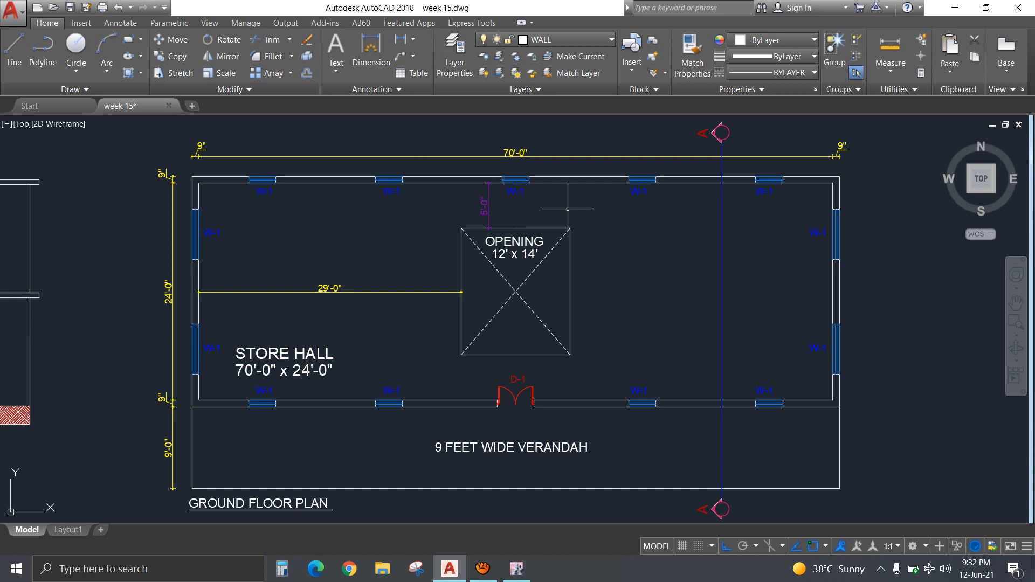
Match the properties of the 70'-0" overall dimension onto the 5'-0" dimension above the opening in the ground floor plan.
type("ma")
key("Return")
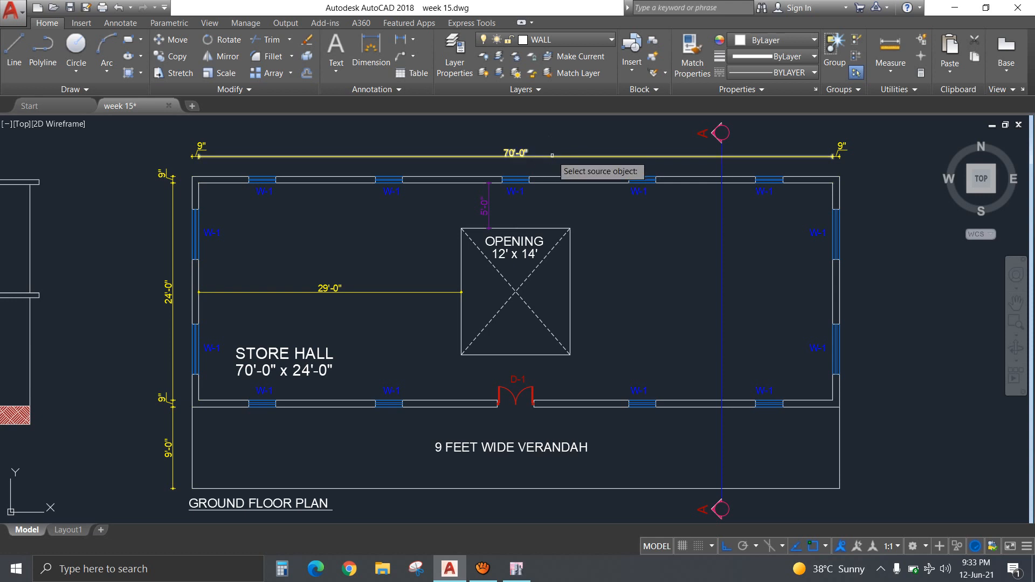
left_click(549, 157)
left_click(484, 204)
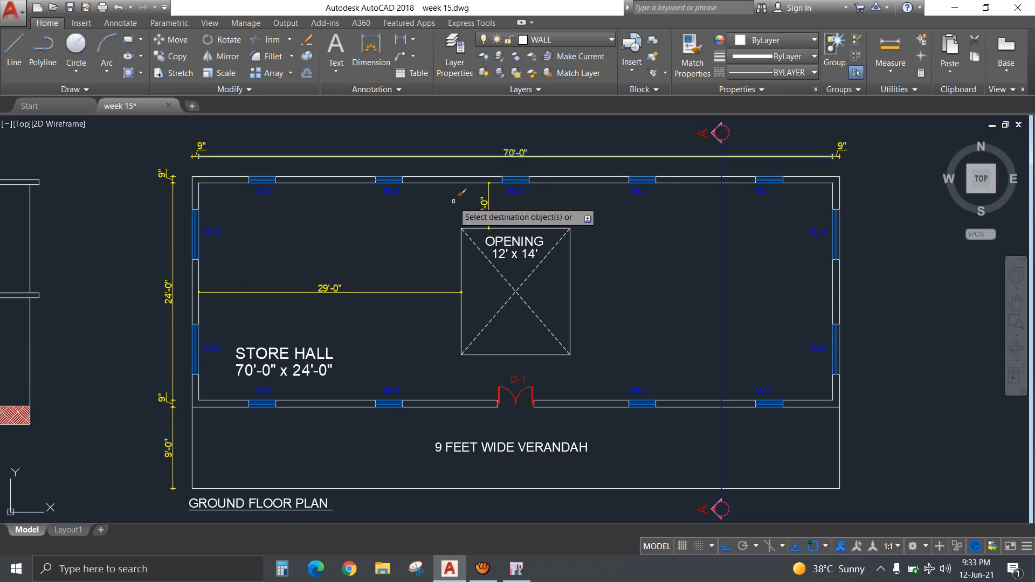
key("Return")
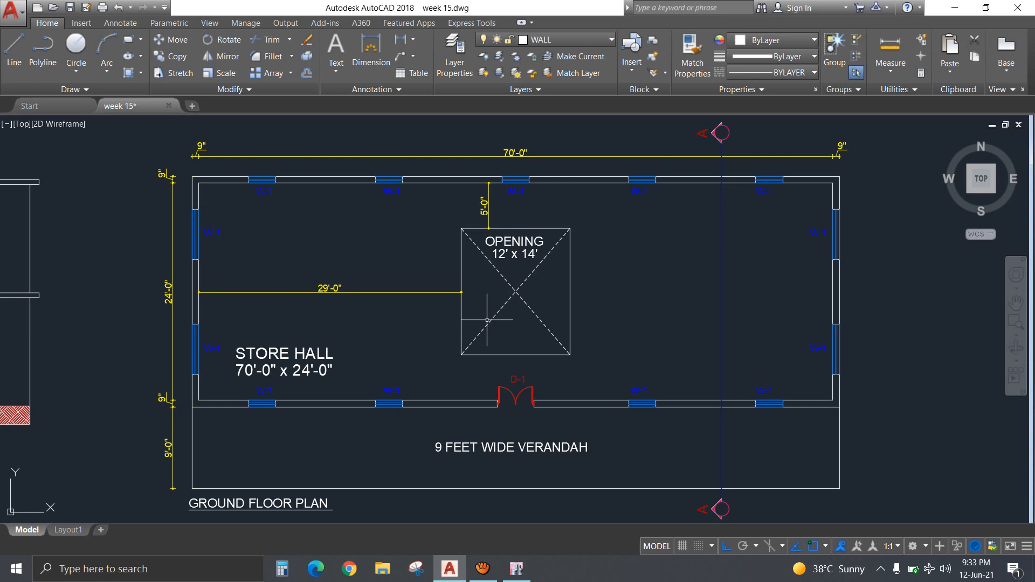
Examine the ground floor plan and the plan below it, including the store hall size, opening and verandah.
scroll(487, 320, "down", 2)
middle_click_drag(476, 378, 478, 165)
scroll(489, 342, "up", 2)
mouse_move(491, 345)
middle_mouse_down()
mouse_move(497, 224)
mouse_move(491, 253)
mouse_move(425, 368)
mouse_move(402, 362)
middle_mouse_up()
scroll(508, 232, "down", 3)
scroll(351, 245, "up", 3)
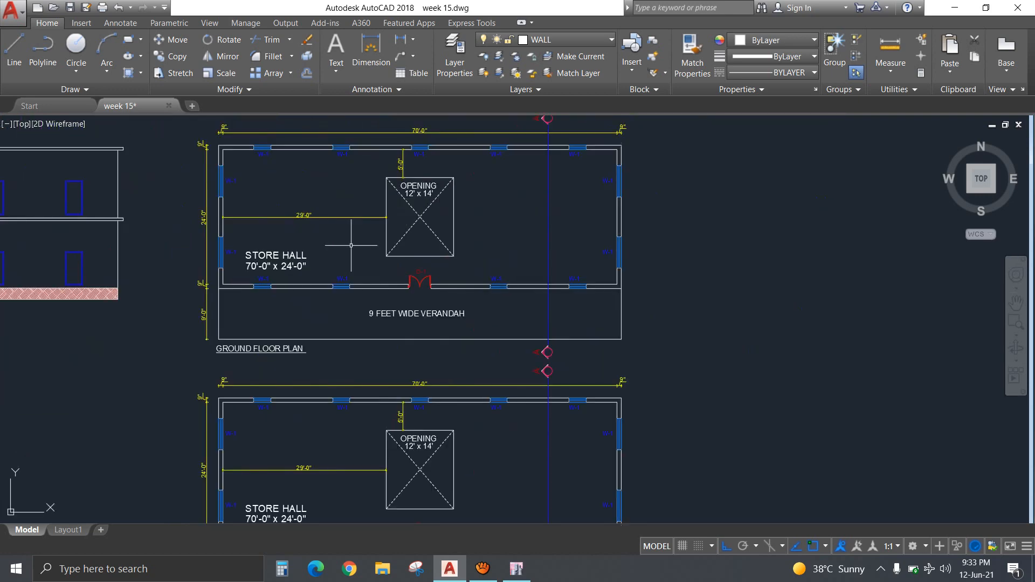
scroll(351, 245, "up", 2)
middle_click_drag(351, 240, 411, 338)
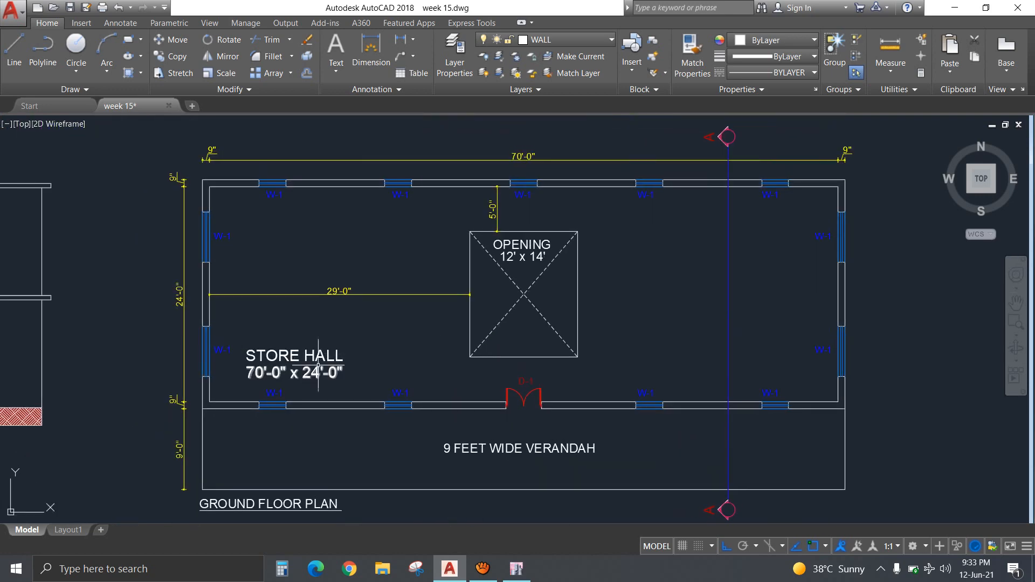
mouse_move(341, 369)
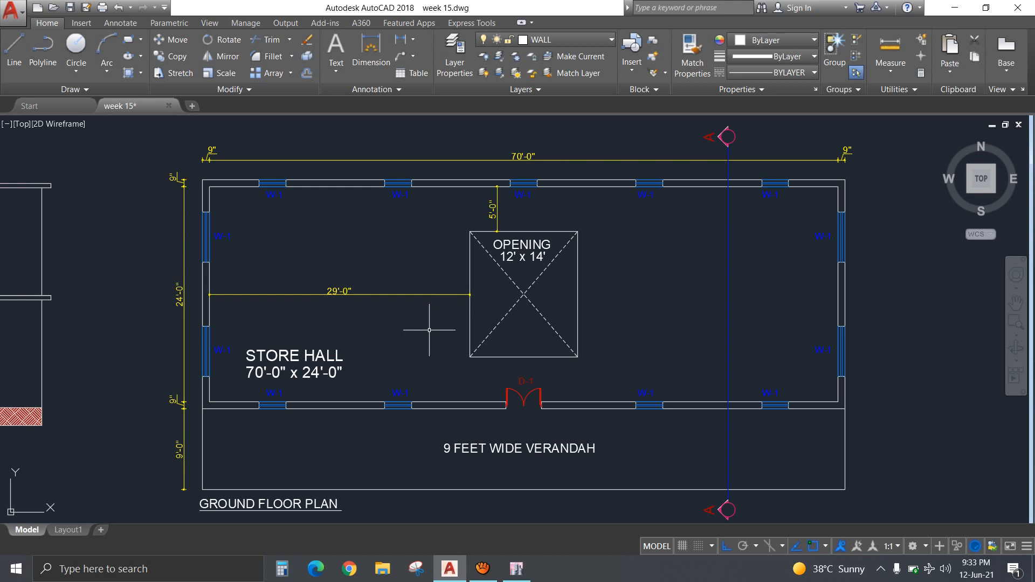
middle_click_drag(435, 356, 412, 259)
Switch to ETABS, create a new model with the saved user default settings and the Blank template, and close the 3-D view.
left_click(516, 569)
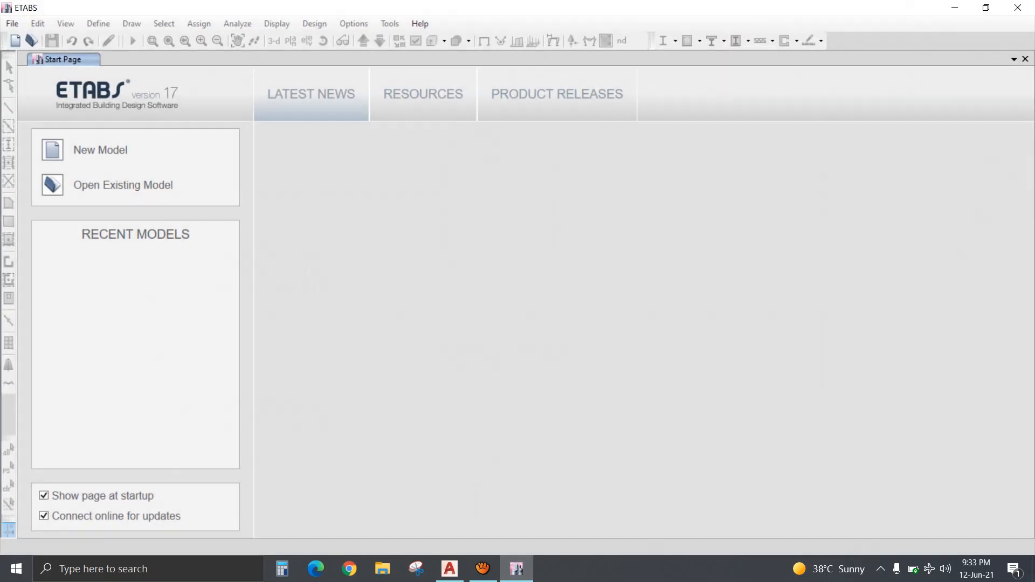
left_click(12, 24)
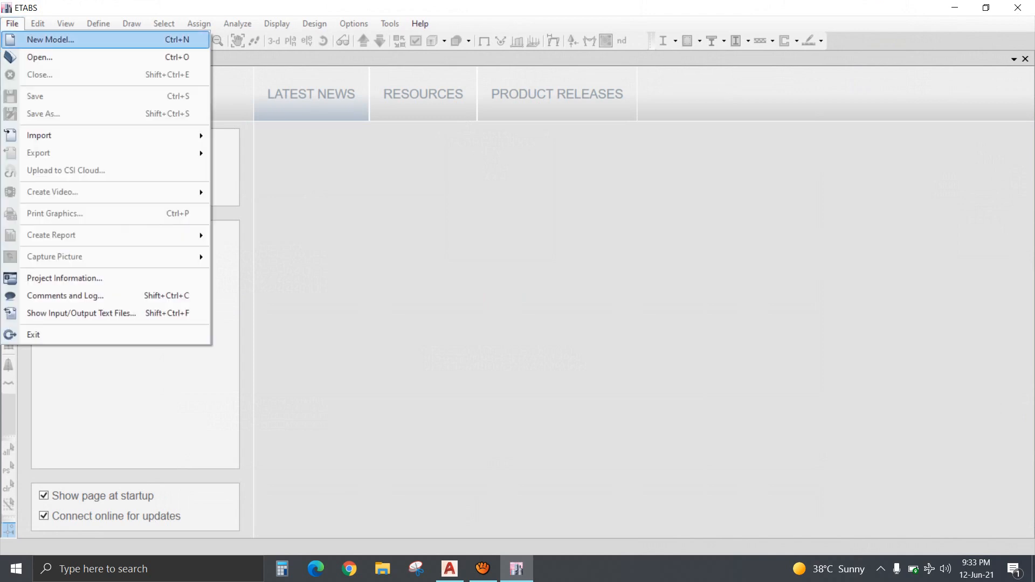
left_click(49, 39)
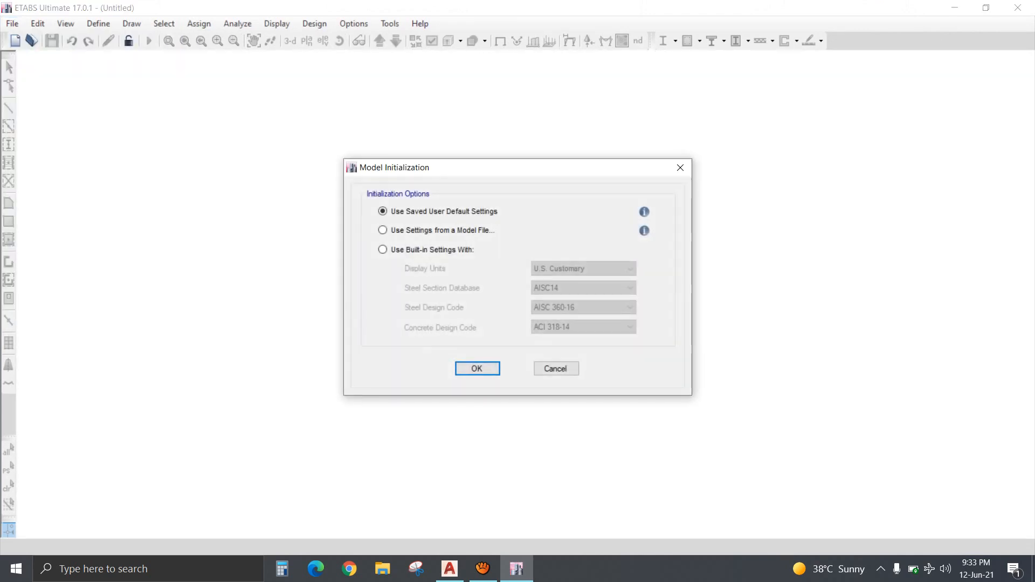
key("Return")
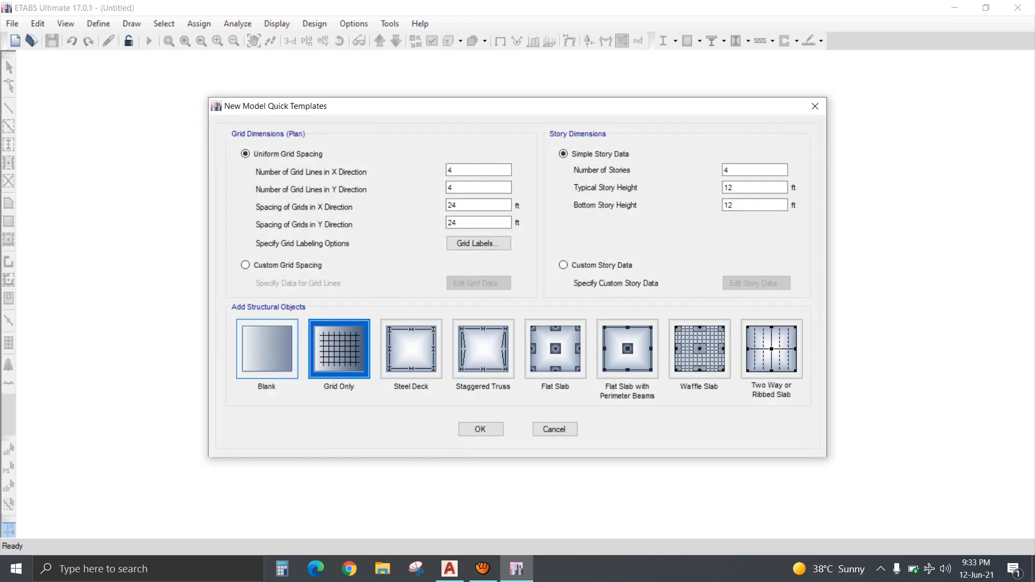
left_click(267, 350)
left_click(480, 430)
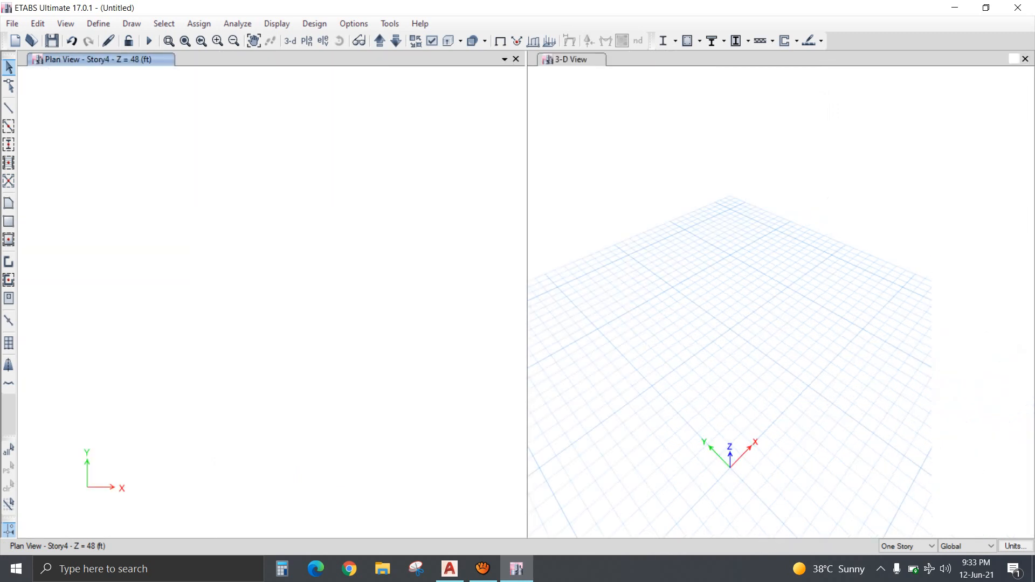
left_click(1025, 58)
Add a United States rebar material with standard ASTM A615, Grade 40.
left_click(98, 23)
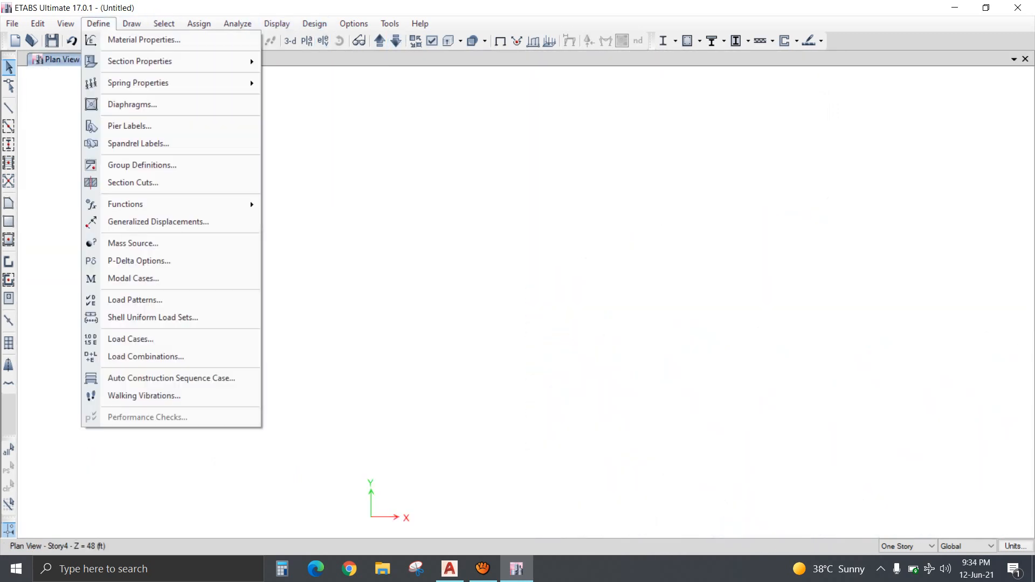
left_click(149, 37)
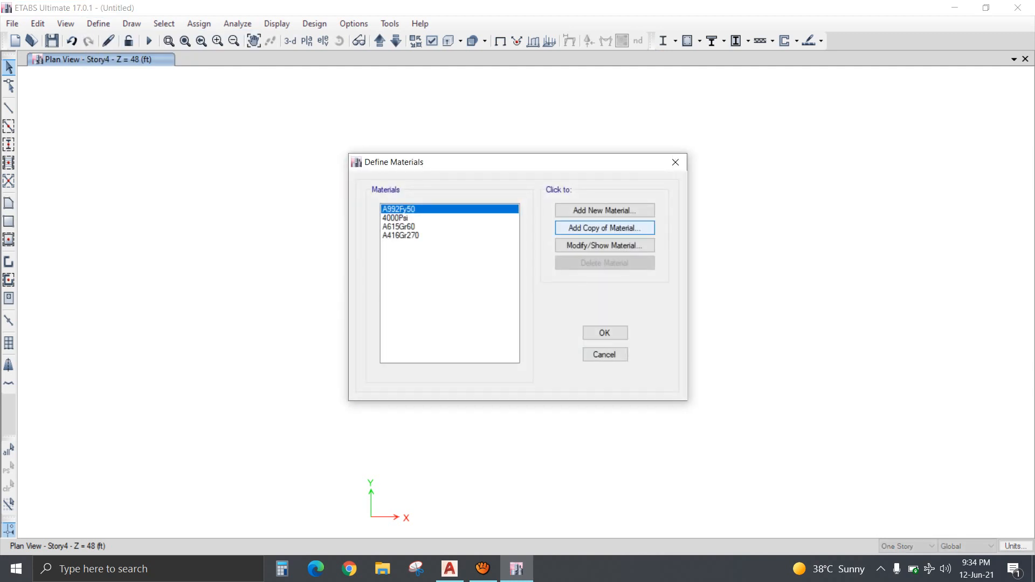
left_click(604, 210)
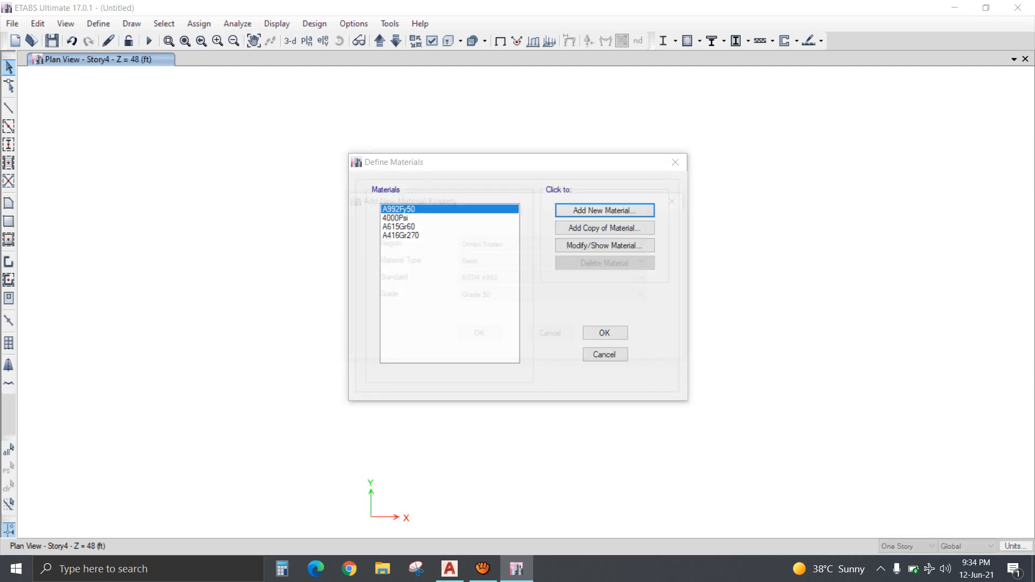
left_click(593, 261)
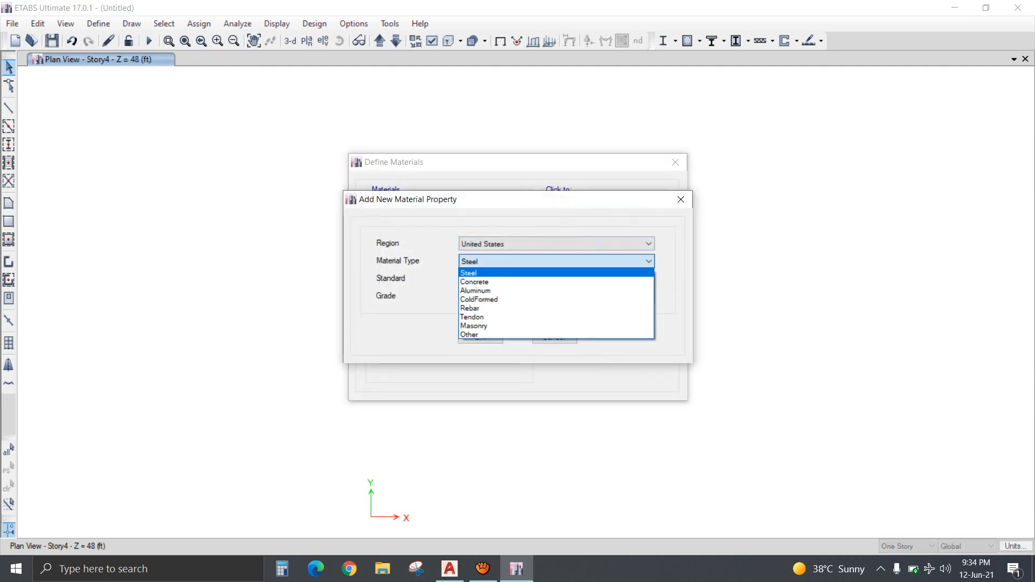
left_click(470, 308)
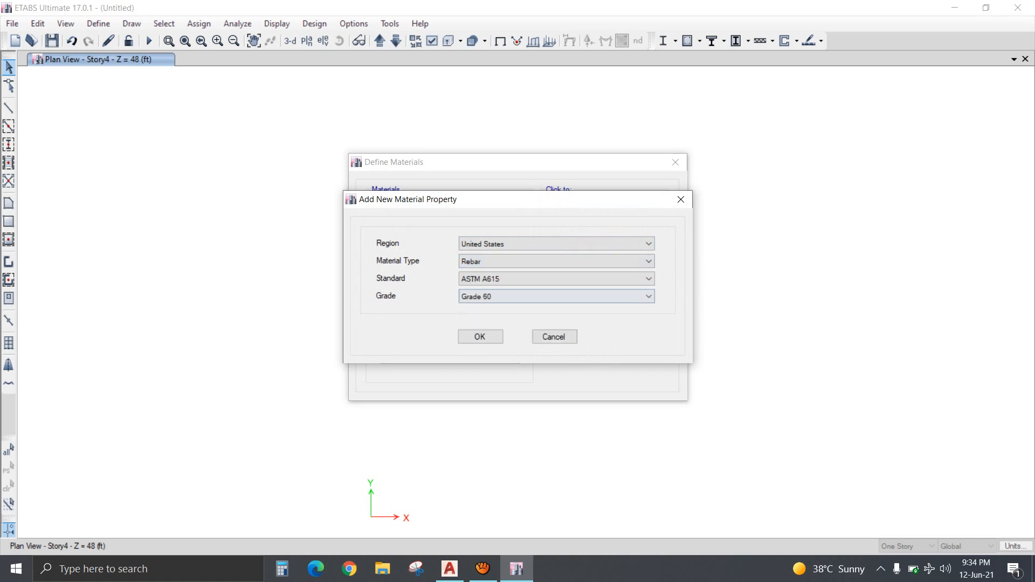
left_click(593, 297)
left_click(475, 308)
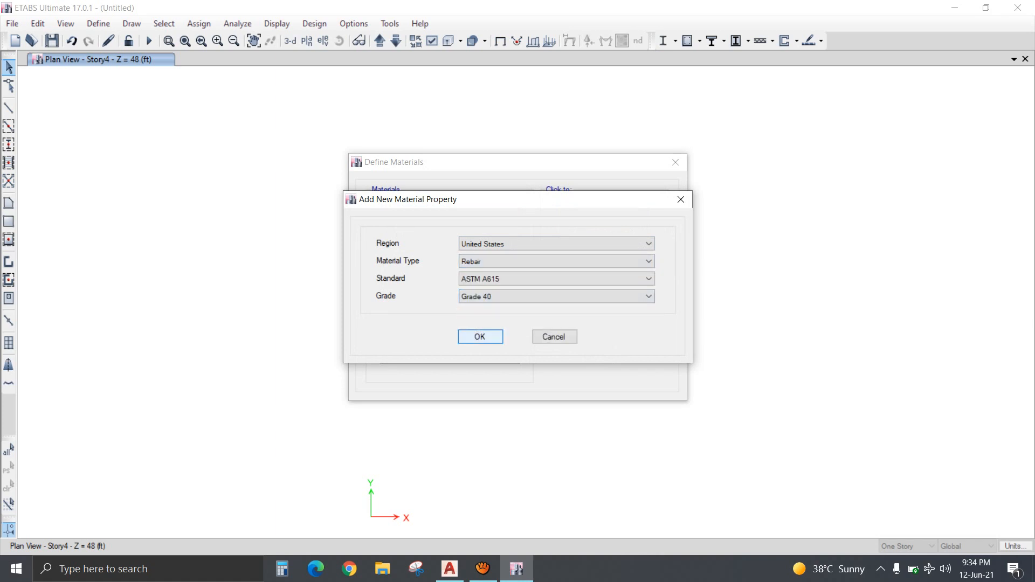
left_click(479, 336)
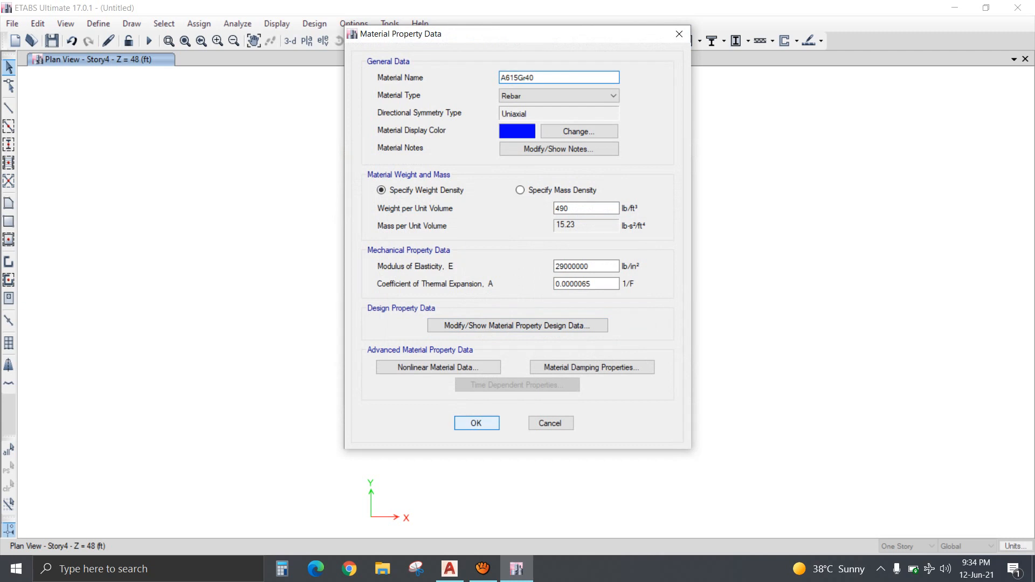
left_click(476, 424)
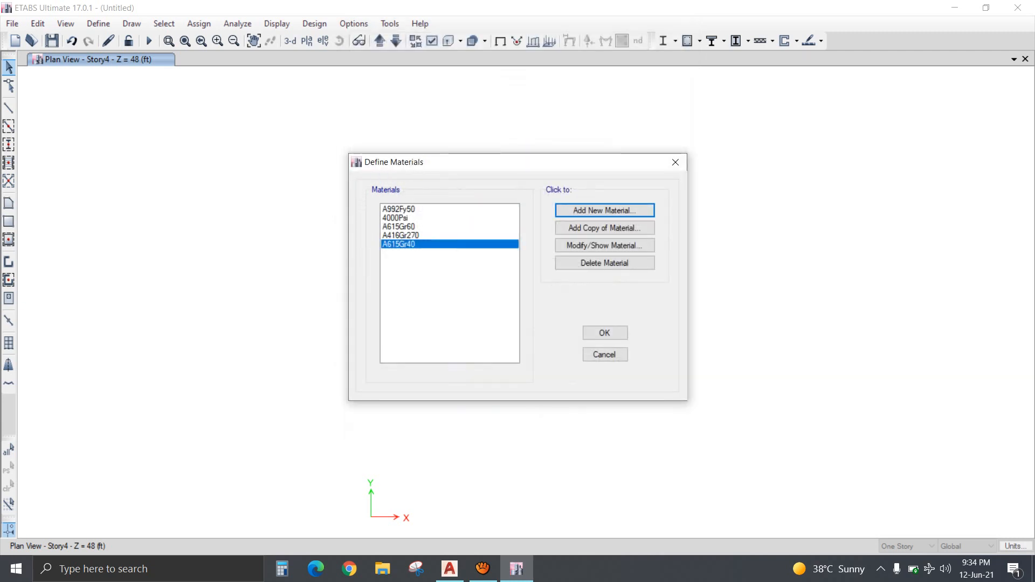
Add a United States Customary concrete material of grade f'c 3000 psi and accept the material definitions.
left_click(604, 211)
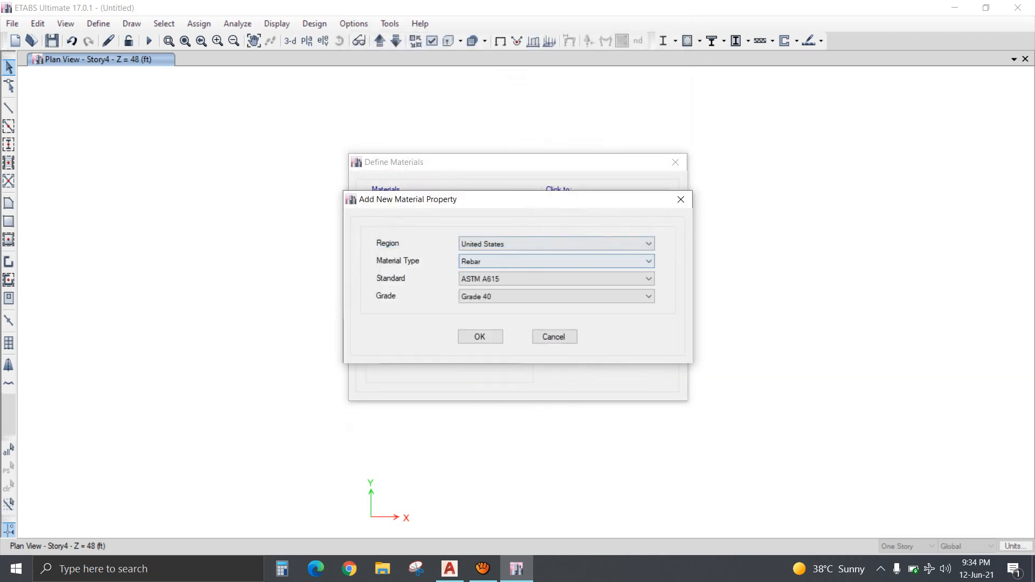
left_click(593, 262)
left_click(583, 282)
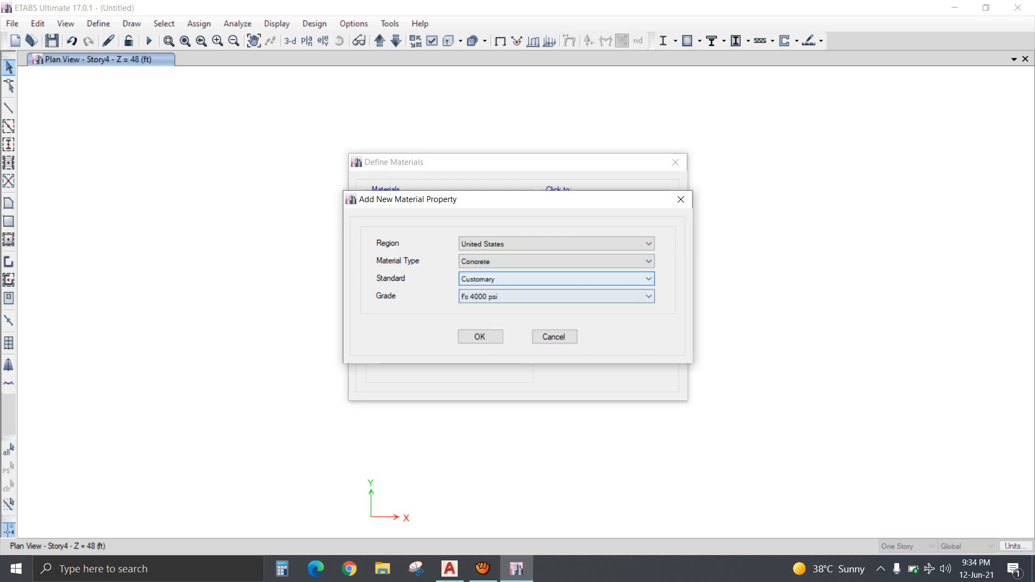
left_click(582, 296)
left_click(478, 308)
left_click(474, 335)
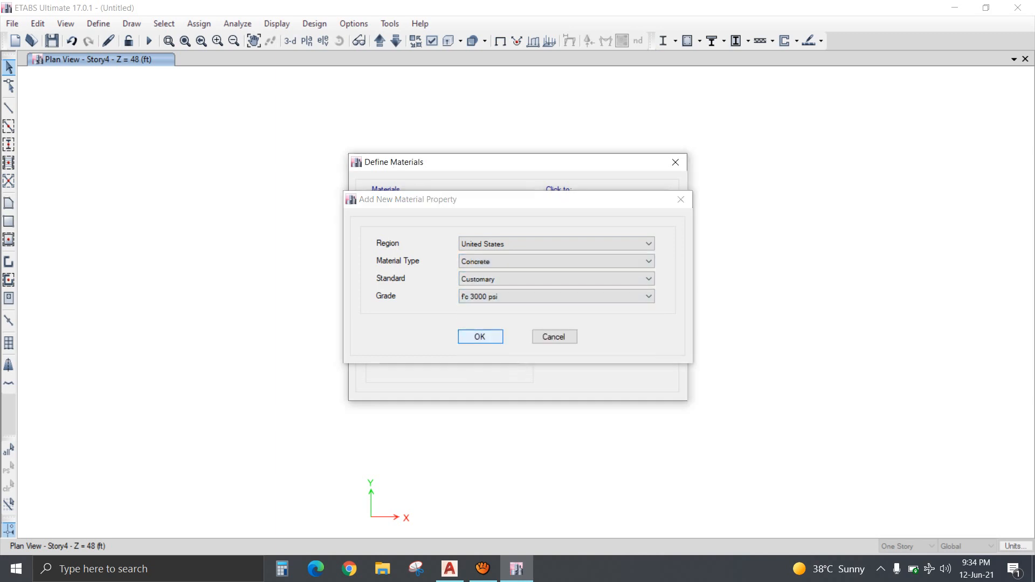
left_click(476, 458)
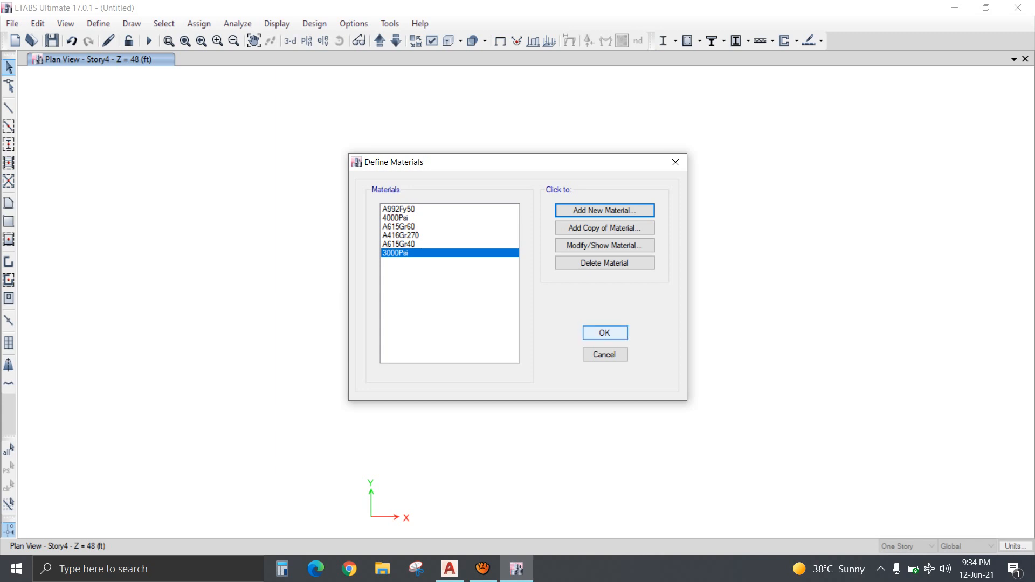
left_click(604, 332)
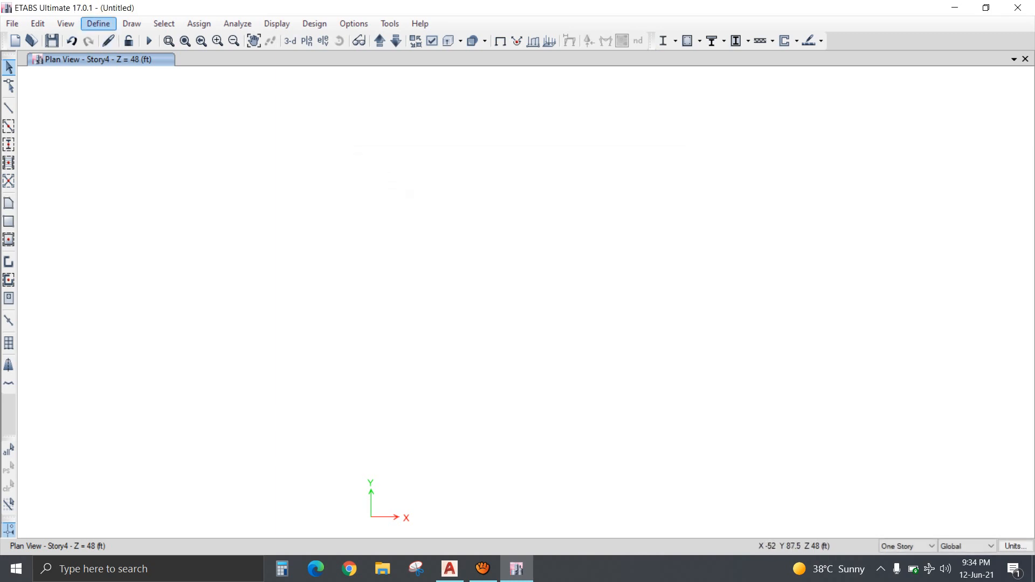
Create a concrete rectangular frame section named B9X12 with the 3000Psi material.
left_click(98, 23)
mouse_move(162, 61)
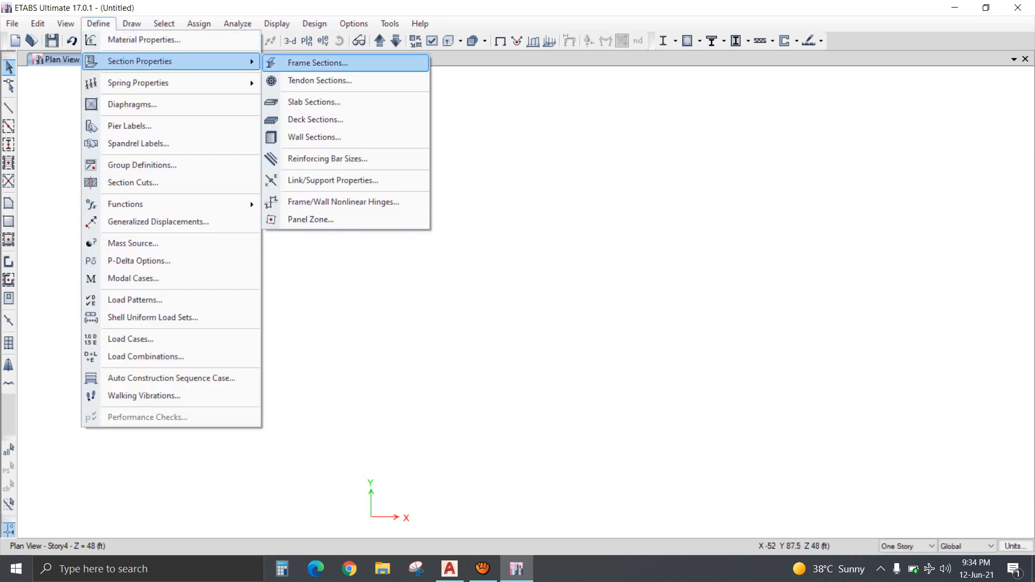
left_click(312, 63)
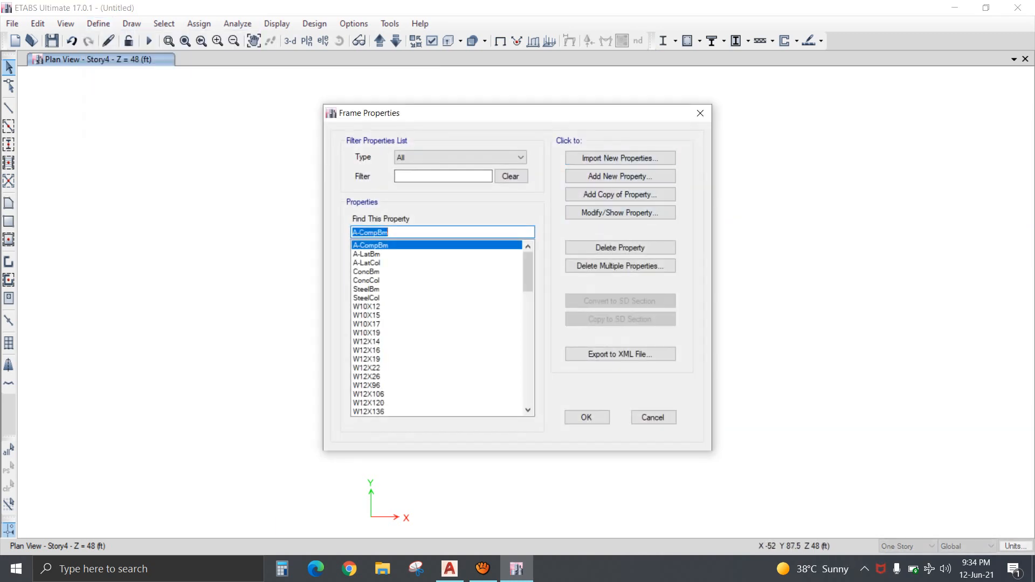
left_click(620, 177)
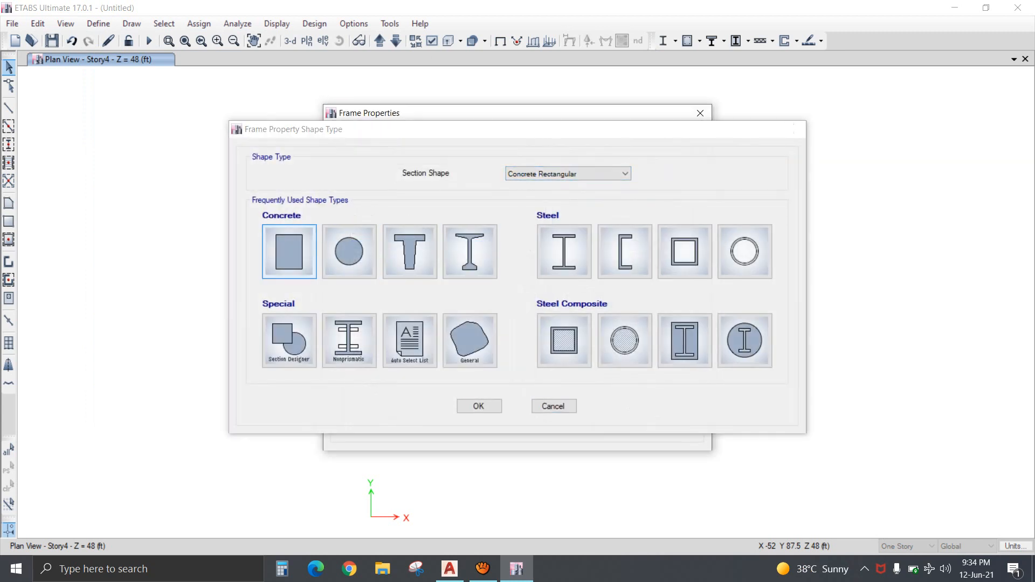
left_click(552, 404)
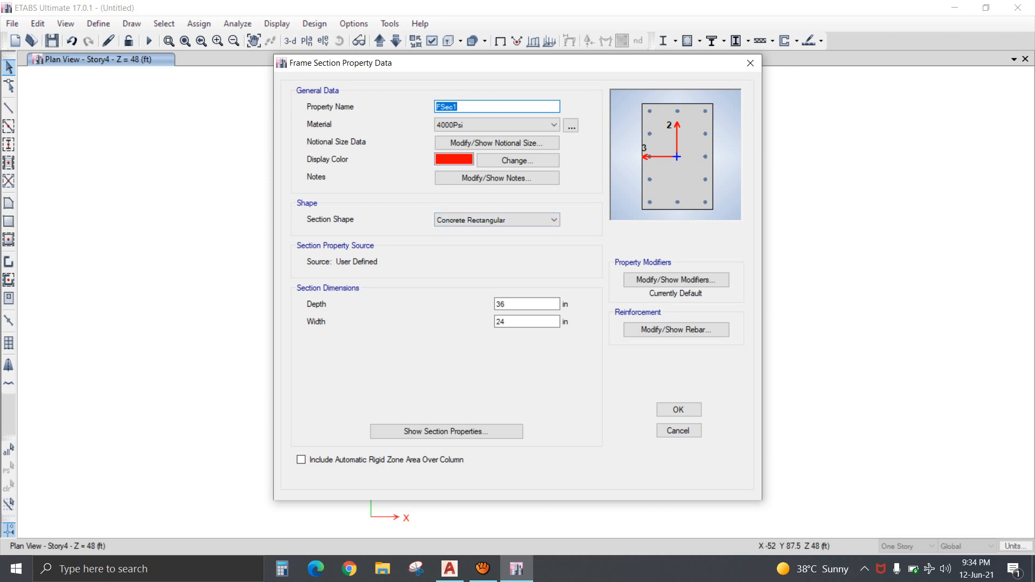
type("B9X12")
left_click(497, 125)
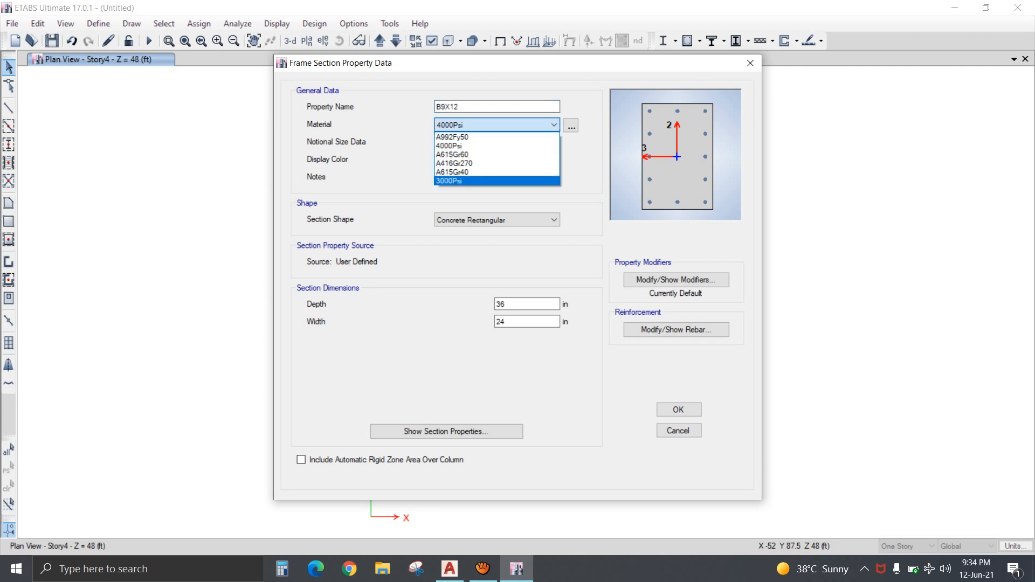
left_click(485, 180)
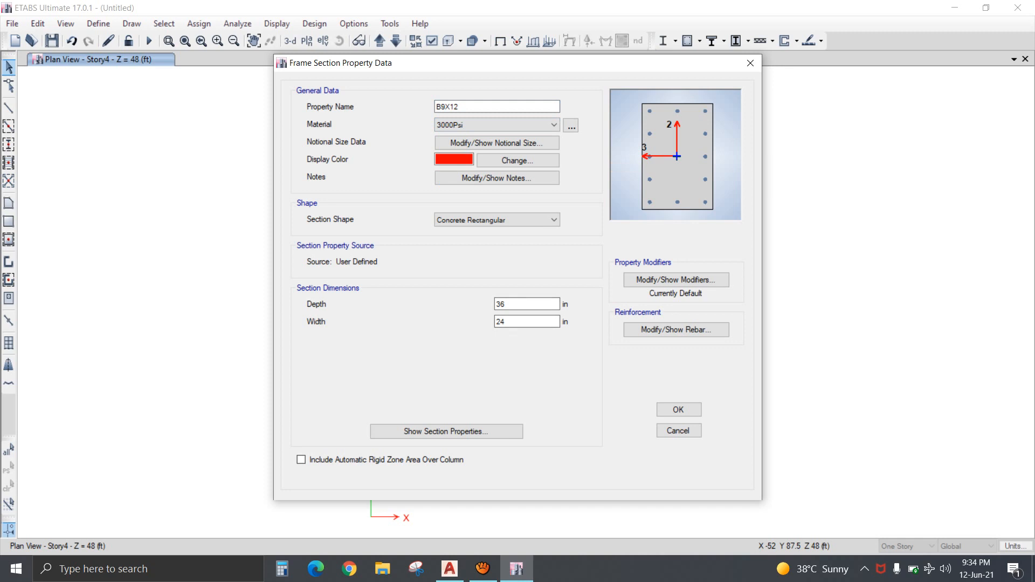
Set the B9X12 section's depth to 12 in and width to 9 in, and check its property modifiers without changing them.
left_click(510, 322)
key("BackSpace")
key("BackSpace")
type("9")
key("shift+Tab")
type("12")
key("Tab")
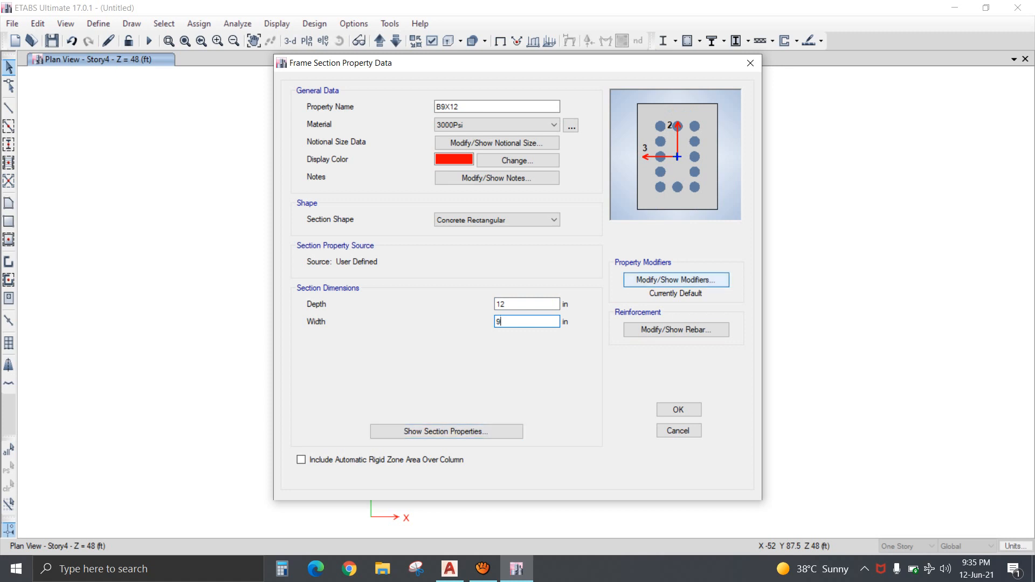
left_click(676, 279)
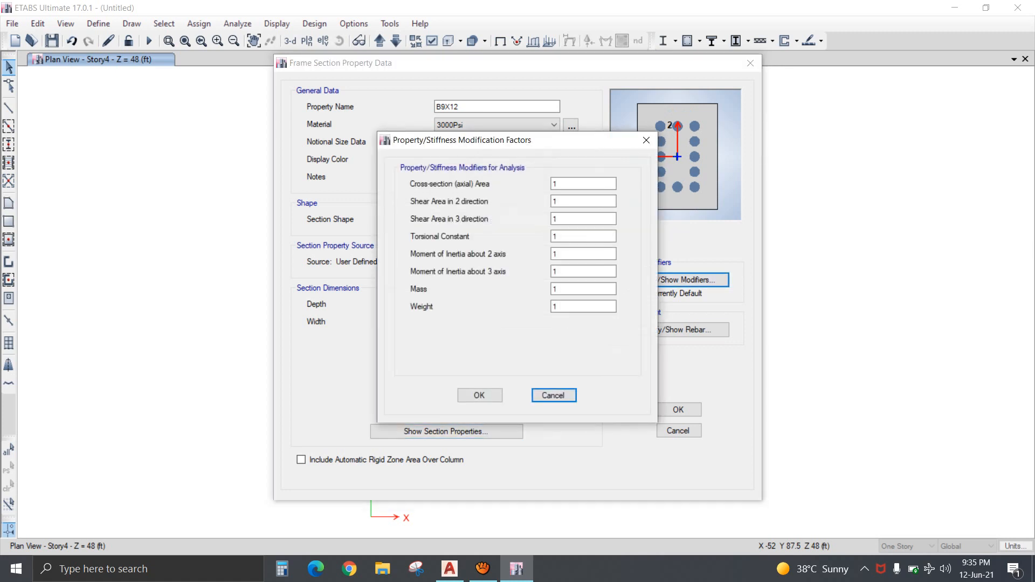
left_click(554, 395)
Set the B9X12 section's confinement bar material to A615Gr40 and its design type to M3 Design Only (Beam).
left_click(676, 329)
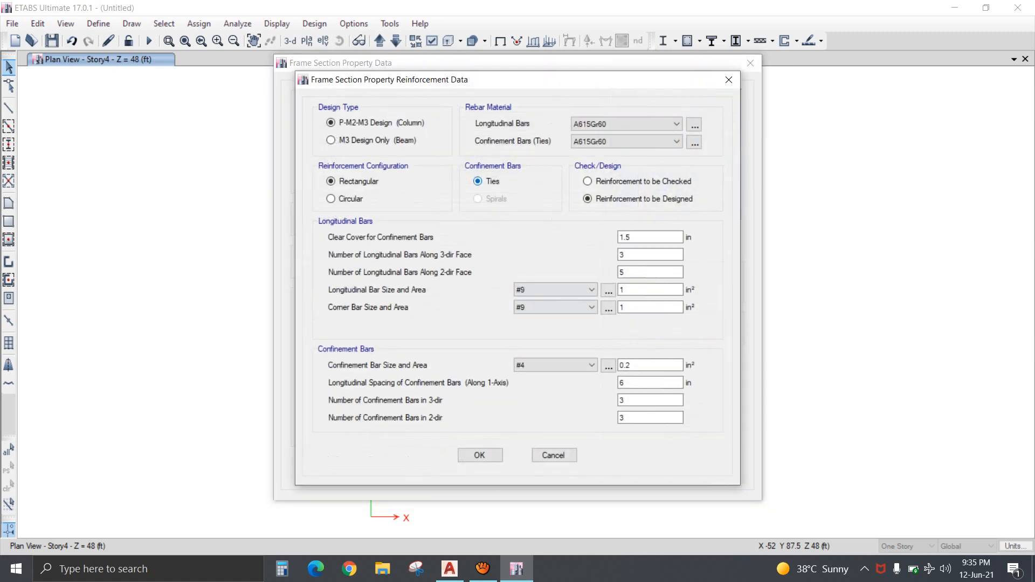
left_click(676, 141)
left_click(620, 162)
left_click(331, 140)
Set the B9X12 section's top and bottom rebar cover to 1.5 in and accept the section.
double_click(405, 182)
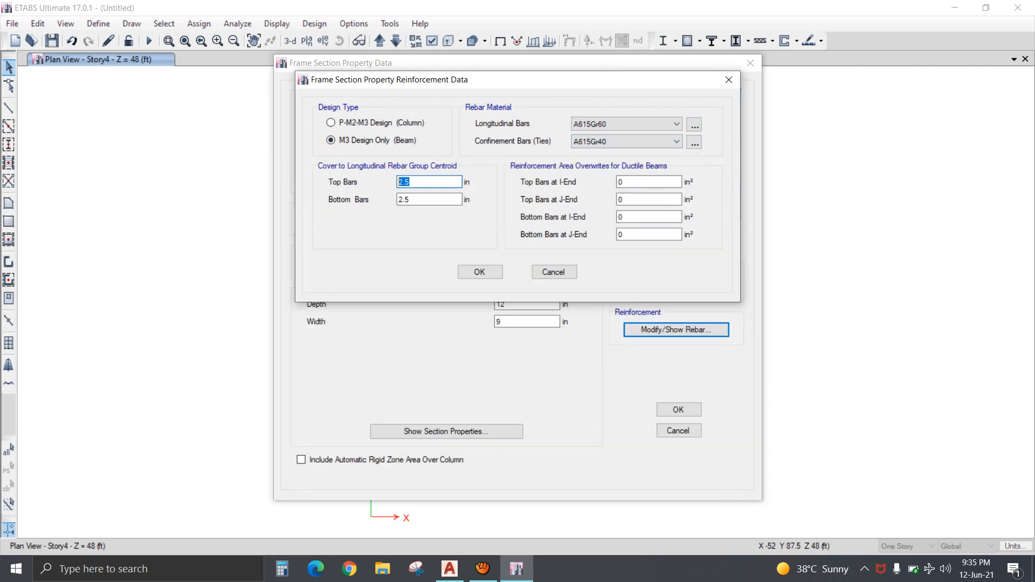
type("1.5")
key("Tab")
type("1.5")
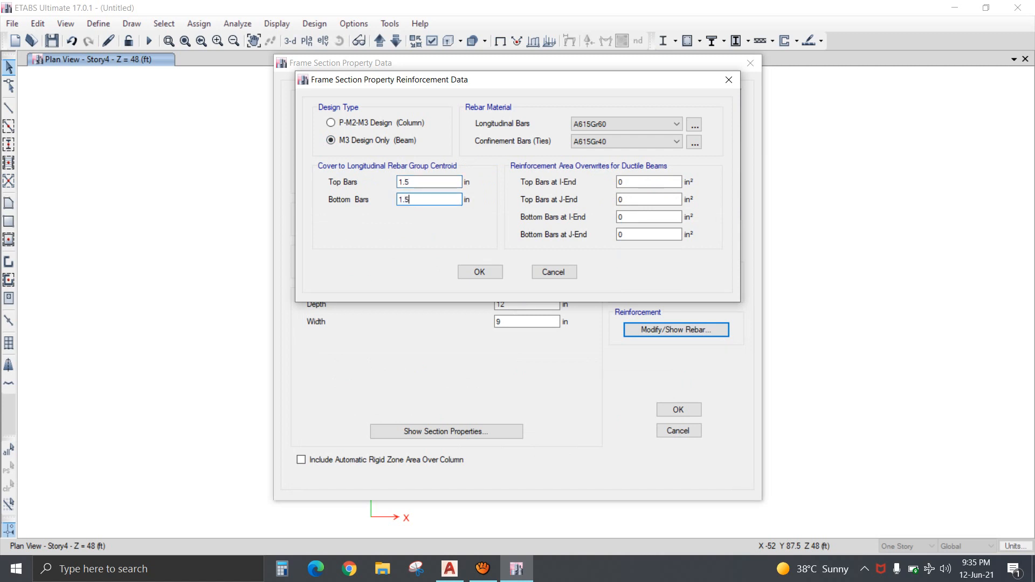
left_click(417, 182)
left_click(480, 272)
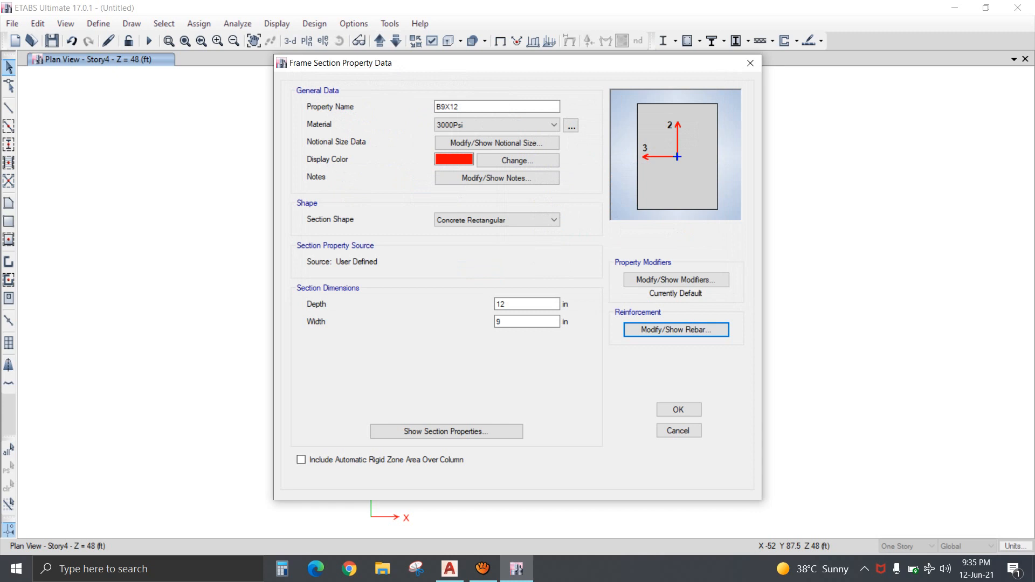
left_click(678, 409)
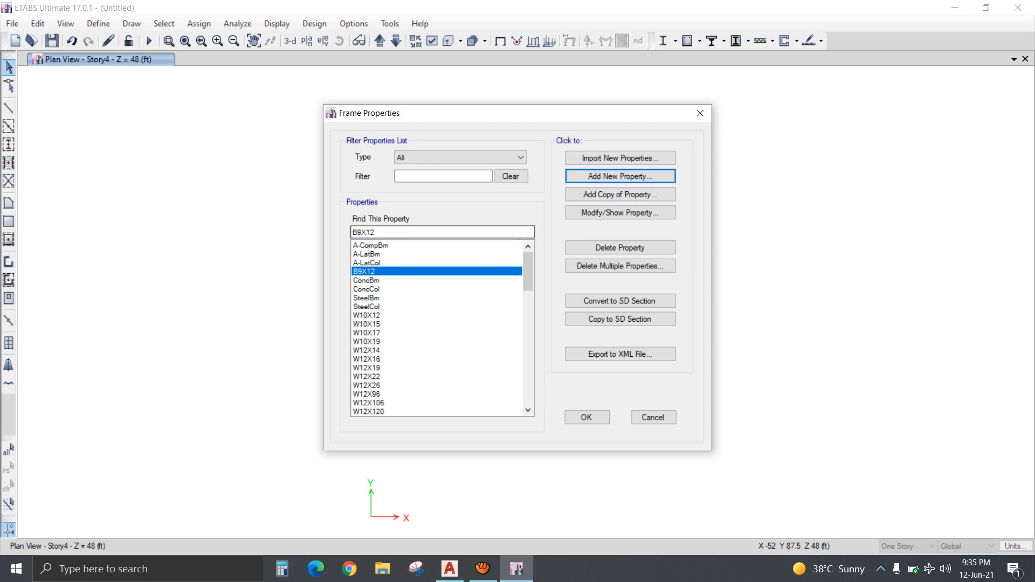
Copy the B9X12 section as B9X24 with depth 24 in and width 9 in, keeping the copied beam reinforcement settings.
left_click(620, 194)
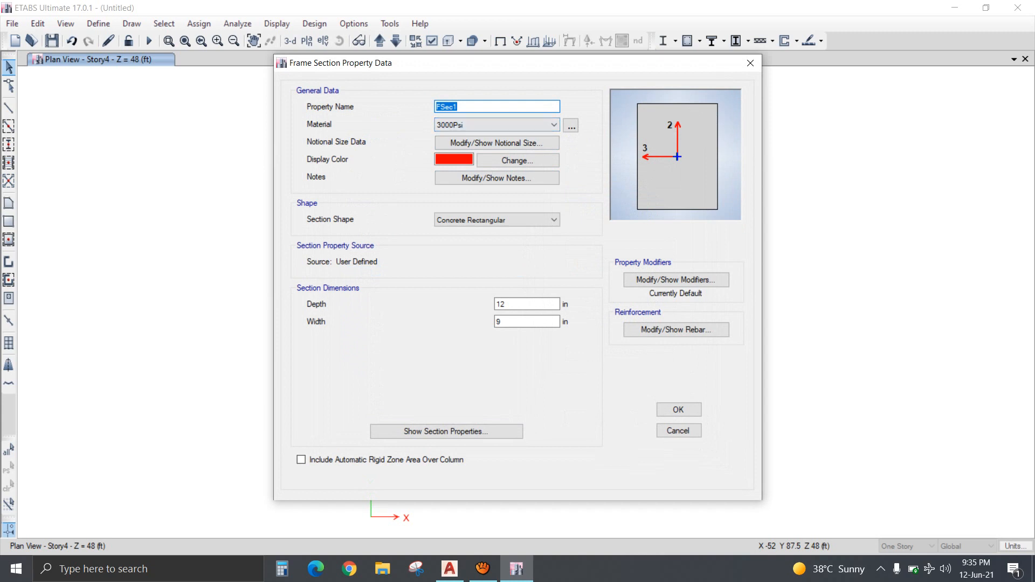
type("B9X24")
left_click_drag(513, 304, 493, 304)
type("24")
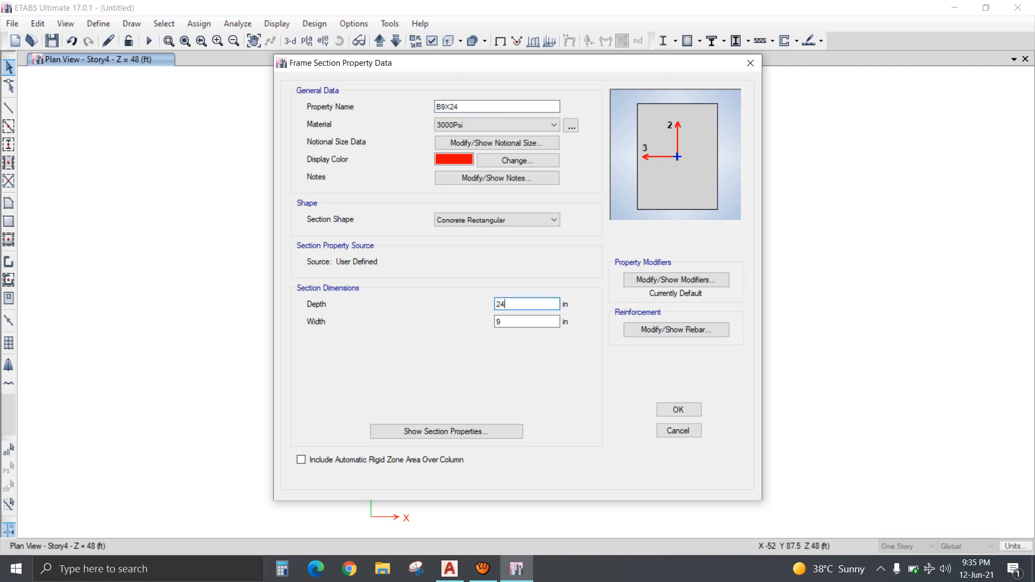
key("Tab")
type("9")
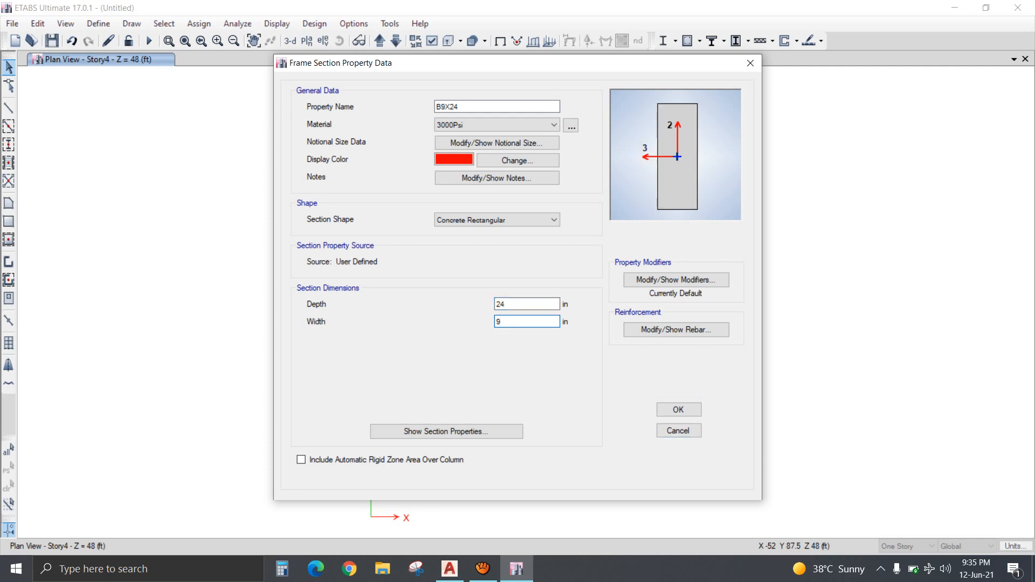
left_click(676, 330)
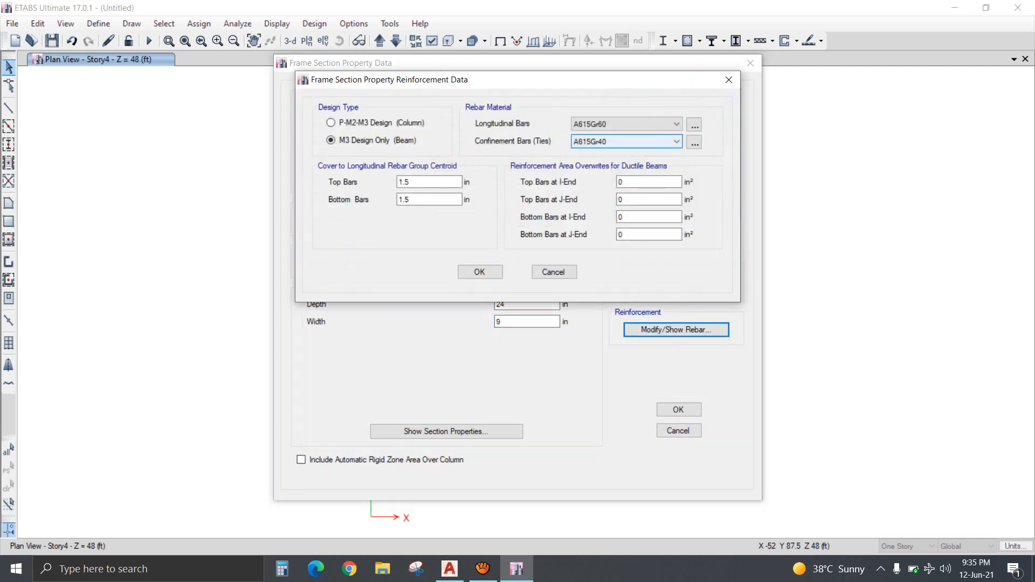
left_click(480, 272)
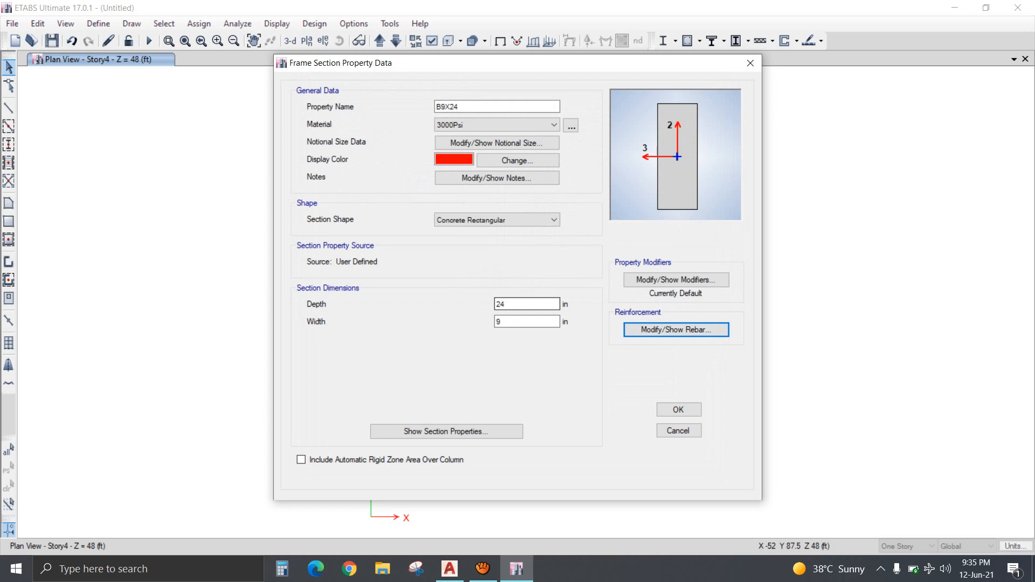
left_click(679, 410)
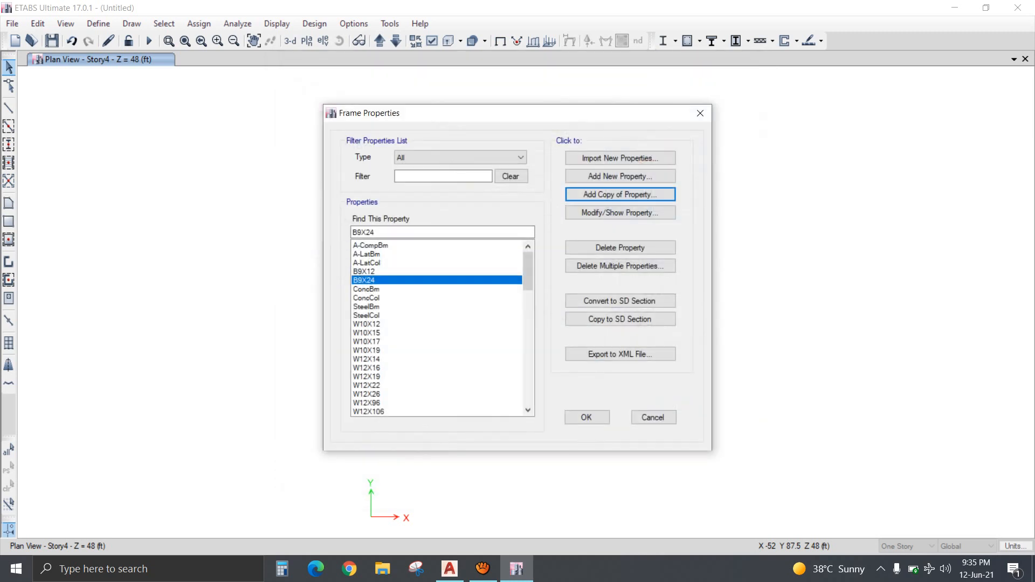
Copy the B9X24 section as B9X21 with a depth of 21 in.
left_click(620, 194)
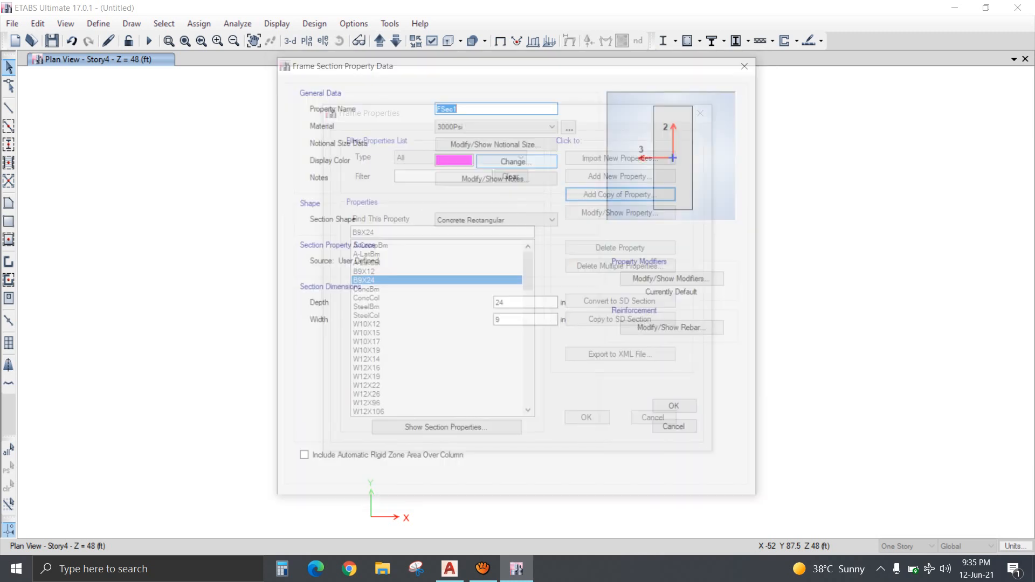
type("B9")
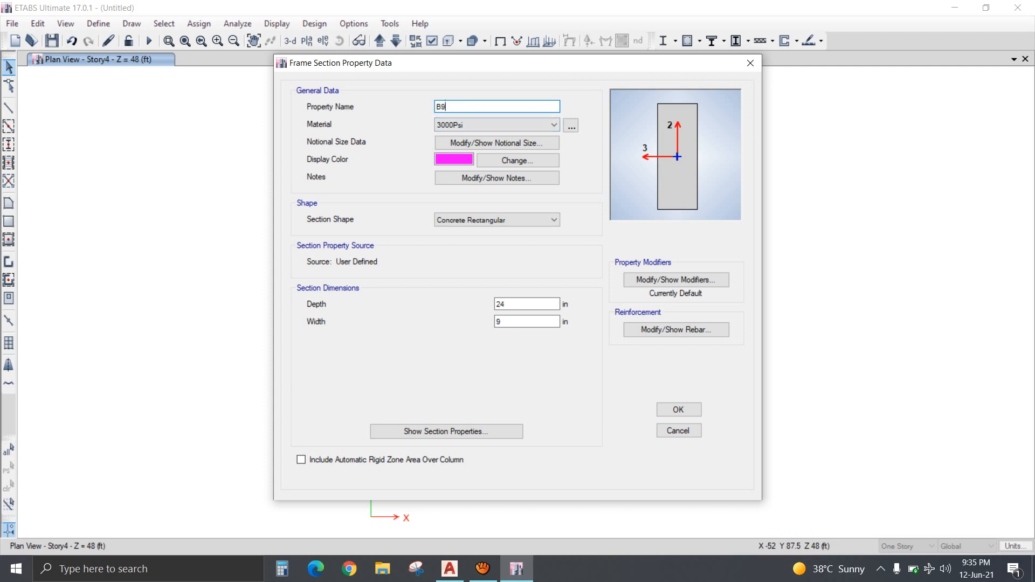
type("X21")
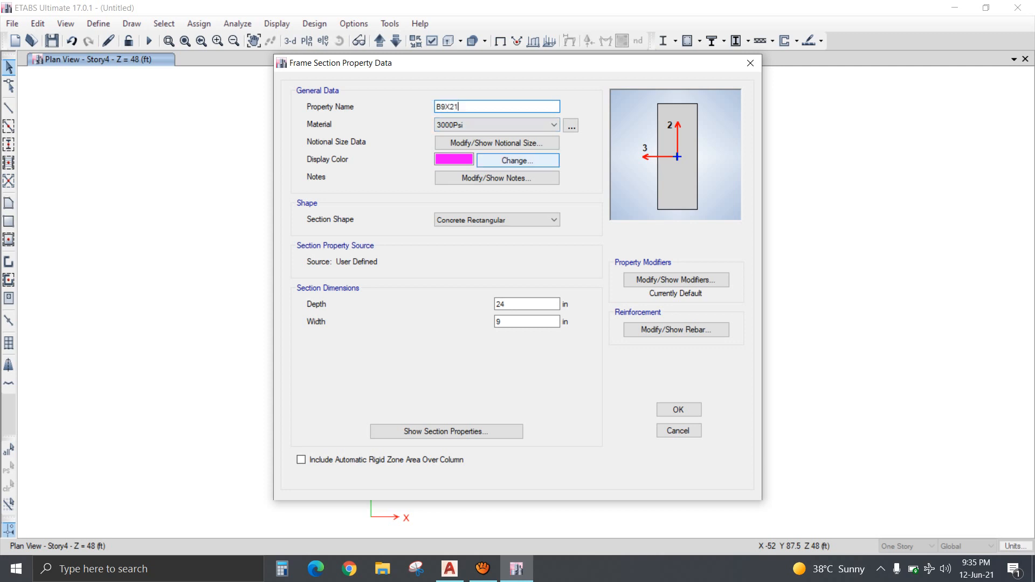
left_click(504, 304)
left_click_drag(505, 304, 493, 305)
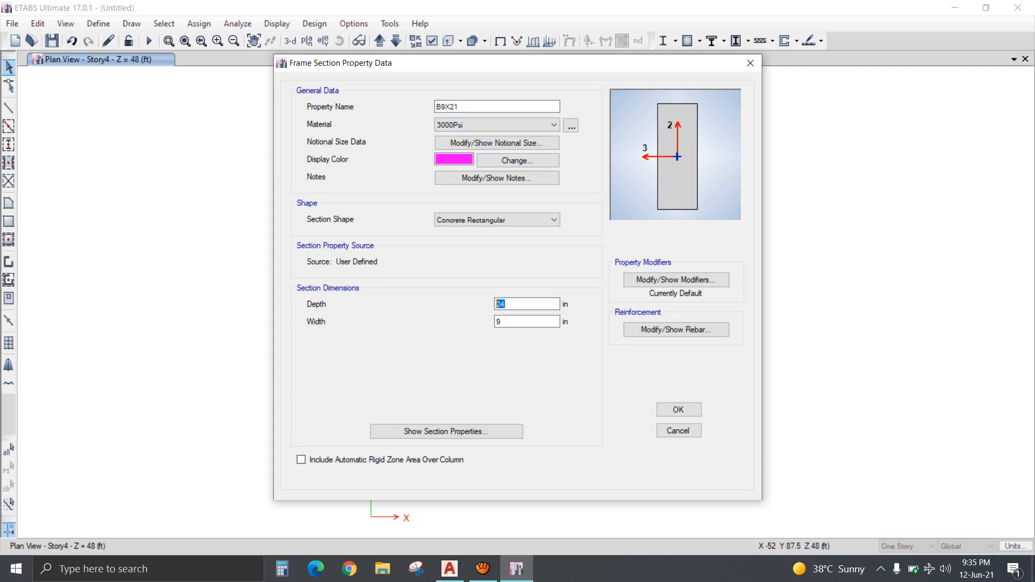
type("21")
key("Tab")
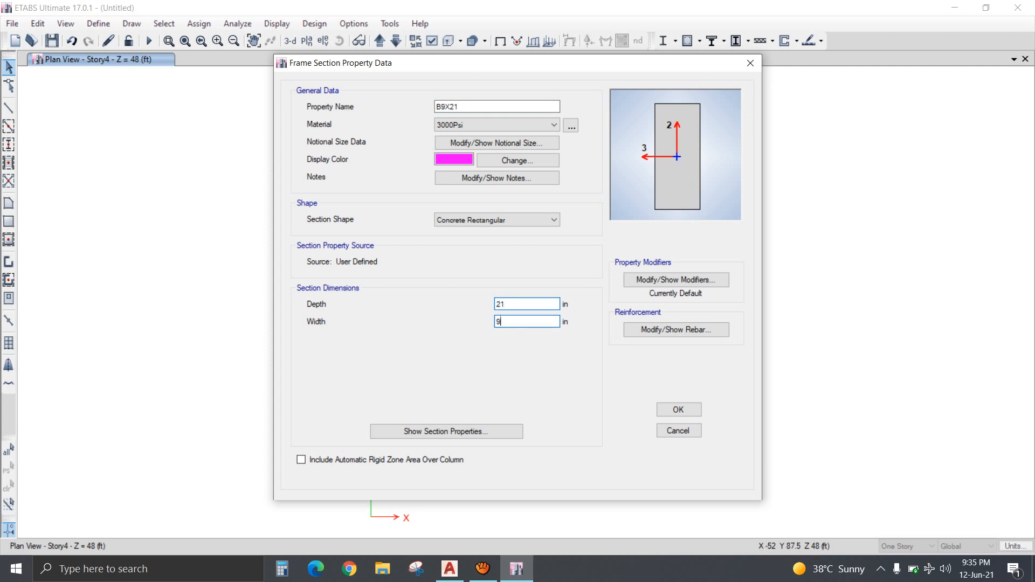
left_click(670, 413)
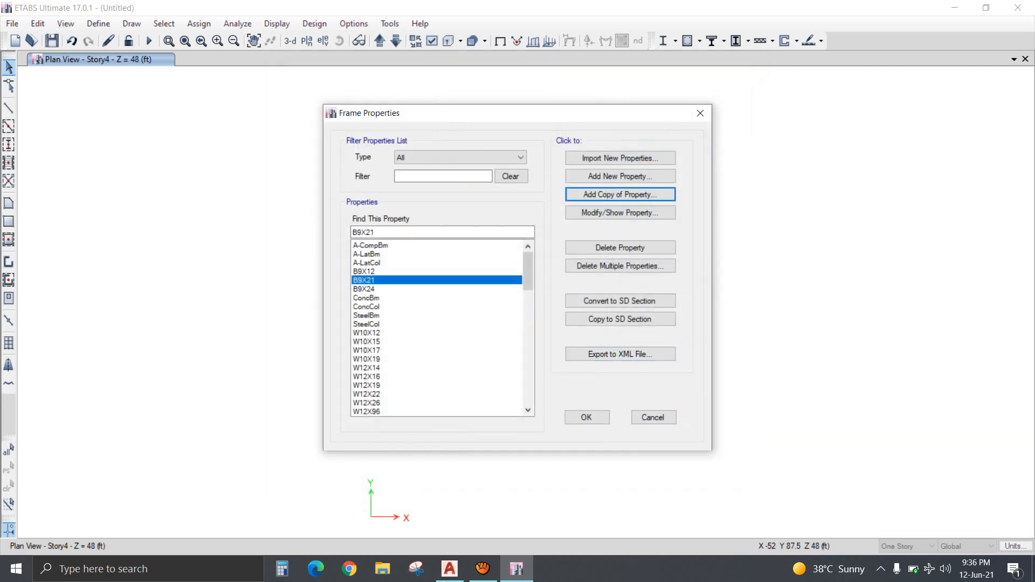
Copy the B9X12 section as B9X15 with depth 15 in and width 9 in, keeping the copied beam reinforcement settings.
left_click(372, 271)
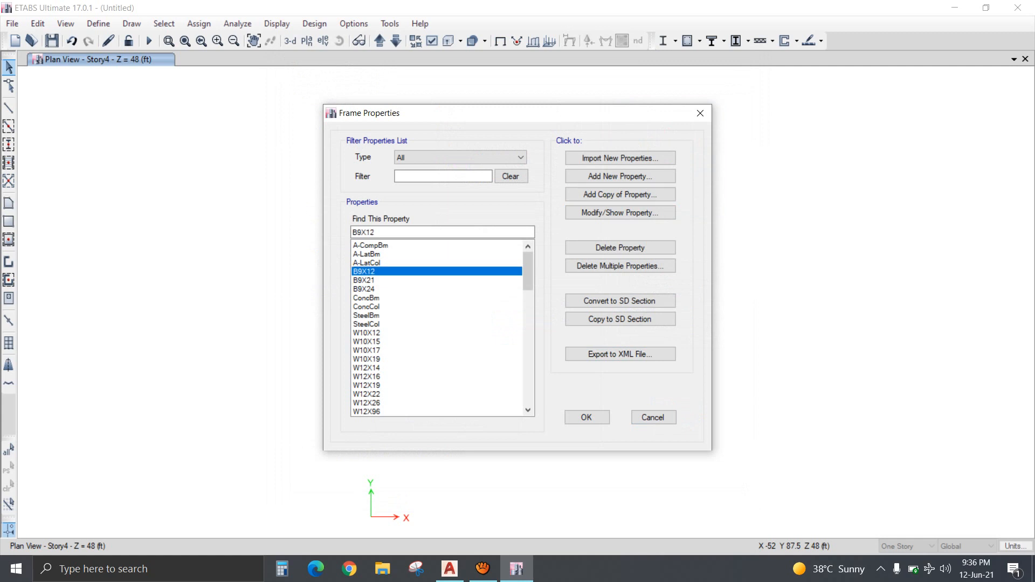
left_click(620, 195)
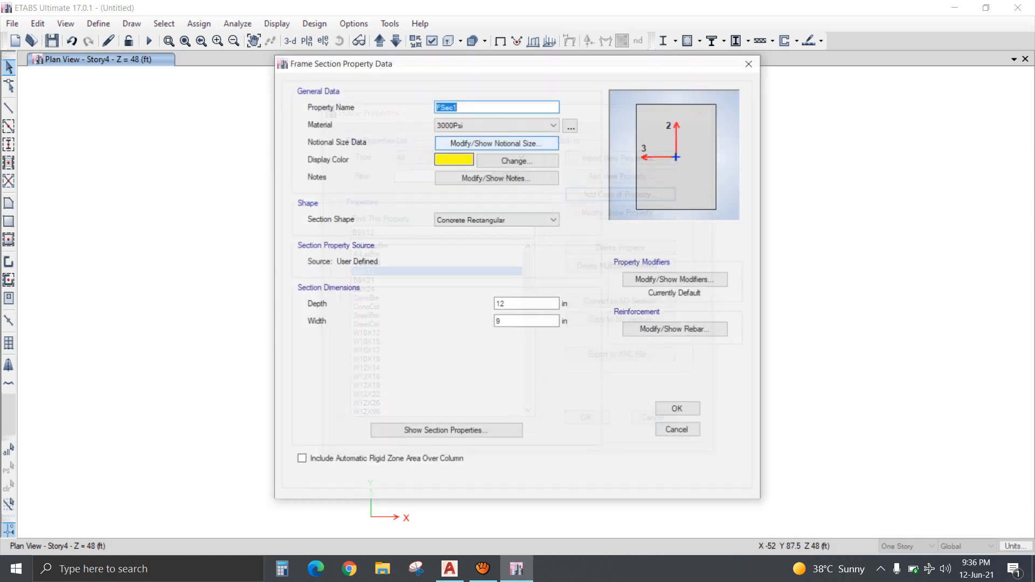
type("B9X")
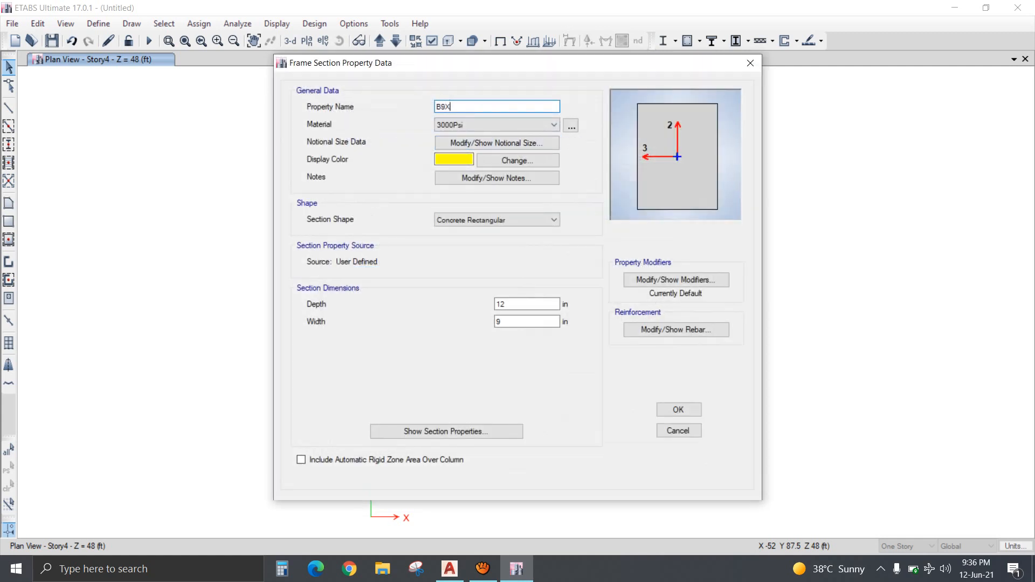
type("15")
left_click(510, 305)
double_click(509, 305)
type("5")
key("Tab")
type("9")
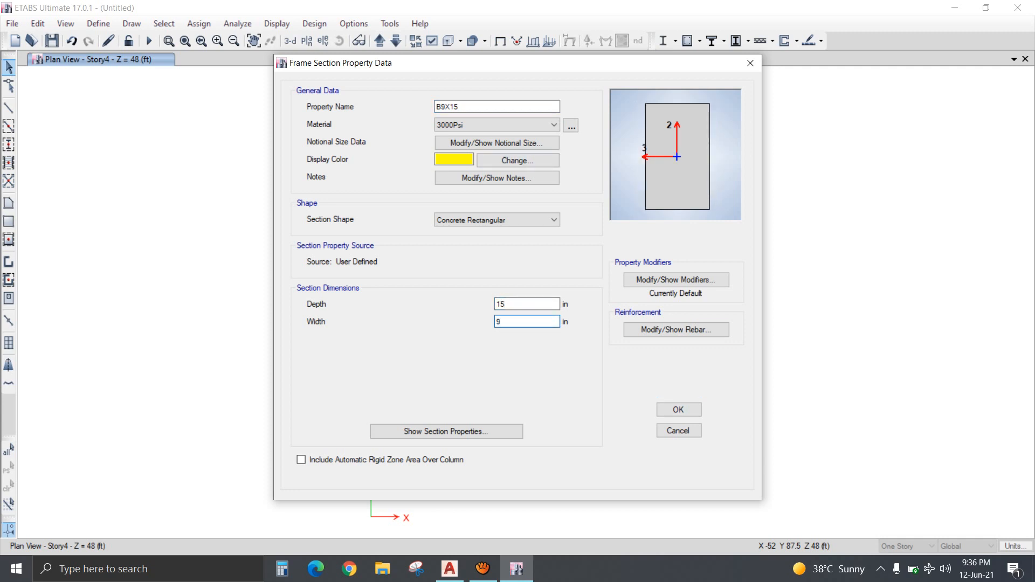
left_click(676, 330)
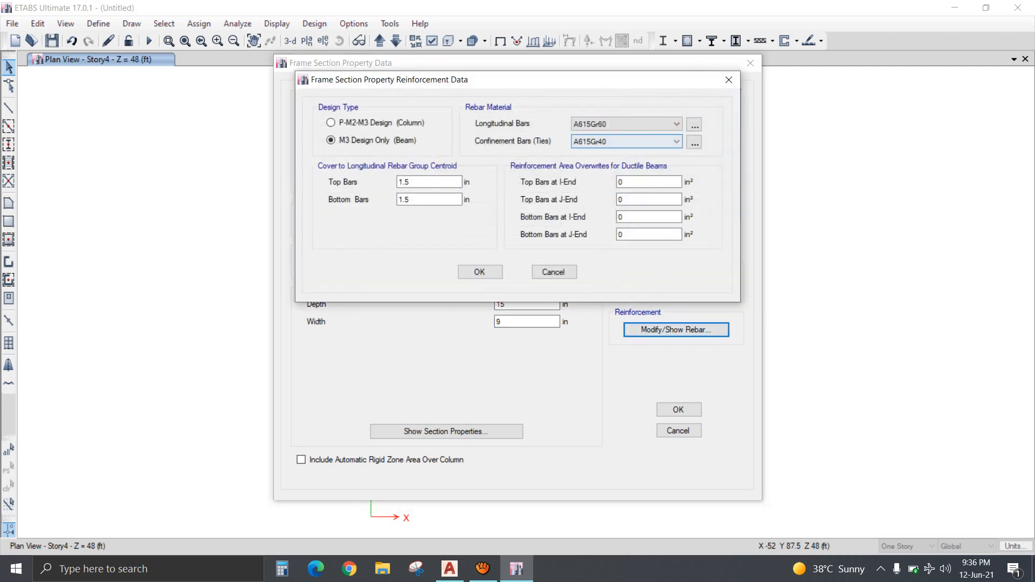
left_click(480, 272)
left_click(678, 410)
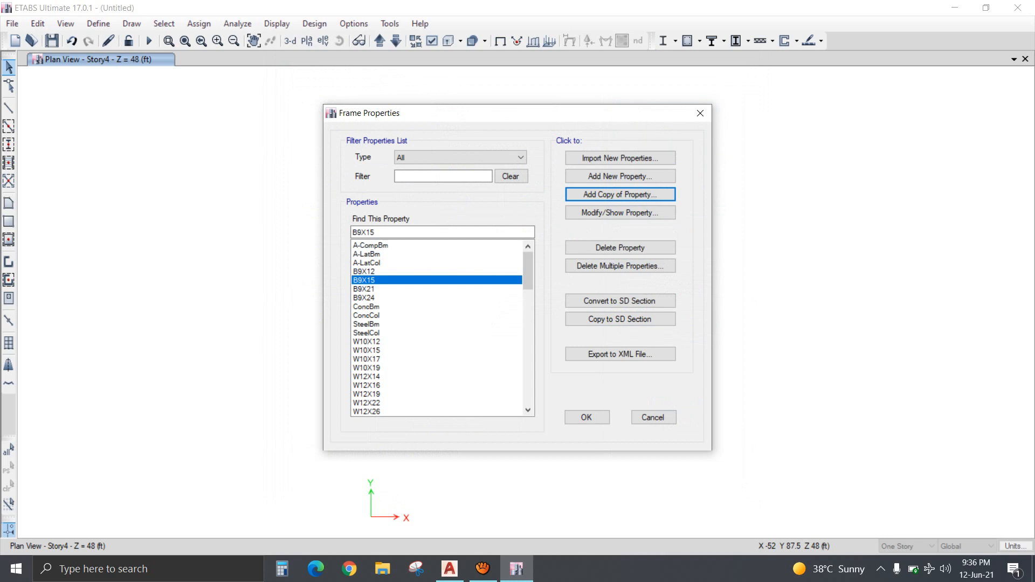
Copy the B9X24 section as C9X9 with a depth of 9 in, and check its property modifiers without changing them.
left_click(364, 298)
left_click(620, 194)
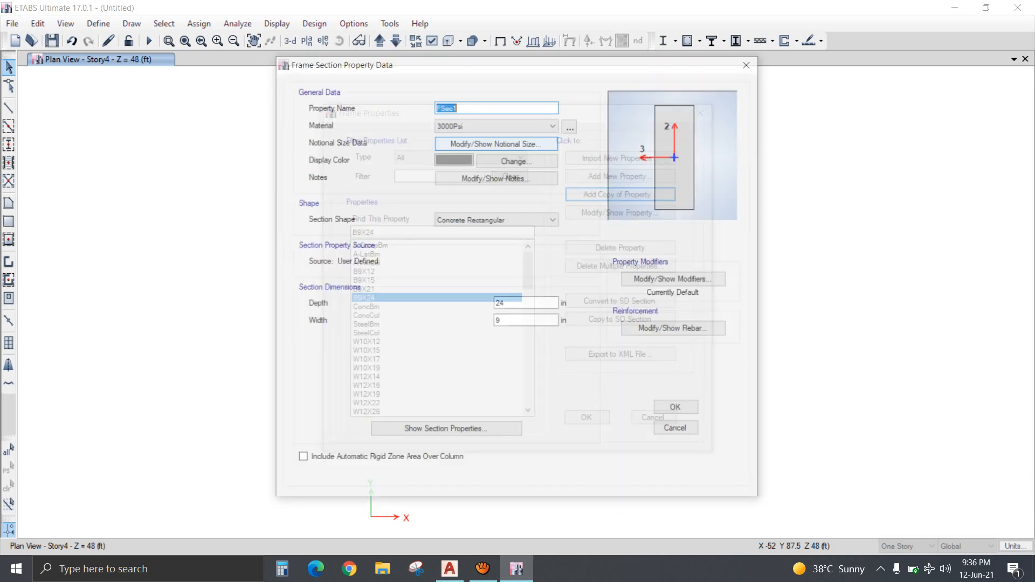
type("C9X9")
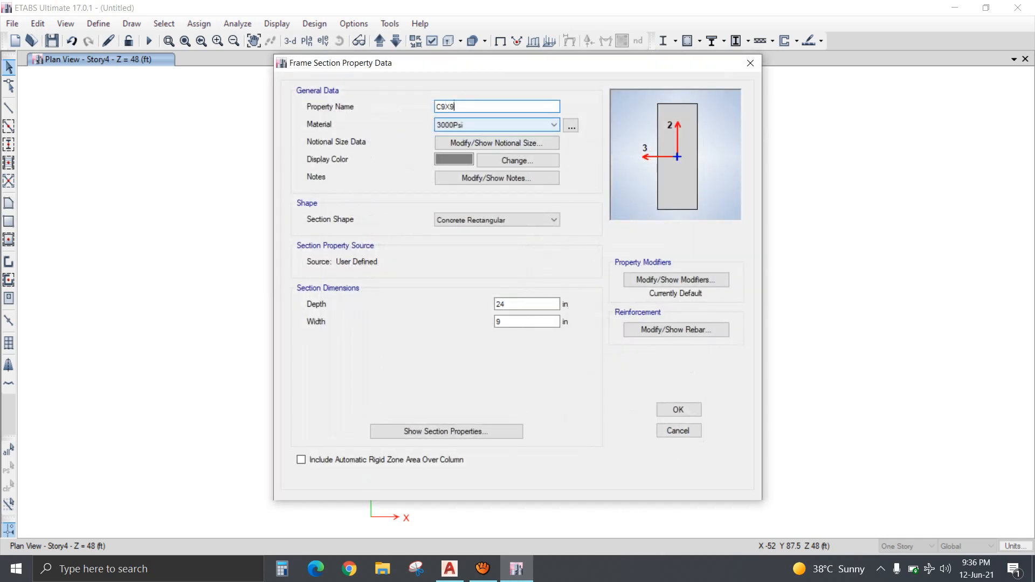
double_click(500, 304)
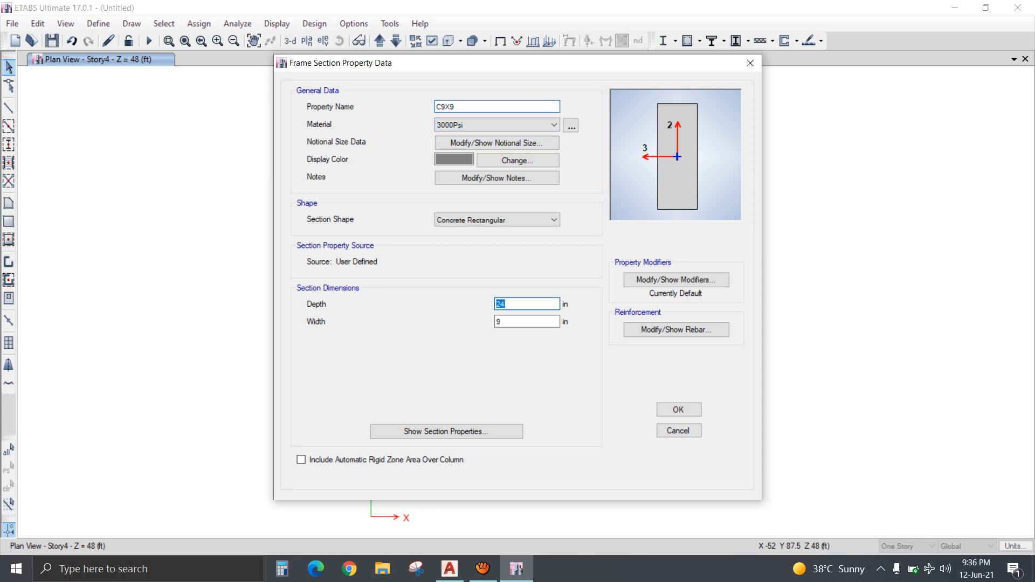
type("9")
key("Tab")
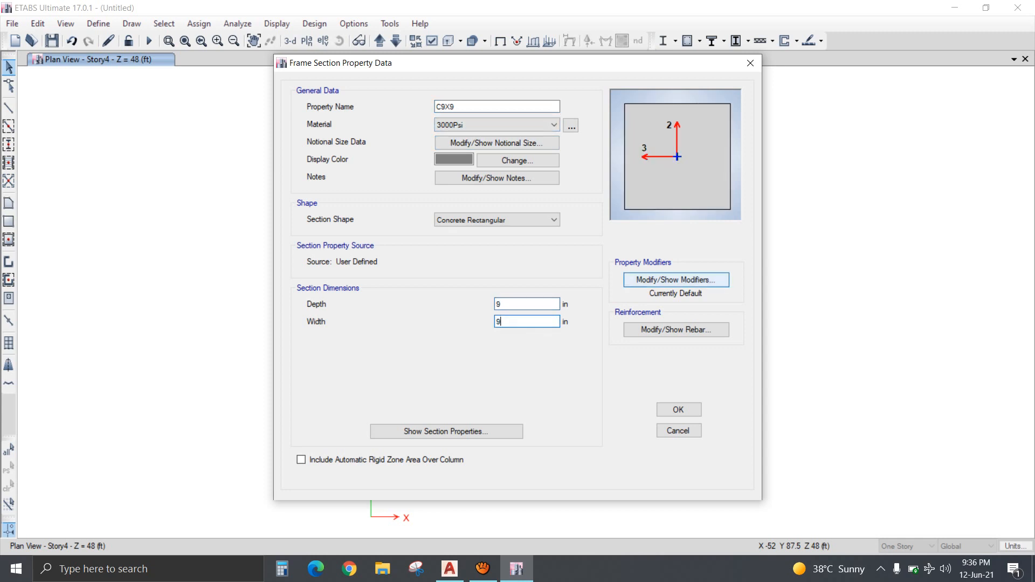
left_click(676, 280)
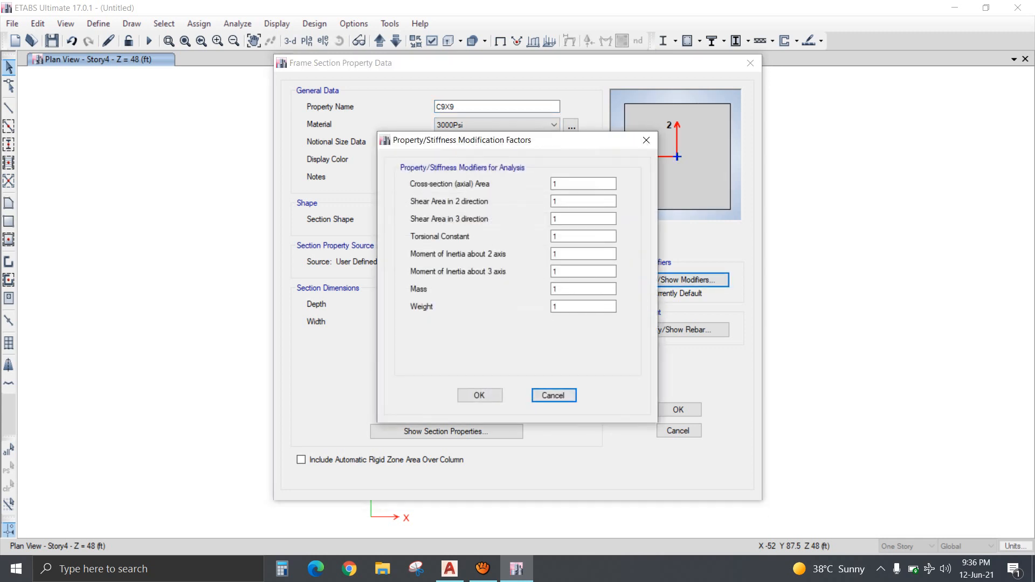
left_click(553, 395)
Set the C9X9 reinforcement to P-M2-M3 Design (Column) with 2 longitudinal bars along both the 3-dir and 2-dir faces.
left_click(676, 330)
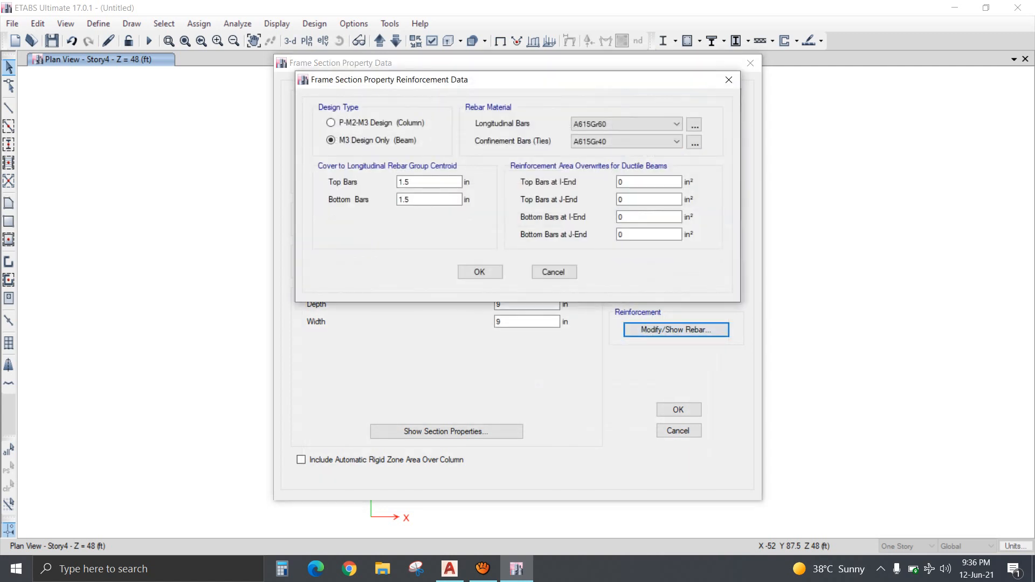
left_click(331, 122)
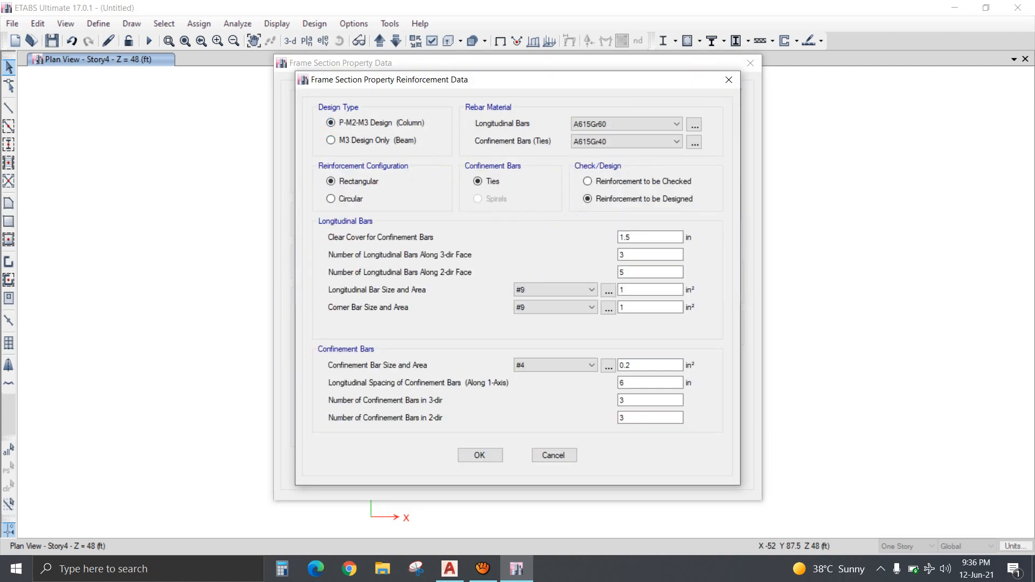
left_click_drag(637, 290, 609, 291)
left_click_drag(635, 255, 618, 272)
type("22")
Set the C9X9 section's longitudinal and corner bar sizes to #6.
left_click(575, 290)
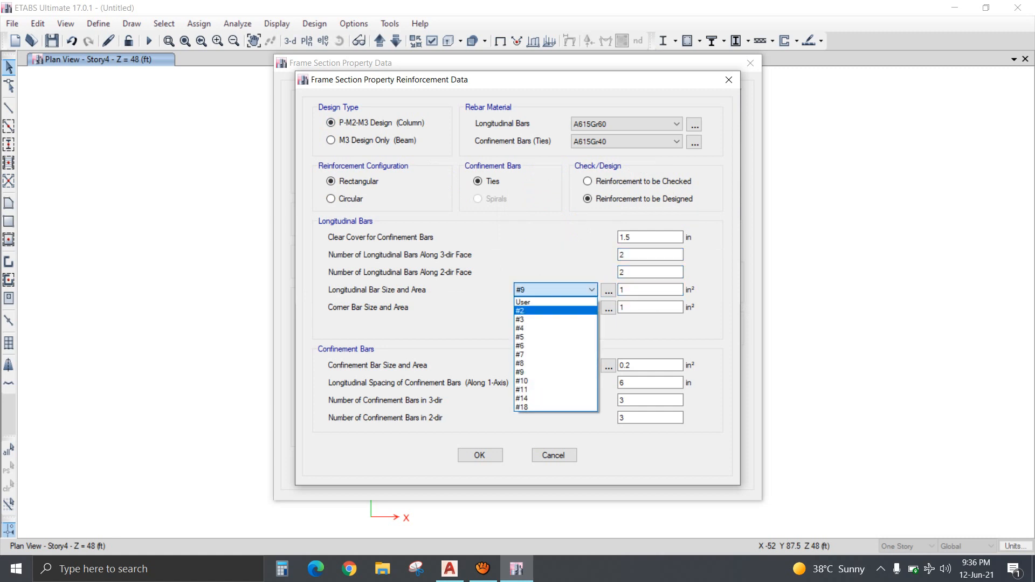
left_click(555, 345)
left_click(555, 307)
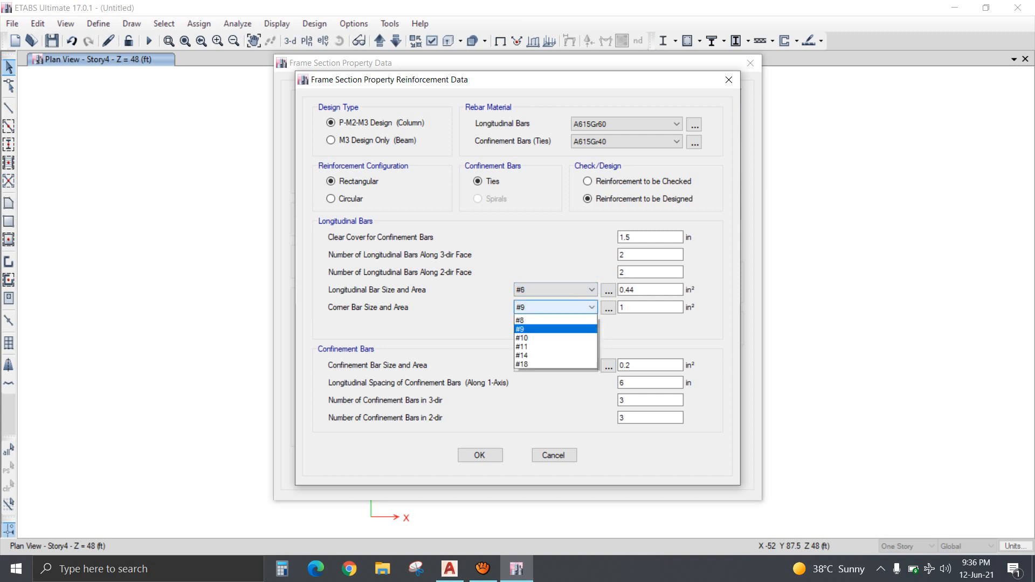
left_click(555, 364)
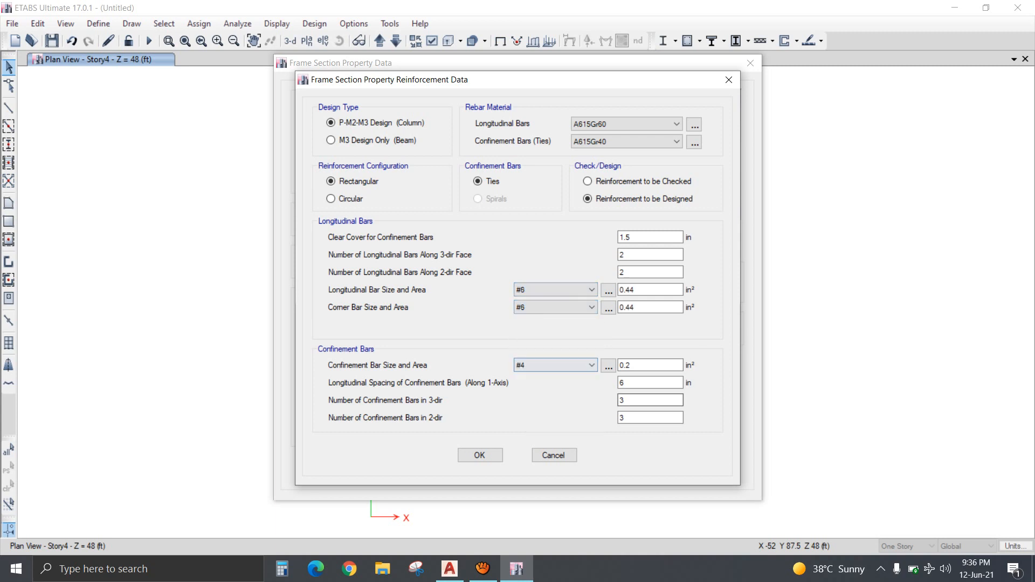
Set the C9X9 confinement bars to 2 in both the 3-dir and 2-dir, with bar size #3.
left_click_drag(633, 400, 618, 418)
type("2")
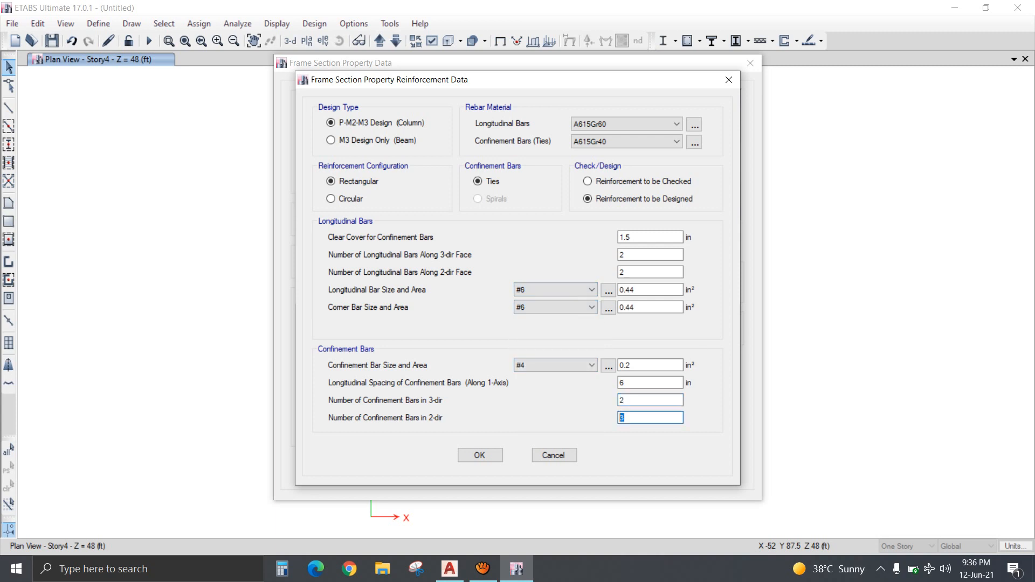
type("2")
left_click(555, 365)
left_click(555, 394)
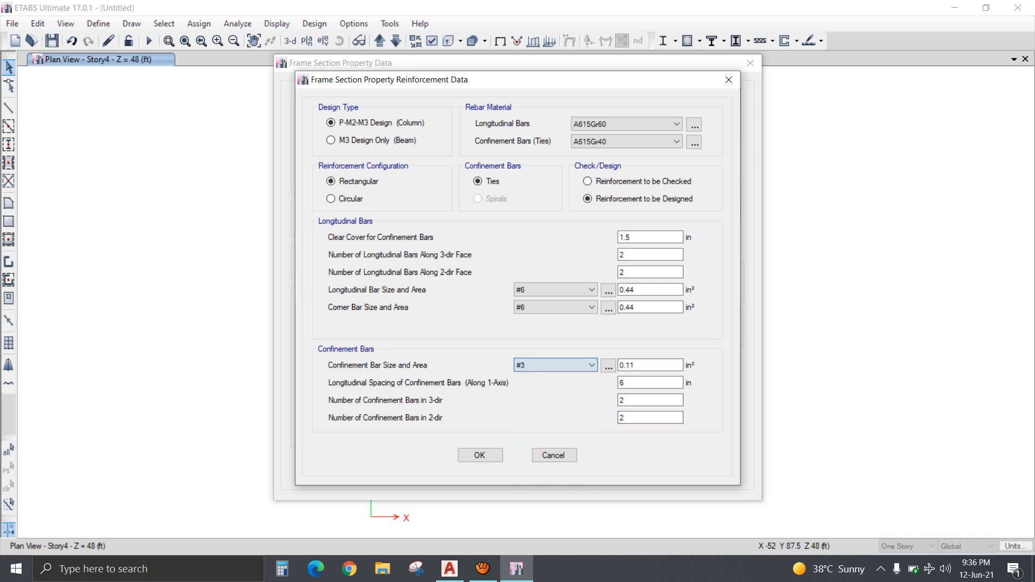
Accept the C9X9 section and copy it as C12X12 with a depth and width of 12 in.
left_click(479, 455)
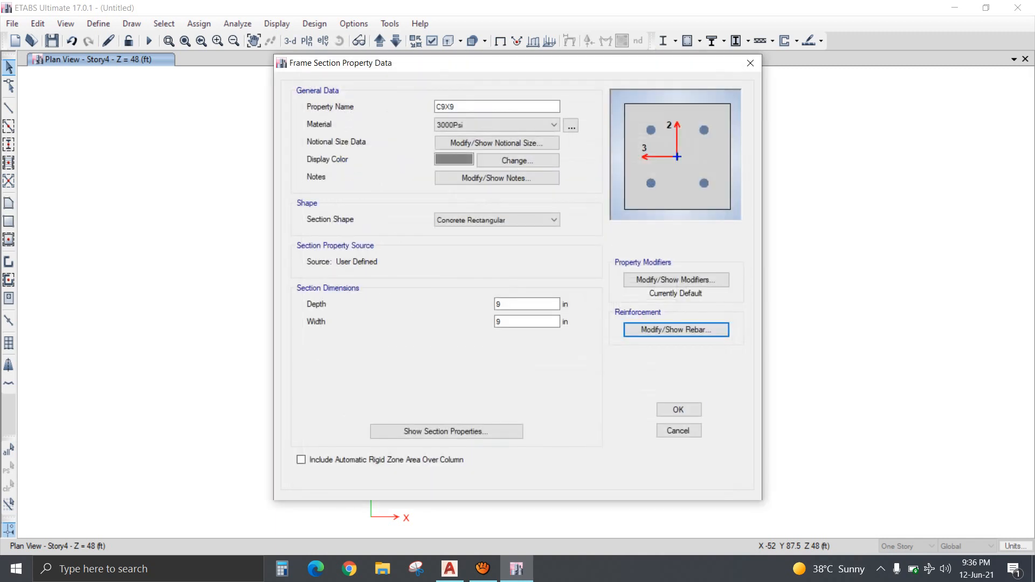
left_click(678, 410)
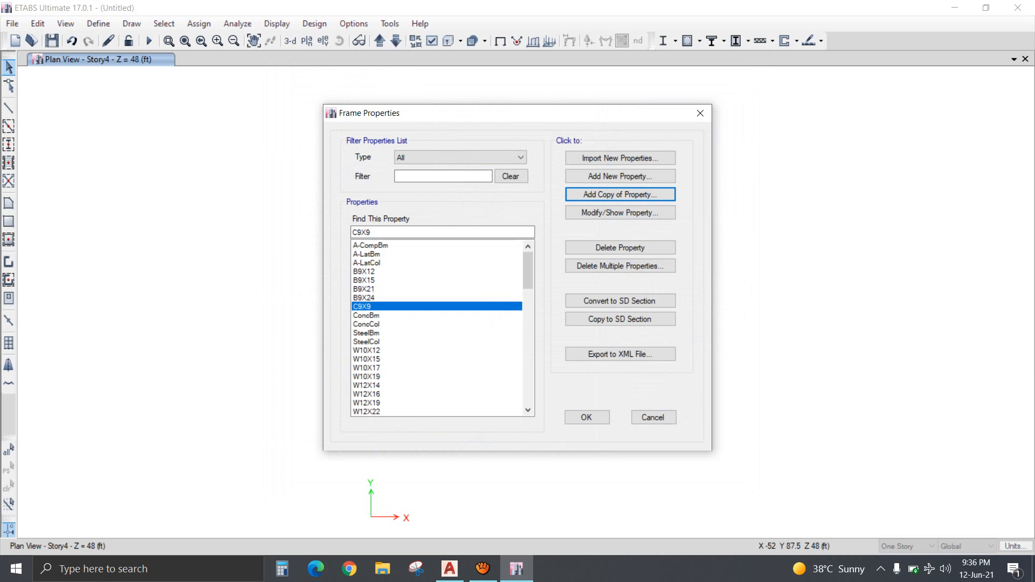
left_click(620, 194)
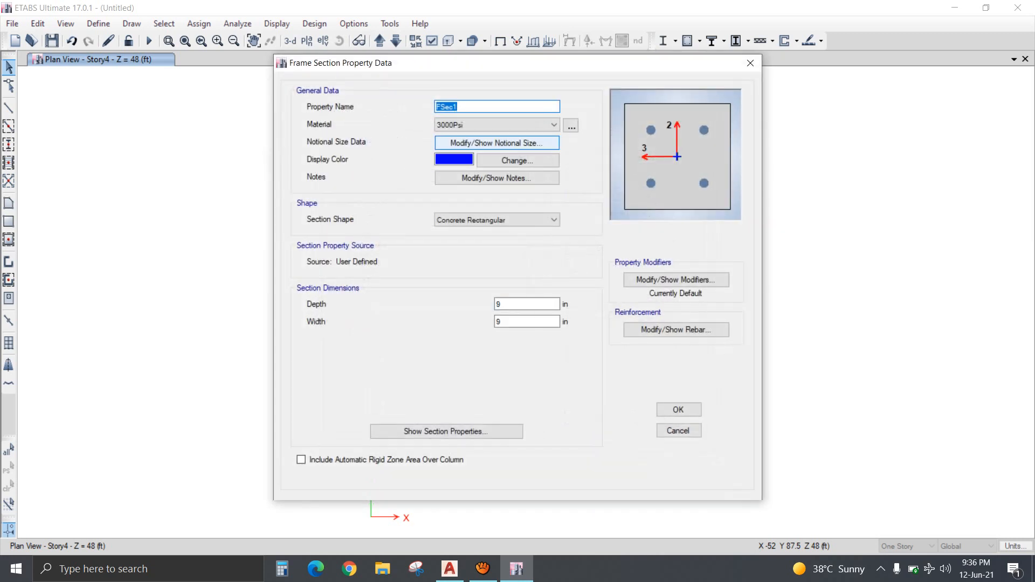
type("C12X12")
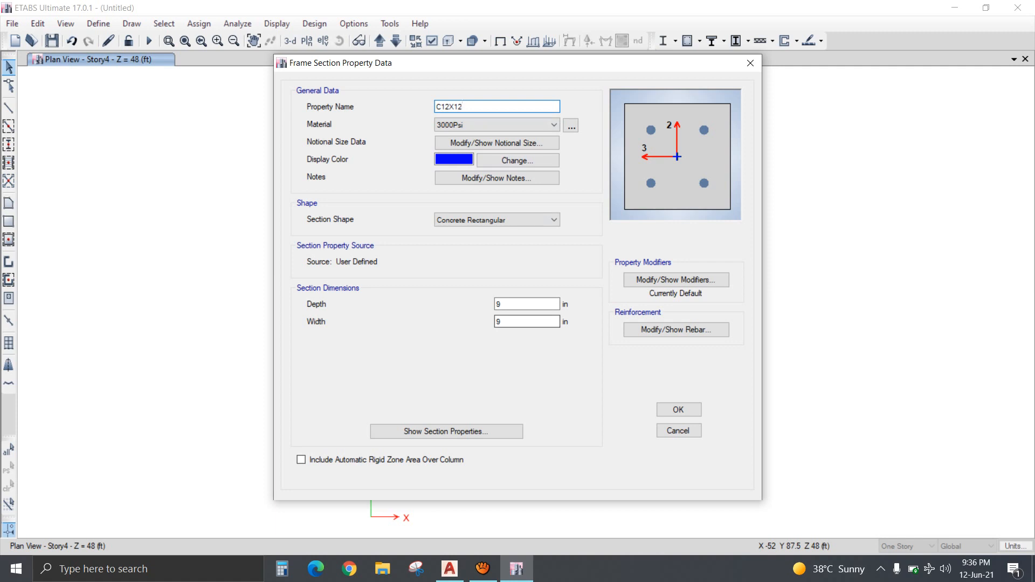
double_click(512, 322)
type("12")
key("shift+Tab")
type("12")
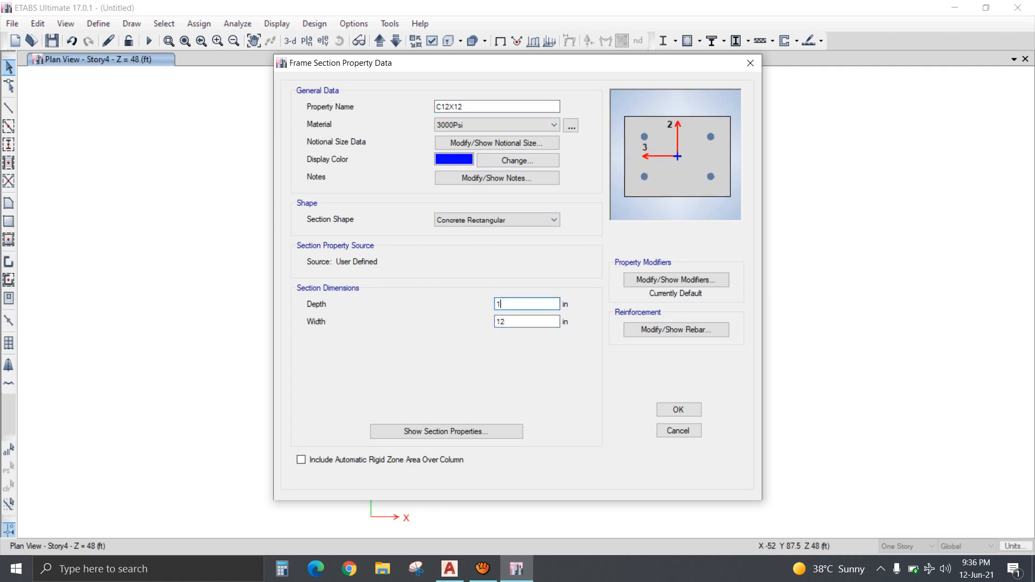
left_click(515, 322)
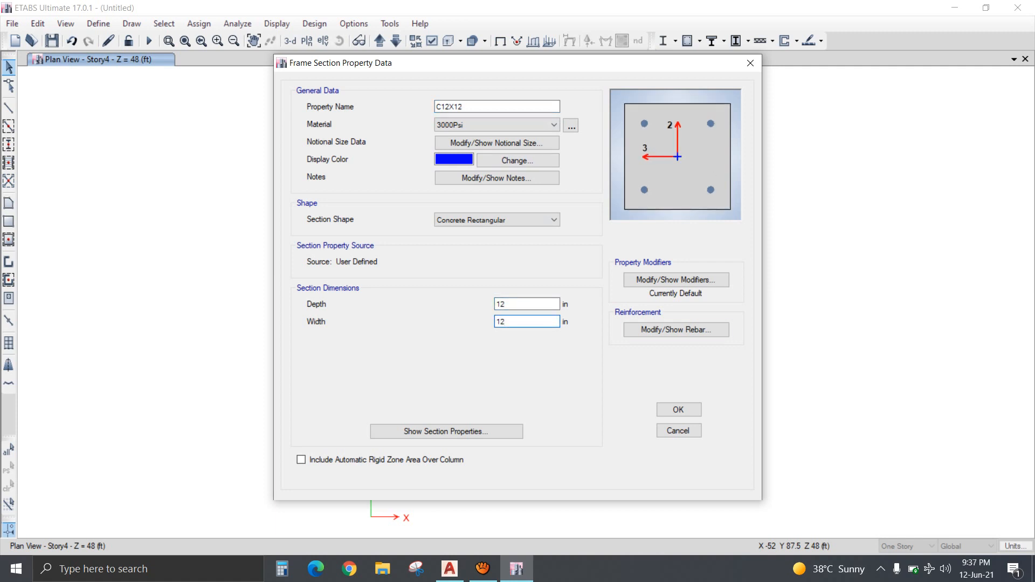
Review the C12X12 reinforcement settings without changing them and save the frame section definitions.
left_click(676, 329)
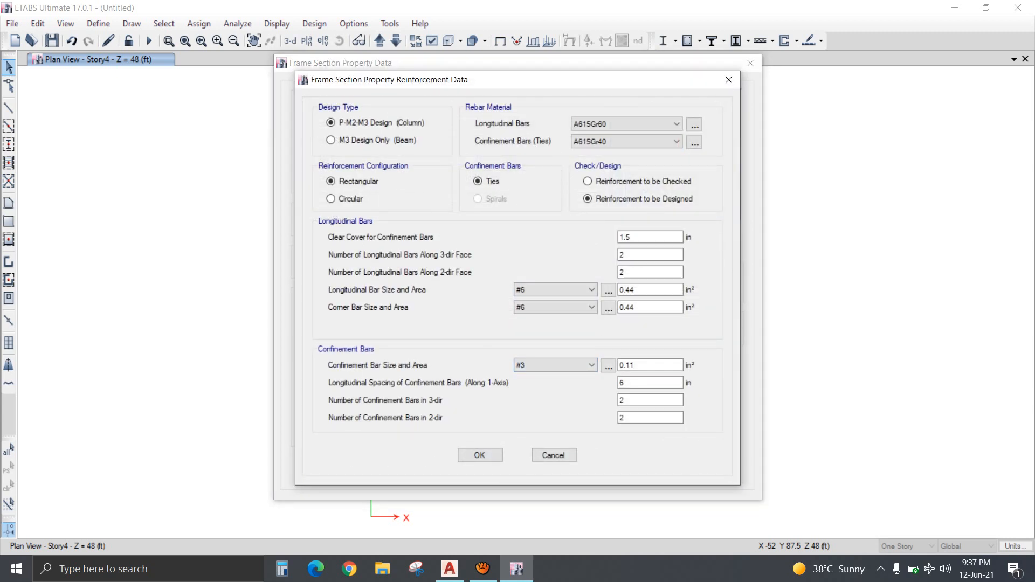
left_click(480, 455)
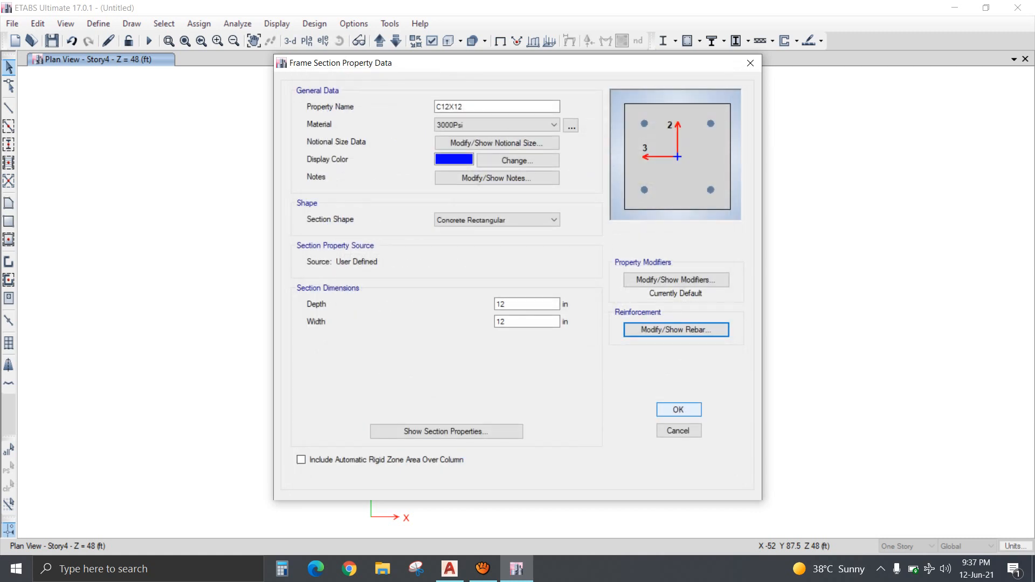
left_click(678, 410)
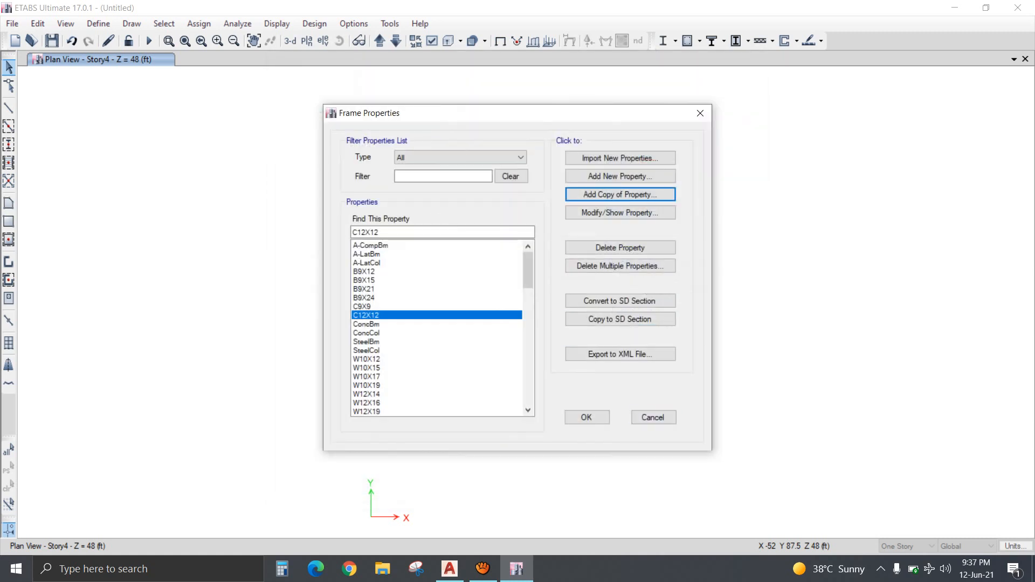
left_click(586, 418)
Define a Linear Add load combination named SERVICE with Dead and Live at scale factor 1, and review it.
left_click(98, 24)
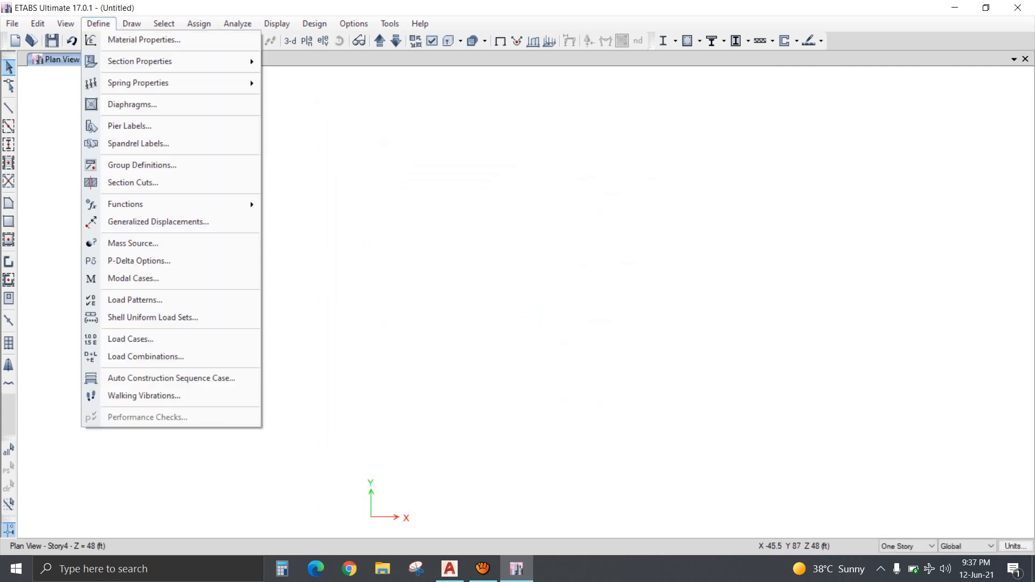
left_click(146, 356)
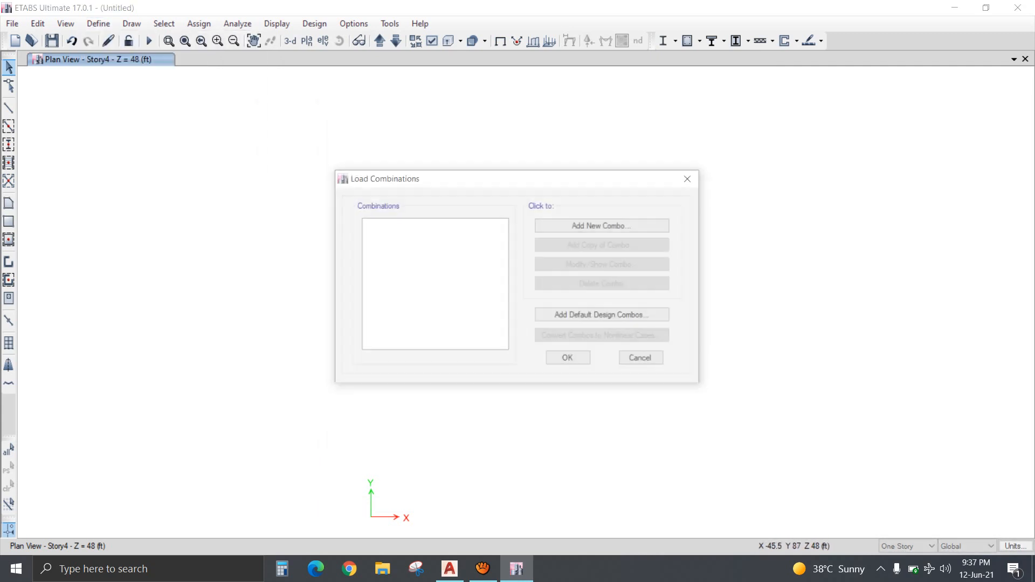
left_click(604, 225)
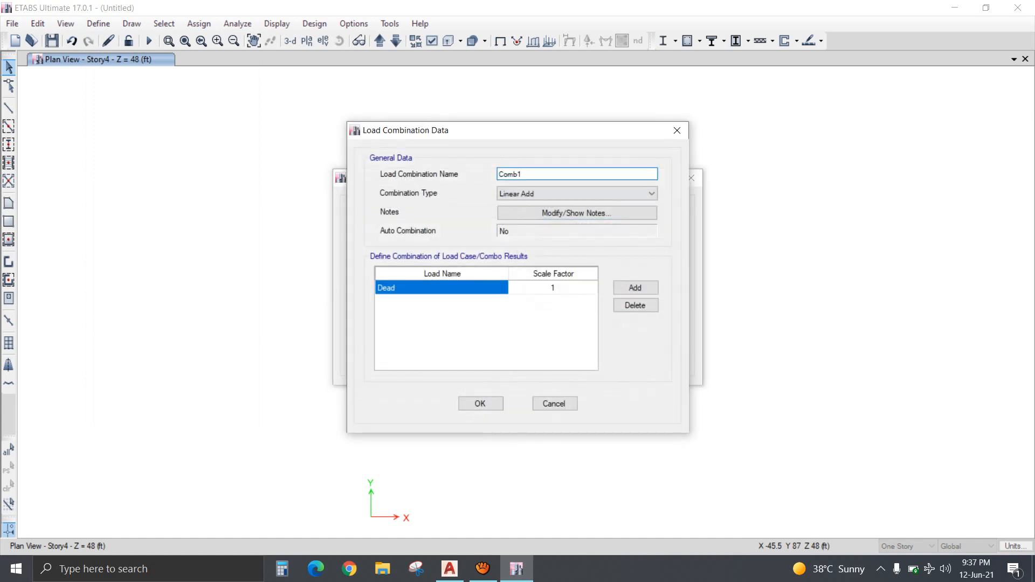
type("SERVICE")
left_click(635, 288)
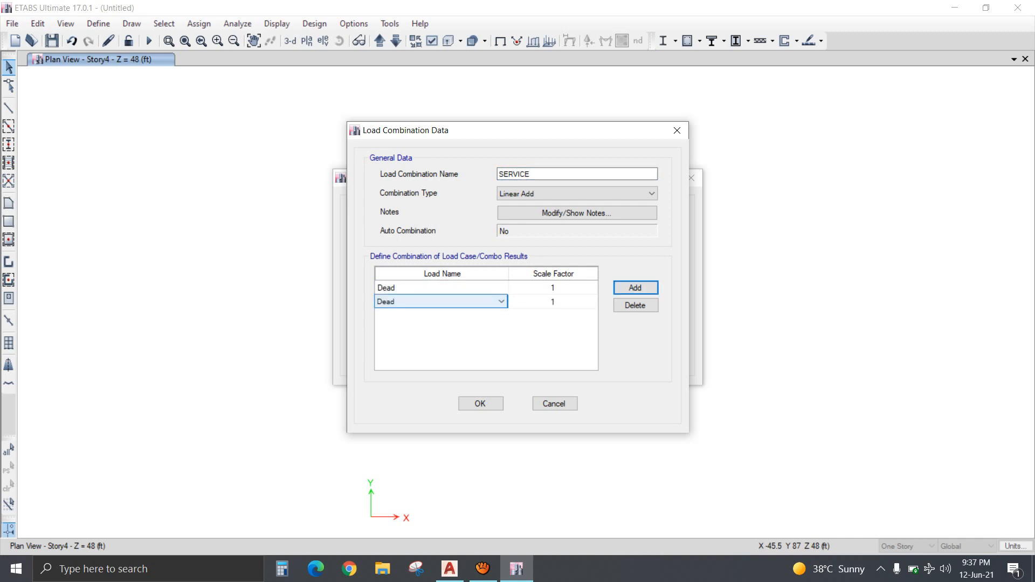
left_click(500, 302)
left_click(475, 321)
left_click(553, 302)
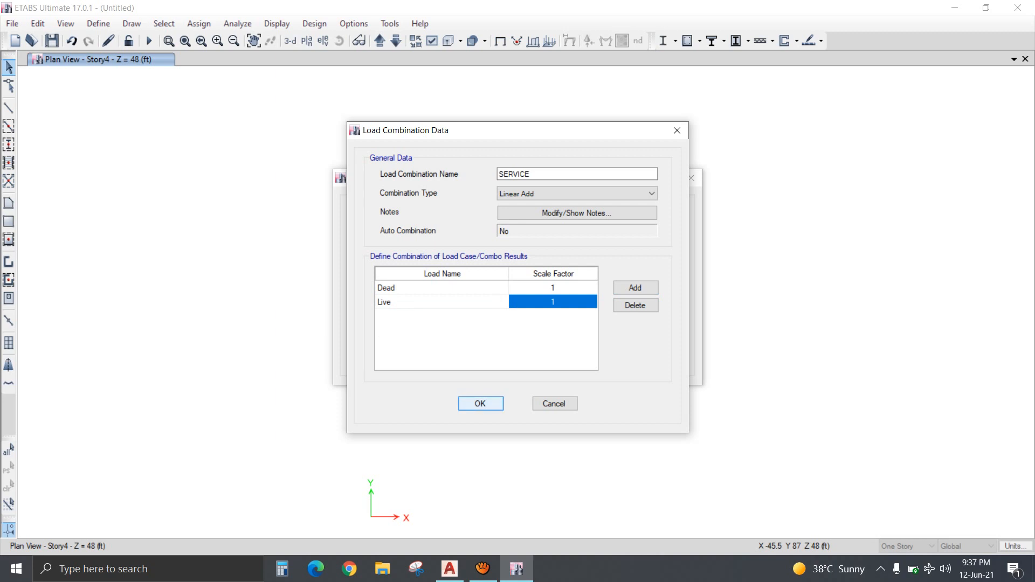
key("Return")
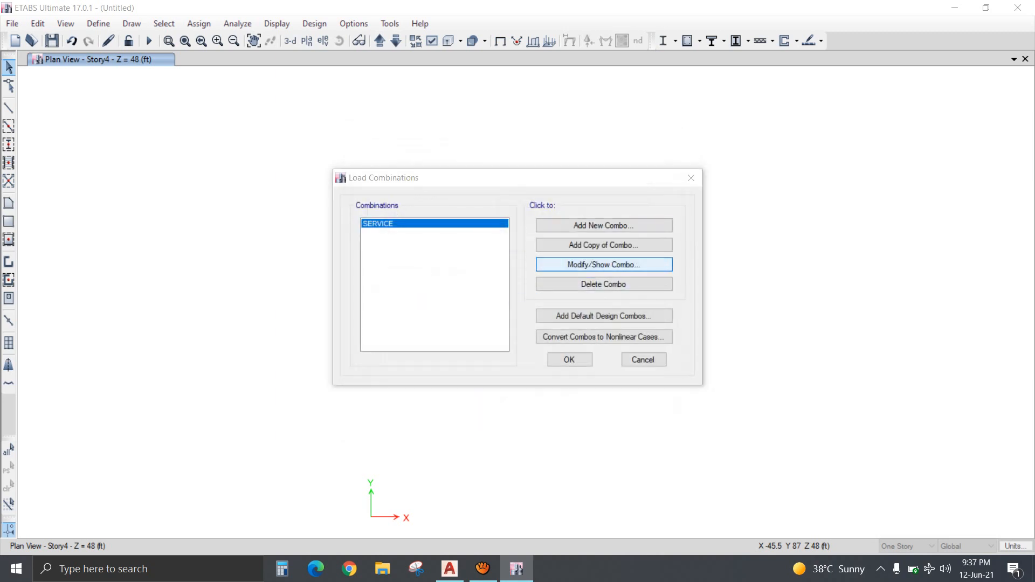
left_click(604, 264)
left_click(554, 404)
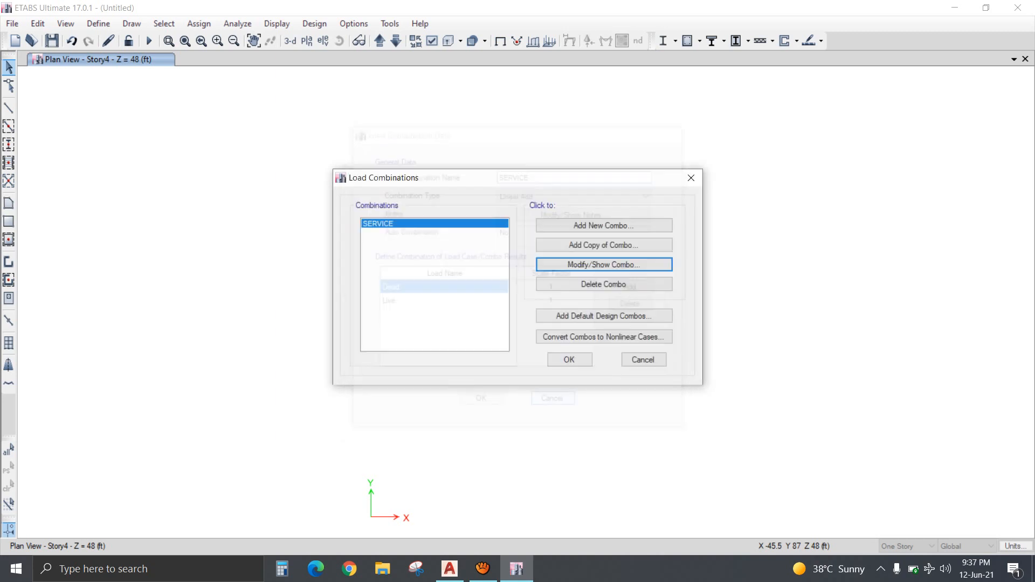
Add a new load combination named ULTIMATE with a Dead scale factor of 1.2.
left_click(603, 225)
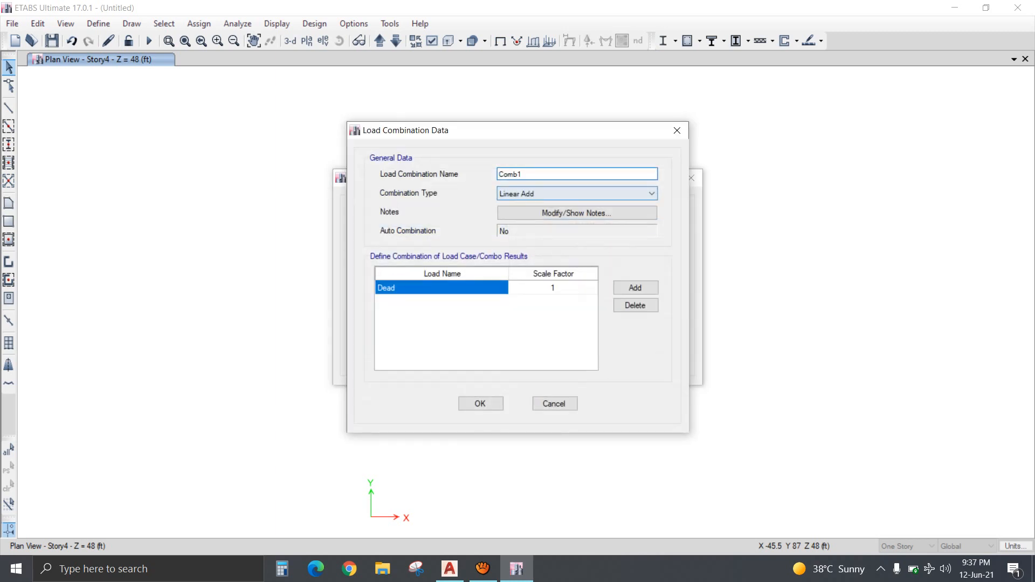
double_click(510, 174)
type("ULTIMATE")
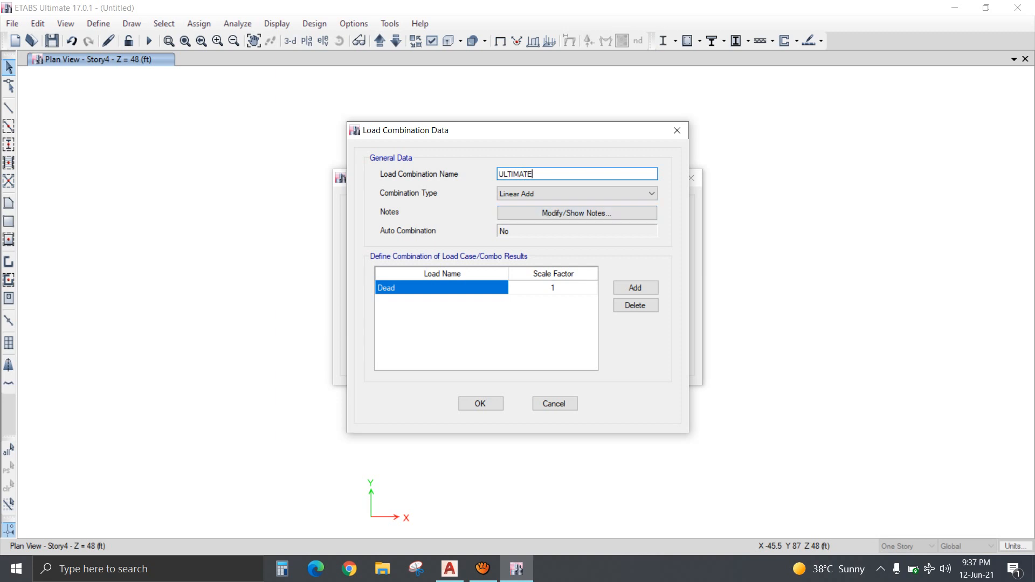
left_click(553, 288)
type("1.2")
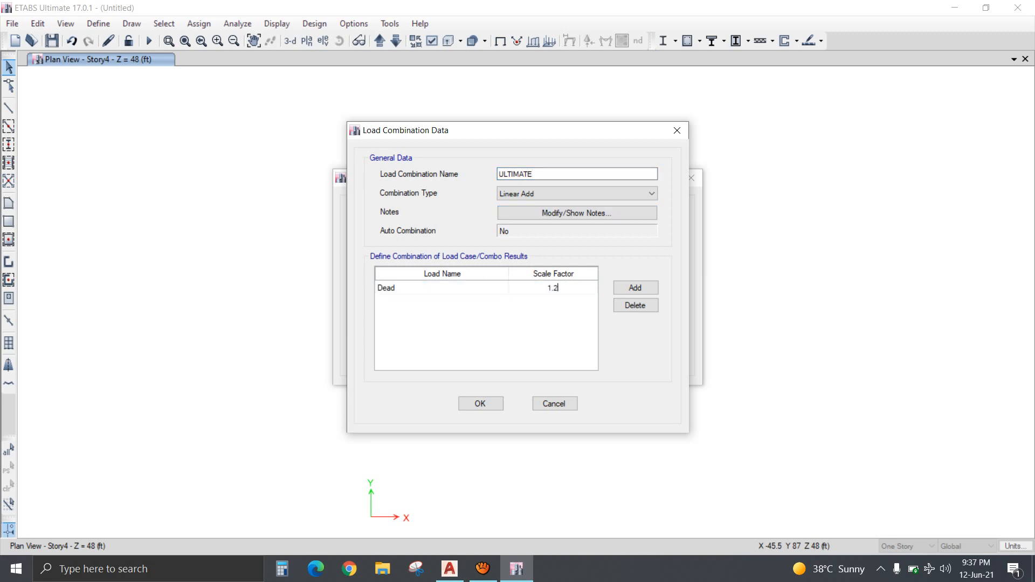
Add the Live case to the ULTIMATE combination with a scale factor of 1.6 and save the combinations.
left_click(635, 287)
left_click(500, 302)
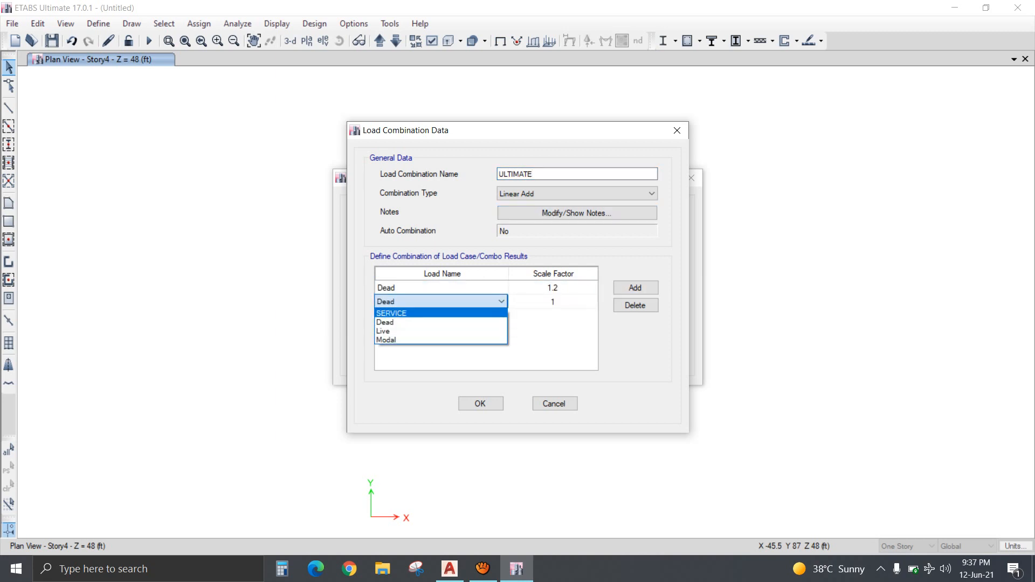
left_click(442, 331)
left_click(553, 302)
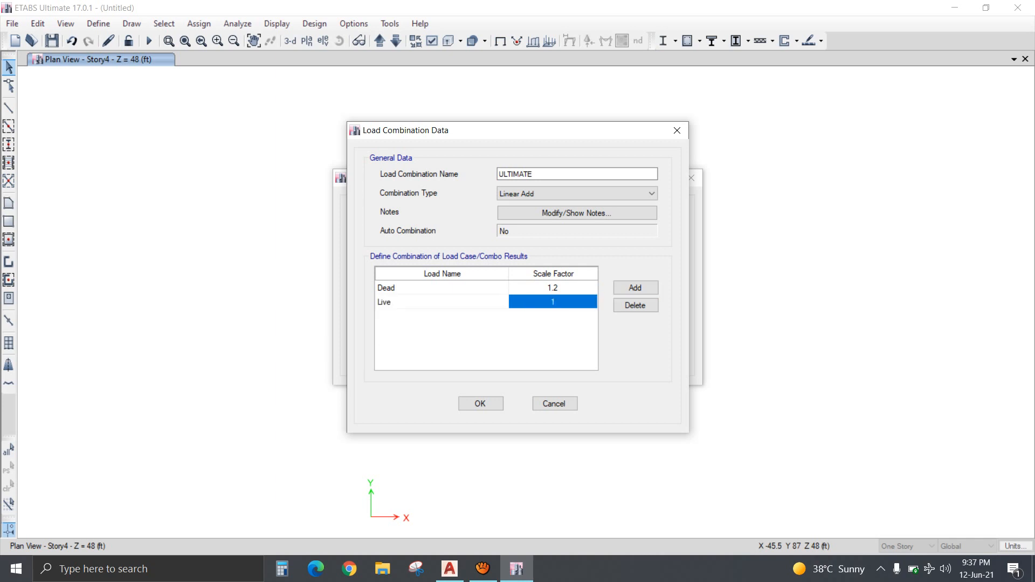
type("1.6")
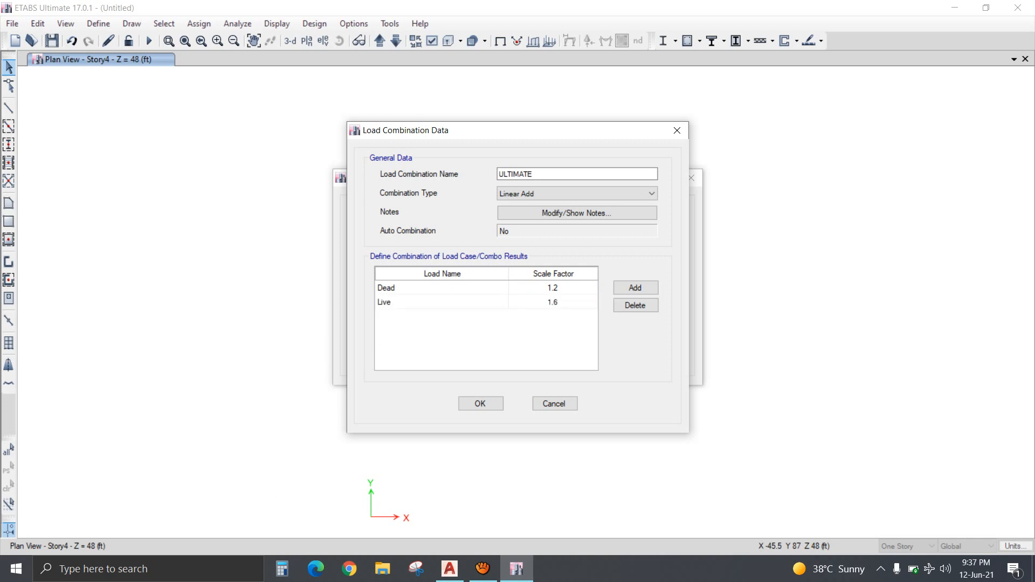
left_click(553, 288)
left_click(480, 404)
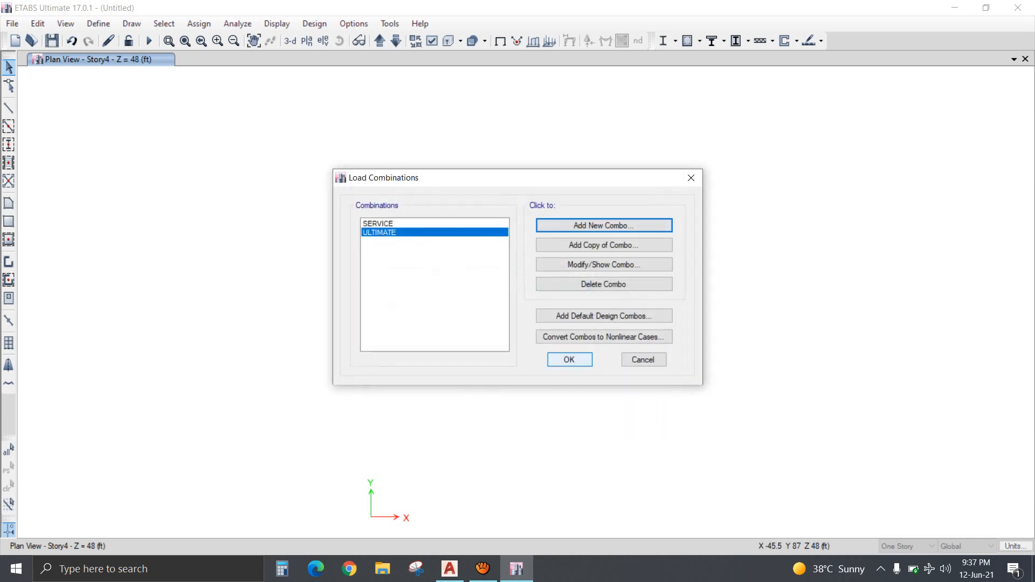
key("Return")
left_click(98, 23)
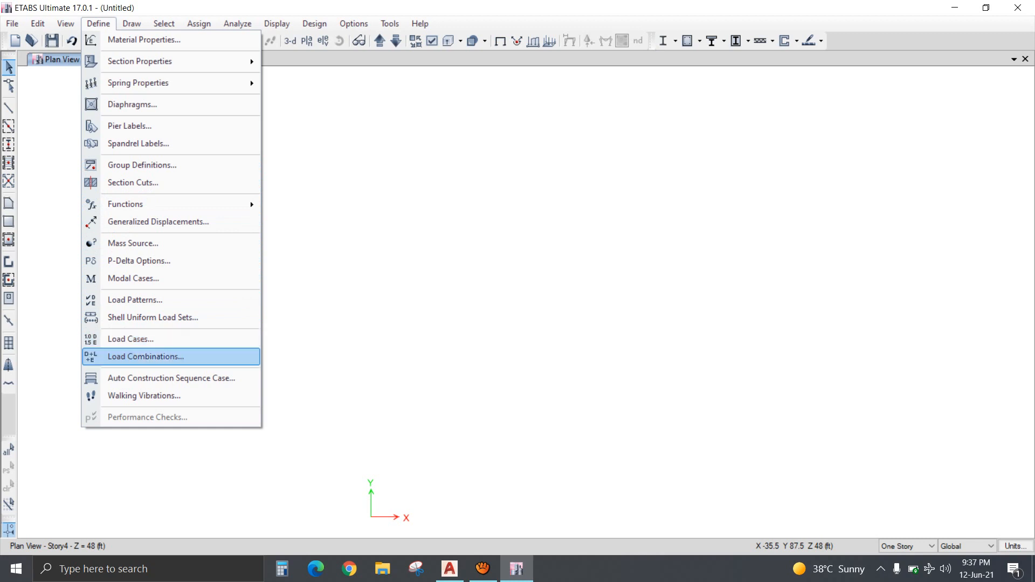
left_click(410, 259)
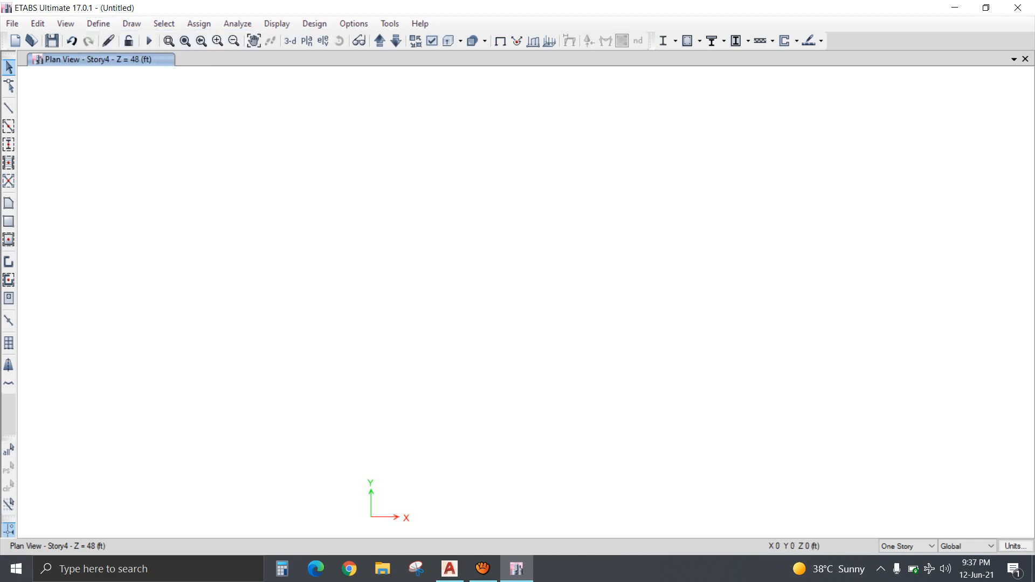
left_click(98, 23)
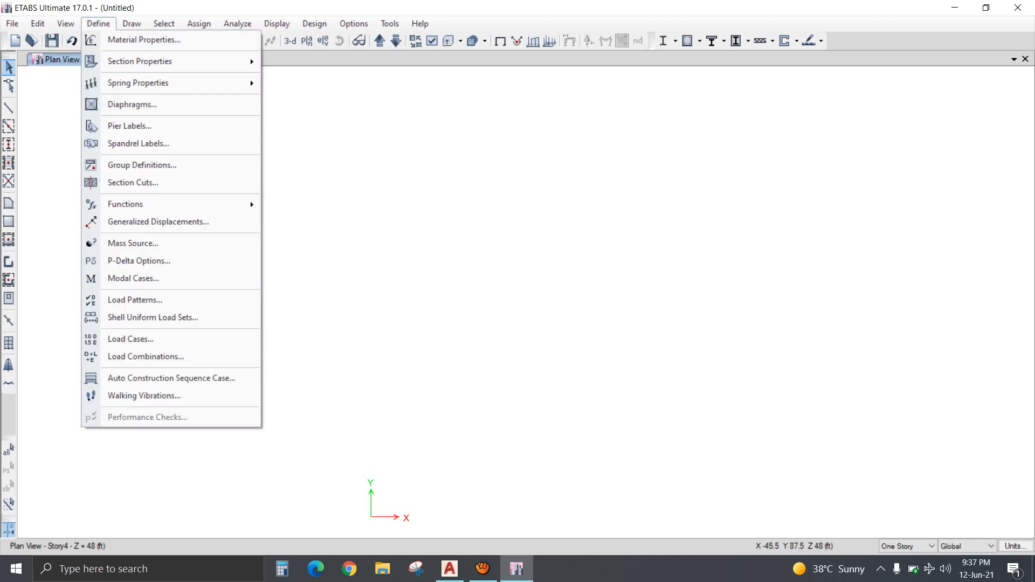
Delete Story3 and Story2 from the story data, including the existing structure at each.
right_click(351, 194)
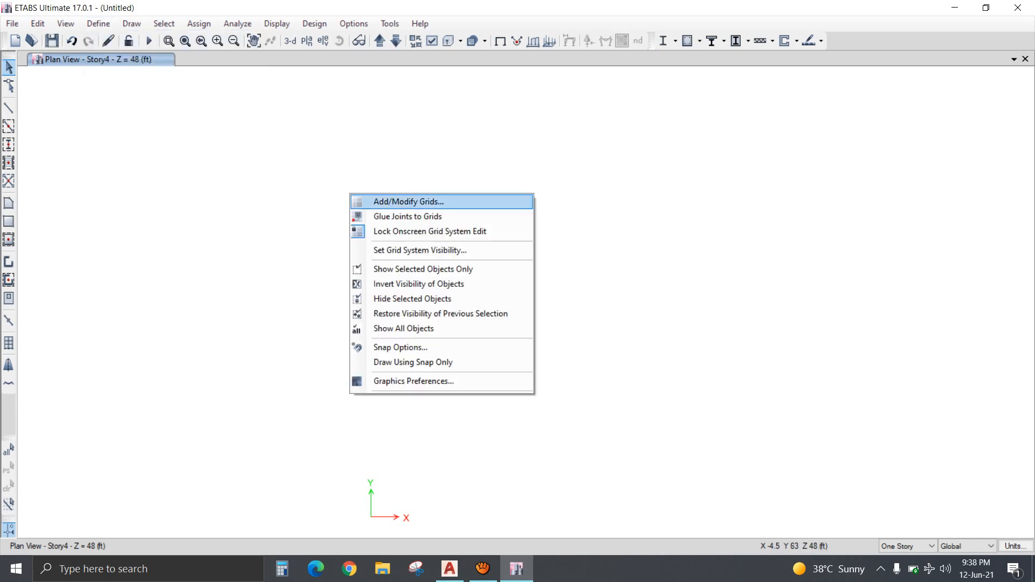
left_click(409, 202)
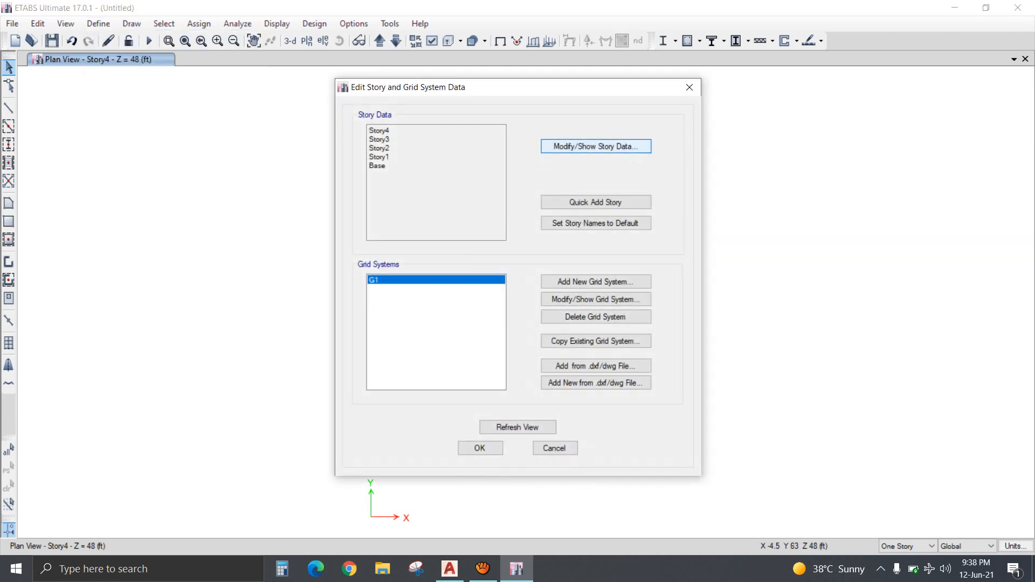
left_click(596, 146)
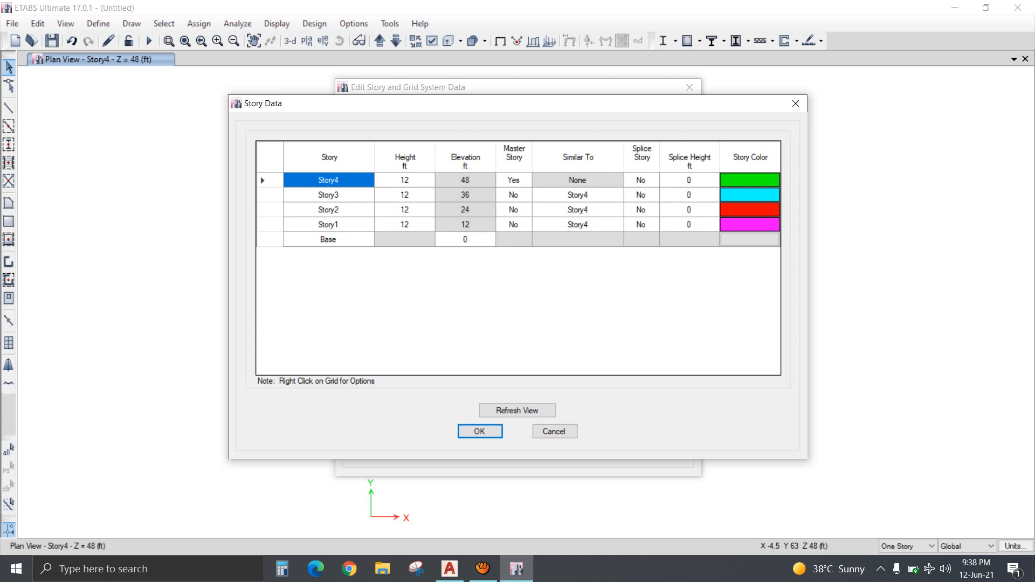
left_click(329, 194)
right_click(344, 195)
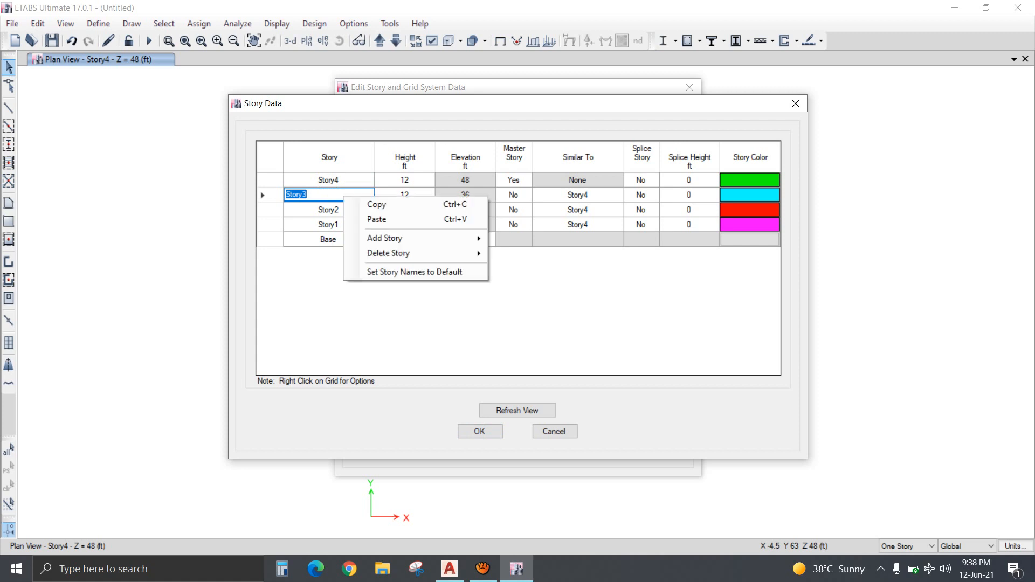
mouse_move(399, 237)
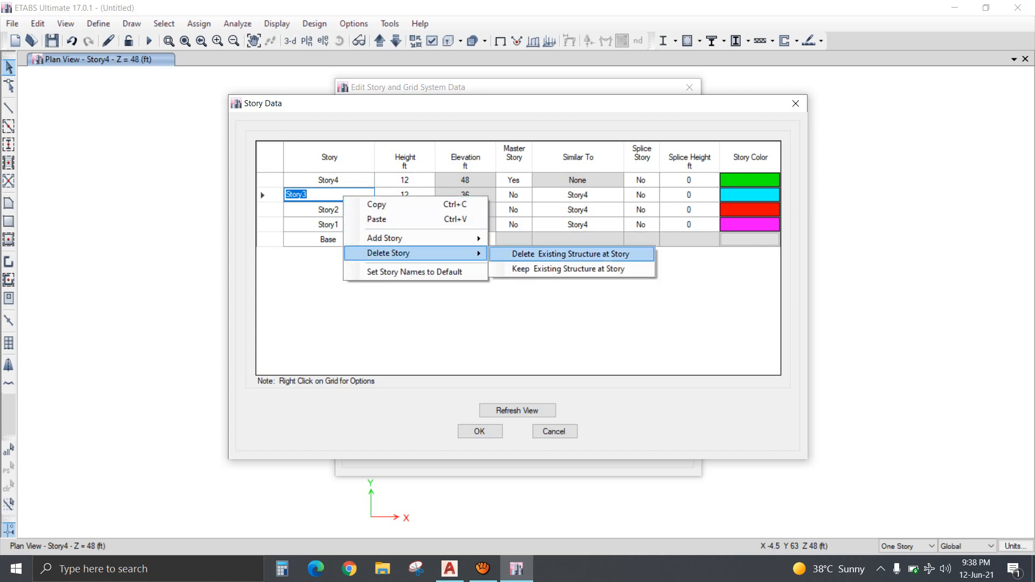
left_click(571, 253)
right_click(352, 179)
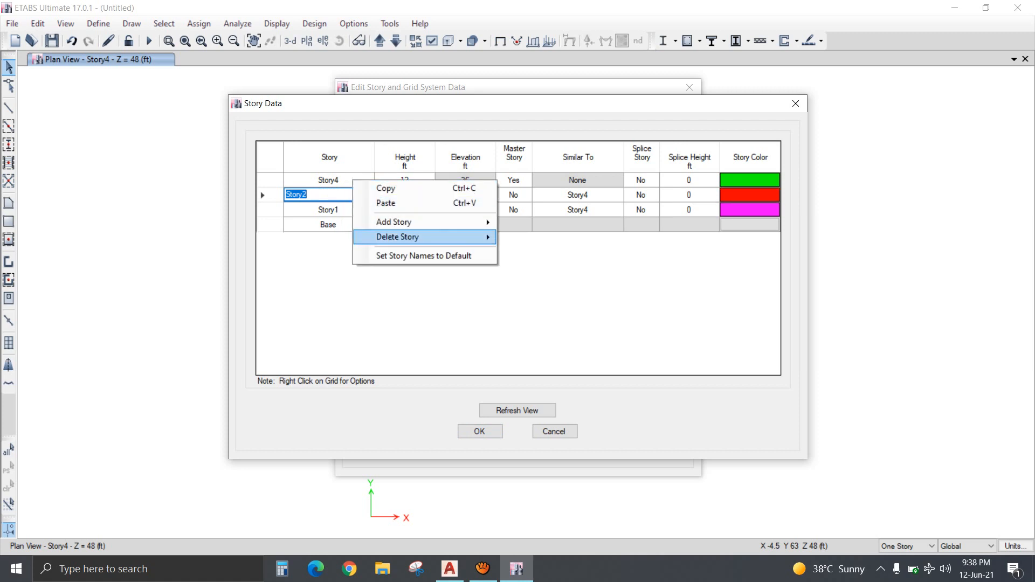
left_click(579, 237)
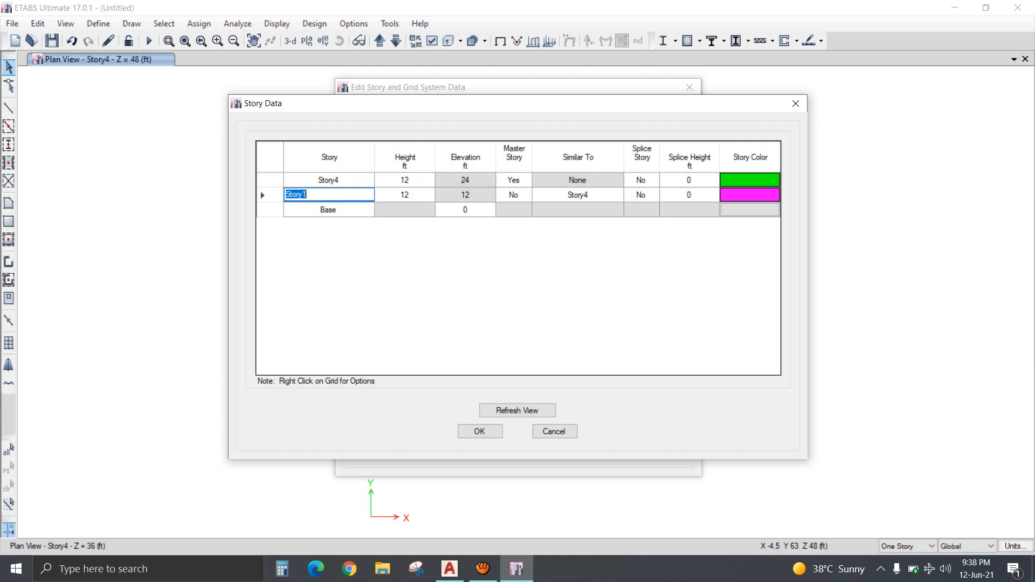
Rename Story1 as GF ROOF in the story data.
key("End")
key("shift+Left")
key("BackSpace")
key("BackSpace")
key("BackSpace")
key("BackSpace")
key("BackSpace")
key("BackSpace")
type("GF ROOF")
Rename Story4 as FIRST FLOOR ROOF in the story data.
left_click(329, 180)
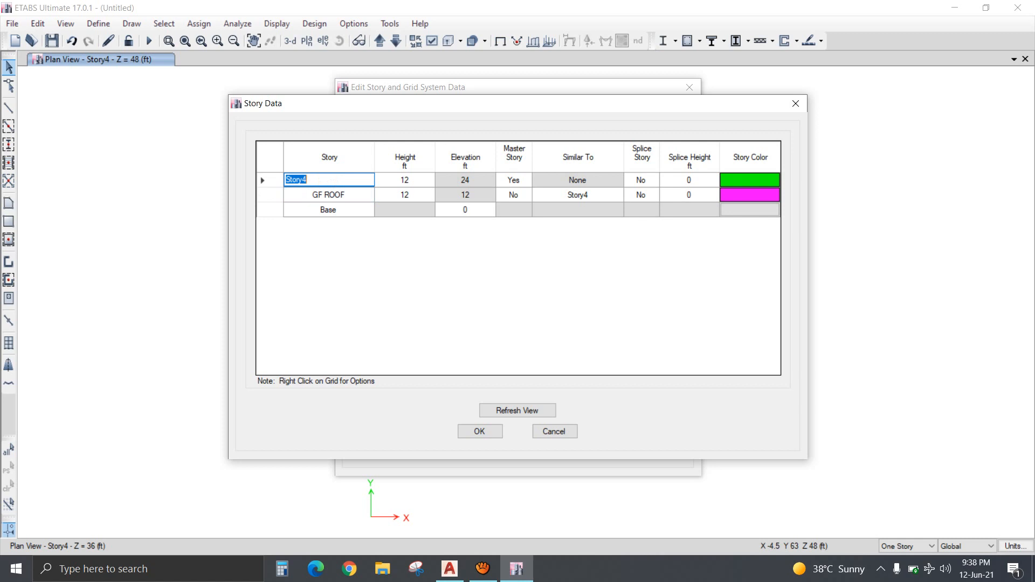
type("FIRST FLOOR ROOF")
key("Return")
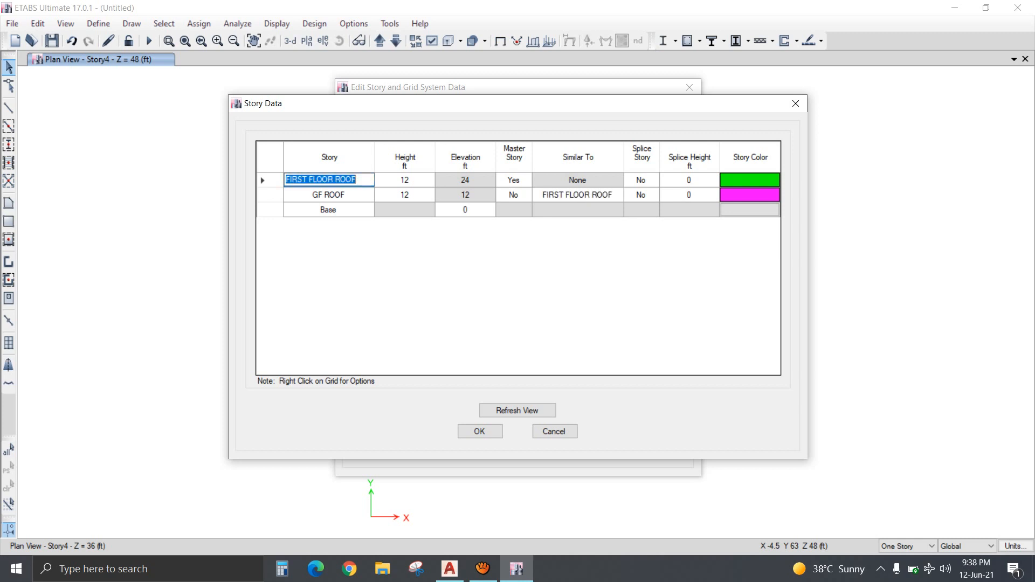
Rename the FIRST FLOOR ROOF story as FF ROOF in the story data.
left_click(322, 179)
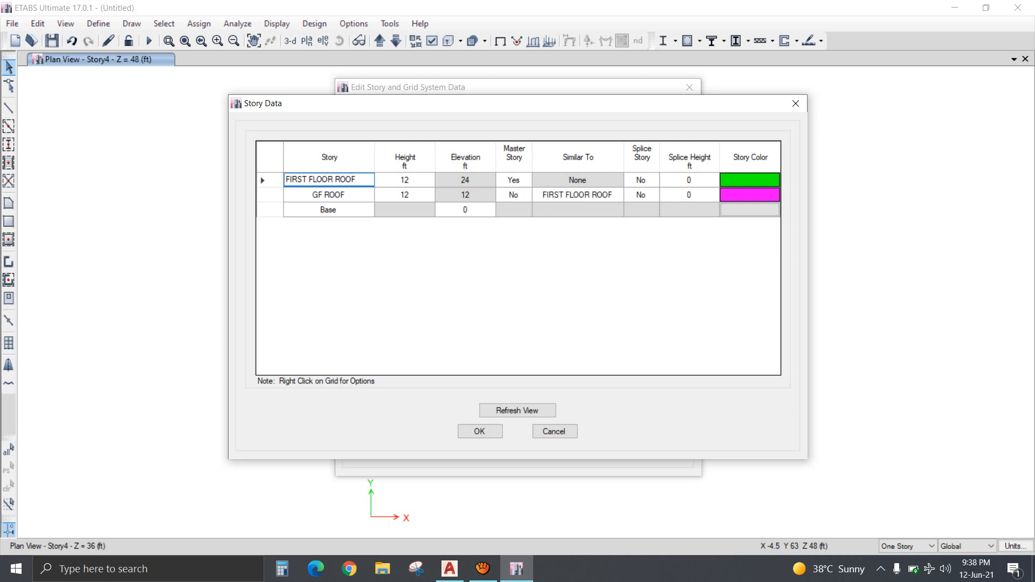
left_click_drag(334, 179, 286, 179)
type("FF")
key("Return")
Set the Base elevation to 3 ft and accept the story data.
left_click(478, 209)
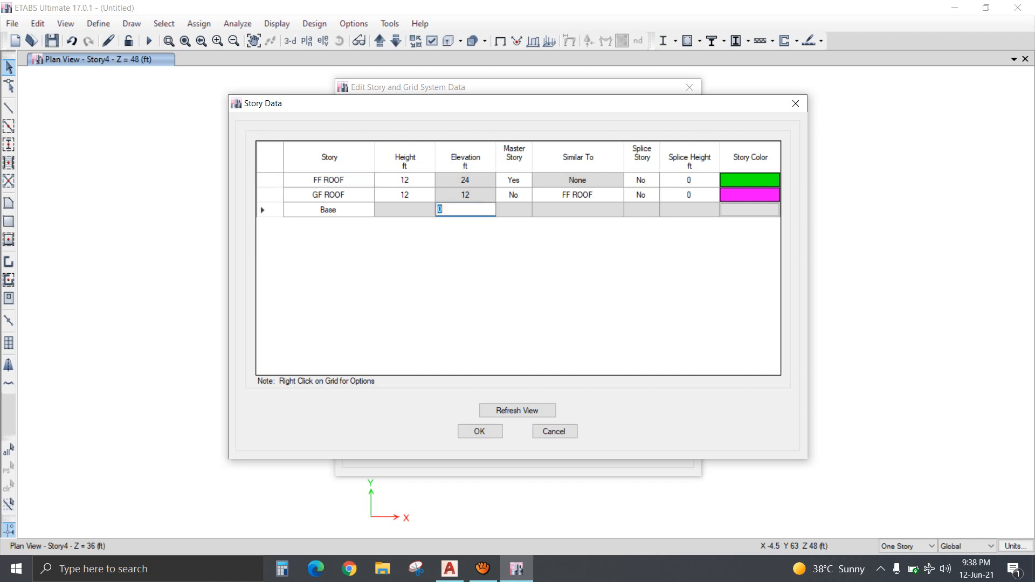
type("3")
key("Return")
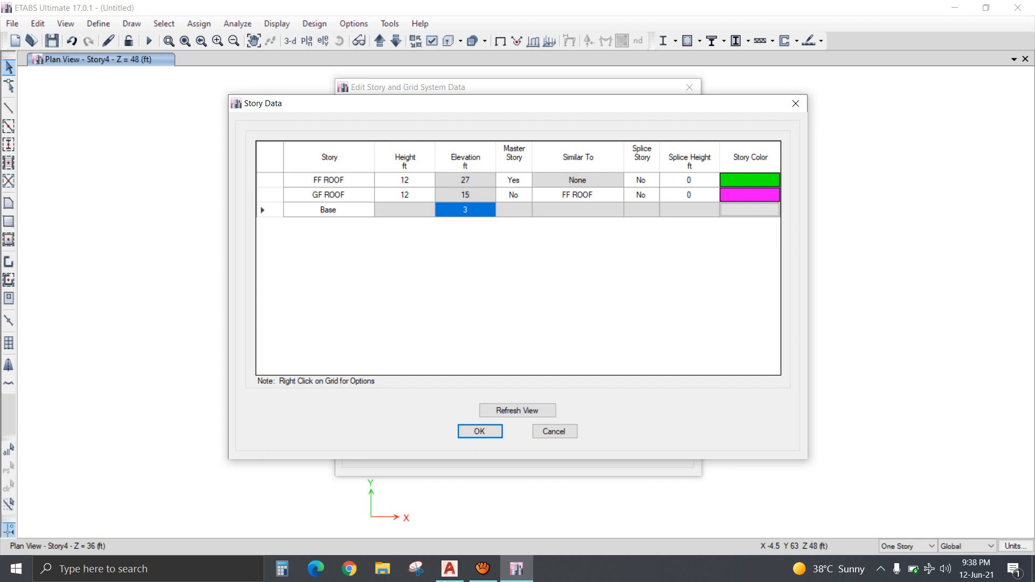
left_click(477, 209)
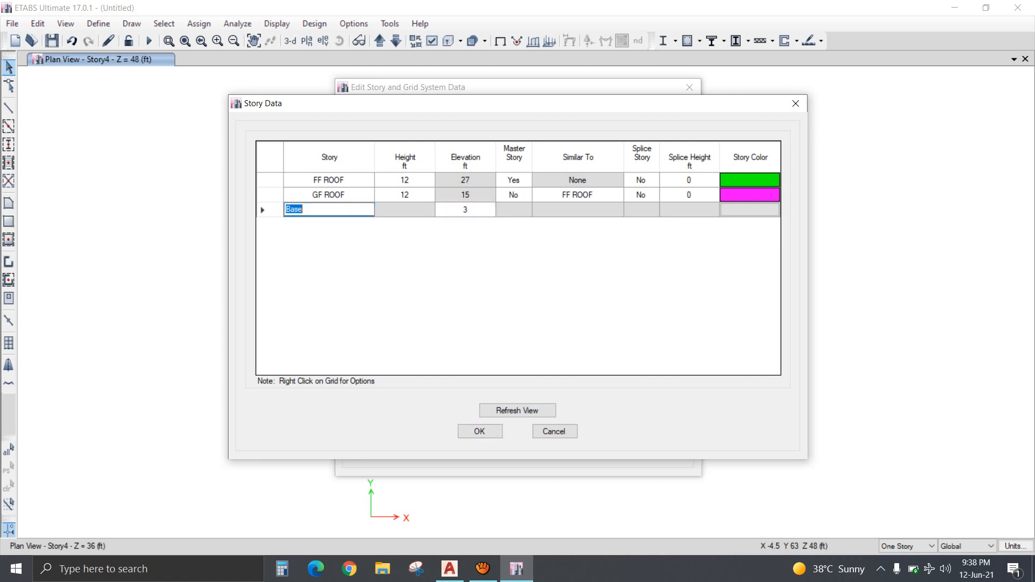
left_click(480, 431)
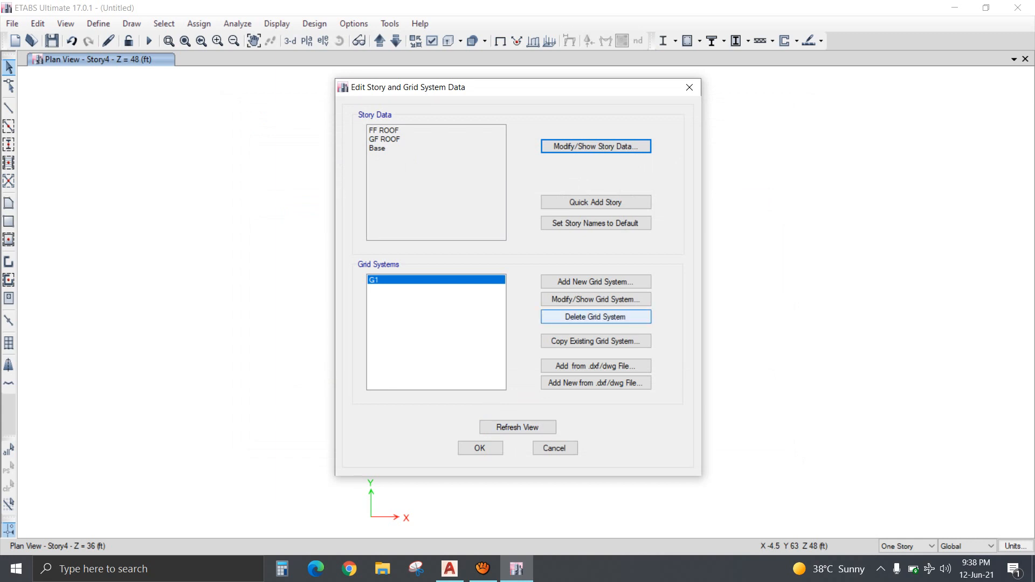
Open grid system G1 for modification and add two X grid lines to it.
left_click(595, 281)
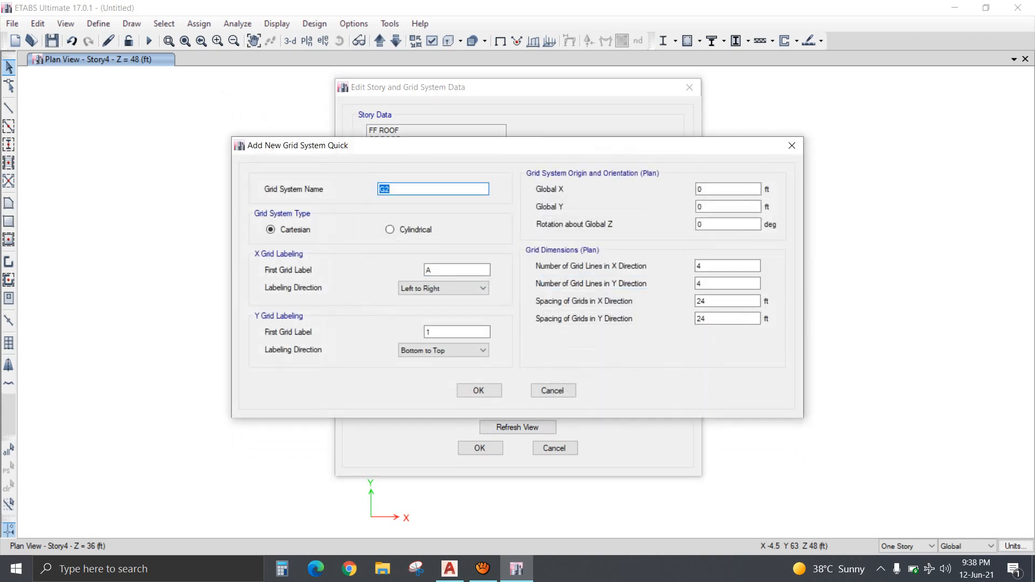
left_click(553, 390)
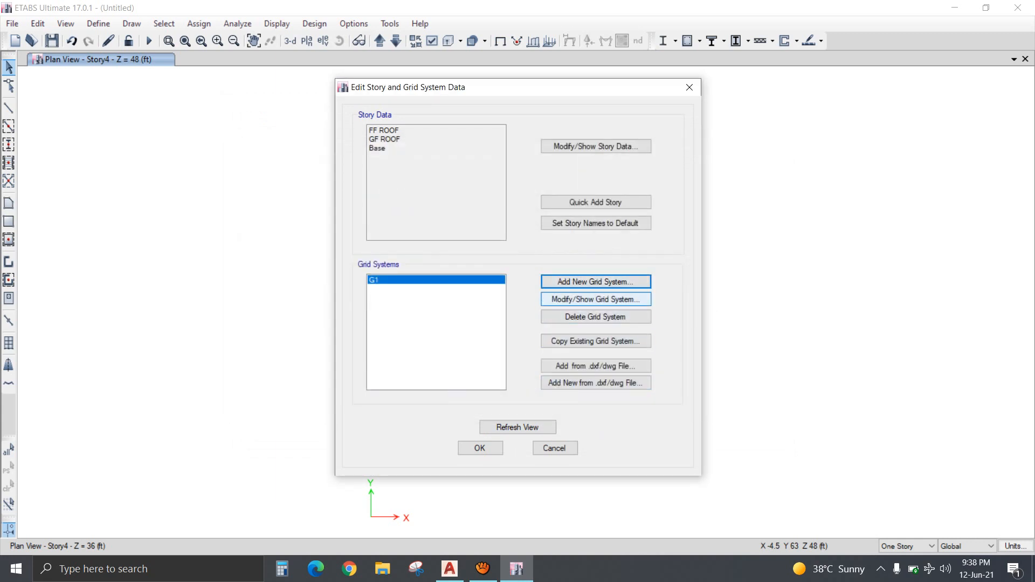
left_click(595, 299)
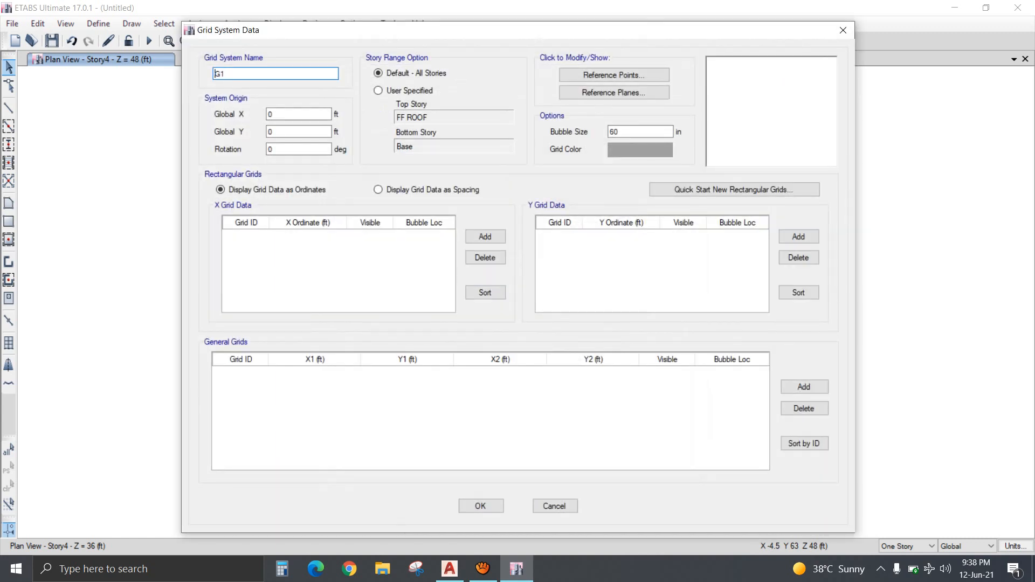
left_click(485, 236)
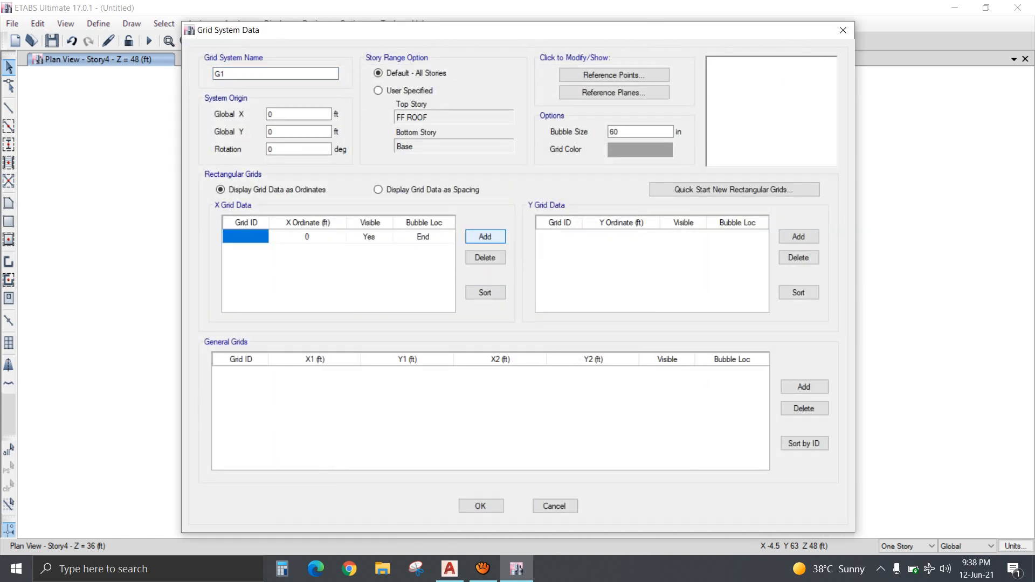
left_click(485, 237)
left_click(485, 237)
left_click(485, 237)
left_click(485, 236)
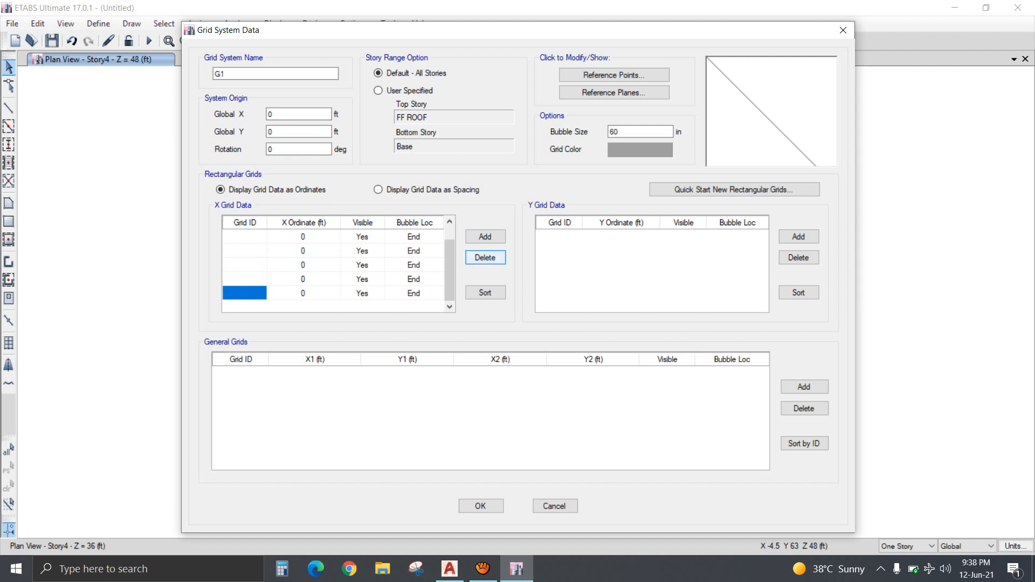
left_click(485, 258)
left_click(485, 258)
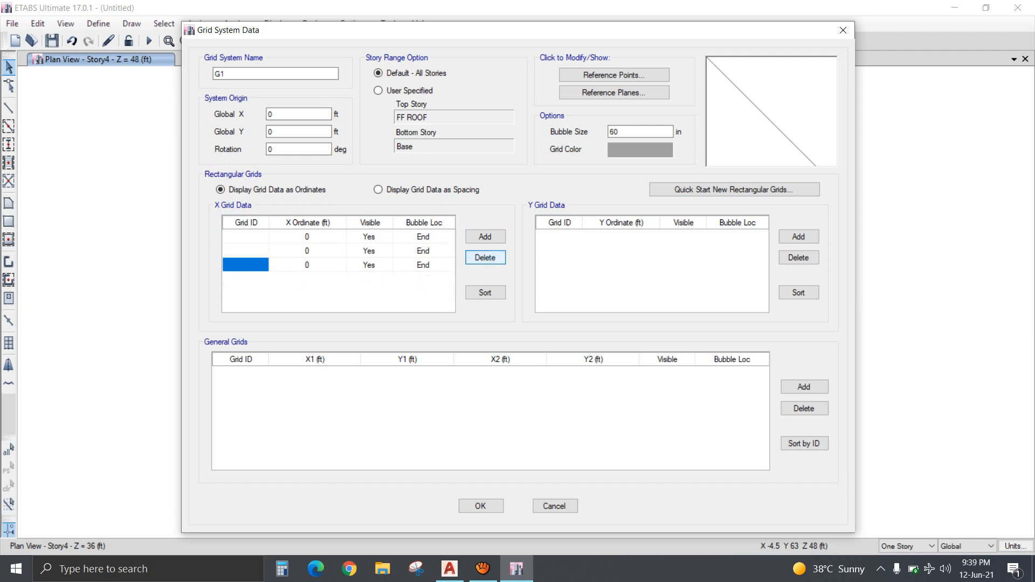
left_click(485, 258)
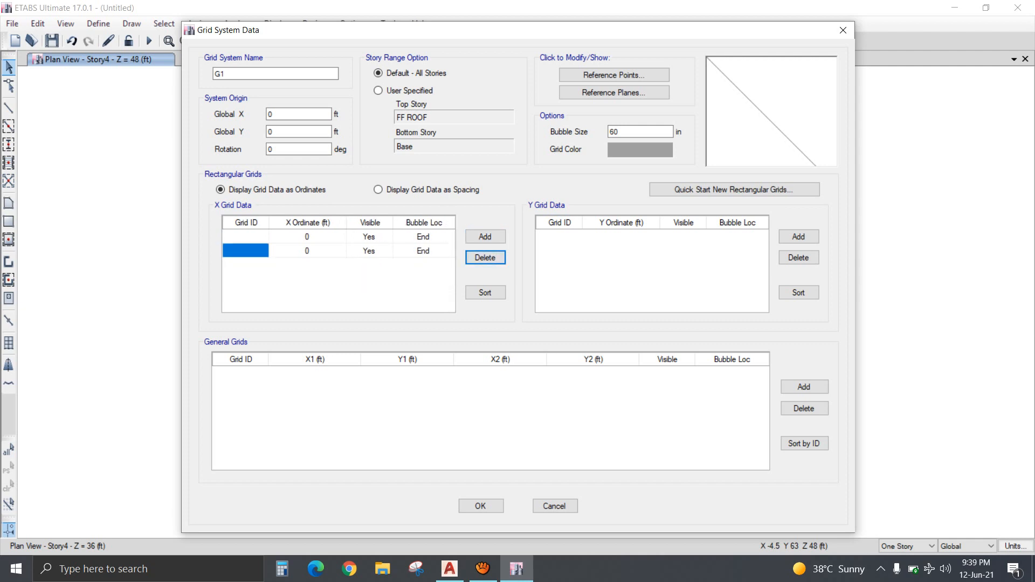
Enter 70*12+9 as the second X grid line's ordinate to evaluate the total length in inches.
left_click(308, 251)
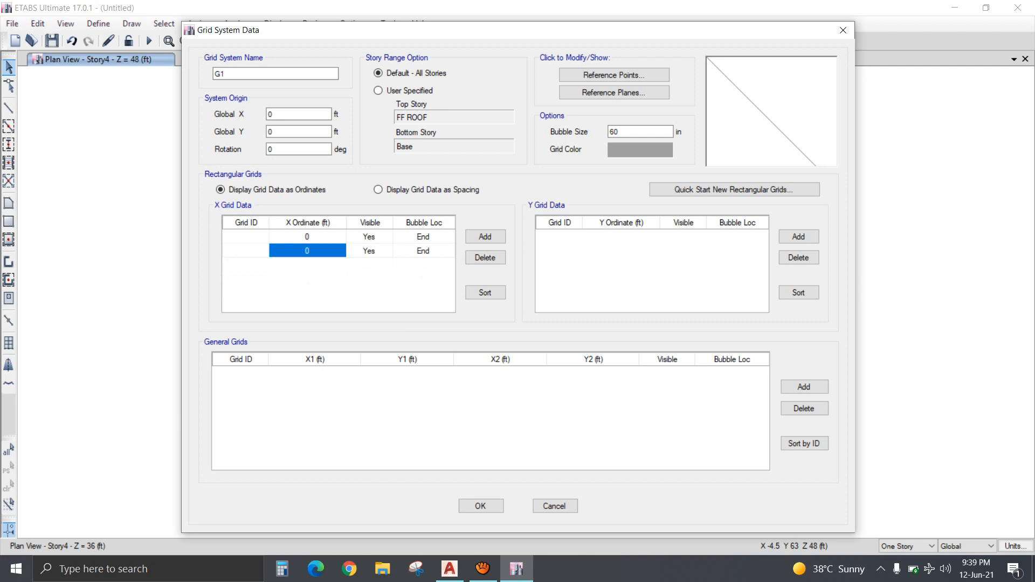
type("70*12+")
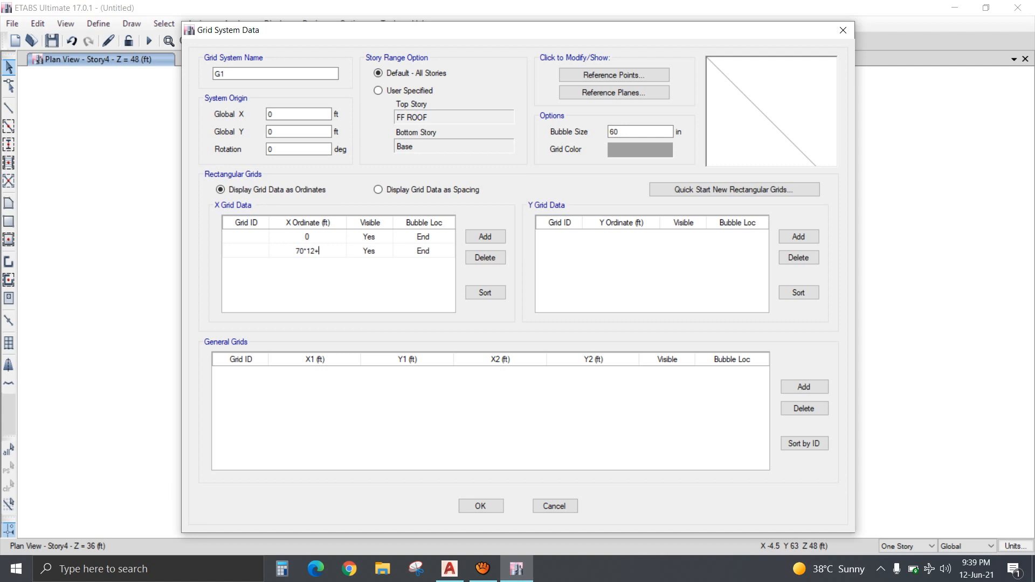
type("9")
key("Return")
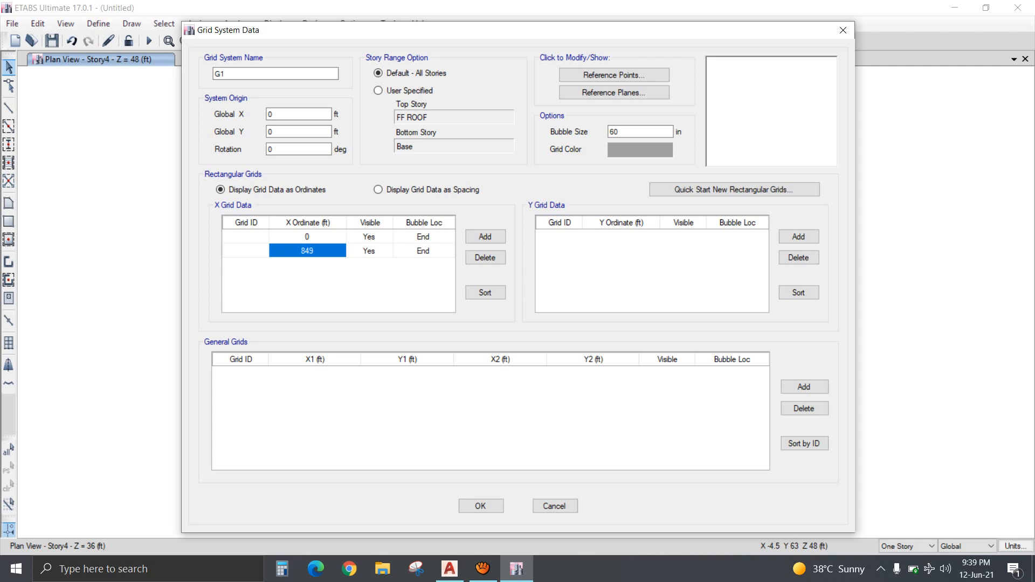
Switch to Calculator and divide 849 by 5 and the result by 12 to get the bay spacing in feet.
left_click(282, 569)
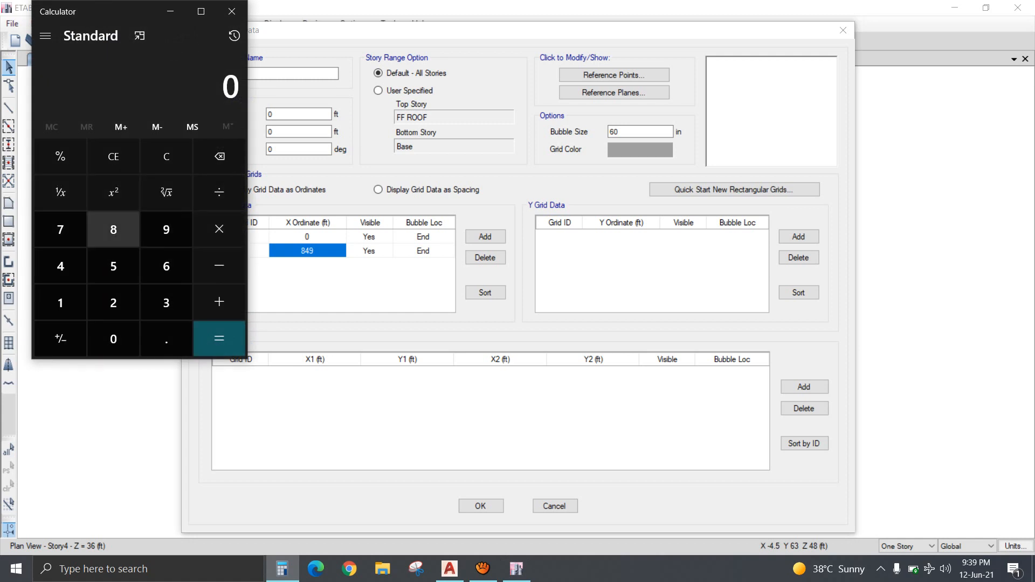
left_click(113, 229)
left_click(60, 266)
left_click(166, 229)
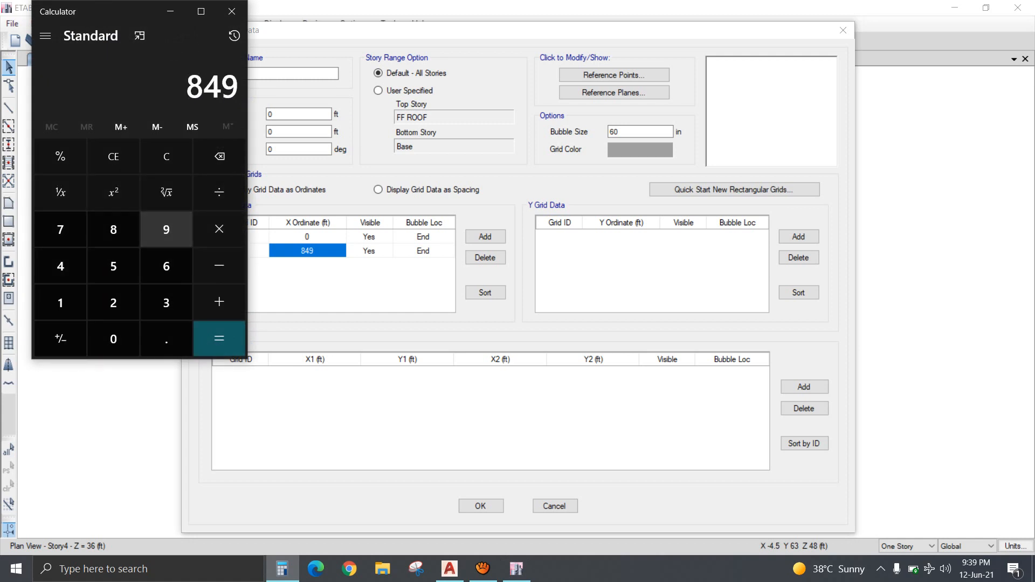
key("slash")
key("5")
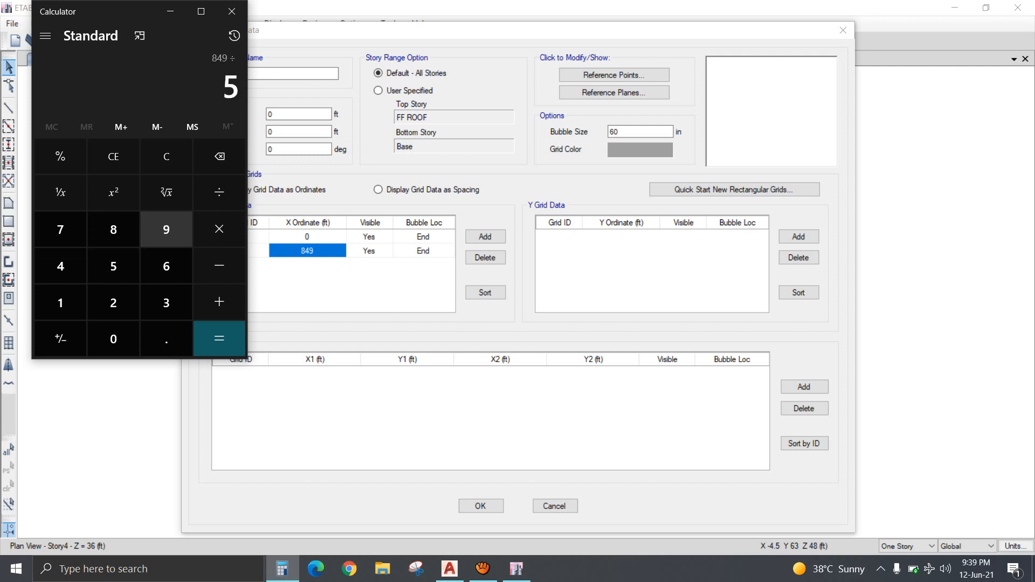
key("Return")
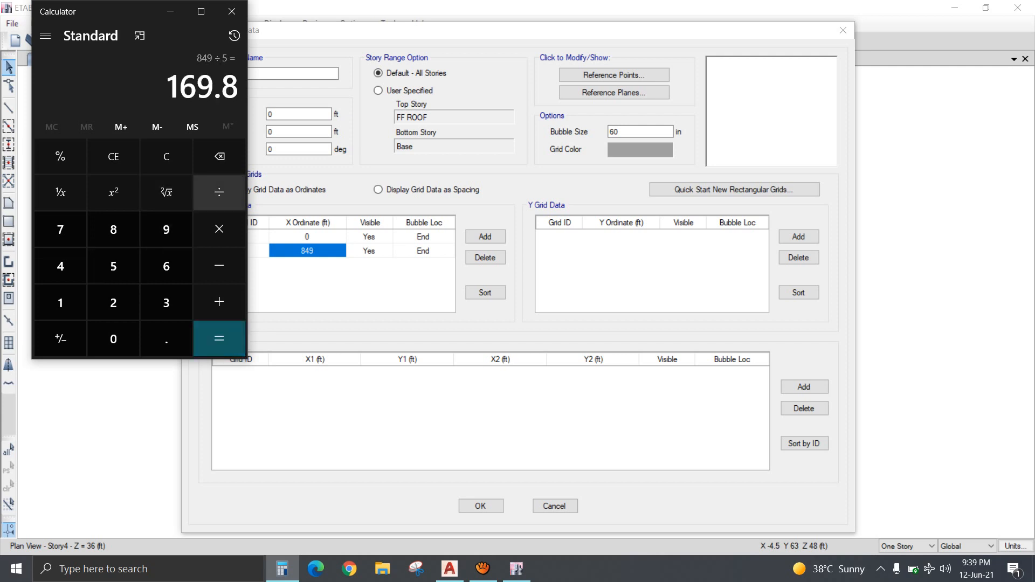
key("slash")
type("12")
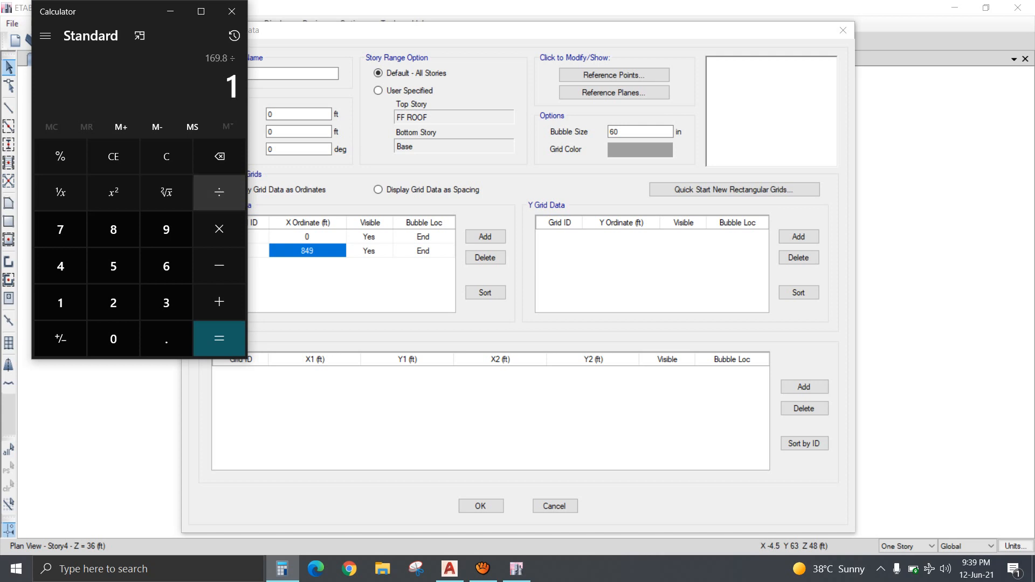
key("Return")
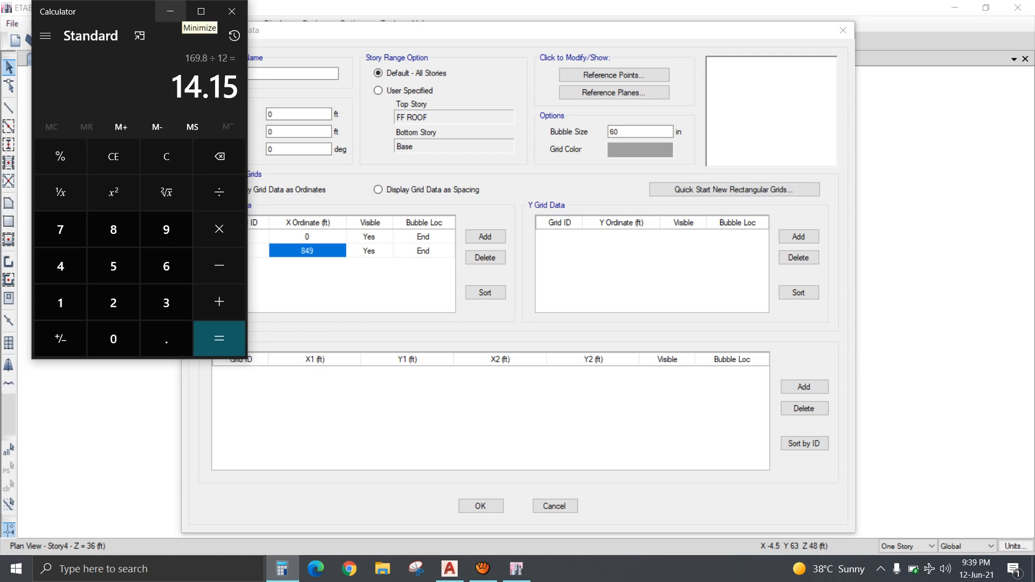
left_click(170, 12)
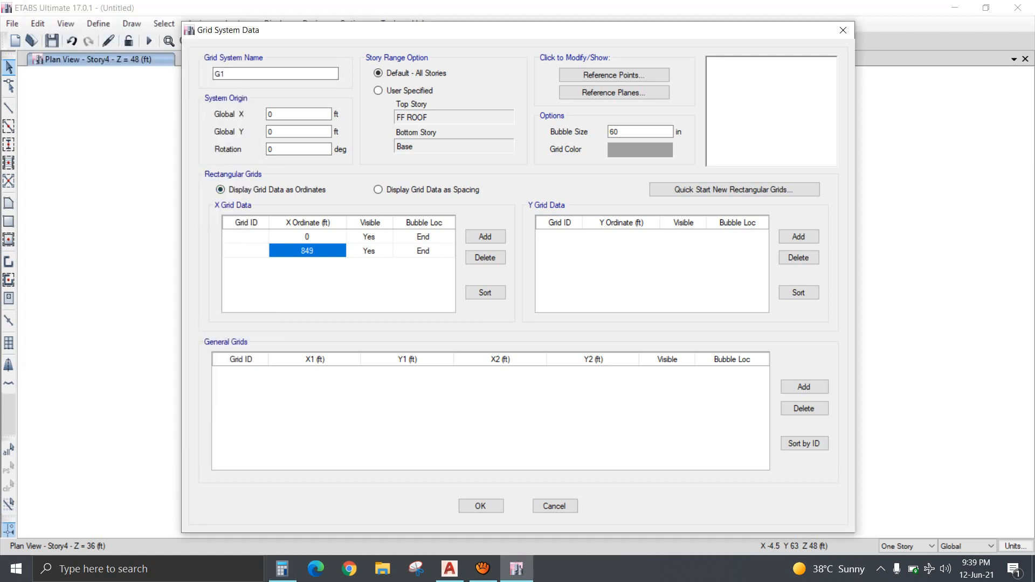
Set the second X grid line's ordinate to 14.15 ft and add four more X grid lines at equal spacing.
type("14.15")
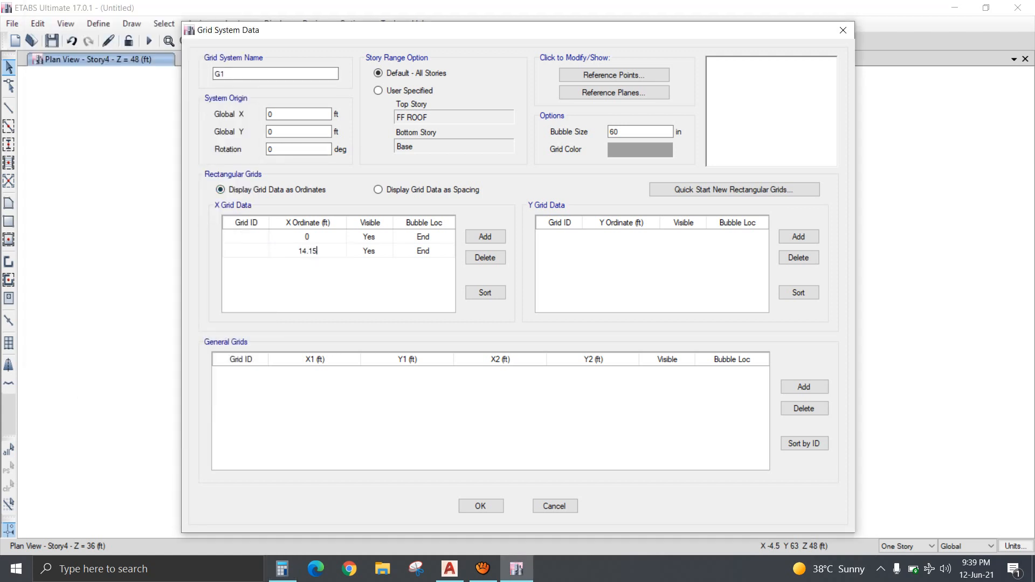
left_click(485, 236)
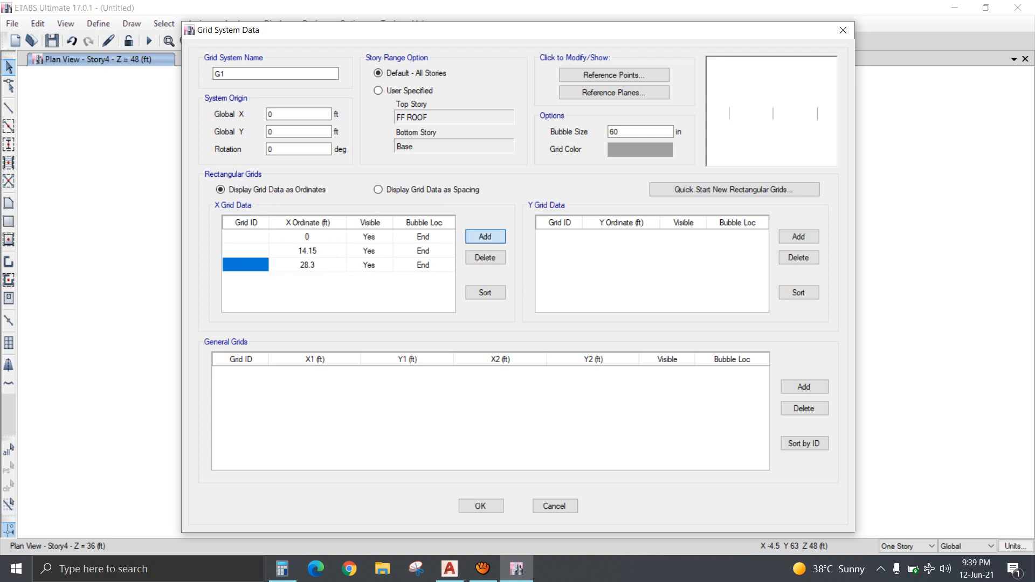
left_click(485, 237)
left_click(485, 237)
left_click(486, 237)
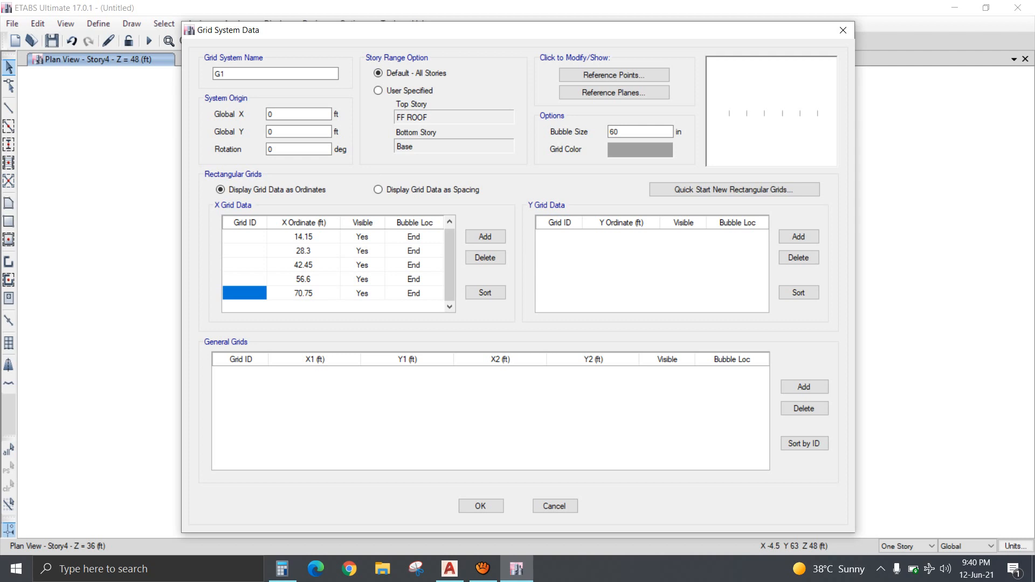
Label the six X grid lines 1 through 6 in order of increasing ordinate.
left_click_drag(449, 250, 450, 240)
left_click(245, 236)
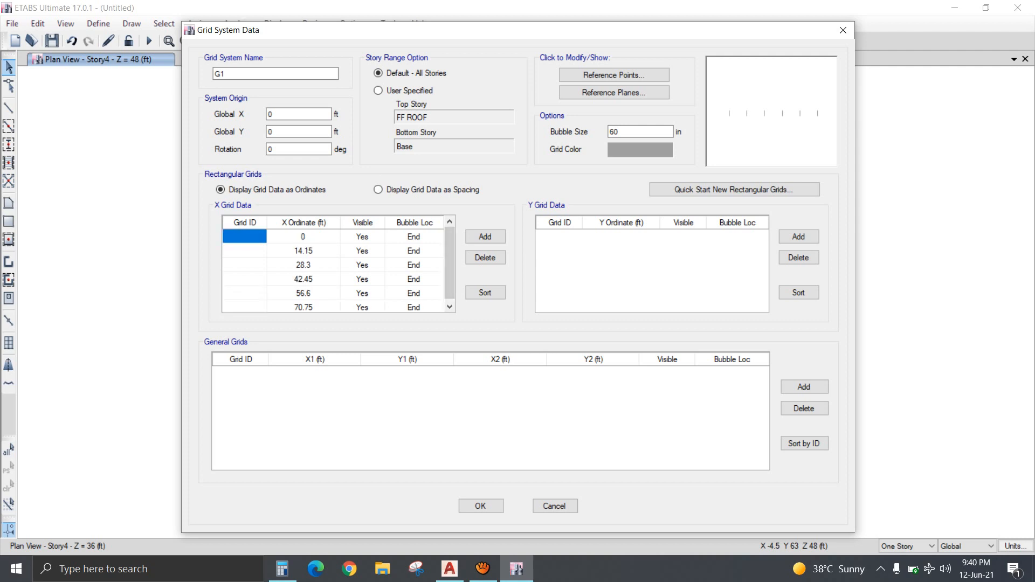
type("1")
key("Down")
type("2")
key("Down")
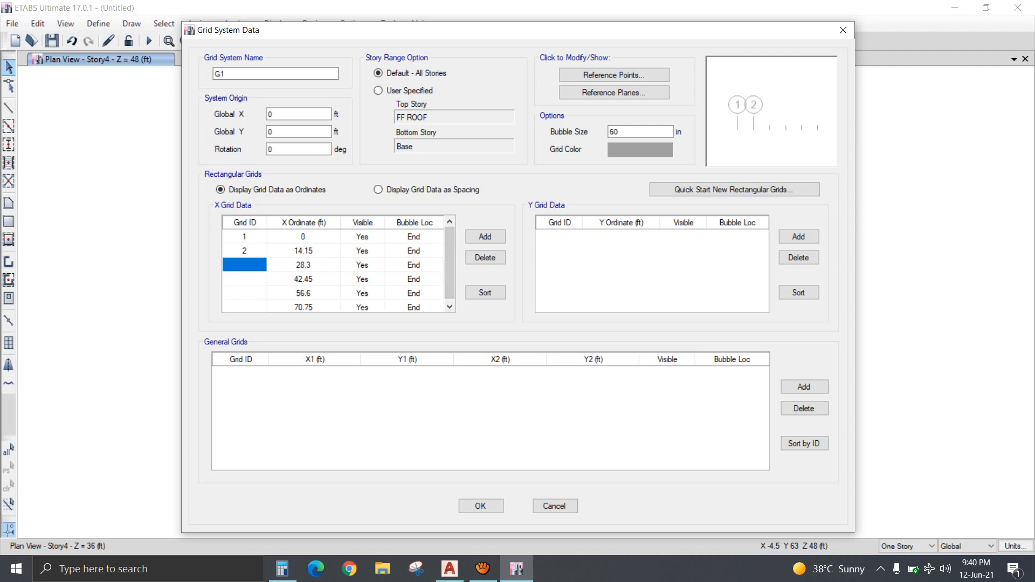
type("3")
key("Down")
type("4")
key("Down")
type("5")
key("Down")
type("6")
key("Down")
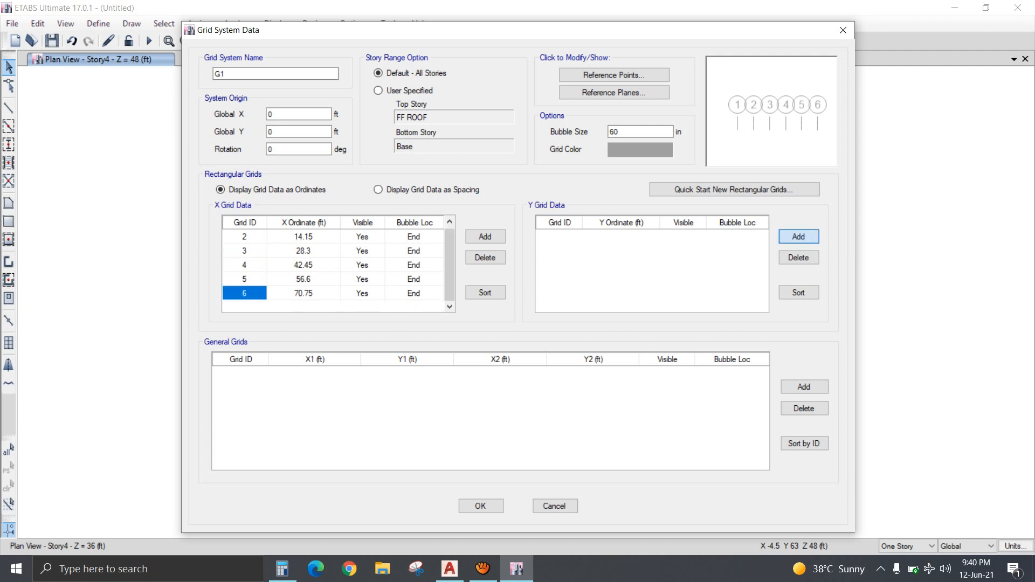
Add three Y grid lines with ordinates of 0, 9 and 9+24.75 ft.
left_click(799, 236)
left_click(798, 237)
left_click(799, 237)
left_click(620, 237)
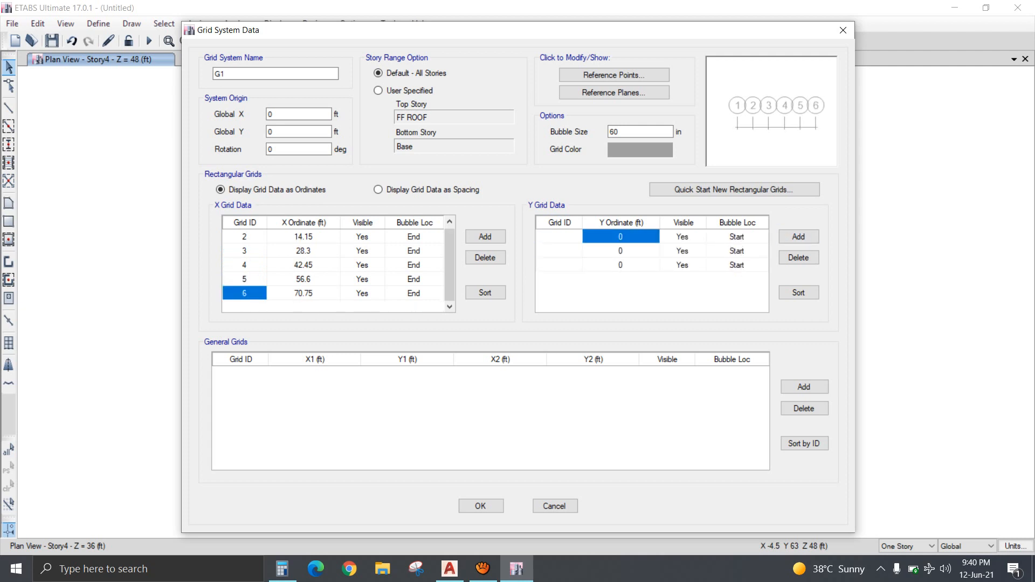
left_click(621, 251)
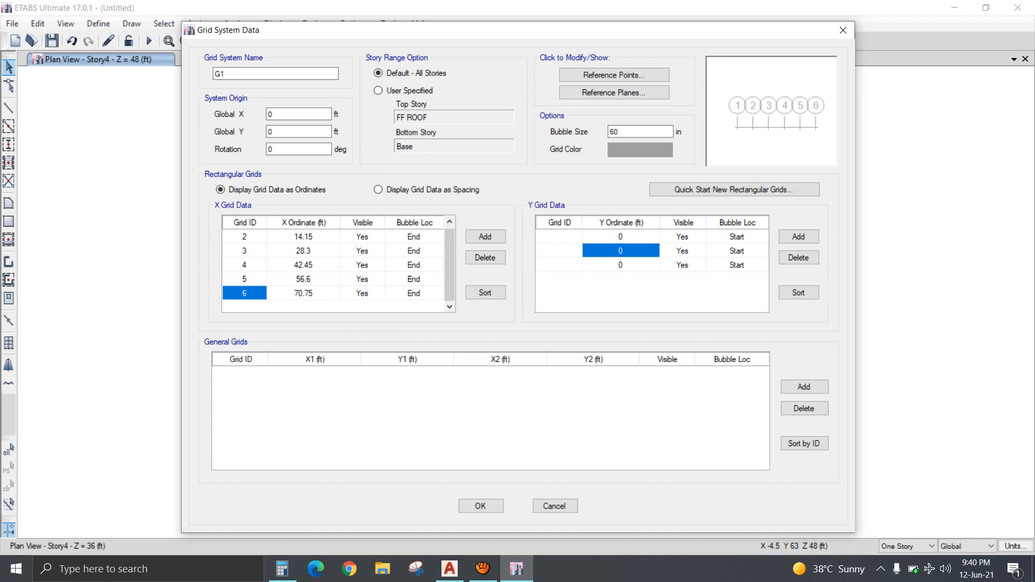
type("9")
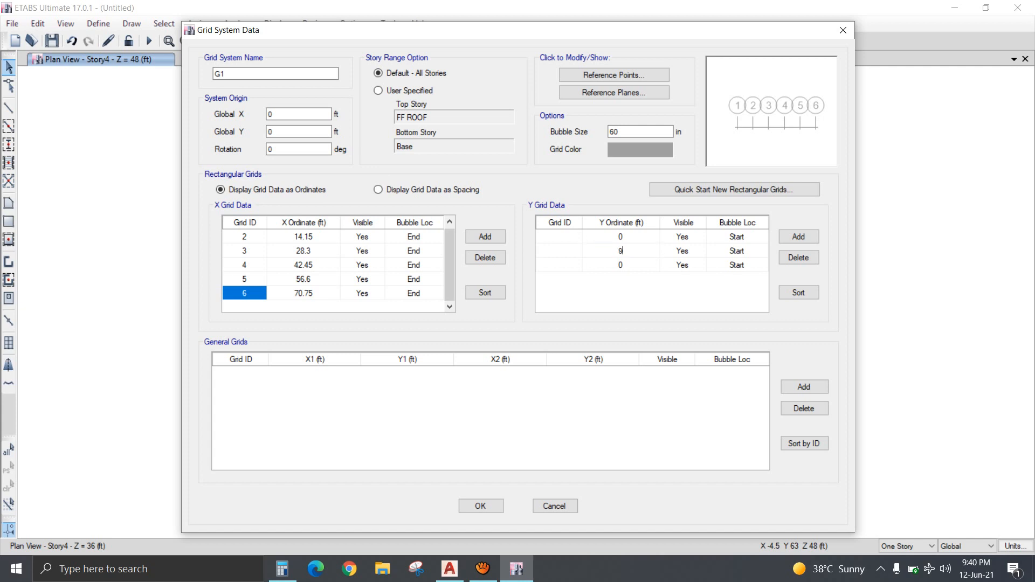
key("Return")
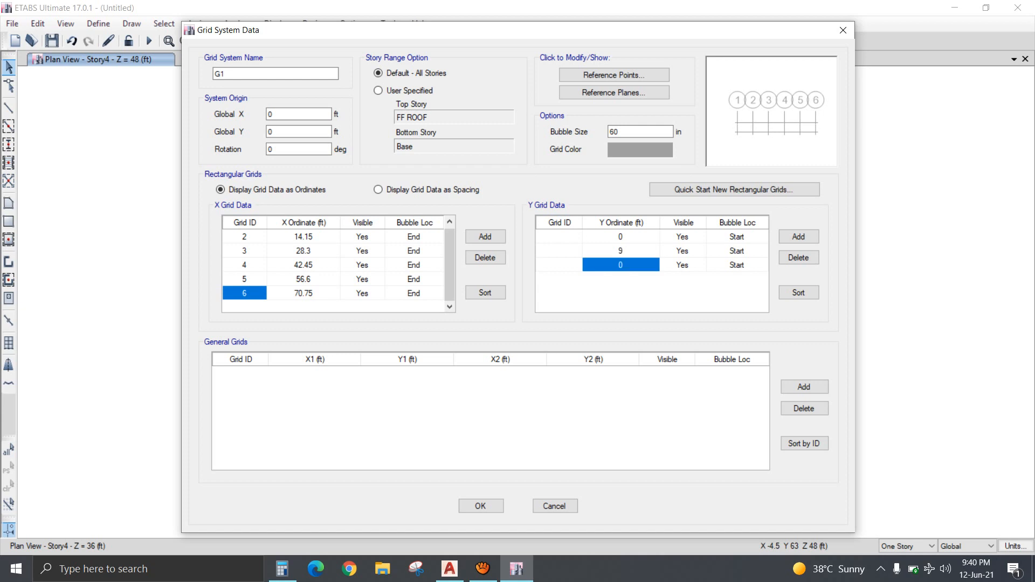
type("9+")
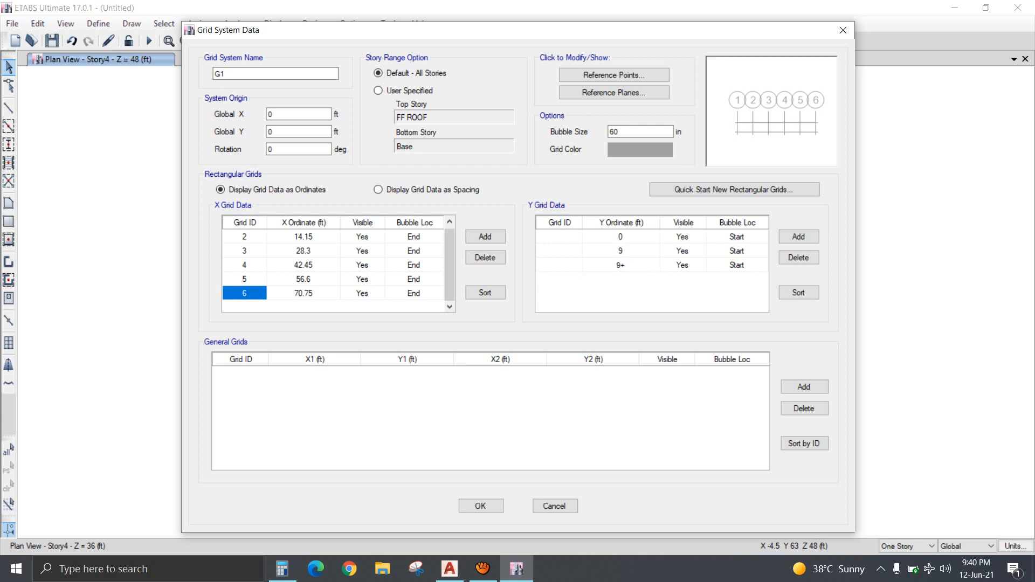
type("24.75")
left_click(620, 251)
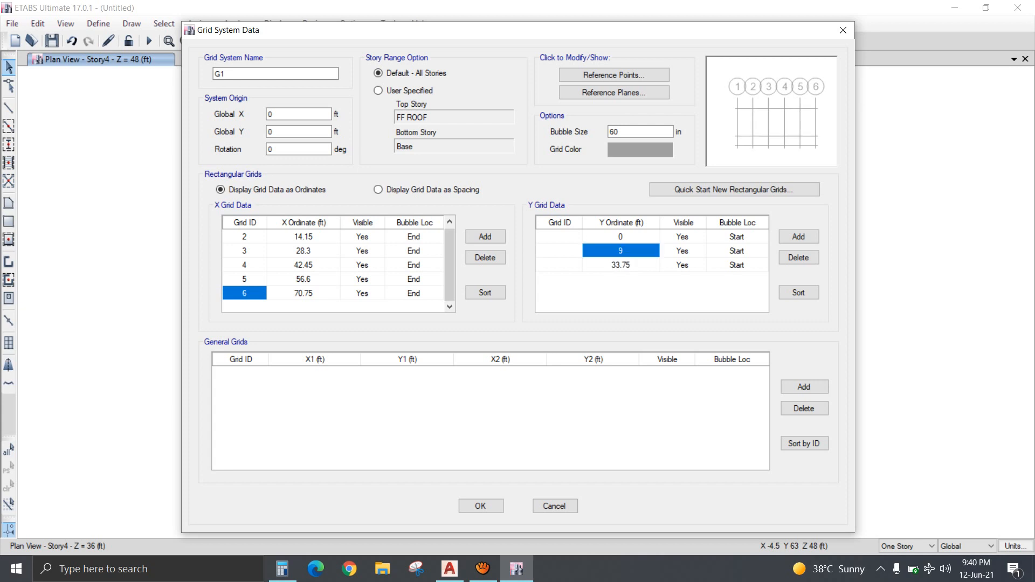
Label the Y grid lines A, B and C in order of increasing ordinate and apply the G1 grid system.
left_click(559, 237)
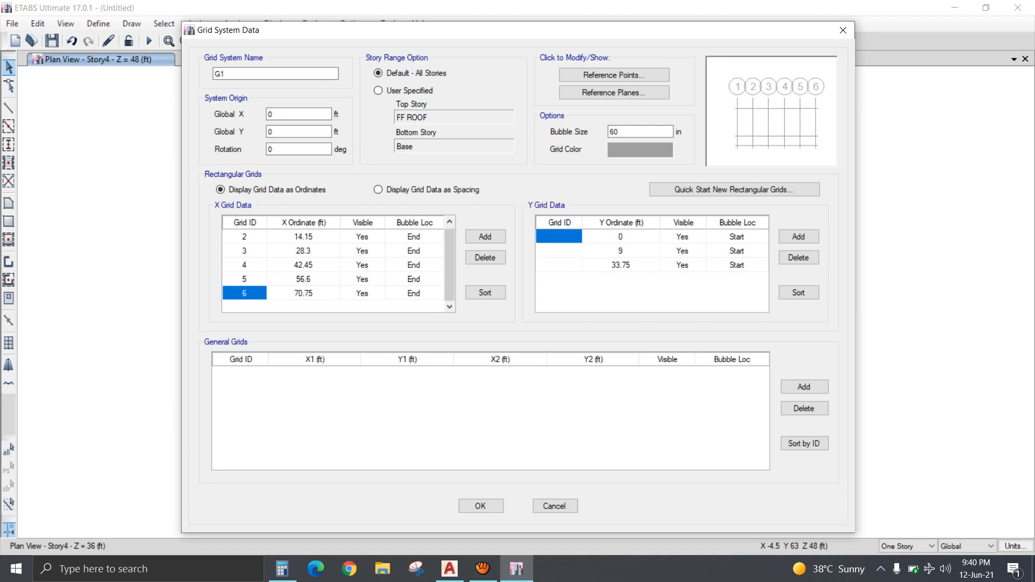
type("A")
key("Return")
type("B")
key("Return")
type("C")
key("Return")
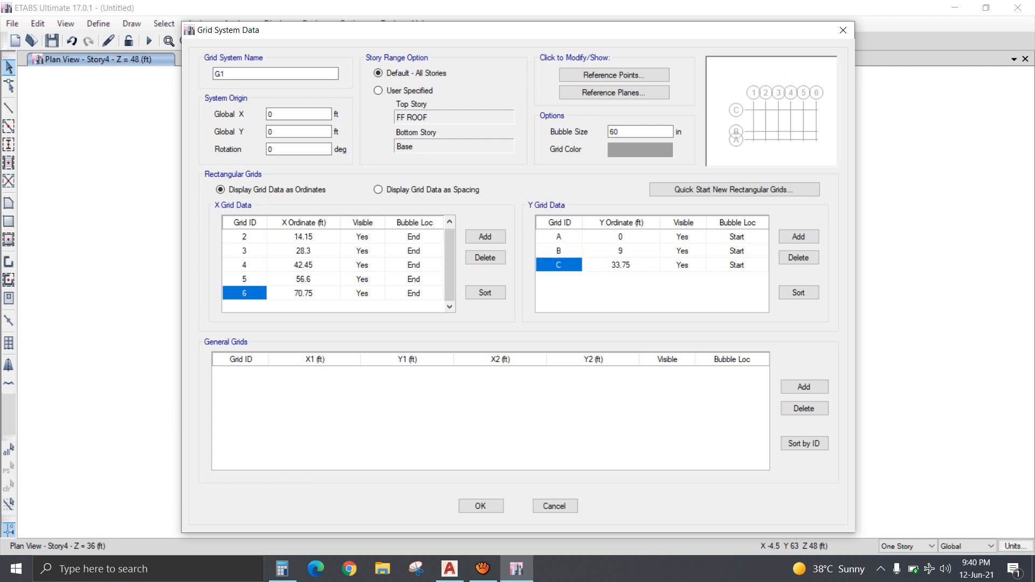
left_click(481, 506)
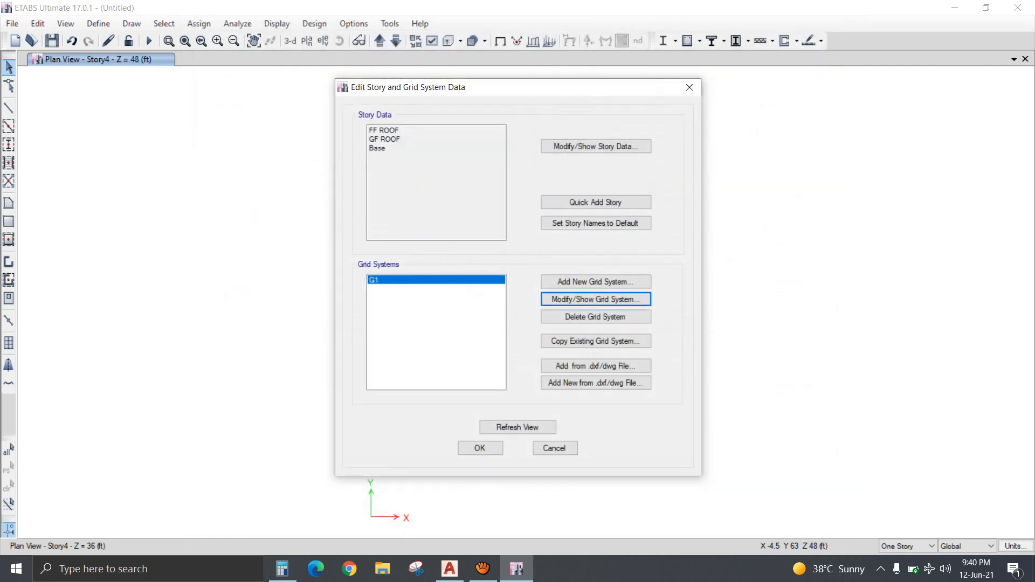
left_click(479, 448)
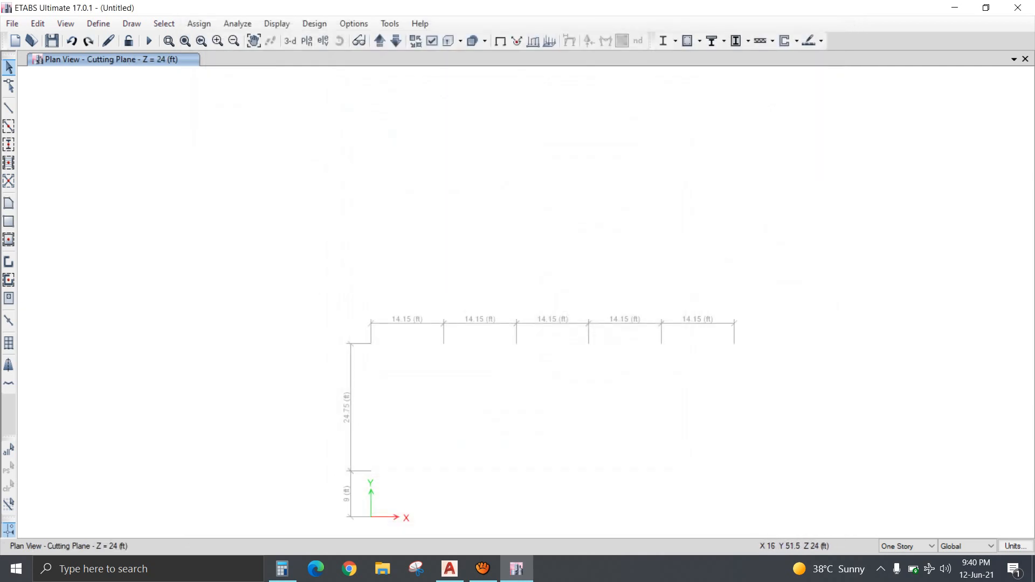
Show the plan view of the Base level to examine the grid.
left_click(307, 41)
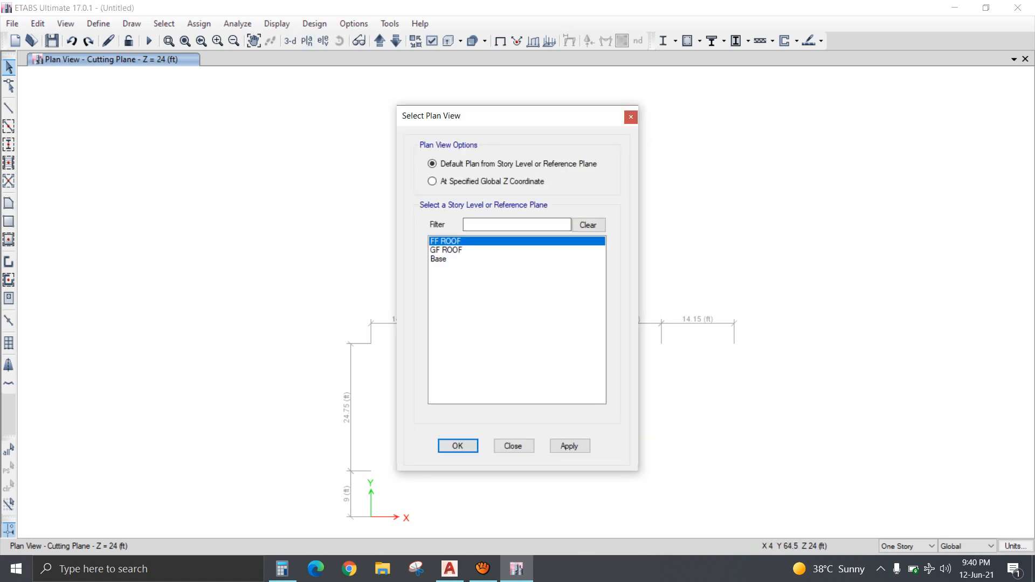
left_click(439, 259)
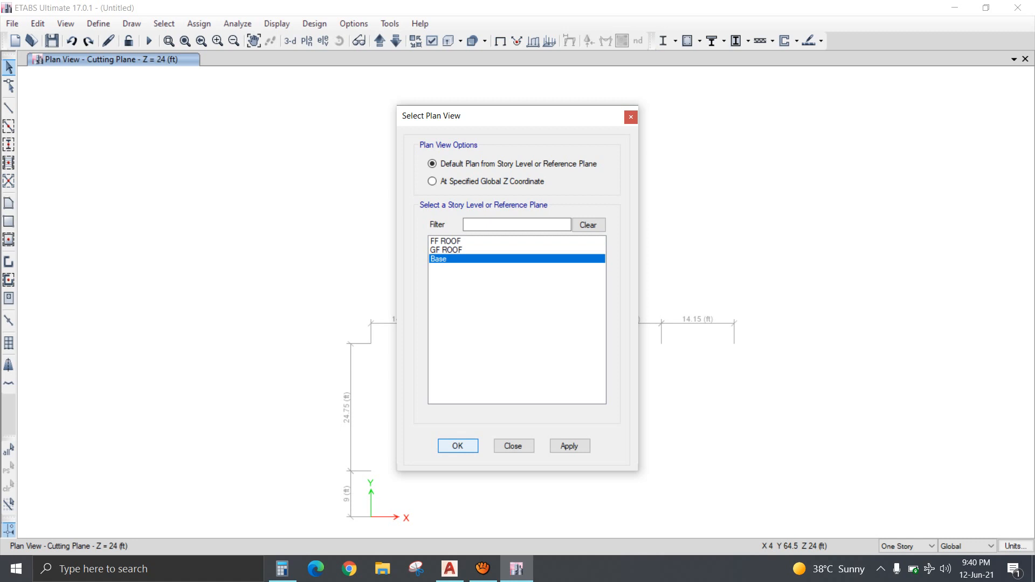
left_click(458, 445)
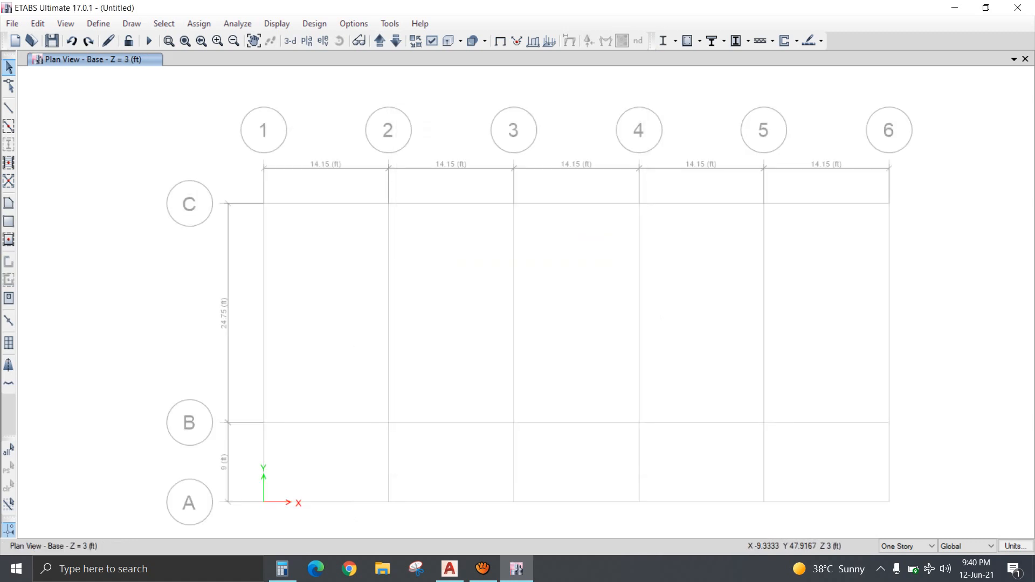
Add one 12 ft story above FF ROOF in the story data, replicated from FF ROOF.
right_click(165, 121)
left_click(215, 129)
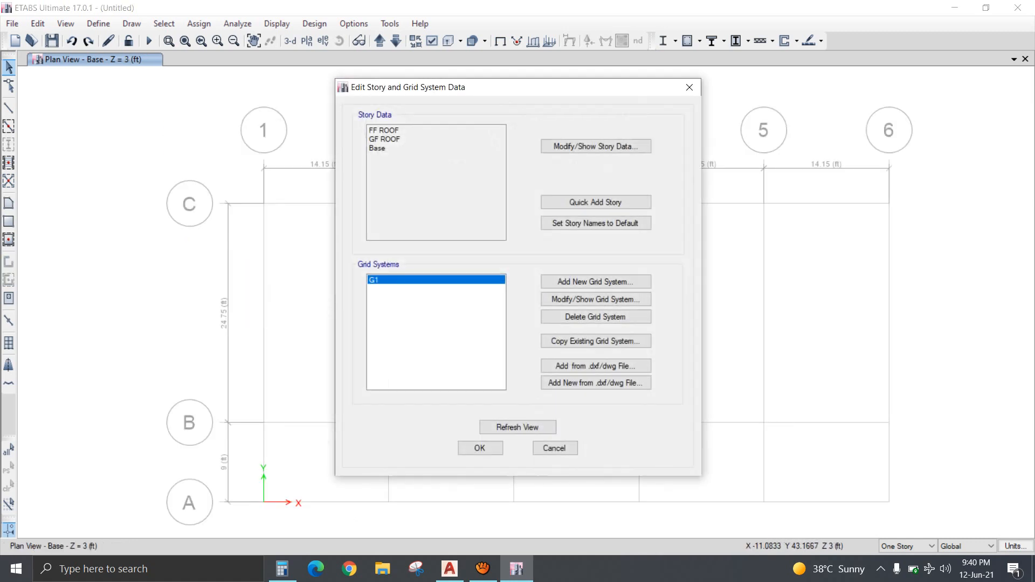
left_click(596, 299)
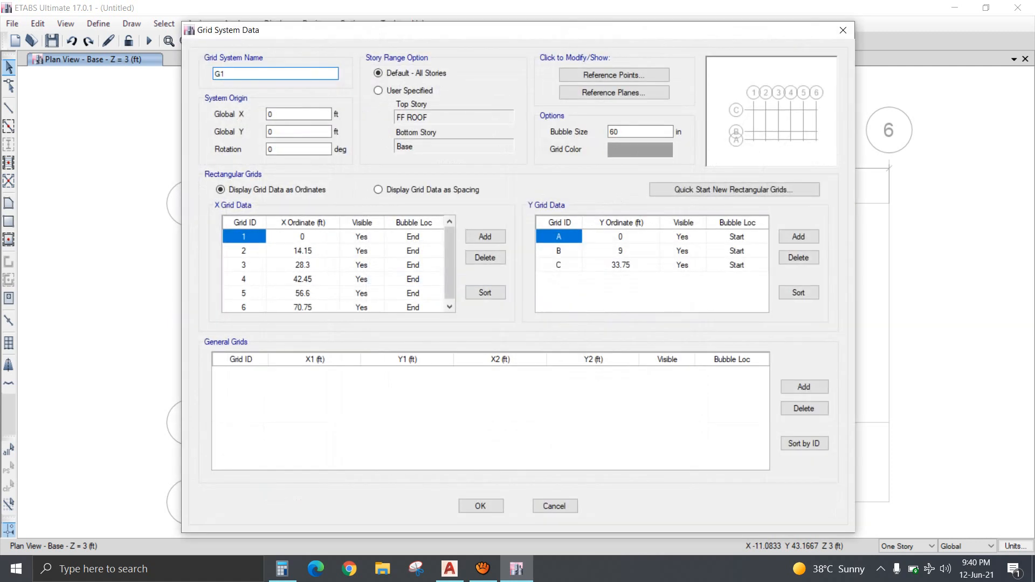
left_click(554, 505)
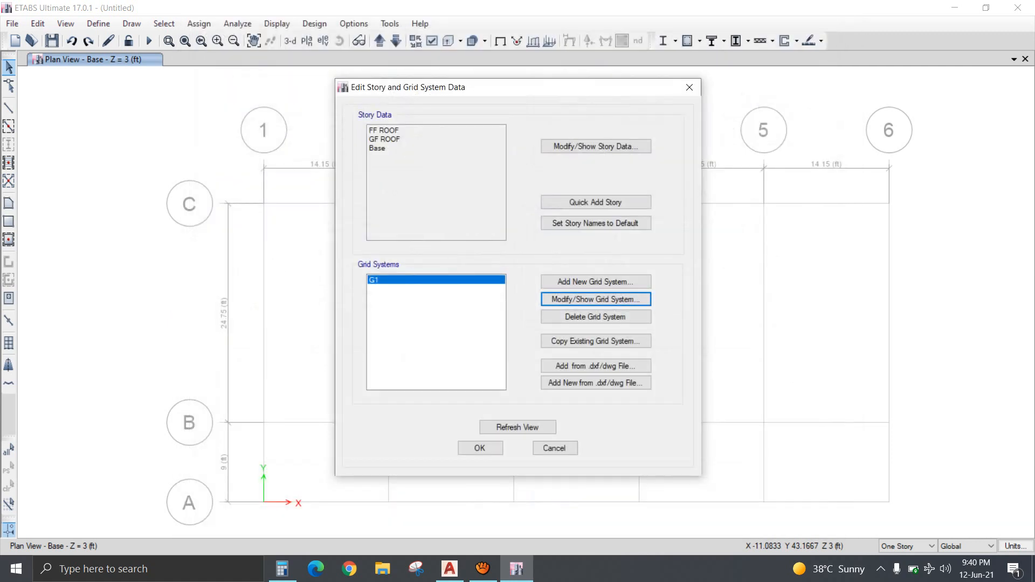
left_click(596, 146)
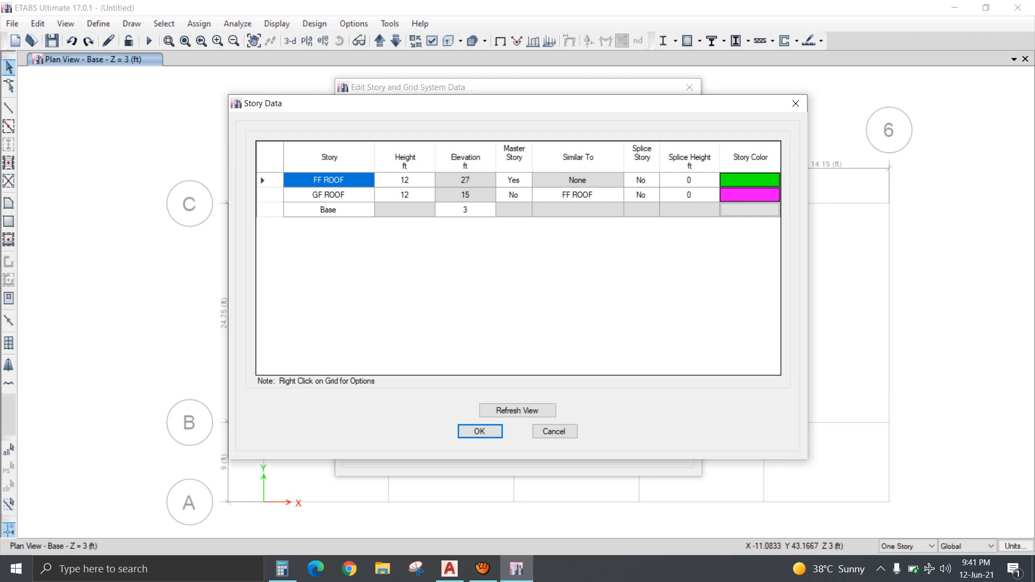
right_click(300, 179)
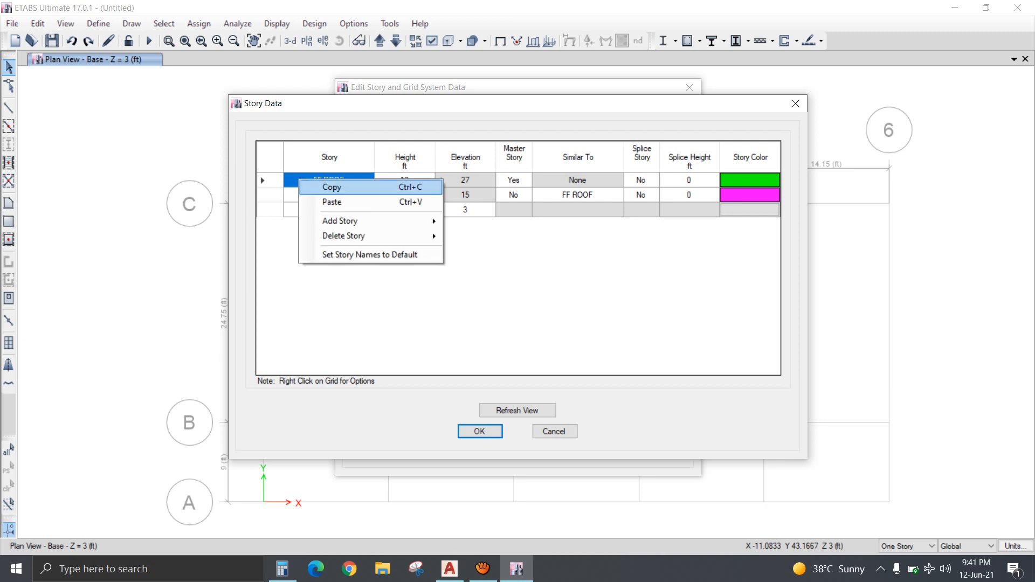
mouse_move(377, 221)
left_click(517, 222)
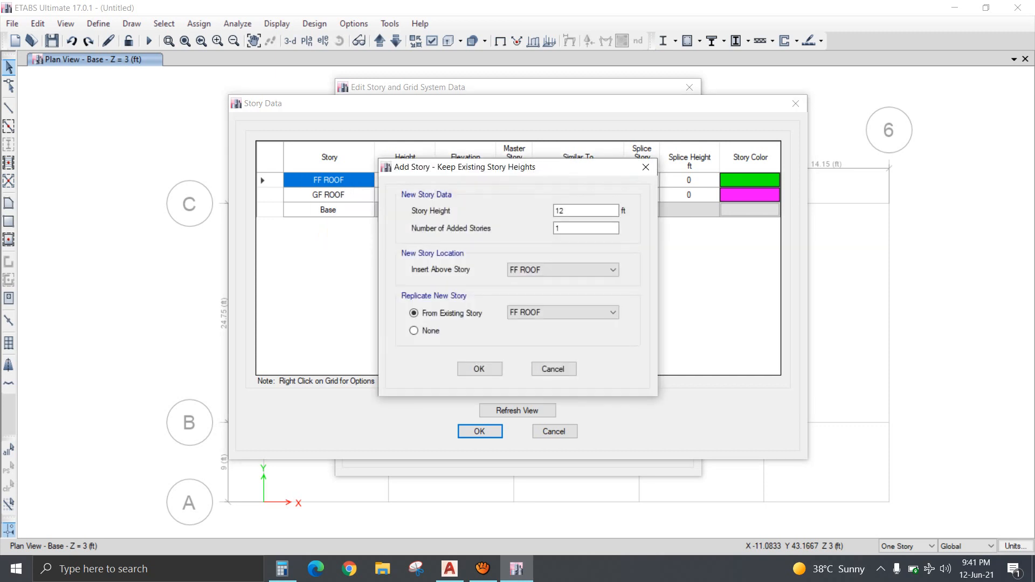
left_click(479, 368)
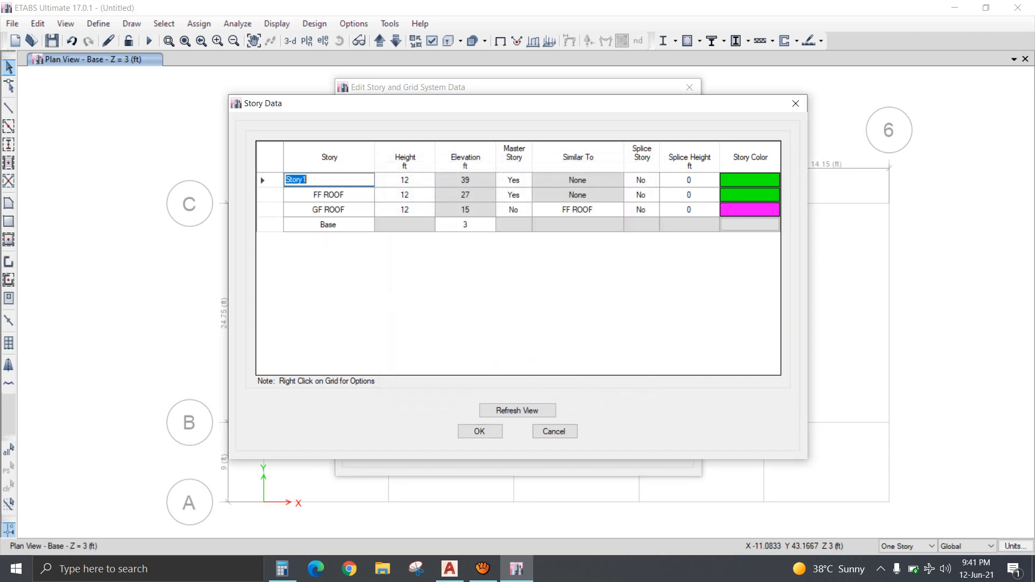
Rename the three stories above Base, from lowest to highest, as PLINT BEAM, GF ROOF and FF ROOF.
left_click(329, 210)
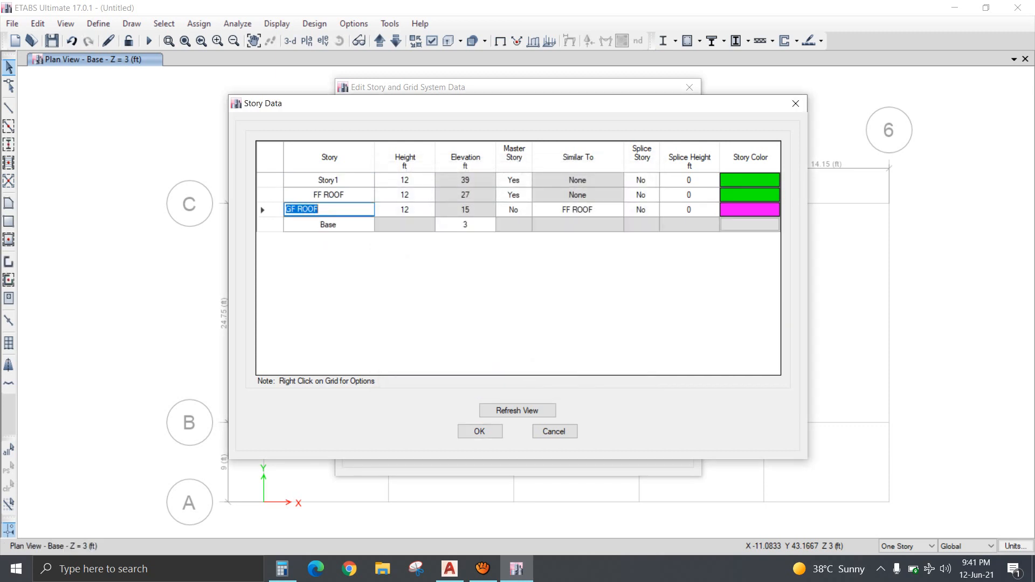
type("PLINT BEAM")
left_click(329, 194)
type("GF ROOF")
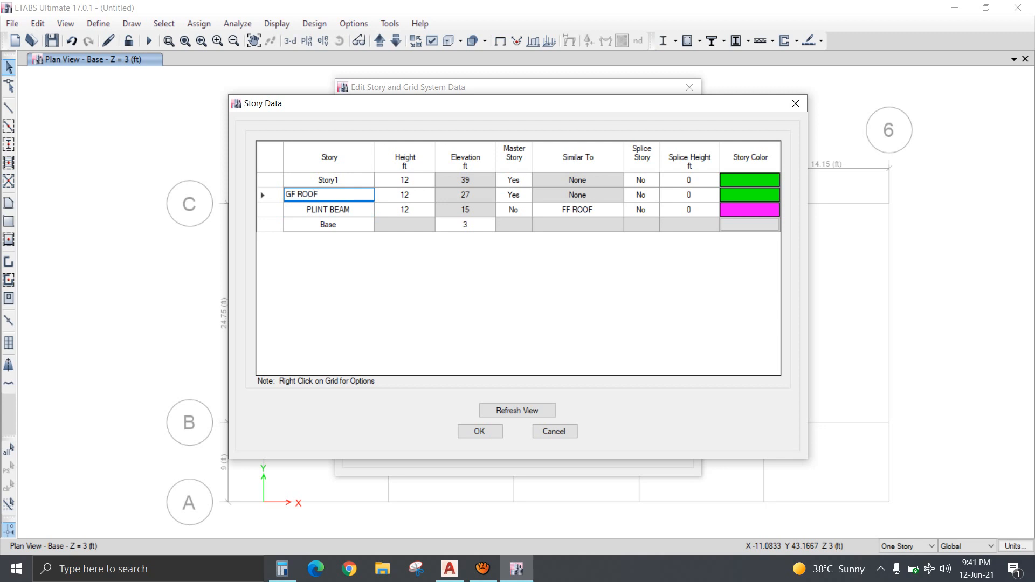
left_click(329, 180)
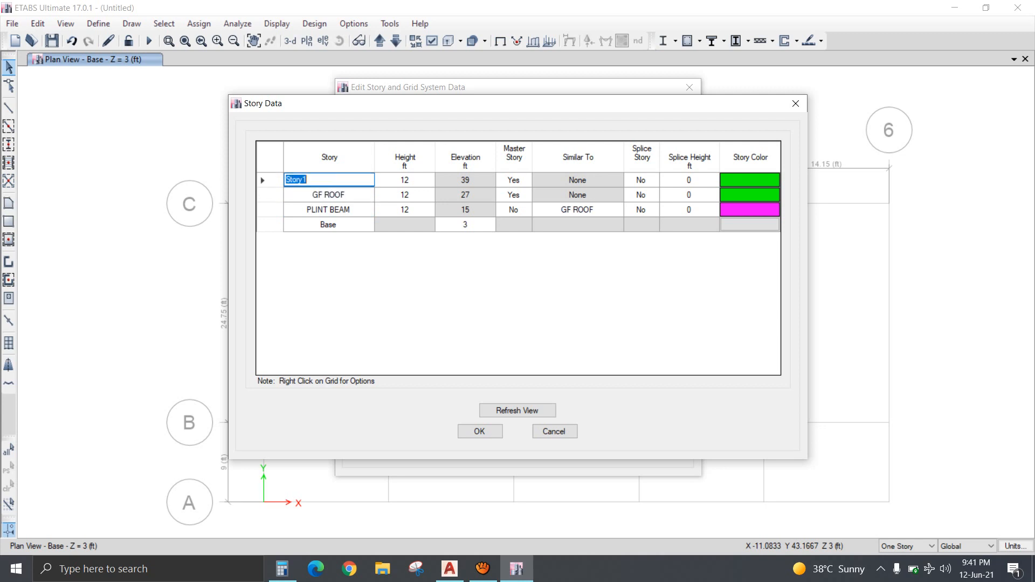
type("FF ROOF")
key("Return")
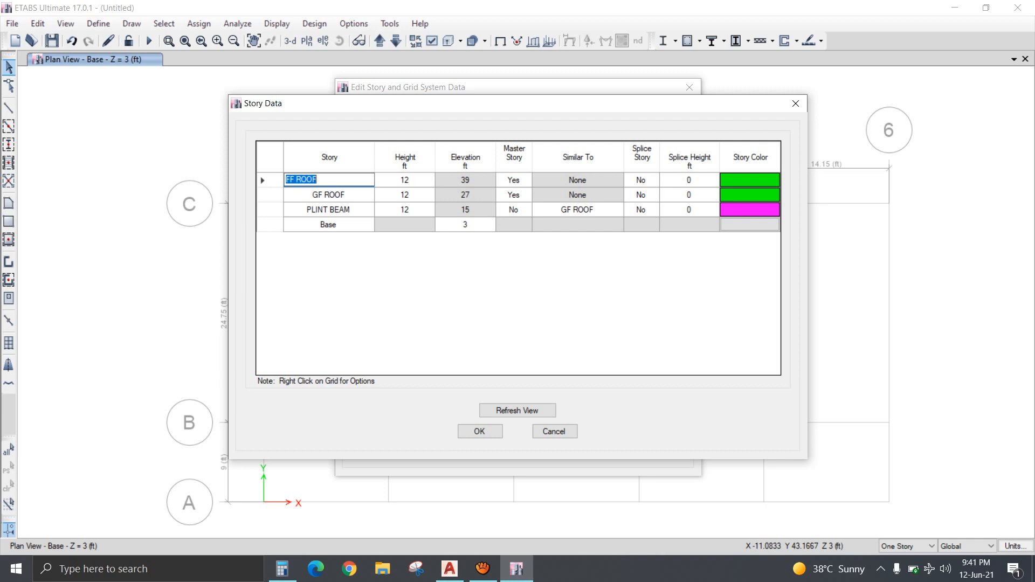
Set the Base elevation to 0 ft and the PLINT BEAM story height to 3 ft, and apply the story data.
left_click(328, 210)
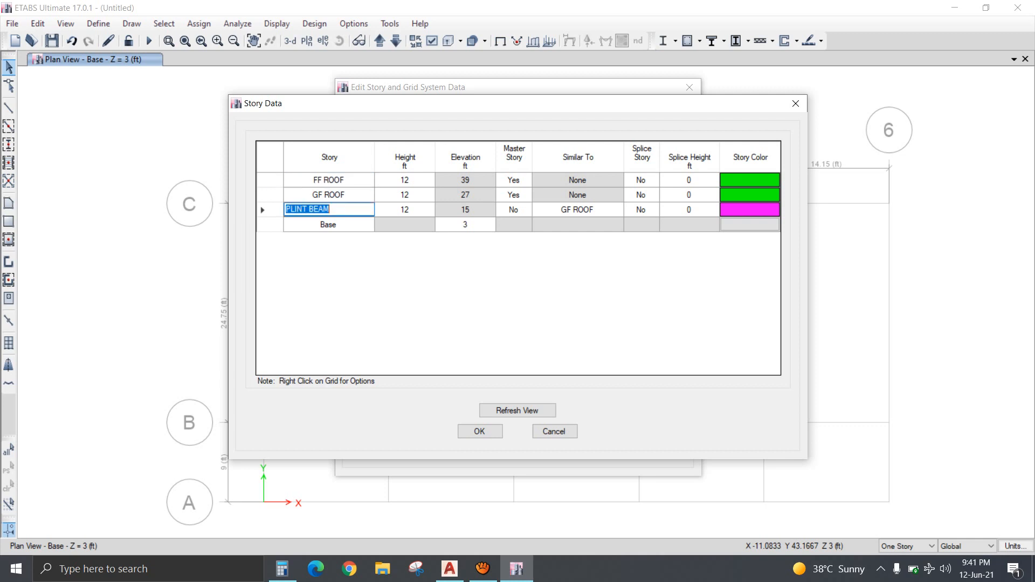
left_click(465, 225)
type("0")
key("Up")
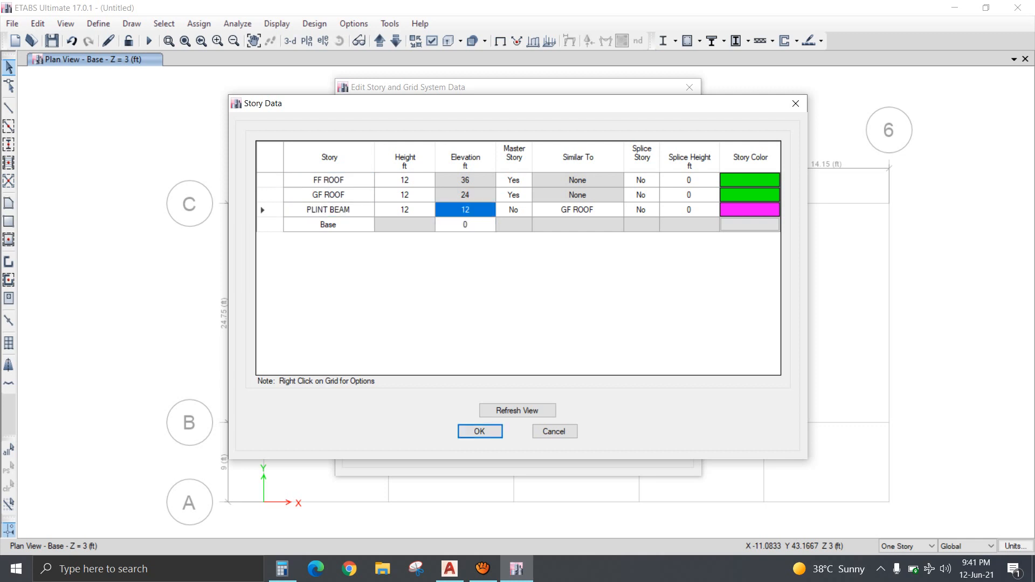
key("Left")
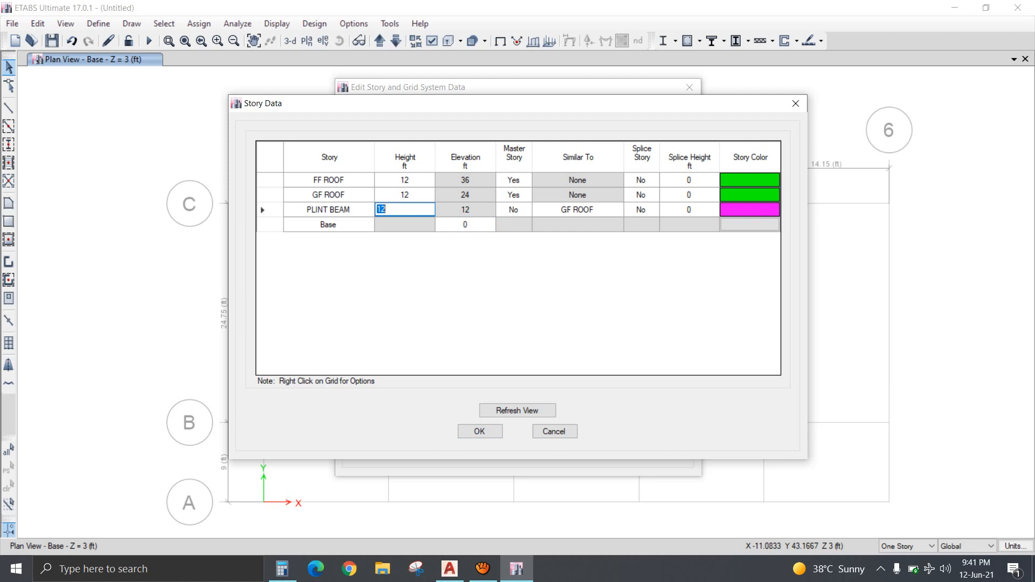
type("3")
key("Return")
left_click(404, 210)
left_click(487, 431)
left_click(488, 449)
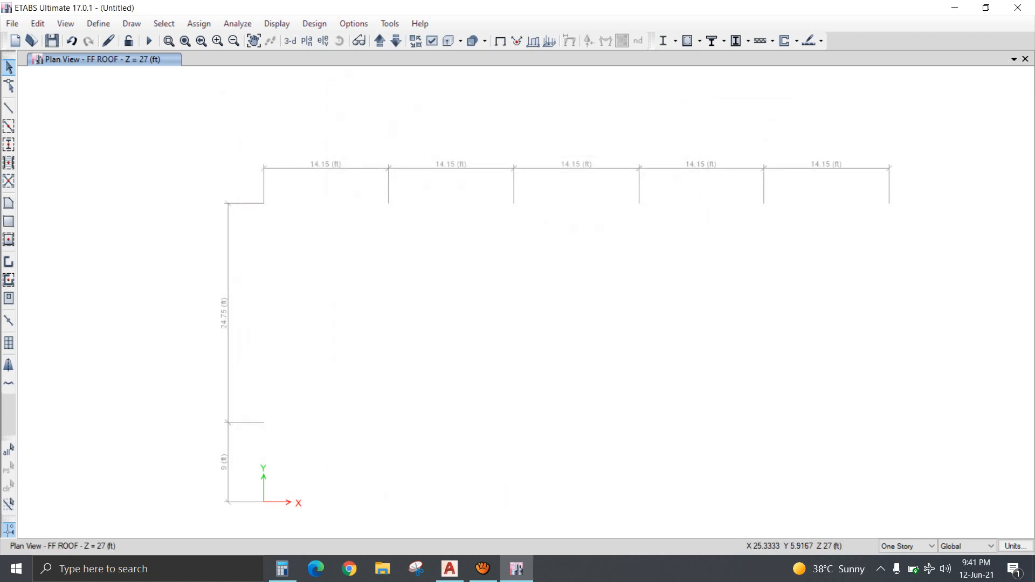
Show the 3-D view and rotate it to examine the story and grid layout.
left_click(290, 40)
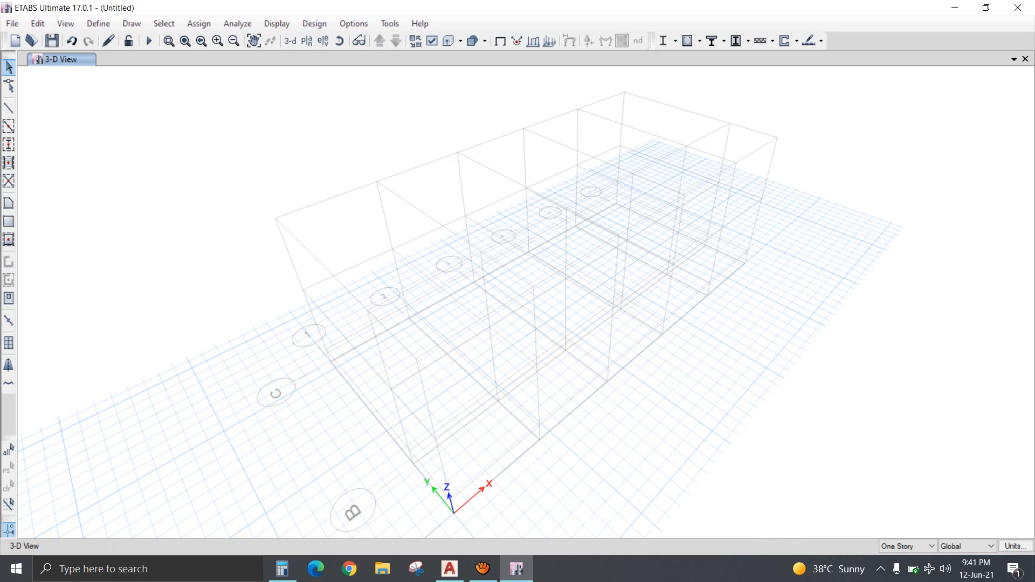
left_click(339, 41)
left_click_drag(544, 334, 453, 329)
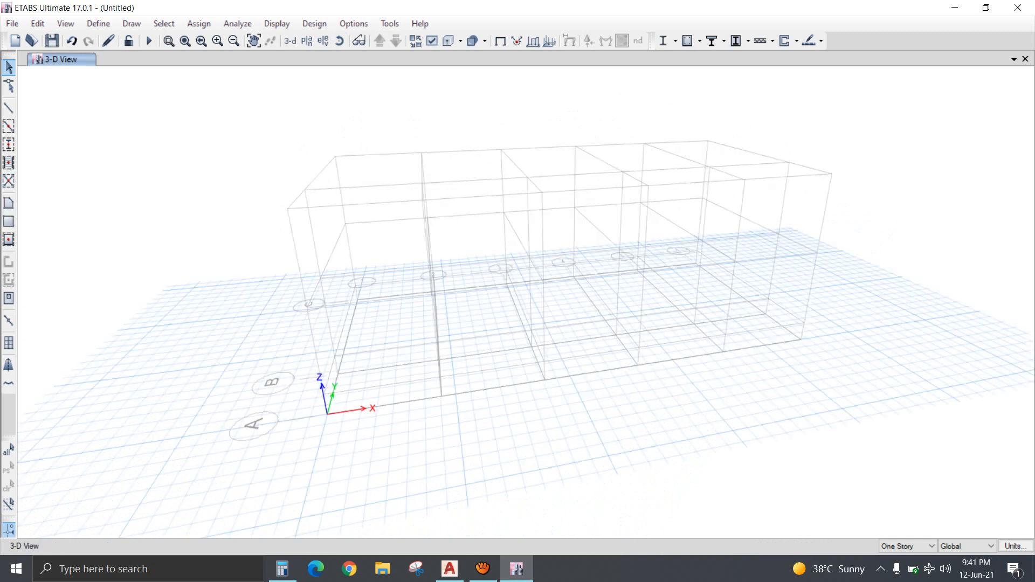
Show the plan view of the PLINT BEAM story.
left_click(307, 40)
left_click(451, 259)
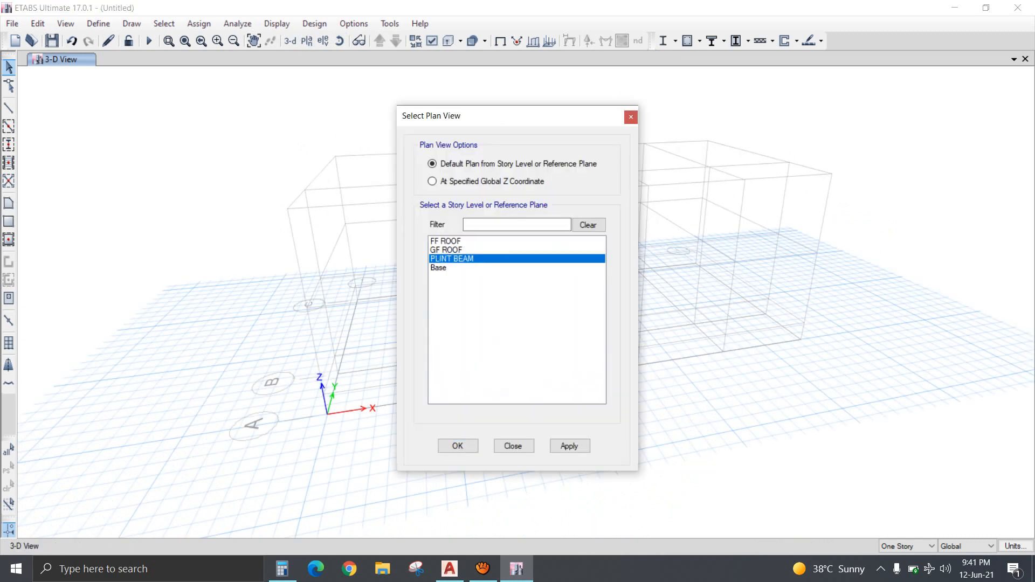
key("Return")
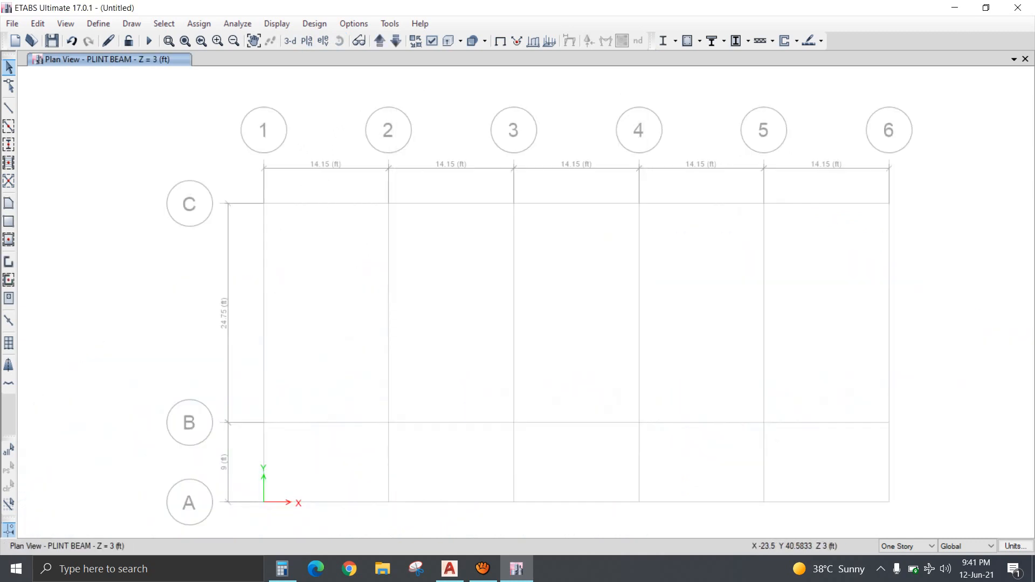
Set the frame section for line drawing to B9X21 and check the ground floor plan in AutoCAD.
left_click(9, 108)
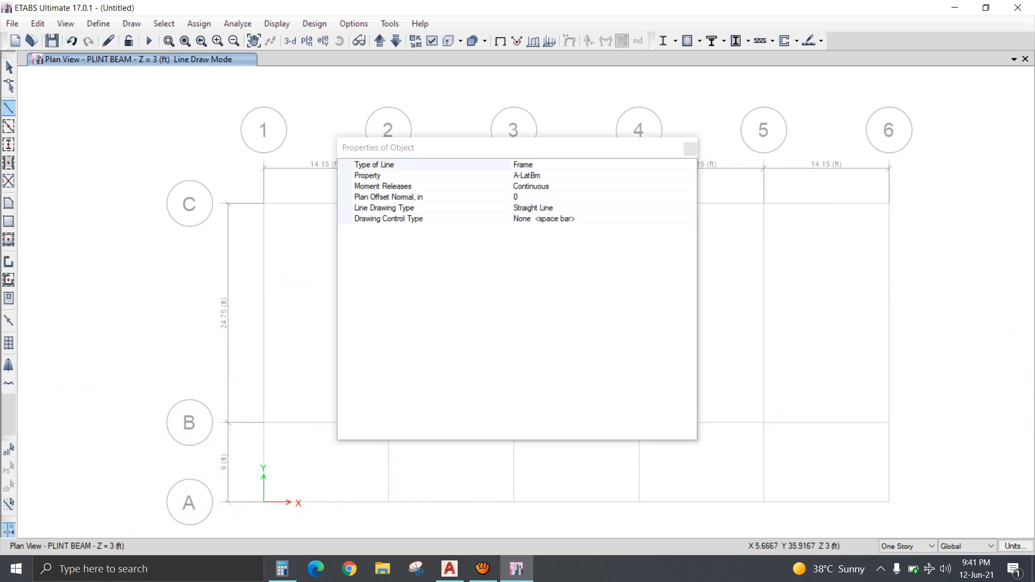
left_click(550, 176)
left_click(691, 176)
left_click(691, 176)
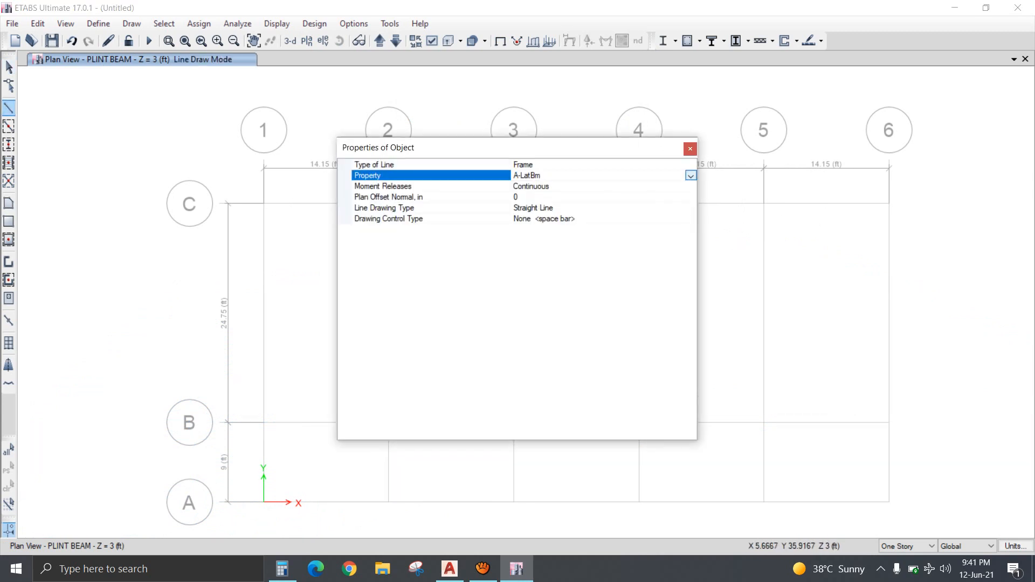
left_click(690, 175)
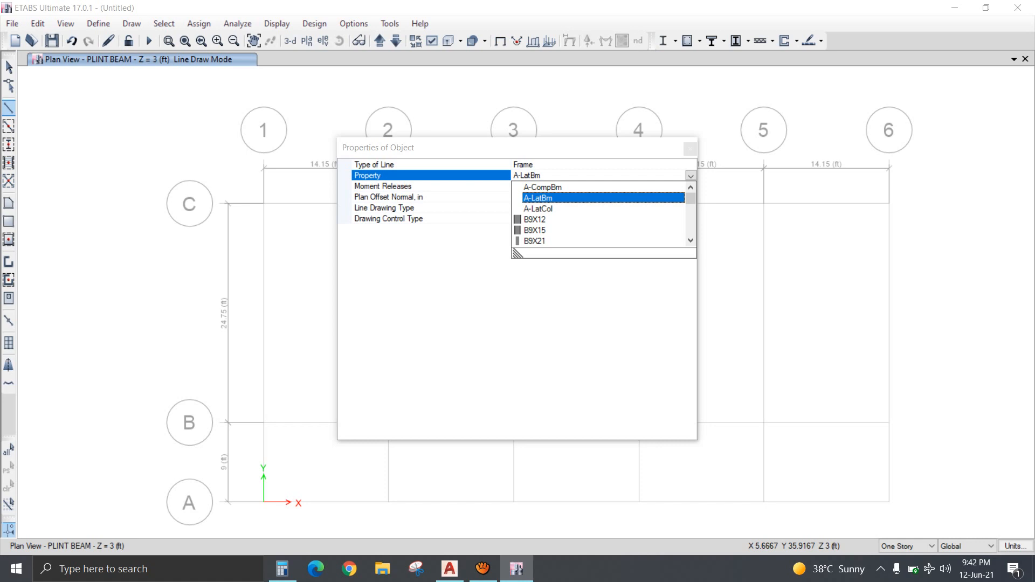
left_click(535, 241)
key("alt+Tab")
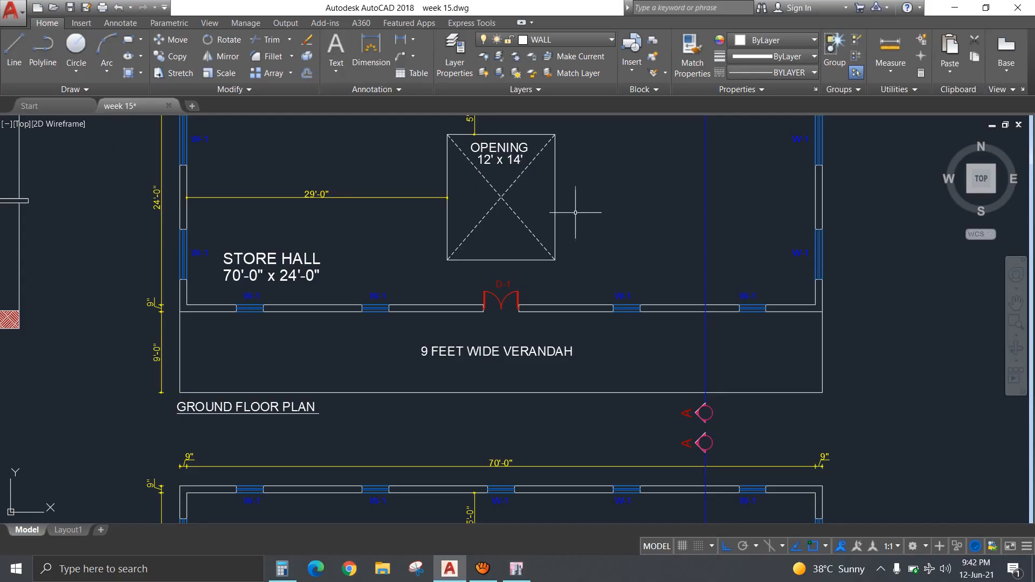
key("alt+Tab")
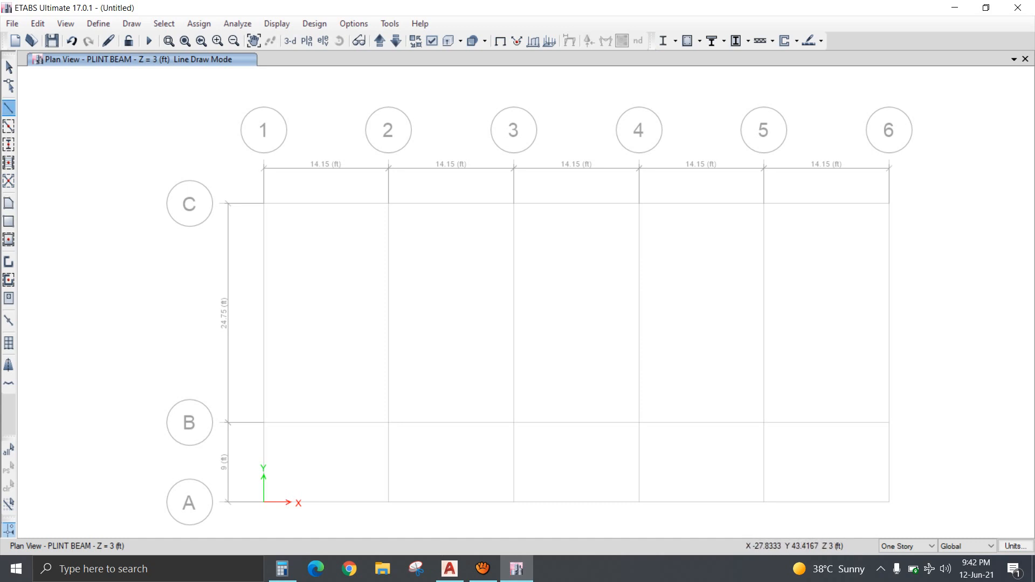
Set the frame section for line drawing to B9X12 and check the ground floor plan in AutoCAD.
left_click(9, 108)
left_click(561, 176)
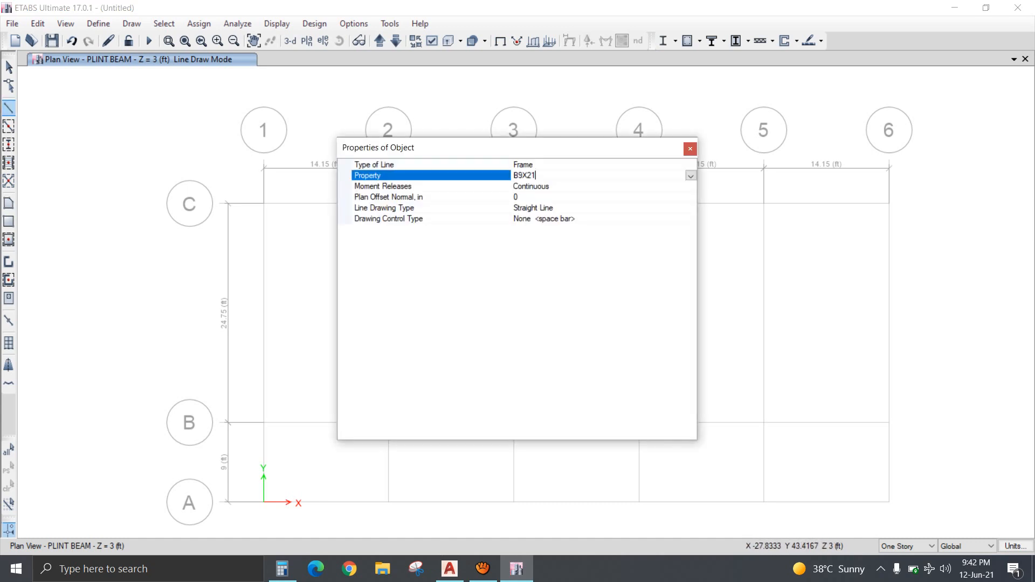
left_click(690, 176)
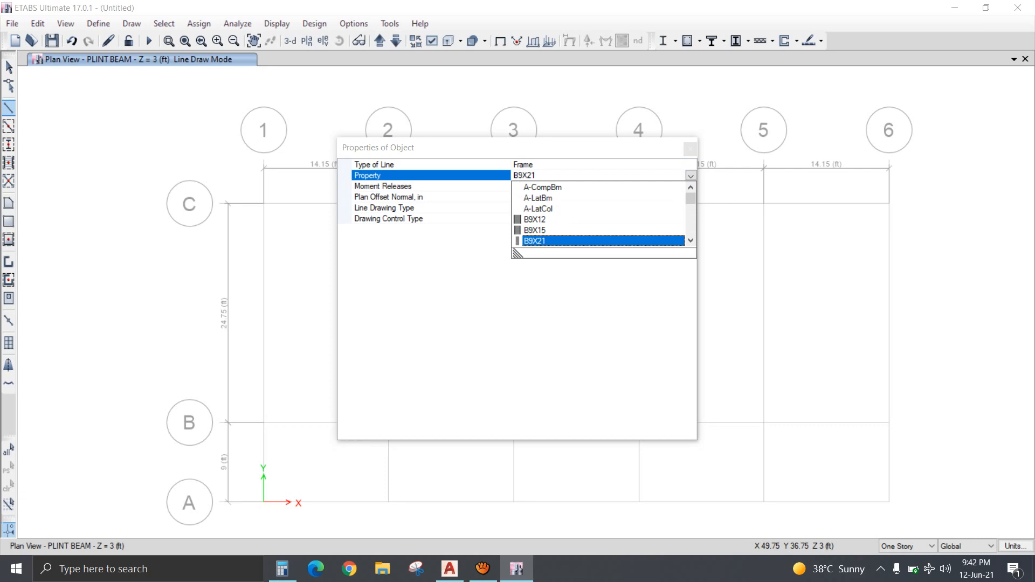
left_click(544, 219)
left_click(450, 569)
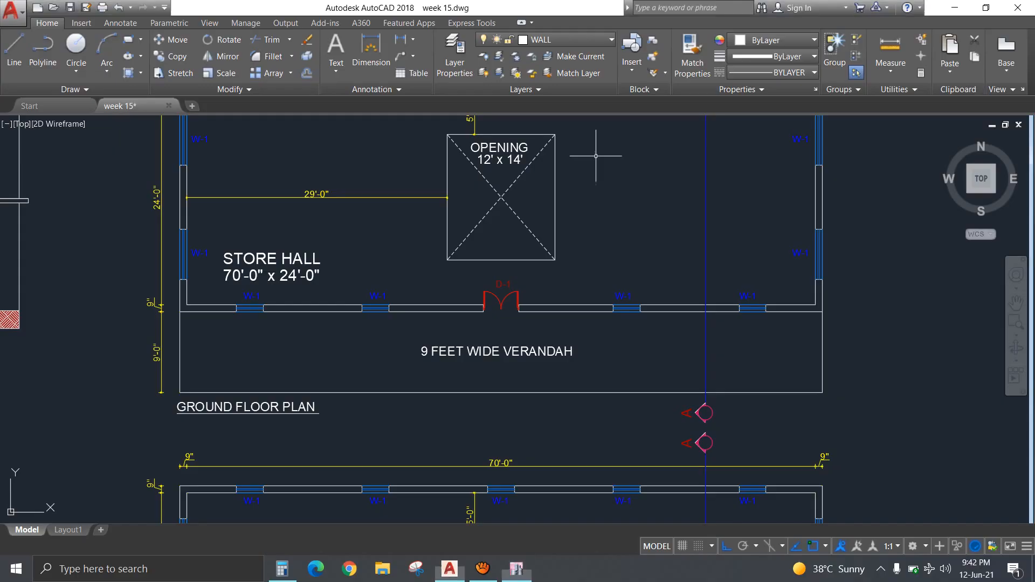
left_click(517, 569)
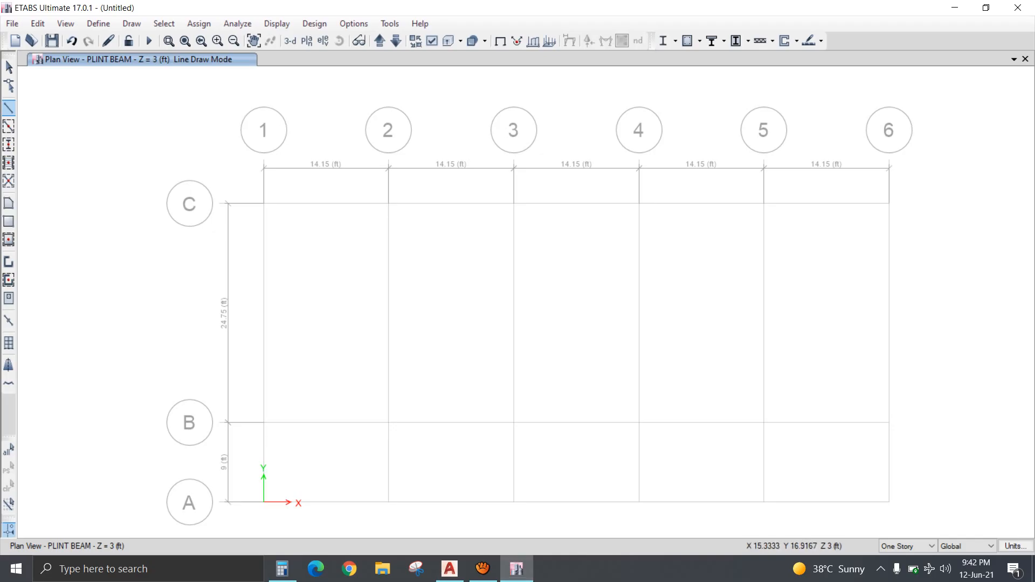
Draw the hall's perimeter plinth beams along grids C, 6, B and 1.
left_click(264, 203)
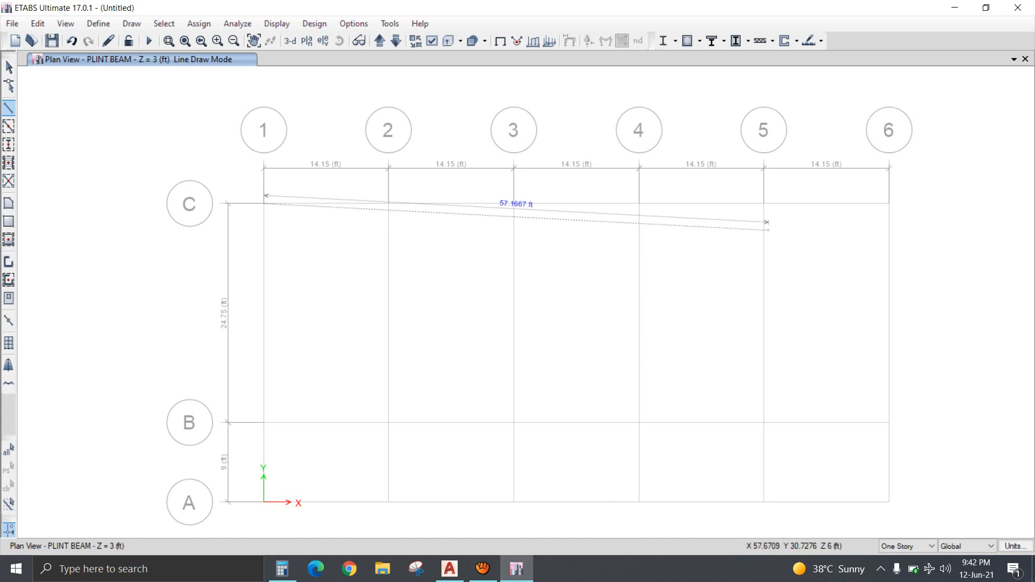
left_click(889, 204)
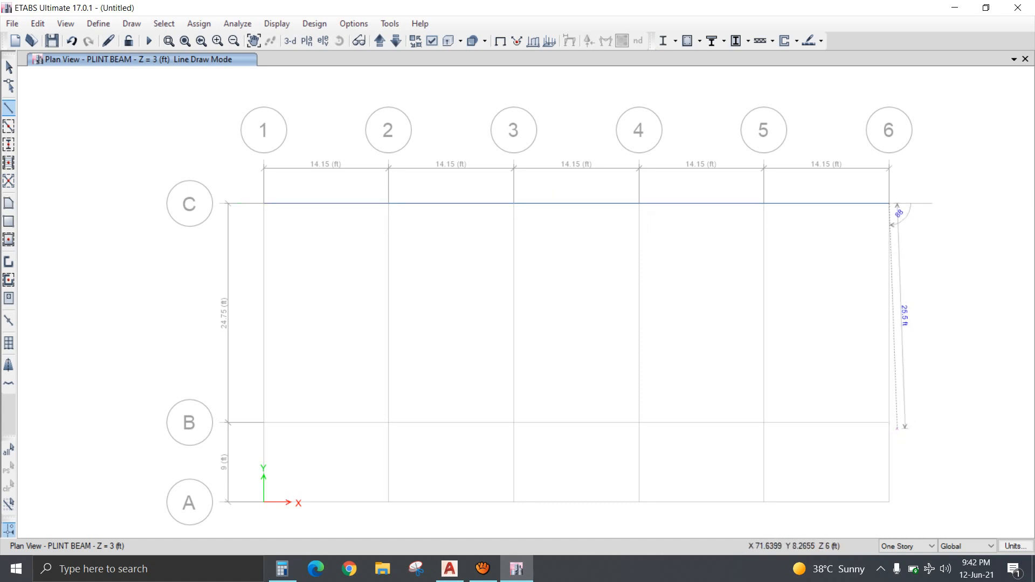
left_click(889, 422)
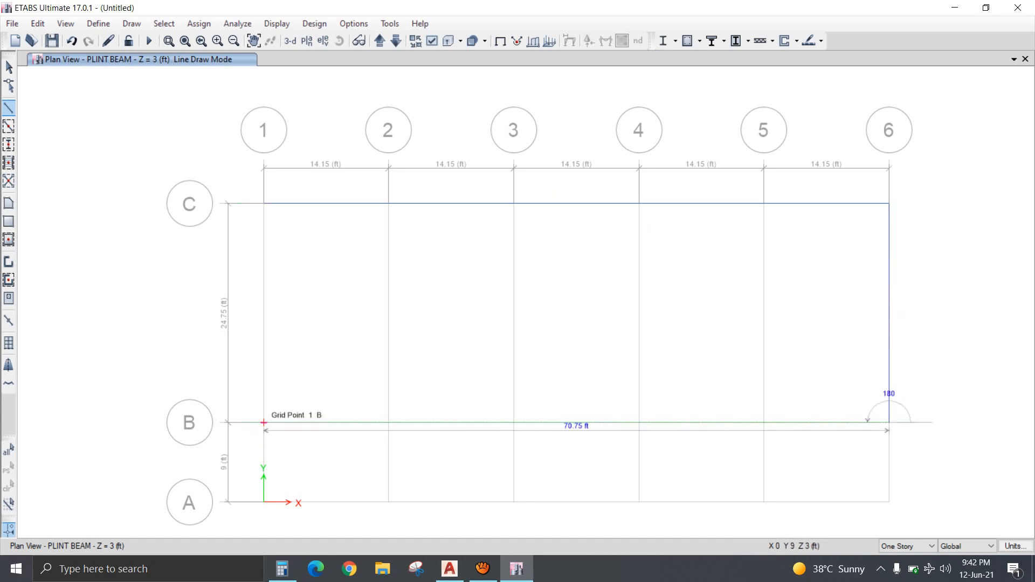
left_click(264, 422)
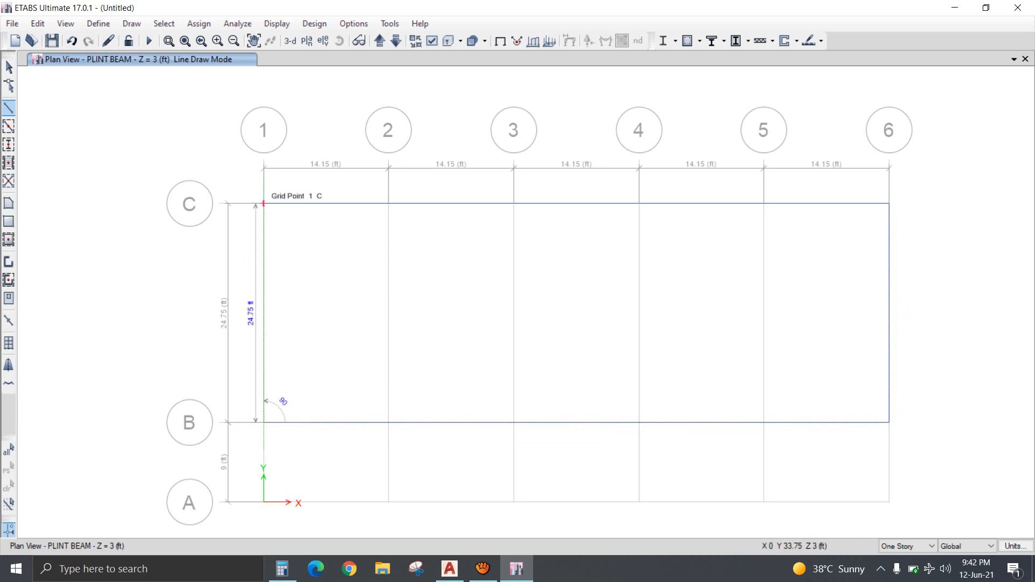
left_click(264, 204)
key("Escape")
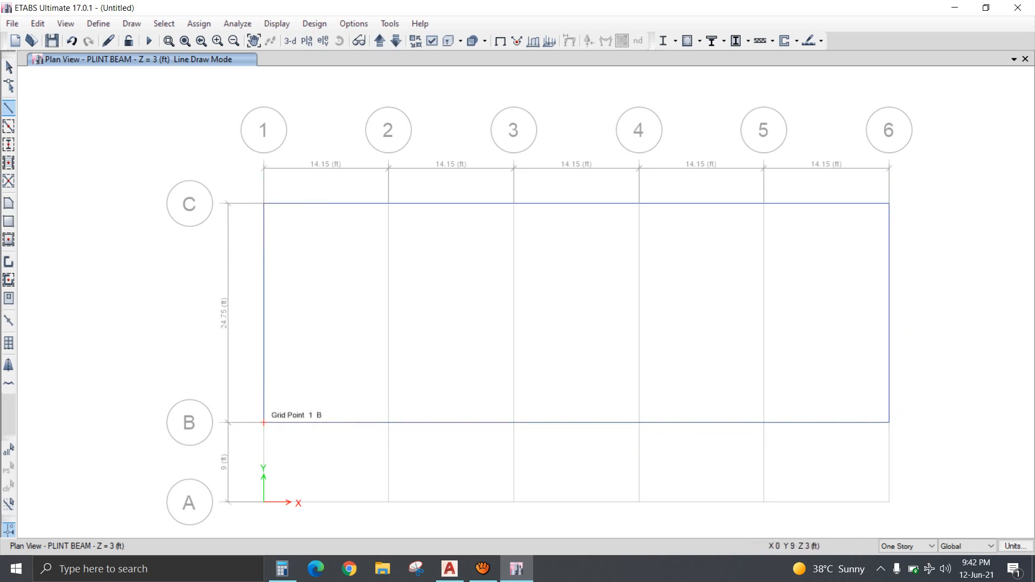
Draw the verandah plinth beams along grid 1 from B to A, grid A from 1 to 6, and grid 6 up to B.
left_click(264, 422)
left_click(263, 502)
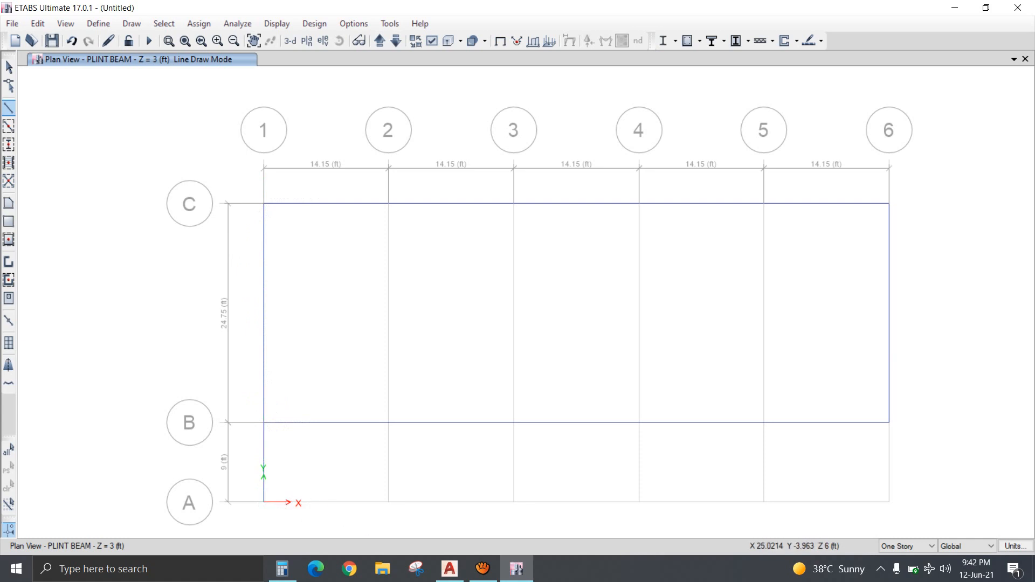
left_click(889, 502)
left_click(889, 422)
key("Escape")
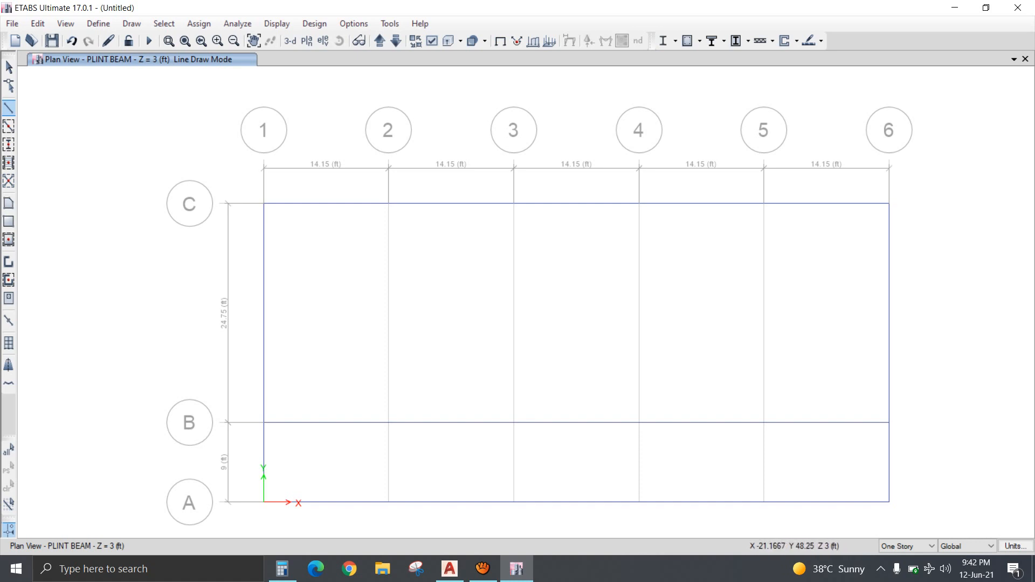
Select all the plinth beams and replicate them on the GF ROOF story.
left_click(9, 67)
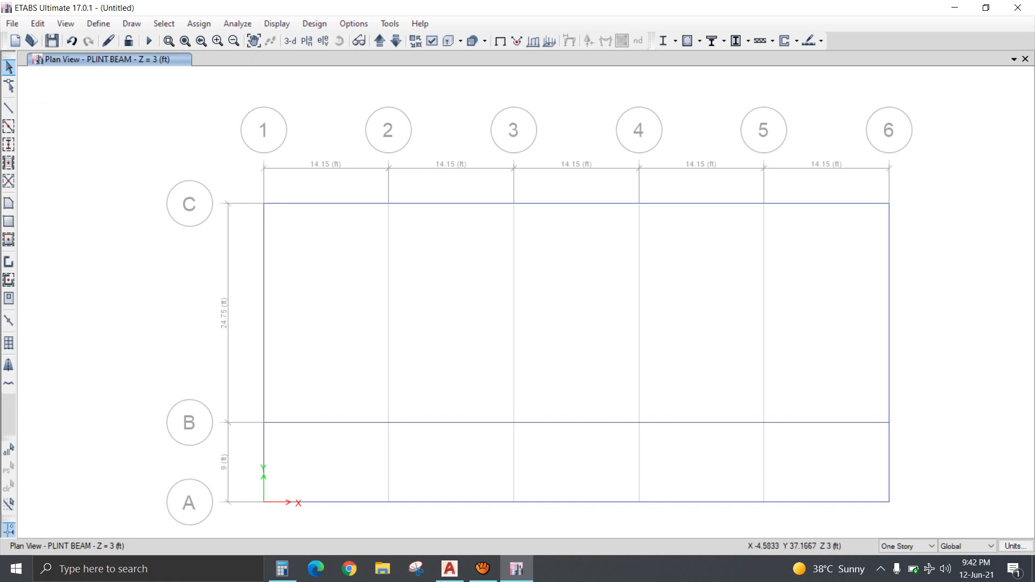
left_click_drag(223, 173, 933, 513)
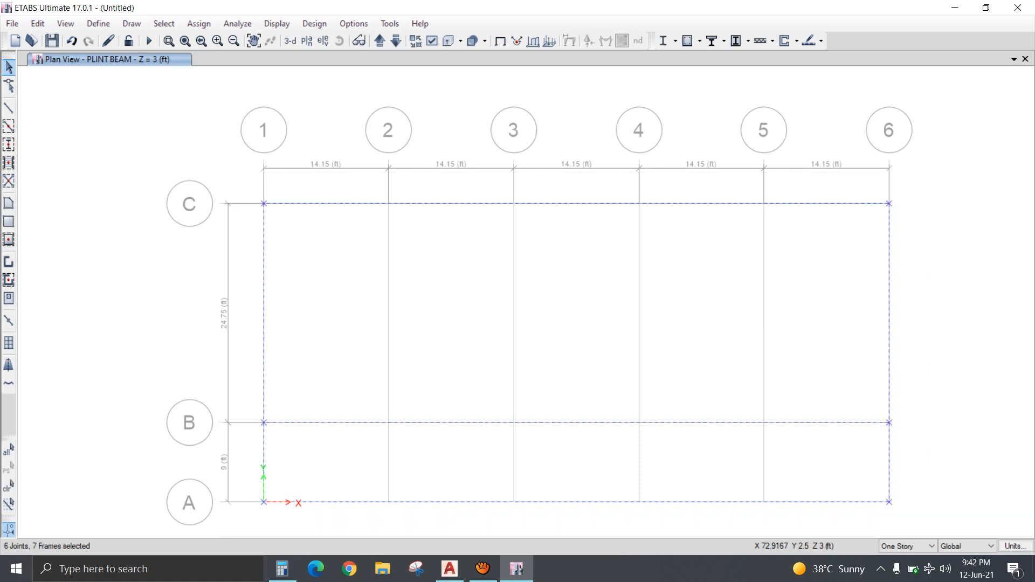
left_click(38, 23)
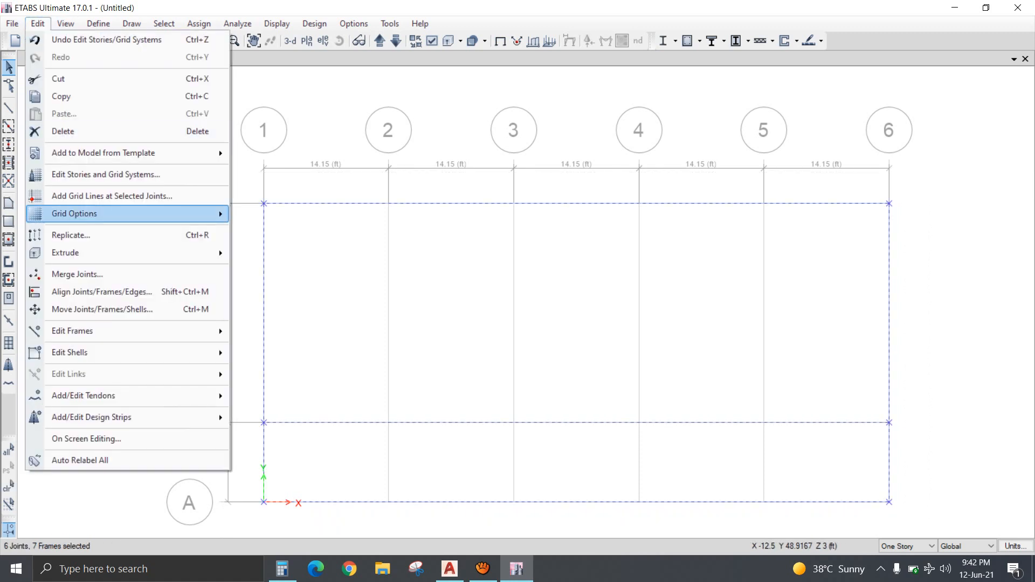
left_click(71, 235)
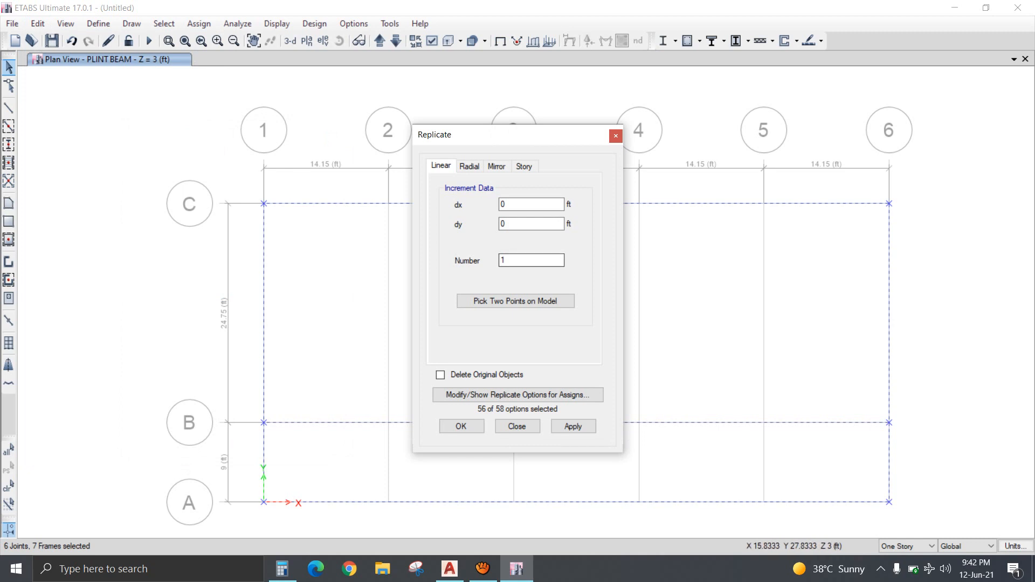
left_click(524, 166)
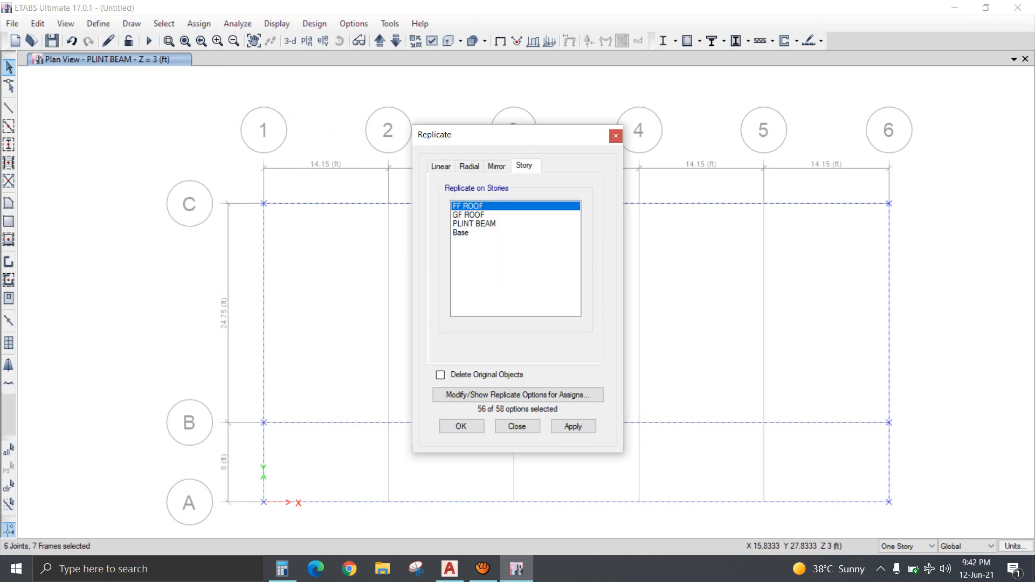
left_click(468, 215)
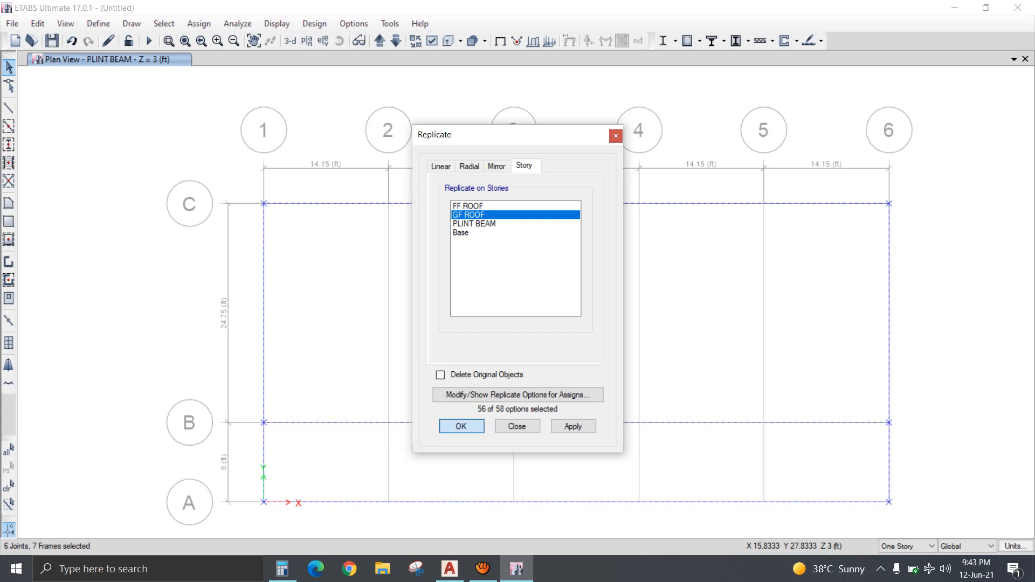
left_click(461, 426)
Select all the plinth beams again and replicate them on the FF ROOF story.
left_click_drag(157, 153, 935, 512)
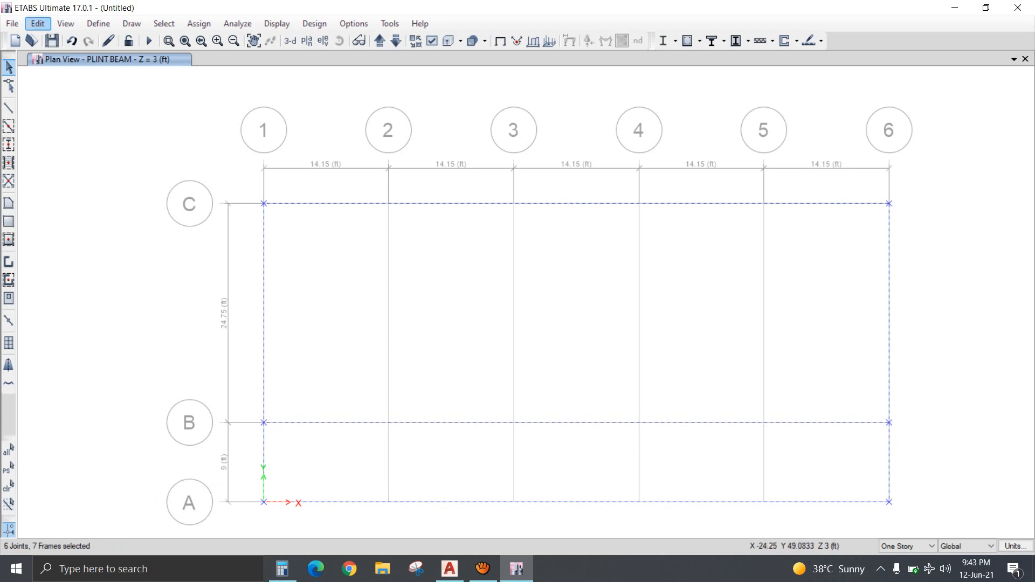
left_click(38, 23)
left_click(89, 233)
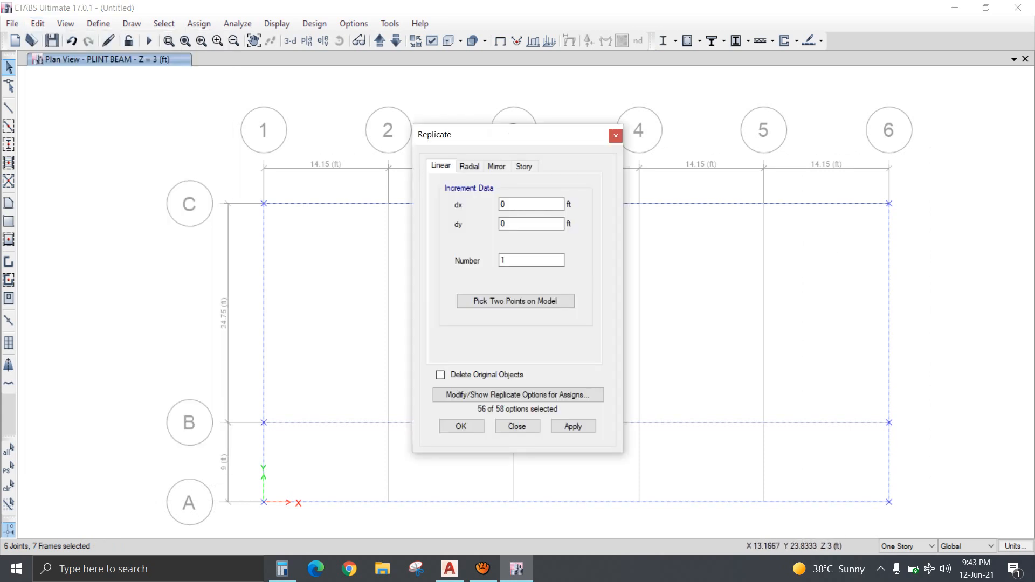
left_click(523, 166)
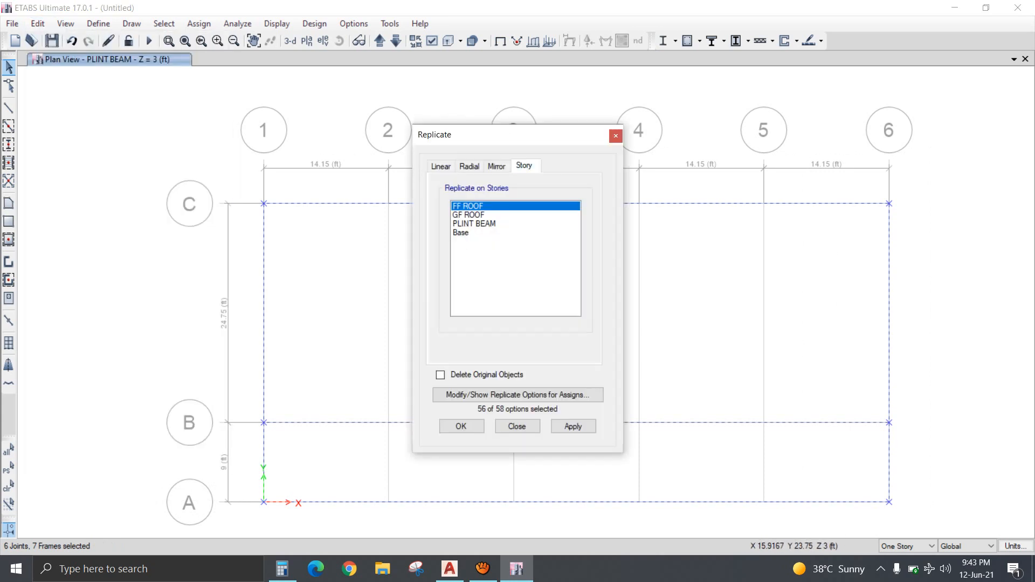
left_click(461, 425)
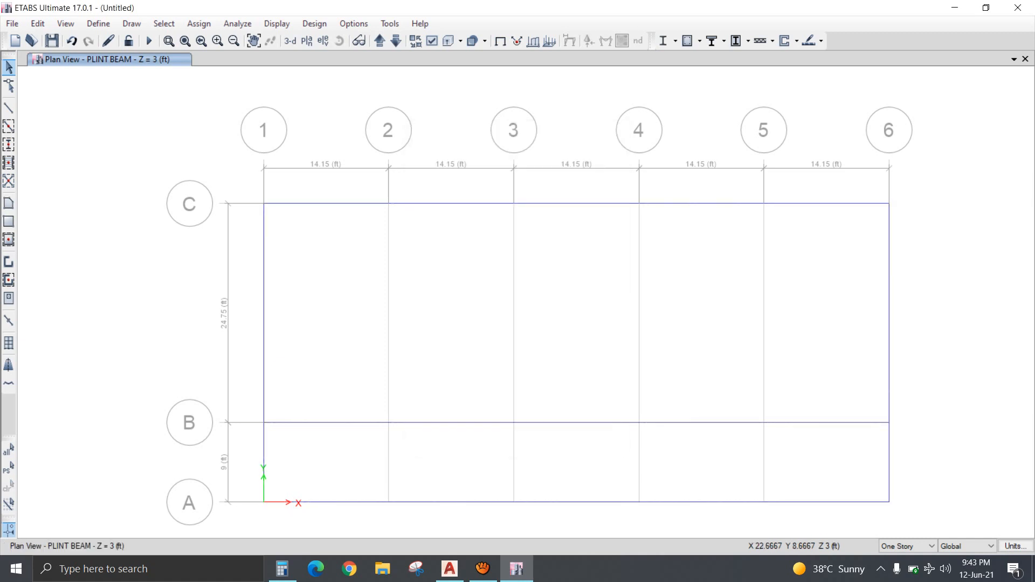
Show the 3-D view and rotate it to examine the beams on all stories.
left_click(290, 41)
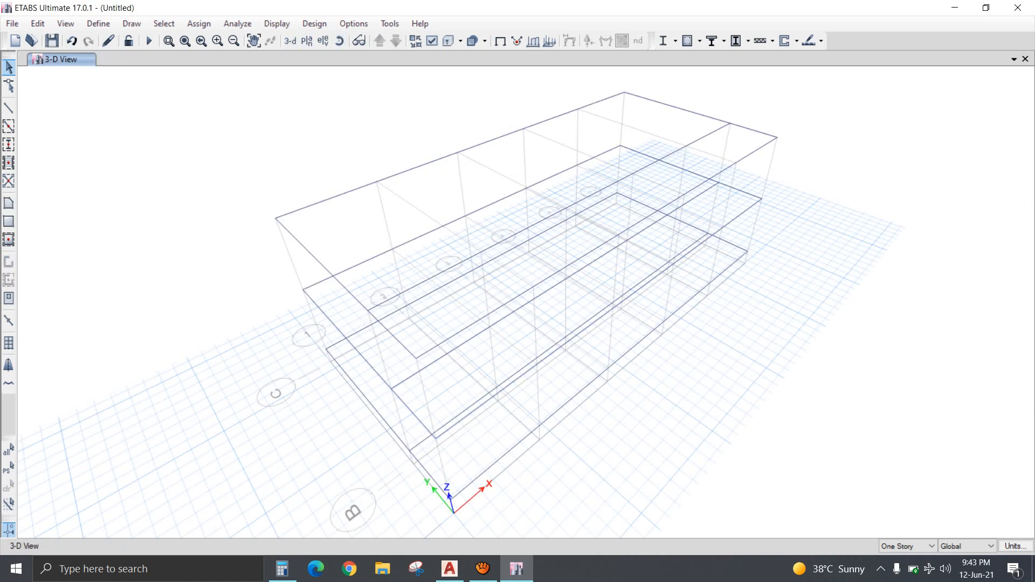
left_click(339, 41)
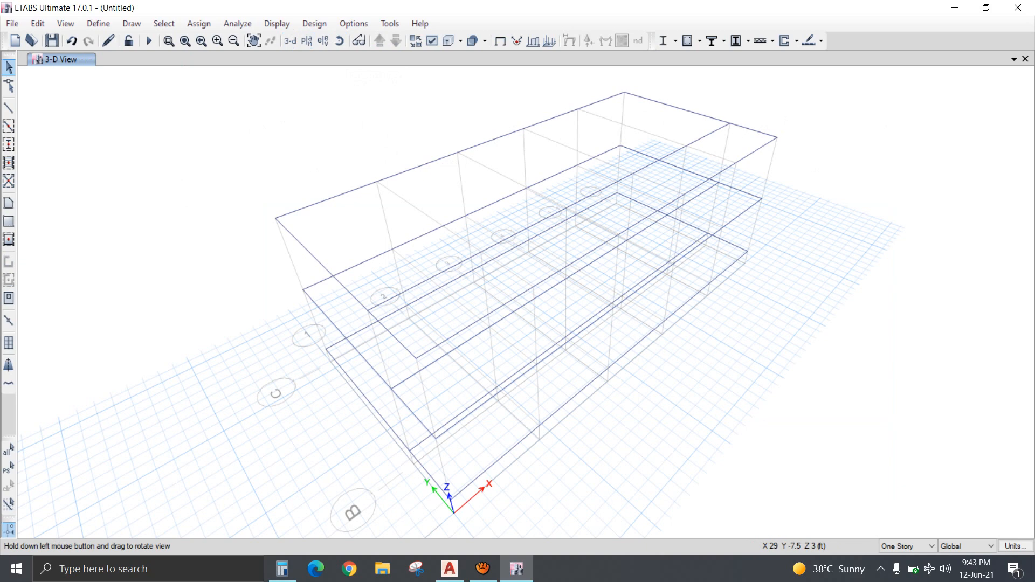
left_click(339, 41)
left_click_drag(604, 367, 504, 340)
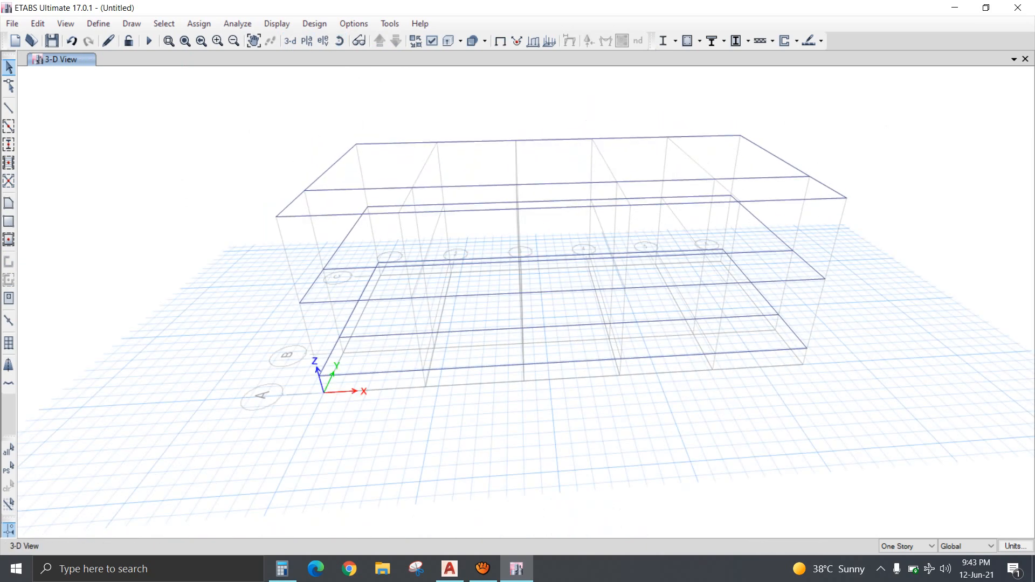
Open the GF ROOF plan view and delete the beams on grids 1 and 6 between grids B and C.
left_click(307, 41)
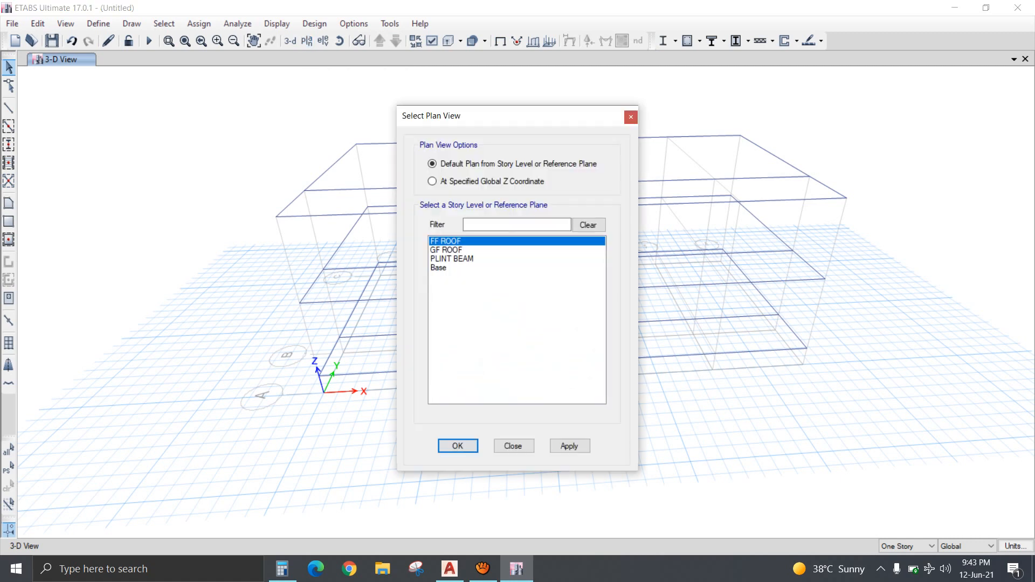
left_click(446, 249)
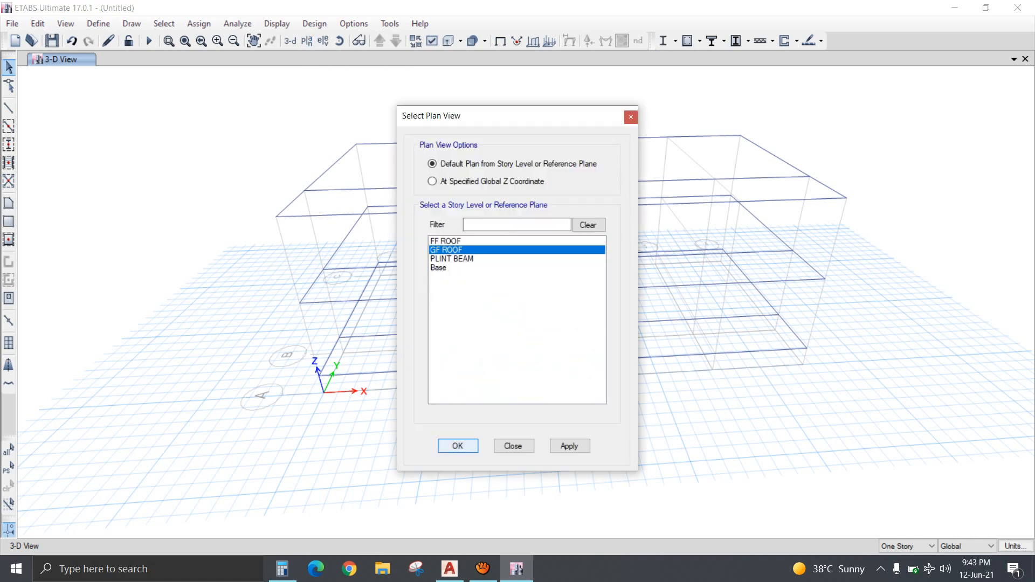
left_click(457, 446)
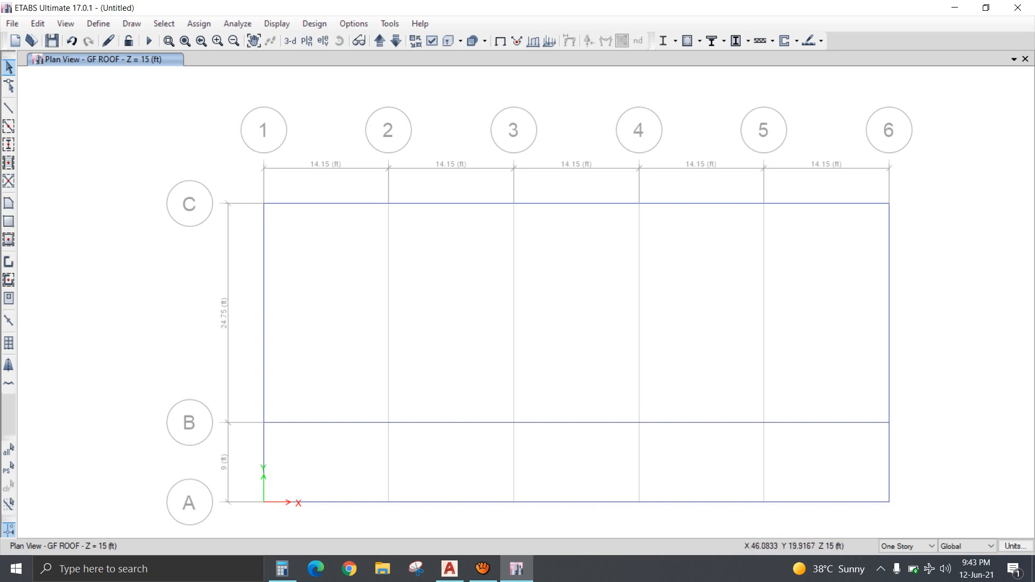
left_click_drag(918, 284, 213, 330)
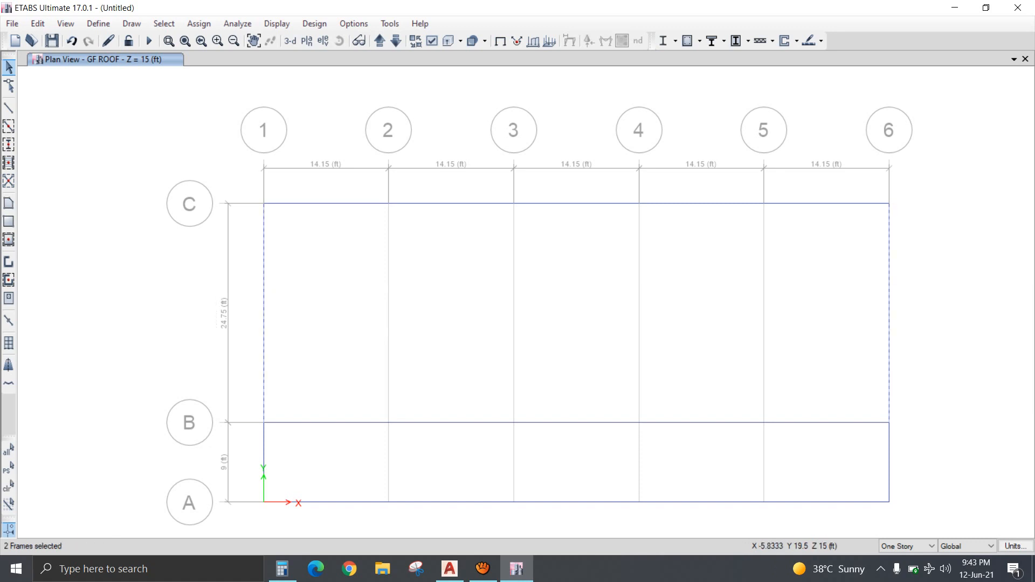
key("Delete")
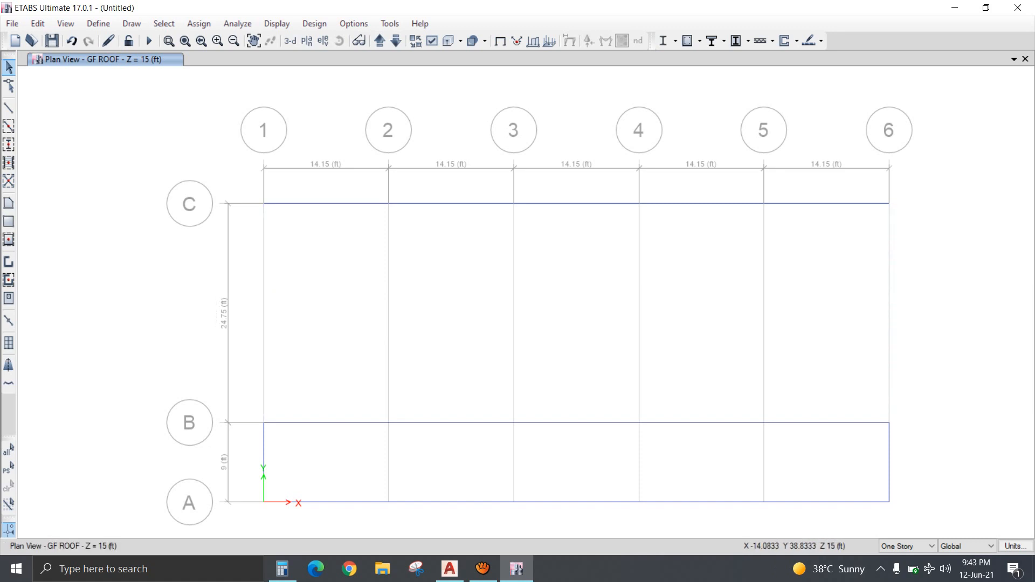
Set the frame section for line drawing to B9X21 and check the hall layout in the AutoCAD plan.
left_click(9, 108)
left_click(555, 176)
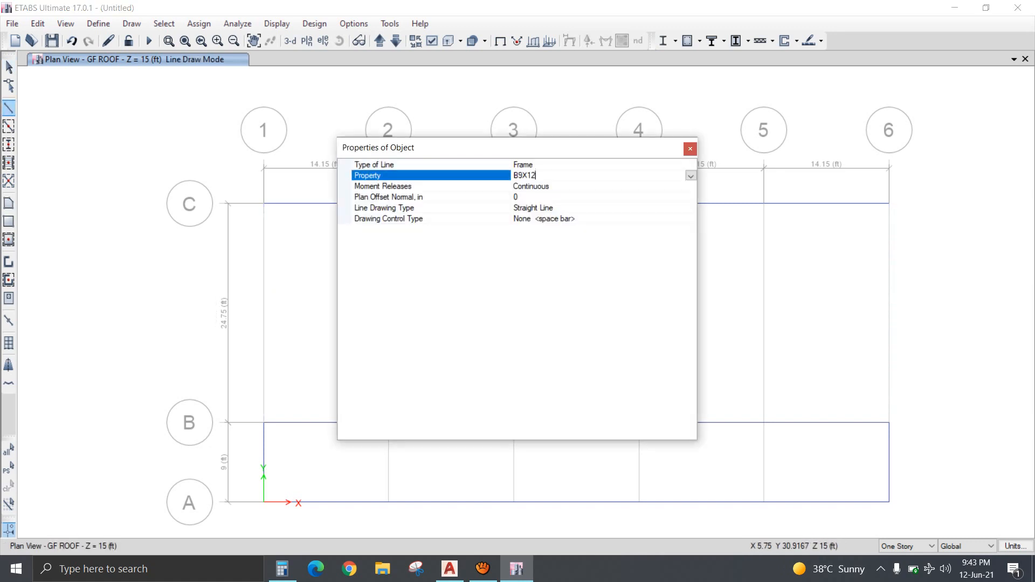
left_click(690, 176)
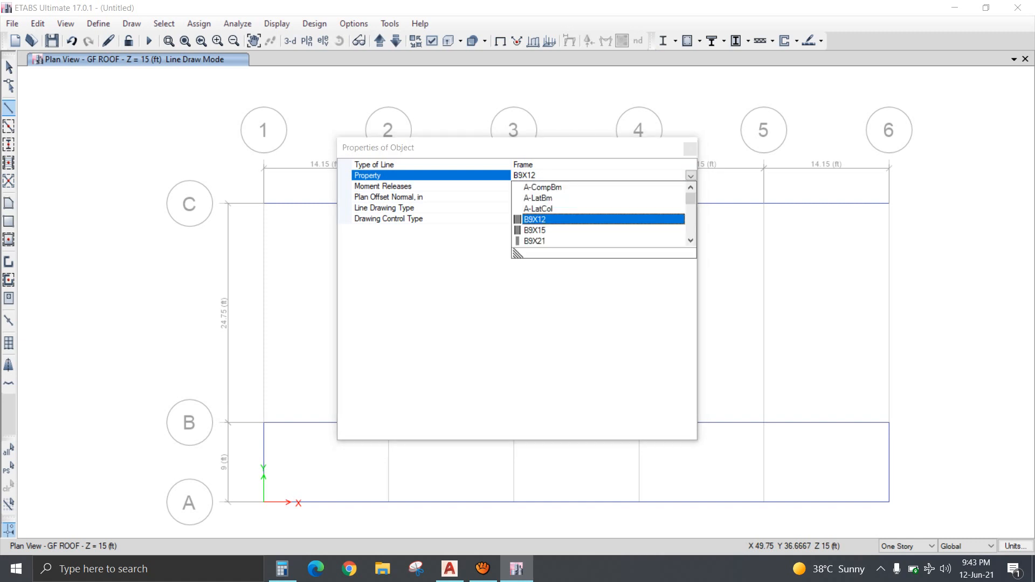
left_click(593, 241)
key("alt+Tab")
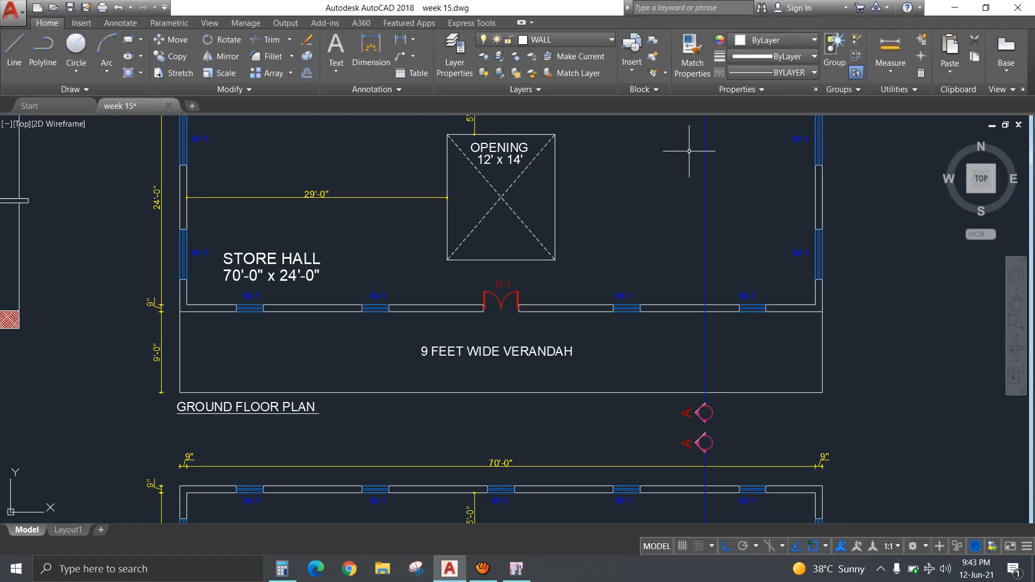
key("alt+Tab")
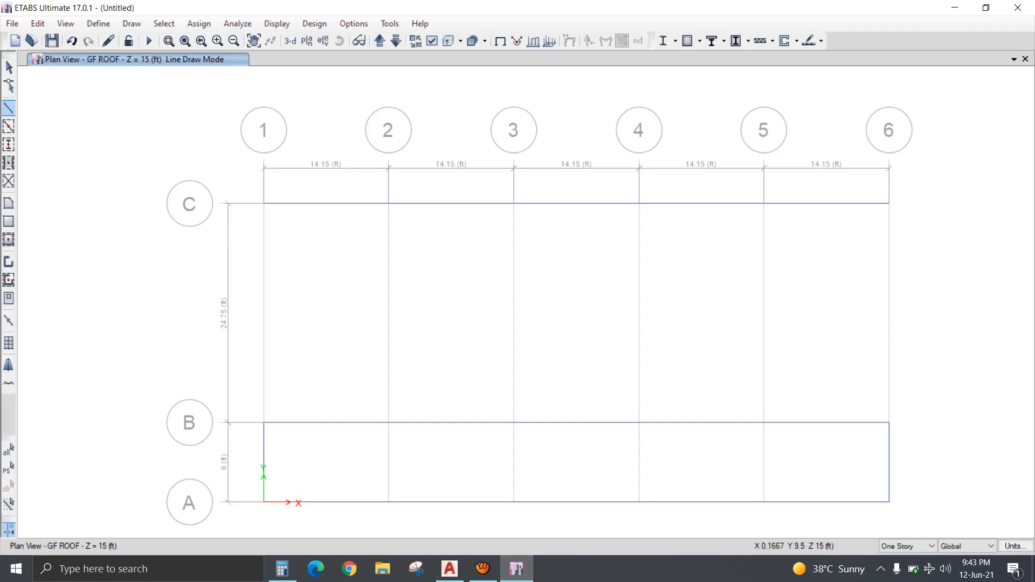
Draw a B9X21 beam on the GF ROOF plan along grid 1 between grids B and C.
left_click(264, 419)
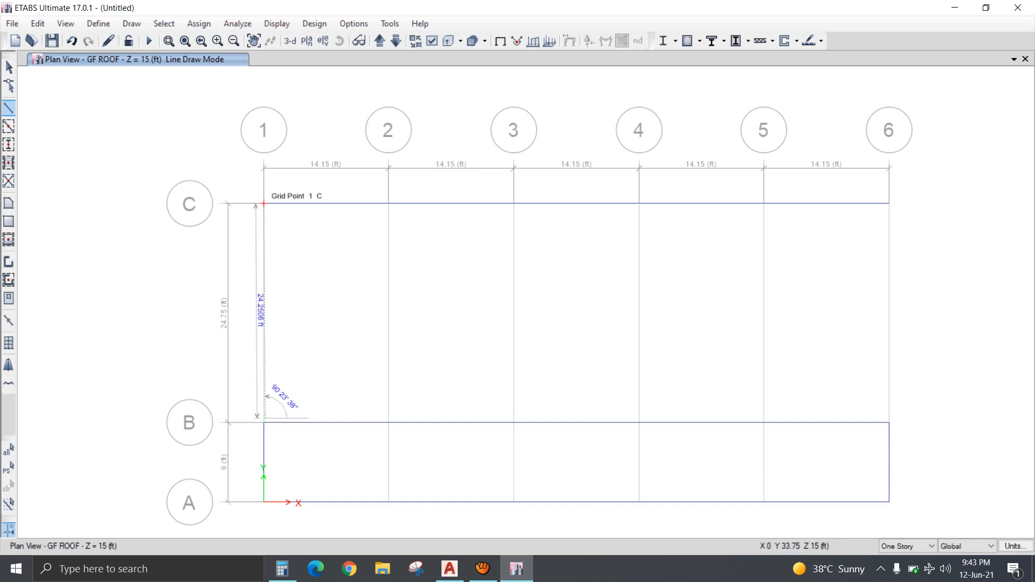
left_click(263, 204)
right_click(288, 229)
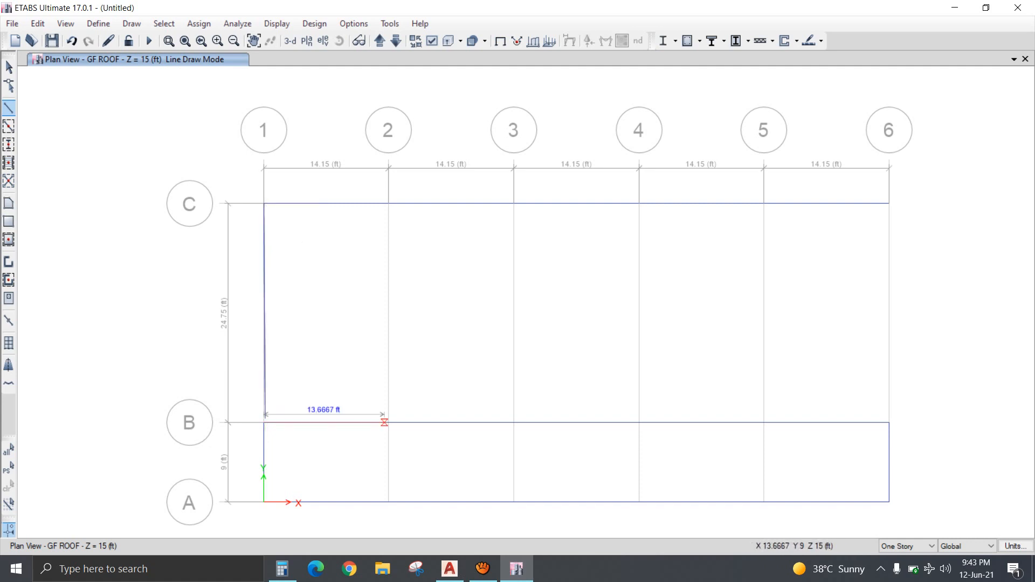
End the line drawing and delete the misaligned beam on grid 1 between grids B and C.
key("Escape")
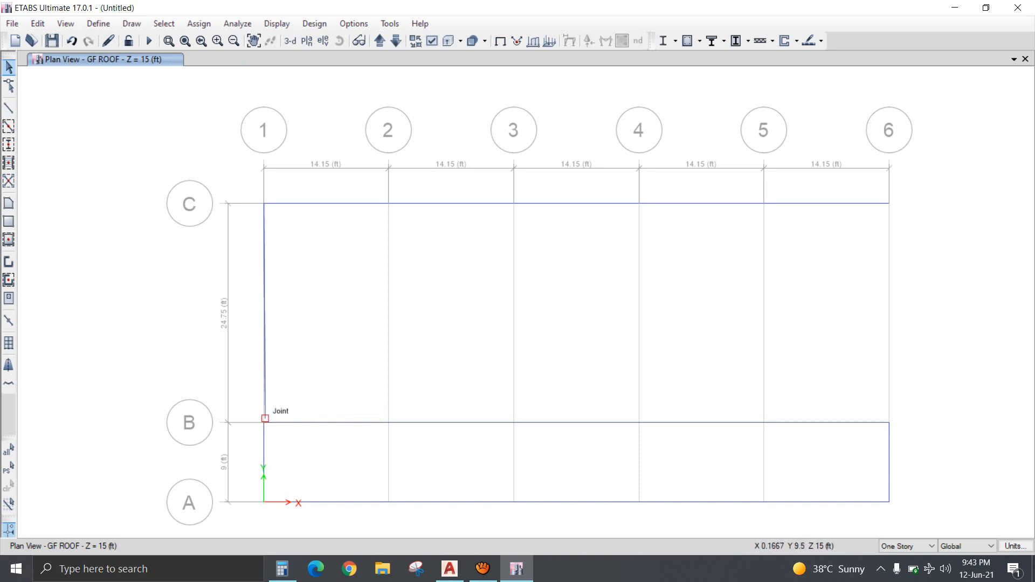
scroll(264, 419, "up", 5)
scroll(272, 440, "down", 8)
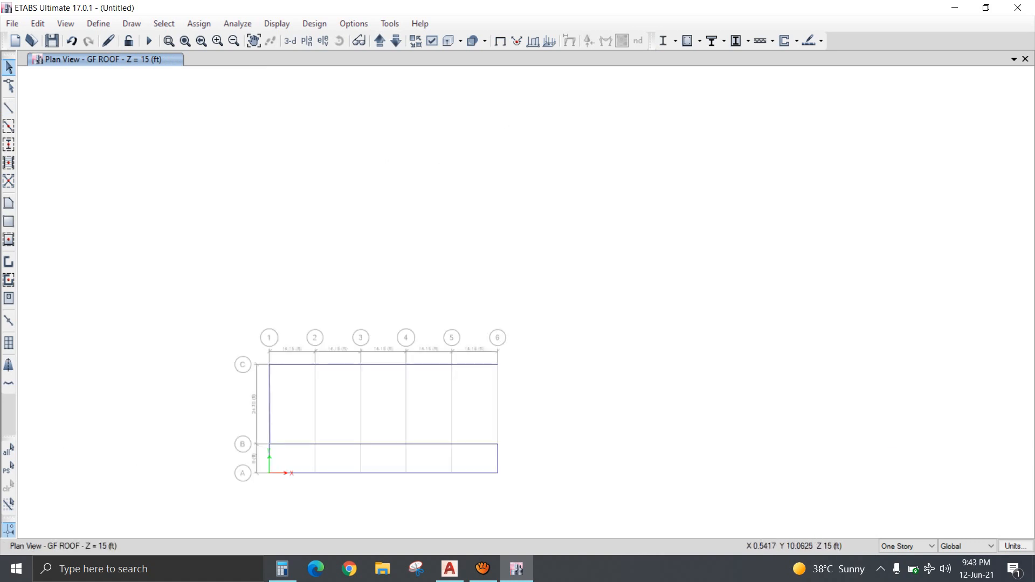
scroll(275, 439, "up", 3)
middle_click_drag(275, 438, 278, 393)
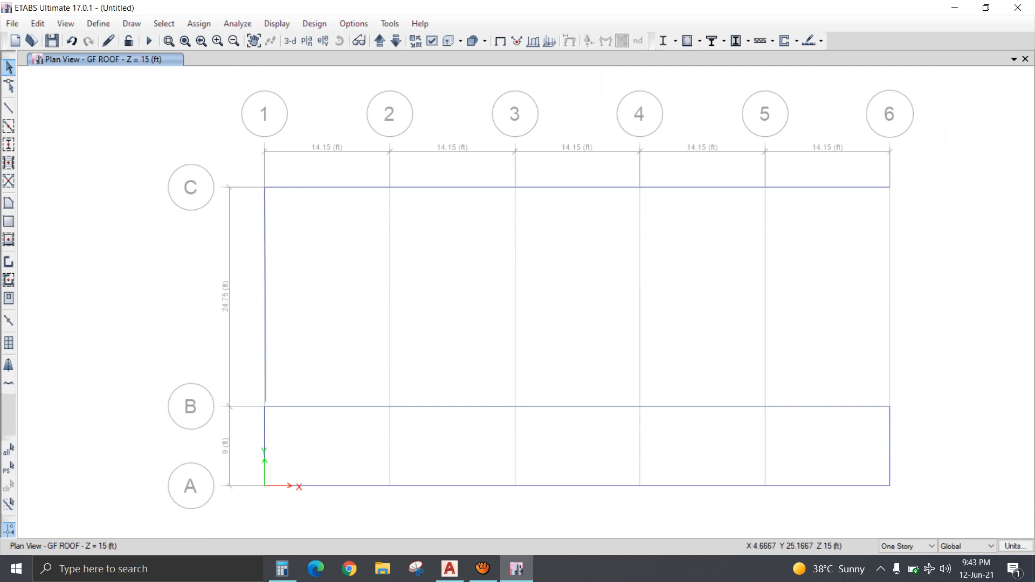
left_click(265, 268)
key("Delete")
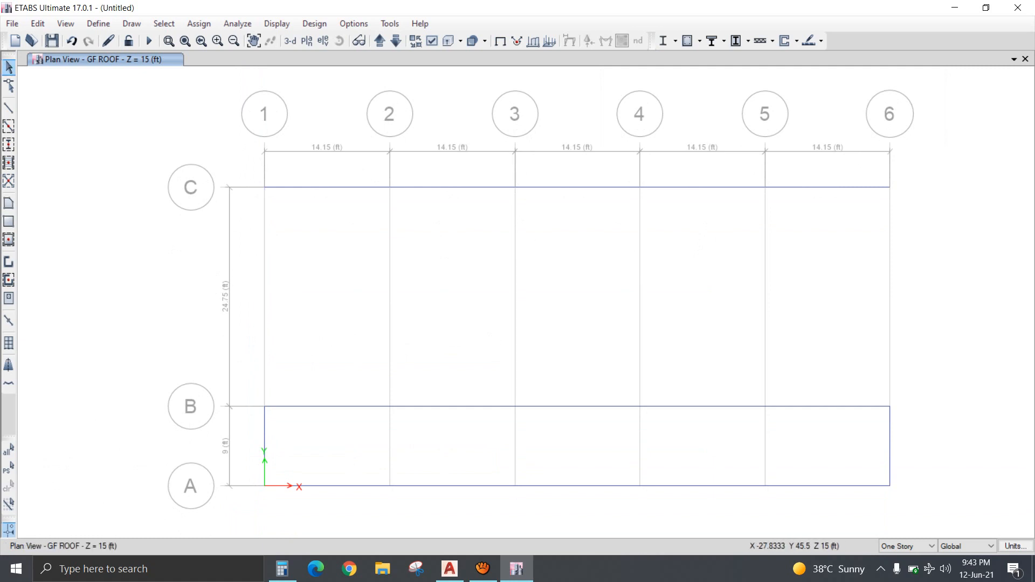
Redraw the B9X21 beam on the GF ROOF plan along grid 1 from grid B to grid C.
left_click(8, 109)
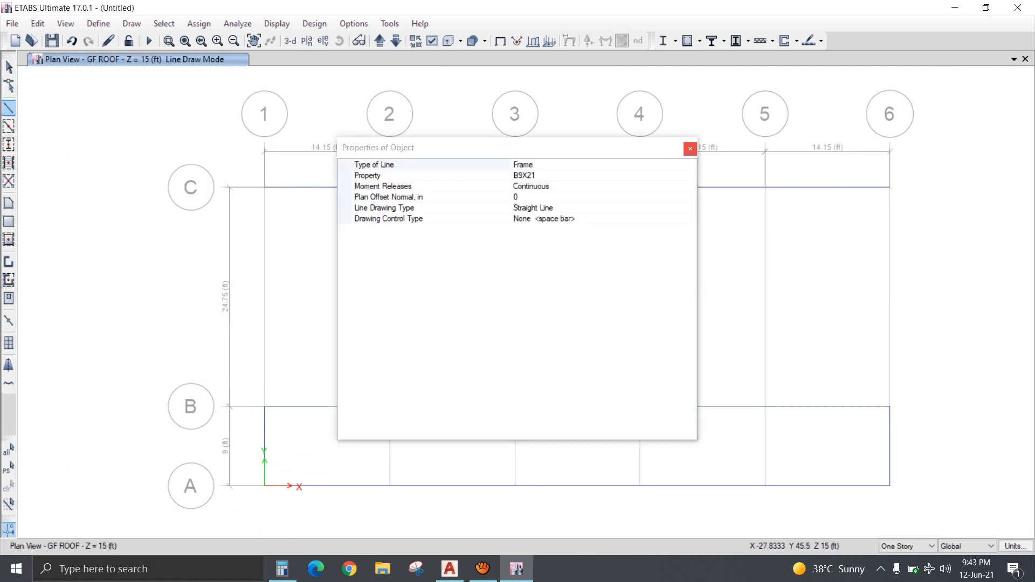
left_click(691, 148)
left_click(264, 406)
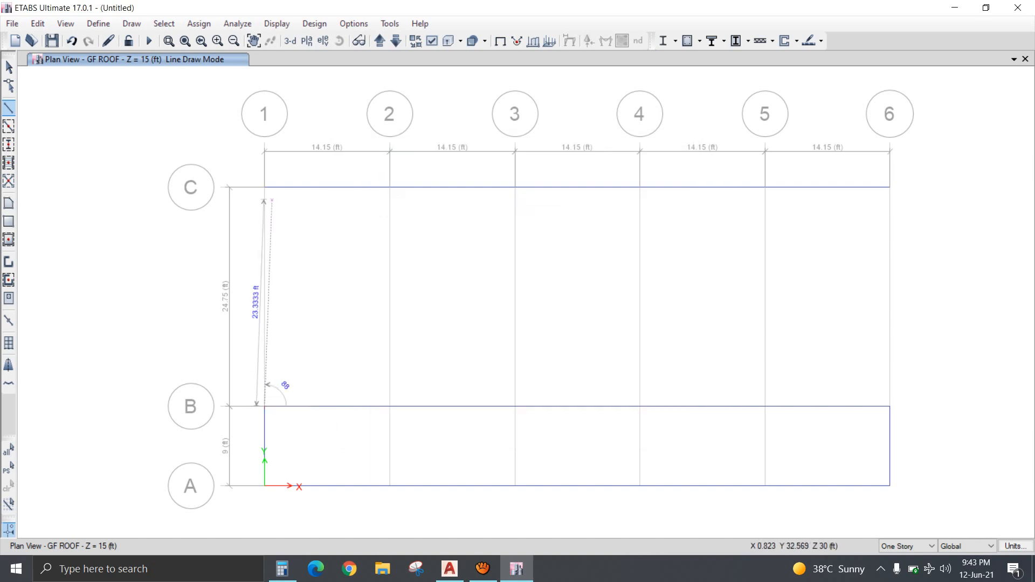
left_click(264, 187)
right_click(374, 374)
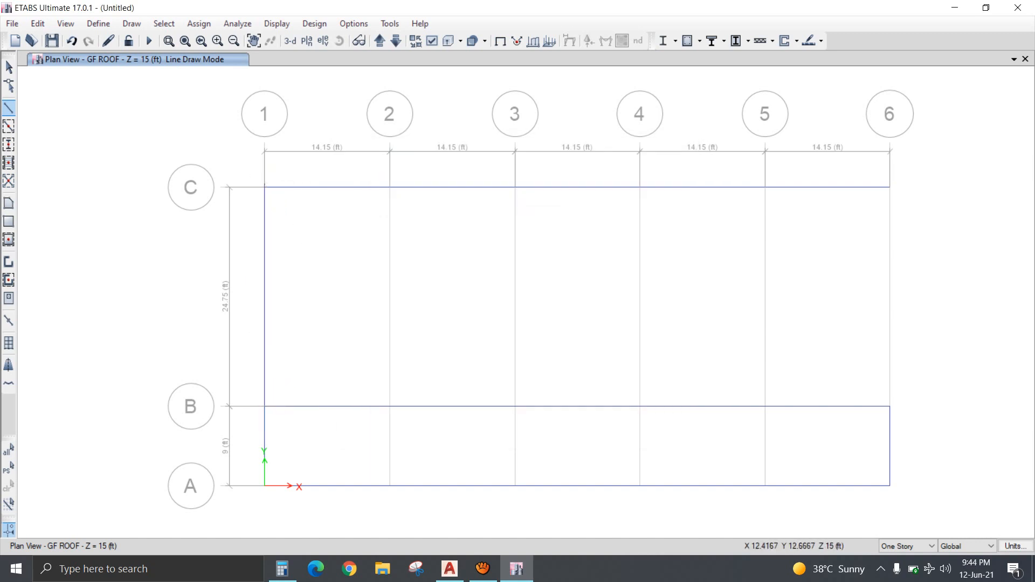
Draw B9X21 beams along grids 2 and 3 between grids B and C on GF ROOF.
left_click(390, 406)
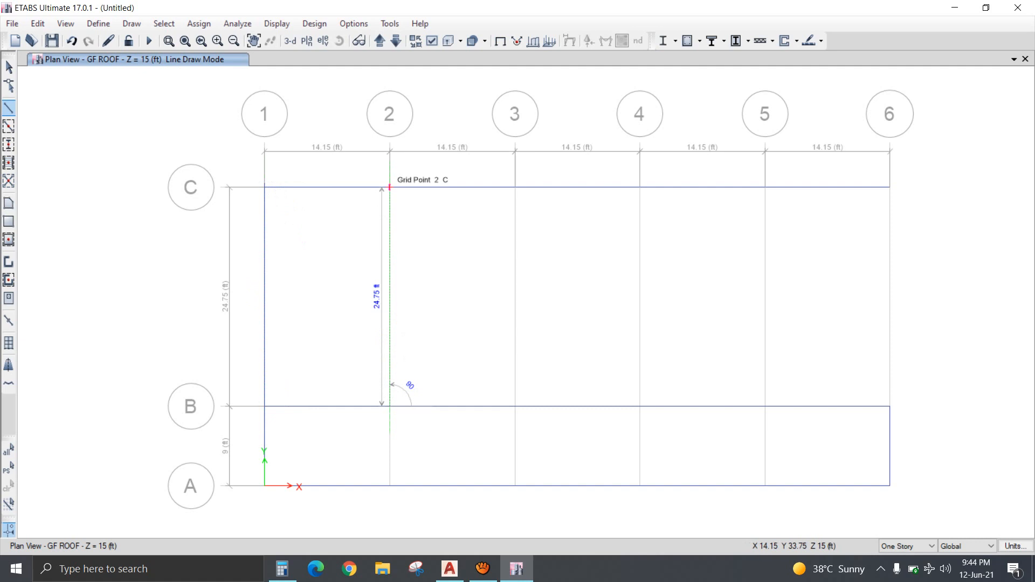
left_click(389, 187)
left_click(515, 406)
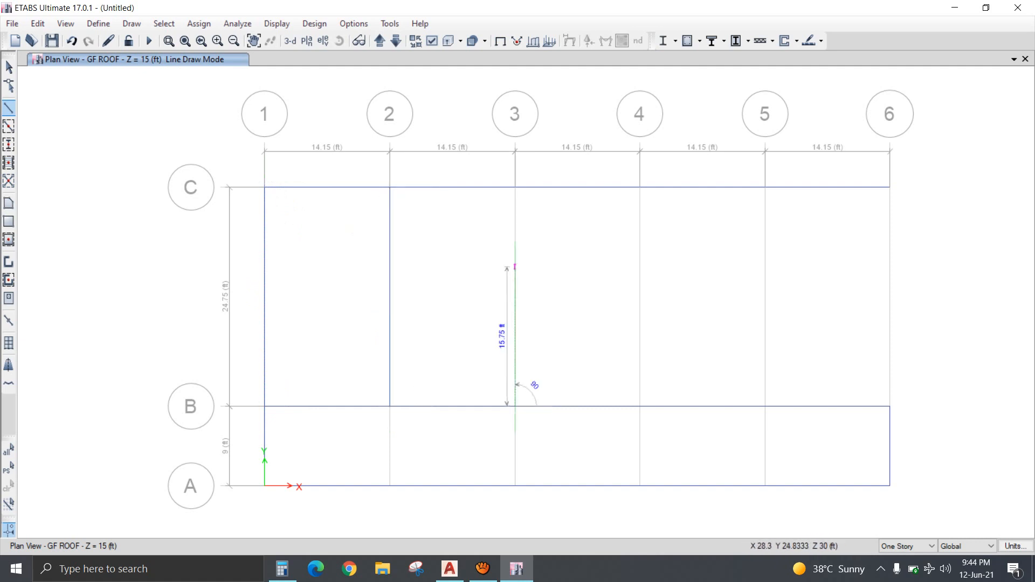
left_click(515, 187)
right_click(477, 240)
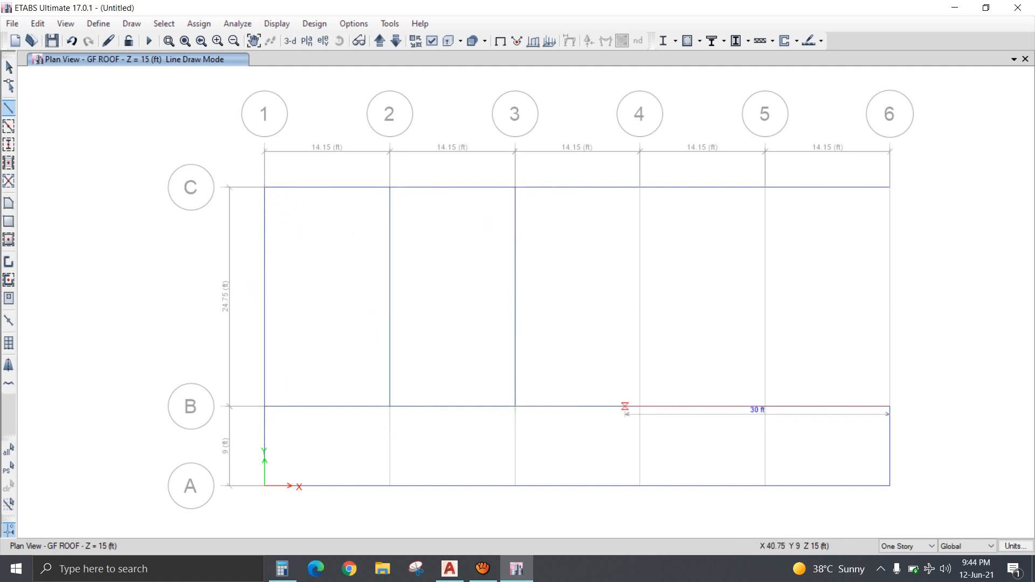
Draw B9X21 beams along grids 4, 5 and 6 between grids B and C, and end the line drawing.
left_click(640, 406)
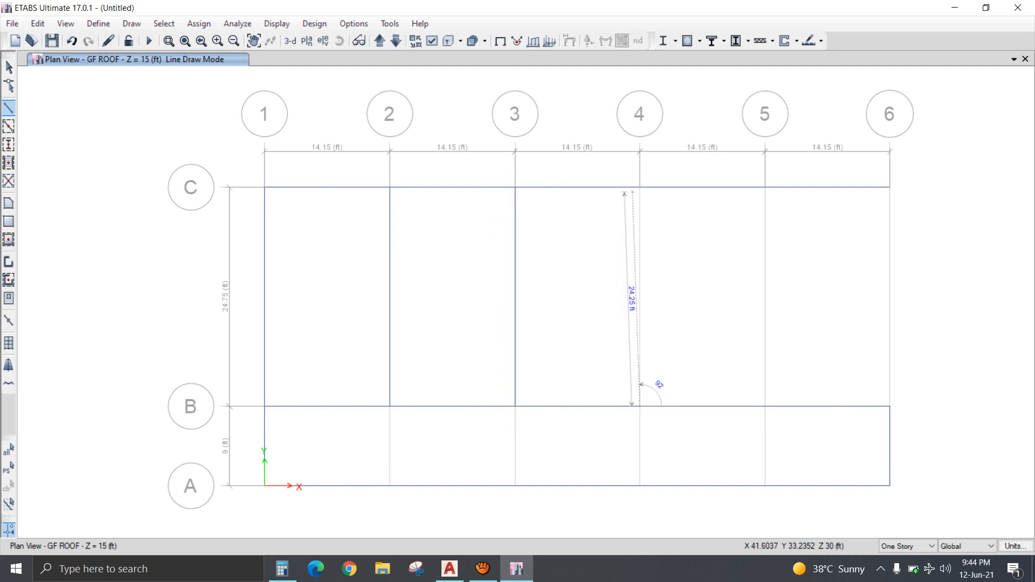
left_click(639, 187)
right_click(590, 237)
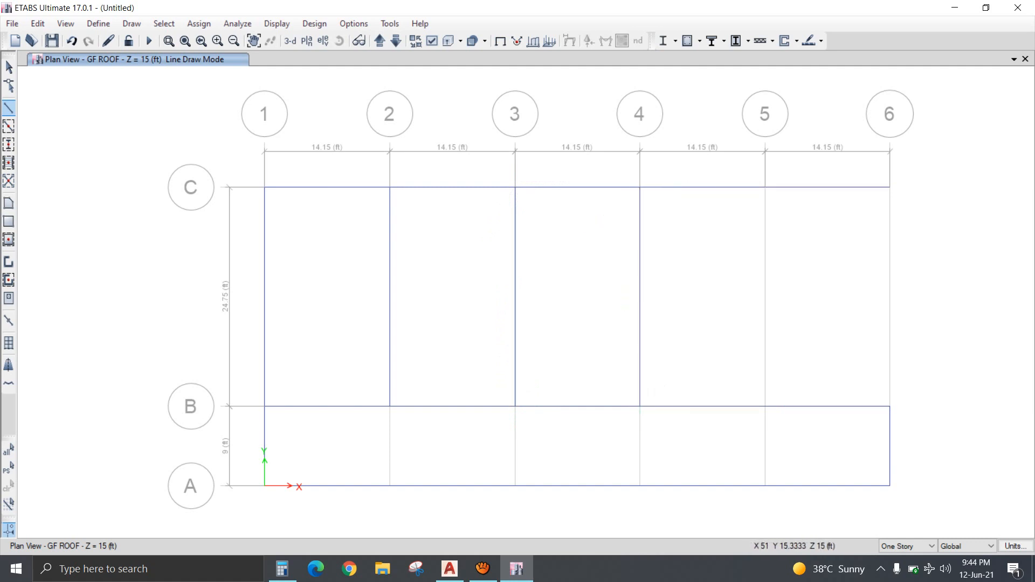
left_click(765, 406)
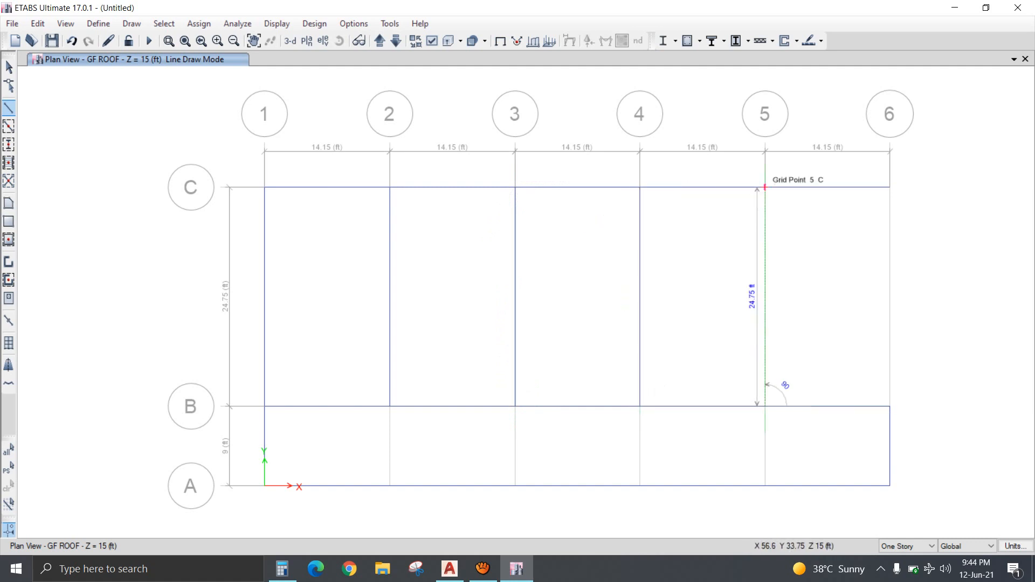
left_click(765, 187)
right_click(724, 234)
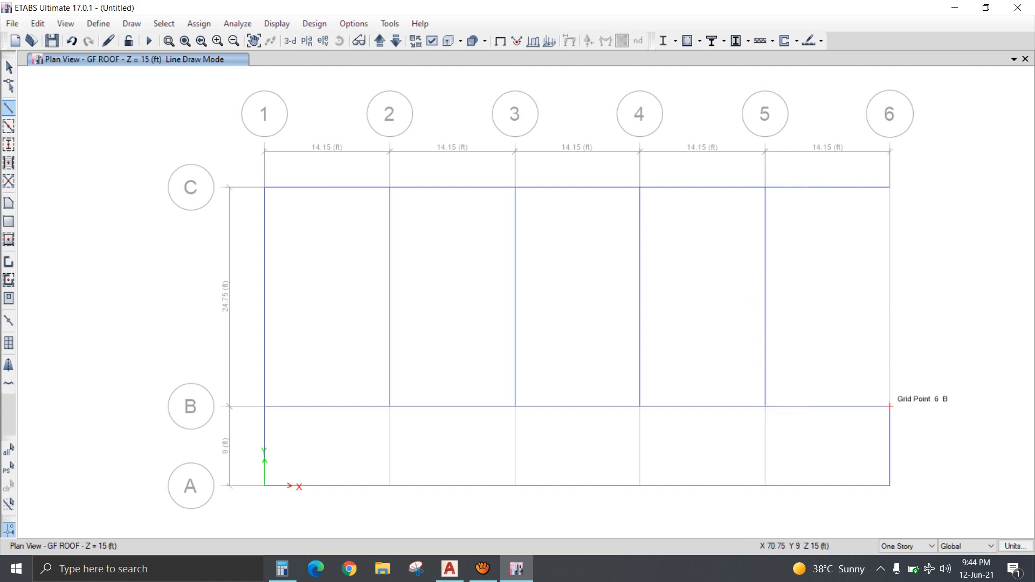
left_click(891, 406)
left_click(890, 187)
right_click(835, 236)
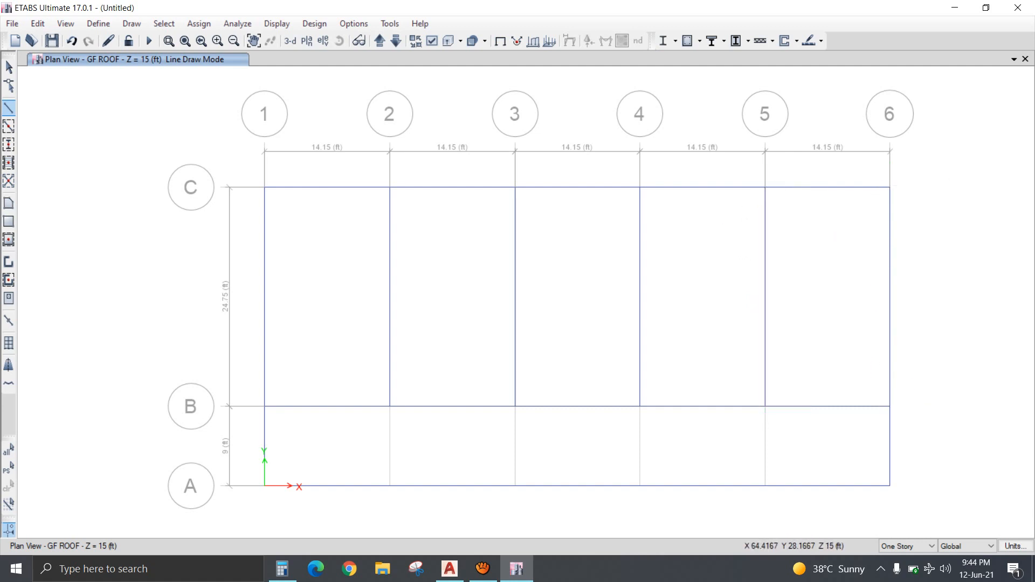
left_click(8, 67)
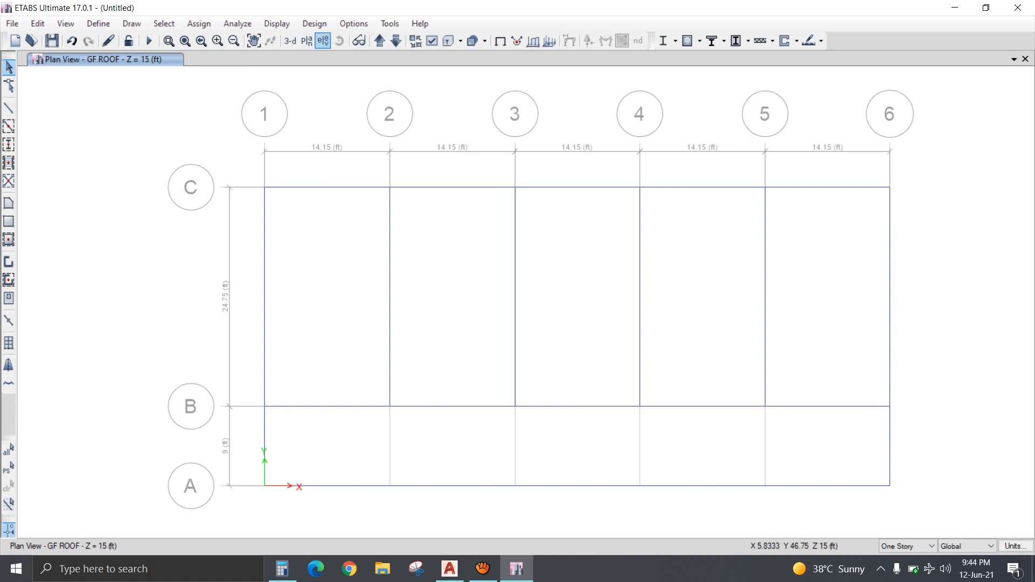
Open the FF ROOF plan and delete its beams on grids 1 and 6 between grids B and C.
left_click(307, 41)
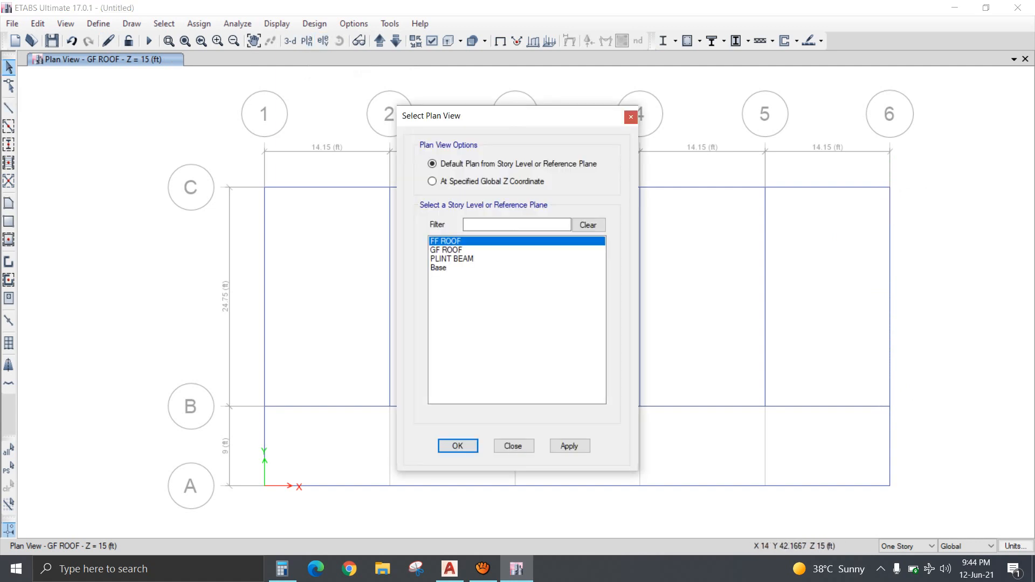
key("Return")
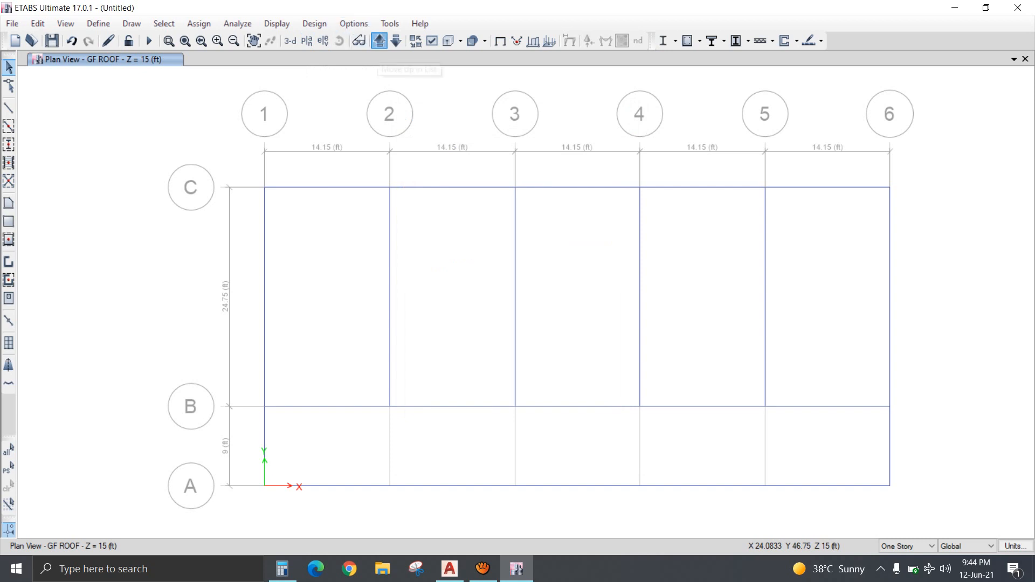
left_click_drag(925, 282, 209, 301)
key("Delete")
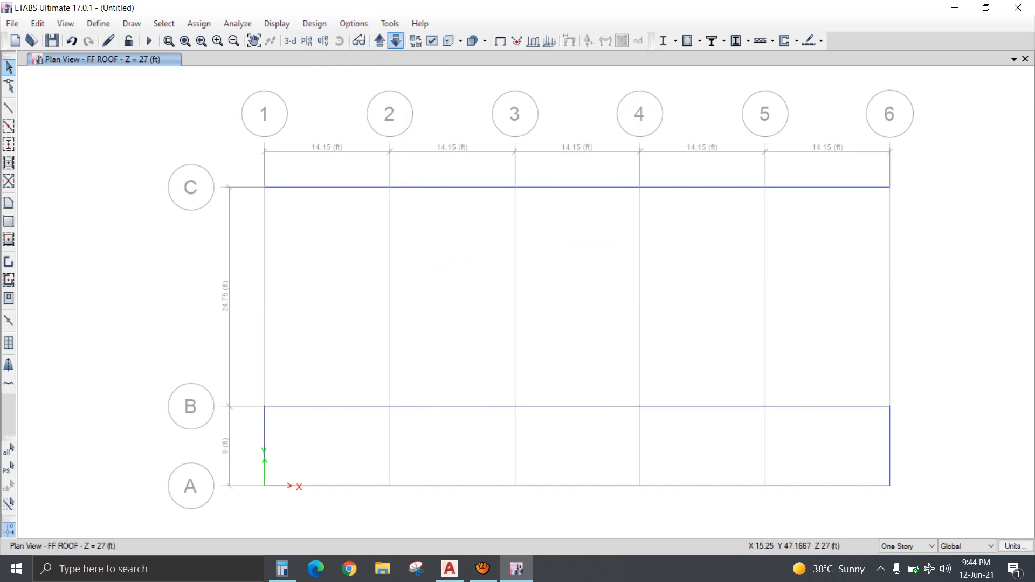
Replicate the six GF ROOF beams between grids B and C to the FF ROOF story and check the FF ROOF plan.
left_click(396, 41)
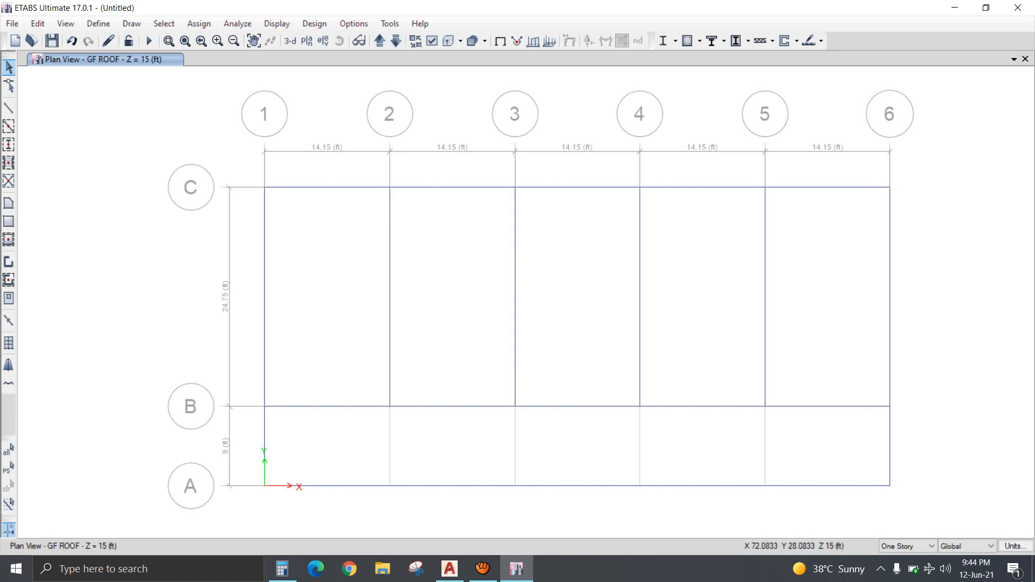
left_click_drag(910, 236, 249, 278)
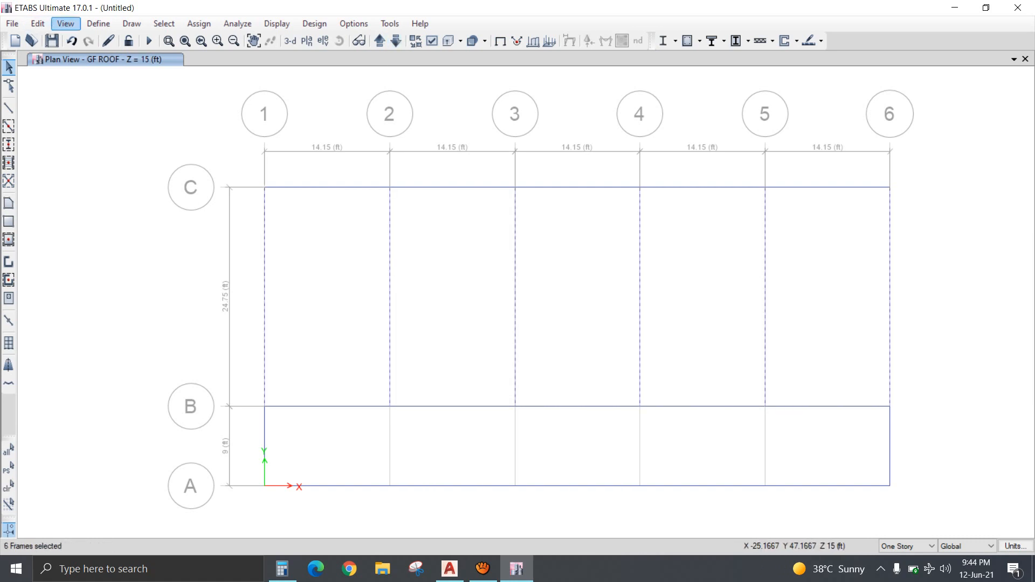
left_click(38, 23)
left_click(76, 234)
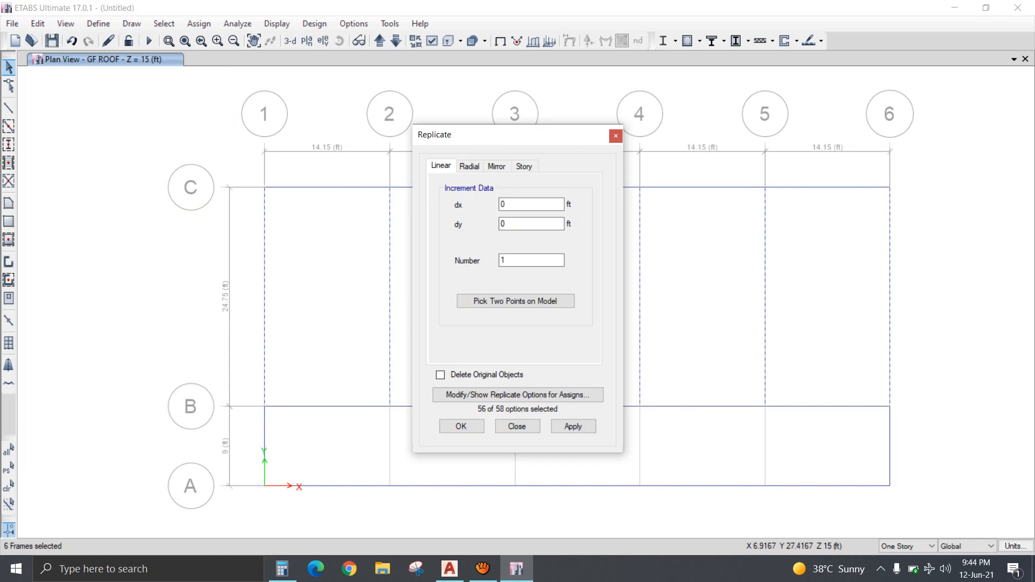
left_click(523, 166)
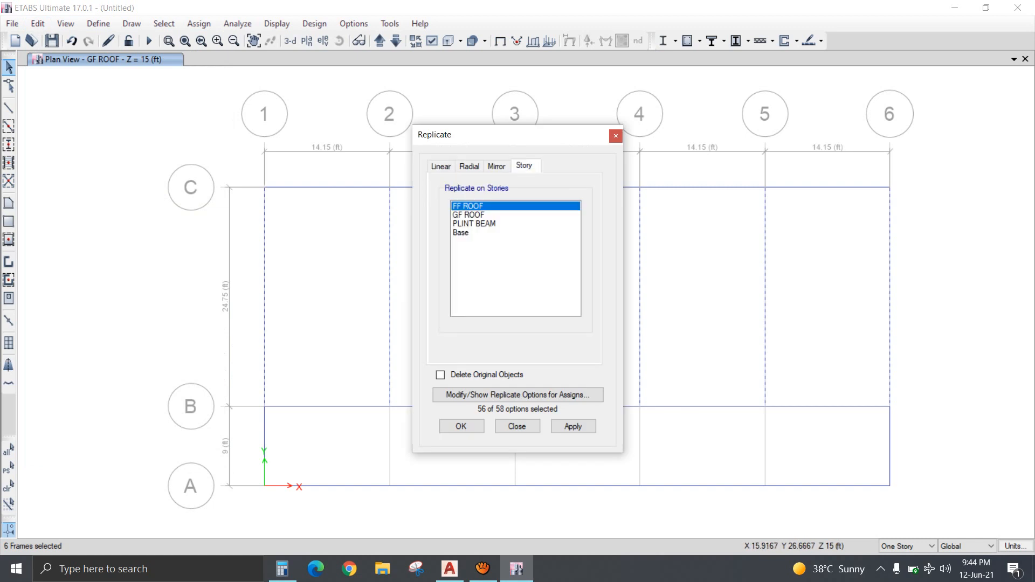
left_click(461, 425)
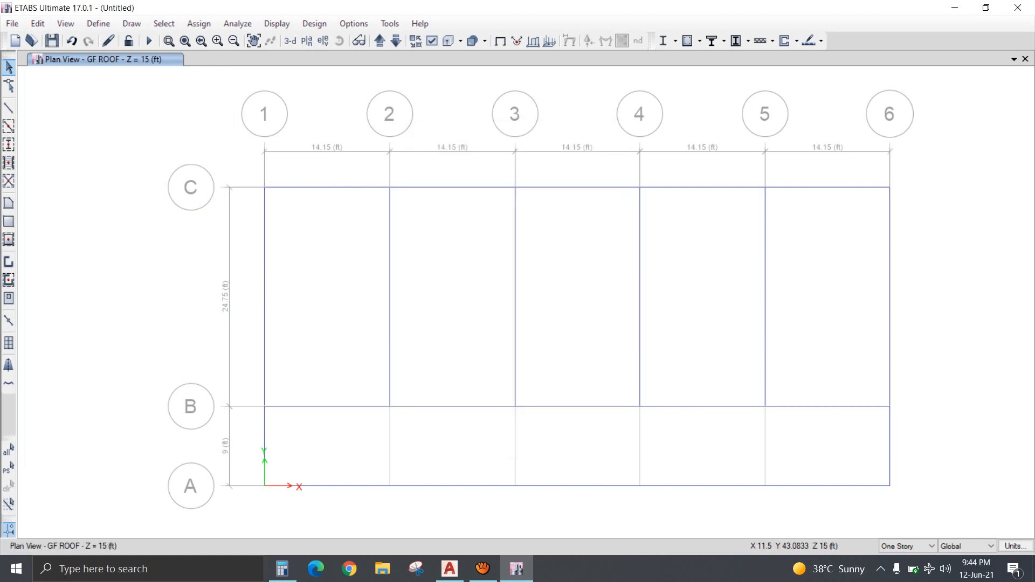
left_click(379, 40)
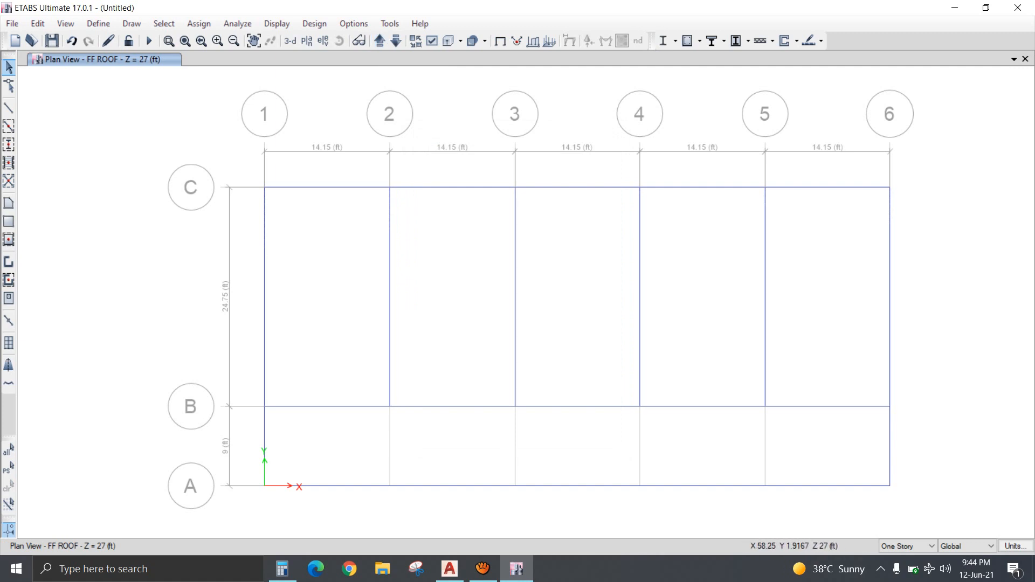
left_click(396, 41)
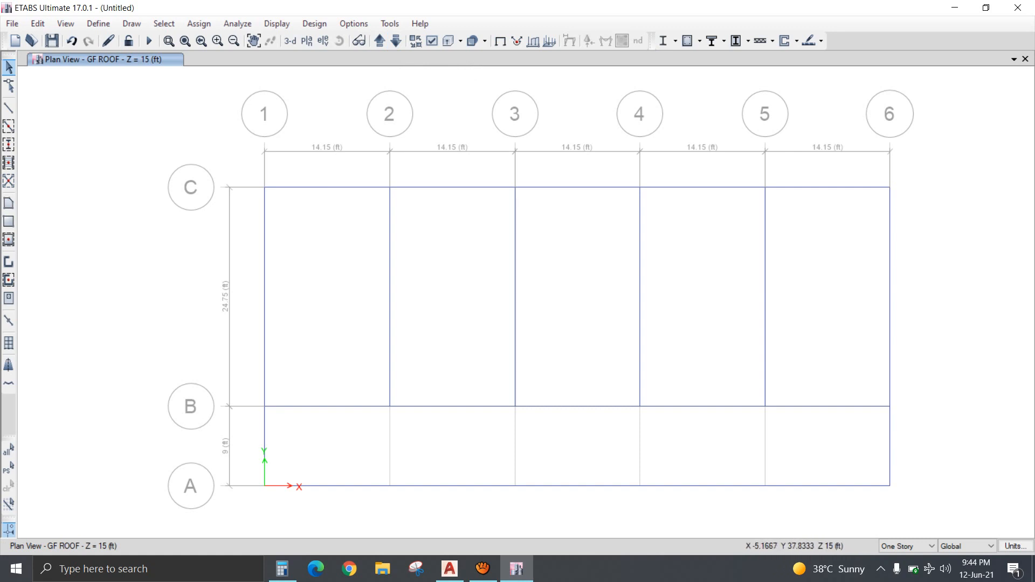
left_click_drag(218, 150, 926, 204)
left_click_drag(879, 163, 970, 507)
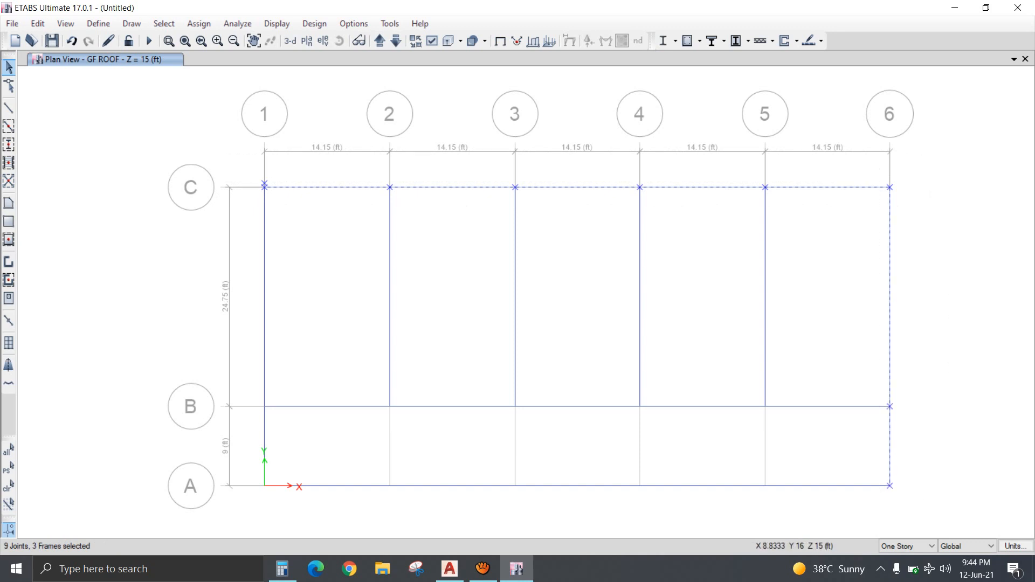
left_click_drag(247, 172, 280, 505)
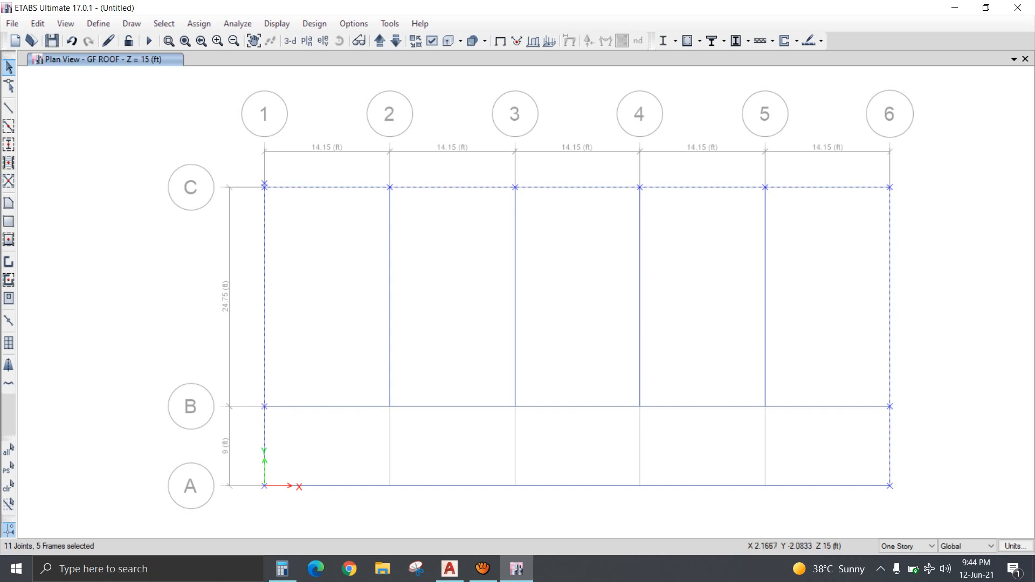
scroll(264, 186, "up", 5)
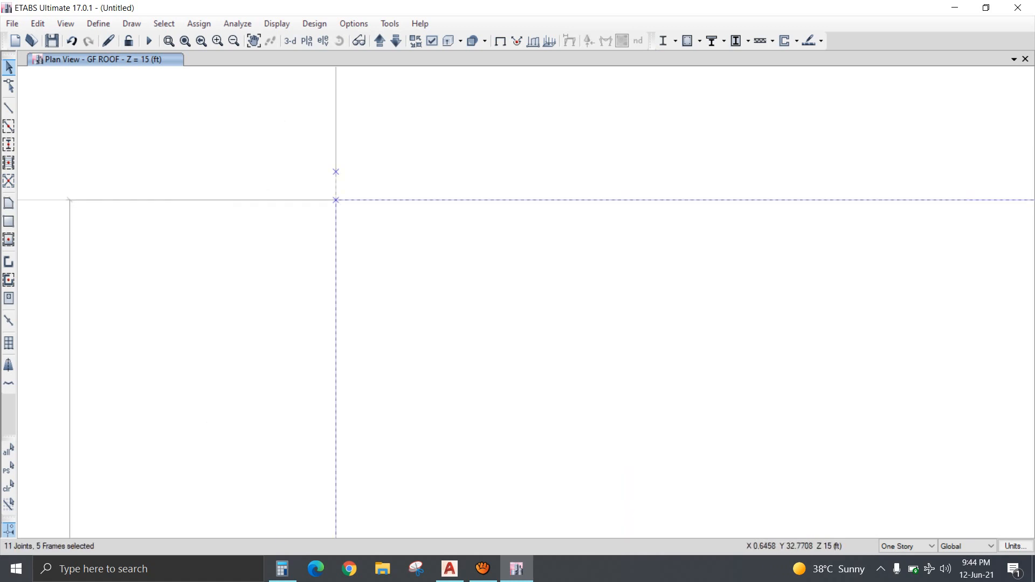
scroll(345, 194, "down", 3)
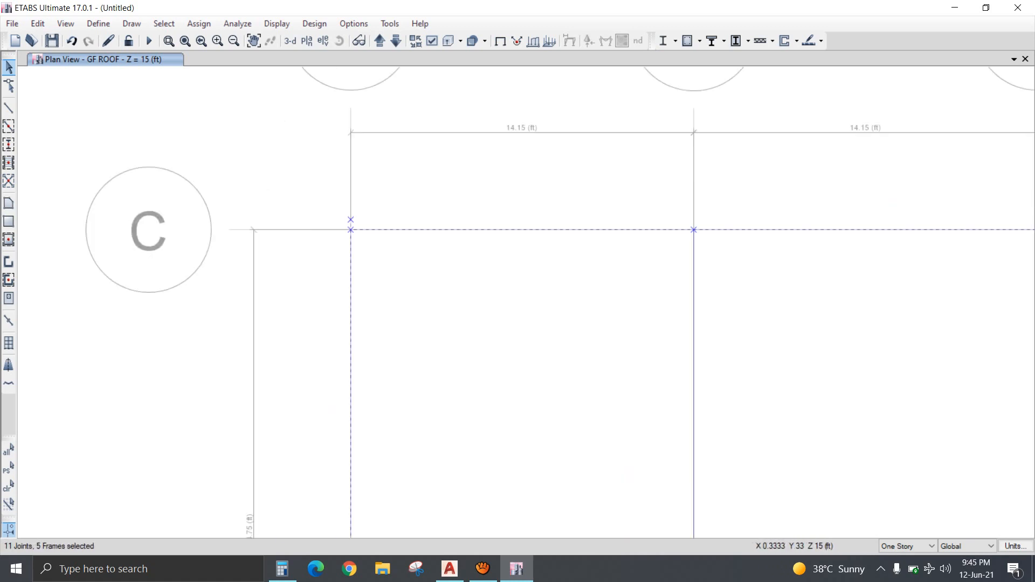
key("Escape")
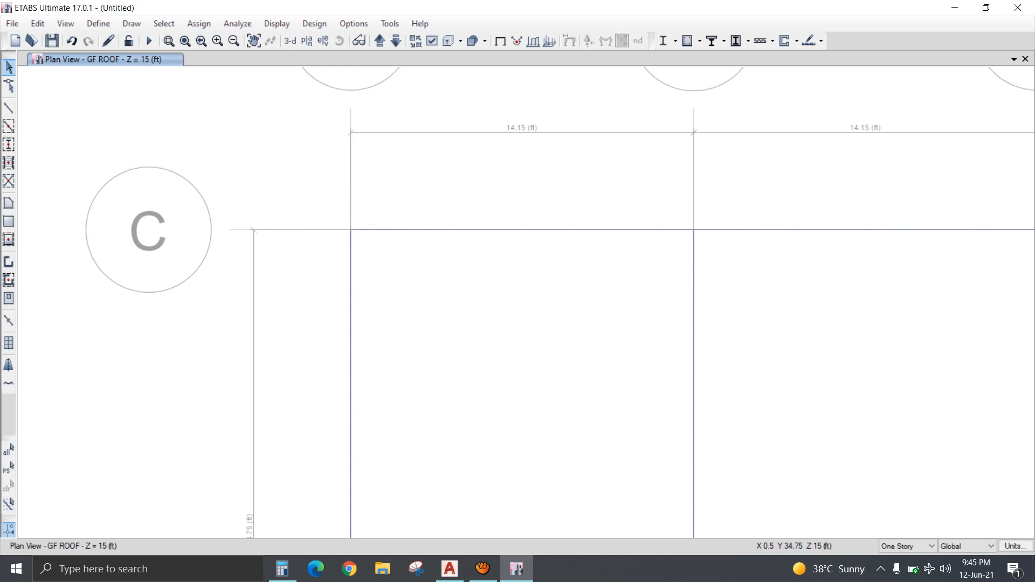
Delete the GF ROOF beam on grid 1 that extends beyond grid C.
left_click_drag(362, 204, 333, 225)
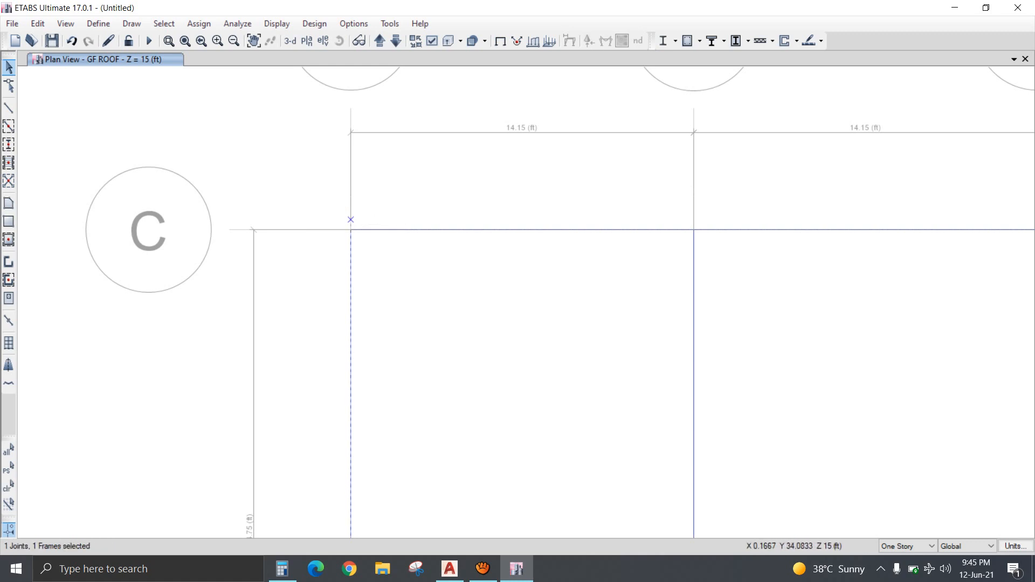
left_click(350, 220)
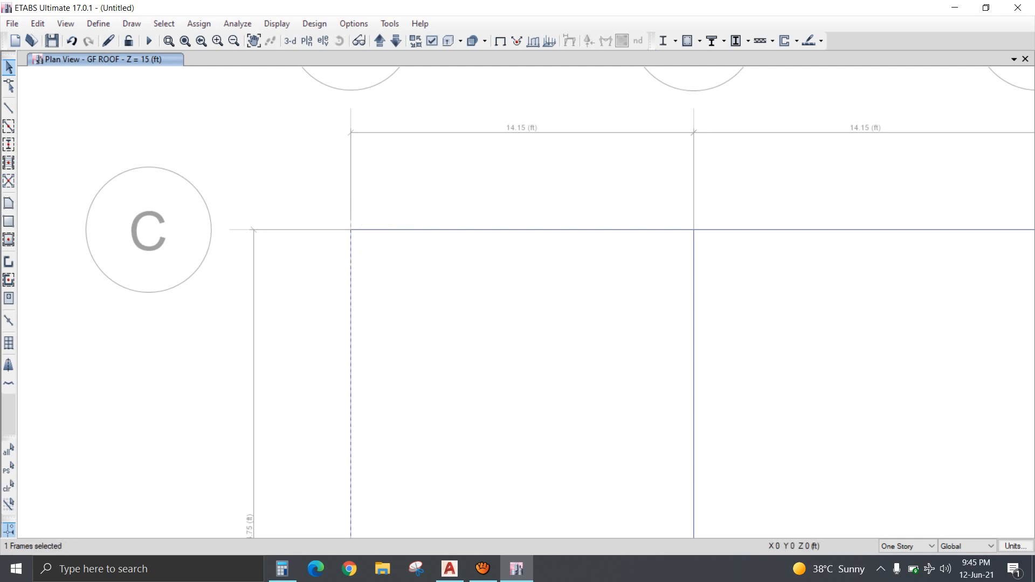
key("Delete")
left_click_drag(710, 202, 692, 219)
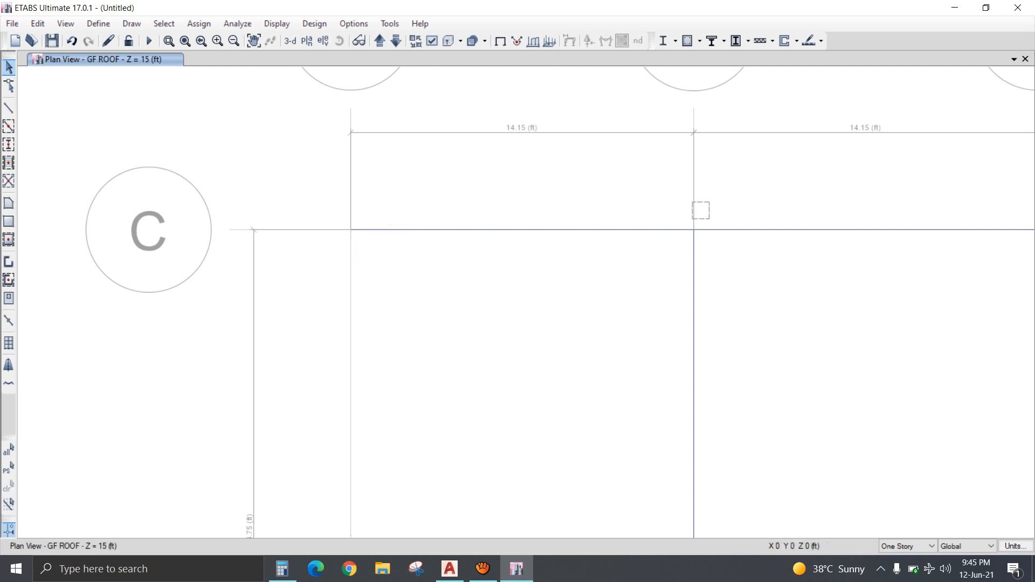
scroll(500, 345, "down", 3)
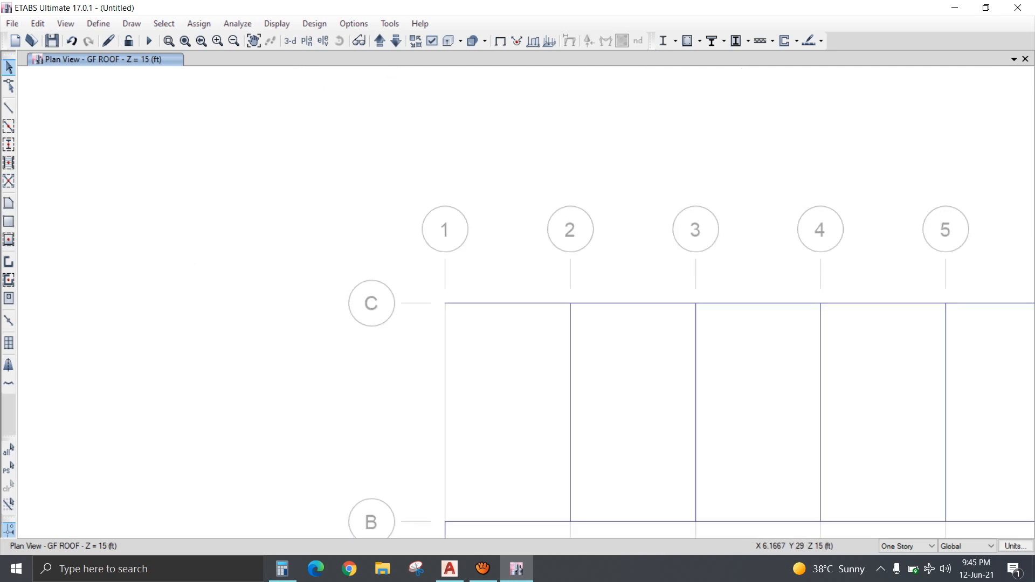
Draw a beam on the GF ROOF plan along grid 1 from grid B to grid C.
middle_click_drag(499, 345, 468, 284)
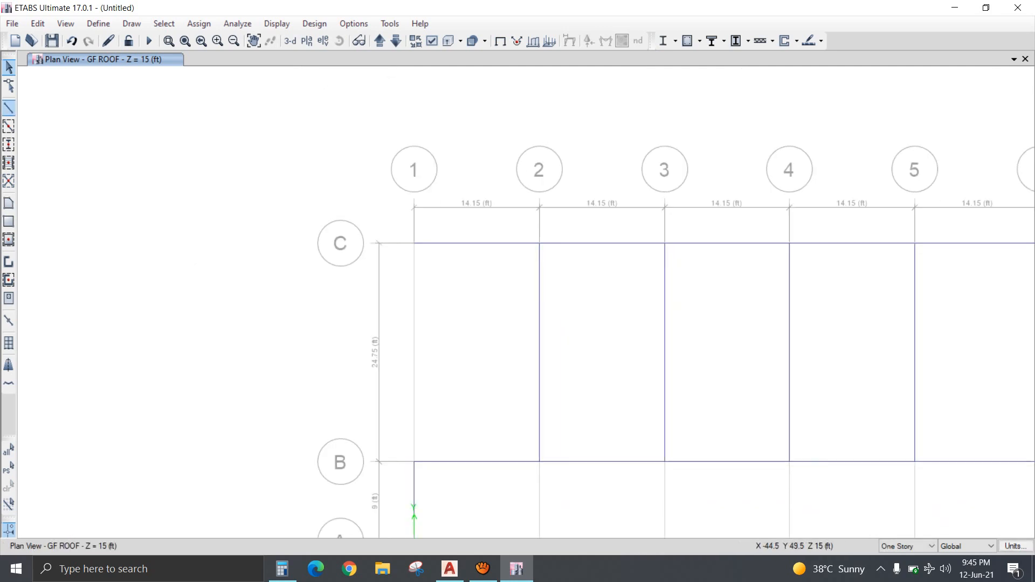
left_click(8, 108)
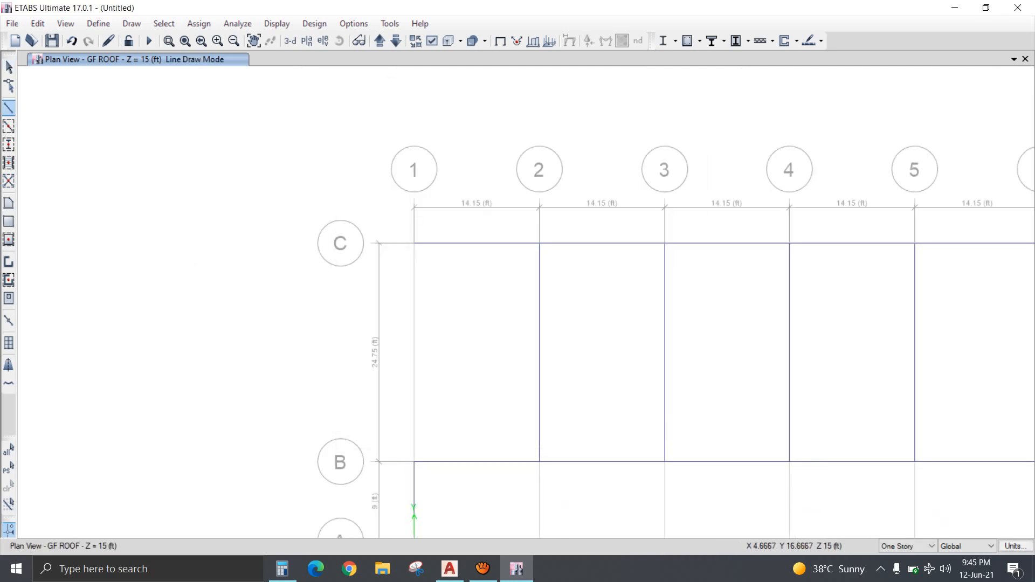
left_click(414, 461)
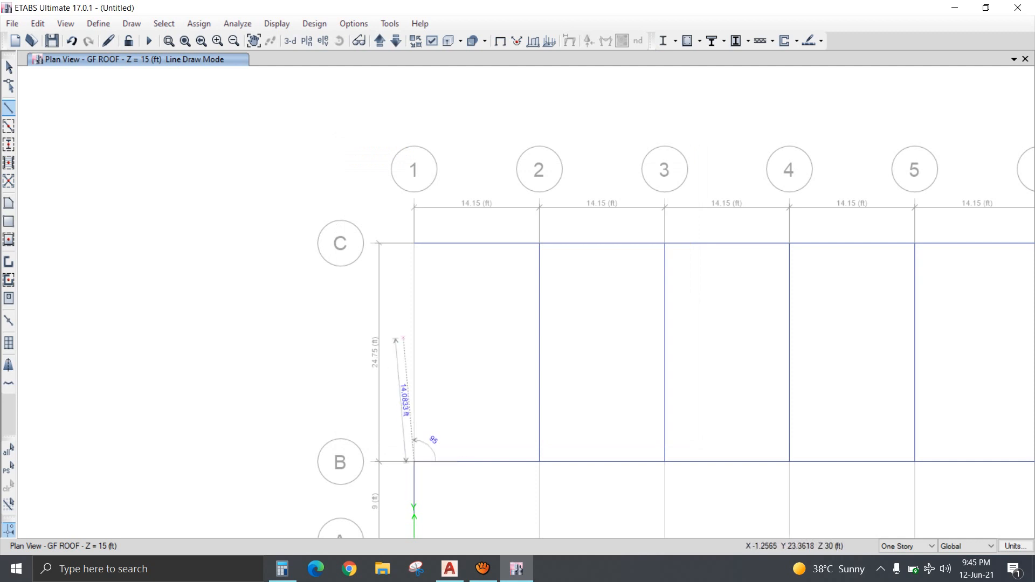
left_click(414, 243)
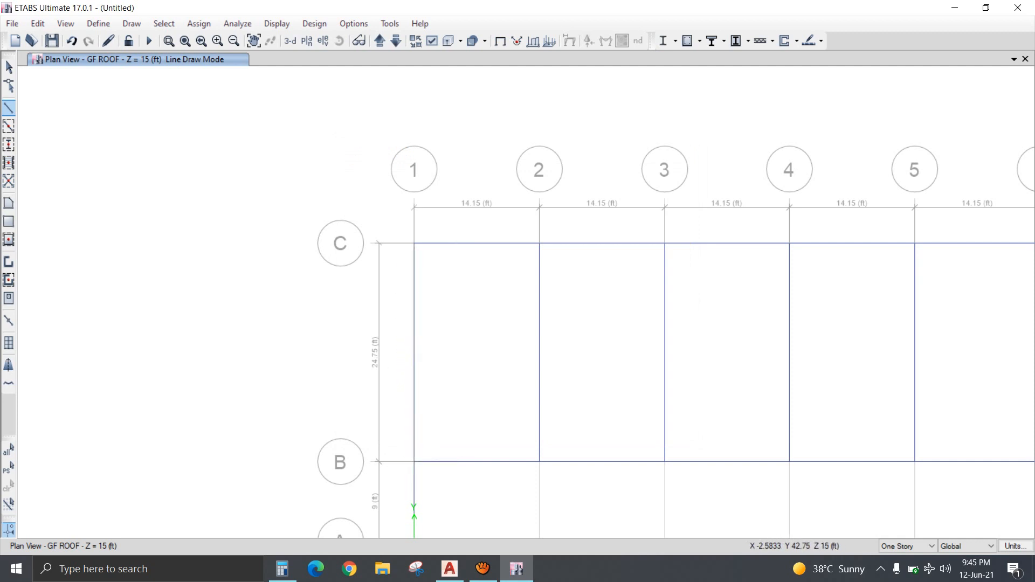
Open the FF ROOF plan and delete the beam on grid 1 between grids B and C.
left_click(380, 41)
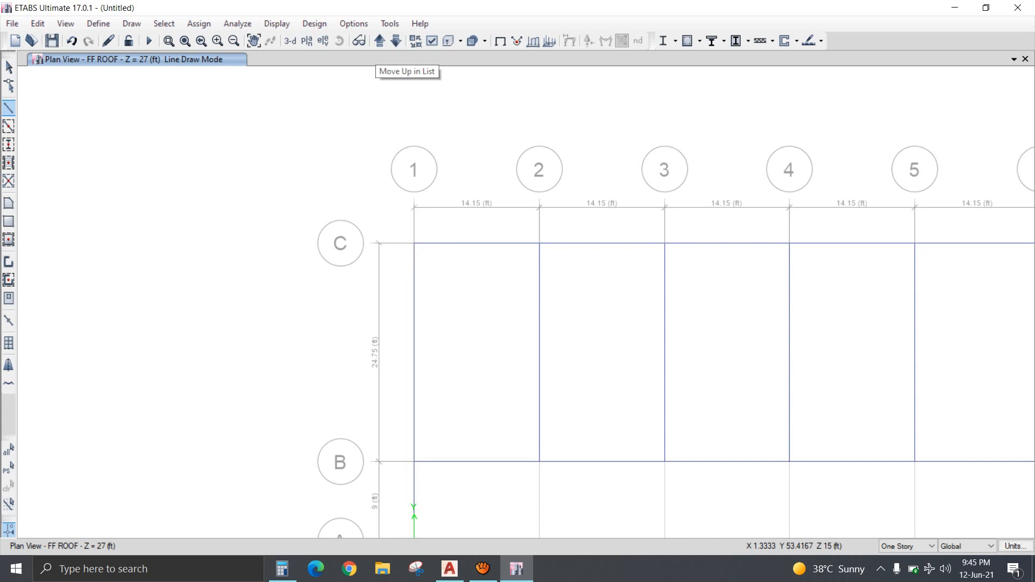
key("Escape")
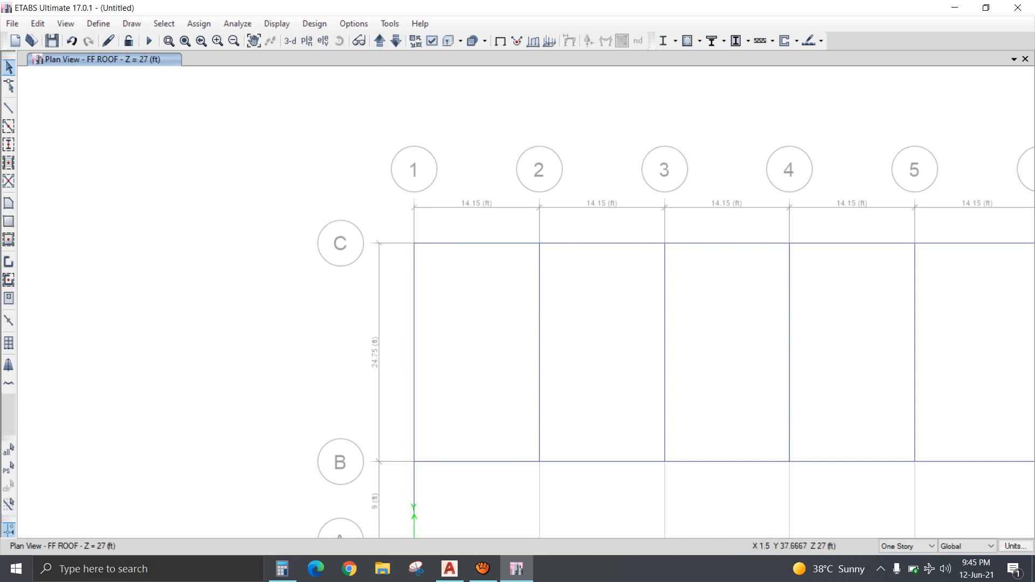
left_click_drag(426, 240, 426, 257)
key("Delete")
left_click(415, 282)
key("Delete")
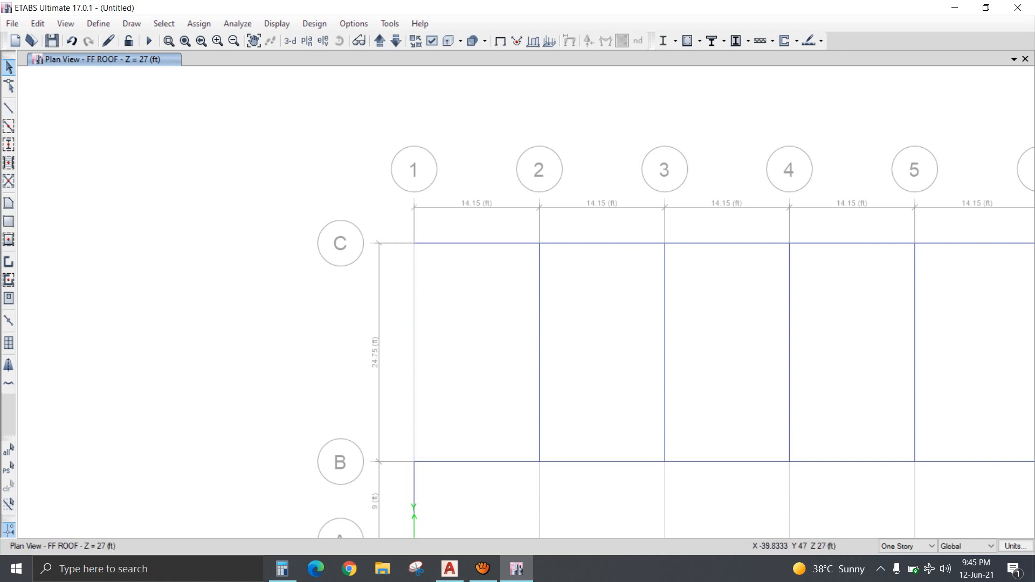
Redraw the FF ROOF beam along grid 1 from grid B to grid C and end the line drawing.
left_click(9, 108)
left_click(690, 149)
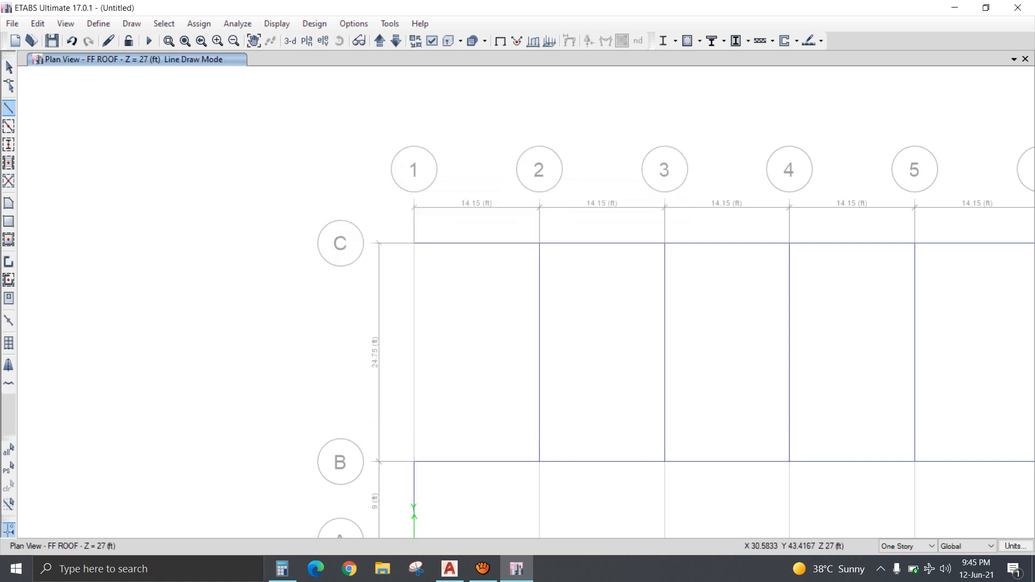
left_click(414, 461)
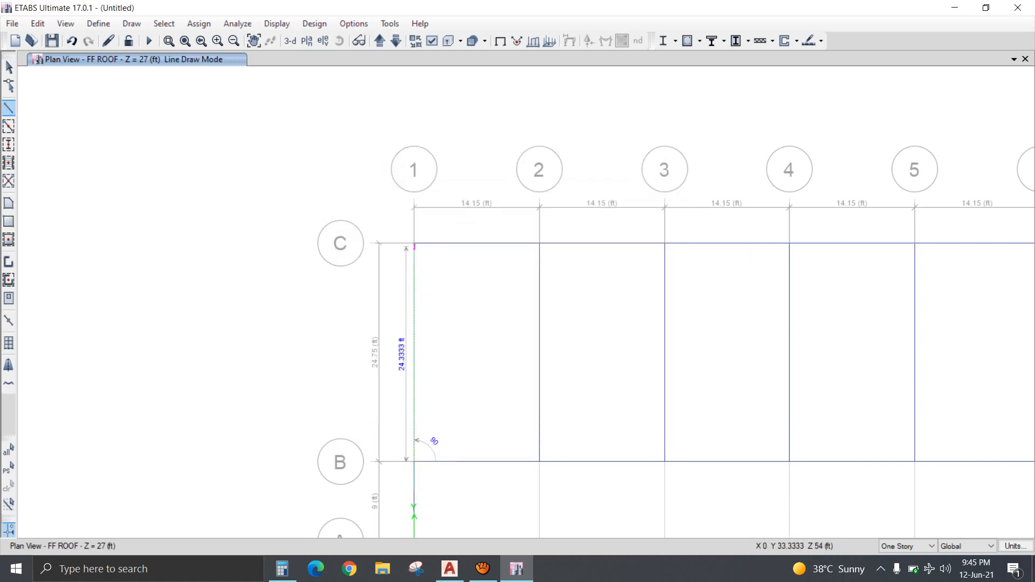
left_click(414, 244)
right_click(390, 275)
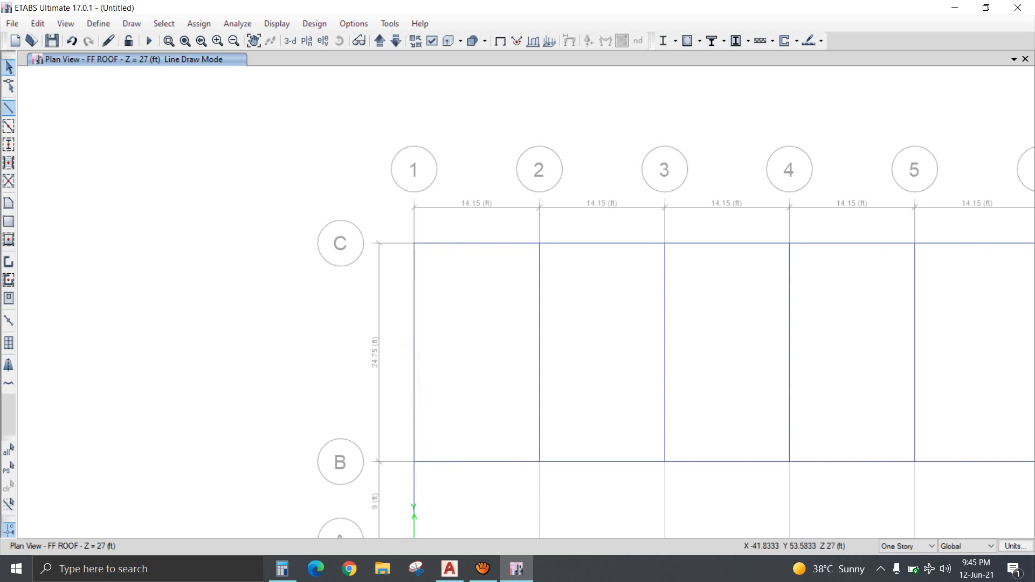
left_click(8, 67)
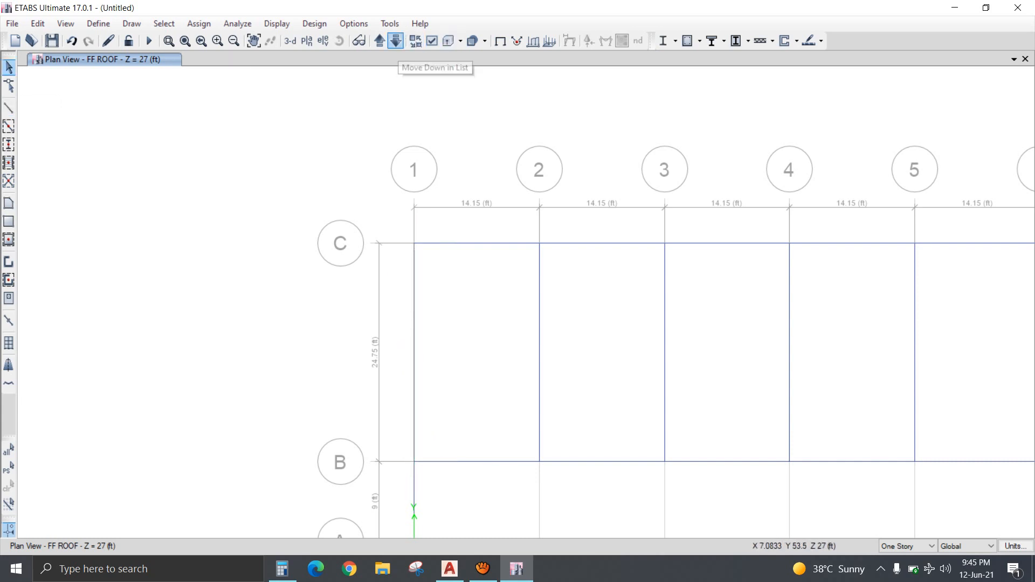
Return to the GF ROOF plan and select the beams along grids B, C, 1 and 6.
left_click(396, 41)
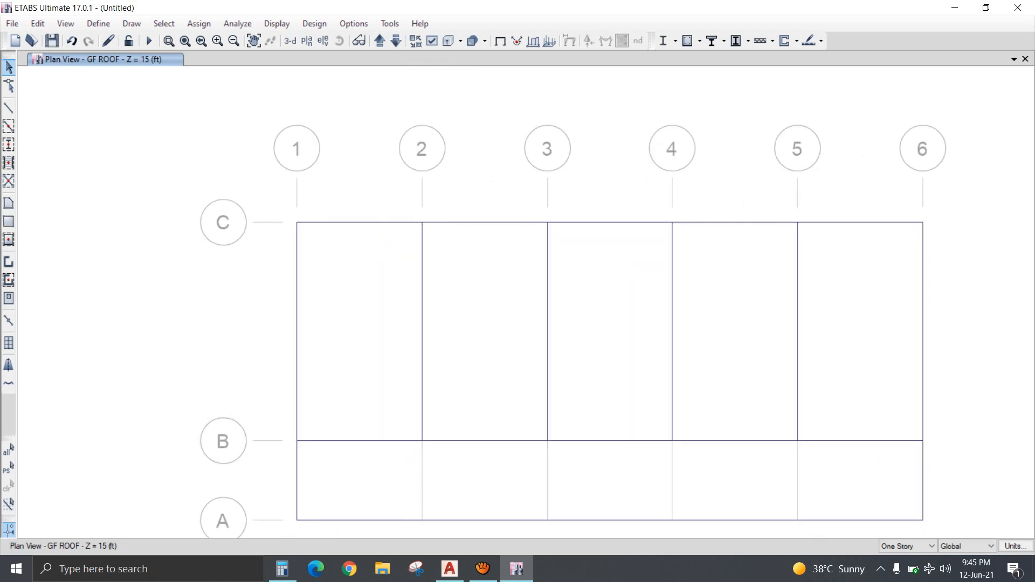
middle_click_drag(476, 277, 399, 248)
left_click_drag(184, 154, 888, 206)
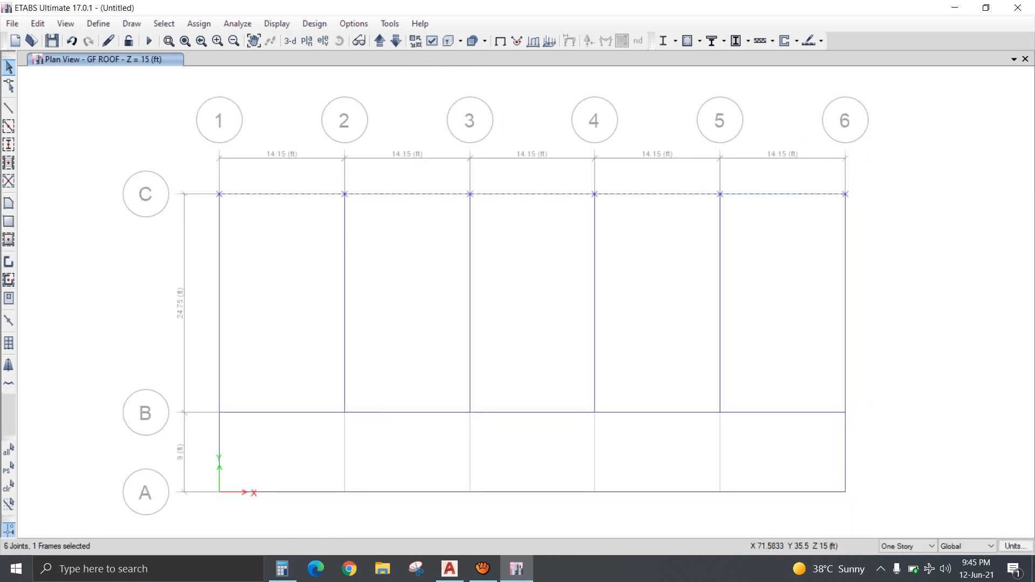
left_click_drag(835, 143, 919, 434)
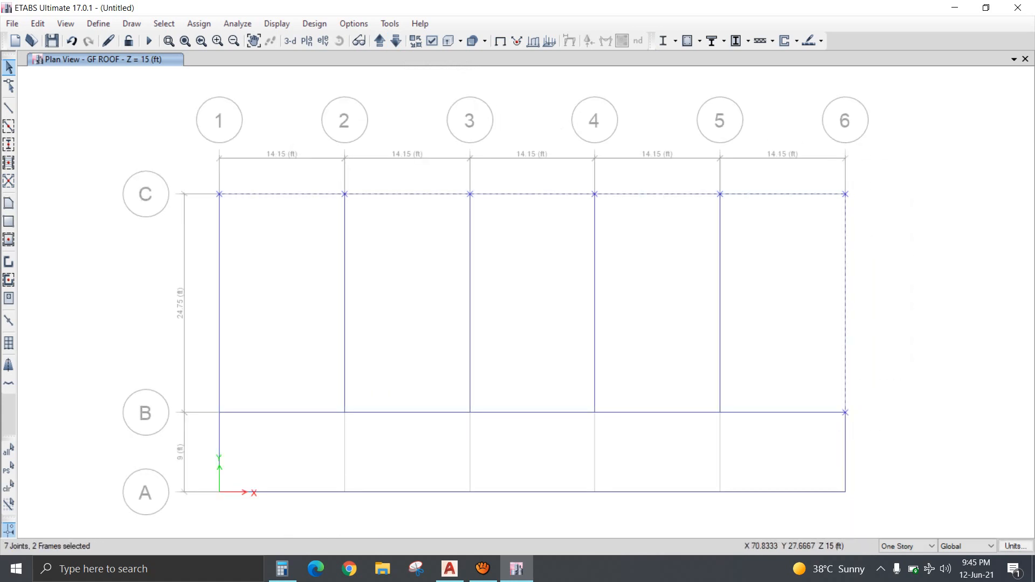
left_click_drag(839, 173, 918, 513)
left_click_drag(203, 178, 257, 508)
left_click_drag(205, 403, 896, 419)
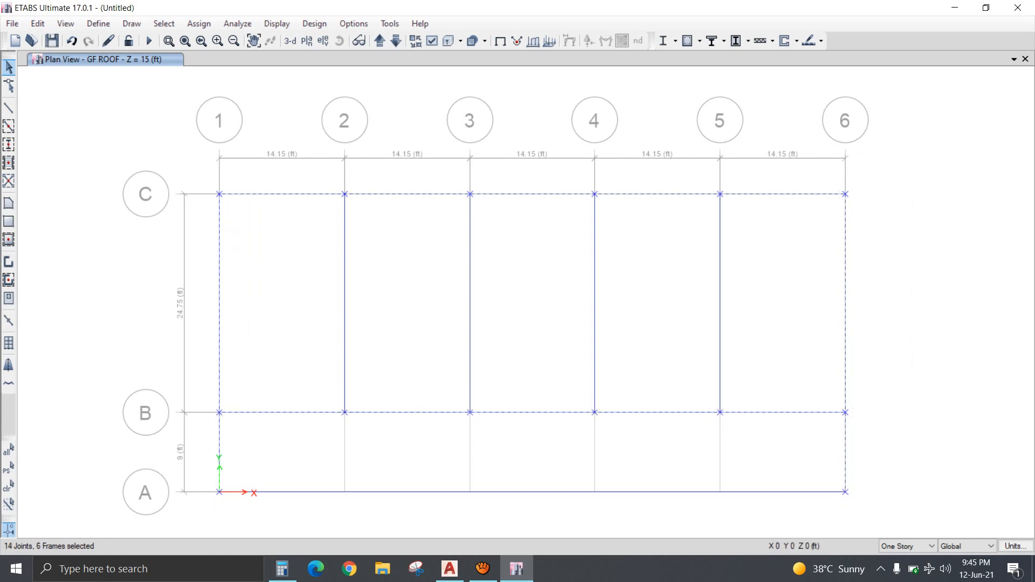
Switch to Calculator, compute 12 × 0.75 × 125 / 1000 for the uniform load, and return to ETABS.
left_click(282, 568)
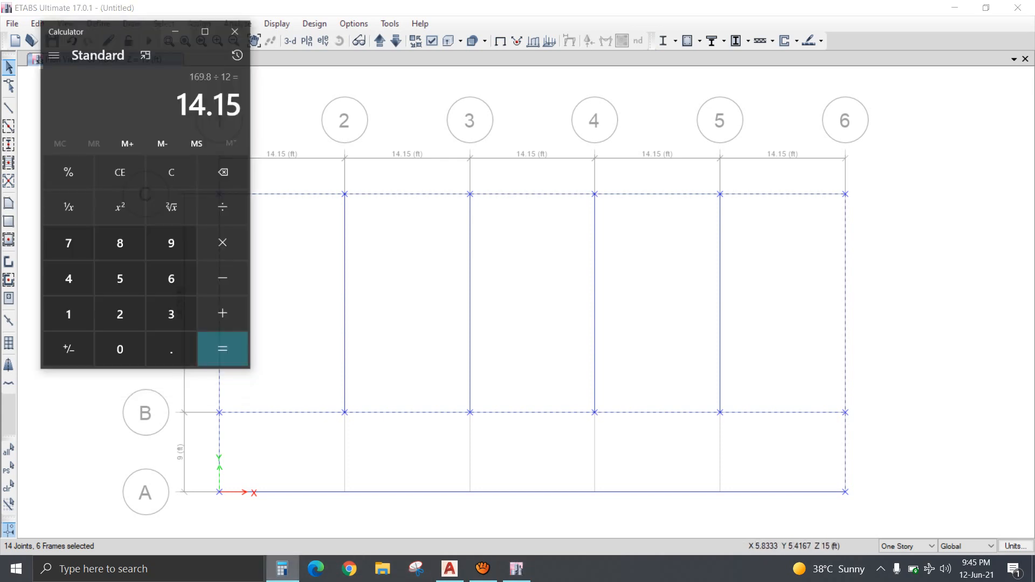
left_click(114, 157)
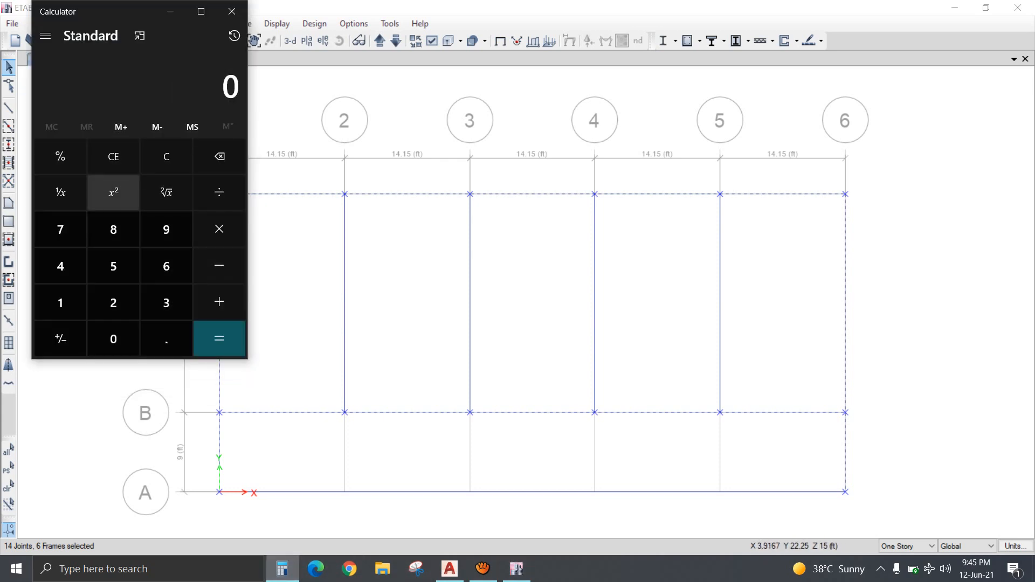
type("12")
type(".75")
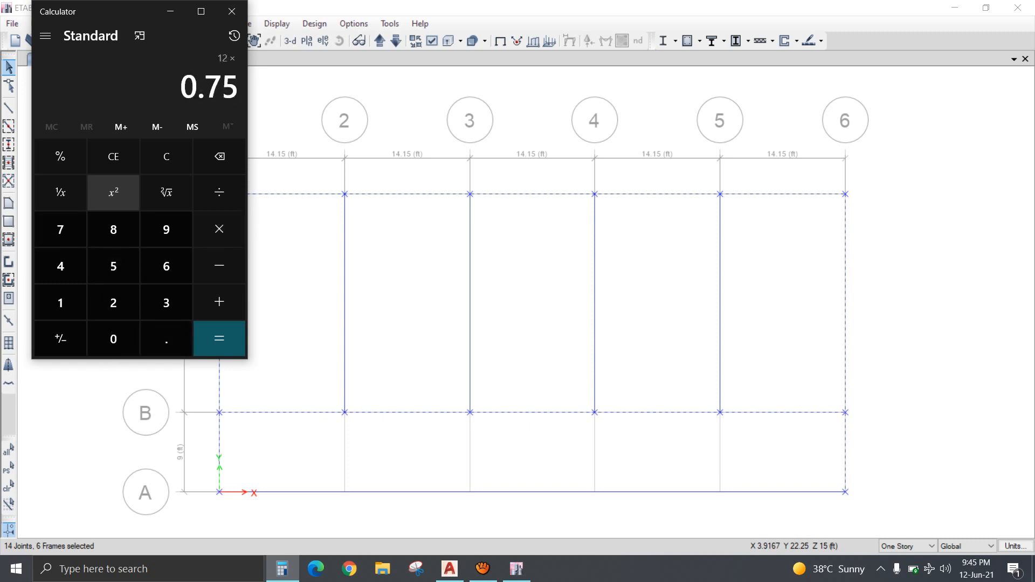
type("*125")
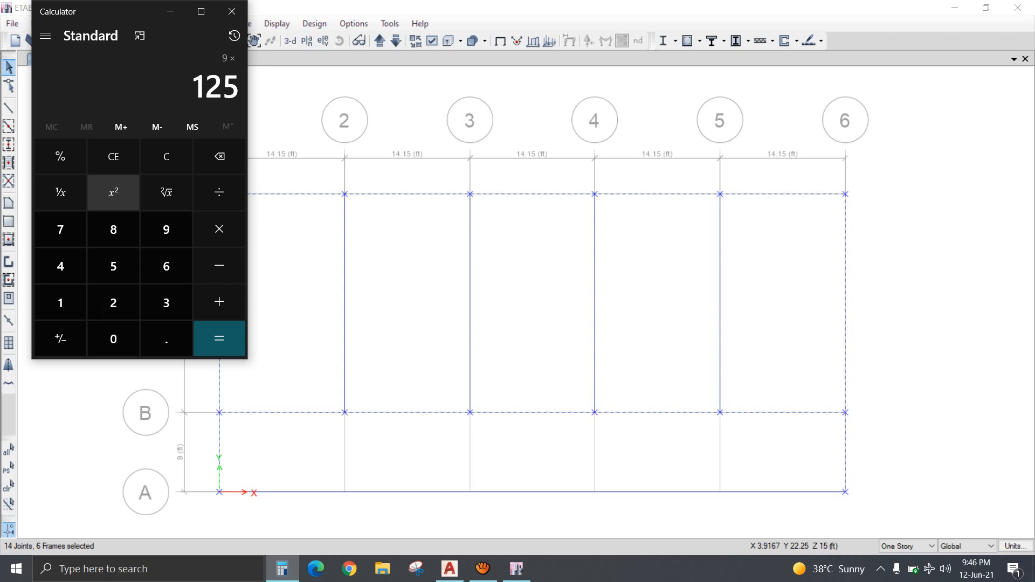
key("Return")
type("/1000")
key("Return")
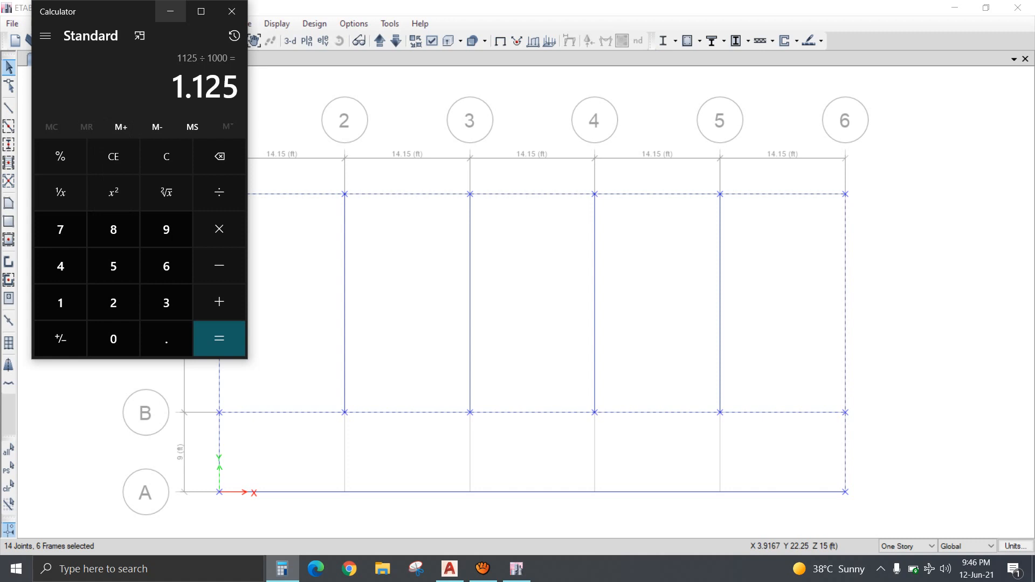
left_click(171, 11)
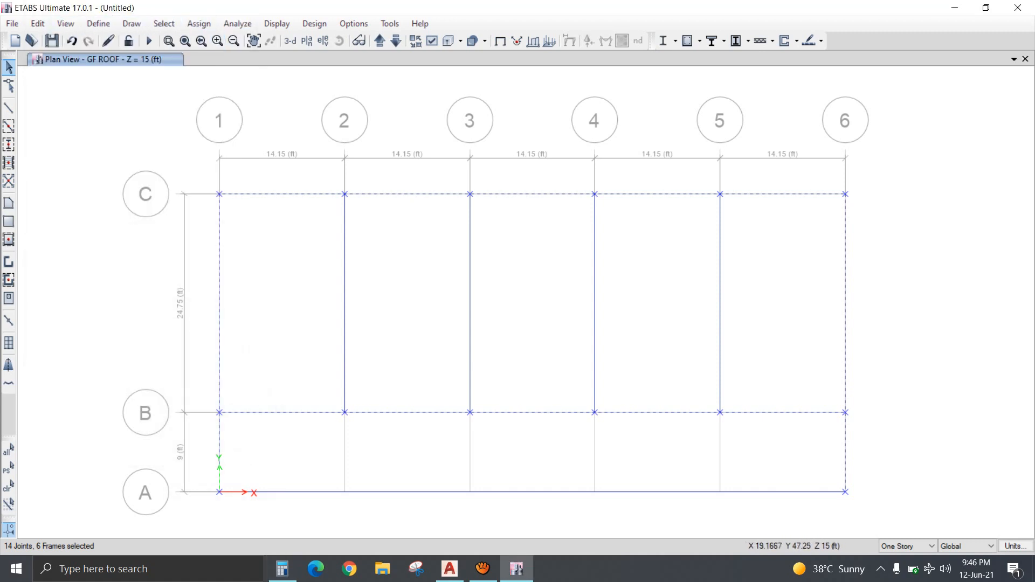
Open the PLINT BEAM plan and add its beams along grids B, C, 1 and 6 to the selection.
left_click(395, 40)
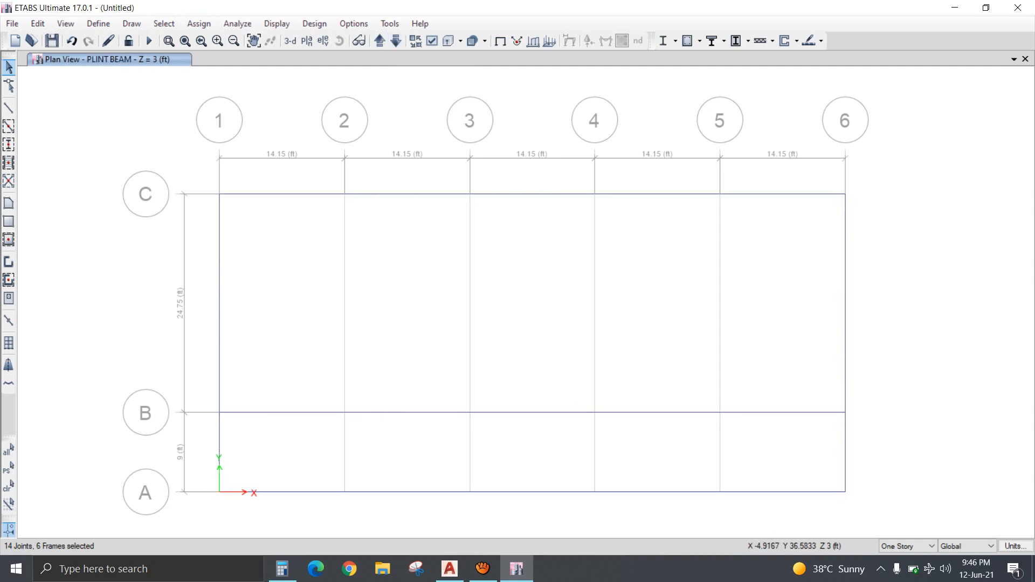
left_click_drag(177, 169, 933, 521)
left_click_drag(200, 170, 238, 516)
left_click_drag(194, 396, 851, 440)
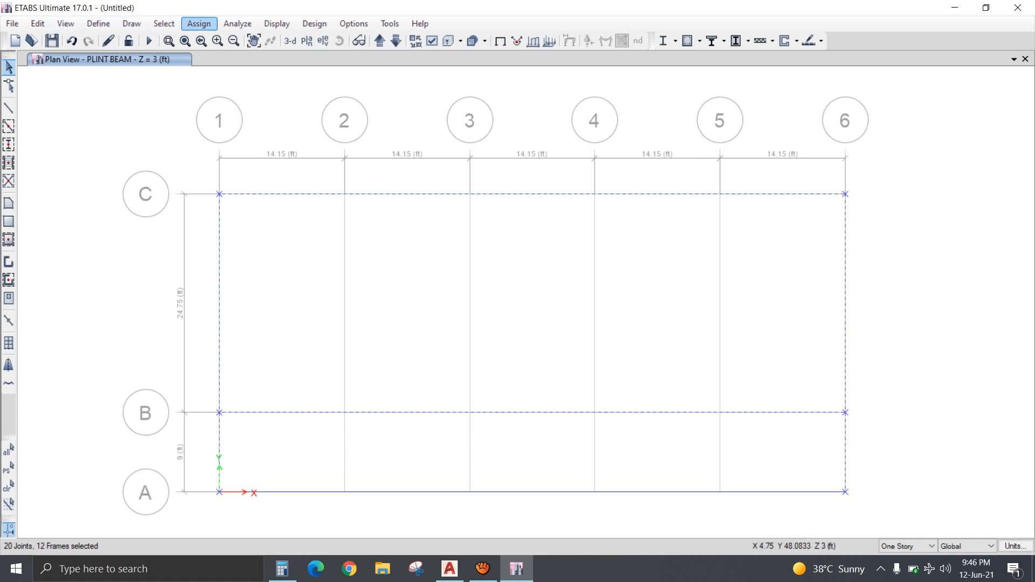
Assign a uniform distributed Dead load of 1.125 kip/ft in the Gravity direction to the selected beams, replacing existing loads.
left_click(199, 23)
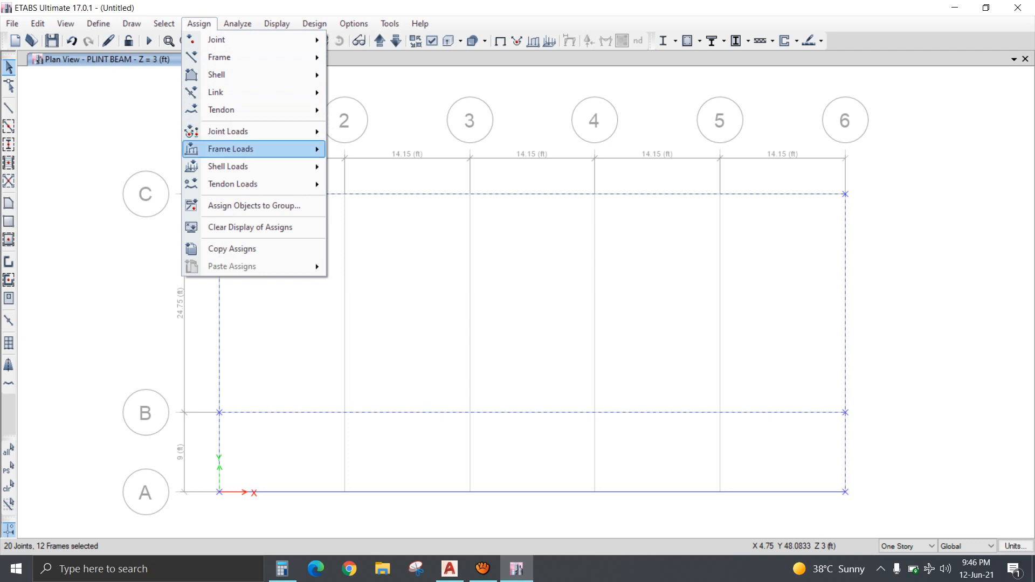
mouse_move(231, 148)
left_click(376, 168)
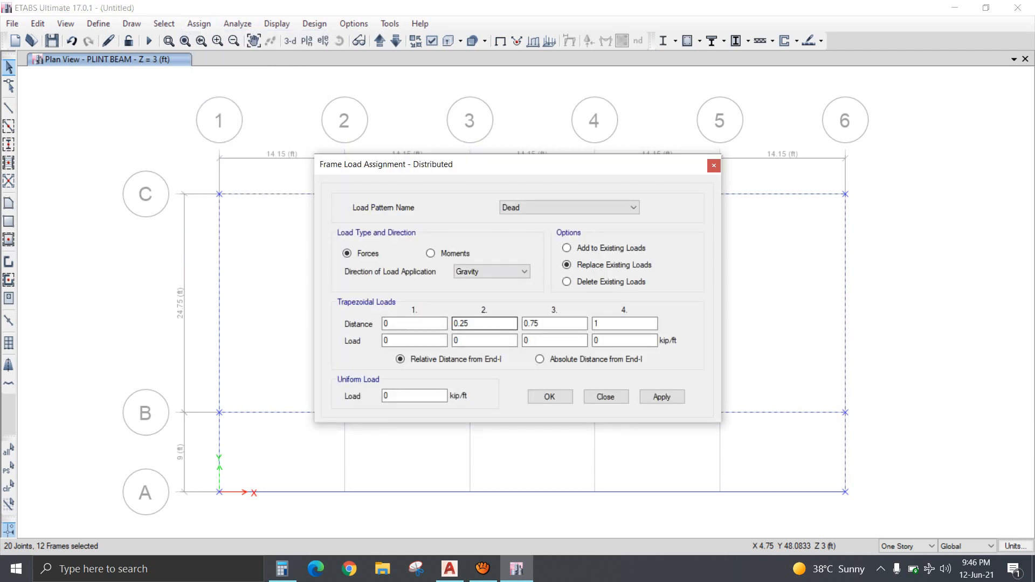
left_click(401, 396)
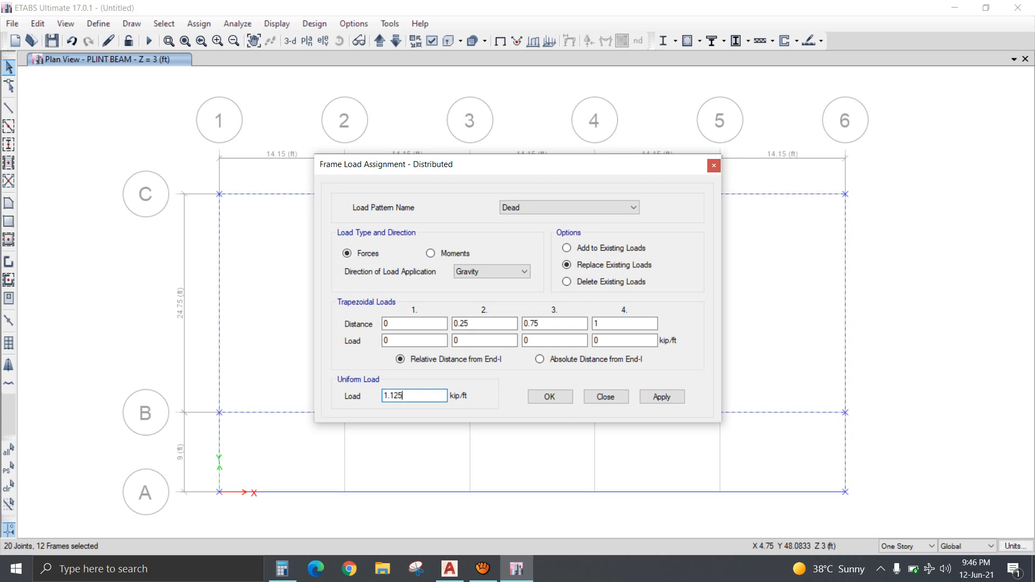
left_click(549, 396)
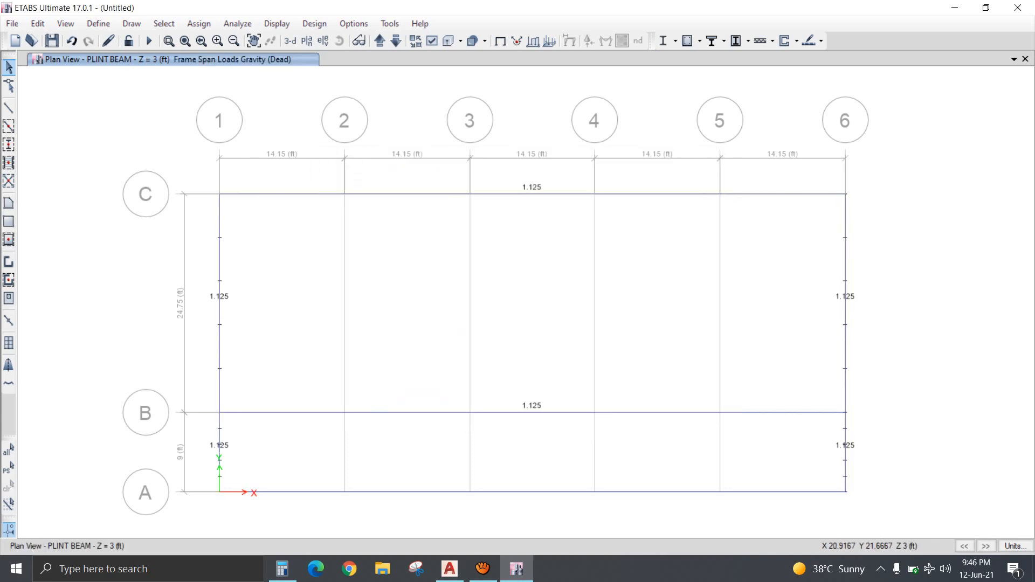
Check the dead loads on the GF ROOF and FF ROOF plans, then clear the load display on GF ROOF.
left_click(379, 40)
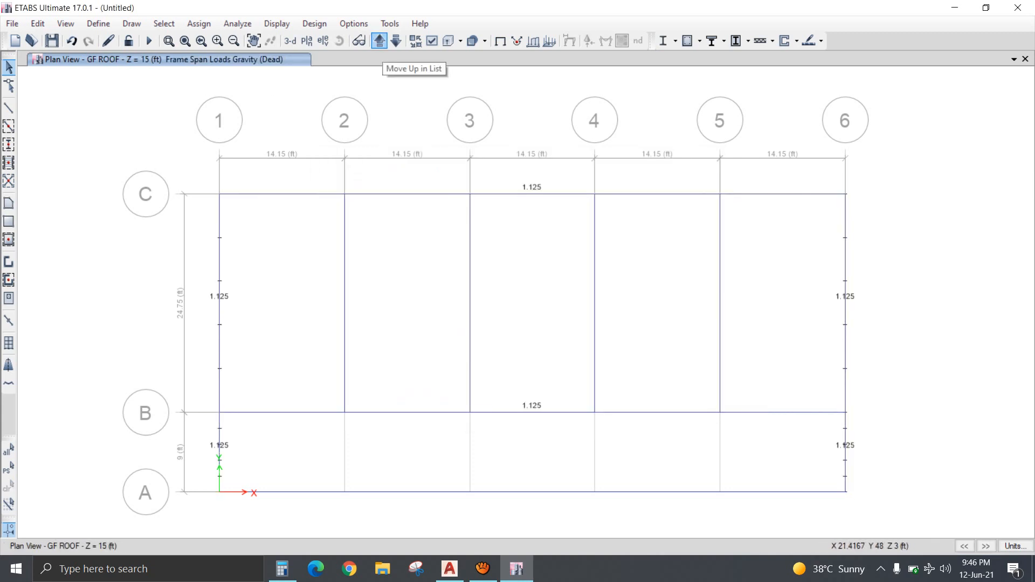
left_click(379, 41)
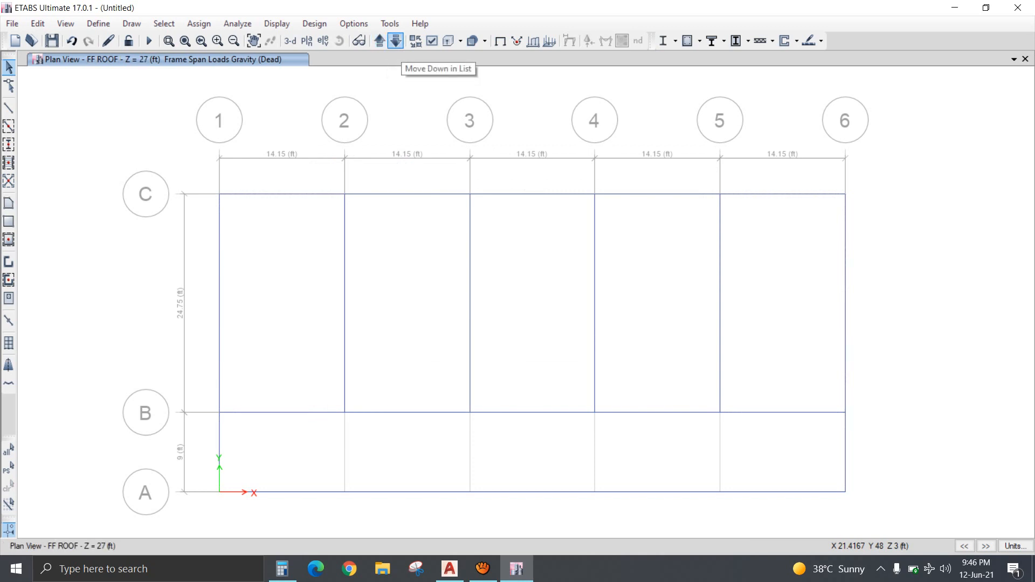
left_click(396, 40)
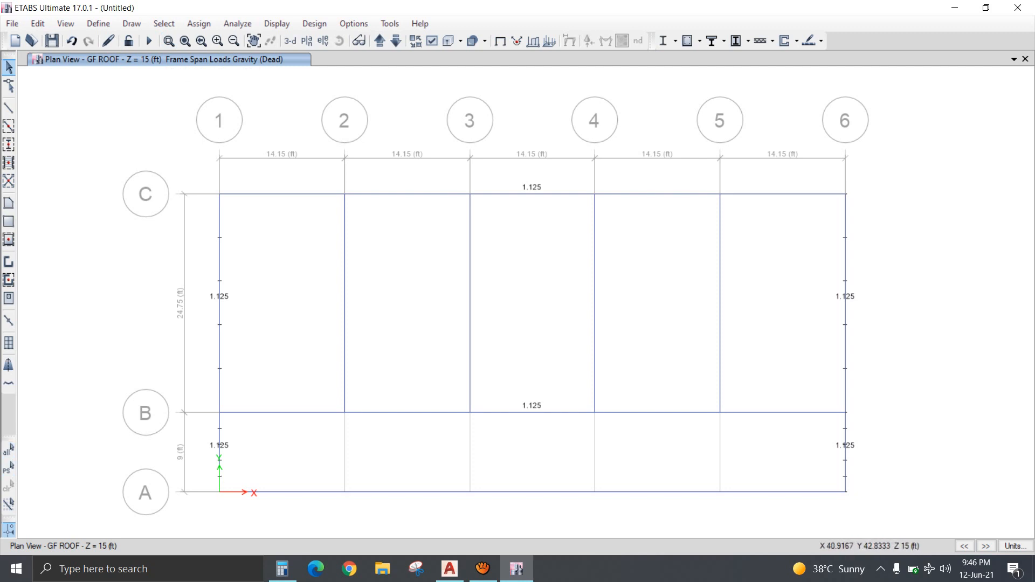
left_click(501, 40)
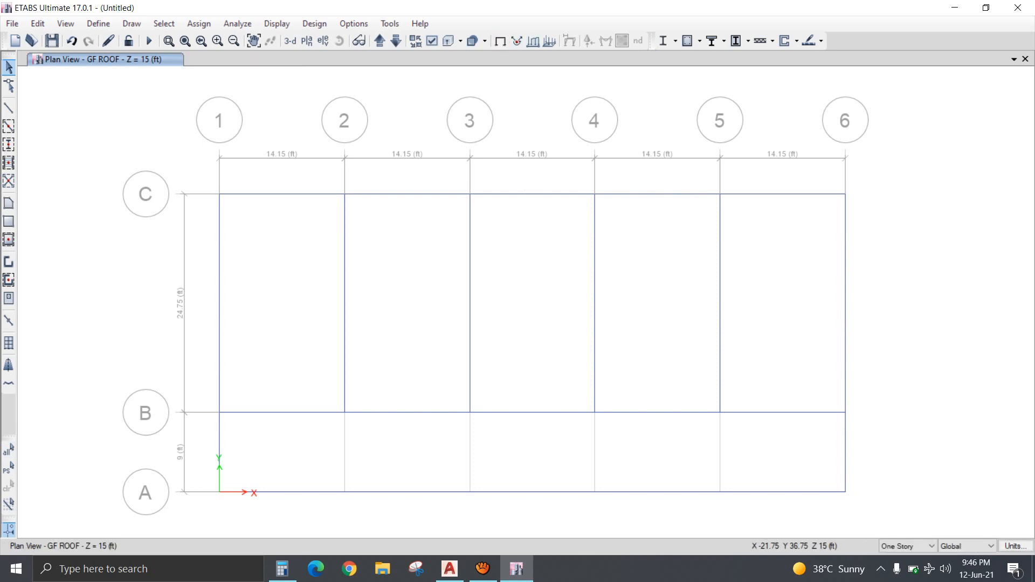
Open the slab section properties and delete the Plank1 property.
left_click(98, 23)
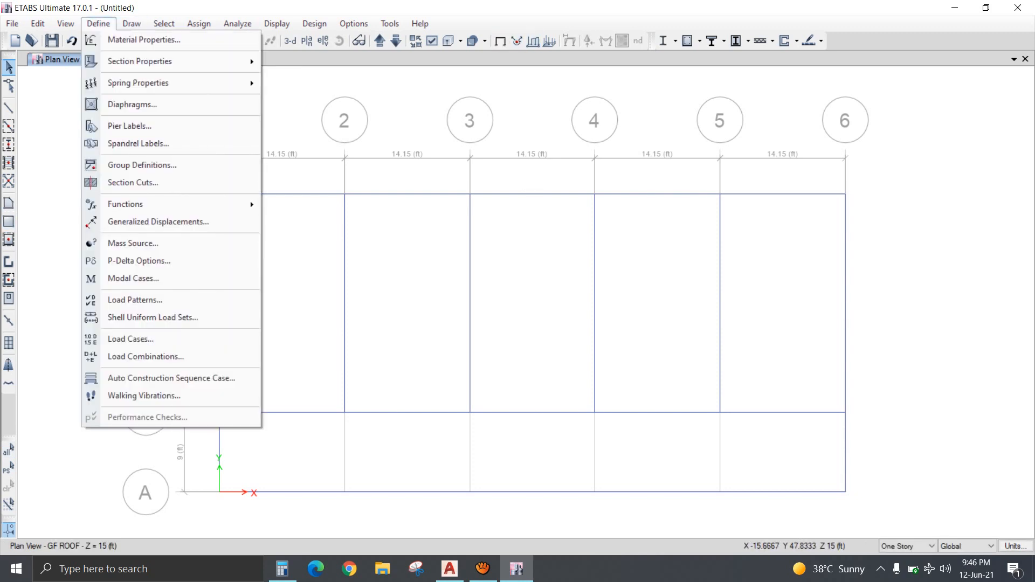
mouse_move(178, 61)
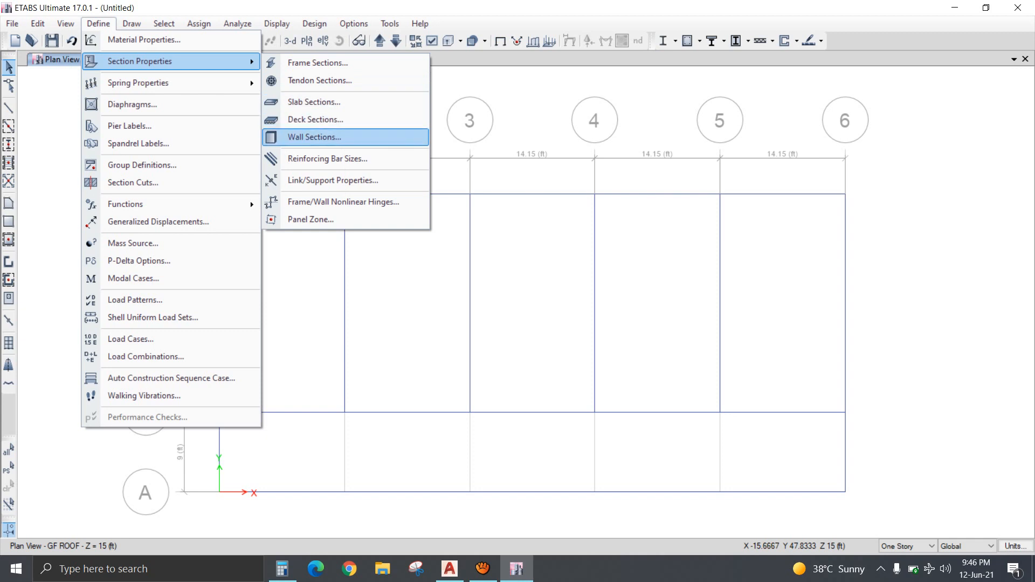
left_click(314, 102)
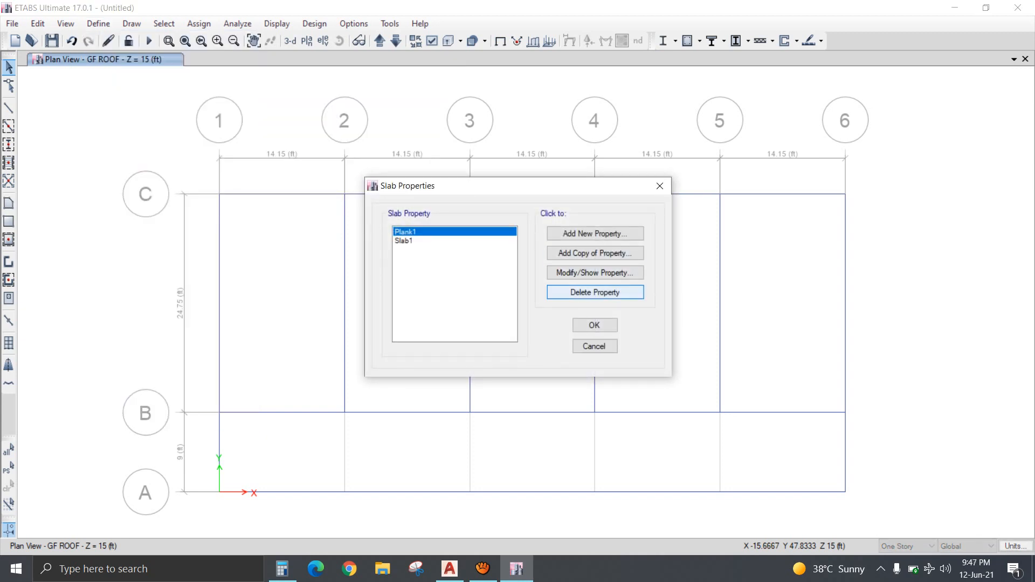
left_click(595, 292)
key("Return")
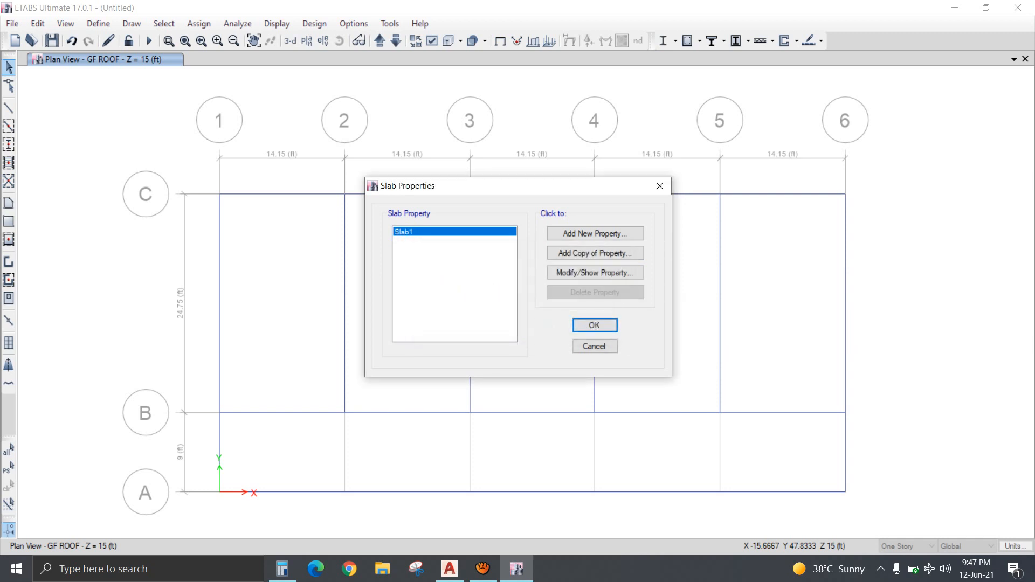
Rename the Slab1 property as 5 INCH SLAB, set its material to 3000Psi and update its thickness.
left_click(595, 273)
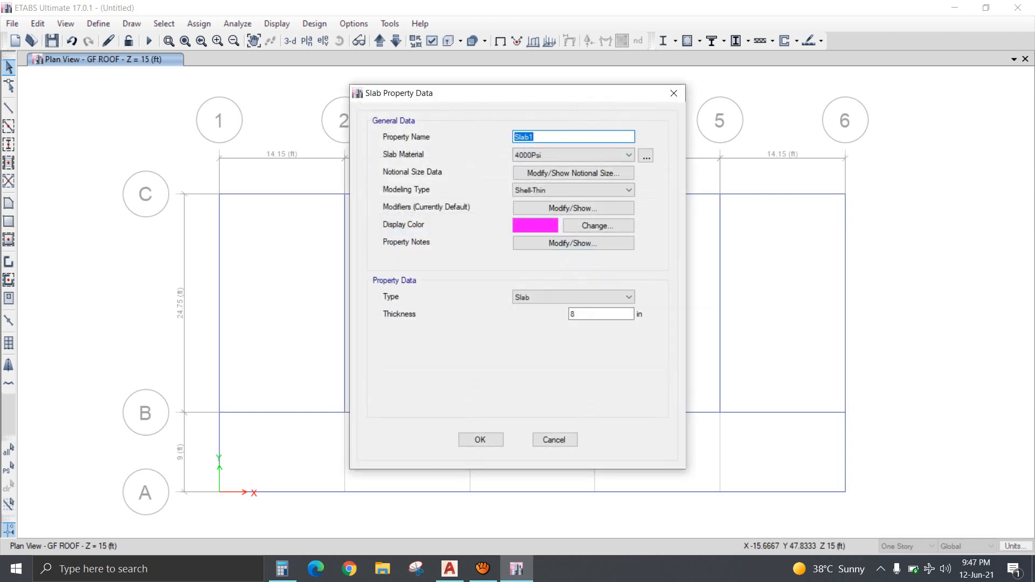
type("5 INCH SLAB")
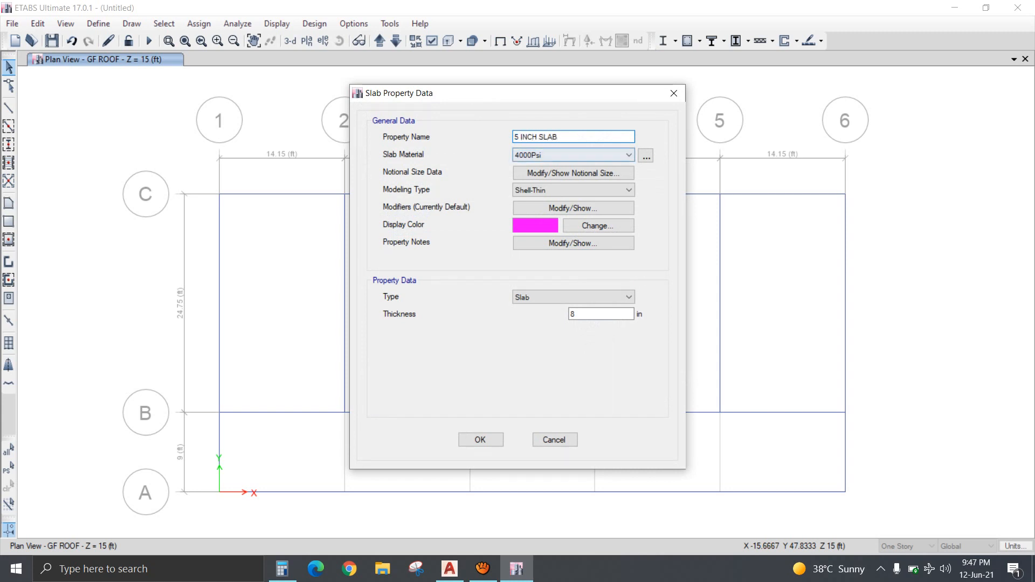
left_click(628, 155)
left_click(572, 210)
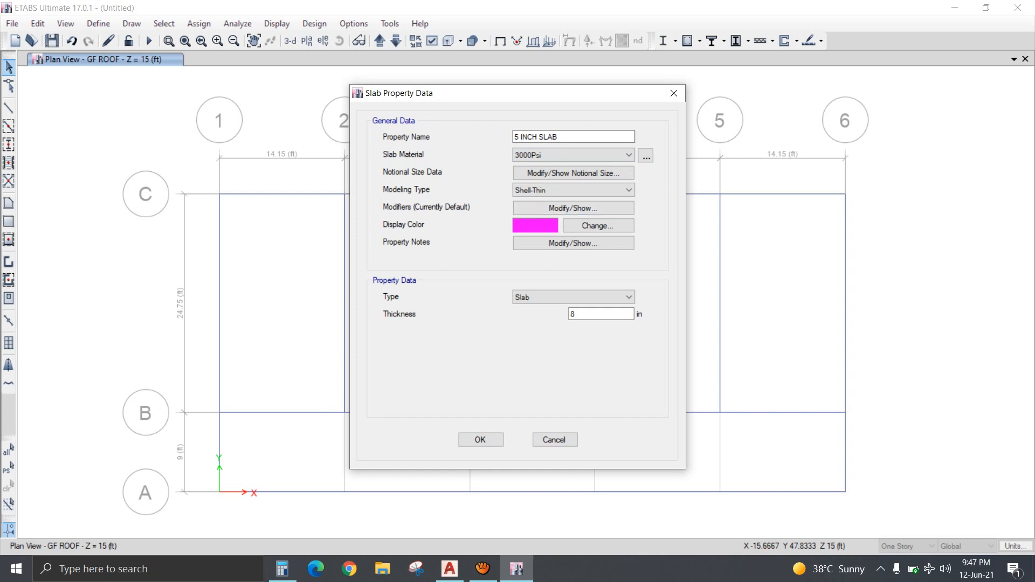
double_click(574, 314)
left_click(481, 439)
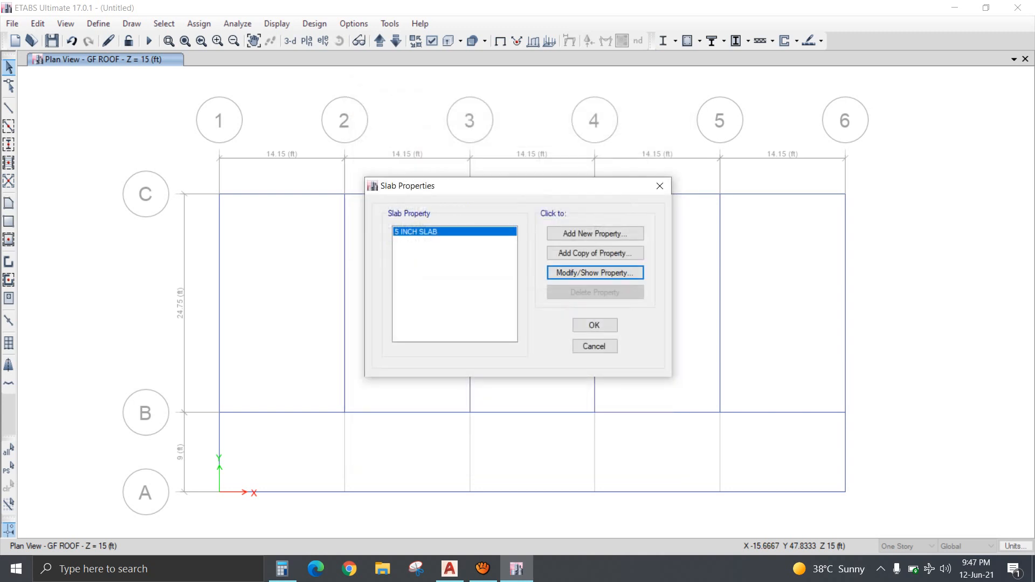
left_click(594, 325)
Draw a rectangular floor with the 5 INCH SLAB property on the GF ROOF plan, from grid point 1-C to 6-A.
left_click(9, 221)
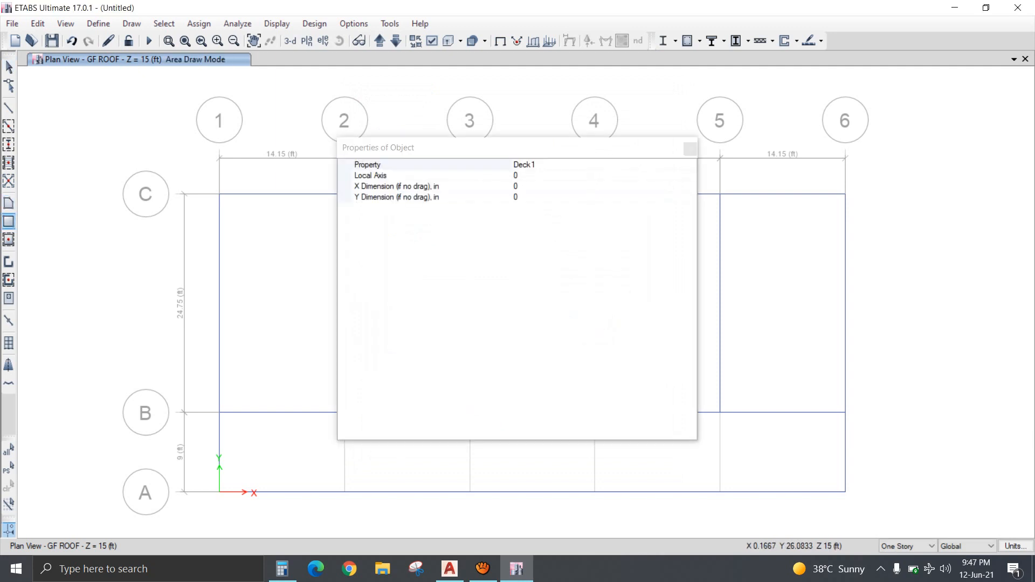
left_click(545, 165)
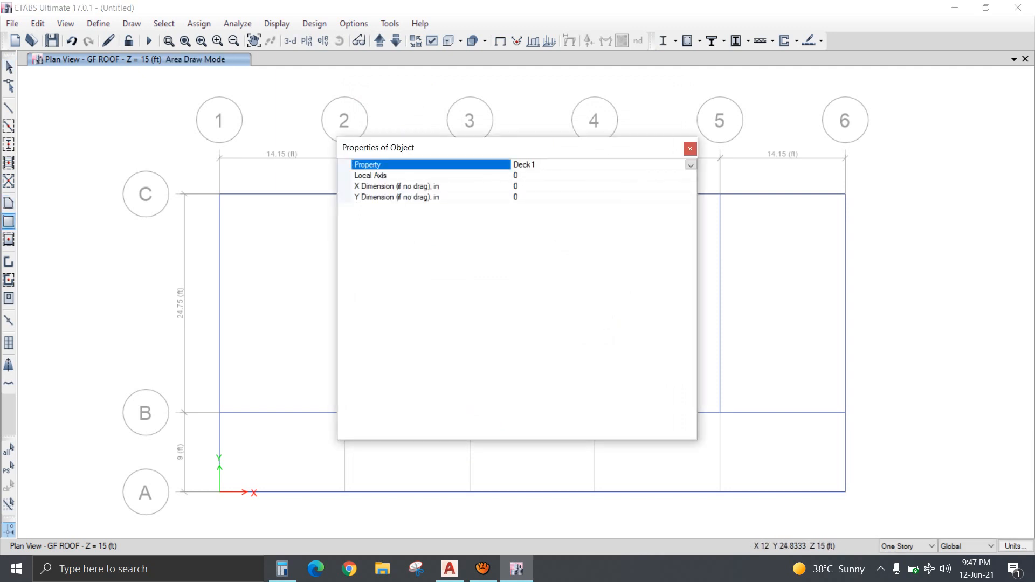
left_click(690, 165)
left_click(533, 172)
left_click(690, 148)
left_click(517, 569)
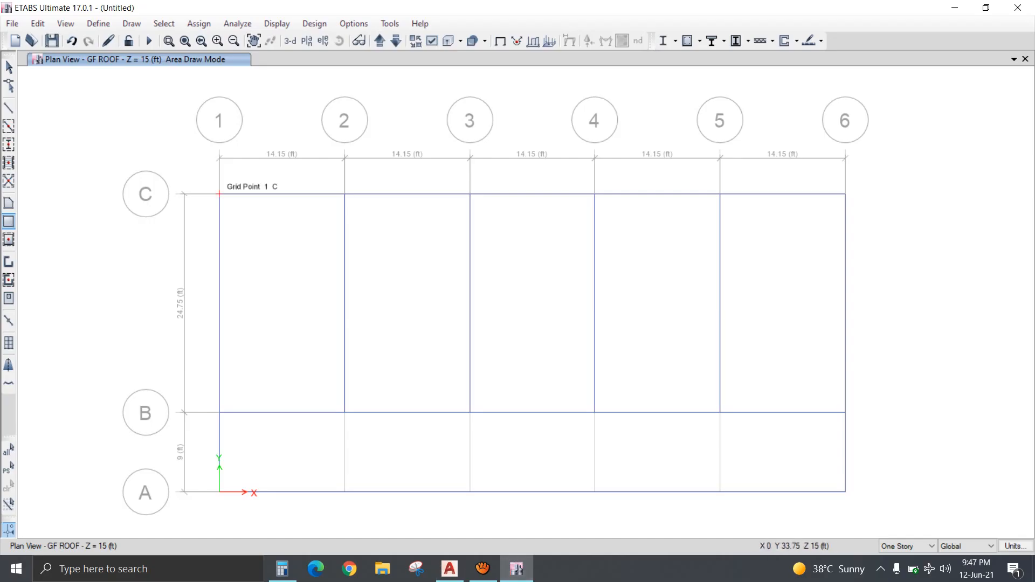
left_click_drag(219, 195, 845, 492)
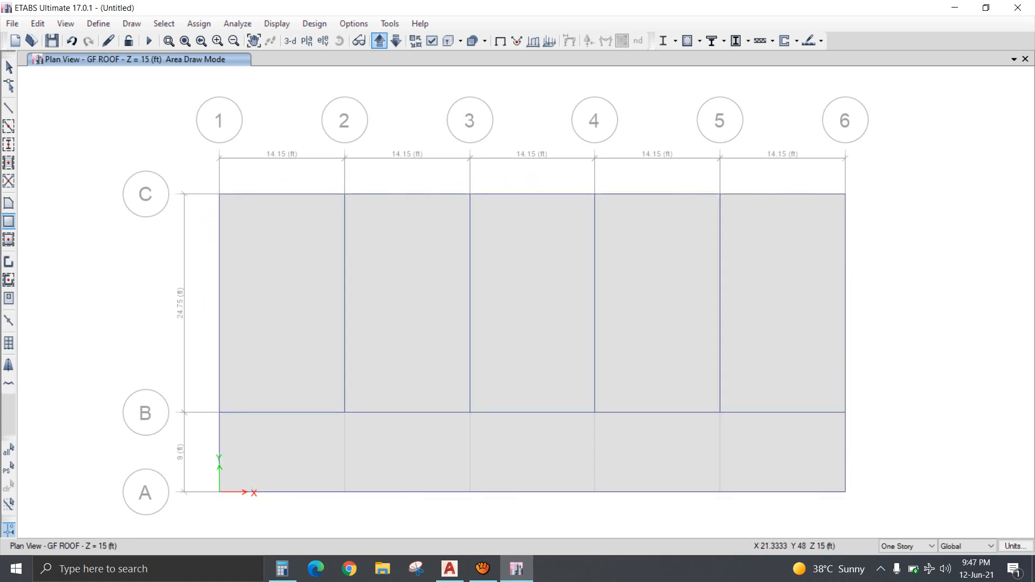
Draw the same rectangular slab on the FF ROOF plan, from grid point 1-C to 6-A, and end drawing.
left_click(380, 41)
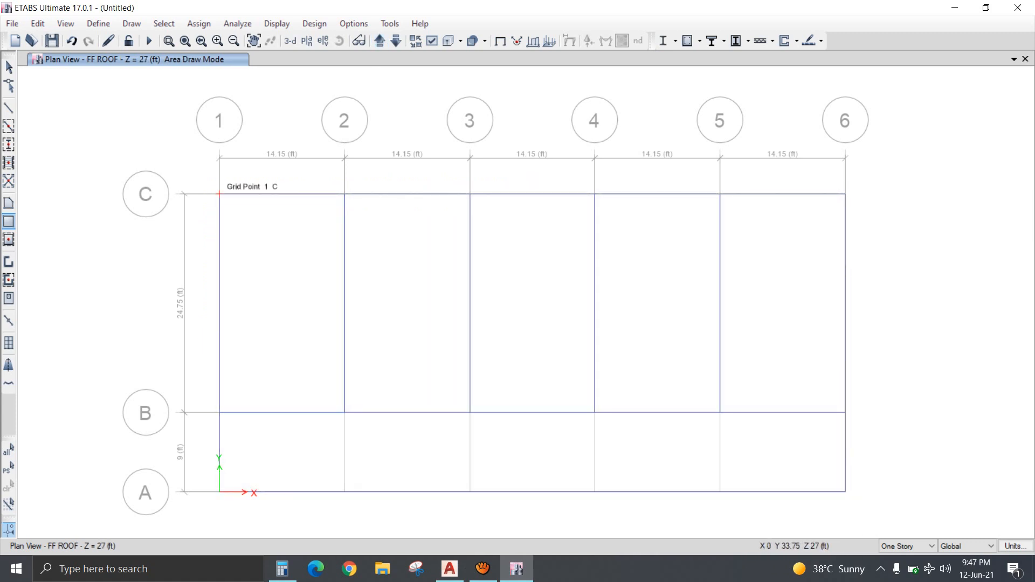
mouse_move(220, 195)
left_mouse_down()
mouse_move(717, 440)
mouse_move(845, 492)
left_mouse_up()
key("Escape")
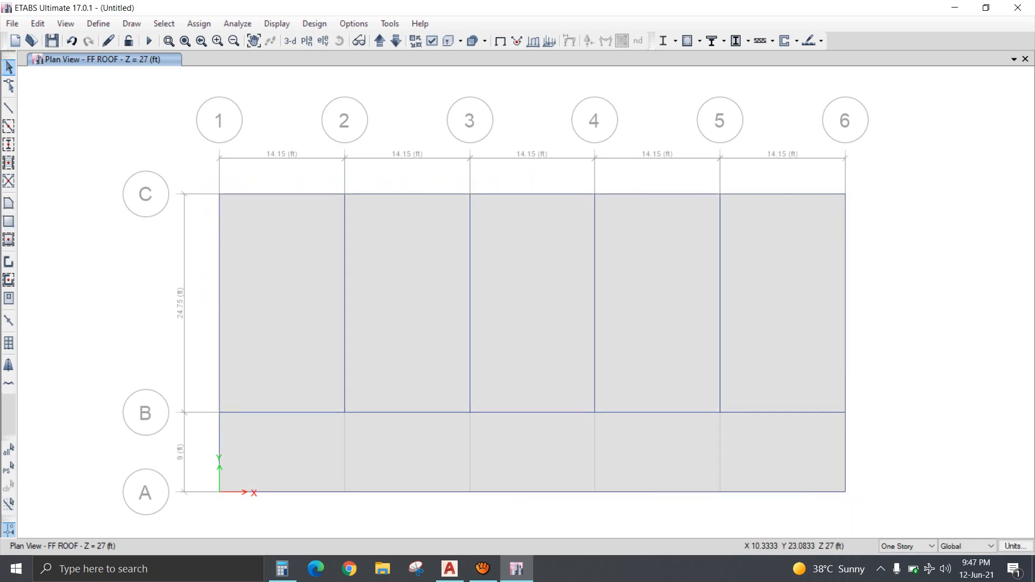
Assign a uniform Dead shell load of 55 lb/ft² in the Gravity direction to the FF ROOF slab, replacing existing loads.
left_click(311, 288)
left_click(199, 23)
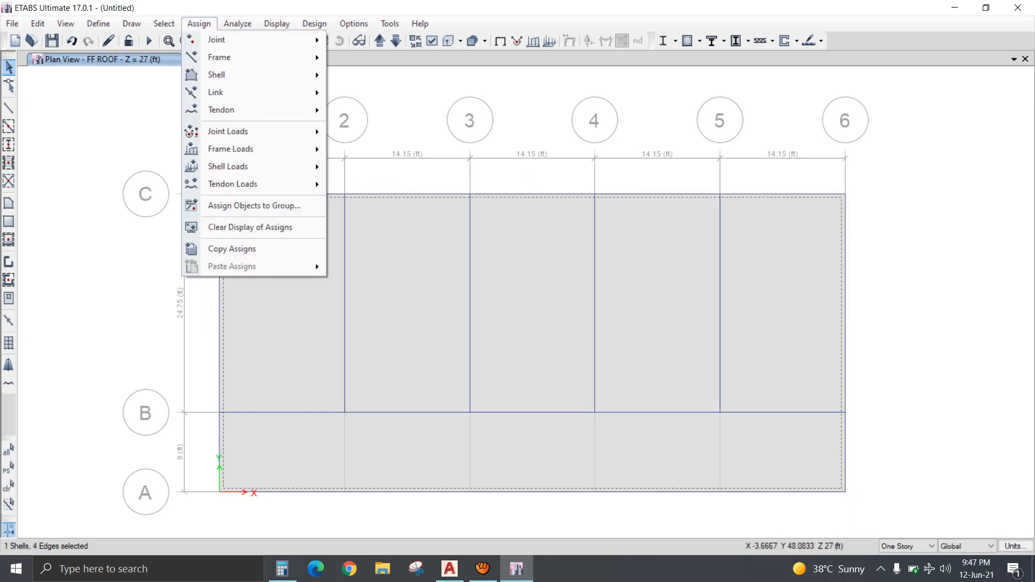
mouse_move(232, 149)
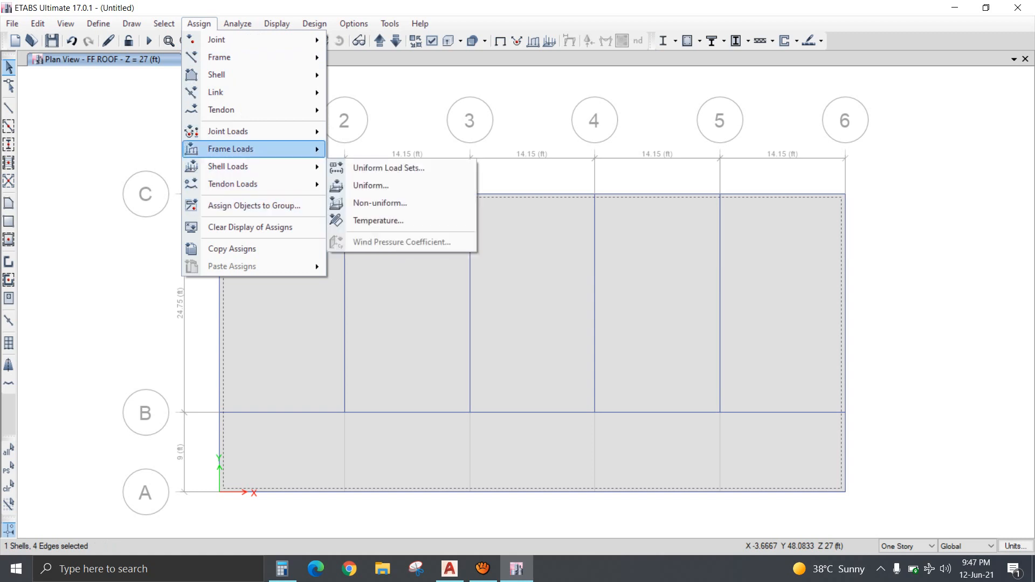
left_click(370, 185)
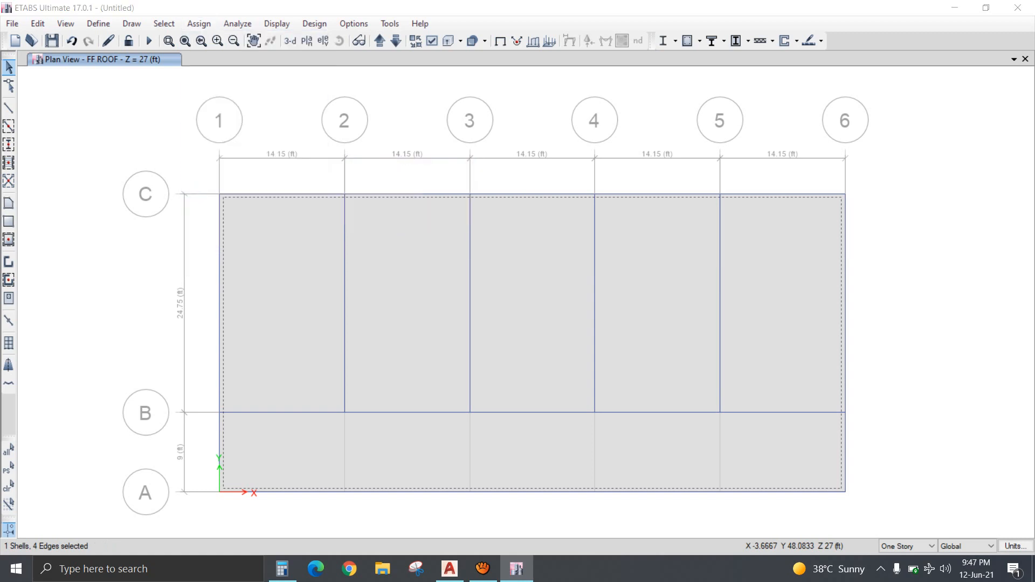
double_click(433, 291)
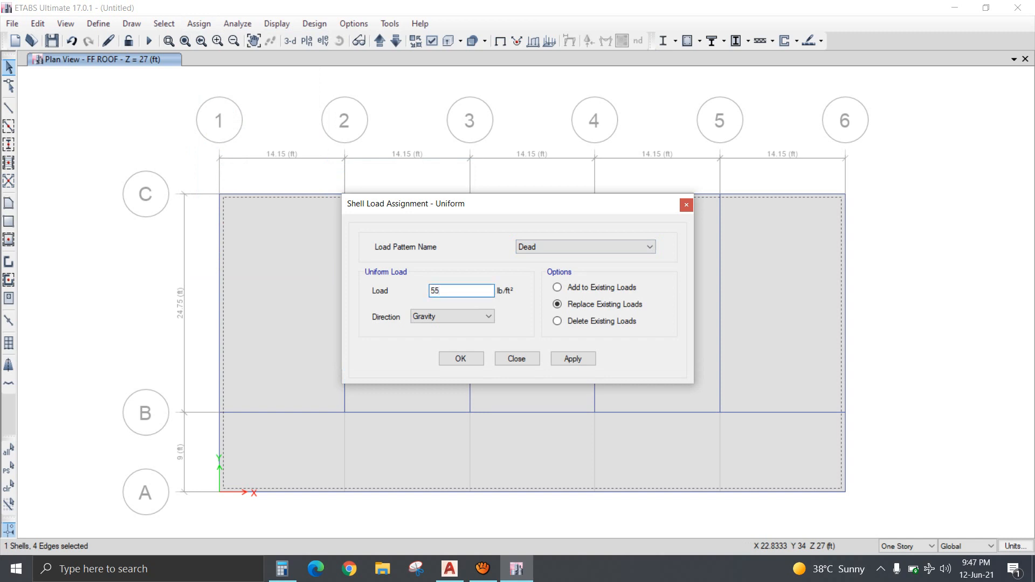
left_click(461, 358)
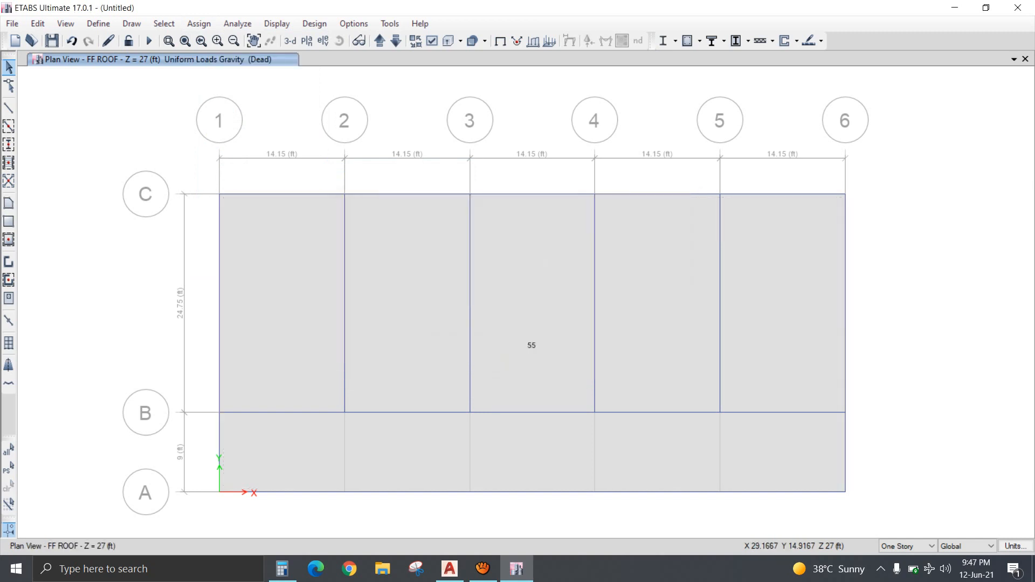
Assign a uniform Live shell load of 25 lb/ft² in the Gravity direction to the FF ROOF slab.
left_click(279, 262)
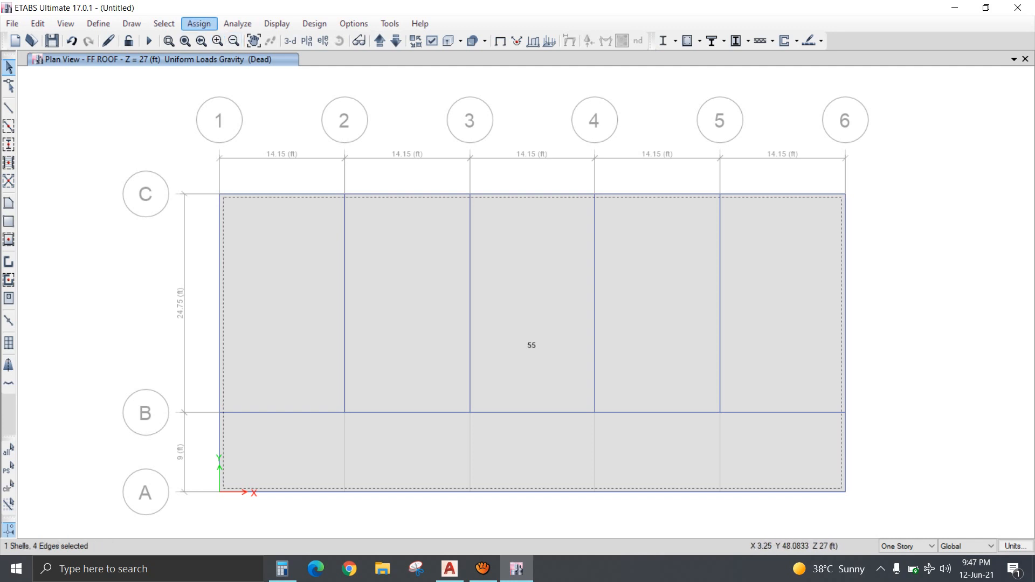
left_click(199, 23)
mouse_move(253, 166)
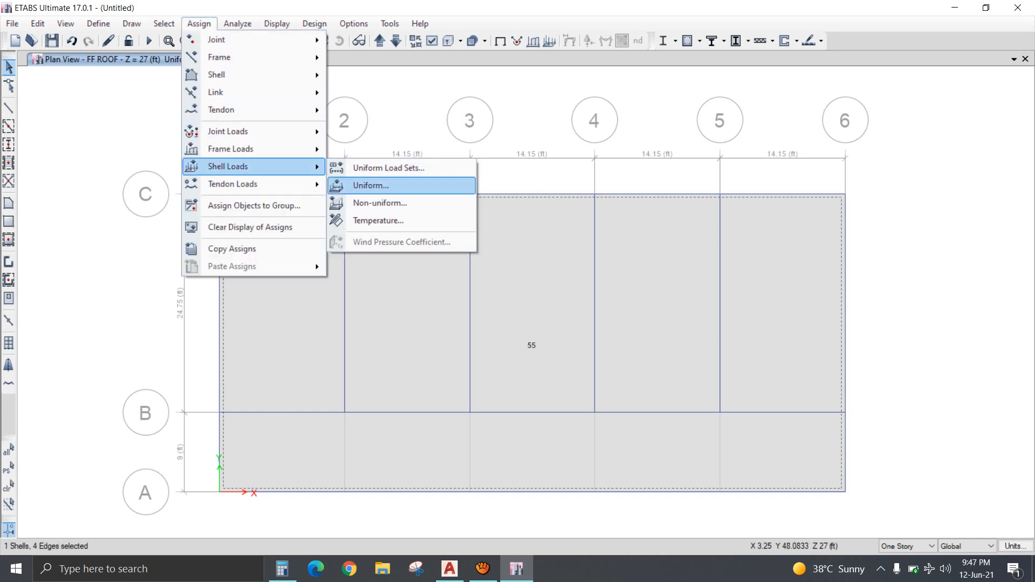
left_click(372, 182)
left_click(585, 246)
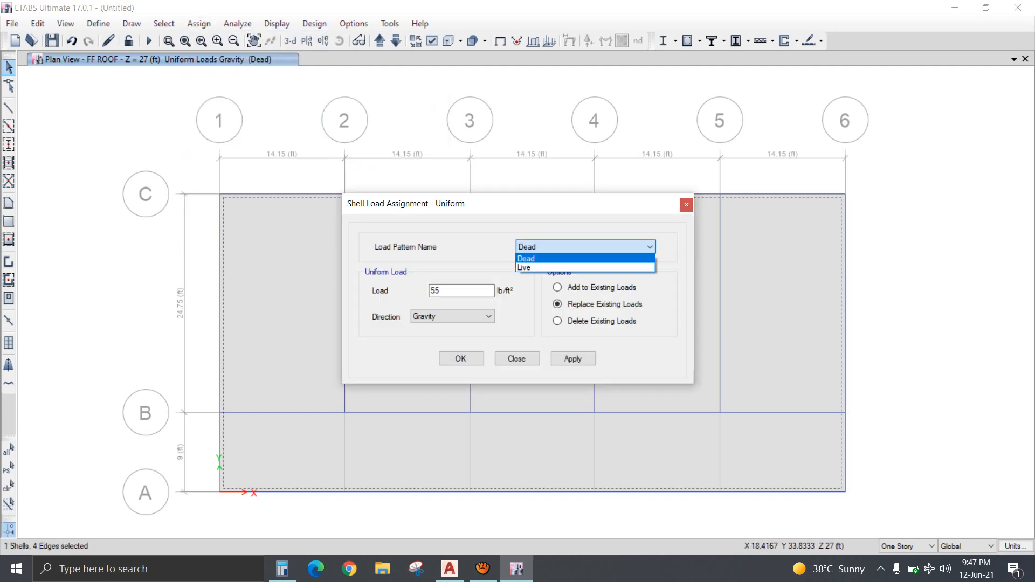
left_click(572, 268)
key("Tab")
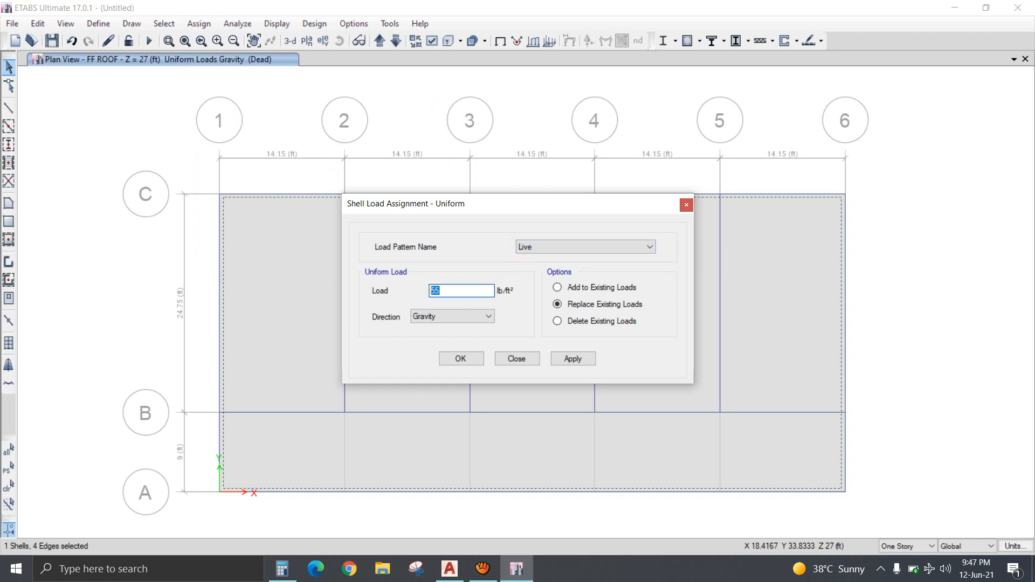
type("25")
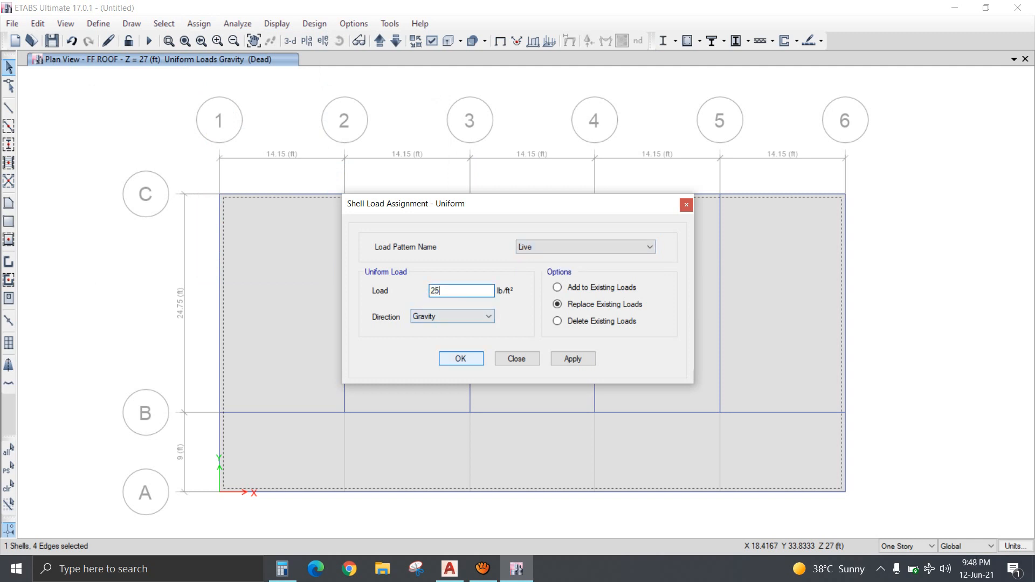
left_click(461, 359)
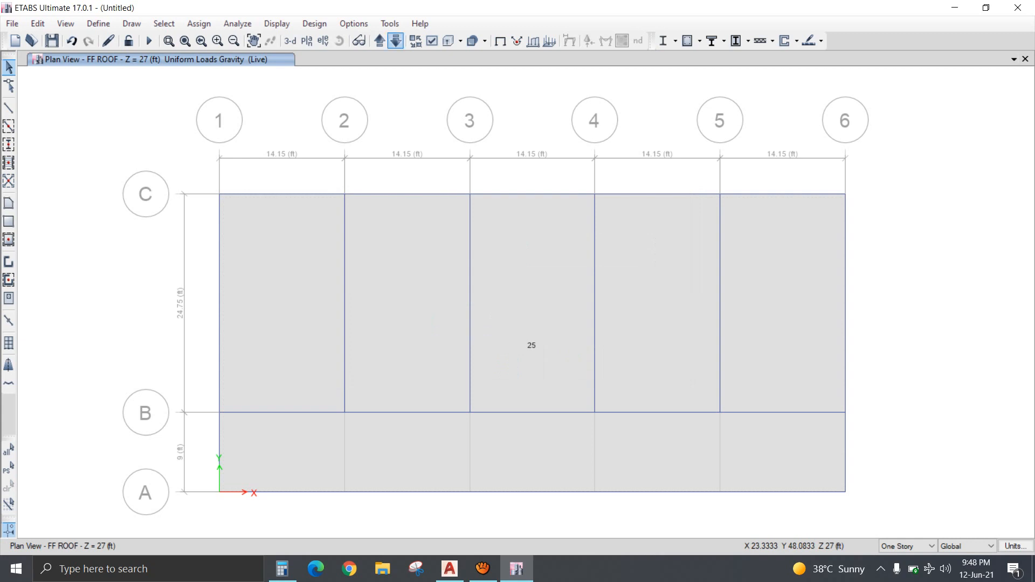
Assign a uniform Dead shell load of 40 lb/ft² in the Gravity direction to the slab on the GF ROOF plan.
left_click(396, 41)
left_click(393, 291)
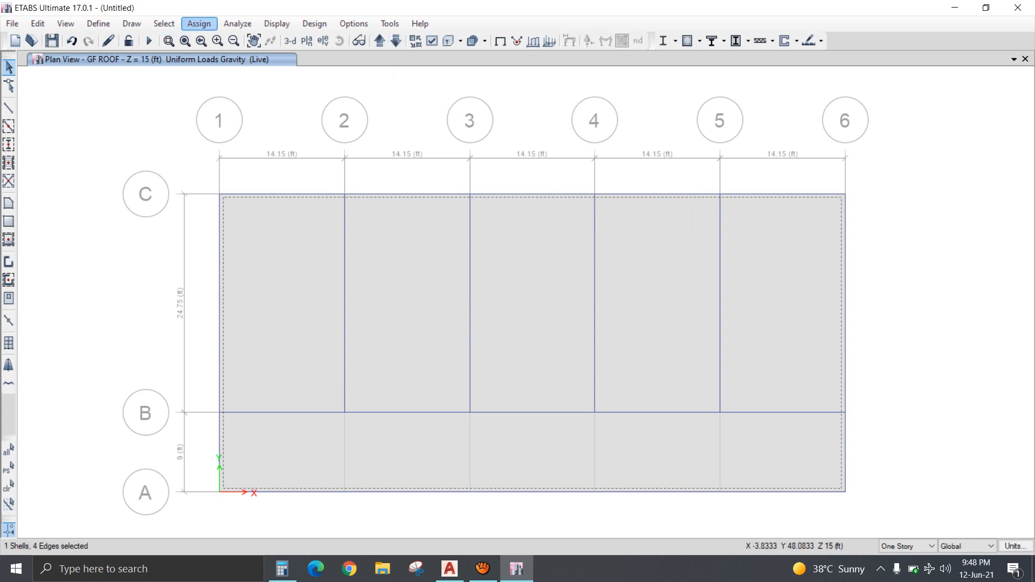
left_click(199, 24)
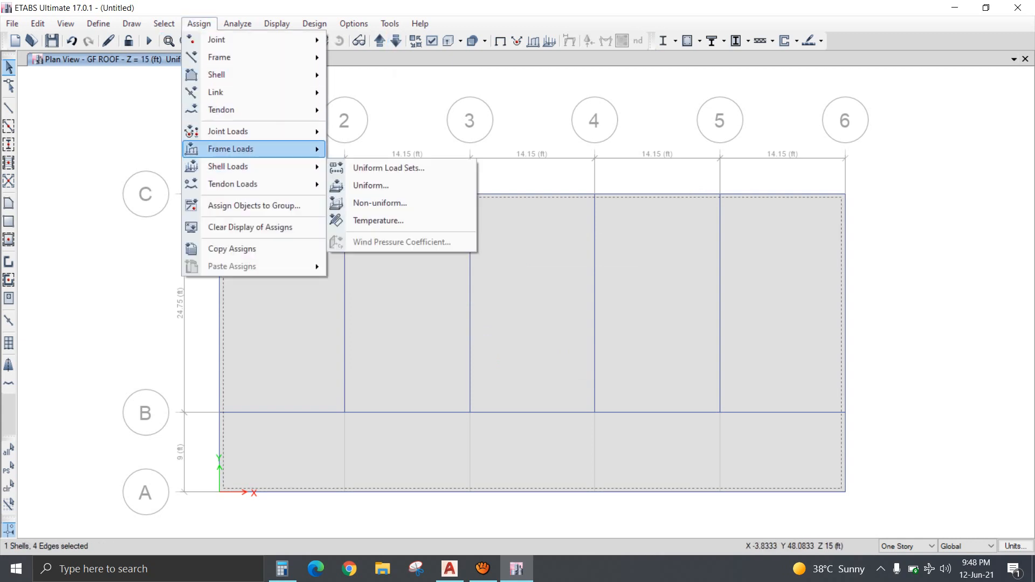
mouse_move(254, 166)
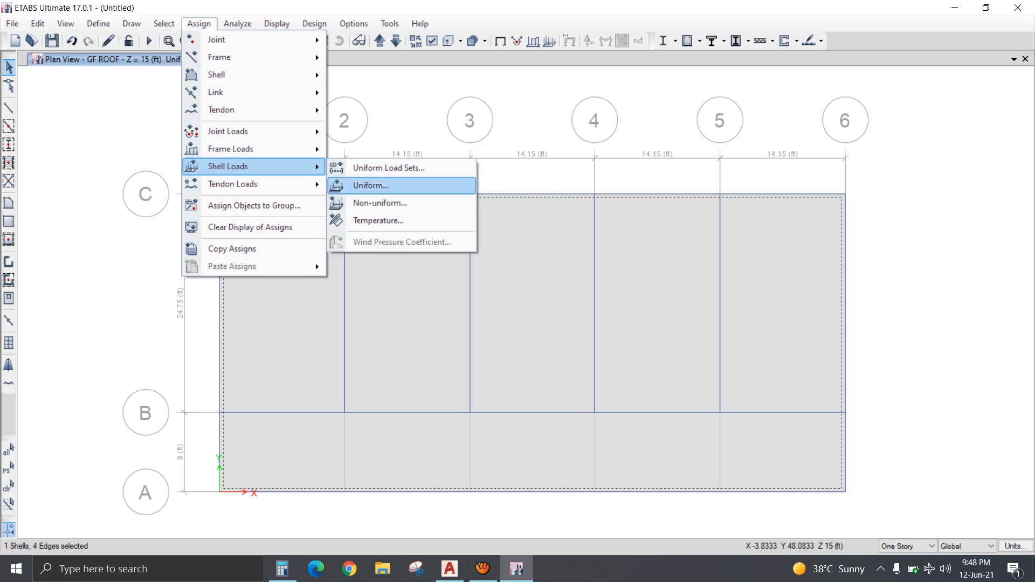
left_click(371, 185)
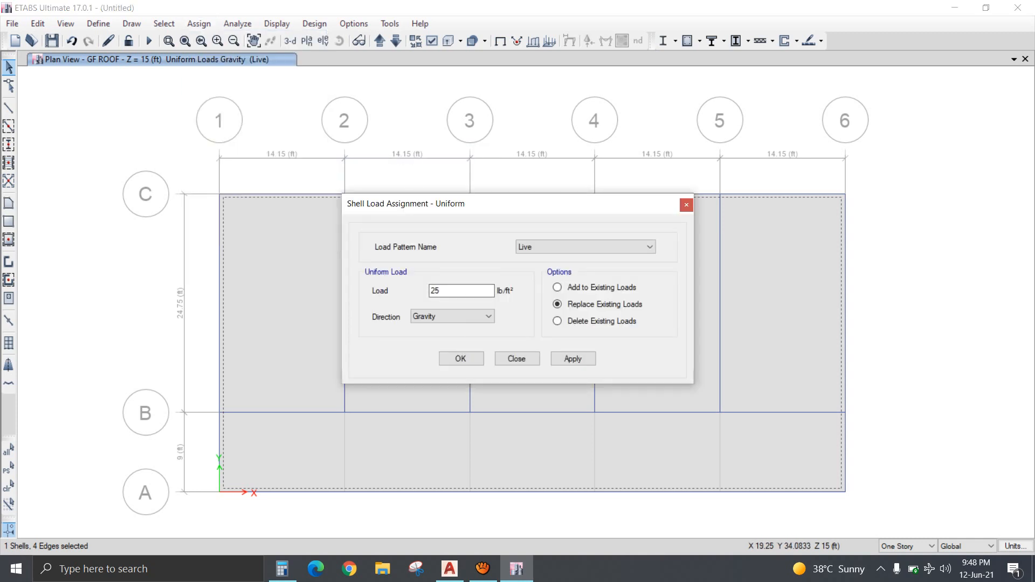
left_click(586, 246)
left_click(571, 258)
key("Return")
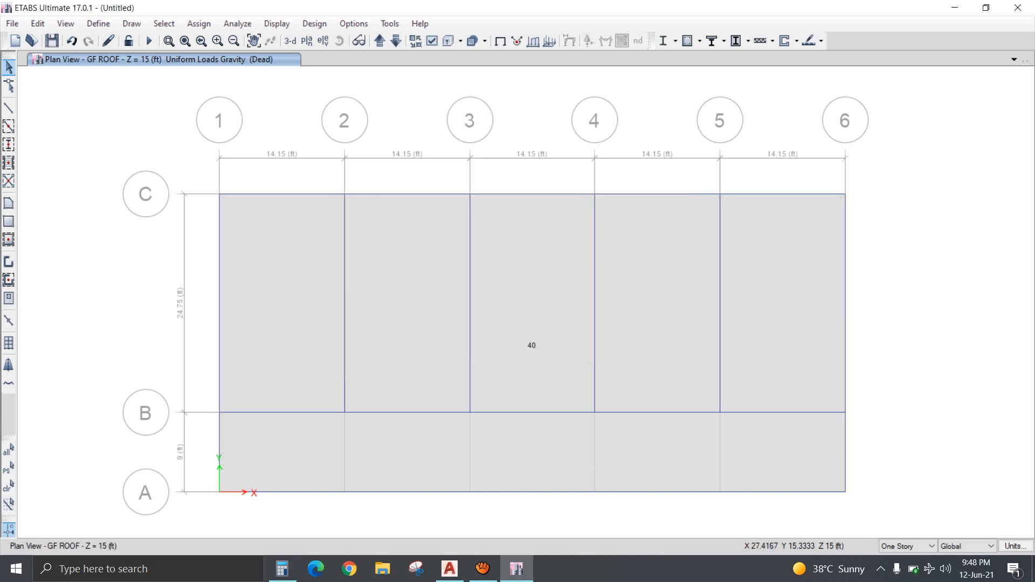
Assign a uniform Live shell load of 60 lb/ft² in the Gravity direction to the GF ROOF slab.
left_click(302, 241)
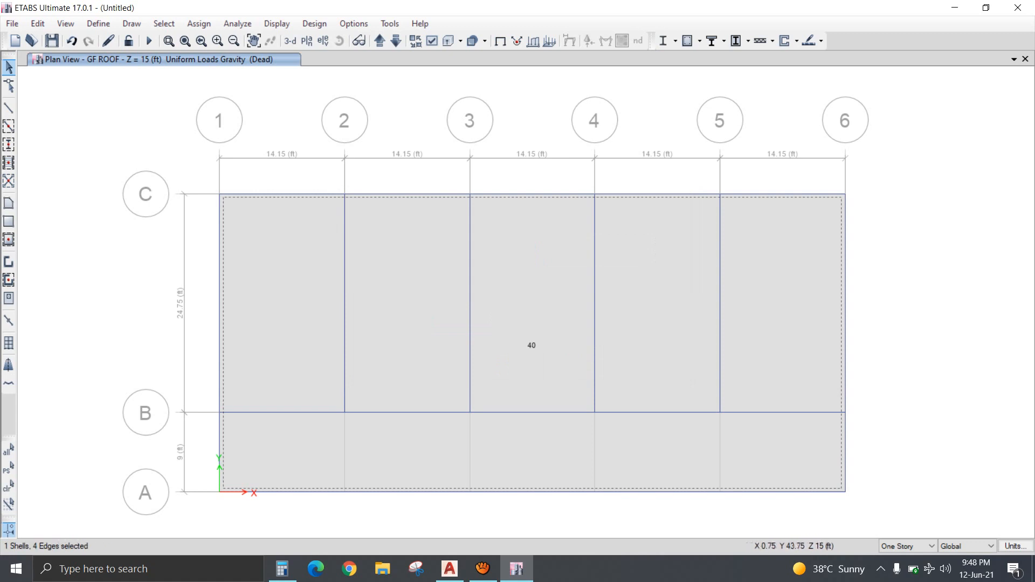
left_click(199, 23)
mouse_move(253, 166)
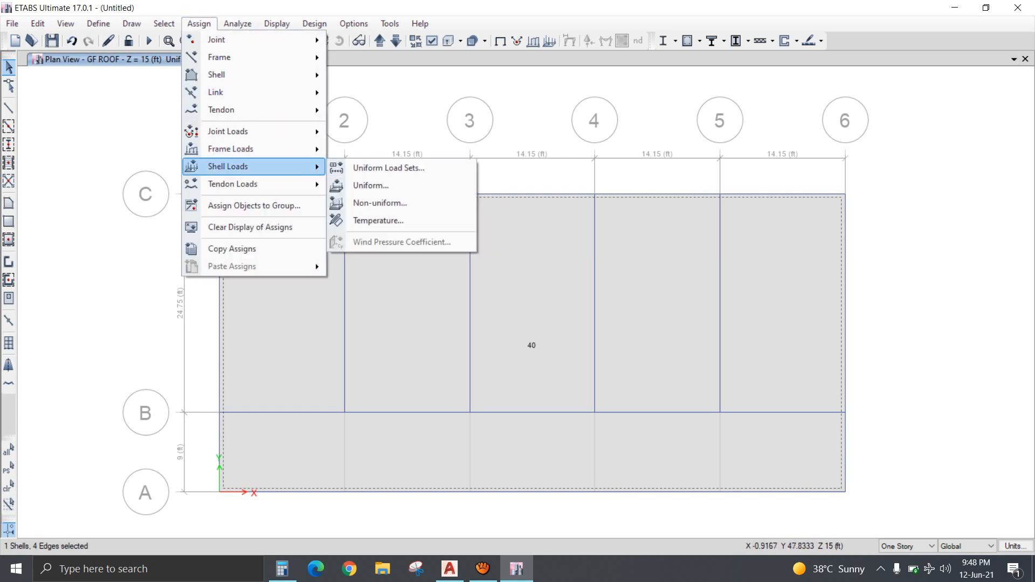
left_click(371, 185)
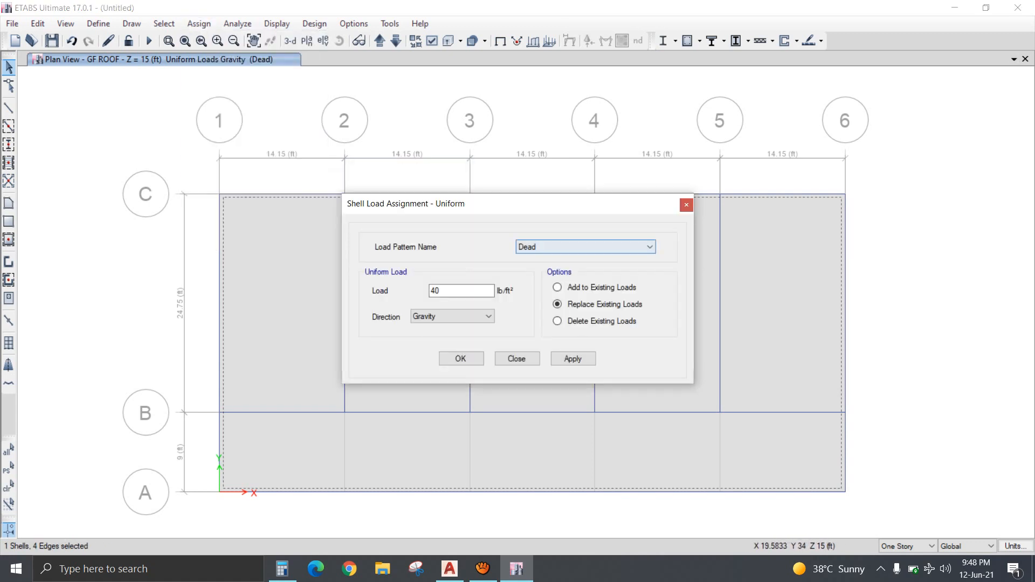
left_click(585, 247)
key("Down")
key("Return")
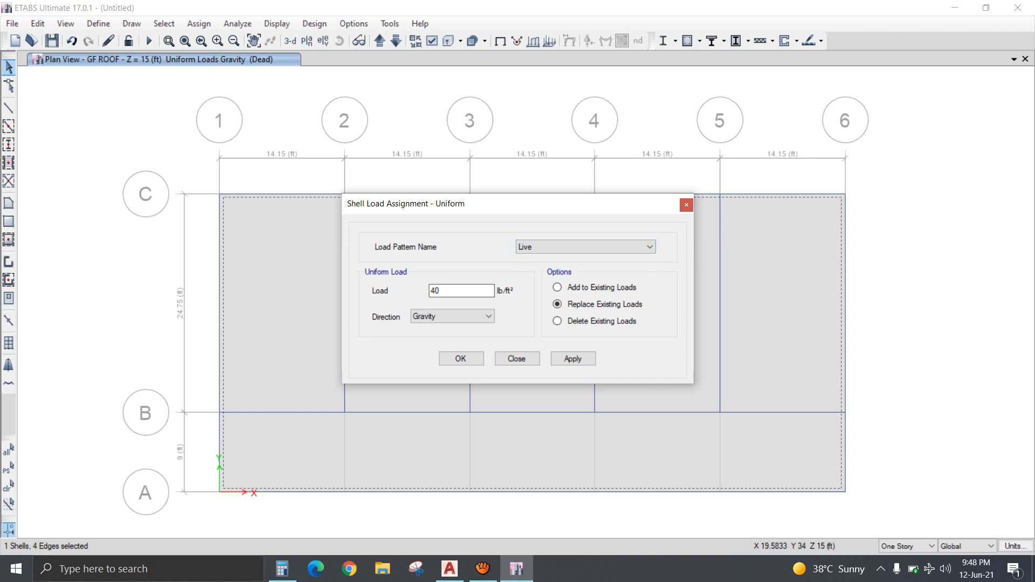
key("Tab")
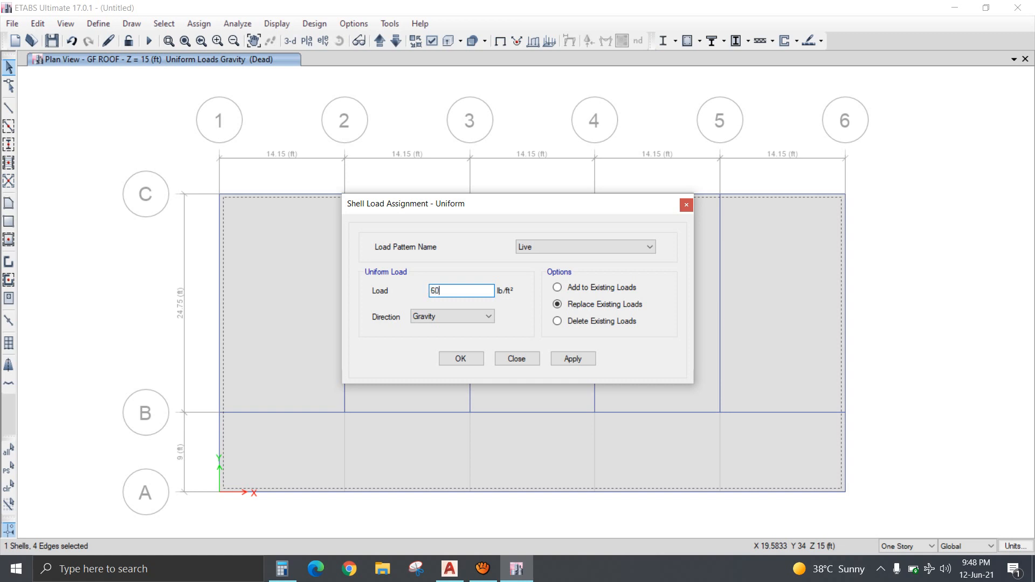
type("60")
key("Return")
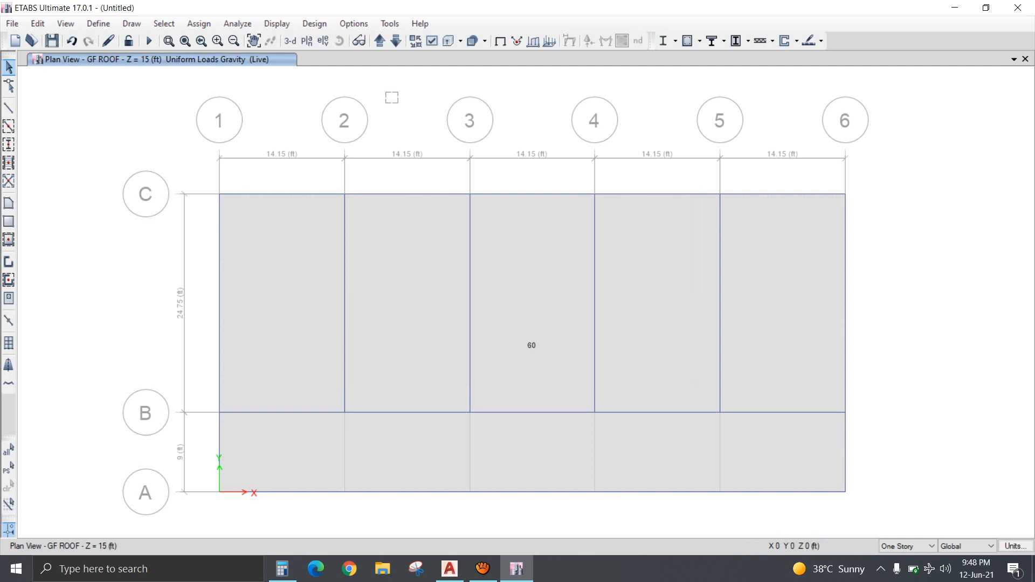
Display the elevation view along grid A.
left_click_drag(408, 90, 377, 121)
left_click(290, 41)
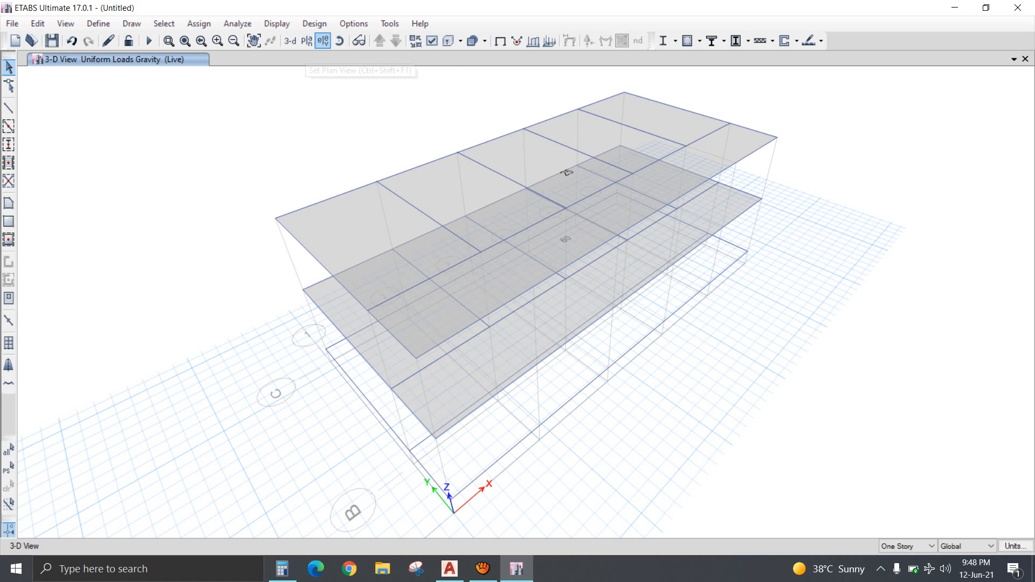
left_click(322, 41)
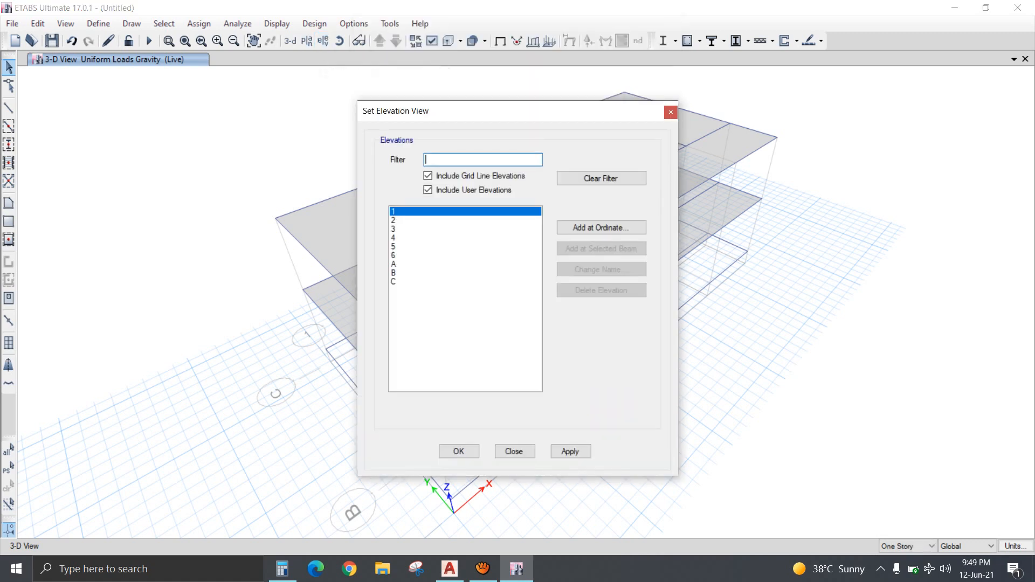
left_click(410, 263)
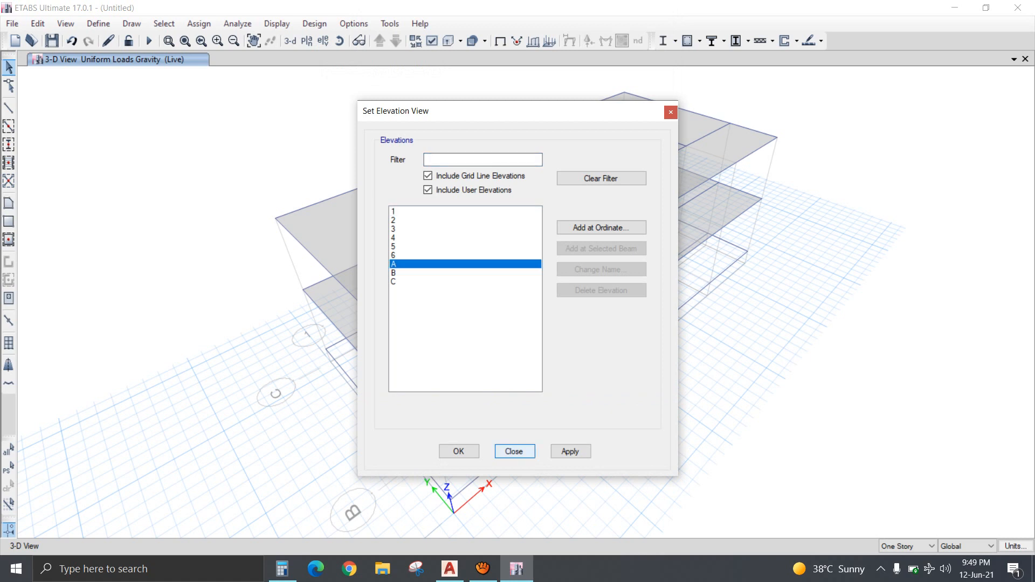
left_click(459, 451)
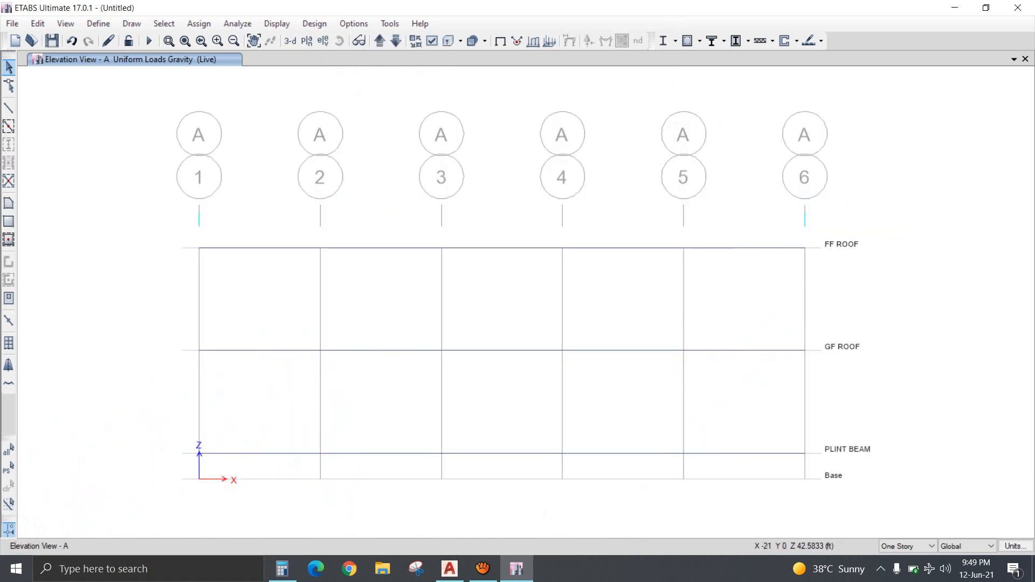
Draw a C9X9 frame column on grid 1 of elevation A, from Base up to FF ROOF.
left_click(9, 107)
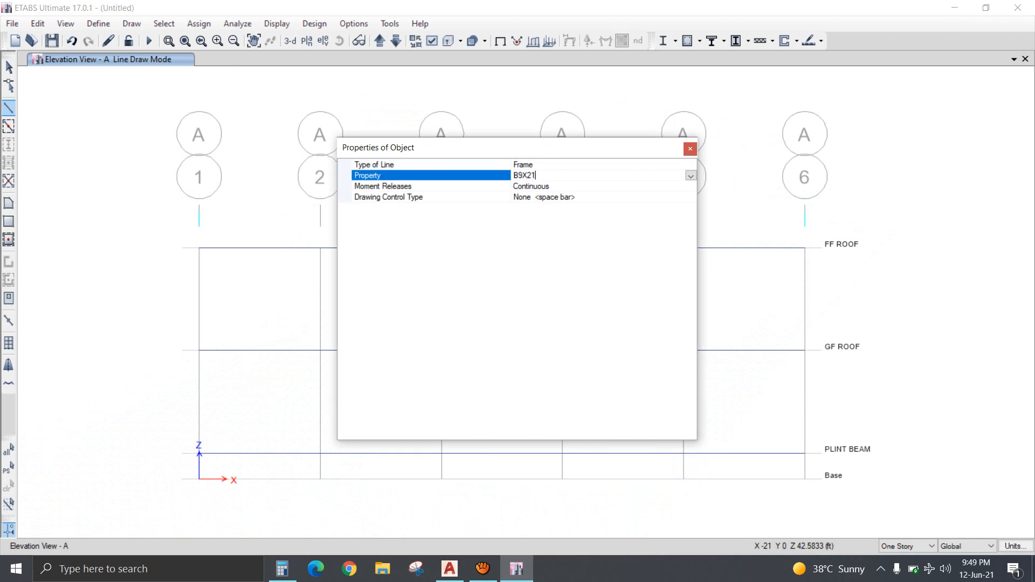
left_click(691, 176)
scroll(598, 214, "down", 2)
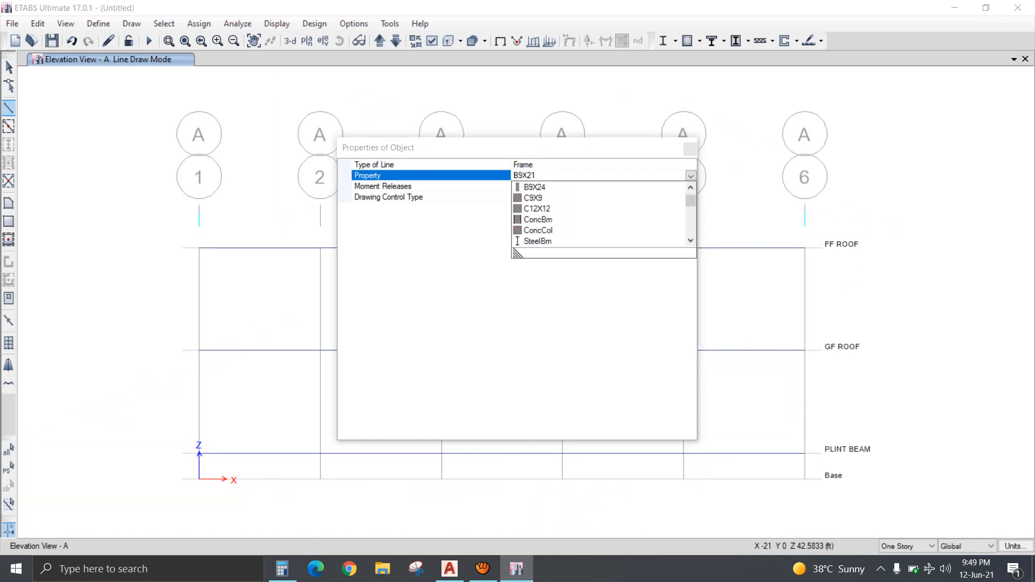
left_click(534, 198)
left_click(449, 568)
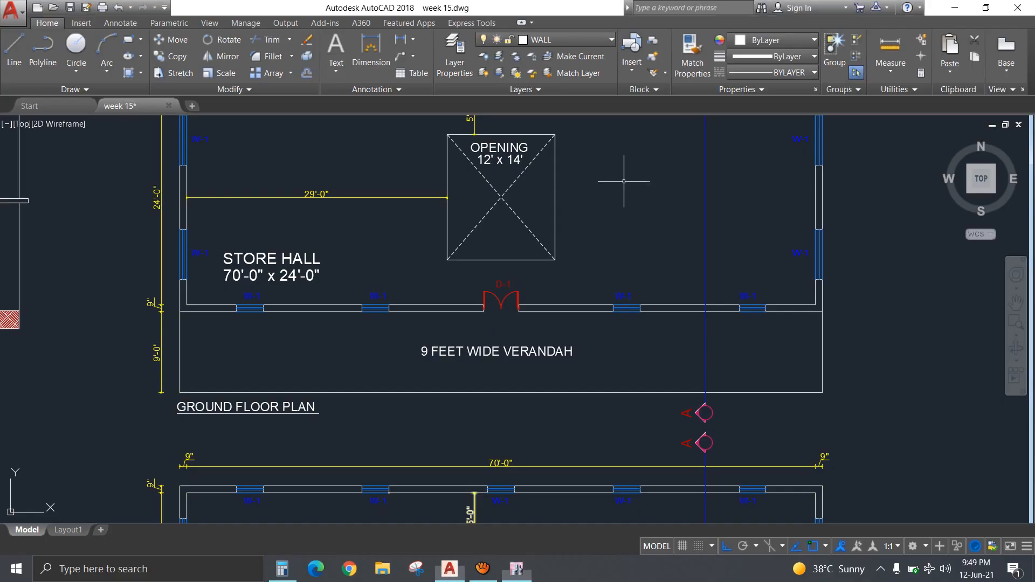
left_click(517, 568)
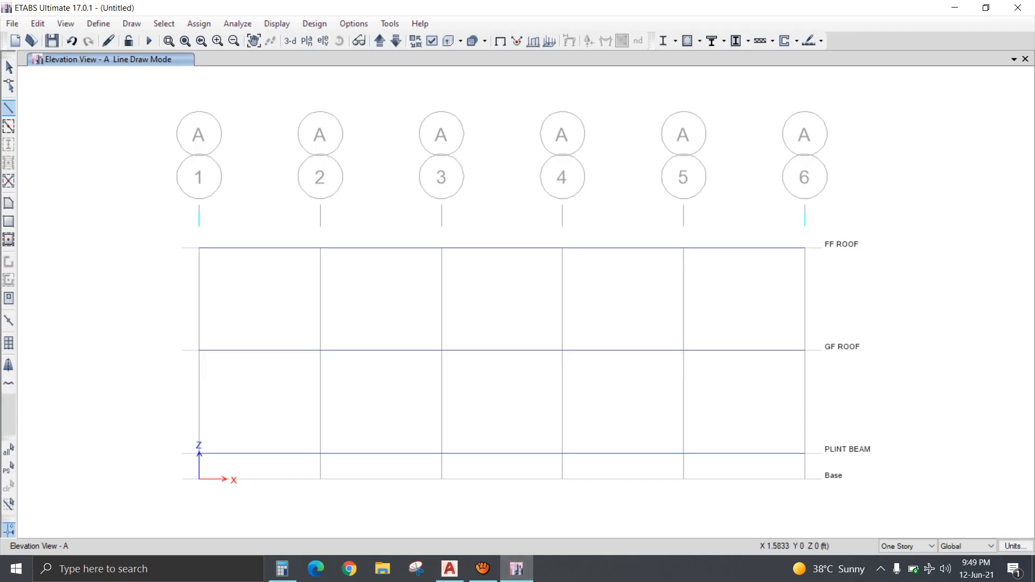
left_click(199, 478)
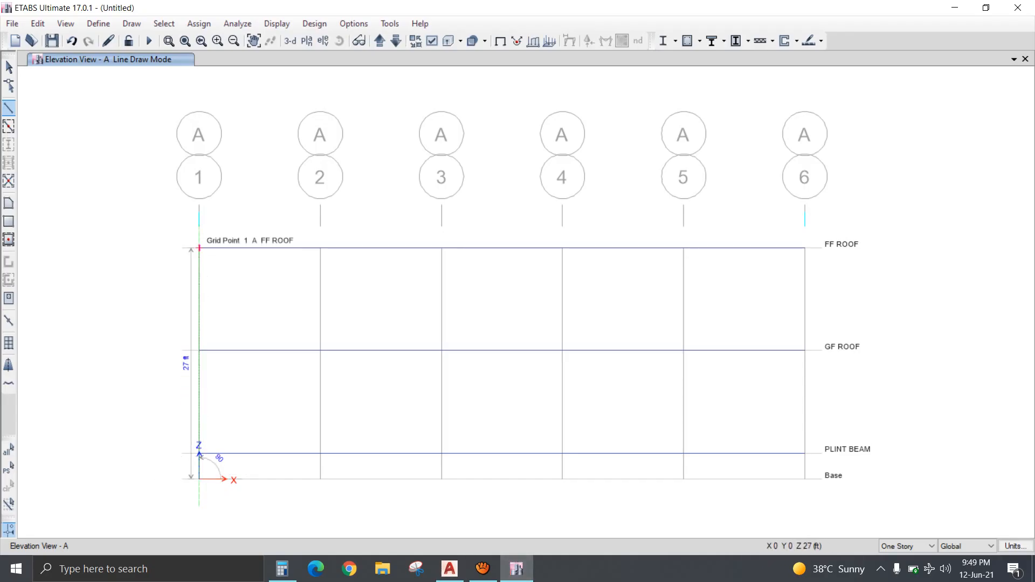
left_click(198, 248)
right_click(203, 281)
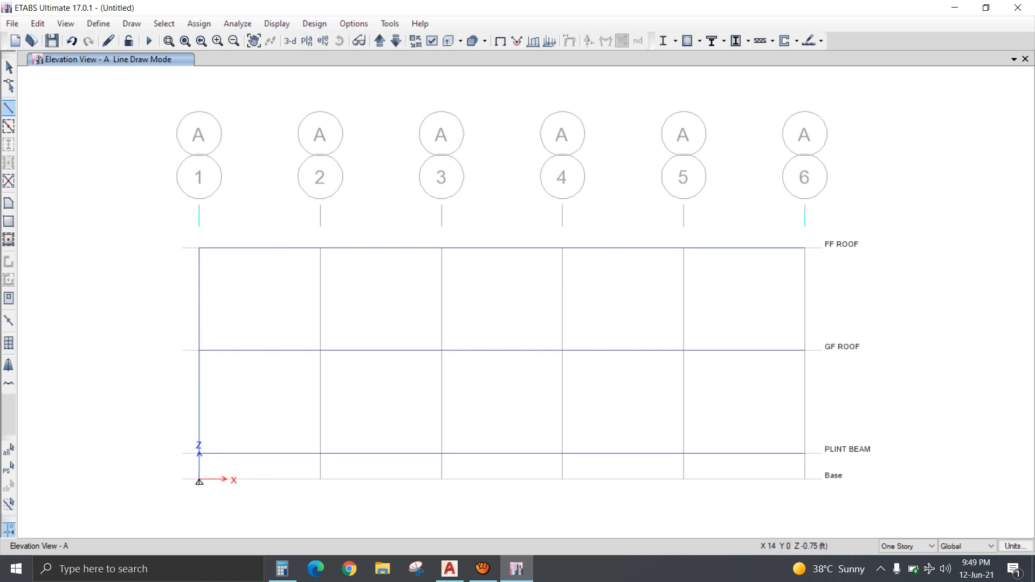
Draw columns on grids 2 and 3 of elevation A, each from Base up to FF ROOF.
left_click(320, 478)
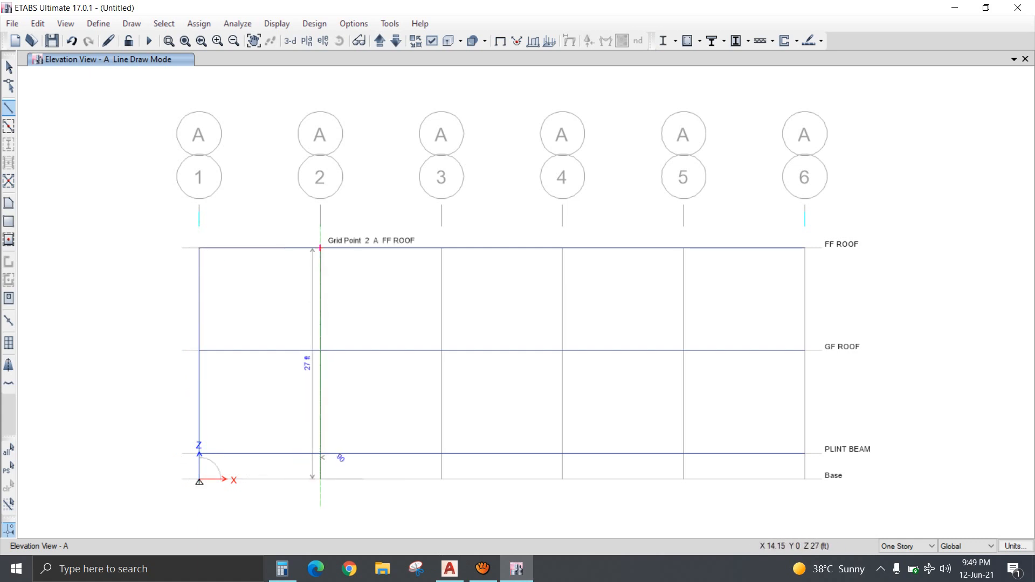
left_click(320, 248)
right_click(302, 261)
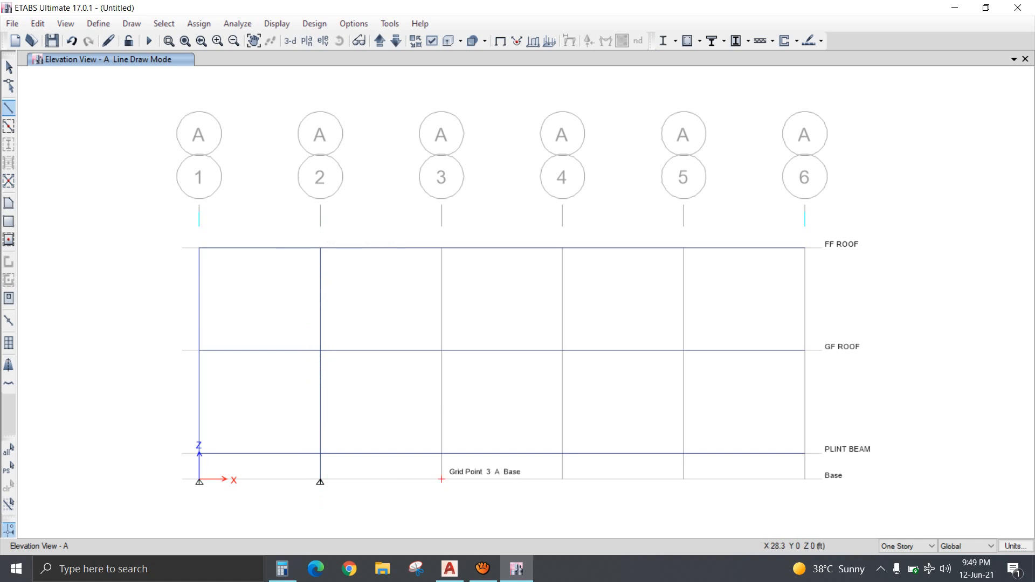
left_click(441, 479)
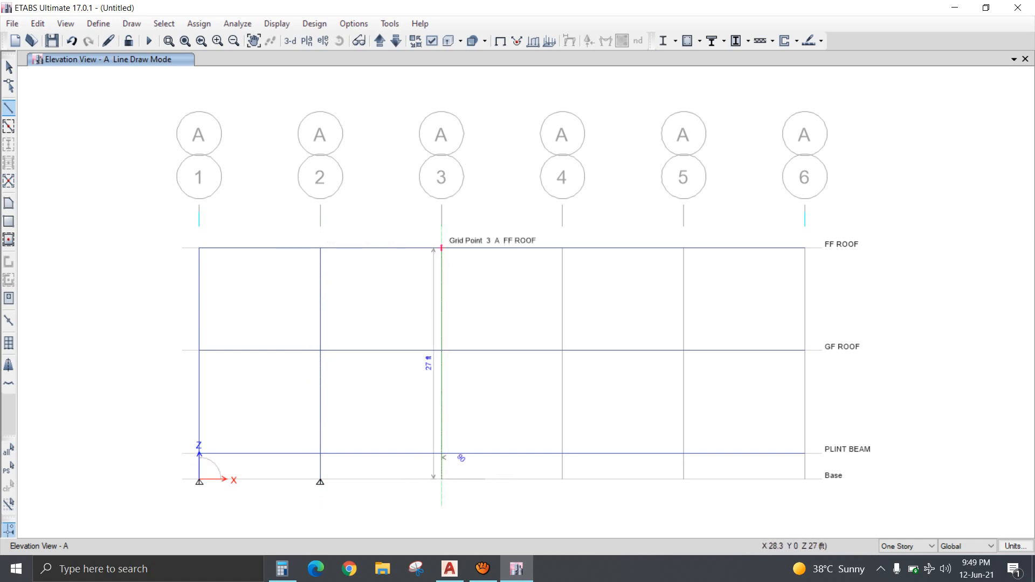
left_click(442, 248)
right_click(429, 277)
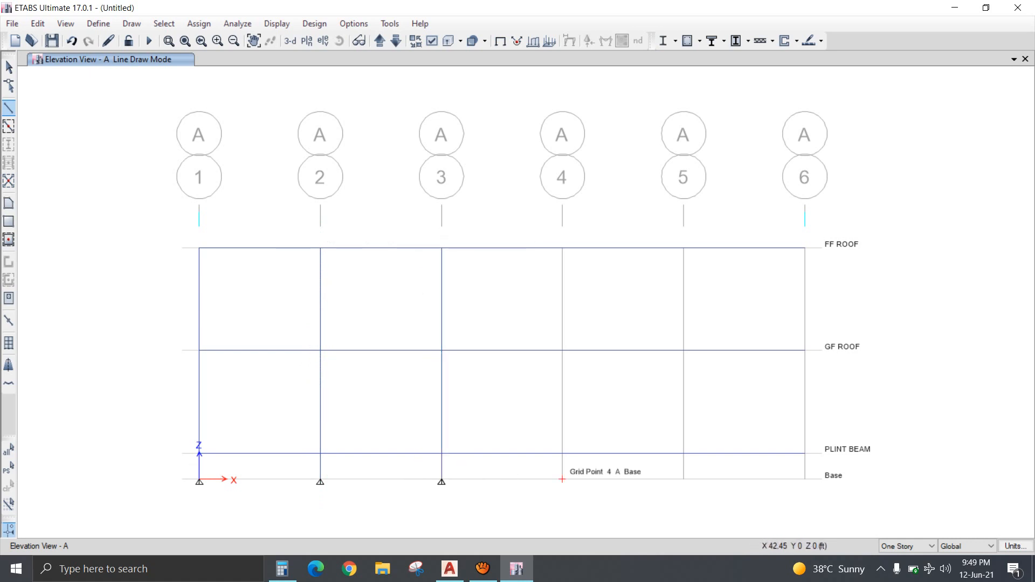
Draw the columns on grids 4, 5 and 6 of elevation A from Base to FF ROOF and end line drawing.
left_click(562, 479)
left_click(563, 248)
right_click(543, 279)
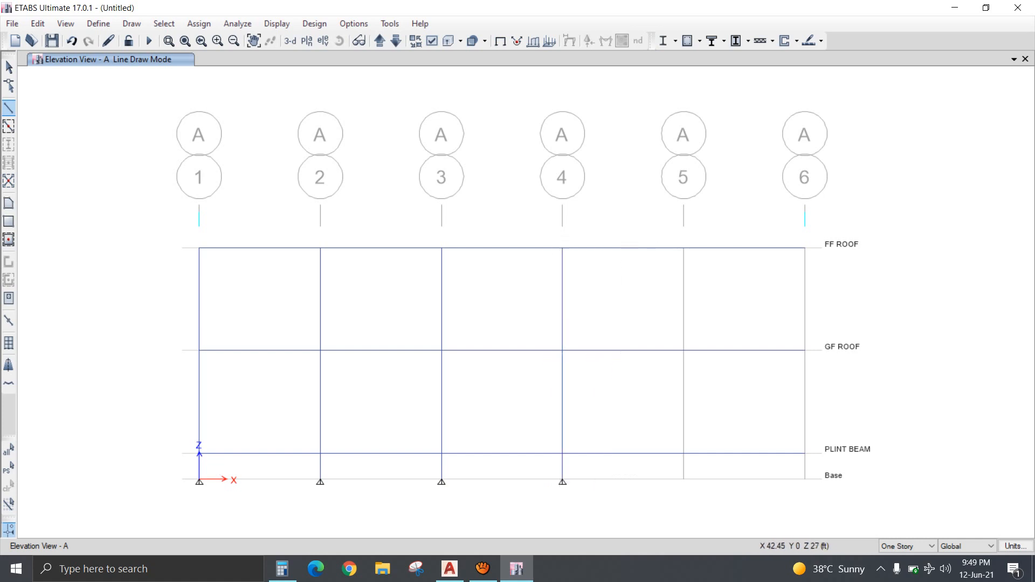
left_click(684, 479)
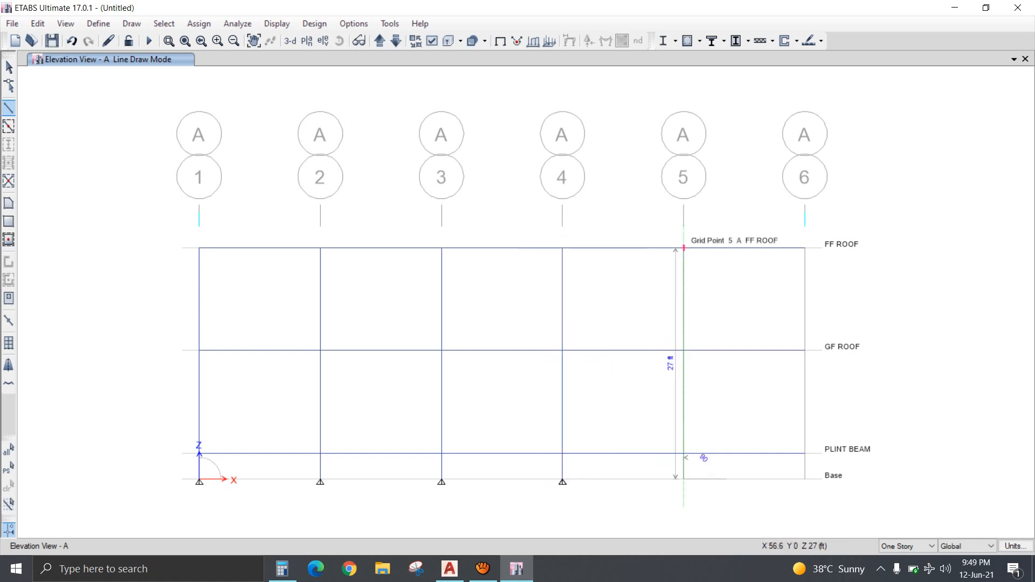
double_click(684, 248)
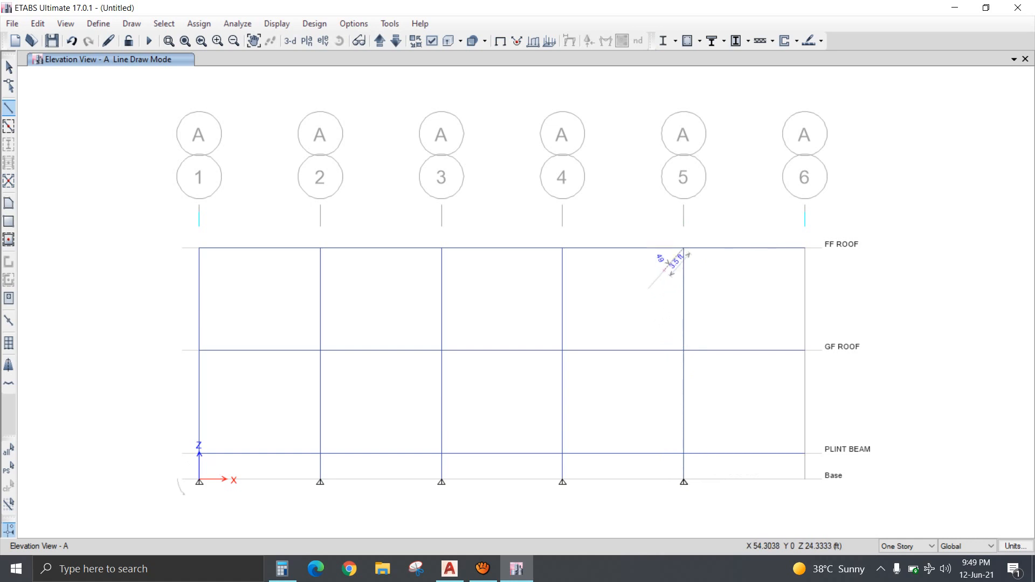
left_click(805, 479)
double_click(805, 248)
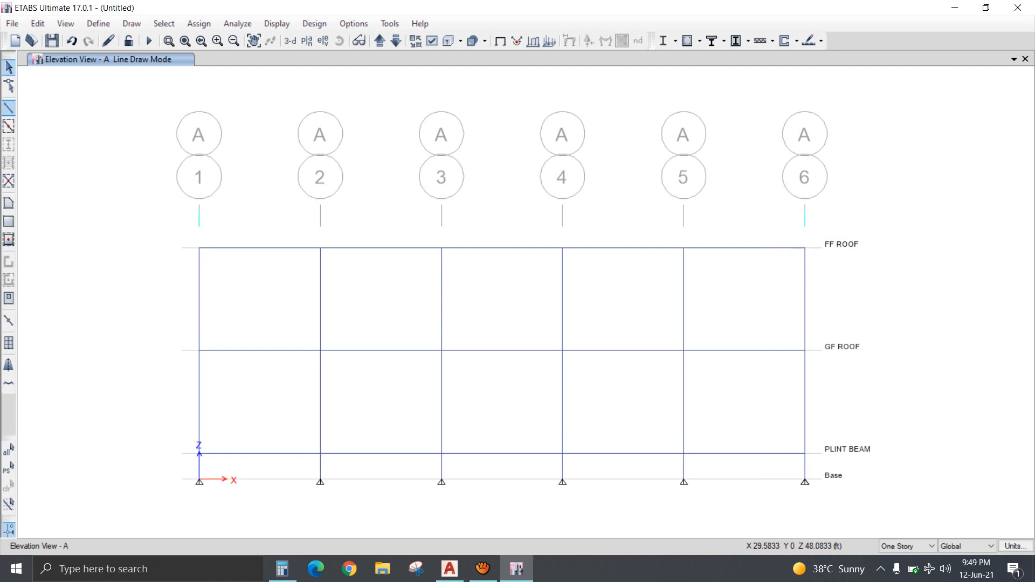
key("Escape")
Replicate the six grid A columns once linearly, with dx 0 and dy 9 ft, keeping the originals.
mouse_move(834, 290)
left_mouse_down()
mouse_move(310, 286)
mouse_move(167, 296)
left_mouse_up()
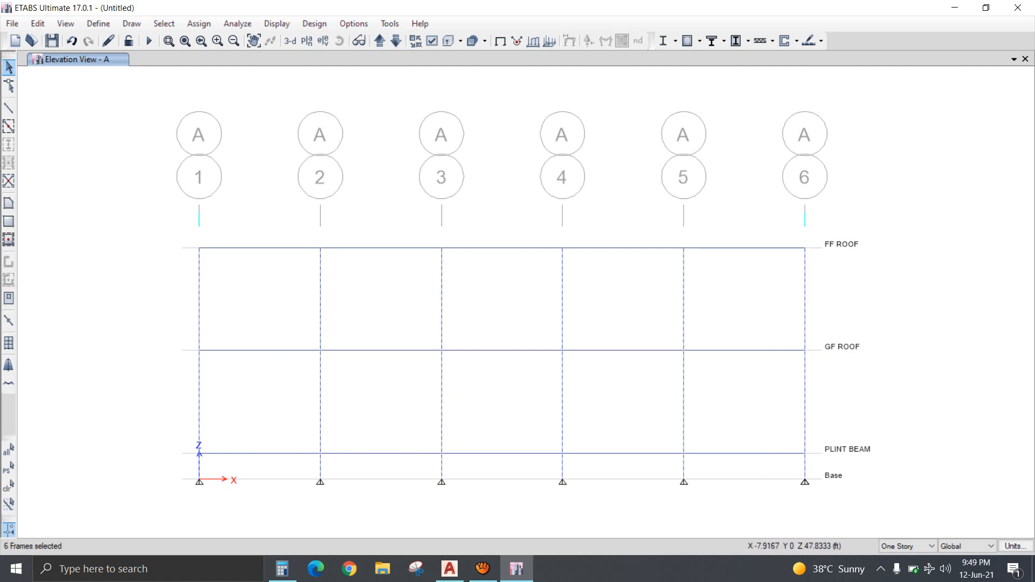
left_click(37, 24)
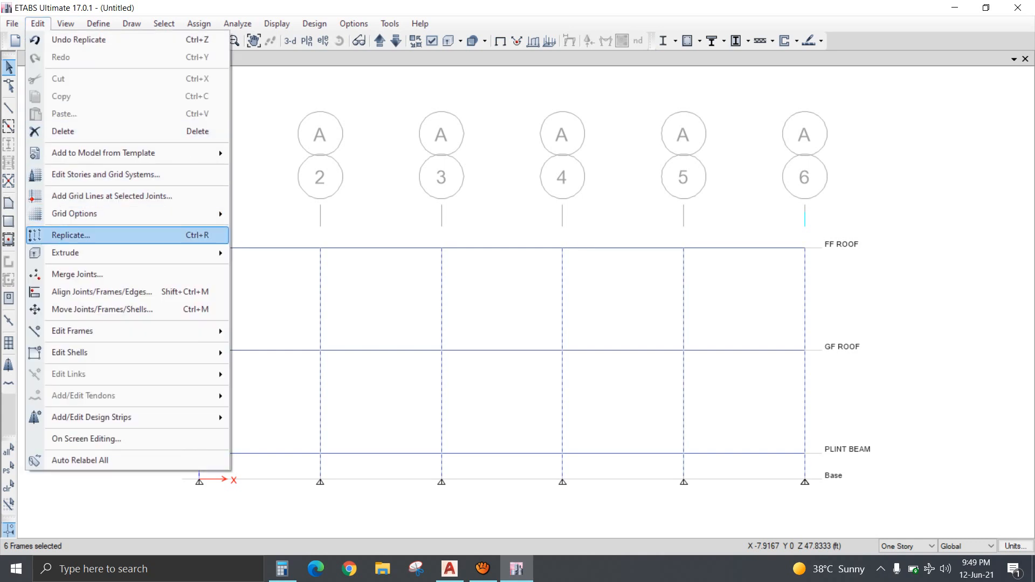
left_click(70, 235)
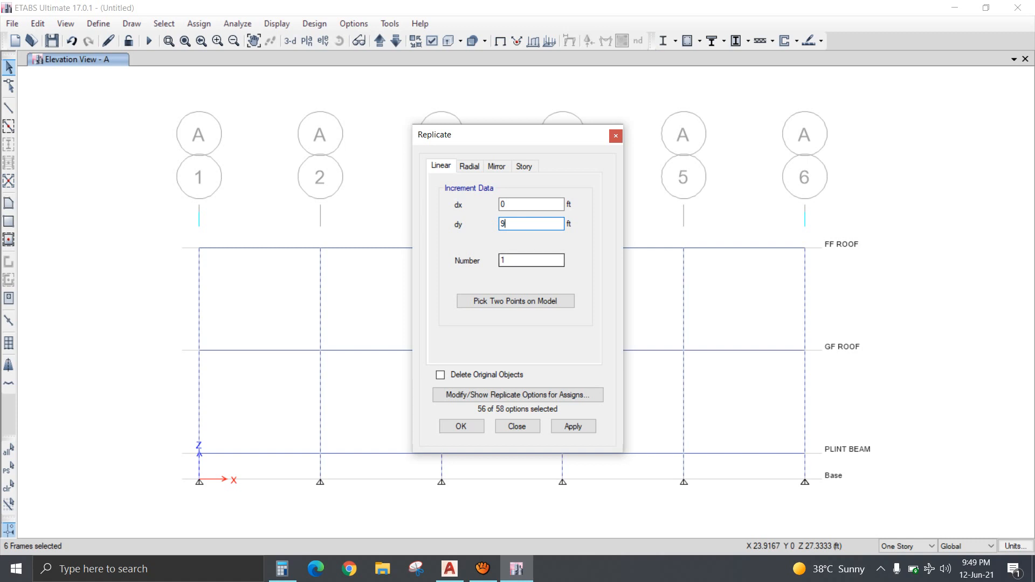
key("Return")
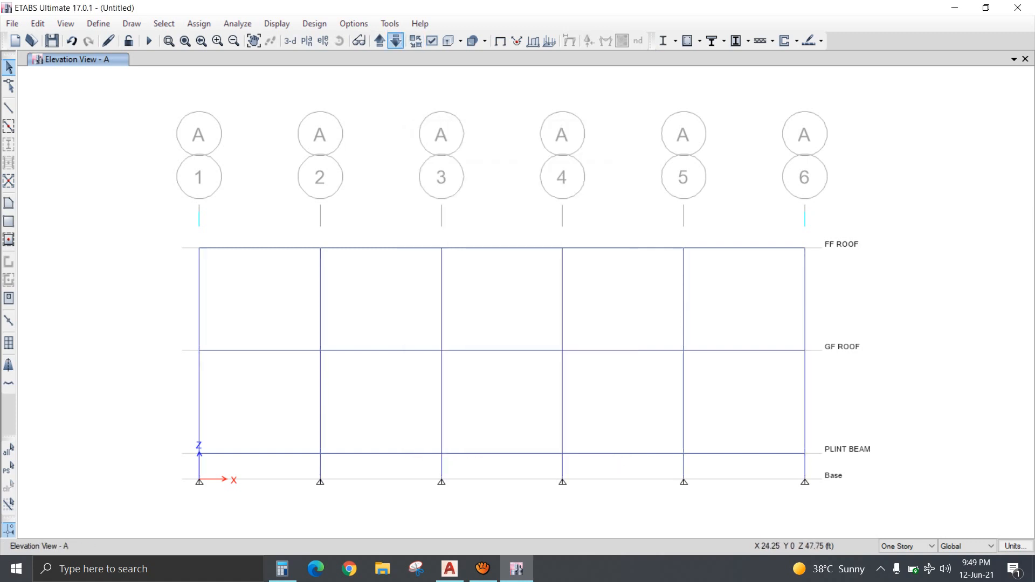
Check the replicated columns in elevation B and the column bases on the Base plan.
left_click(379, 40)
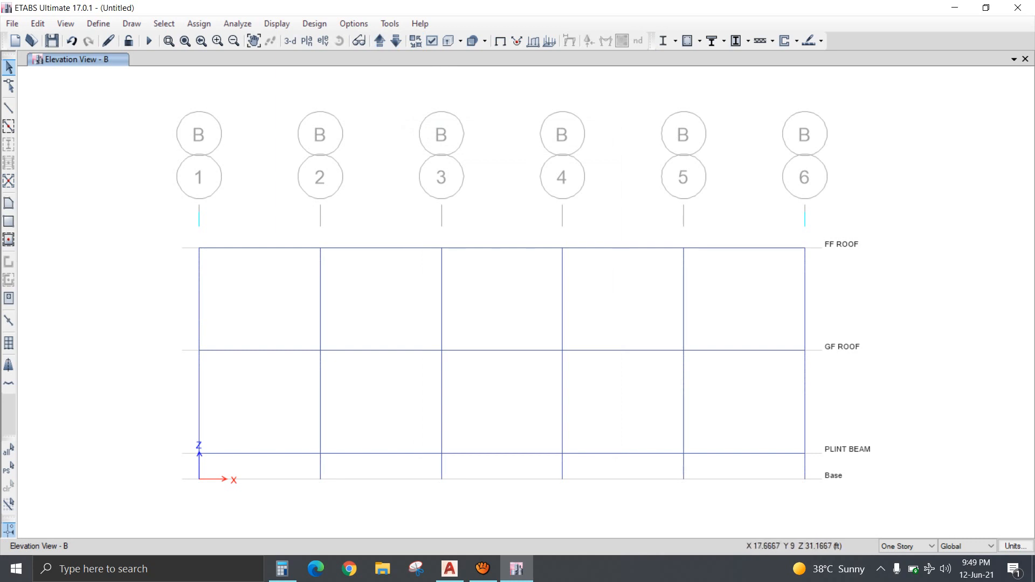
left_click(306, 40)
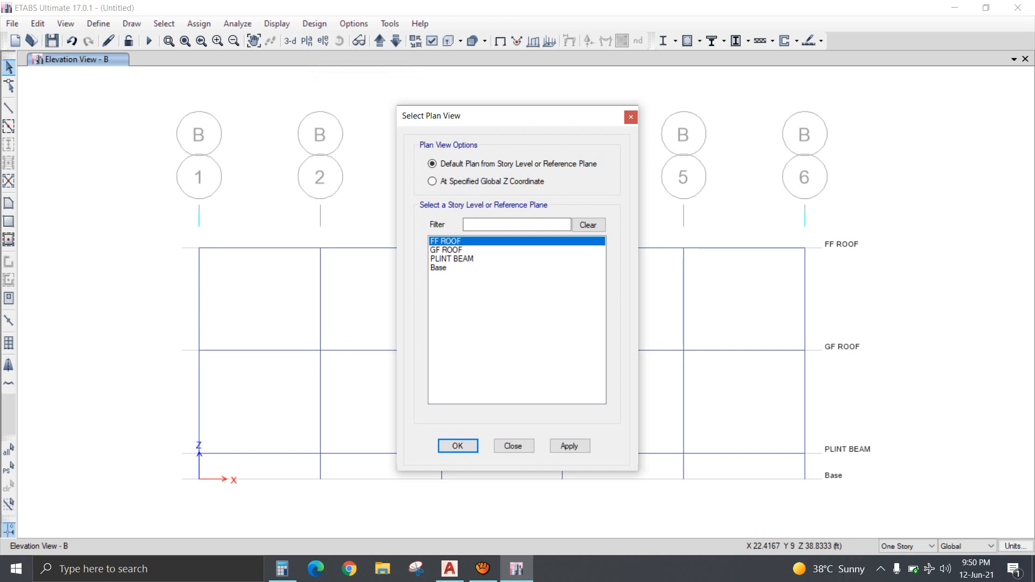
left_click(439, 268)
left_click(458, 446)
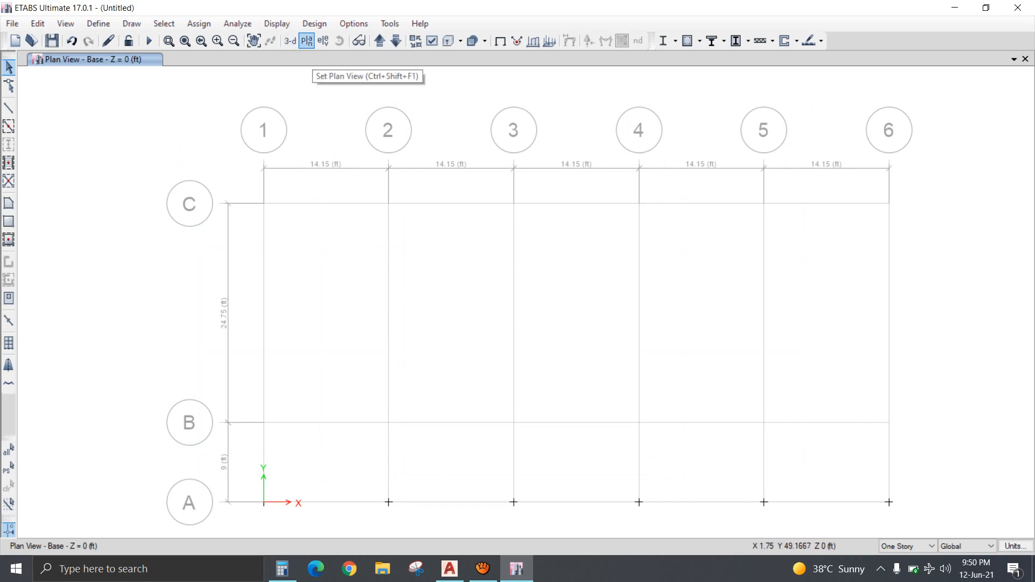
In elevation B, select the six columns and replicate them once linearly, with dx 0 and dy 24.75 ft.
left_click(323, 41)
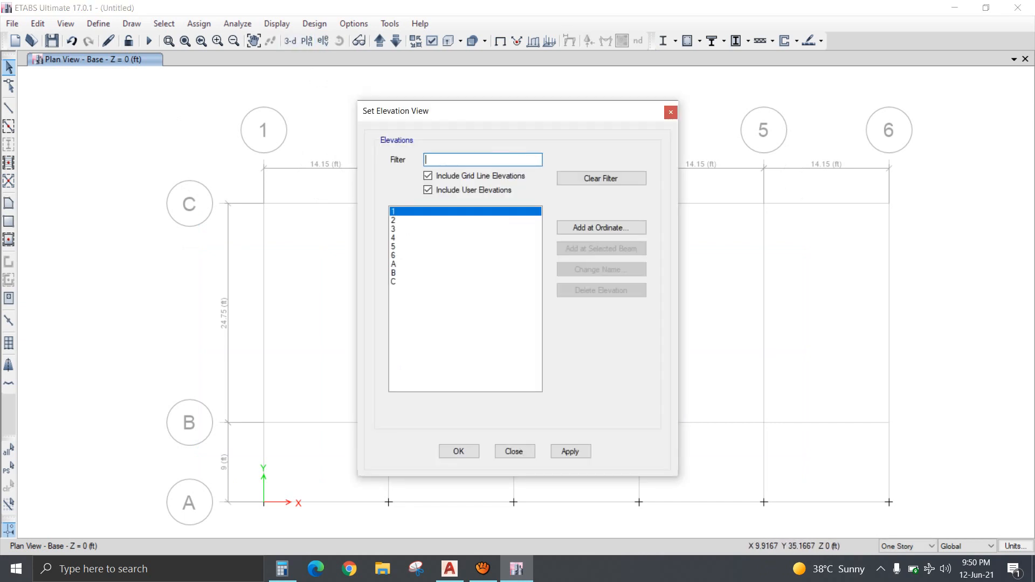
left_click(465, 272)
left_click(458, 451)
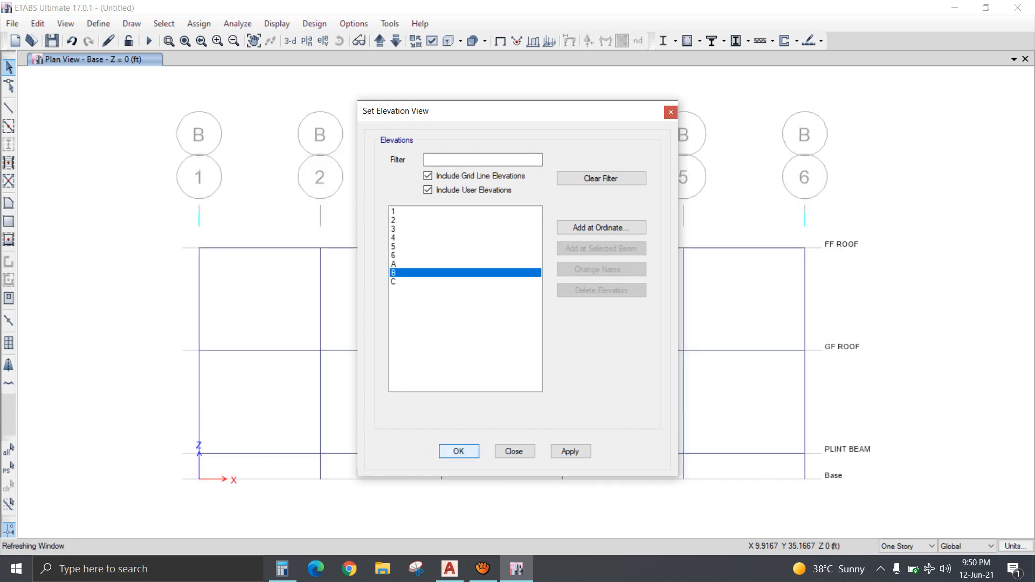
left_click_drag(823, 279, 191, 318)
left_click(37, 23)
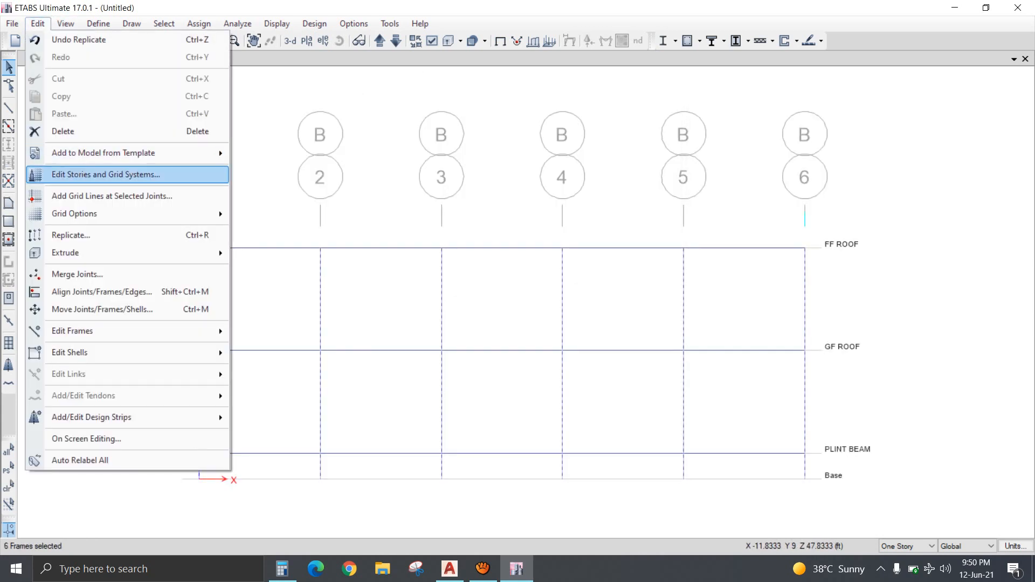
left_click(71, 235)
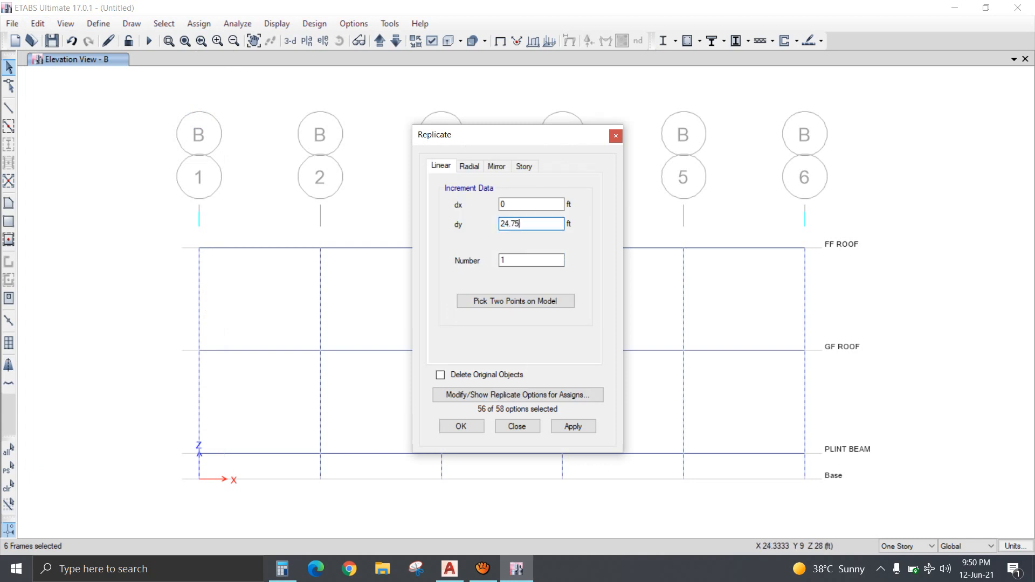
left_click(462, 426)
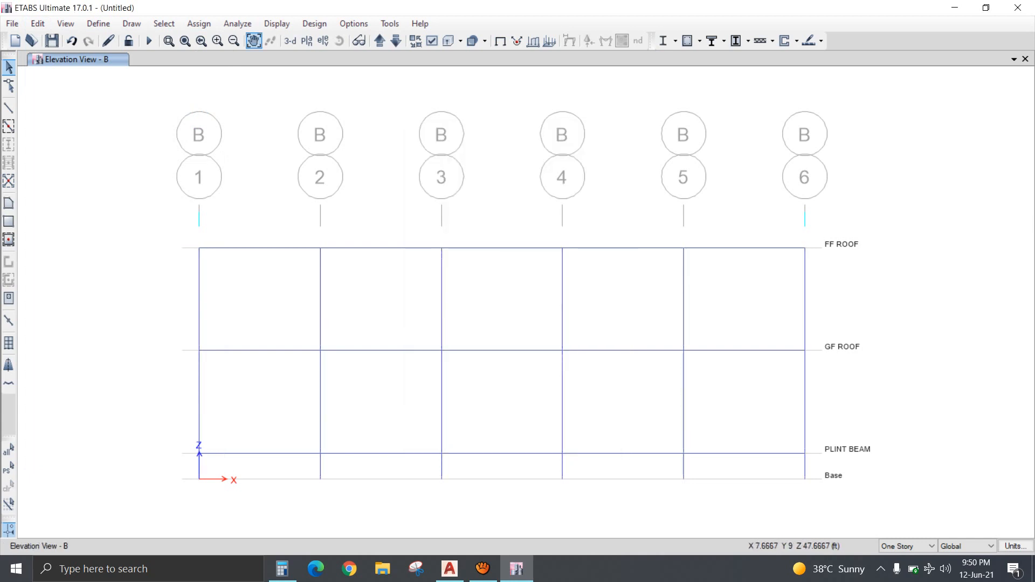
Select all joints on the Base plan and restrain them as pinned, with translations X, Y and Z fixed and rotations free.
left_click(290, 41)
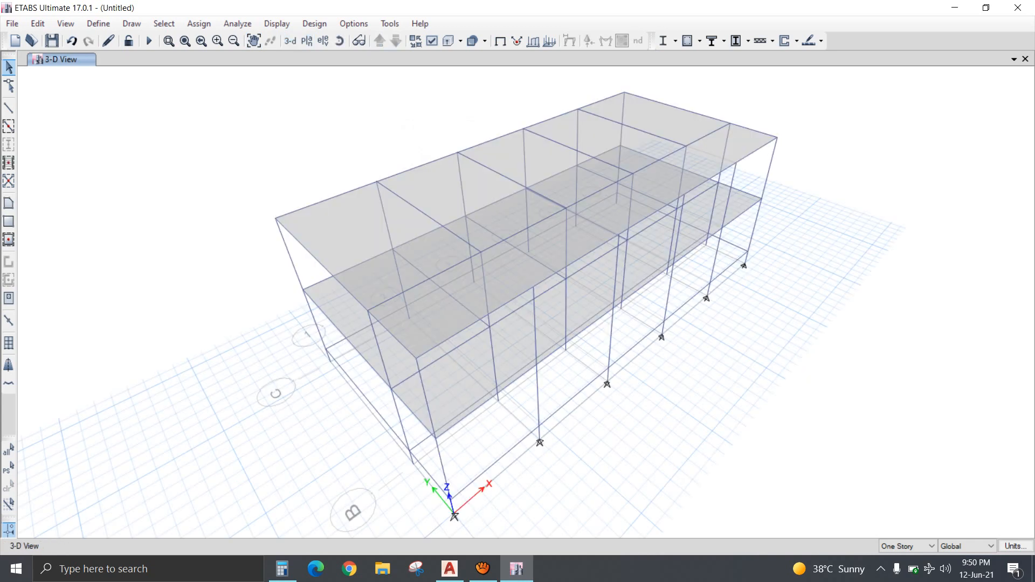
left_click(340, 41)
left_click_drag(431, 345, 466, 283)
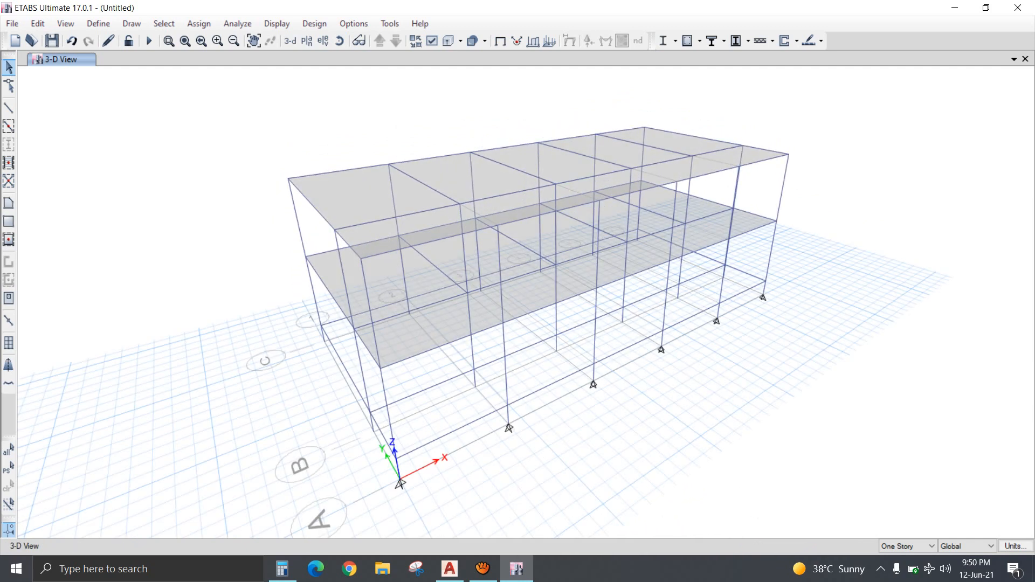
left_click(307, 40)
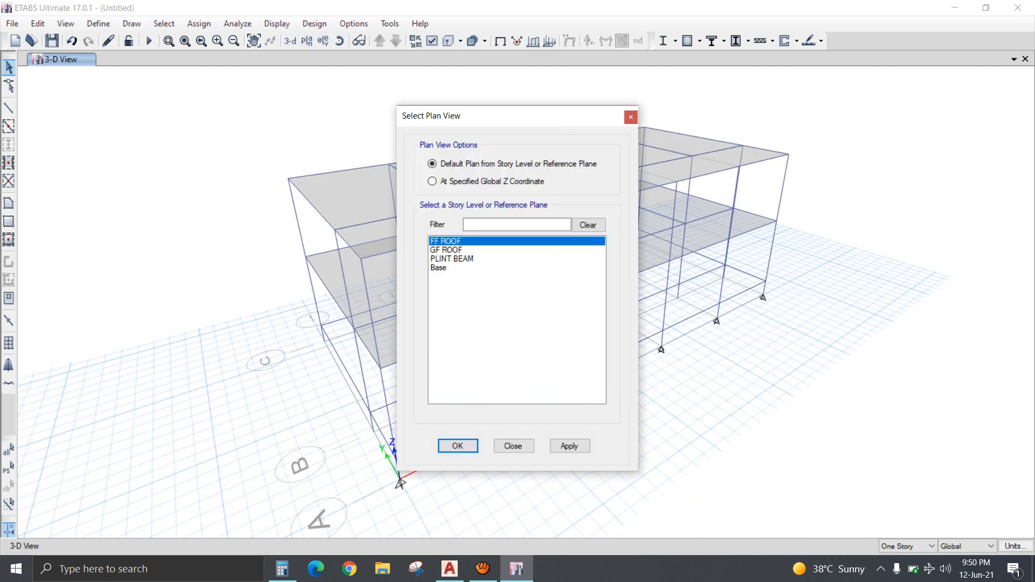
left_click(438, 268)
left_click(458, 445)
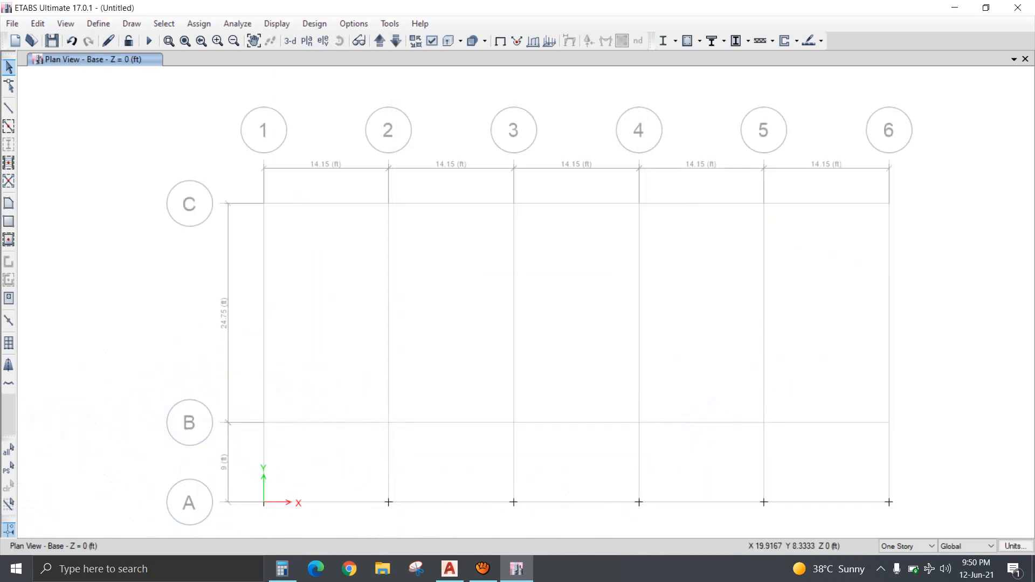
left_click_drag(226, 181, 928, 527)
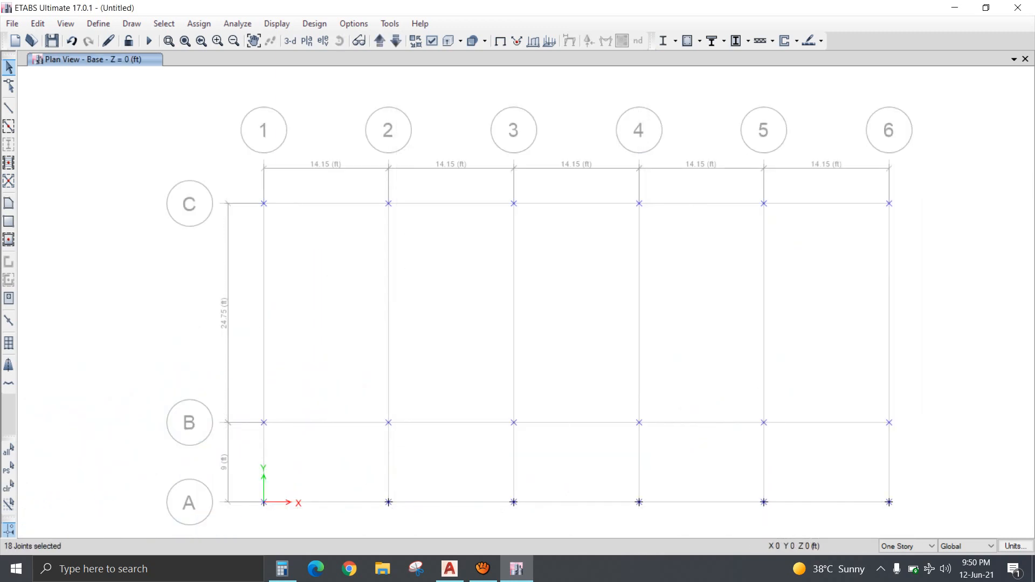
left_click(198, 24)
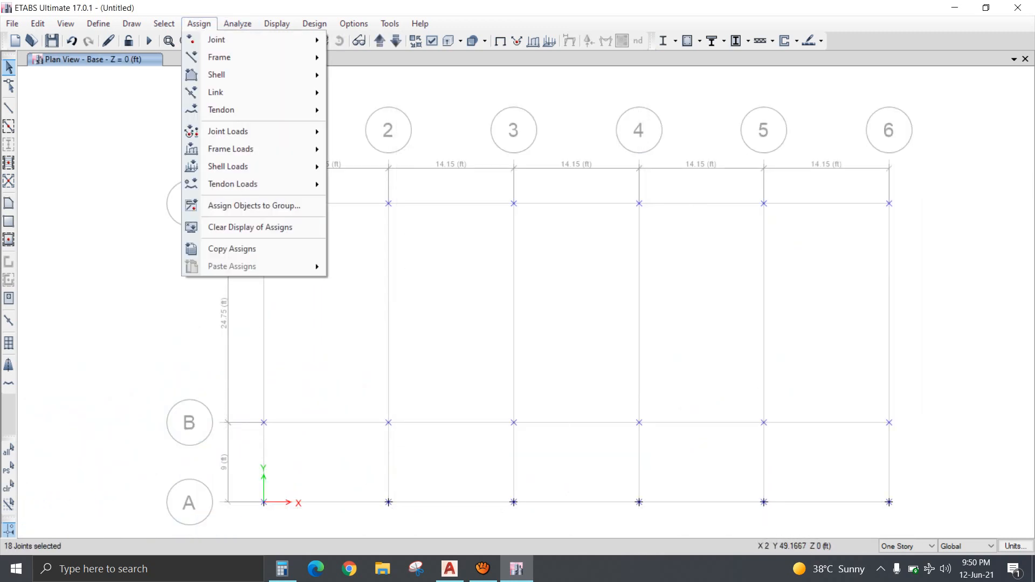
mouse_move(226, 40)
left_click(373, 41)
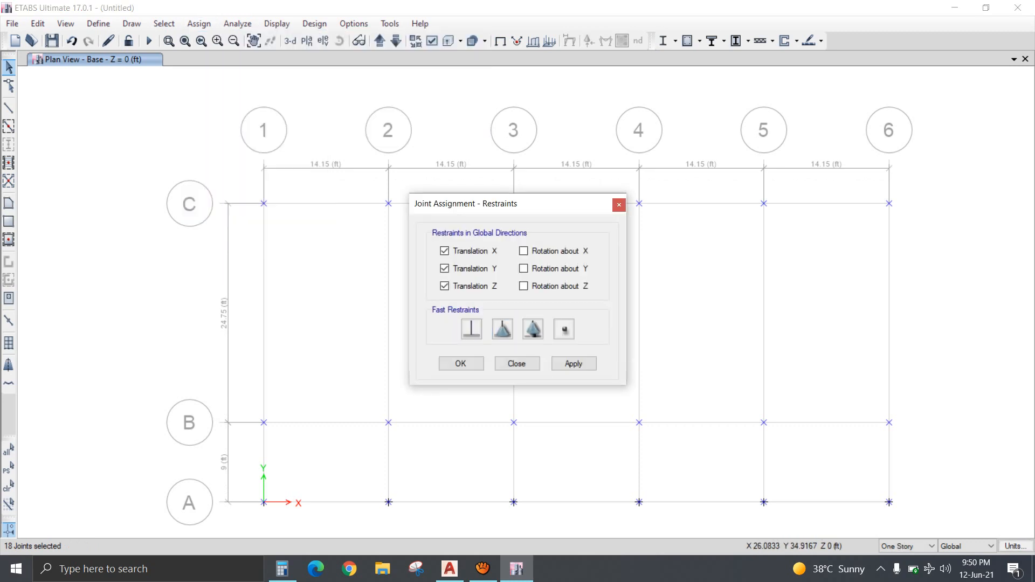
left_click(460, 364)
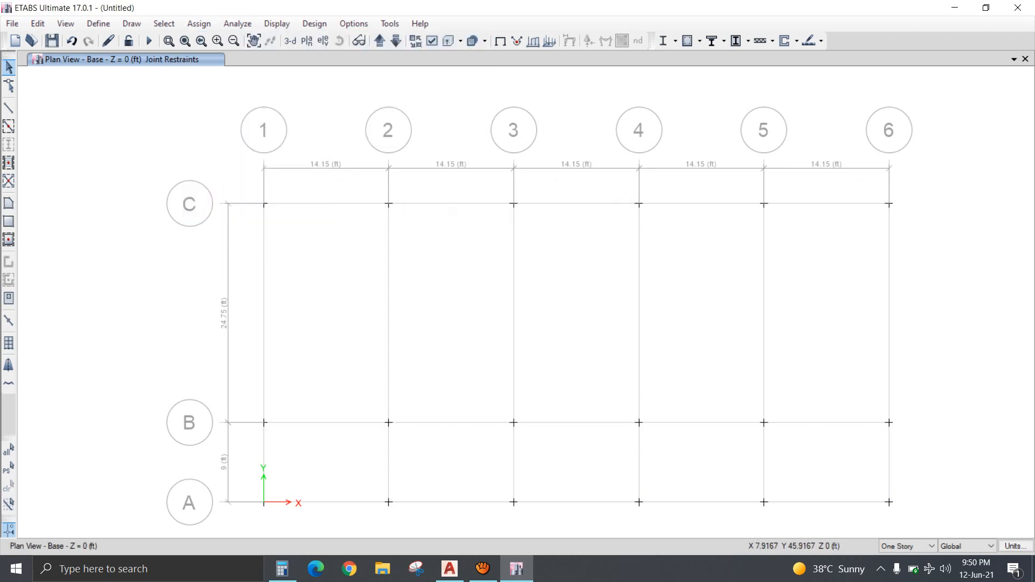
Select everything on the PLINT BEAM plan and divide the selected frames into 6 frame objects.
left_click(380, 41)
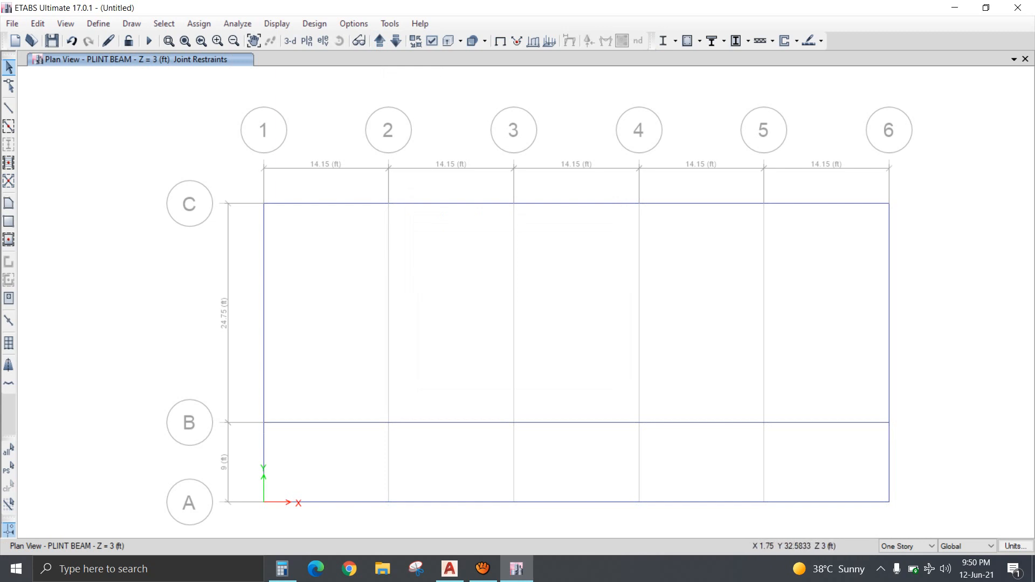
left_click_drag(232, 181, 919, 515)
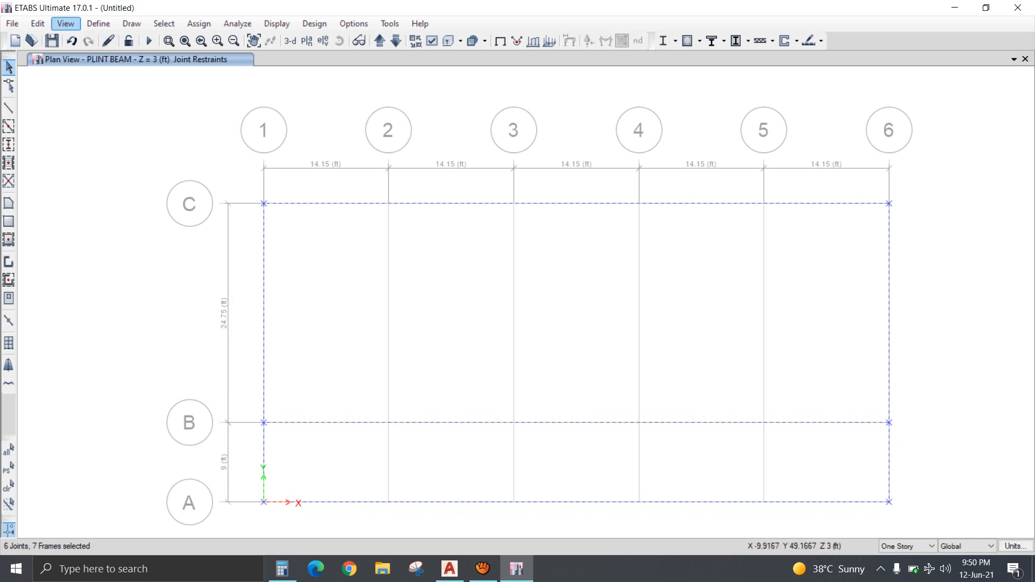
left_click(38, 24)
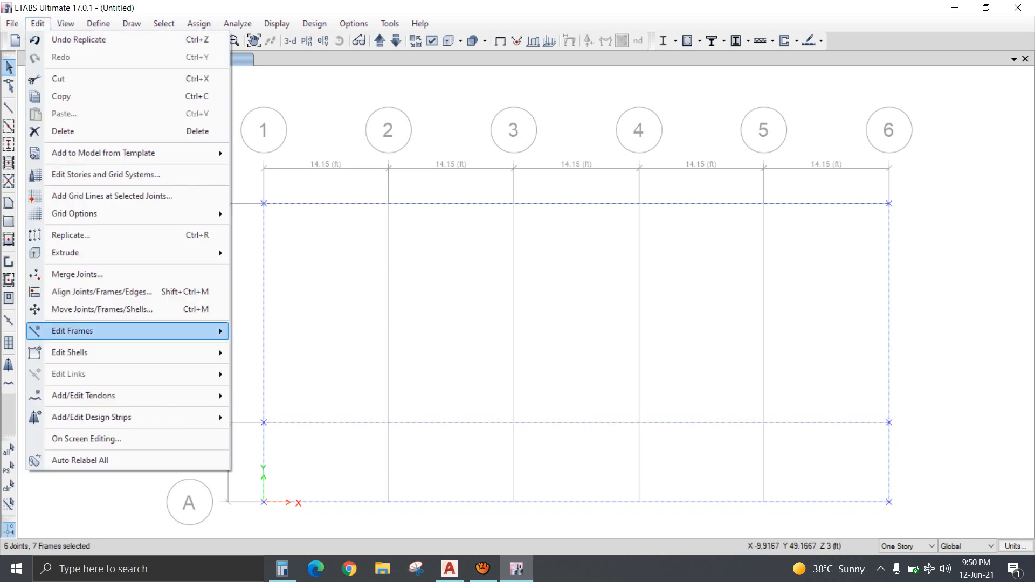
mouse_move(108, 331)
left_click(292, 331)
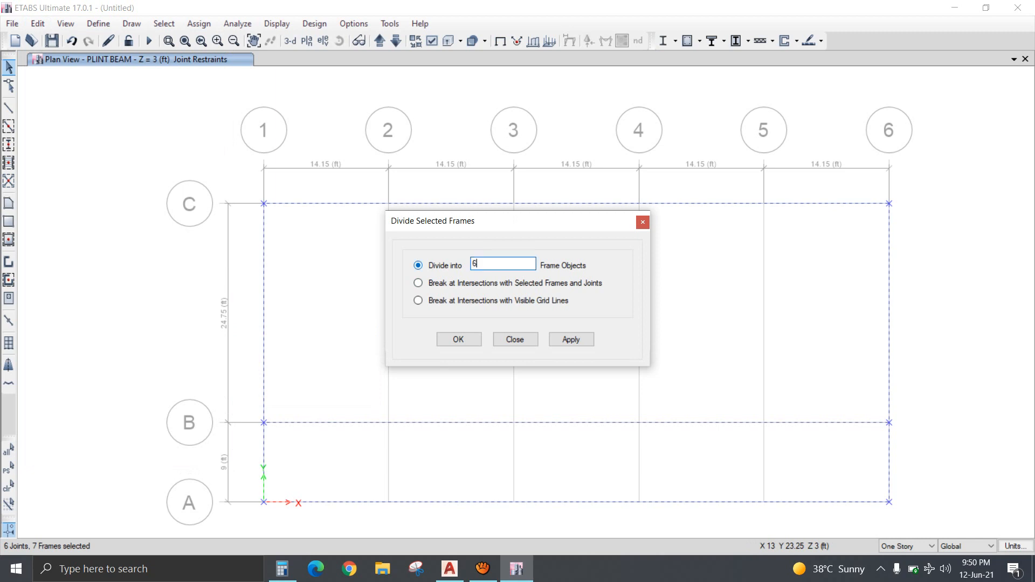
left_click(459, 339)
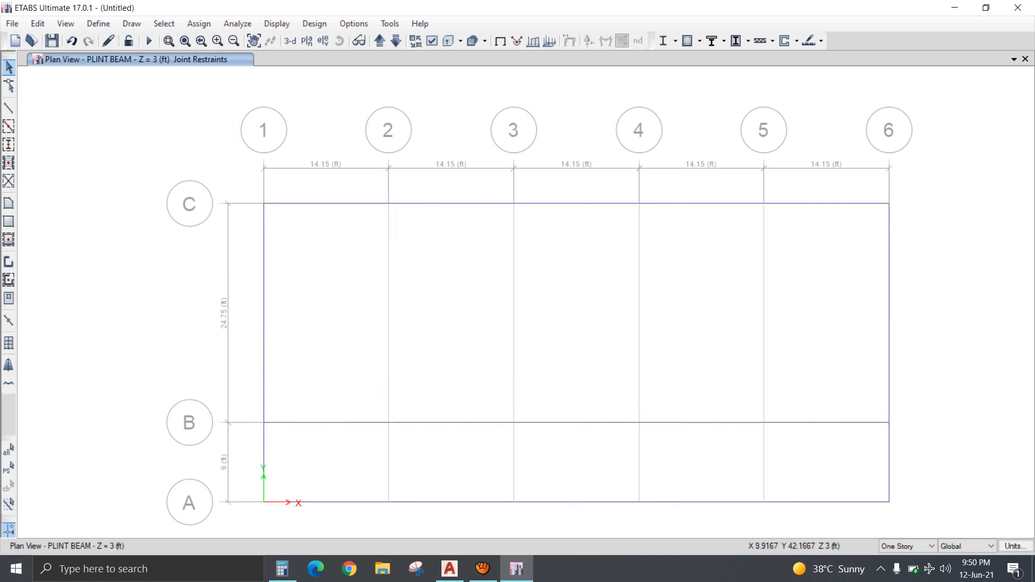
left_click(379, 41)
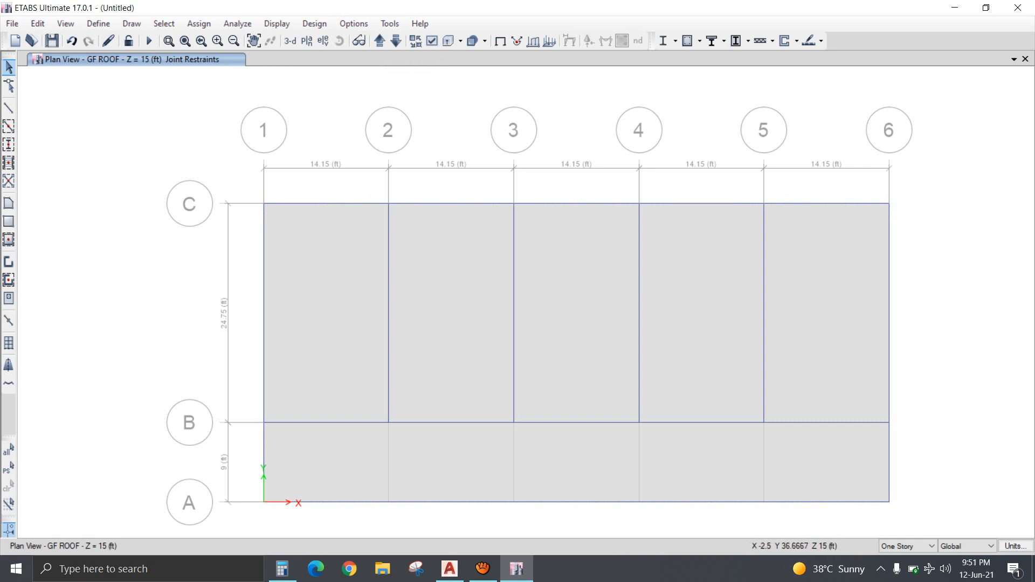
left_click_drag(240, 177, 925, 518)
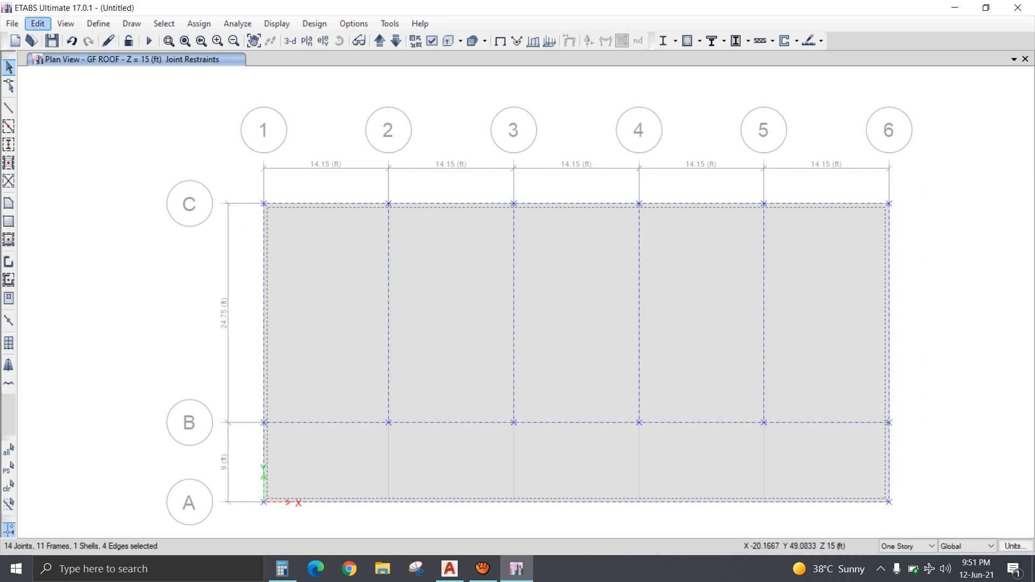
left_click(38, 23)
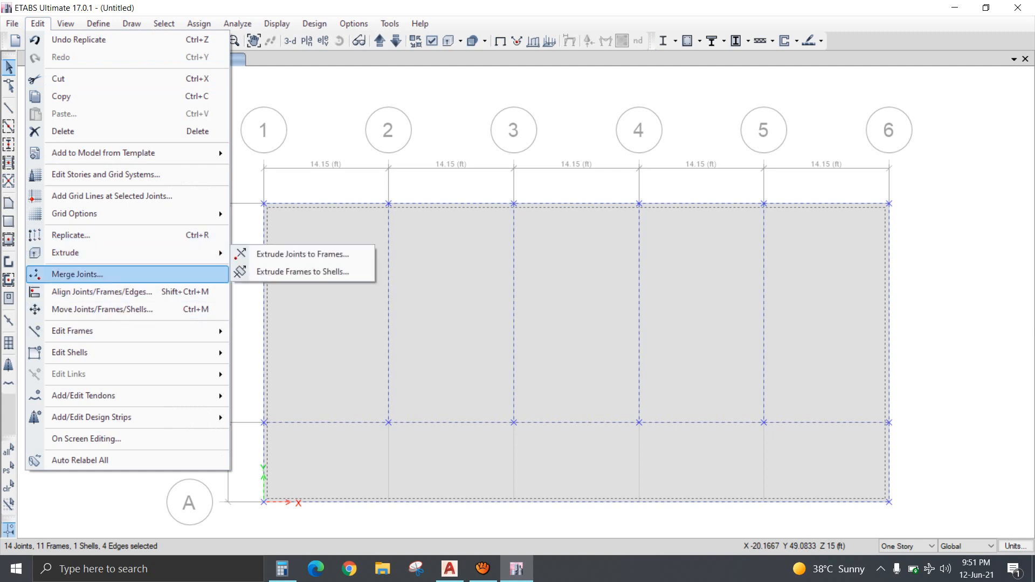
mouse_move(108, 331)
left_click(284, 332)
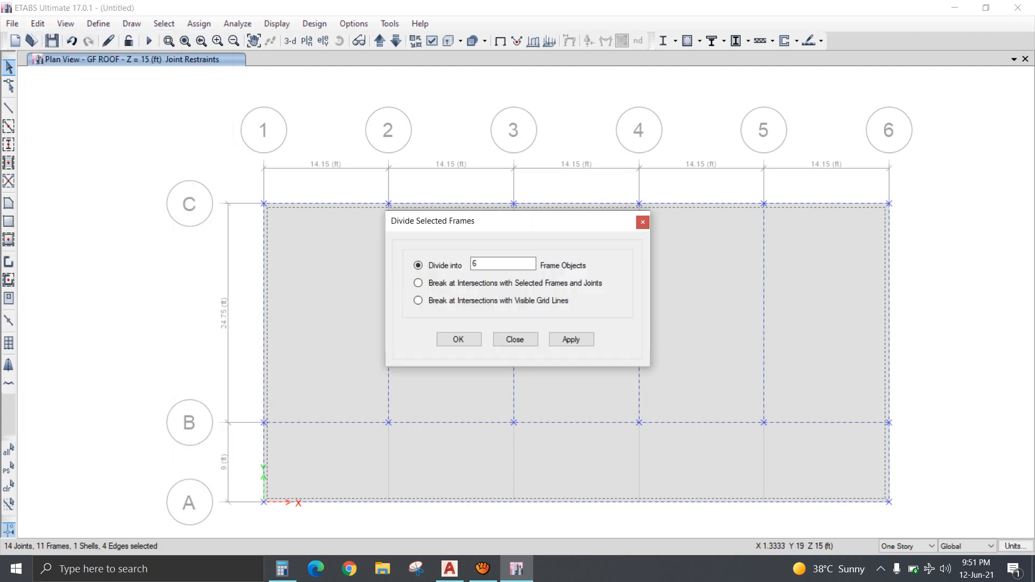
left_click(459, 340)
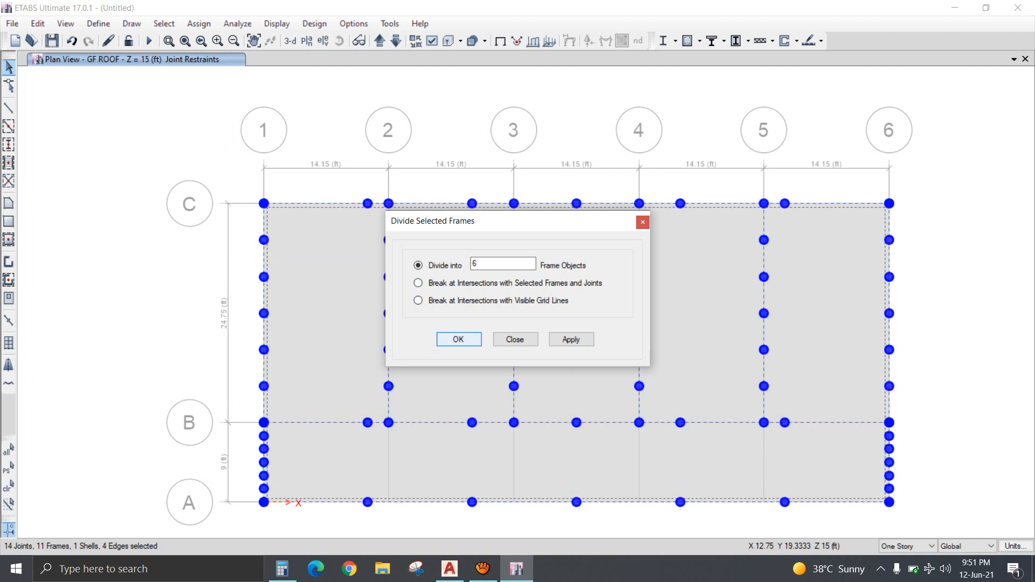
left_click(515, 339)
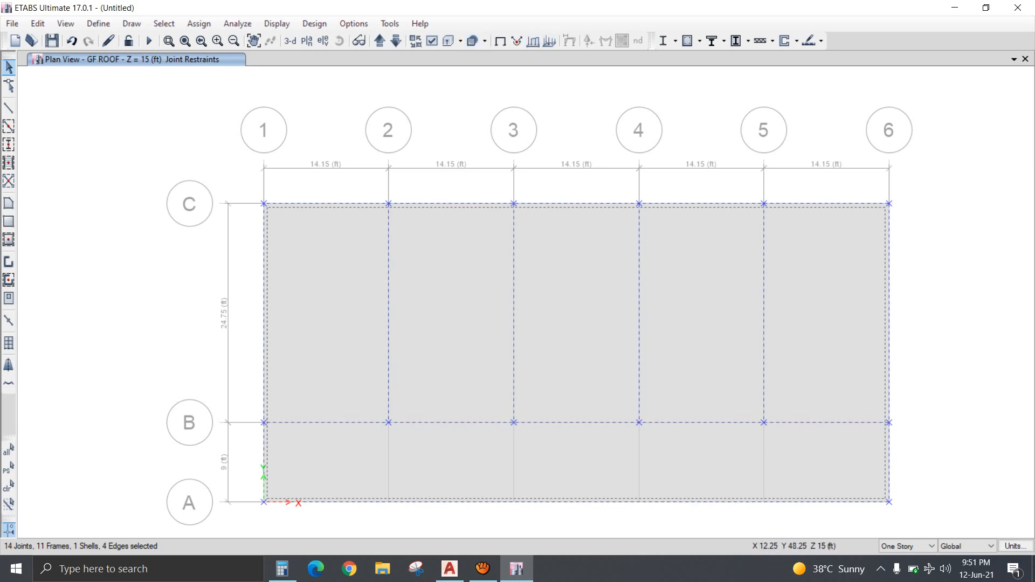
Undo the frame division made at the PLINT BEAM level.
left_click(500, 41)
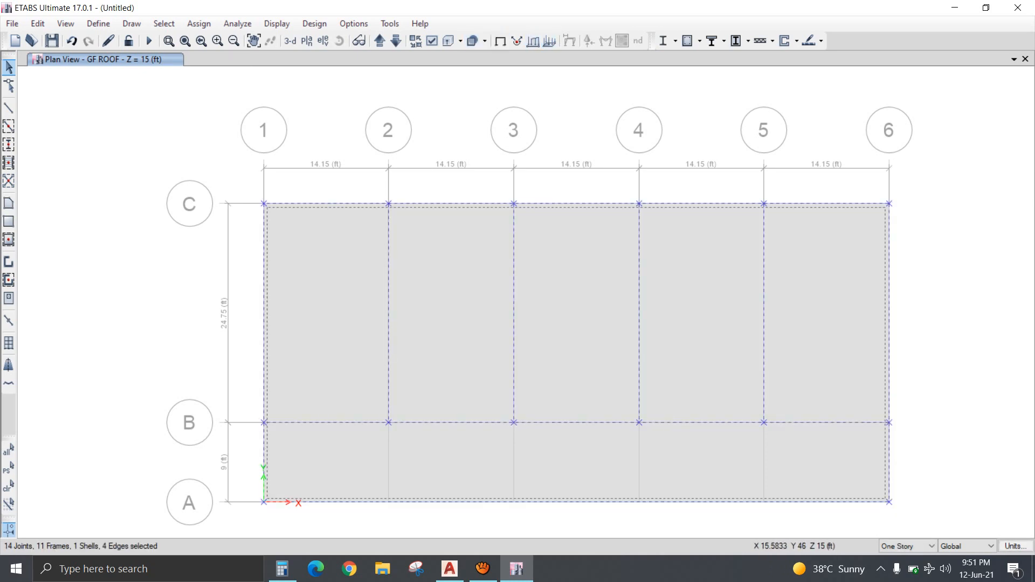
left_click(395, 41)
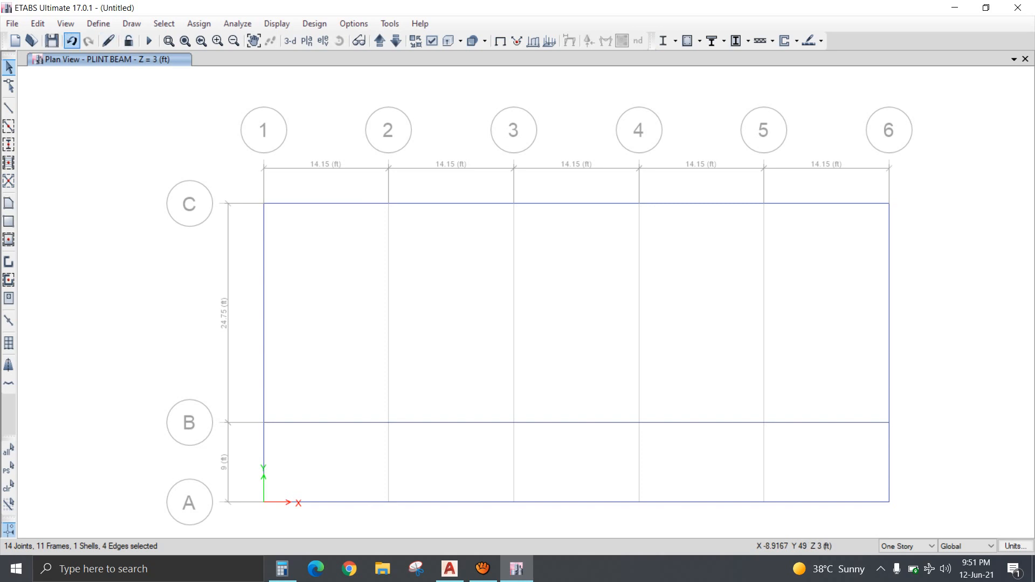
left_click(72, 41)
Select the entire model and break its frames at intersections with selected frames and joints.
left_click(344, 202)
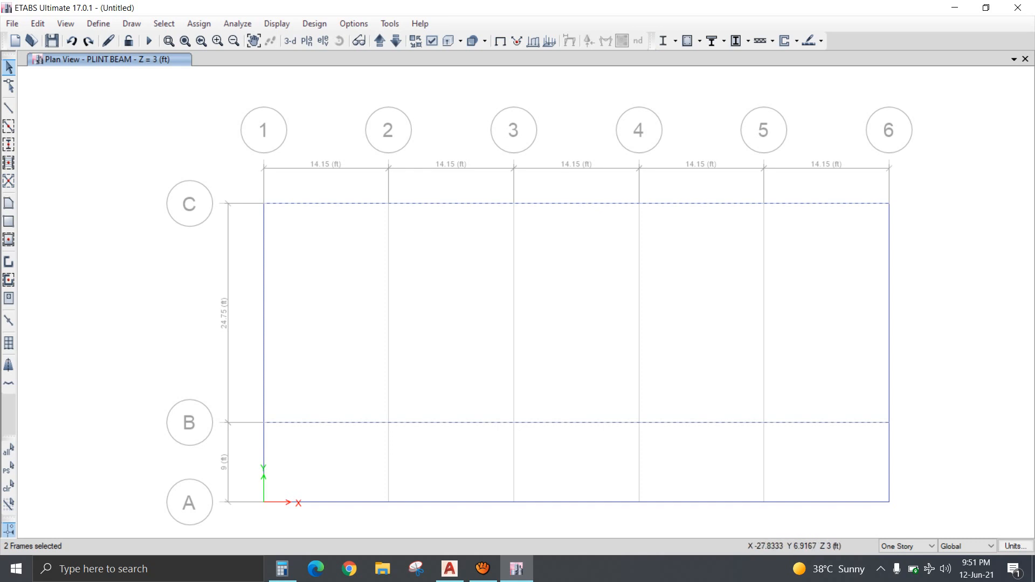
left_click(9, 450)
left_click(38, 23)
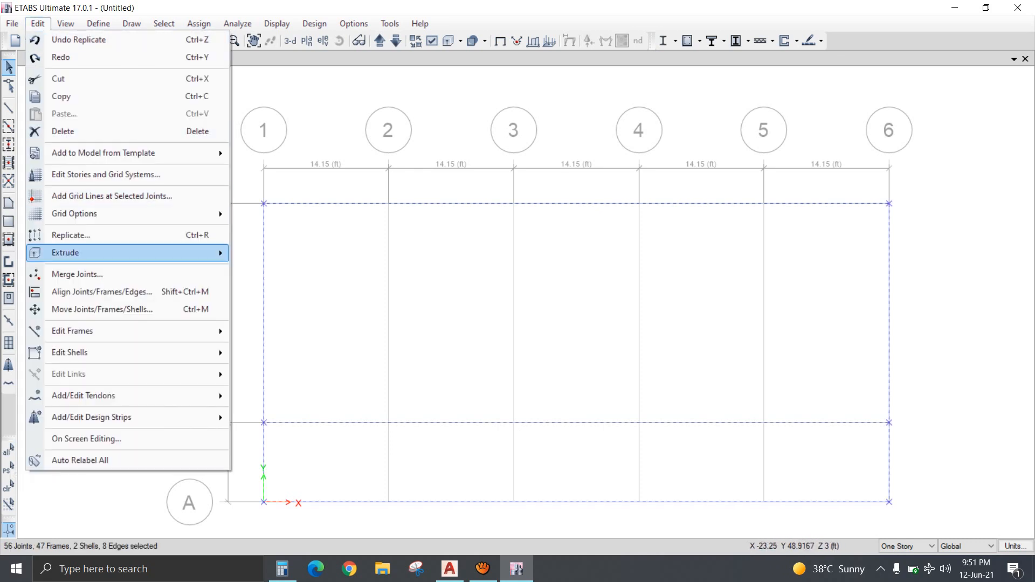
mouse_move(135, 330)
left_click(289, 330)
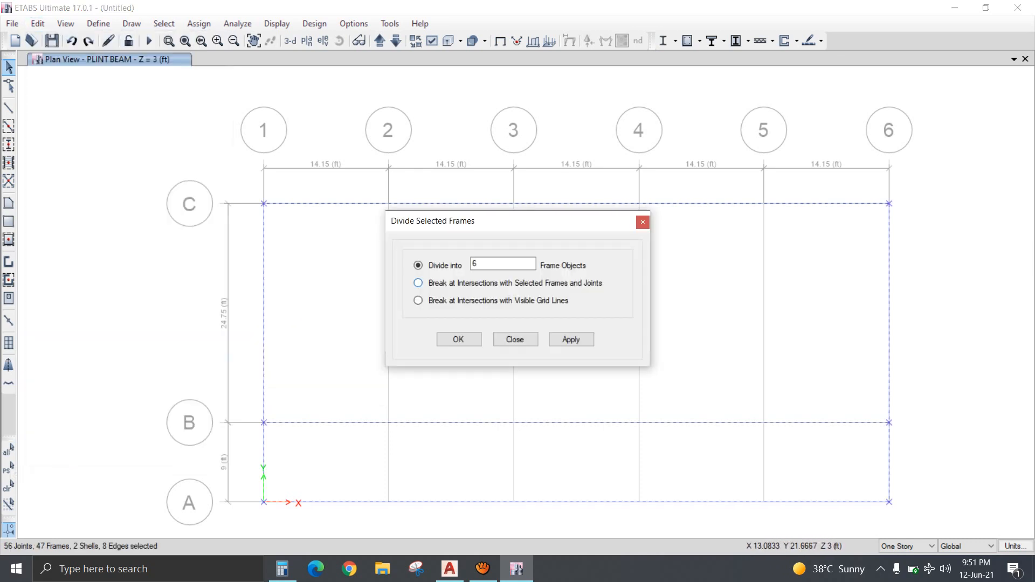
left_click(458, 340)
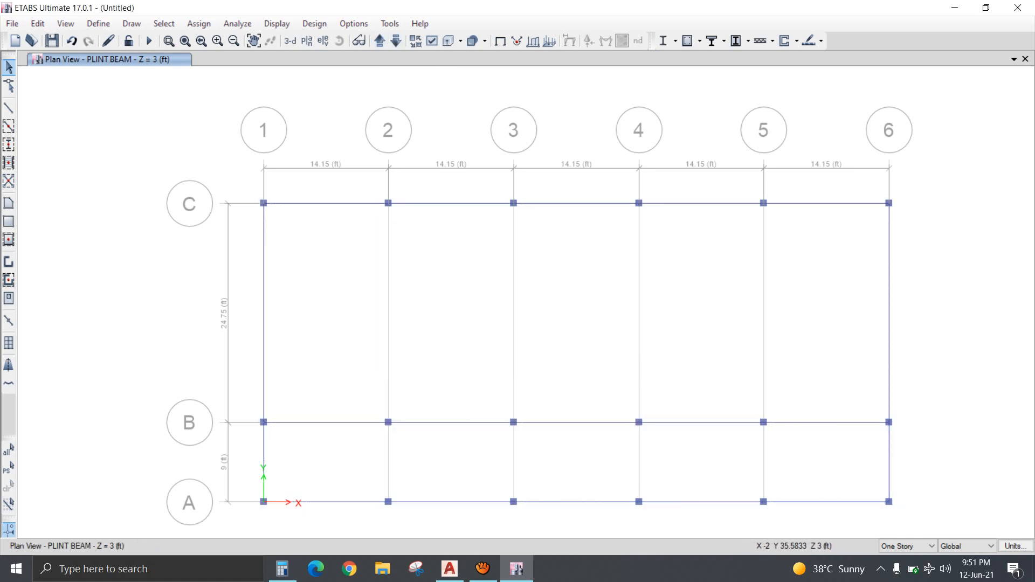
Select all joints and frames on the PLINT BEAM plan and divide the frames into 6 frame objects.
left_click_drag(194, 165, 938, 534)
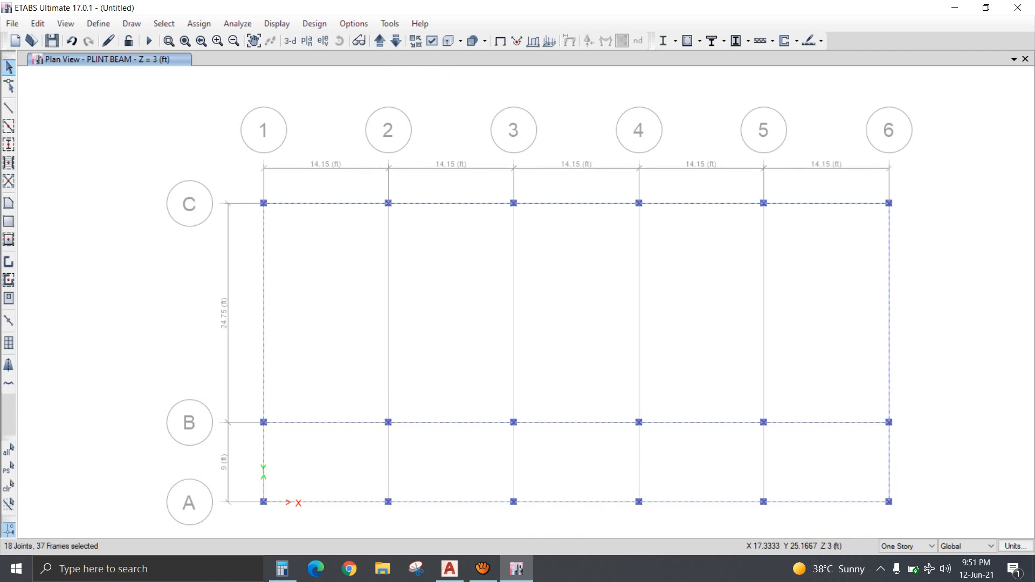
left_click(37, 23)
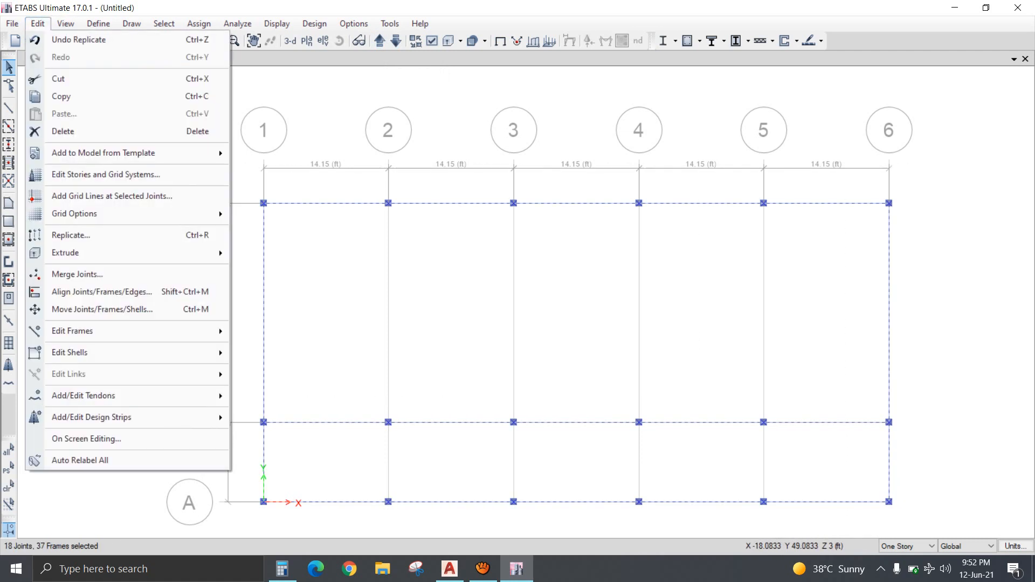
mouse_move(135, 331)
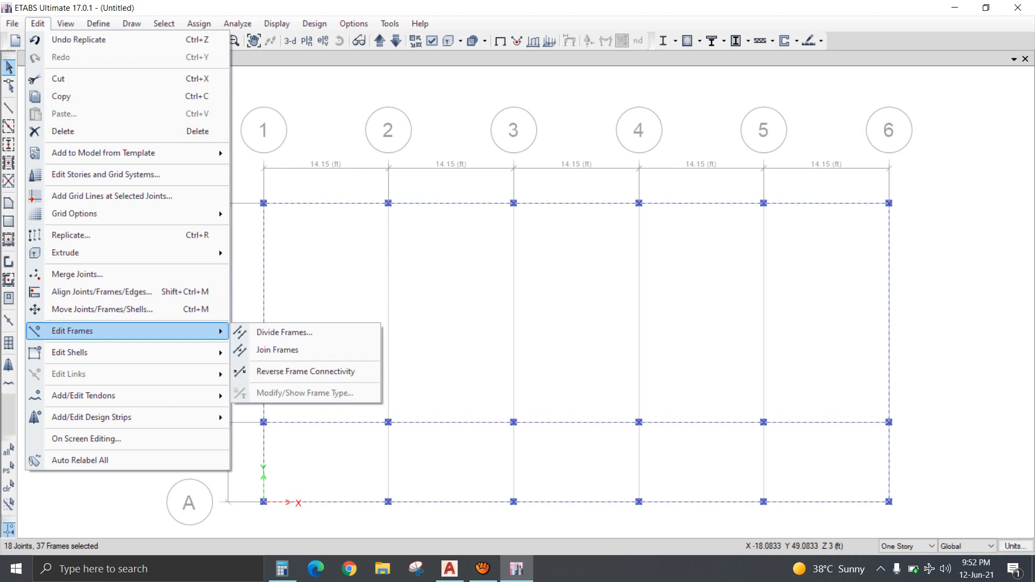
left_click(286, 330)
left_click(418, 265)
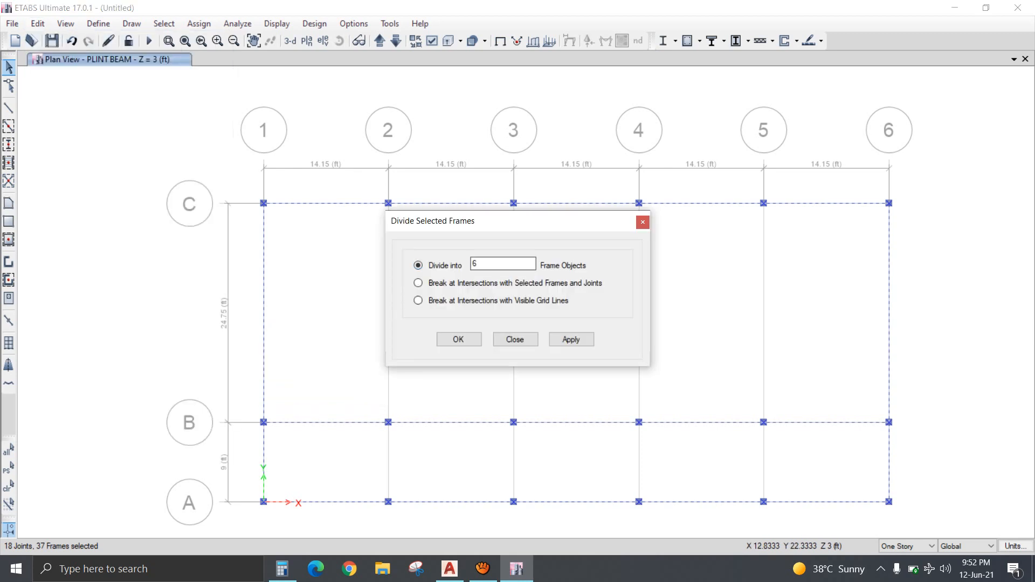
left_click(459, 339)
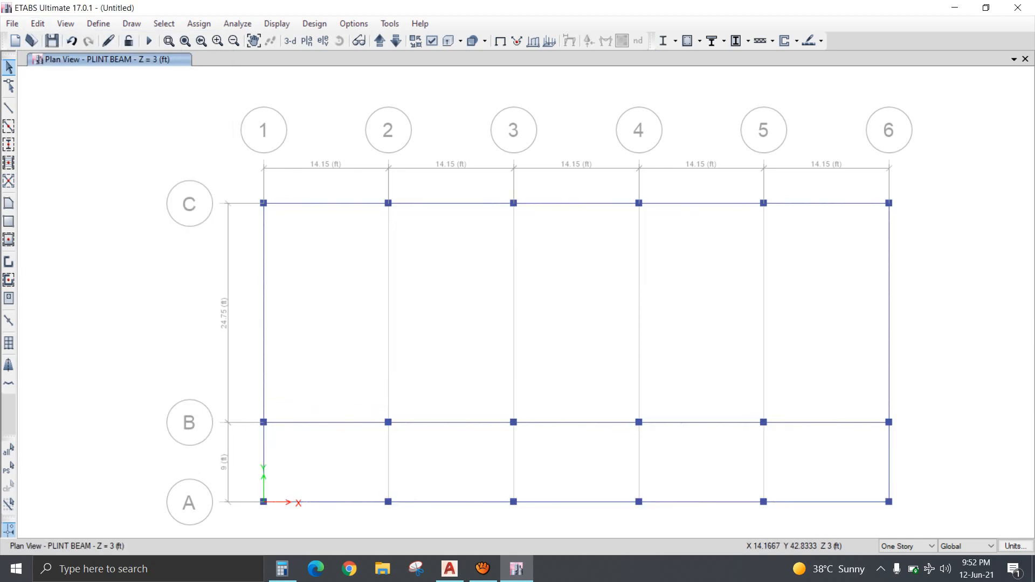
Select everything on the GF ROOF and FF ROOF plans and divide the selected frames into 6 frame objects.
left_click(379, 41)
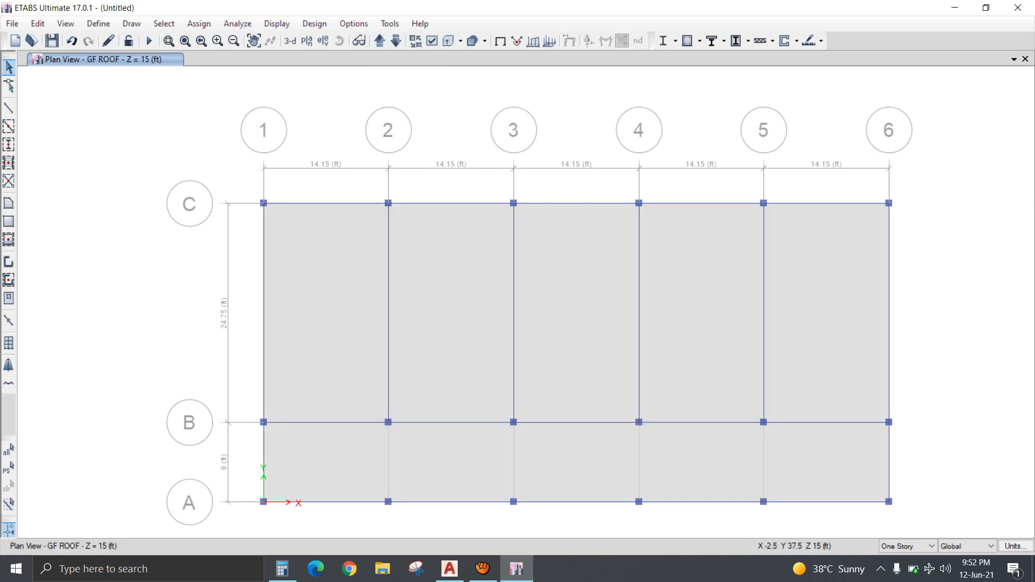
left_click_drag(241, 170, 961, 510)
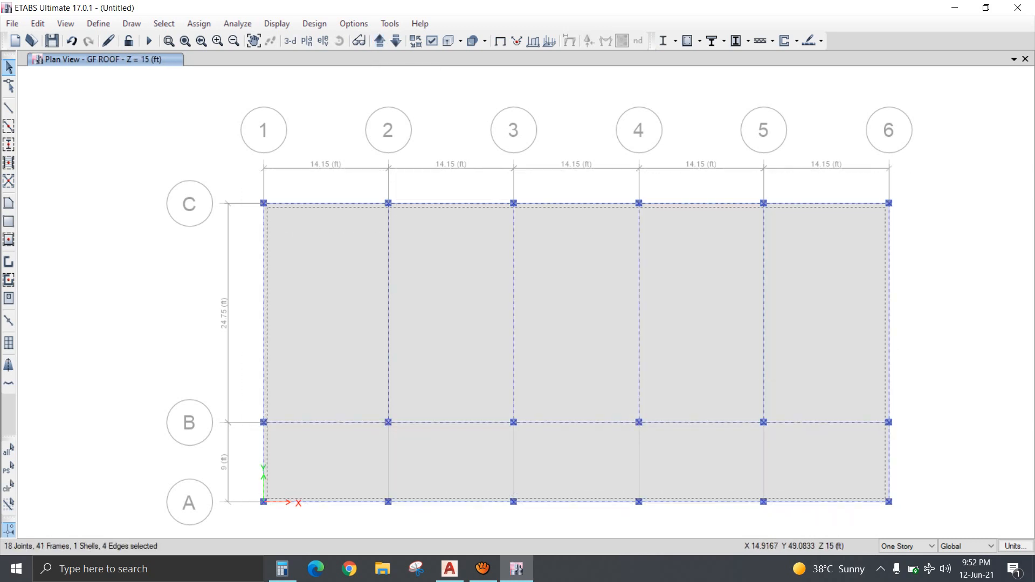
left_click(380, 41)
left_click_drag(217, 137, 1004, 528)
left_click(38, 23)
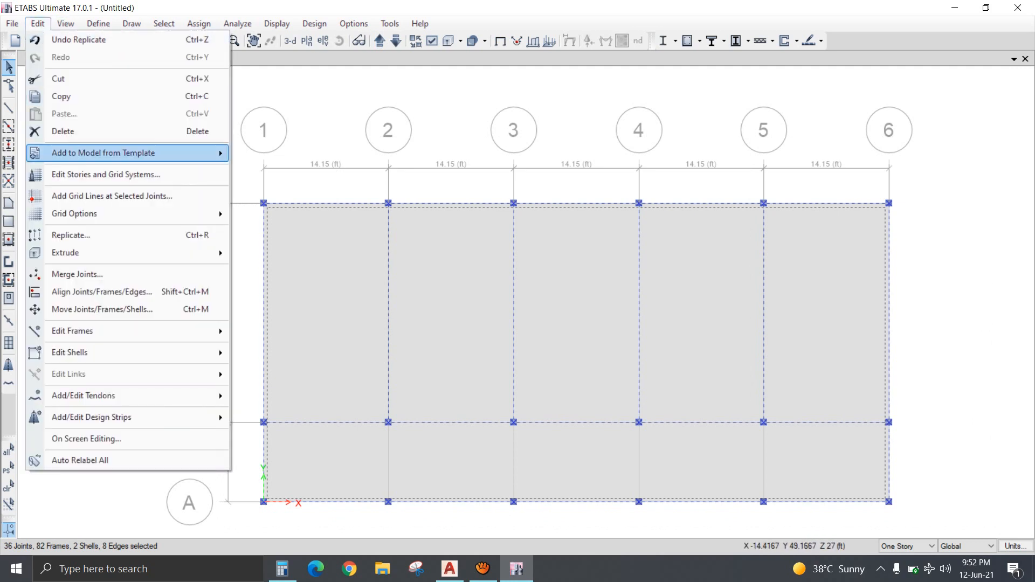
mouse_move(162, 331)
left_click(302, 331)
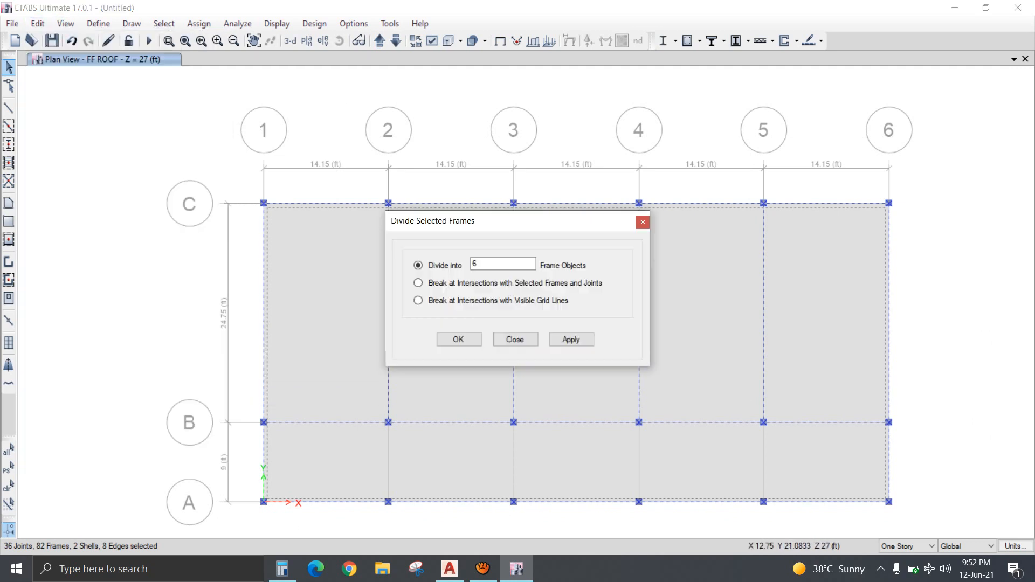
key("Return")
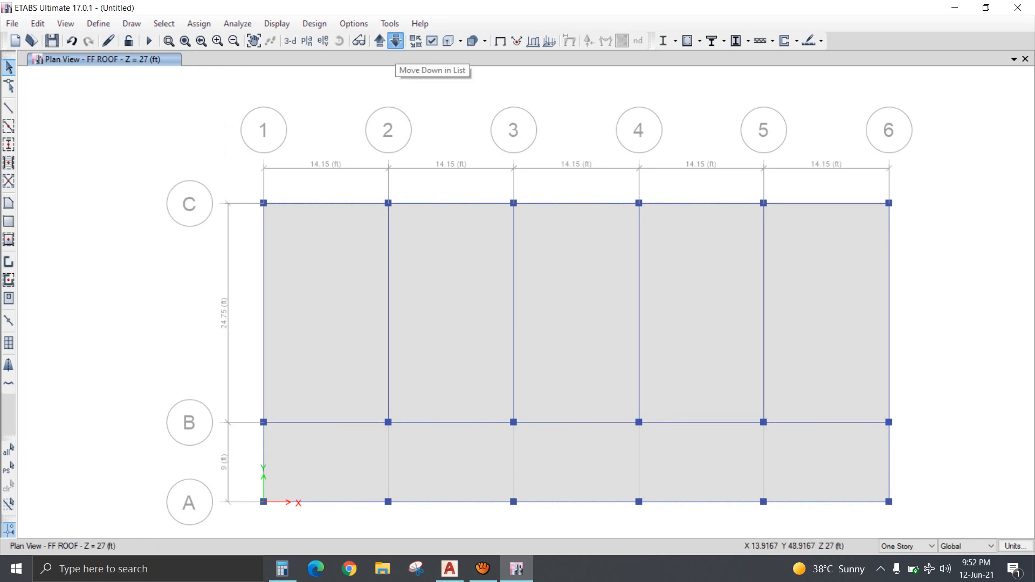
Select the entire model from the GF ROOF plan and divide the shells at visible grids, selected edge joints and selected frame intersections.
left_click(396, 41)
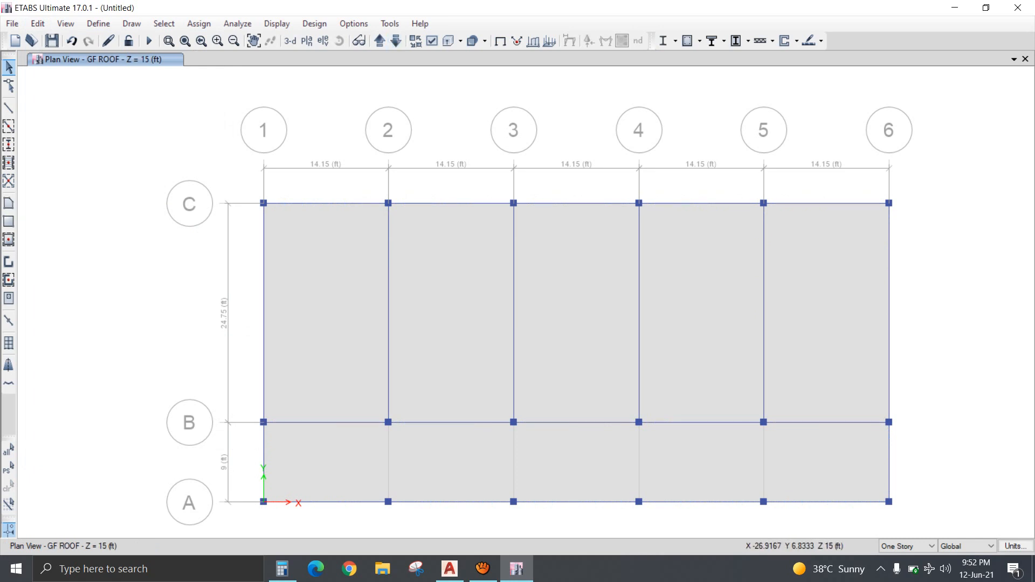
left_click(8, 449)
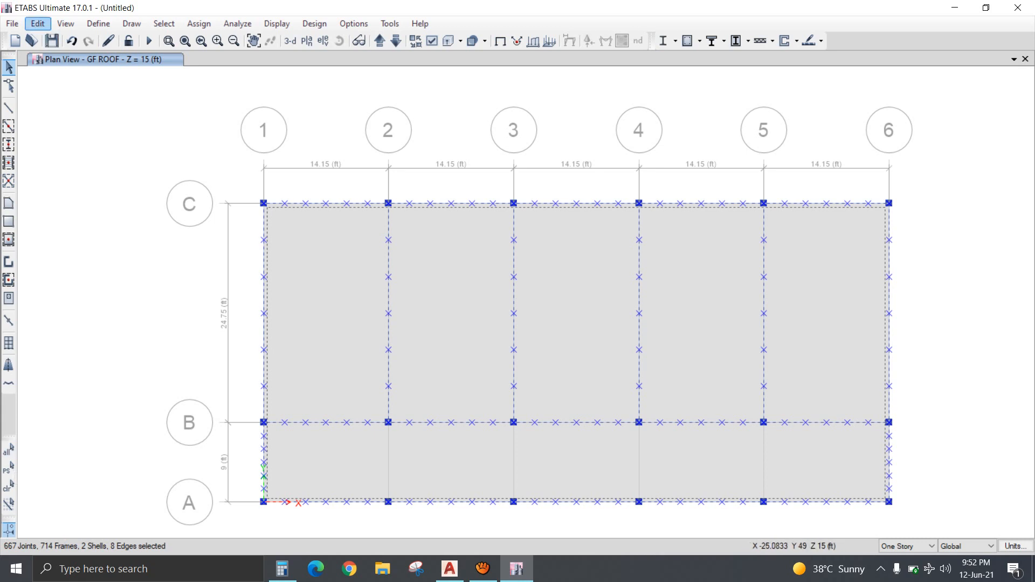
left_click(38, 24)
mouse_move(70, 352)
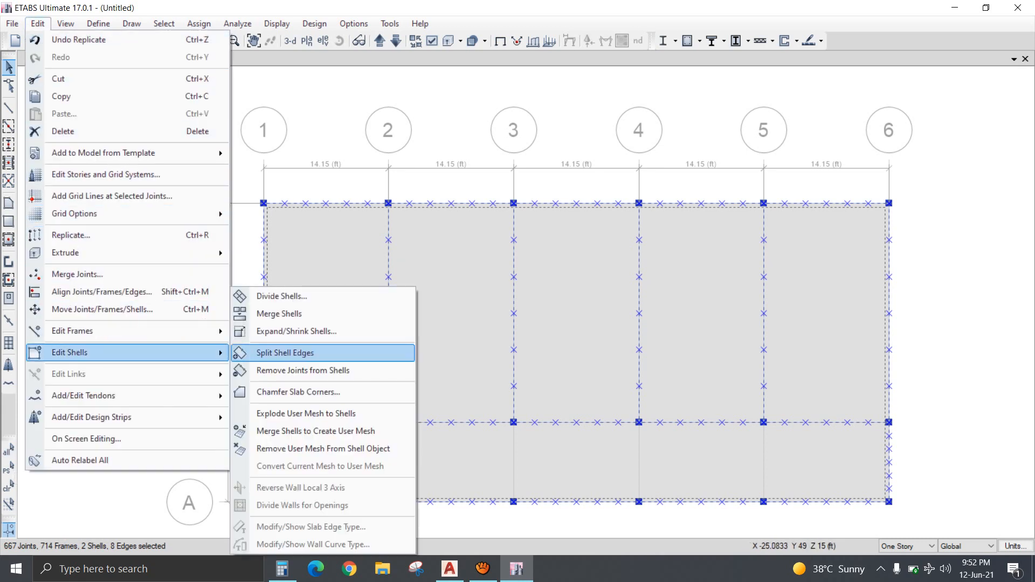
left_click(280, 296)
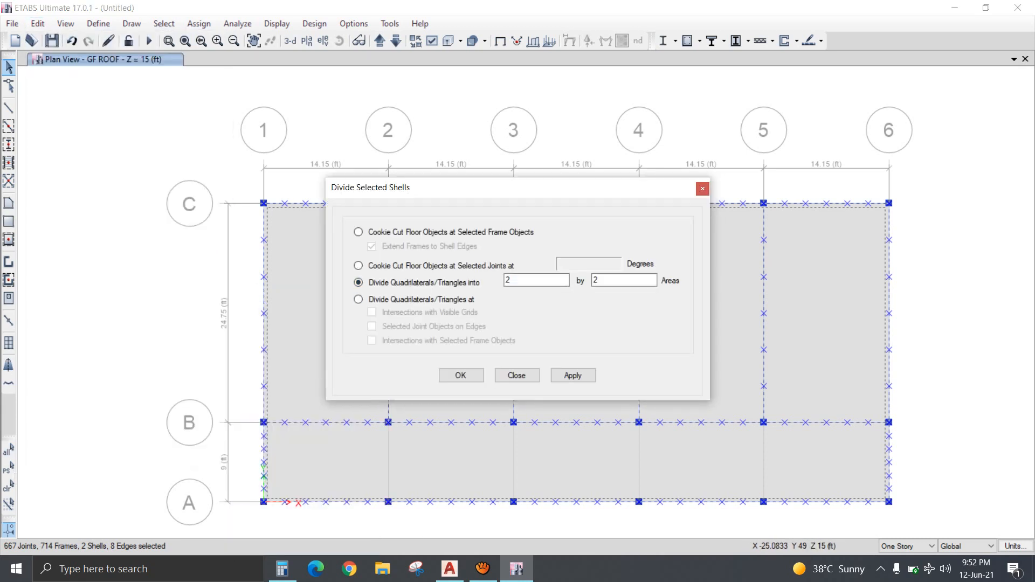
left_click(358, 299)
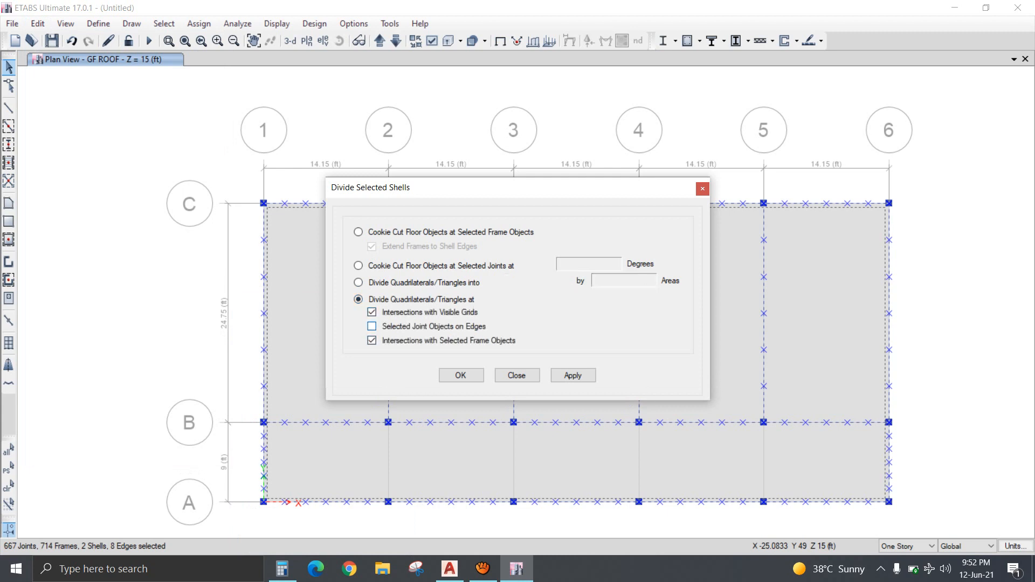
key("Return")
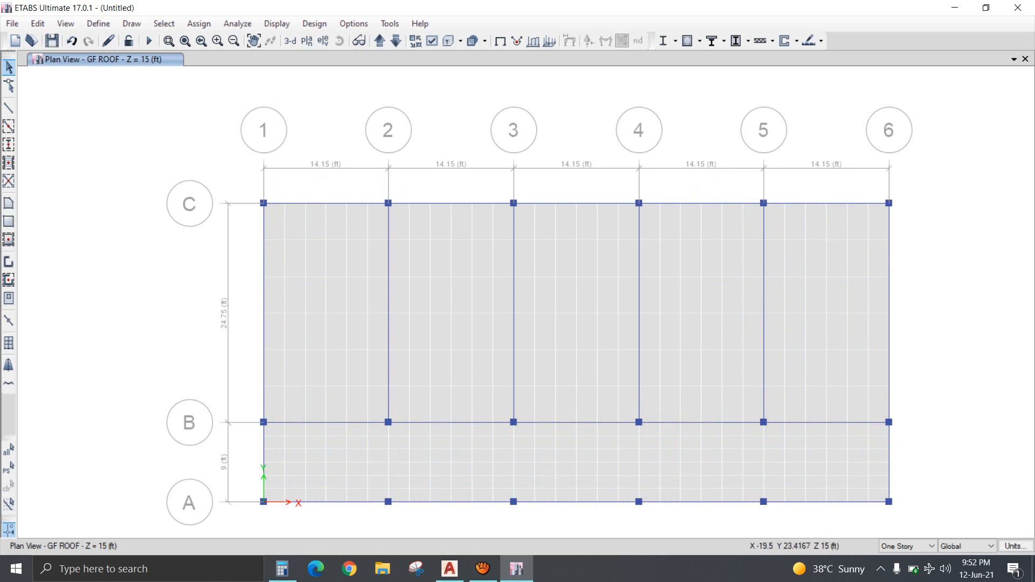
Examine the divided slab shells in a rotated 3D view and on the FF ROOF plan.
left_click(290, 41)
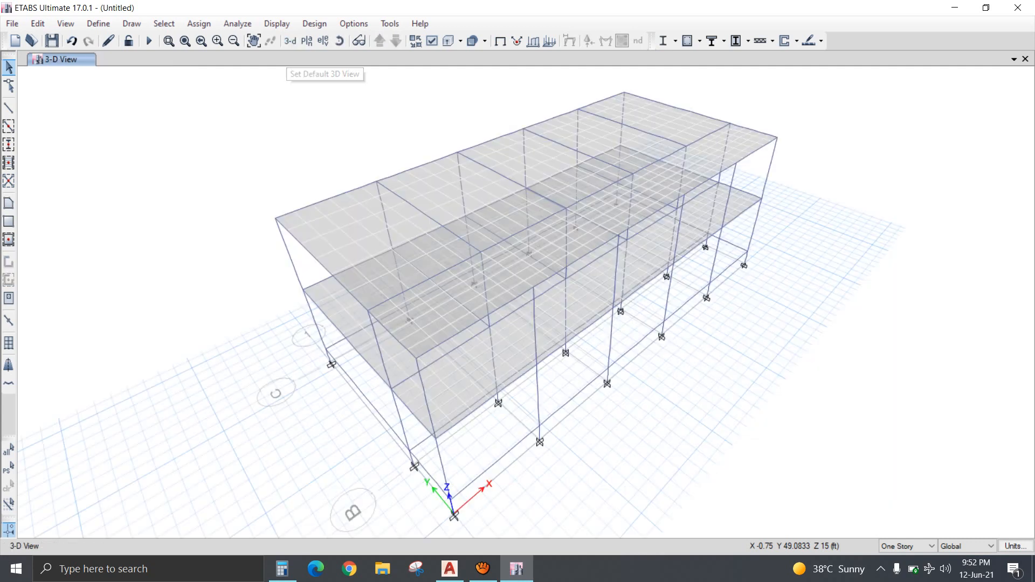
left_click(339, 40)
left_click_drag(485, 280, 380, 237)
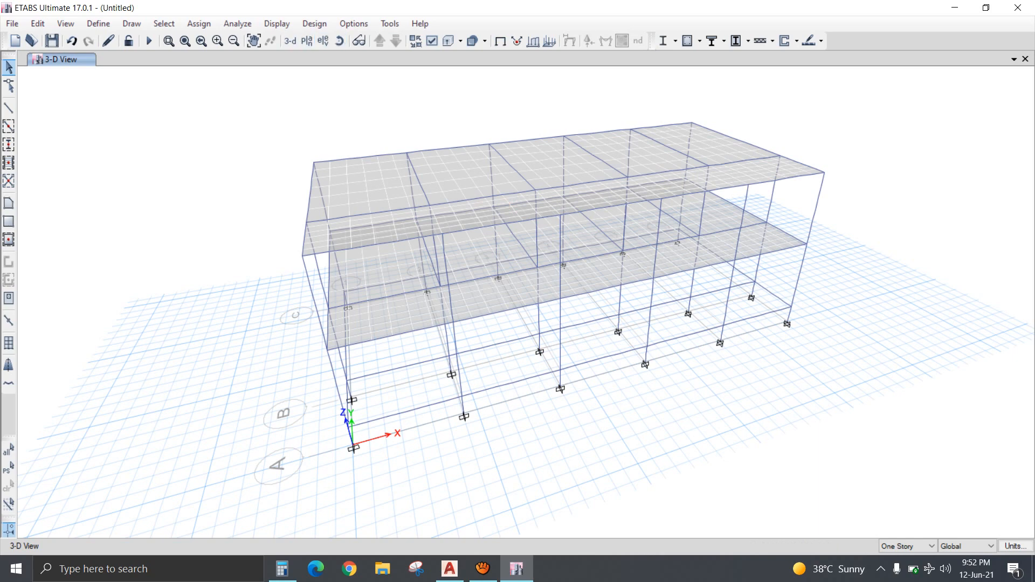
left_click(307, 41)
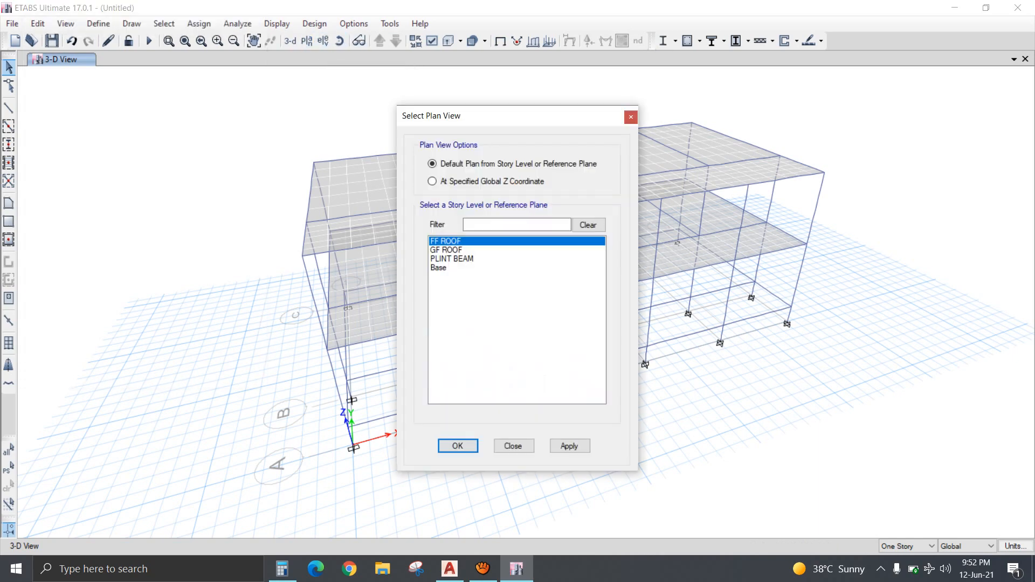
key("Return")
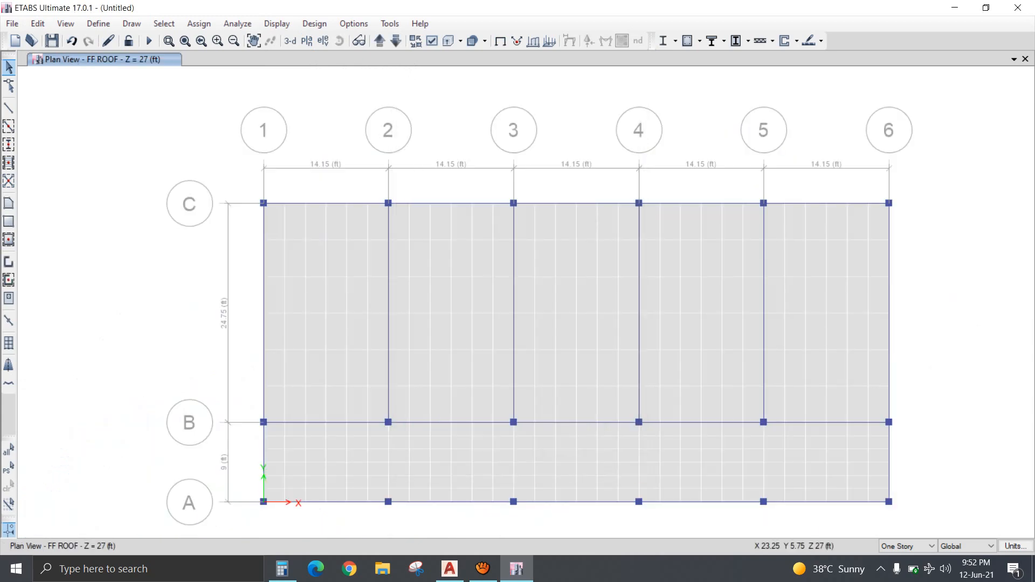
left_click(381, 418)
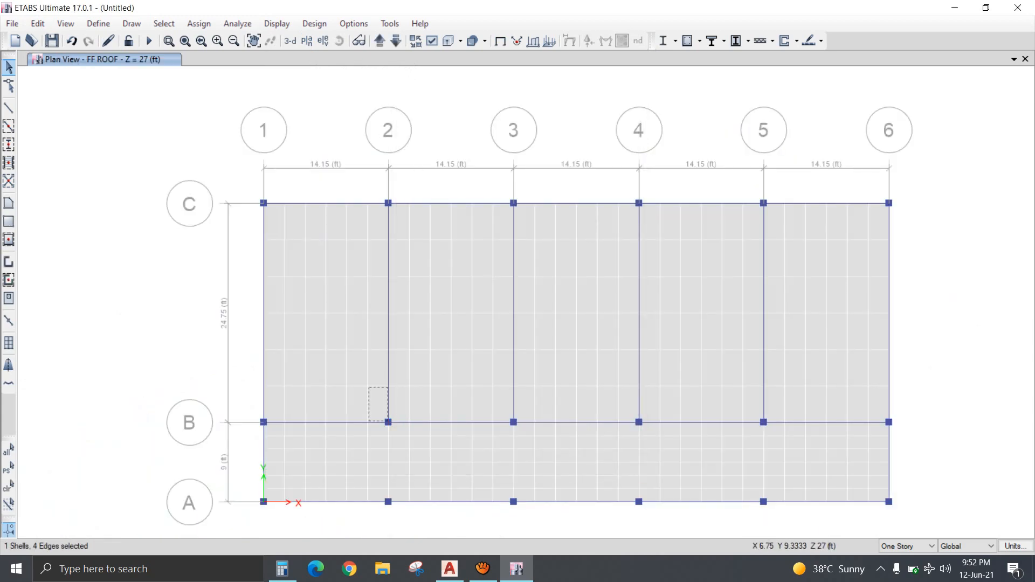
left_click(9, 486)
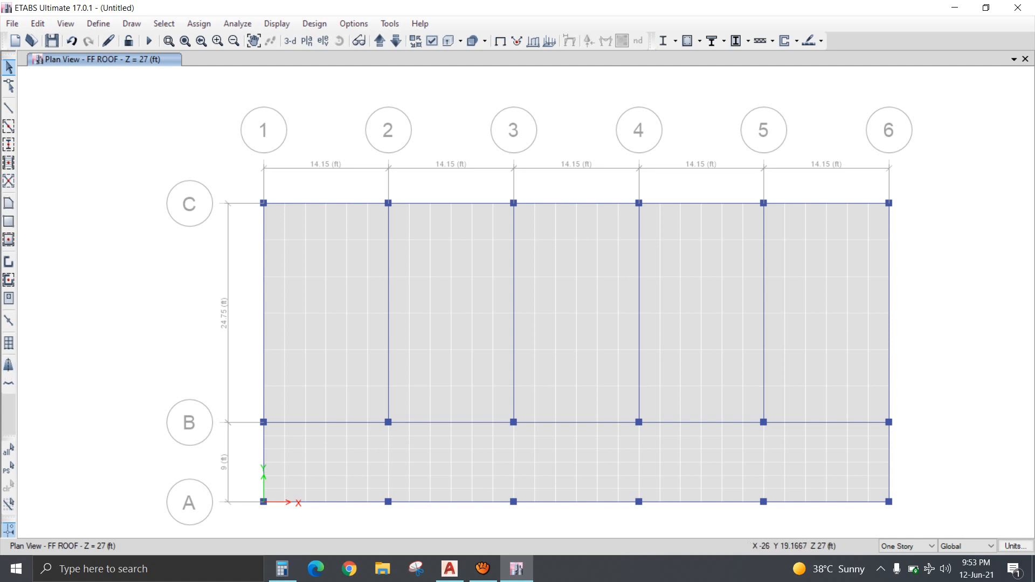
Select the entire model and assign end length offsets to its frames.
left_click(9, 449)
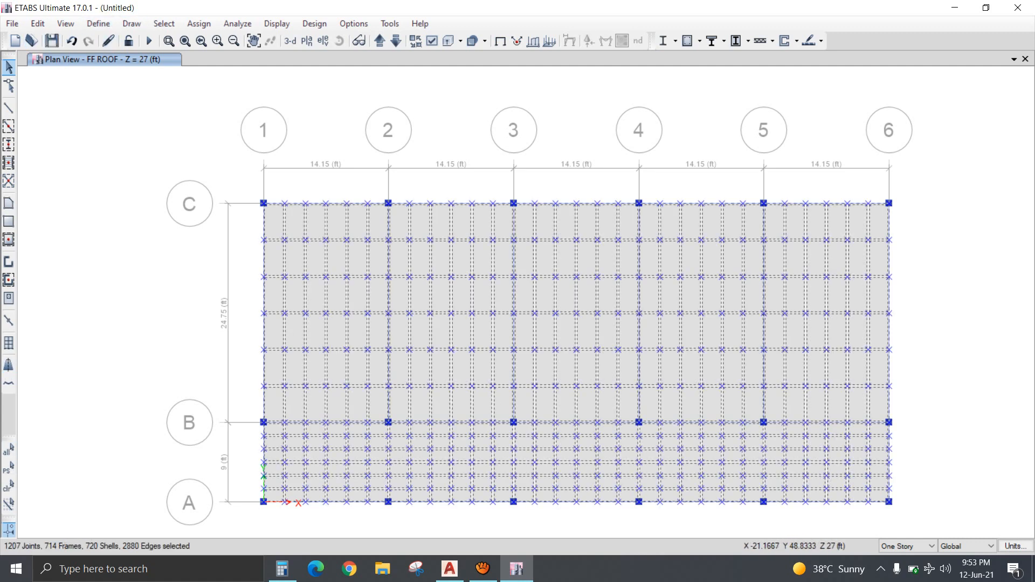
left_click(199, 23)
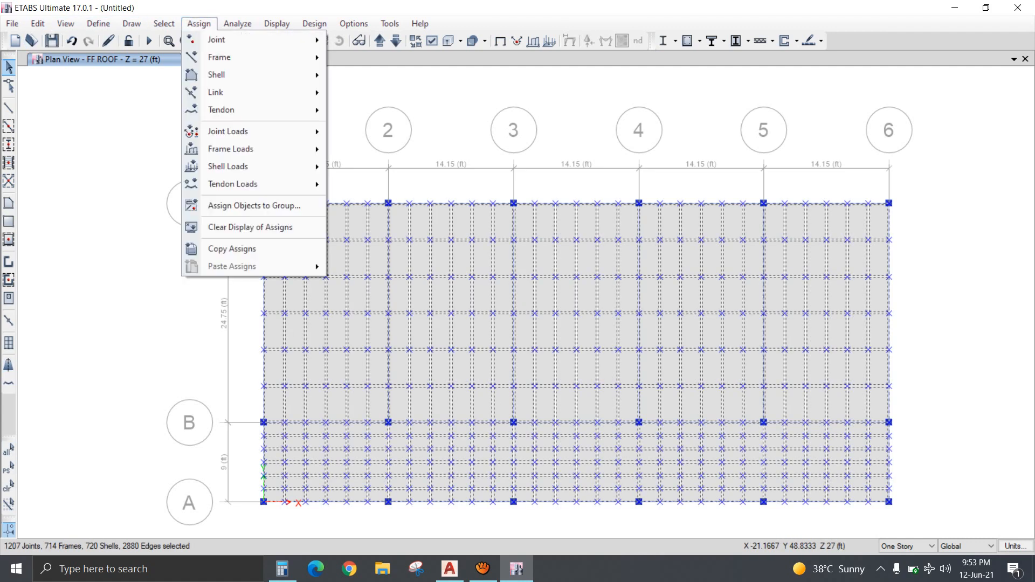
mouse_move(226, 57)
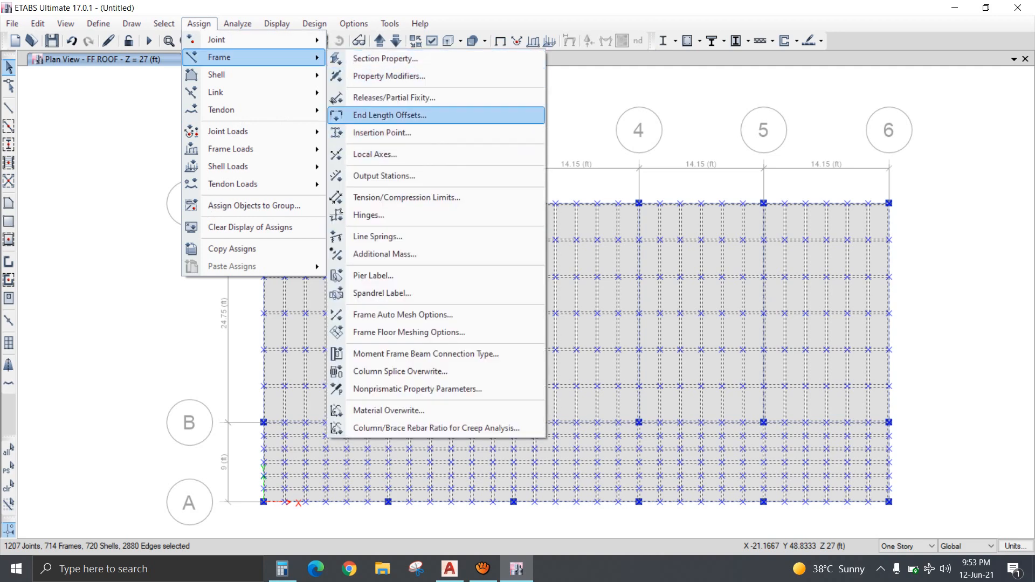
left_click(389, 115)
left_click(460, 401)
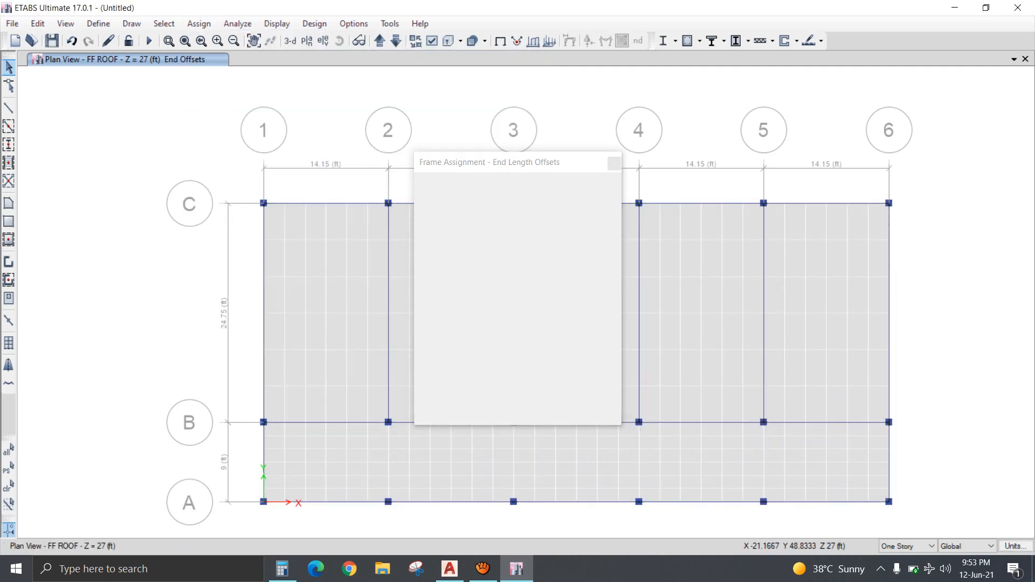
Review the rebar selection rules for columns and the ACI 318-14 concrete frame design preferences, and clear the model selection.
left_click(8, 449)
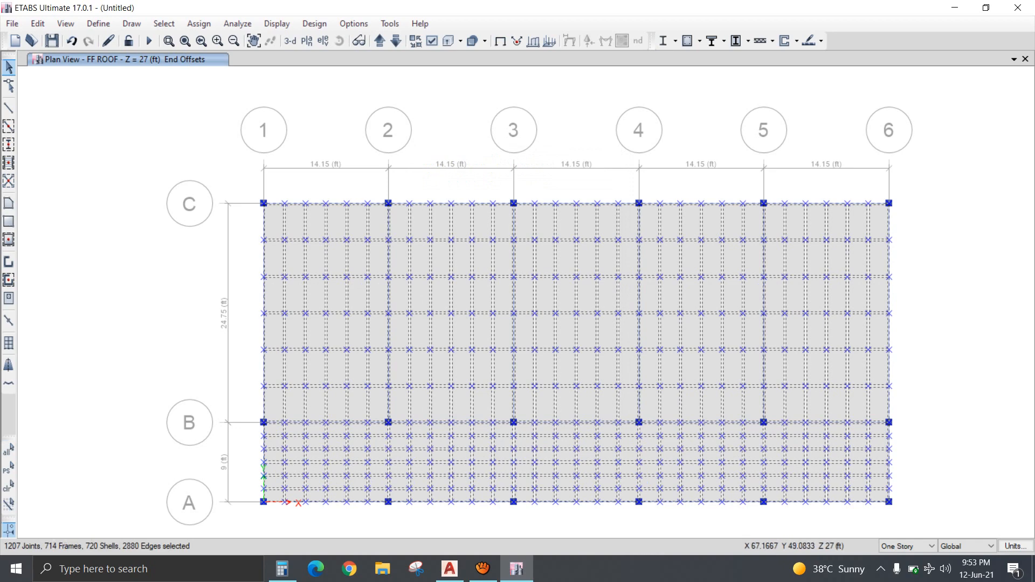
left_click(700, 40)
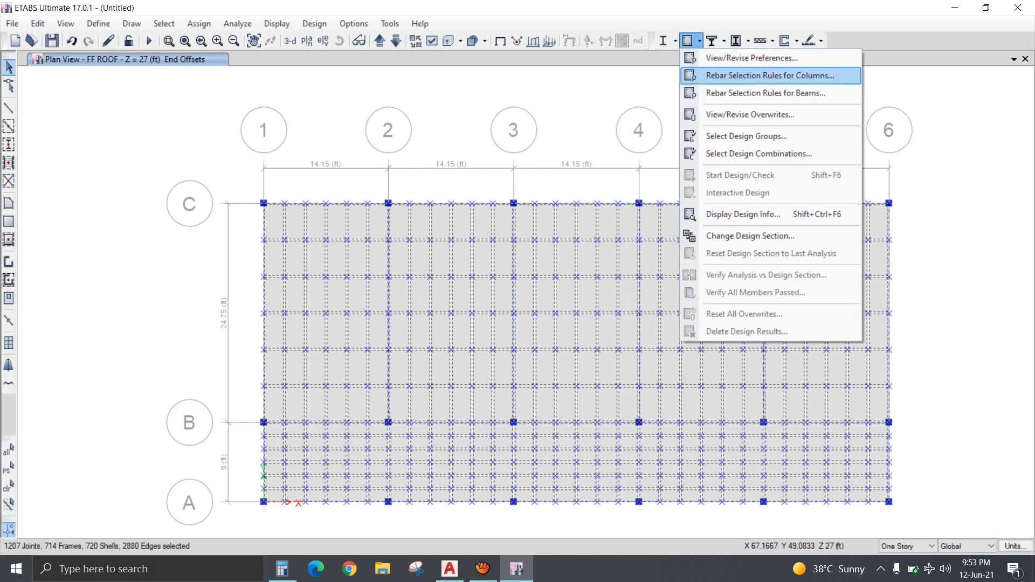
left_click(733, 73)
left_click(560, 387)
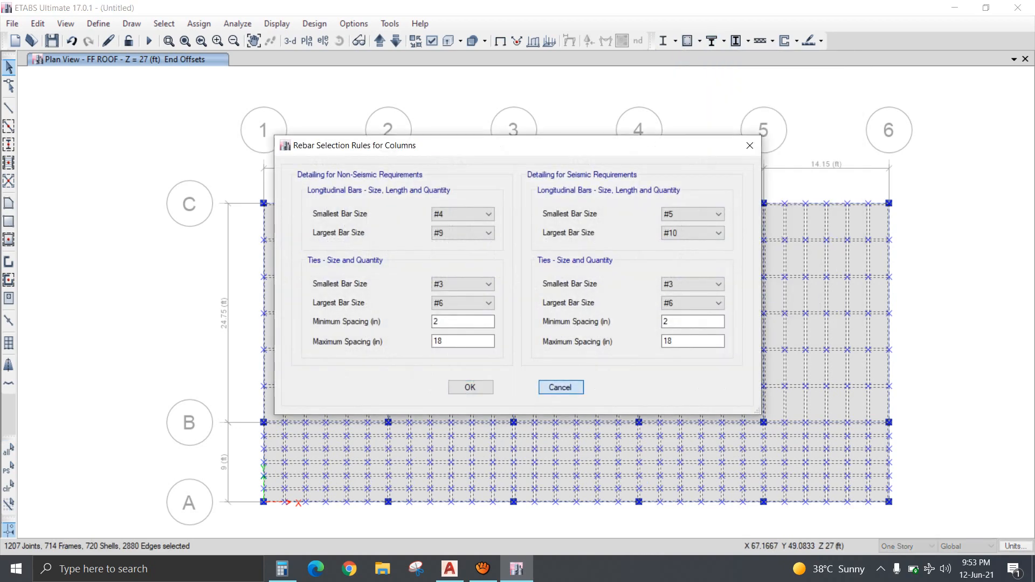
left_click(699, 40)
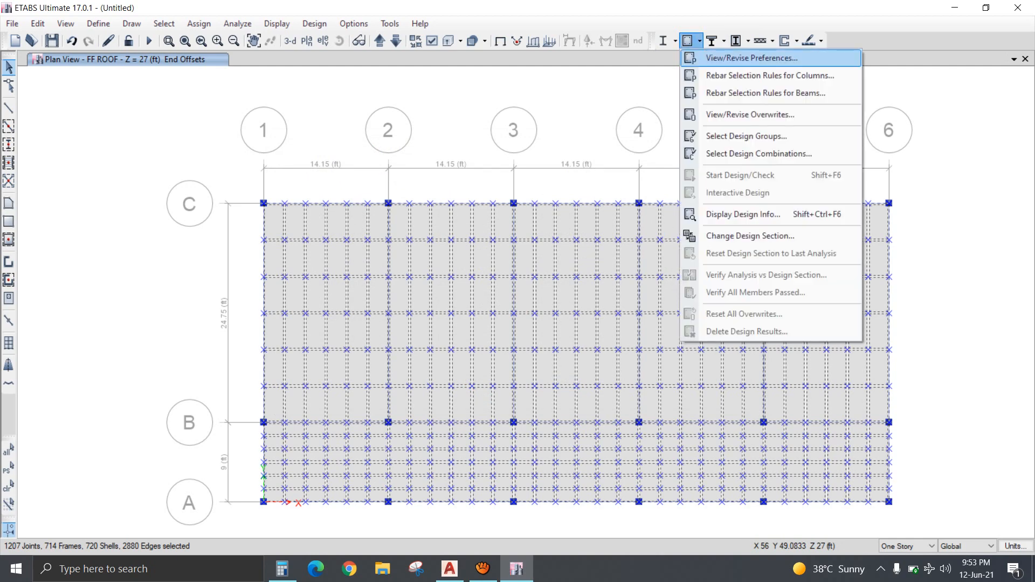
left_click(733, 58)
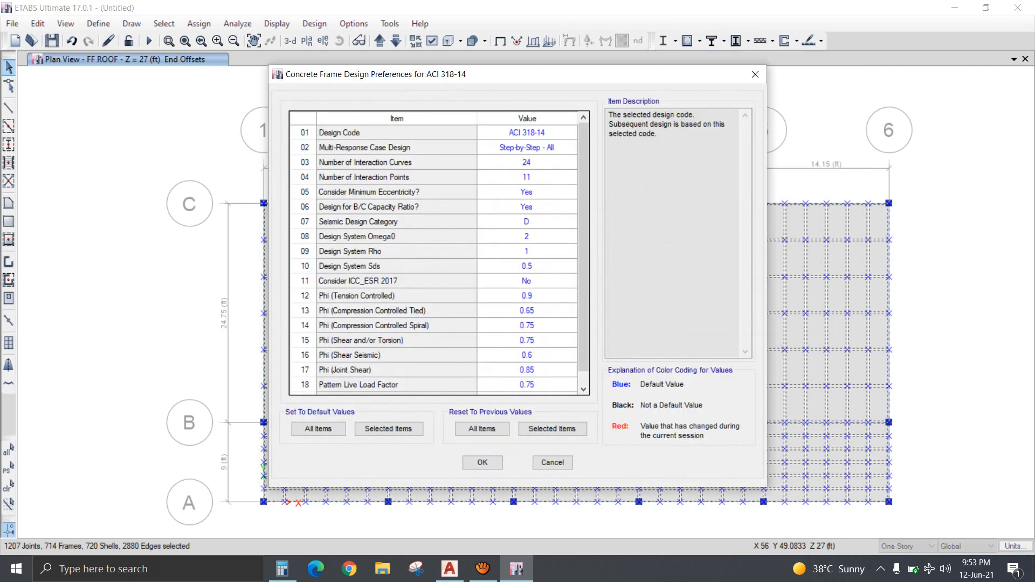
left_click(482, 462)
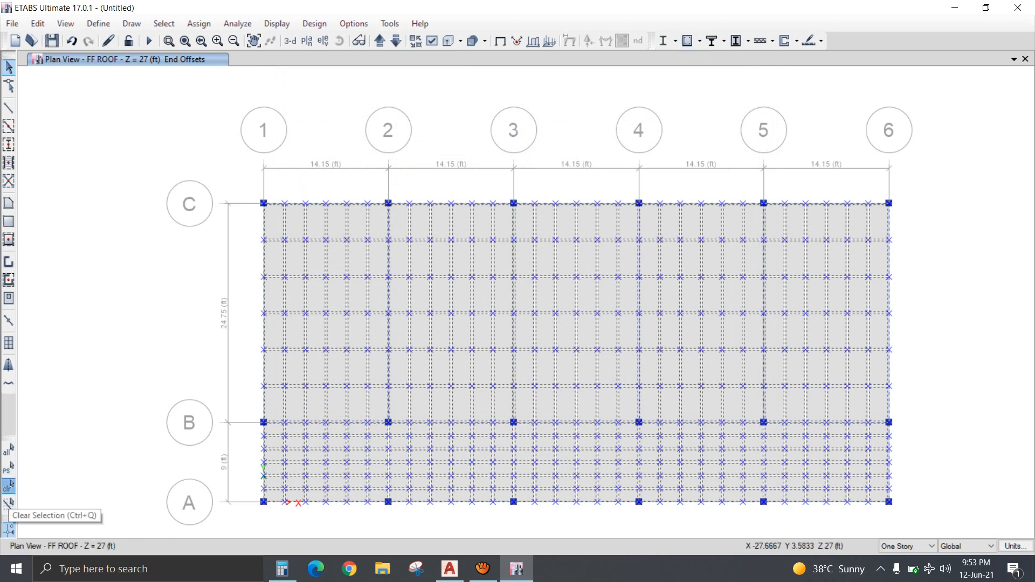
left_click(9, 487)
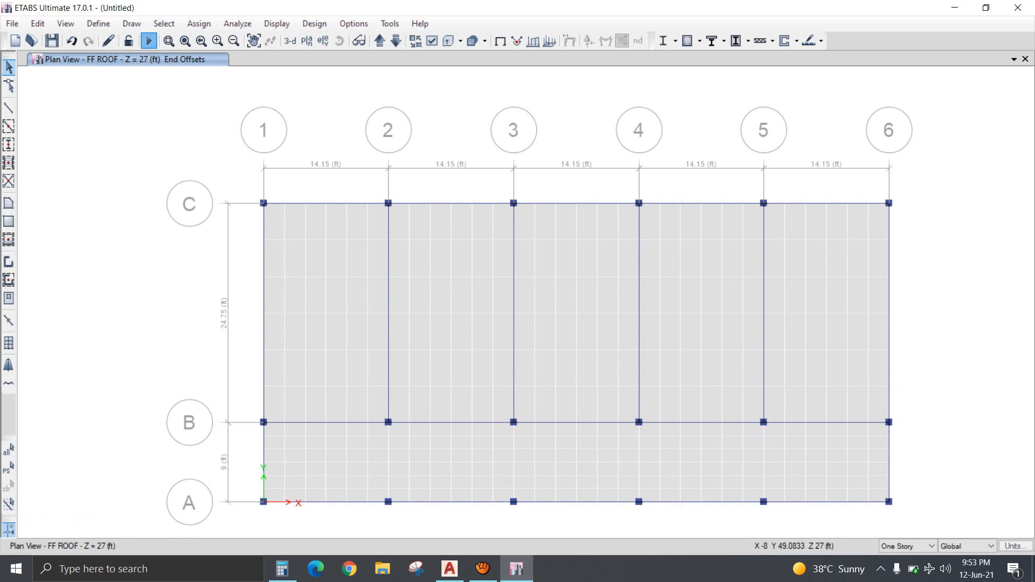
Run the analysis, saving the model as ETABS MODEL in the week-15 folder inside CACED.
left_click(148, 40)
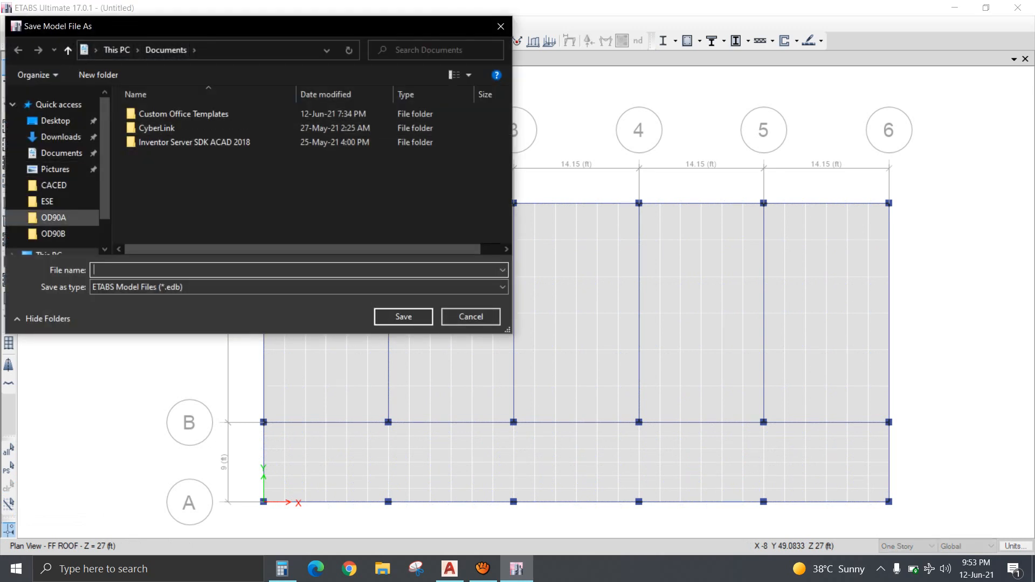
left_click(53, 185)
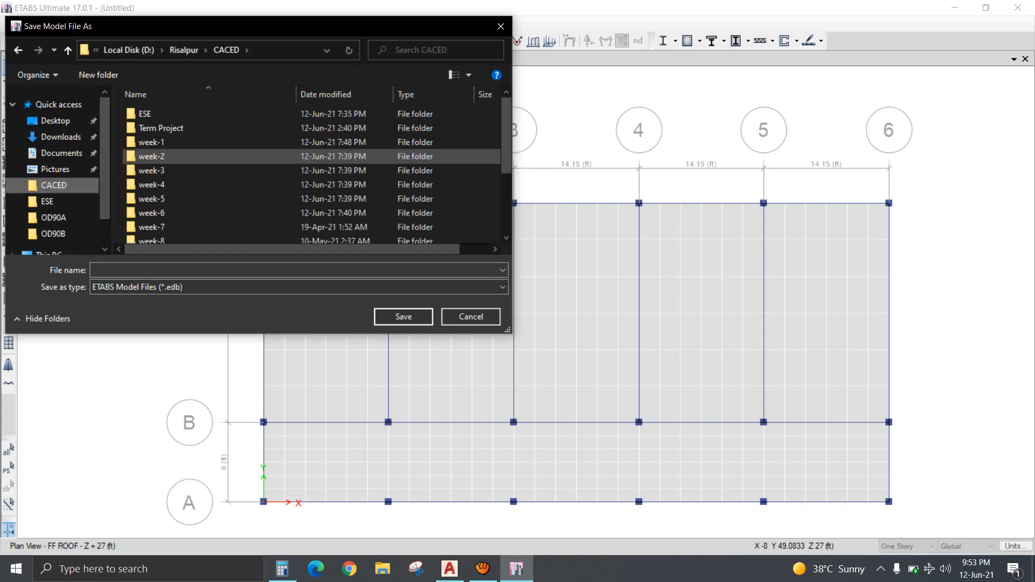
scroll(151, 156, "down", 3)
double_click(152, 233)
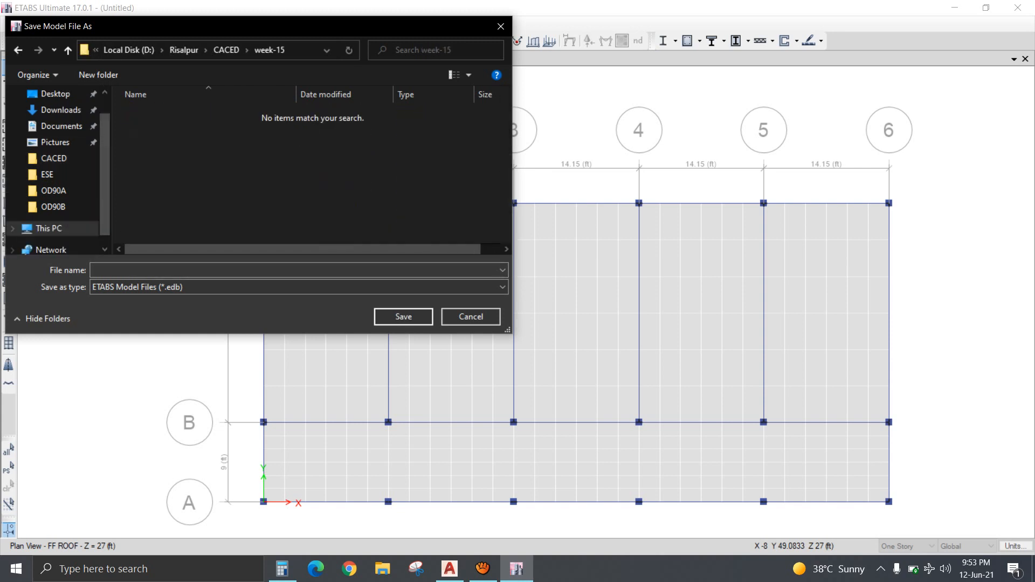
type("ET")
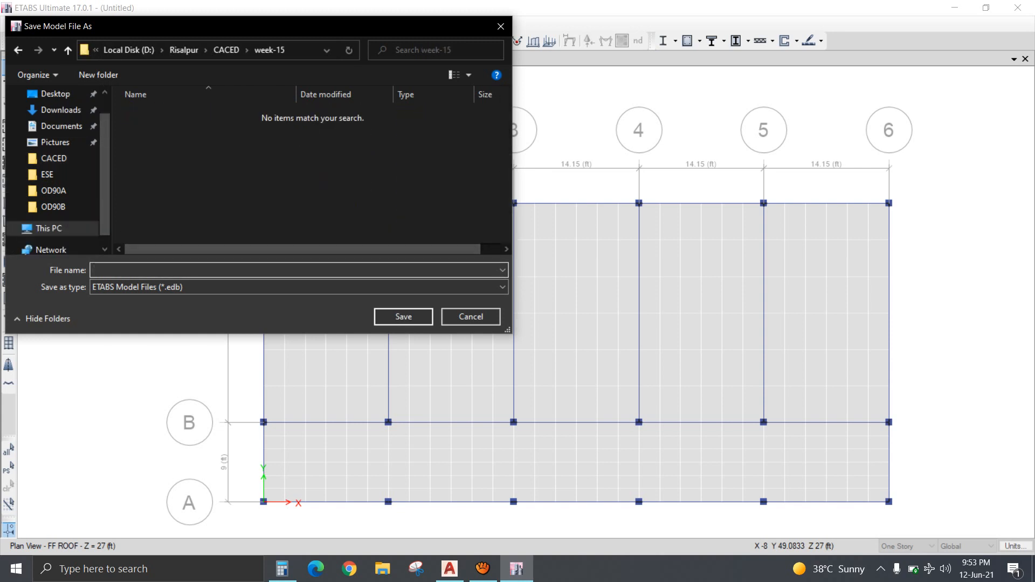
type("ABS MODEL")
key("Return")
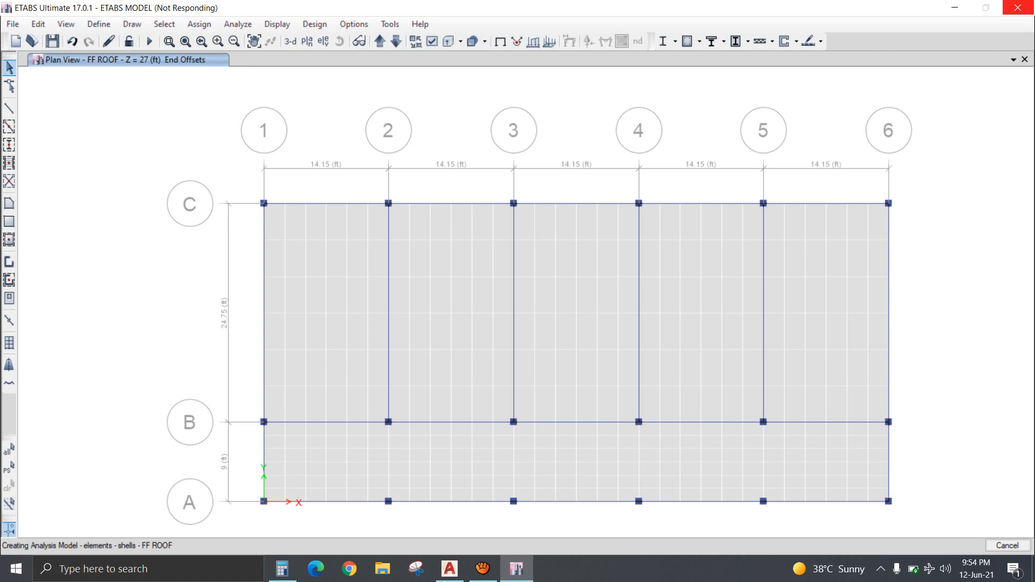
left_click(517, 568)
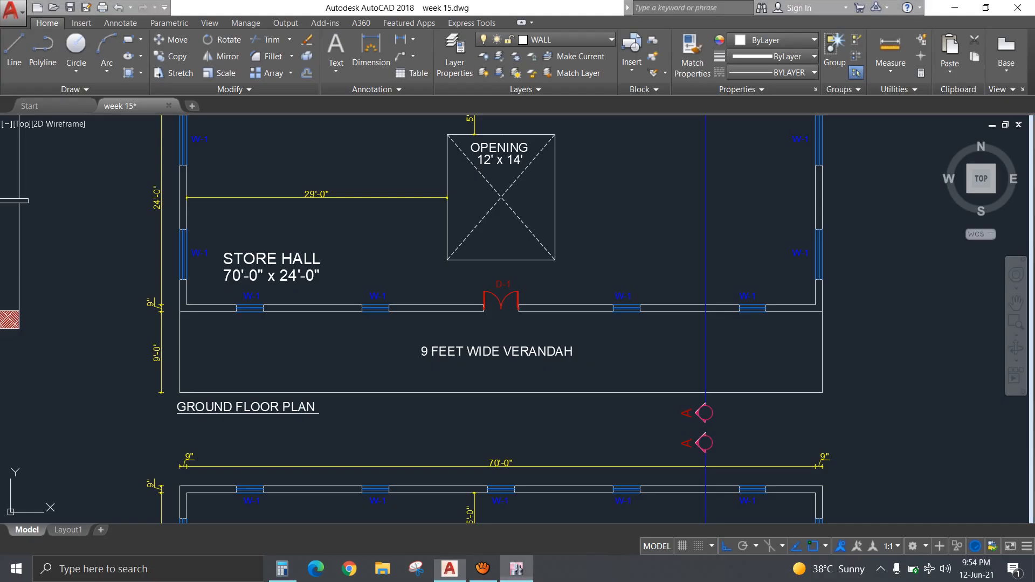
left_click(516, 569)
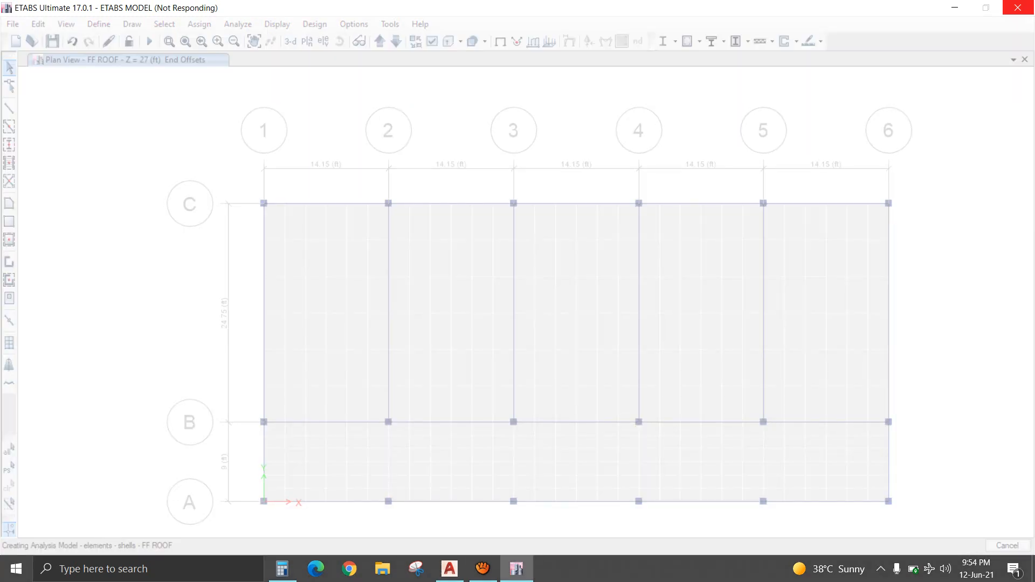
left_click(483, 569)
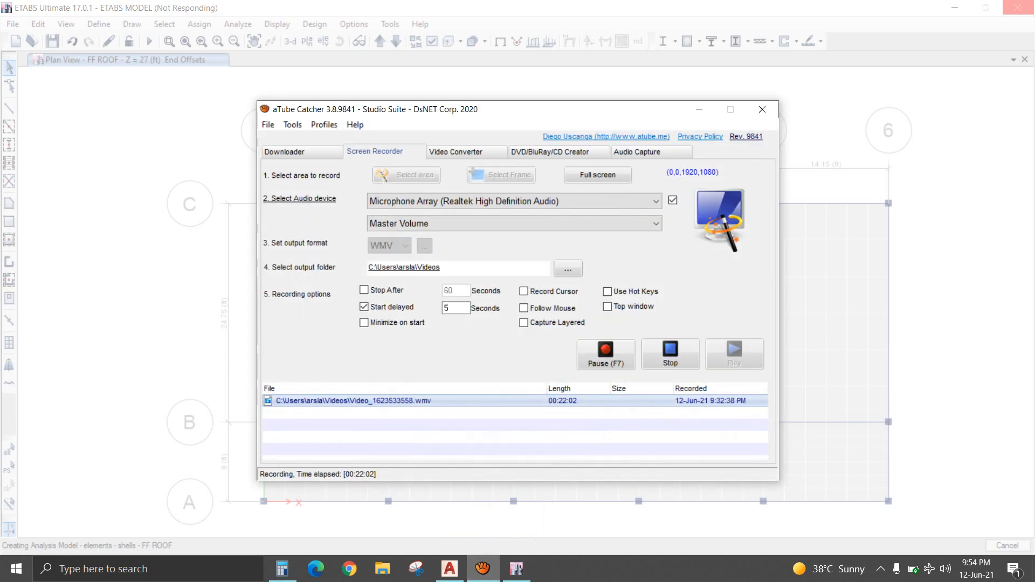
left_click(606, 354)
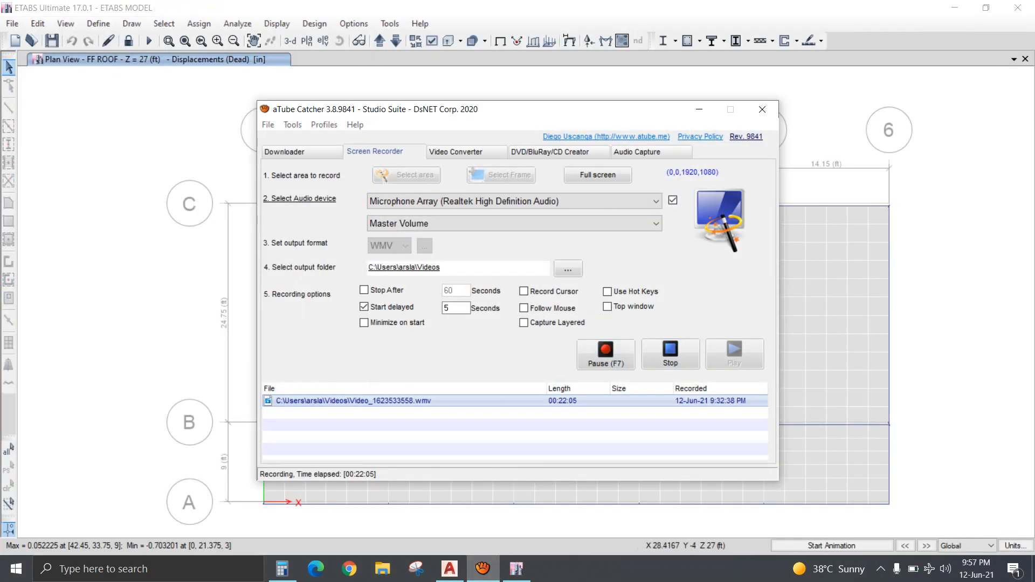
left_click(483, 568)
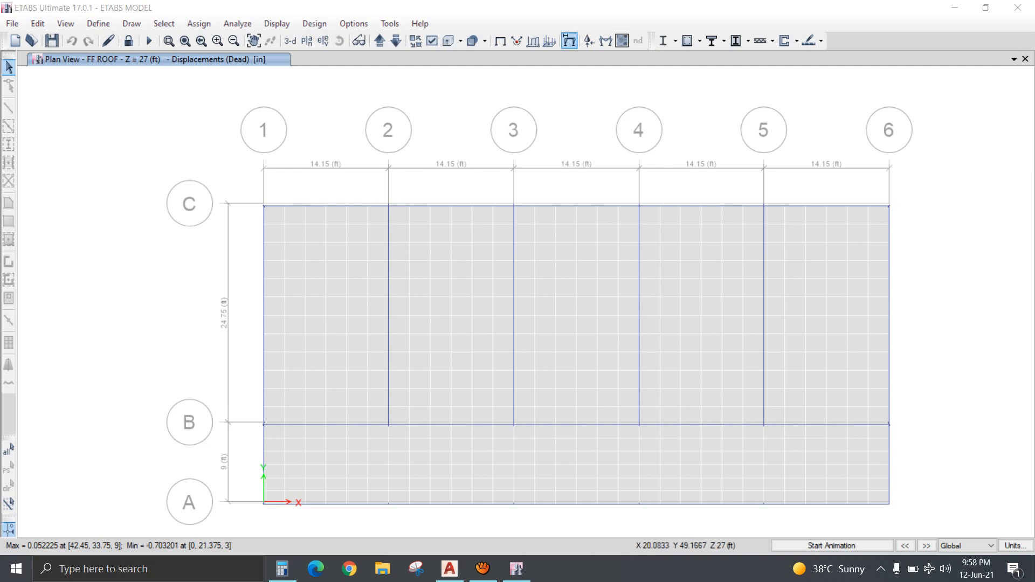
Display the deformed shape for the SERVICE combination with Displacement UZ contours drawn on the objects.
left_click(570, 40)
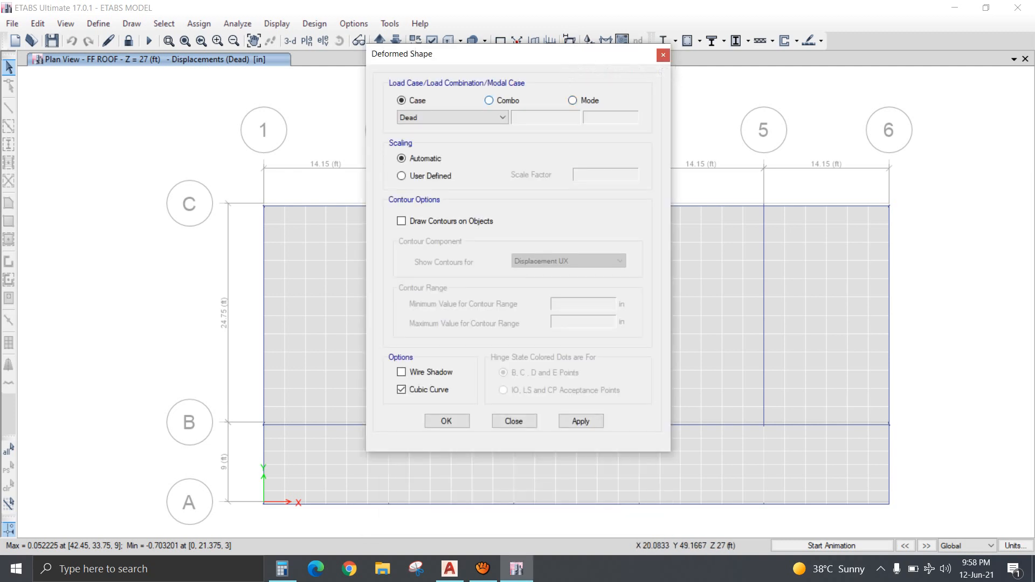
left_click(490, 100)
left_click(402, 222)
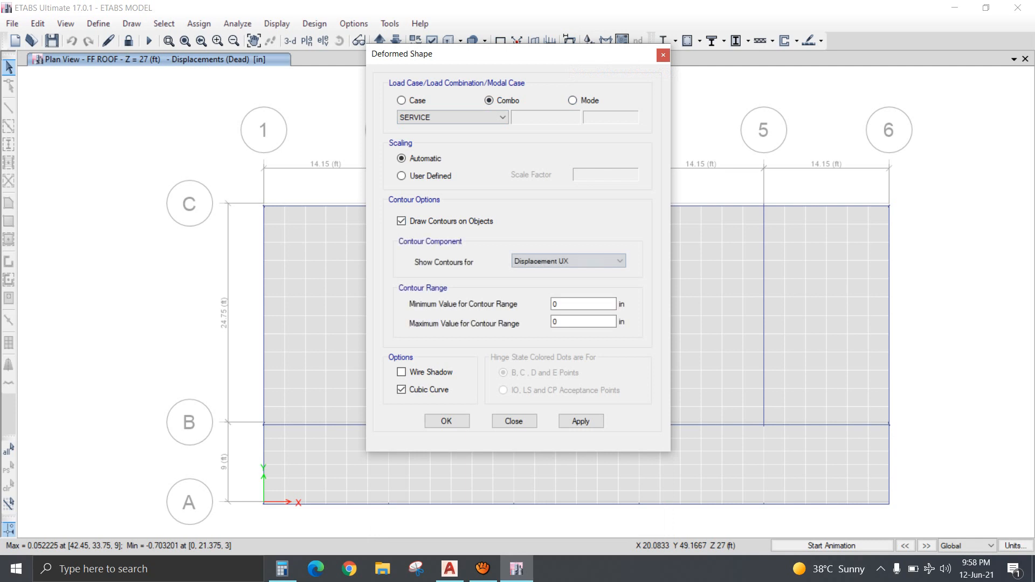
left_click(572, 262)
left_click(550, 292)
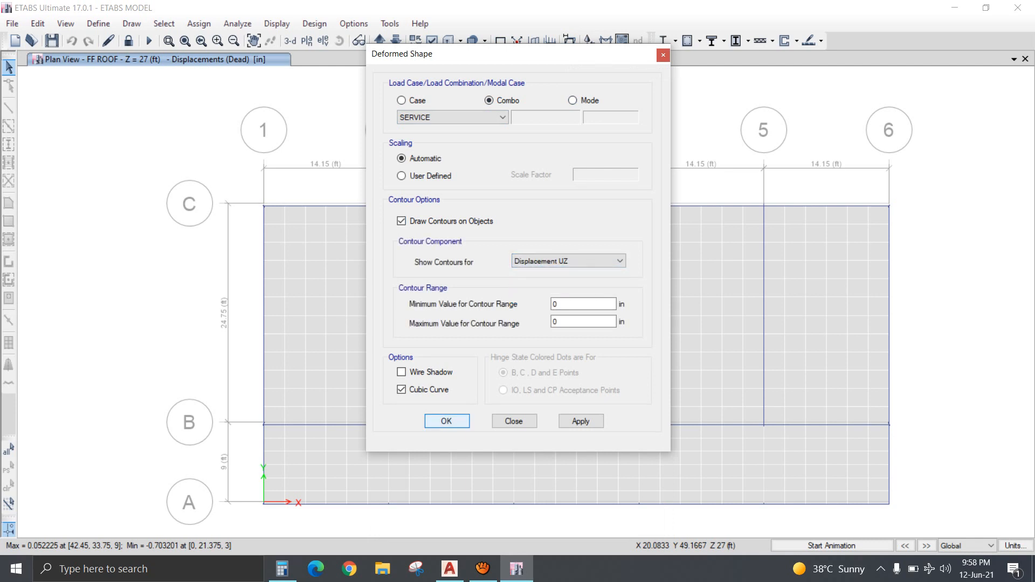
left_click(446, 421)
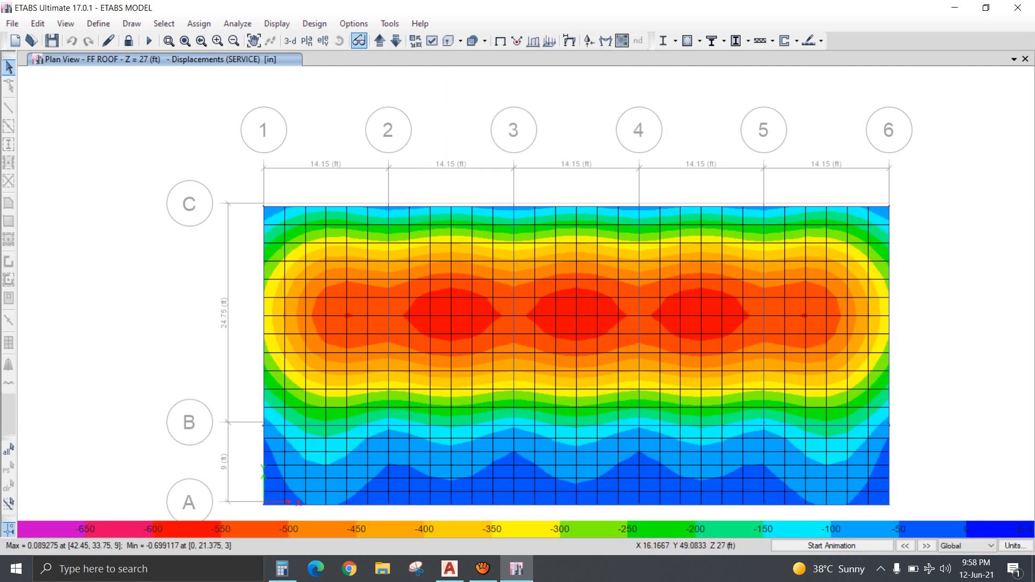
Examine the SERVICE displacement contours in a rotated 3D view, checking joint displacements on the slab and plinth beam.
left_click(290, 41)
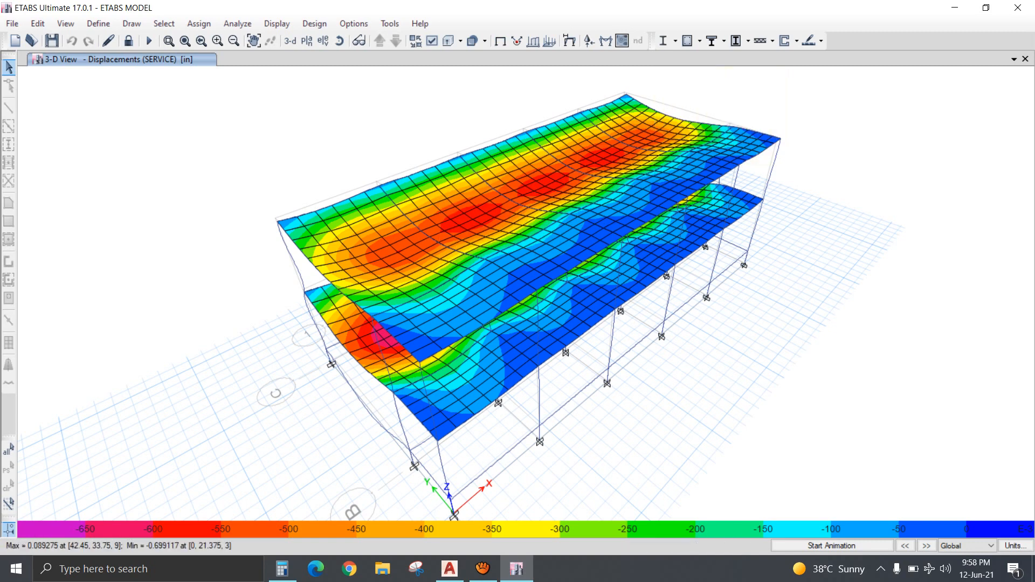
mouse_move(382, 288)
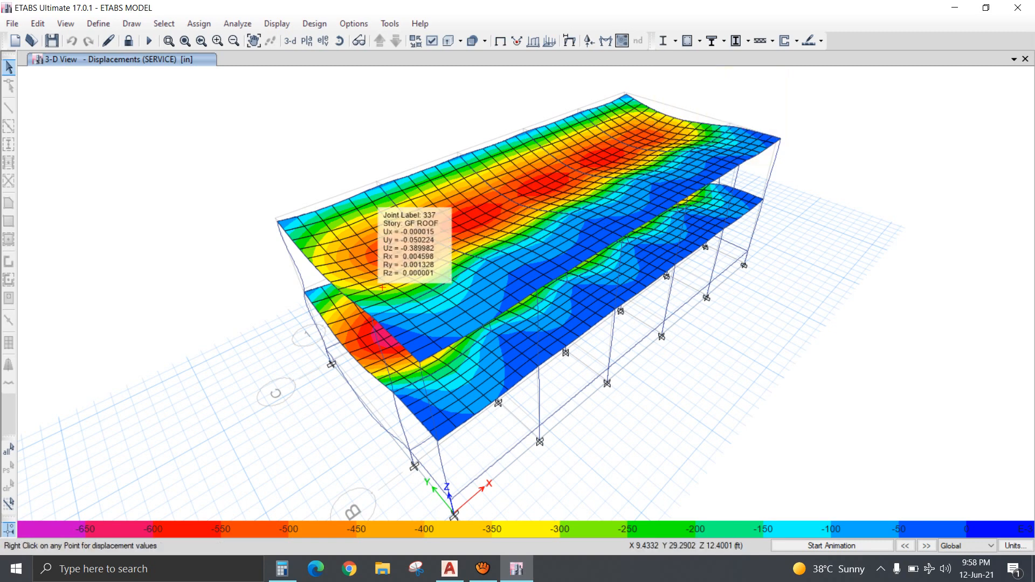
left_click(339, 41)
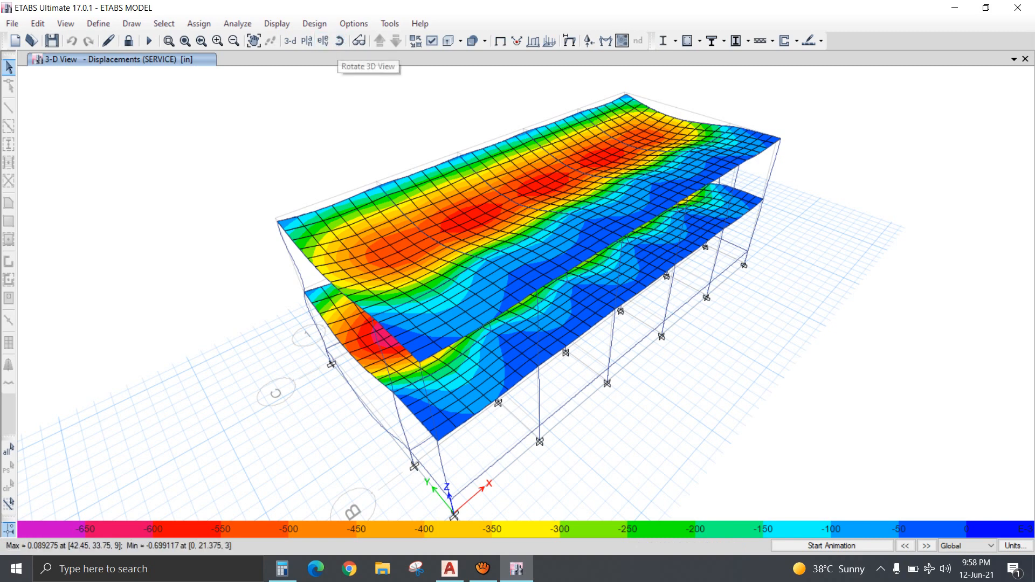
left_click_drag(517, 334, 470, 251)
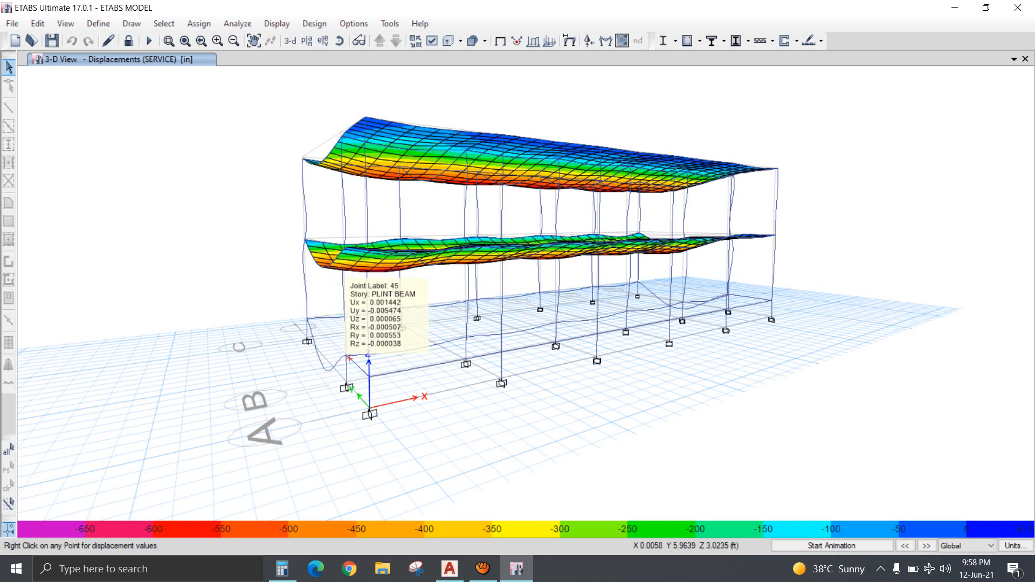
mouse_move(346, 359)
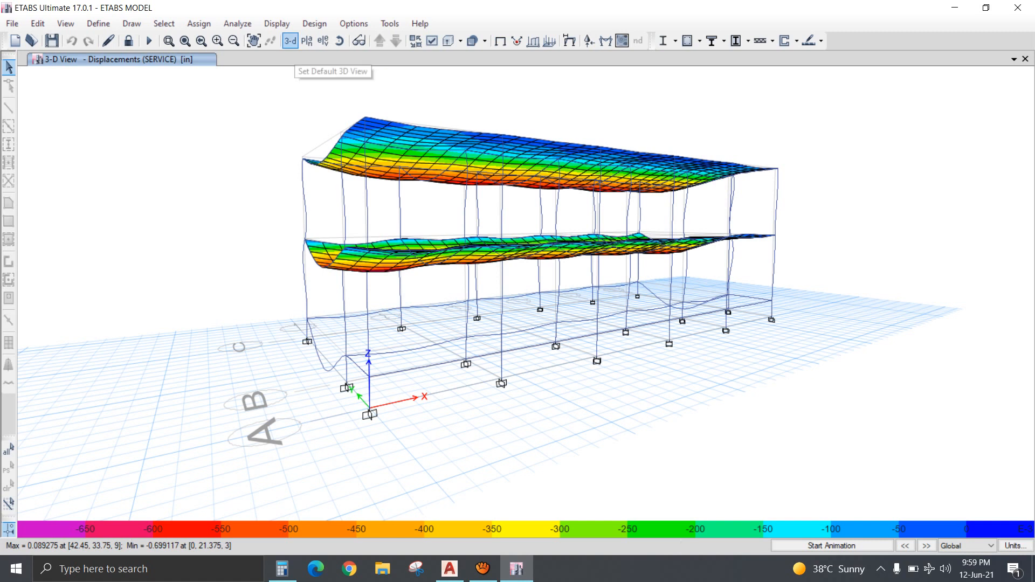
Show the GF ROOF plan and check the displacements at mid-panel between grids 1–2 and 2–3.
left_click(307, 40)
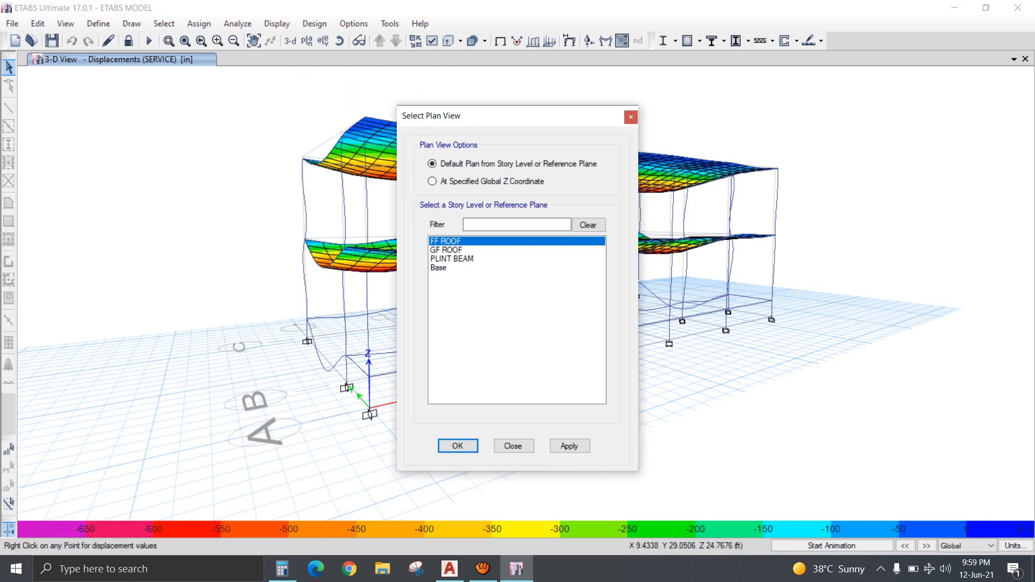
left_click(446, 250)
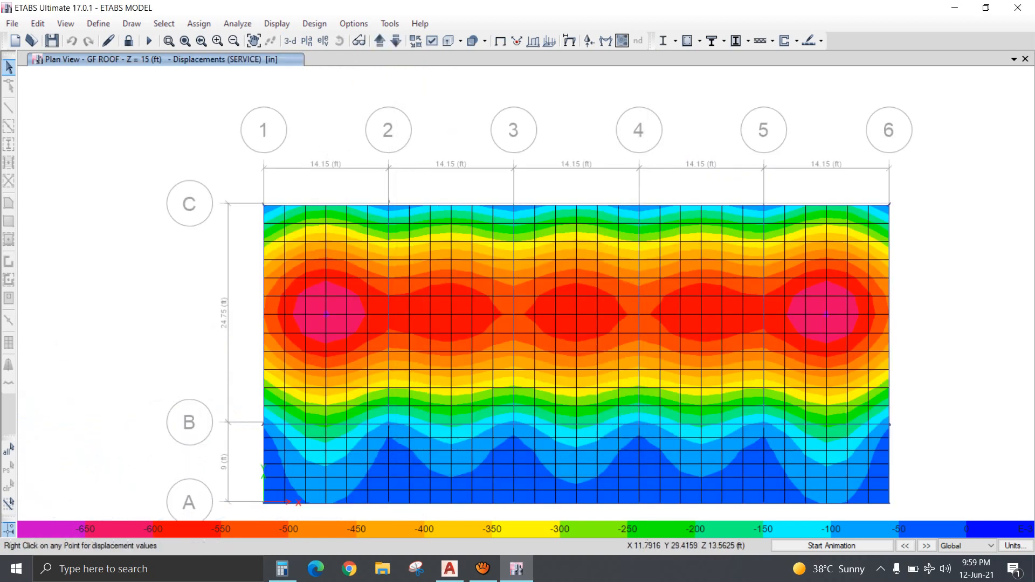
right_click(326, 314)
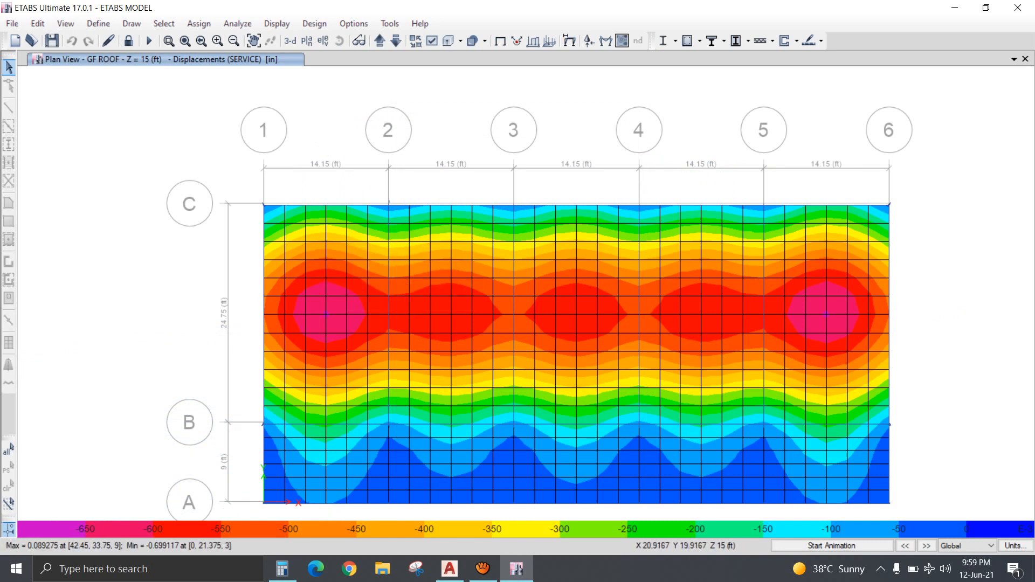
right_click(452, 313)
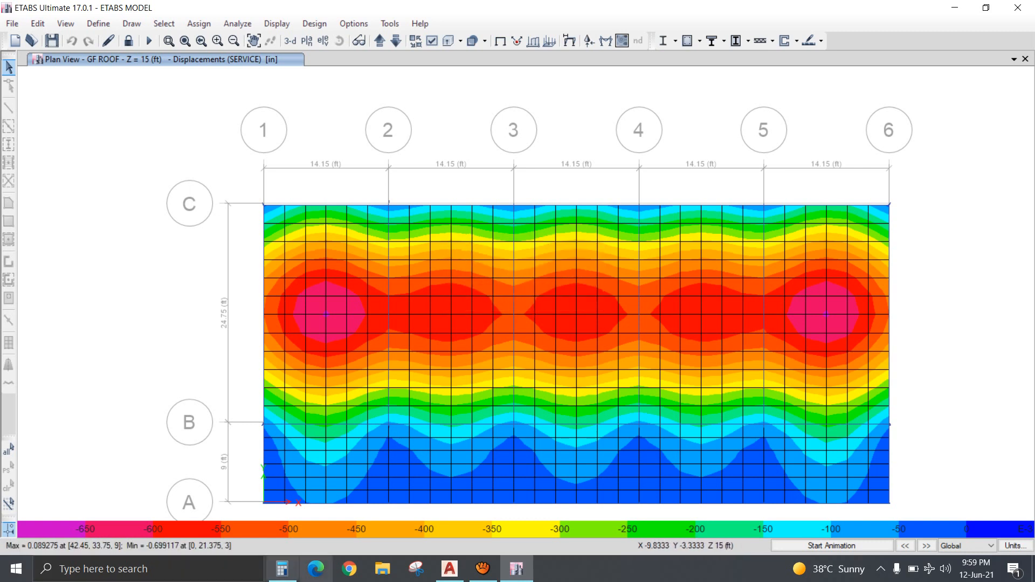
Switch to Calculator and compute the allowable deflection of the 14.15 ft span as 14.15 × 12 / 240.
left_click(282, 569)
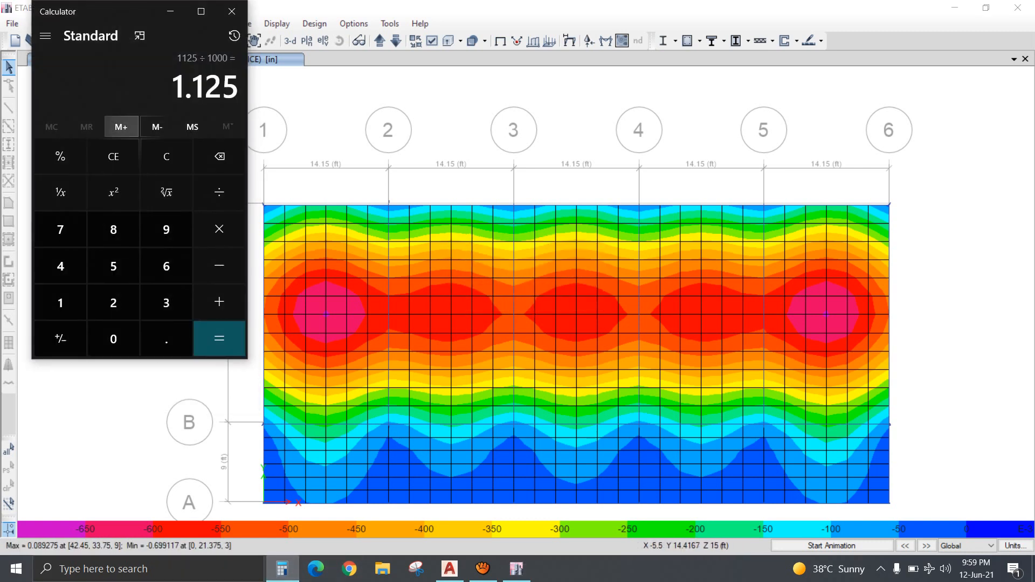
left_click(113, 156)
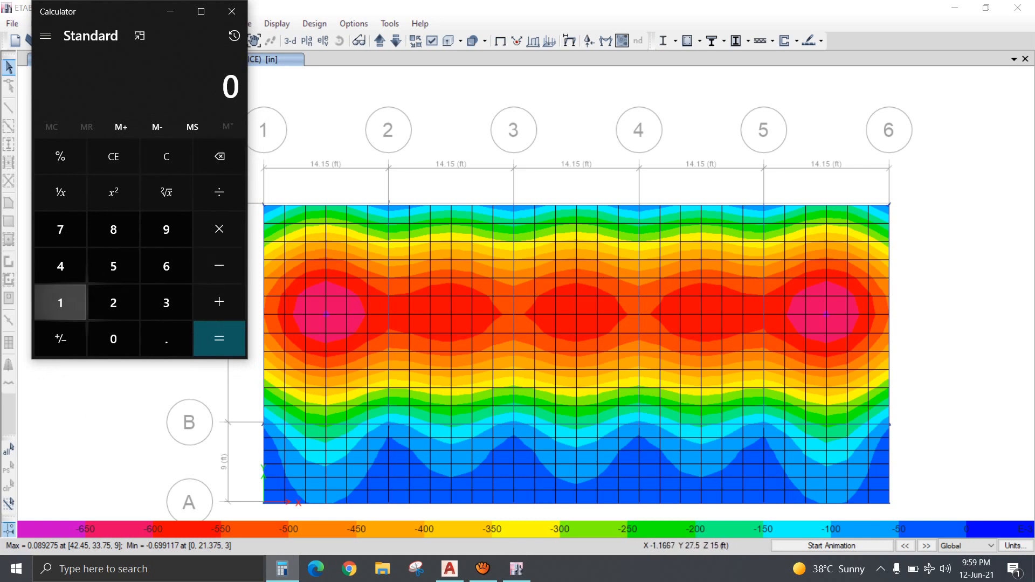
type("14.15")
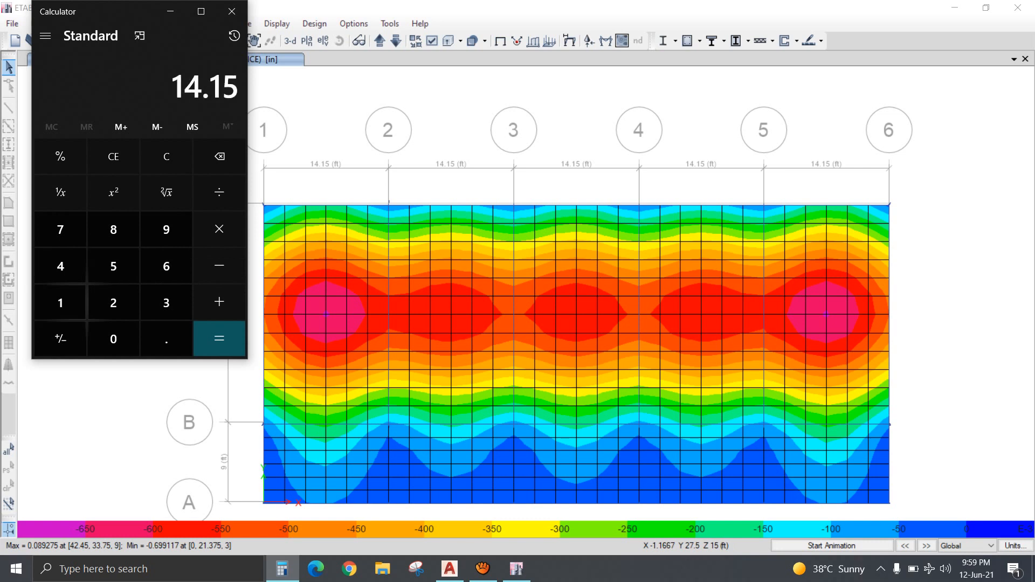
type("*12")
key("Return")
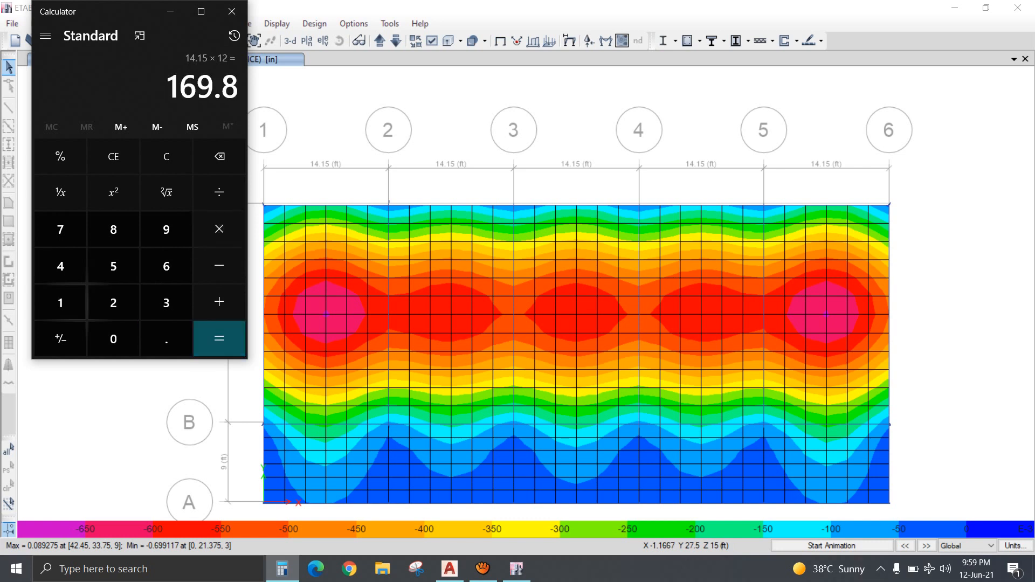
type("/240")
key("Return")
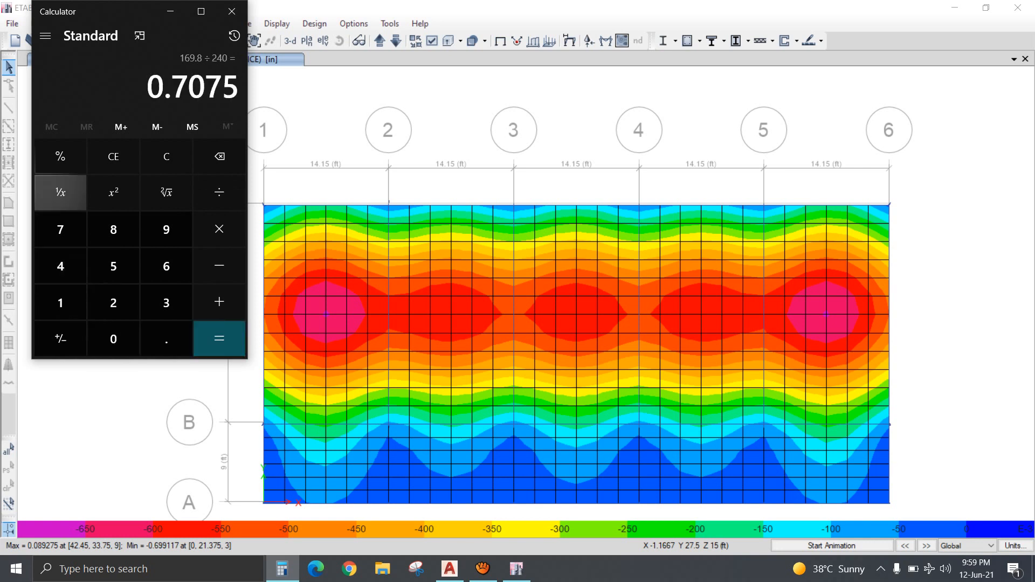
Switch back to ETABS and examine the displacement contours on the FF ROOF plan near mid-panel between grids 1 and 2.
left_click(348, 86)
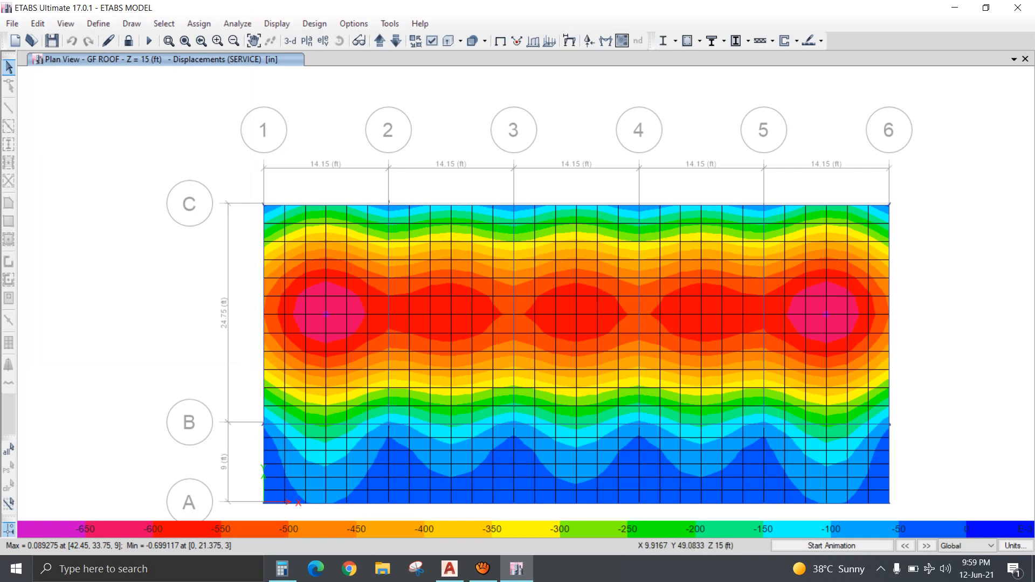
left_click(380, 40)
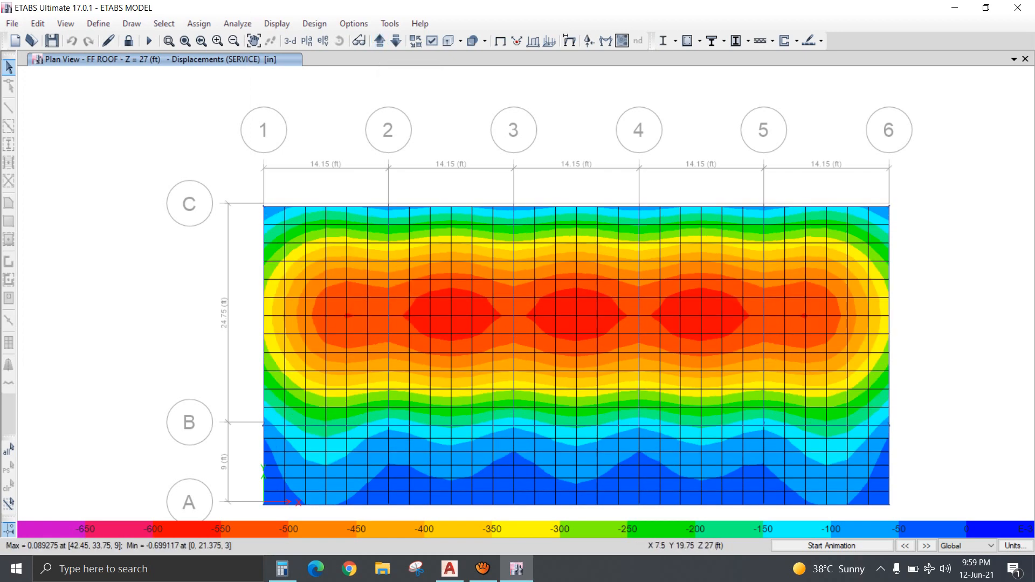
mouse_move(347, 316)
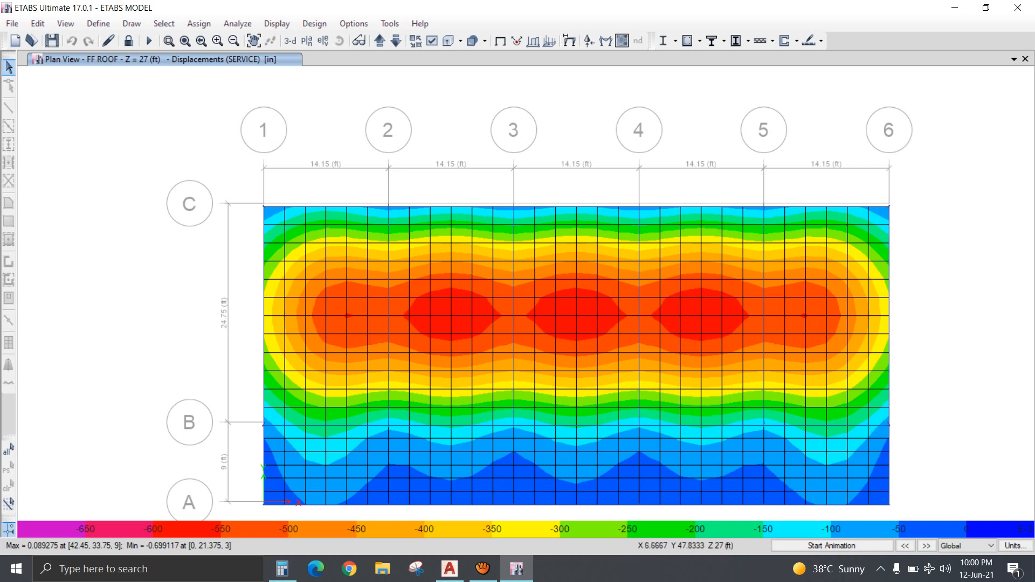
Run the concrete frame design and view the longitudinal reinforcing results in a rotated 3D view.
left_click(687, 41)
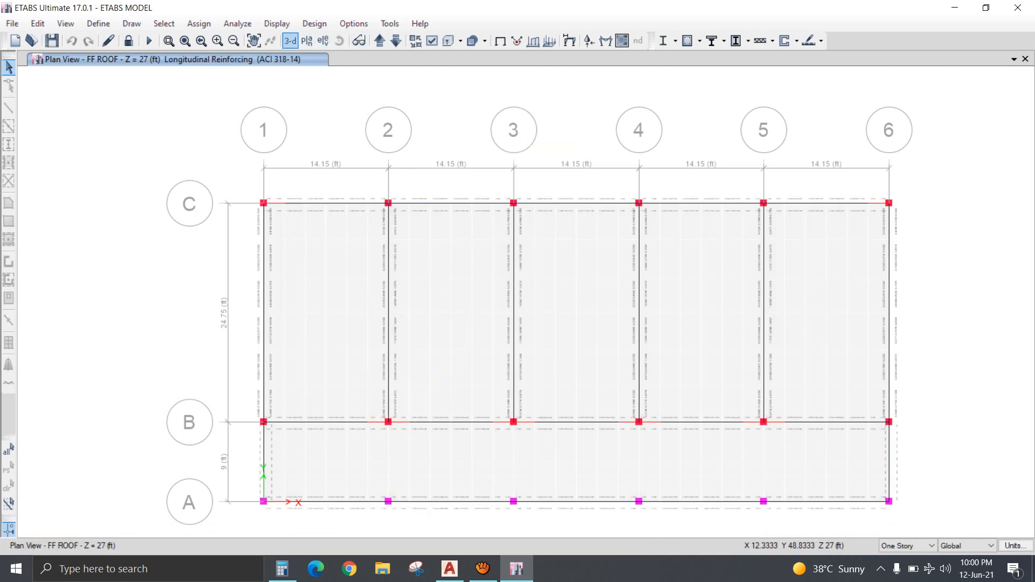
left_click(290, 41)
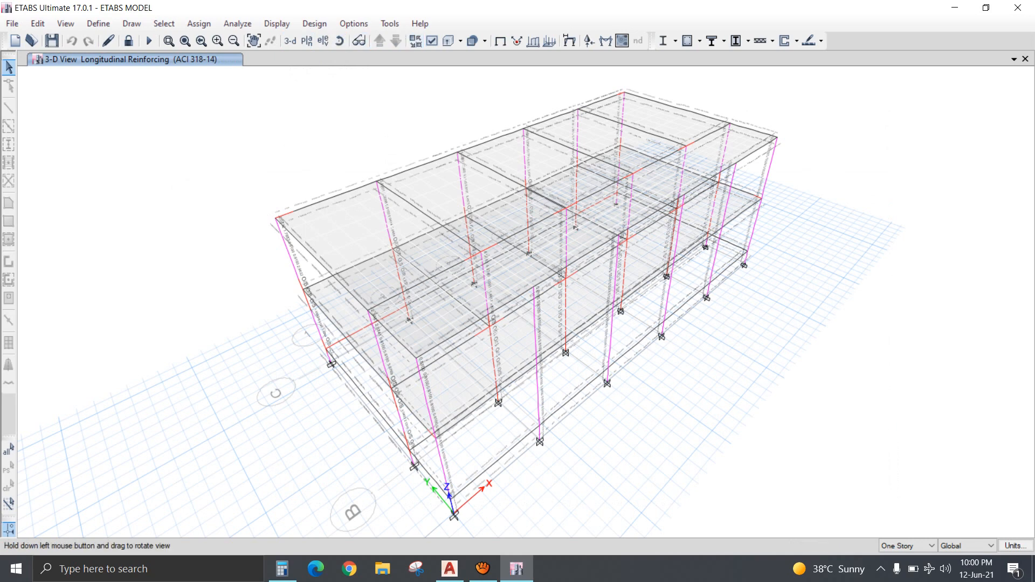
left_click_drag(550, 302, 536, 217)
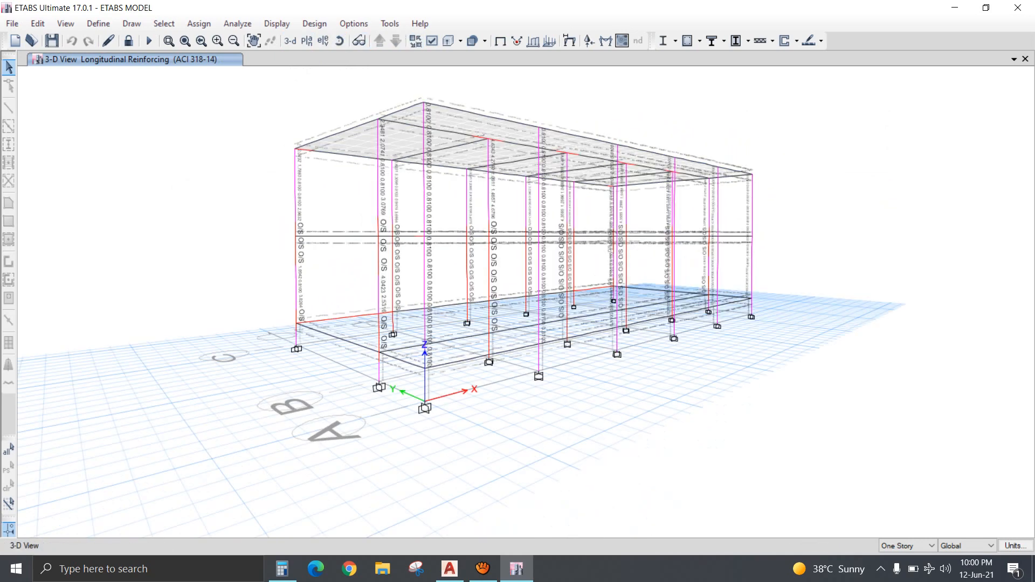
Show the elevation along grid A and examine the longitudinal reinforcing of its columns and beams up close.
left_click(323, 41)
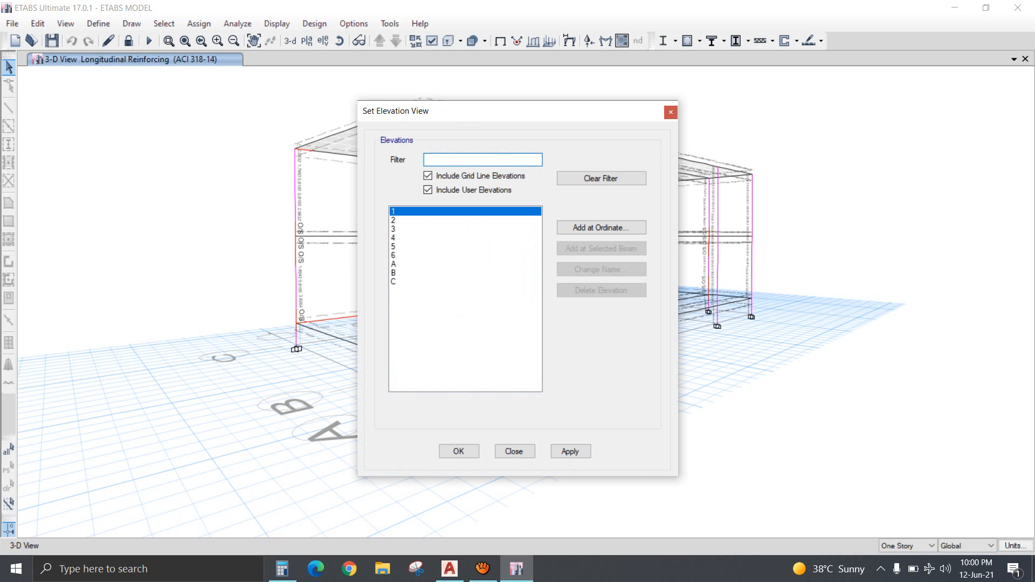
left_click(410, 264)
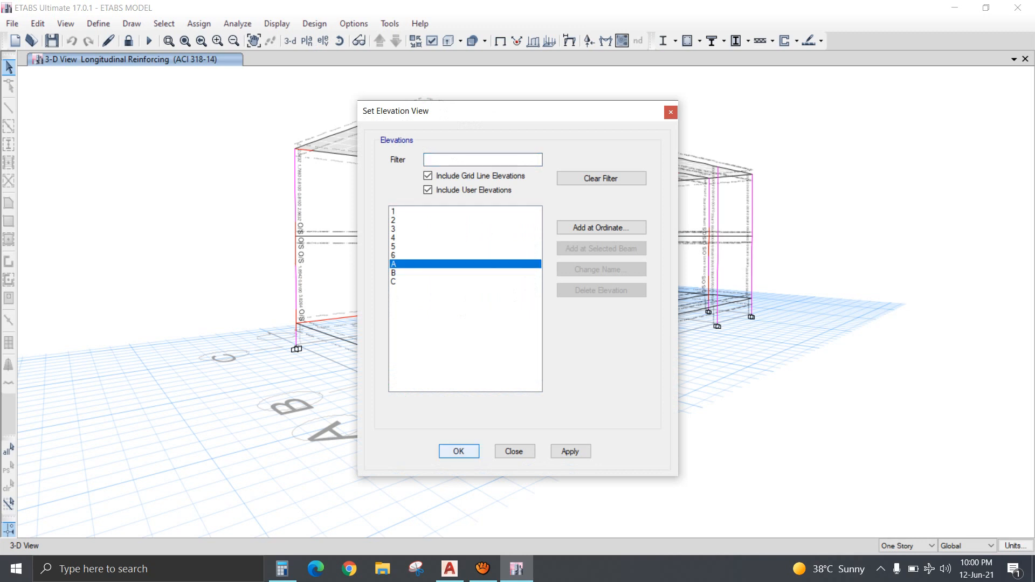
left_click(462, 452)
scroll(320, 439, "up", 3)
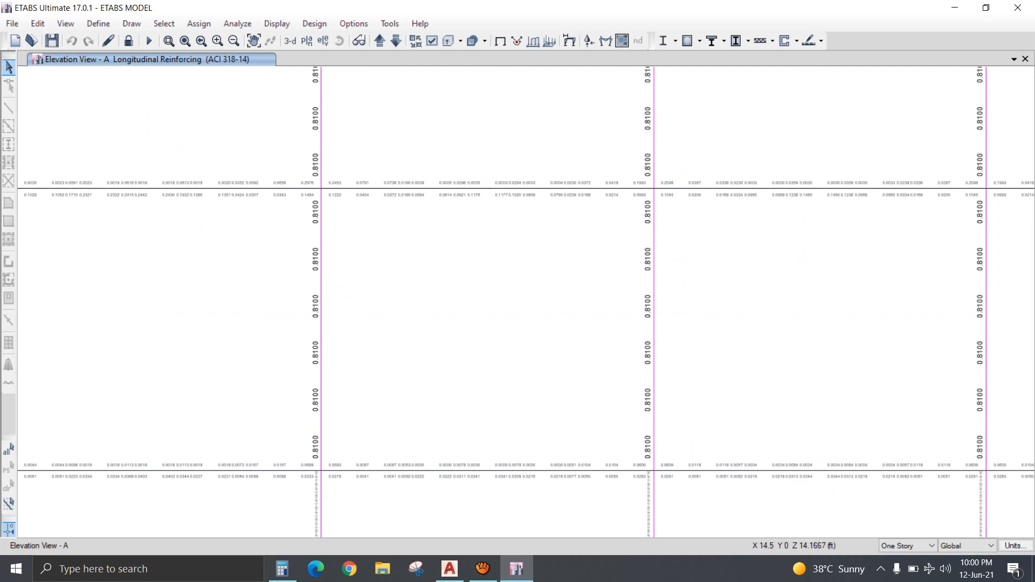
scroll(321, 418, "down", 3)
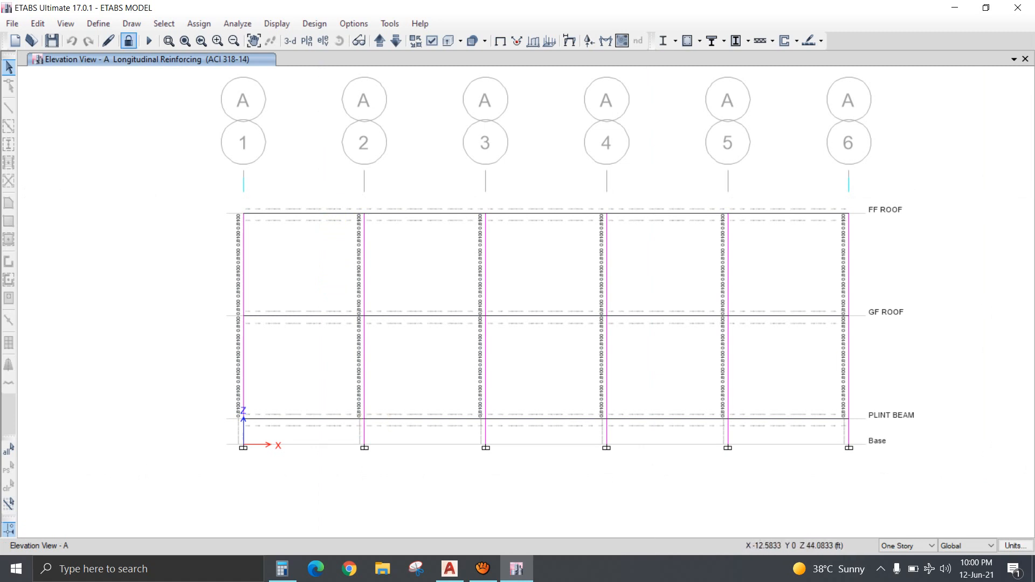
Unlock the model and select all frames that have the C9X9 section property.
left_click(128, 41)
left_click(536, 332)
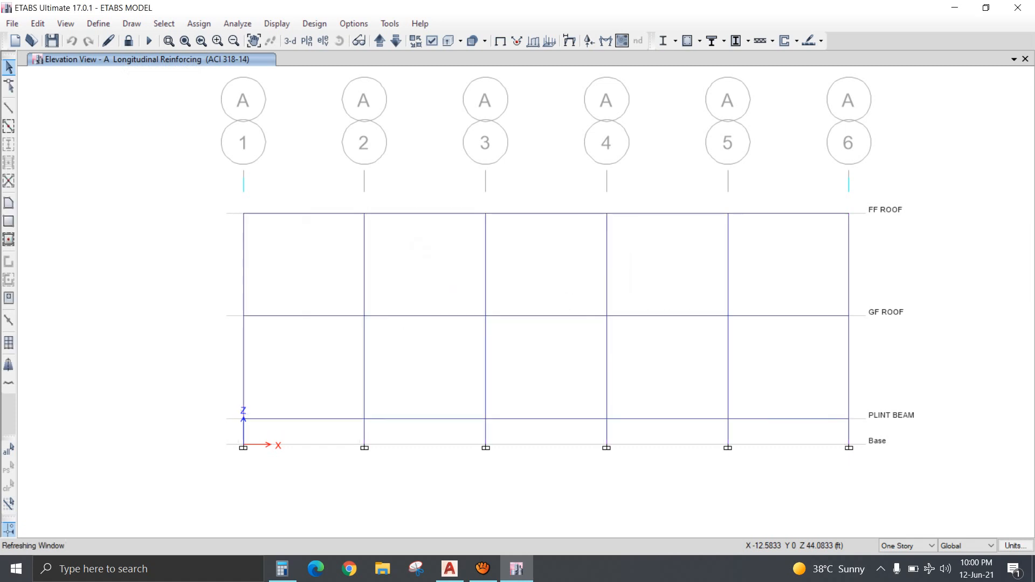
left_click(164, 24)
mouse_move(185, 40)
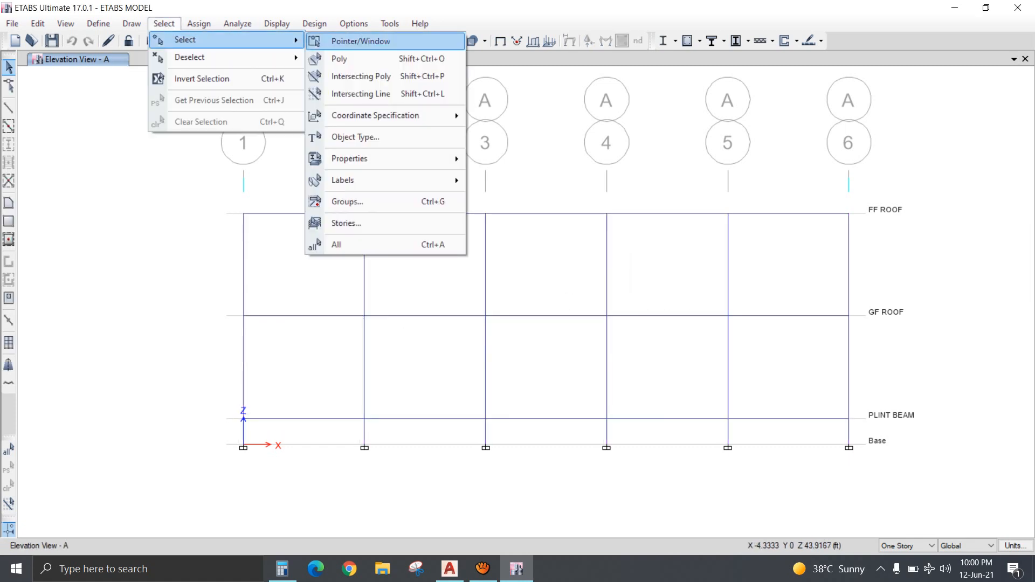
mouse_move(377, 159)
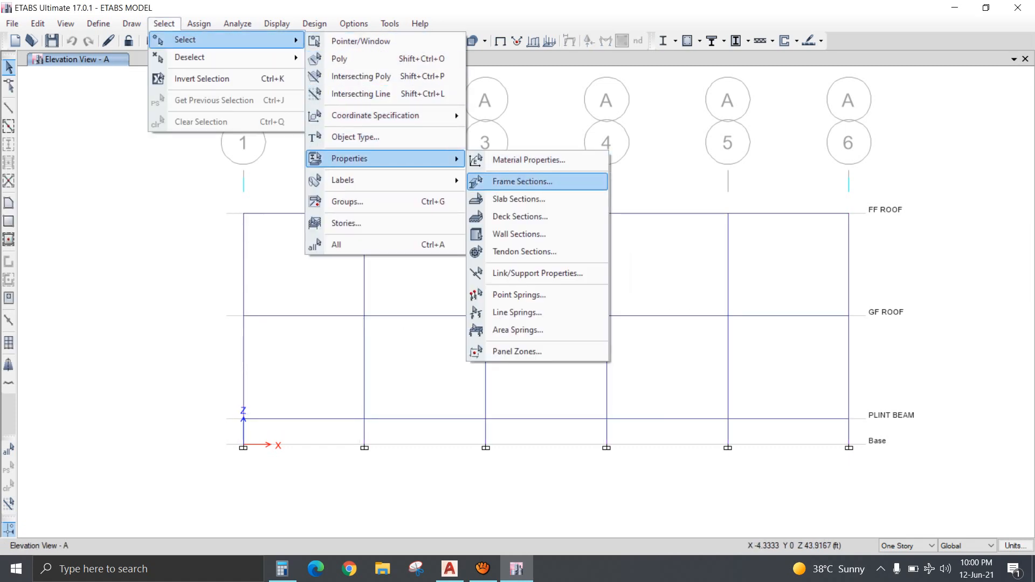
left_click(517, 181)
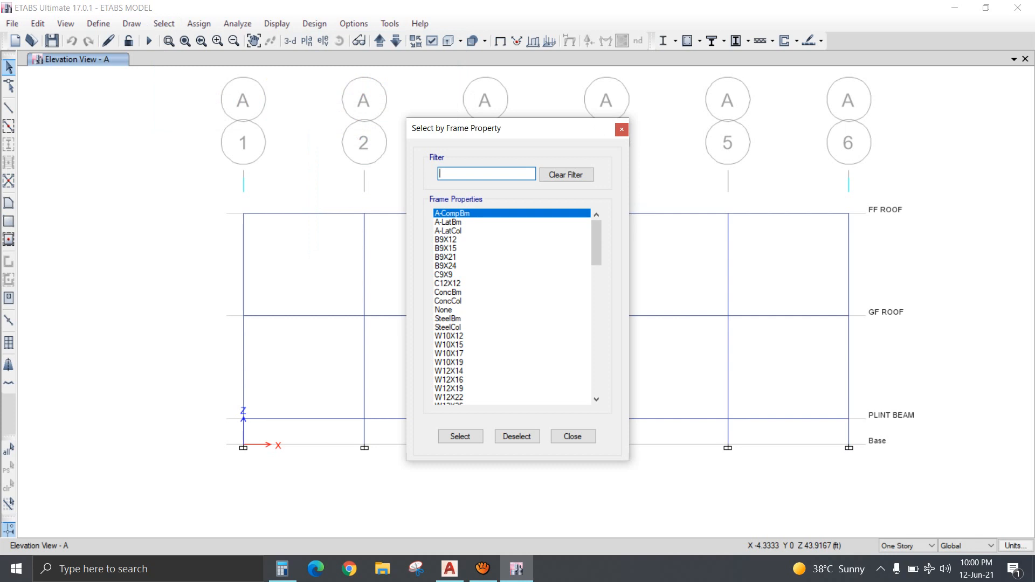
left_click(444, 274)
left_click(460, 437)
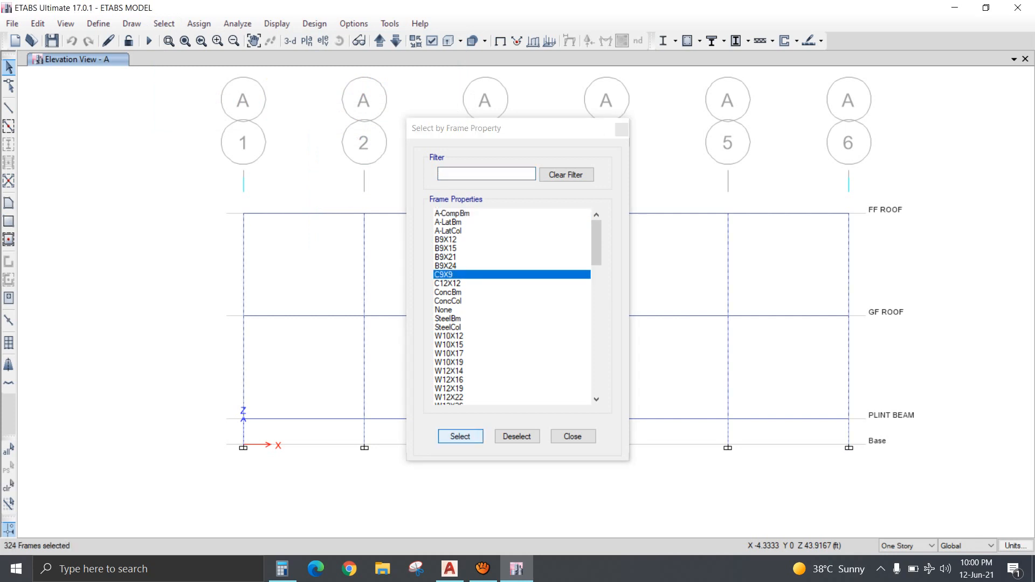
left_click(572, 437)
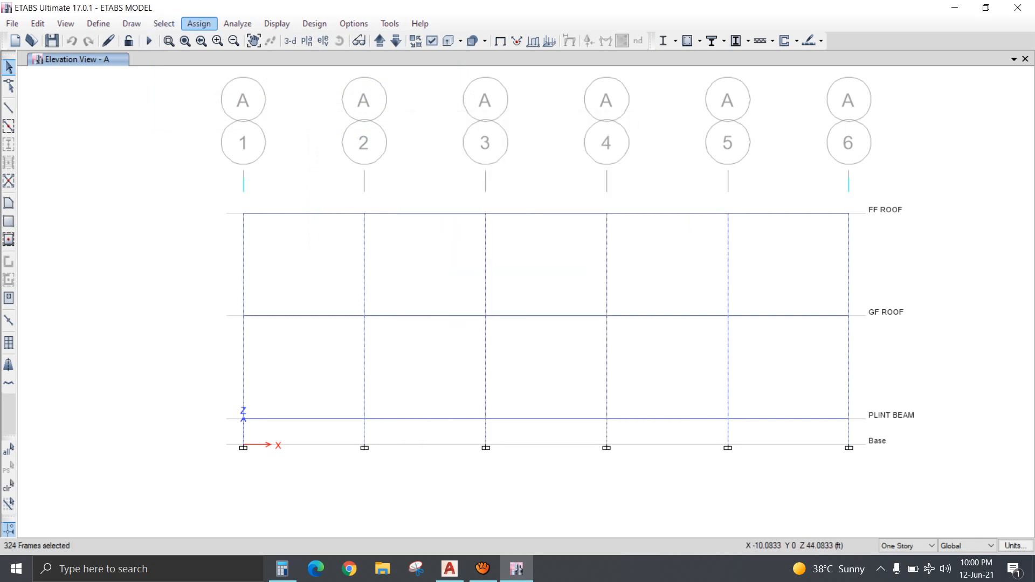
Join the selected C9X9 column segments and check the joined column at grid A-2 between PLINT BEAM and GF ROOF.
left_click(38, 23)
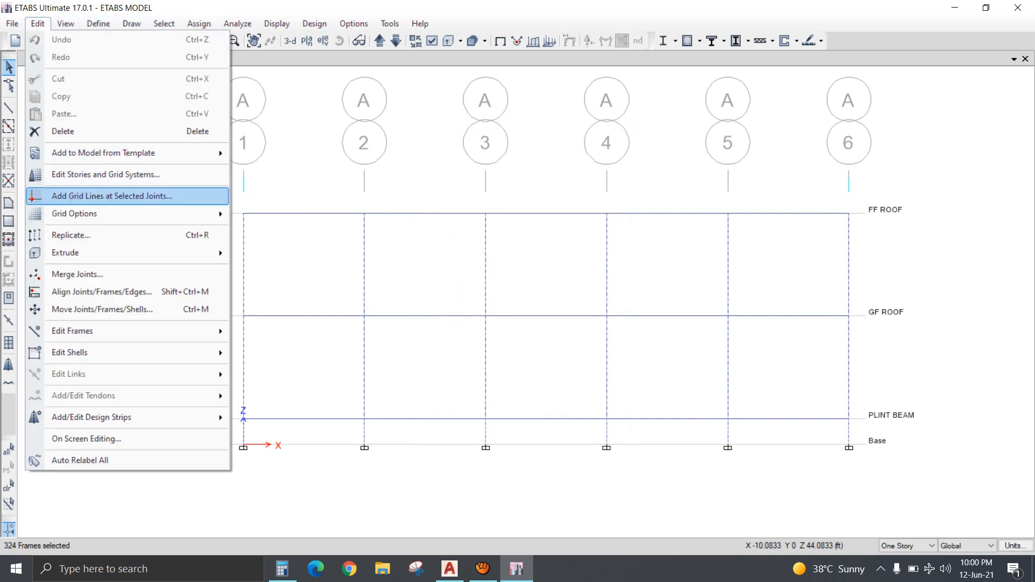
mouse_move(65, 24)
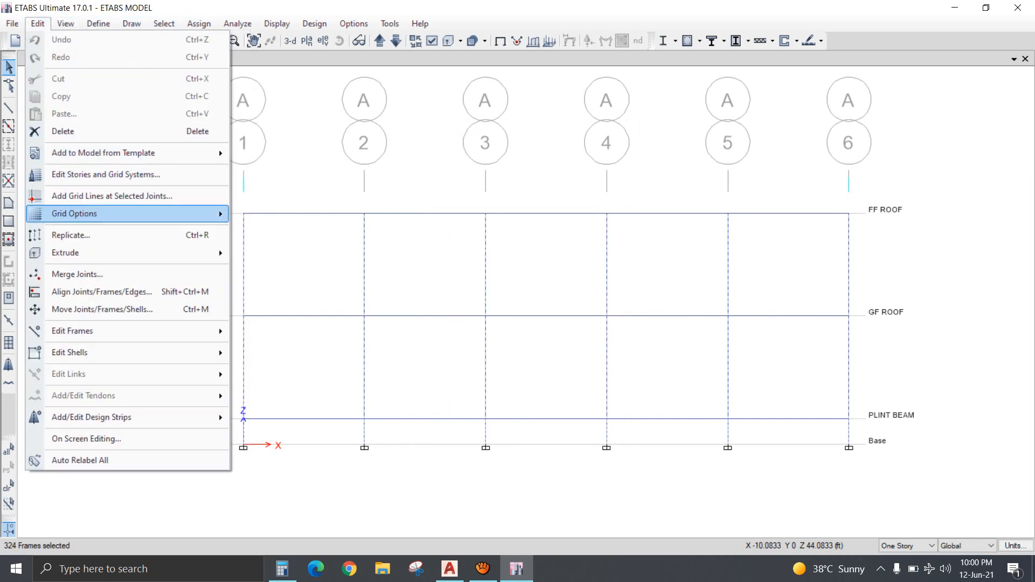
mouse_move(135, 331)
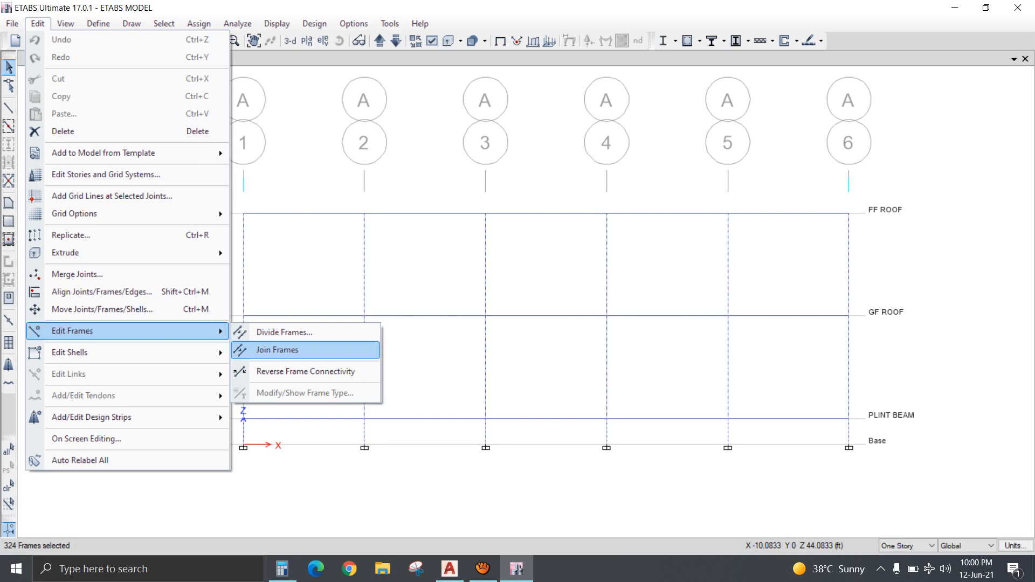
left_click(277, 350)
left_click(364, 340)
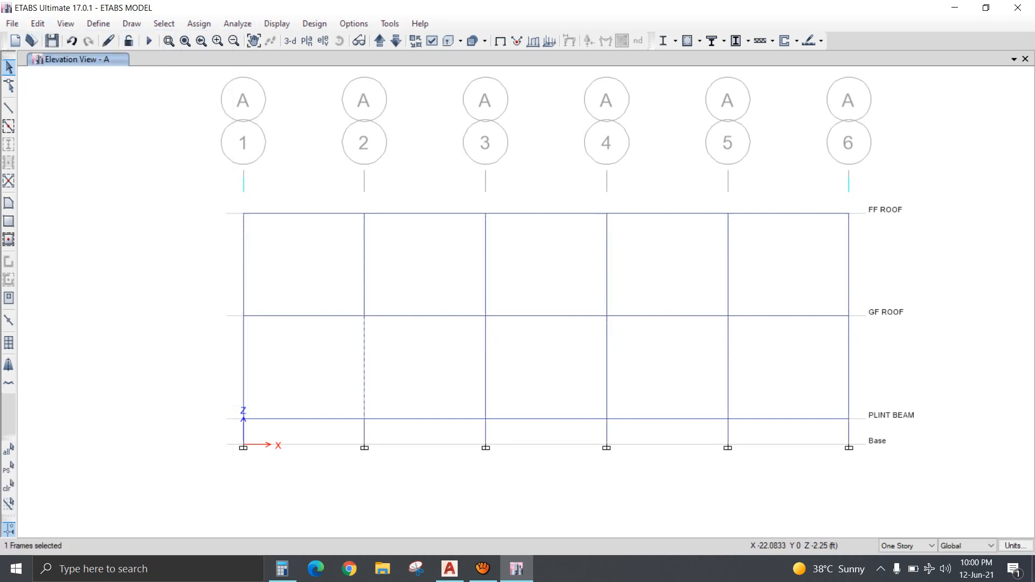
Select the entire model and assign end length offsets to all frames, accepting the offered settings.
left_click(8, 449)
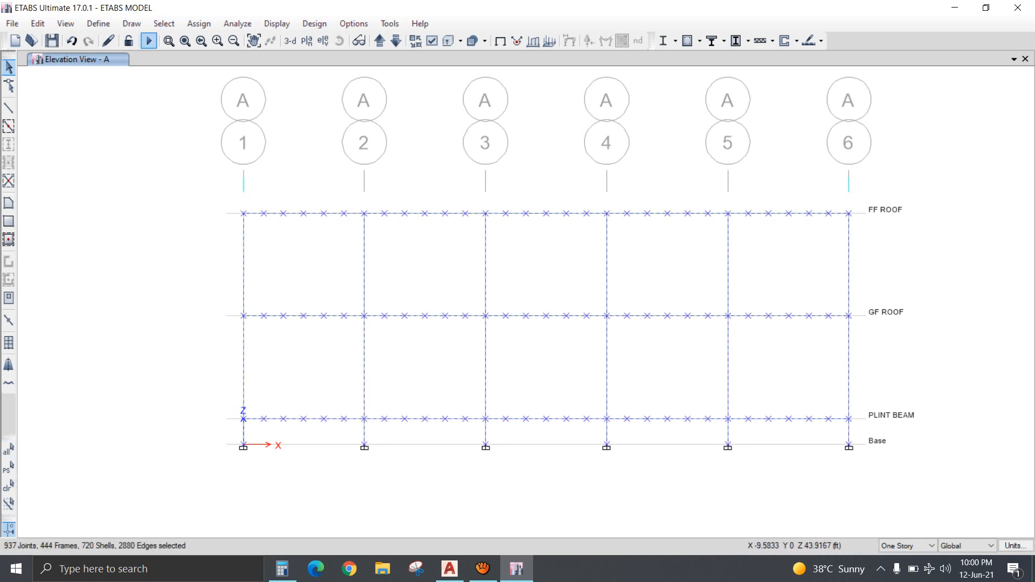
left_click(199, 23)
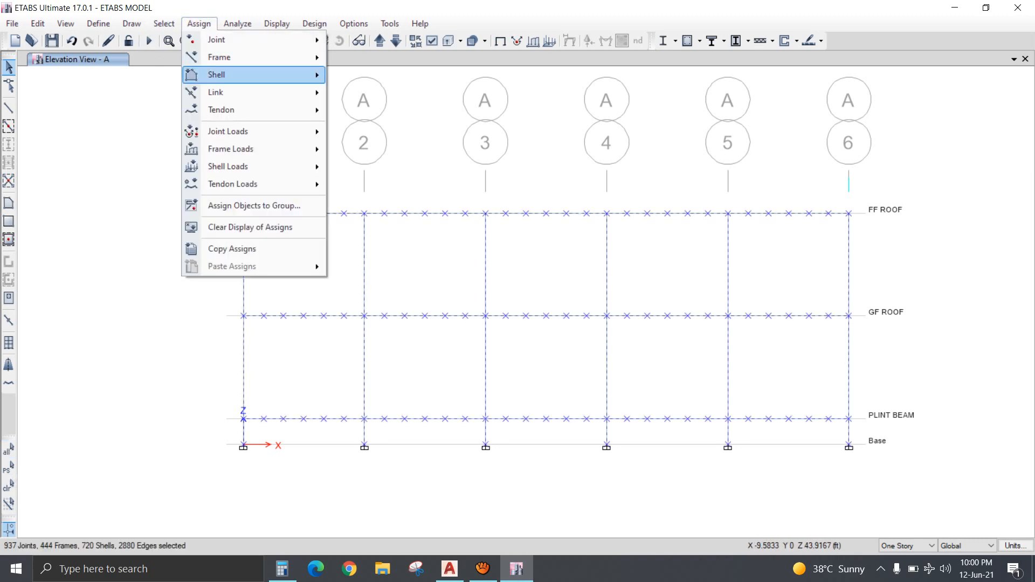
mouse_move(253, 57)
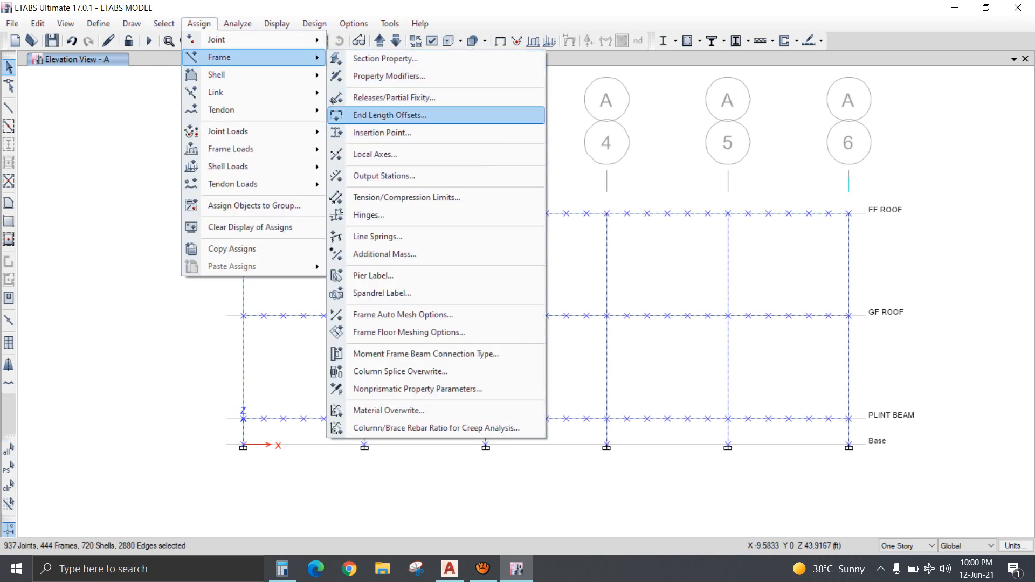
left_click(389, 115)
key("Return")
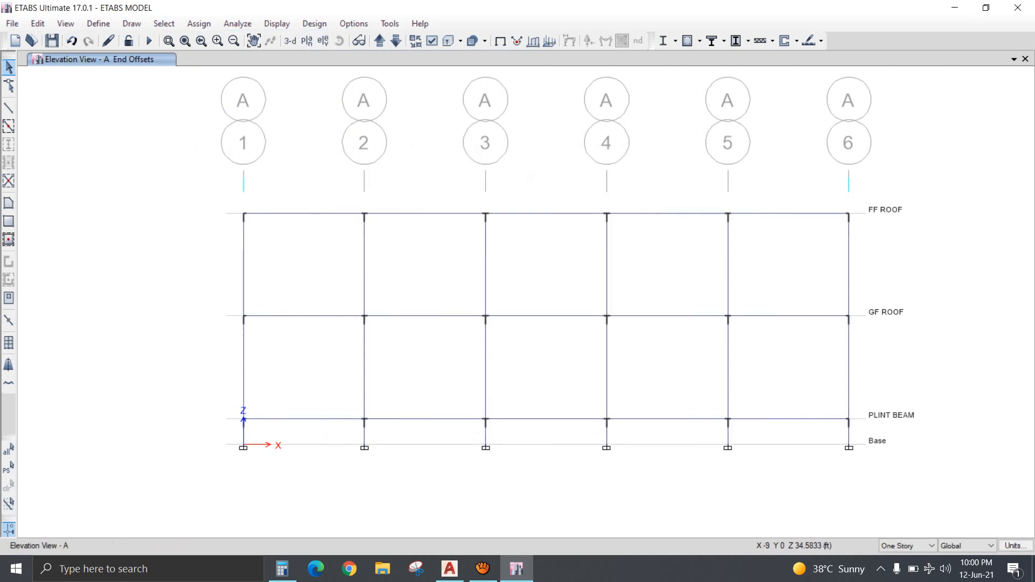
Run the analysis of the revised model.
left_click(149, 40)
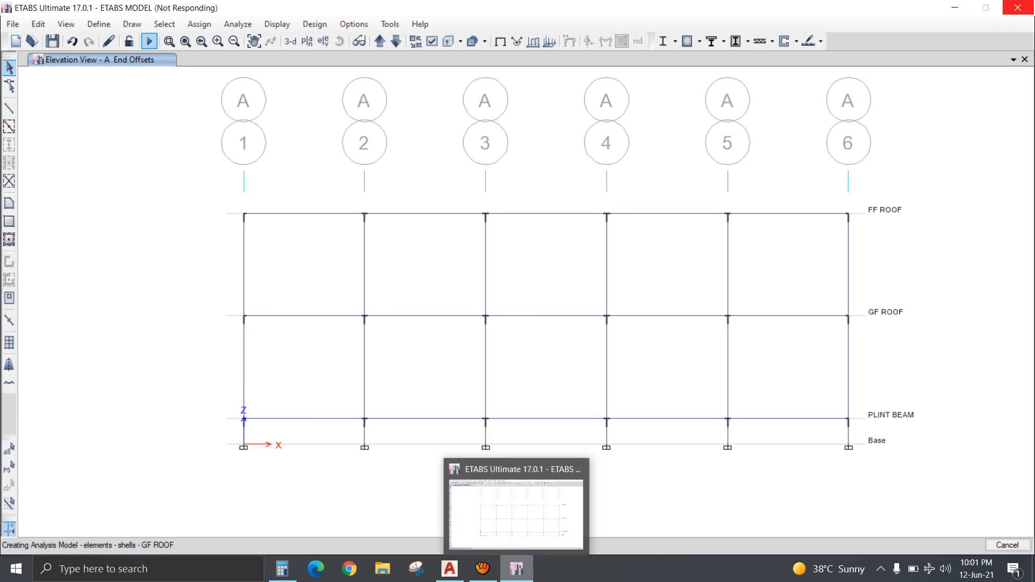
left_click(517, 568)
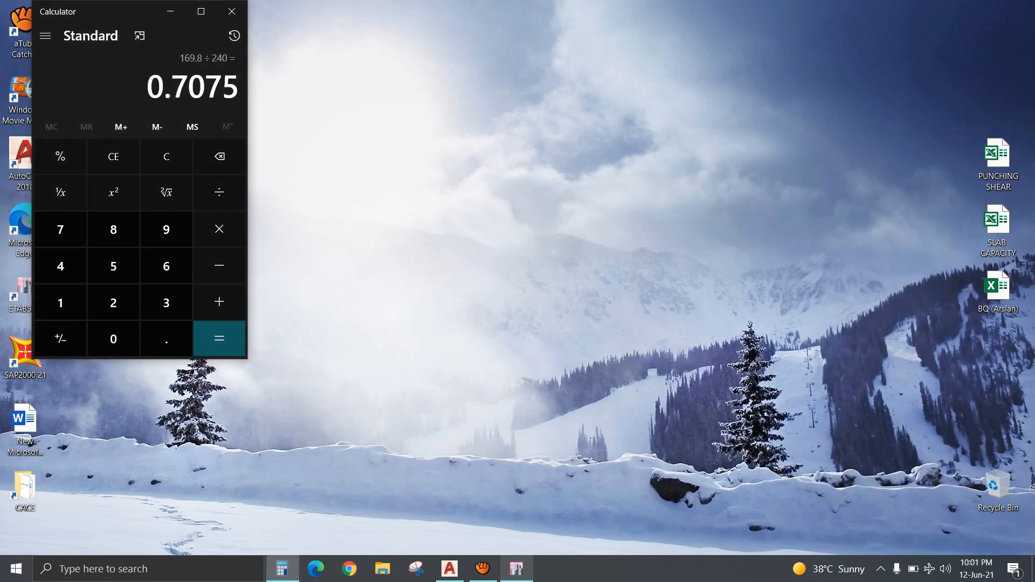
left_click(517, 569)
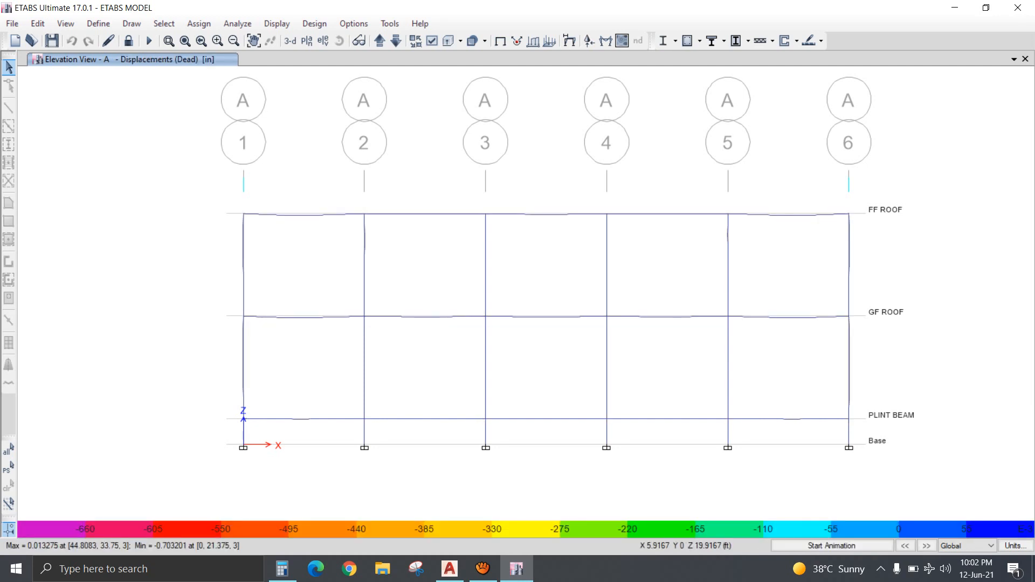
Display the 3D deformed shape with vertical displacement contours for the SERVICE combination.
left_click(290, 41)
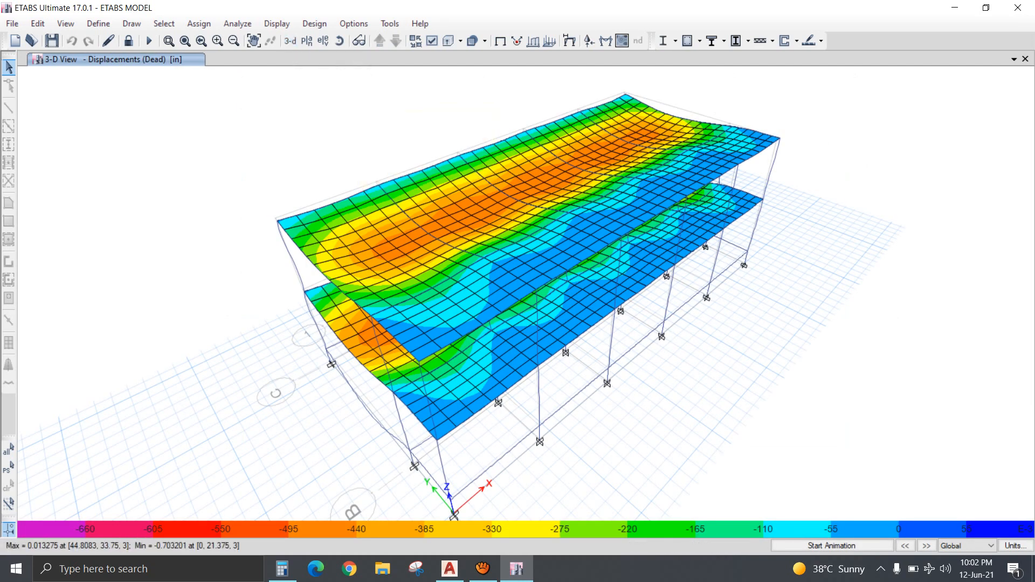
left_click(570, 40)
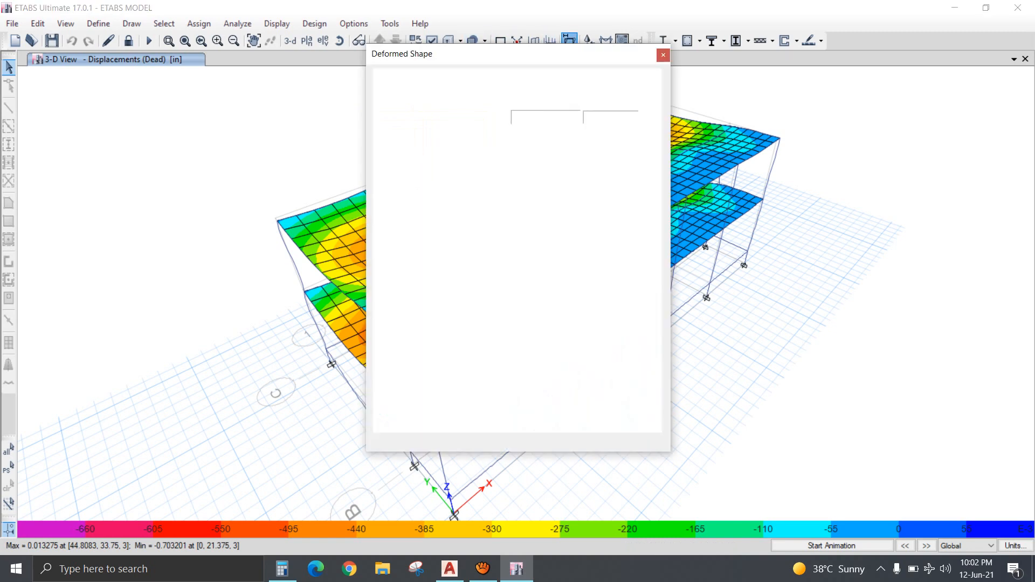
left_click(490, 101)
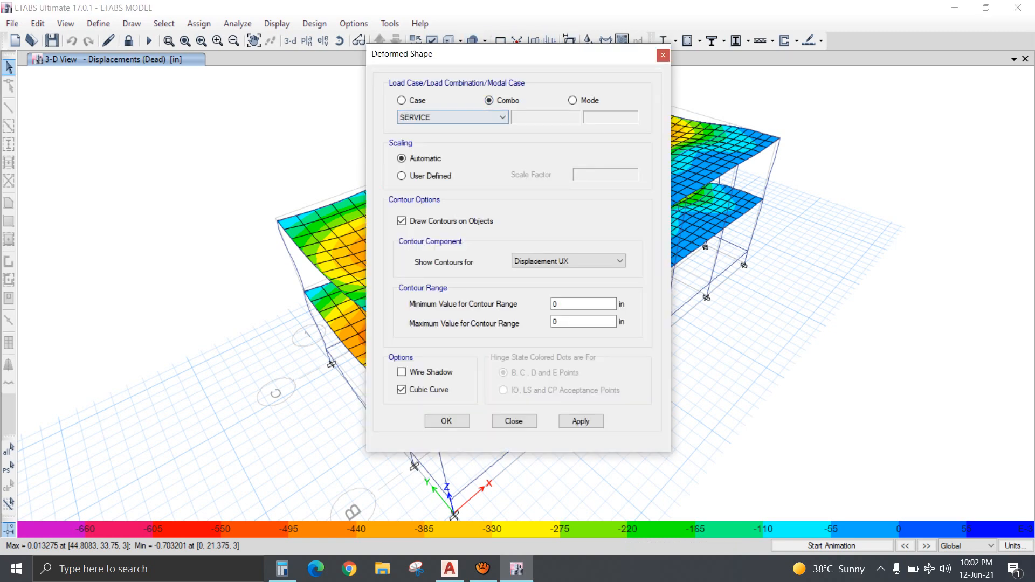
left_click(585, 261)
left_click(566, 291)
left_click(447, 421)
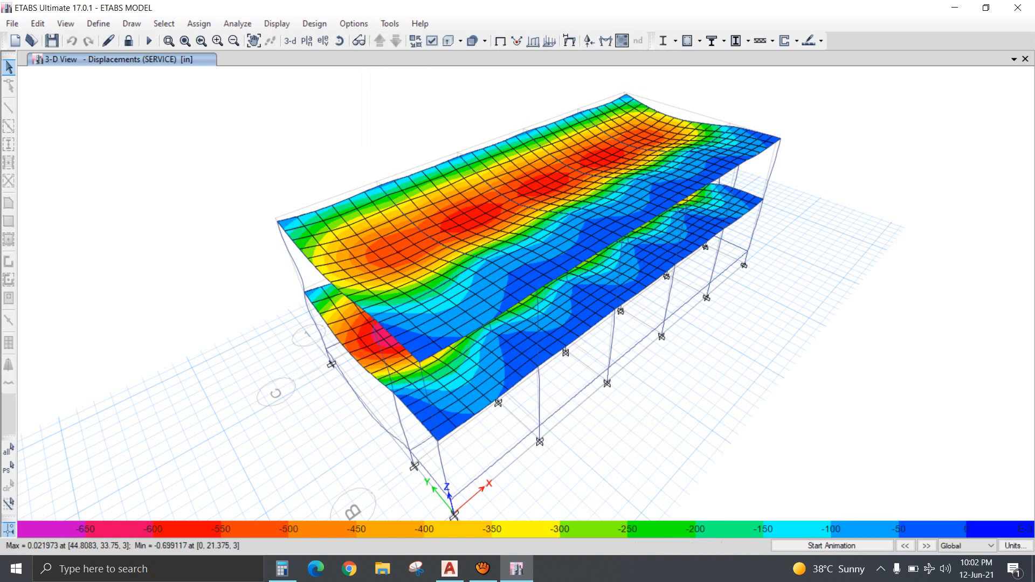
Examine the SERVICE displacement contours at mid-panel on the GF ROOF and FF ROOF plans.
left_click(306, 40)
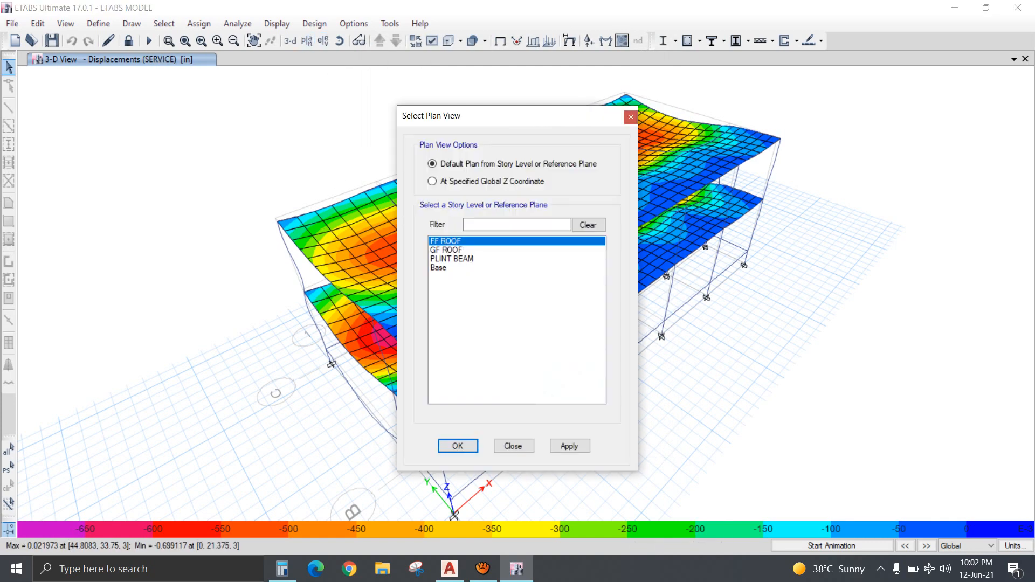
left_click(446, 250)
left_click(457, 446)
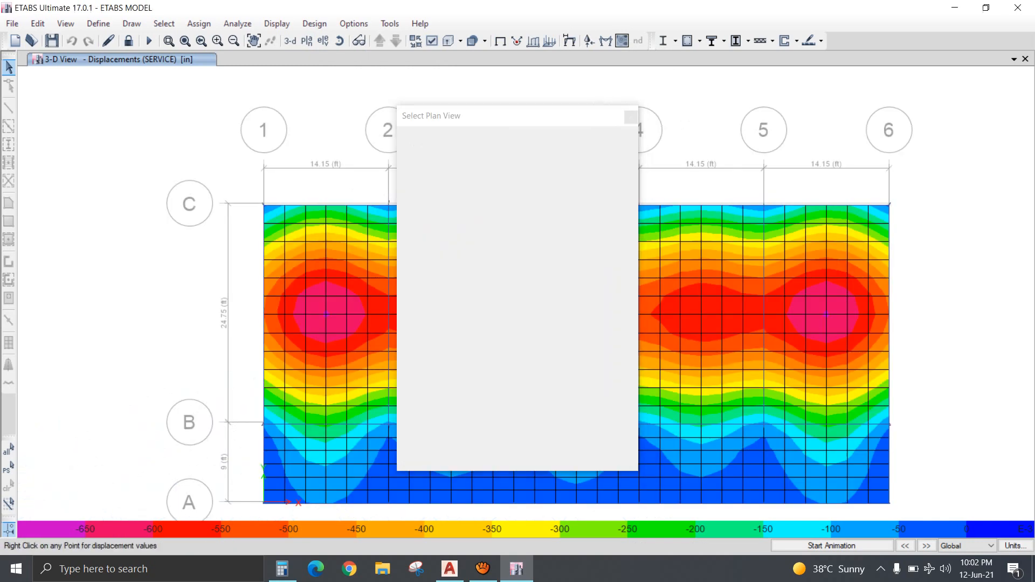
mouse_move(326, 314)
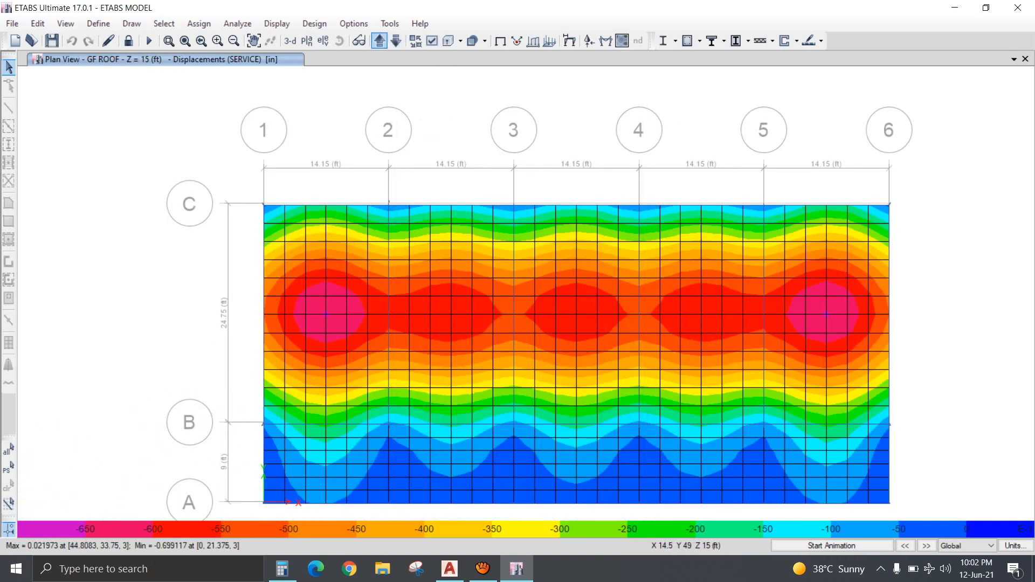
left_click(380, 40)
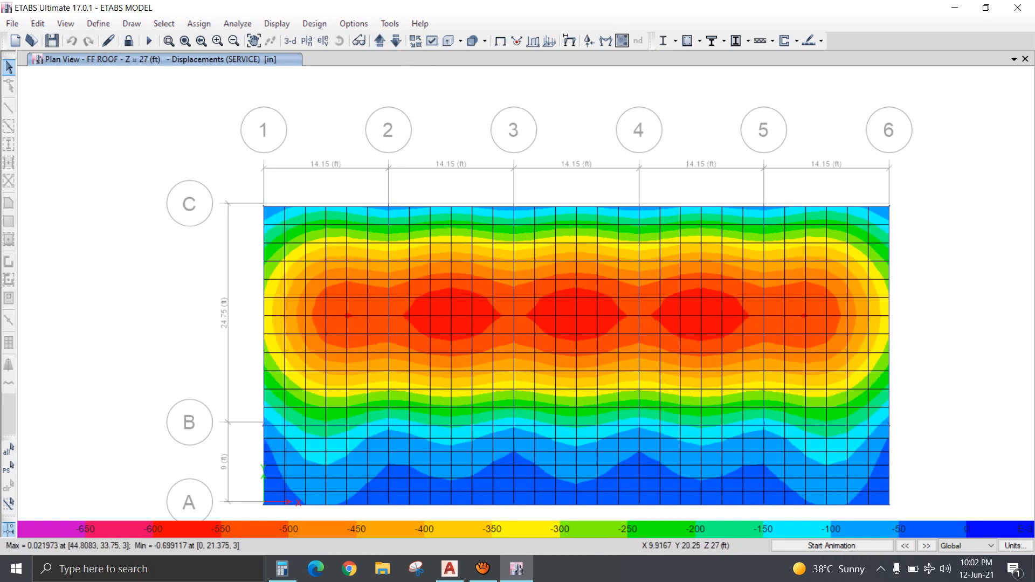
mouse_move(346, 317)
mouse_move(430, 317)
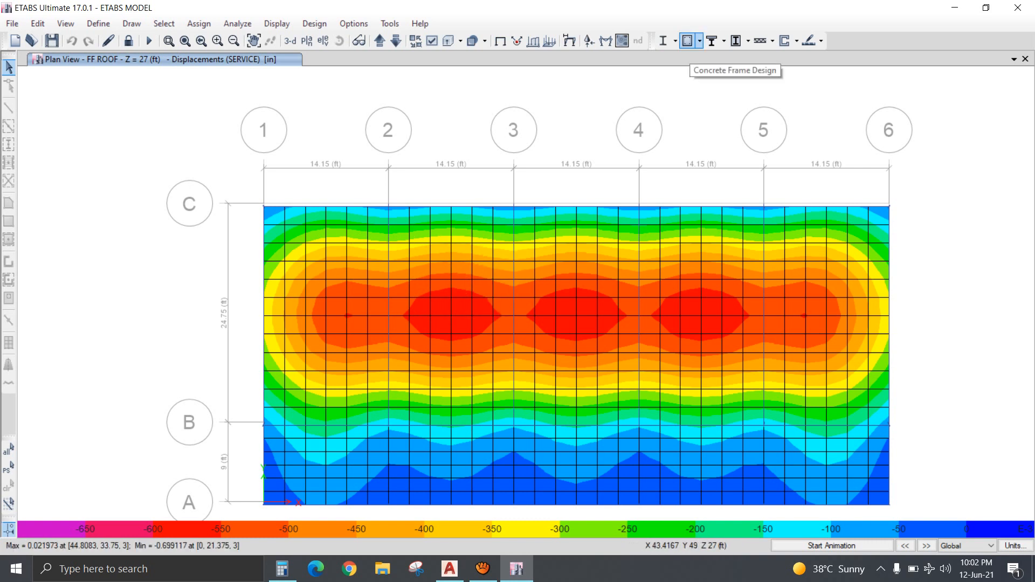
Run the concrete frame design and examine the column longitudinal reinforcing on the grid A and grid B elevations.
left_click(687, 41)
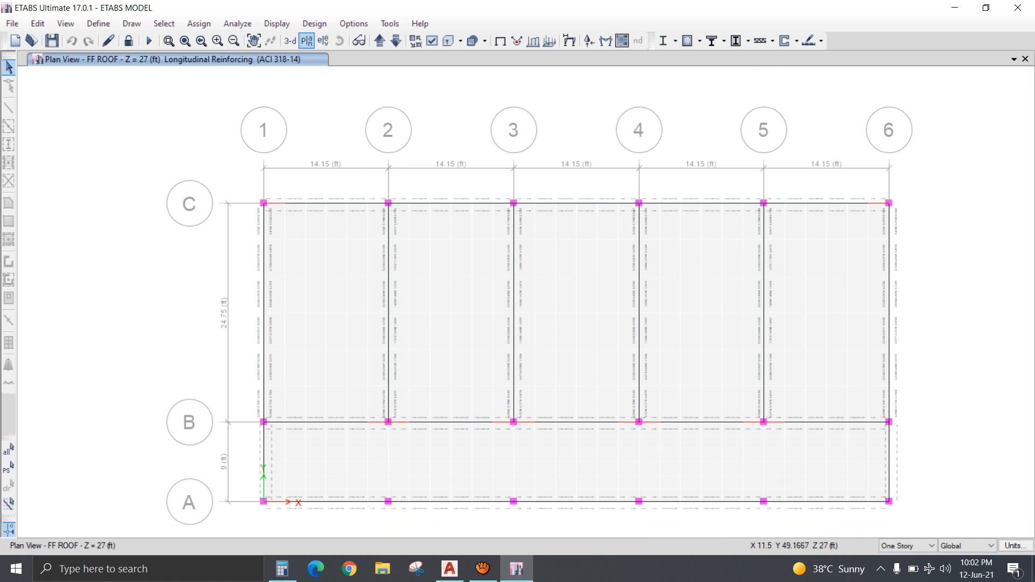
left_click(323, 41)
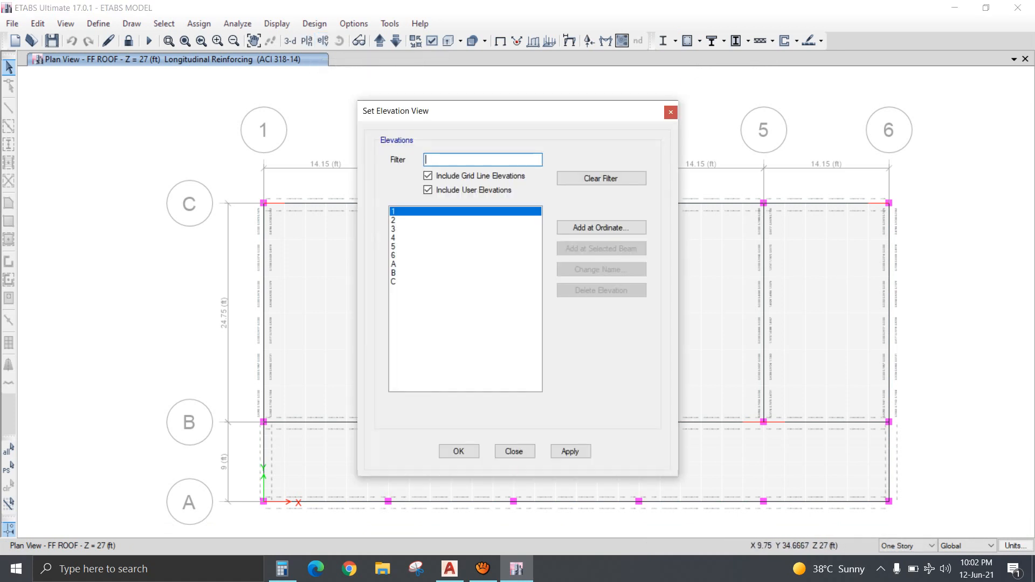
left_click(394, 264)
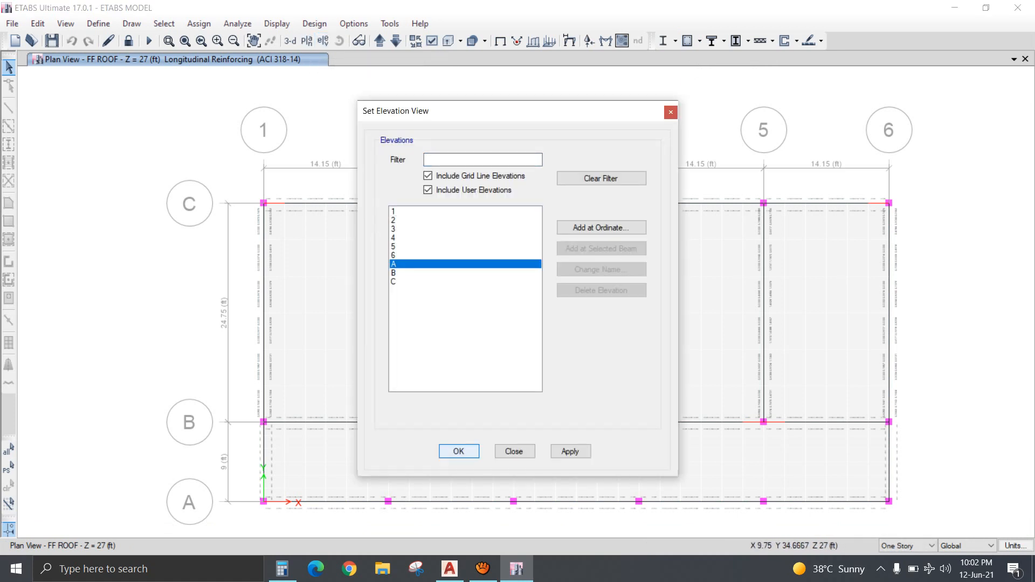
left_click(459, 451)
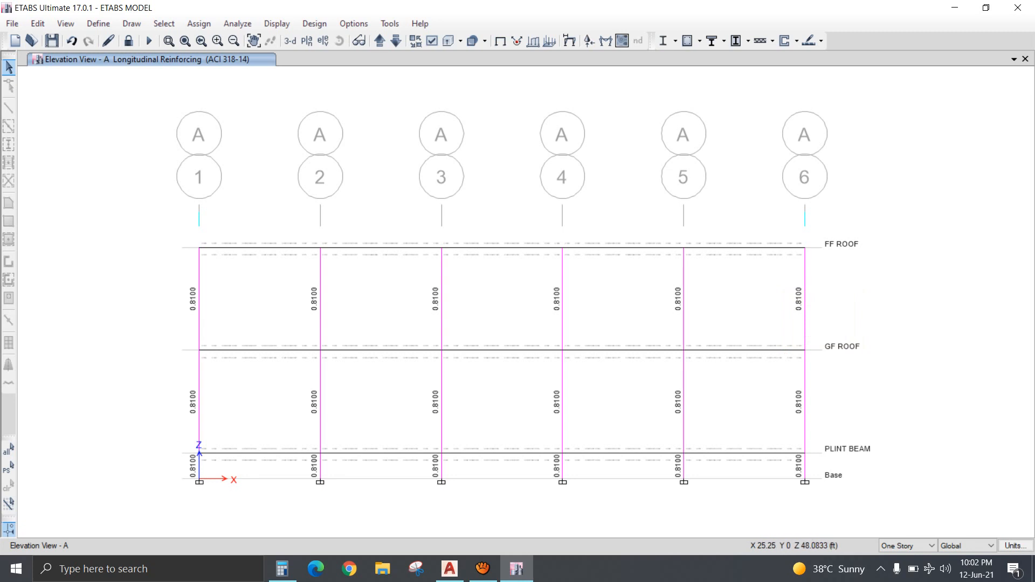
left_click(379, 40)
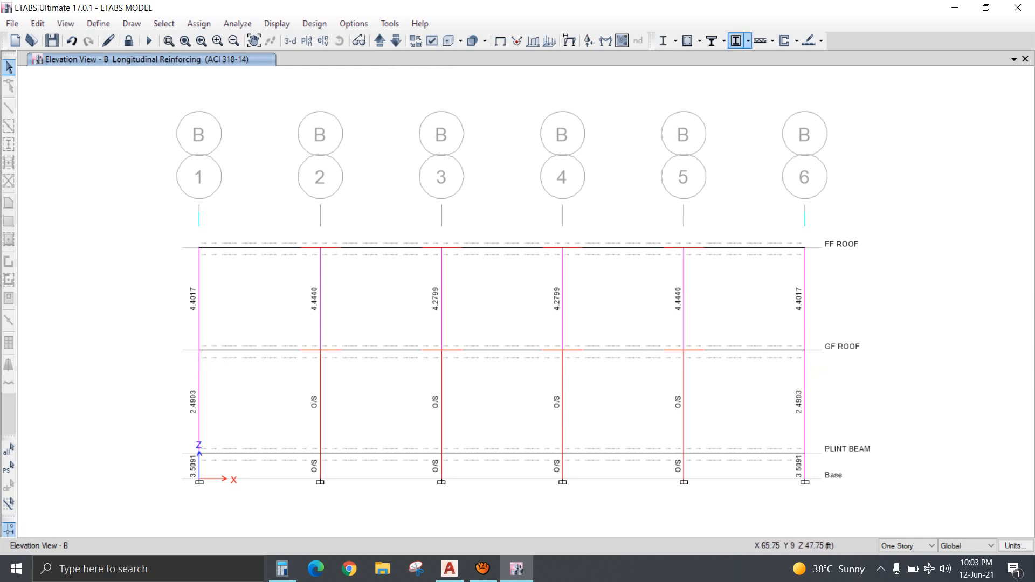
Display the rebar percentage design output and examine the columns on the grid B and grid C elevations.
left_click(699, 41)
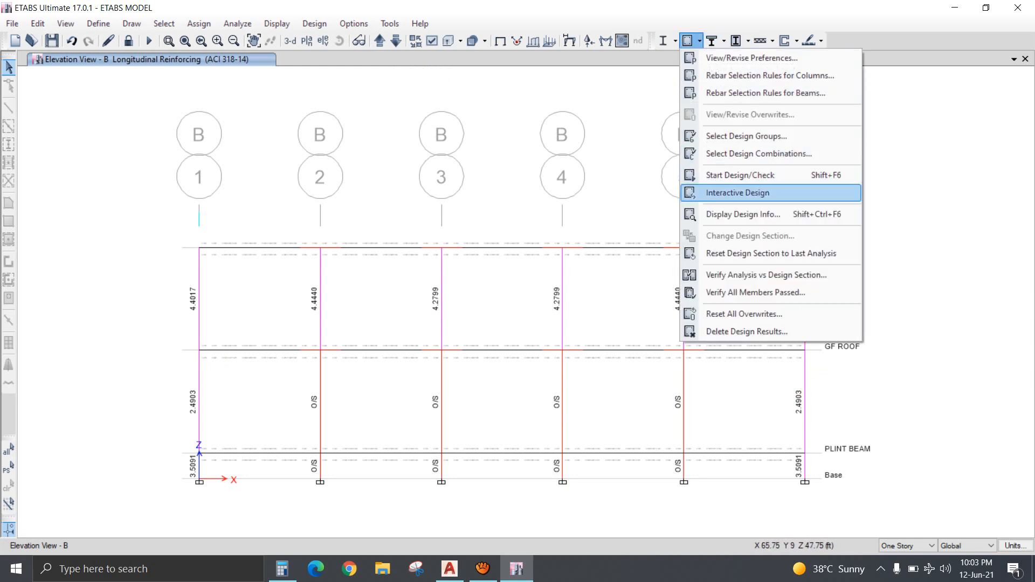
left_click(743, 214)
left_click(587, 275)
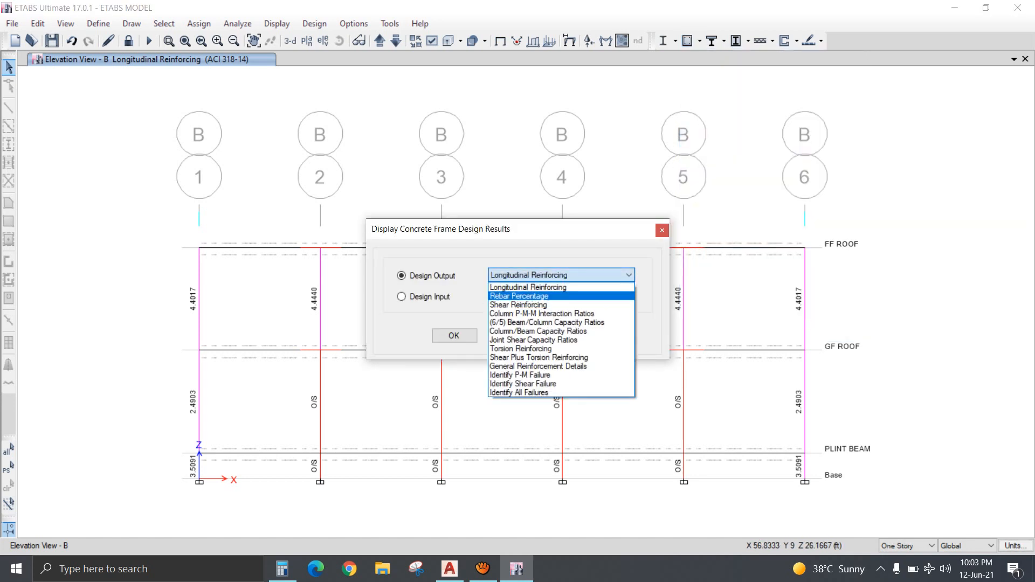
left_click(534, 296)
left_click(454, 336)
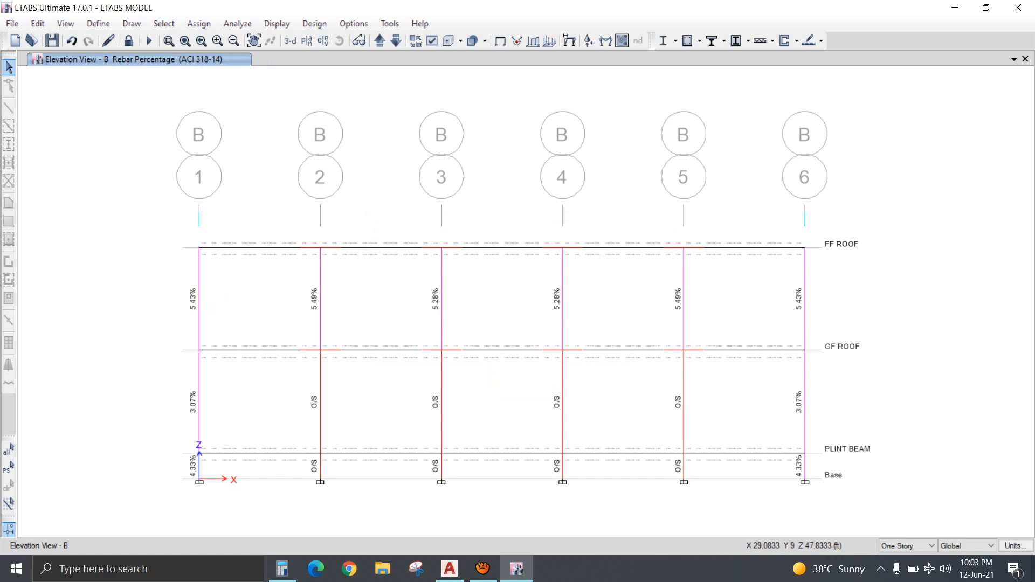
left_click(379, 40)
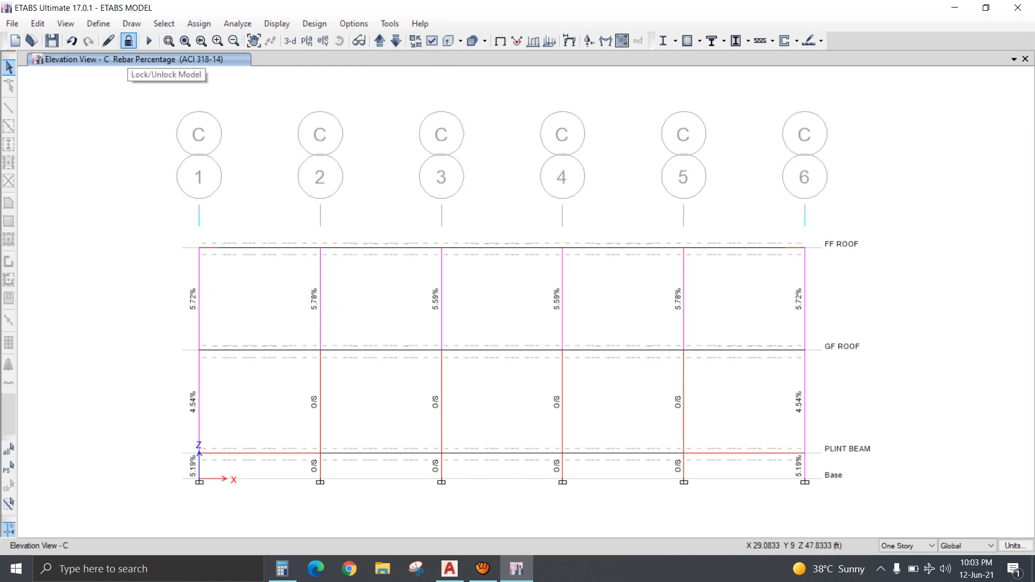
Unlock the model and select all columns of every story on the grid C elevation.
left_click(129, 41)
left_click(536, 332)
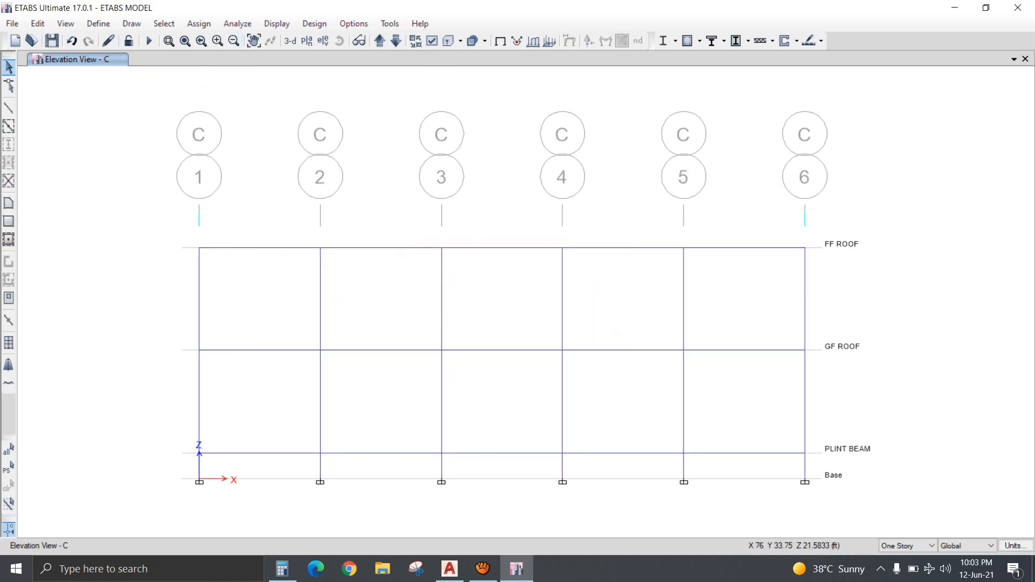
left_click_drag(851, 292, 153, 308)
left_click_drag(834, 386, 146, 405)
left_click_drag(818, 487, 189, 459)
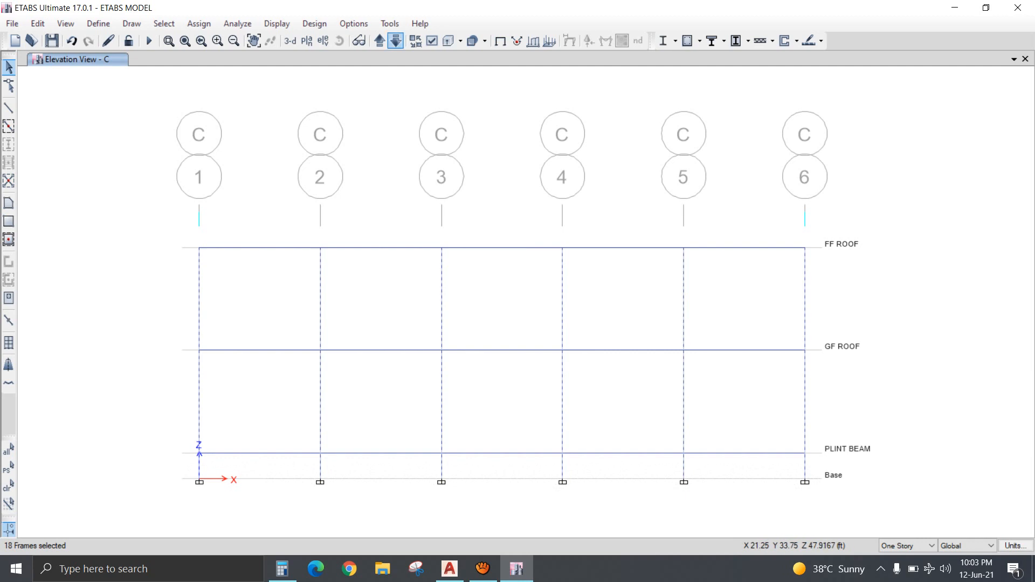
Add all columns of every story on the grid B elevation to the selection.
left_click(396, 41)
left_click_drag(821, 285, 157, 315)
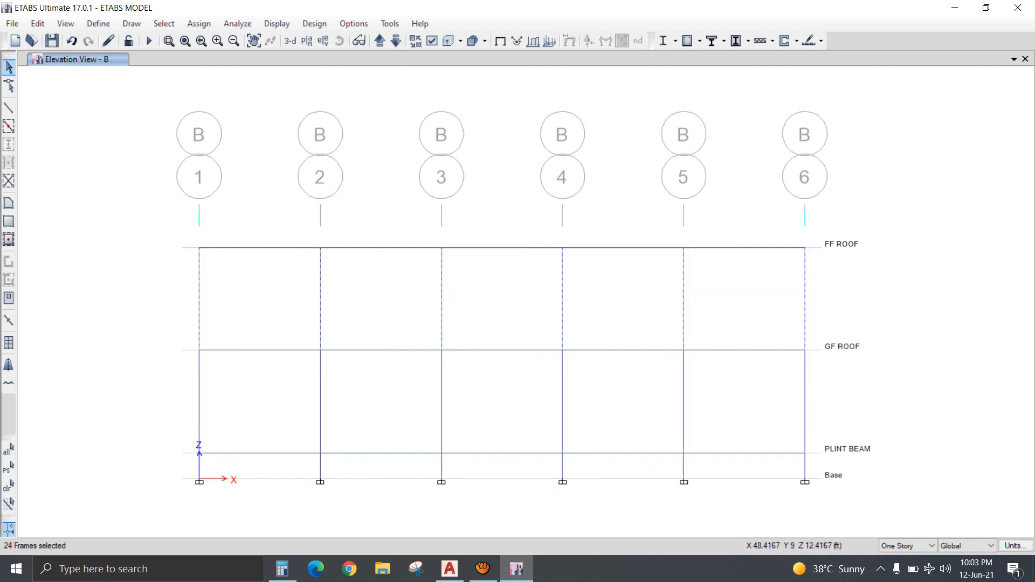
left_click_drag(821, 373, 157, 380)
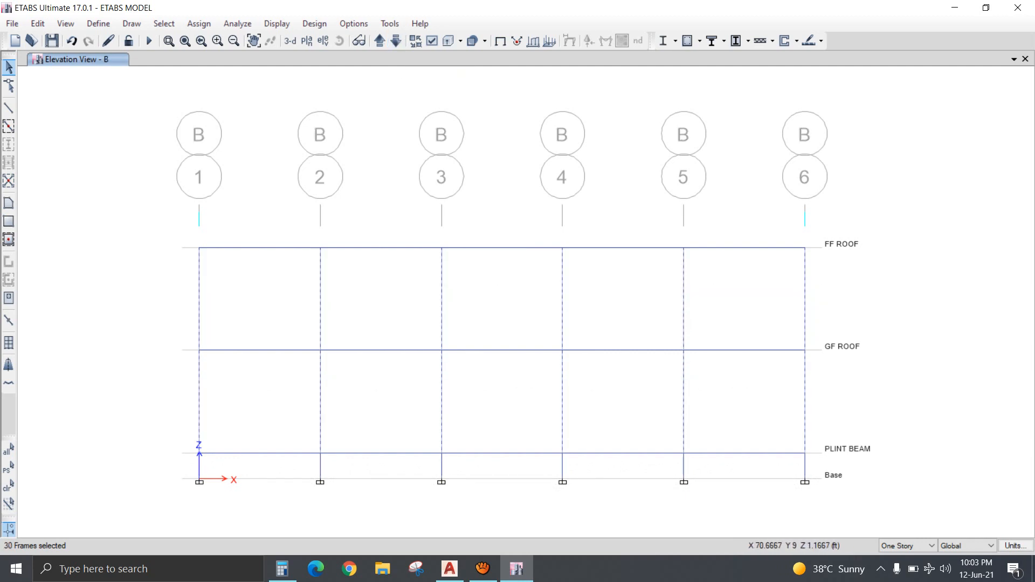
left_click_drag(820, 491, 186, 468)
Assign the C12X12 frame section to the selected columns on grids B and C.
left_click(199, 23)
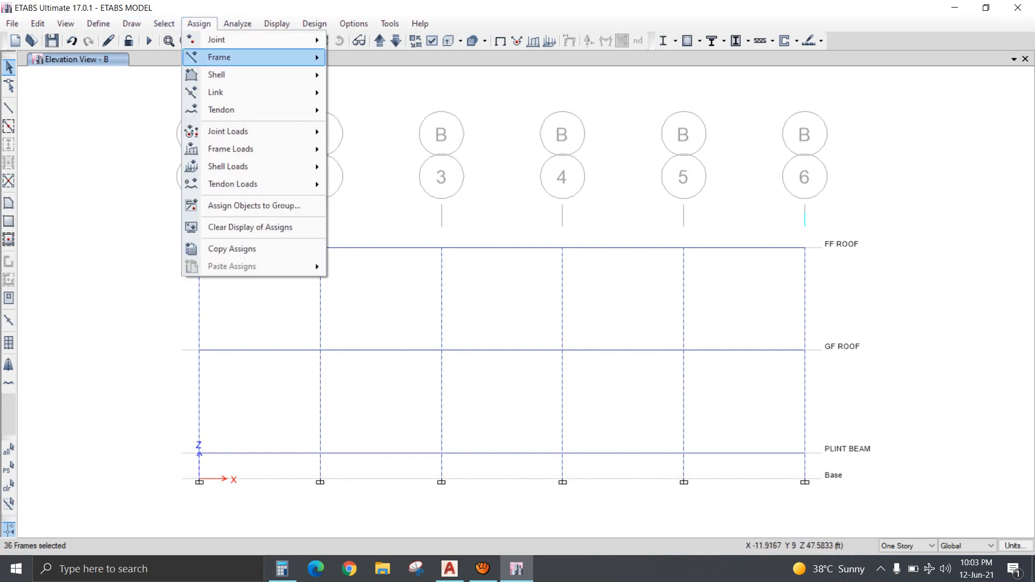
mouse_move(253, 57)
left_click(388, 58)
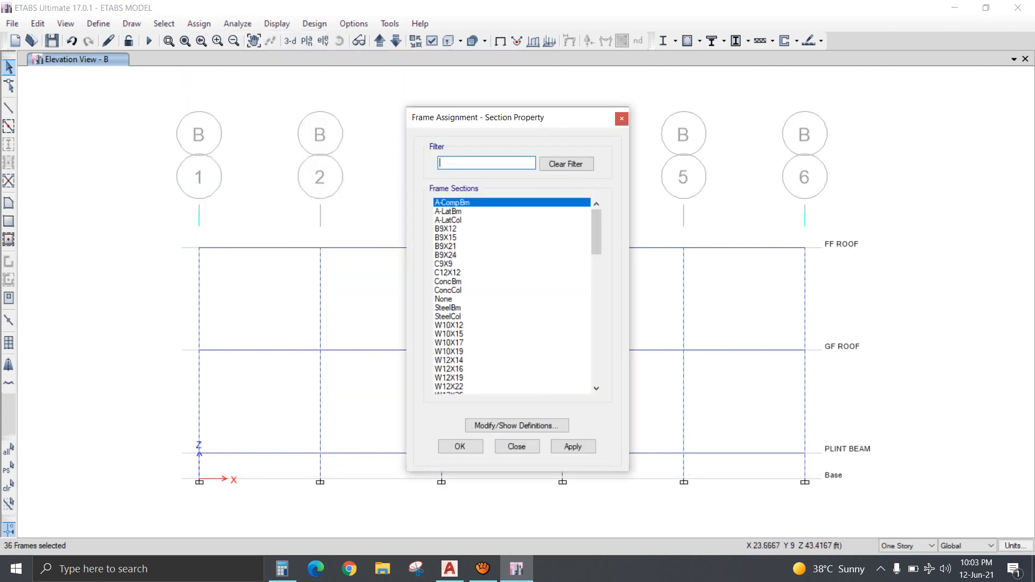
left_click(447, 272)
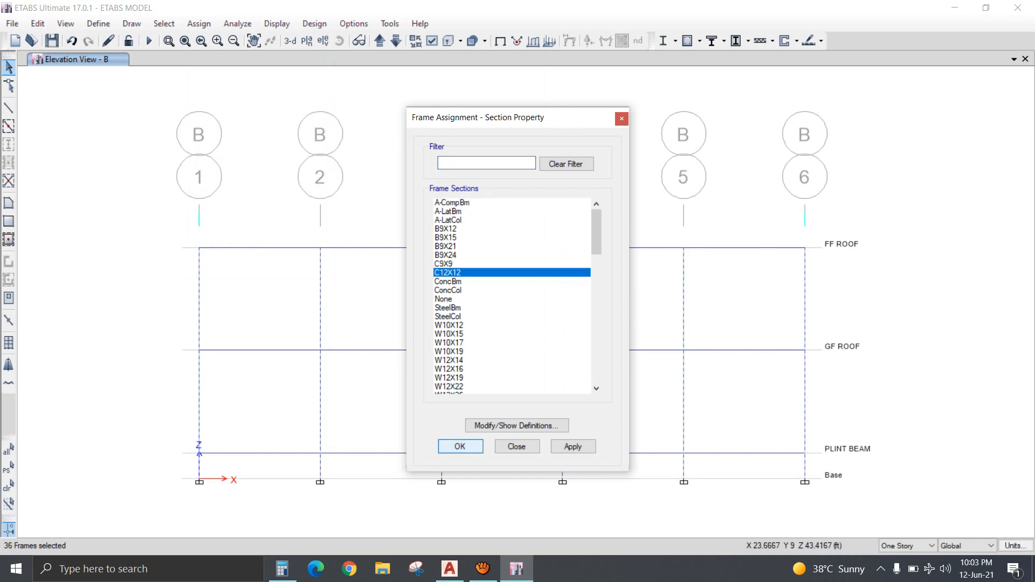
left_click(460, 446)
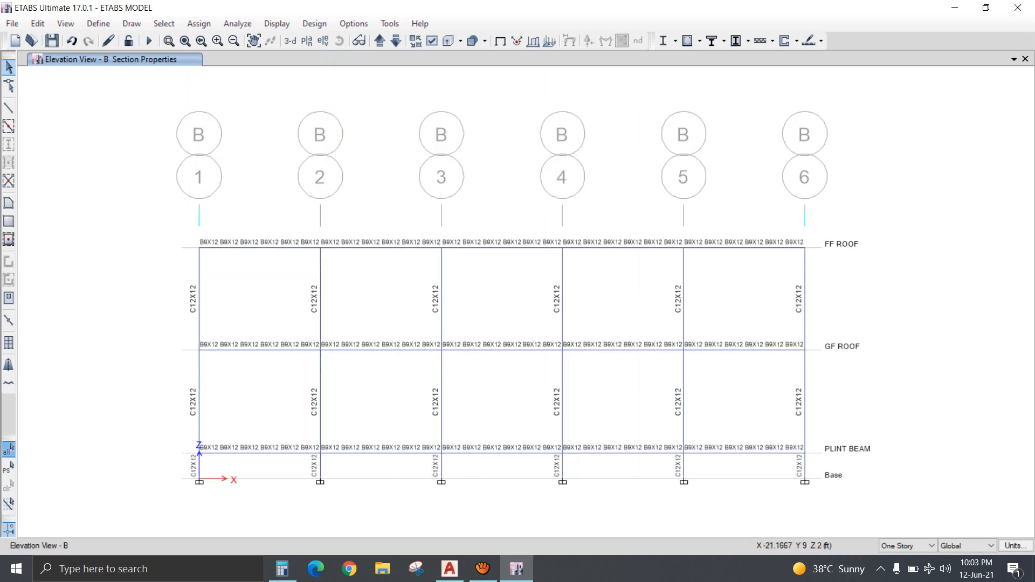
Assign end length offsets to all frames in the model and rerun the analysis.
left_click(8, 448)
left_click(199, 23)
mouse_move(253, 57)
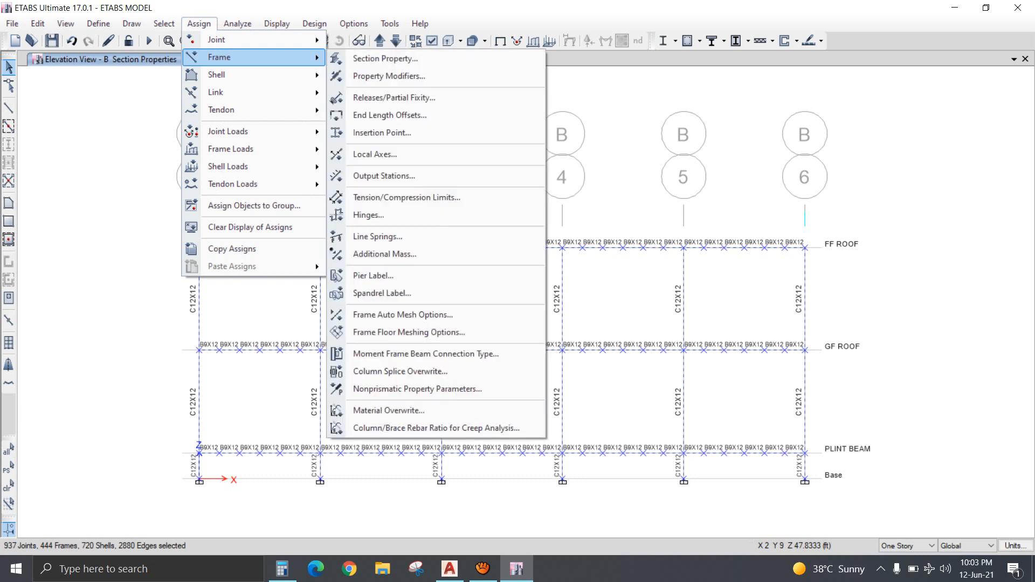
left_click(378, 114)
left_click(460, 401)
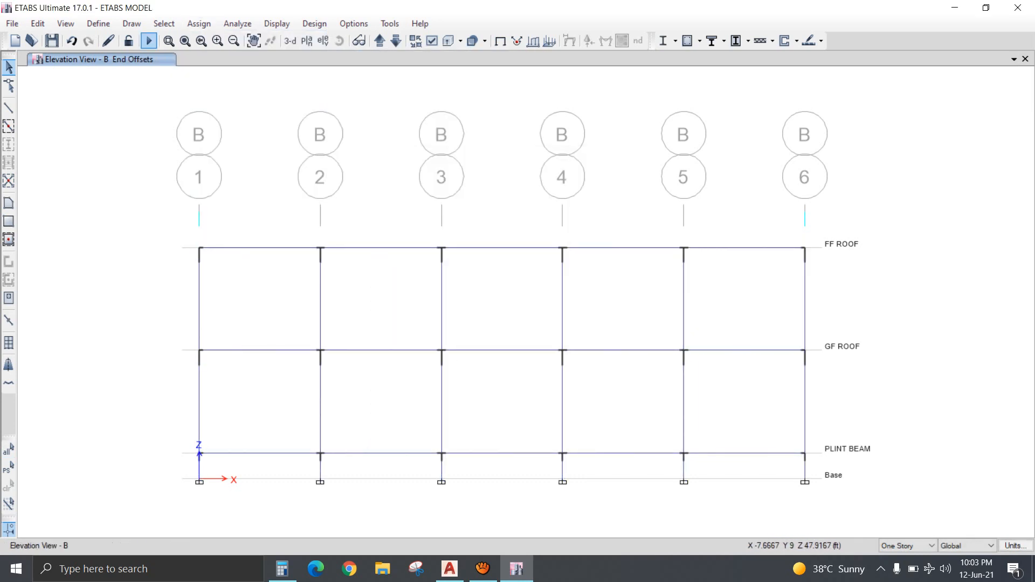
left_click(150, 41)
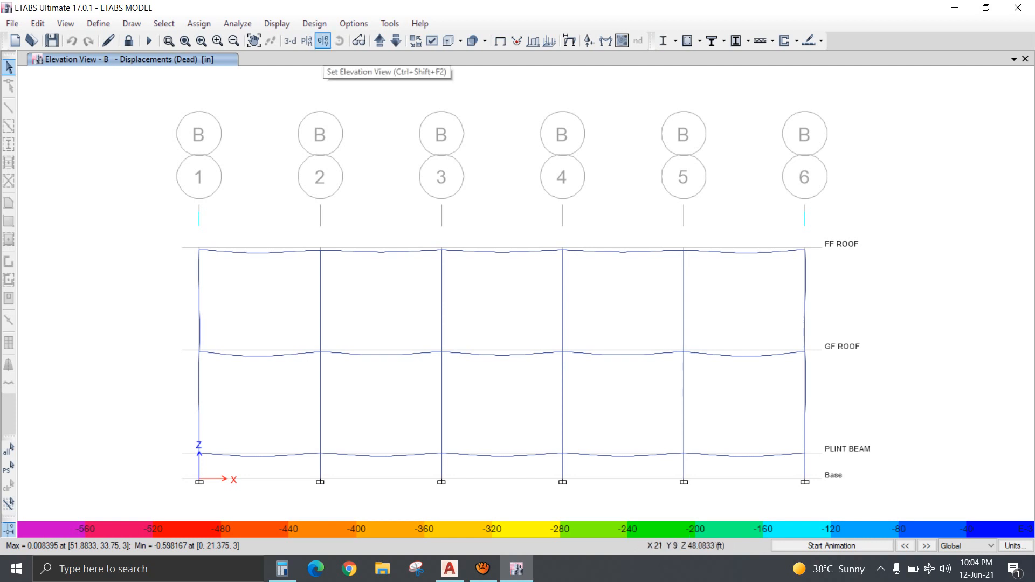
Display the vertical displacement contours of the SERVICE combination on the GF ROOF plan.
left_click(307, 40)
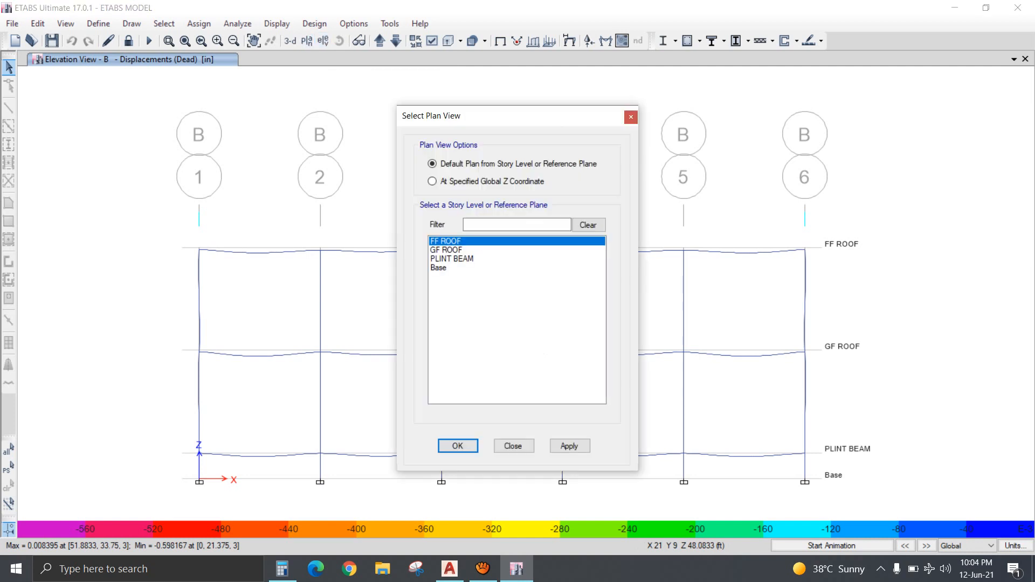
left_click(458, 445)
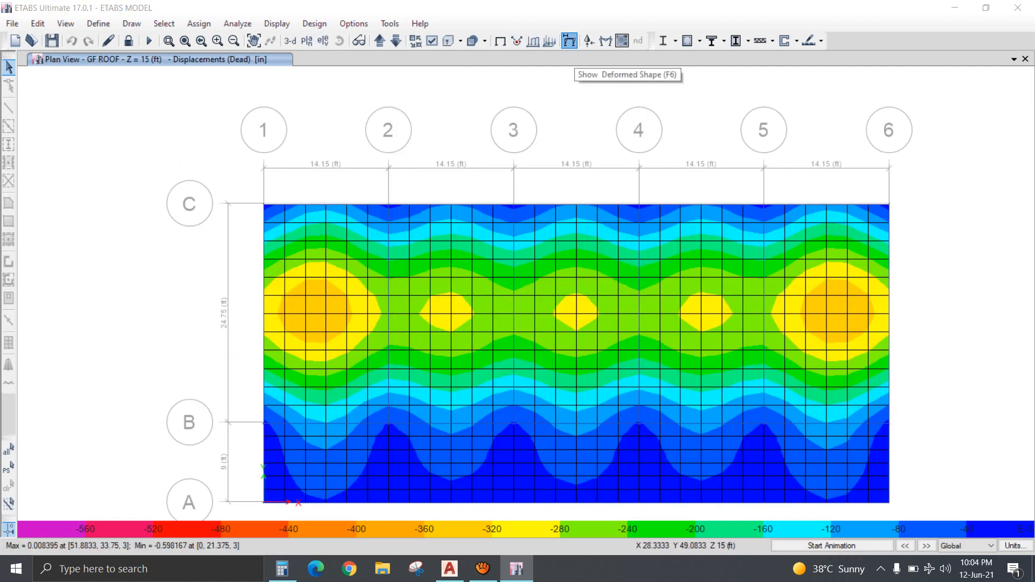
left_click(569, 41)
left_click(489, 101)
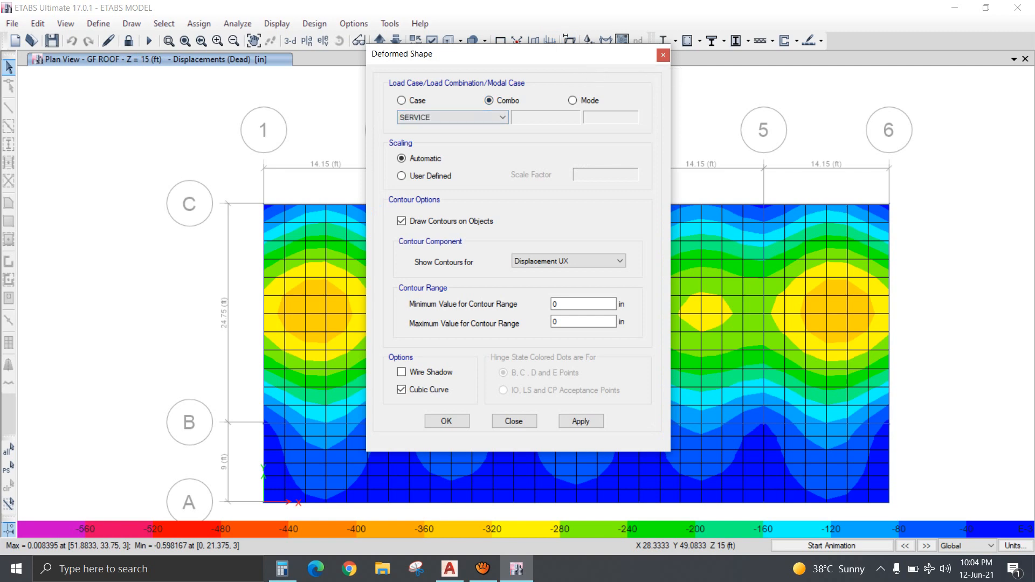
left_click(570, 261)
left_click(561, 291)
left_click(447, 421)
Examine the service deflections at the middle of the large slab panels on the GF ROOF and FF ROOF plans.
mouse_move(326, 315)
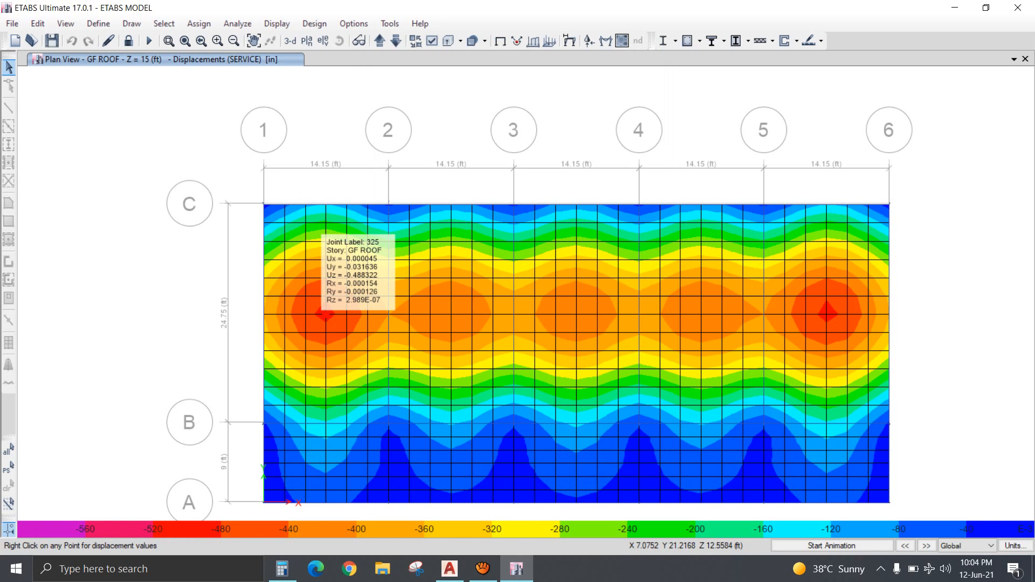
mouse_move(451, 314)
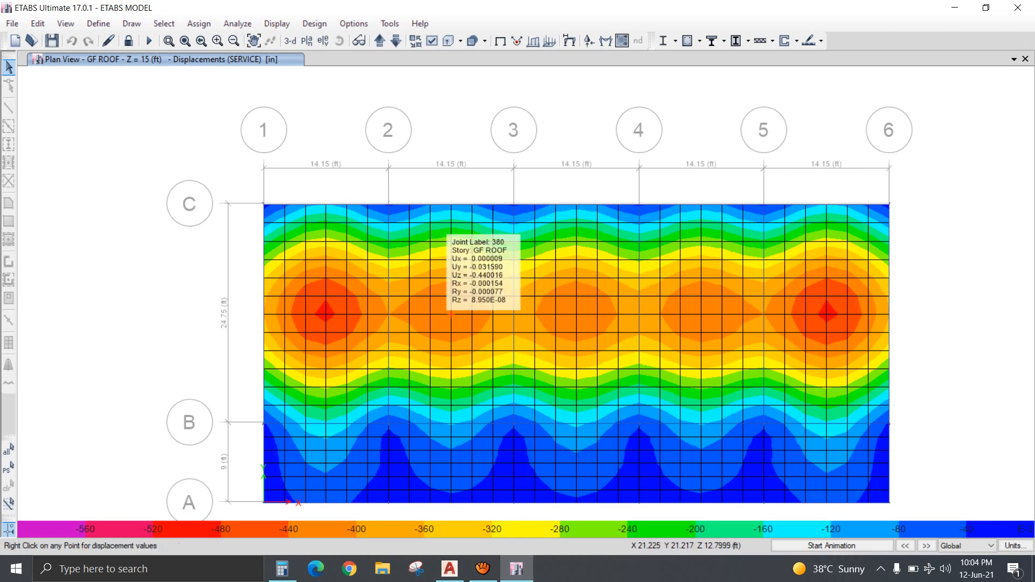
left_click(379, 40)
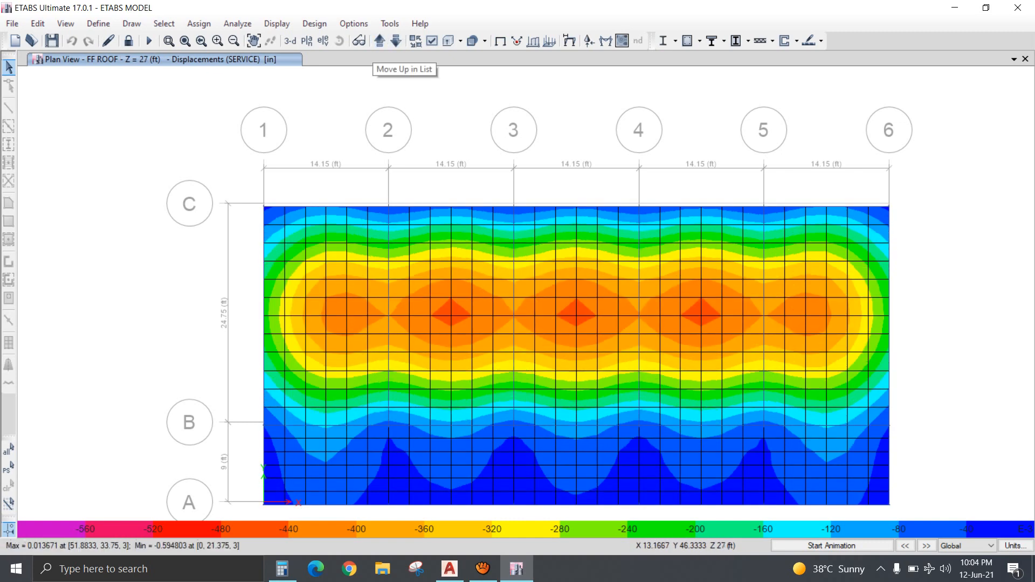
mouse_move(451, 314)
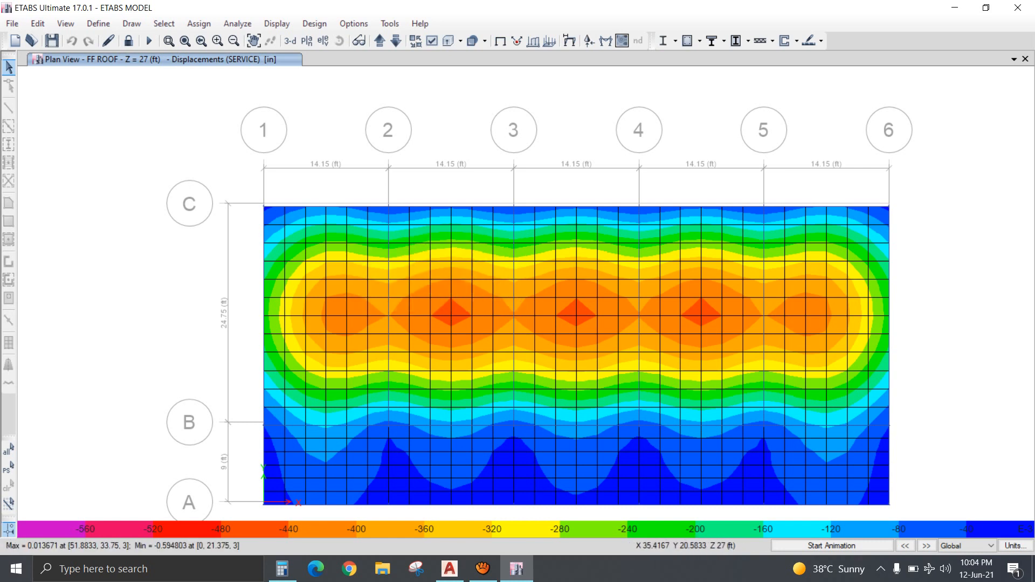
mouse_move(576, 315)
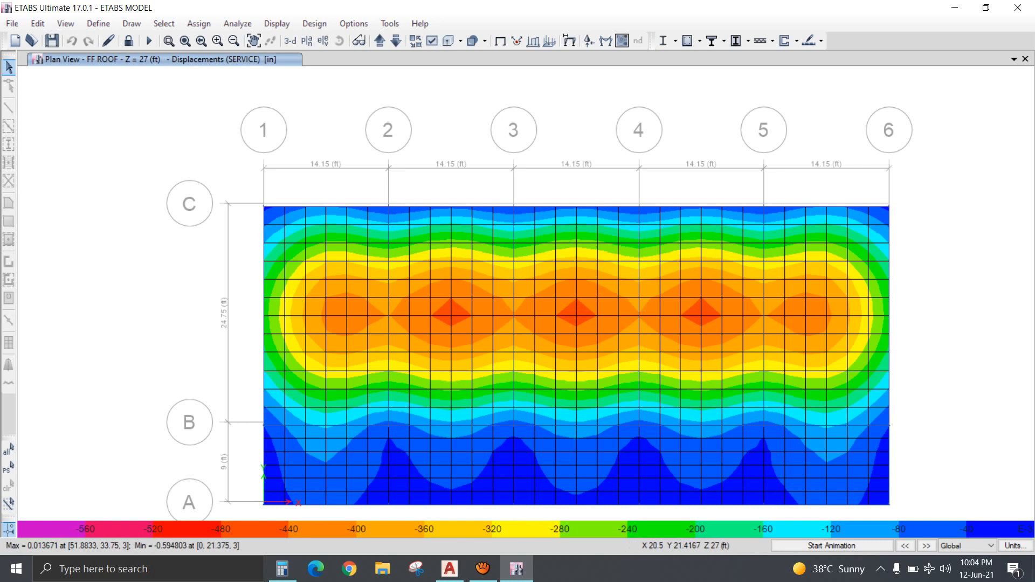
Run the concrete frame design again and examine the column longitudinal reinforcing on the grid A and grid B elevations.
left_click(664, 40)
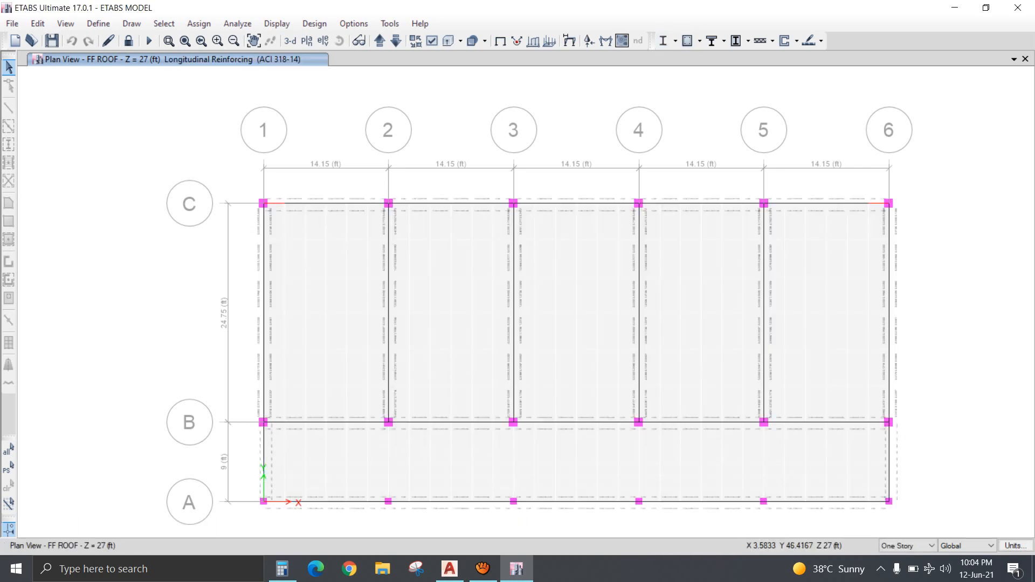
left_click(323, 41)
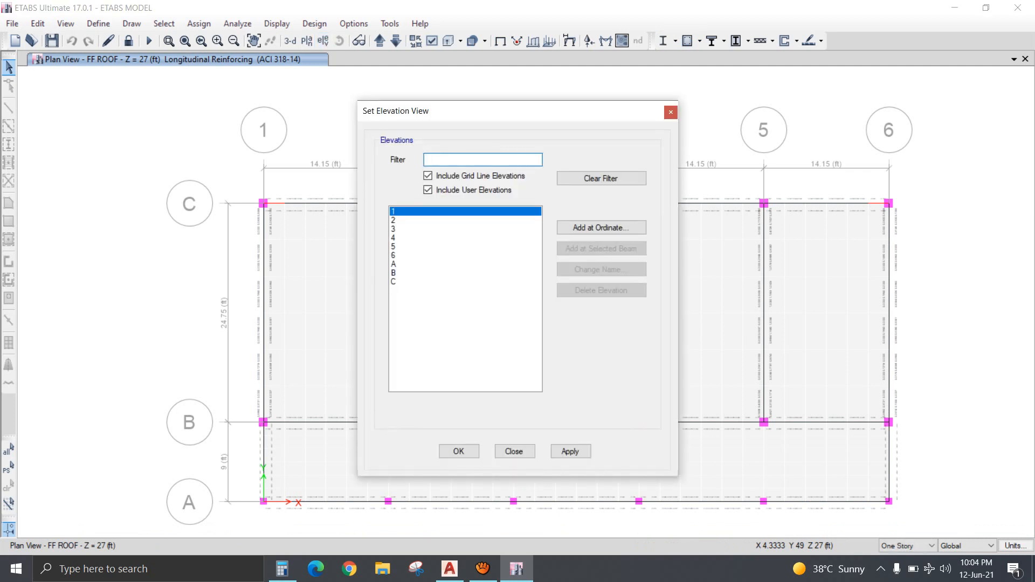
left_click(412, 264)
left_click(459, 452)
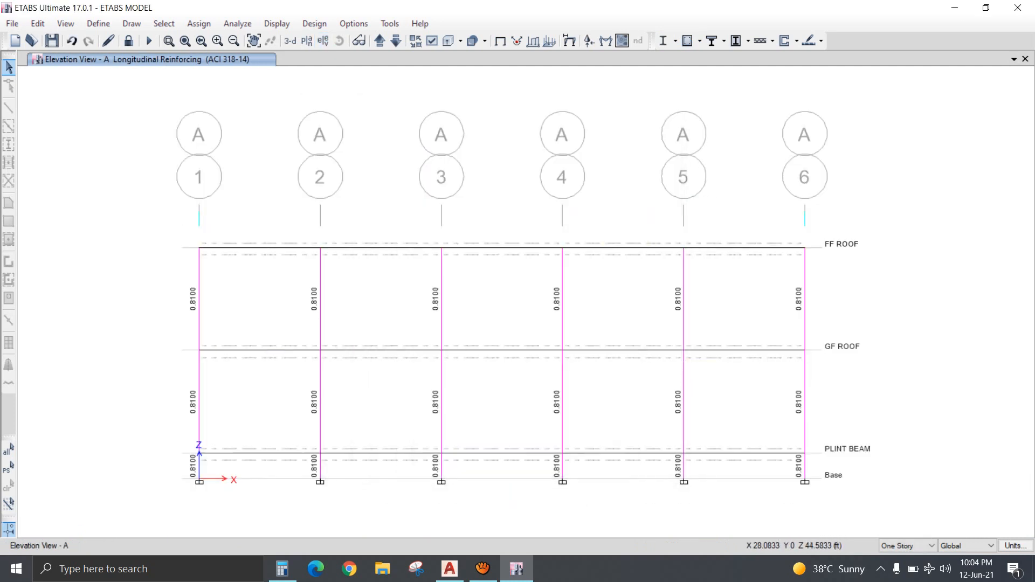
left_click(380, 41)
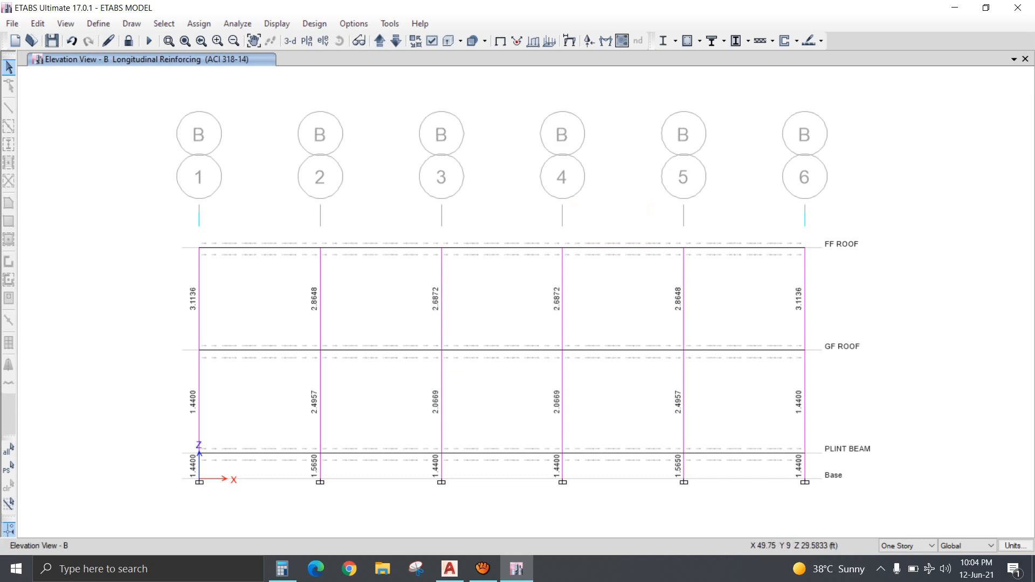
Show the Rebar Percentage design output and compare the columns on the grid B and grid C elevations.
left_click(699, 40)
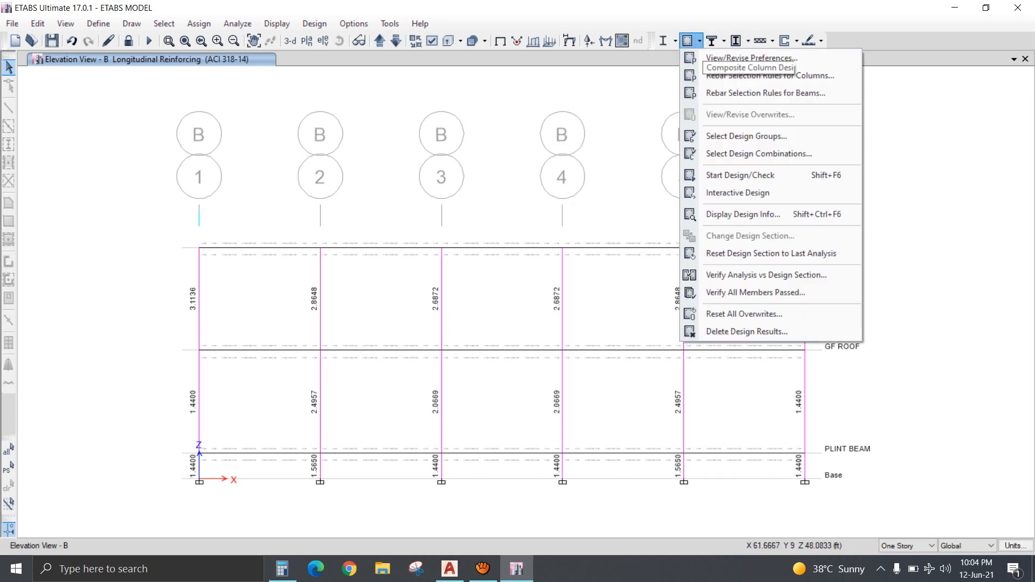
left_click(743, 214)
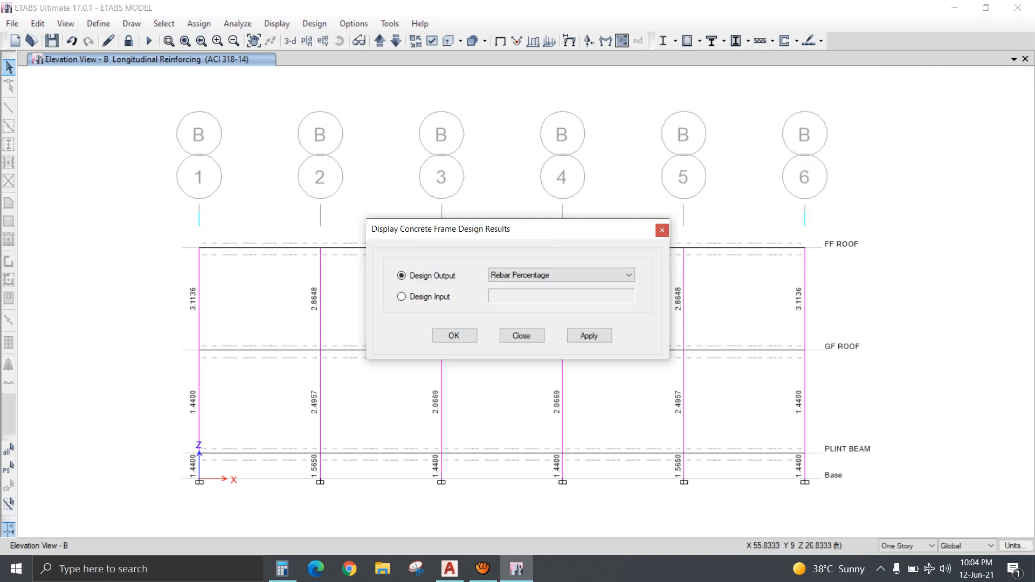
left_click(609, 275)
left_click(566, 295)
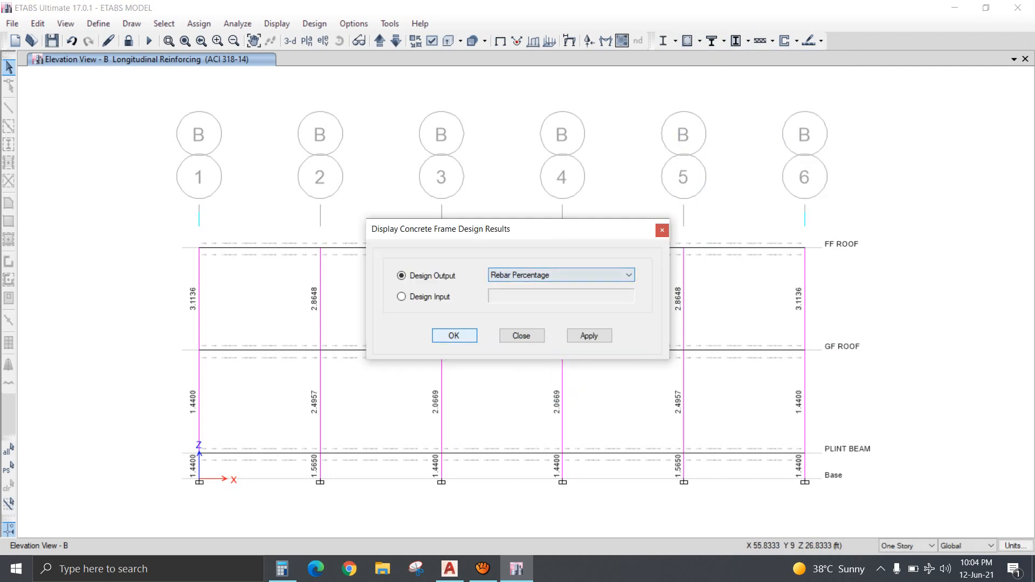
left_click(454, 335)
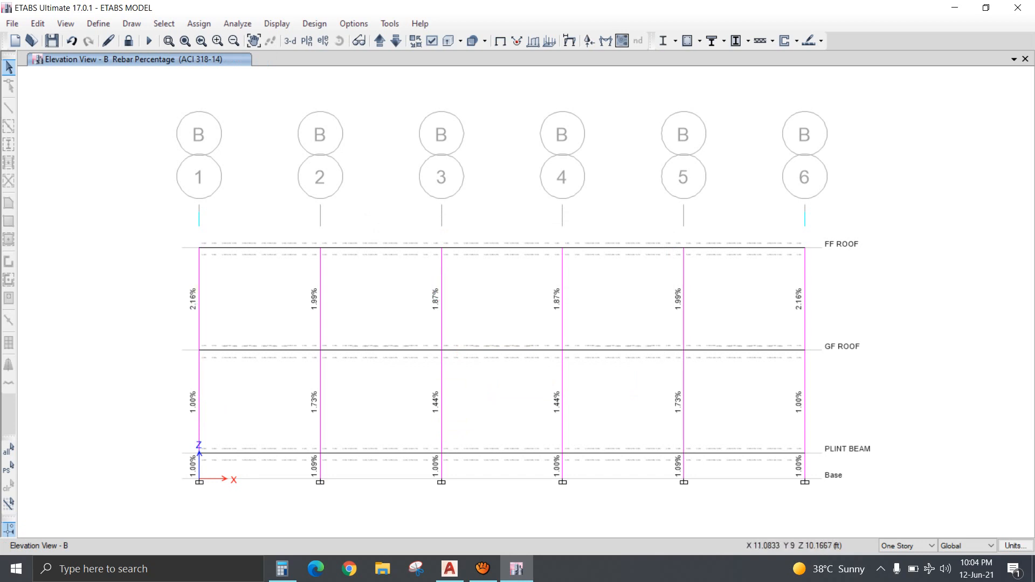
left_click(380, 40)
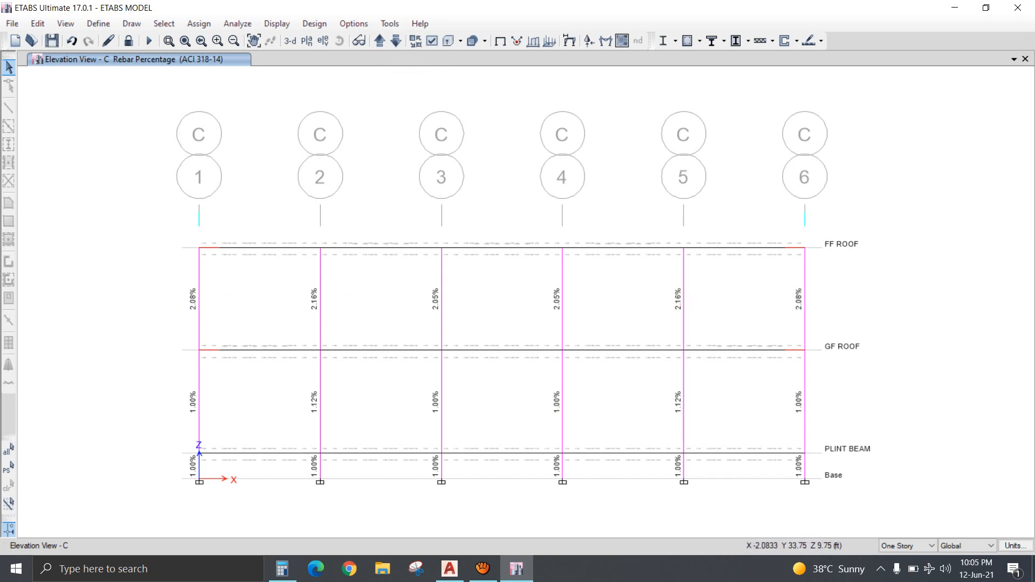
Switch the design output back to Longitudinal Reinforcing and examine the column steel areas on the grid C and grid B elevations.
left_click(700, 40)
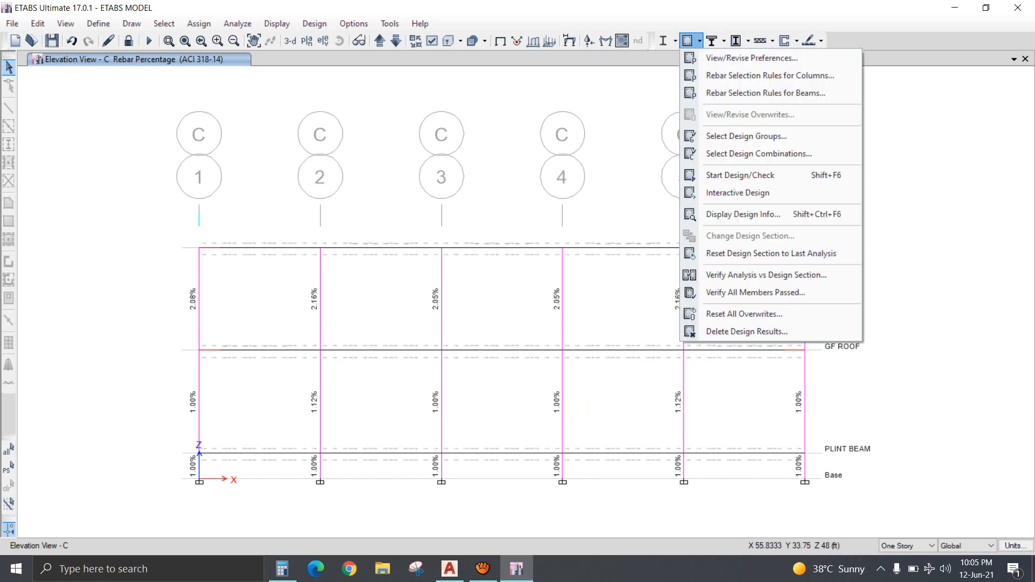
left_click(743, 214)
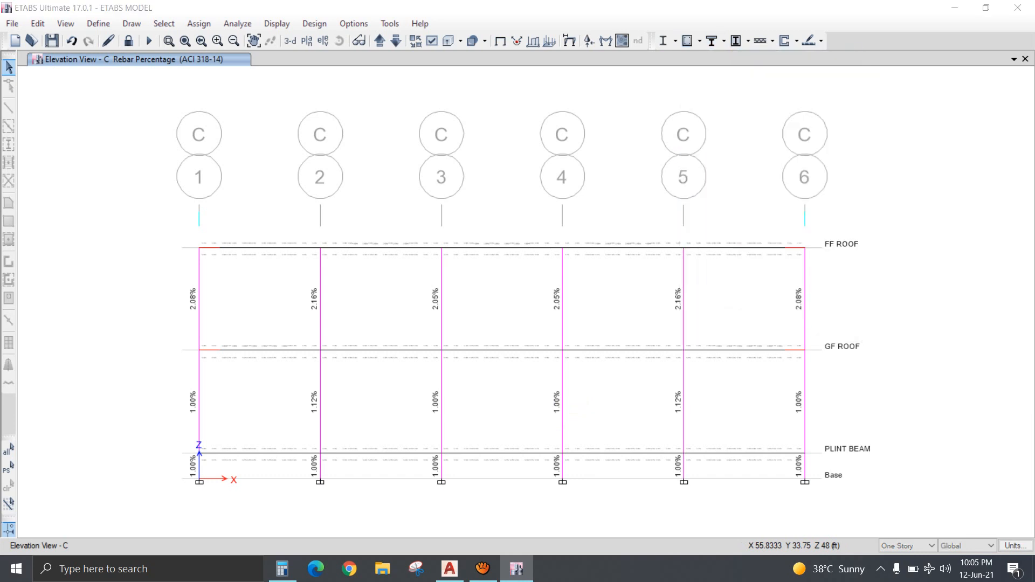
left_click(561, 275)
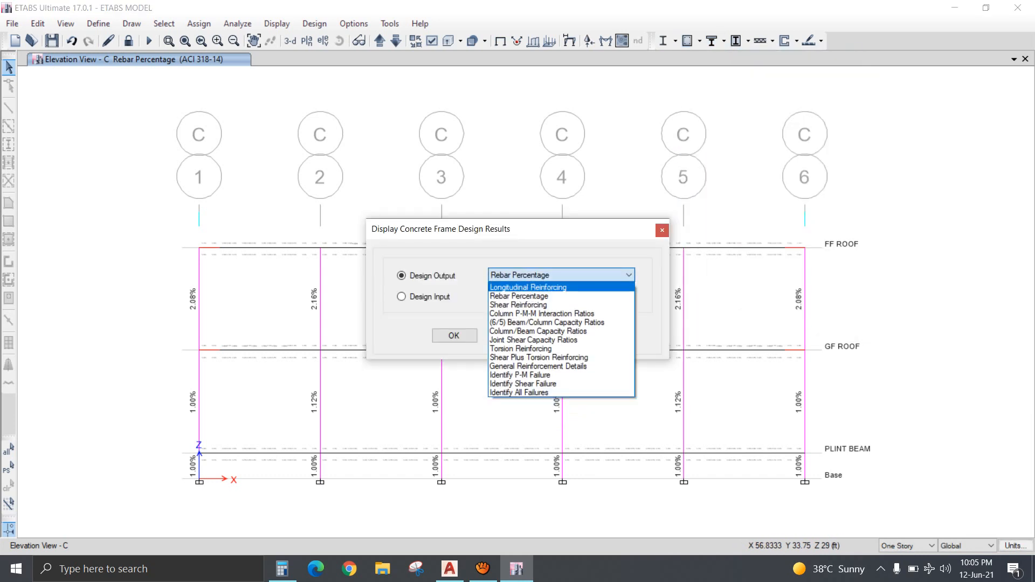
left_click(528, 288)
left_click(447, 337)
mouse_move(684, 314)
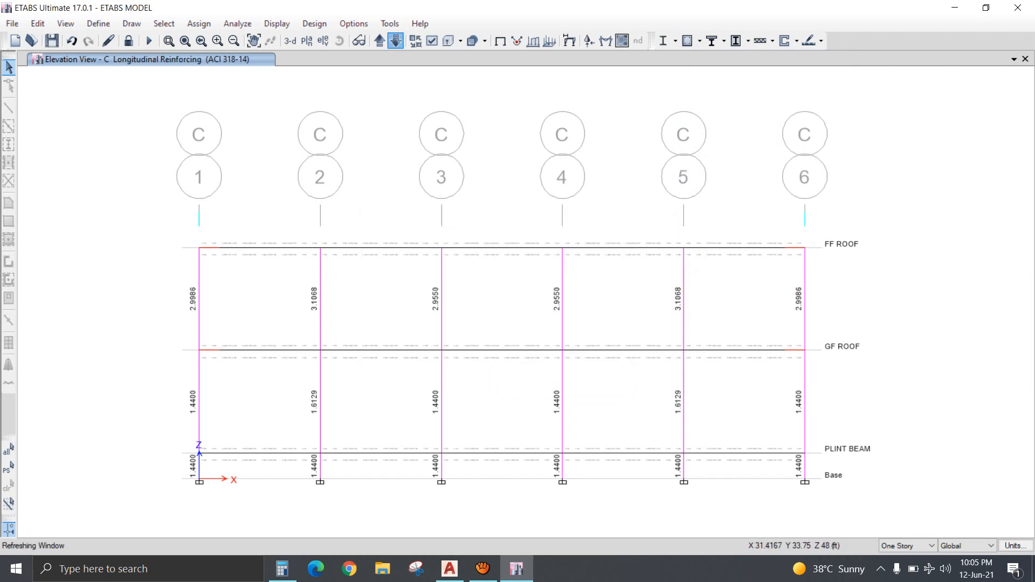
left_click(396, 40)
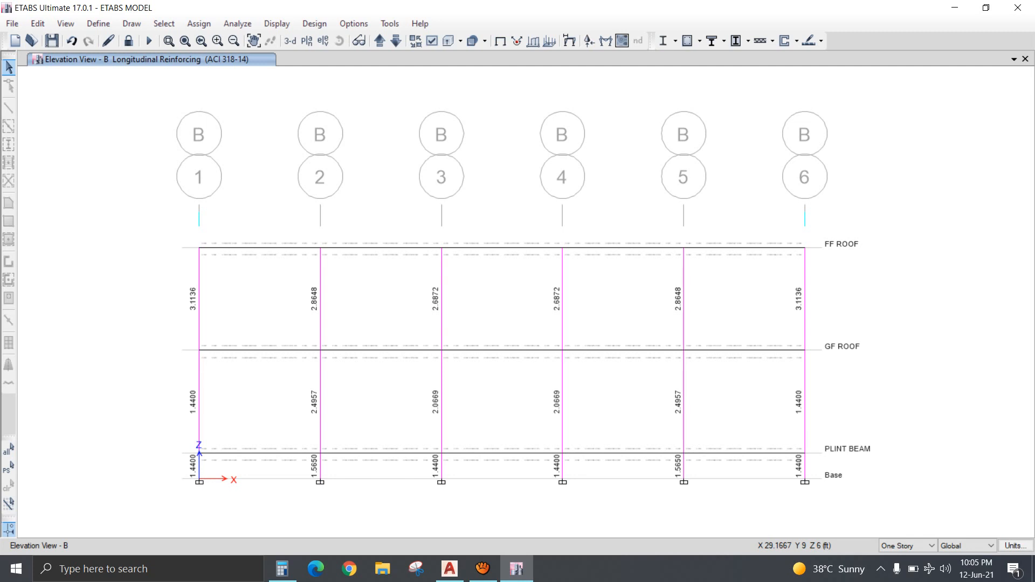
Switch to the AutoCAD drawing and bring the Area of Groups of Standard Bars table into view for reading.
left_click(449, 569)
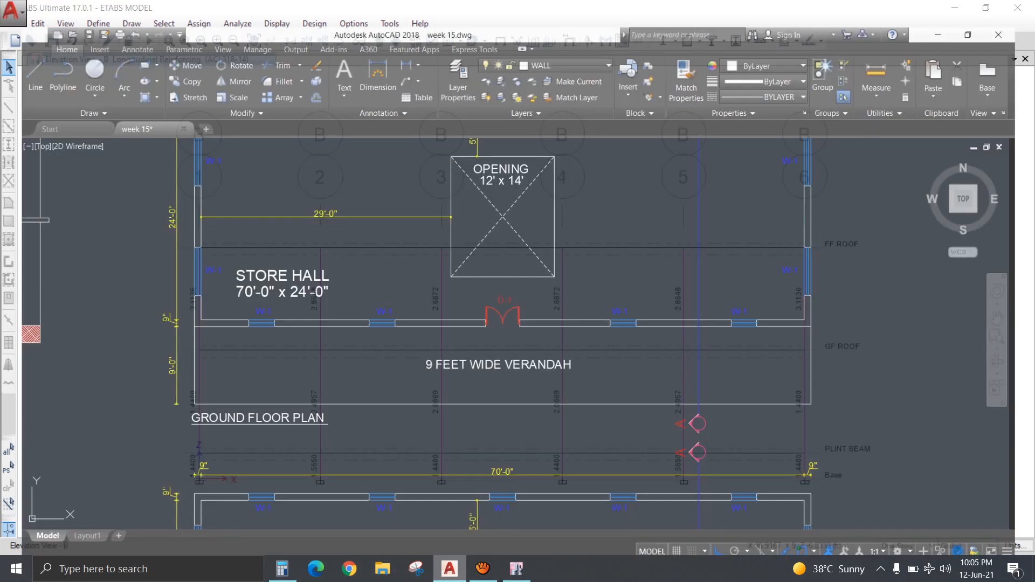
scroll(238, 301, "down", 2)
middle_click_drag(213, 298, 921, 242)
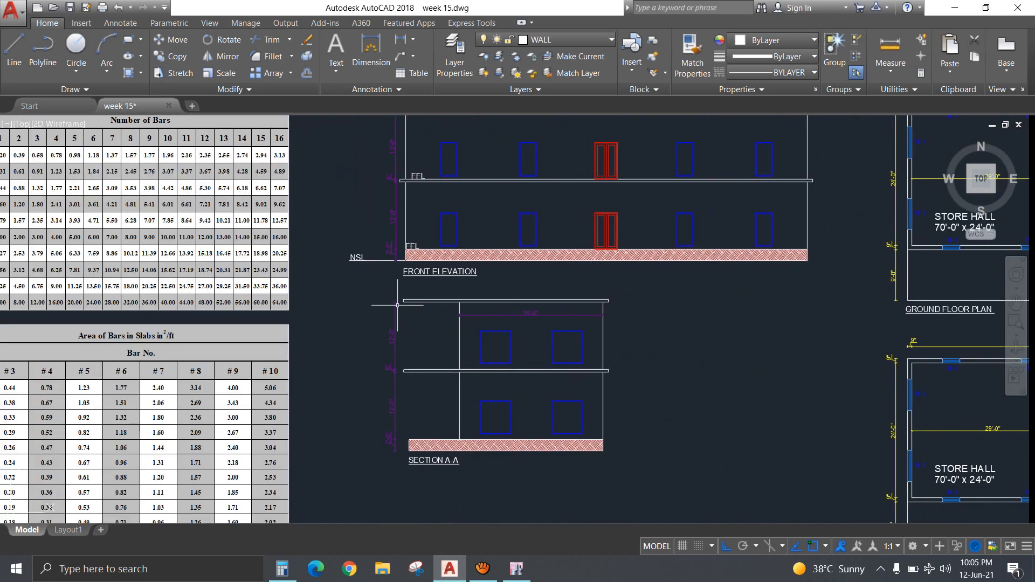
middle_click_drag(358, 314, 537, 307)
middle_click_drag(194, 174, 261, 262)
scroll(256, 233, "up", 2)
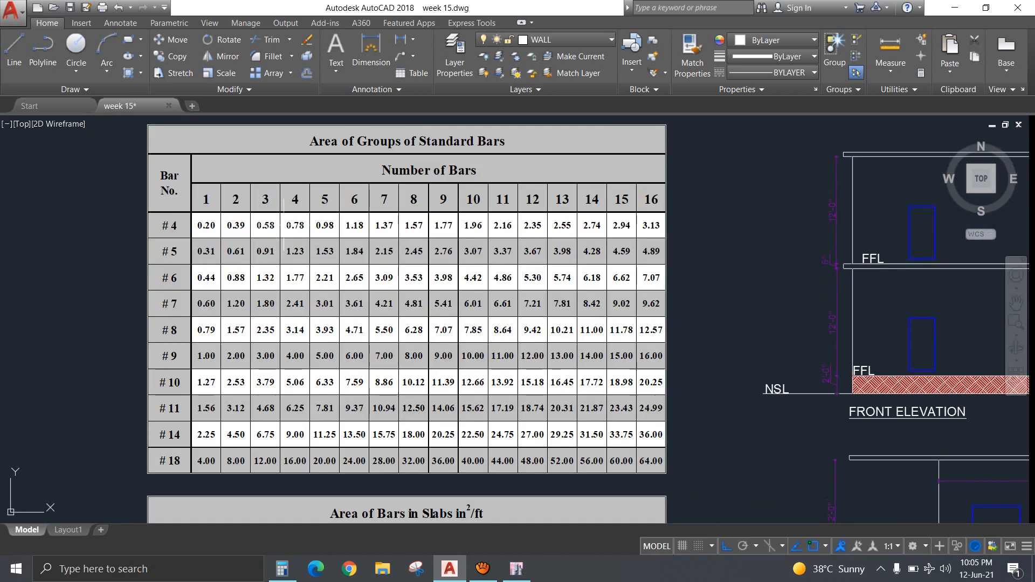
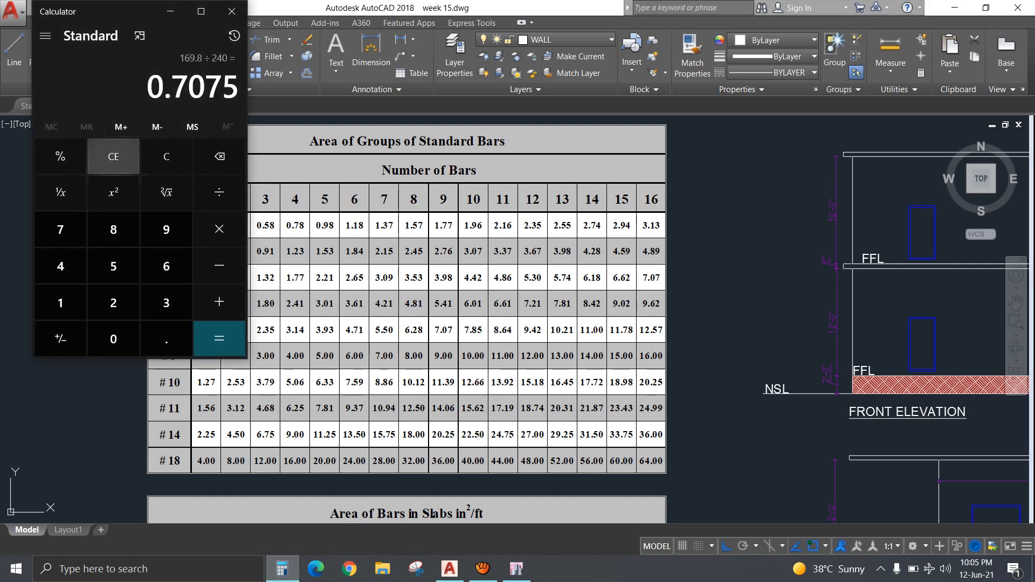
In Calculator, add the areas of four #6 and four #4 bars, 1.77 + 0.78.
left_click(113, 157)
type("1.7")
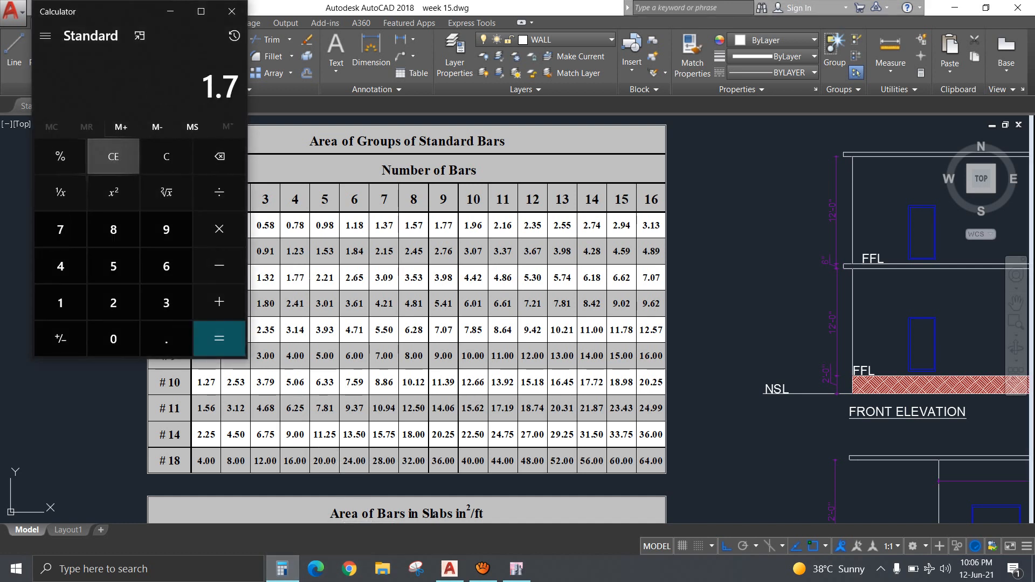
type("7 + 0.78 =")
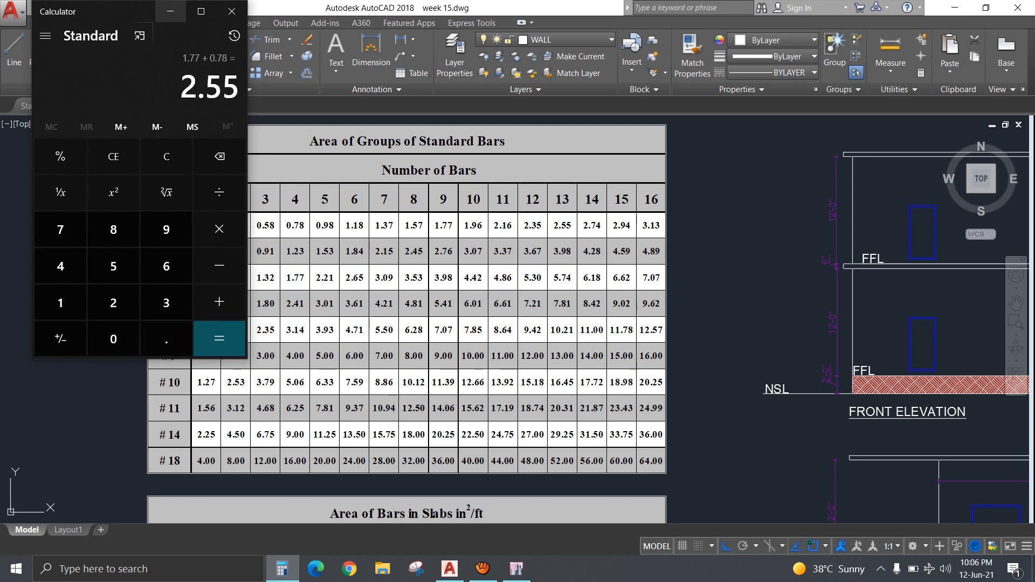
Check the grid B and grid C column steel areas in ETABS against the standard bar areas table in AutoCAD.
left_click(170, 11)
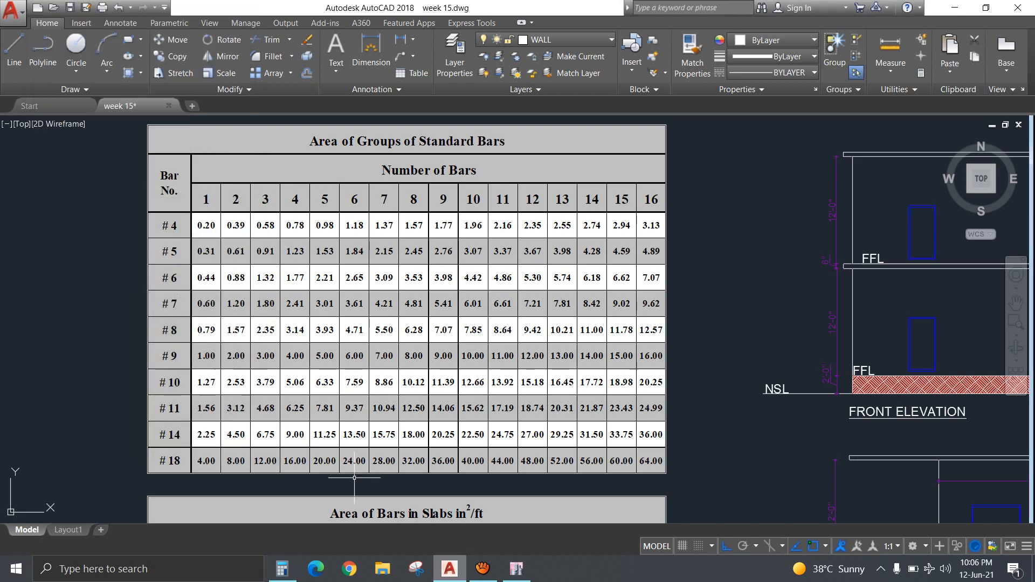
left_click(517, 569)
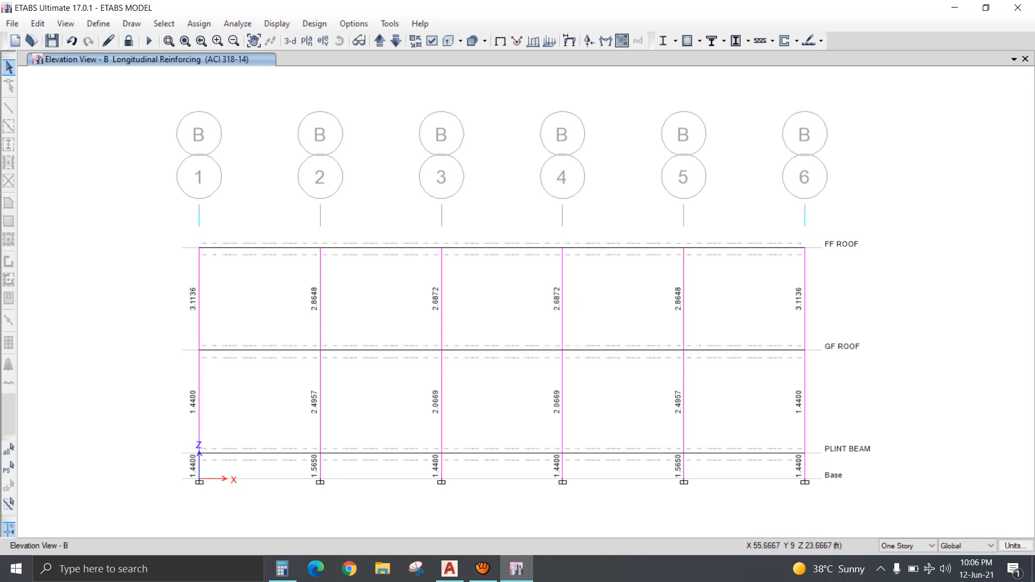
mouse_move(683, 310)
left_click(379, 41)
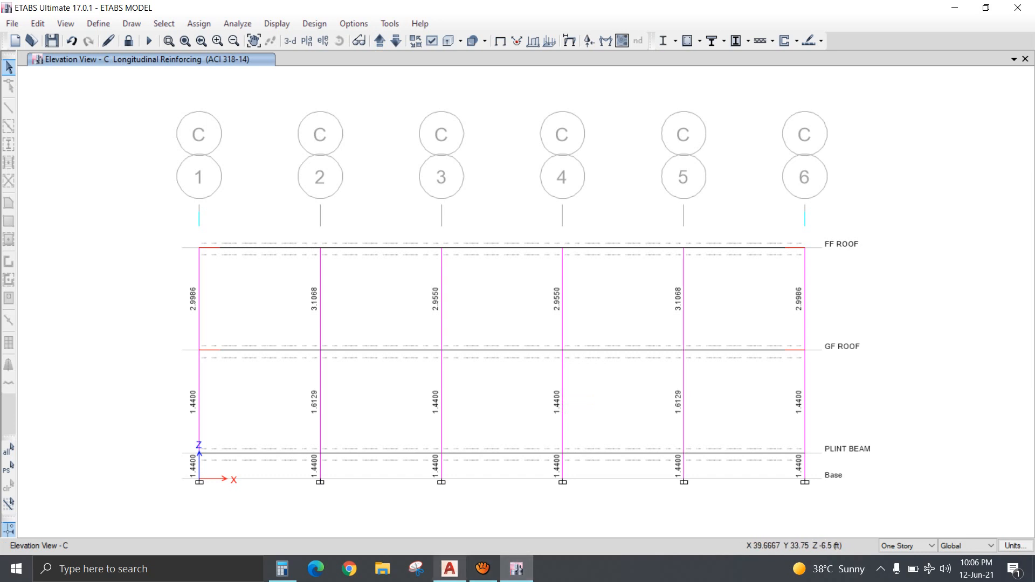
left_click(449, 568)
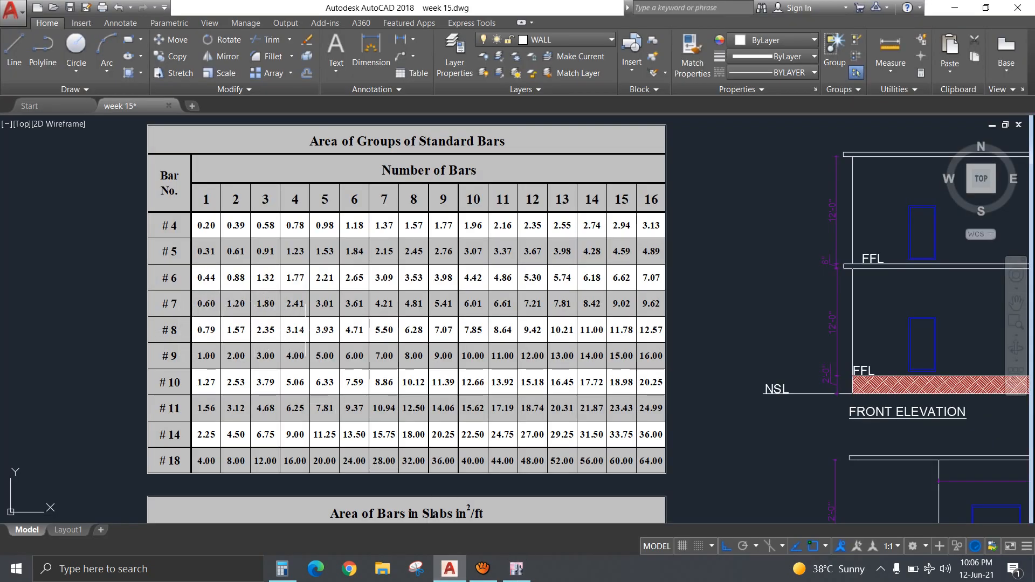
Switch to ETABS and show the plan view of the PLINT BEAM story.
mouse_move(516, 568)
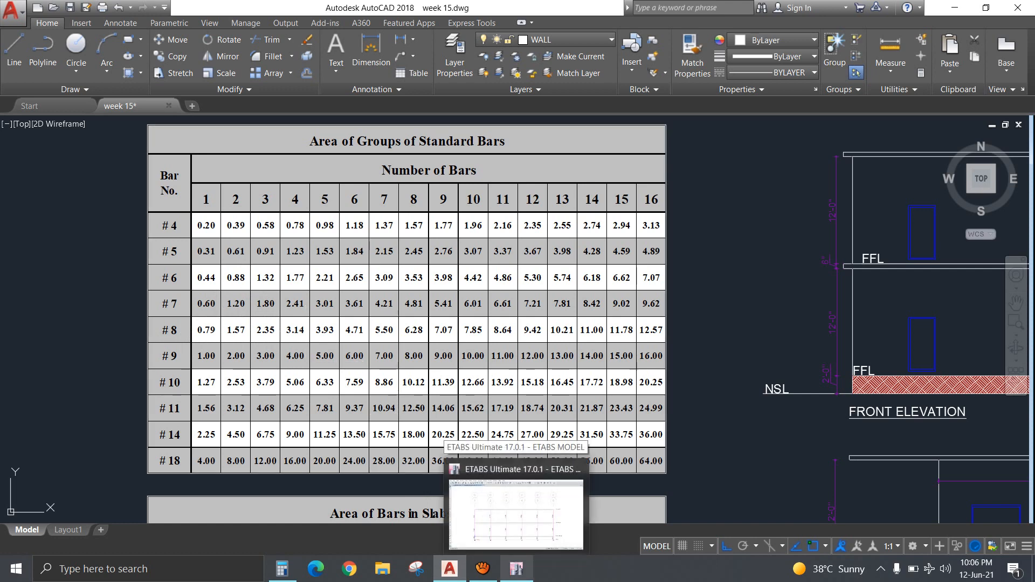
left_click(516, 512)
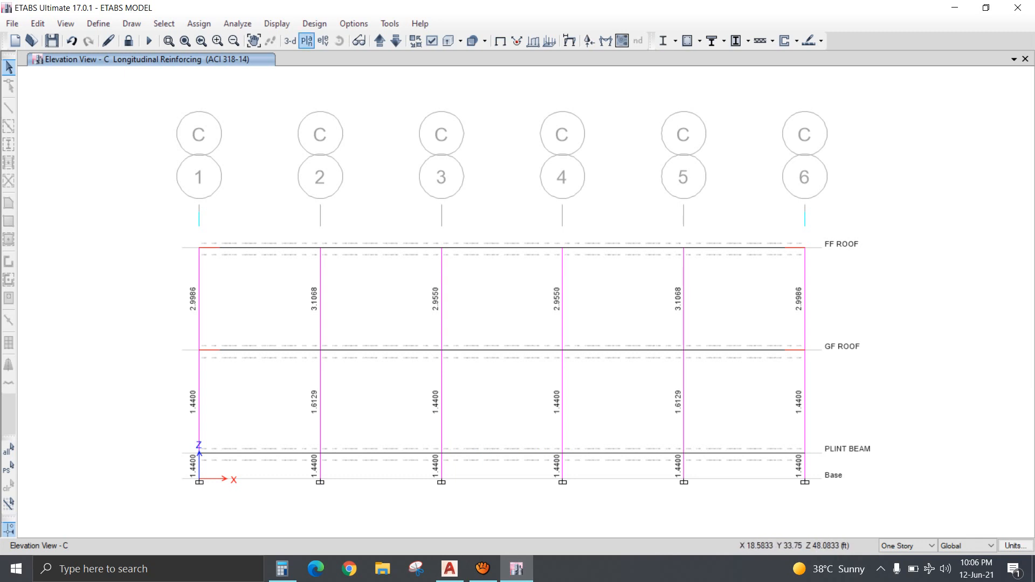
left_click(307, 40)
left_click(453, 259)
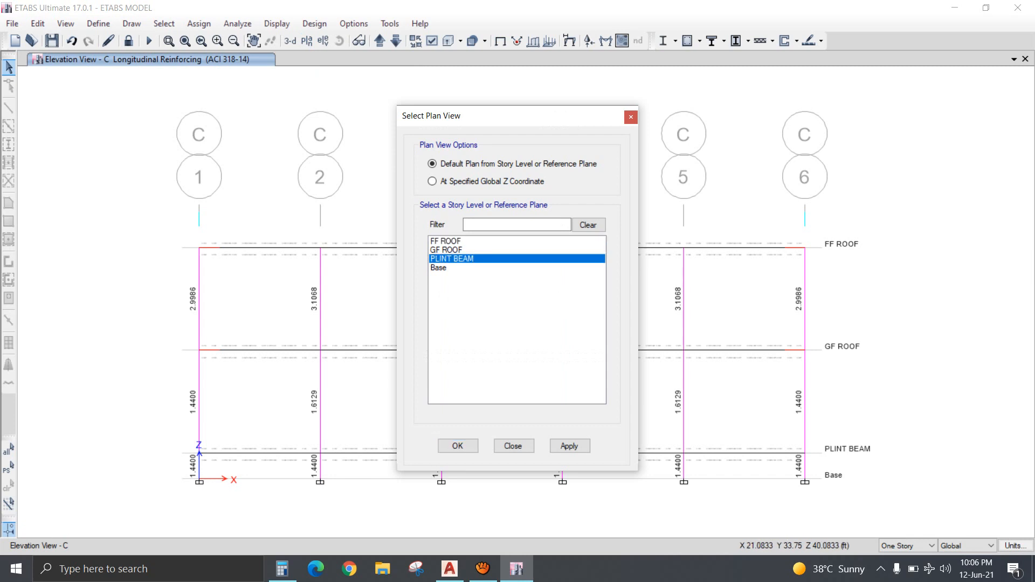
left_click(462, 445)
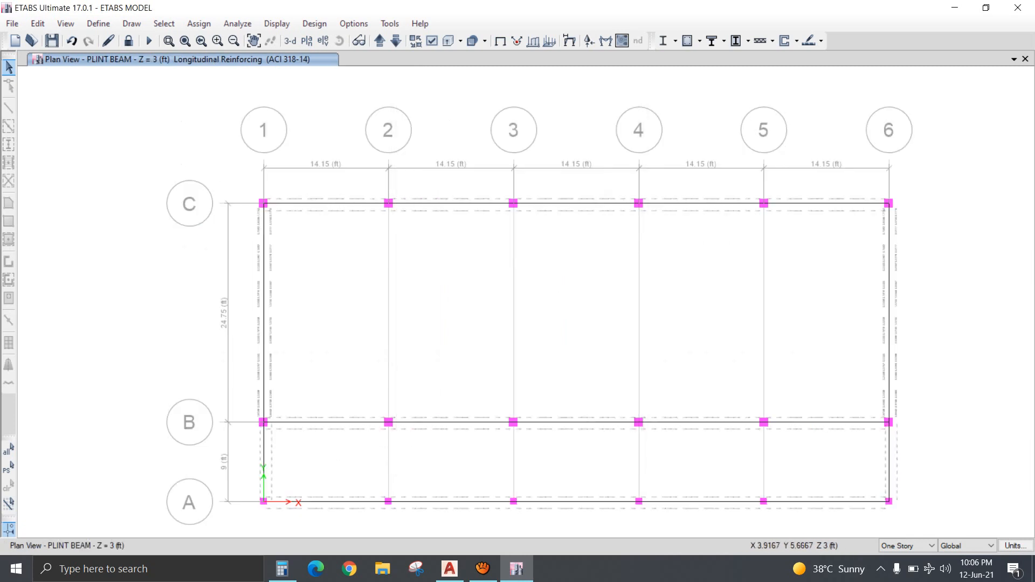
Inspect the design information and longitudinal steel of the grid 1 plinth beam between grids B and C.
scroll(266, 377, "up", 5)
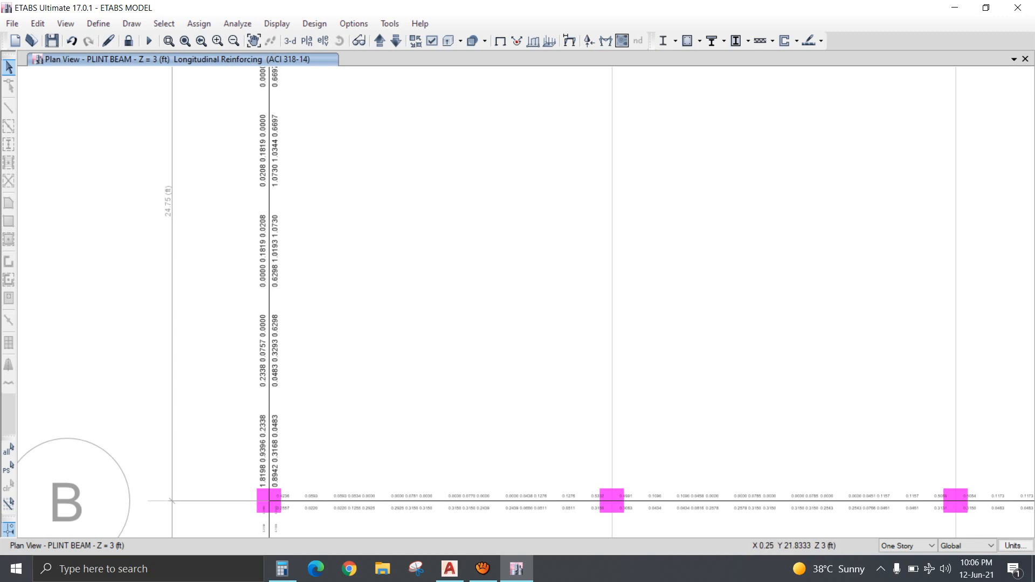
right_click(268, 173)
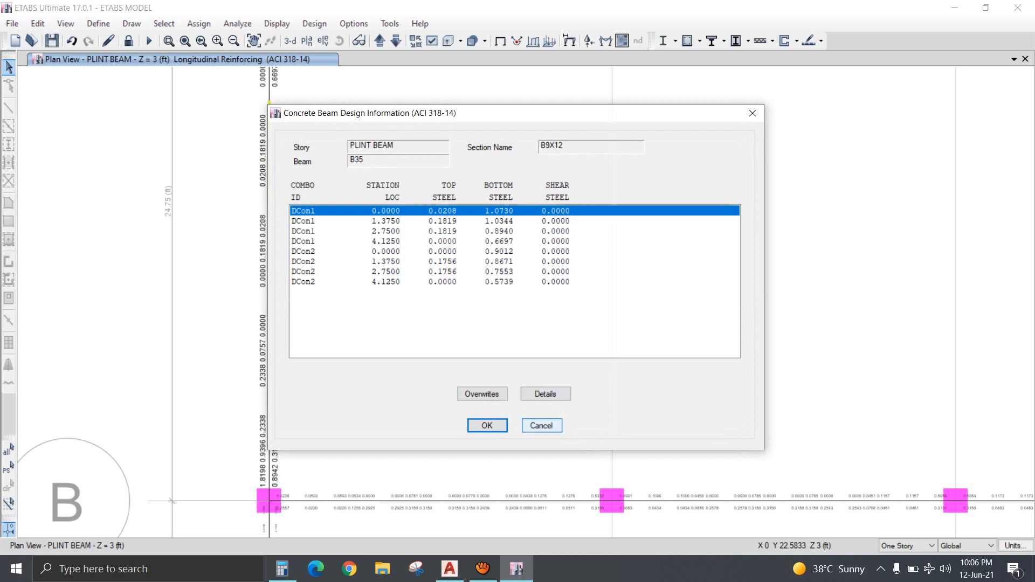
left_click(541, 425)
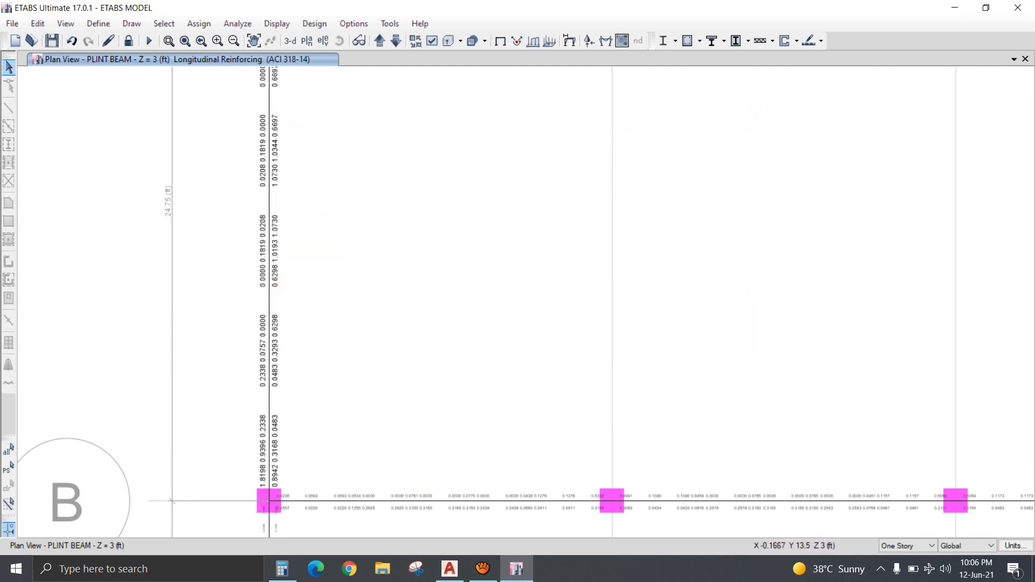
mouse_move(271, 206)
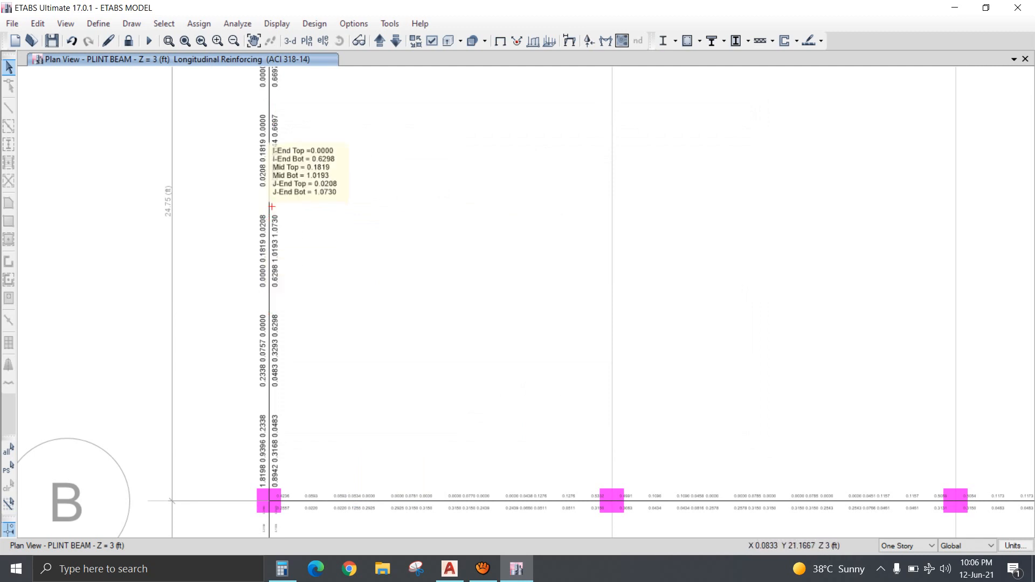
mouse_move(271, 287)
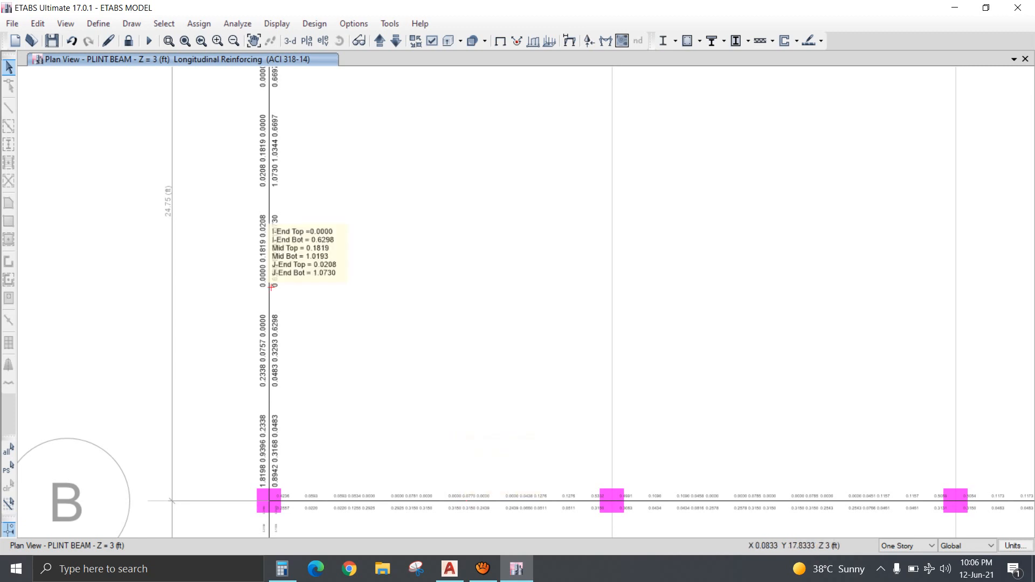
Examine the top and bottom longitudinal steel areas of the plinth beams along grid A through to grid 6.
key("F3")
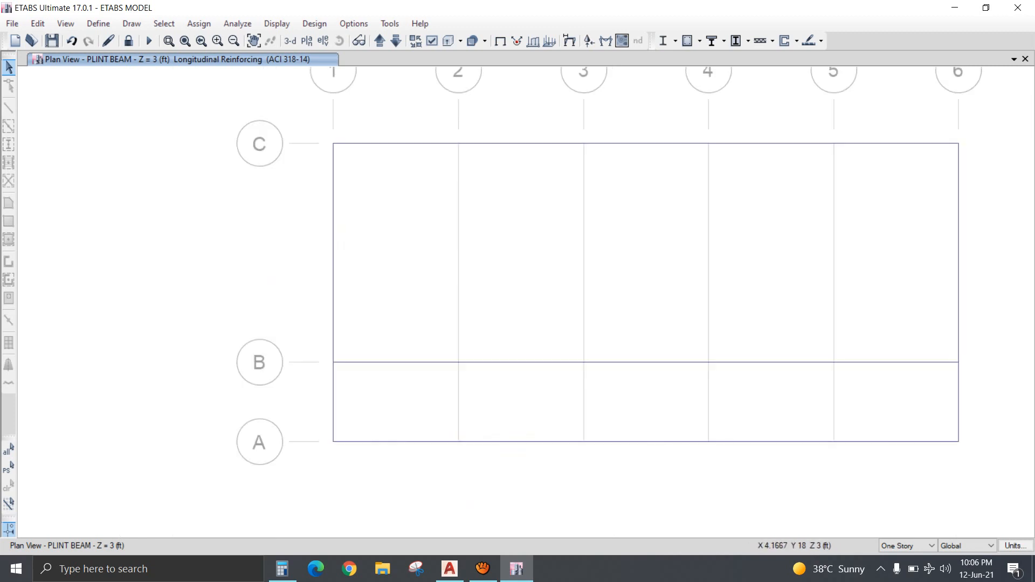
scroll(554, 453, "up", 5)
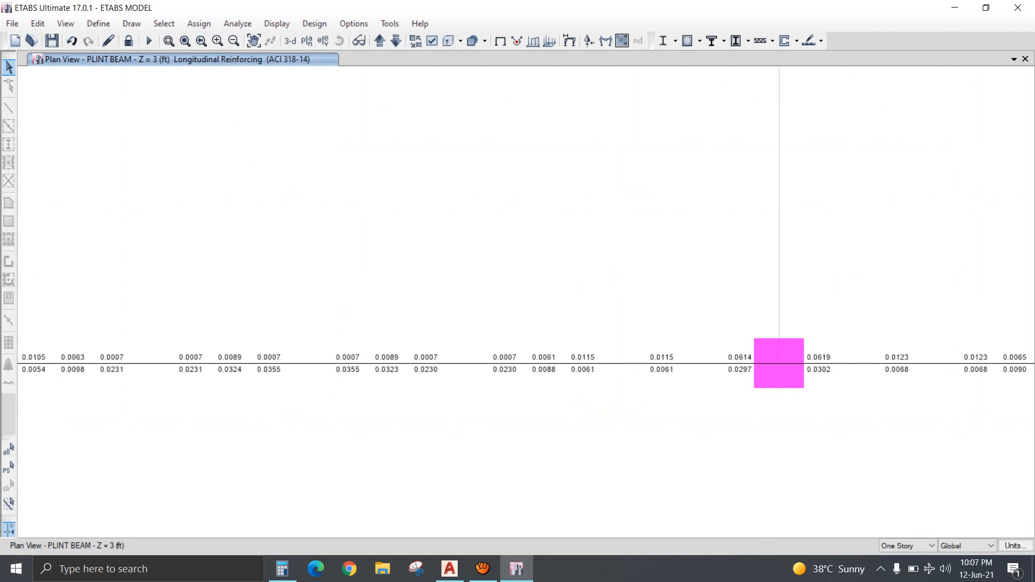
middle_click_drag(559, 413, 664, 407)
middle_click_drag(599, 408, 671, 409)
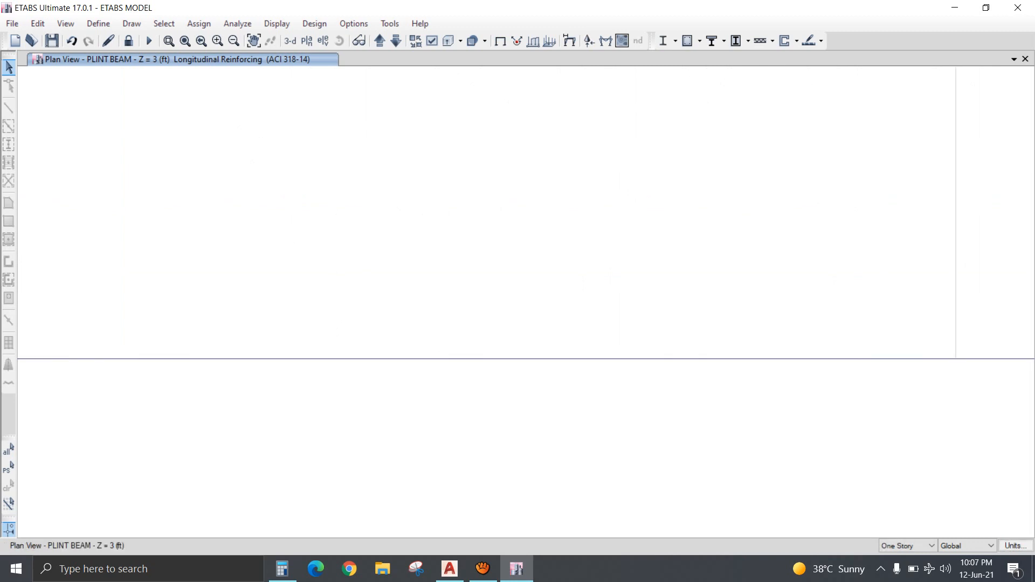
middle_click_drag(873, 407, 298, 424)
middle_click_drag(755, 426, 352, 426)
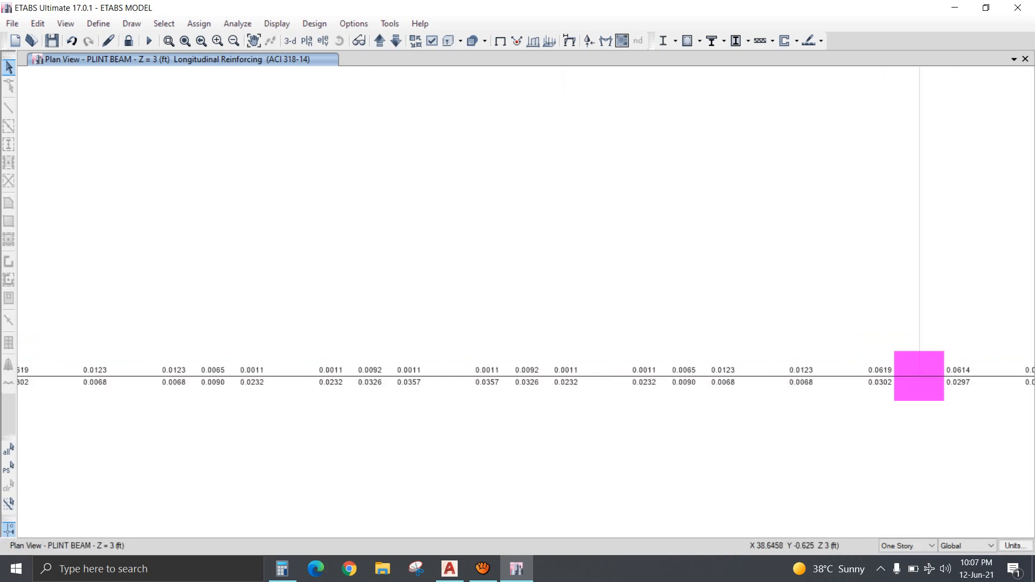
middle_click_drag(951, 406, 389, 429)
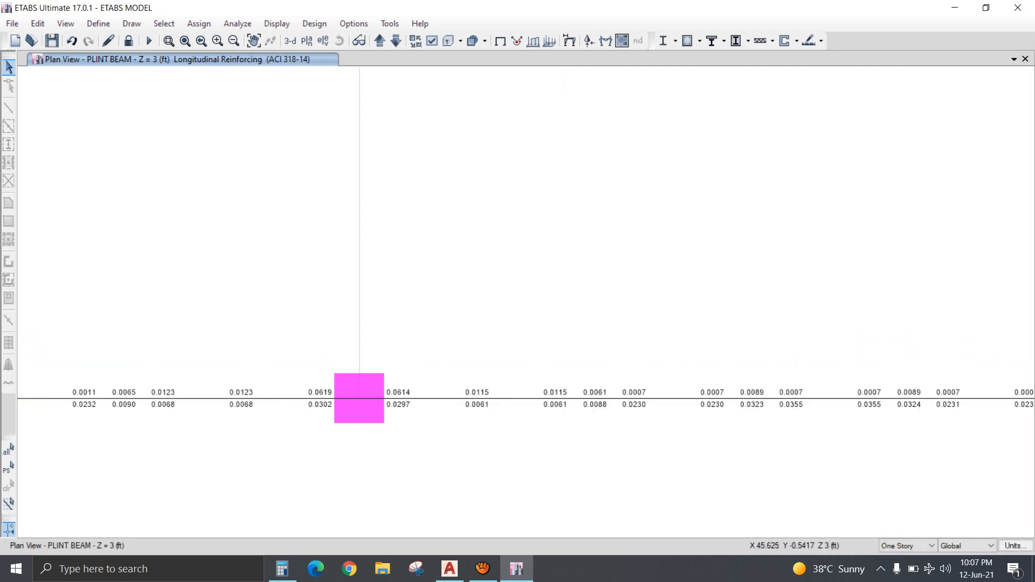
middle_click_drag(862, 425, 562, 428)
middle_click_drag(940, 410, 313, 406)
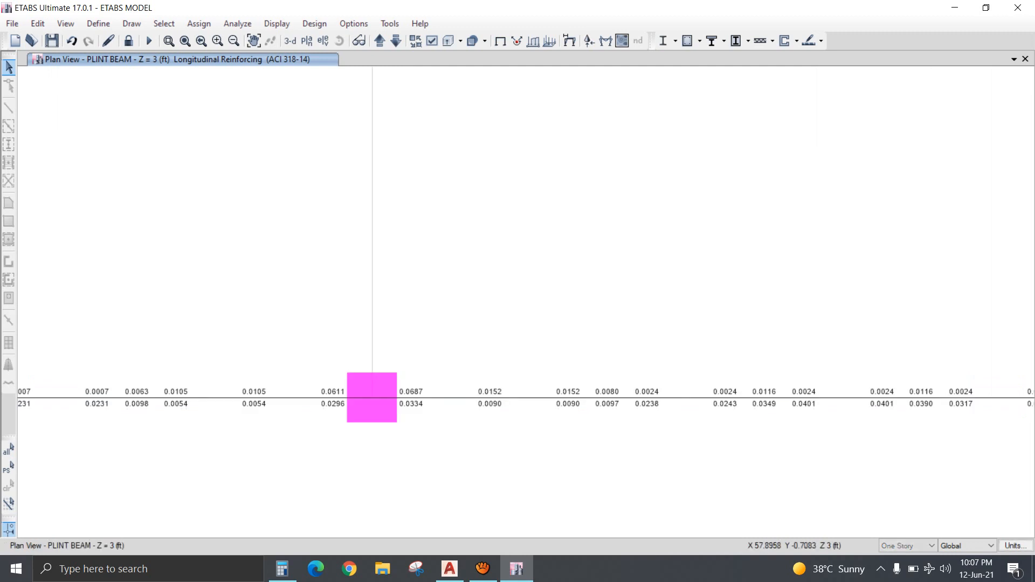
middle_click_drag(809, 410, 806, 410)
middle_click_drag(370, 398, 927, 416)
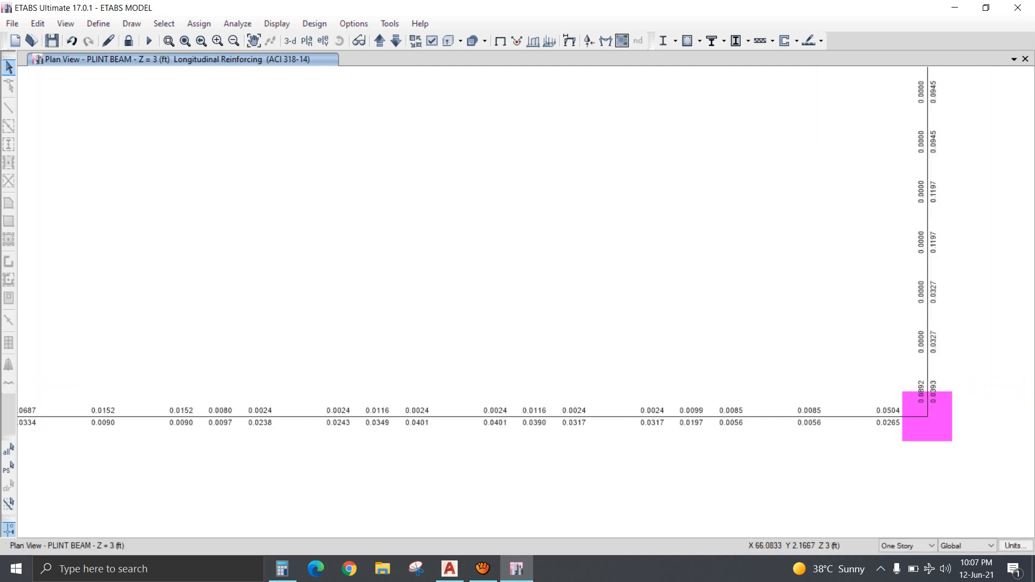
Examine the longitudinal steel areas of the grid 6 plinth beam between grids A and B.
middle_click_drag(928, 313, 777, 453)
middle_click_drag(787, 178, 780, 420)
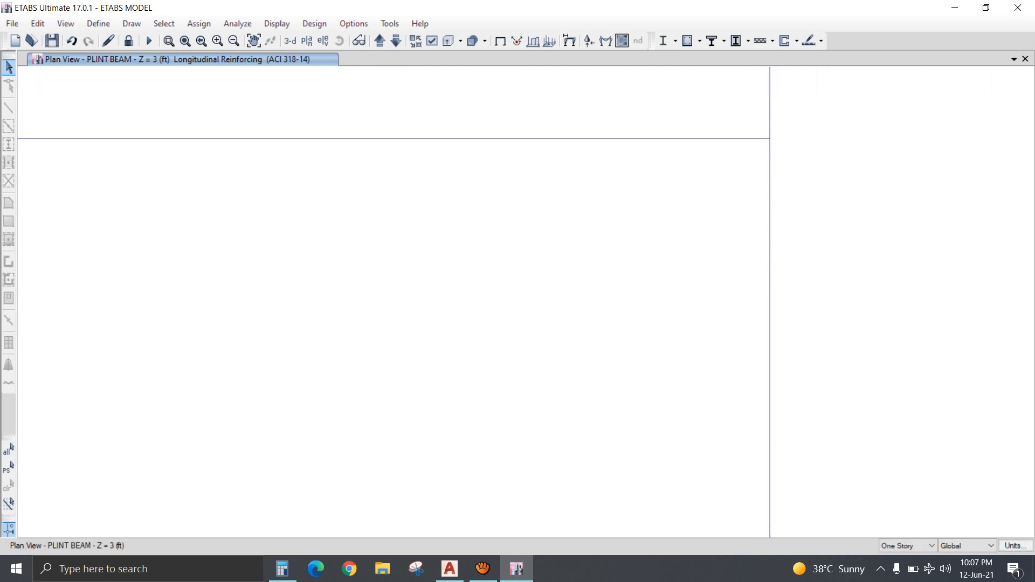
middle_click_drag(769, 138, 769, 145)
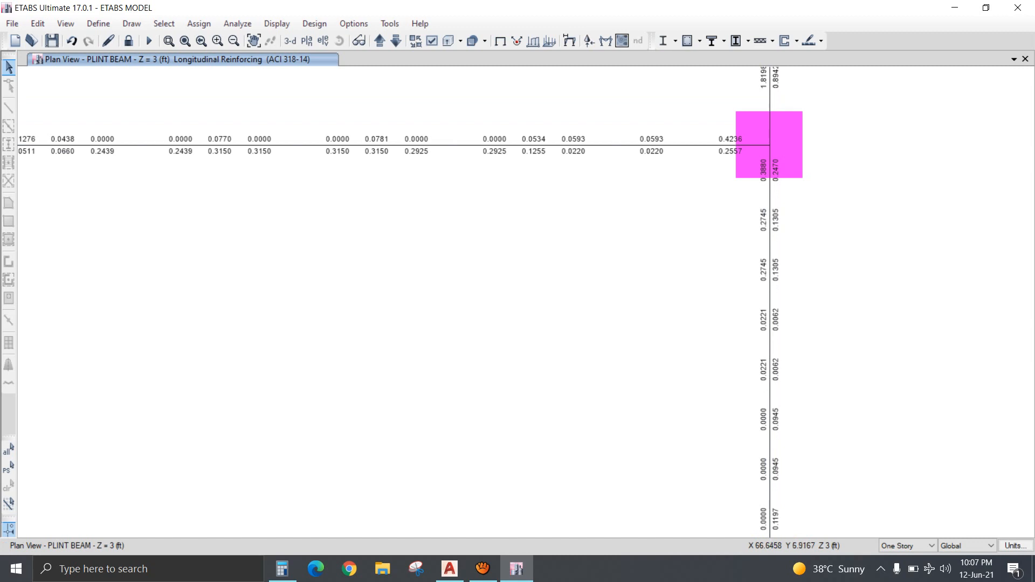
Examine the top and bottom longitudinal steel areas of the plinth beams along grid B.
middle_click_drag(392, 181, 669, 210)
scroll(618, 211, "down", 3)
scroll(617, 209, "down", 3)
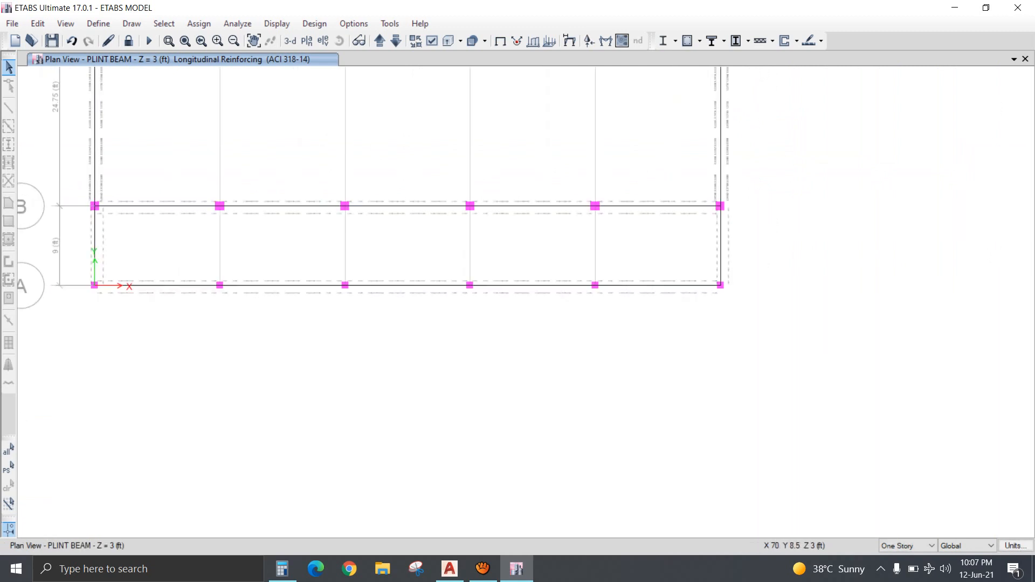
scroll(390, 213, "up", 6)
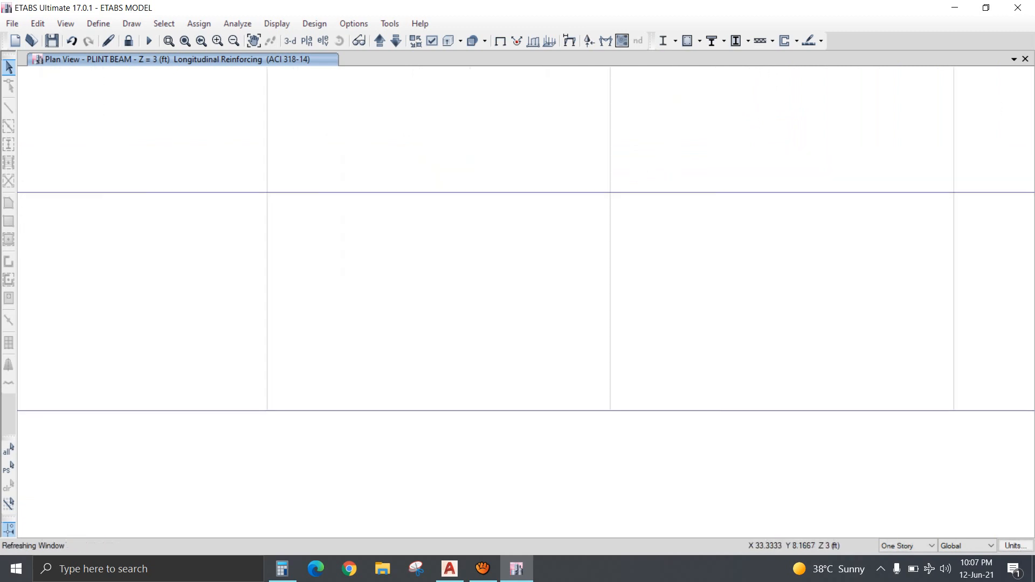
middle_click_drag(390, 213, 446, 251)
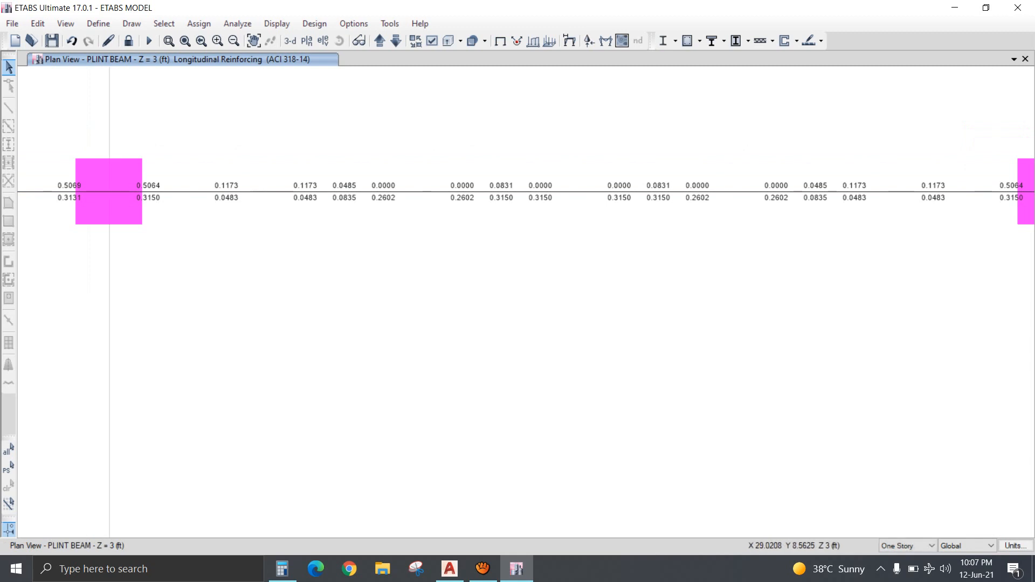
middle_click_drag(916, 200, 336, 238)
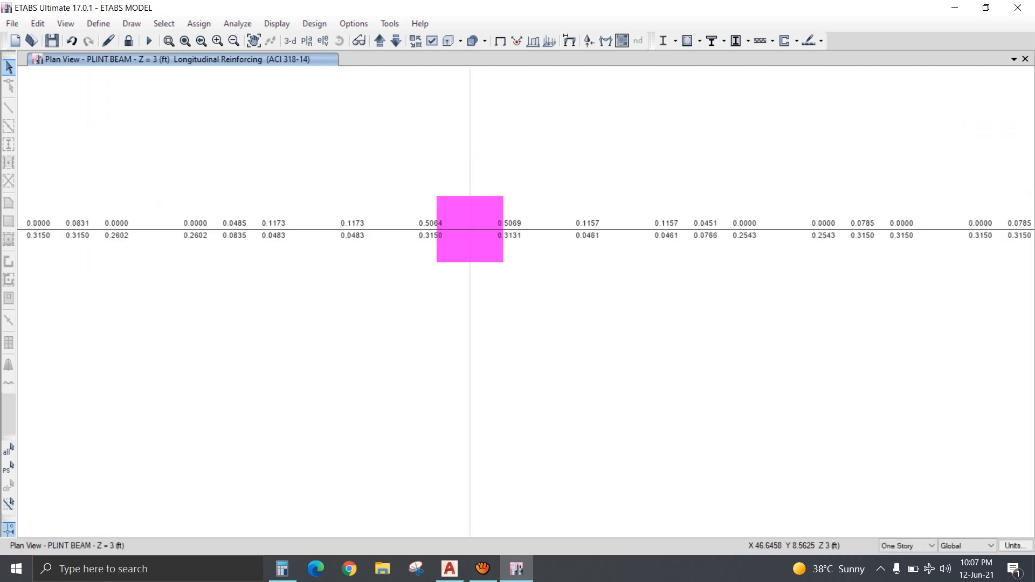
middle_click_drag(962, 240, 525, 250)
middle_click_drag(948, 262, 397, 293)
middle_click_drag(916, 264, 549, 253)
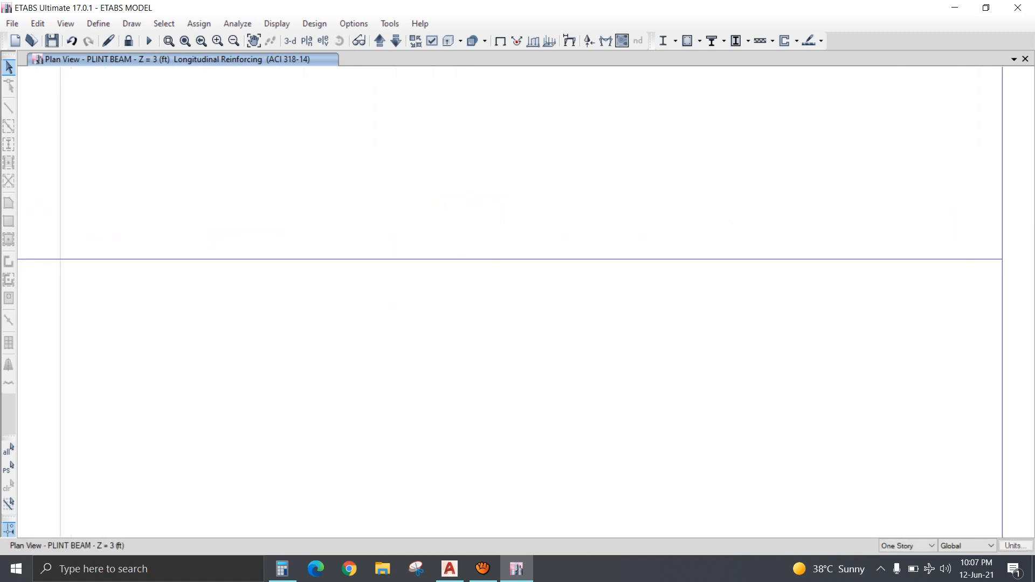
Follow the grid 6 plinth beam from grid B to grid C and check its longitudinal steel areas.
mouse_move(949, 253)
middle_mouse_down()
mouse_move(710, 434)
mouse_move(615, 444)
middle_mouse_up()
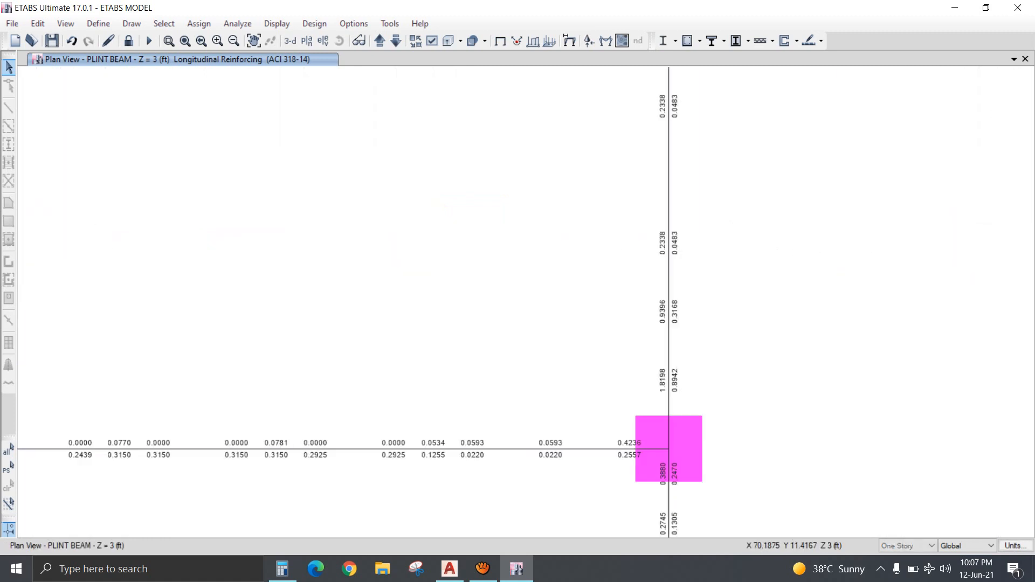
middle_click_drag(479, 296, 542, 441)
scroll(540, 439, "down", 3)
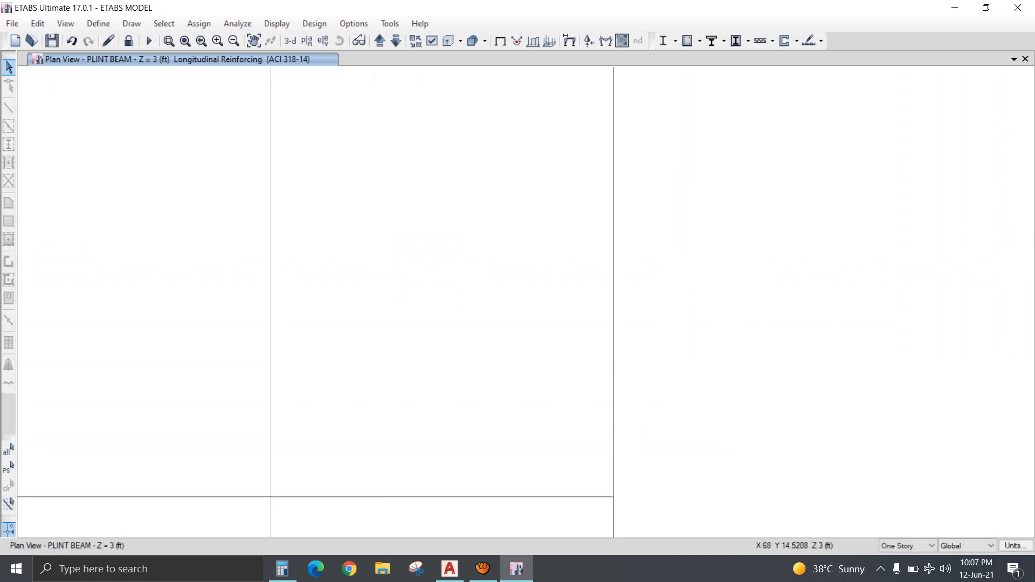
middle_click_drag(470, 345, 601, 491)
scroll(665, 157, "up", 4)
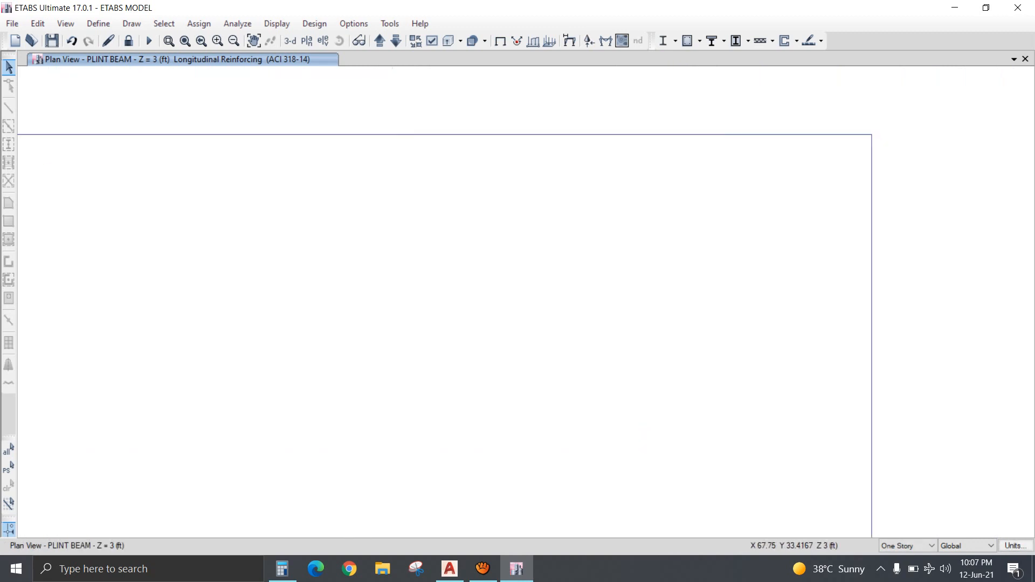
Follow the plinth beams along grid C from grid 6 towards grid 1 and examine their longitudinal steel areas.
middle_click_drag(296, 172, 529, 184)
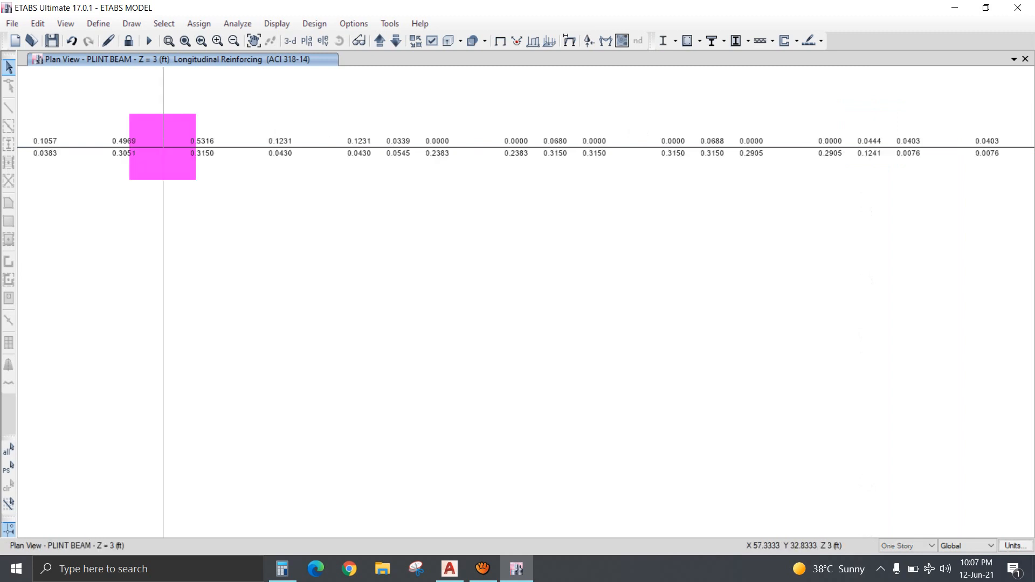
middle_click_drag(339, 185, 758, 192)
middle_click_drag(581, 153, 903, 150)
middle_click_drag(649, 163, 975, 161)
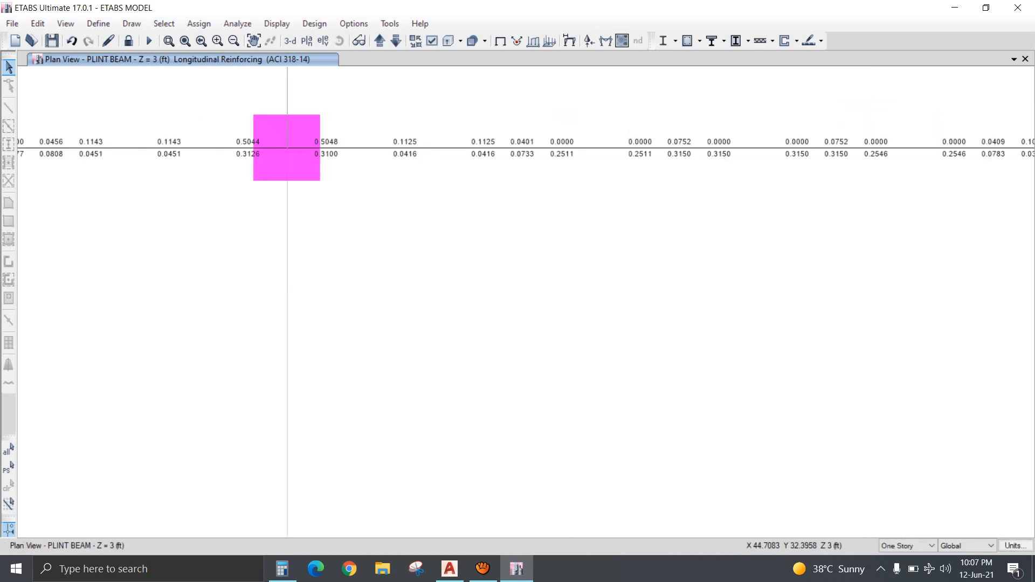
middle_click_drag(287, 147, 833, 132)
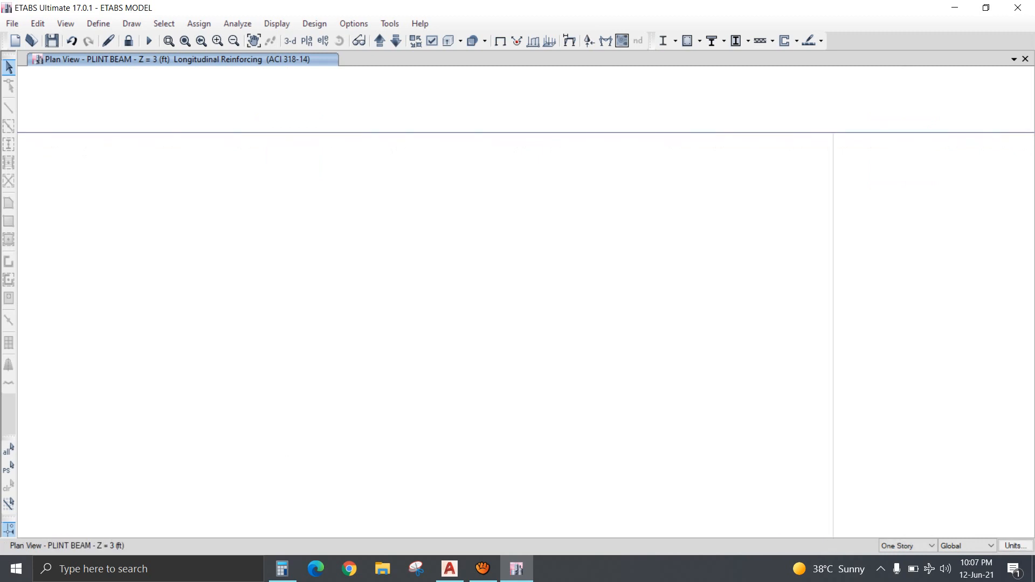
middle_click_drag(566, 156, 706, 205)
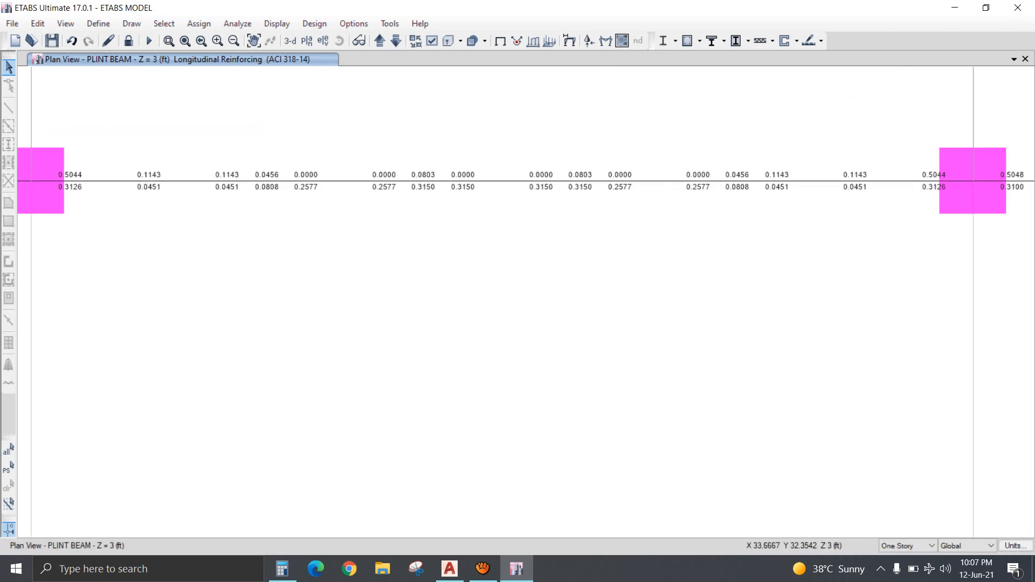
middle_click_drag(431, 195, 692, 186)
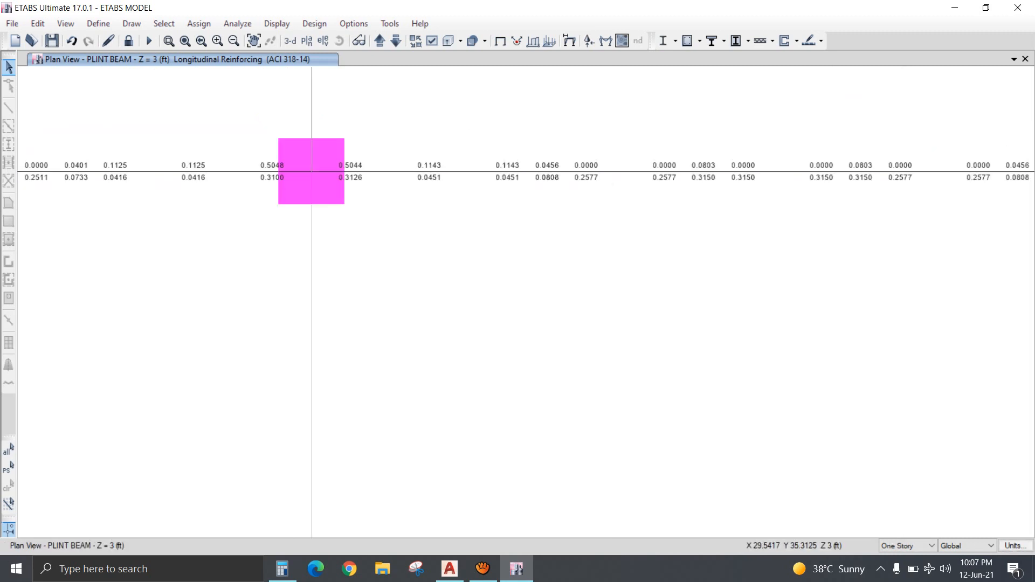
Display the GF ROOF plan and survey the longitudinal reinforcement of its beams across the whole floor.
left_click(379, 40)
scroll(425, 262, "down", 5)
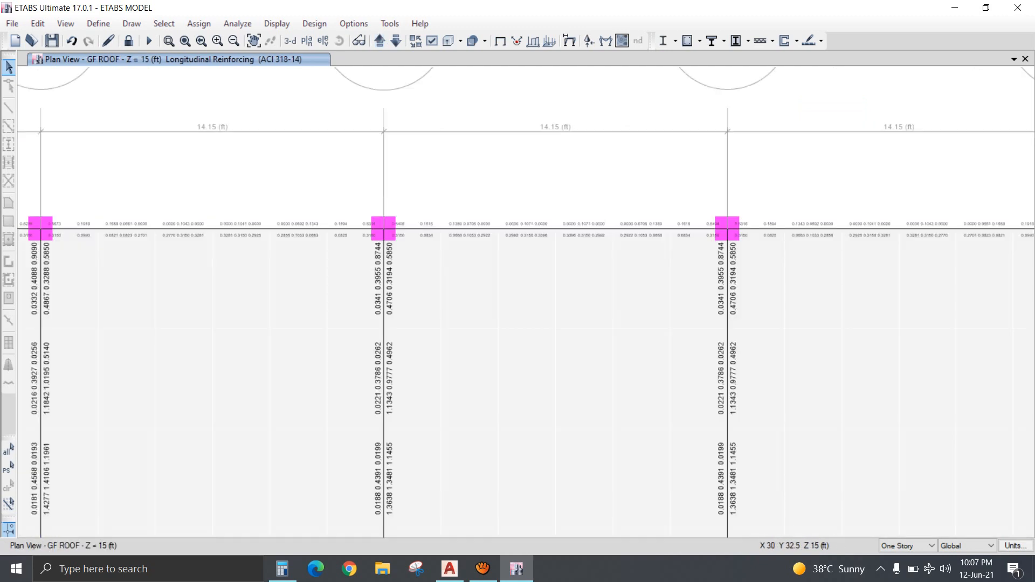
middle_click_drag(364, 302, 727, 236)
middle_click_drag(431, 248, 589, 278)
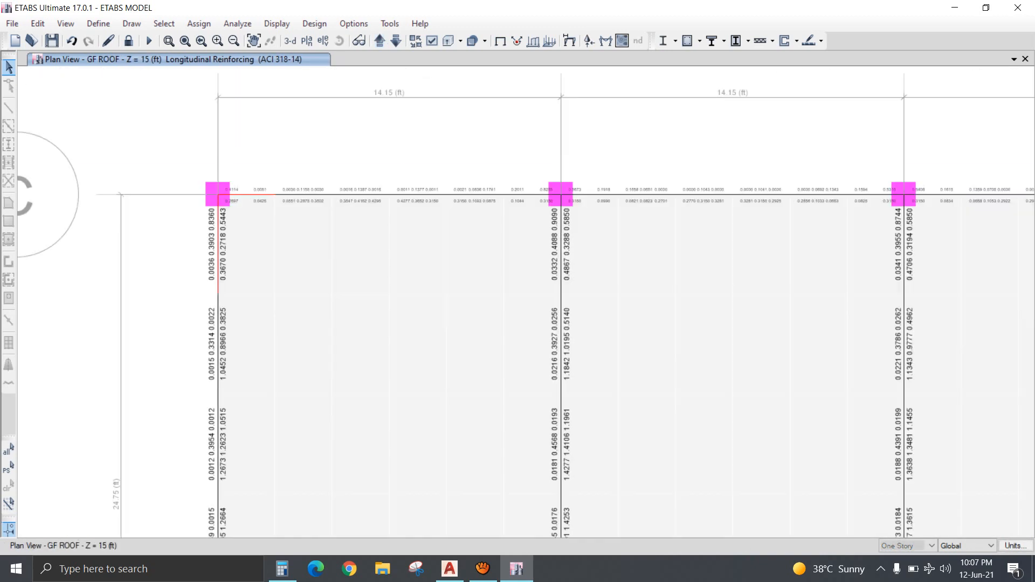
middle_click_drag(517, 302, 566, 239)
middle_click_drag(407, 244, 431, 214)
scroll(431, 214, "down", 3)
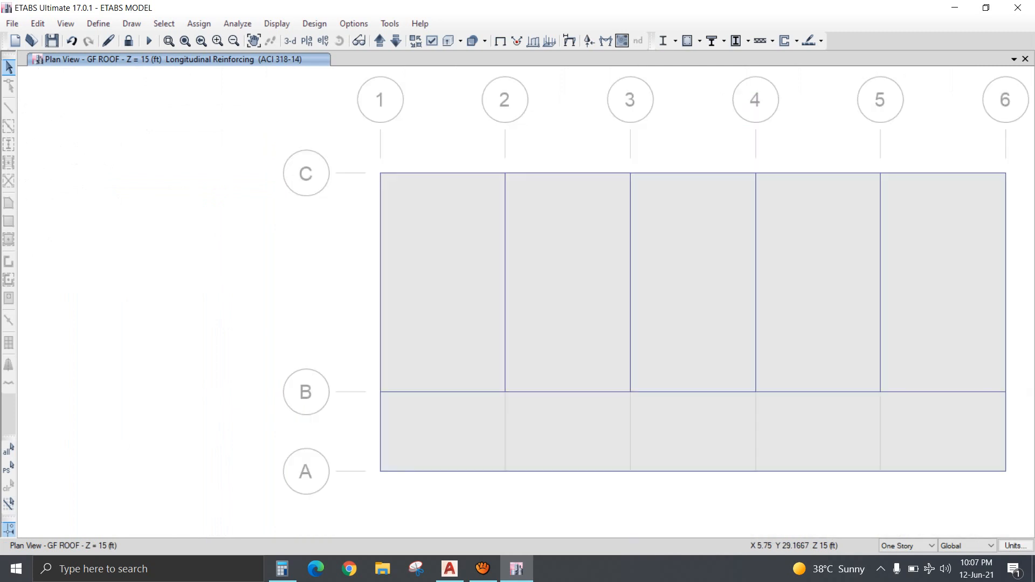
middle_click_drag(504, 253, 344, 240)
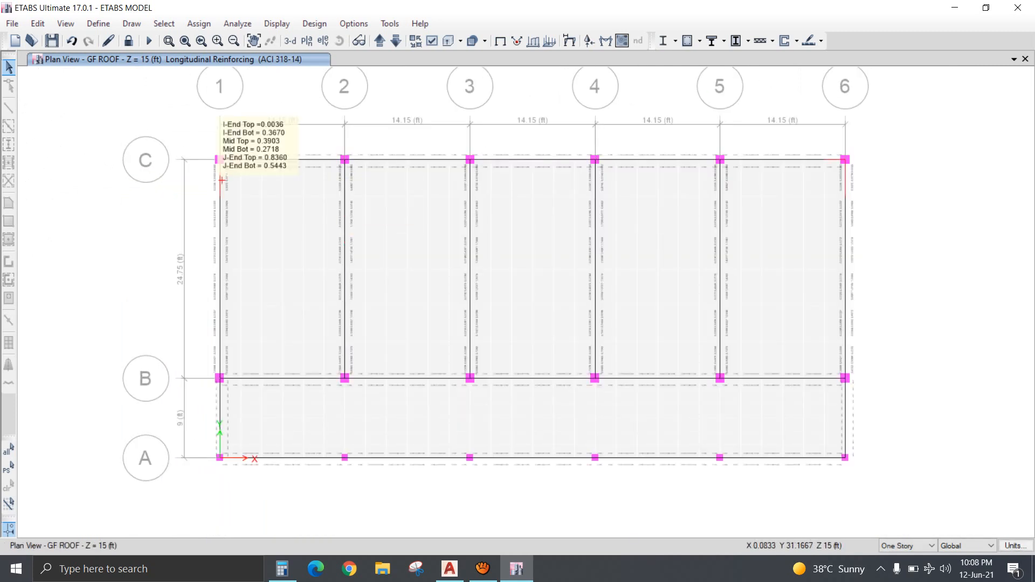
mouse_move(222, 243)
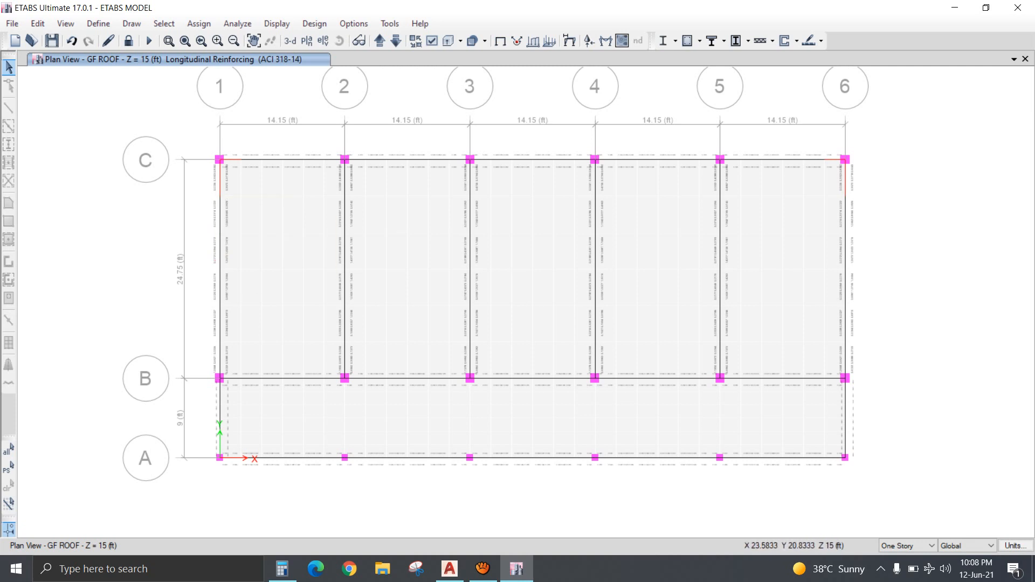
mouse_move(469, 281)
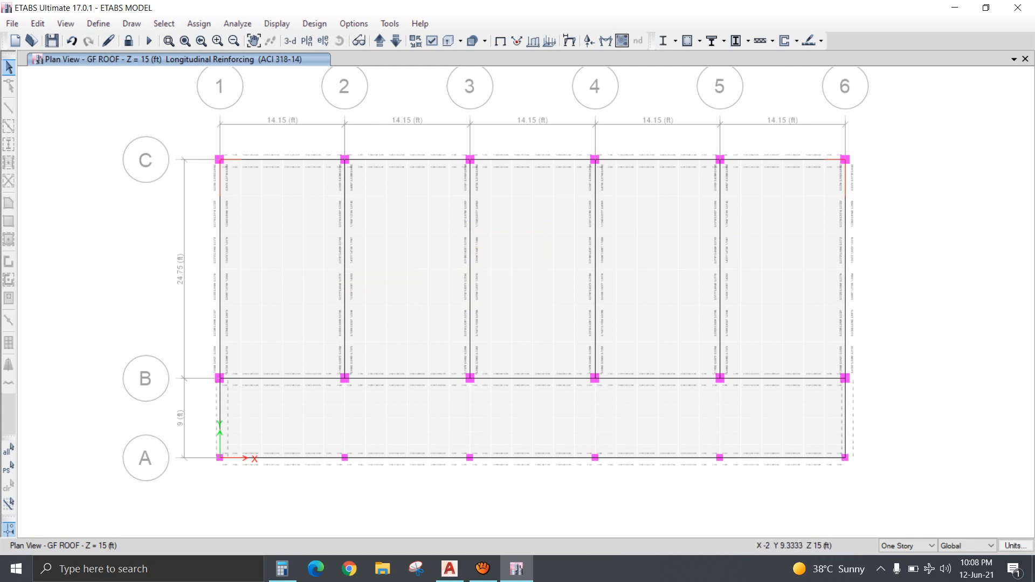
Examine the longitudinal steel areas of the grid 1 roof beam from grid B up to grid C.
scroll(206, 376, "up", 5)
middle_click_drag(392, 230, 380, 291)
mouse_move(291, 379)
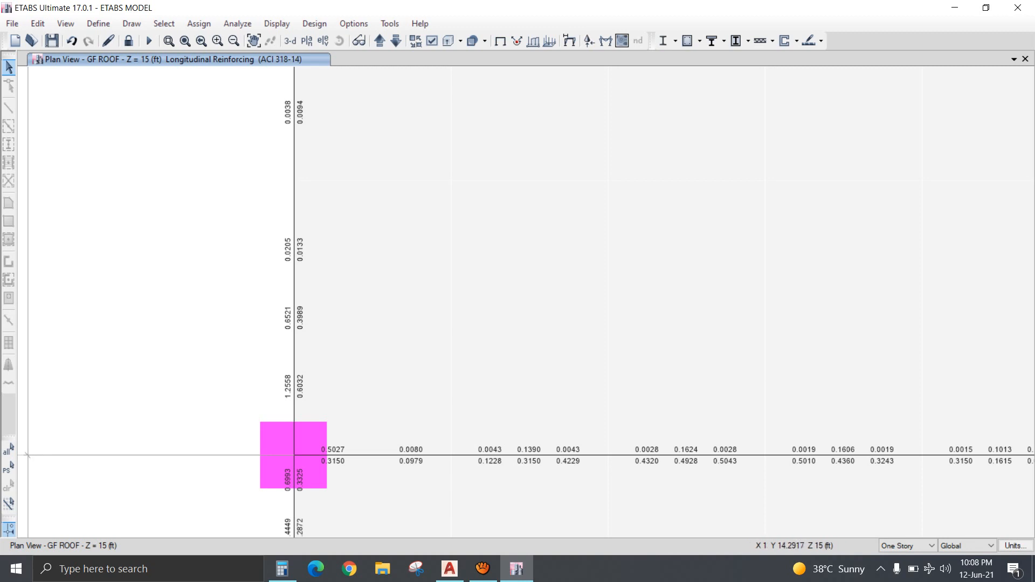
middle_click_drag(282, 178, 284, 482)
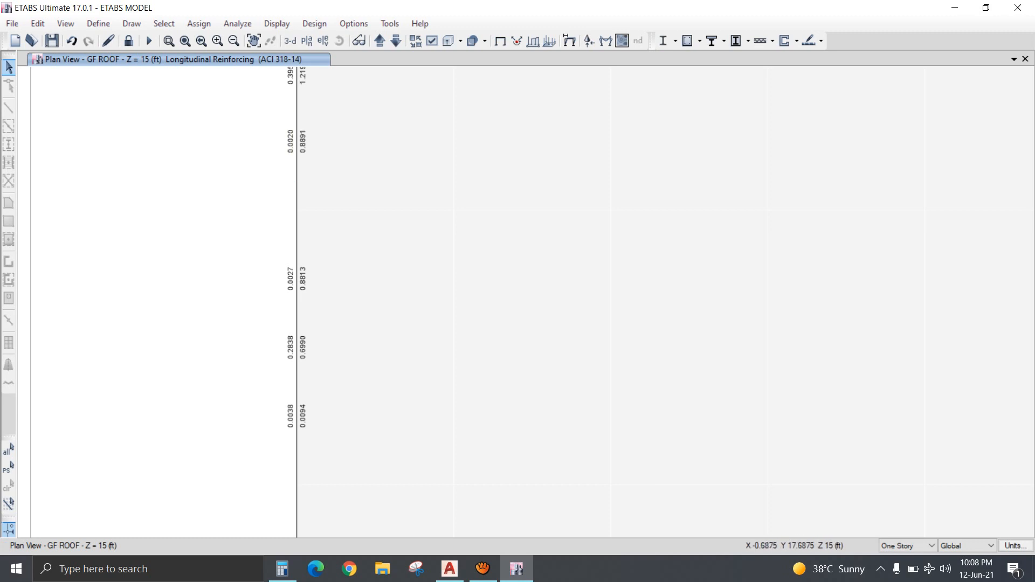
scroll(284, 187, "down", 3)
middle_click_drag(285, 187, 300, 369)
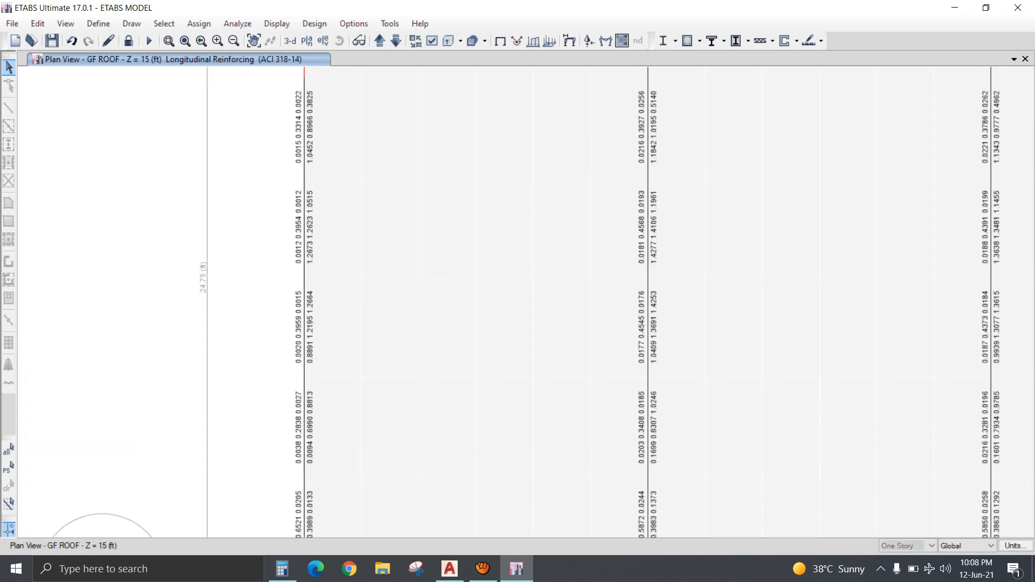
middle_click_drag(312, 206, 332, 294)
middle_click_drag(324, 111, 306, 174)
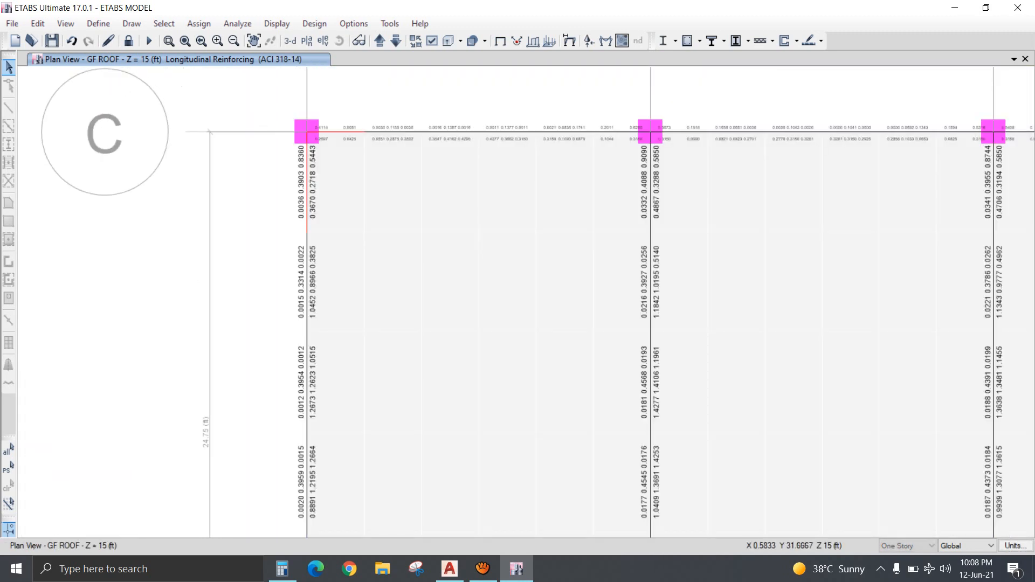
Recheck the top and bottom steel areas of the grid 1 roof beam segment by segment, starting from grid C.
scroll(304, 158, "up", 3)
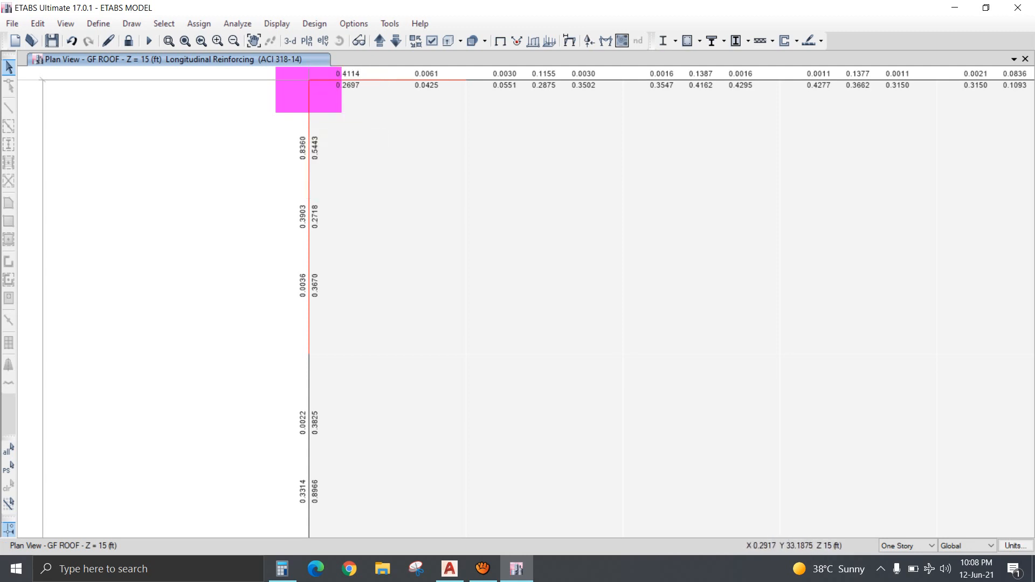
middle_click_drag(330, 318, 330, 121)
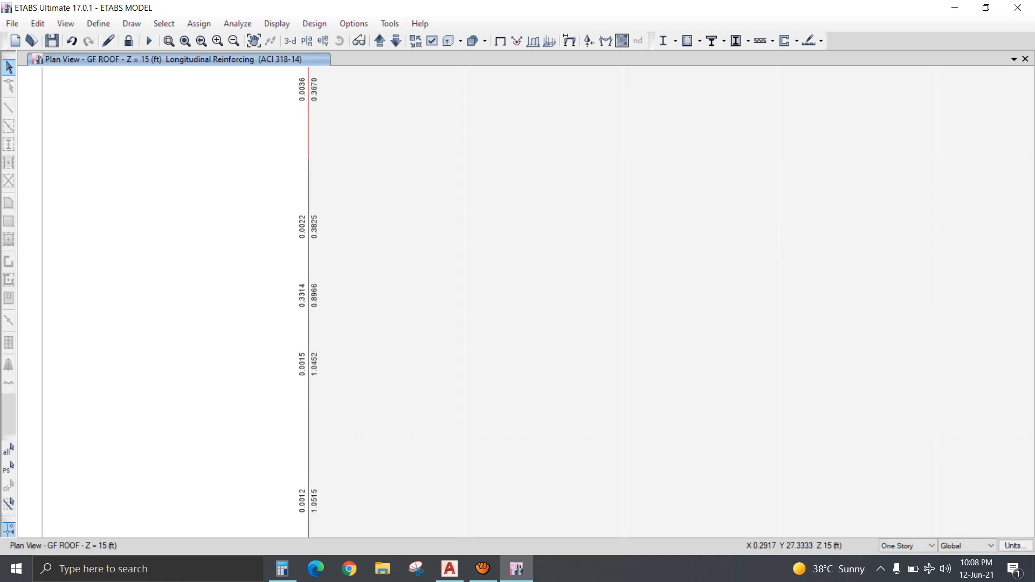
middle_click_drag(328, 291, 326, 219)
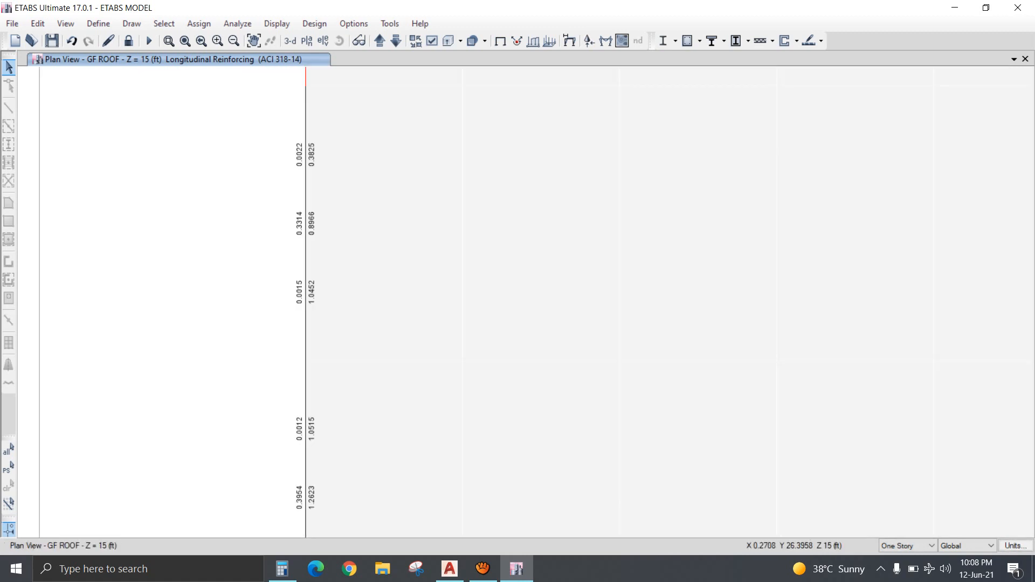
middle_click_drag(325, 313, 327, 200)
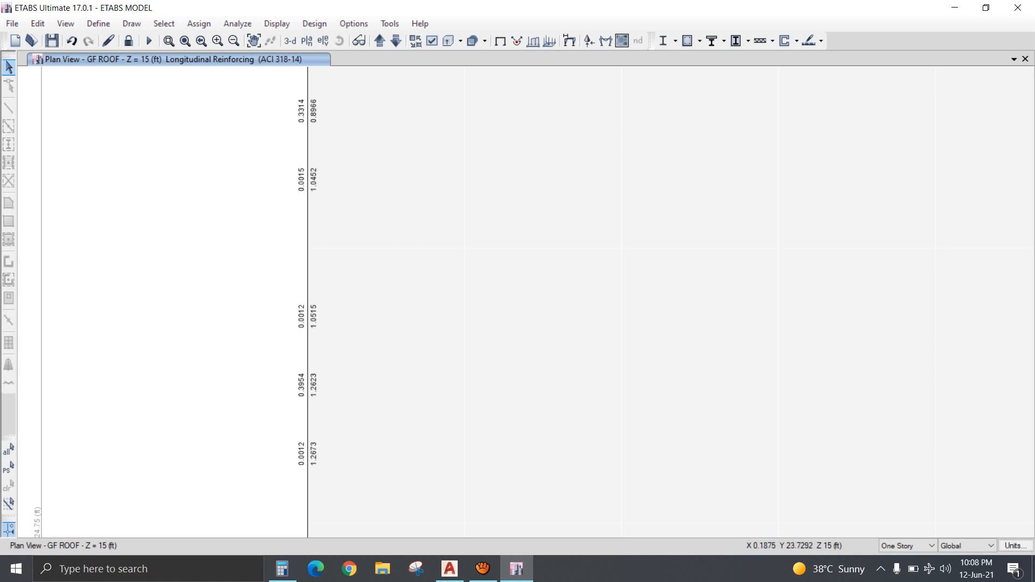
middle_click_drag(330, 388, 332, 178)
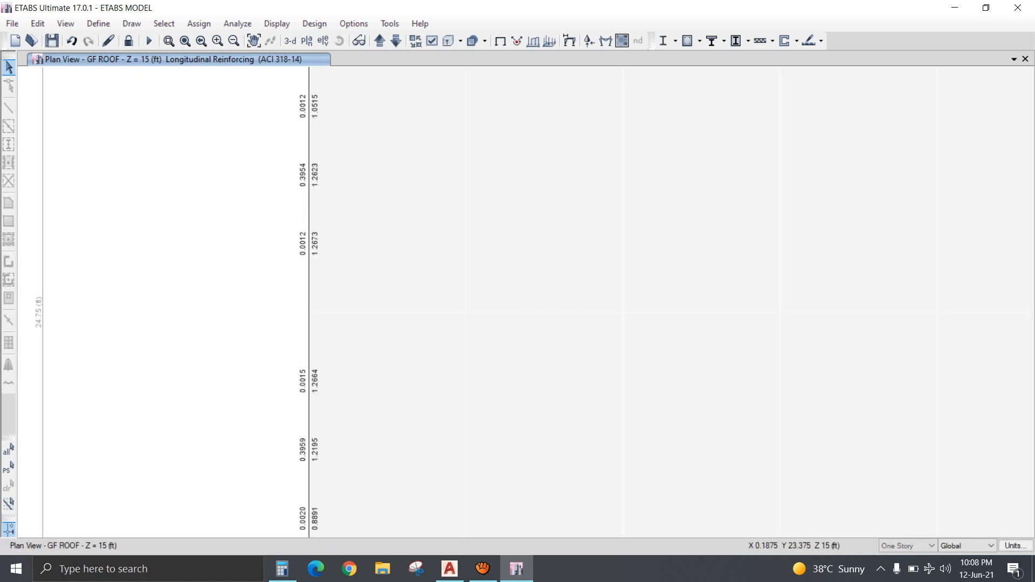
middle_click_drag(333, 324, 319, 170)
Review the concrete beam design information of a midspan segment of the grid 1 roof beam between grids B and C.
scroll(323, 191, "down", 5)
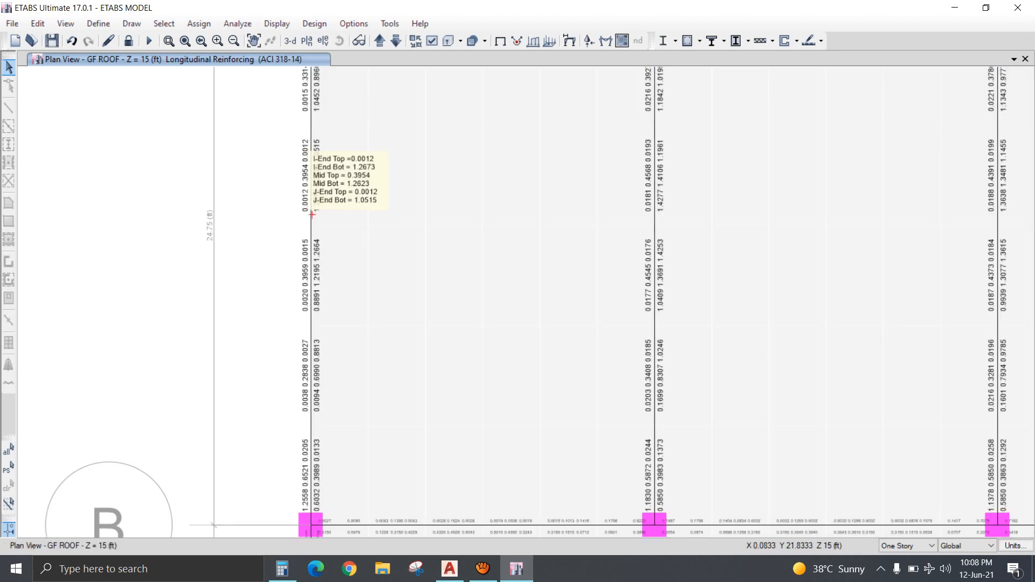
right_click(311, 178)
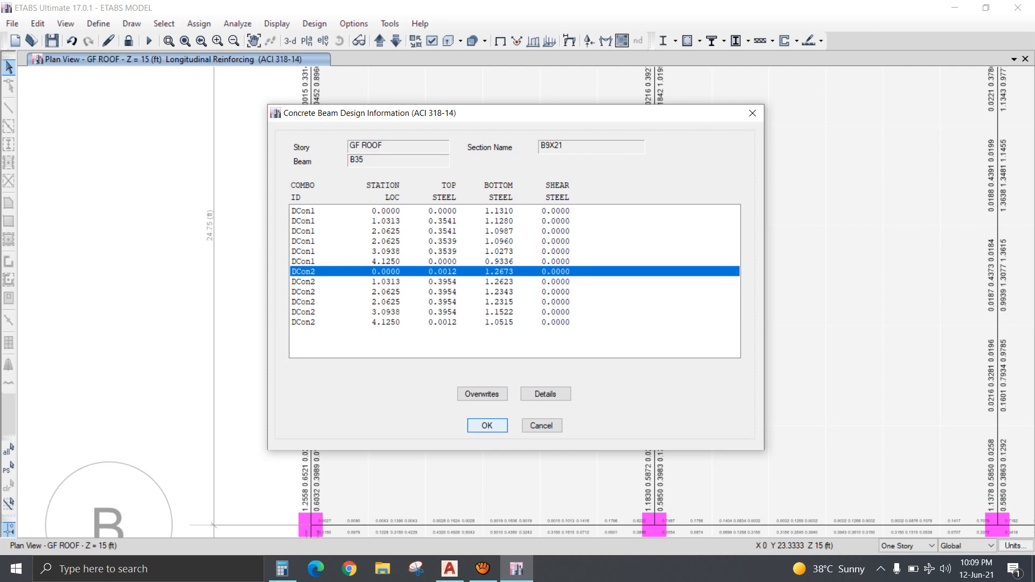
key("Return")
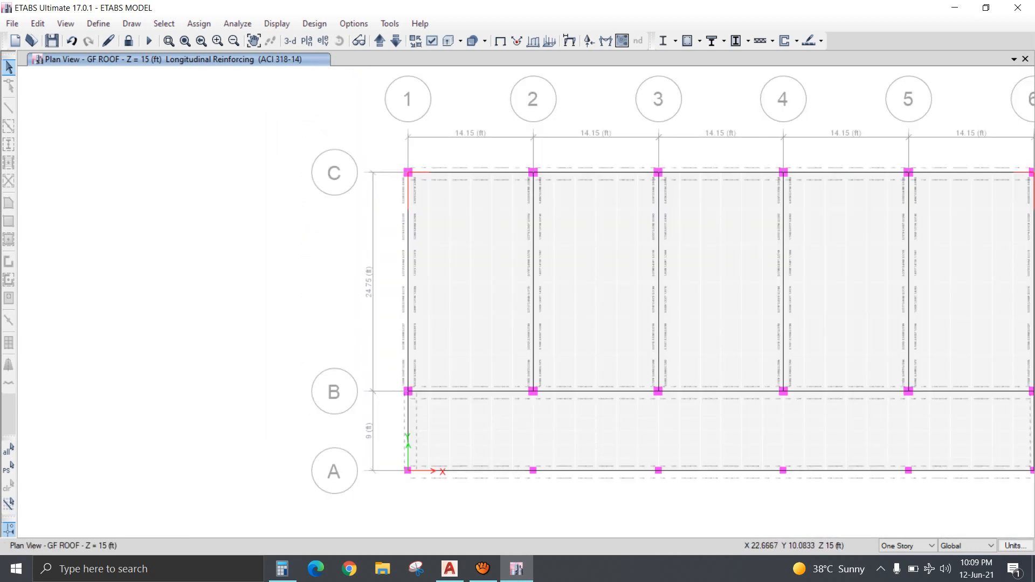
Examine the longitudinal steel areas of the grid 3 roof beam from grid B towards grid C.
scroll(662, 374, "up", 3)
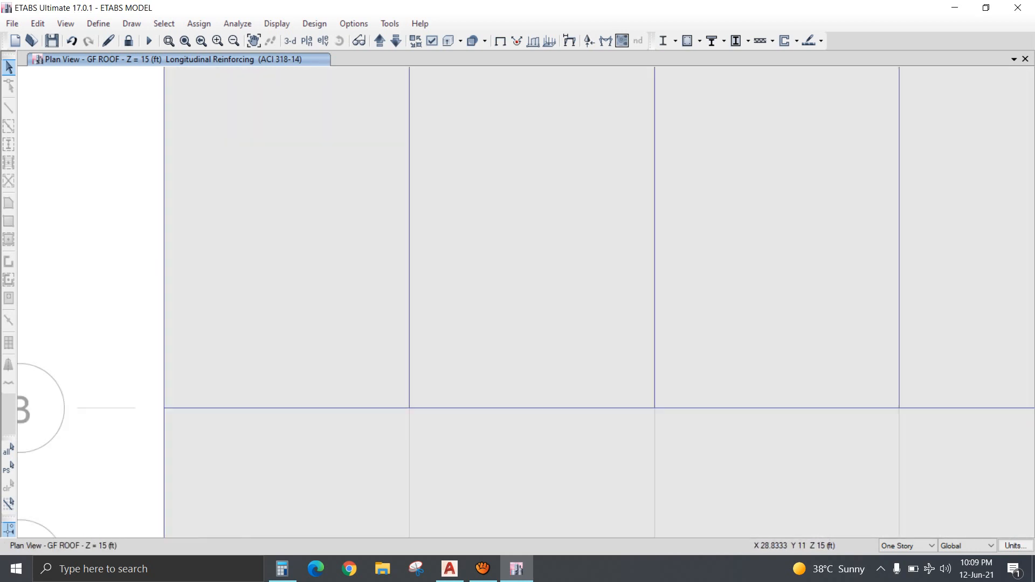
middle_click_drag(662, 411, 549, 395)
scroll(548, 397, "up", 3)
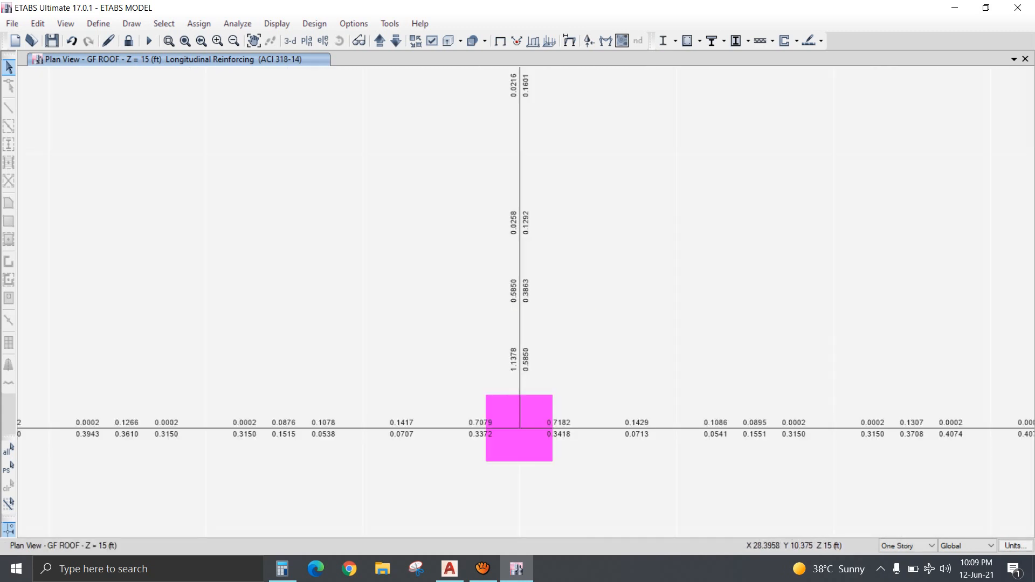
middle_click_drag(598, 285, 589, 427)
middle_click_drag(581, 175, 605, 325)
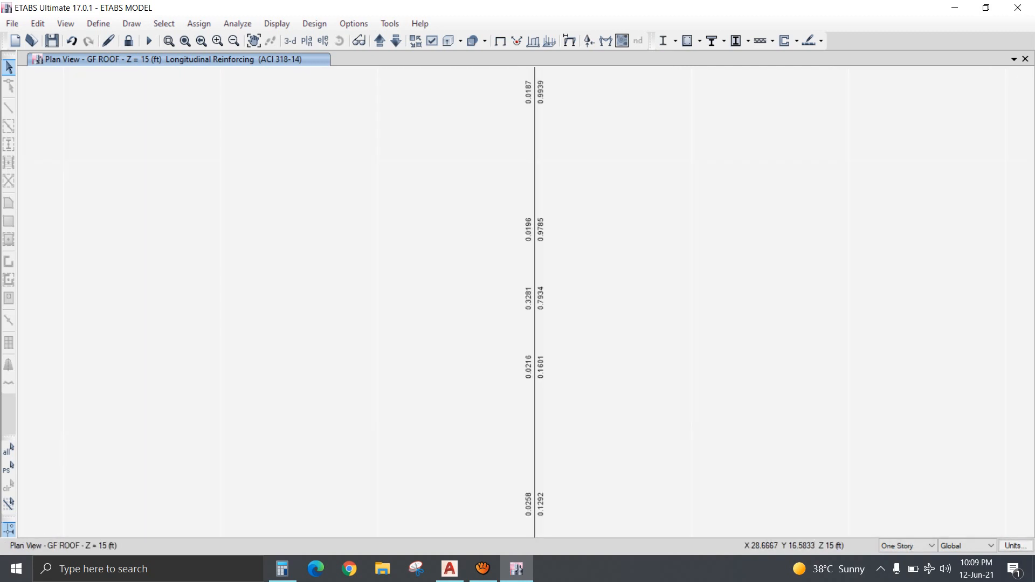
middle_click_drag(620, 184, 577, 335)
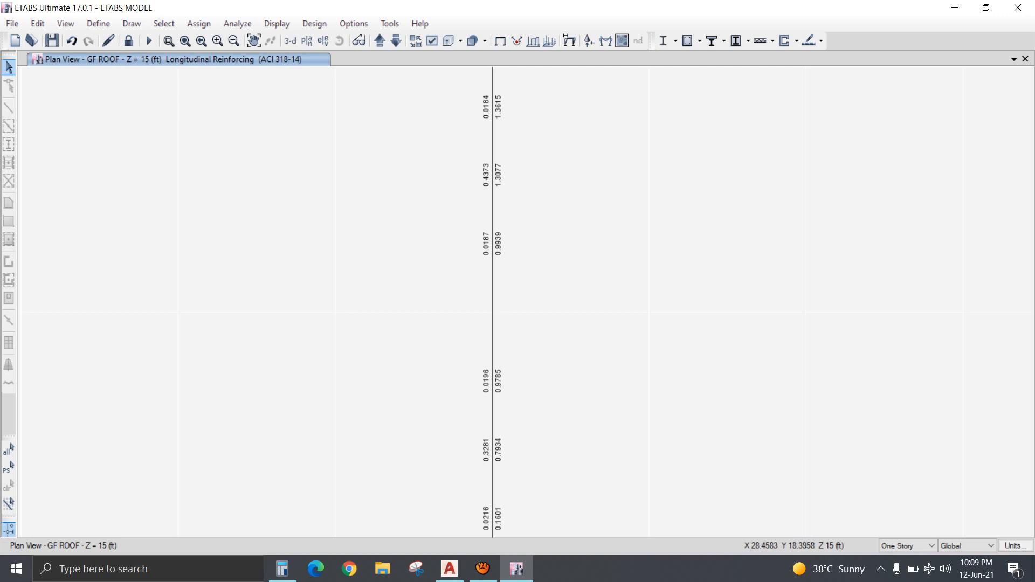
middle_click_drag(604, 178, 564, 327)
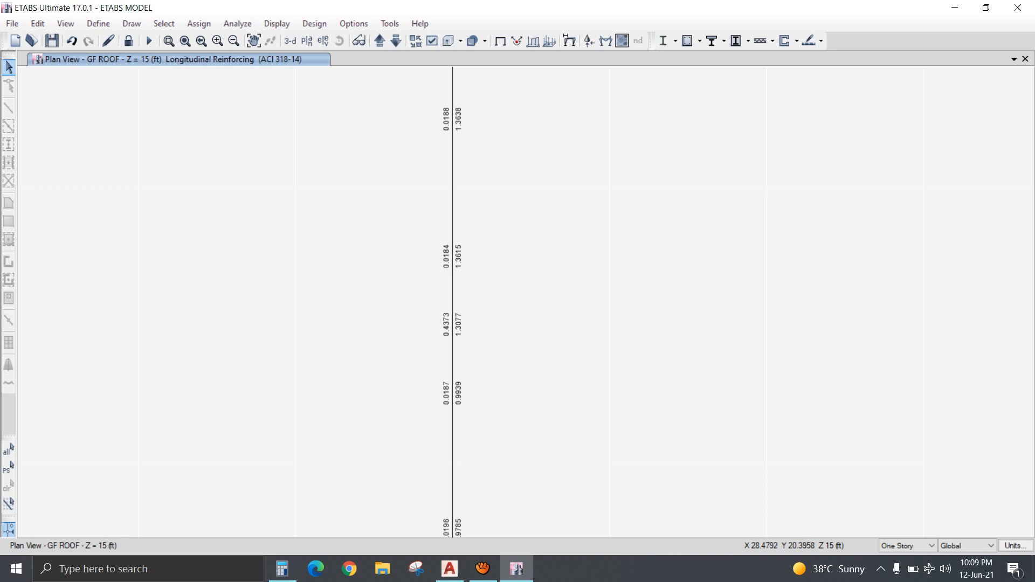
scroll(465, 253, "down", 6)
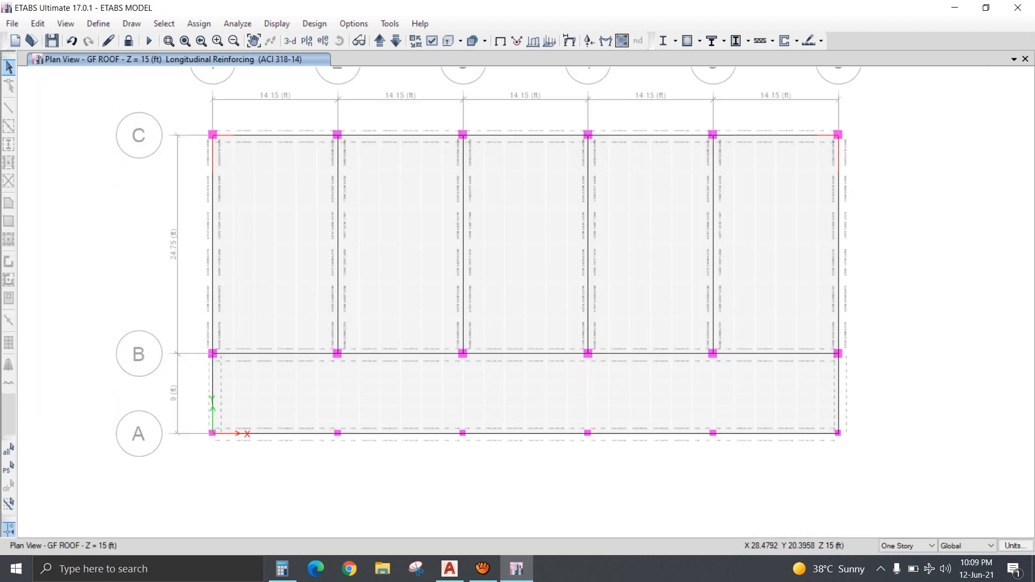
middle_click_drag(464, 253, 445, 258)
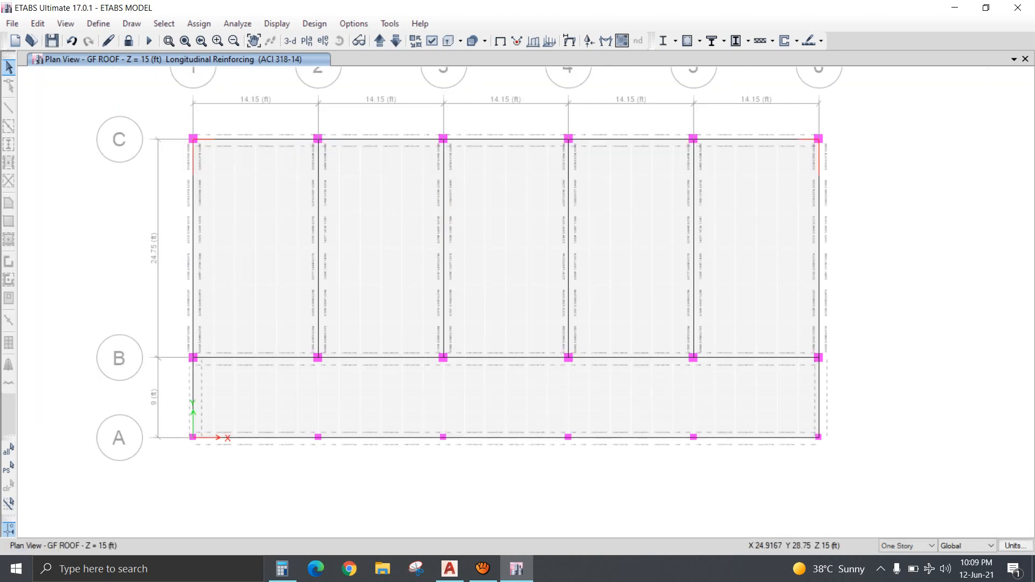
Unlock the model, deleting its analysis results, and assign section B9X24 to the GF roof beams spanning grids B to C.
left_click(128, 40)
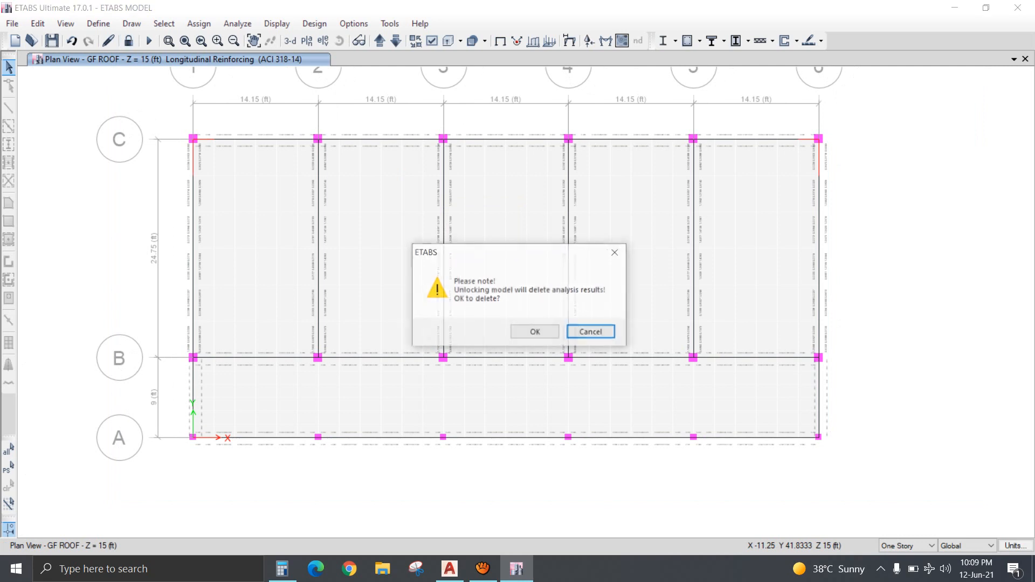
left_click(536, 330)
left_click_drag(837, 157, 149, 340)
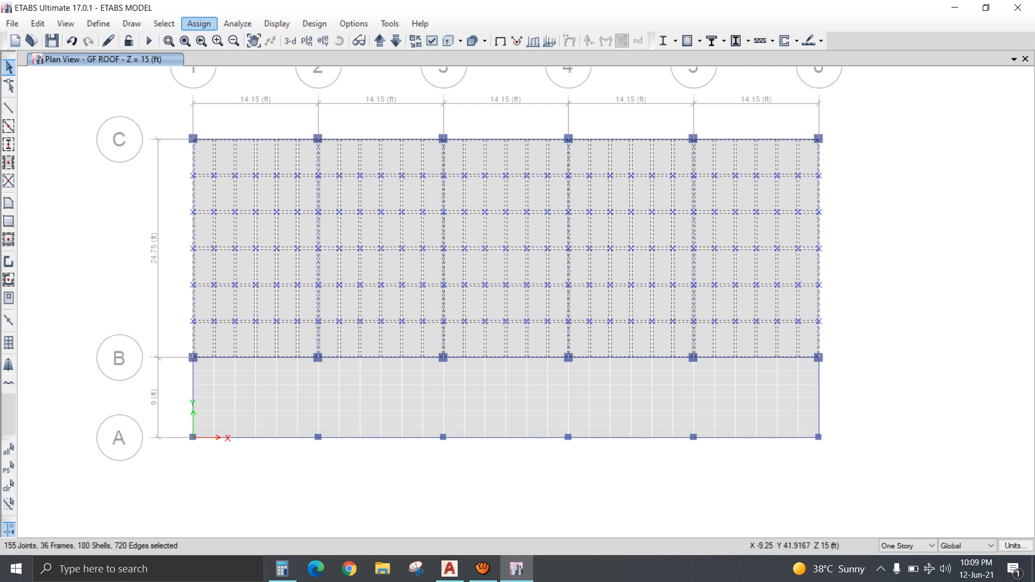
left_click(199, 24)
mouse_move(227, 57)
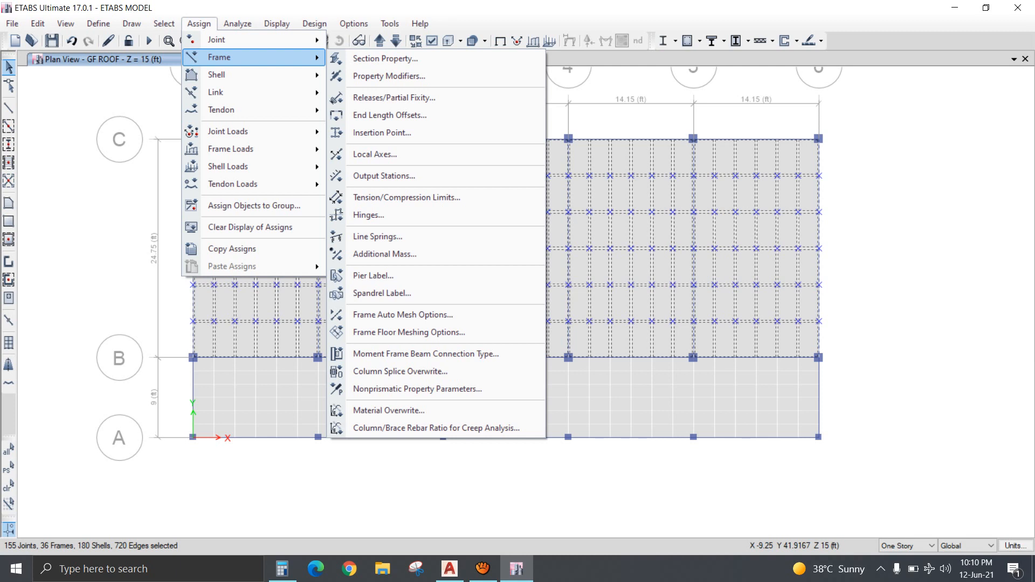
left_click(385, 58)
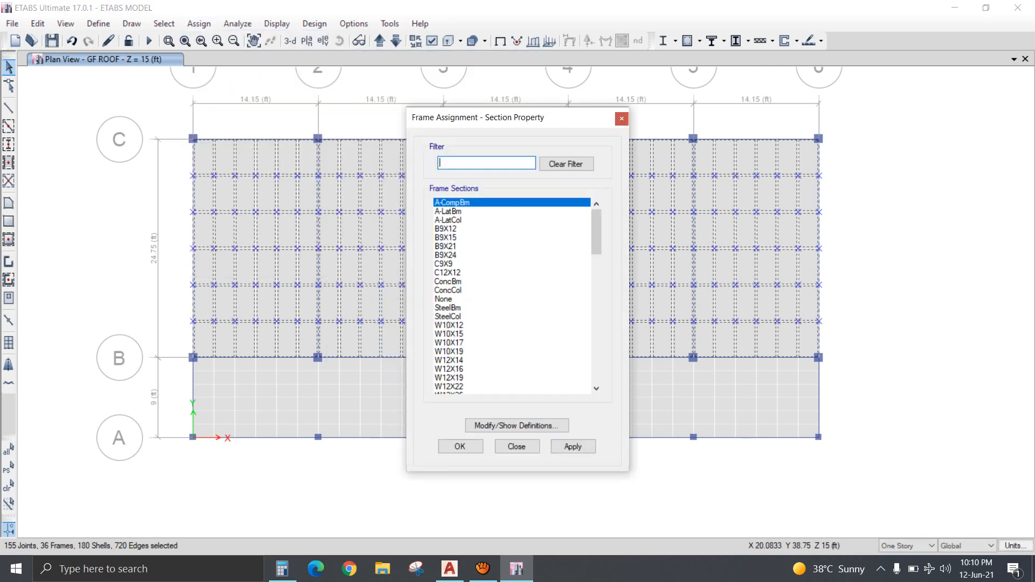
left_click(446, 255)
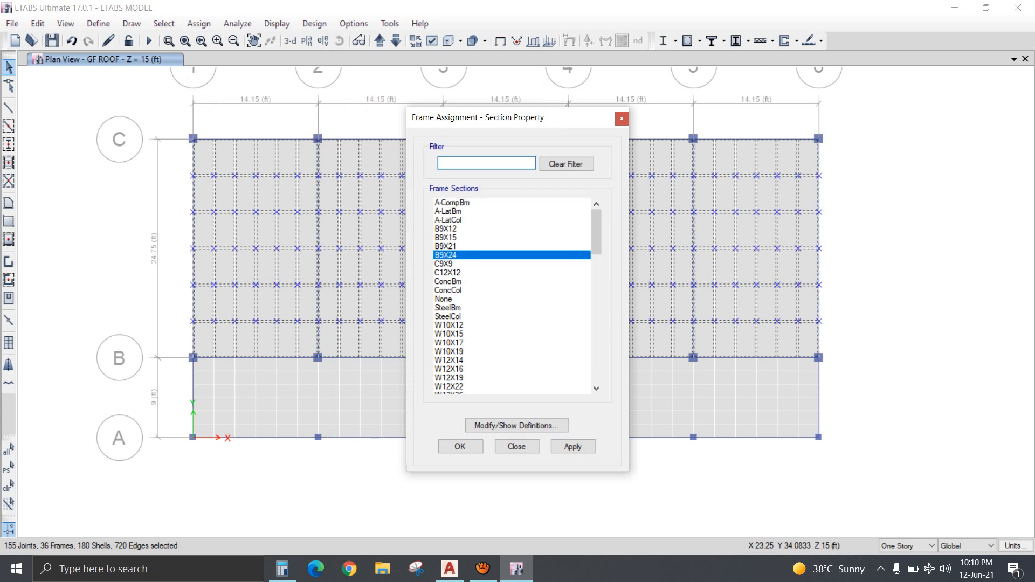
left_click(460, 446)
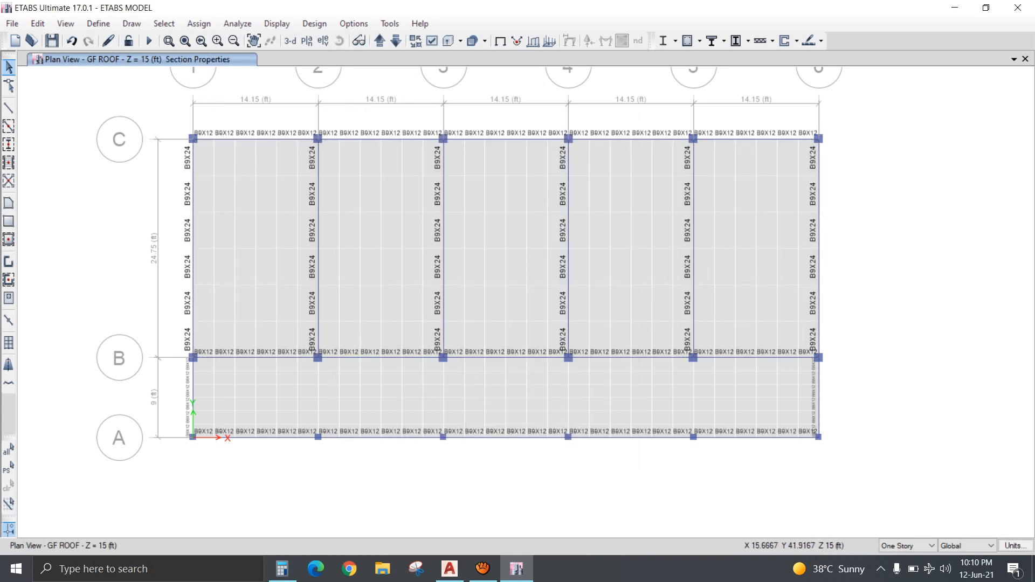
Assign section B9X24 to the beams spanning grids B to C on both the FF roof and the plinth level.
left_click(379, 41)
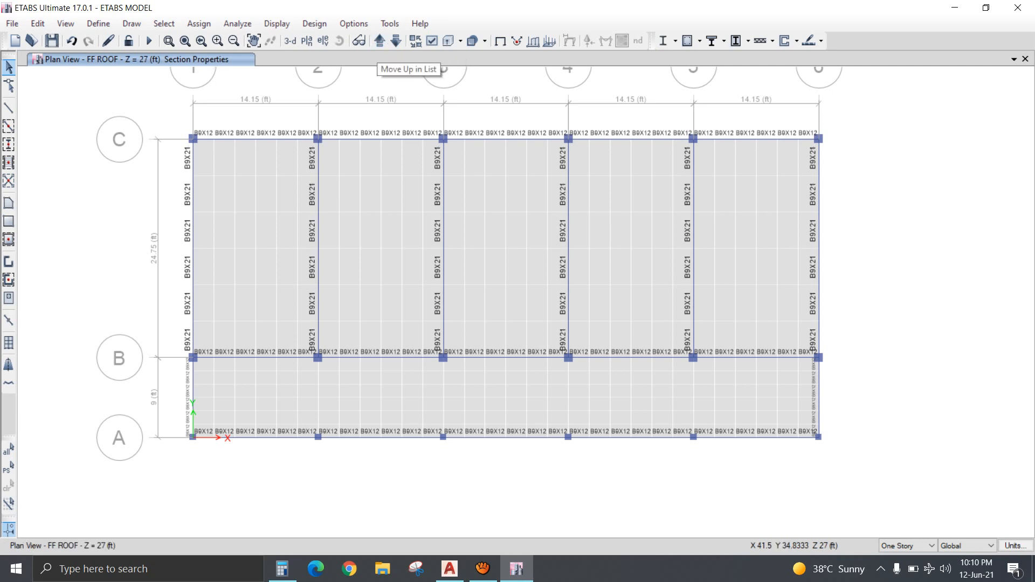
left_click_drag(831, 157, 181, 327)
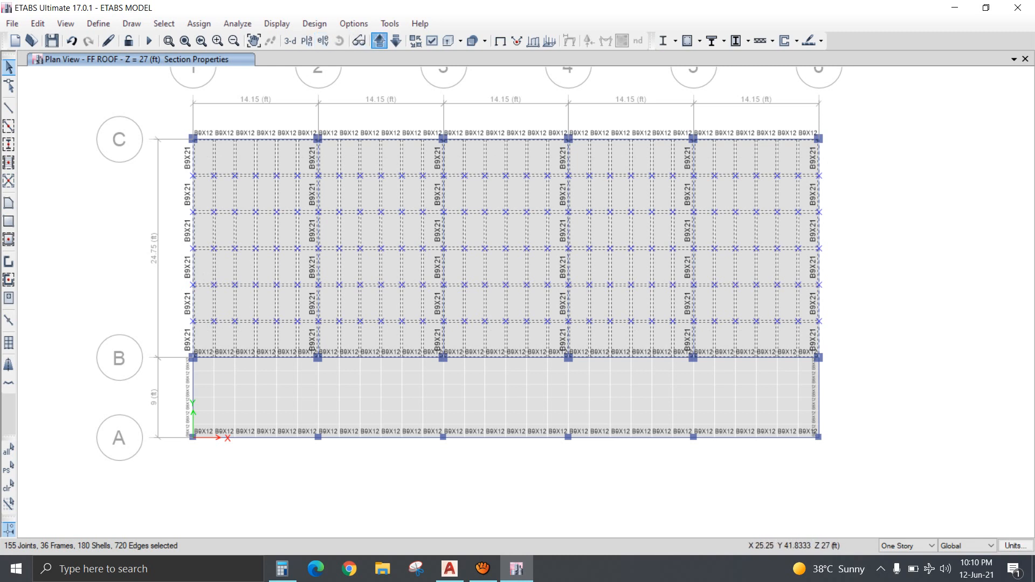
left_click(379, 41)
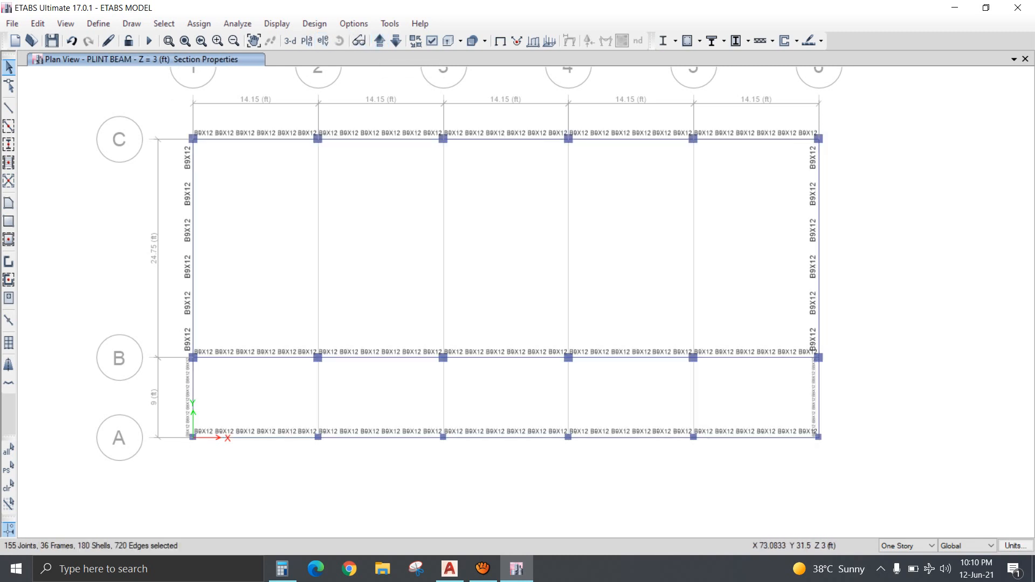
left_click_drag(840, 159, 177, 340)
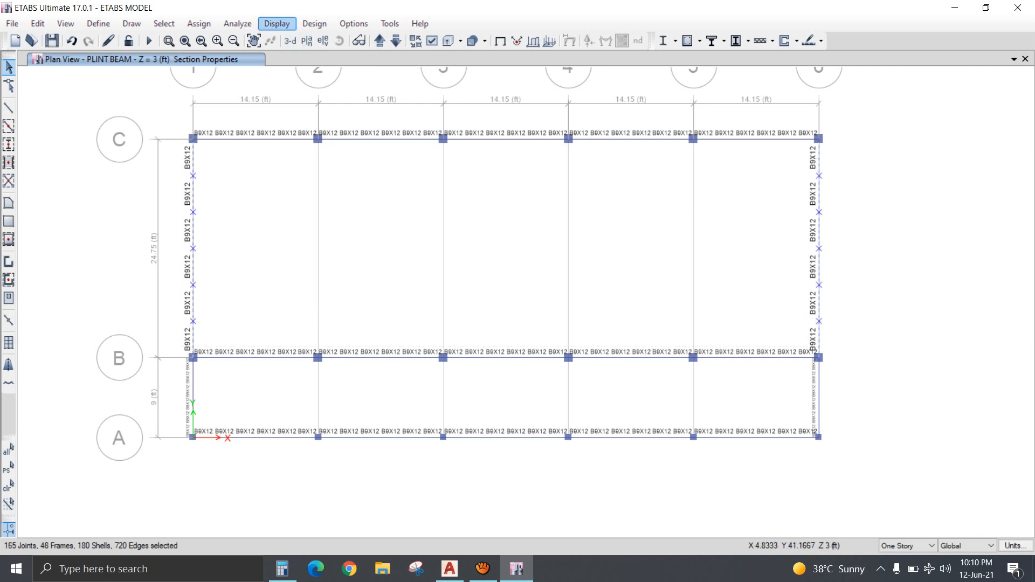
left_click(199, 24)
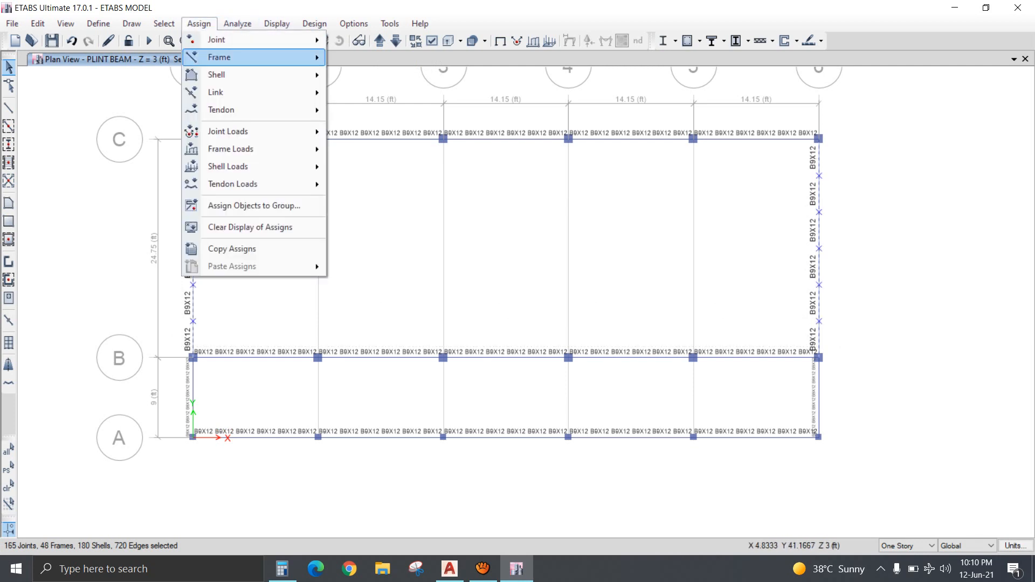
left_click(385, 58)
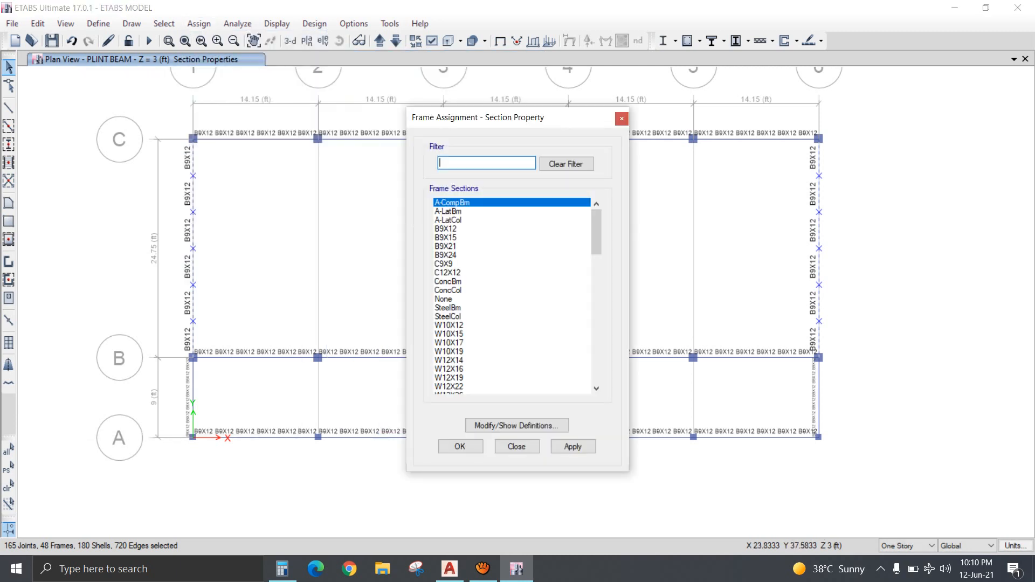
left_click(445, 255)
left_click(460, 446)
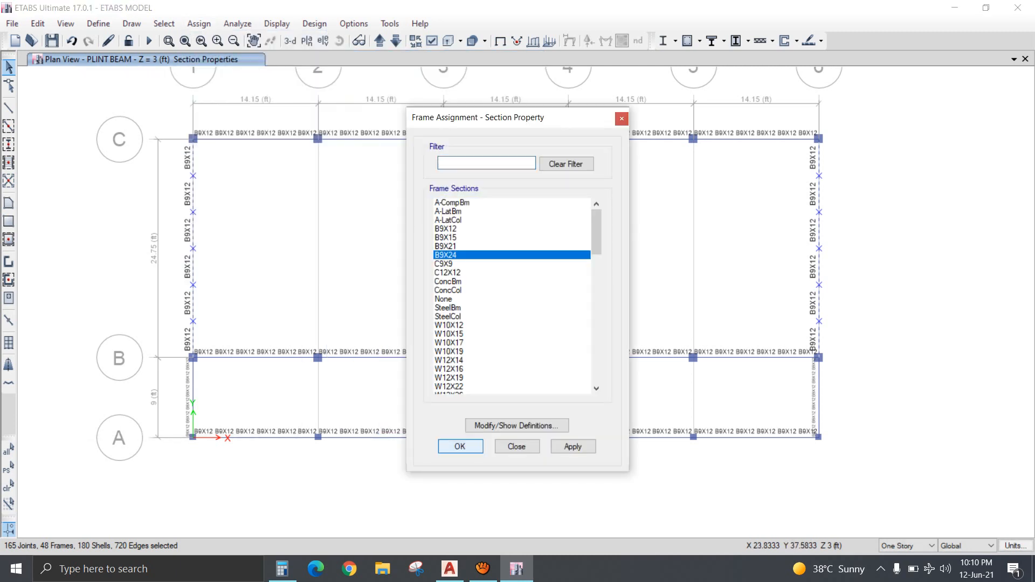
Assign end length offsets to the whole model, automatic from connectivity, with rigid-zone factor 0 and automatic self weight.
left_click(8, 448)
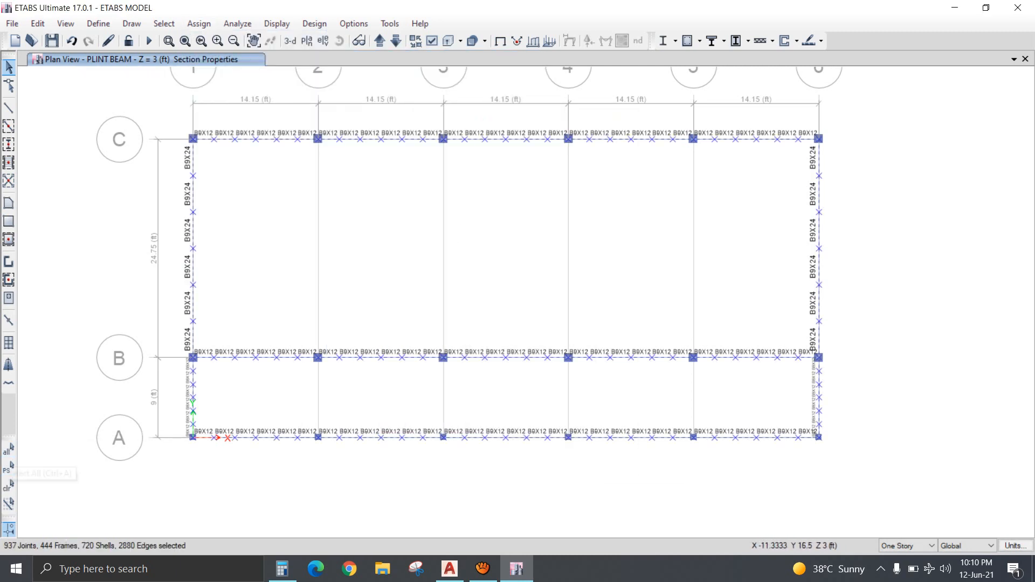
left_click(199, 24)
mouse_move(226, 57)
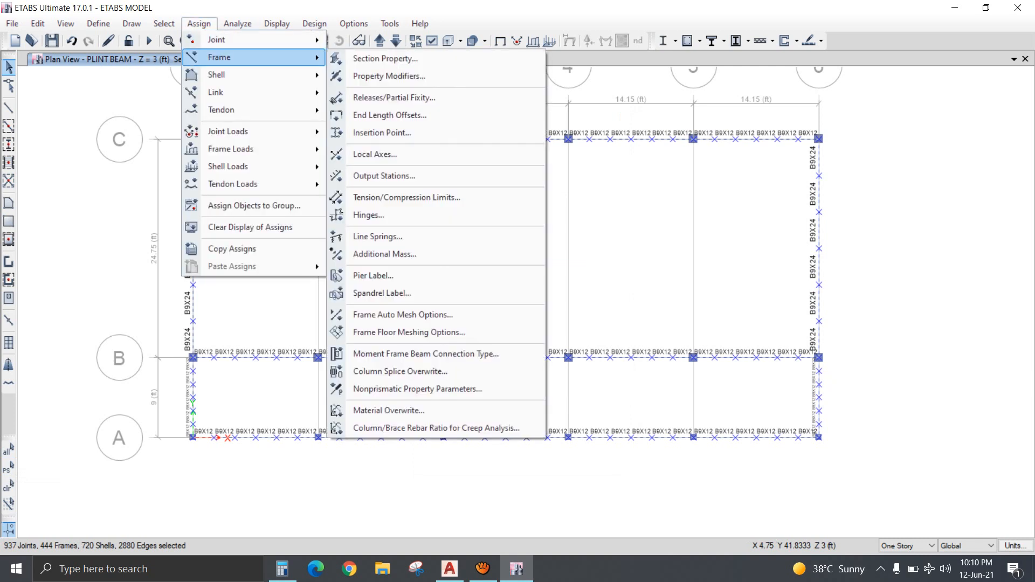
left_click(390, 115)
left_click(458, 400)
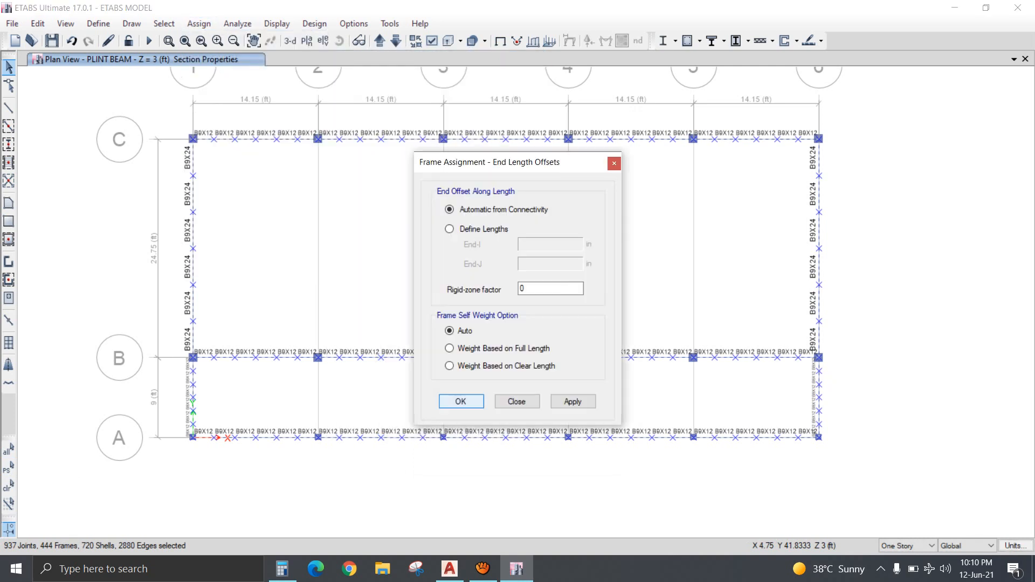
Rerun the analysis and concrete frame design, and examine the longitudinal steel areas of the grid 1 plinth beam from grid B to C.
left_click(149, 41)
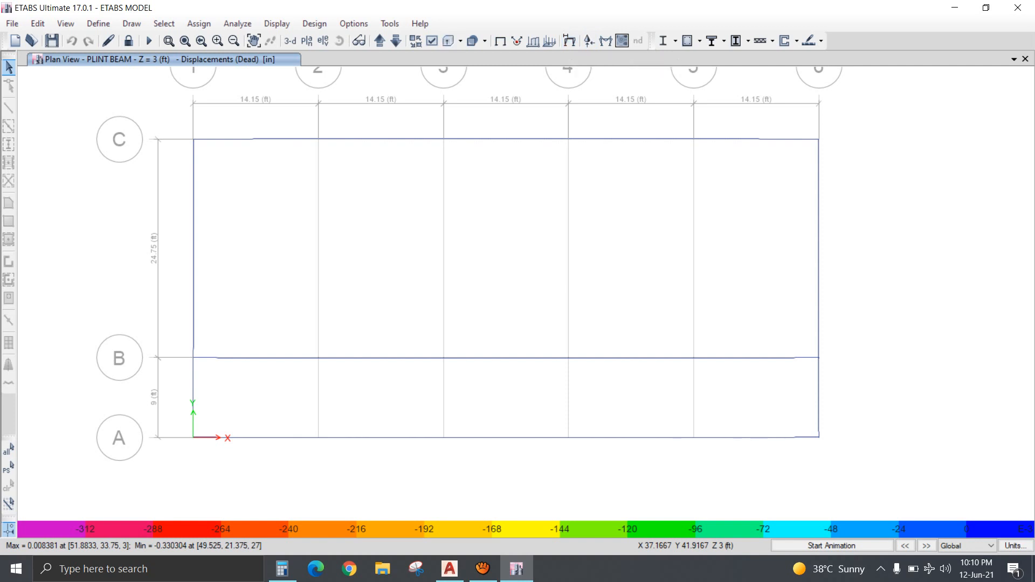
left_click(687, 41)
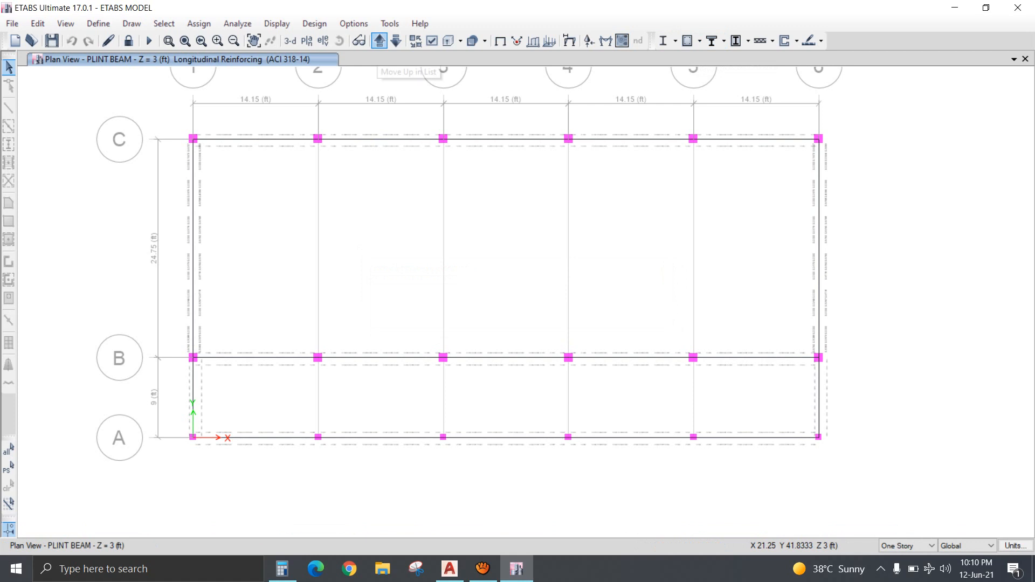
scroll(194, 346, "up", 3)
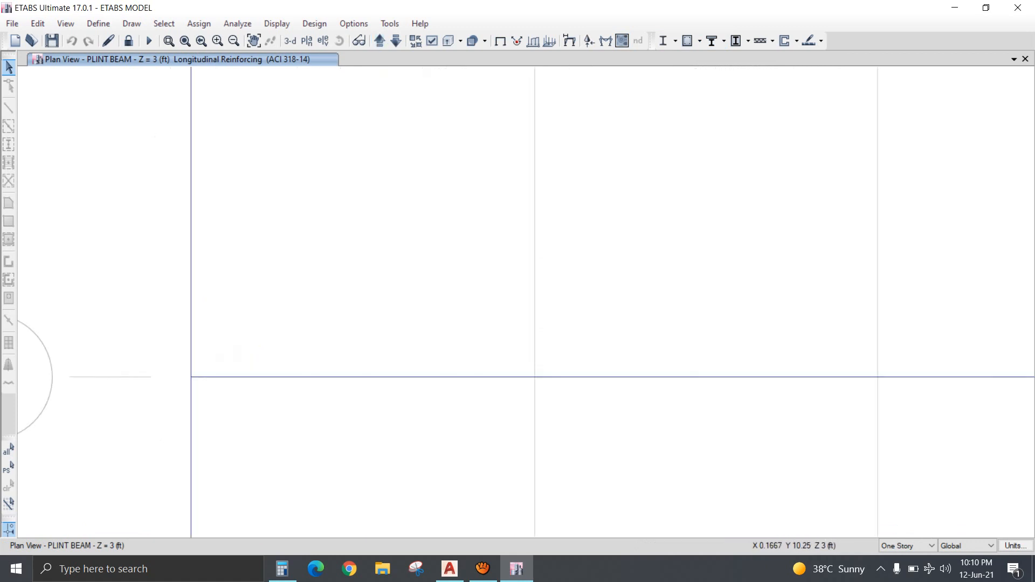
middle_click_drag(228, 348, 252, 447)
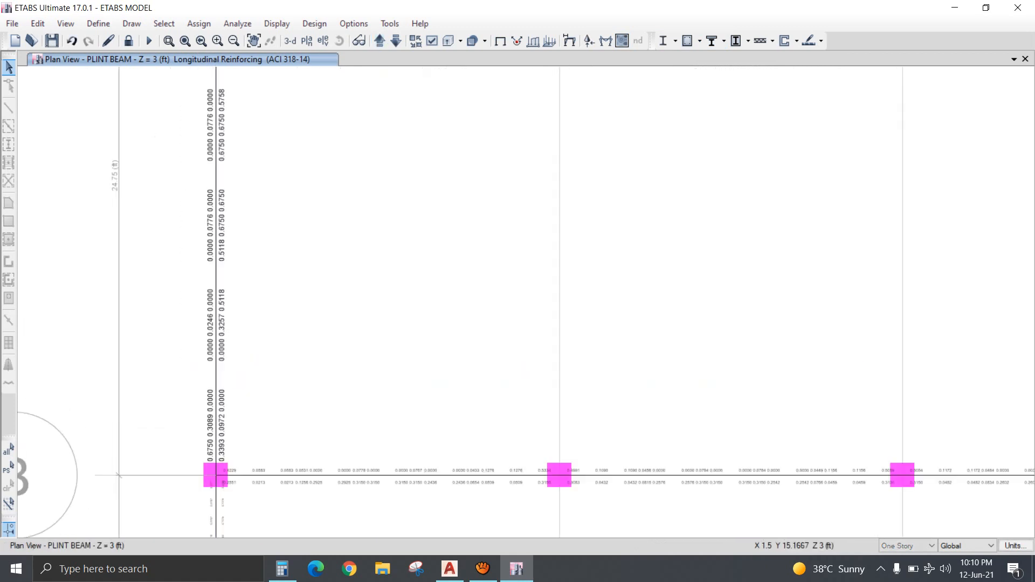
middle_click_drag(240, 364, 251, 494)
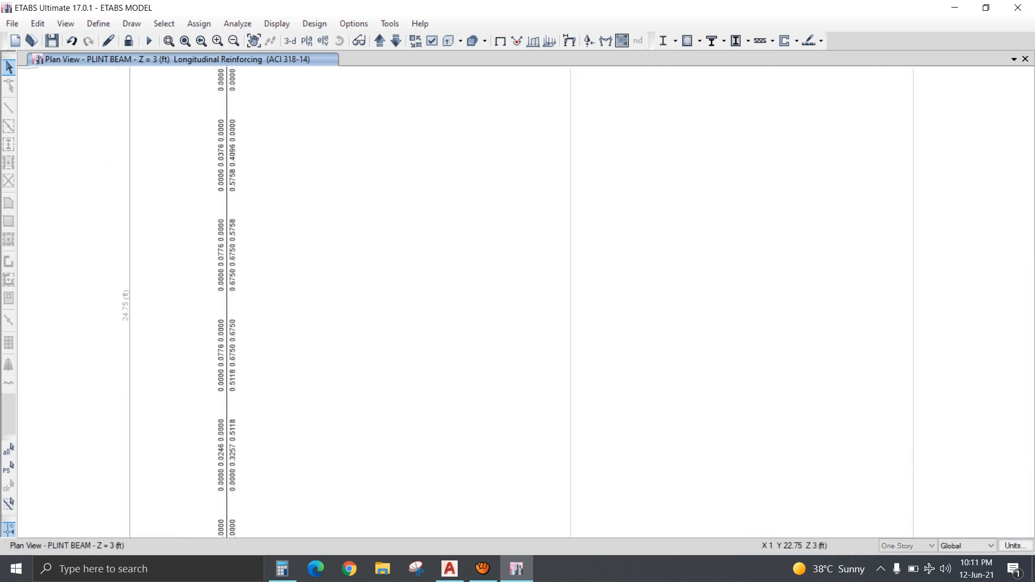
middle_click_drag(247, 201, 259, 352)
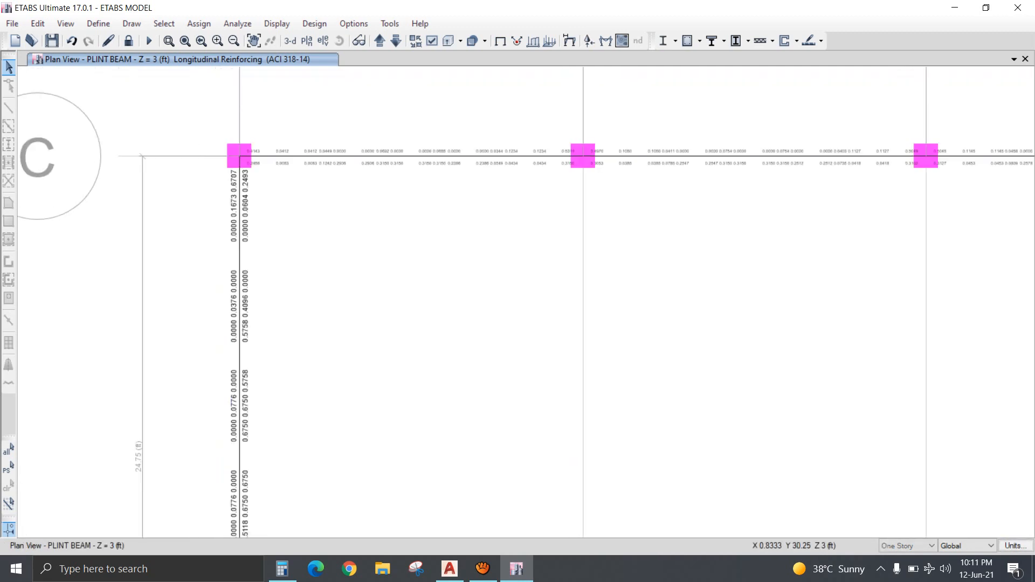
Examine the longitudinal steel areas of the grid 1 GF roof beam from grid B up towards grid C.
left_click(380, 40)
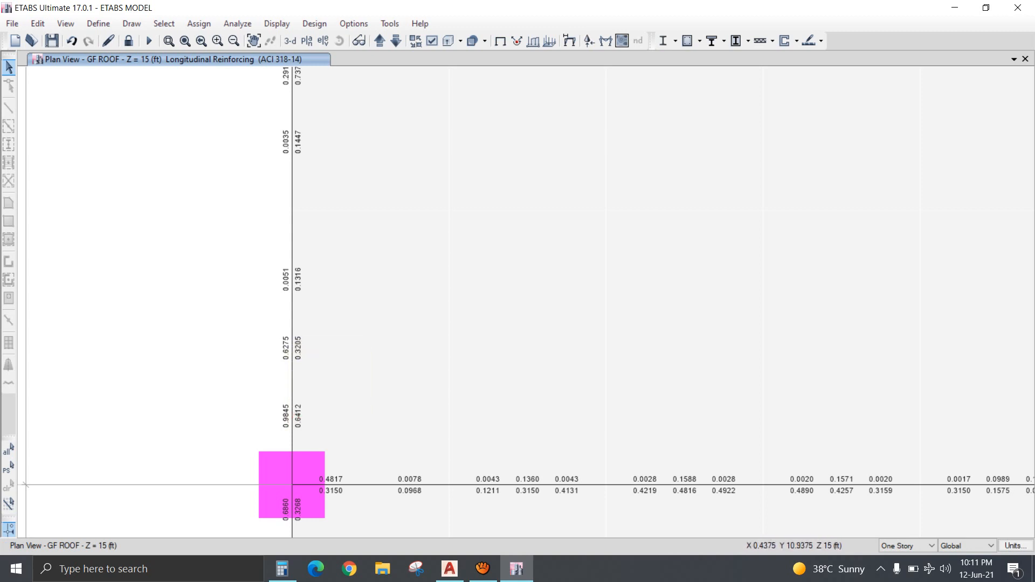
middle_click_drag(313, 313, 334, 487)
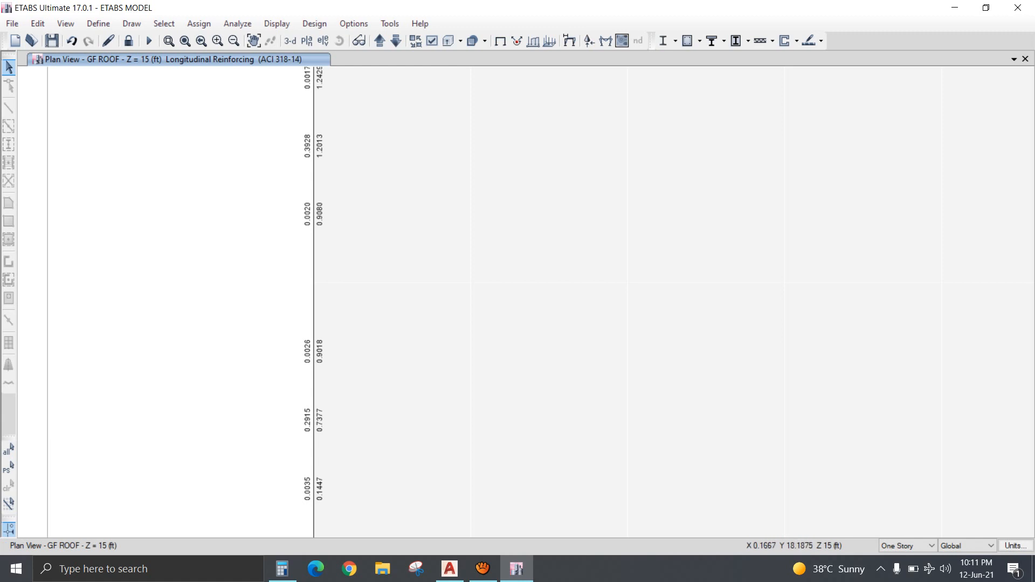
middle_click_drag(335, 156, 300, 339)
middle_click_drag(295, 138, 273, 337)
scroll(348, 331, "down", 9)
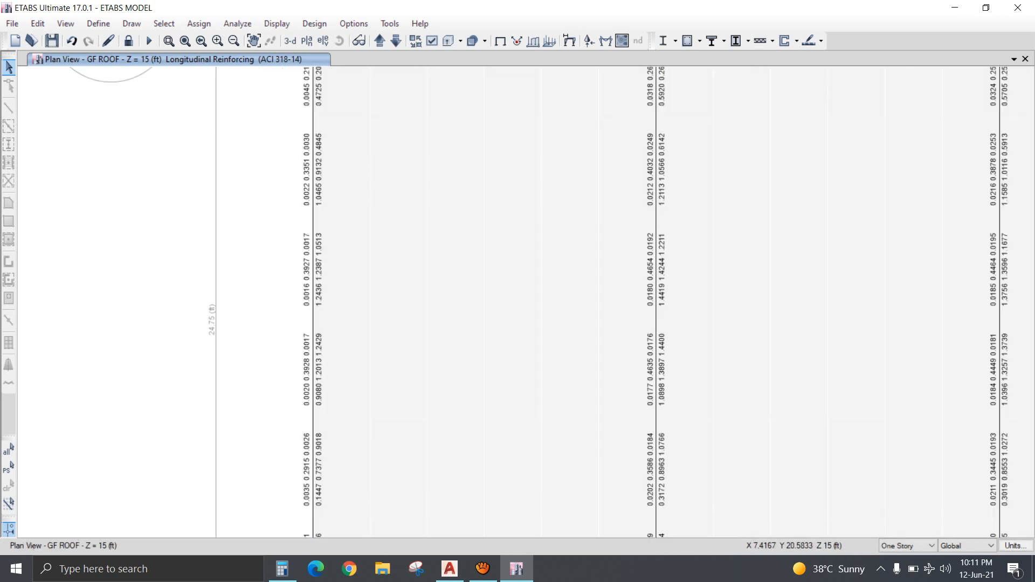
Compare the longitudinal steel areas of the GF roof beams on grids 2 to 4 from midspan down to grid B.
middle_click_drag(348, 330, 253, 343)
scroll(366, 351, "up", 5)
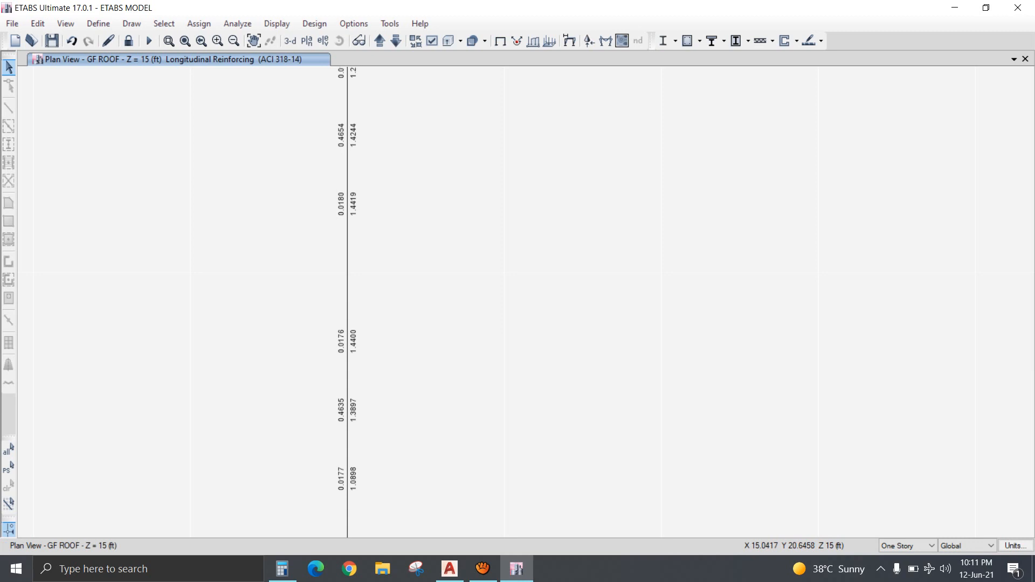
scroll(406, 323, "down", 3)
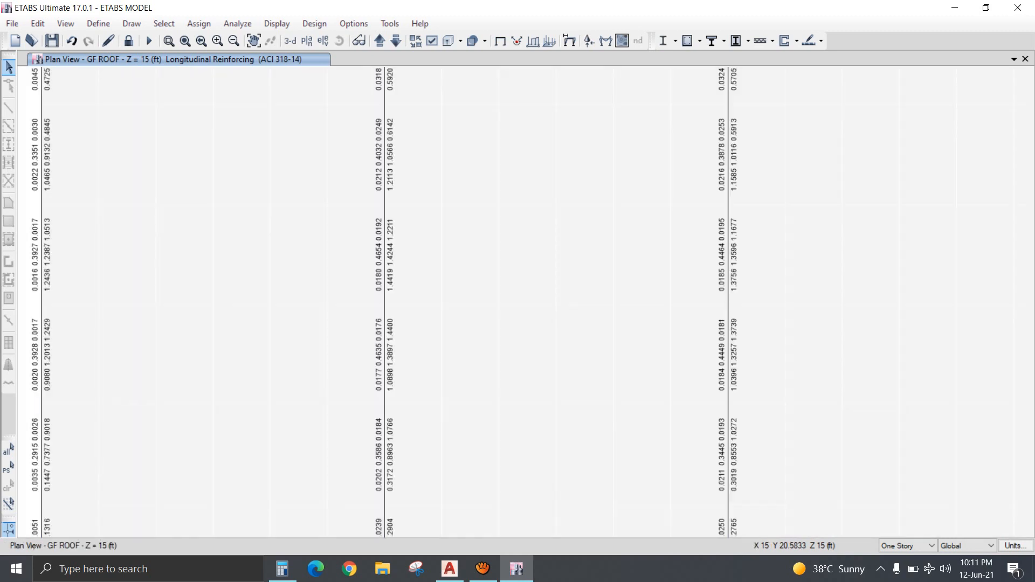
middle_click_drag(406, 323, 356, 275)
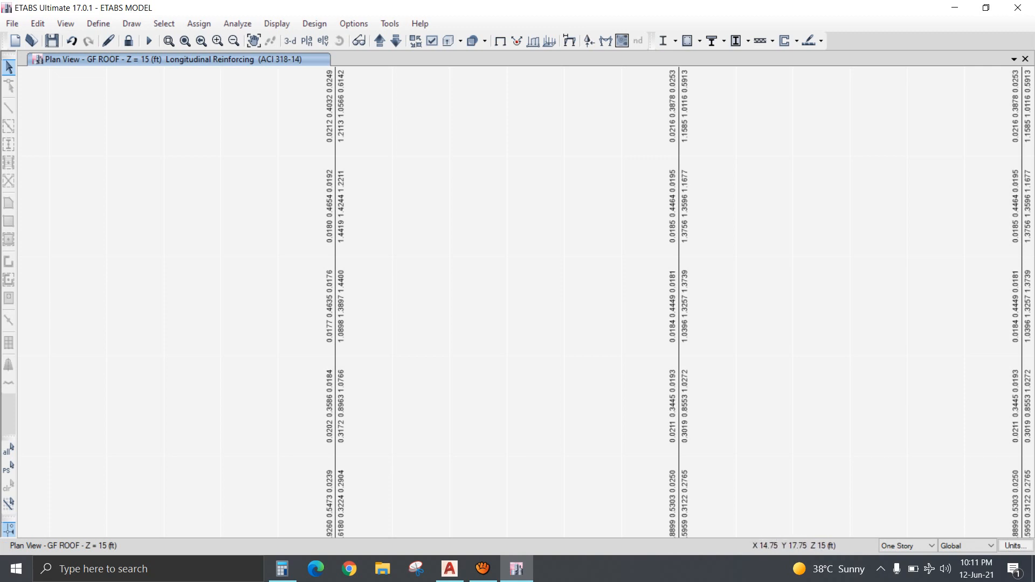
middle_click_drag(695, 162, 521, 102)
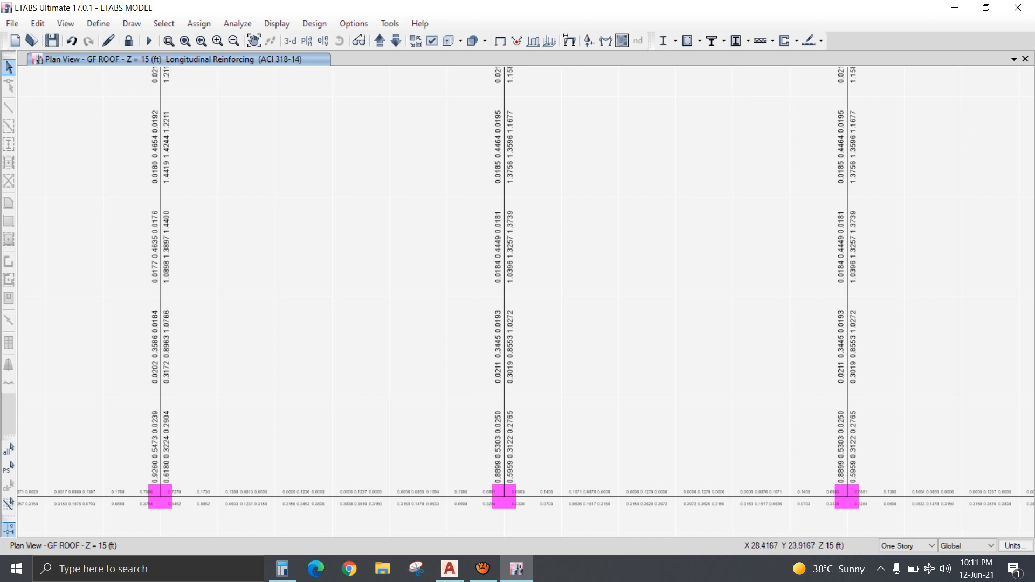
scroll(475, 192, "down", 3)
middle_click_drag(476, 191, 431, 242)
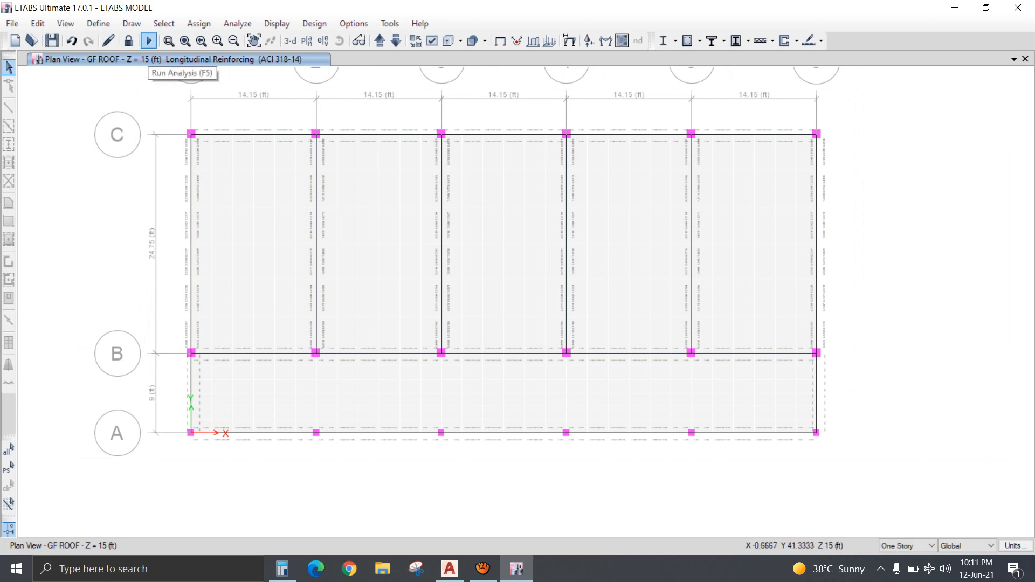
Unlock the model and assign section B9X21 to the beams spanning grids B to C on the GF ROOF, FF ROOF and PLINT BEAM levels.
left_click(128, 40)
left_click(536, 331)
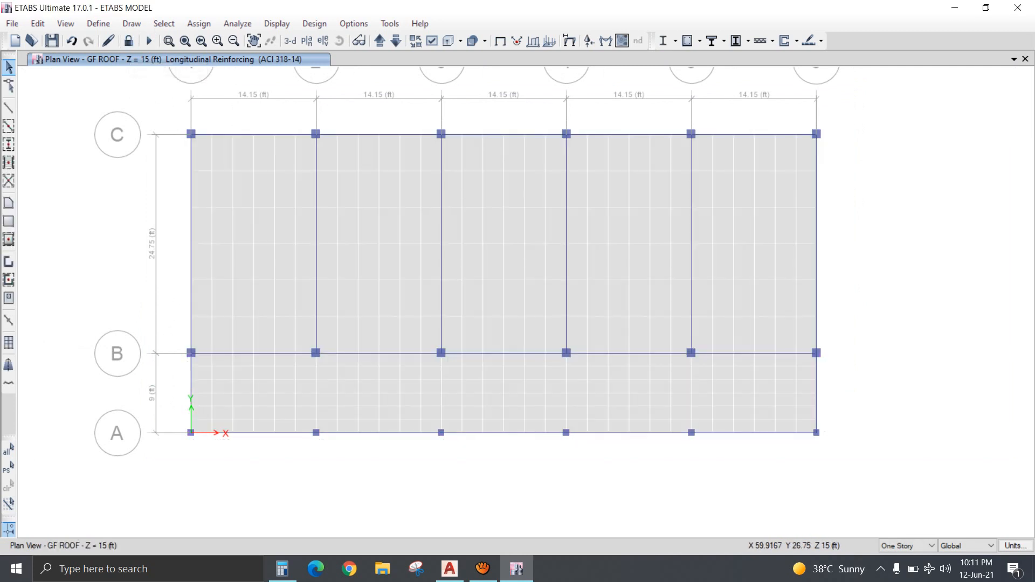
left_click_drag(833, 154, 149, 332)
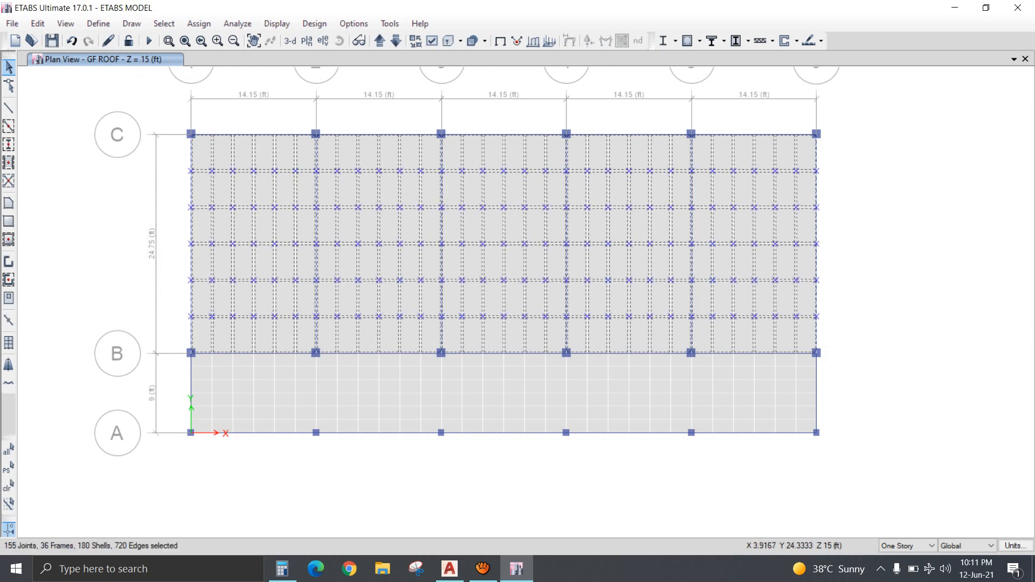
left_click(379, 41)
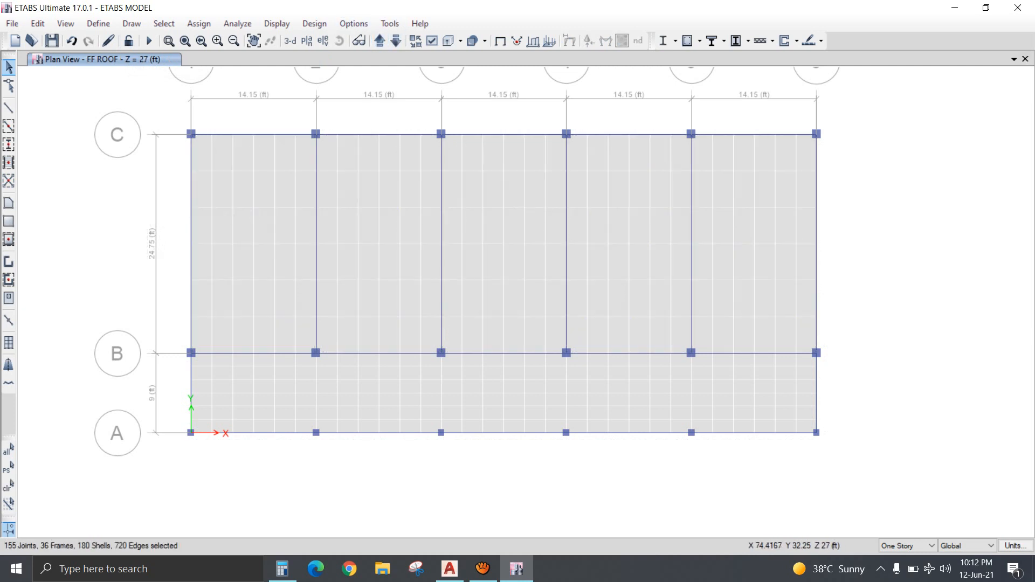
left_click_drag(848, 153, 147, 326)
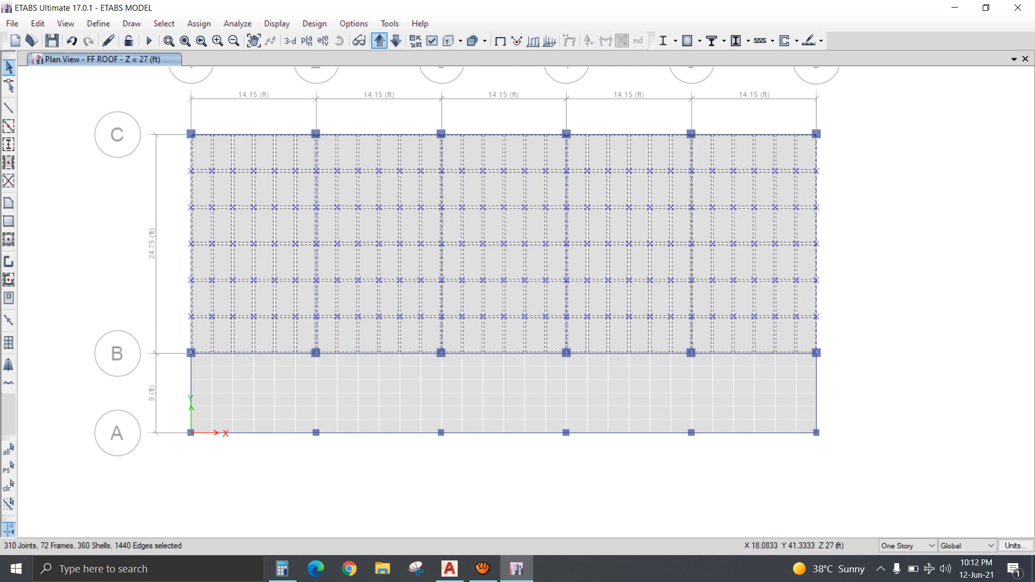
left_click(380, 40)
left_click(380, 40)
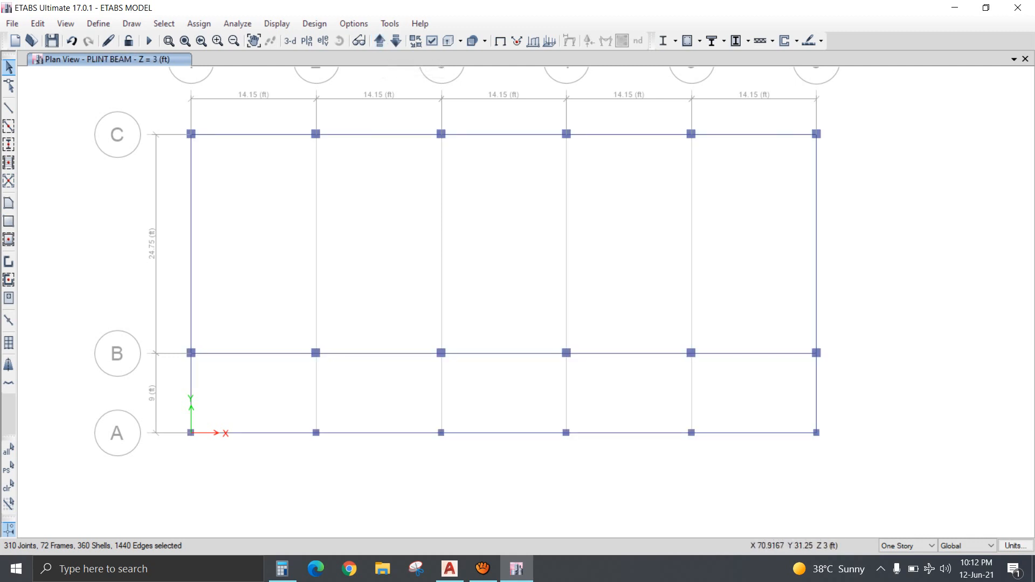
left_click_drag(833, 150, 176, 330)
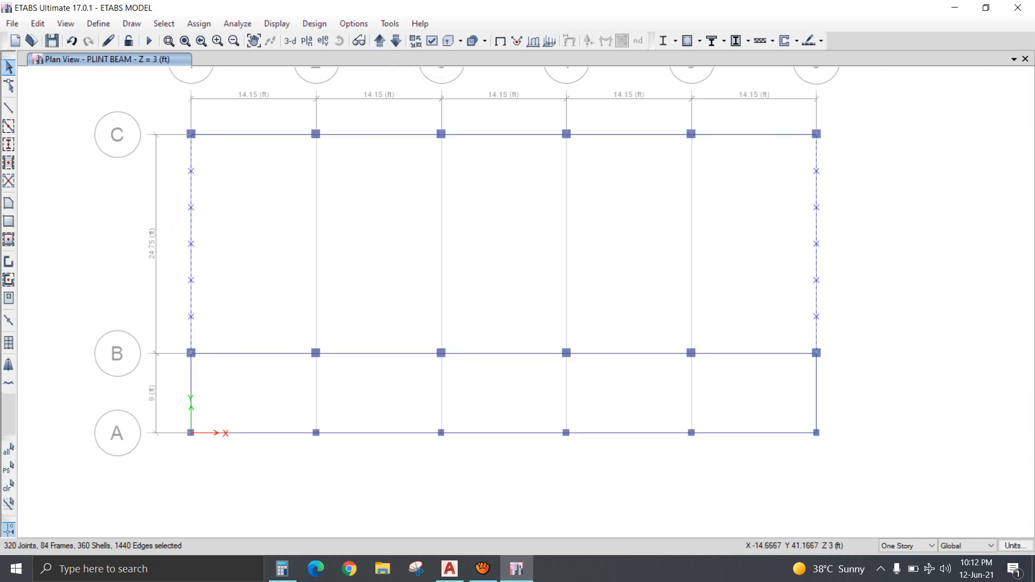
left_click(199, 23)
mouse_move(237, 57)
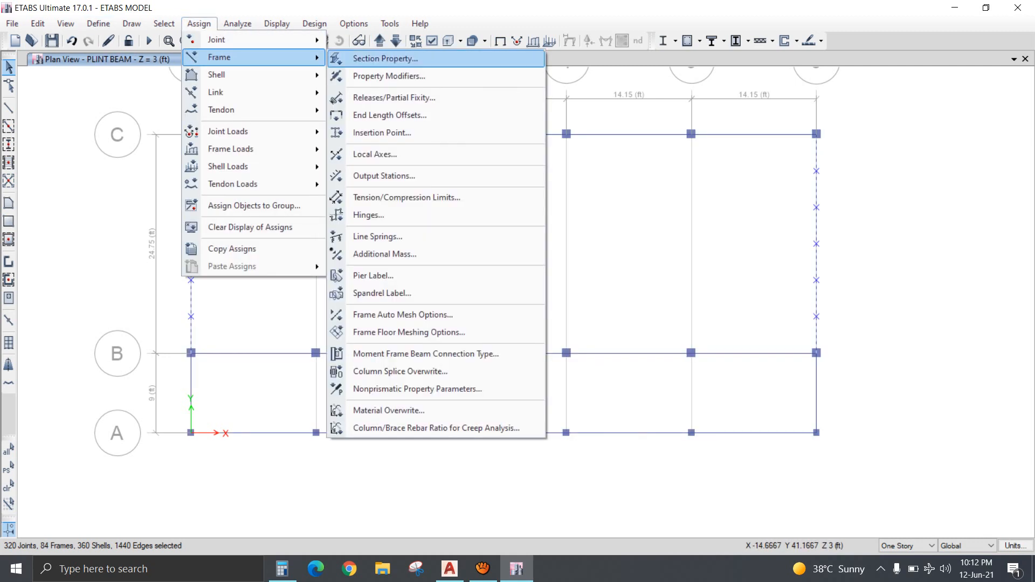
left_click(385, 58)
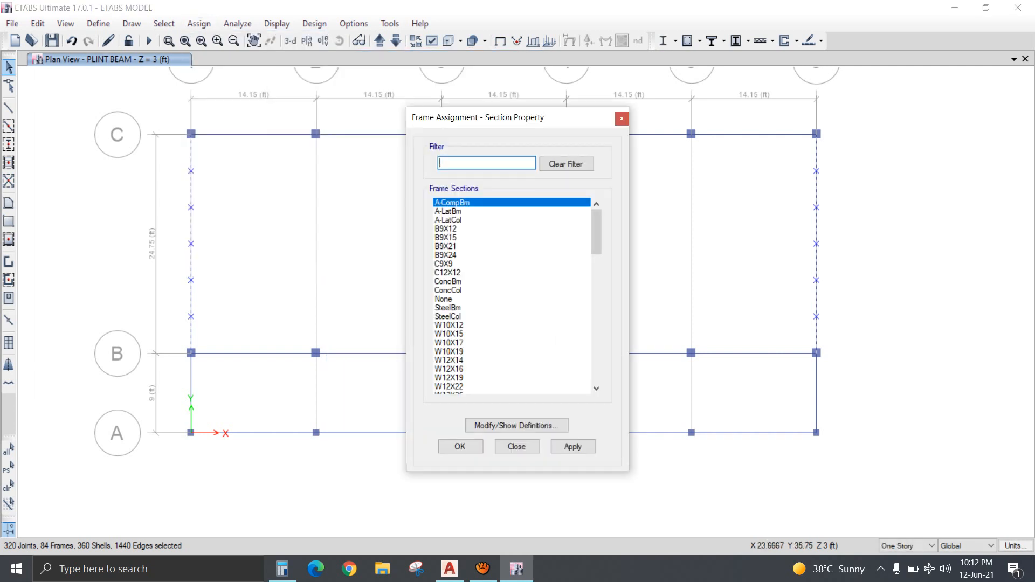
left_click(445, 246)
left_click(459, 447)
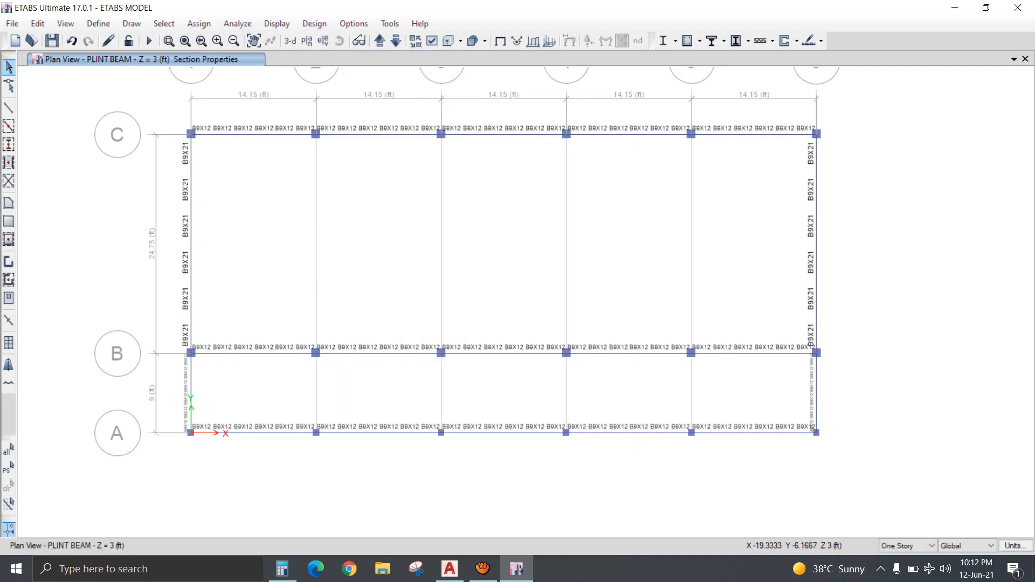
Reapply the end length offsets to every frame in the whole model.
left_click(9, 448)
left_click(199, 23)
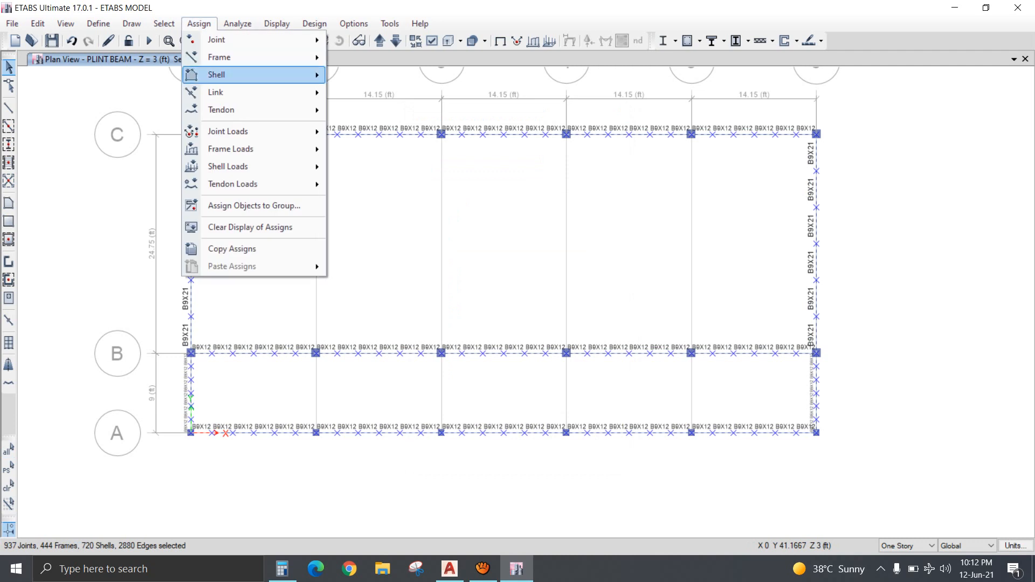
mouse_move(243, 57)
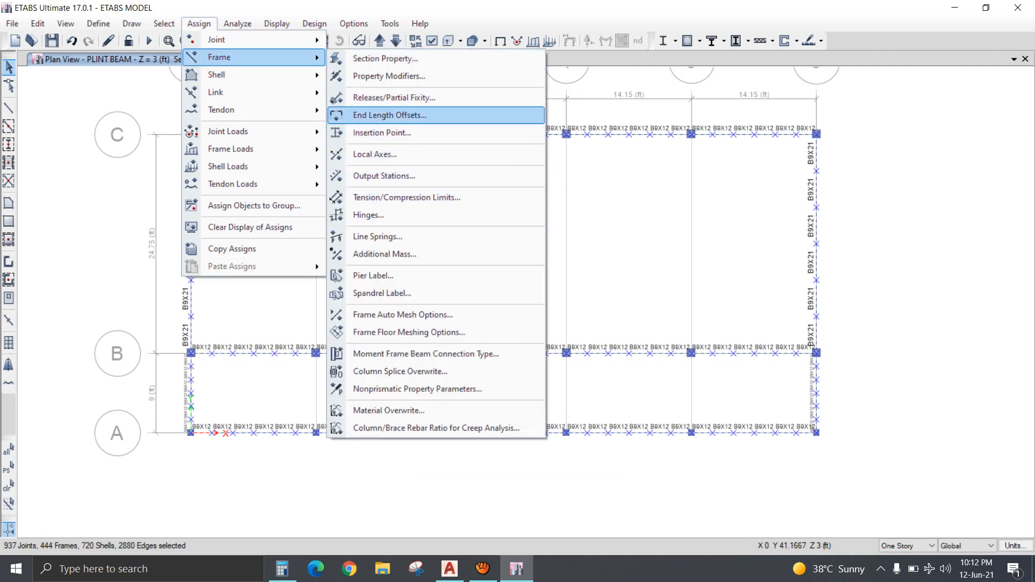
left_click(390, 115)
left_click(461, 401)
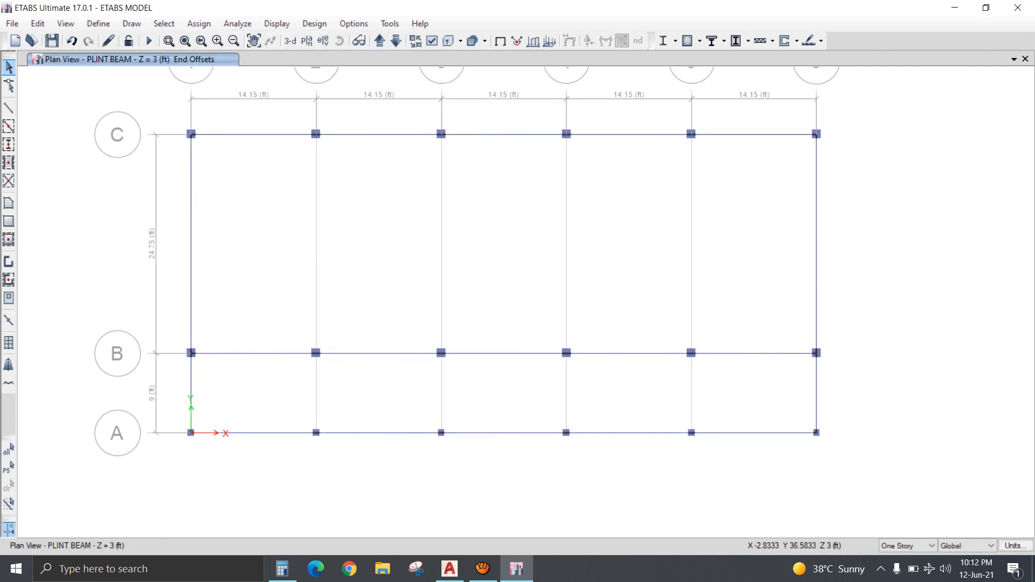
Rerun the analysis and concrete frame design, and examine the longitudinal steel areas of the grid 1 FF roof beam from grid B to C.
left_click(149, 41)
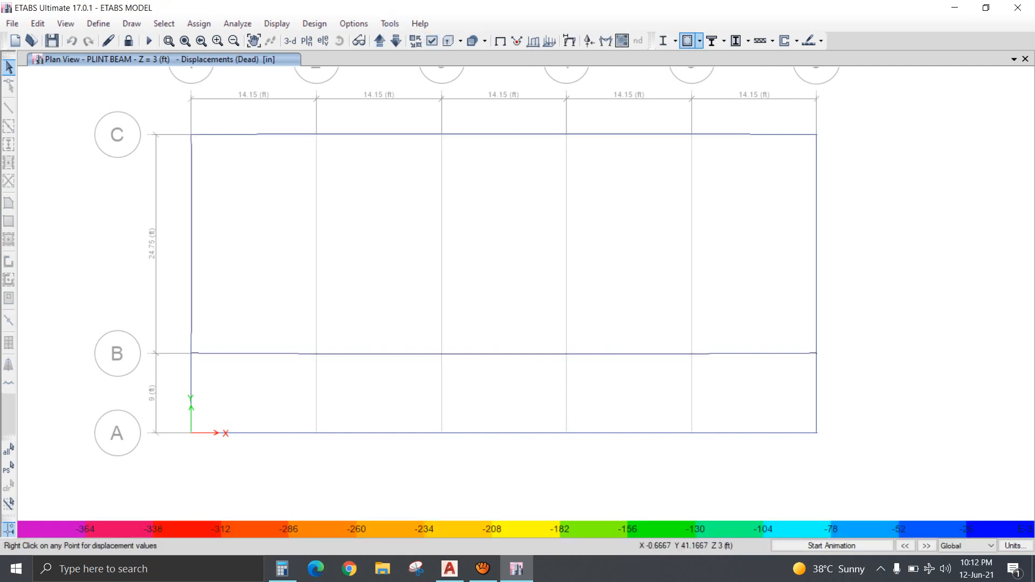
left_click(687, 40)
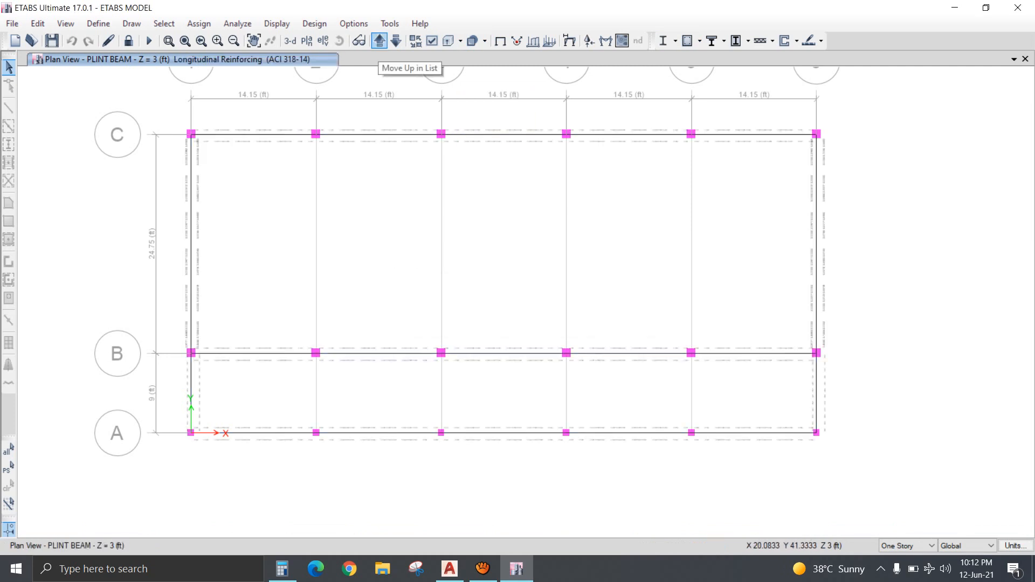
left_click(379, 41)
left_click(379, 40)
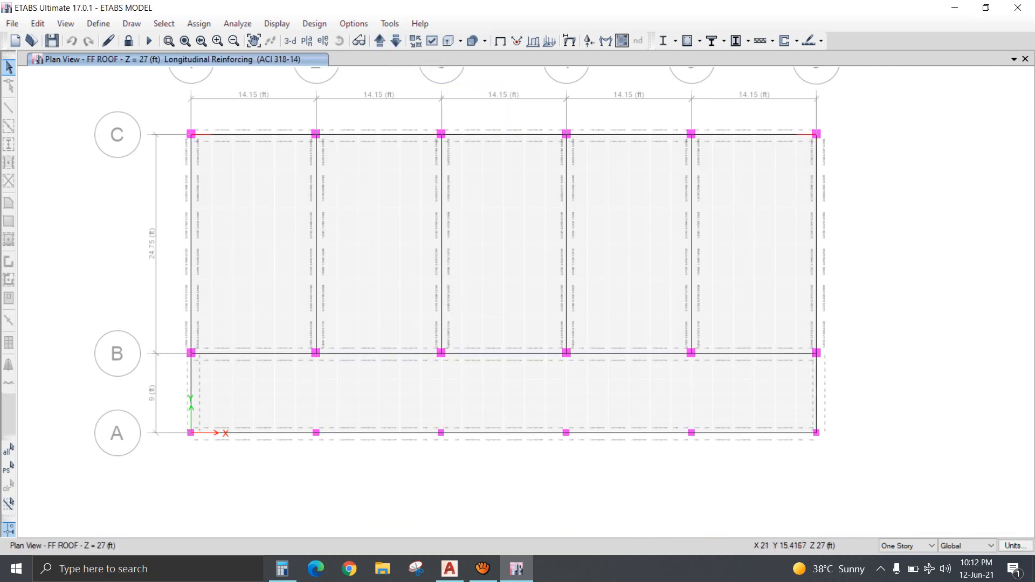
mouse_move(316, 342)
scroll(317, 342, "up", 3)
middle_click_drag(232, 332, 542, 321)
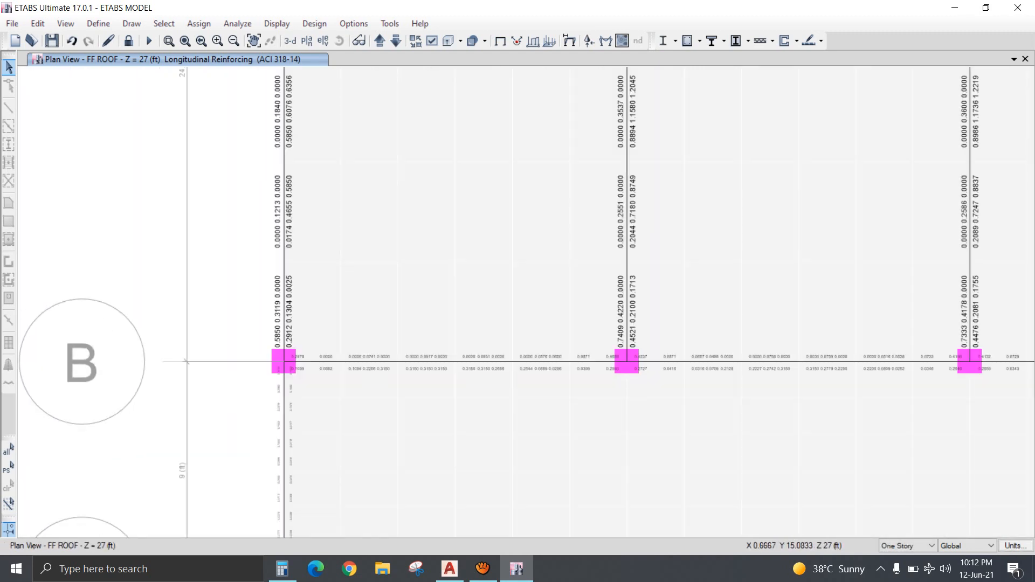
middle_click_drag(300, 193, 328, 378)
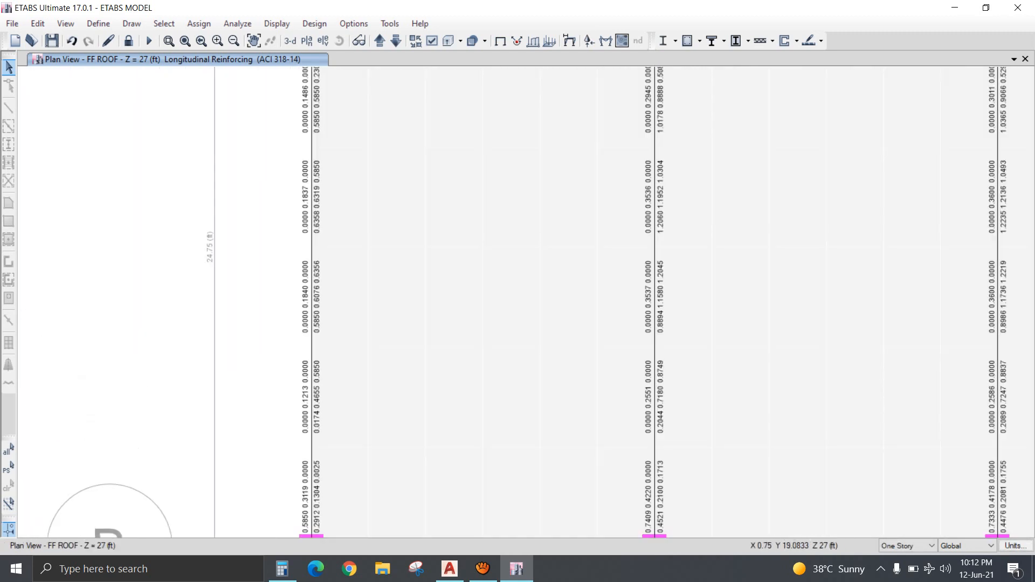
middle_click_drag(322, 178, 338, 406)
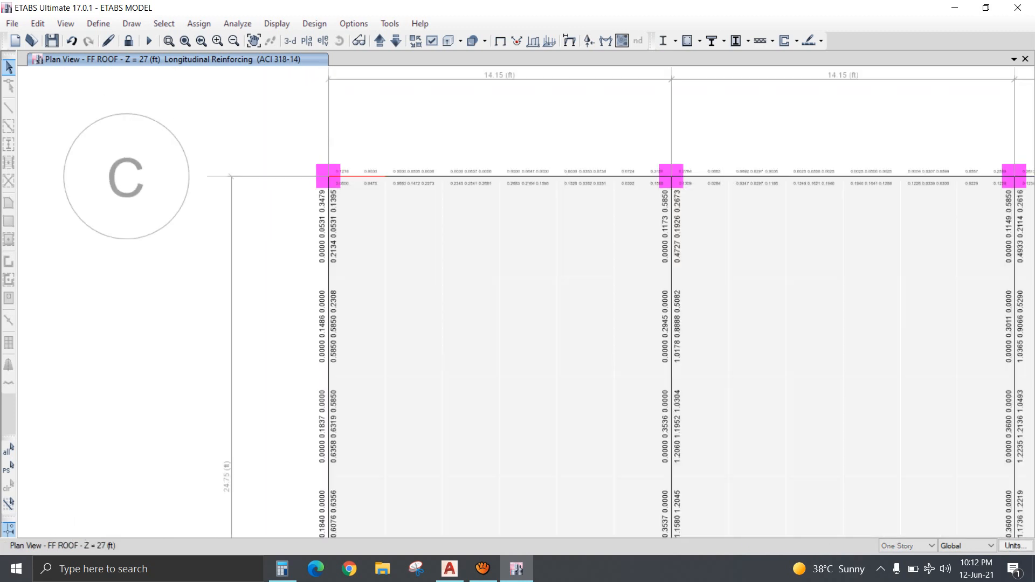
Compare the longitudinal steel areas of the FF roof beams on grids 2 to 4 between grids B and C.
middle_click_drag(572, 388, 278, 216)
middle_click_drag(367, 440, 404, 305)
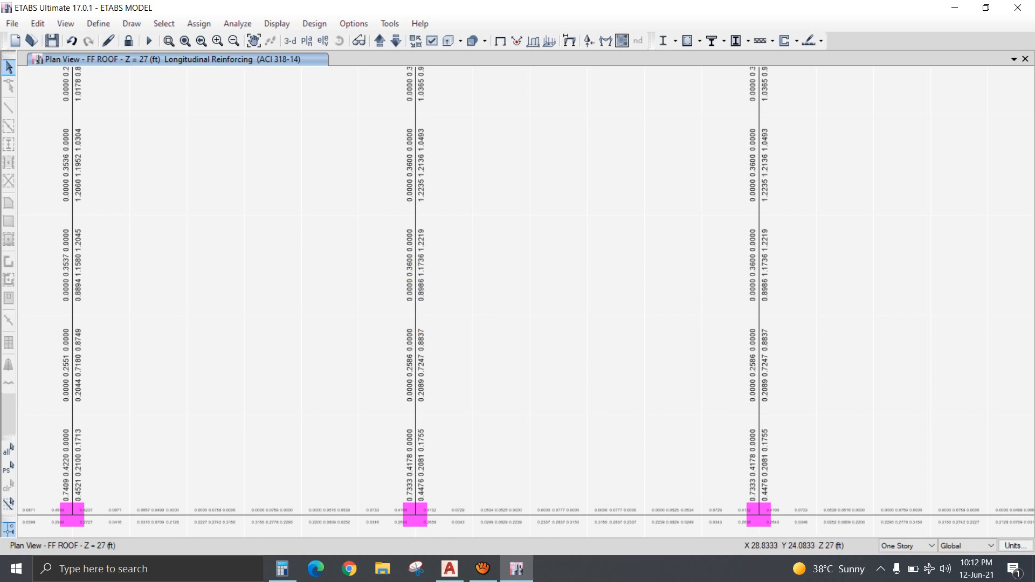
middle_click_drag(401, 177, 428, 418)
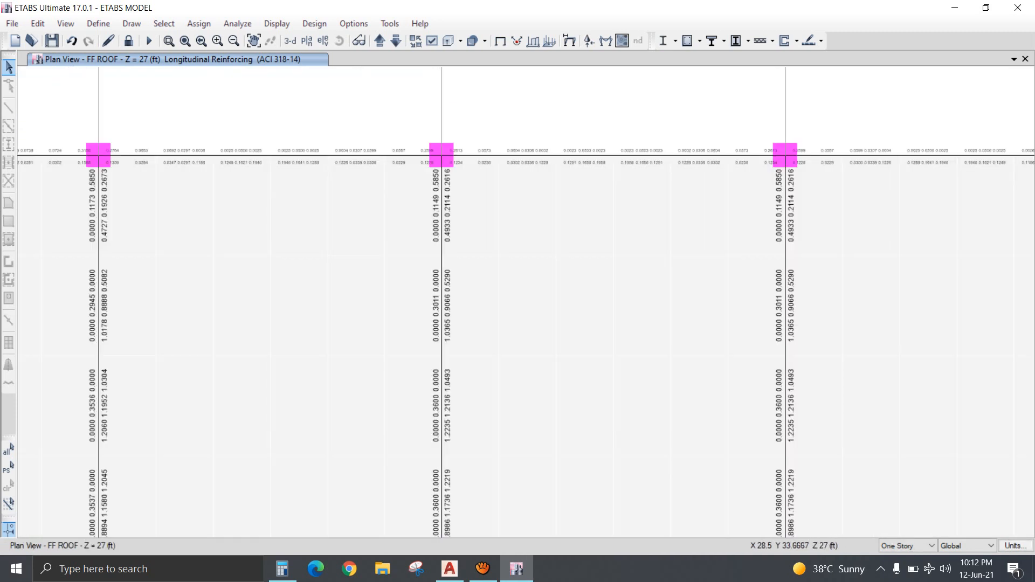
scroll(603, 290, "down", 5)
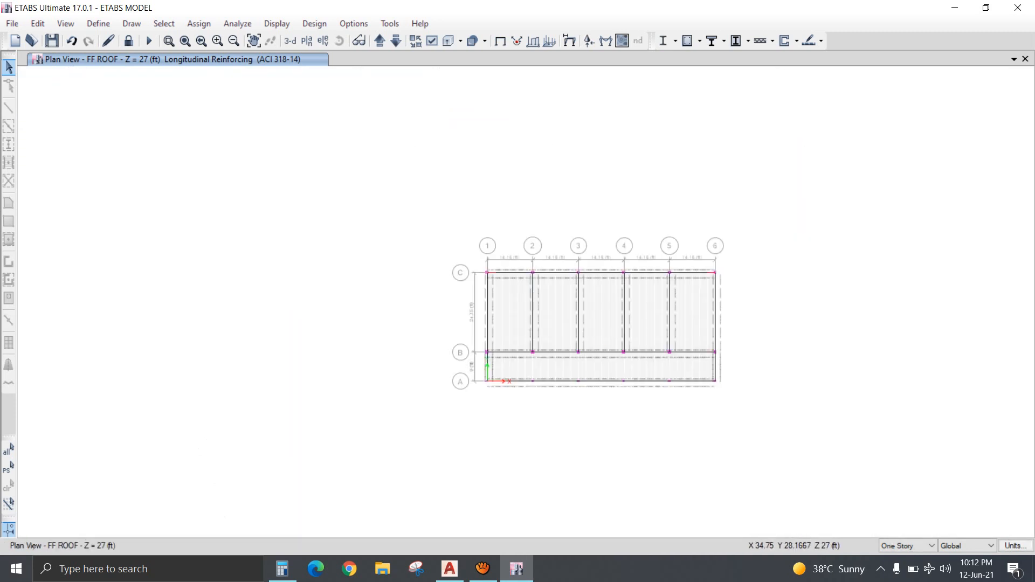
middle_click_drag(602, 336, 511, 321)
scroll(510, 320, "up", 5)
scroll(510, 319, "down", 5)
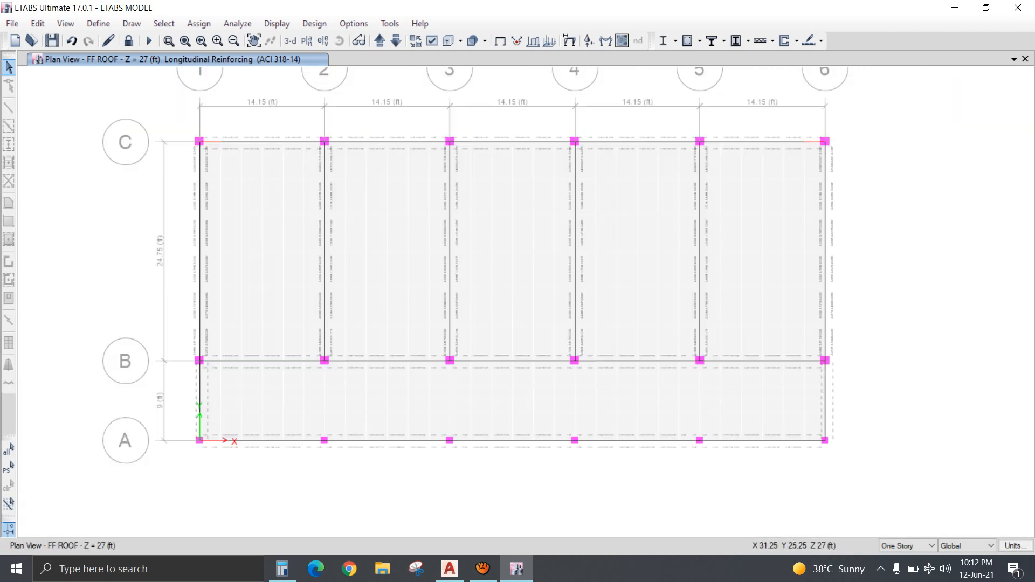
Show the model in 3D, switch to the week 15 drawing in AutoCAD and examine the store hall's floor opening on the ground floor plan.
left_click(290, 41)
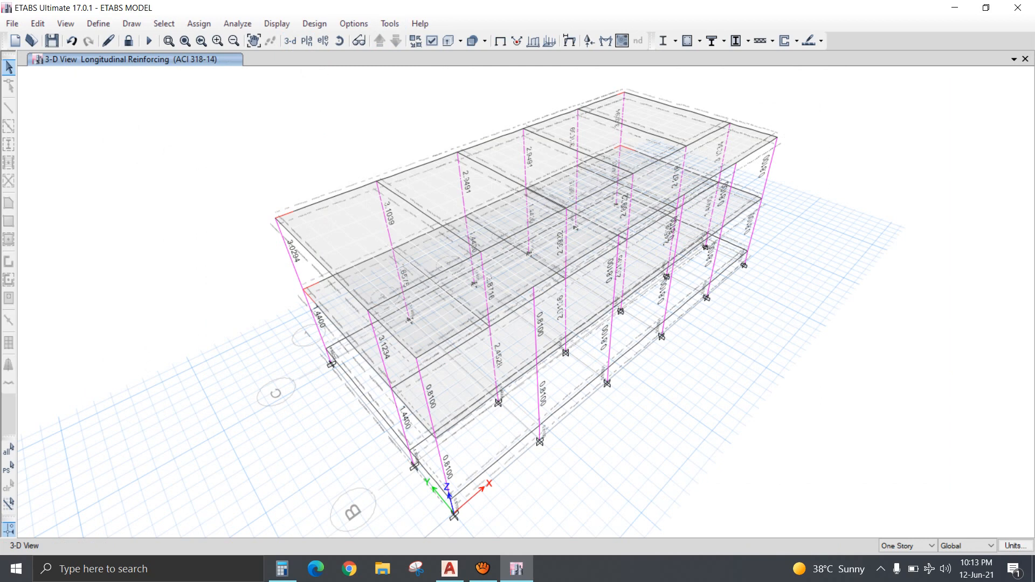
mouse_move(516, 569)
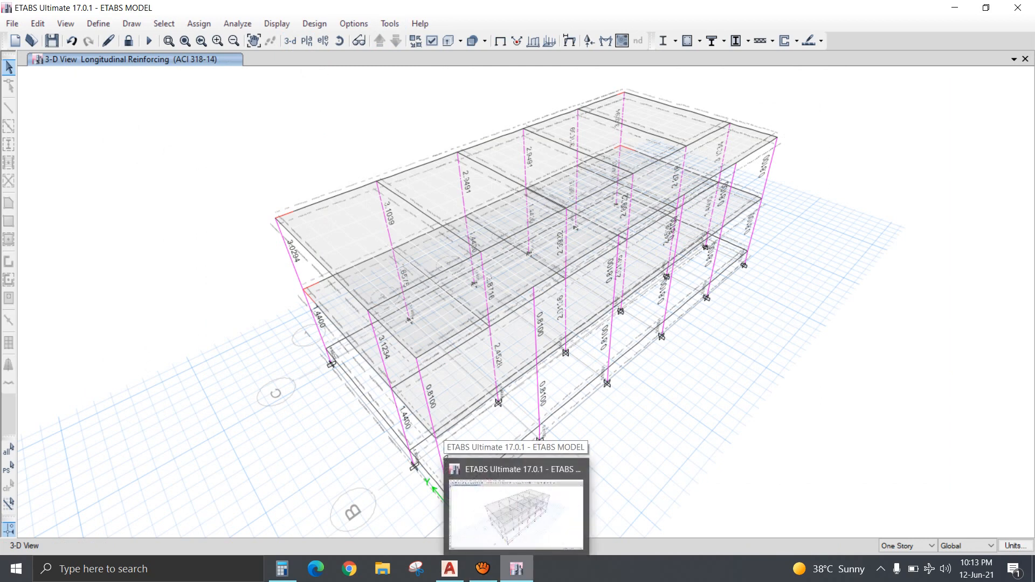
left_click(449, 569)
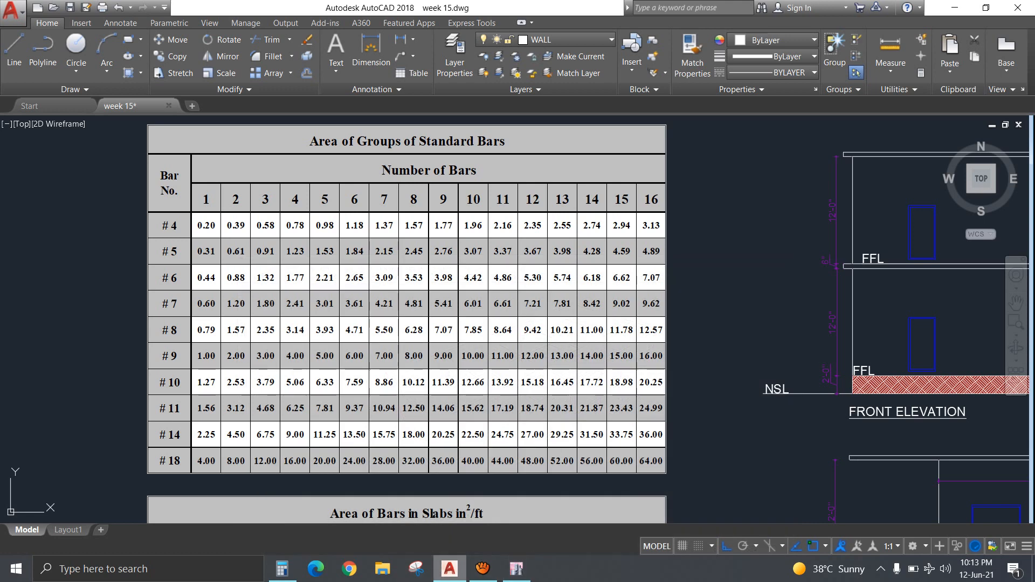
scroll(720, 283, "down", 5)
middle_click_drag(721, 273, 97, 197)
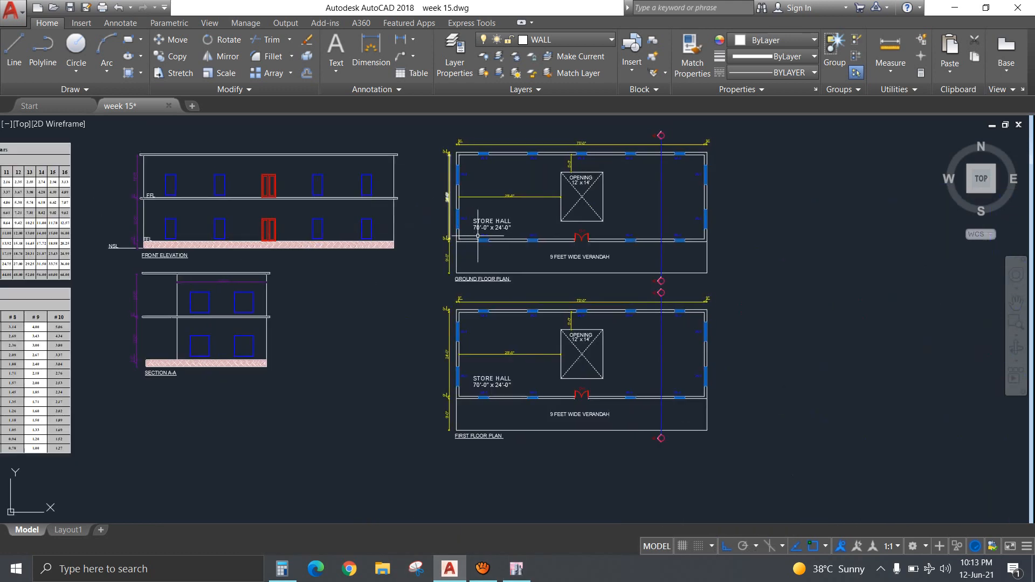
scroll(478, 236, "down", 2)
middle_click_drag(479, 235, 352, 222)
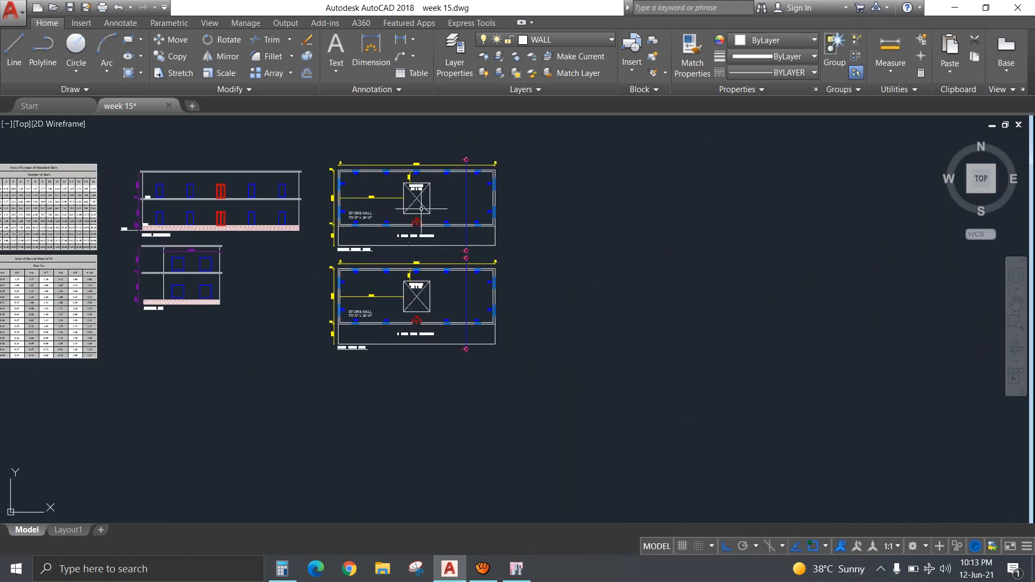
scroll(413, 193, "up", 6)
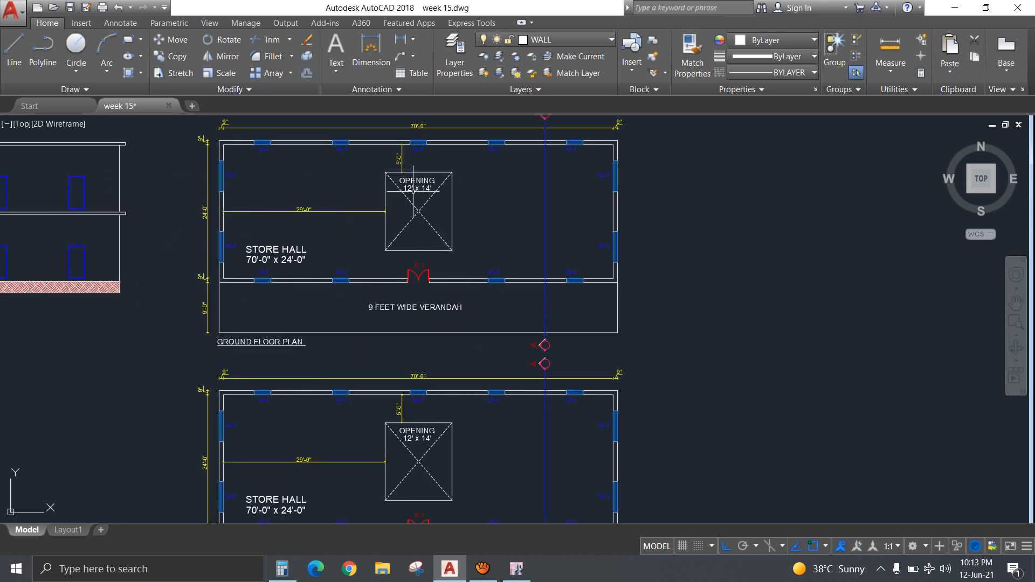
middle_click_drag(413, 193, 425, 237)
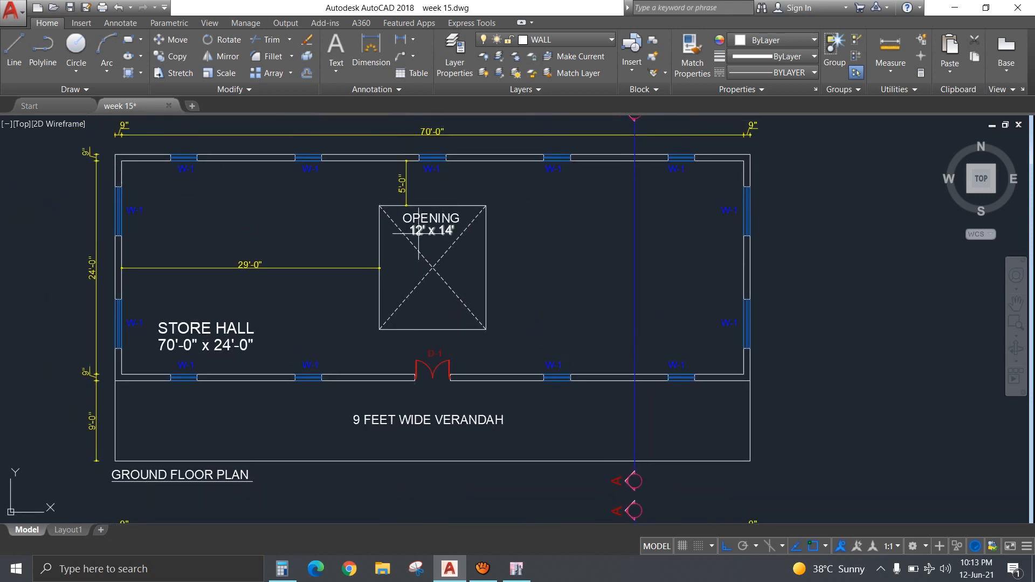
Switch to ETABS, show the GF ROOF plan view and unlock the model, deleting its analysis results.
left_click(516, 568)
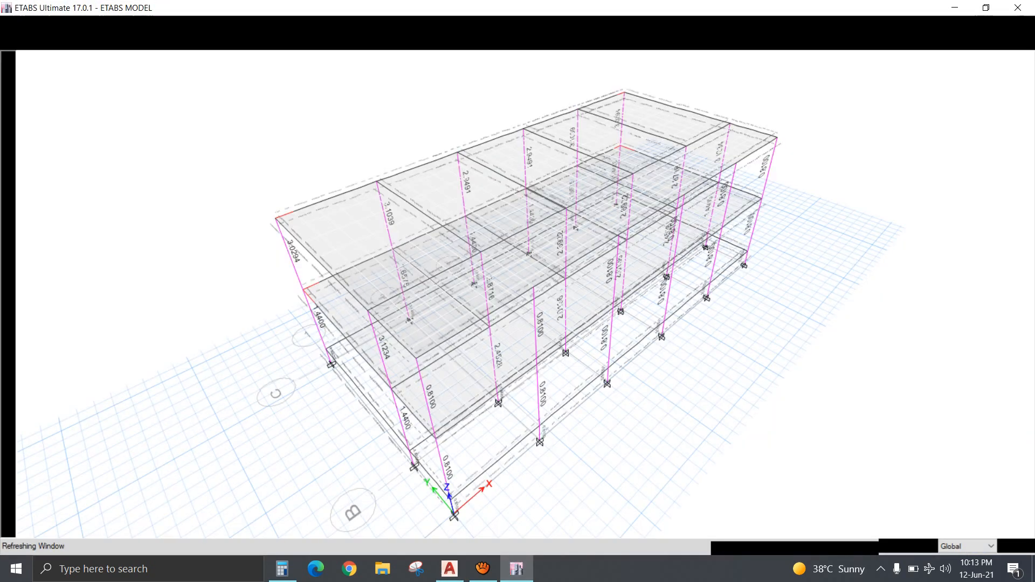
left_click(323, 41)
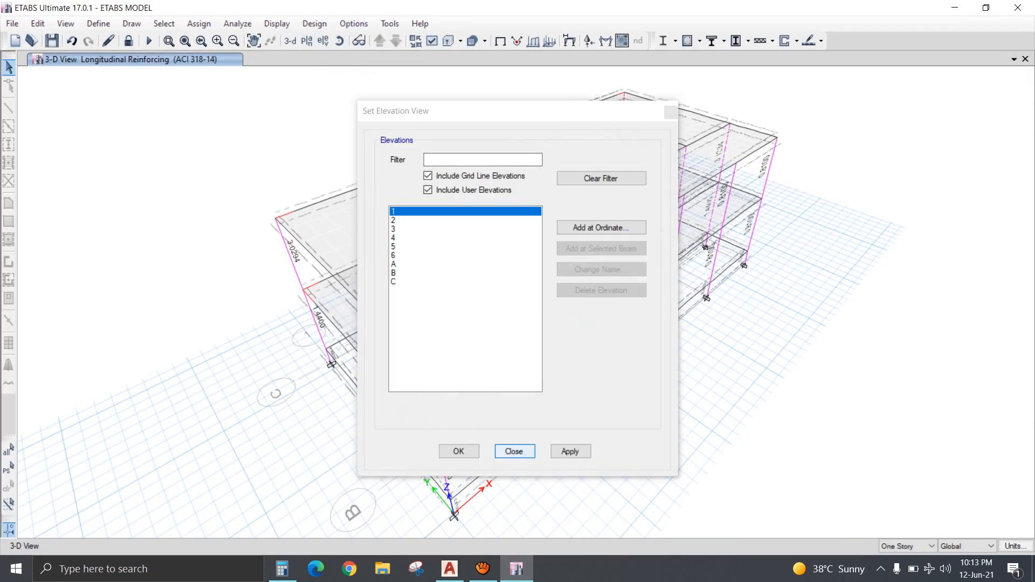
left_click(514, 452)
left_click(307, 40)
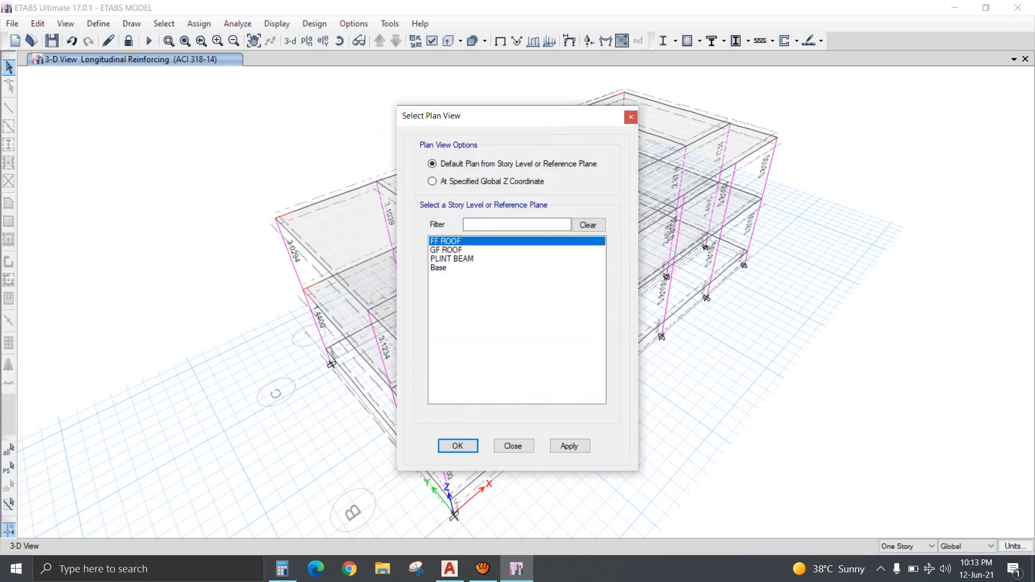
left_click(446, 250)
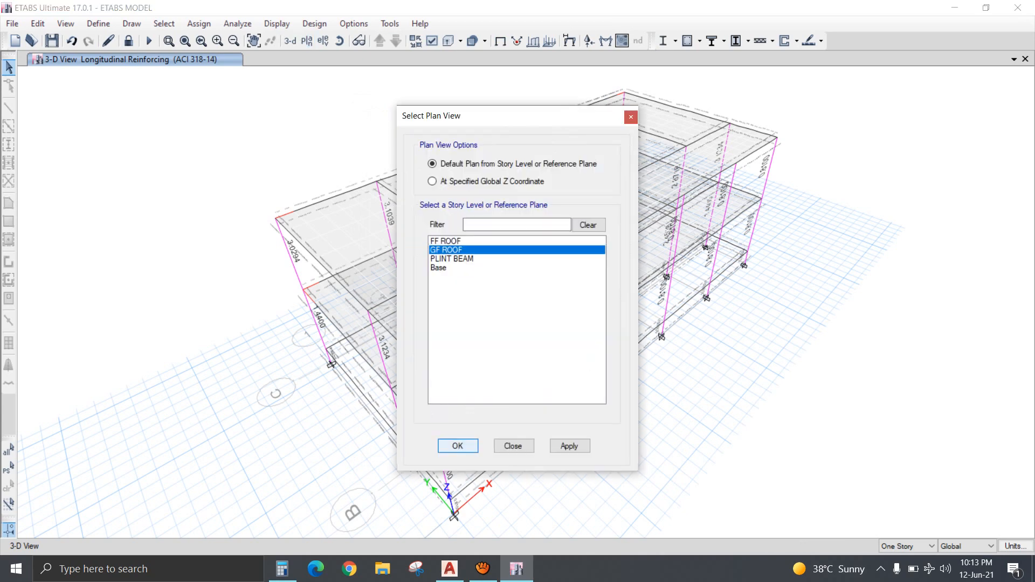
left_click(458, 446)
middle_click_drag(549, 281, 438, 241)
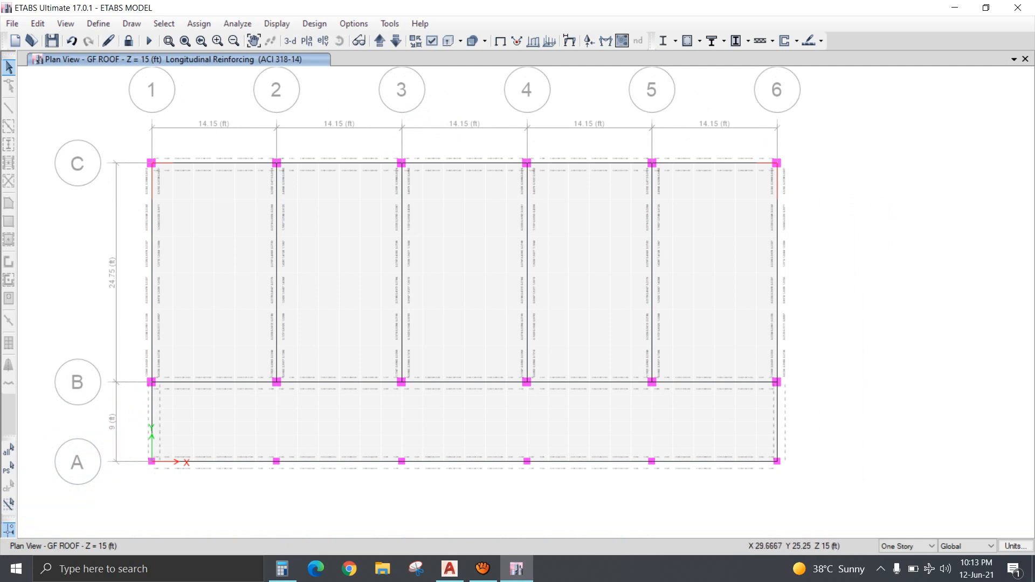
left_click(128, 41)
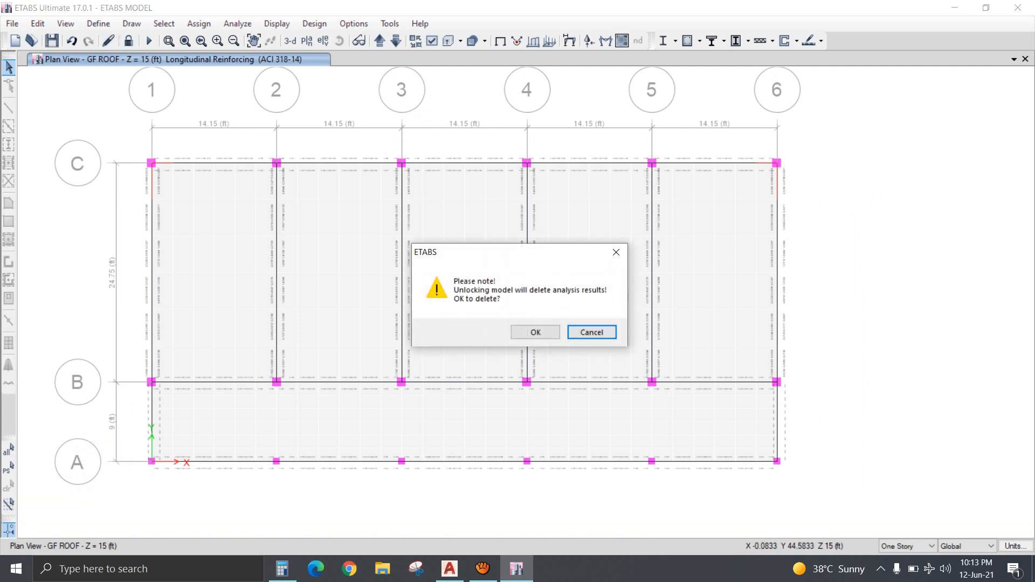
left_click(536, 332)
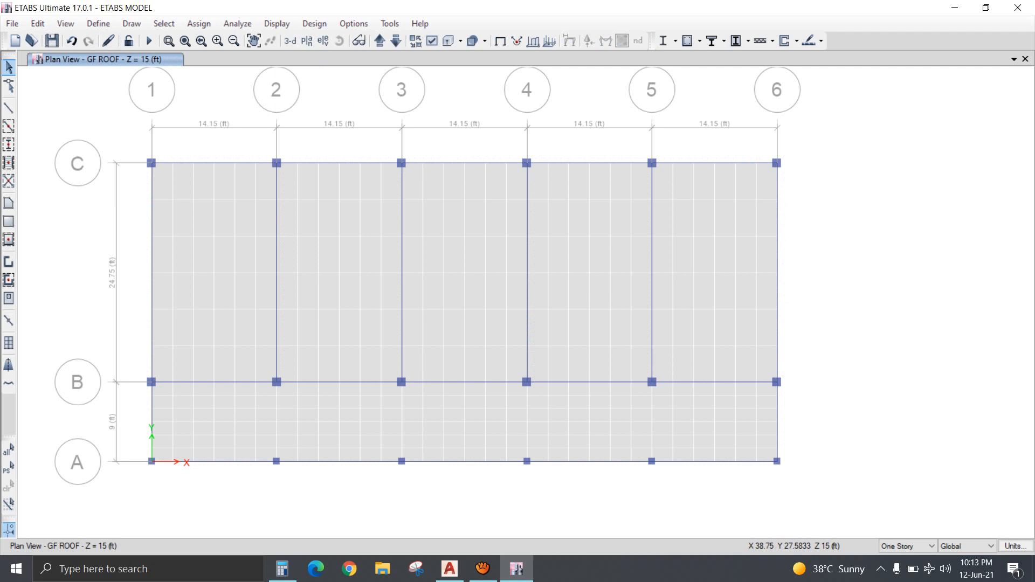
Delete the central four-by-four block of slab elements between grids 3–4 and B–C on both GF ROOF and FF ROOF.
left_click_drag(495, 216, 432, 329)
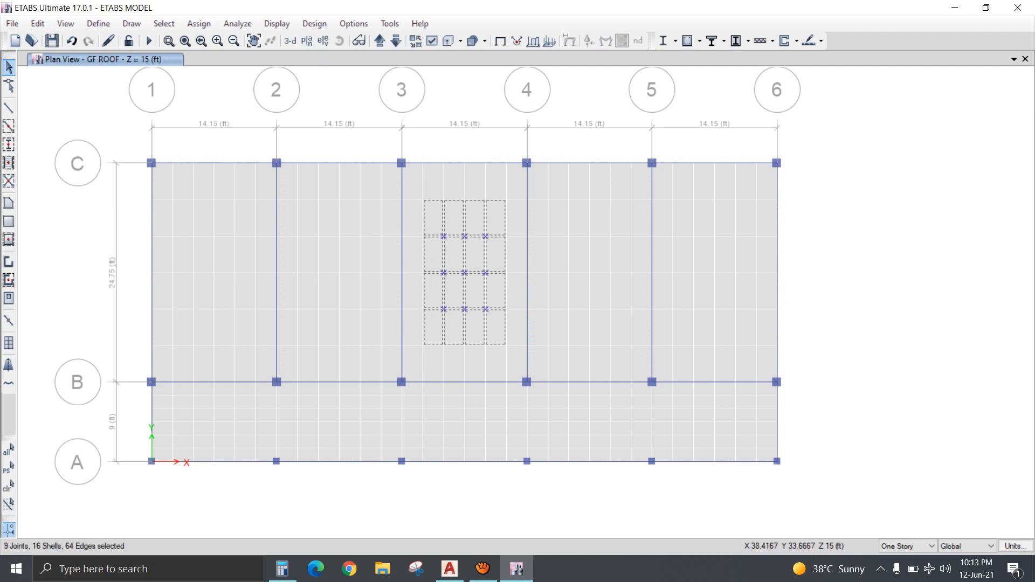
left_click(380, 41)
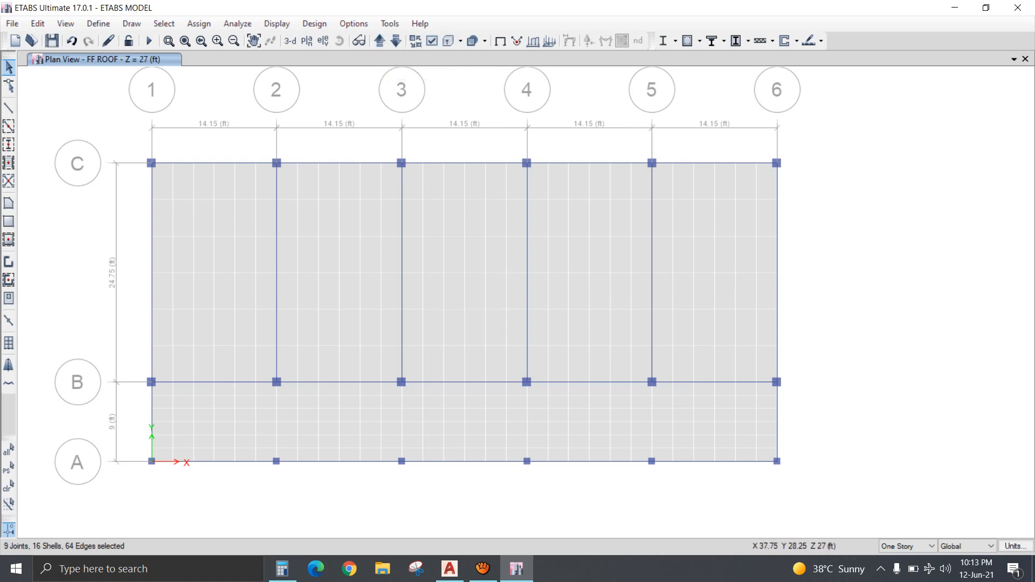
left_click_drag(432, 324, 432, 324)
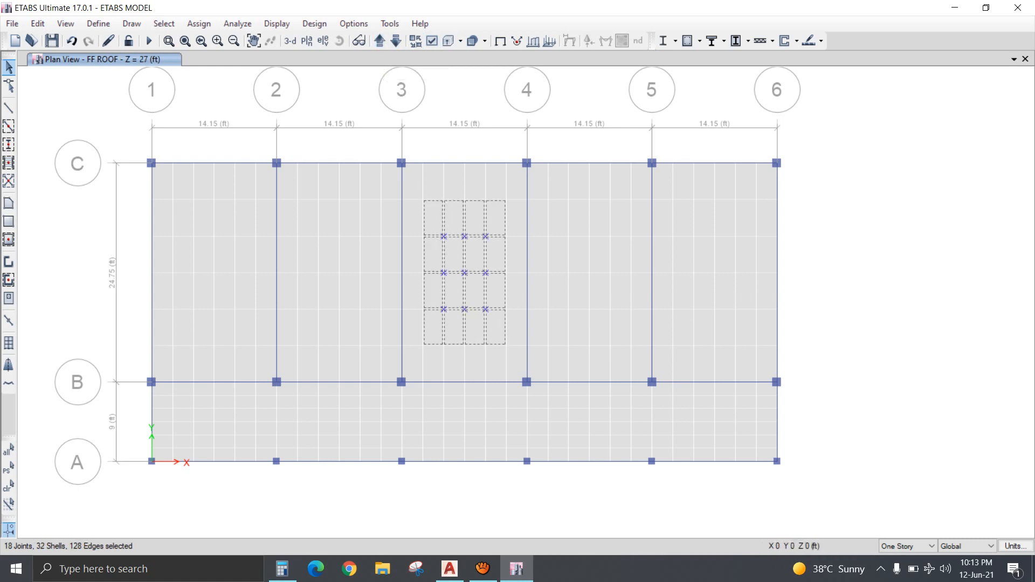
key("Delete")
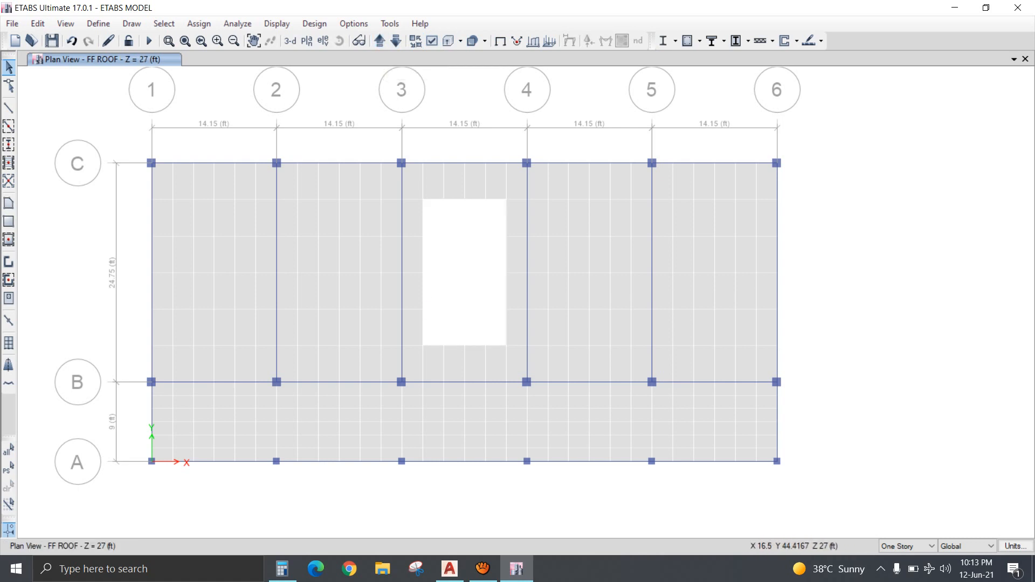
Show the model in 3D with the slab openings turned into view and rerun the analysis.
left_click(290, 41)
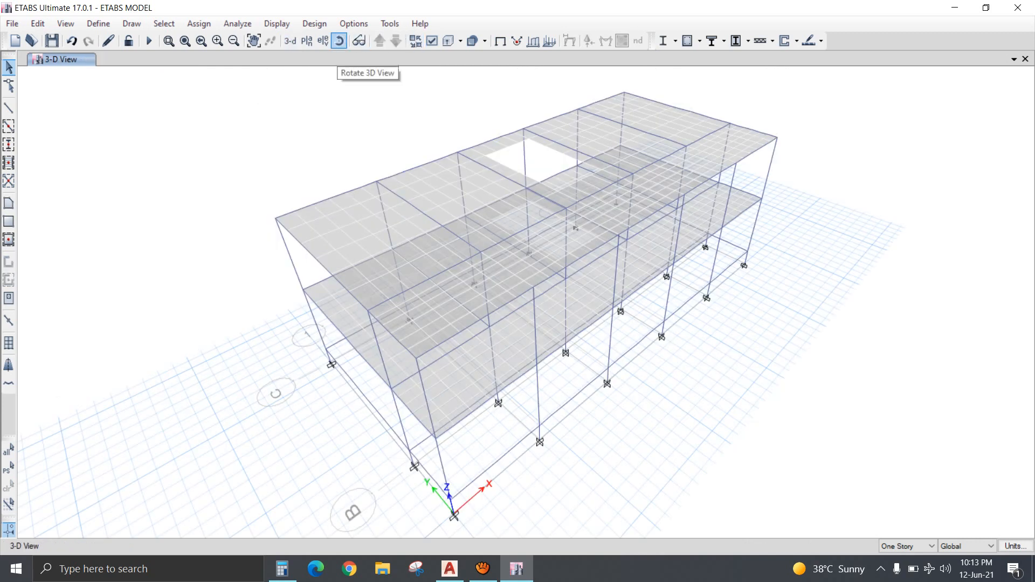
left_click(339, 41)
left_click_drag(681, 215, 707, 239)
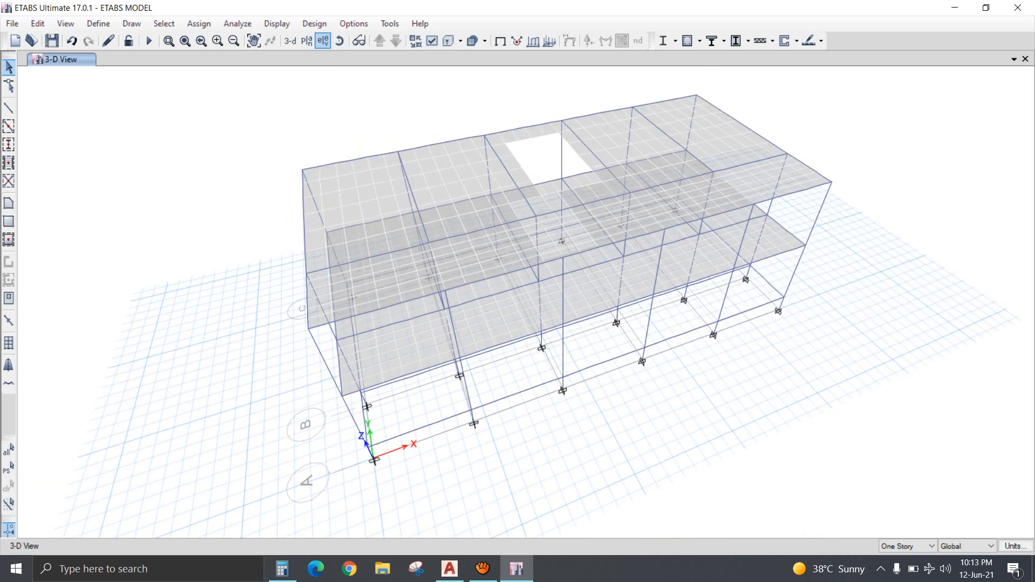
left_click(149, 41)
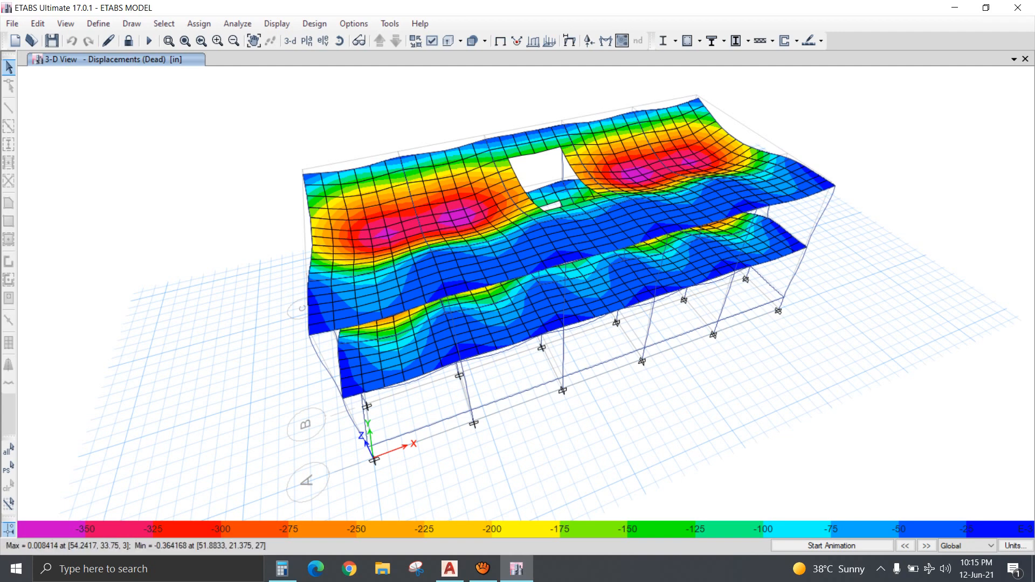
Display the deformed shape for the SERVICE combination with Displacement UZ contours.
left_click(569, 41)
left_click(489, 100)
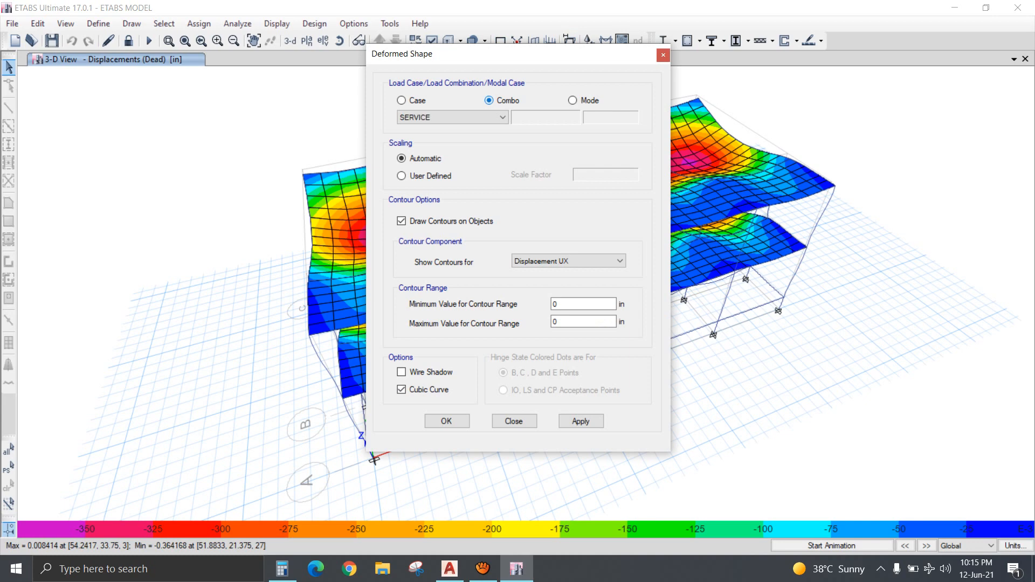
left_click(569, 261)
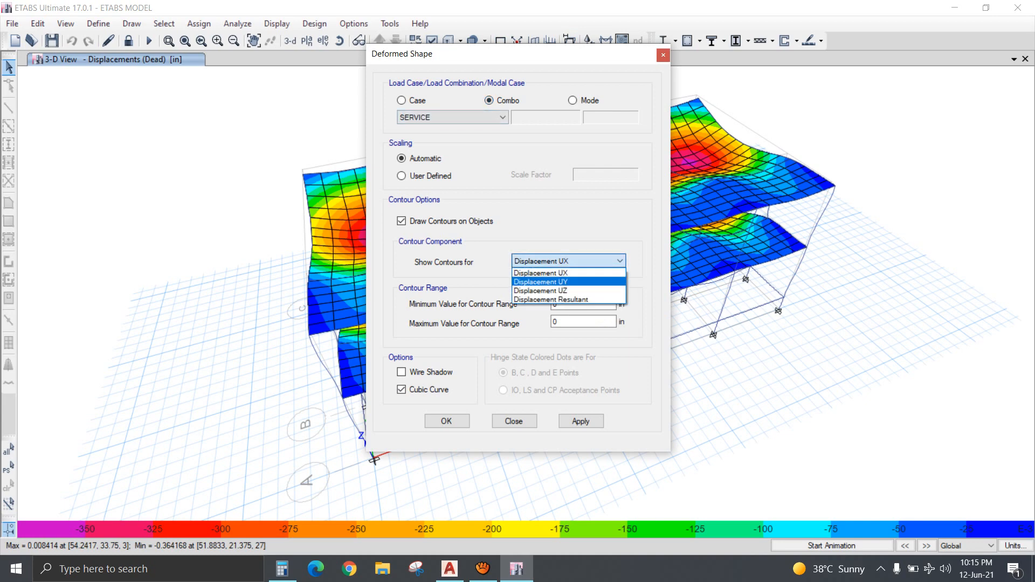
left_click(563, 291)
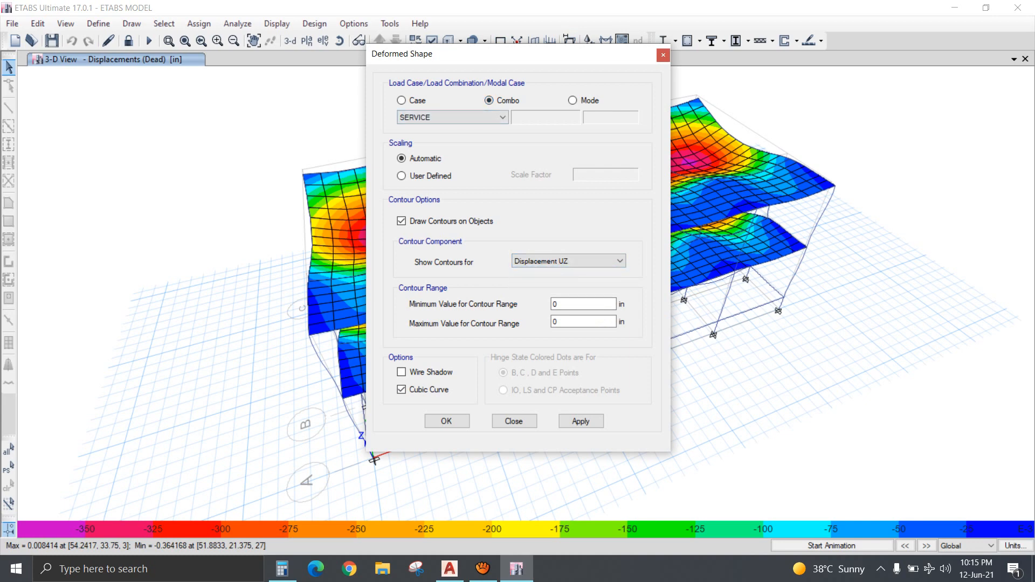
left_click(446, 421)
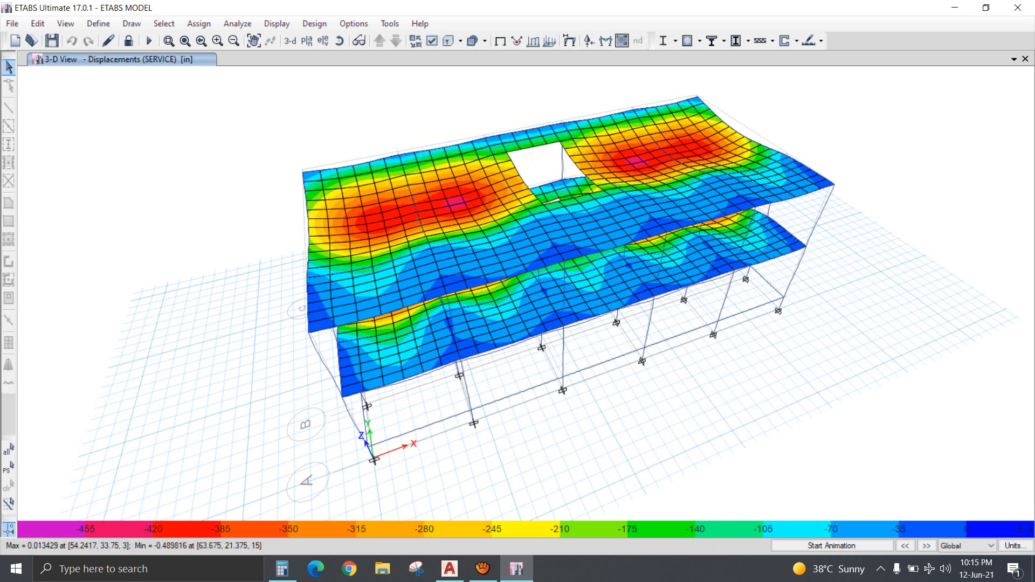
Examine the SERVICE displacement contours around the opening on the GF ROOF plan, and return to the 3D view.
left_click(307, 41)
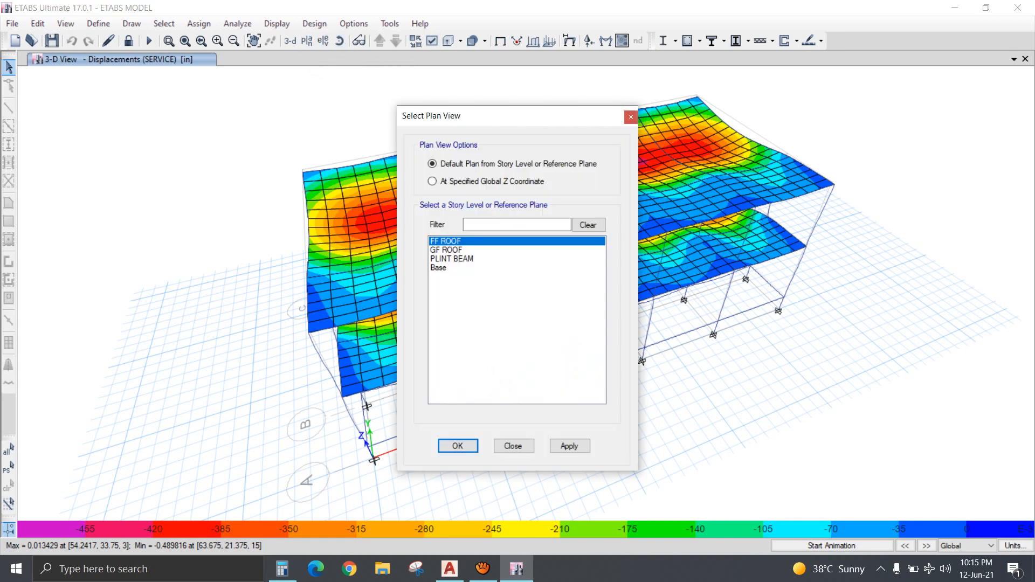
left_click(452, 250)
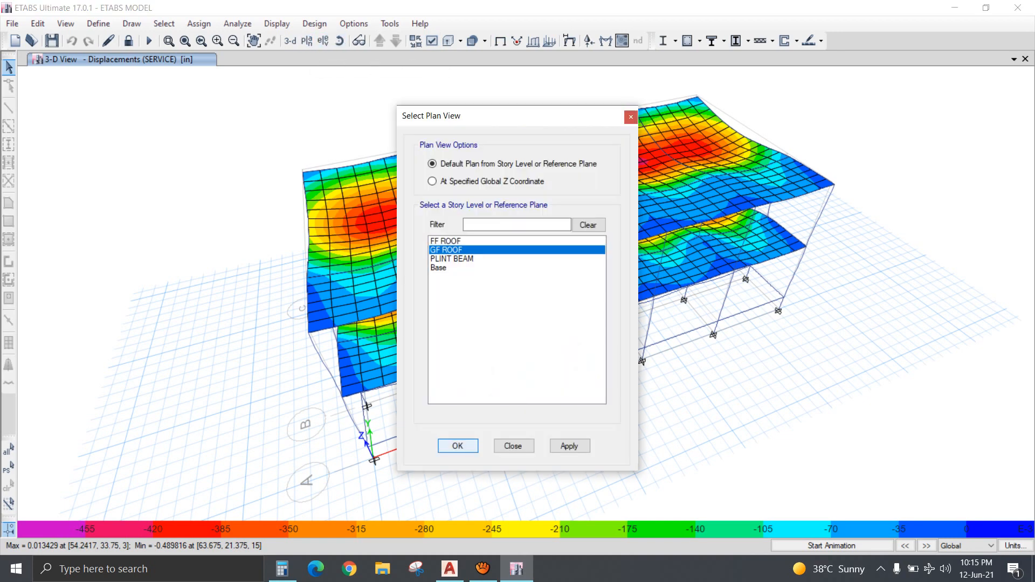
left_click(461, 446)
mouse_move(326, 315)
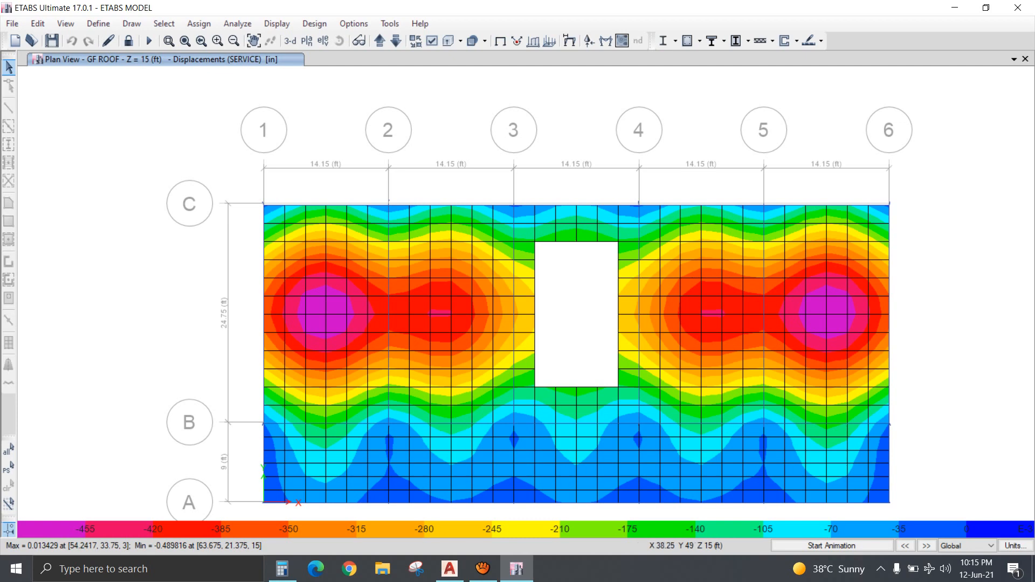
left_click(290, 41)
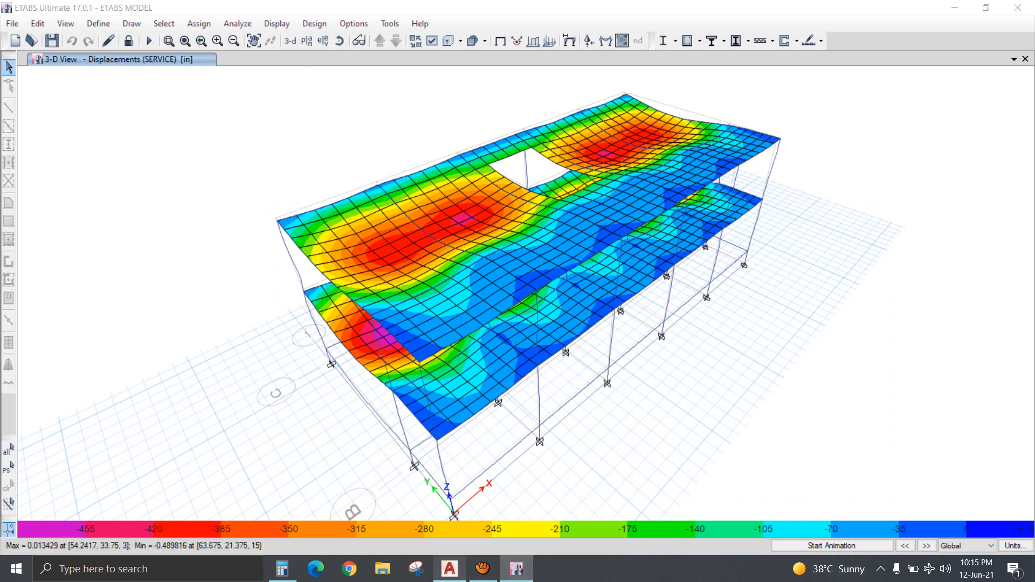
Switch to the week 15 drawing in AutoCAD and copy the complete ground floor plan into the empty space to its right.
left_click(449, 569)
scroll(487, 338, "down", 2)
middle_click_drag(486, 322, 440, 253)
scroll(465, 279, "down", 2)
middle_click_drag(486, 292, 447, 284)
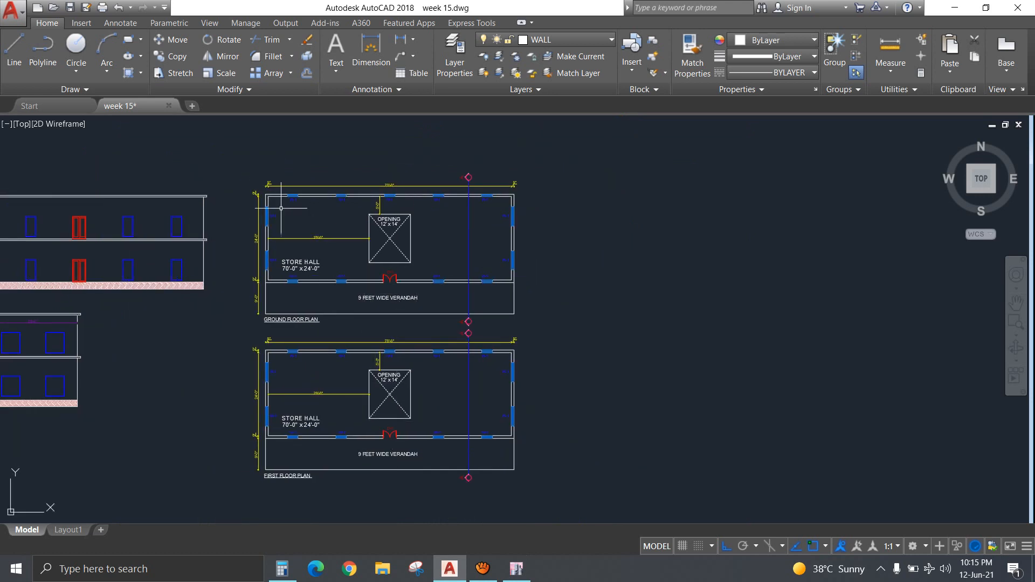
left_click(243, 165)
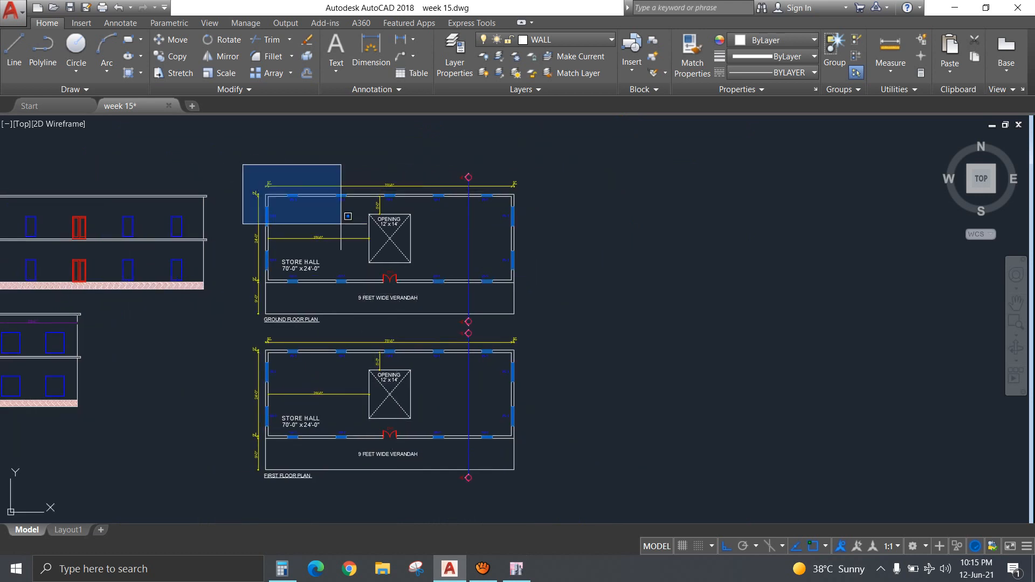
left_click(578, 328)
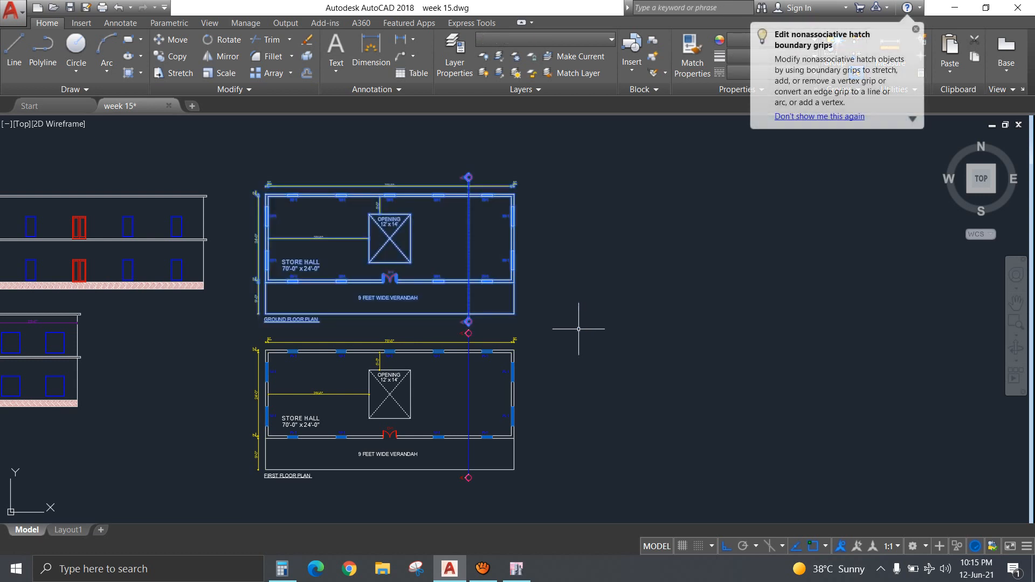
type("CO")
key("Return")
scroll(604, 358, "down", 3)
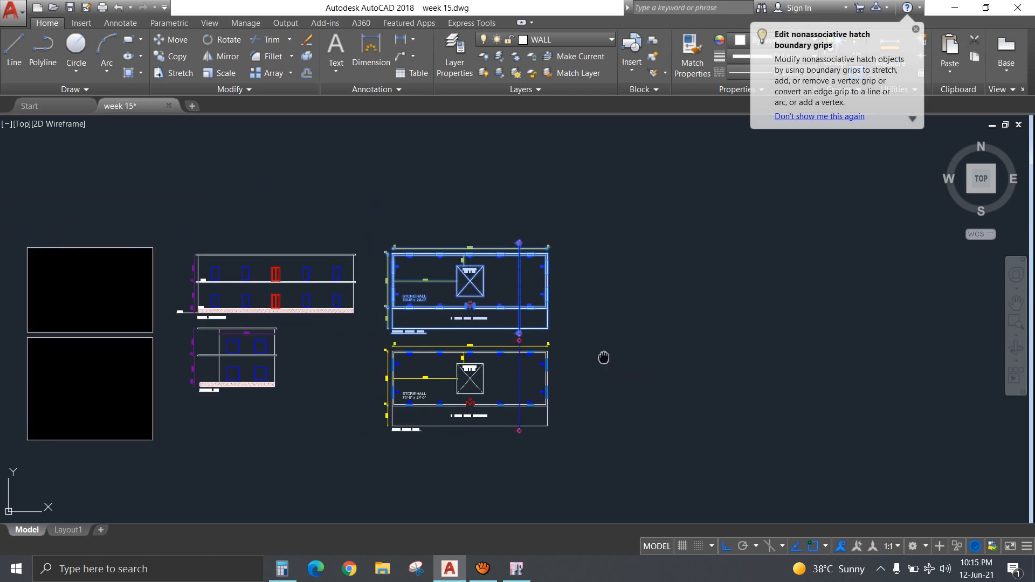
middle_click_drag(603, 357, 419, 303)
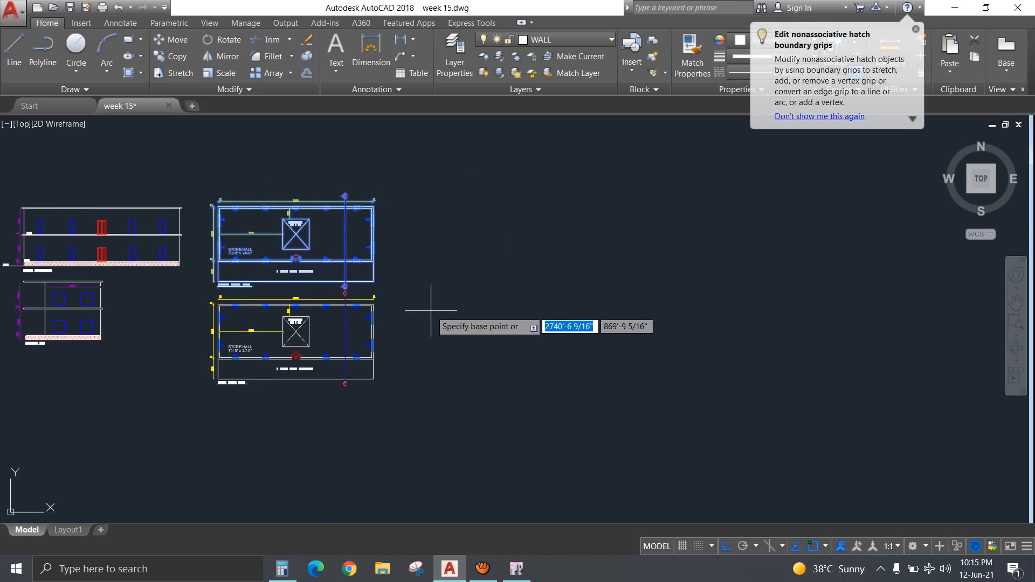
left_click(731, 303)
key("Return")
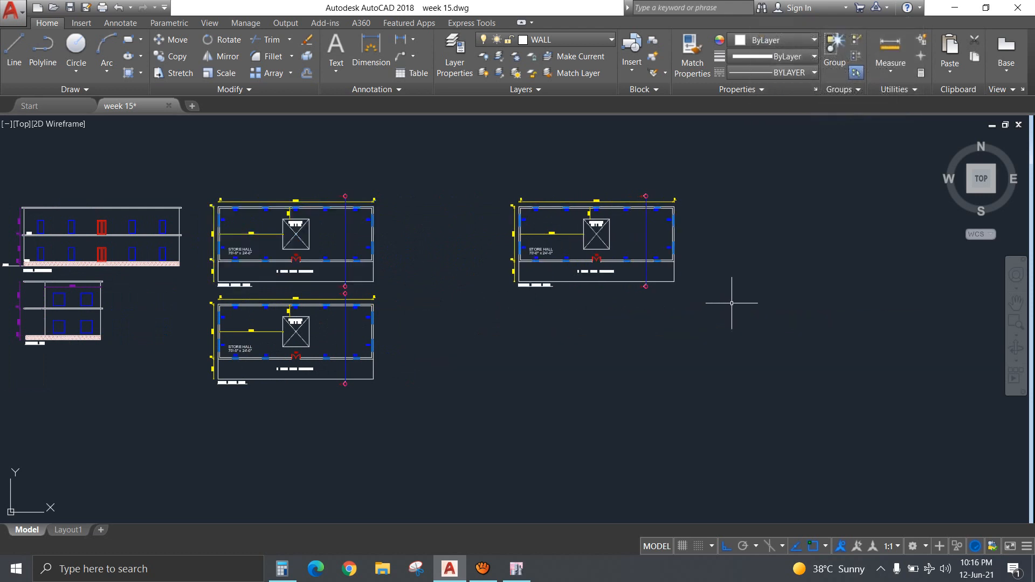
In the copied plan, delete the section line with its markers, the STORE HALL text, the door, and the windows of both long walls.
scroll(685, 235, "up", 4)
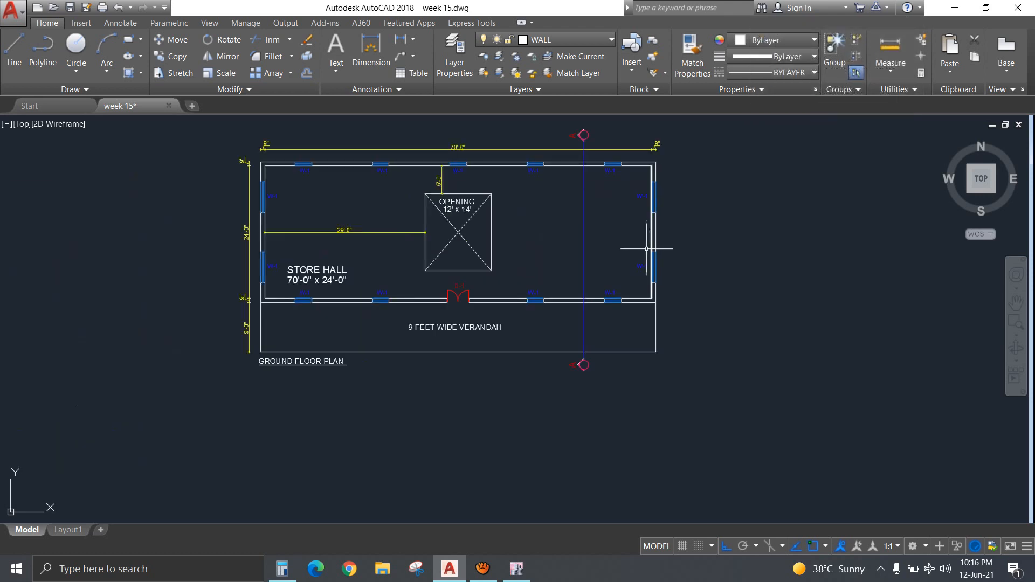
left_click(572, 347)
left_click(596, 375)
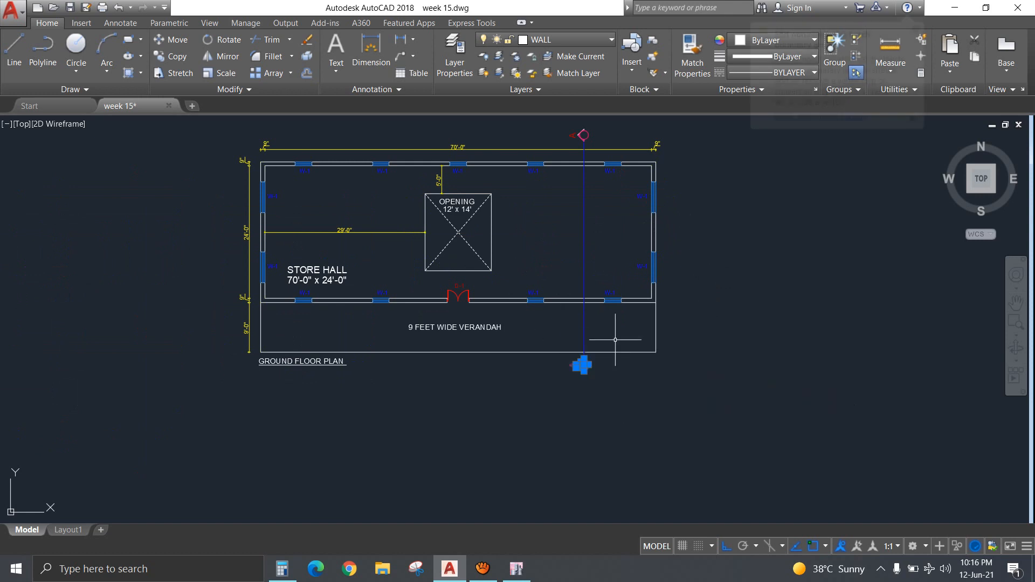
left_click(563, 124)
left_click(614, 227)
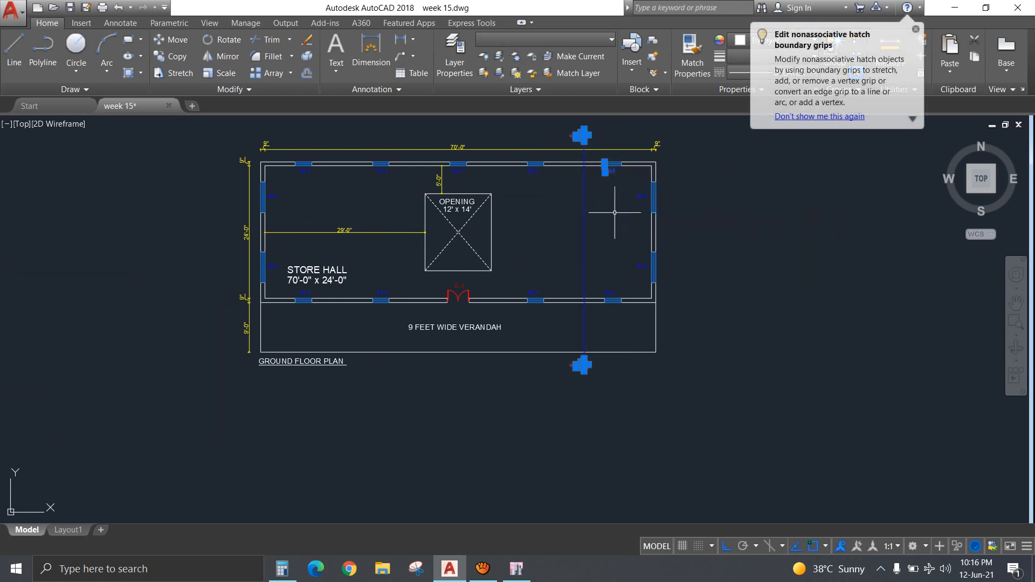
left_click(584, 328)
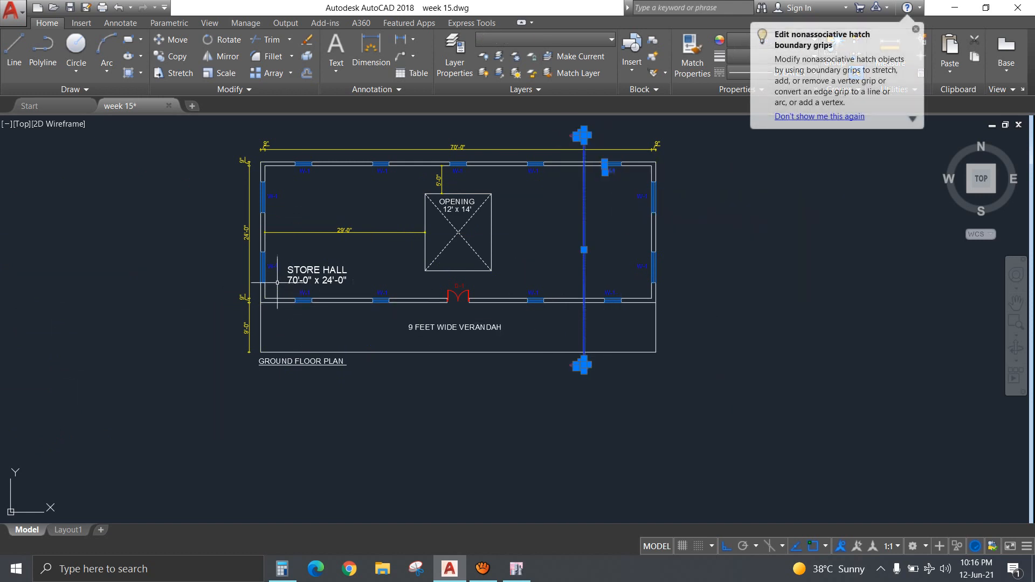
left_click(282, 260)
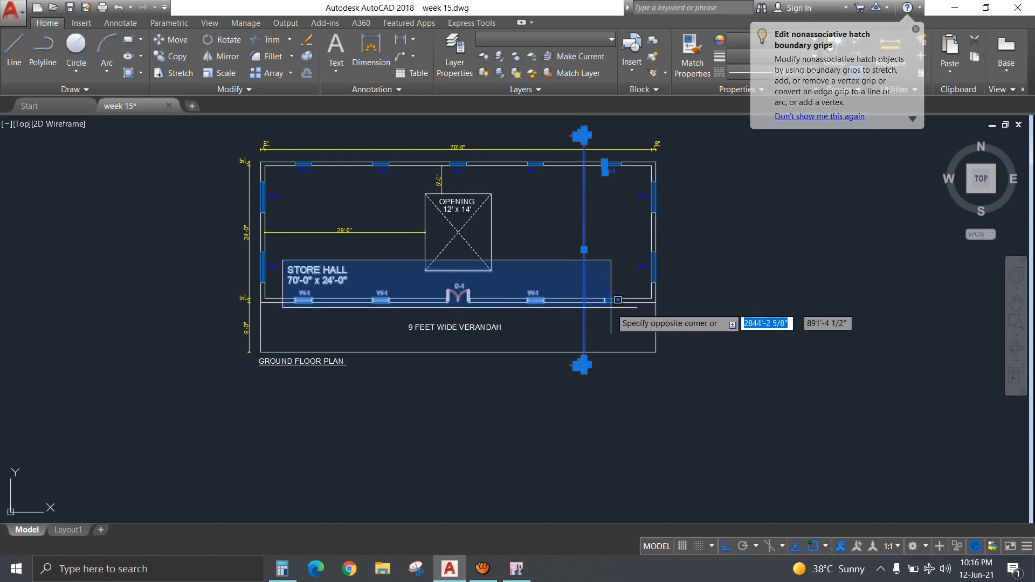
left_click(397, 316)
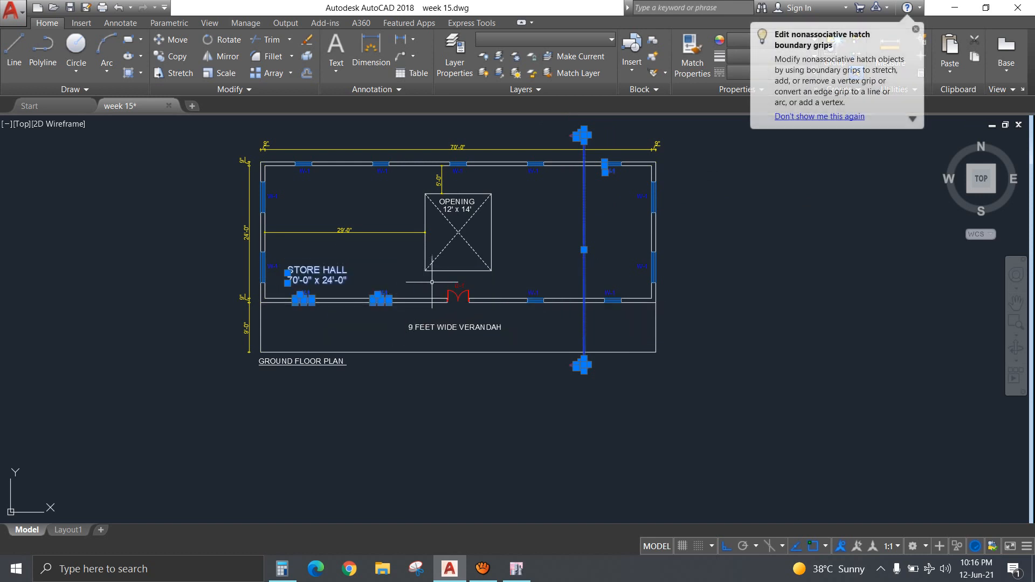
left_click(432, 280)
left_click(629, 313)
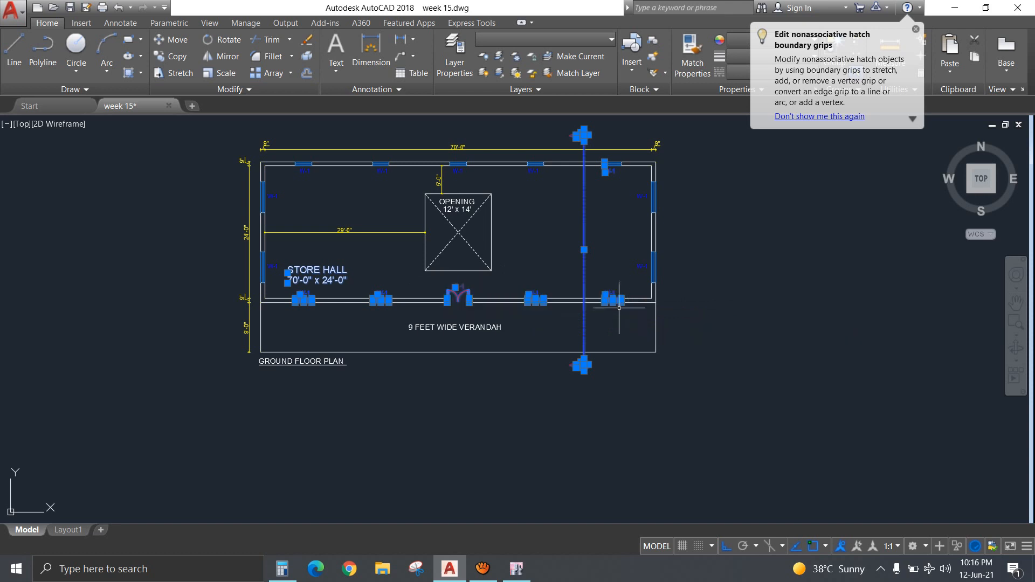
left_click(278, 142)
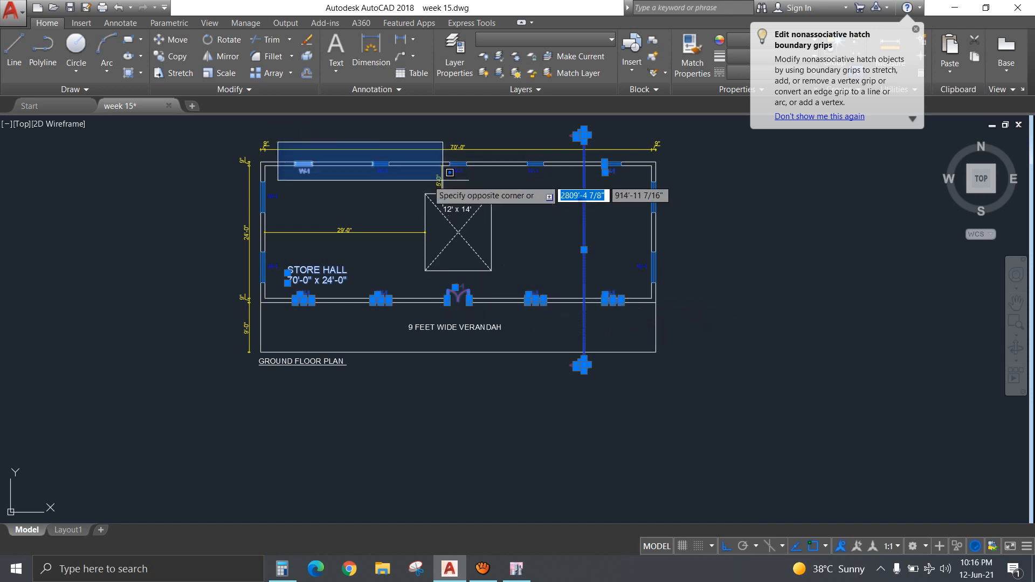
left_click(627, 176)
key("Delete")
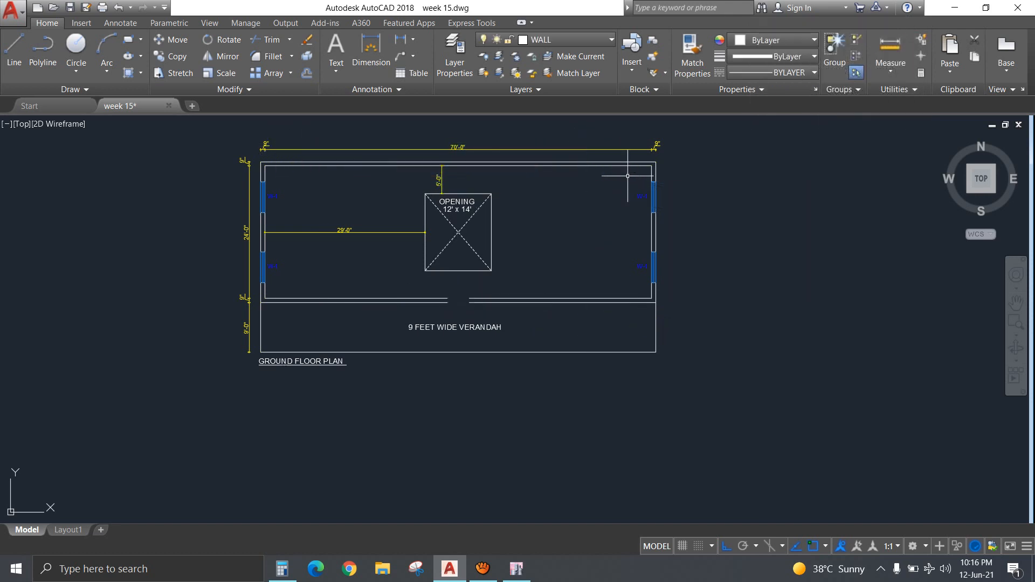
Delete the windows and their tags on both short walls, along with the 9 FEET WIDE VERANDAH label.
left_click(631, 176)
left_click(687, 291)
key("Delete")
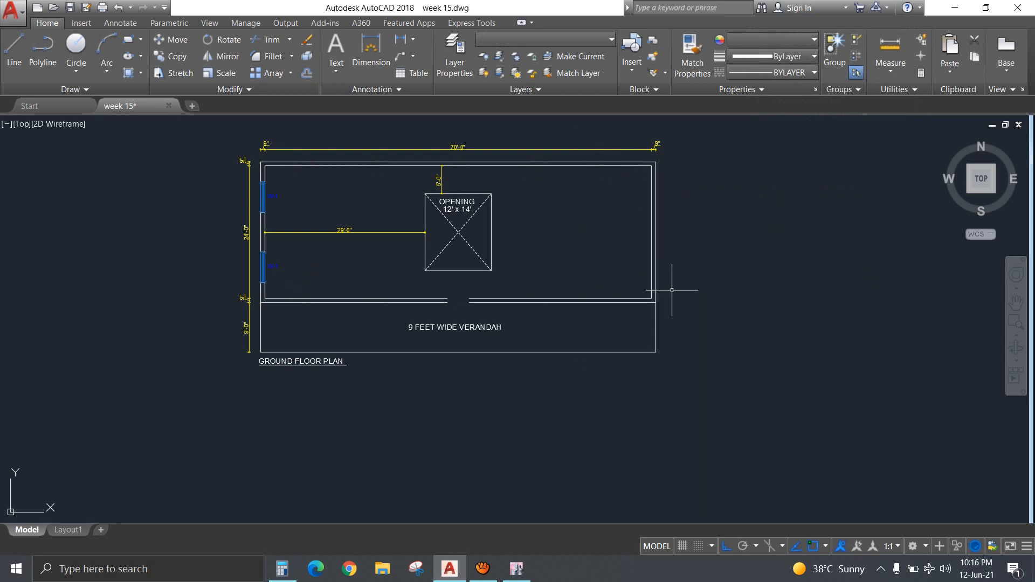
left_click(238, 172)
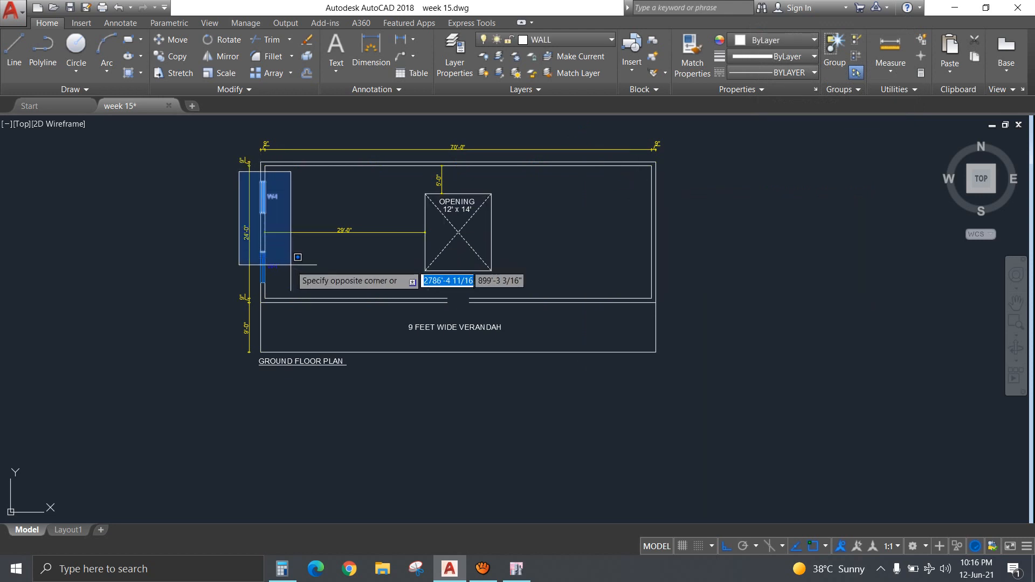
left_click(296, 301)
key("Delete")
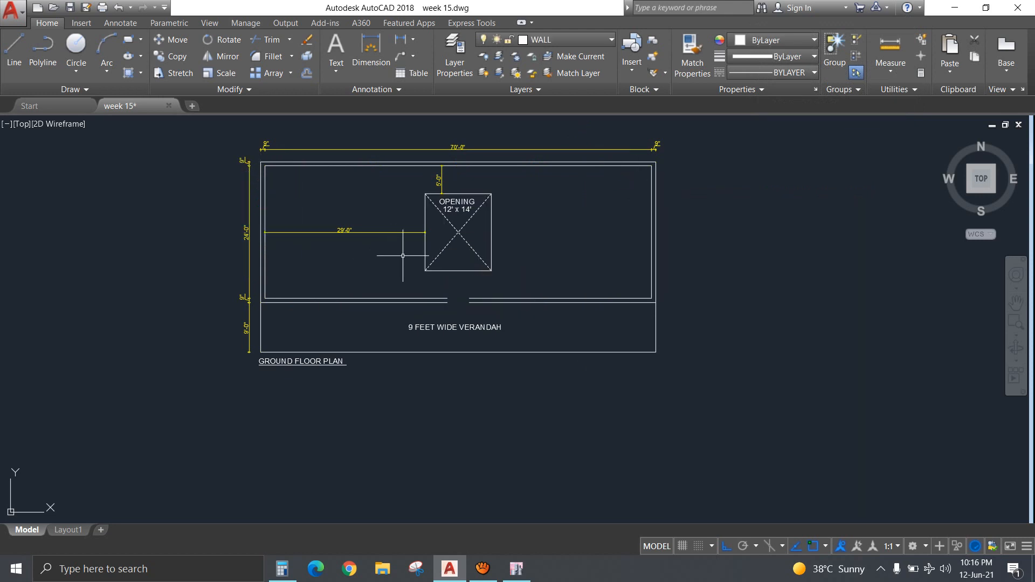
left_click(415, 327)
key("Delete")
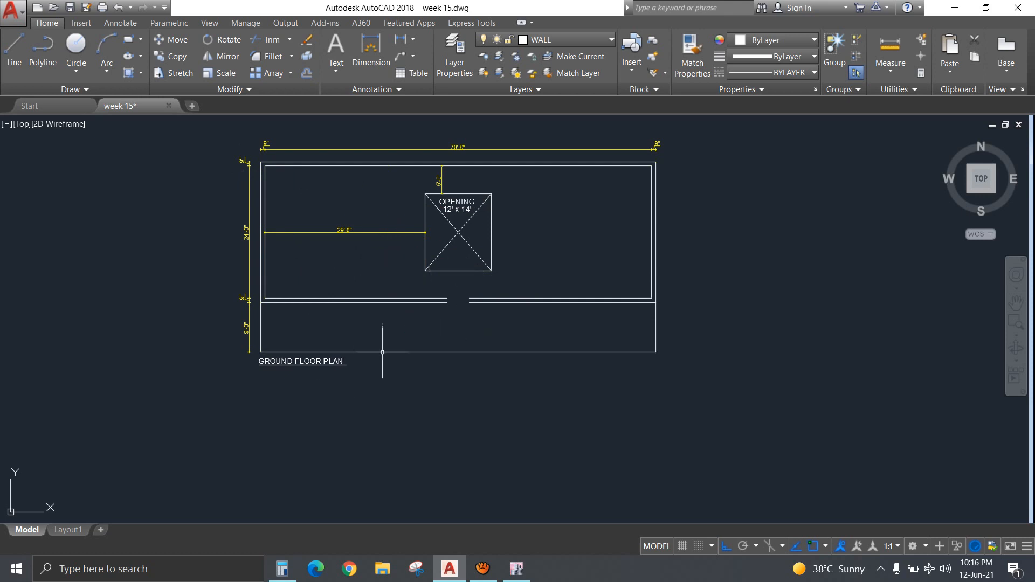
Delete the verandah-side wall lines right of the door gap and fillet the remaining inner line to the right wall's inner line.
left_click(615, 301)
key("Delete")
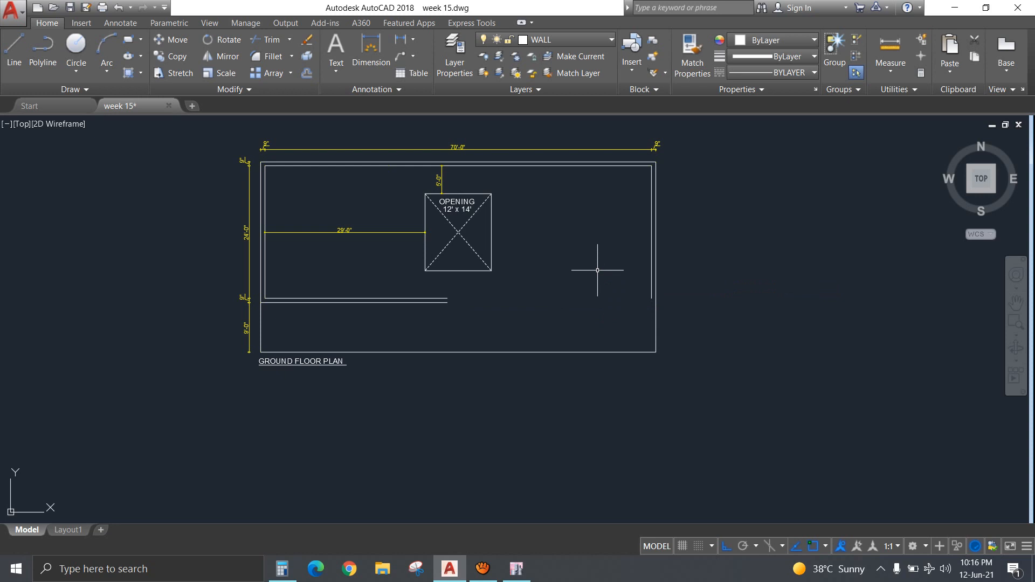
type("f")
key("Return")
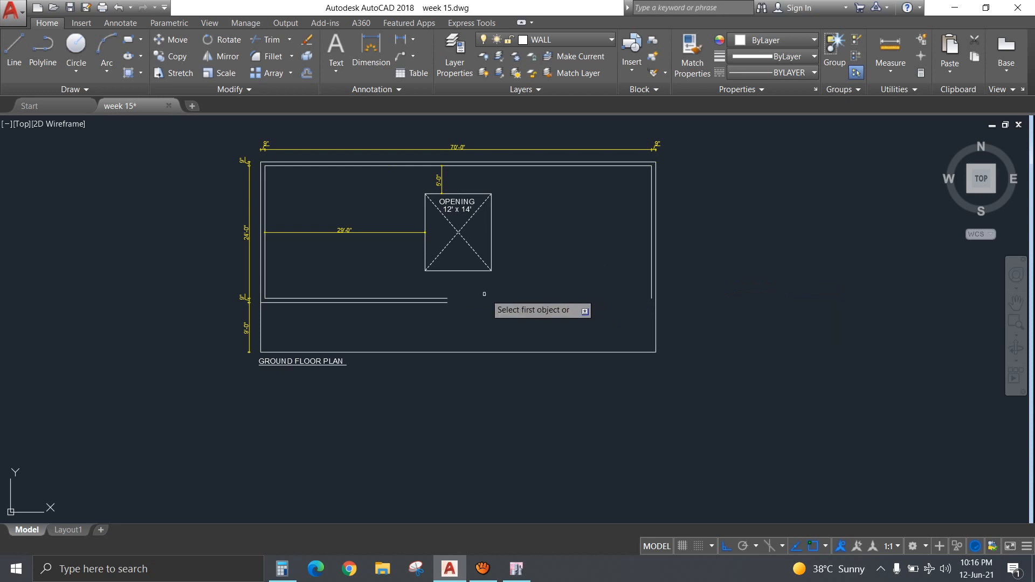
left_click(445, 299)
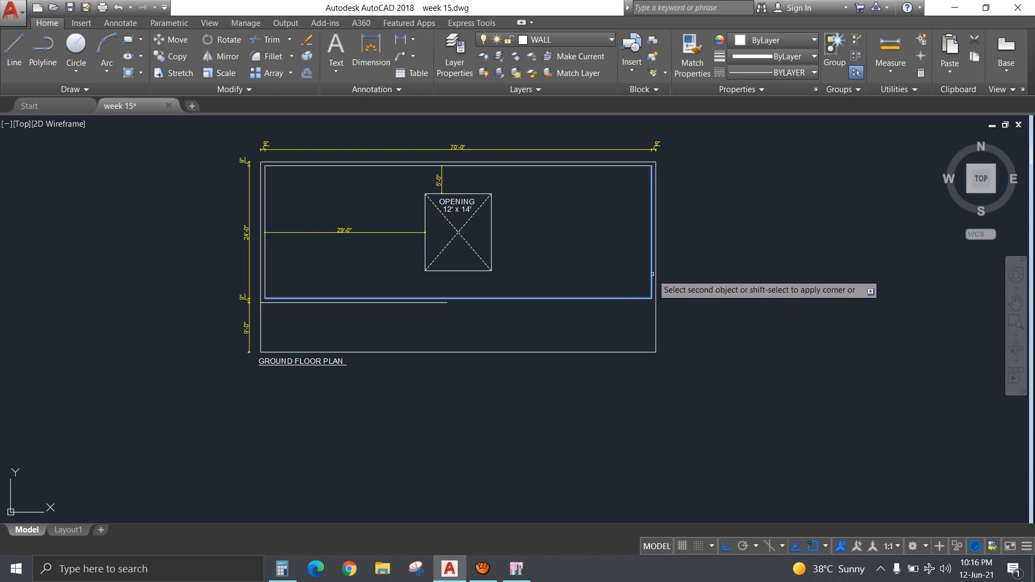
left_click(652, 273)
Extend the remaining outer line of the verandah-side wall across the door gap to the right wall.
type("tr")
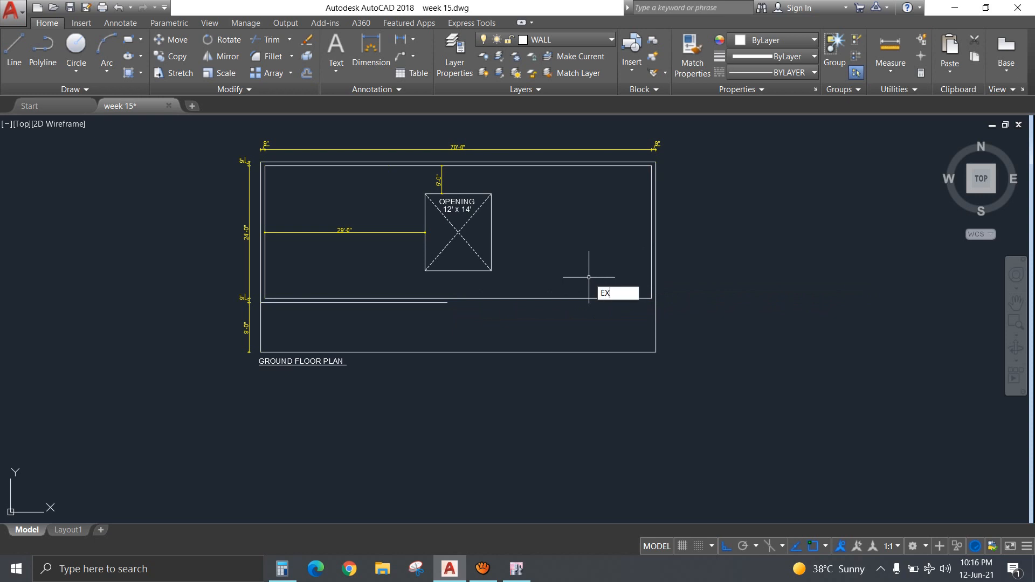
Extend the short horizontal line along the lower wall's outer face to the plan's right edge.
key("Return")
key("Return")
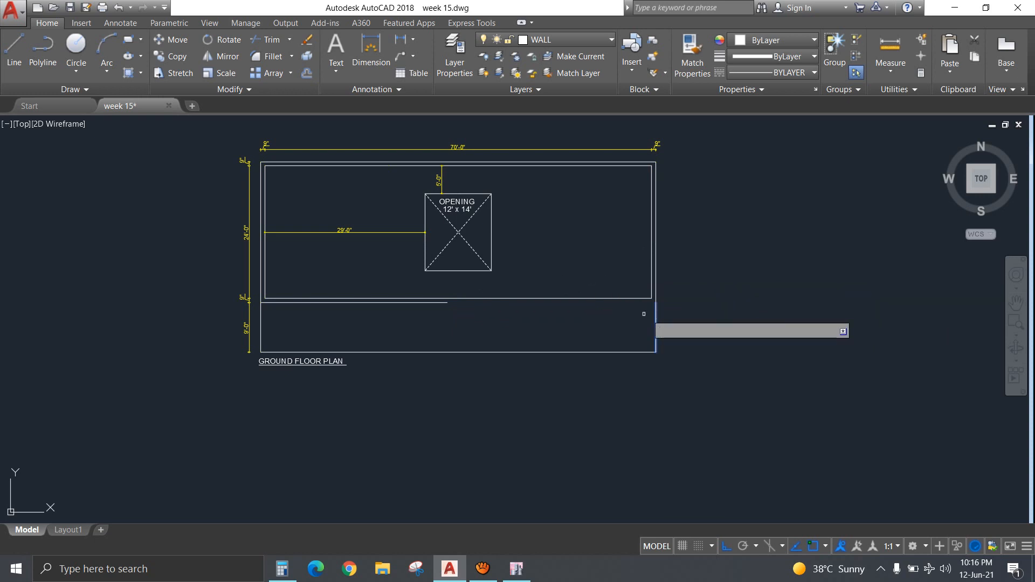
left_click(441, 304)
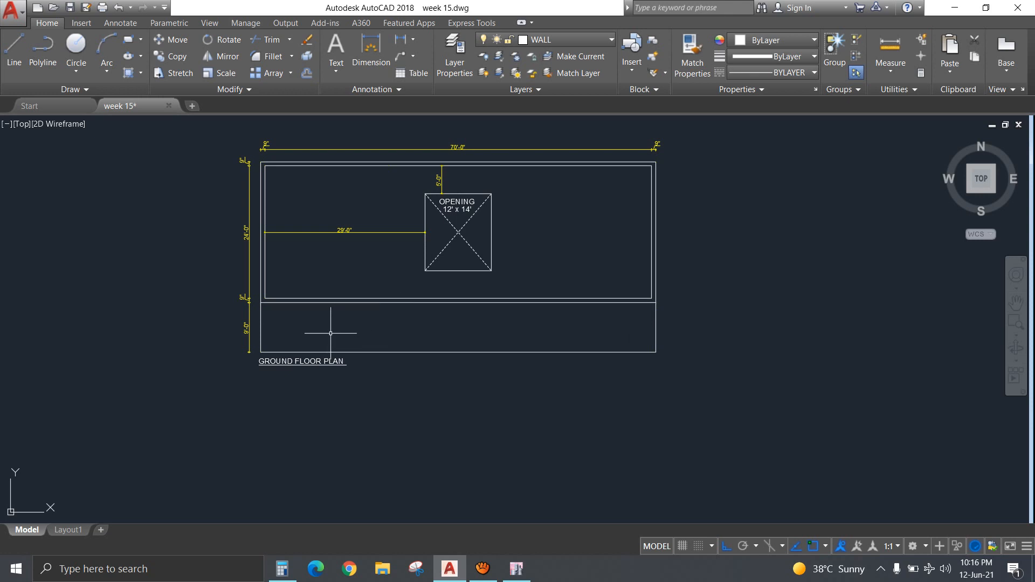
Delete the dimension chains to the left of and above the ground floor plan.
scroll(446, 296, "up", 2)
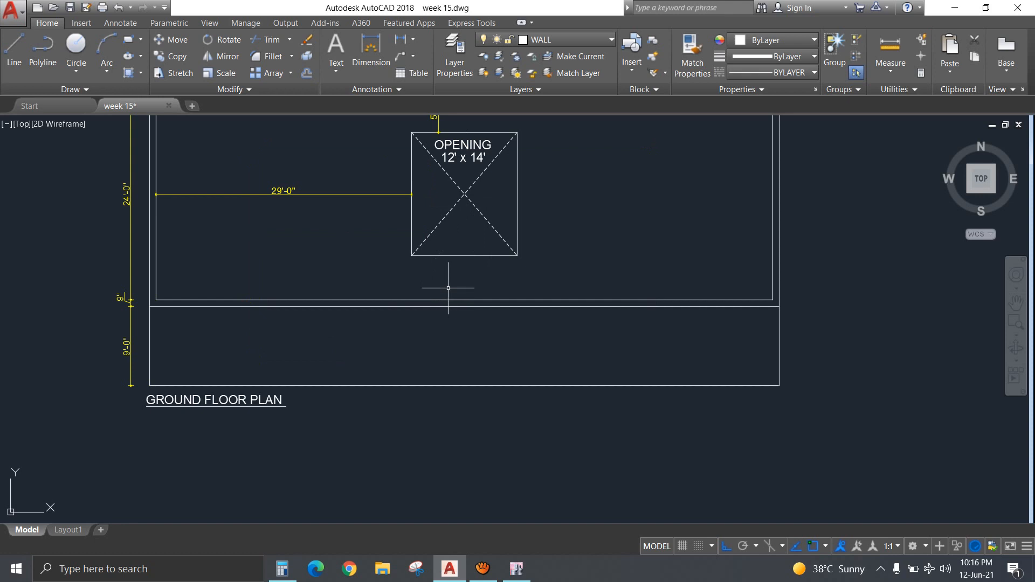
middle_click_drag(448, 287, 446, 363)
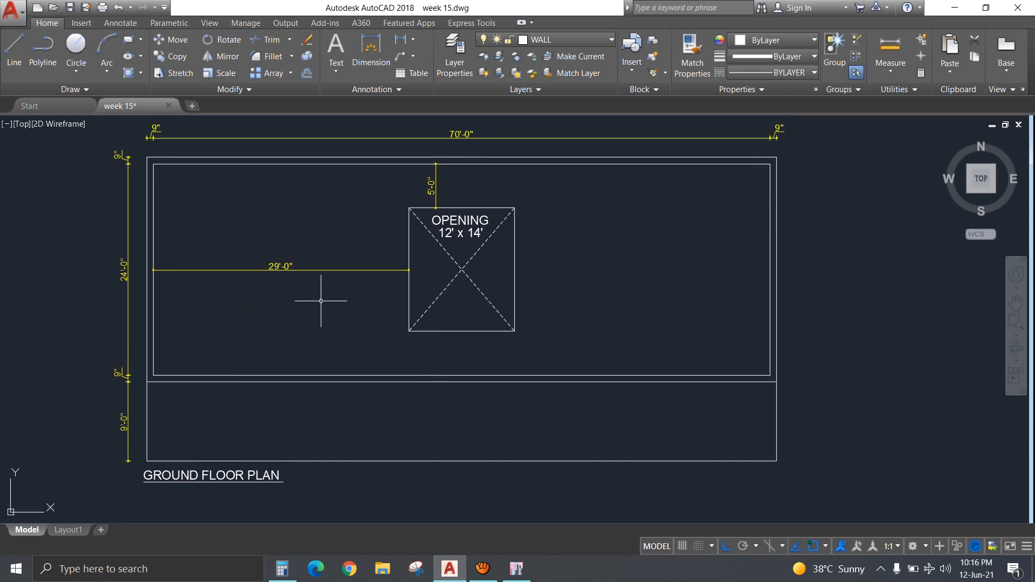
scroll(321, 301, "down", 2)
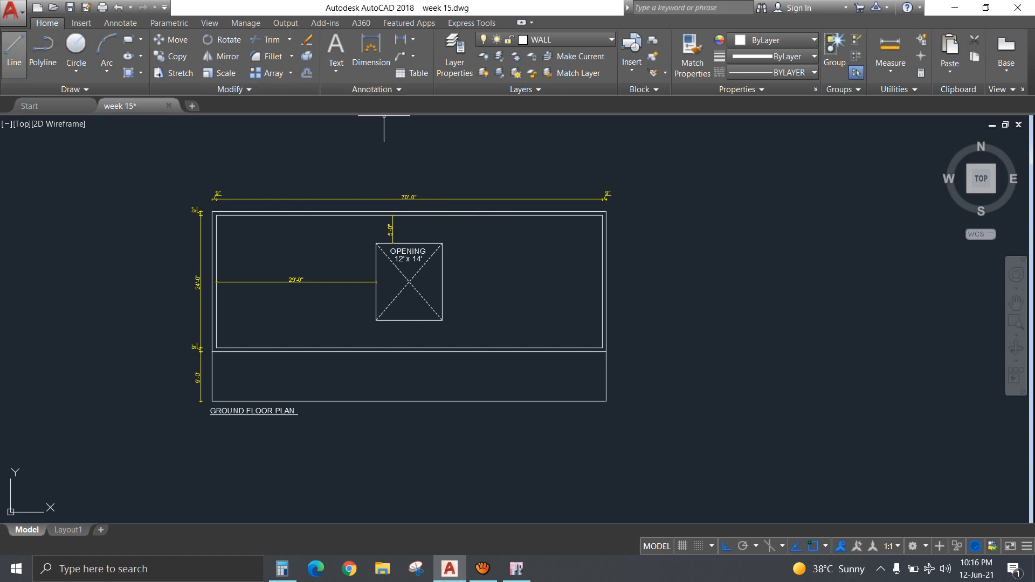
left_click(206, 426)
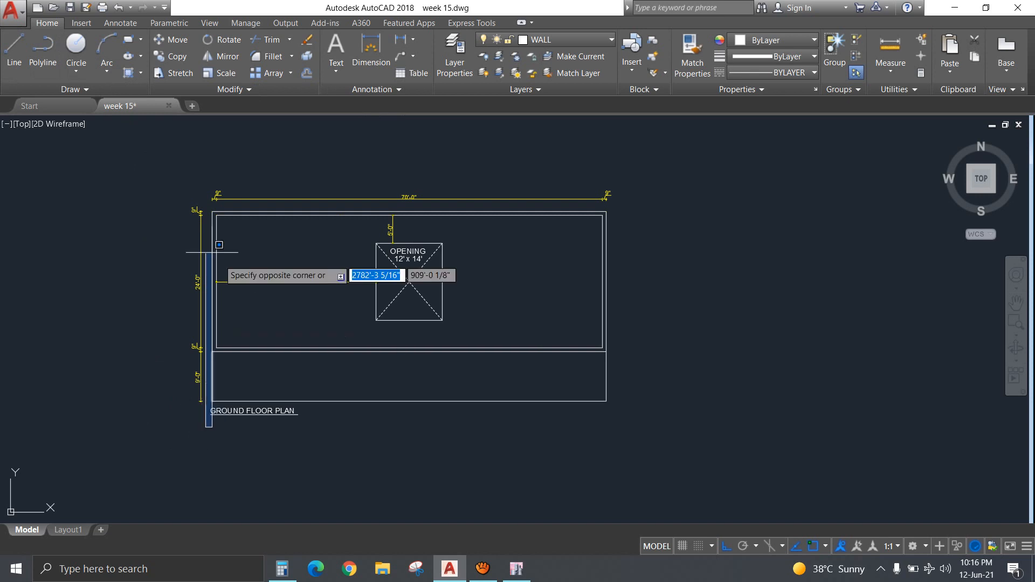
left_click(167, 173)
key("Delete")
left_click(617, 213)
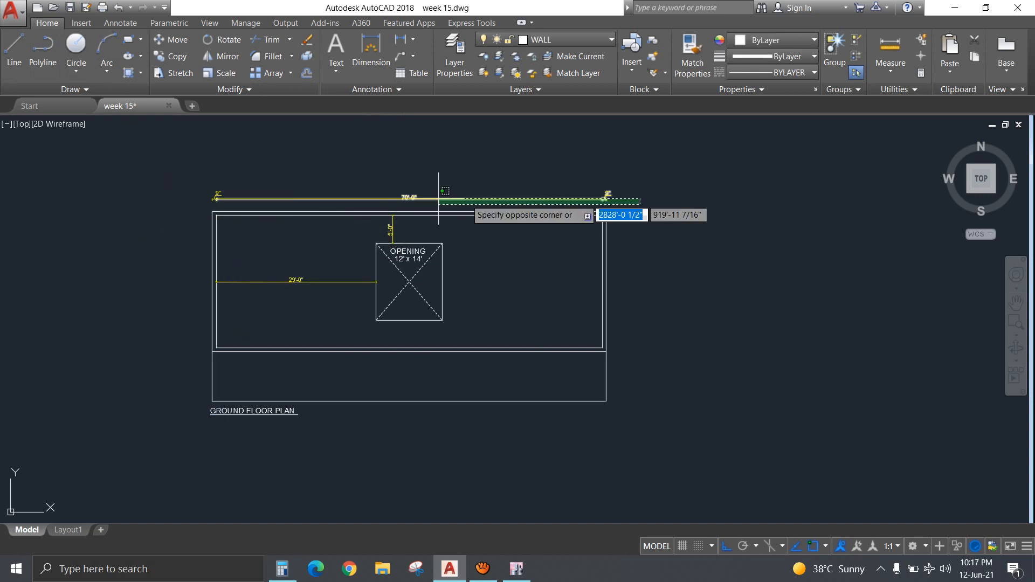
left_click(111, 188)
key("Delete")
Delete the 29'-0" and 5'-0" dimensions that locate the opening.
left_click(324, 311)
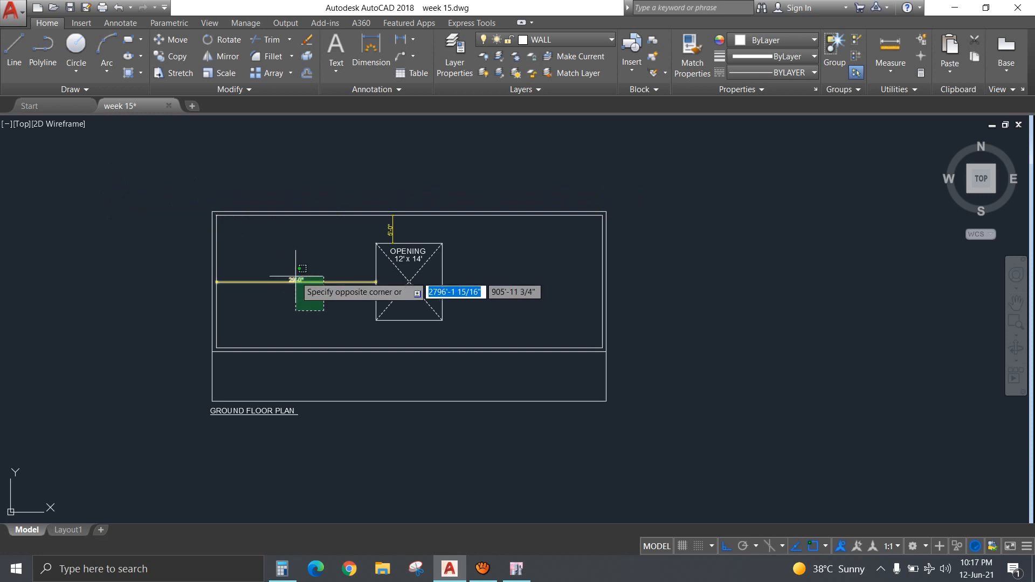
left_click(296, 276)
key("Delete")
left_click(406, 222)
left_click(358, 236)
key("Delete")
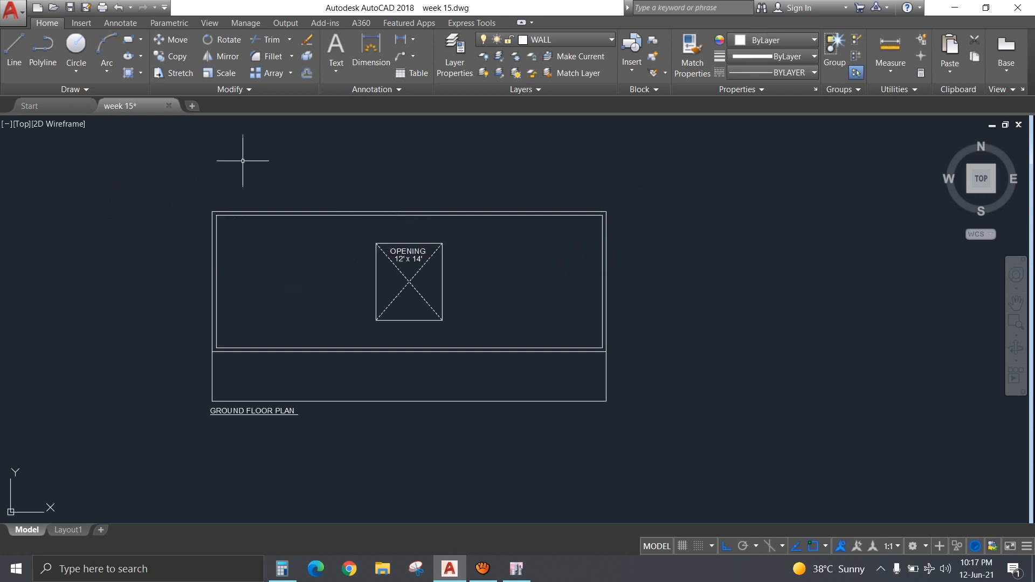
Draw a vertical line upward from the outer top-left corner of the ground floor plan's wall.
left_click(14, 51)
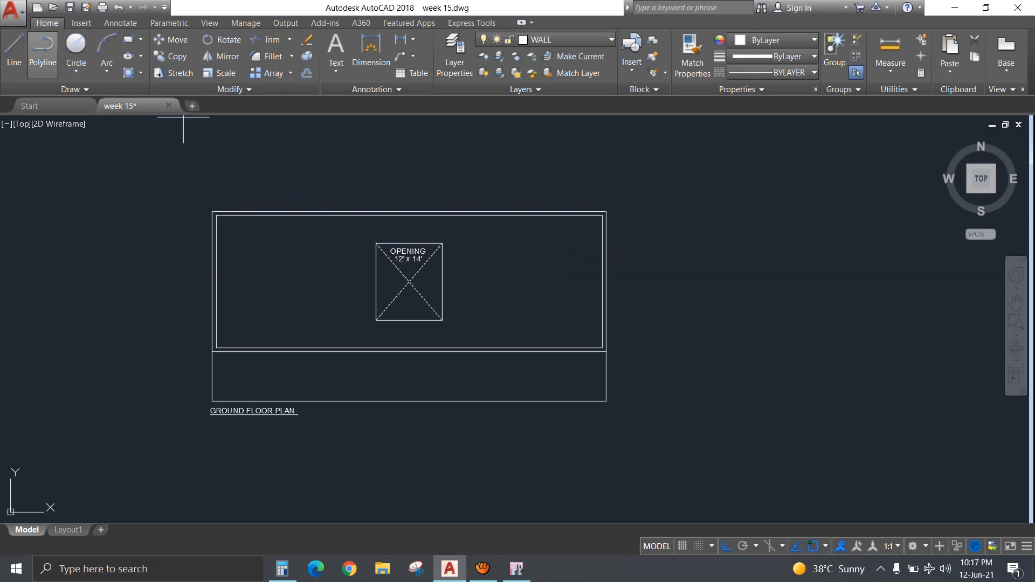
left_click(212, 211)
left_click(212, 157)
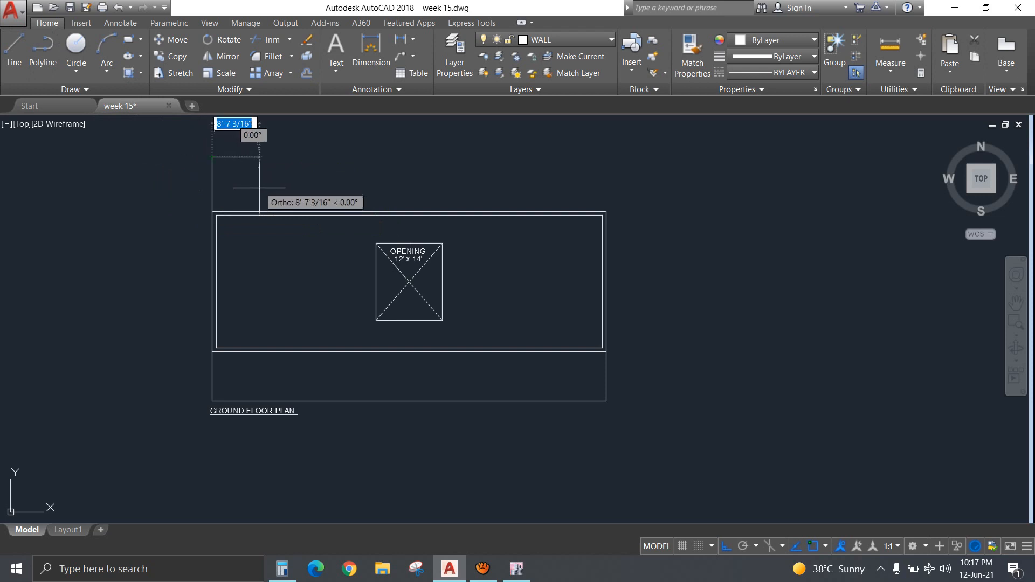
key("Escape")
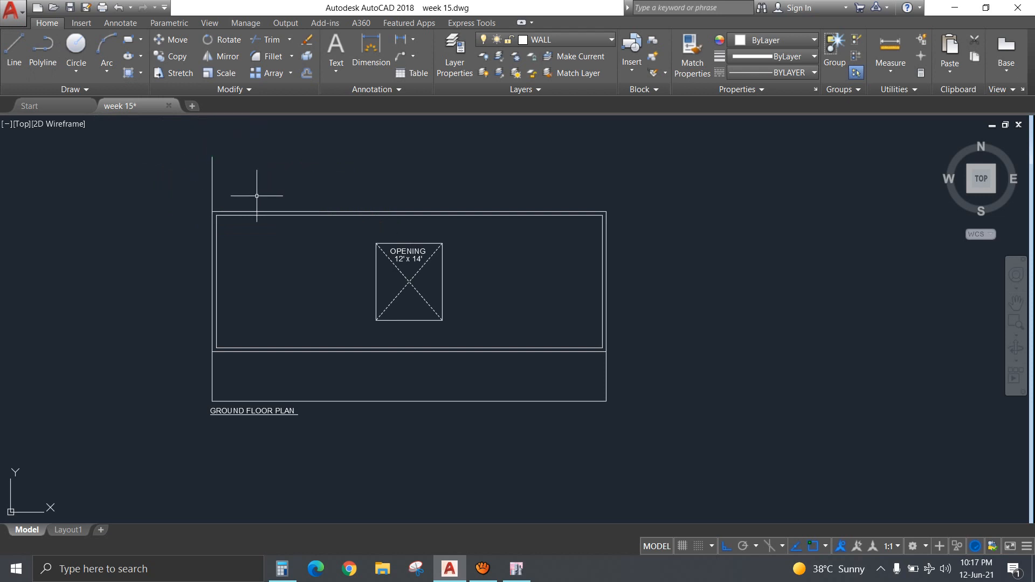
Move the vertical line 4.5" to the right onto the left wall's centreline.
left_click(227, 192)
left_click(199, 181)
type("m")
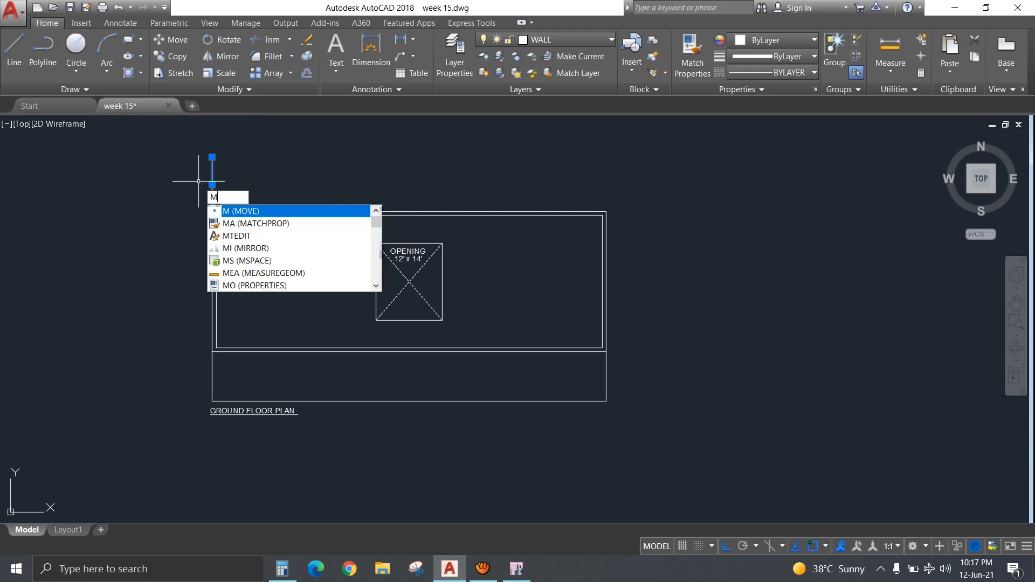
key("Return")
left_click(336, 171)
type("5")
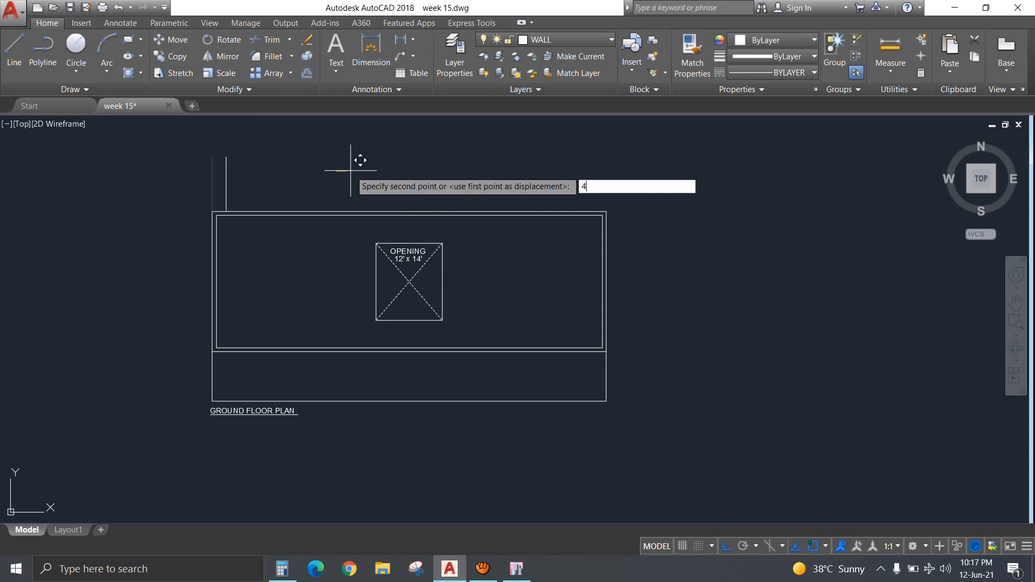
key("Return")
type("5")
key("Return")
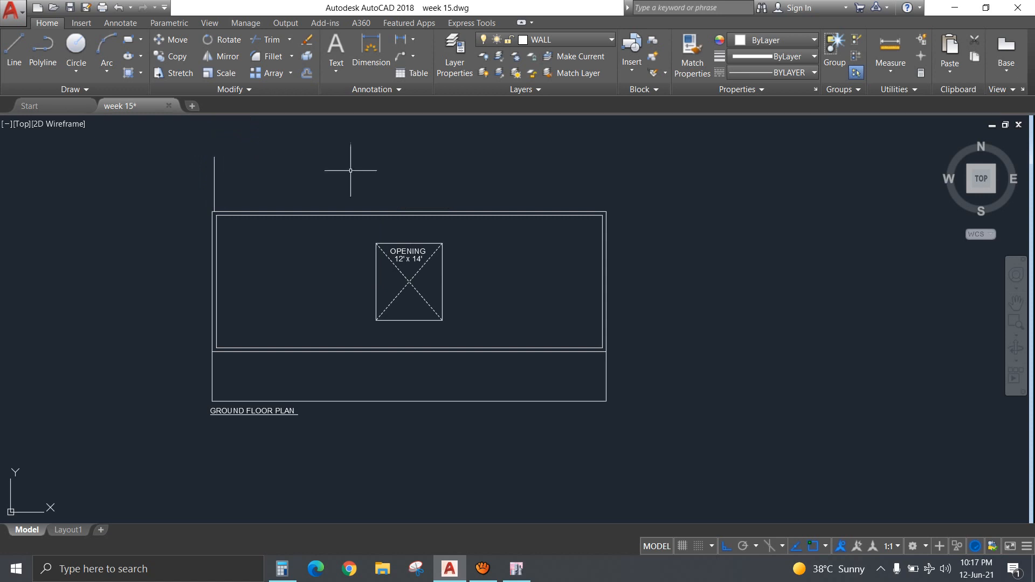
Copy the vertical line 14.75' to the right and place another copy freehand beyond it.
left_click(253, 174)
left_click(185, 135)
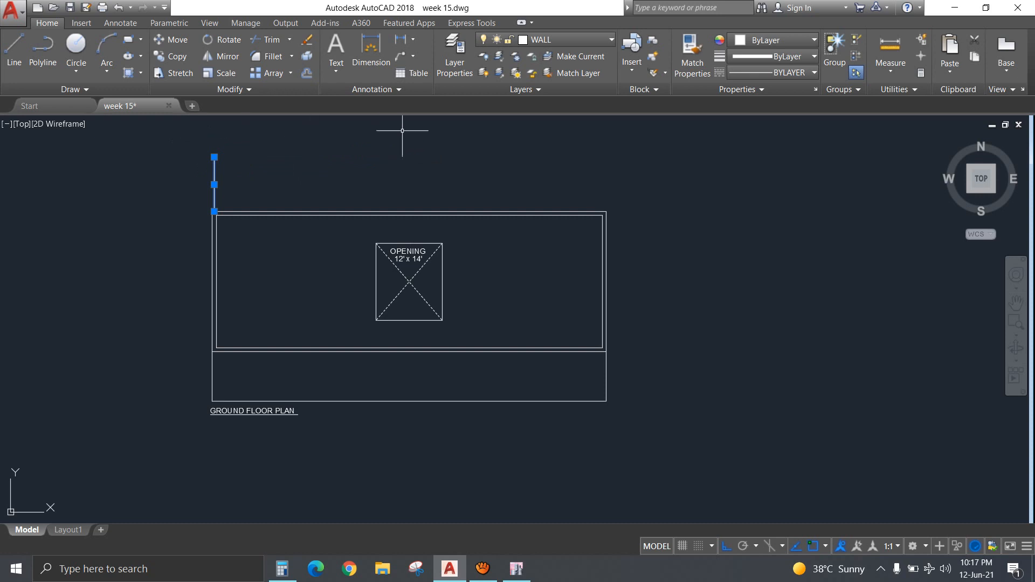
type("co")
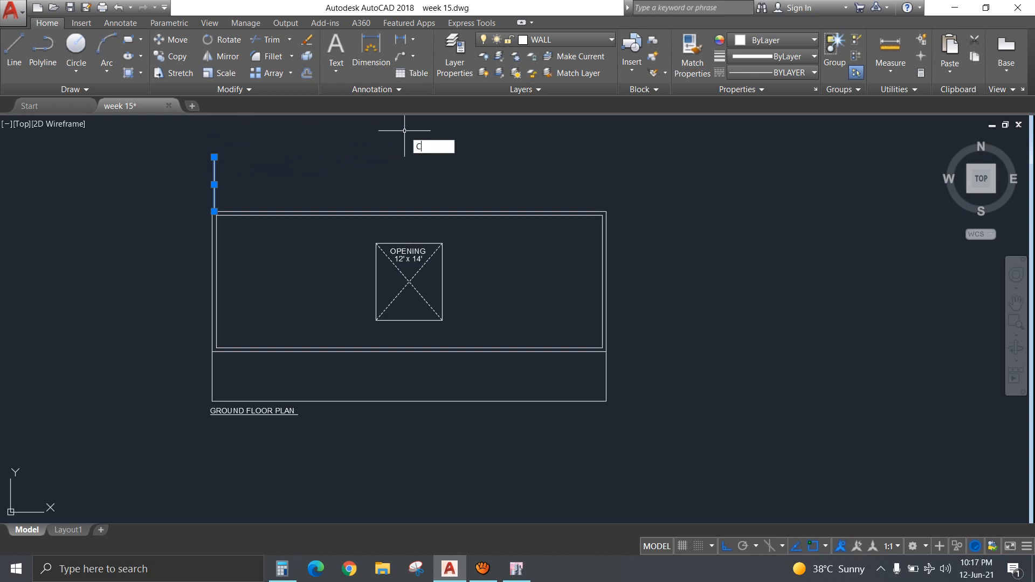
key("Return")
left_click(416, 159)
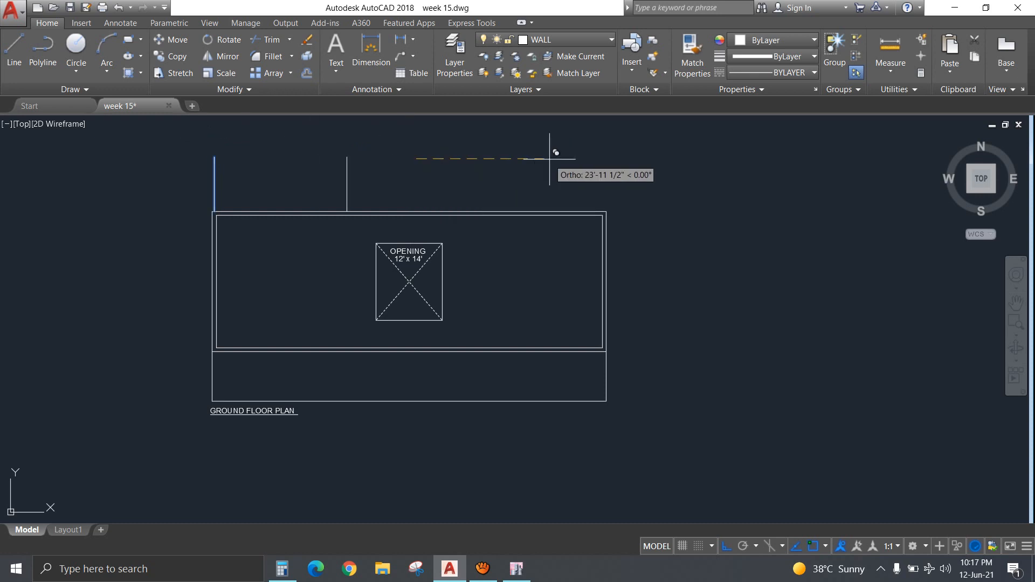
type("14.75")
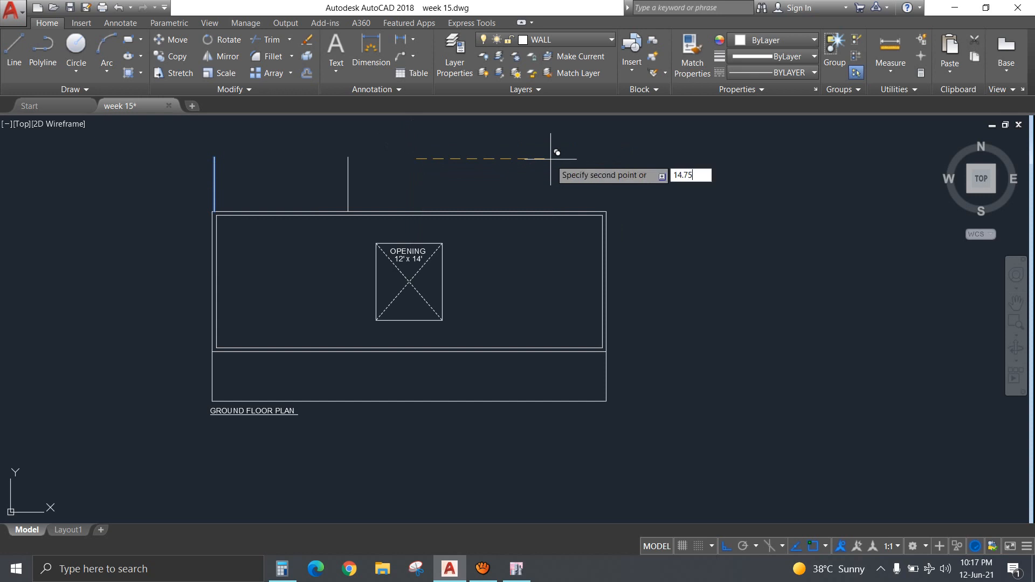
key("Return")
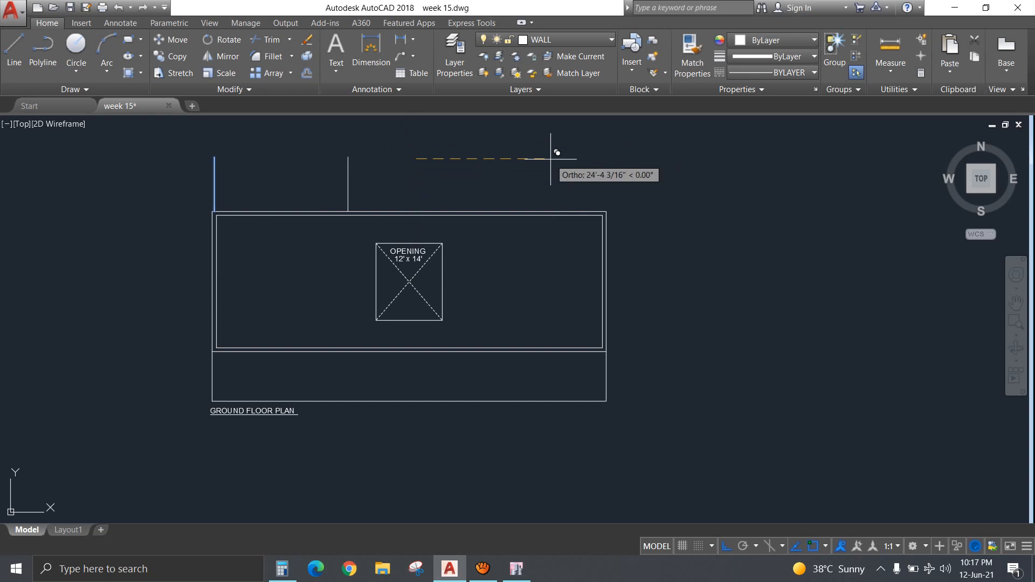
type("14.75")
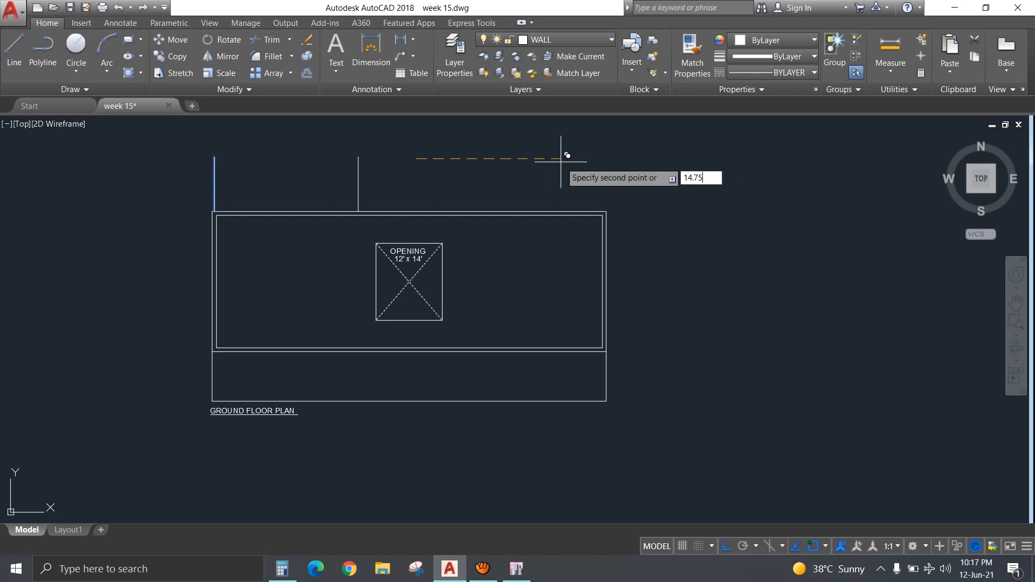
key("Return")
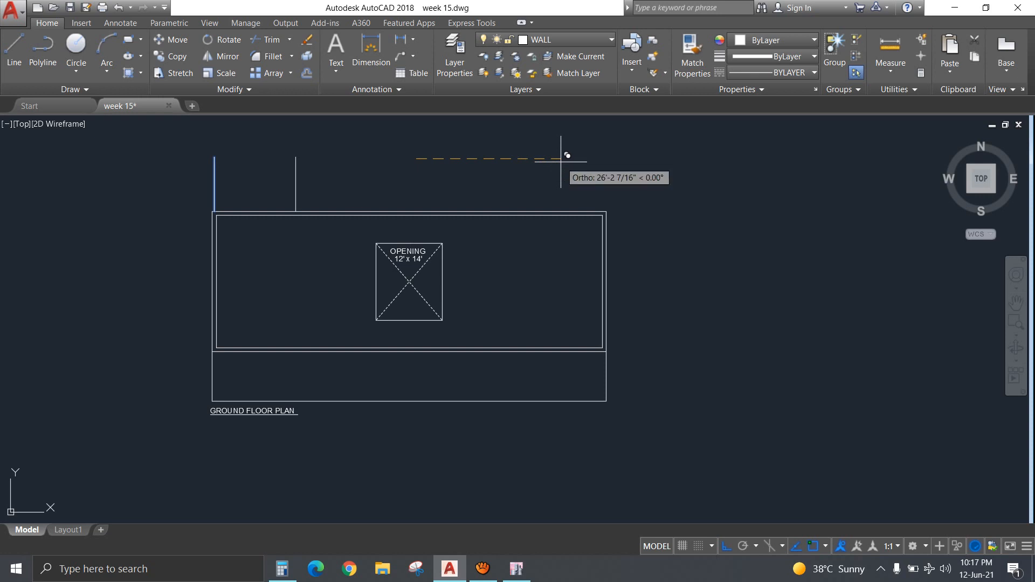
left_click(568, 155)
key("Return")
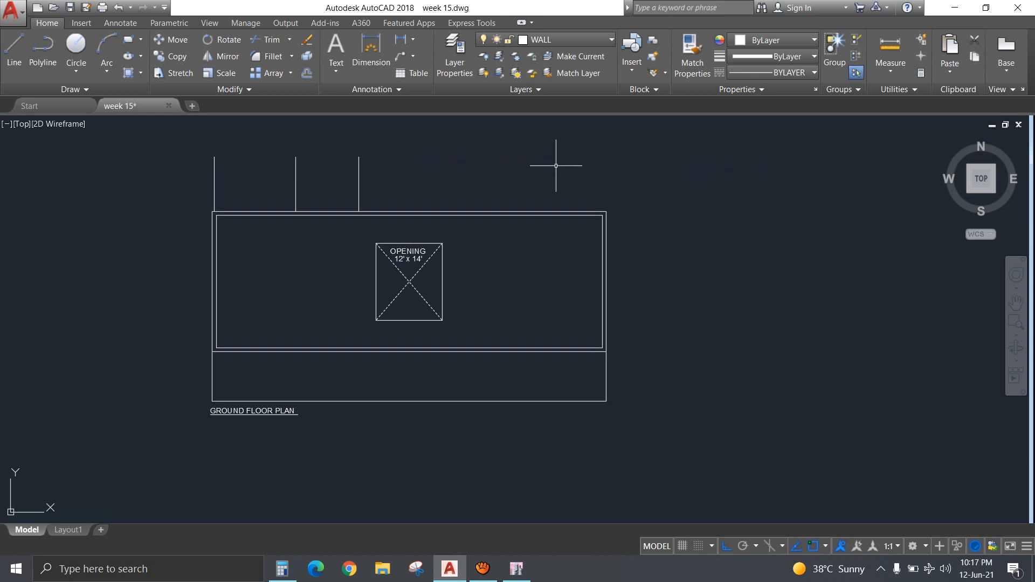
Delete the rightmost freehand copy of the vertical line above the plan.
left_click(390, 176)
left_click(341, 169)
key("Delete")
Offset the second vertical line successively to the right four times at 14.75' spacing.
left_click(307, 73)
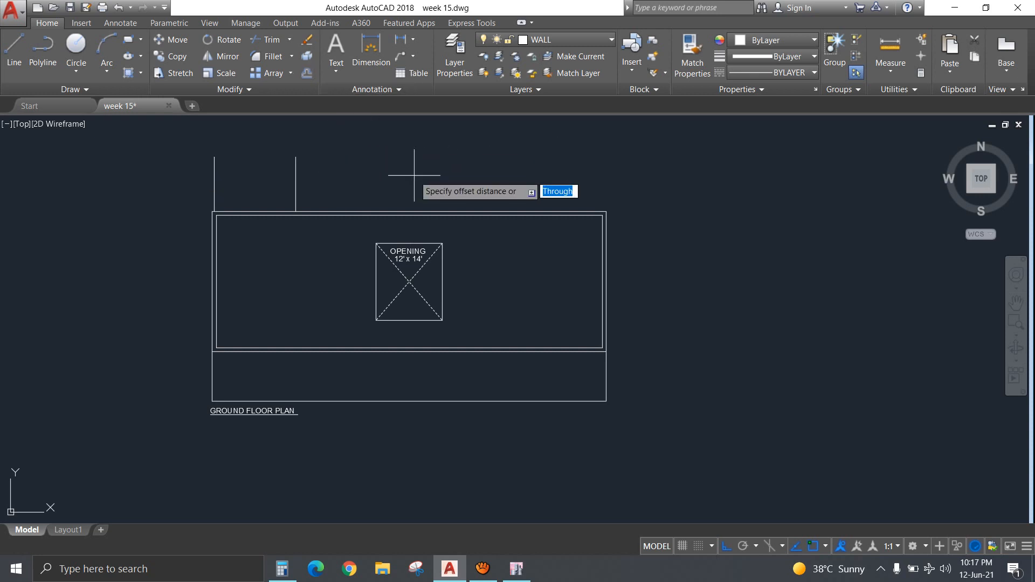
type("14.75'")
key("Return")
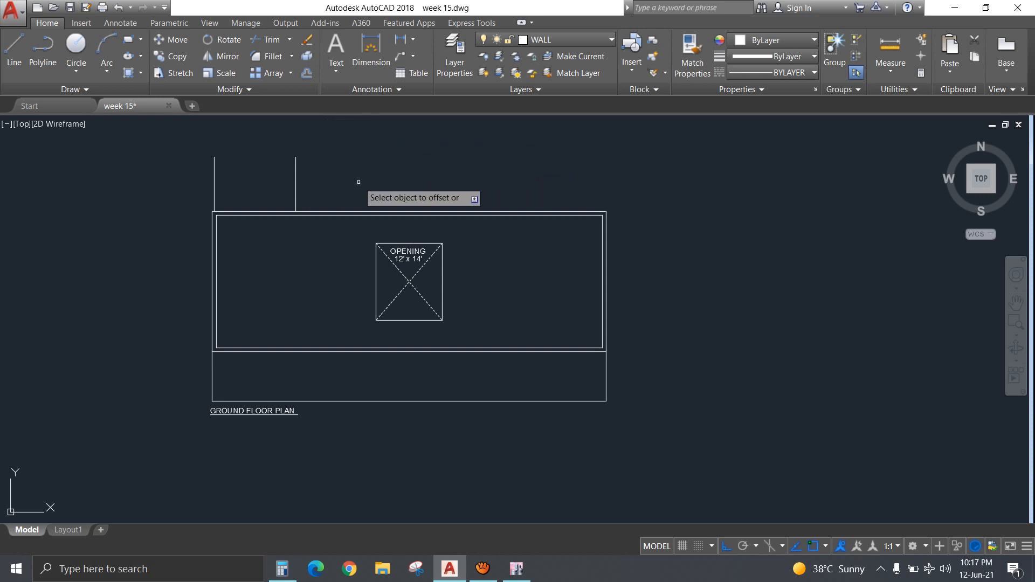
left_click(295, 178)
left_click(369, 165)
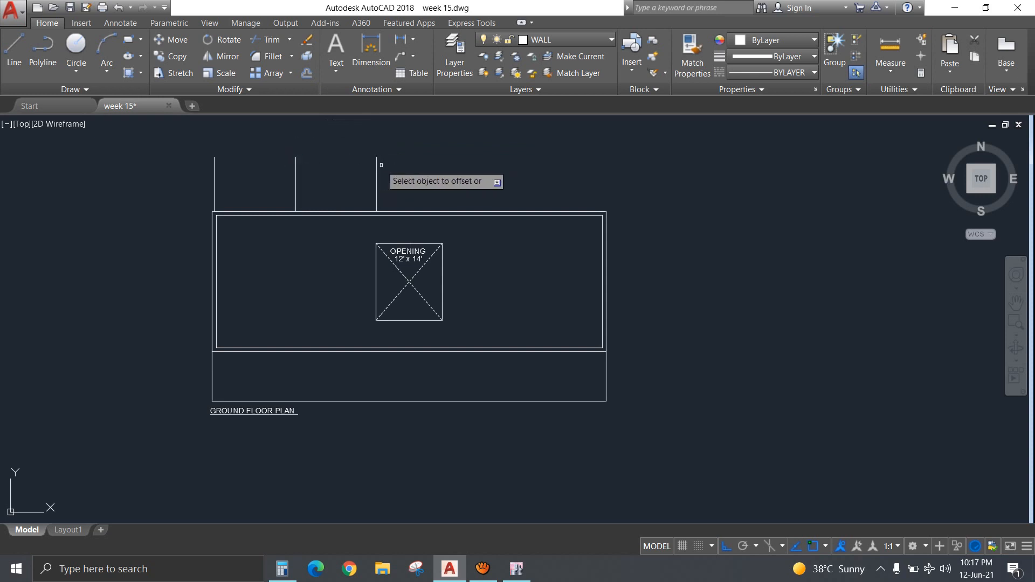
left_click(377, 169)
left_click(394, 169)
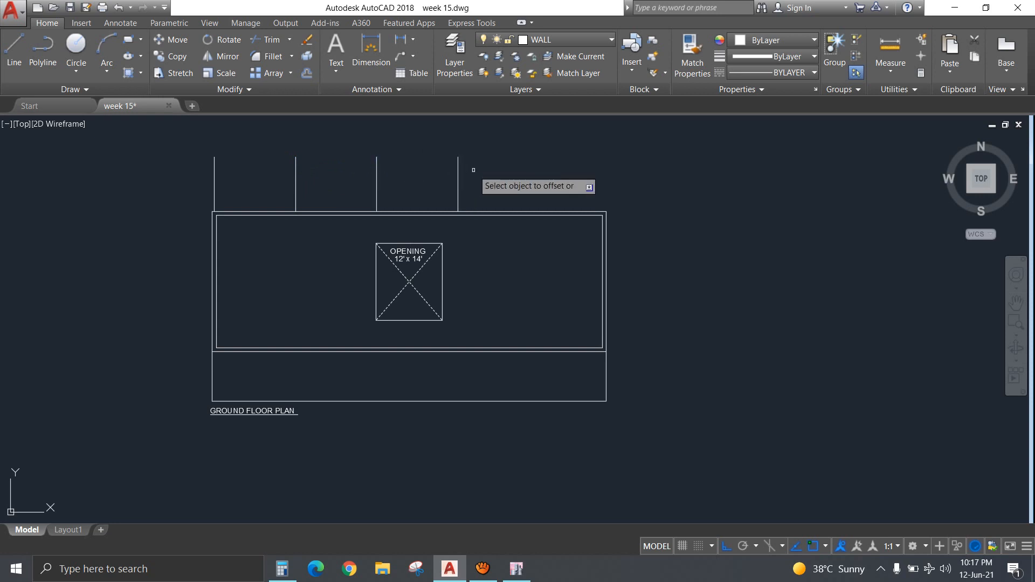
left_click(458, 175)
left_click(515, 173)
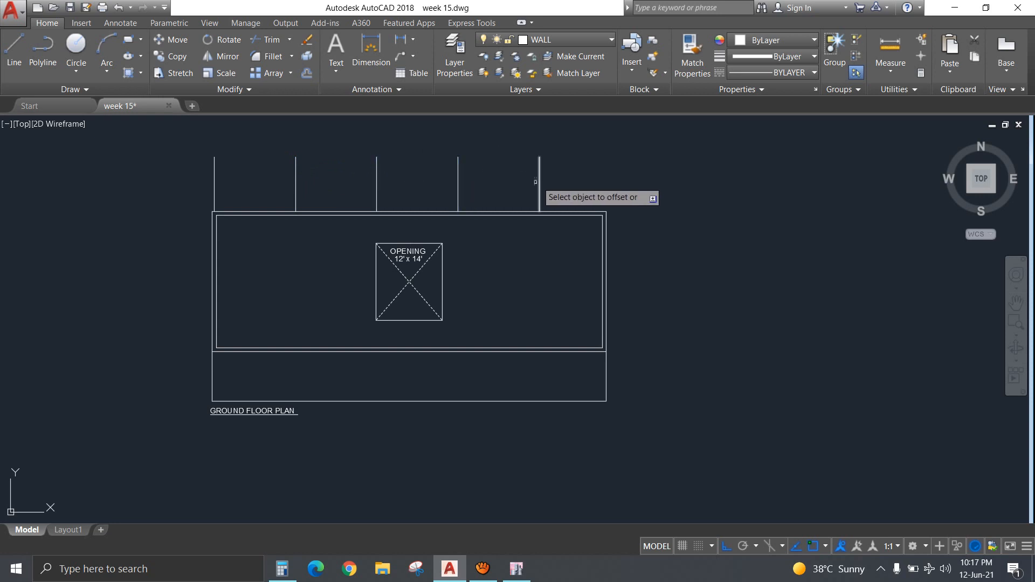
left_click(539, 167)
left_click(648, 181)
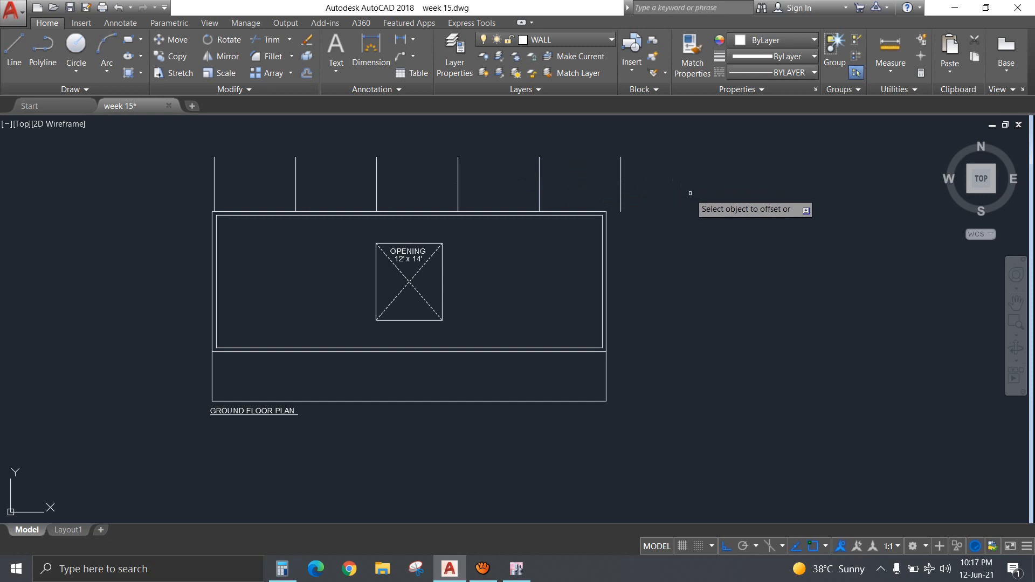
key("Escape")
Delete the entire row of vertical spacing lines above the ground floor plan.
left_click(636, 179)
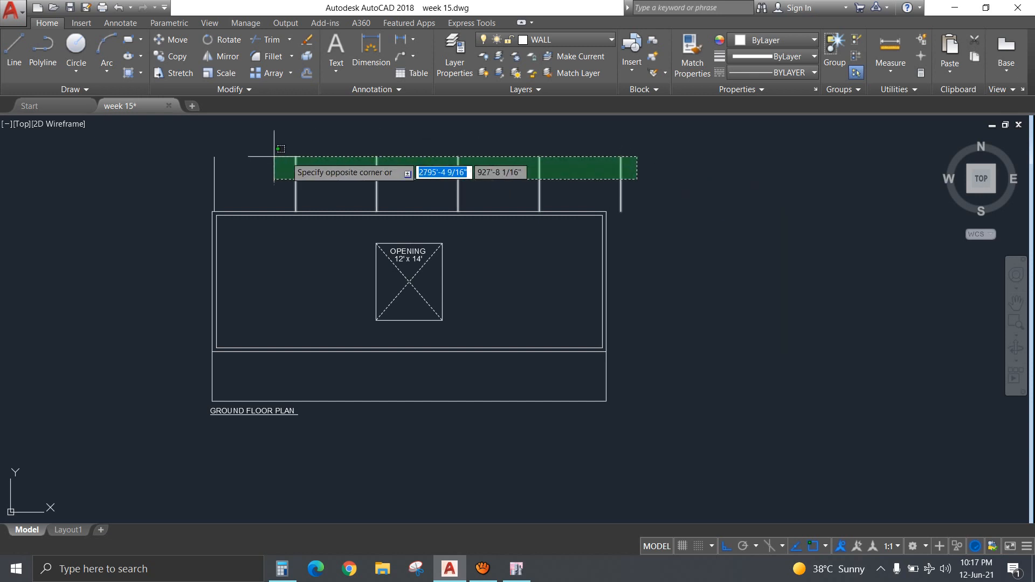
left_click(196, 153)
key("Delete")
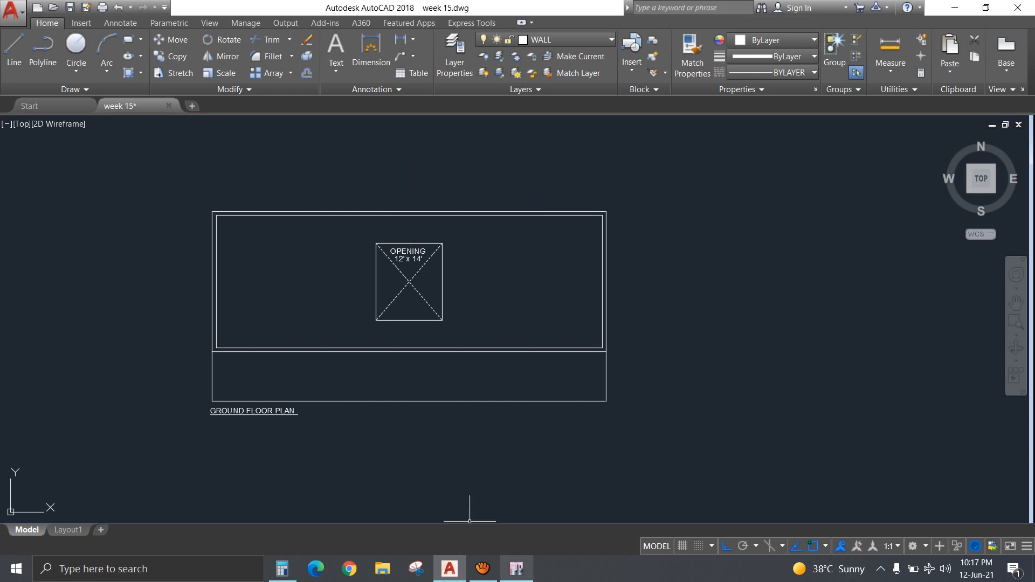
Switch to ETABS and display the plan view of the Base level to check the column grid spacing.
left_click(516, 569)
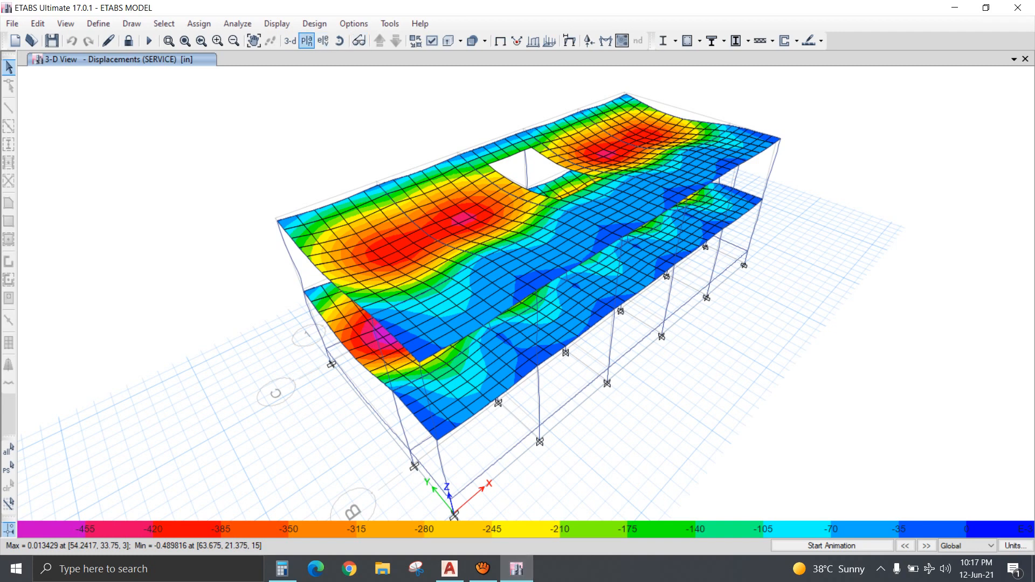
left_click(307, 40)
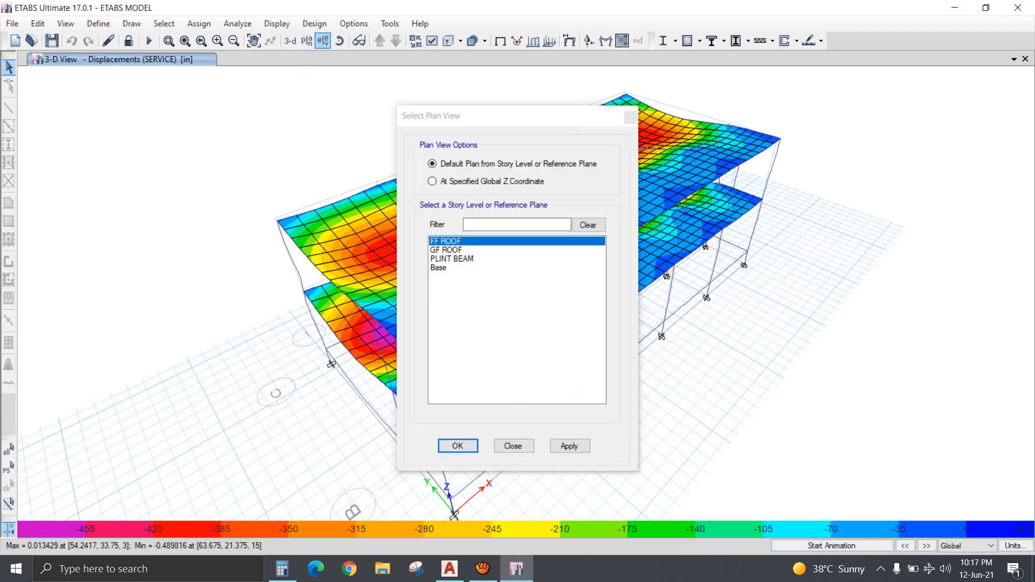
left_click(513, 445)
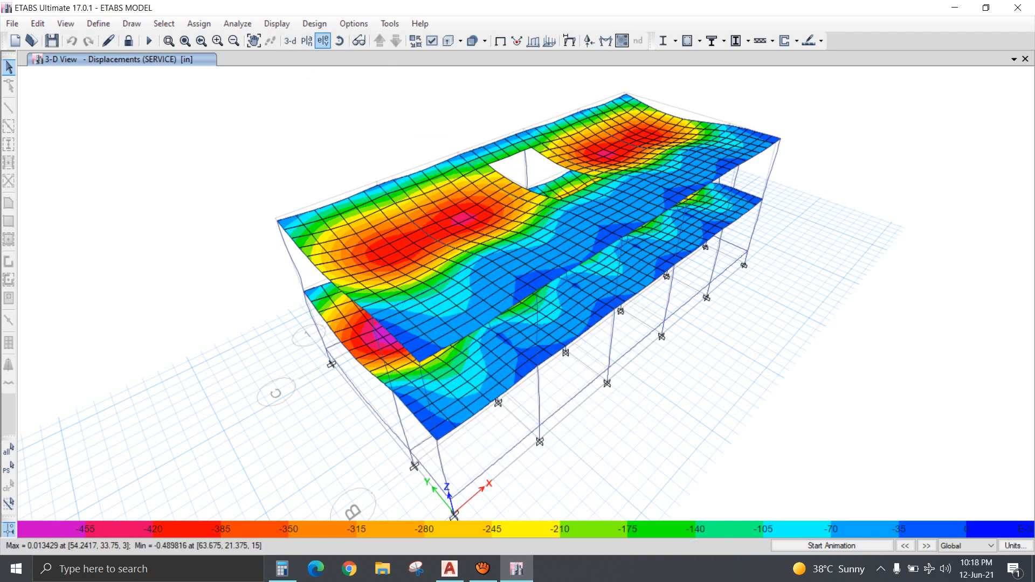
left_click(322, 40)
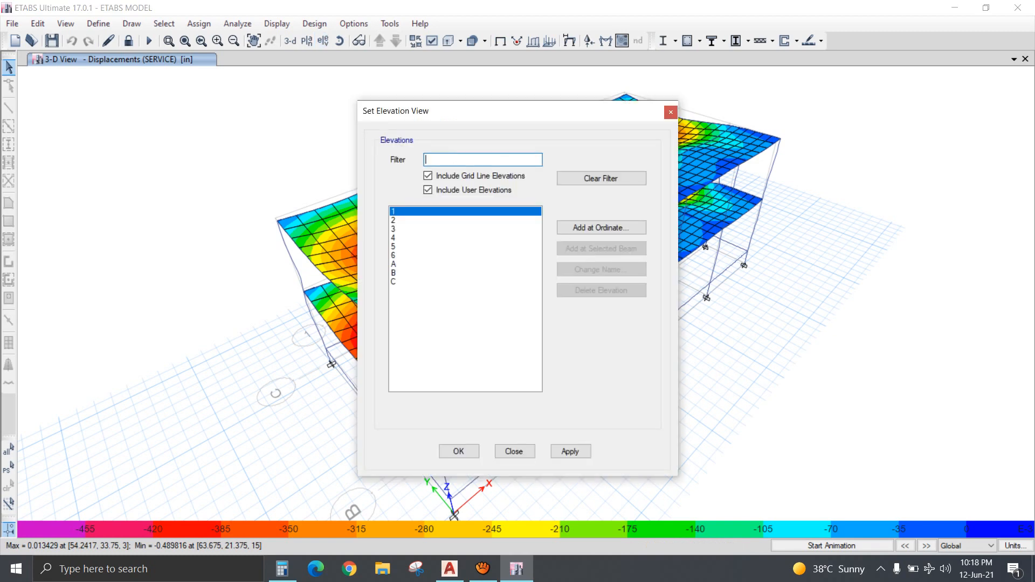
left_click(514, 451)
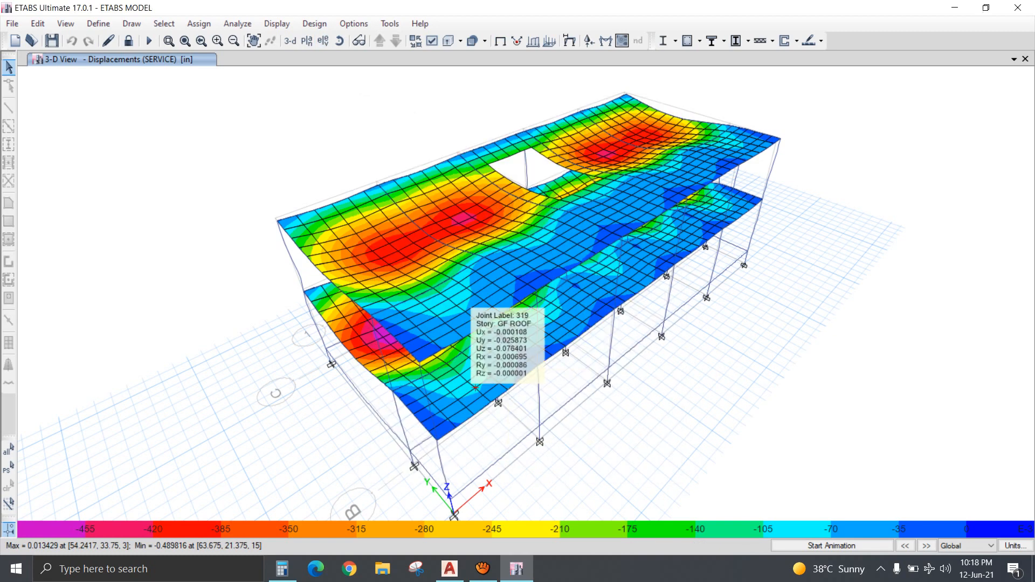
left_click(306, 41)
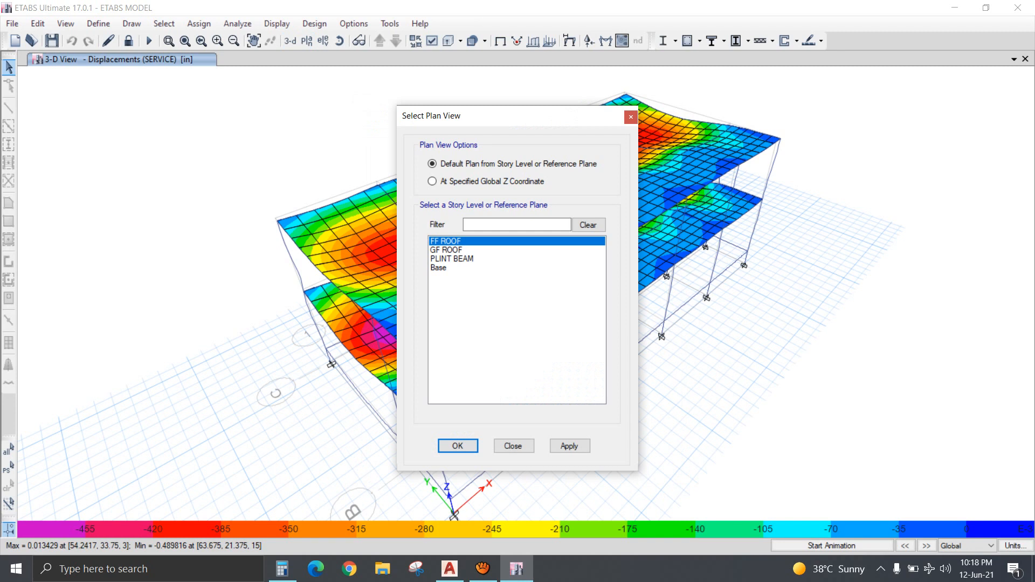
left_click(439, 268)
left_click(457, 446)
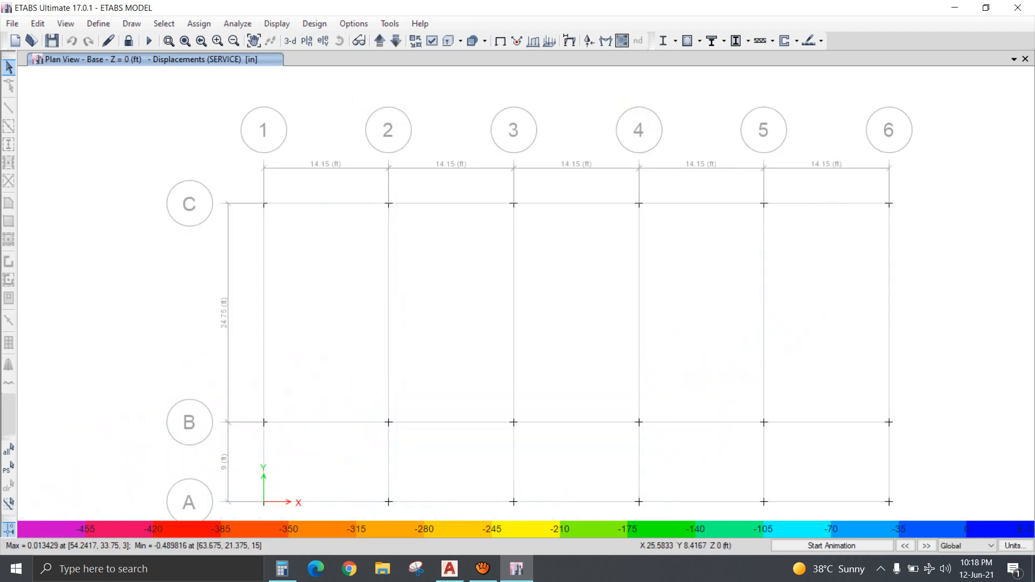
Switch to AutoCAD and draw a vertical line about 13'-3" long upward from the plan's upper-left outer corner.
left_click(449, 569)
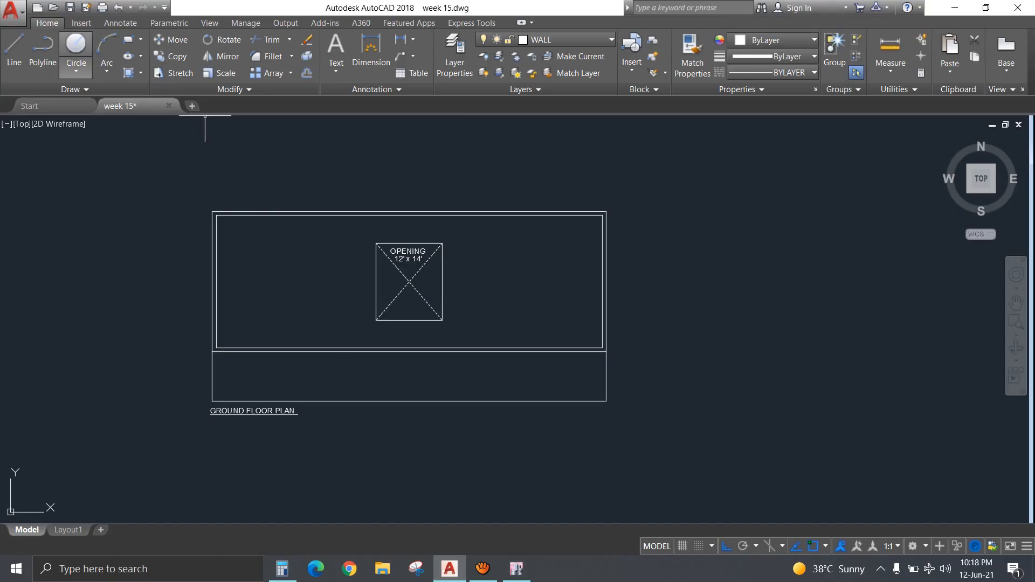
left_click(211, 211)
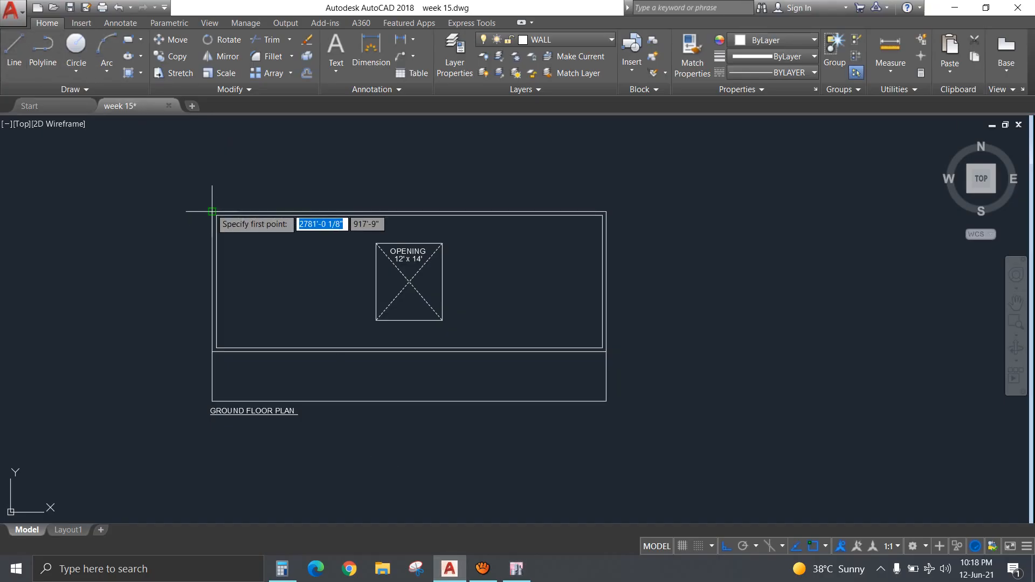
left_click(212, 138)
key("Escape")
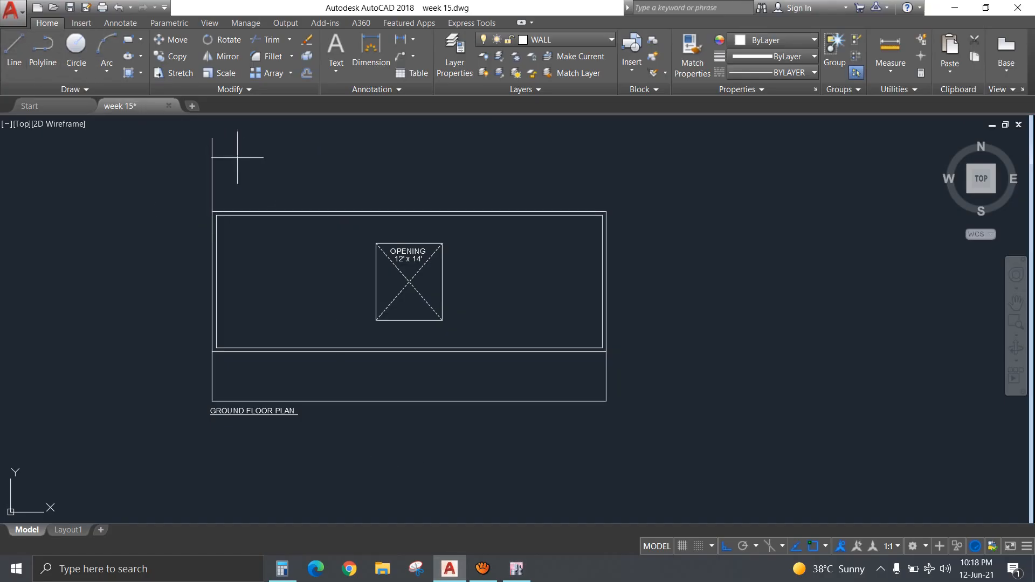
Move the new vertical line 4.5" to the right, onto the wall centreline.
left_click(236, 159)
left_click(193, 139)
type("m")
key("Return")
left_click(340, 196)
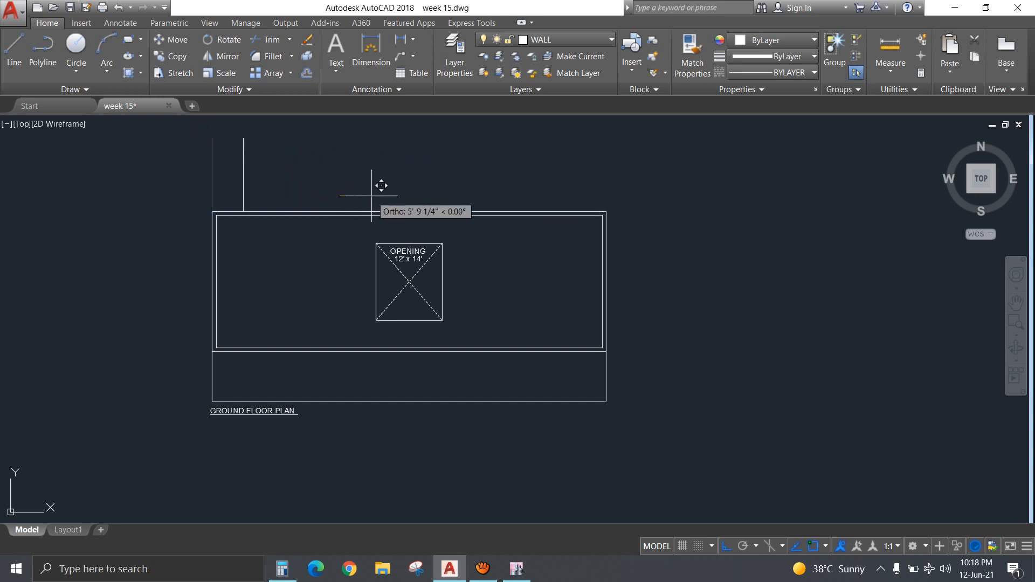
type("4.5")
key("Return")
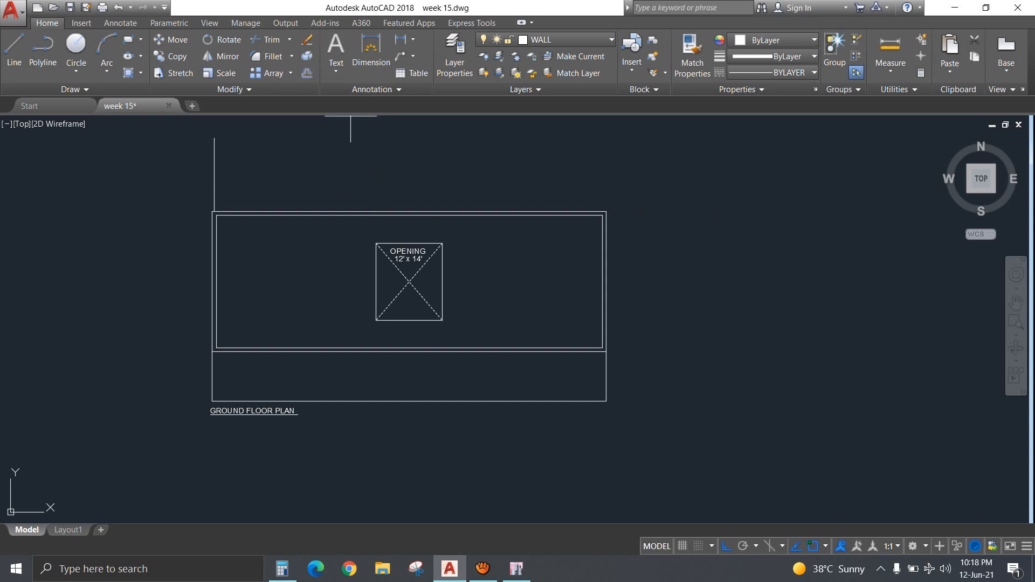
Offset the vertical line successively to the right five times at 14.15' spacing.
type("o")
key("Return")
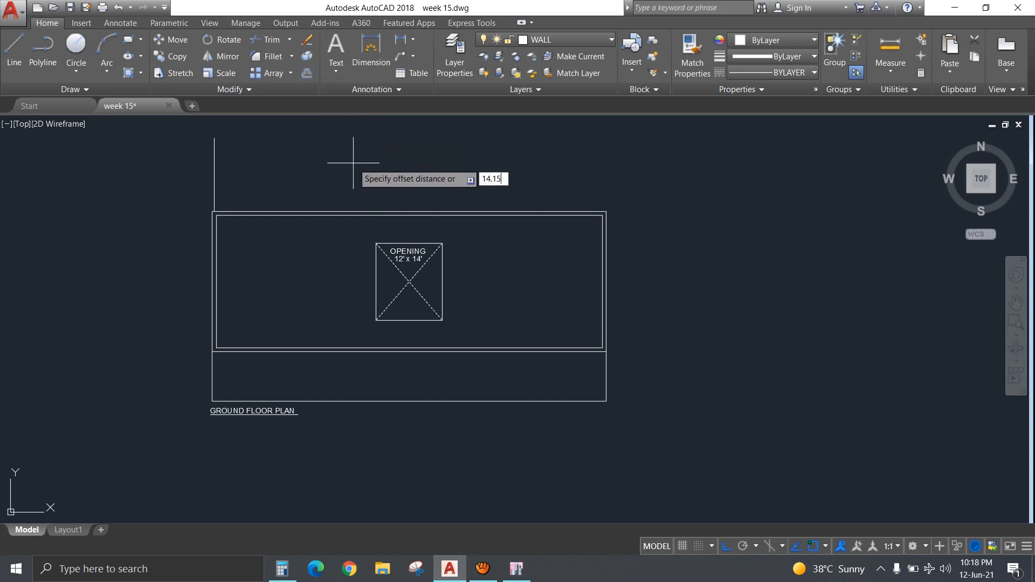
key("Return")
left_click(214, 183)
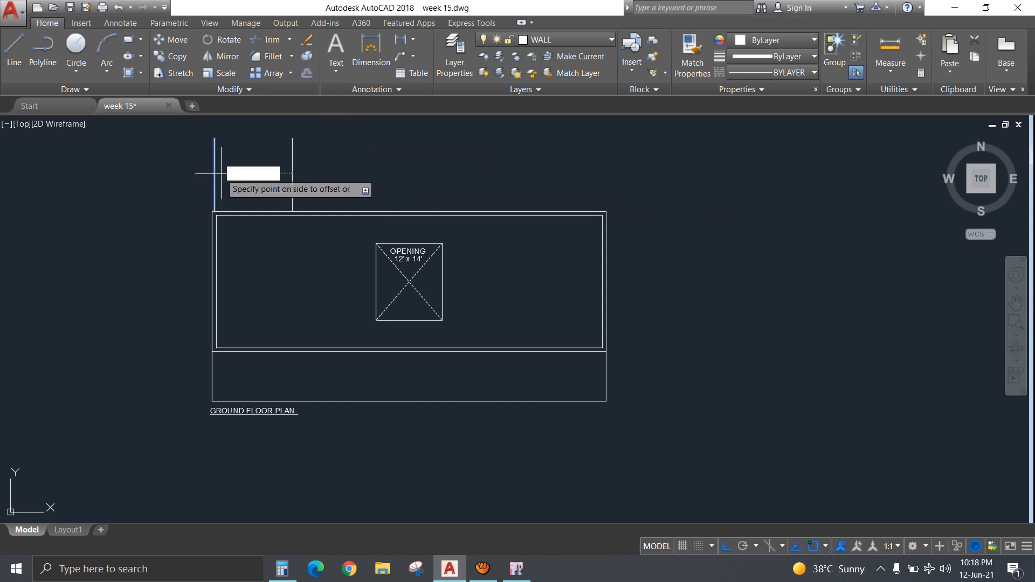
left_click(259, 184)
left_click(293, 186)
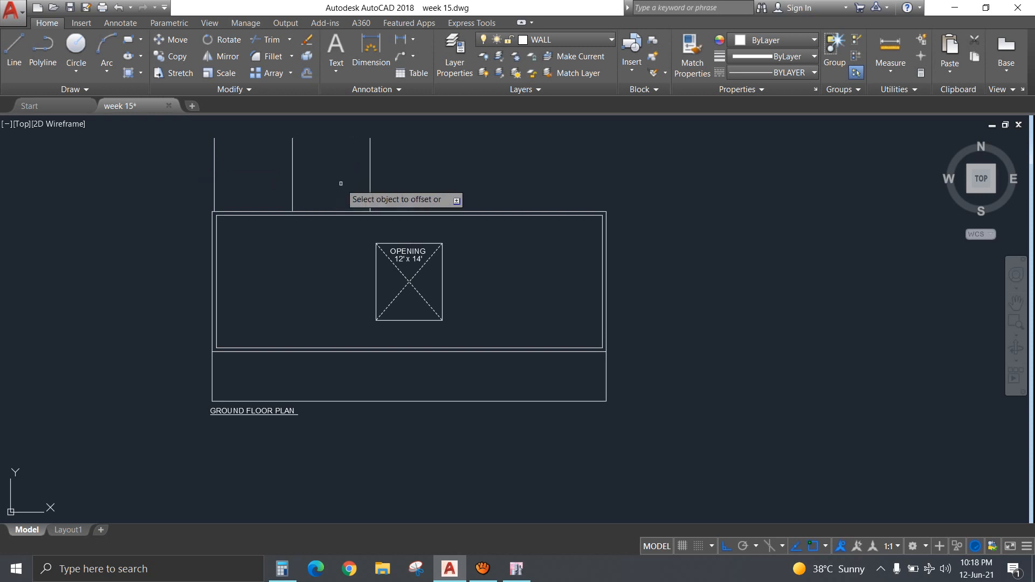
left_click(369, 170)
left_click(370, 168)
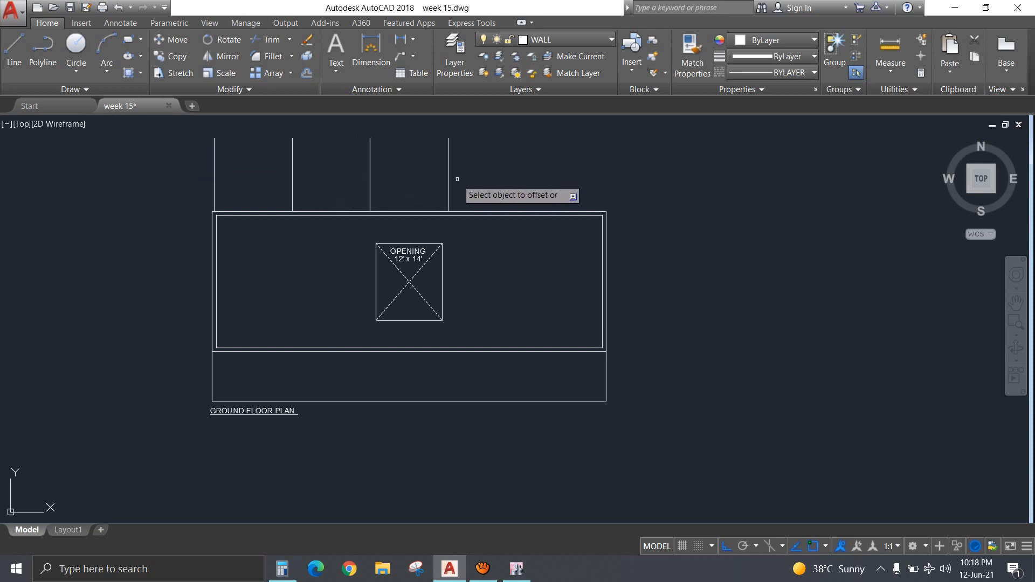
left_click(453, 181)
left_click(449, 187)
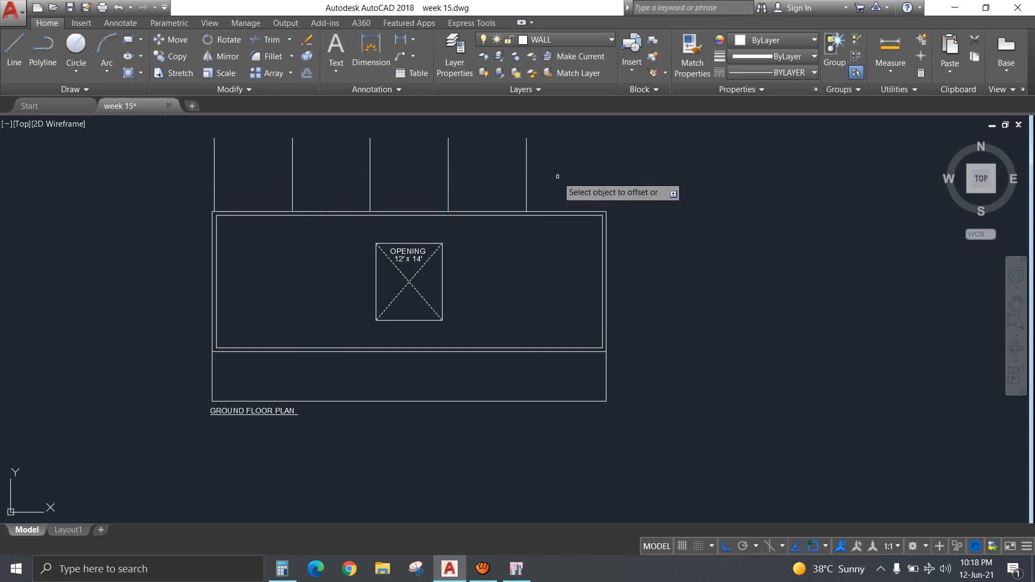
left_click(529, 186)
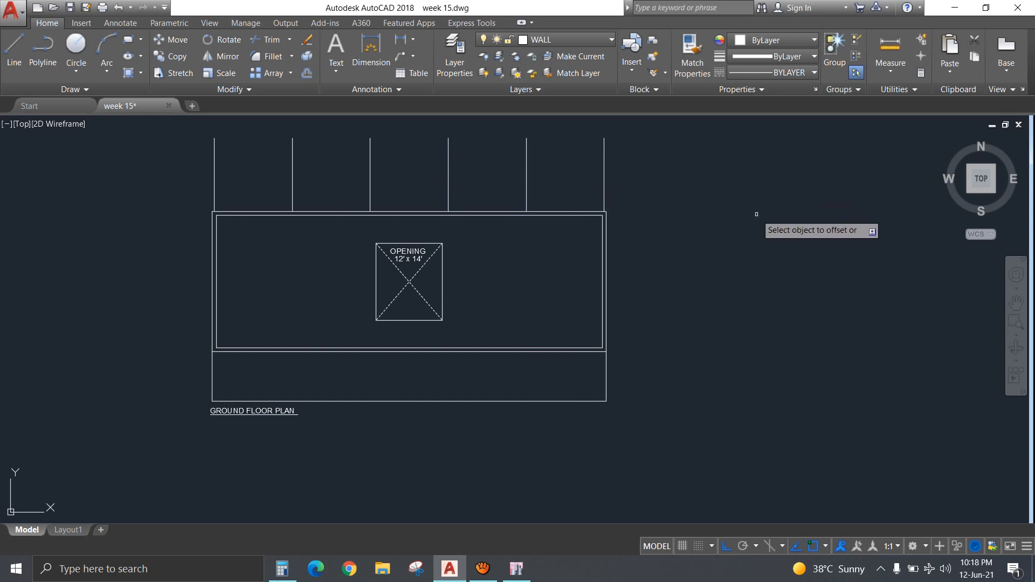
key("Escape")
Assign all six vertical lines above the plan to the GRID layer.
left_click(626, 184)
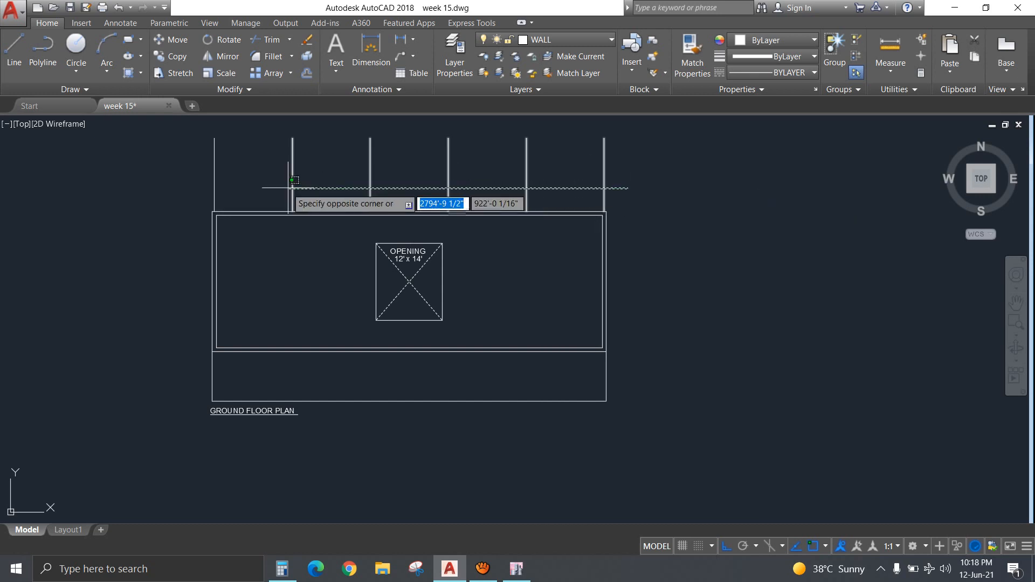
left_click(161, 187)
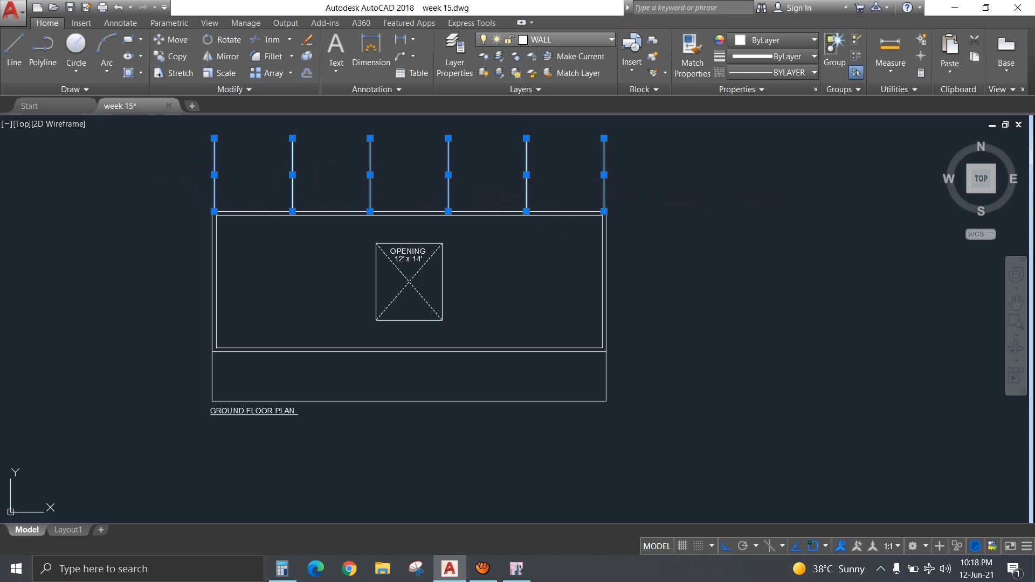
left_click(566, 40)
left_click(542, 122)
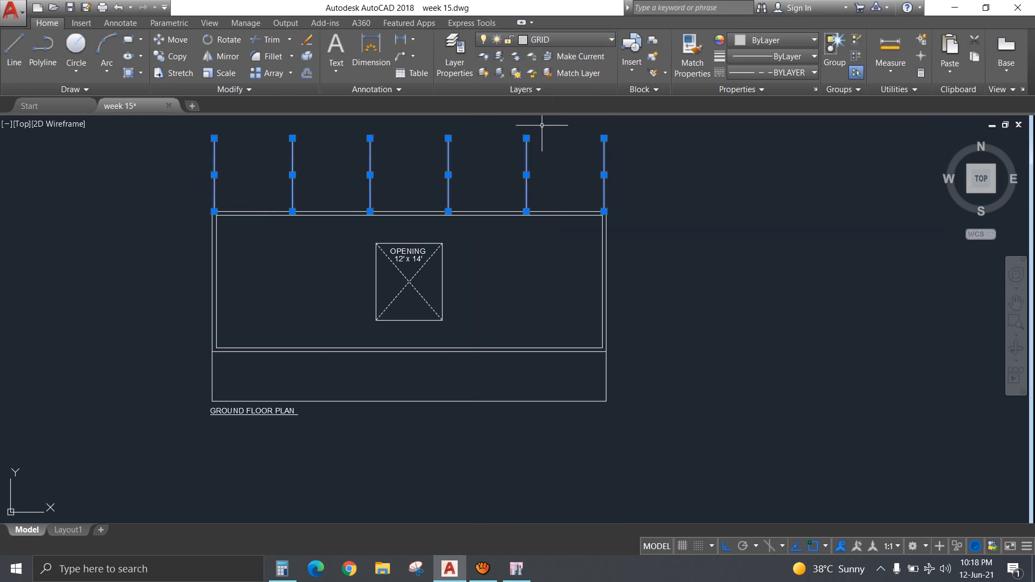
key("Escape")
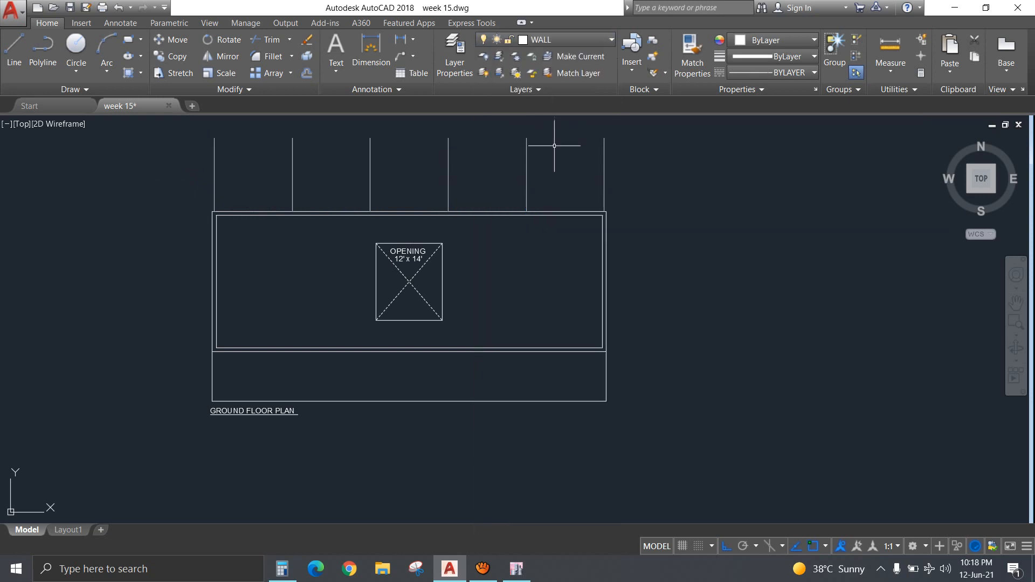
Set the rightmost grid line's linetype to DASHED with a linetype scale of 53.
left_click(604, 162)
right_click(604, 163)
left_click(644, 439)
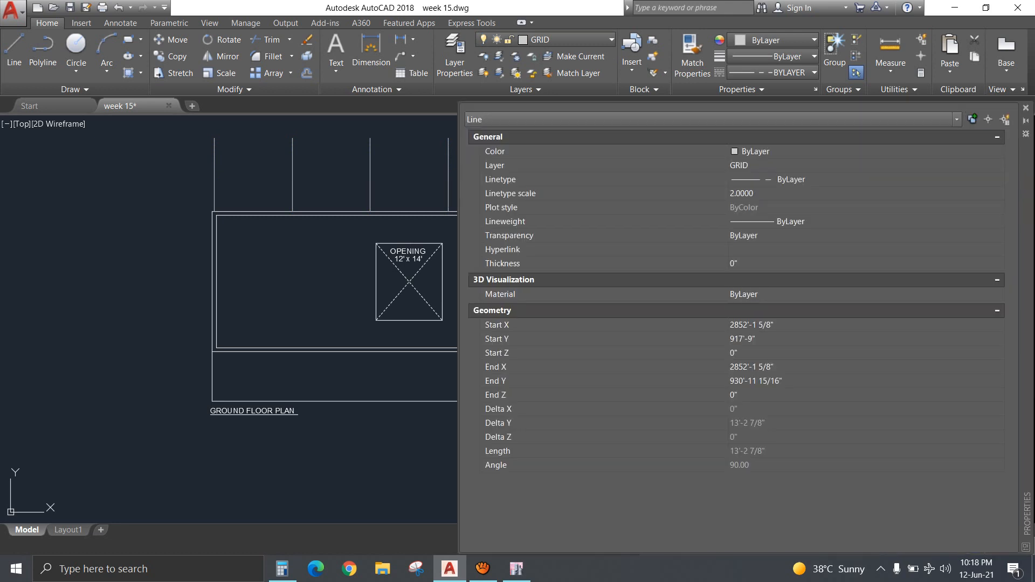
left_click(793, 180)
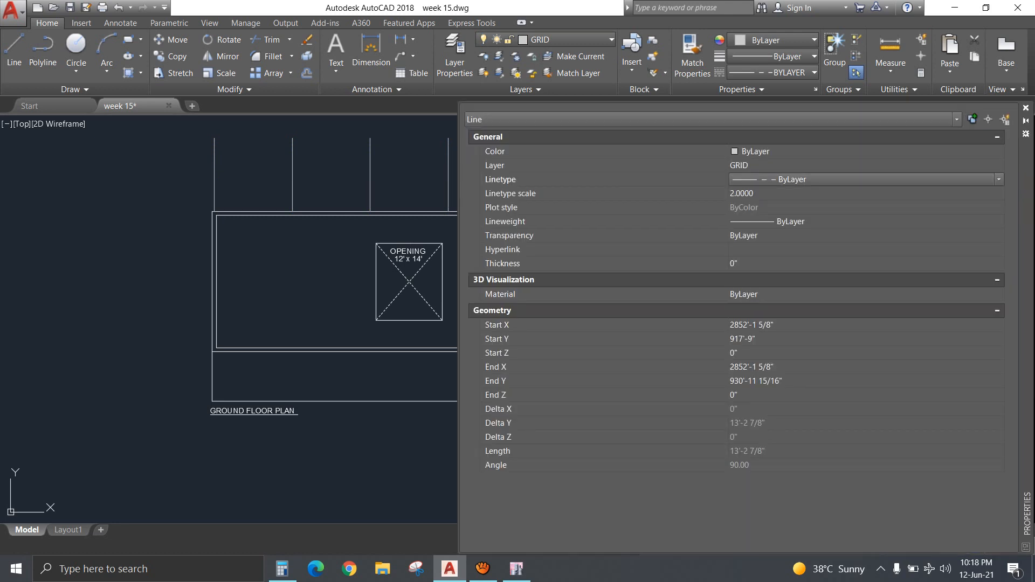
left_click(999, 179)
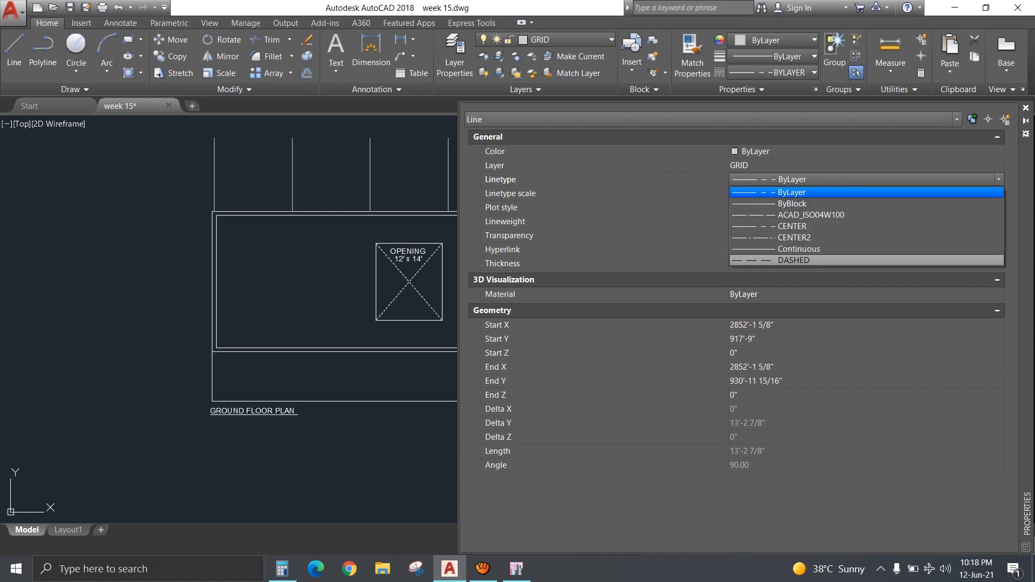
left_click(794, 260)
left_click(782, 194)
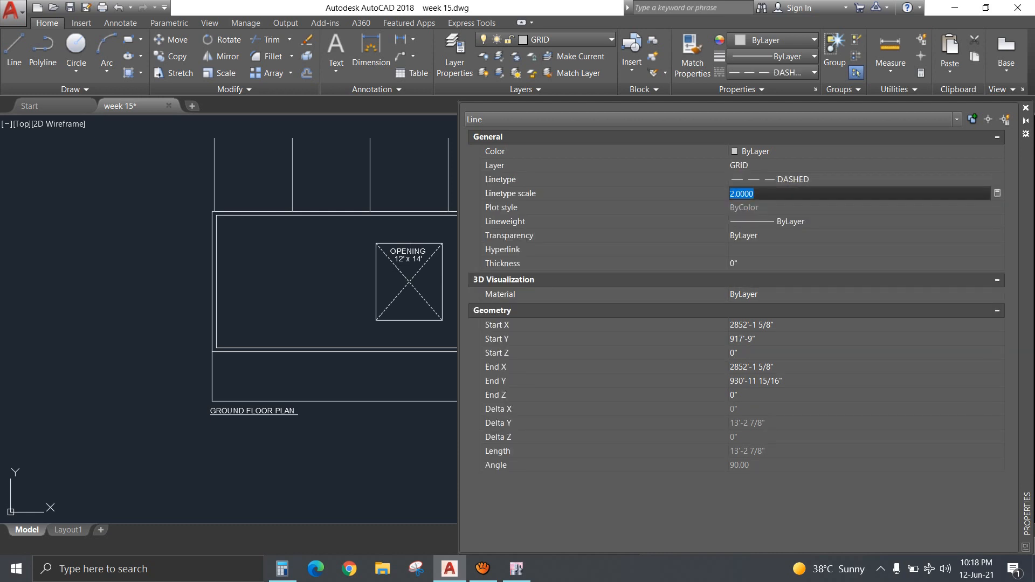
type("53")
key("Return")
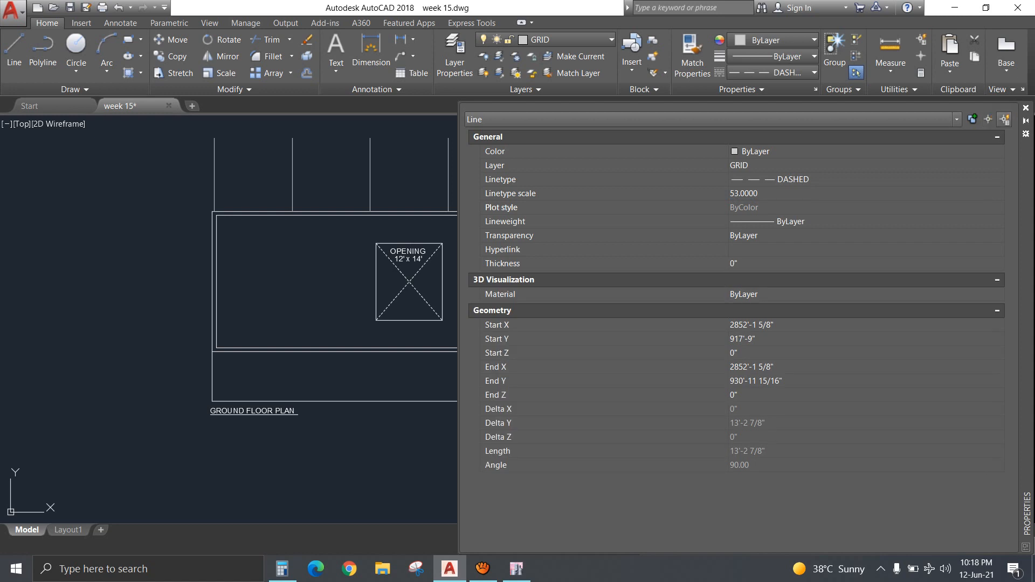
left_click(1026, 108)
key("Escape")
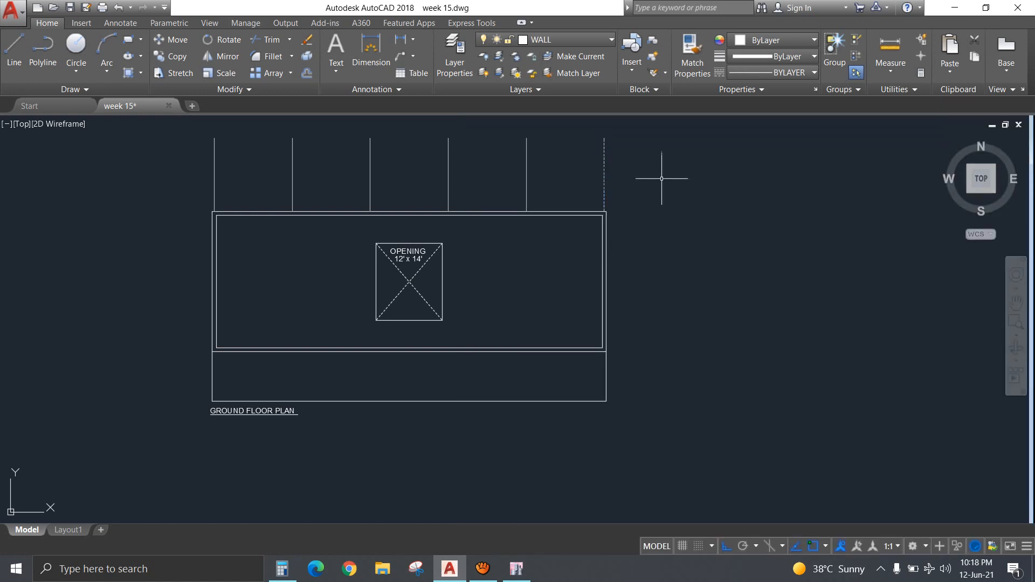
Match the properties of the rightmost dashed grid line onto the other five vertical grid lines.
left_click(625, 175)
left_click(635, 169)
type("MA")
key("Return")
left_click(604, 171)
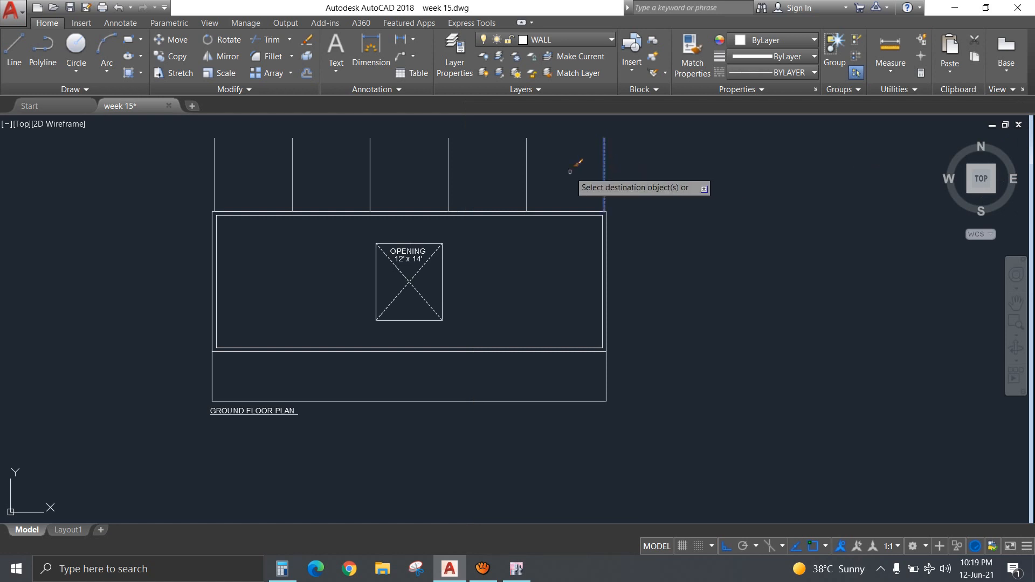
left_click(570, 173)
left_click(168, 176)
key("Escape")
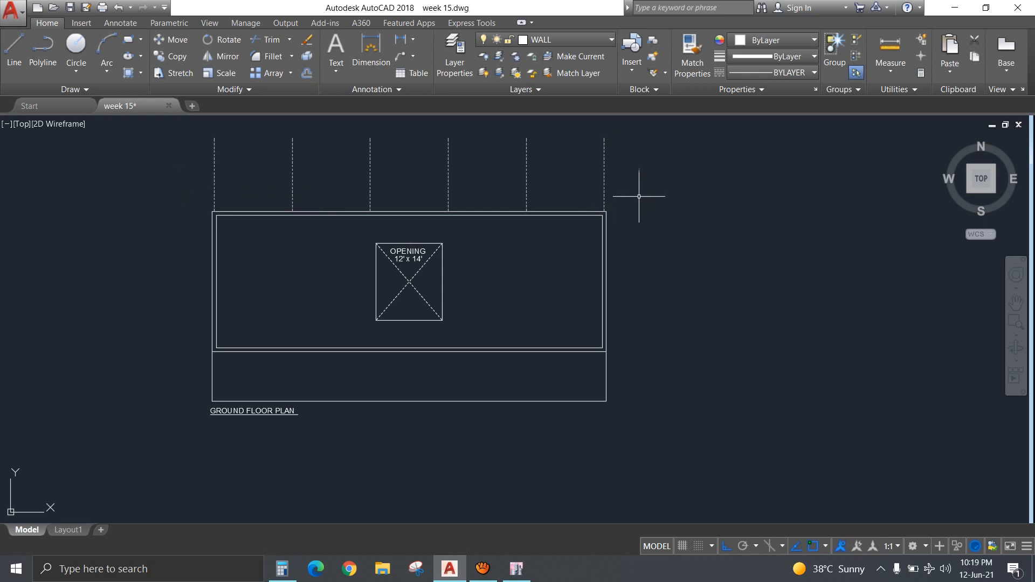
Draw a long horizontal boundary line below the ground floor plan, spanning past both sides of the building.
left_click(14, 54)
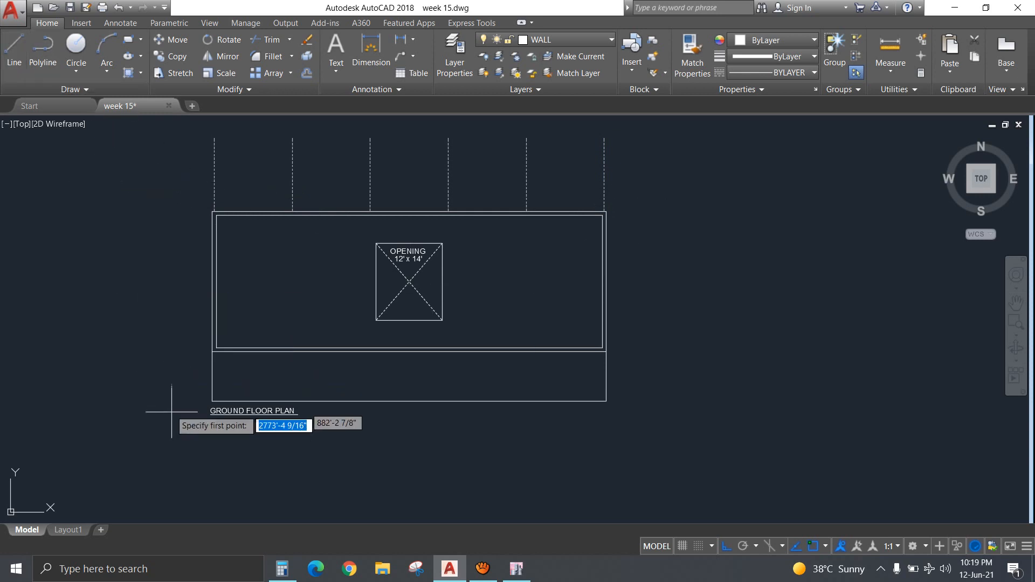
left_click(192, 481)
left_click(770, 504)
key("Return")
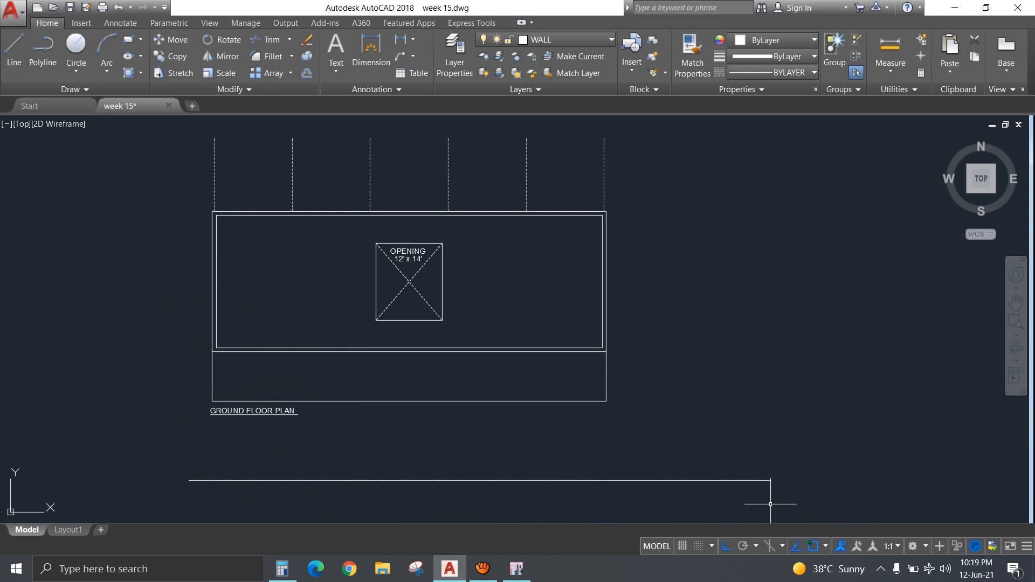
Extend all six vertical grid lines down through the plan to the horizontal line below it.
type("tr")
key("Return")
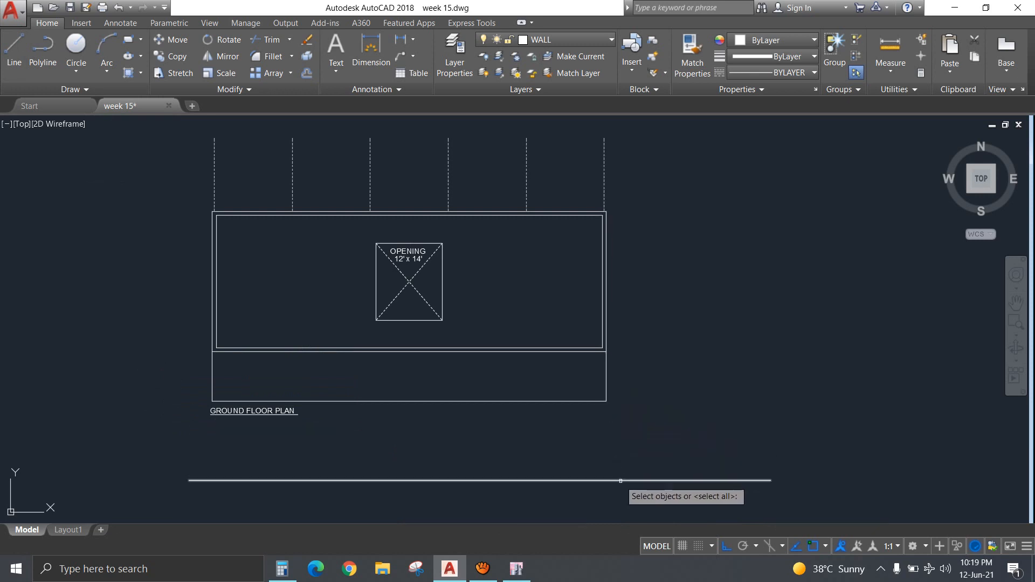
left_click(620, 480)
key("Return")
left_click(631, 186)
left_click(179, 179)
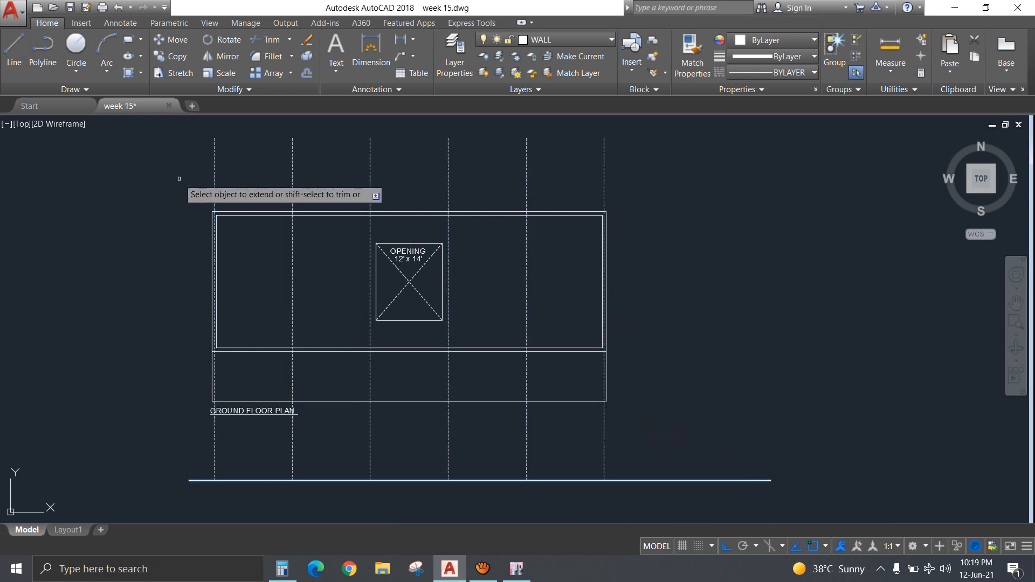
key("Return")
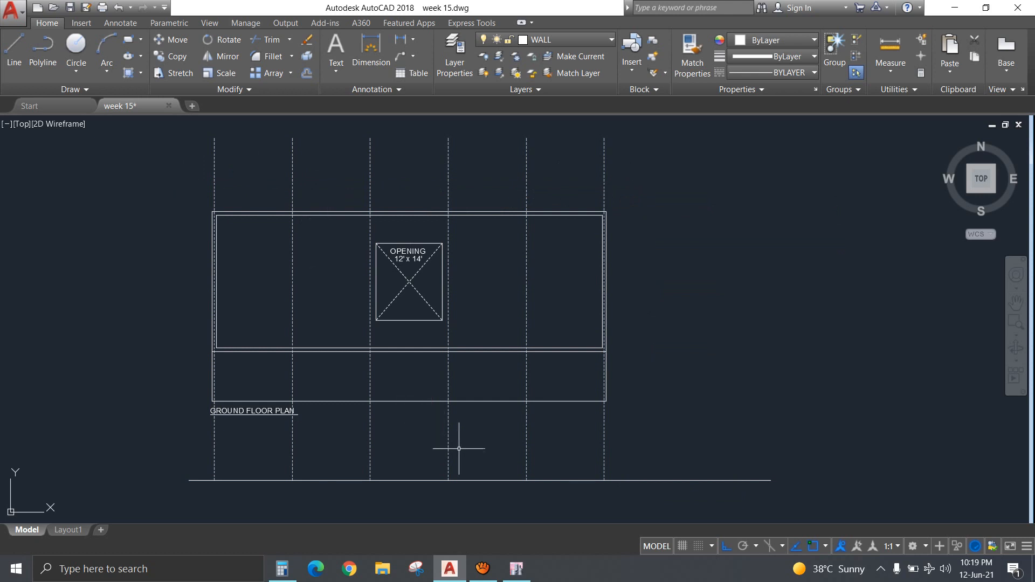
Delete the horizontal boundary line below the plan and draw a horizontal line from the outer top-left corner past the building's right side.
left_click(665, 456)
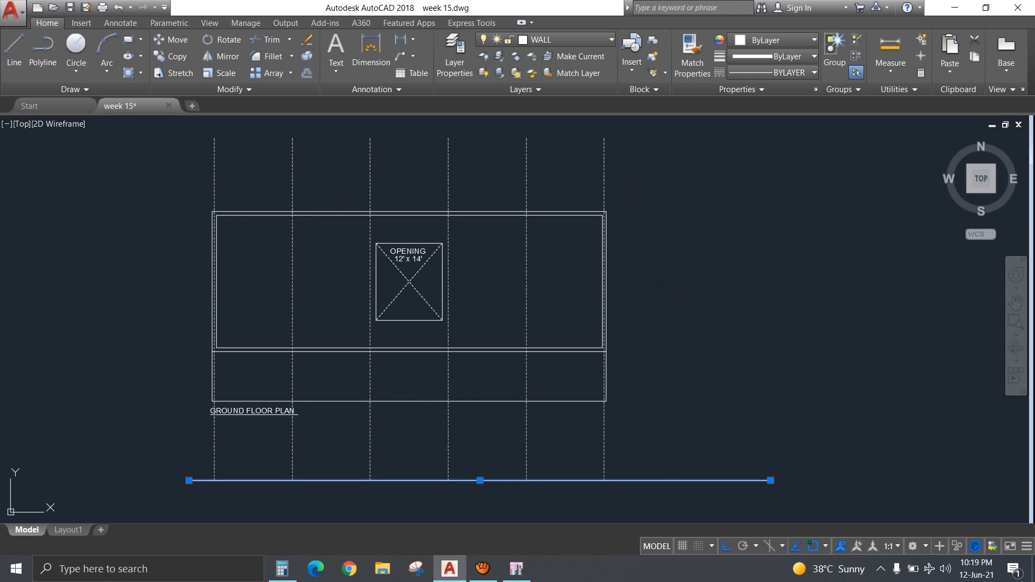
key("Delete")
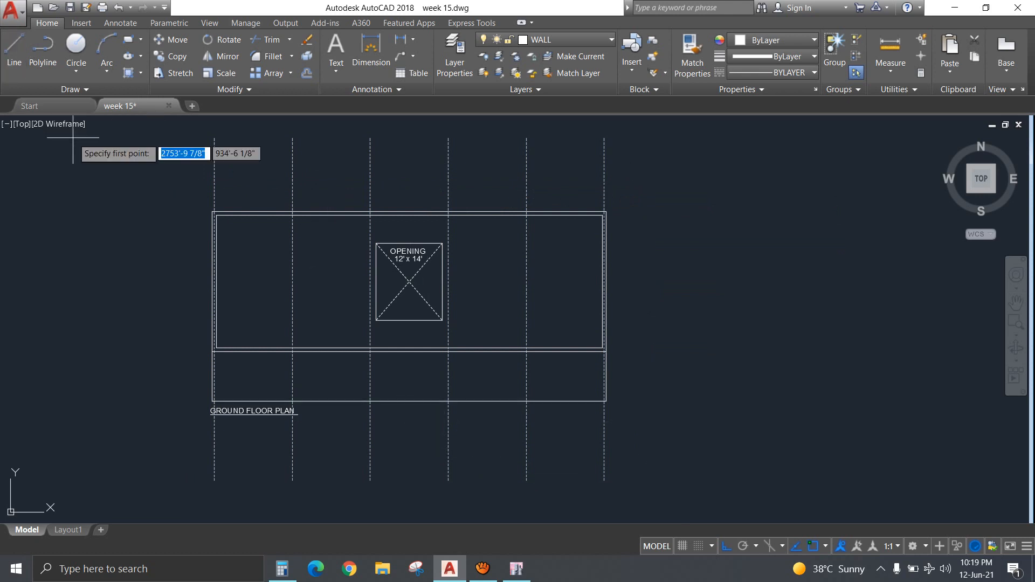
left_click(212, 212)
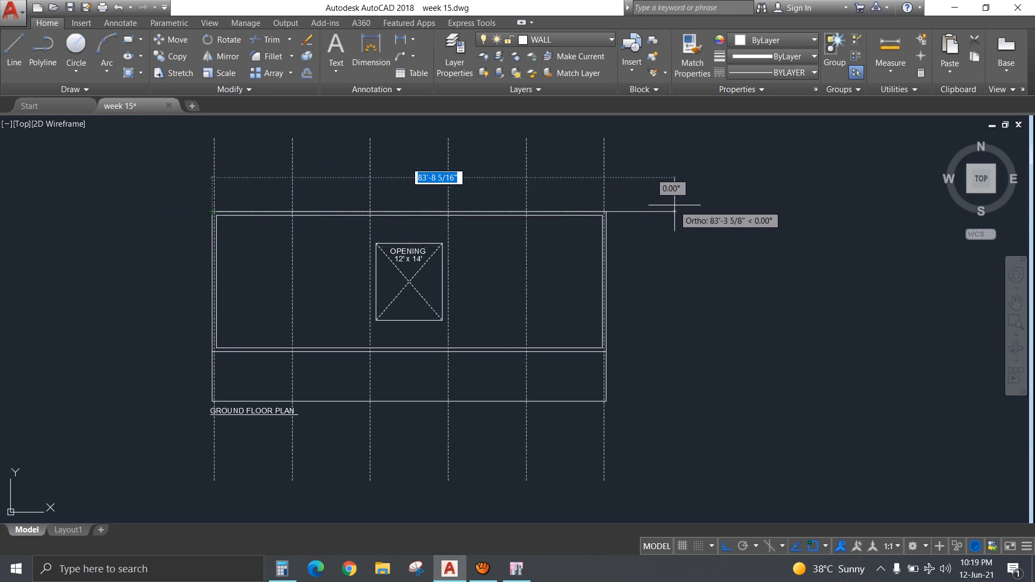
left_click(694, 205)
key("Return")
Move the new horizontal line about 5.5' to the left so it overhangs both sides of the building.
left_click(725, 221)
left_click(682, 189)
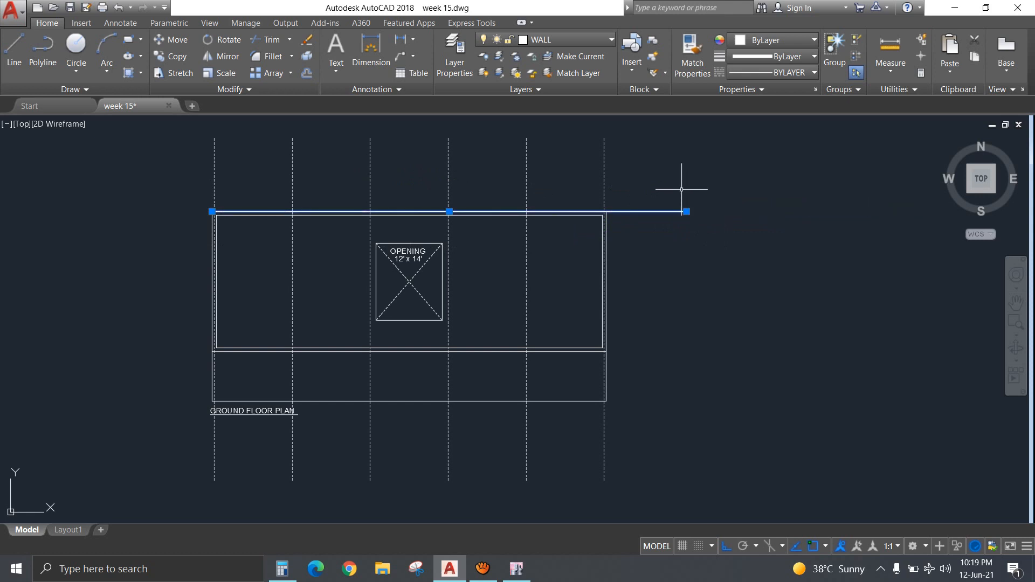
type("m")
key("Return")
left_click(776, 263)
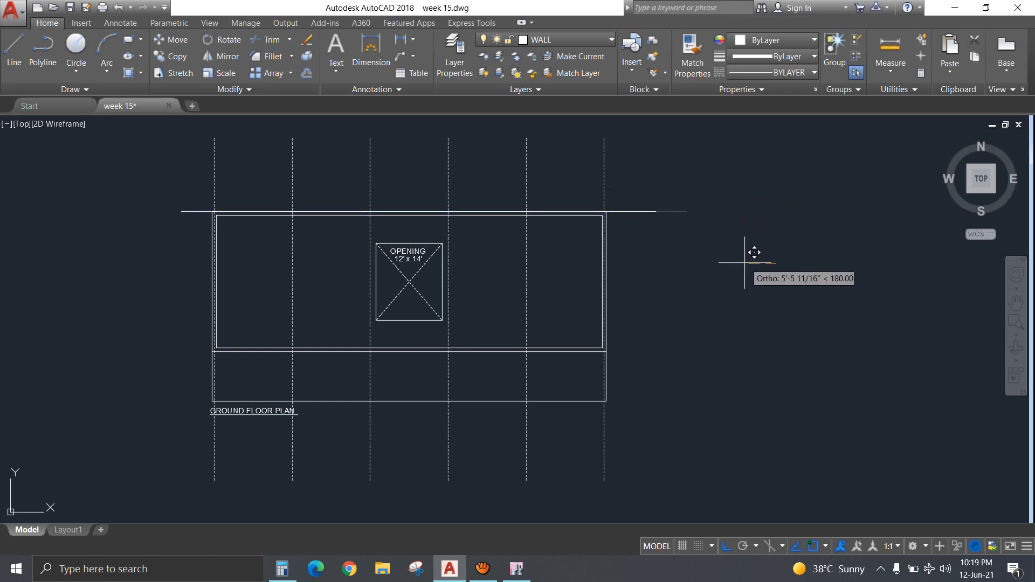
left_click(745, 263)
Move the horizontal line down 4.5" onto the centreline of the upper wall.
left_click(687, 231)
left_click(620, 185)
type("m")
key("Return")
left_click(732, 211)
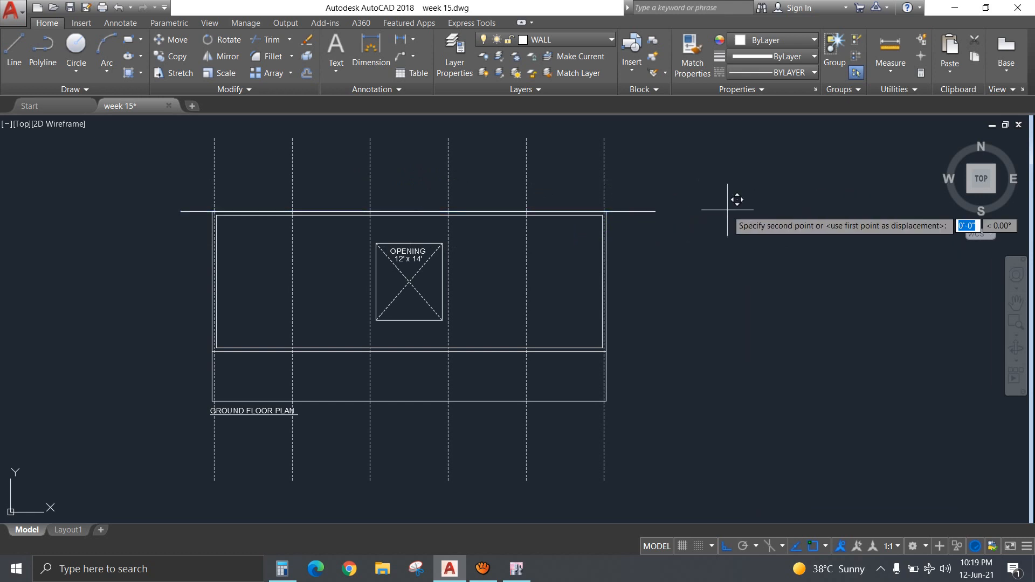
type("4.5")
key("Return")
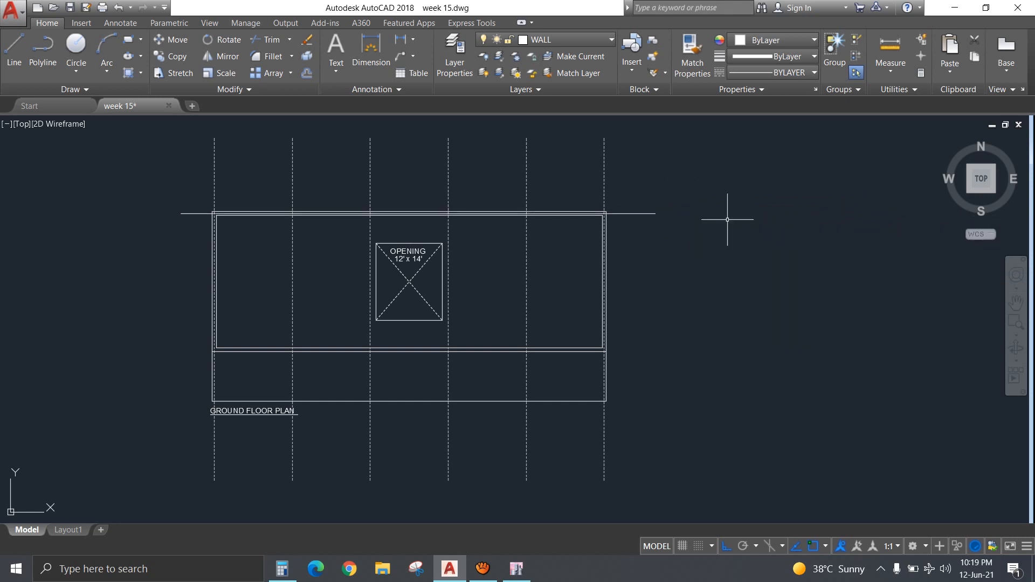
Mirror the upper horizontal grid line about the hall's mid-height onto the lower wall, keeping the original.
left_click(671, 230)
left_click(647, 190)
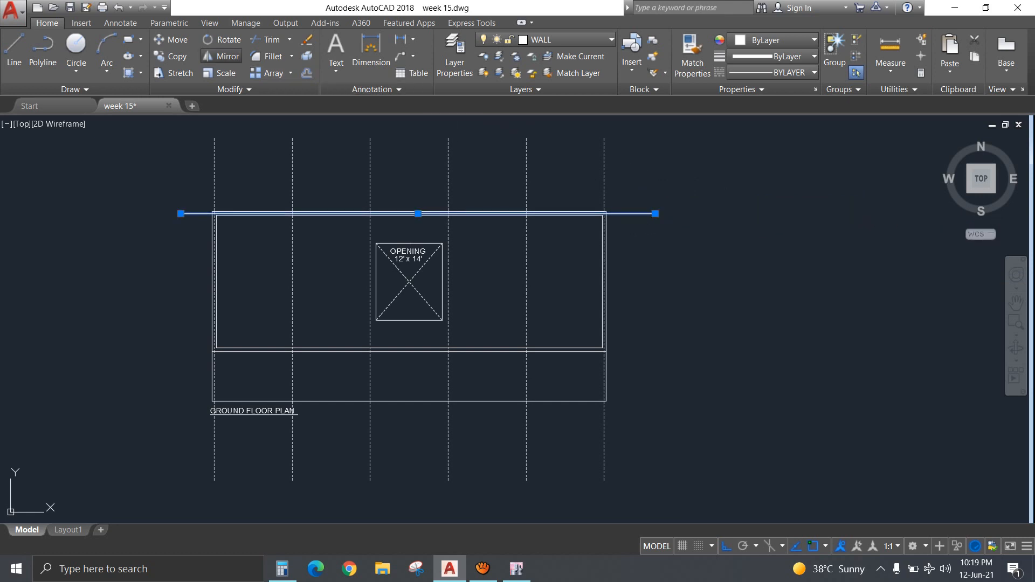
left_click(222, 57)
left_click(602, 282)
left_click(718, 295)
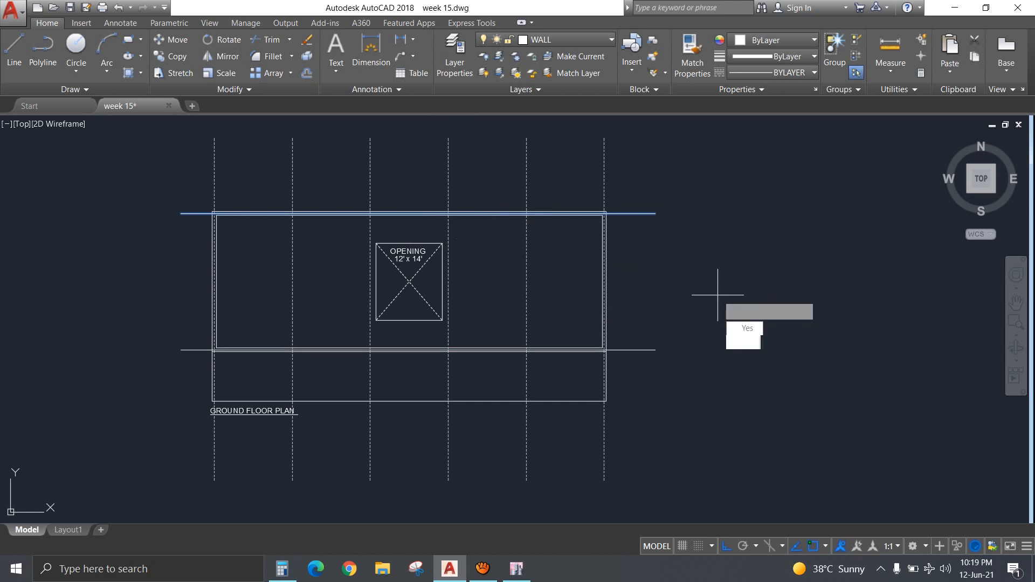
key("Return")
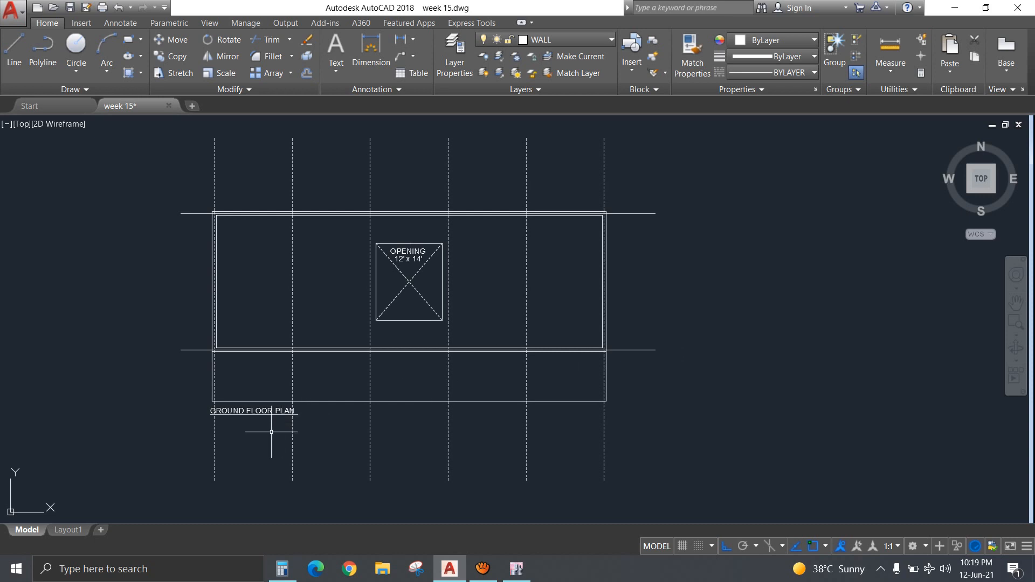
Stretch the lower ends of the six vertical grid lines up about 14' to just below the verandah's edge.
left_click(638, 495)
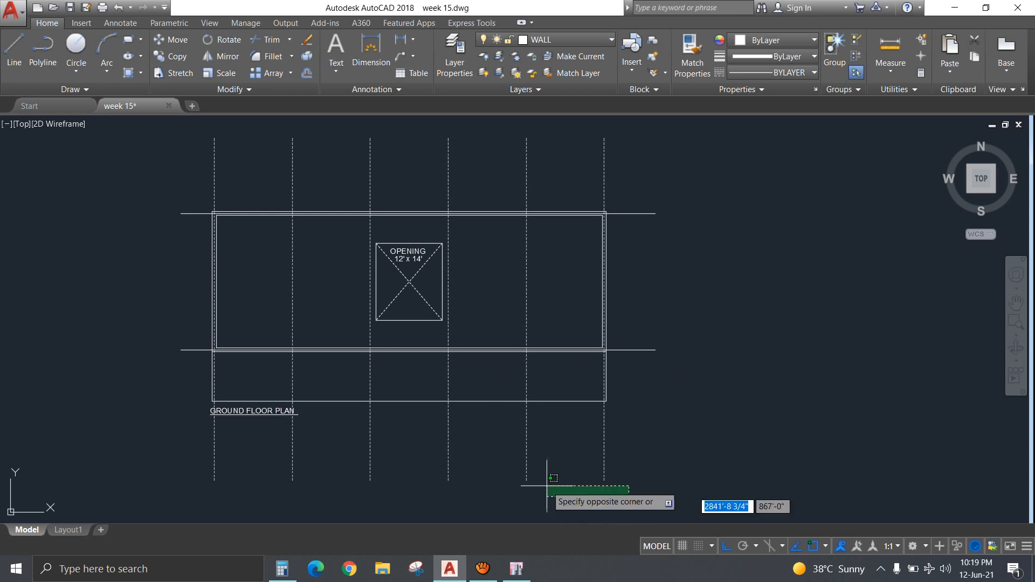
left_click(168, 452)
type("l")
key("Return")
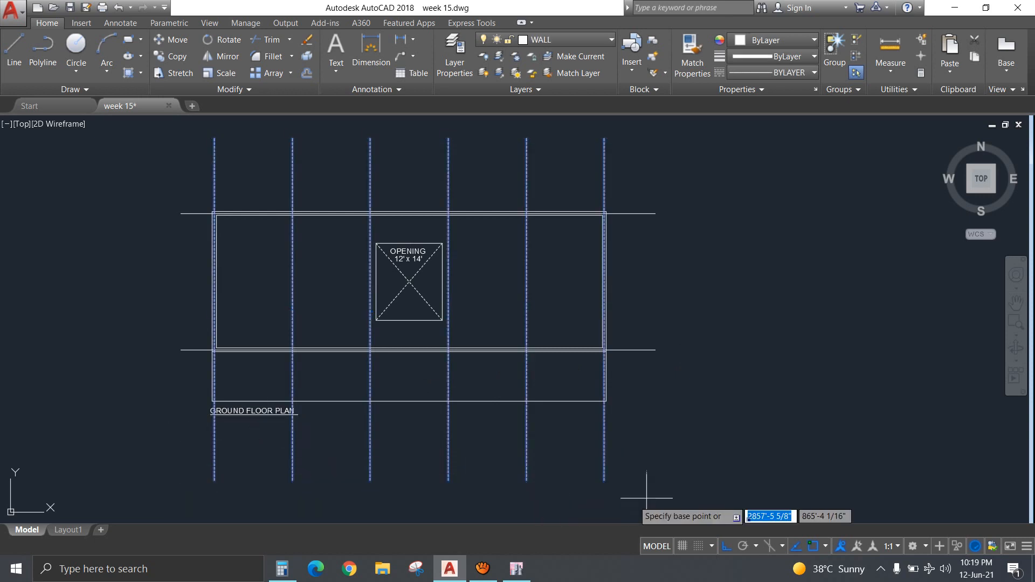
left_click(691, 481)
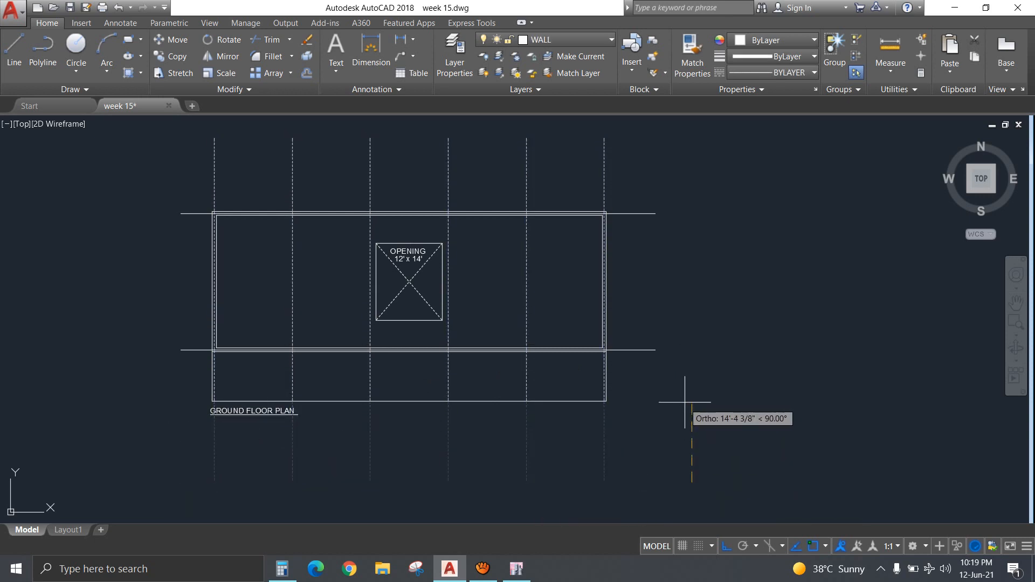
key("Escape")
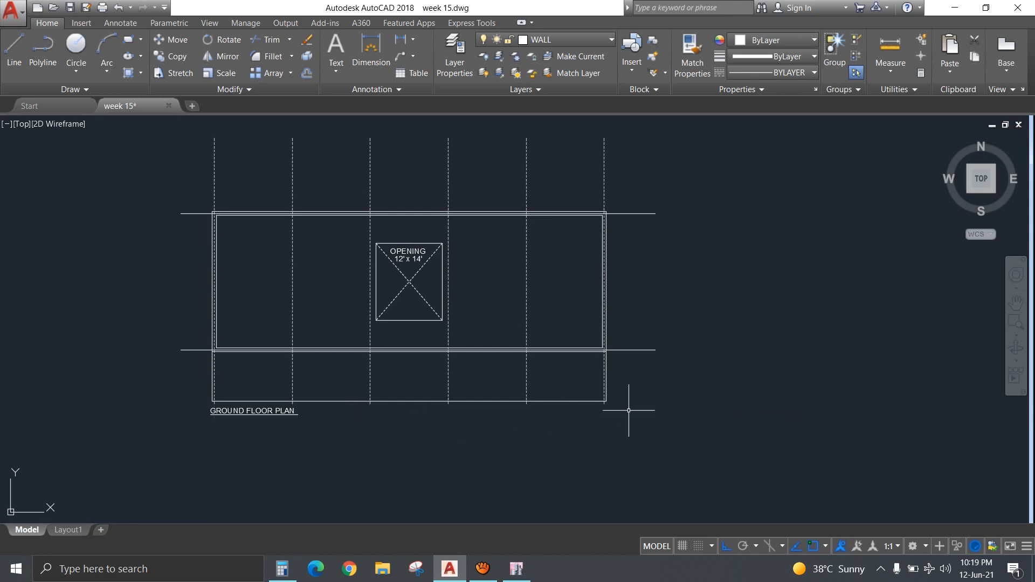
Copy the lower wall's horizontal grid line 9' down to the verandah's outer edge, using the plan's corners as reference points.
left_click(660, 360)
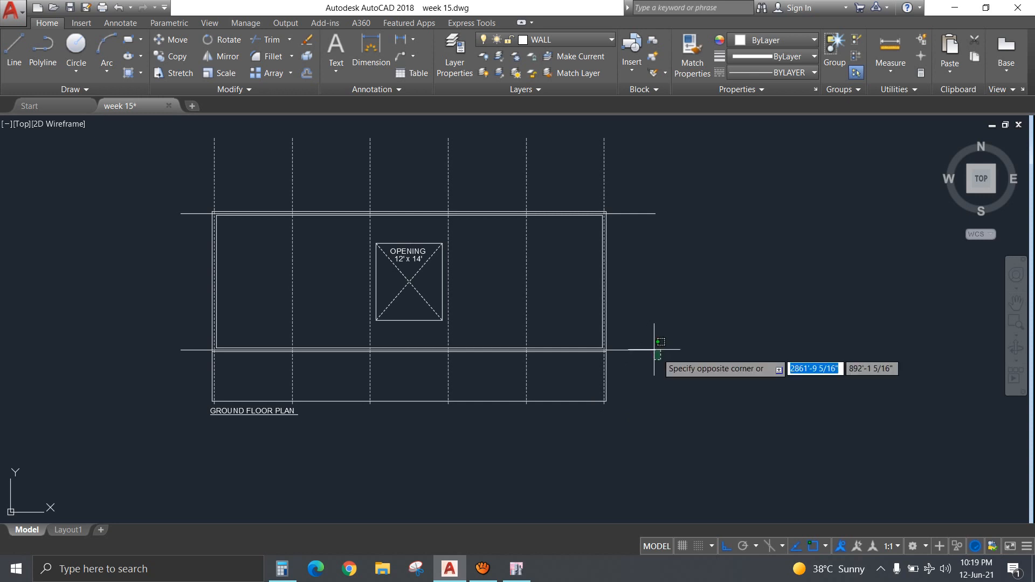
left_click(651, 344)
type("co")
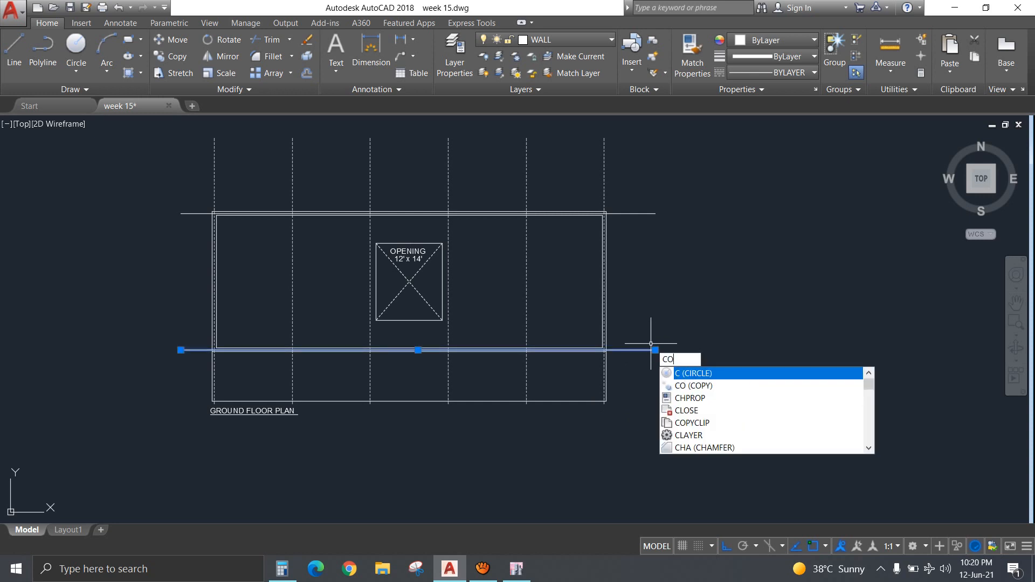
key("Return")
scroll(639, 361, "up", 4)
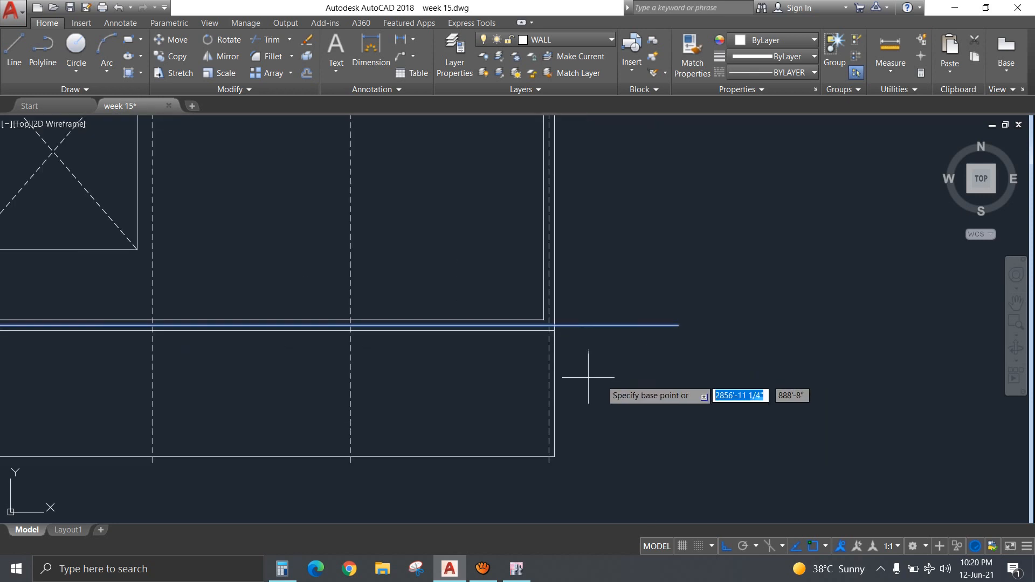
left_click(554, 329)
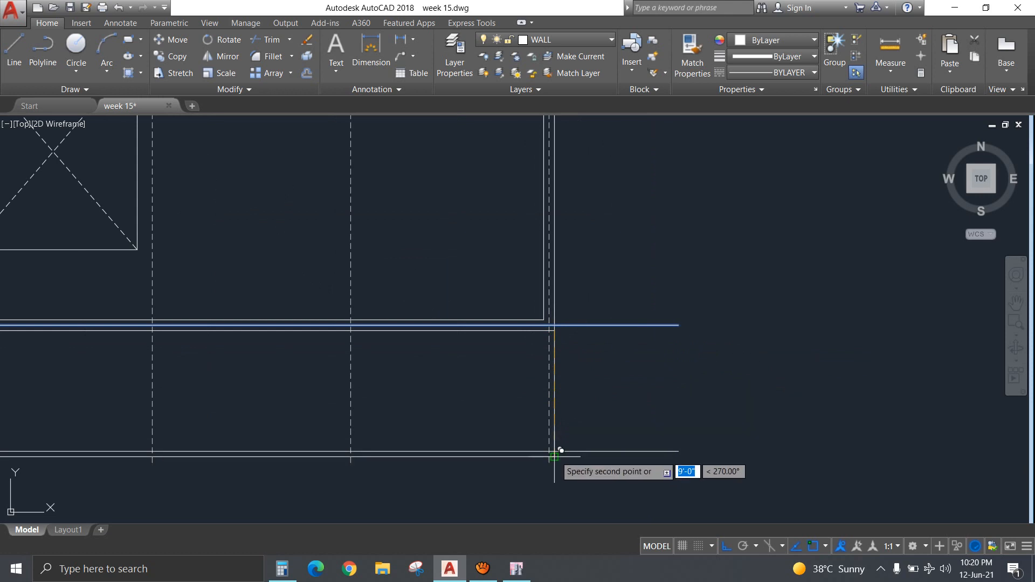
left_click(555, 451)
key("Escape")
scroll(742, 445, "down", 4)
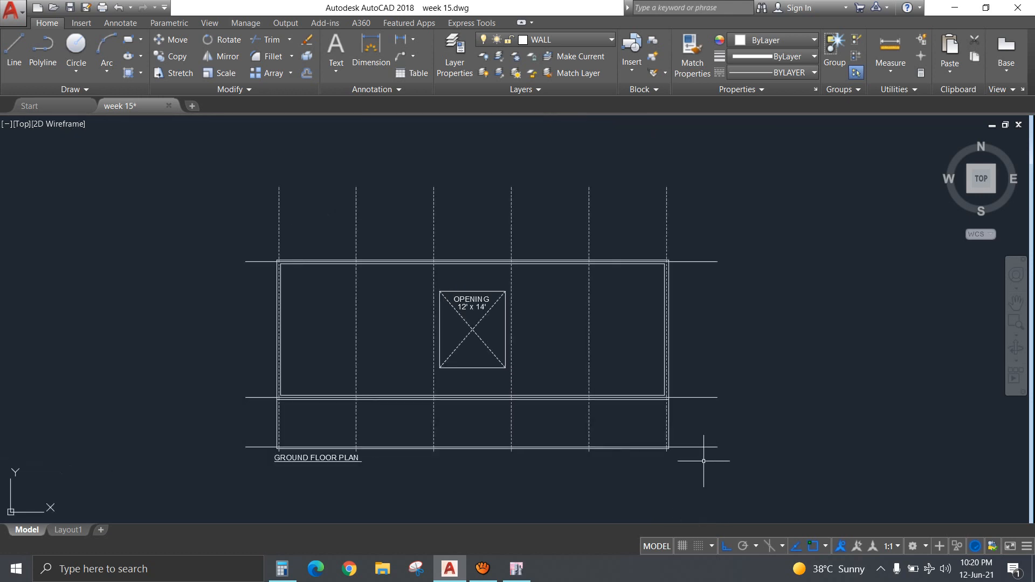
Stretch the upper ends of the six vertical grid lines down closer to the building's upper wall.
middle_click_drag(704, 461, 741, 421)
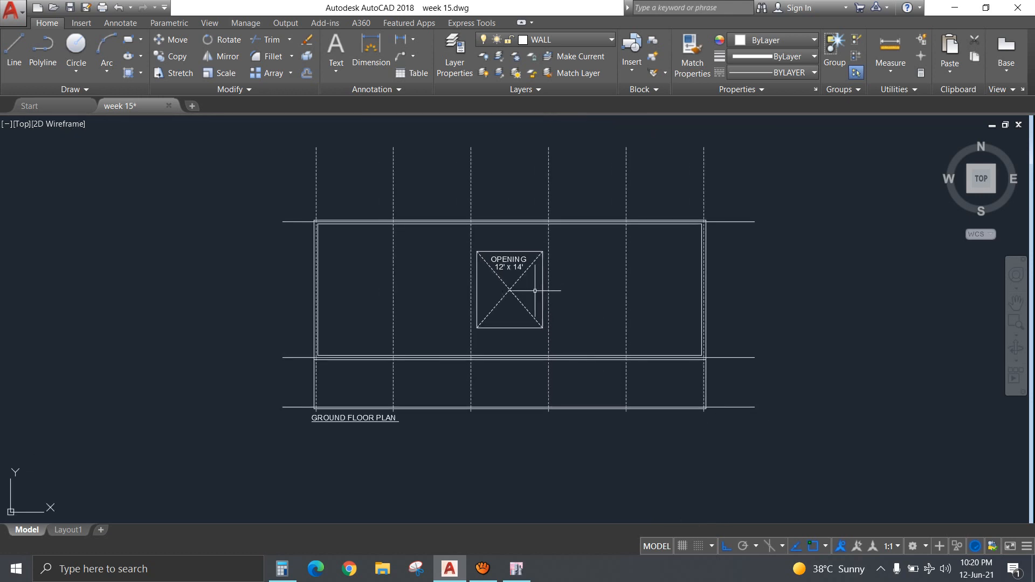
left_click(725, 184)
left_click(286, 141)
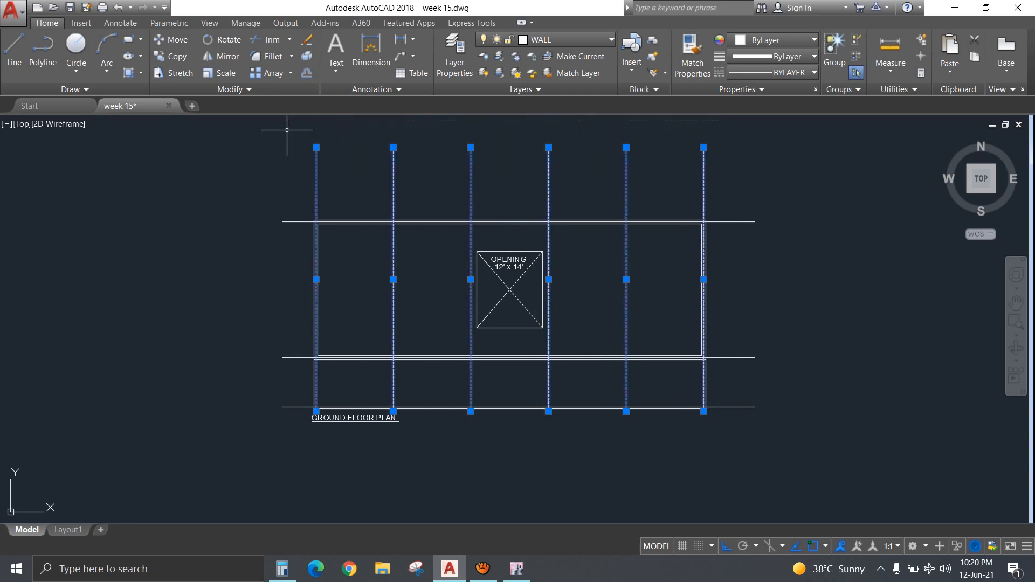
type("m")
key("Return")
left_click(804, 194)
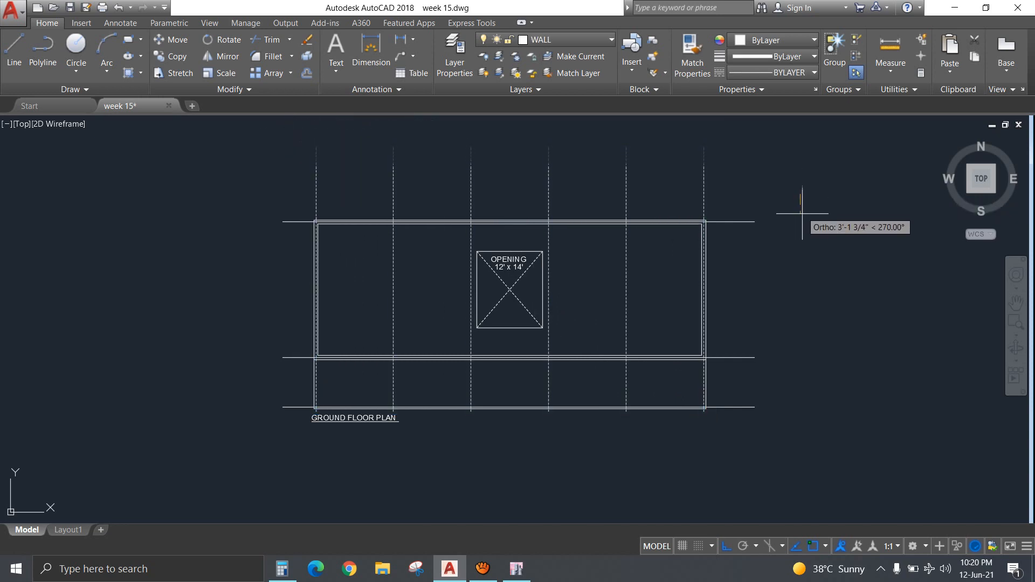
left_click(805, 243)
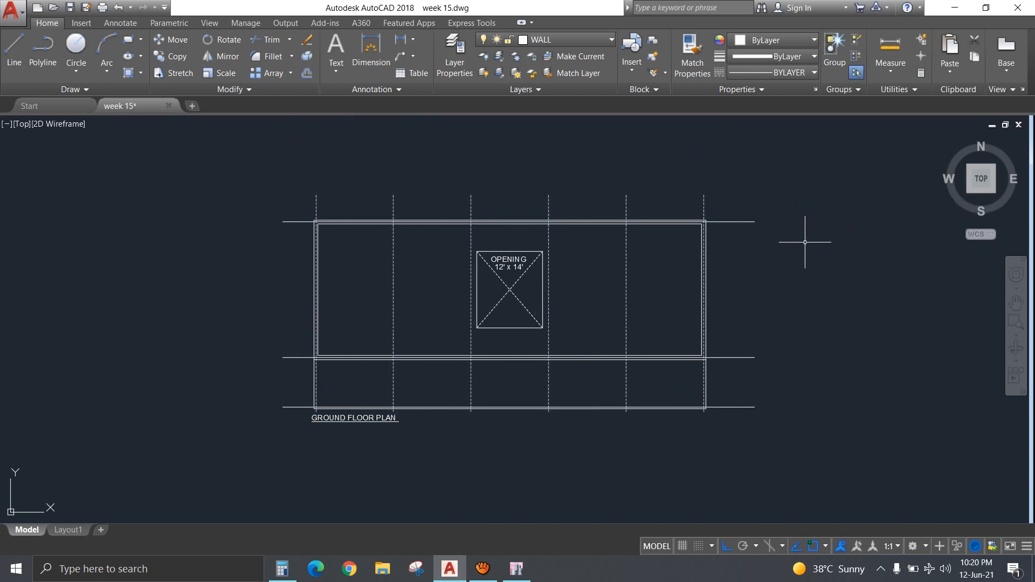
Stretch the right ends of the three horizontal grid lines inward to shorten their overhang past the building.
left_click(804, 435)
left_click(740, 208)
type("m")
key("Return")
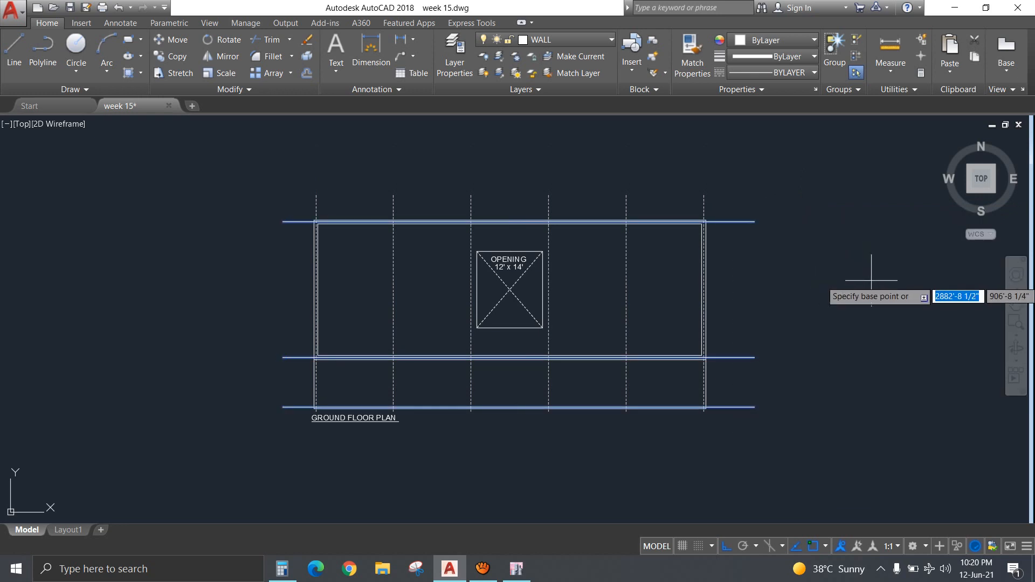
left_click(872, 280)
left_click(852, 280)
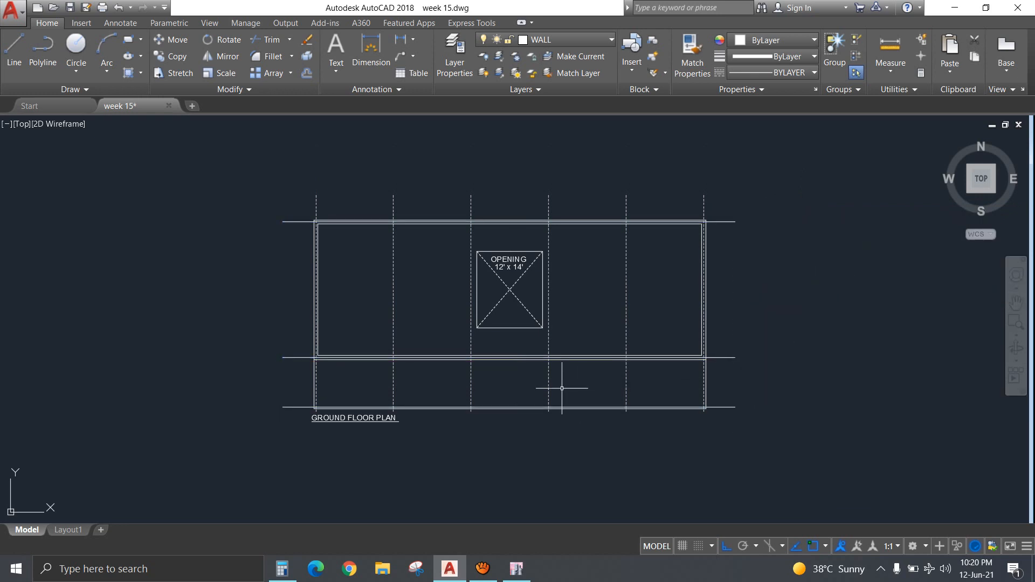
Copy the whole ground floor plan with its grid lines and title straight down below the original.
scroll(546, 385, "down", 1)
middle_click_drag(537, 384, 491, 252)
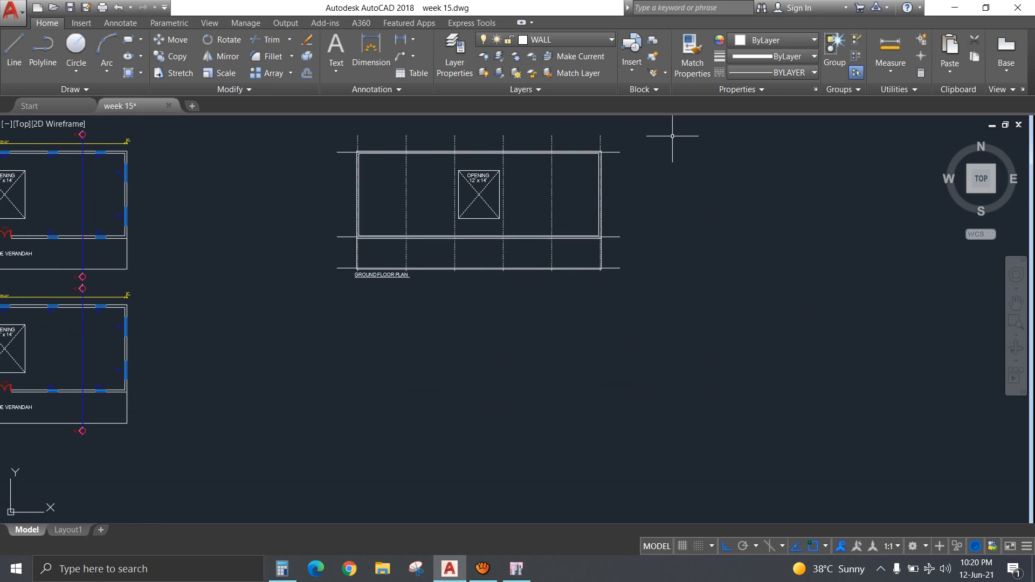
left_click(642, 149)
left_click(331, 123)
left_click(629, 338)
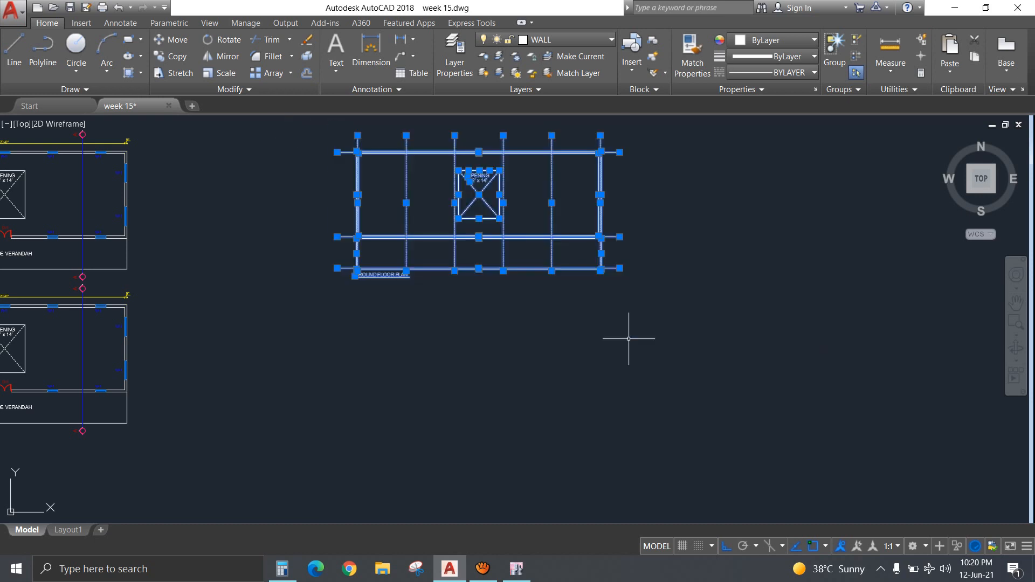
type("co")
key("Return")
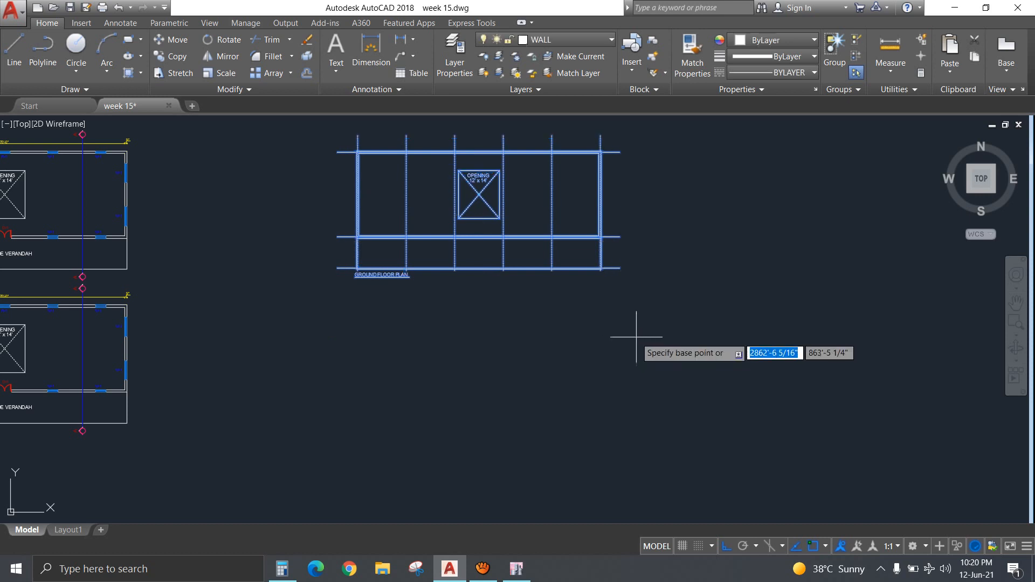
left_click(723, 316)
scroll(752, 480, "down", 2)
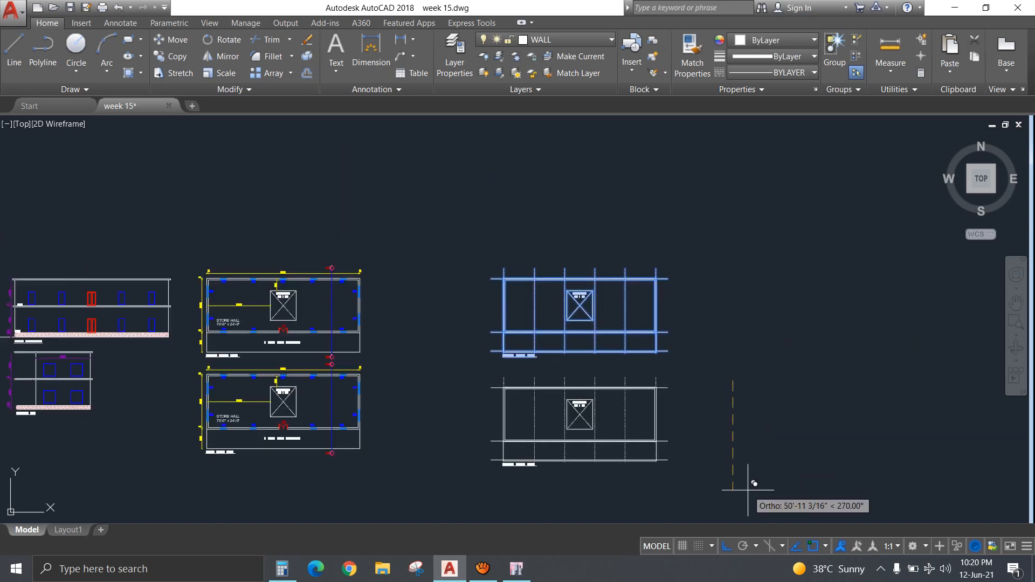
middle_click_drag(751, 479, 745, 388)
left_click(743, 391)
key("Escape")
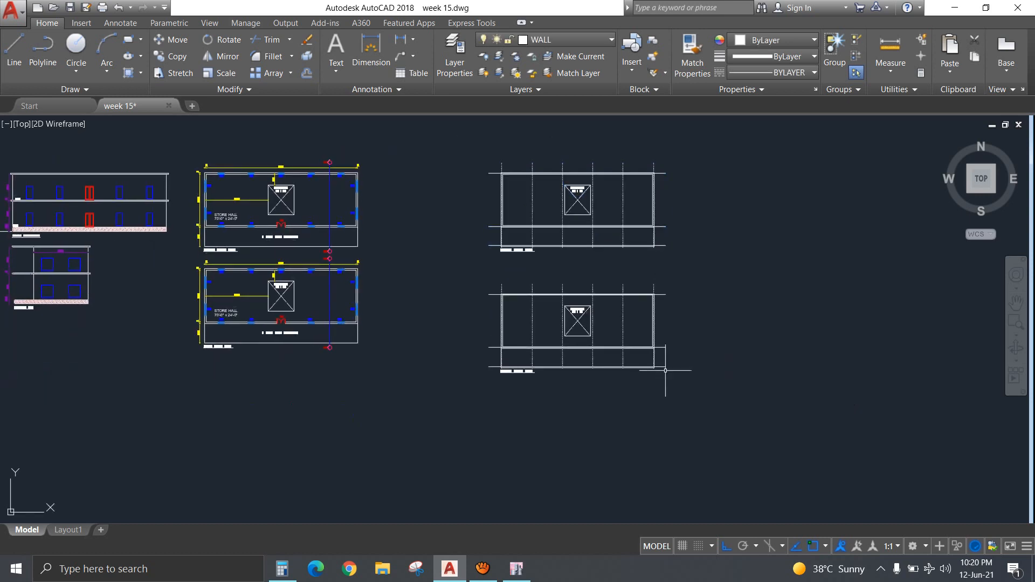
Change the title text under the copied plan to PLINTH BEAM PLAN.
scroll(522, 381, "up", 5)
double_click(535, 344)
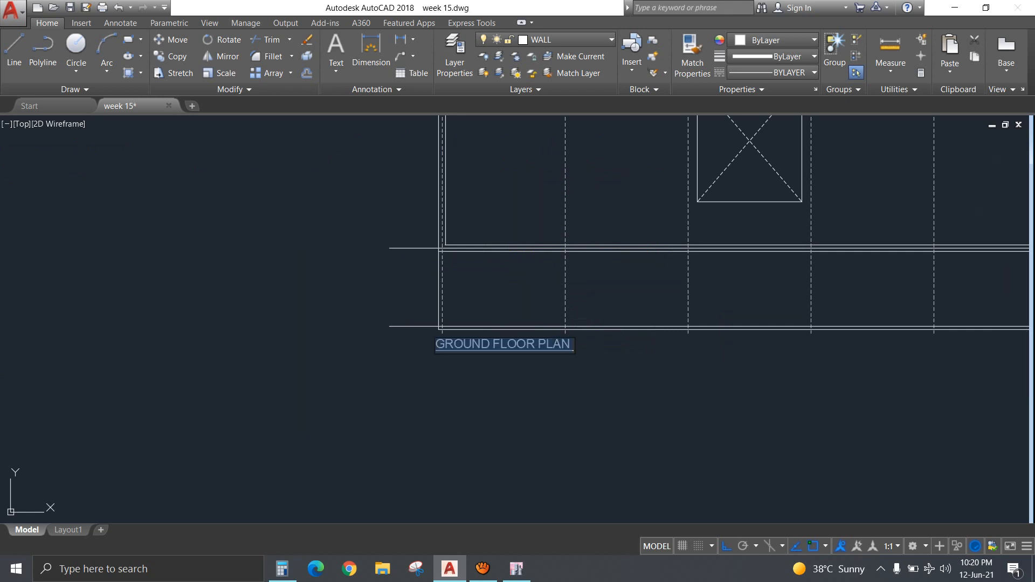
left_click_drag(535, 345, 436, 345)
type("P")
type("LINTH BEAM")
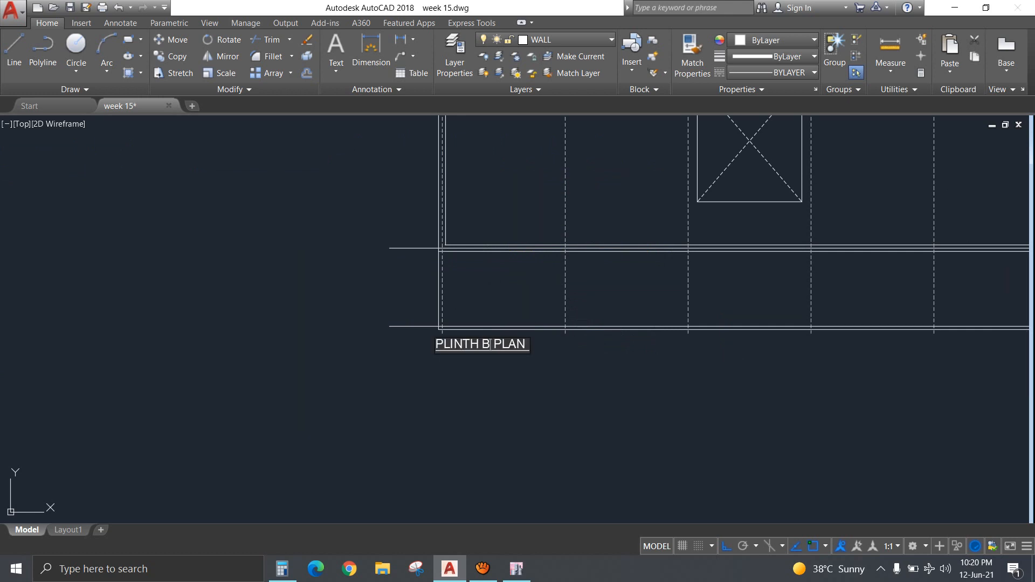
type(" PLAN")
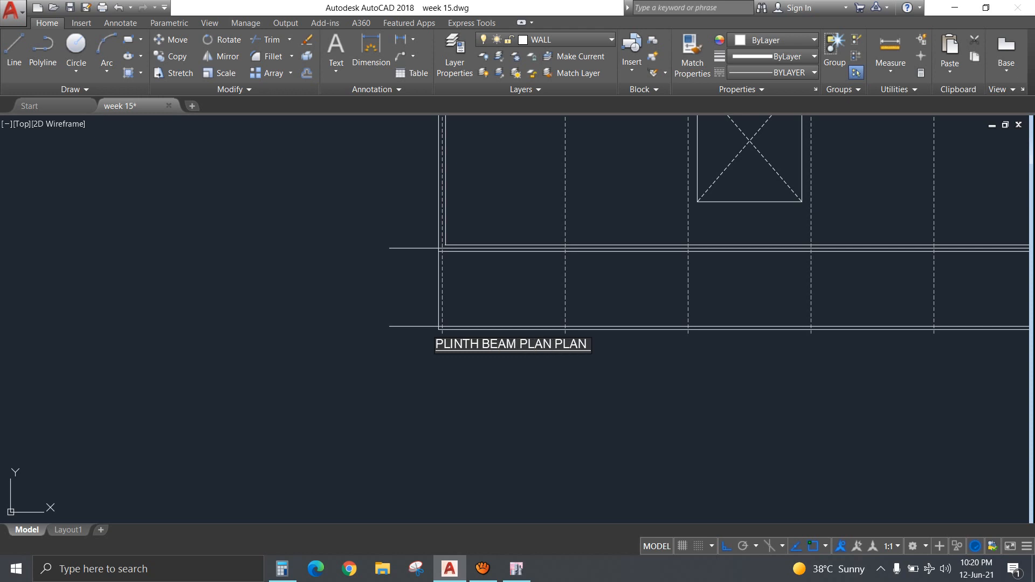
key("Delete")
key("Delete")
key("Delete")
key("Delete")
key("Delete")
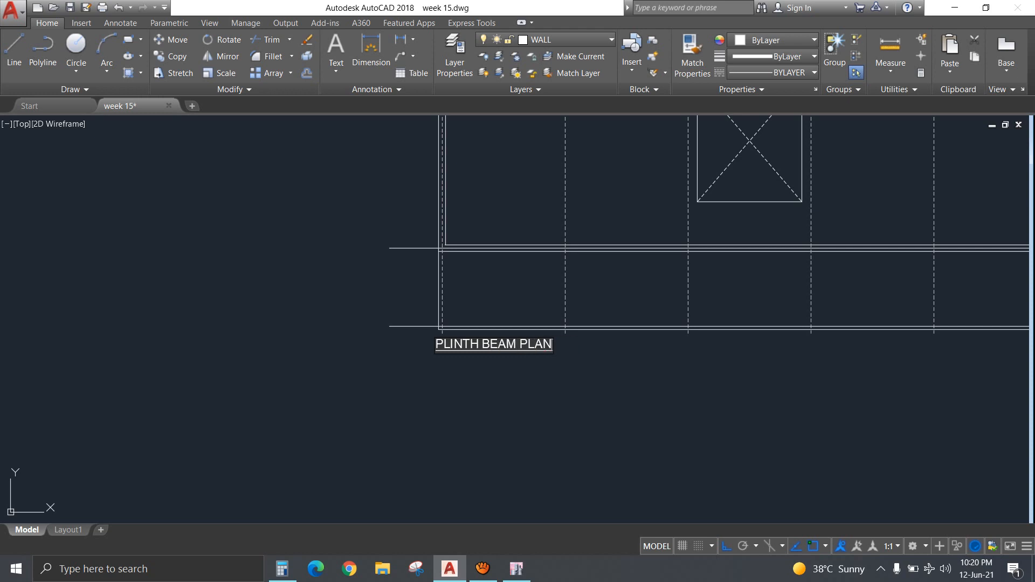
left_click(633, 395)
key("Escape")
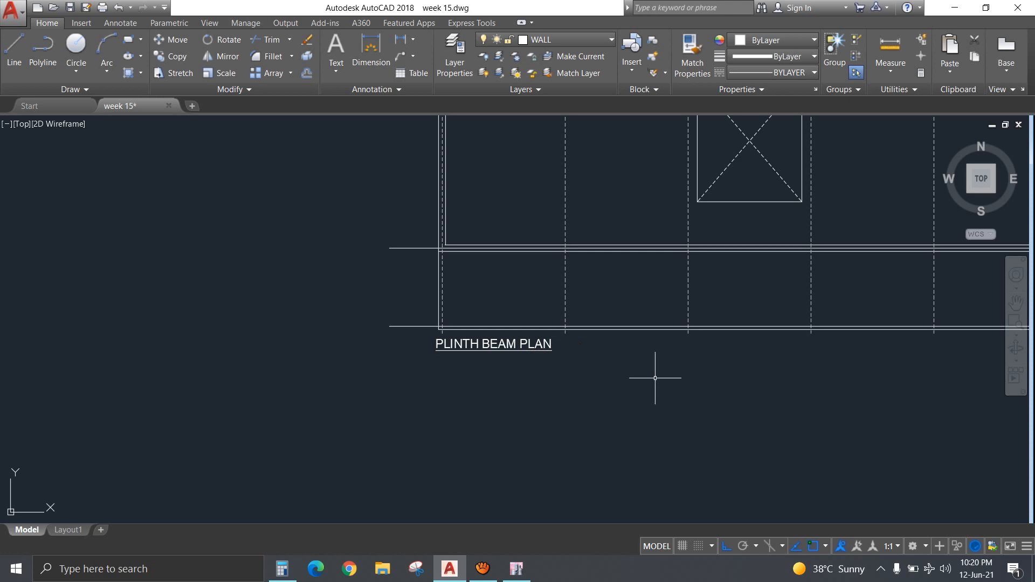
Delete the three horizontal and six vertical grid lines from the plinth beam plan.
scroll(647, 377, "down", 2)
mouse_move(639, 376)
middle_mouse_down()
mouse_move(516, 356)
mouse_move(371, 362)
middle_mouse_up()
left_click(712, 357)
left_click(651, 132)
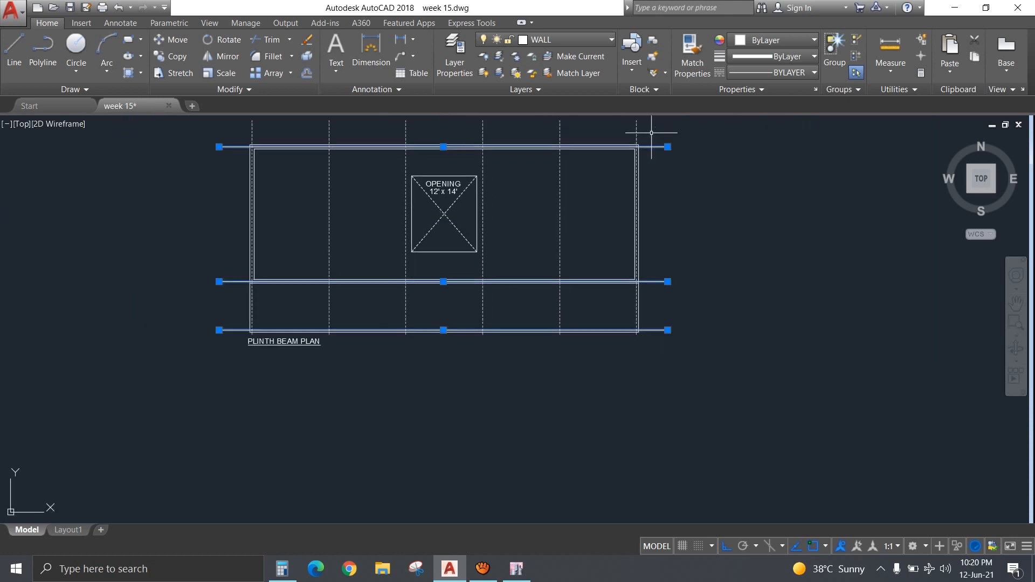
left_click(644, 130)
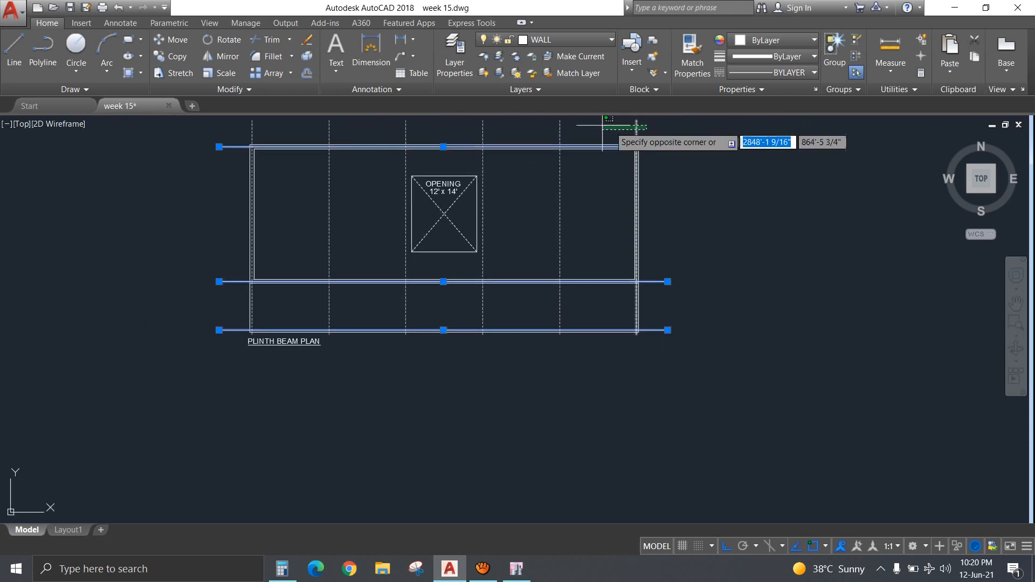
left_click(224, 125)
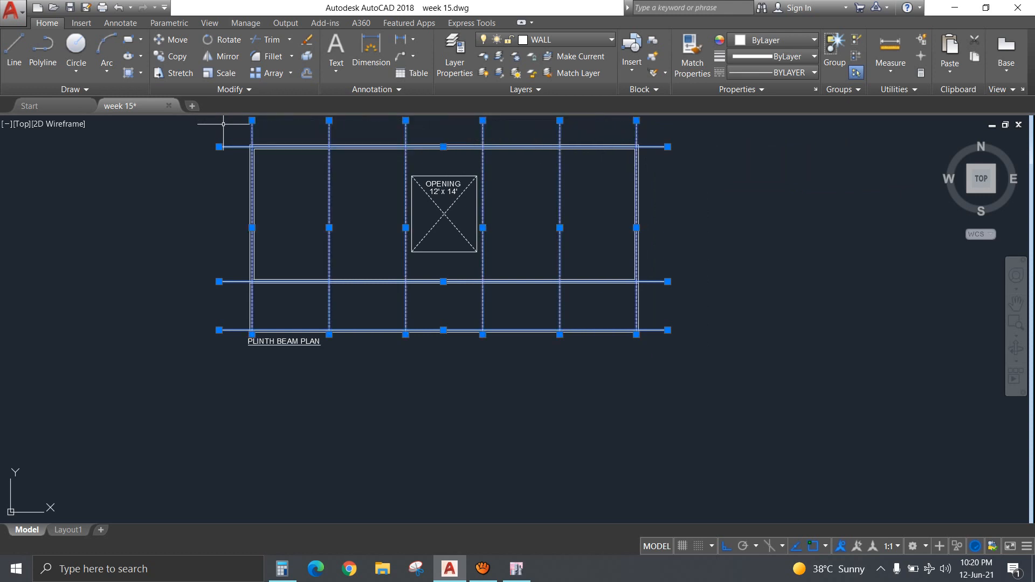
key("Delete")
middle_click_drag(358, 230, 466, 211)
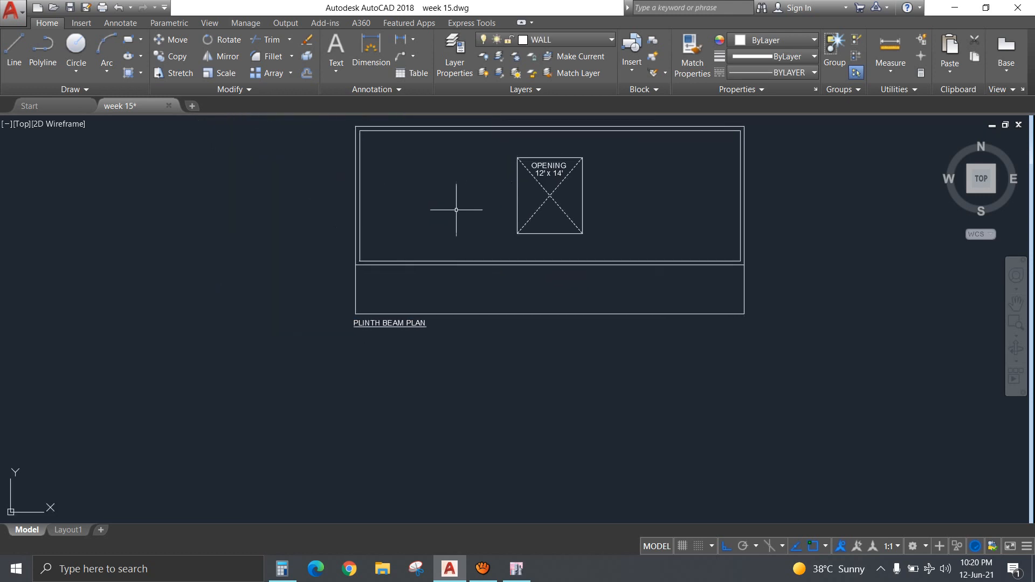
Undo the deletion of the grid lines on the plinth beam plan.
key("ctrl+z")
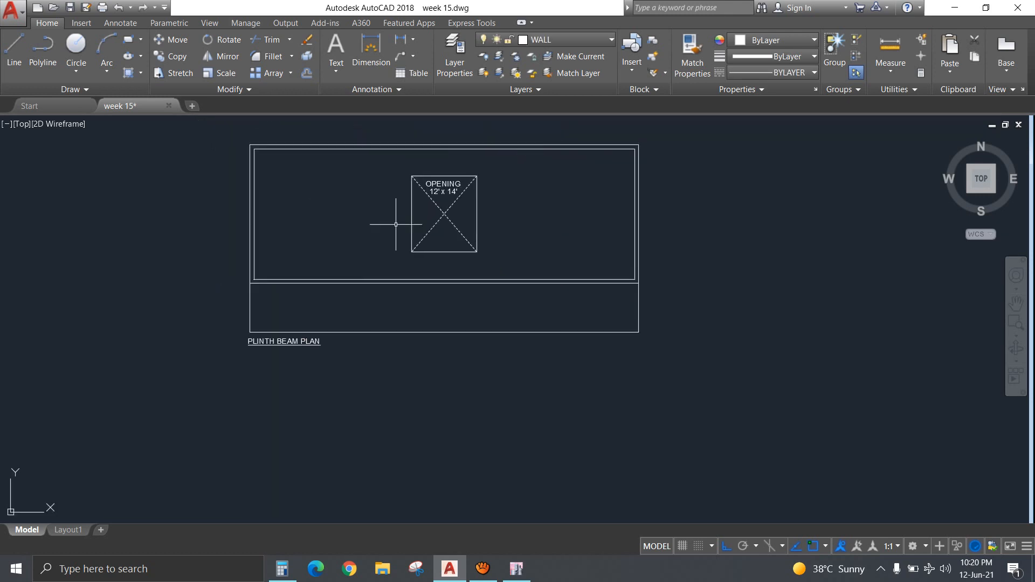
key("ctrl+z")
middle_click_drag(394, 218, 472, 222)
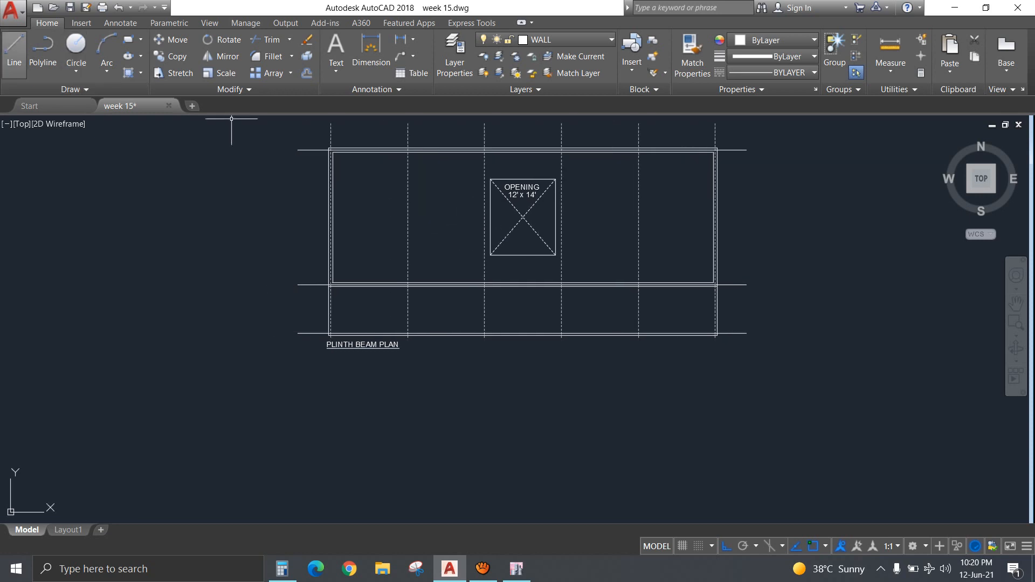
Draw a 4.5-inch horizontal line rightward from where the second vertical grid line crosses the upper wall's inner edge.
left_click(14, 52)
scroll(405, 154, "up", 6)
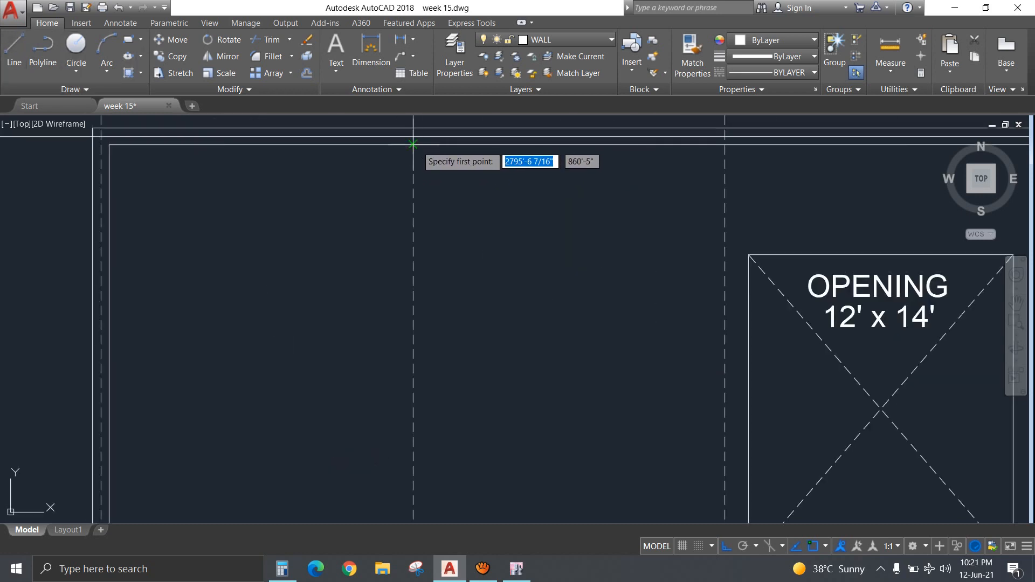
left_click(413, 144)
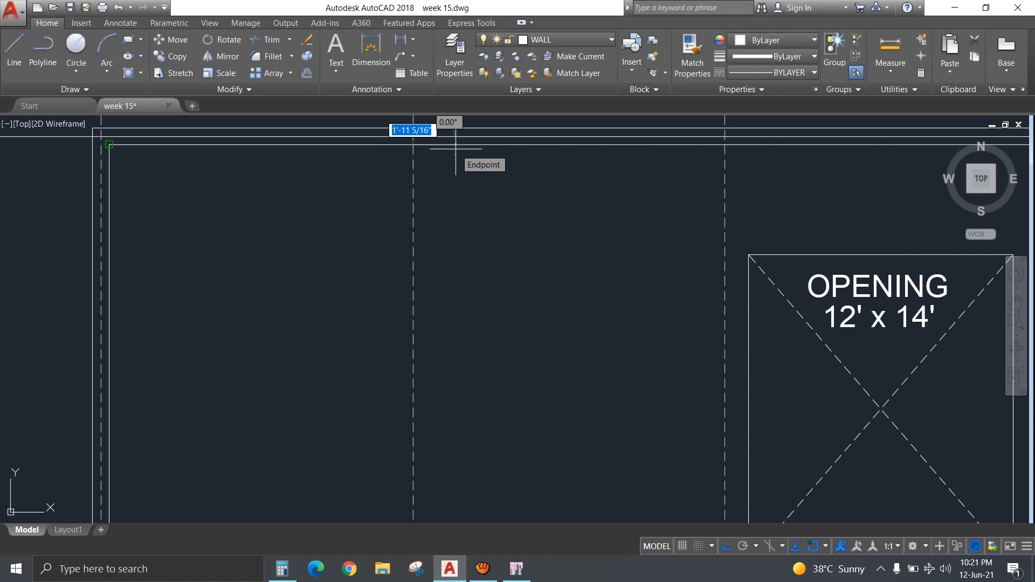
type("4.5")
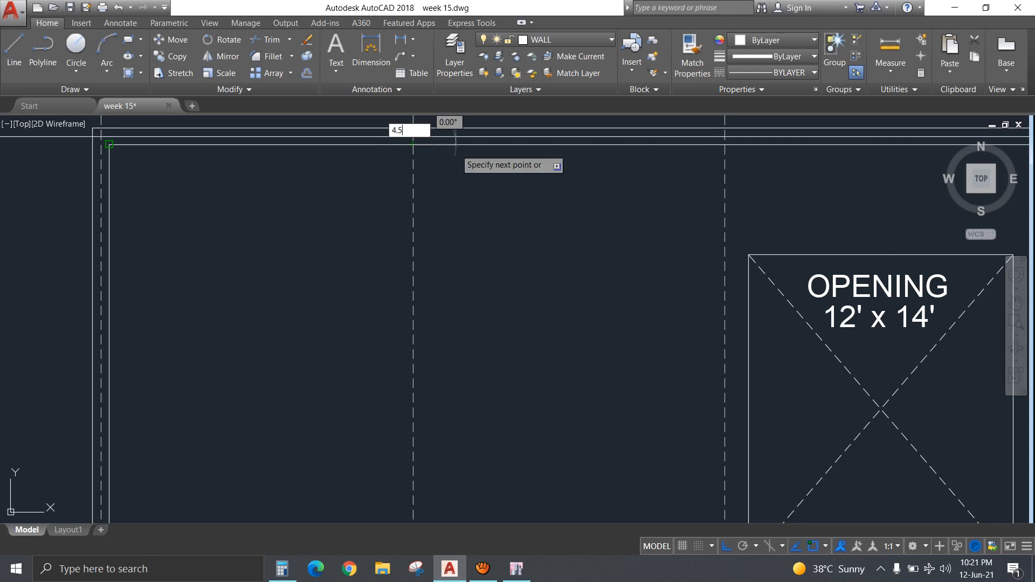
key("Return")
key("Return")
scroll(462, 162, "down", 4)
middle_click_drag(478, 238, 425, 221)
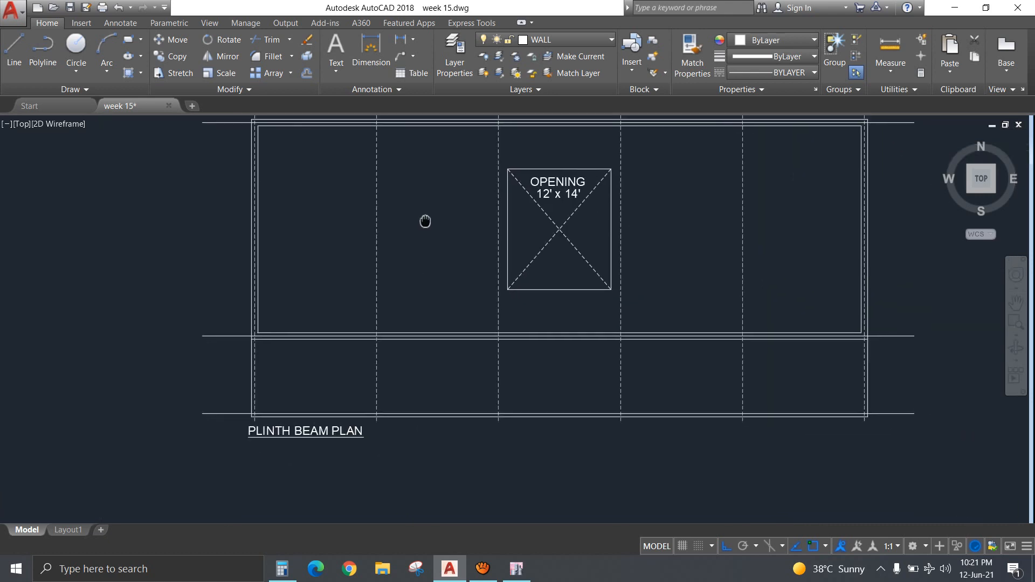
Erase all horizontal and vertical grid lines crossing the plinth beam plan.
scroll(247, 378, "up", 2)
middle_click_drag(248, 377, 330, 349)
scroll(378, 275, "down", 4)
left_click(313, 372)
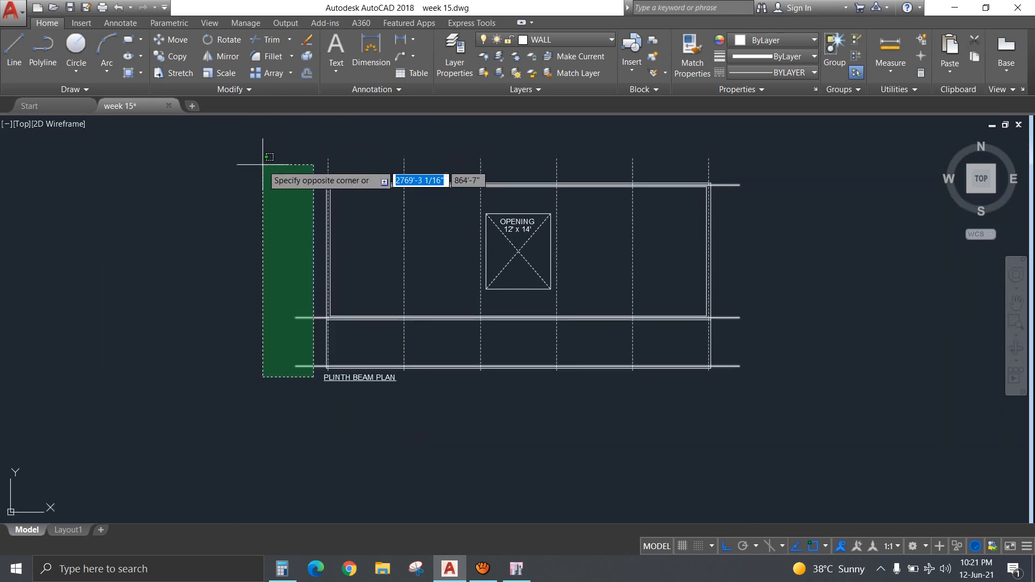
left_click(264, 162)
left_click(733, 165)
left_click(261, 161)
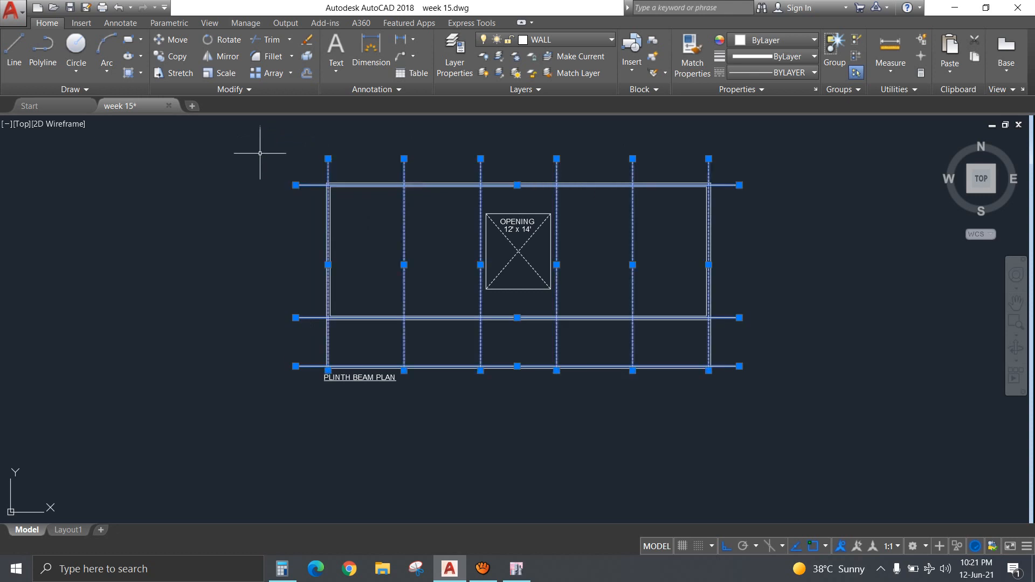
key("Delete")
Extend the inner edge lines of the left and right walls down to the plan's bottom outline.
type("ex")
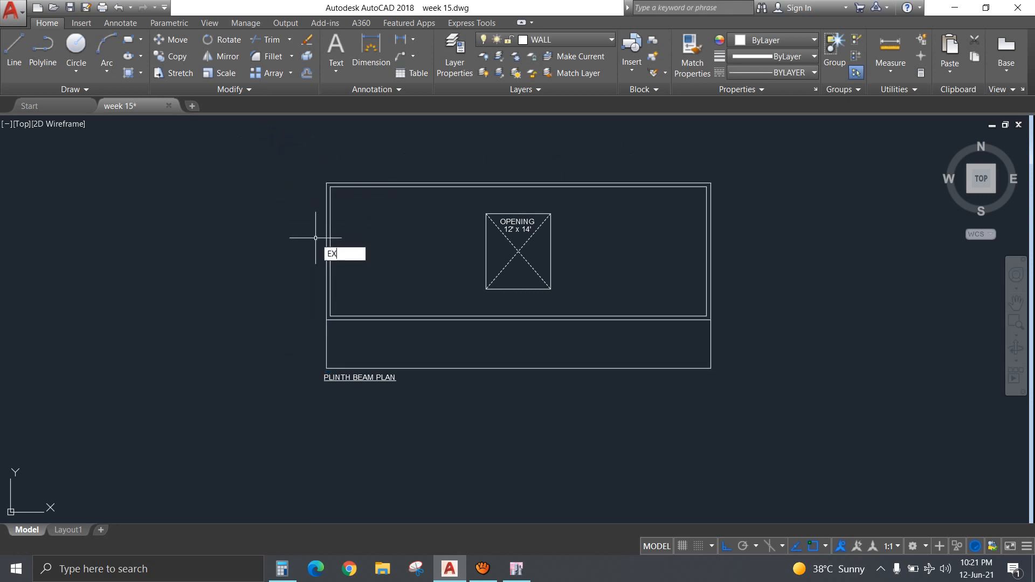
key("Return")
left_click(345, 369)
key("Return")
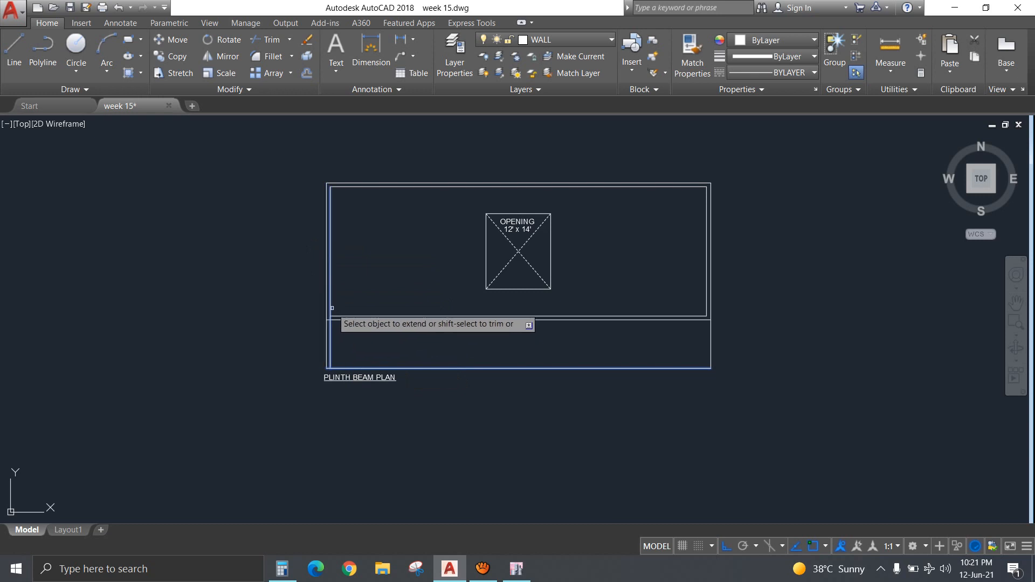
left_click(331, 306)
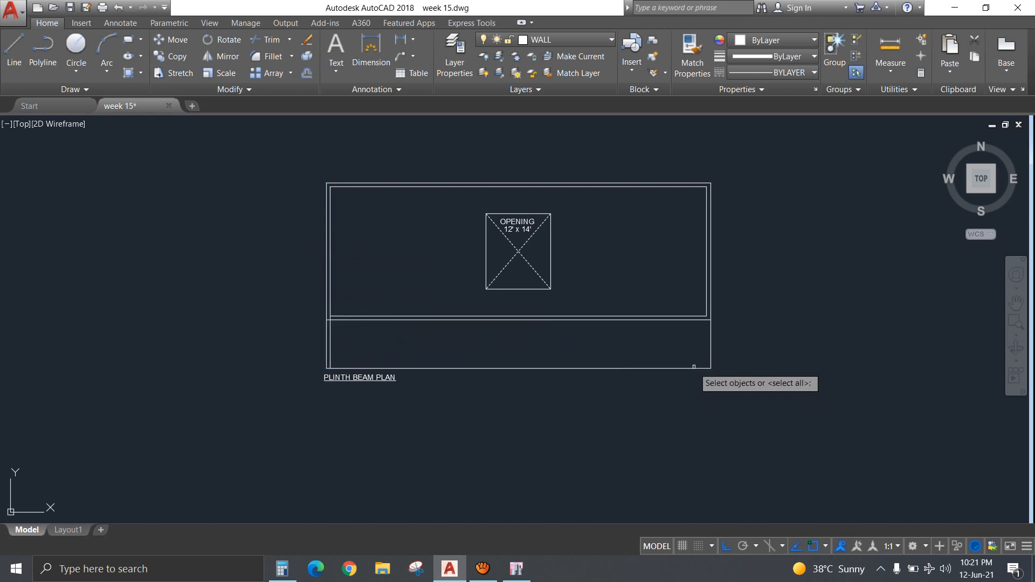
left_click(706, 298)
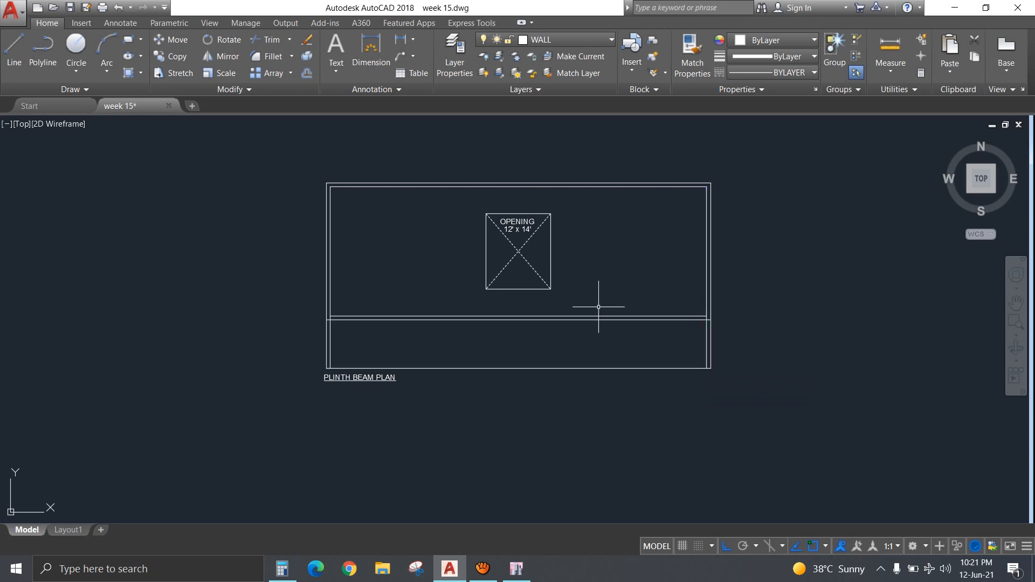
Offset the plan's bottom outline 9 inches upward to form the lower plinth beam.
left_click(307, 73)
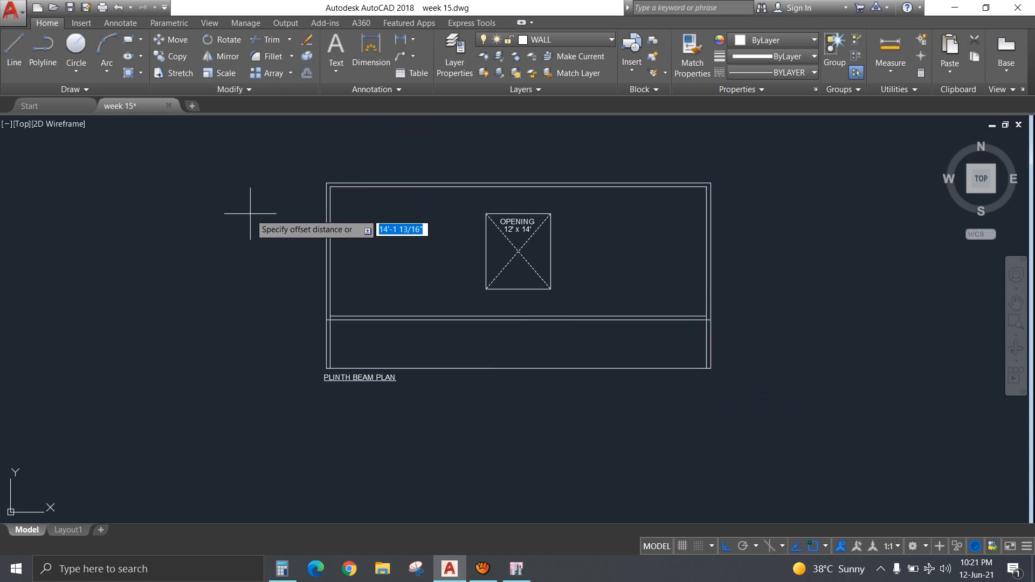
type("9")
key("Return")
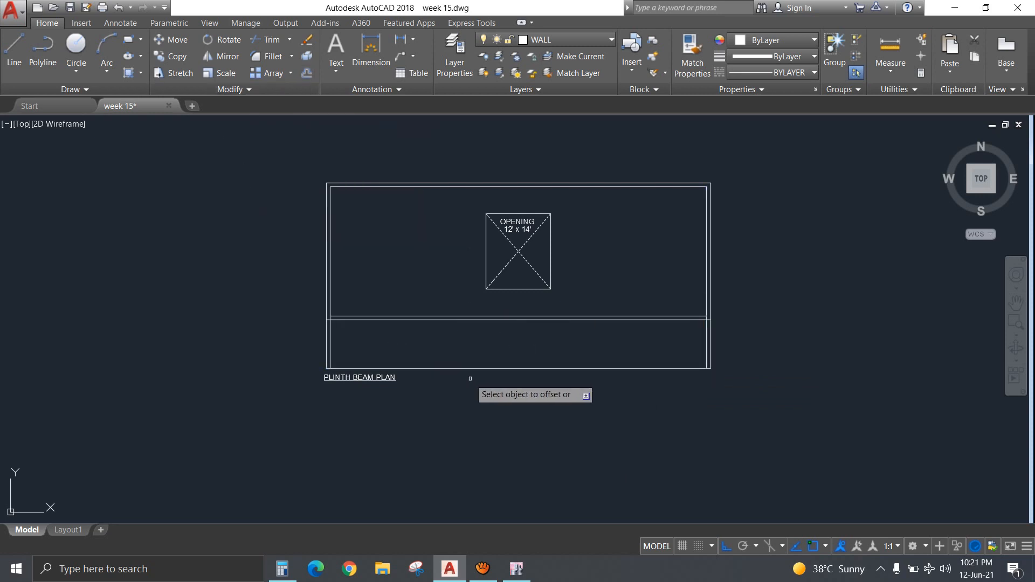
left_click(505, 371)
left_click(504, 361)
key("Return")
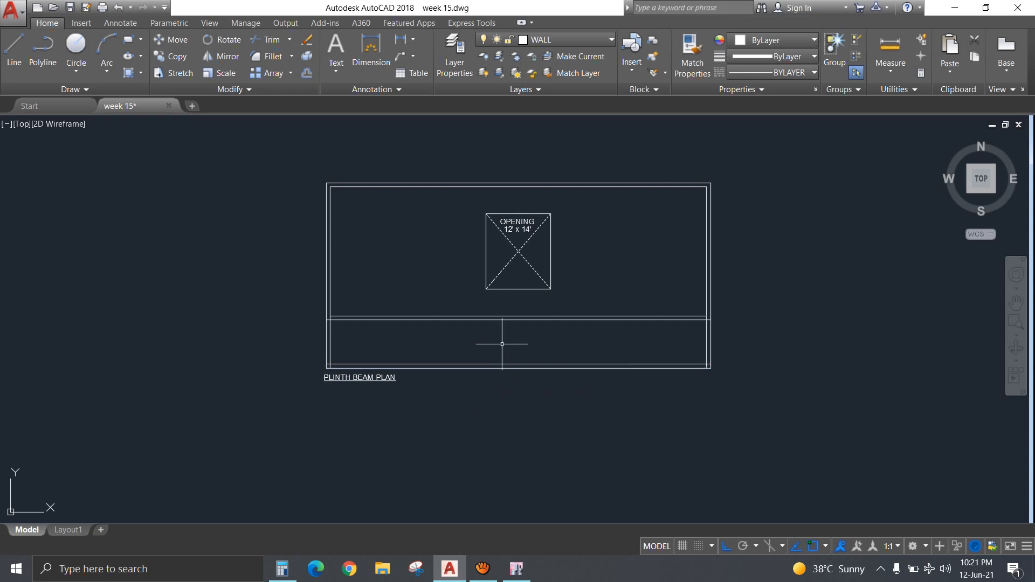
Move the PLINTH BEAM PLAN title straight down to leave a wider gap below the plan.
scroll(395, 386, "up", 2)
left_click(388, 390)
left_click(373, 376)
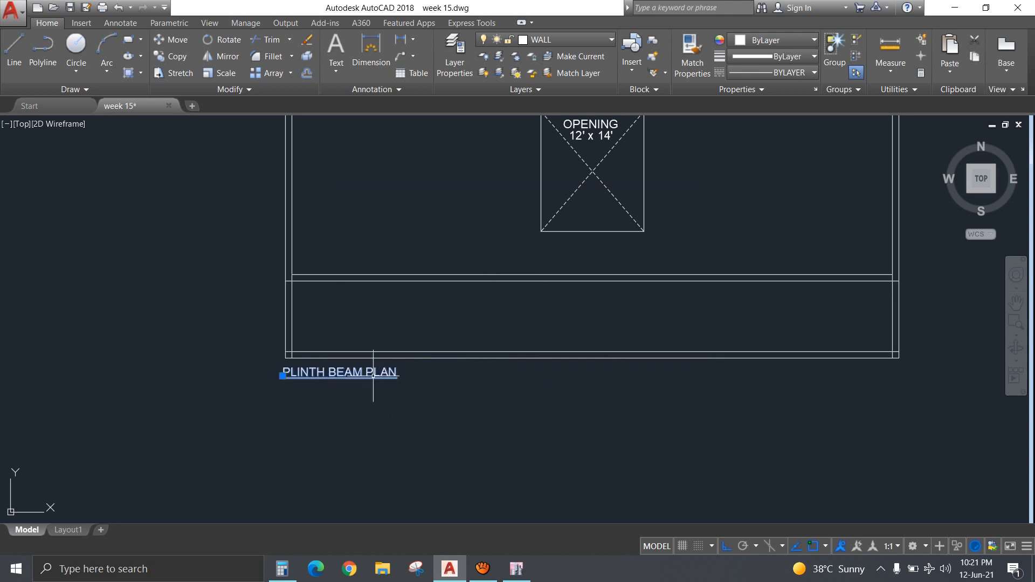
type("m")
key("Return")
left_click(553, 442)
left_click(554, 462)
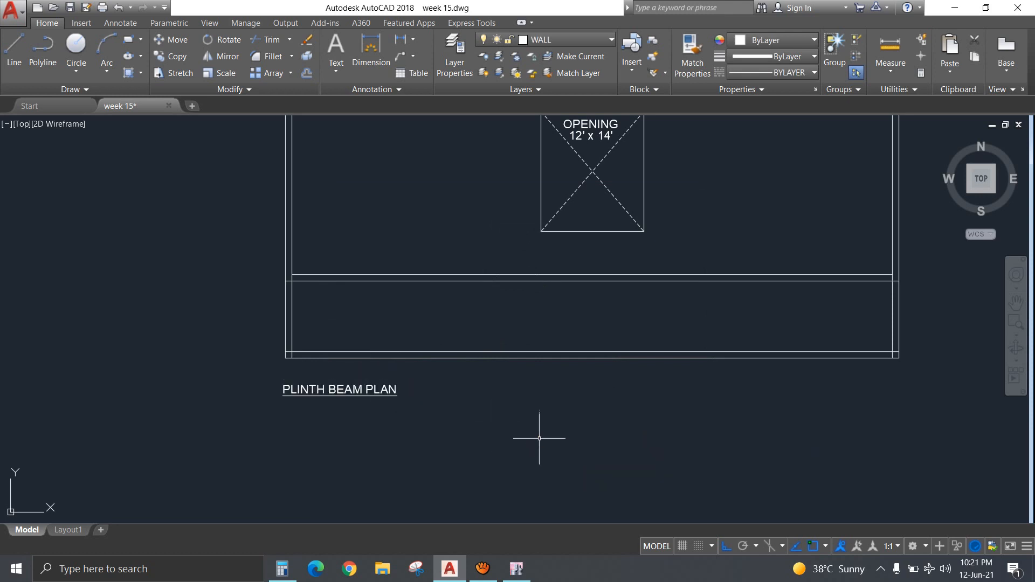
scroll(539, 439, "down", 3)
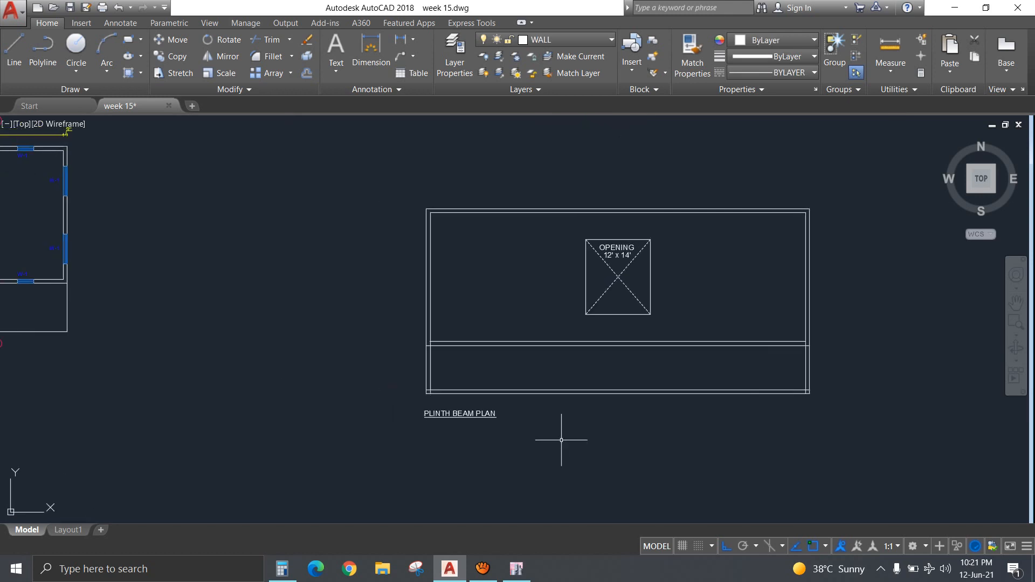
Switch to the ETABS model, bring the plan view up to the PLINT BEAM story and select the beam on grid 1.
left_click(517, 568)
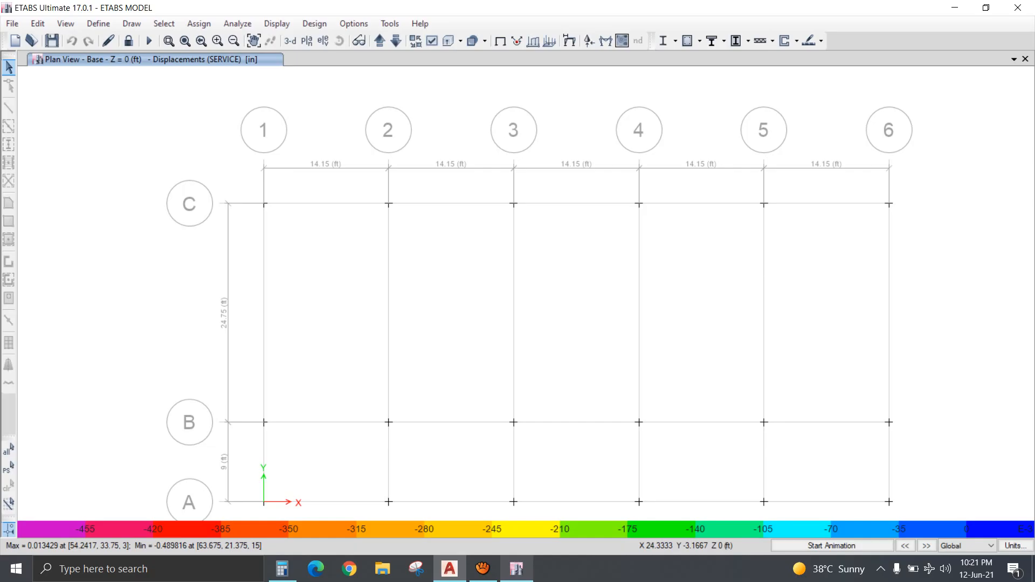
left_click(379, 40)
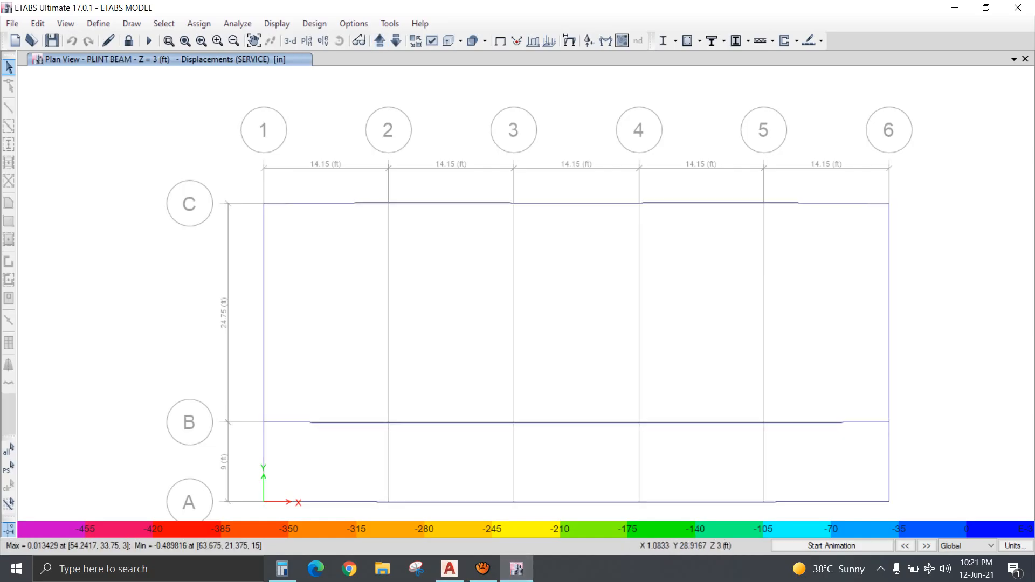
right_click(263, 247)
left_click(263, 247)
Turn on the frame section labels and show the undeformed shape to read the plinth beam sizes.
left_click(431, 40)
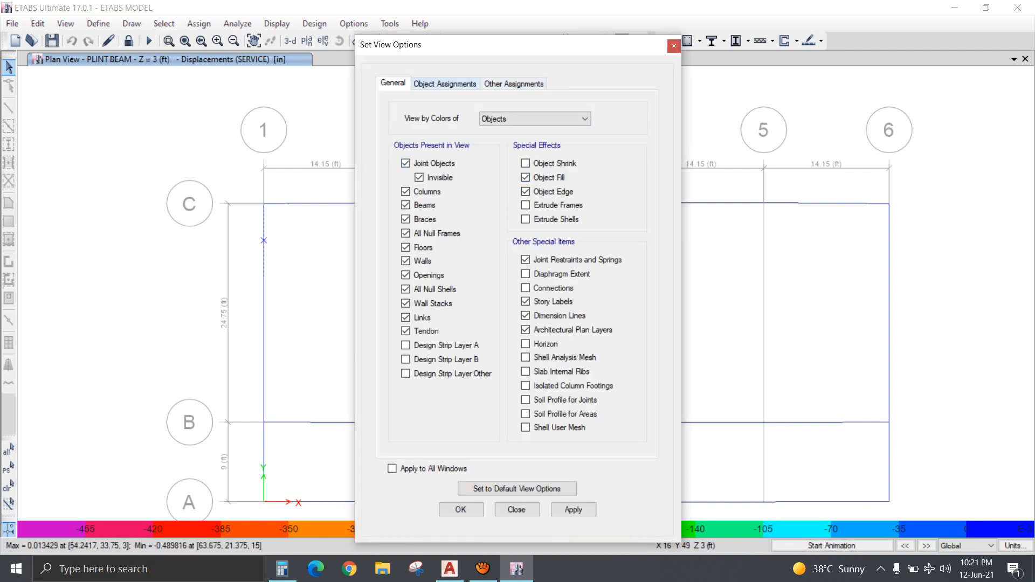
left_click(445, 85)
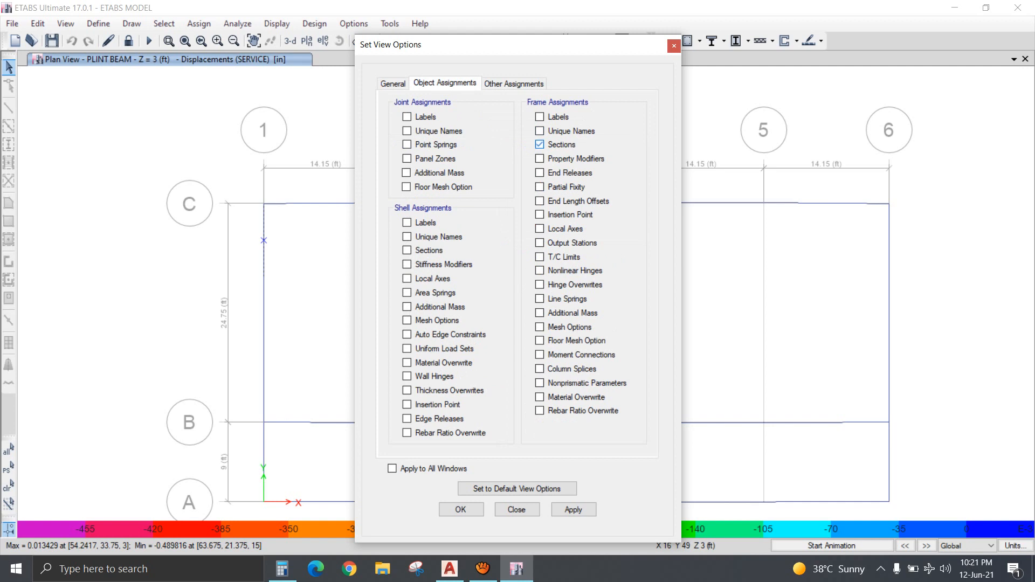
left_click(461, 509)
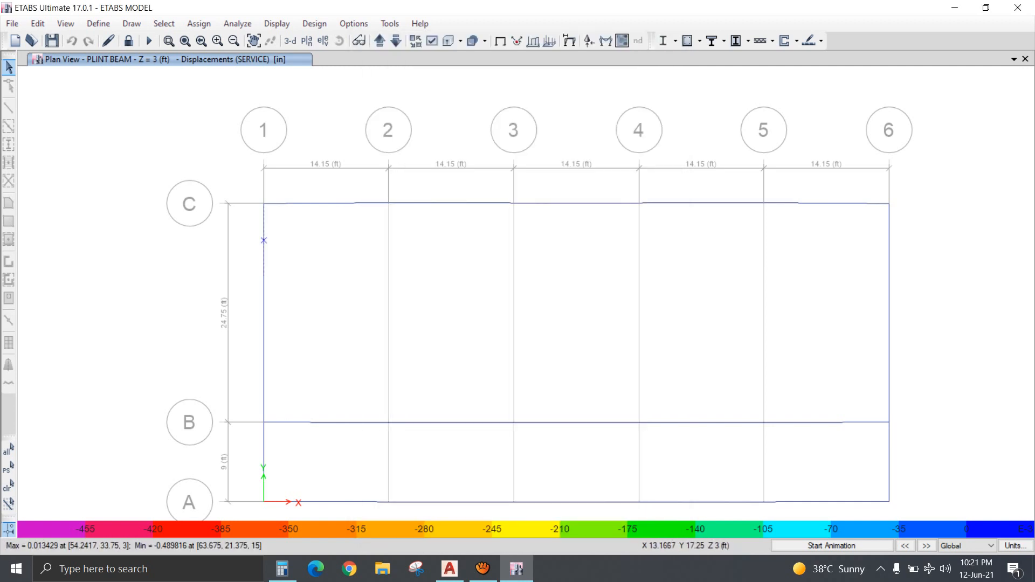
left_click(501, 41)
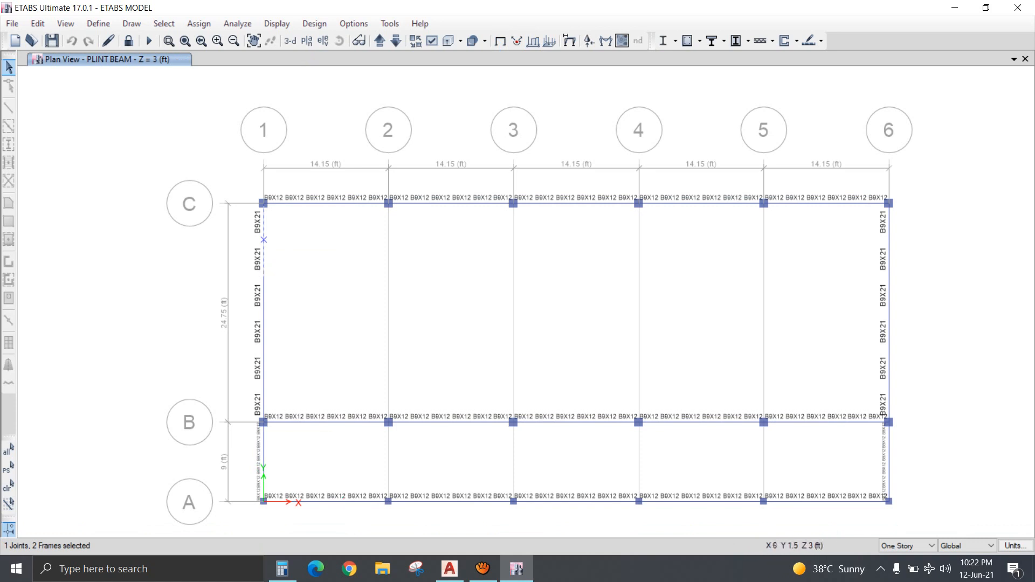
Switch back to AutoCAD and copy the opening's 12' x 14' text to just outside the plan's left wall.
left_click(449, 569)
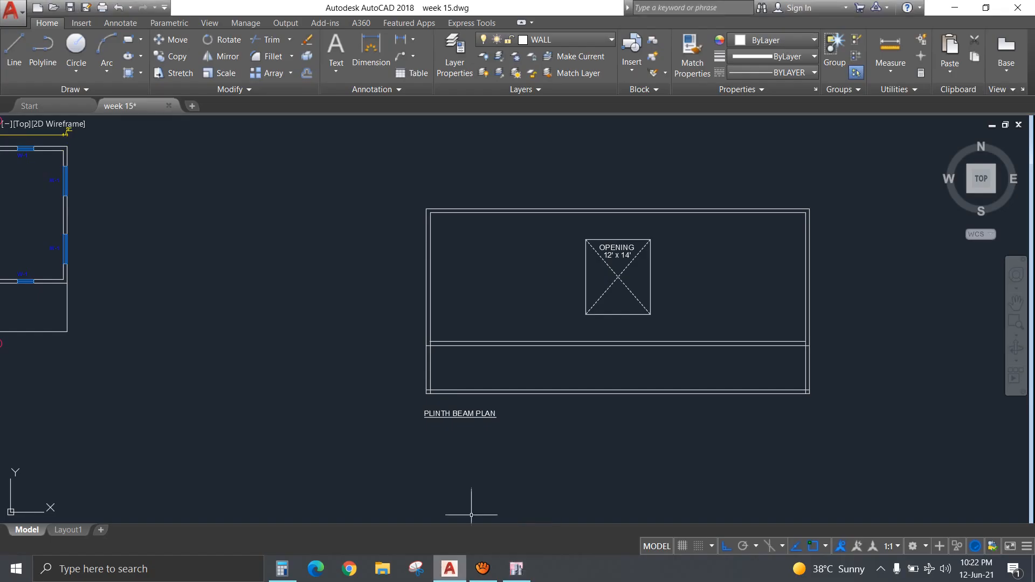
left_click(606, 254)
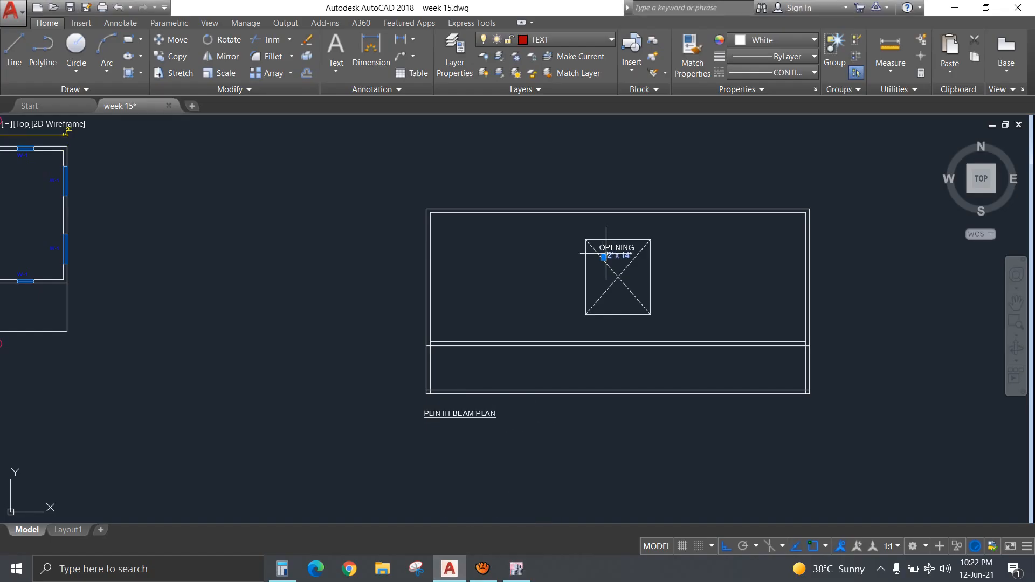
left_click(385, 309)
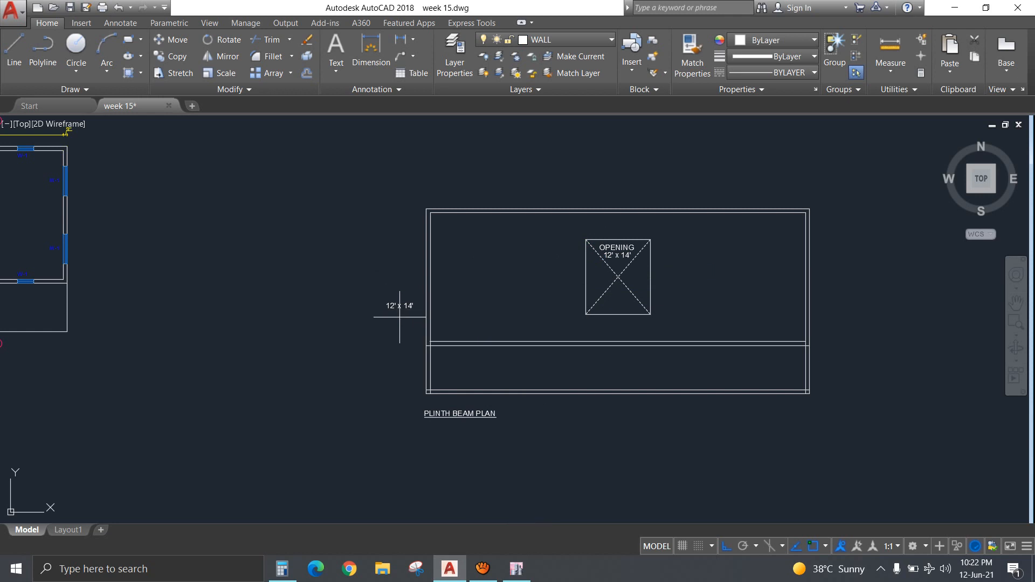
Change the copied text beside the left wall to PB-1 (9"X12").
left_click(393, 324)
left_click(377, 294)
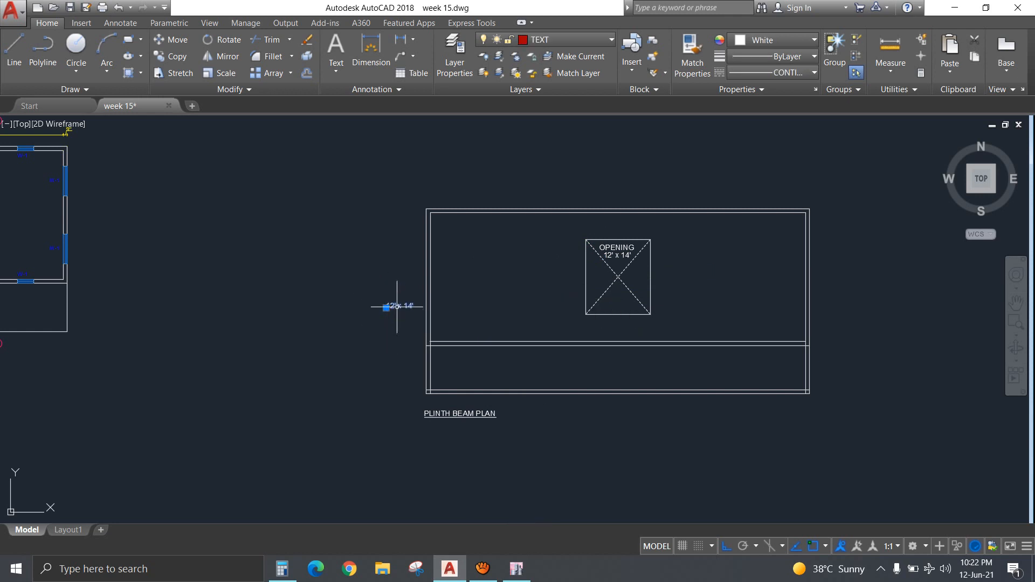
double_click(396, 306)
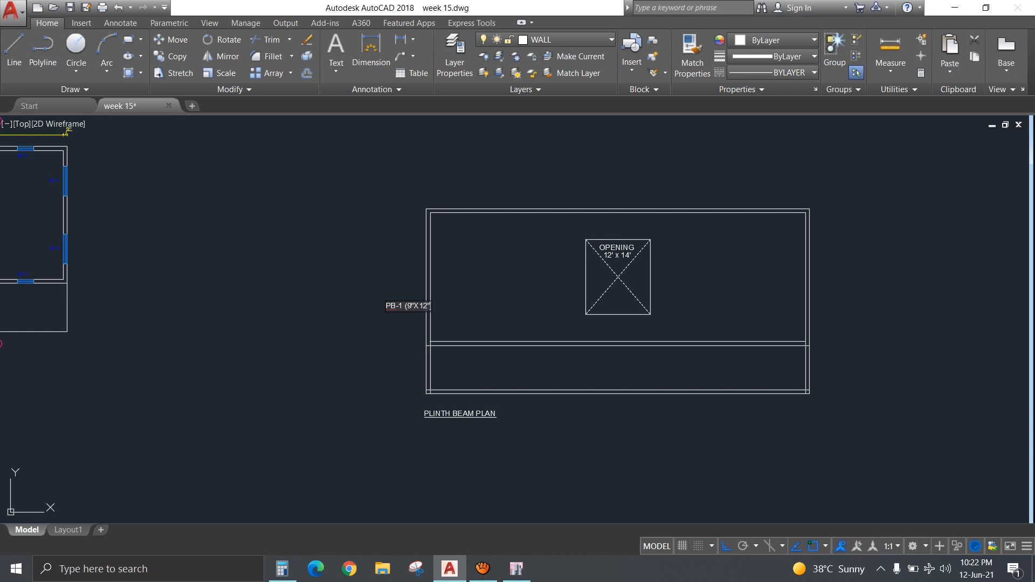
key("Return")
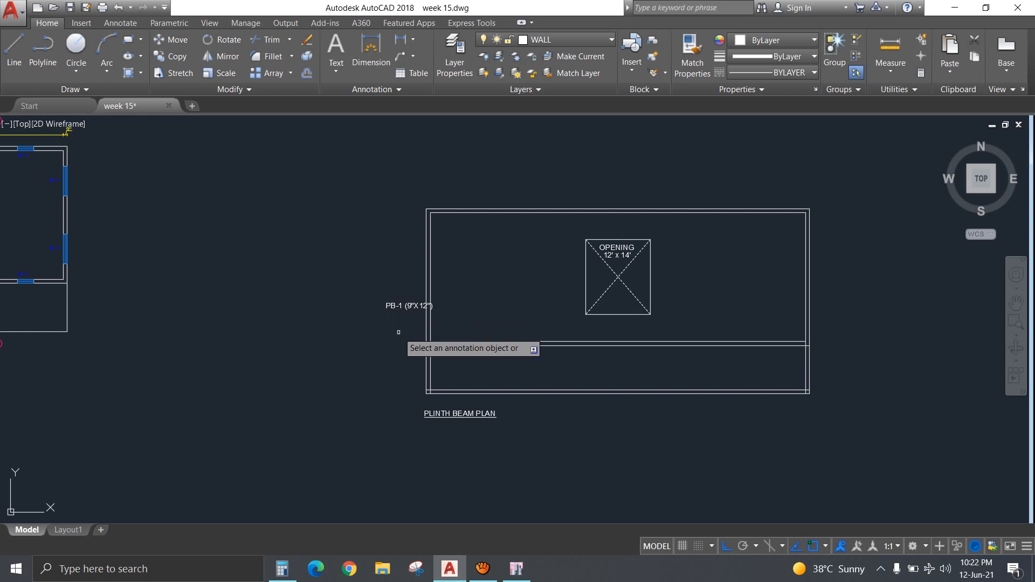
key("Escape")
Copy the PB-1 (9"X12") label from beside the left wall to just above the left part of the top wall.
left_click(395, 304)
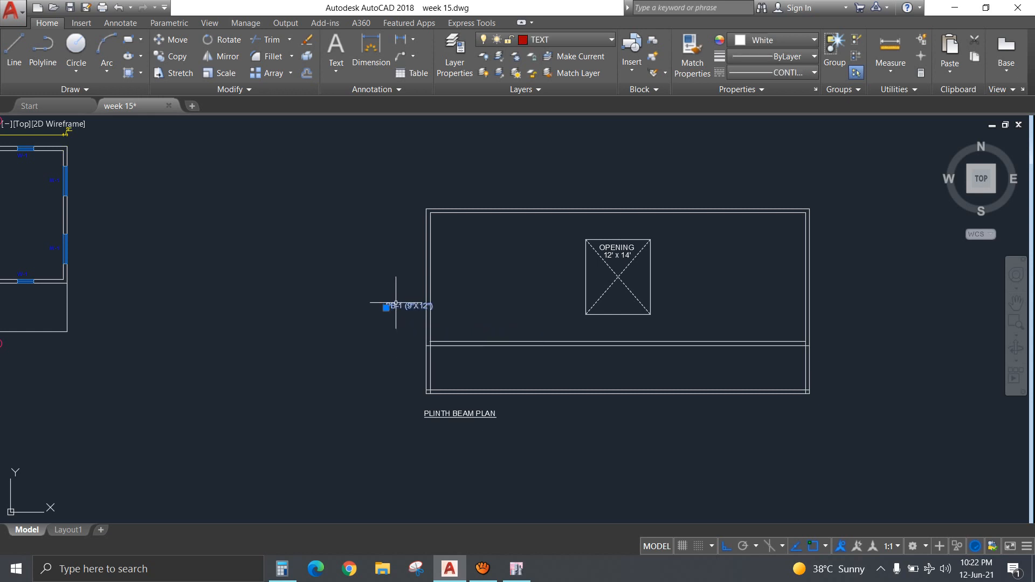
left_click(386, 308)
scroll(469, 205, "up", 3)
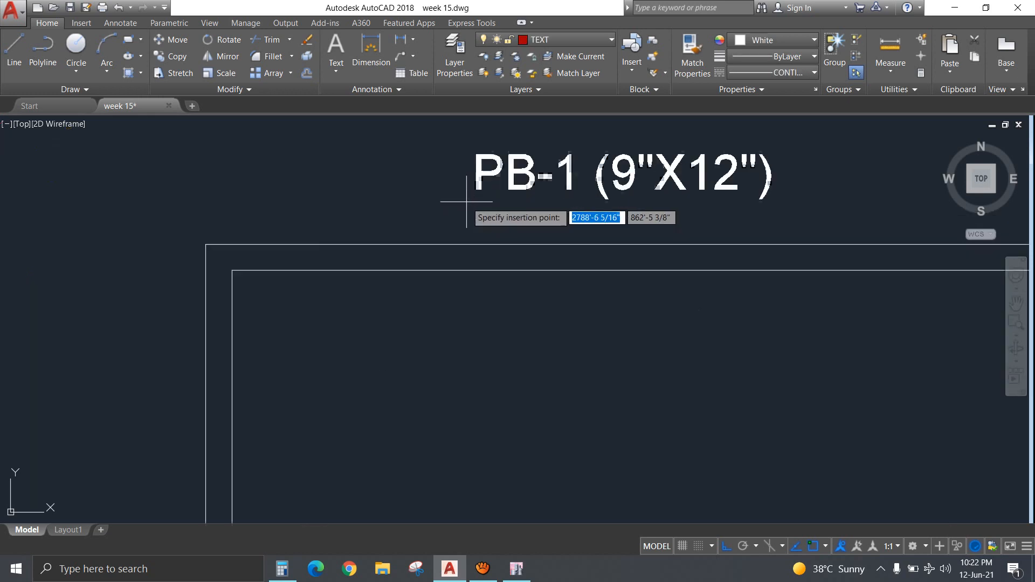
left_click(494, 223)
scroll(620, 301, "down", 3)
middle_click_drag(620, 300, 386, 308)
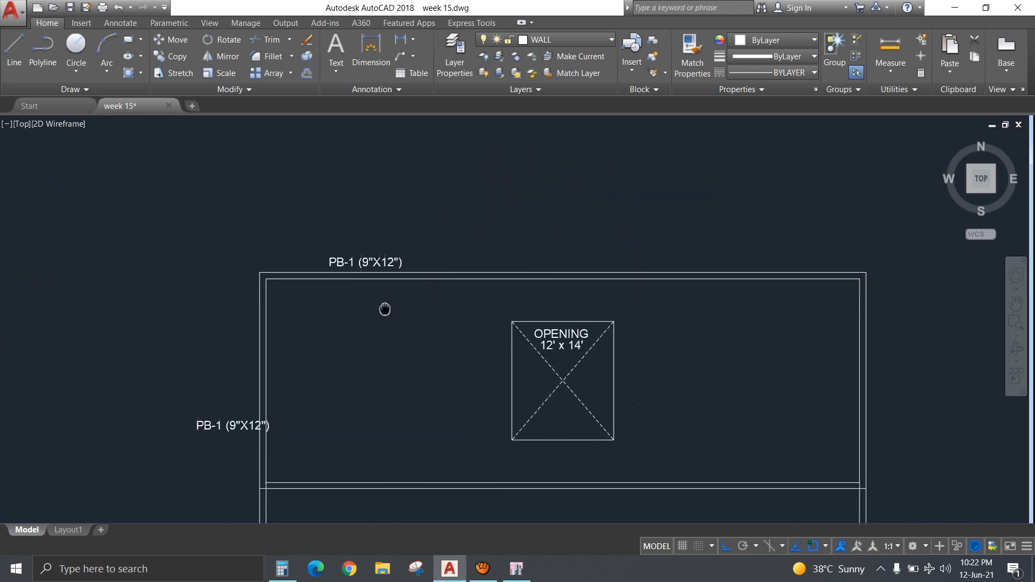
Copy the PB-1 (9"X12") label above the top wall horizontally to the wall's middle and right portions.
left_click(381, 262)
type("co")
key("Return")
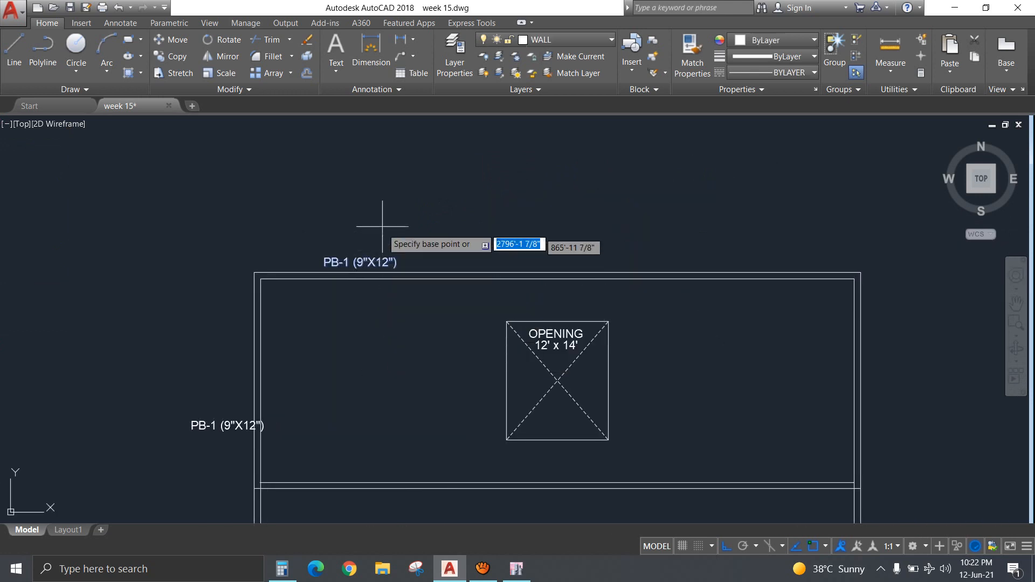
left_click(384, 214)
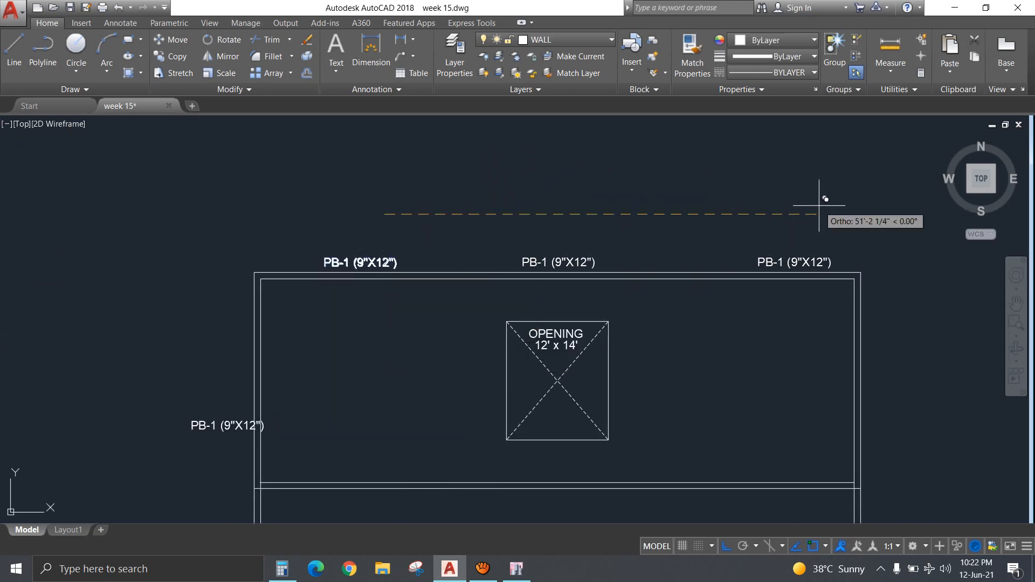
left_click(819, 203)
key("Escape")
Copy the three top-wall PB-1 labels straight down to just above the intermediate beam and the bottom beam.
left_click(841, 259)
left_click(358, 232)
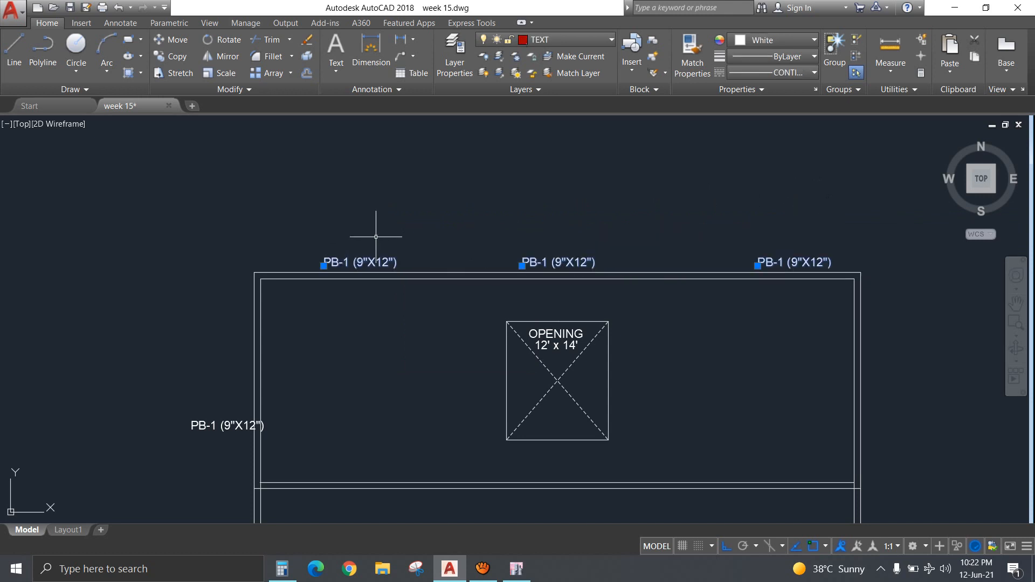
type("c")
key("Return")
scroll(356, 178, "down", 4)
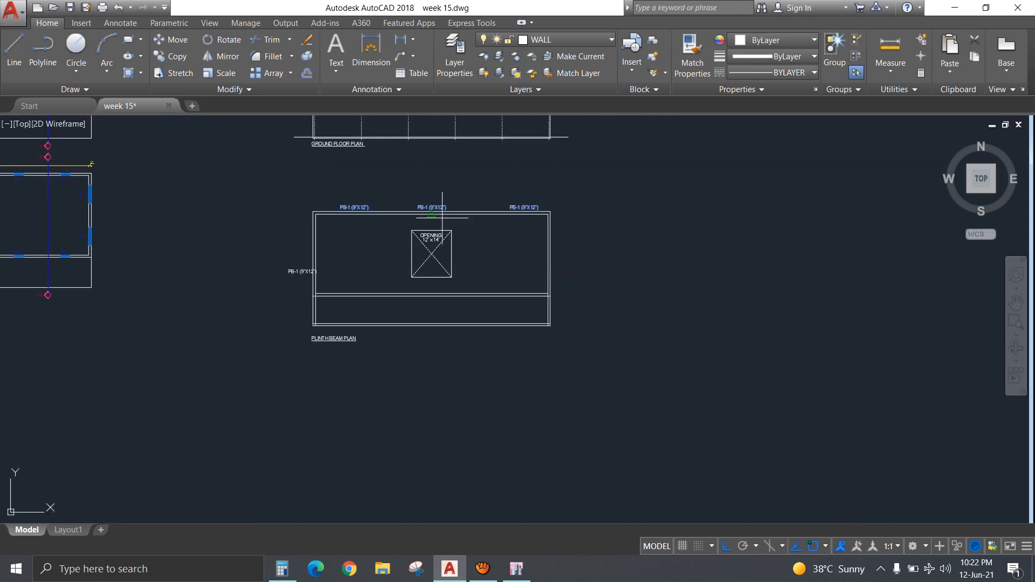
left_click(635, 210)
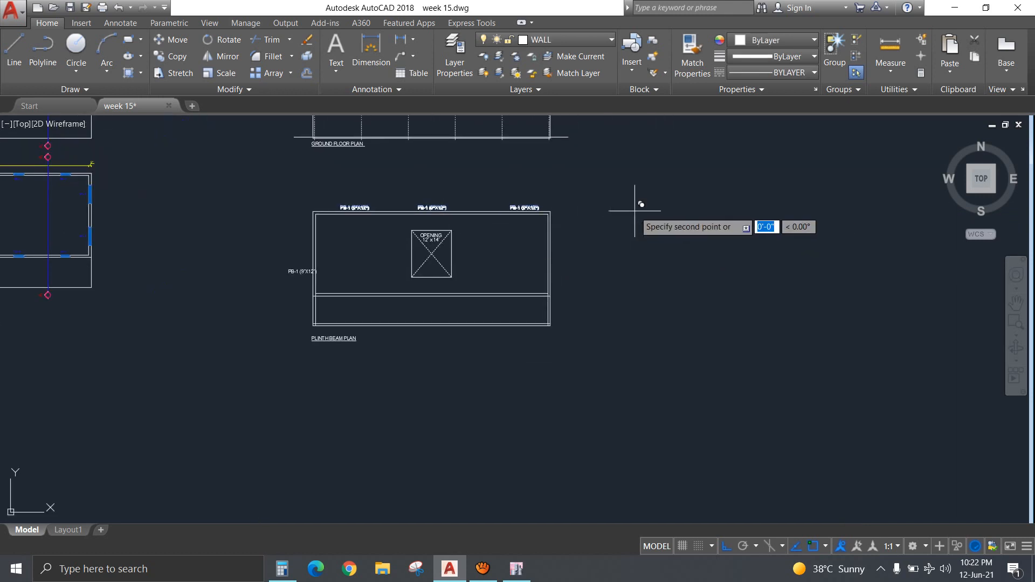
left_click(626, 291)
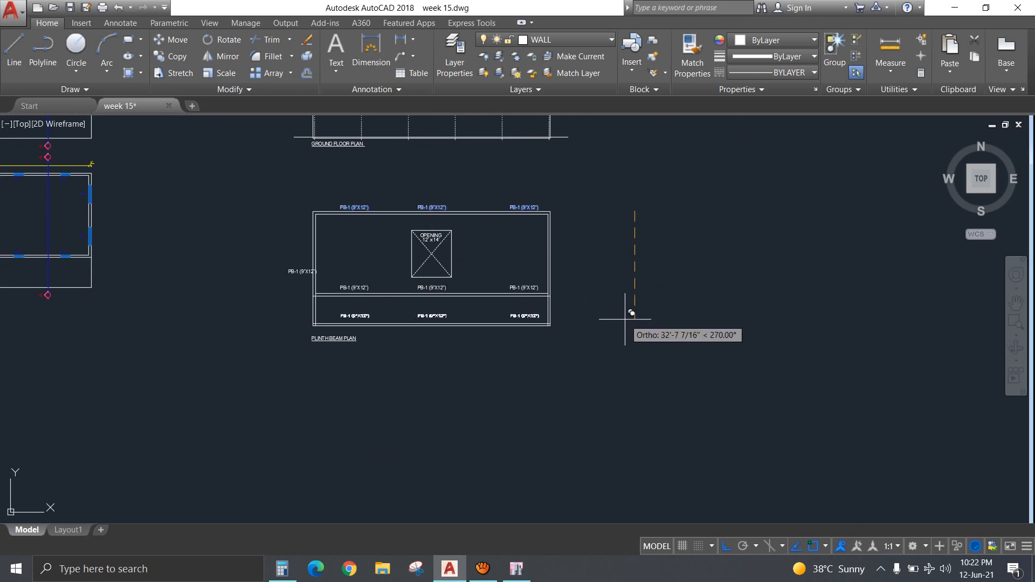
left_click(625, 322)
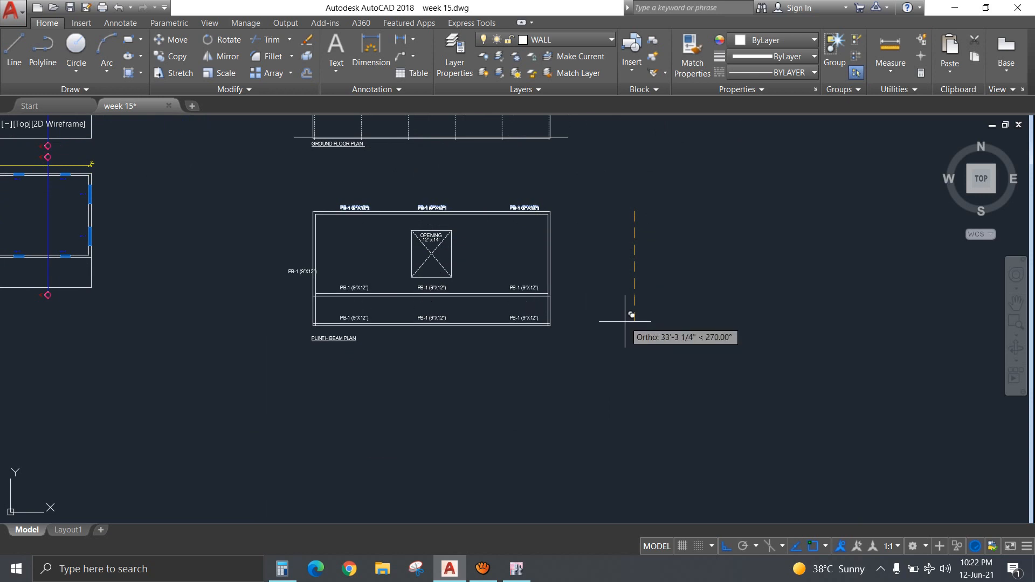
key("Escape")
Rotate the PB-1 (9"X12") label beside the left wall so it reads vertically upward.
middle_click_drag(335, 287, 467, 267)
scroll(467, 266, "up", 4)
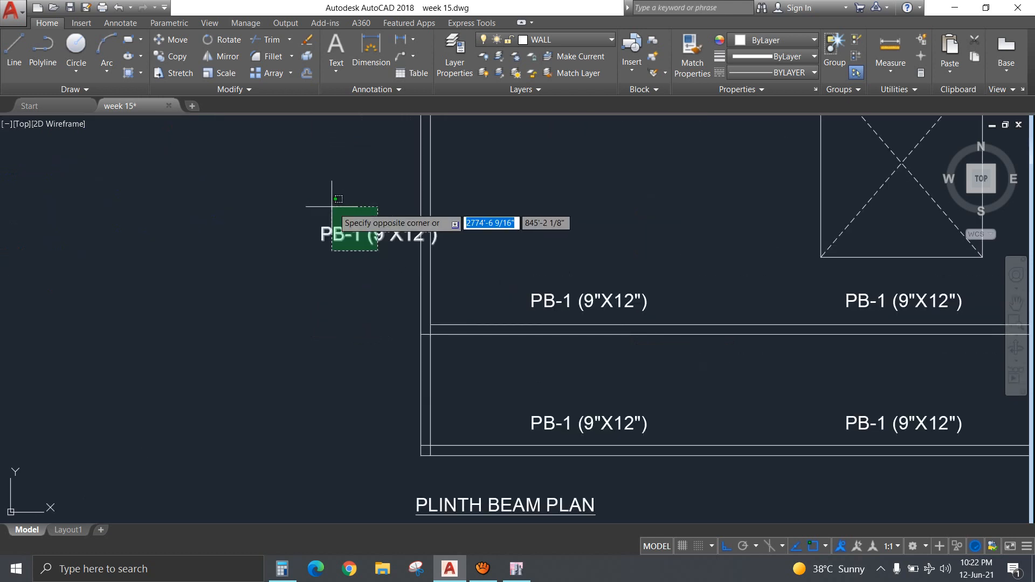
left_click(336, 235)
left_click(222, 39)
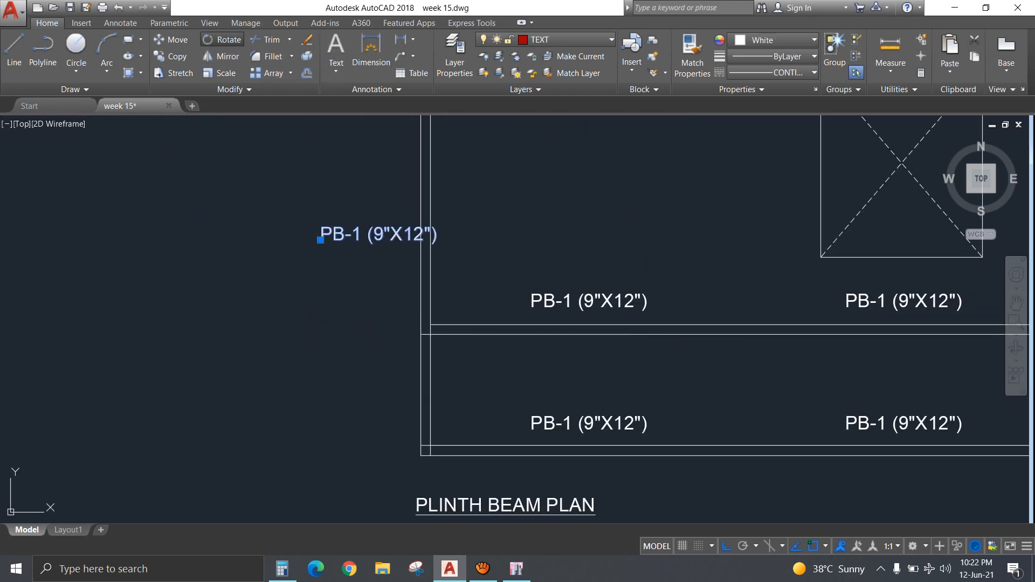
left_click(343, 266)
left_click(328, 203)
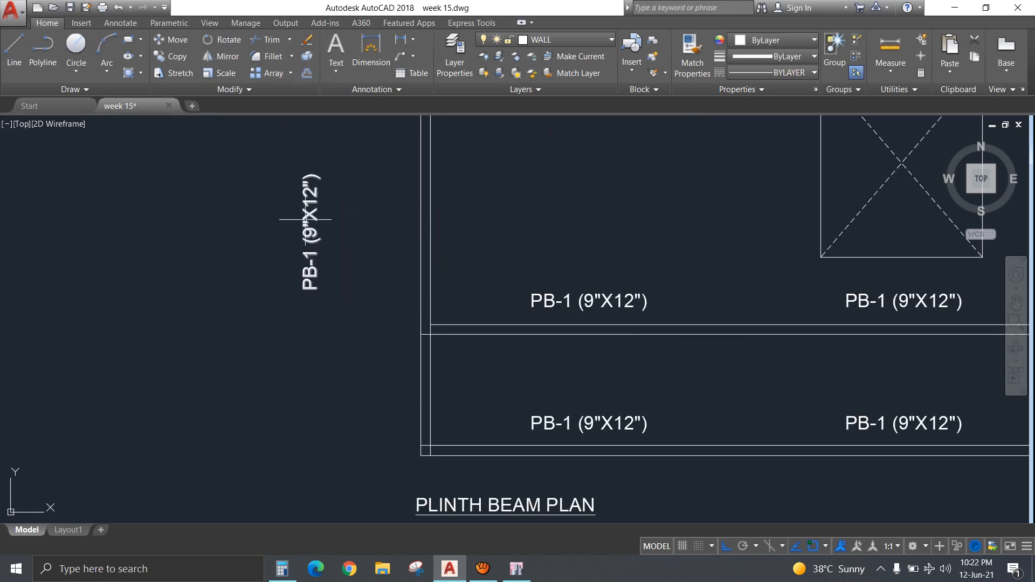
double_click(309, 232)
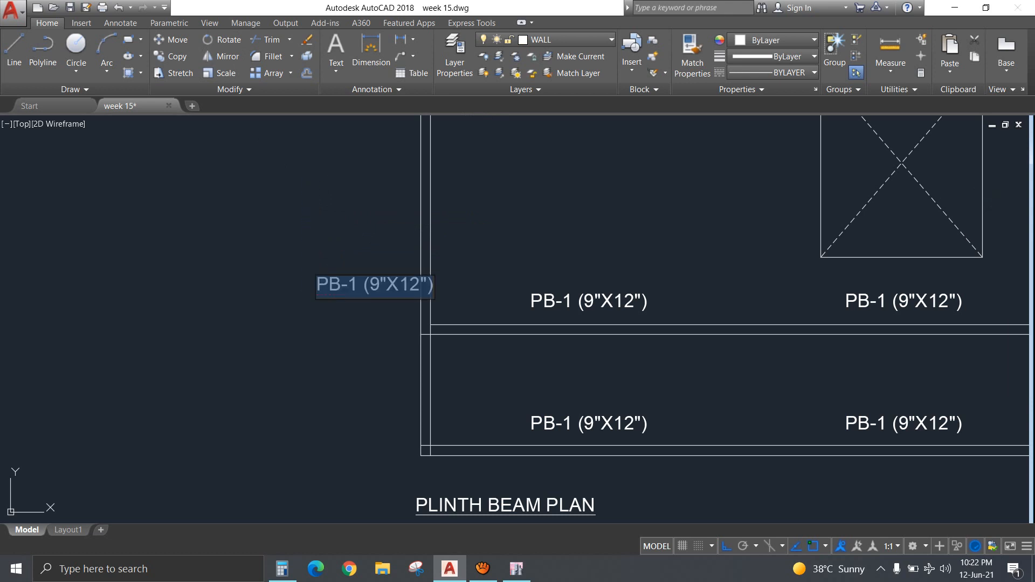
left_click(370, 297)
key("Escape")
Copy the vertical PB-1 (9"X12") label to beside the lower bay of the left wall.
left_click(316, 238)
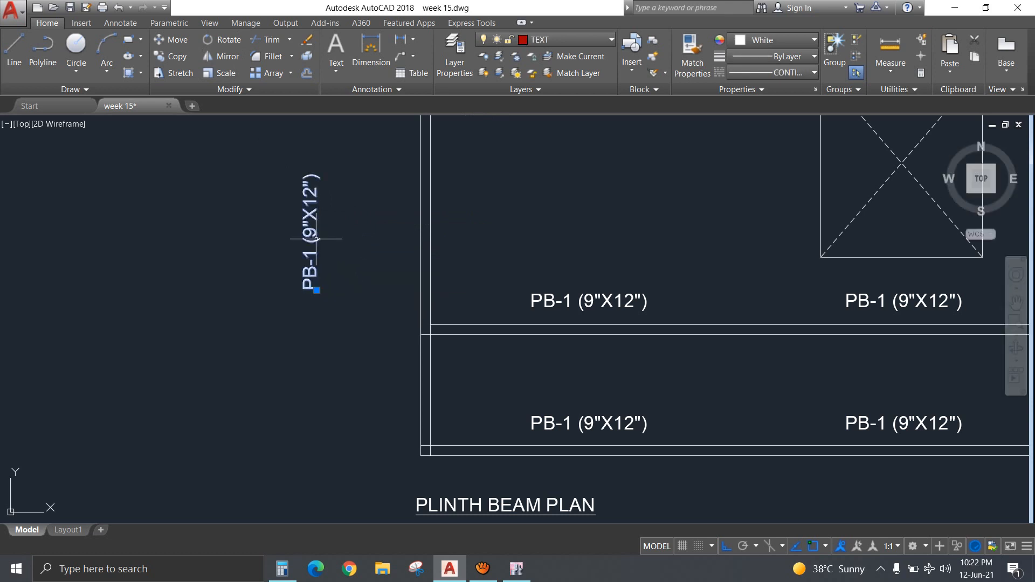
key("ctrl+c")
key("ctrl+v")
left_click(398, 442)
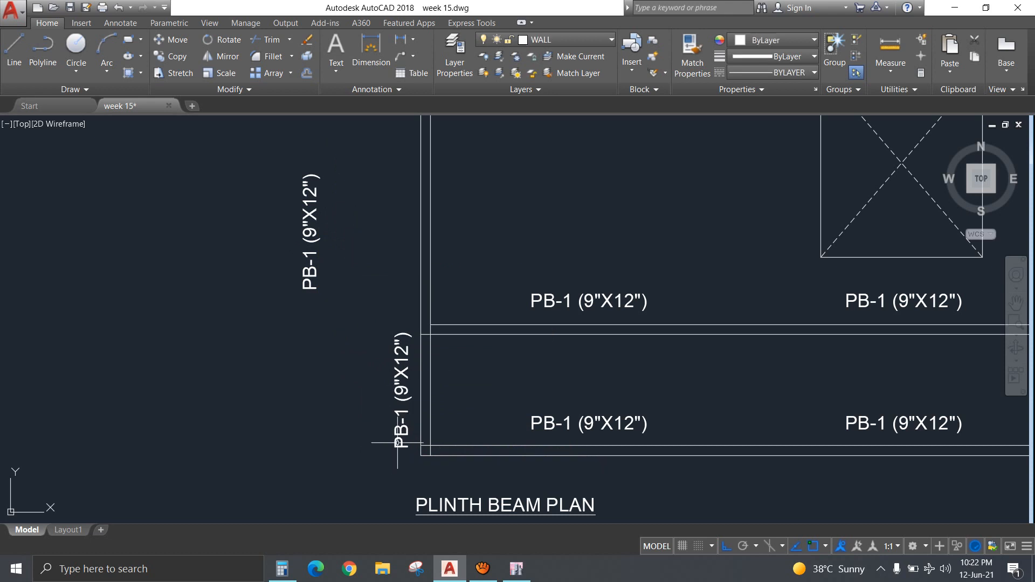
Paste another vertical PB-1 (9"X12") label beside the lower bay of the right wall.
scroll(397, 442, "down", 5)
middle_click_drag(485, 323, 302, 301)
key("ctrl+v")
scroll(426, 415, "up", 5)
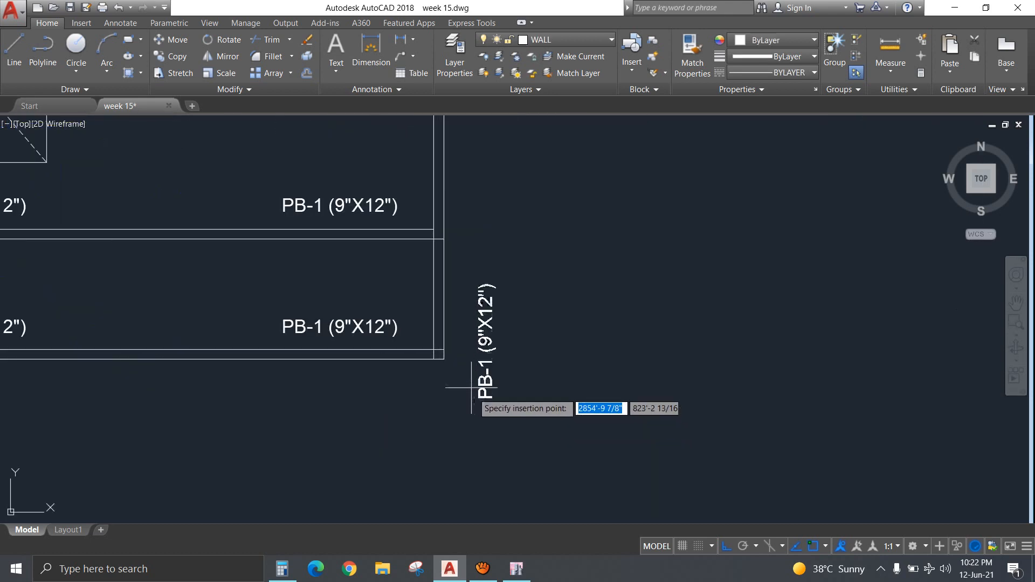
left_click(445, 349)
scroll(445, 356, "down", 5)
scroll(558, 419, "up", 1)
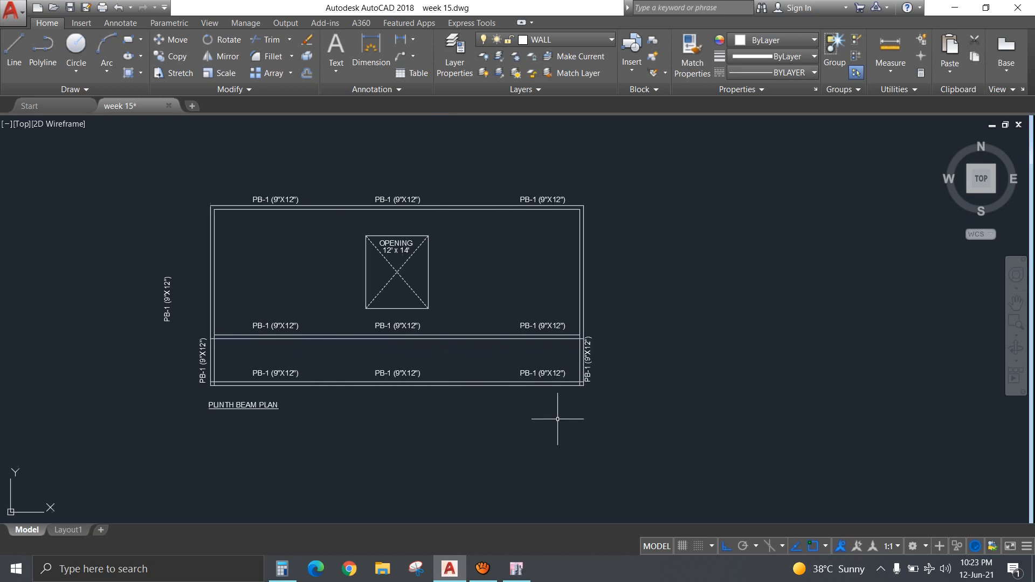
Change the vertical label outside the left wall's upper bay to PB-2 (9"X21").
scroll(173, 300, "up", 5)
double_click(181, 294)
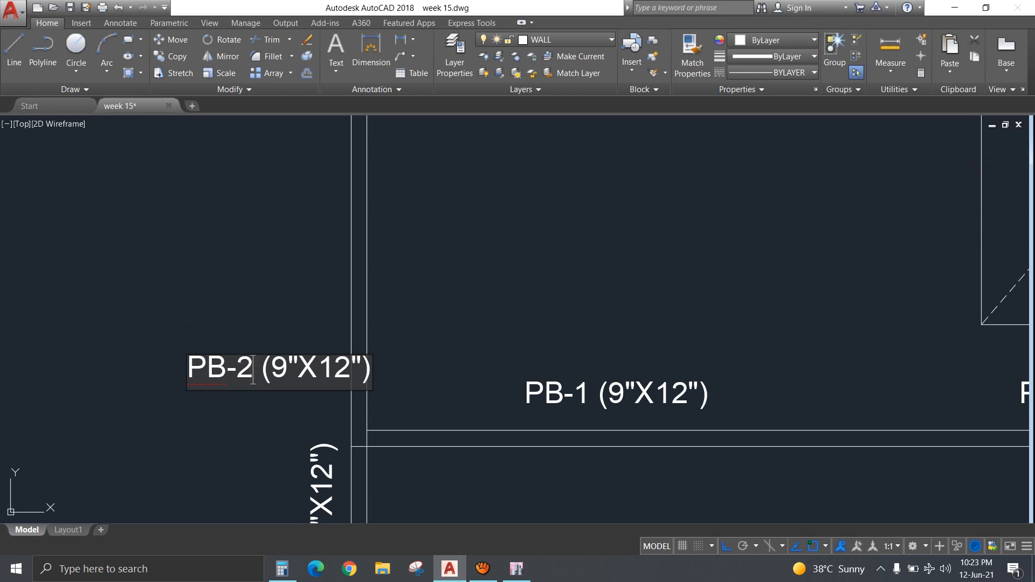
type("21")
left_click(293, 319)
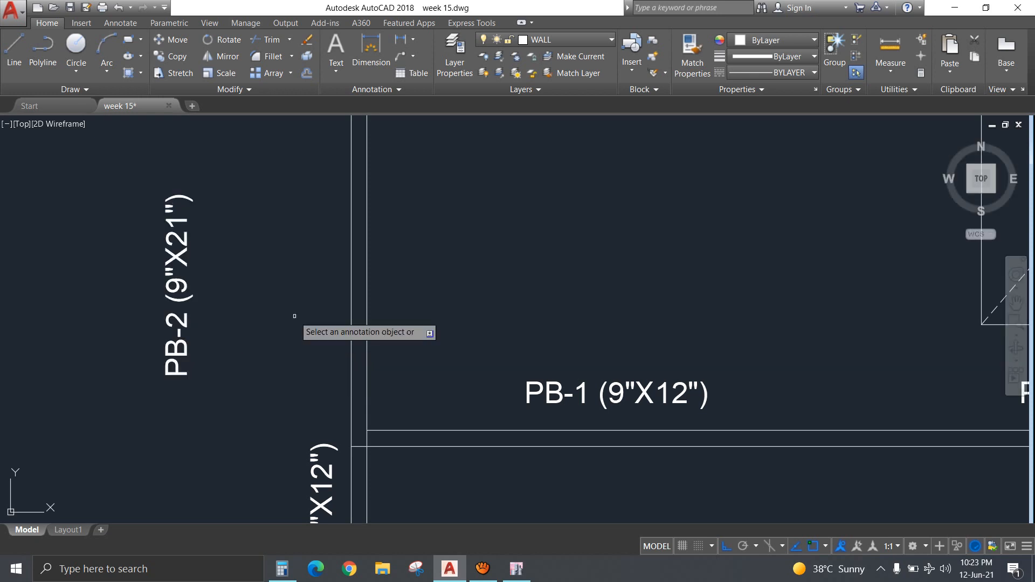
Move the PB-2 (9"X21") label close to the upper bay of the left wall.
scroll(215, 362, "down", 4)
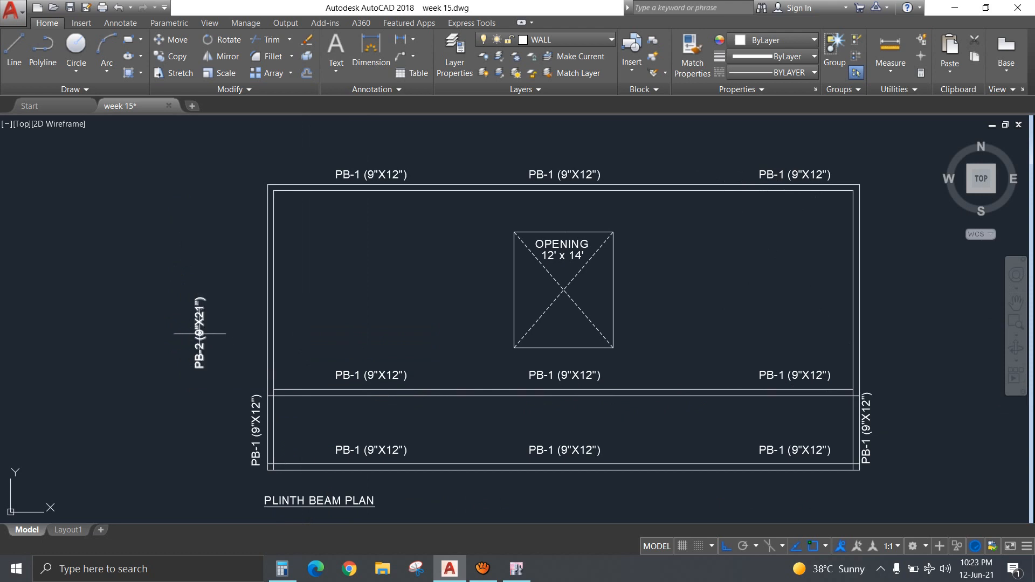
left_click(199, 333)
key("ctrl+x")
key("ctrl+v")
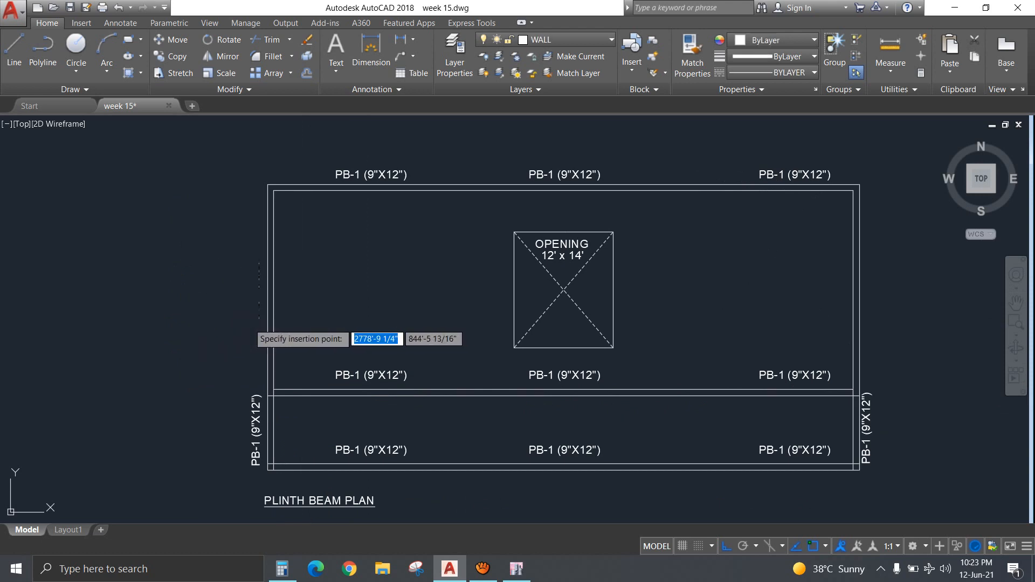
left_click(249, 323)
Paste a copy of the PB-2 (9"X21") label just outside the upper bay of the right wall.
key("ctrl+v")
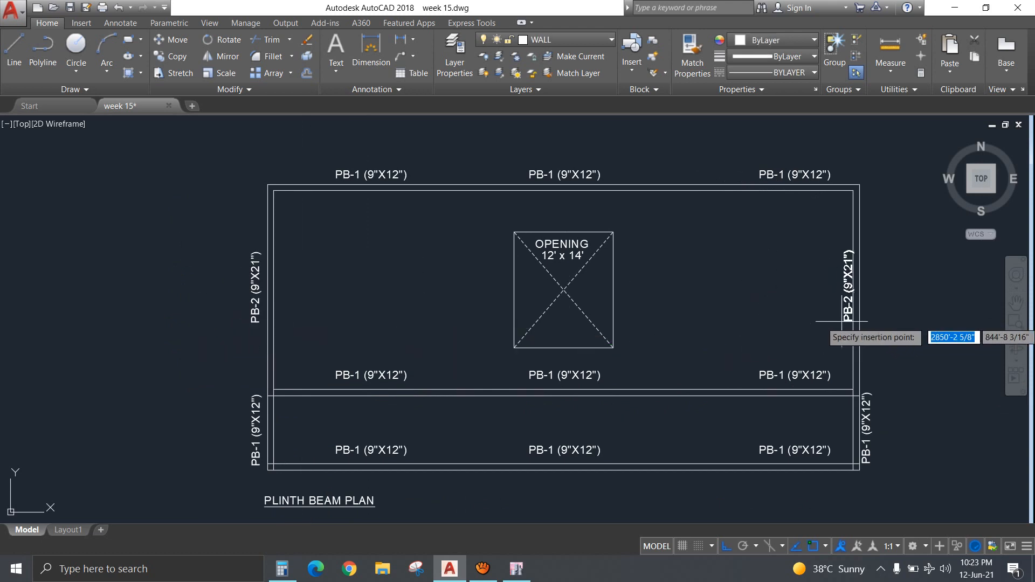
scroll(866, 323, "up", 5)
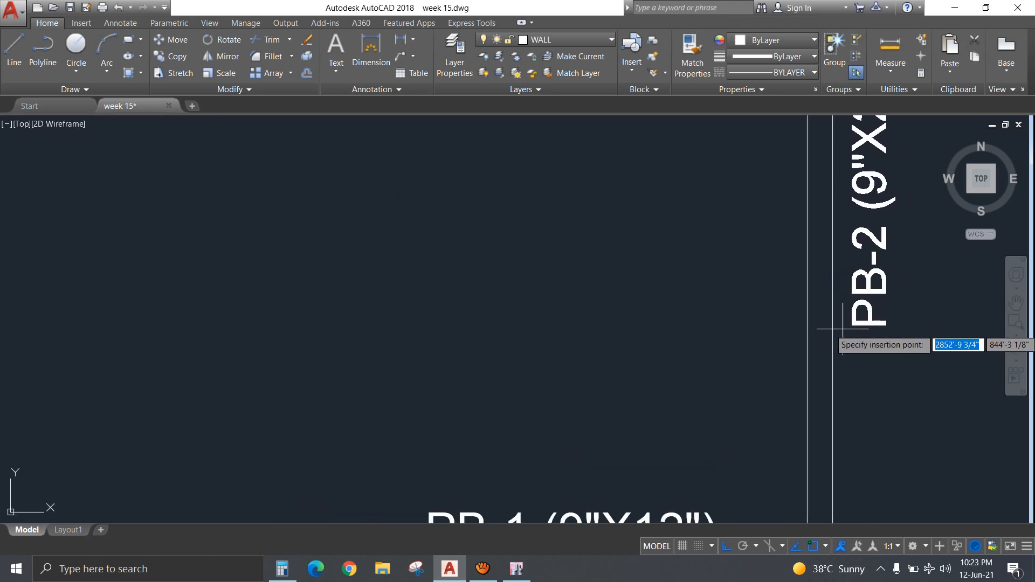
left_click(840, 330)
scroll(839, 363, "down", 5)
mouse_move(694, 382)
middle_mouse_down()
mouse_move(724, 337)
mouse_move(614, 282)
middle_mouse_up()
Delete the crossed opening and its text from the plinth beam plan.
left_click(588, 284)
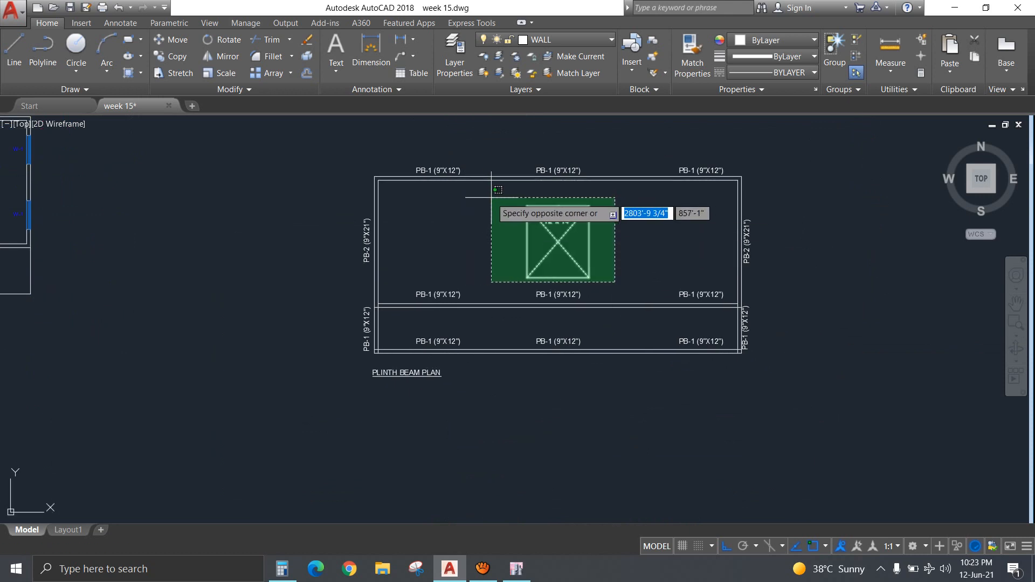
left_click(492, 218)
key("Delete")
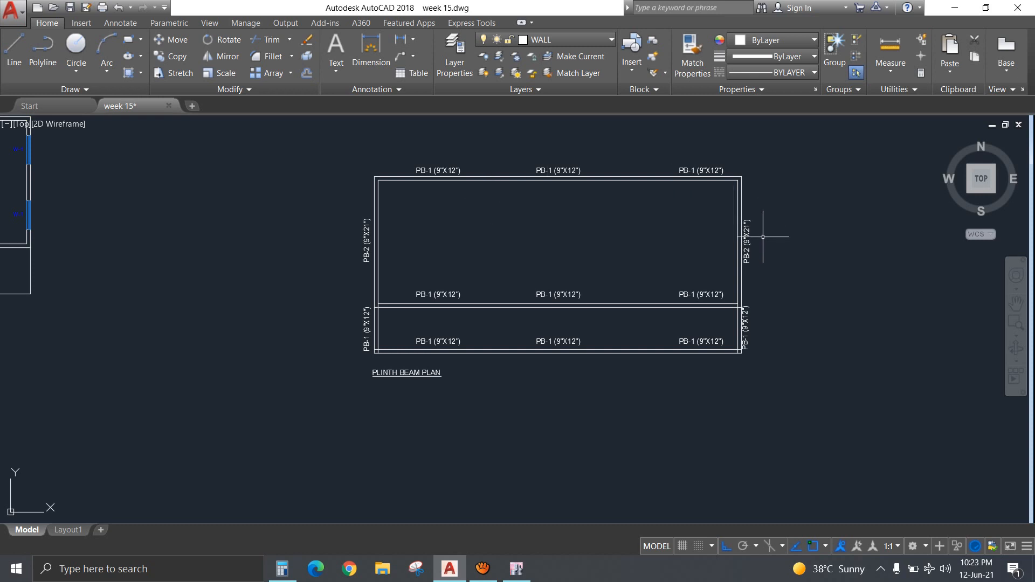
Draw a 9" x 12" rectangle in the free space beyond the plan's right wall for a beam section.
middle_click_drag(762, 237, 507, 253)
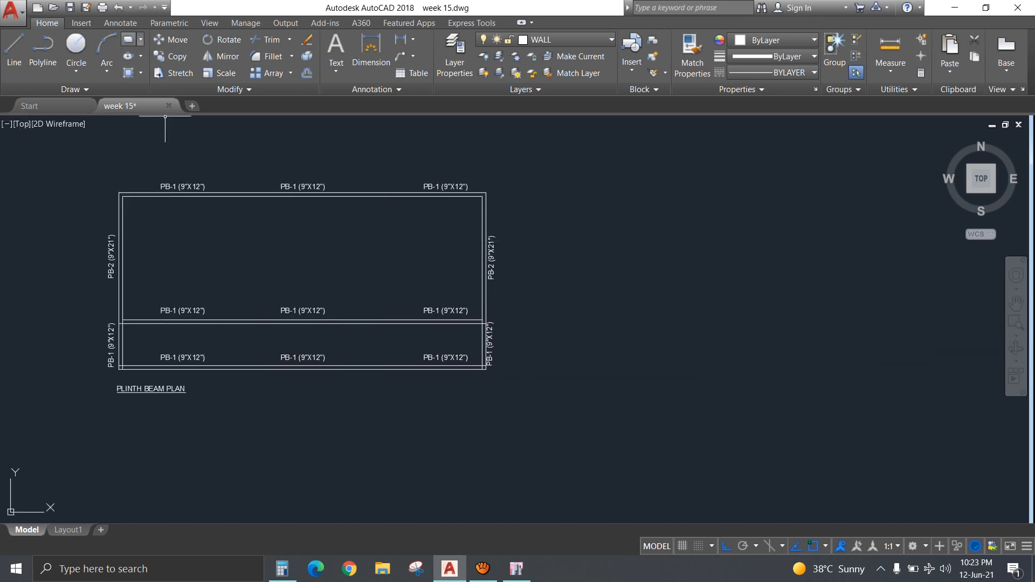
left_click(129, 40)
scroll(485, 259, "up", 5)
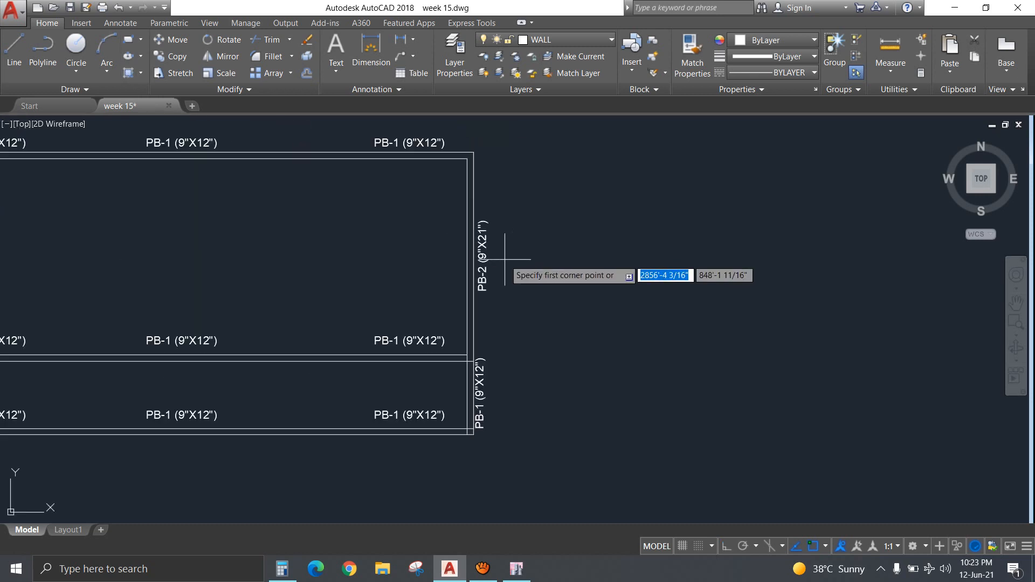
middle_click_drag(518, 254, 451, 398)
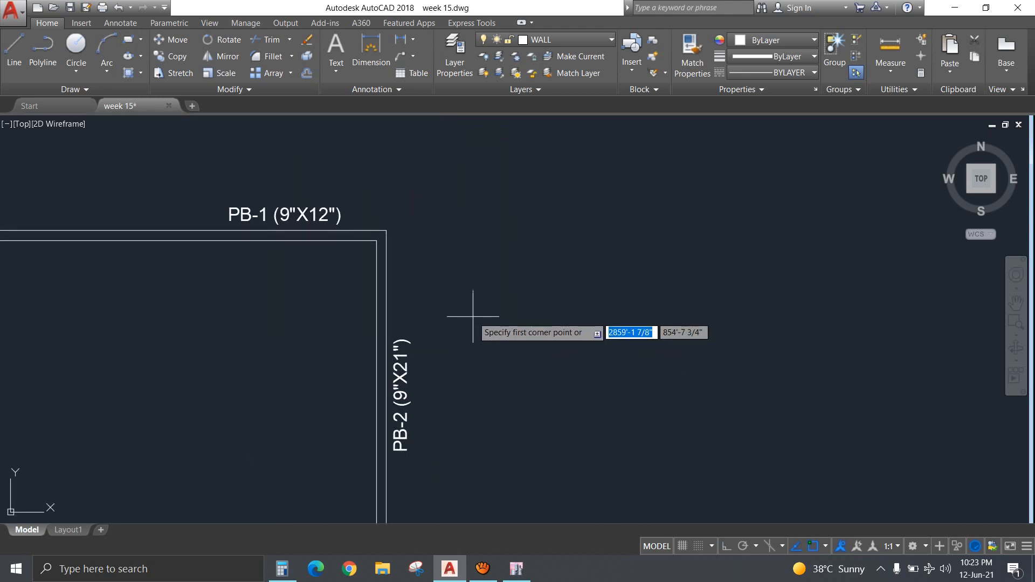
left_click(484, 330)
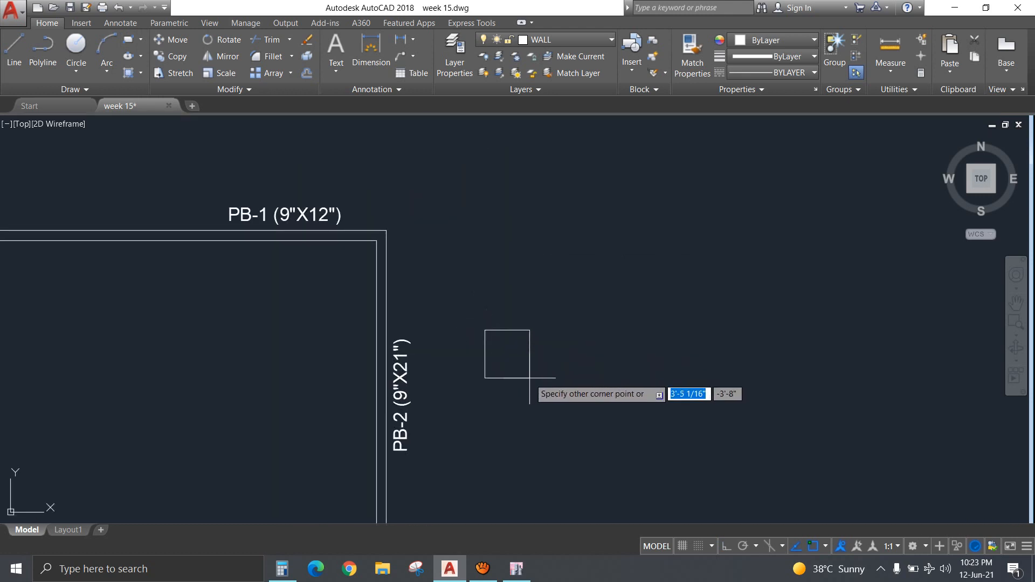
type("9")
key("Tab")
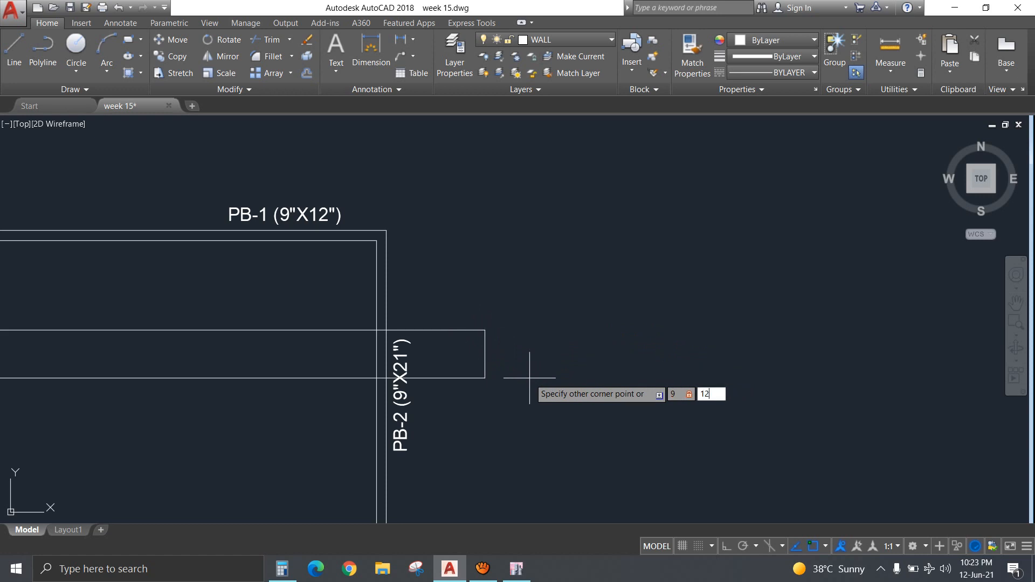
type("12")
key("Return")
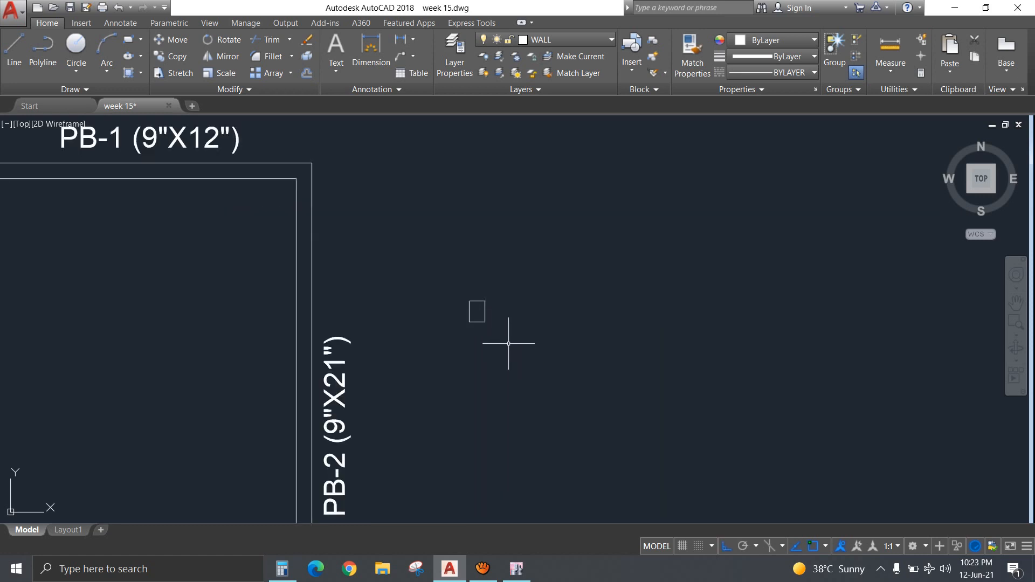
scroll(508, 302, "up", 2)
left_click(522, 292)
left_click(471, 239)
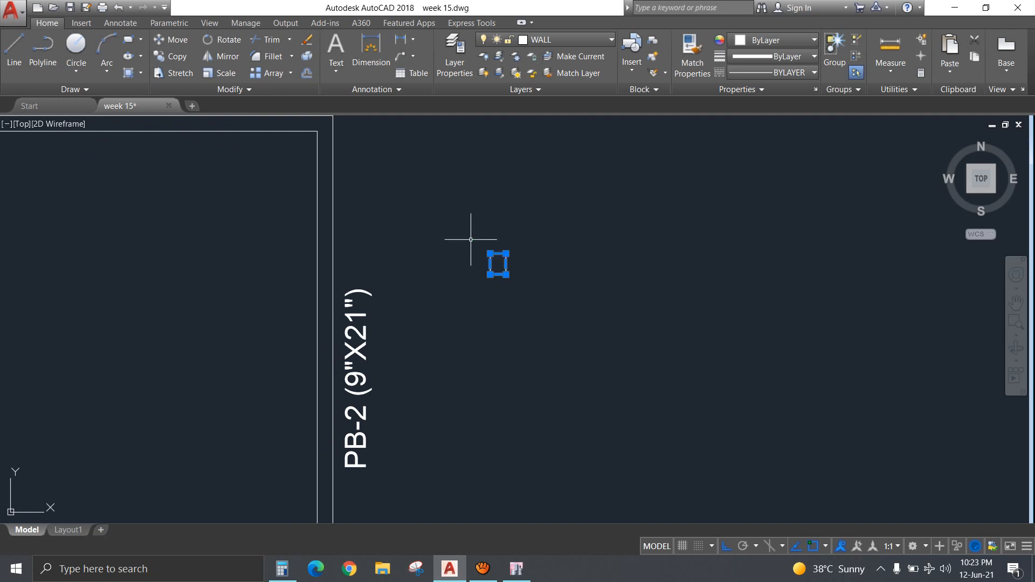
type("CO")
key("Return")
Offset the 9" x 12" beam rectangle 1.5" inward to outline the stirrup.
scroll(501, 262, "up", 5)
type("o")
key("Return")
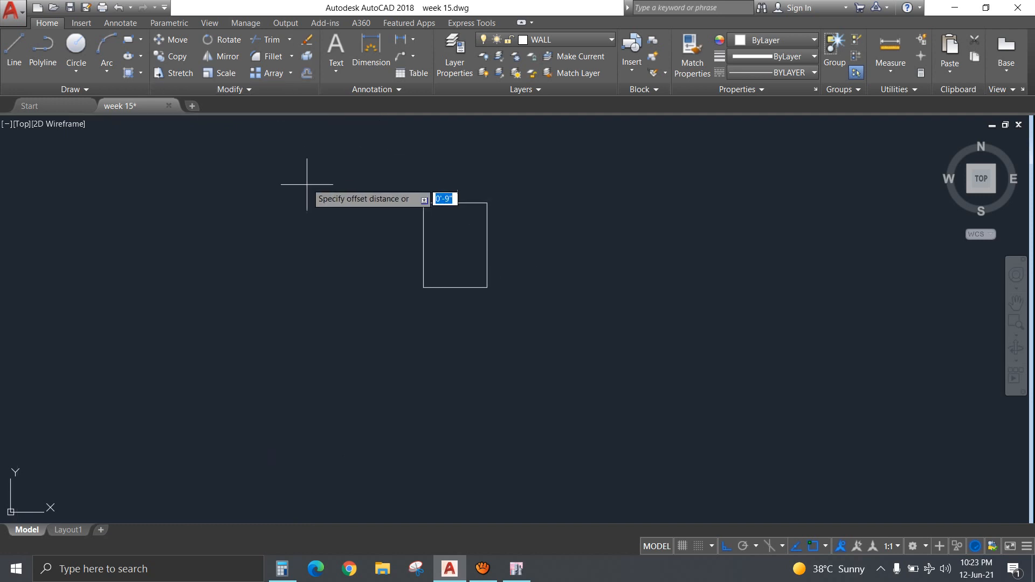
type("1.5")
key("Return")
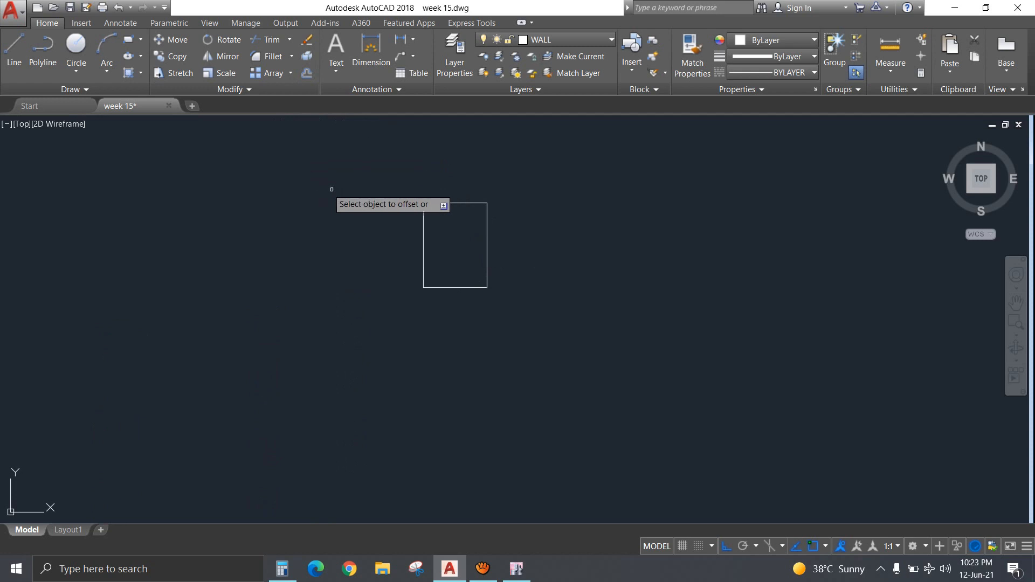
left_click(443, 204)
left_click(459, 259)
key("Escape")
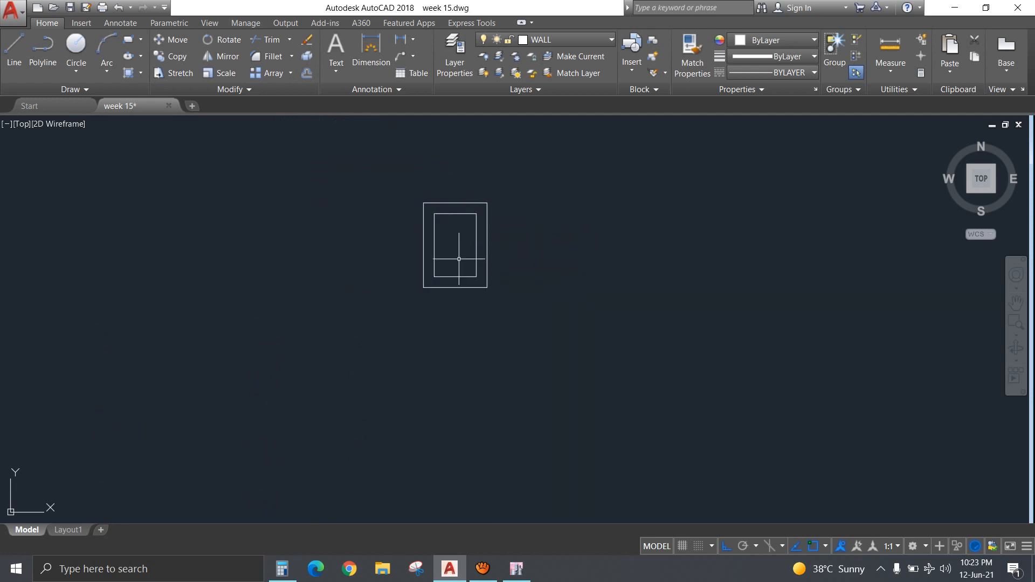
Assign the inner offset rectangle to the MP FIXTURE layer.
scroll(489, 280, "up", 2)
left_click(470, 279)
left_click(441, 258)
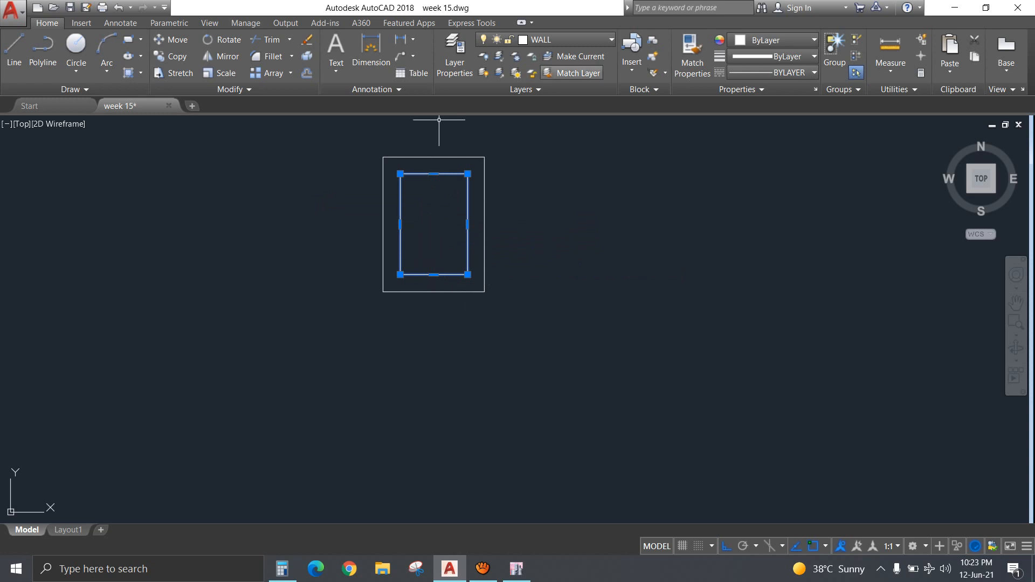
left_click(566, 40)
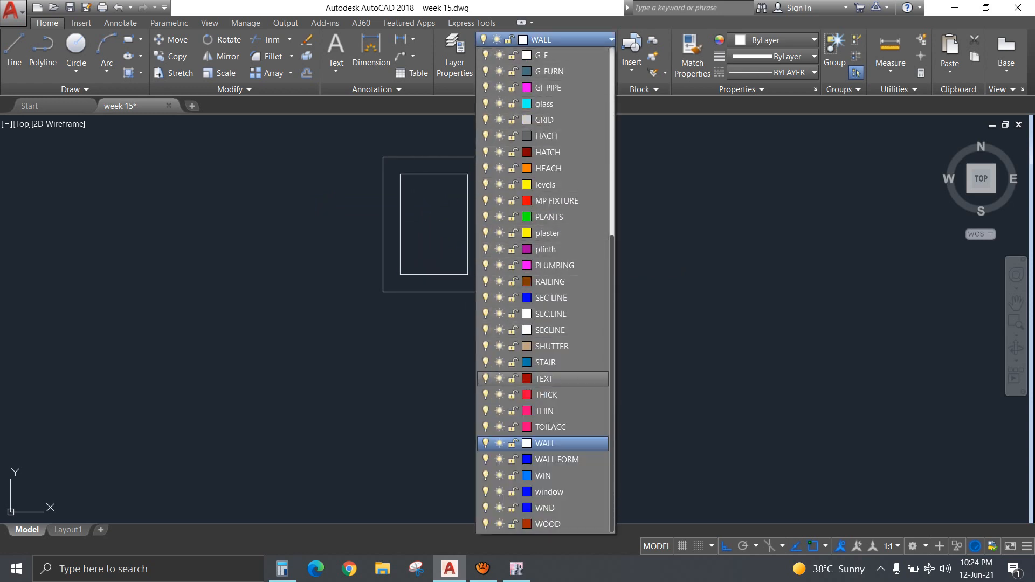
scroll(539, 388, "up", 5)
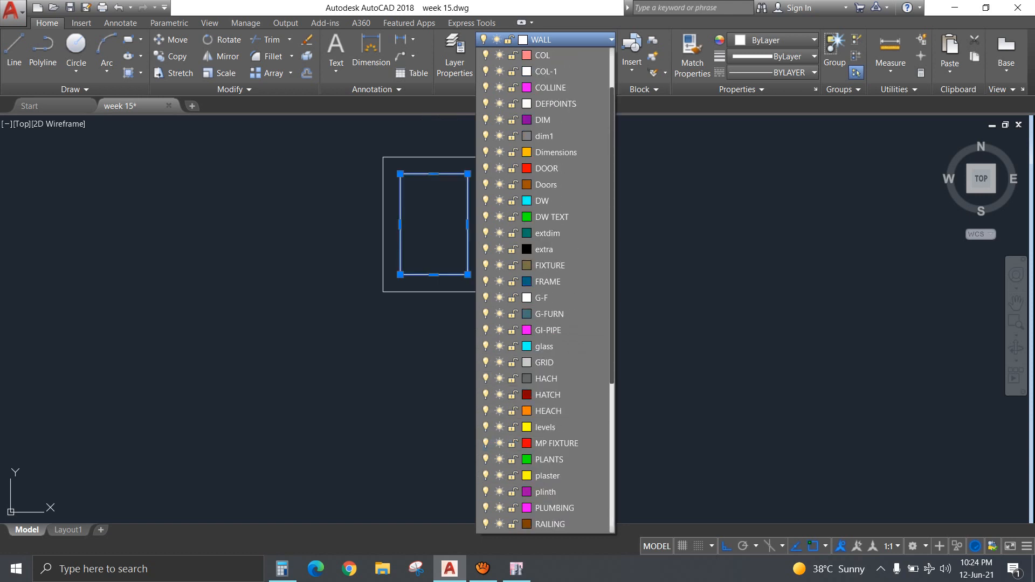
scroll(510, 323, "up", 2)
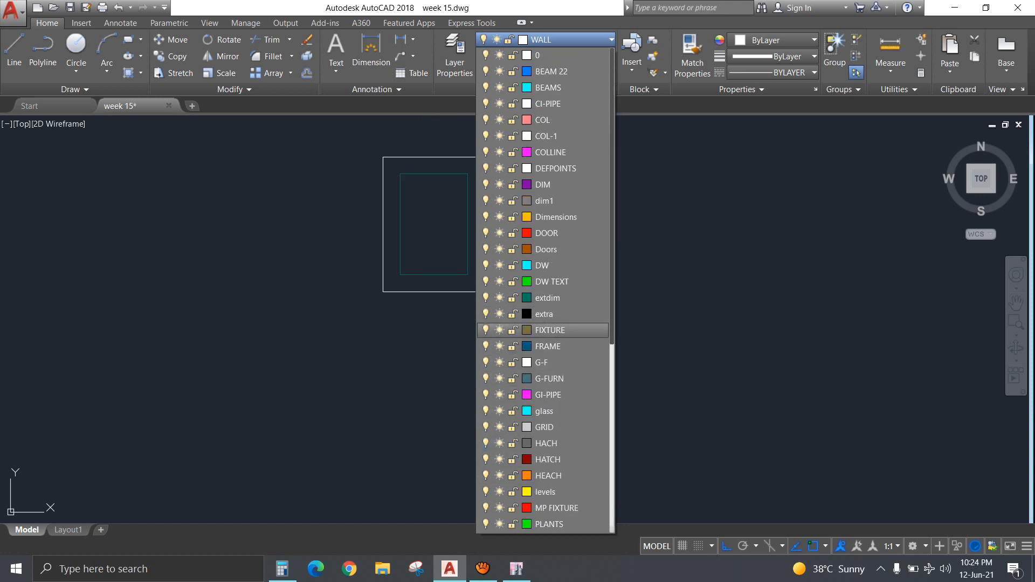
scroll(510, 334, "down", 3)
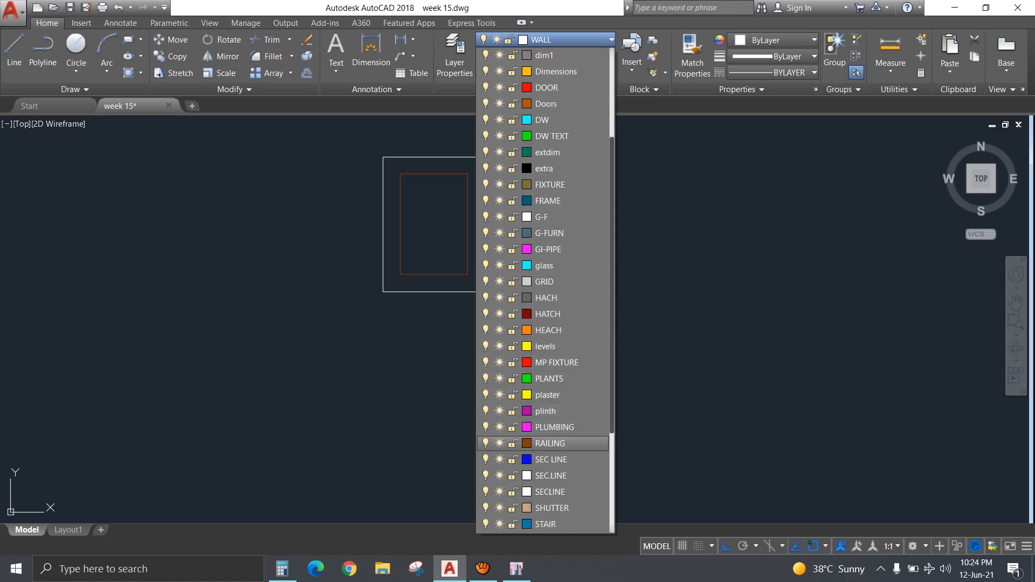
scroll(510, 366, "up", 3)
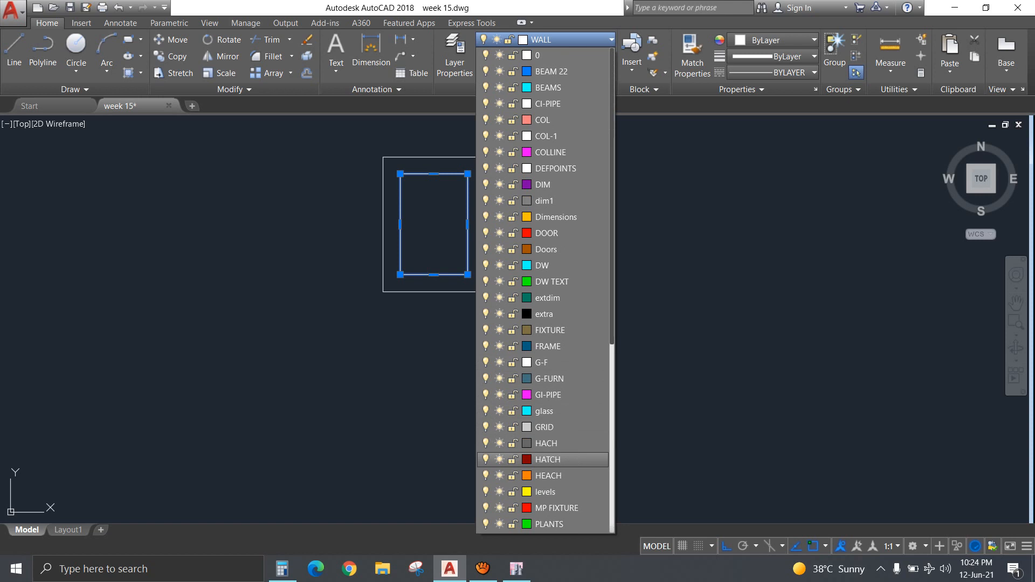
scroll(545, 459, "down", 2)
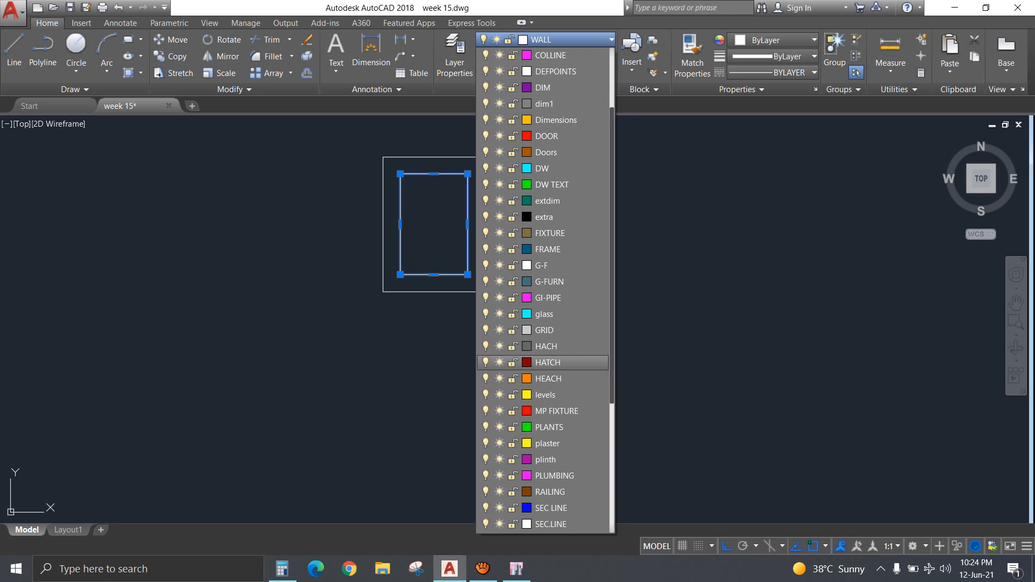
scroll(545, 372, "down", 4)
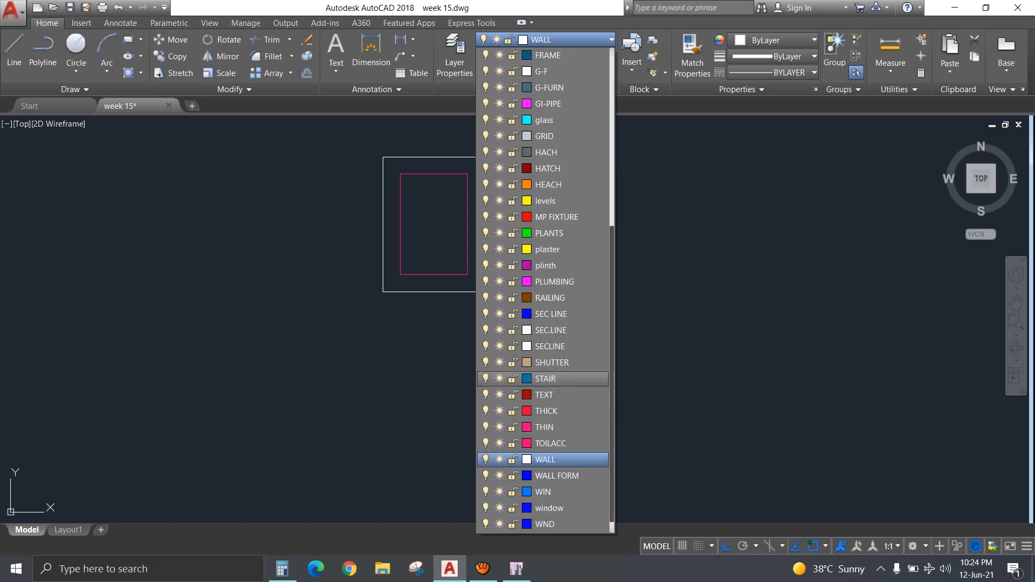
scroll(544, 372, "down", 1)
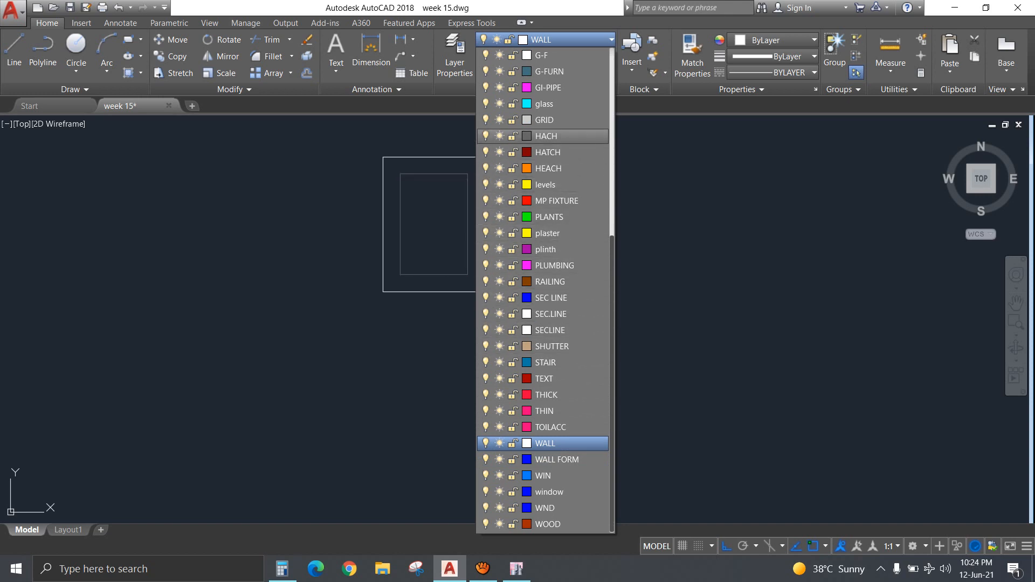
scroll(544, 286, "up", 3)
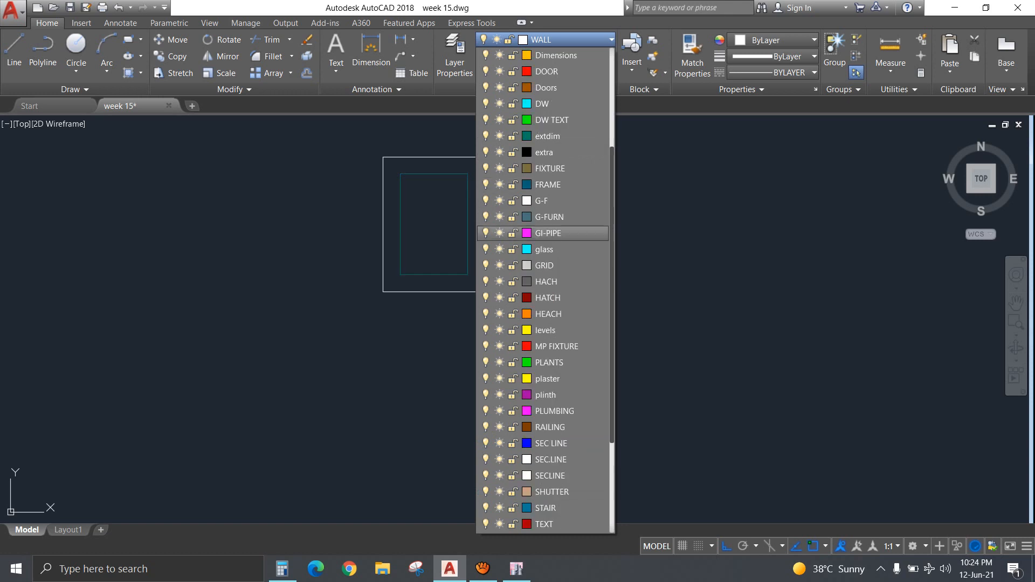
scroll(510, 164, "up", 3)
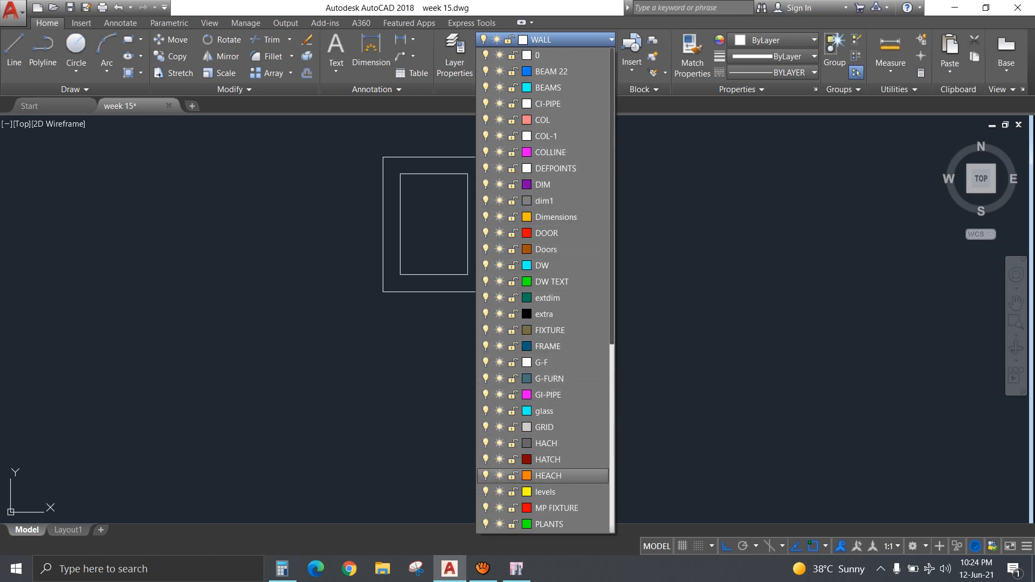
left_click(553, 507)
key("Escape")
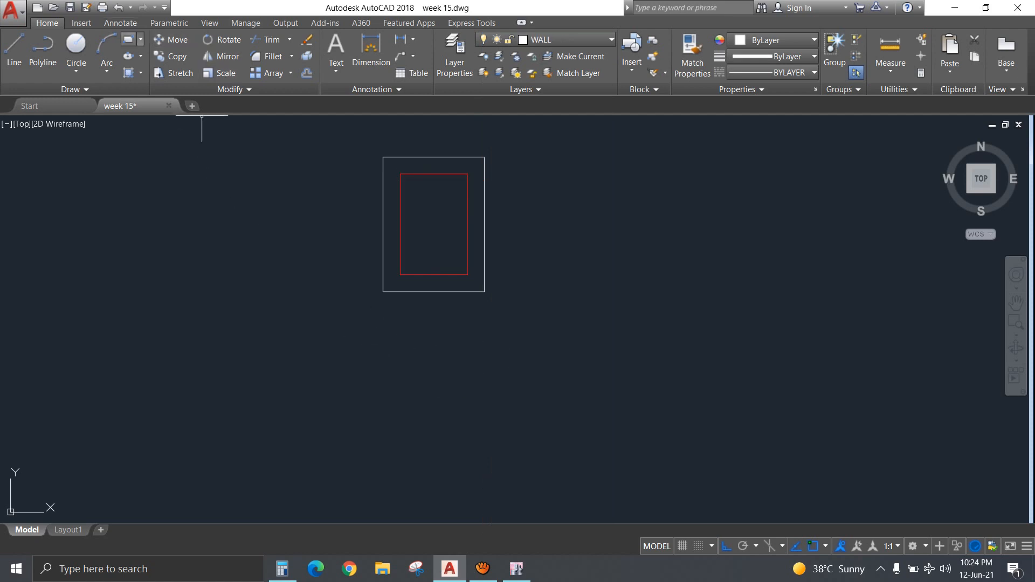
left_click(129, 56)
left_click(262, 232)
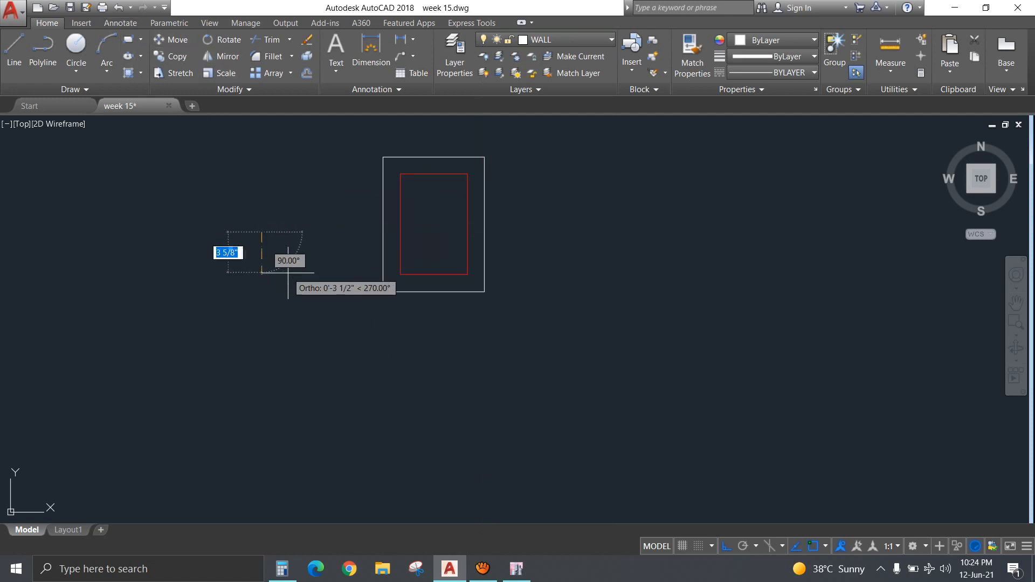
key("Escape")
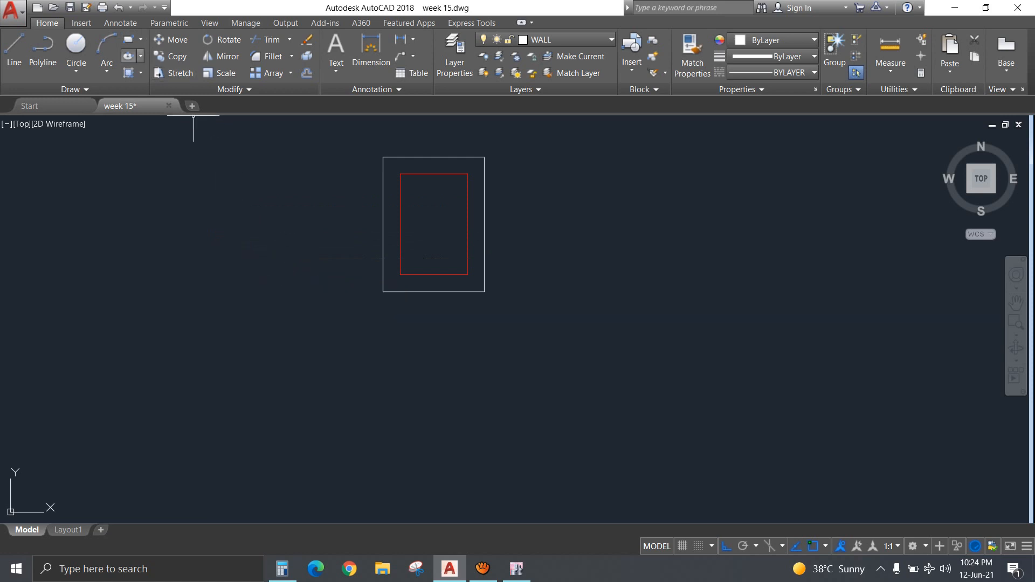
left_click(140, 56)
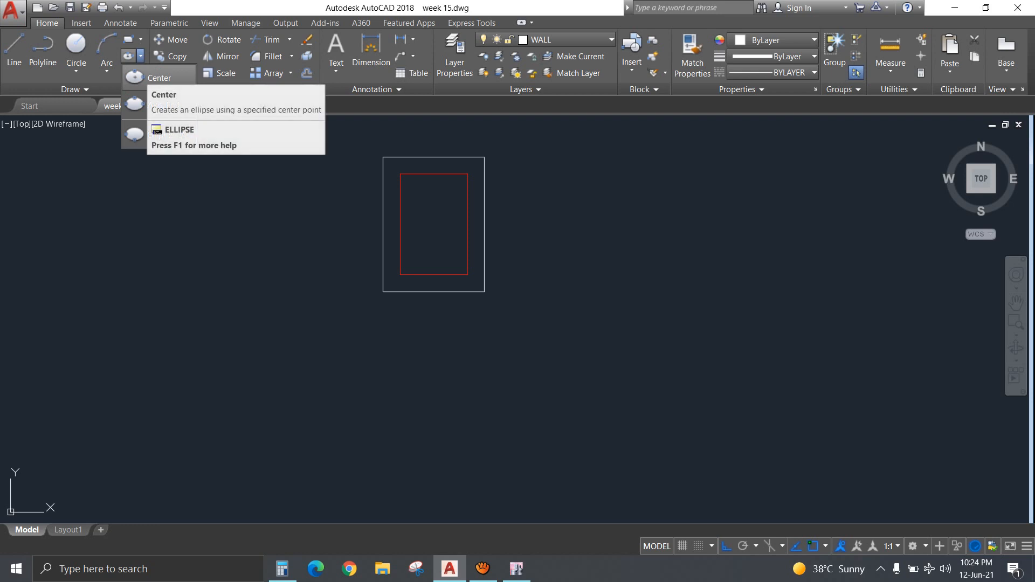
left_click(151, 78)
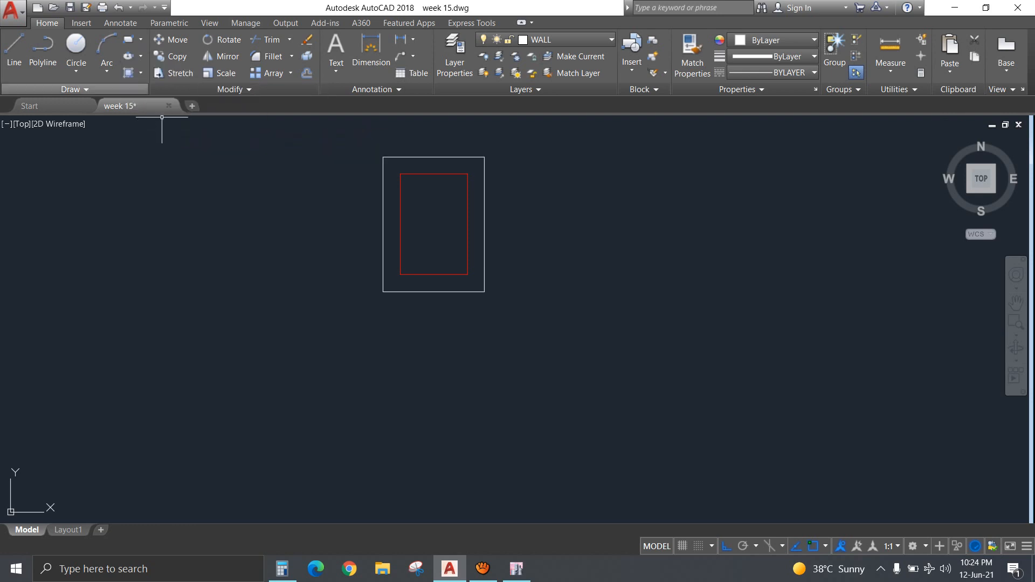
Draw a circle of radius 3/8" in the free space left of the beam section for a reinforcement bar.
left_click(248, 226)
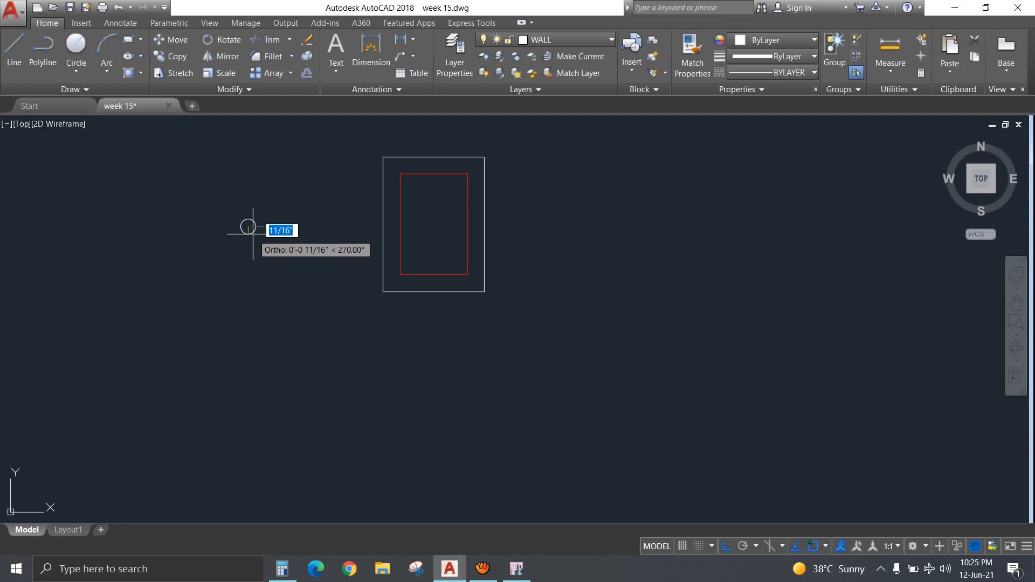
type("3")
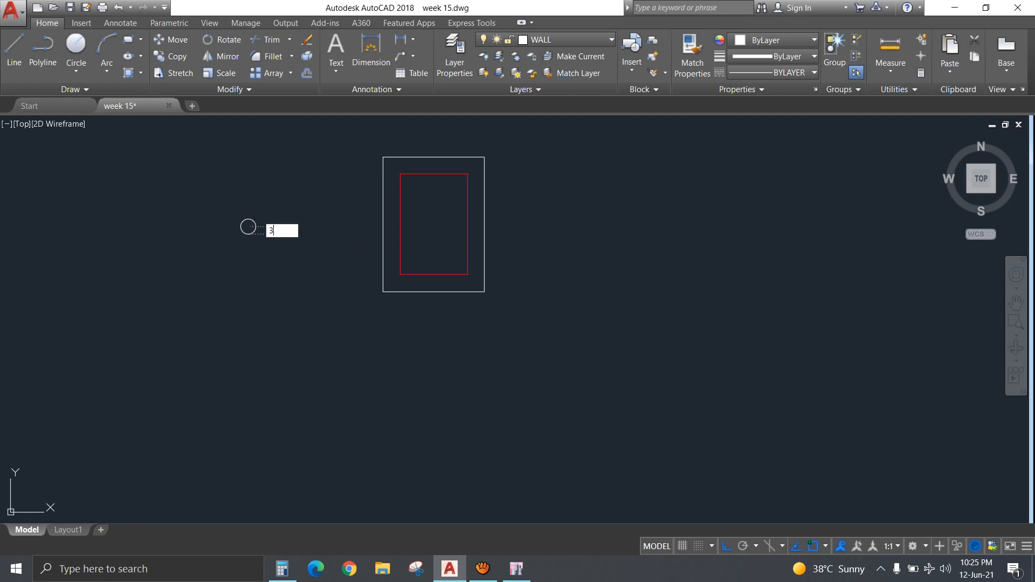
type("/8")
key("Return")
Match the properties of the red inner rectangle onto the bar circle.
scroll(253, 234, "up", 4)
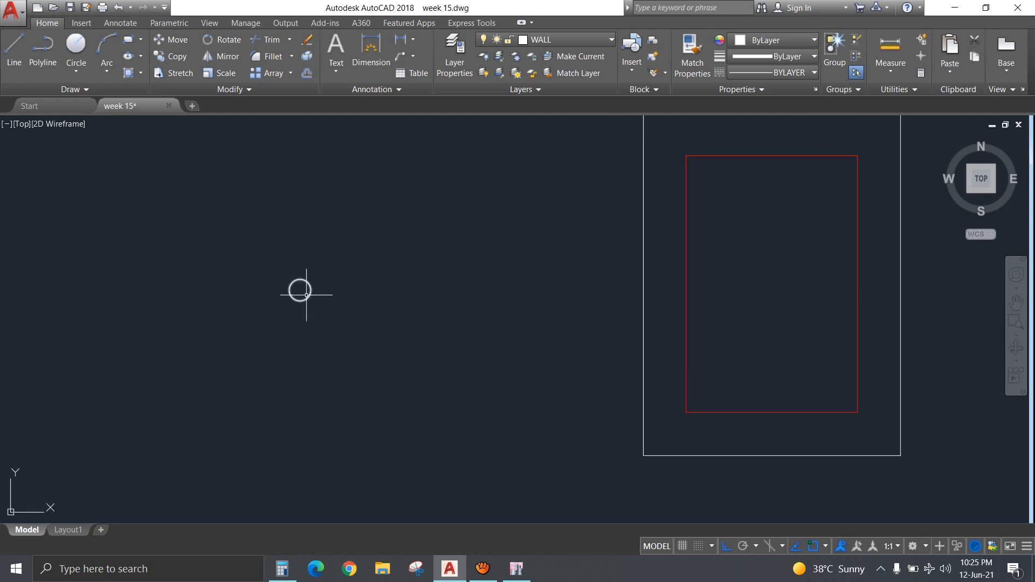
type("ma")
key("Return")
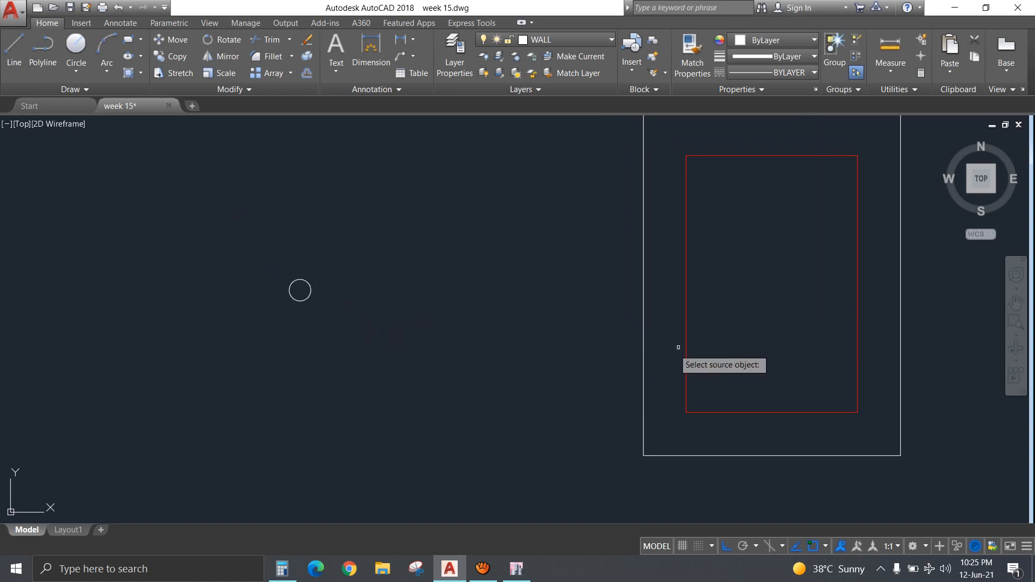
left_click(687, 318)
left_click(267, 282)
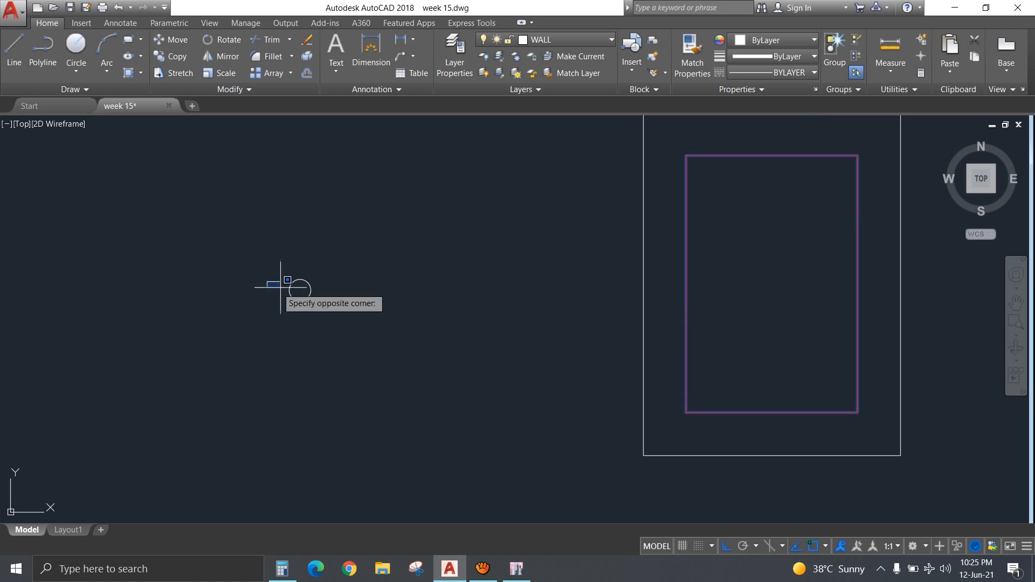
left_click(329, 305)
key("Return")
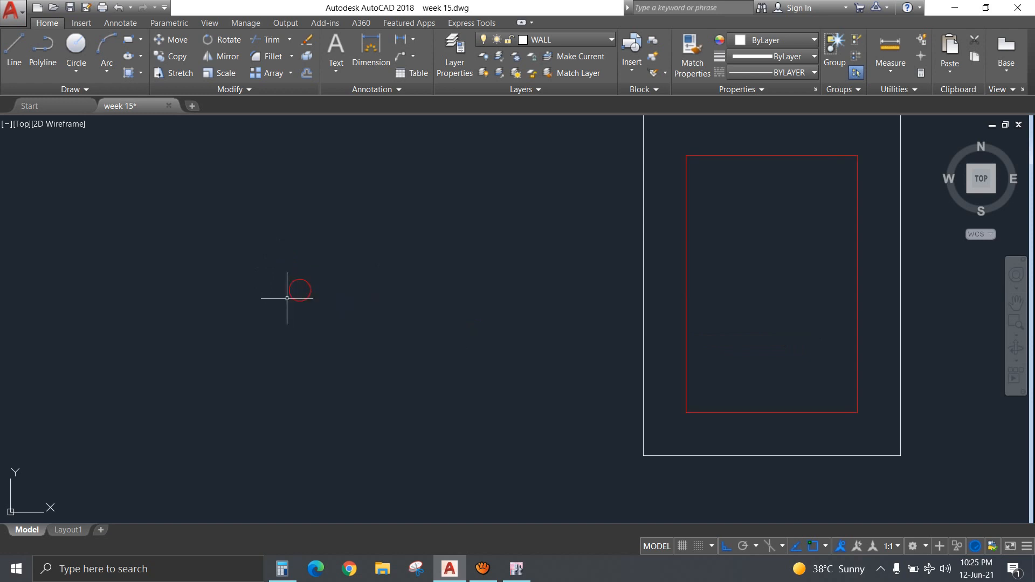
Fill the bar circle with a SOLID hatch in index color red.
type("h")
key("Return")
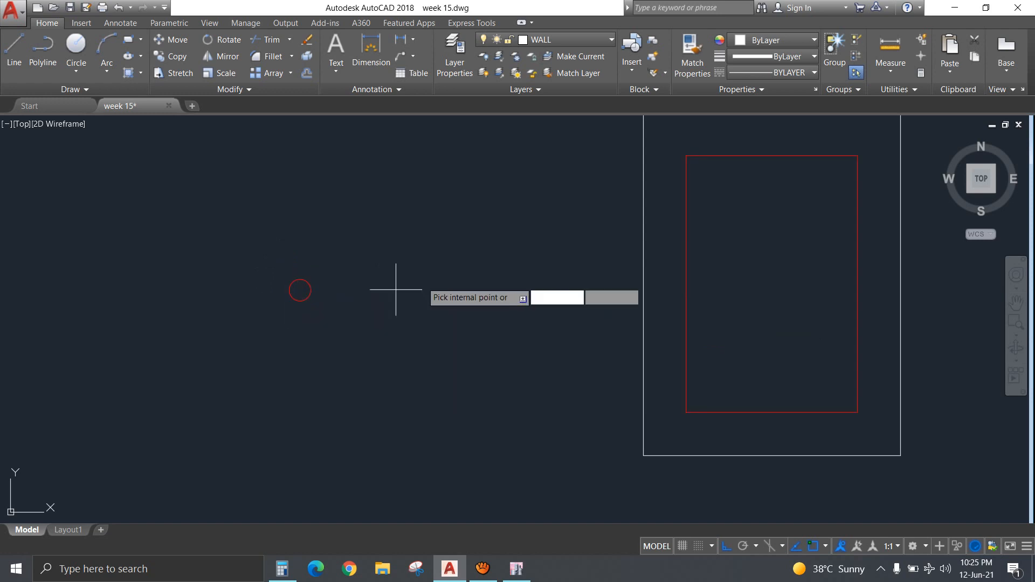
left_click(300, 289)
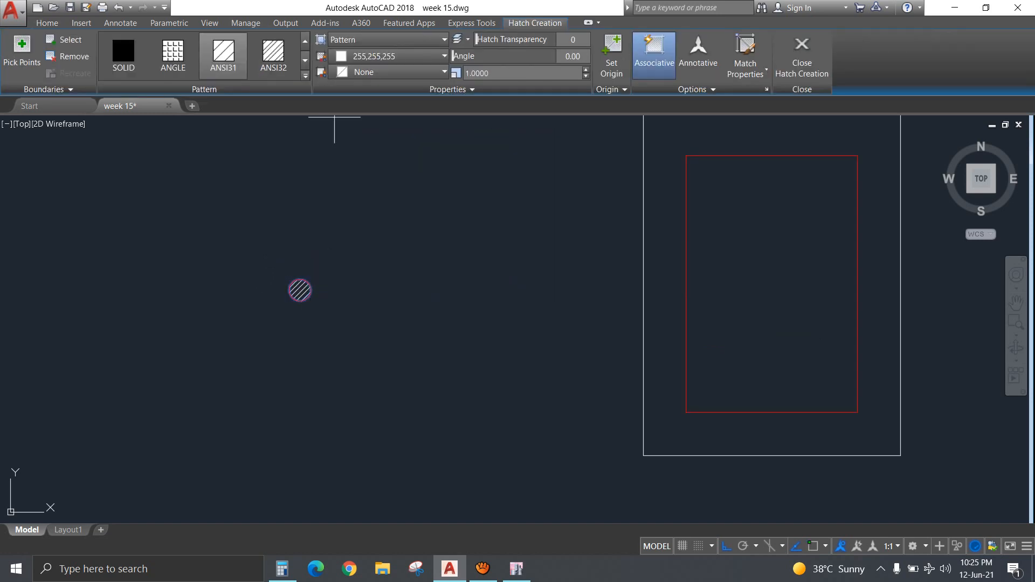
left_click(123, 54)
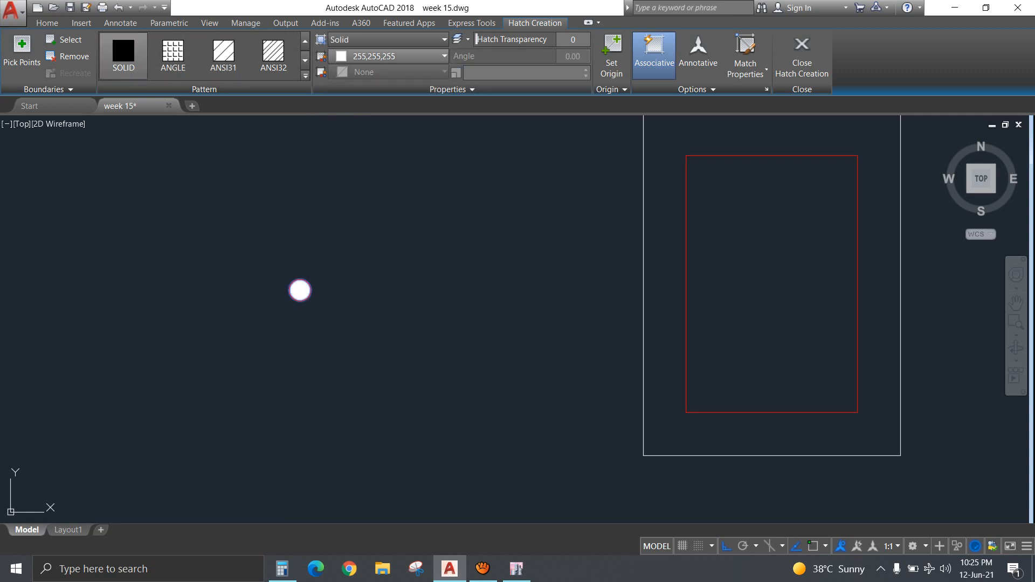
left_click(388, 56)
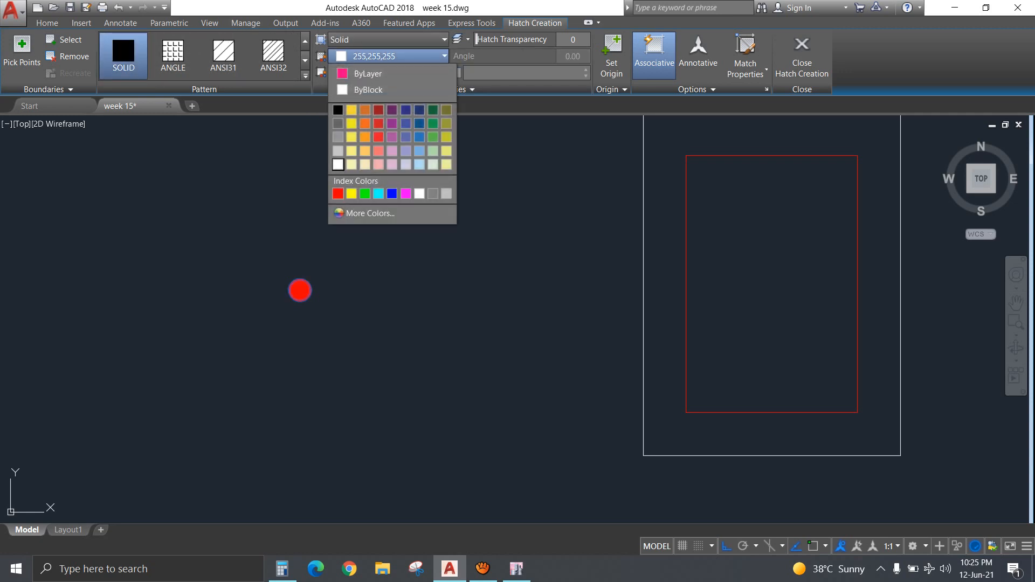
left_click(338, 193)
key("Return")
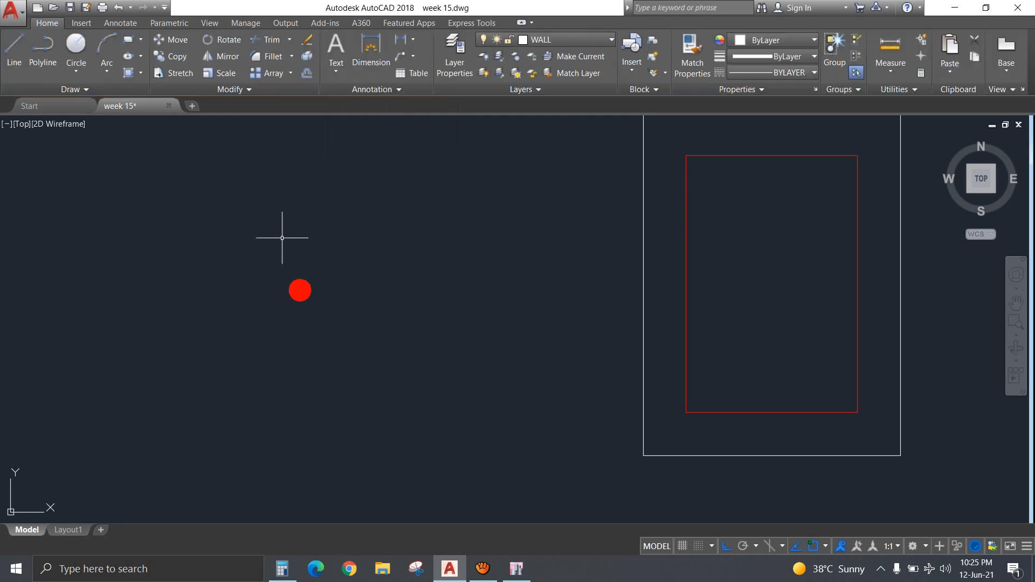
Move the filled bar circle with its hatch just inside the lower-right corner of the red inner rectangle.
left_click(270, 238)
left_click(346, 346)
type("m")
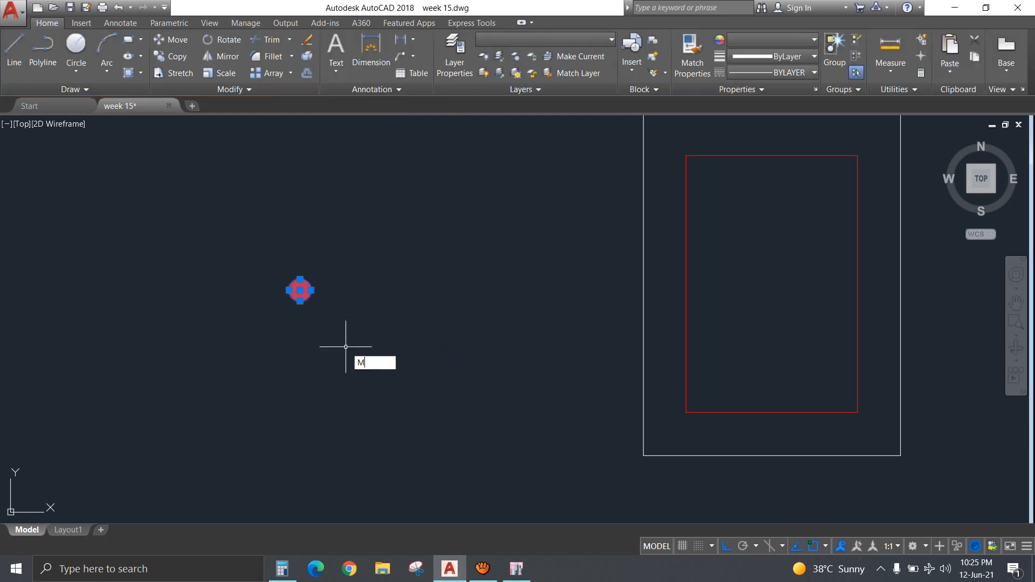
key("Return")
left_click(325, 317)
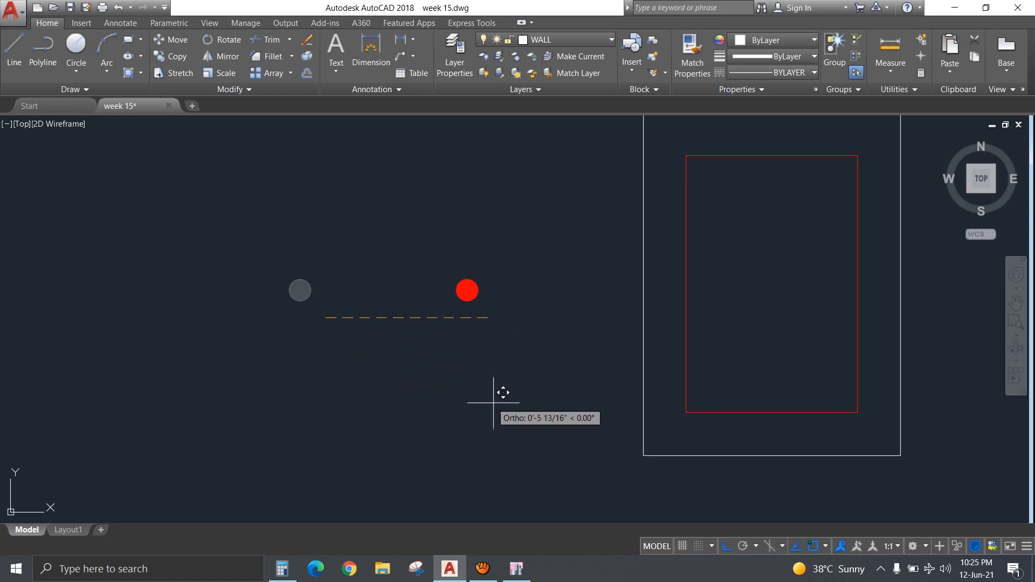
left_click(870, 426)
Mirror the filled bar circle about the section's vertical centreline to the stirrup's lower-left corner, keeping the original.
scroll(869, 425, "up", 5)
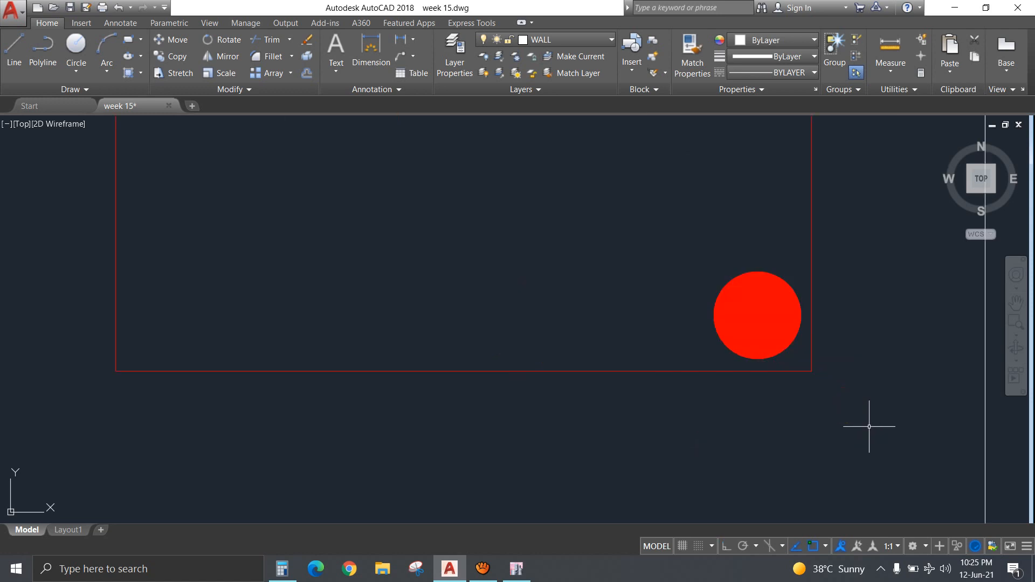
middle_click_drag(868, 423, 691, 424)
left_click_drag(543, 268, 695, 418)
scroll(700, 420, "down", 5)
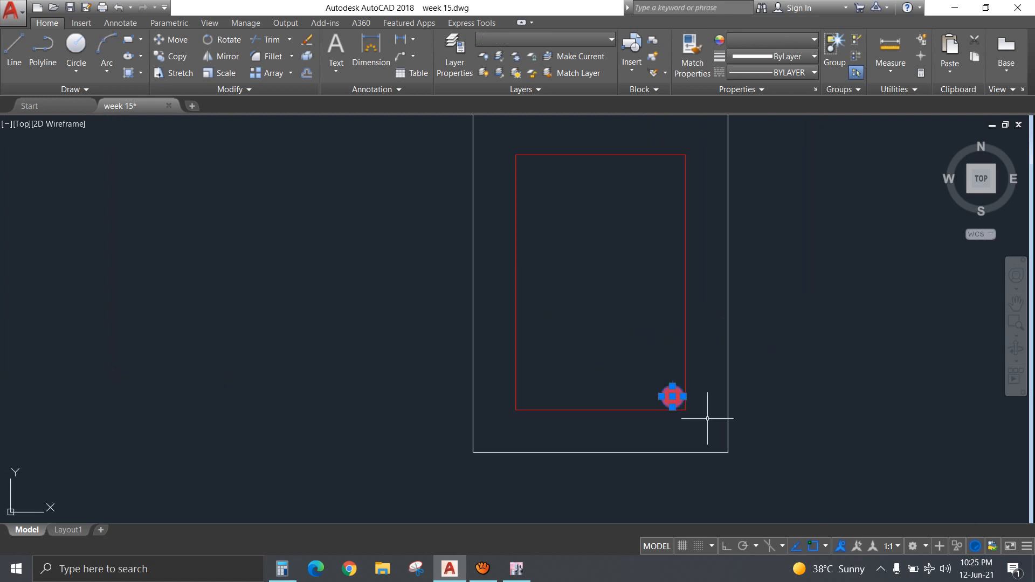
left_click(221, 56)
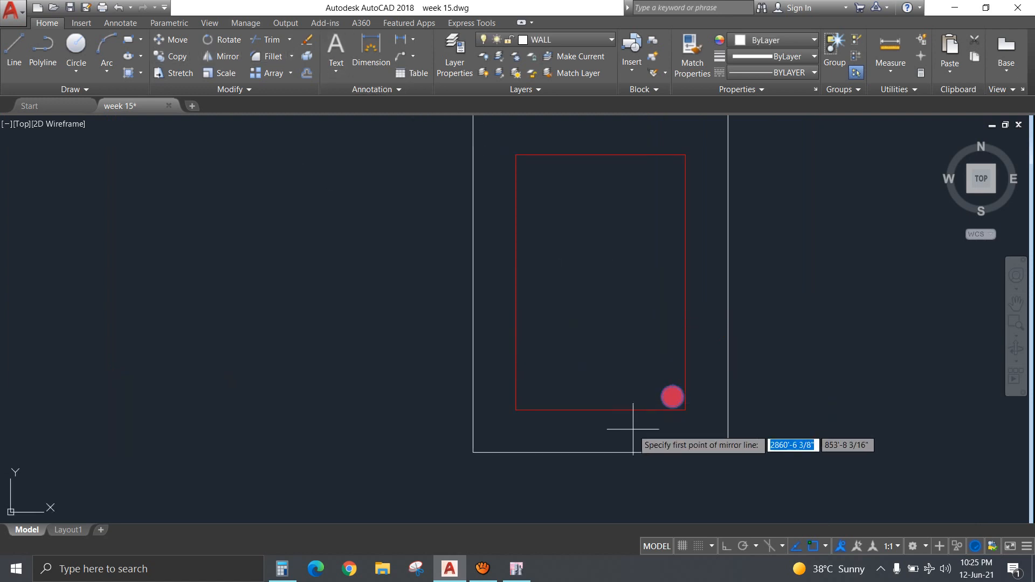
left_click(601, 409)
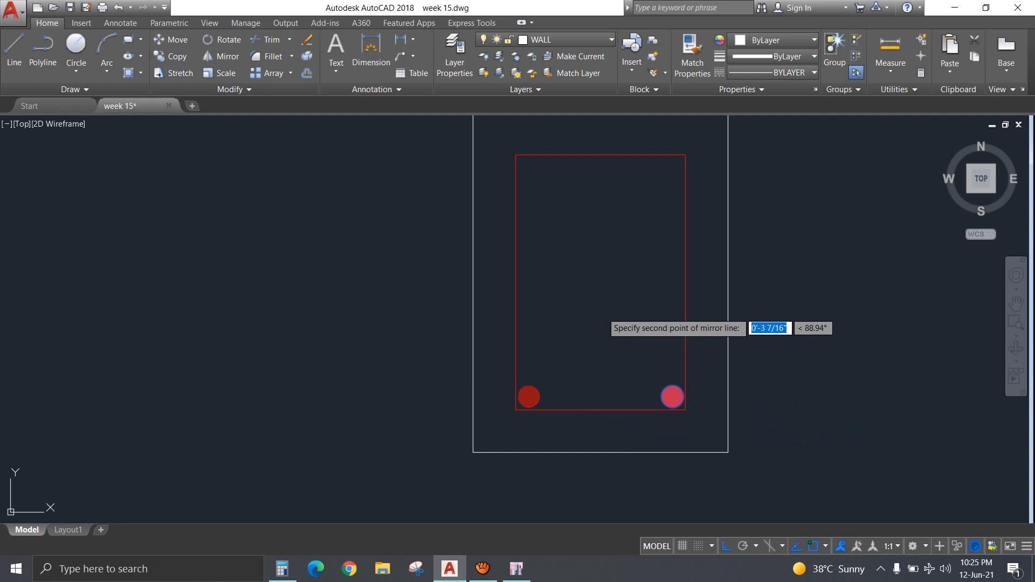
left_click(588, 296)
key("Return")
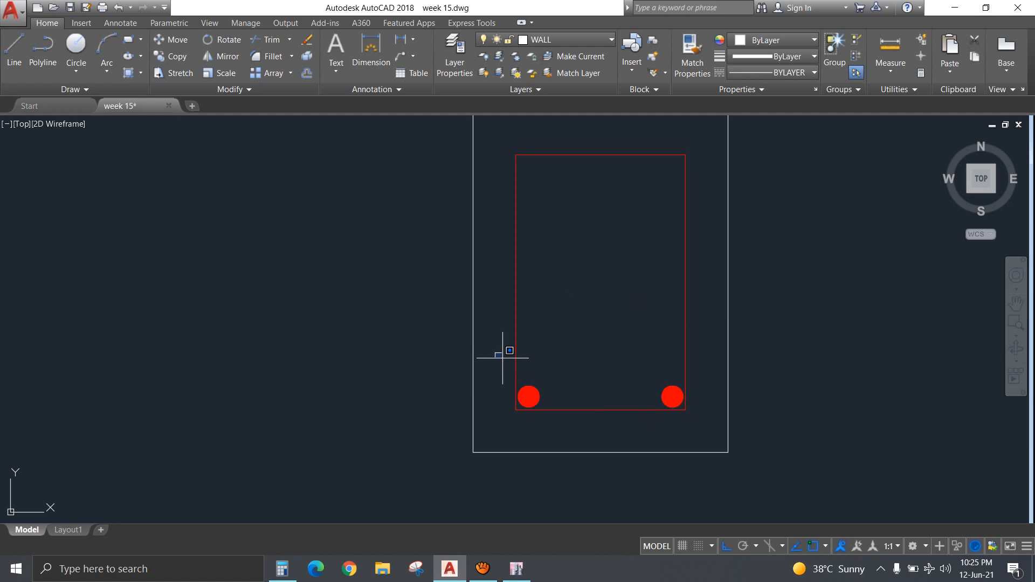
Mirror both bottom bars about the stirrup's horizontal centreline to place bars in the two upper corners, keeping the originals.
left_click(502, 357)
left_click(573, 418)
left_click(638, 358)
left_click(723, 423)
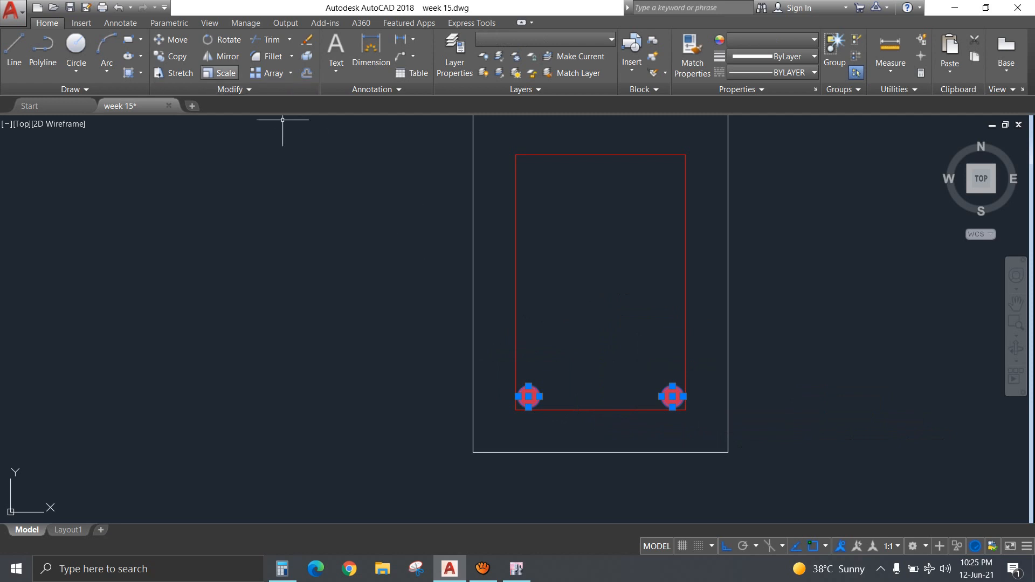
left_click(221, 56)
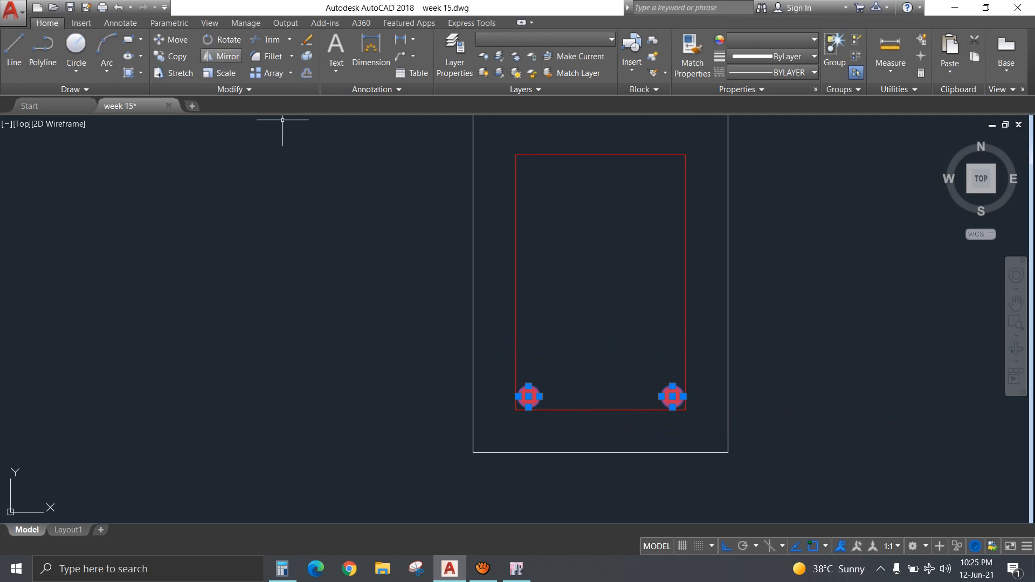
left_click(685, 282)
left_click(777, 286)
key("Return")
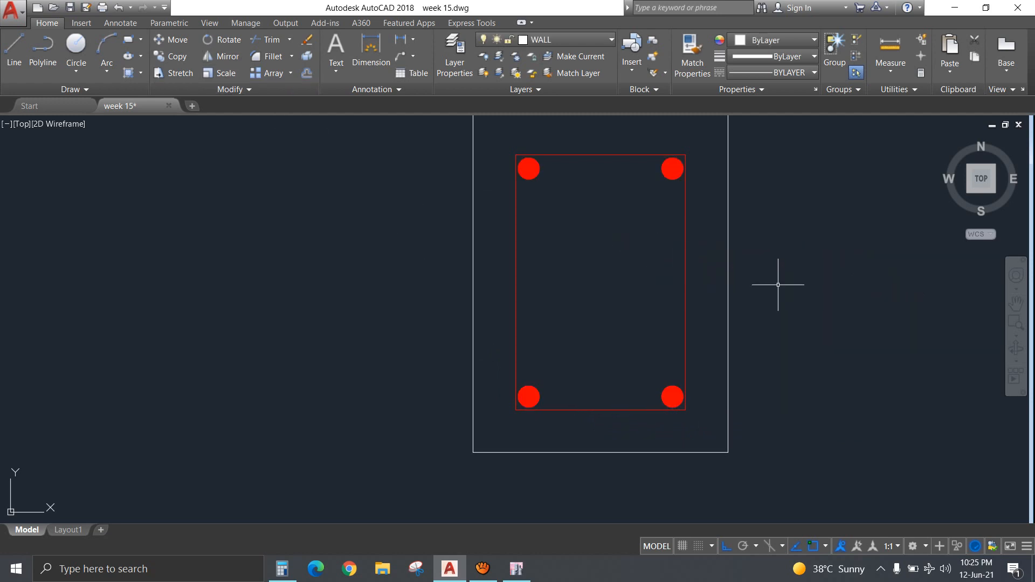
Draw a horizontal leader line to the right of the beam section with a slanted arrowhead stroke rising from its left end.
scroll(778, 284, "down", 2)
middle_click_drag(763, 294, 561, 316)
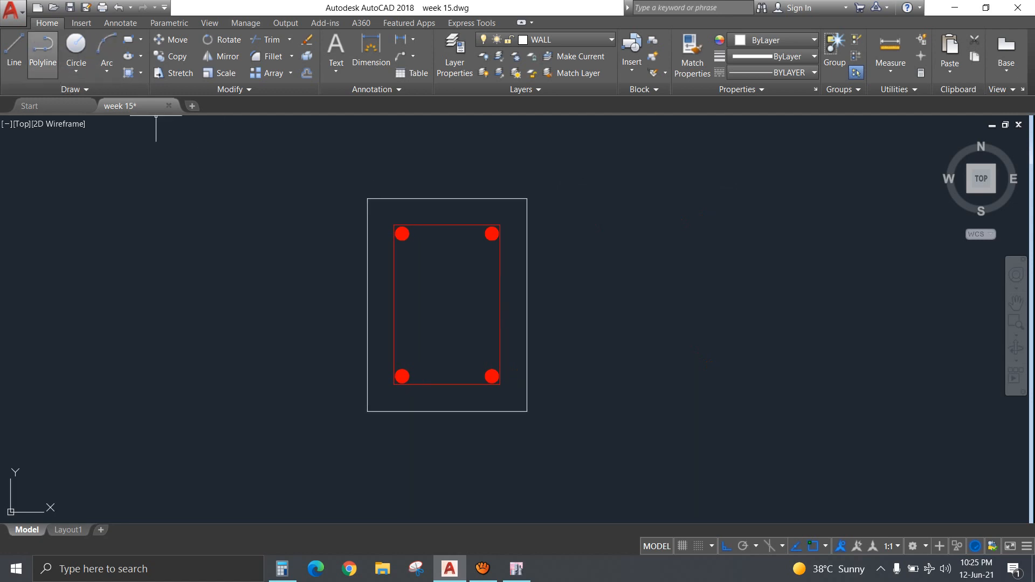
left_click(43, 49)
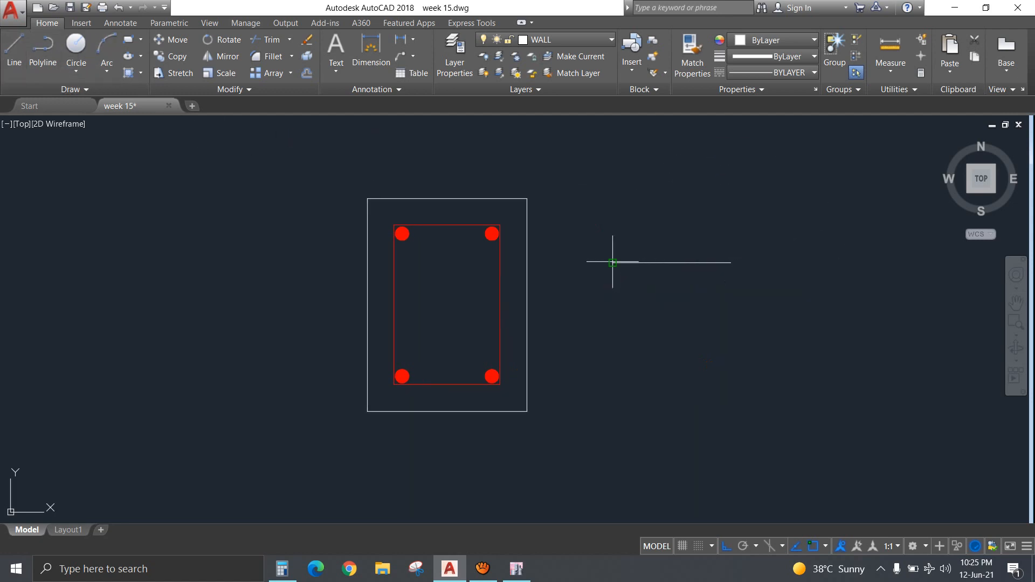
left_click(613, 263)
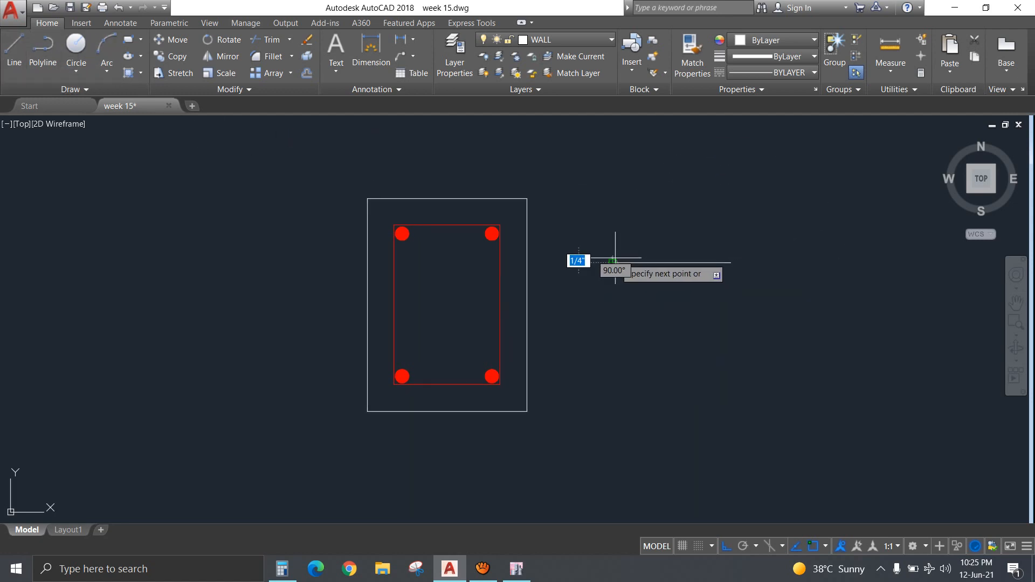
left_click(645, 243)
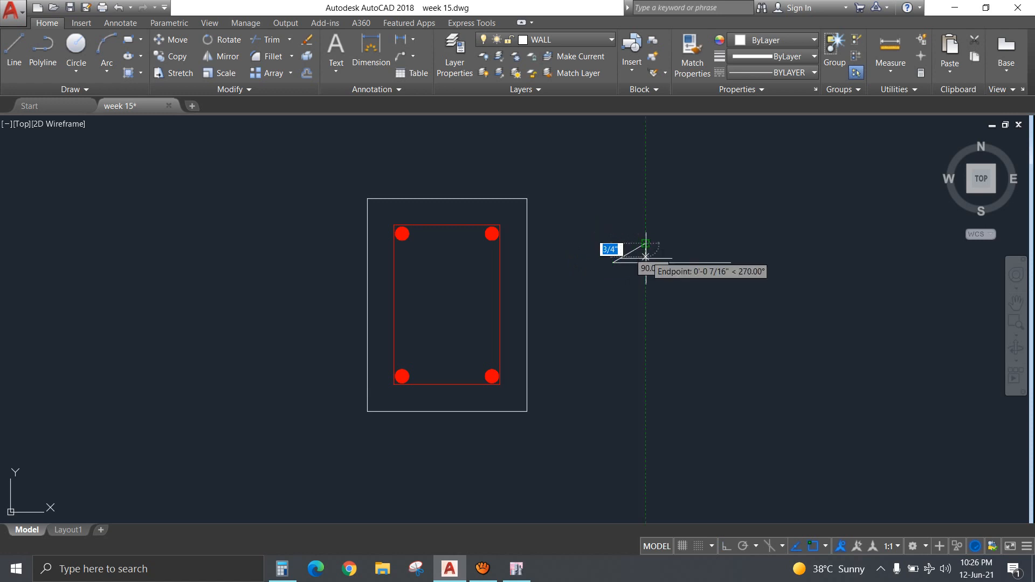
key("Escape")
Mirror the slanted arrowhead stroke about the horizontal leader line, keeping the original, to complete the arrow.
left_click(653, 247)
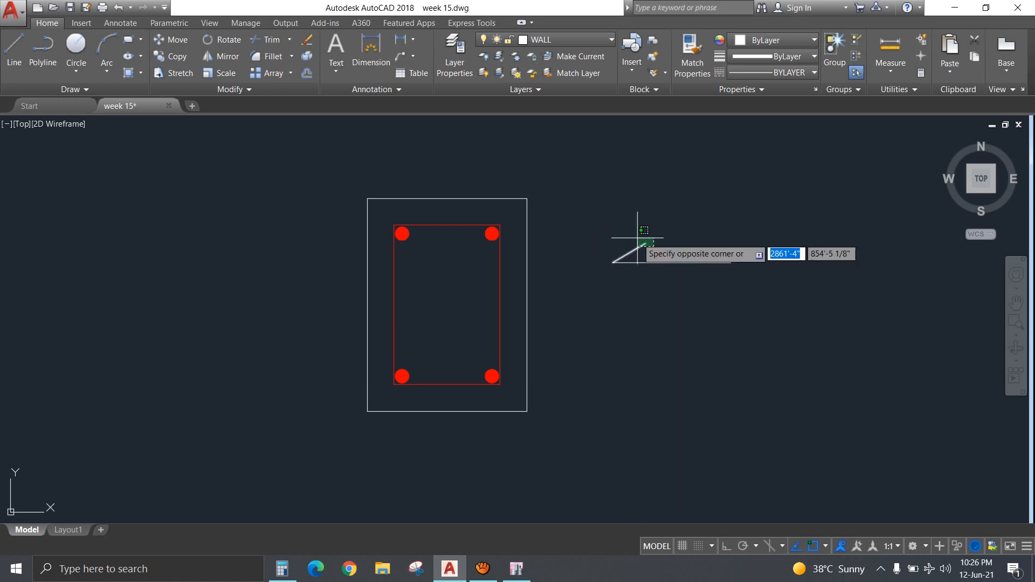
left_click(620, 225)
left_click(221, 56)
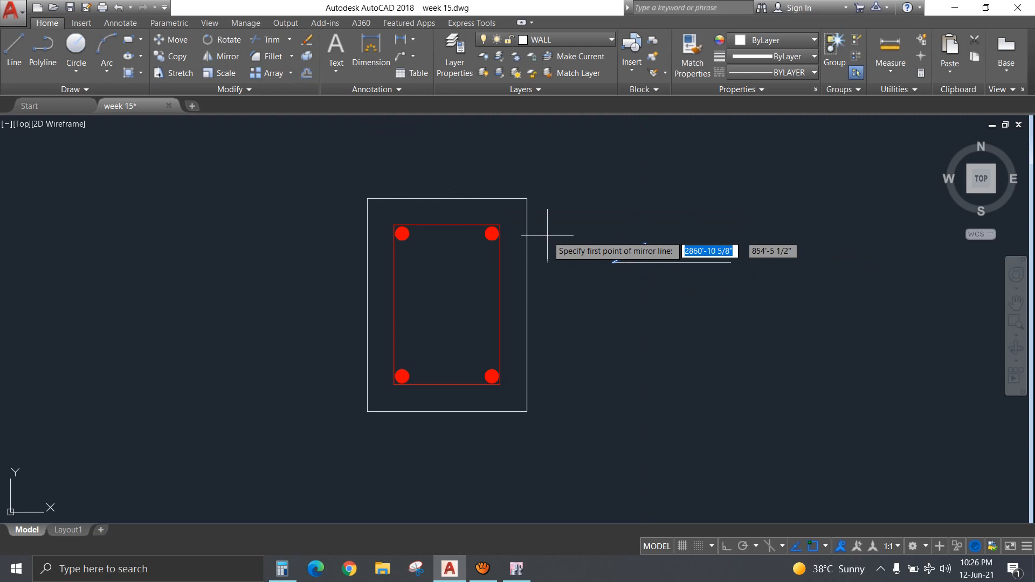
left_click(613, 263)
left_click(732, 262)
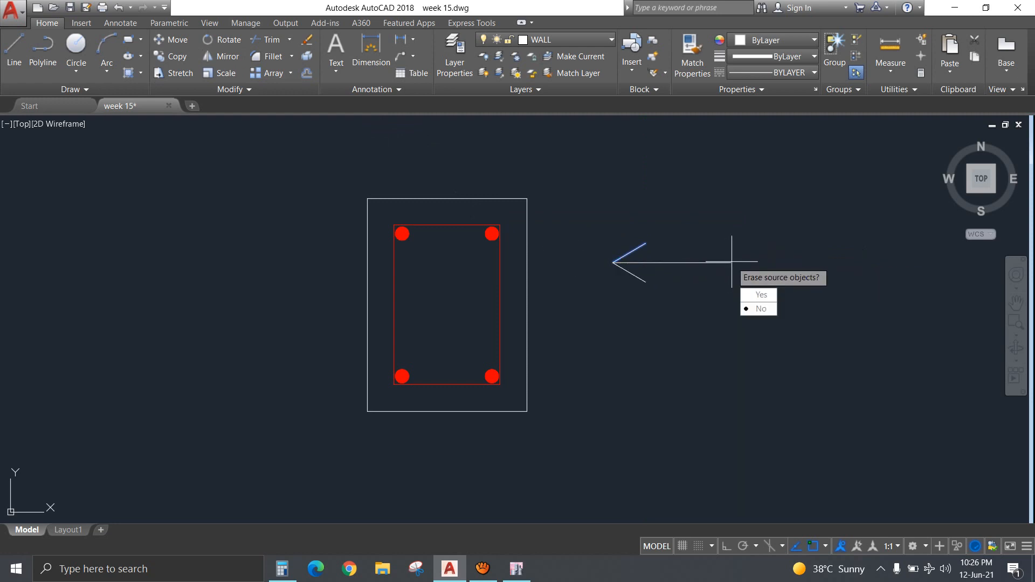
key("Return")
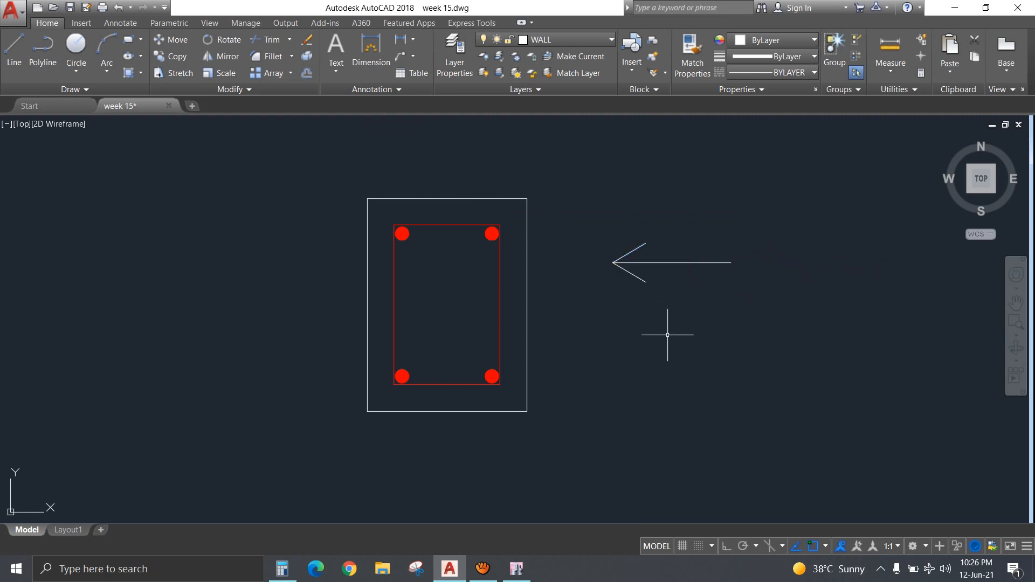
left_click(722, 292)
left_click(608, 222)
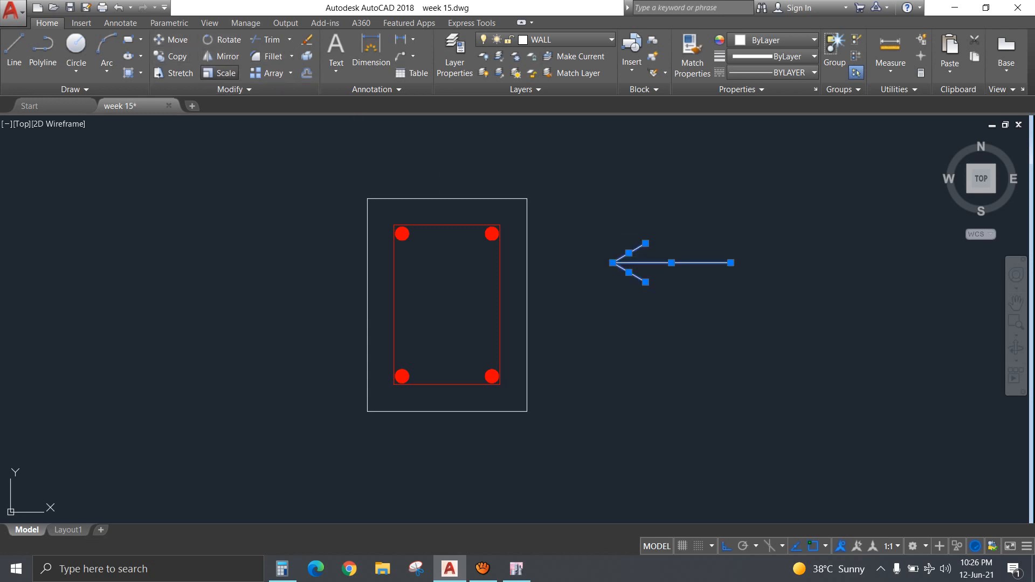
left_click(219, 73)
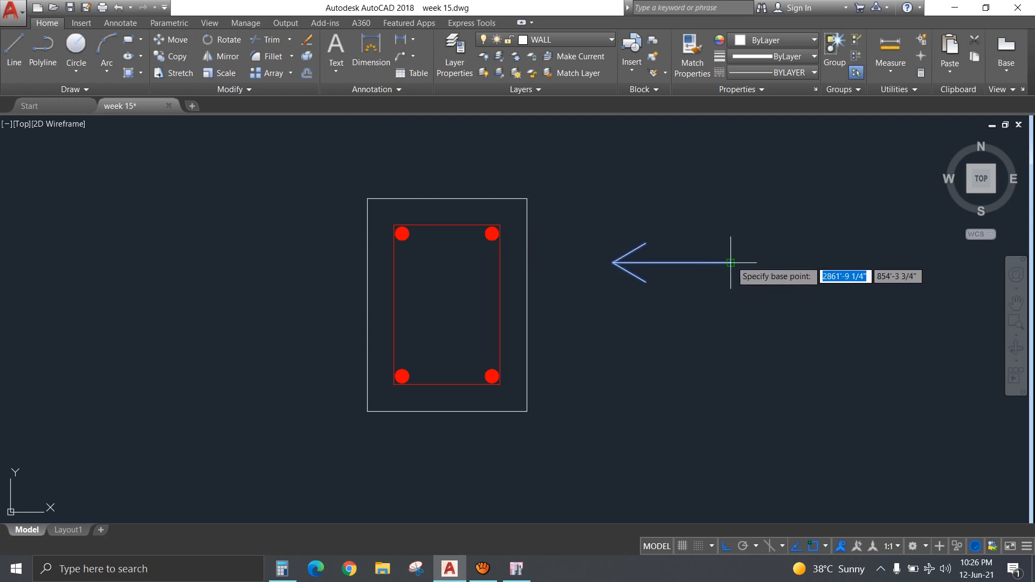
left_click(730, 263)
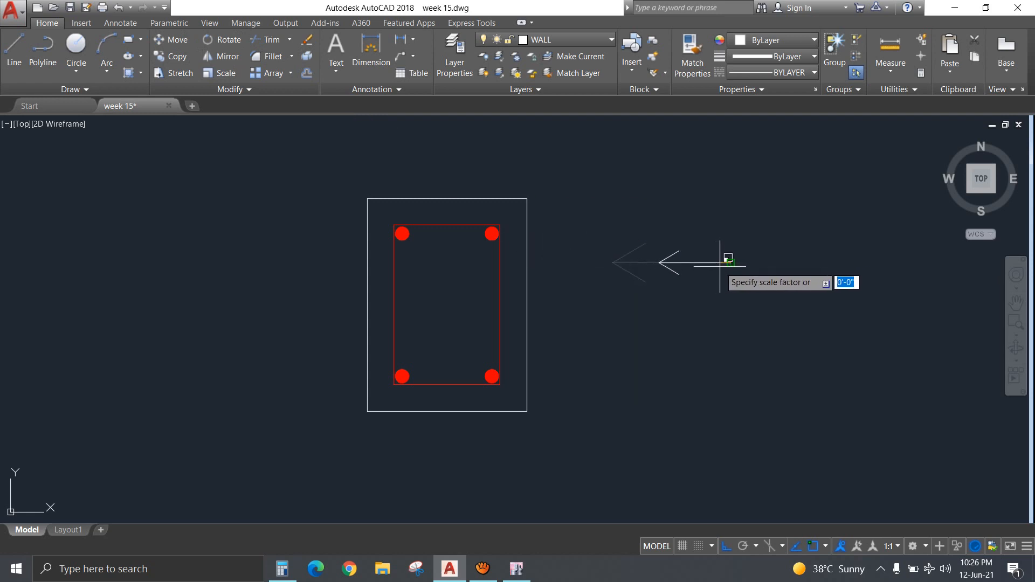
left_click(720, 267)
key("Escape")
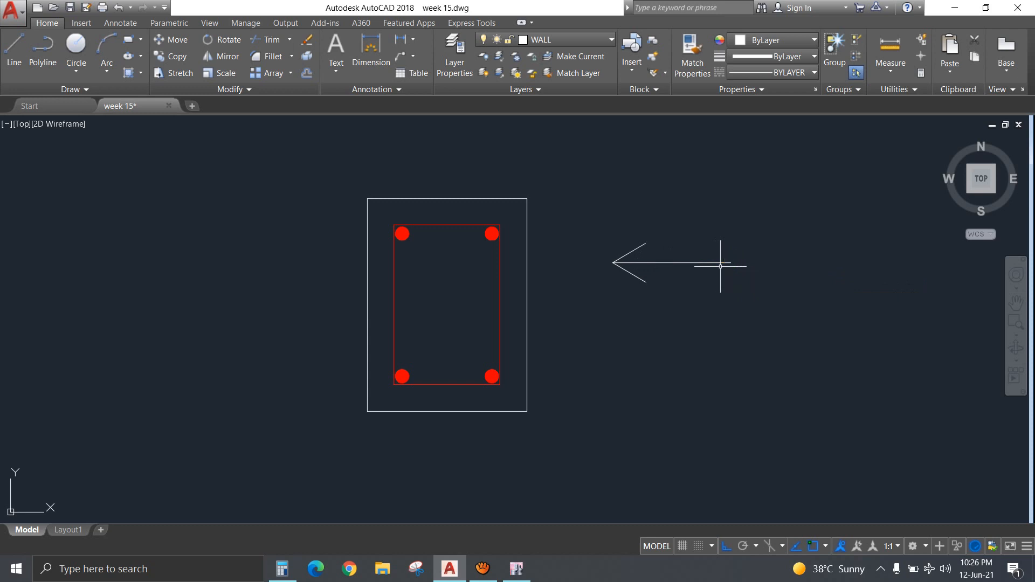
Move the whole leader arrow so its tip sits on the centre of the upper-right bar.
left_click(719, 291)
left_click(608, 229)
type("sc")
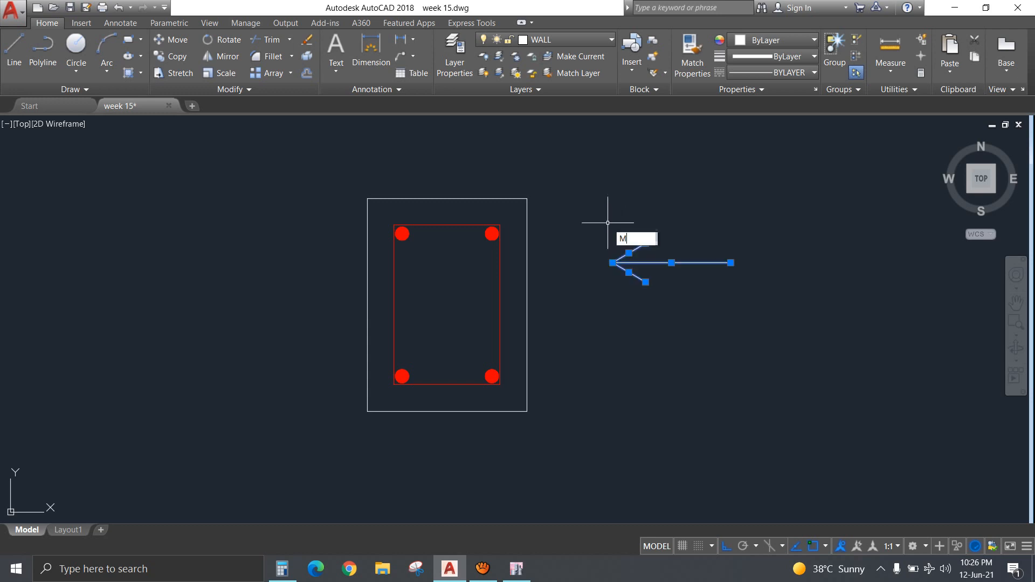
key("Return")
left_click(607, 258)
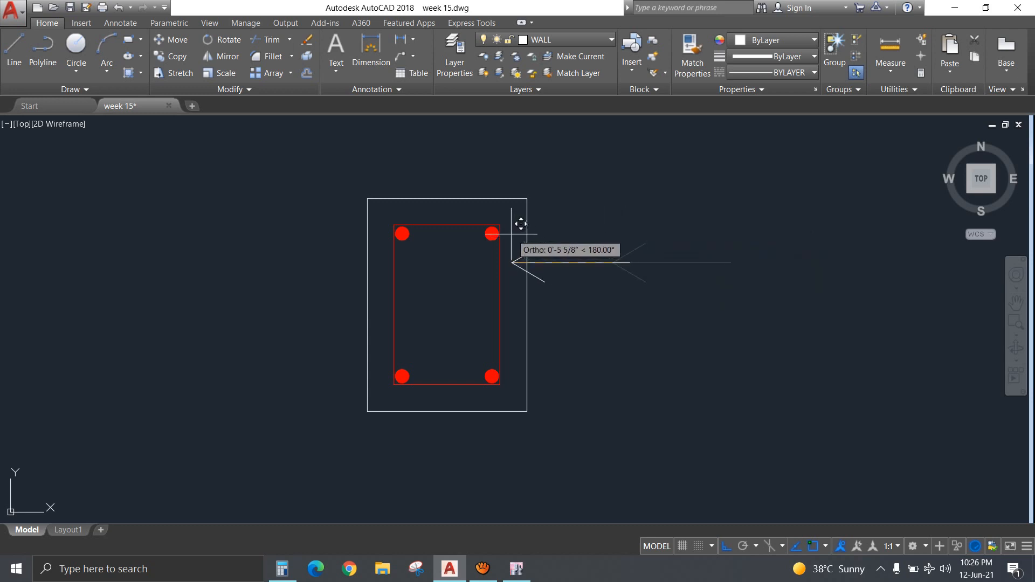
left_click(491, 234)
Copy the leader arrow from the upper-right bar to the lower-right bar and to the midpoint of the stirrup's right side.
left_click(514, 260)
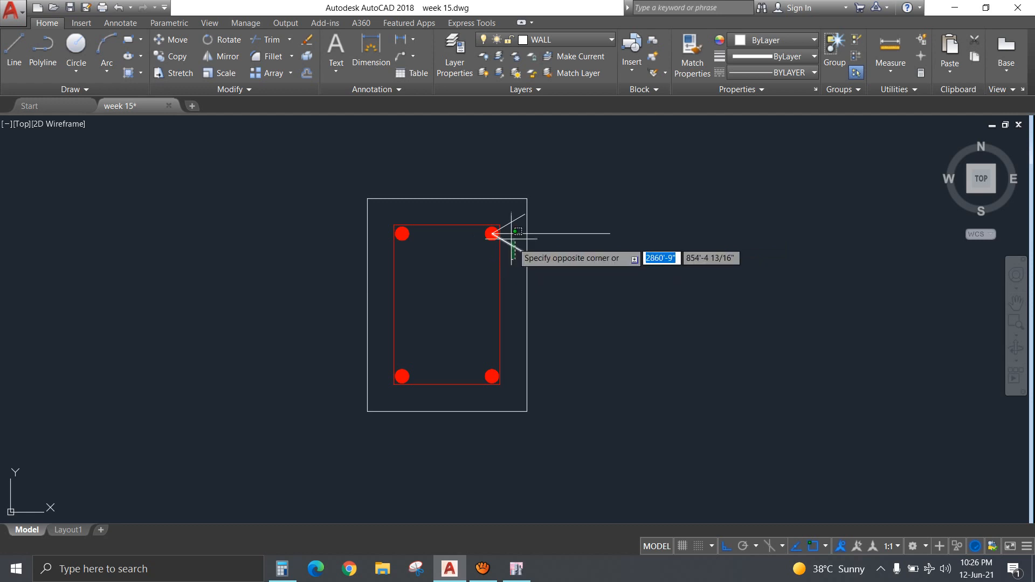
left_click(508, 212)
type("co")
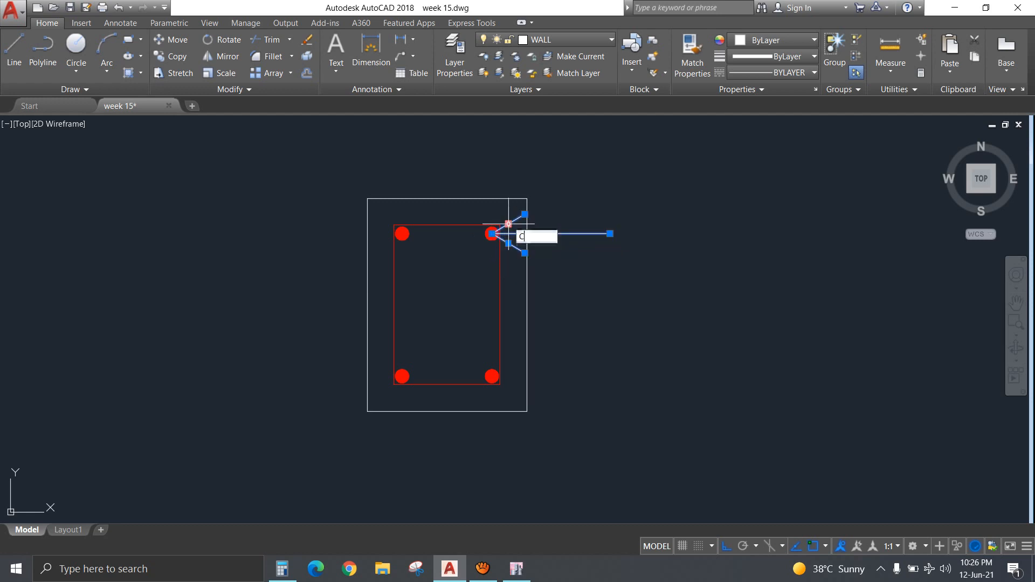
key("Return")
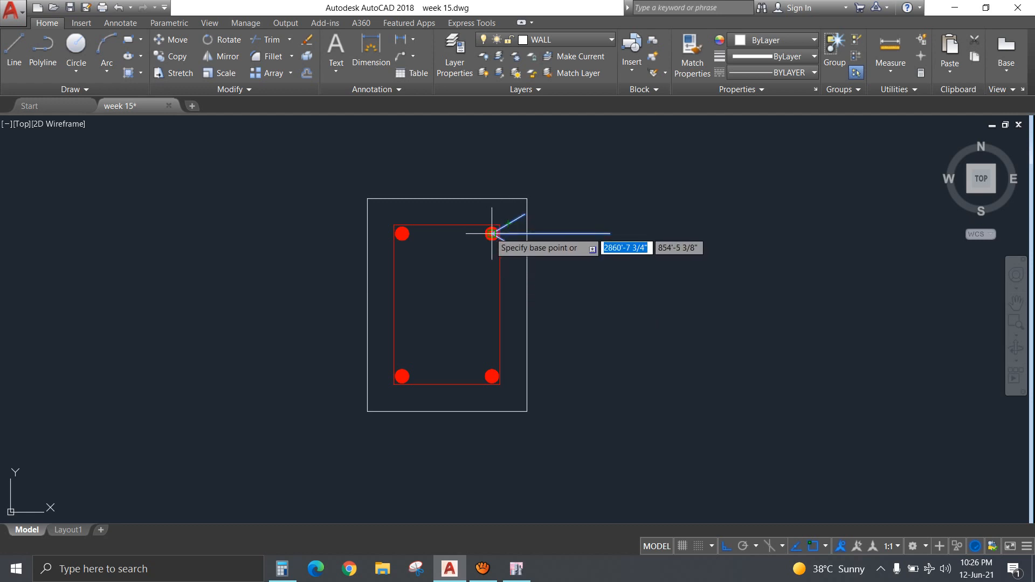
left_click(491, 233)
left_click(494, 374)
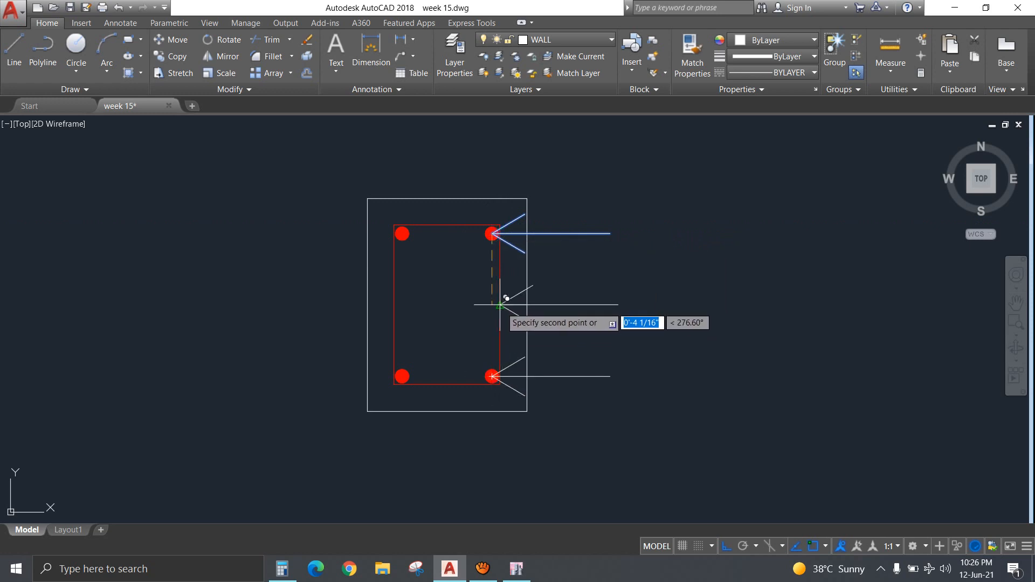
left_click(500, 305)
key("Escape")
Copy a PB-1 (9"X12") label from the beam plan and paste it just right of the section's leader arrows.
scroll(621, 244, "down", 12)
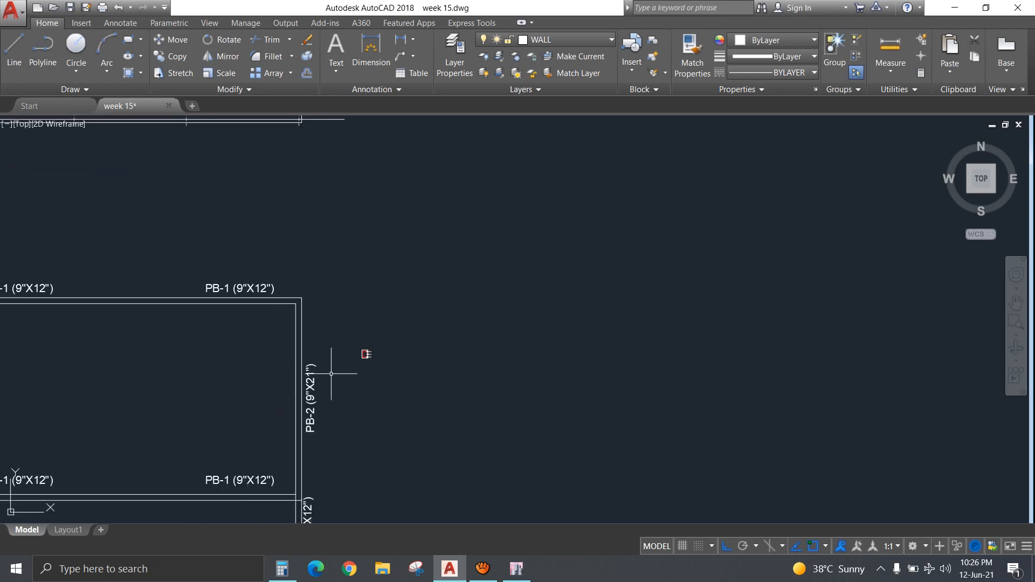
left_click(260, 289)
key("ctrl+c")
key("ctrl+v")
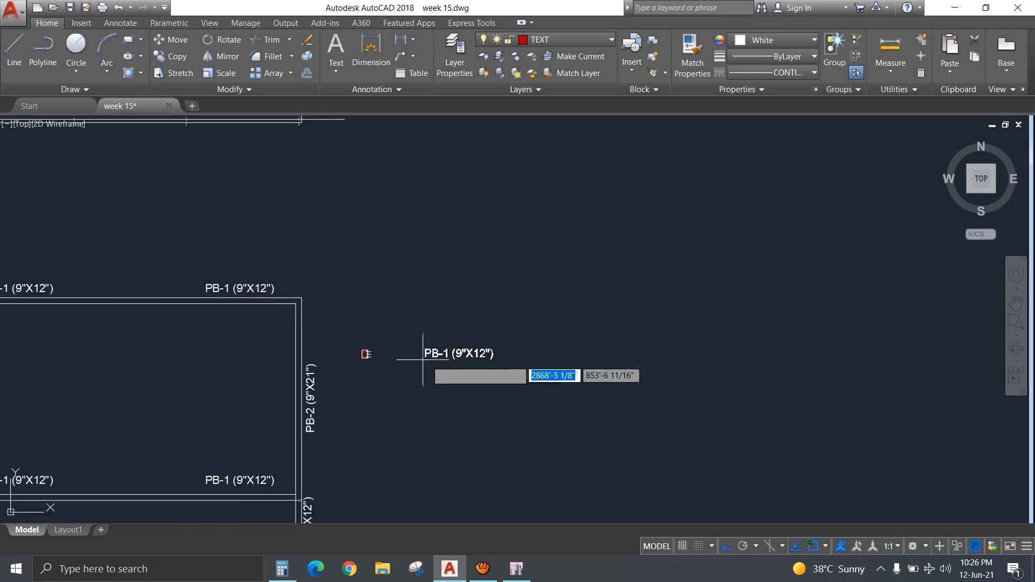
scroll(374, 359, "up", 12)
left_click(343, 371)
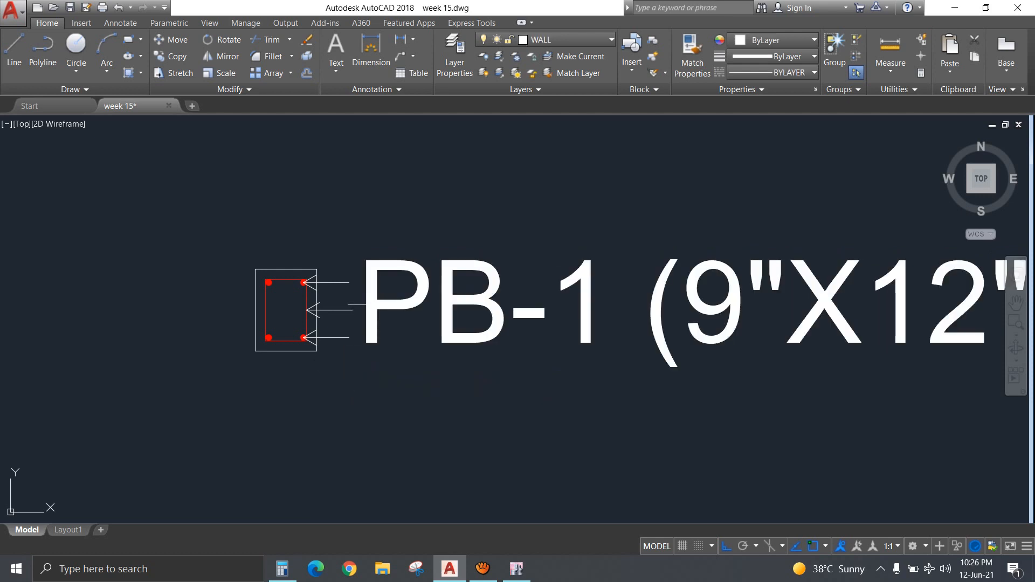
Reduce the pasted label's text height in its properties, trying 3" and 2" before setting it to 1 1/2".
left_click(371, 316)
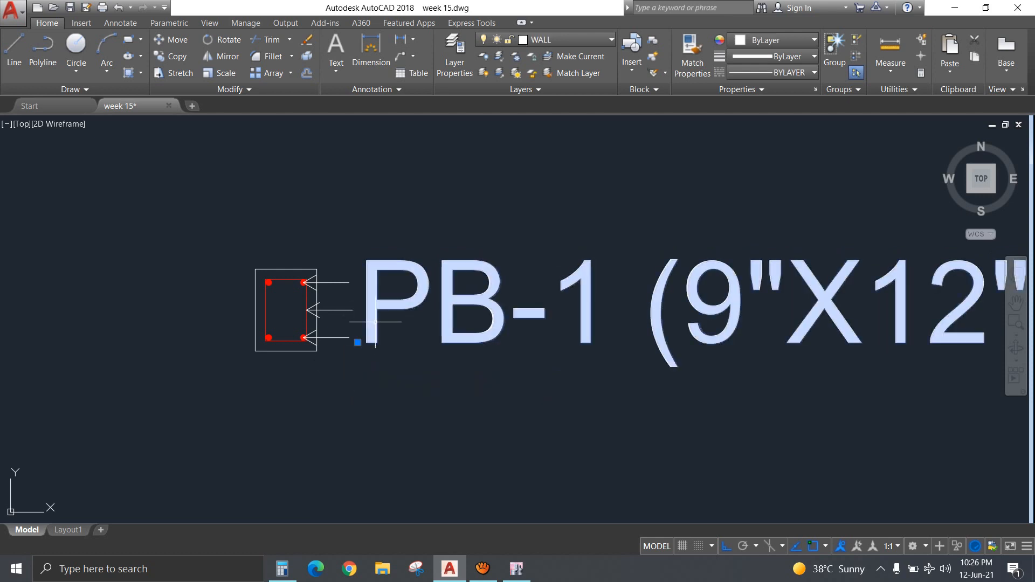
right_click(375, 315)
left_click(414, 534)
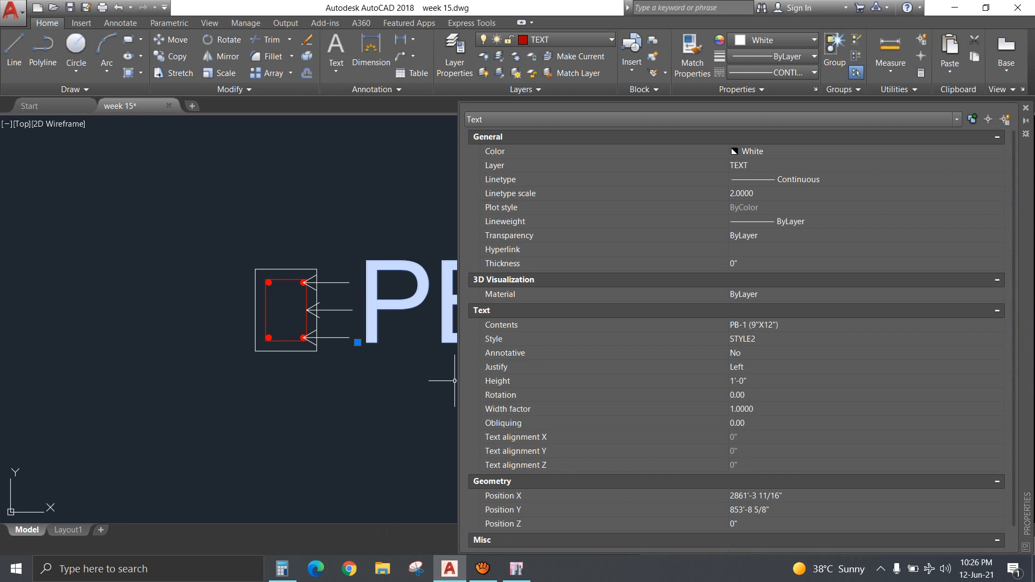
left_click(755, 381)
type("3")
key("Tab")
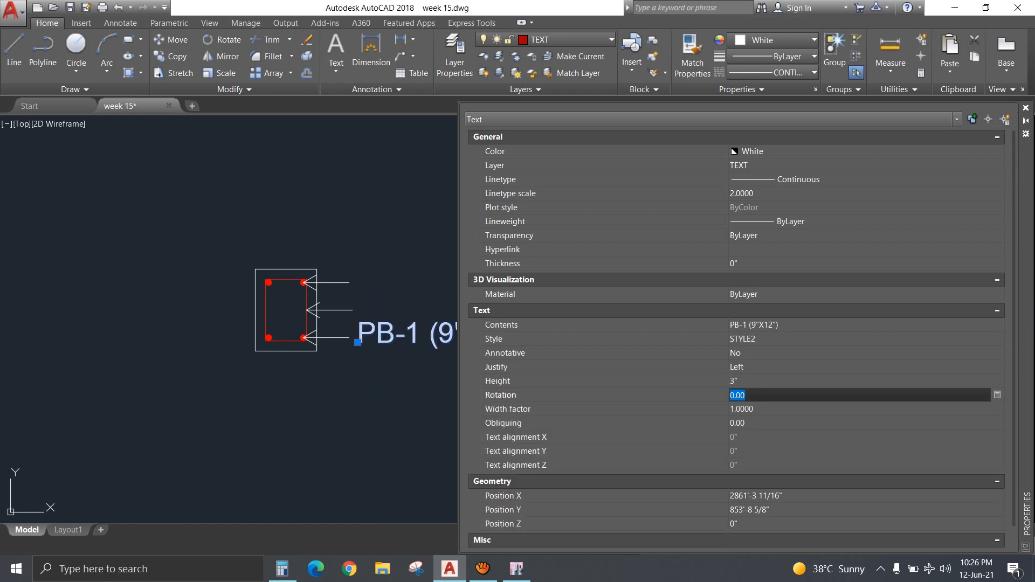
left_click(755, 381)
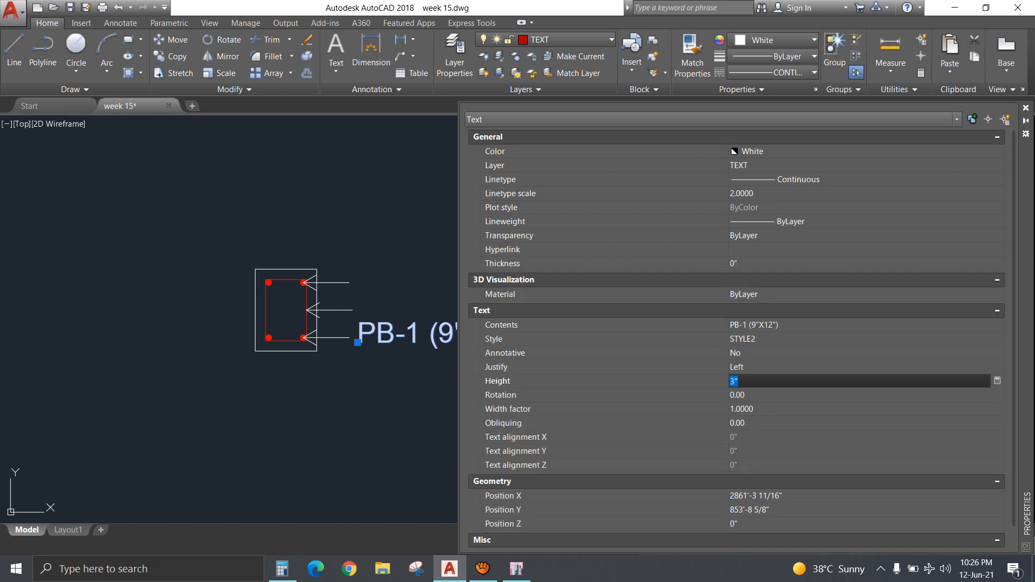
type("2")
key("Tab")
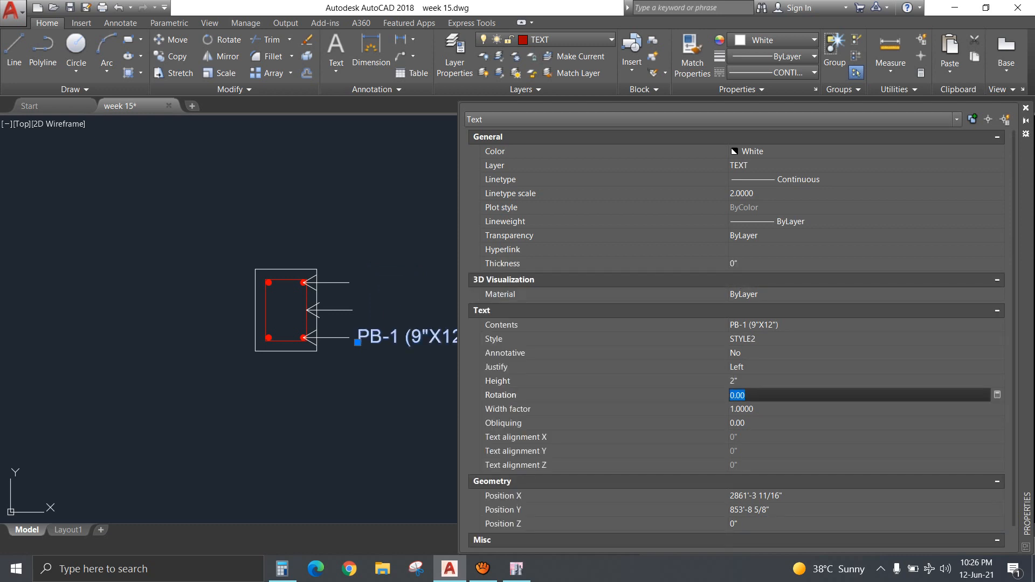
left_click(755, 380)
type("1.5")
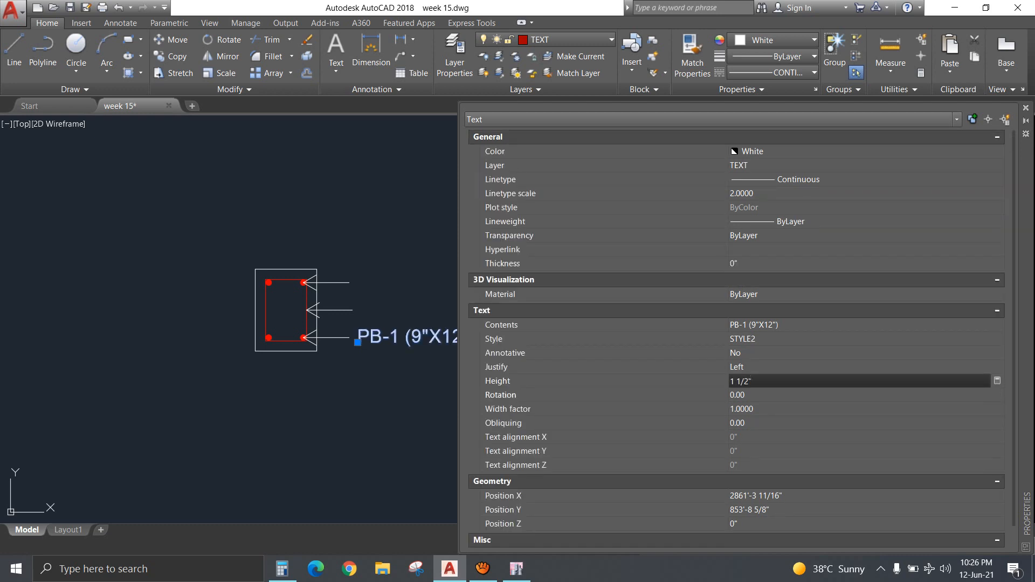
Close the label's properties and change its text to 2#6 BARS beside the lower leader arrow.
key("Tab")
left_click(1025, 108)
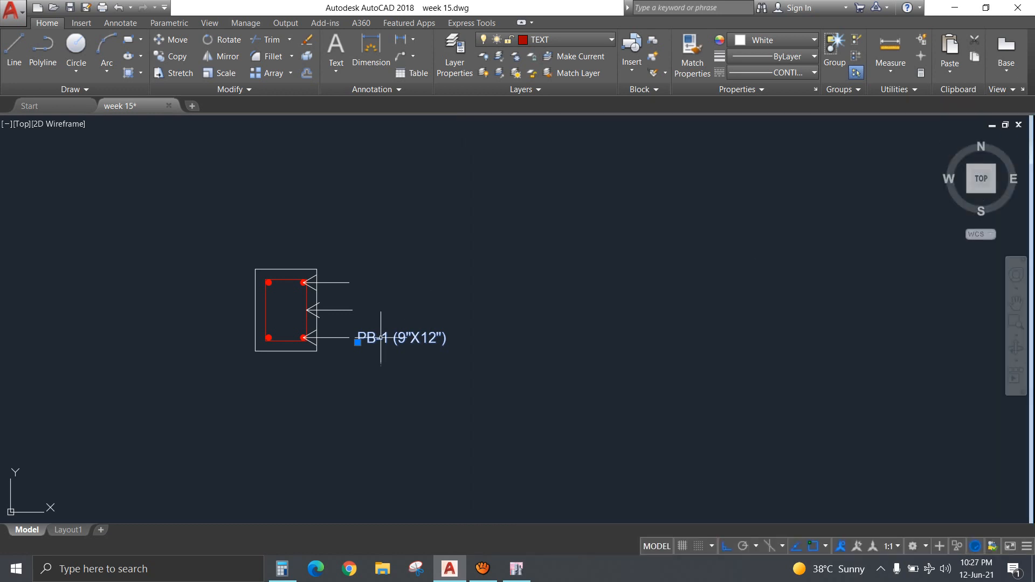
double_click(379, 338)
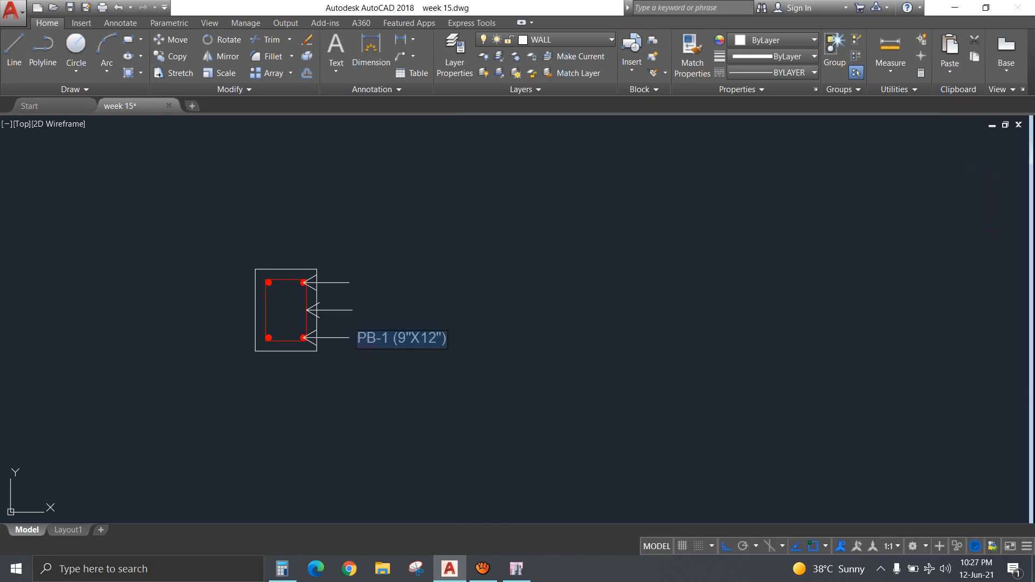
type("2")
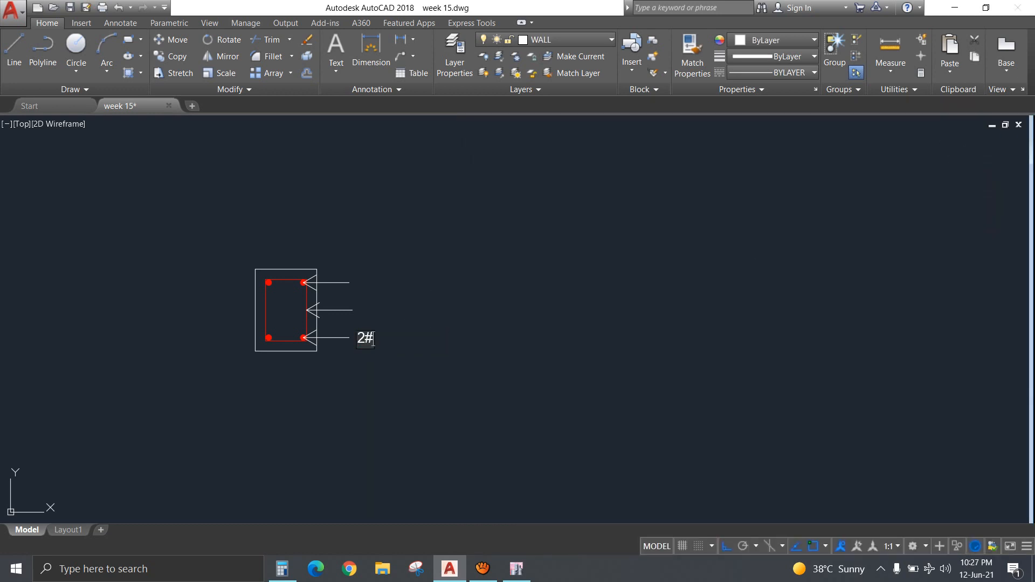
type("#6 BARS")
left_click(464, 337)
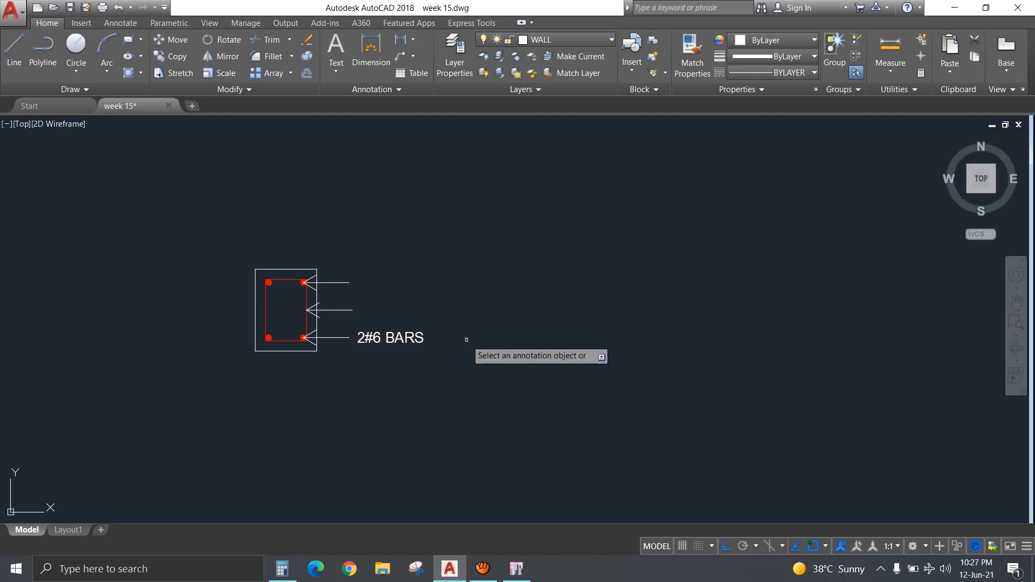
key("Escape")
Copy the 2#6 BARS label straight up to the ends of the middle and upper leader arrows.
left_click(417, 337)
type("co")
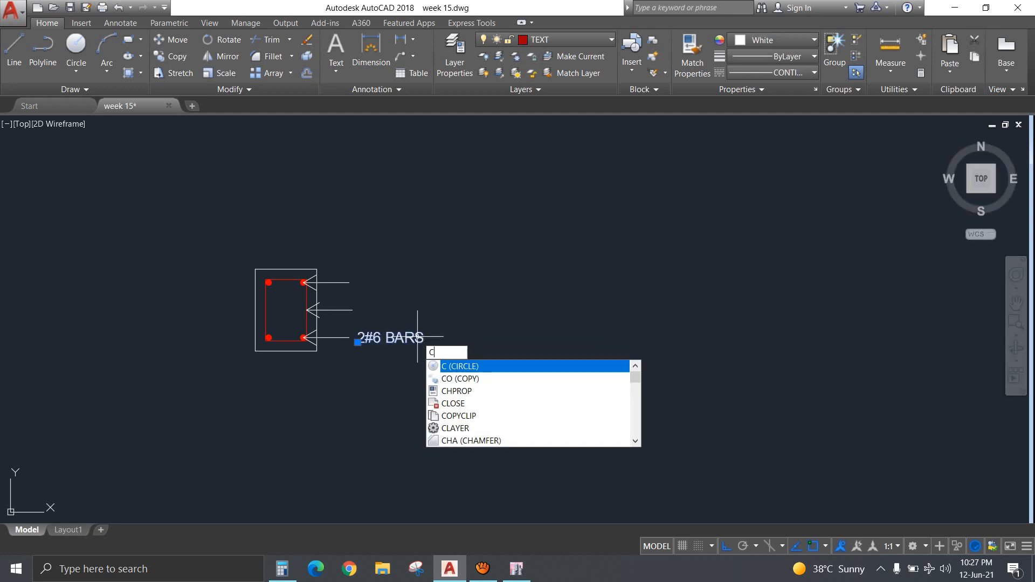
key("Return")
left_click(527, 353)
left_click(527, 324)
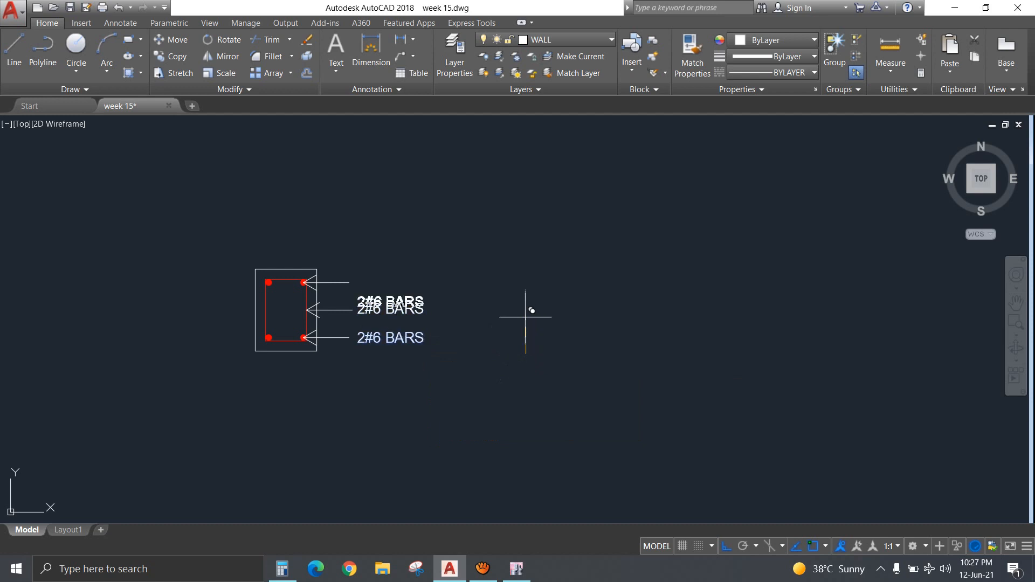
left_click(527, 295)
key("Escape")
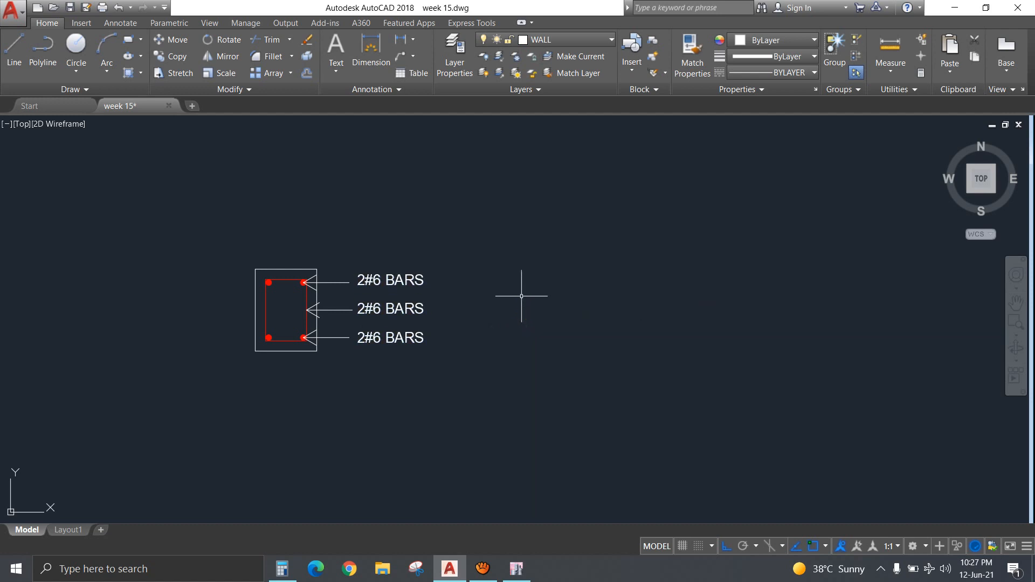
Change the middle leader's label to #3@5" for the stirrups.
double_click(402, 308)
type("3@5\"")
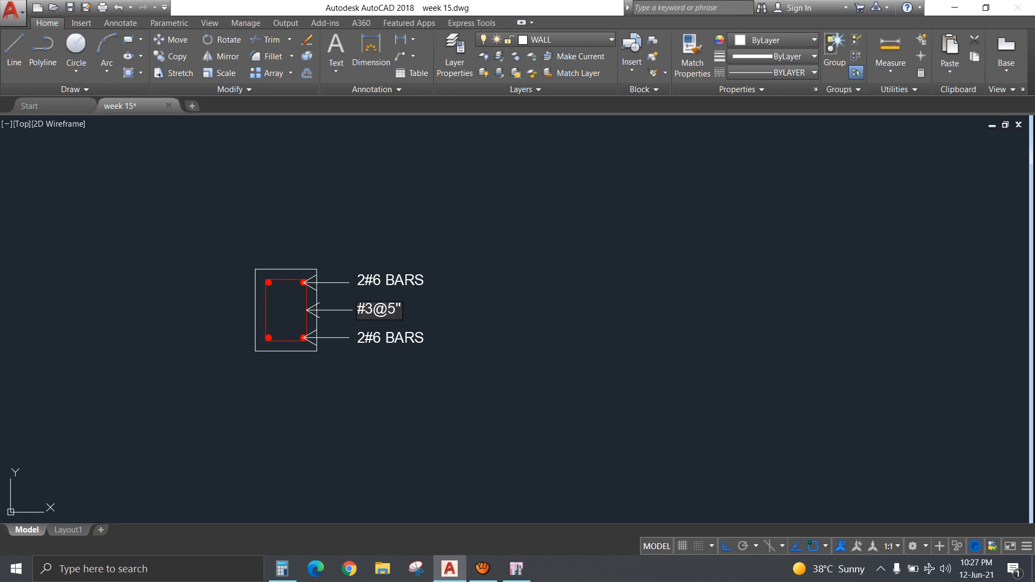
key("Return")
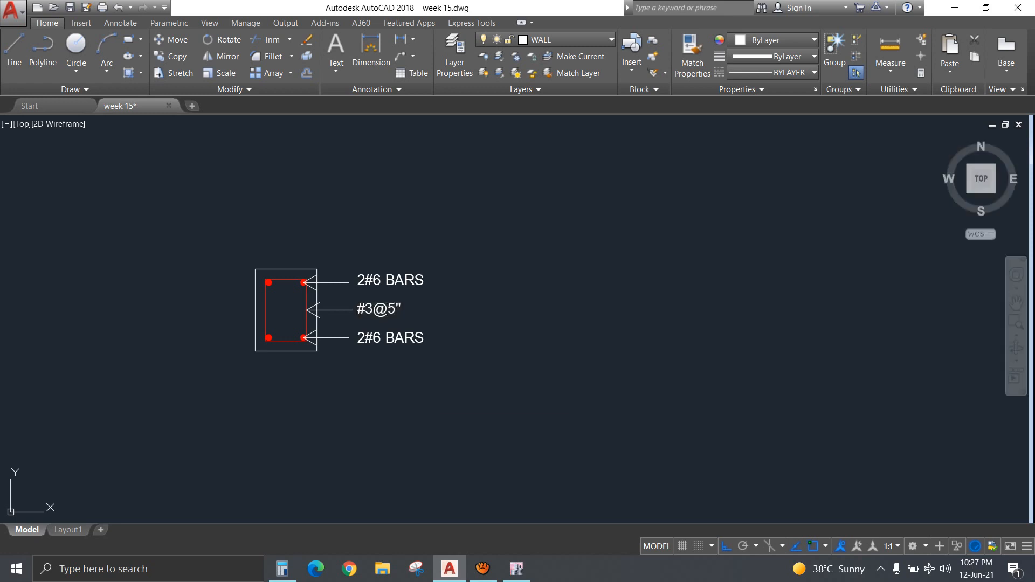
Paste a copy of the lower 2#6 BARS label below the section and change its text to PB-1 (9" X 12").
left_click(416, 336)
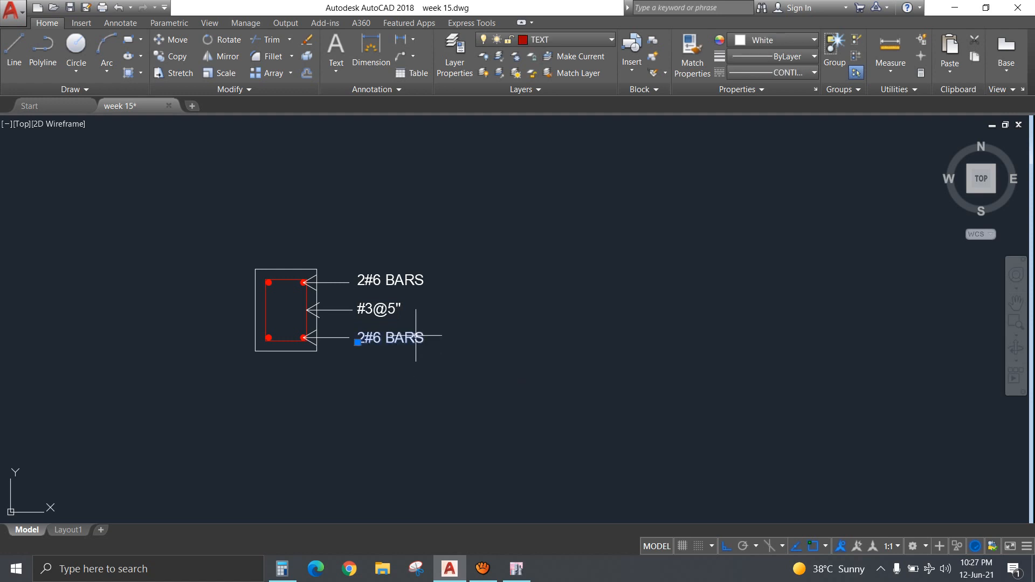
key("ctrl+c")
key("ctrl+v")
left_click(249, 392)
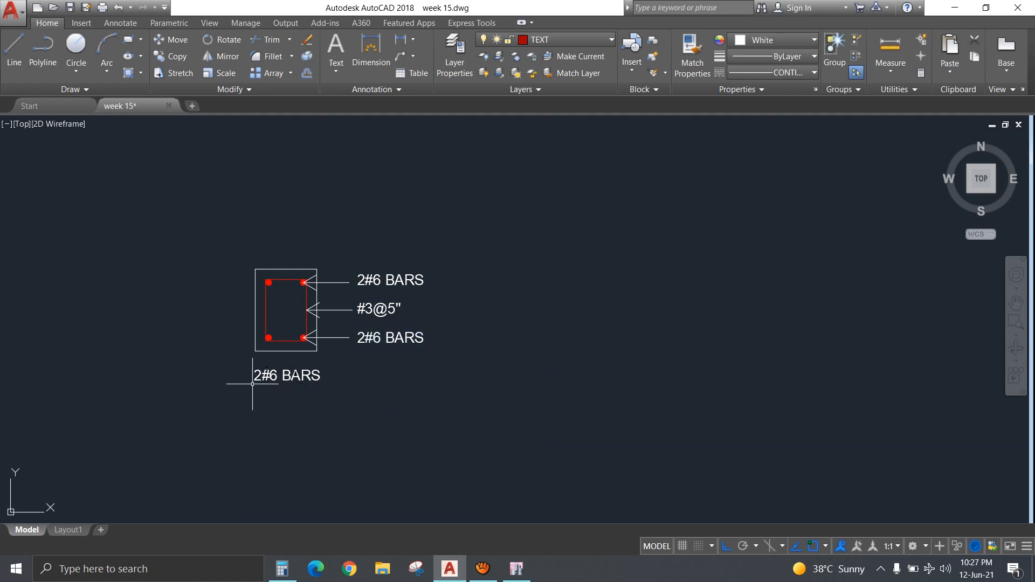
double_click(269, 378)
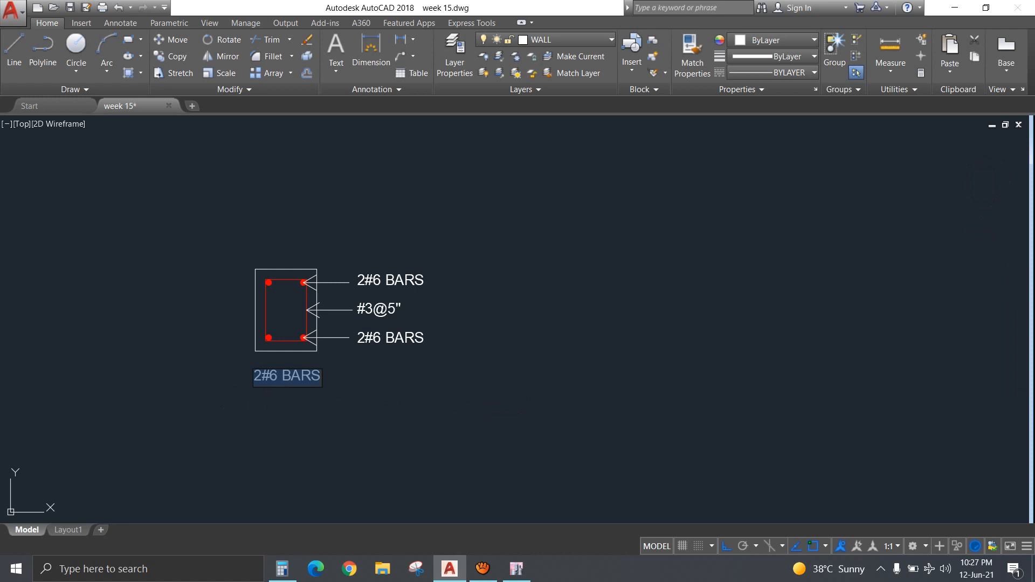
type("PB-1 (9\" X 12")
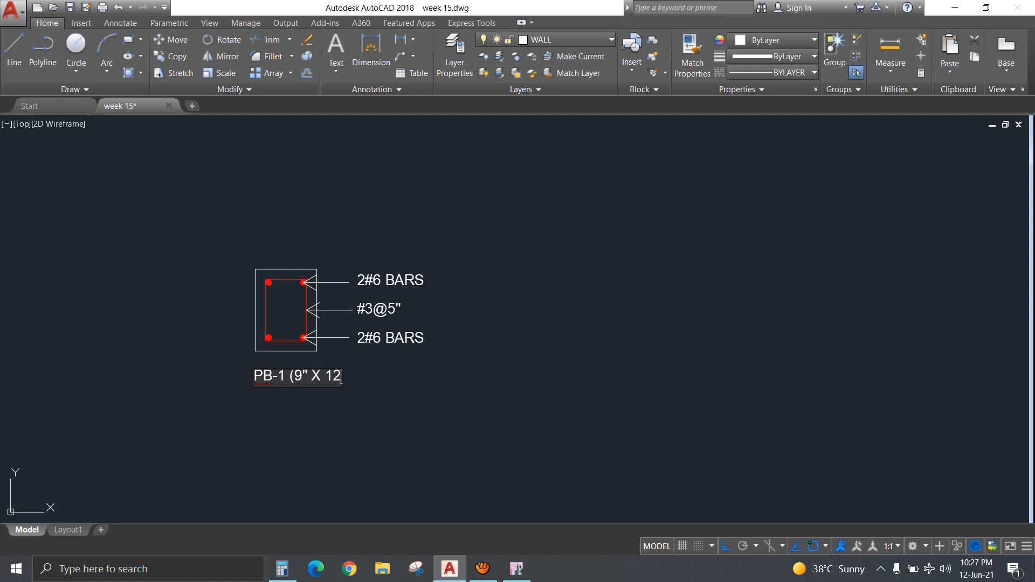
left_click(383, 386)
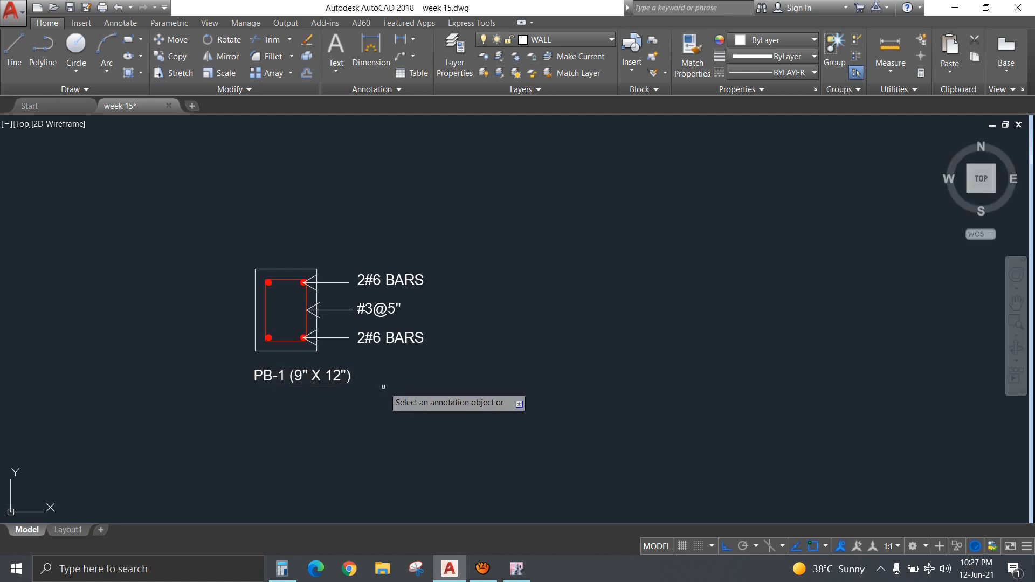
key("Escape")
Move the PB-1 (9" X 12") title slightly left so it is roughly centred under the section.
left_click(349, 380)
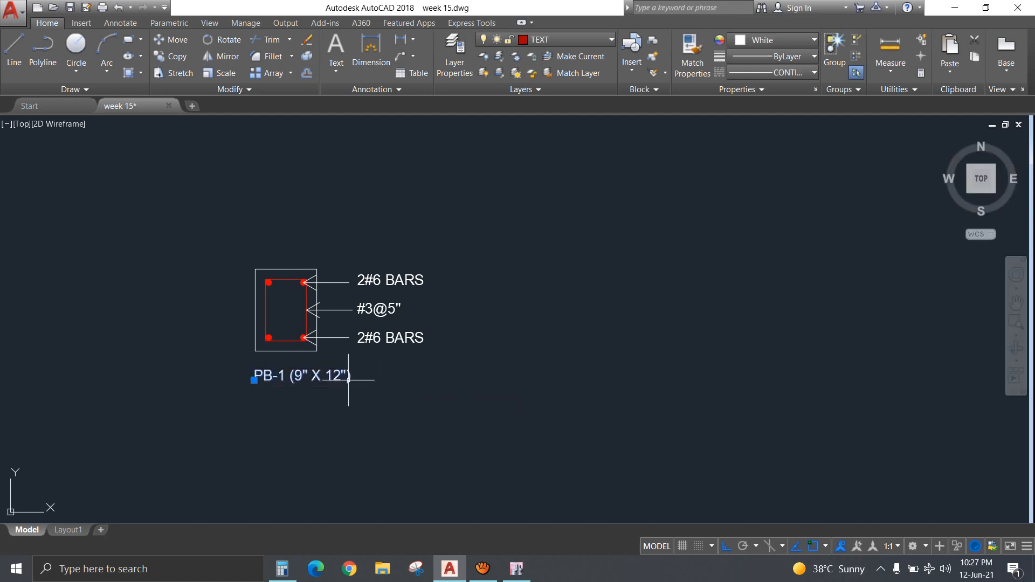
type("m")
key("Return")
left_click(416, 397)
left_click(400, 399)
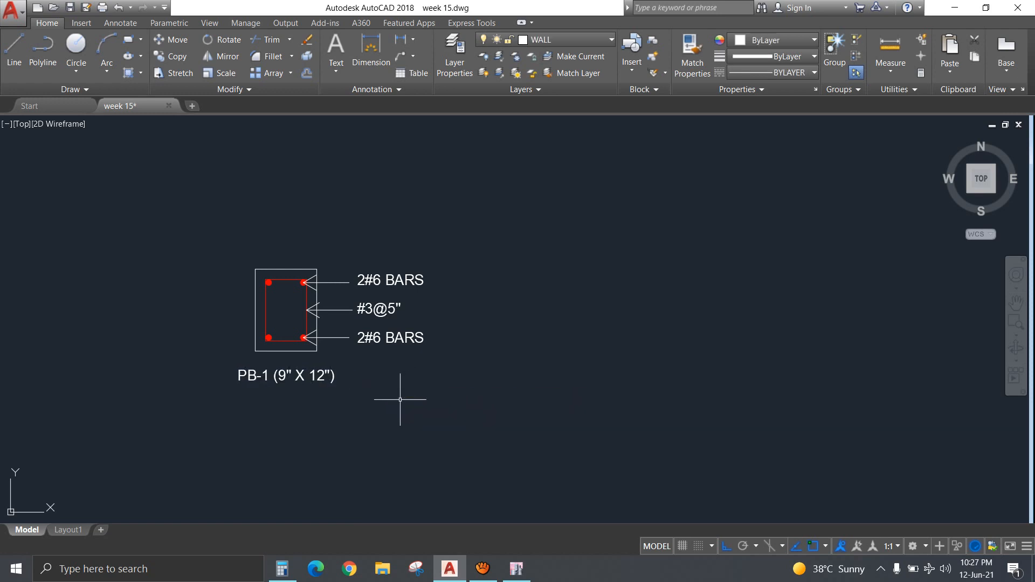
Copy the PB-1 title to a second line directly below it and change the copy's text to ENDS L/3.
left_click(328, 395)
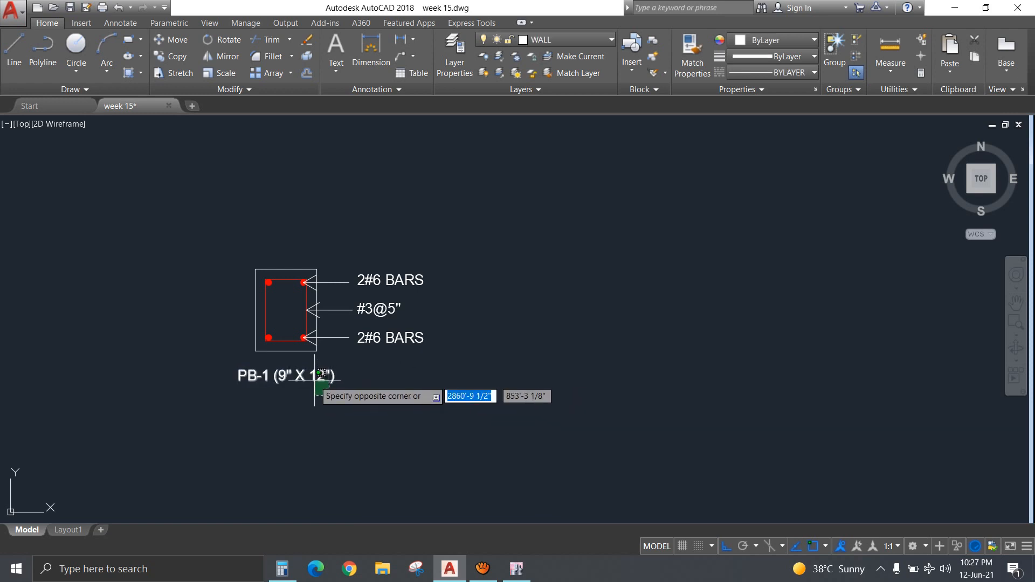
left_click(309, 376)
type("co")
key("Return")
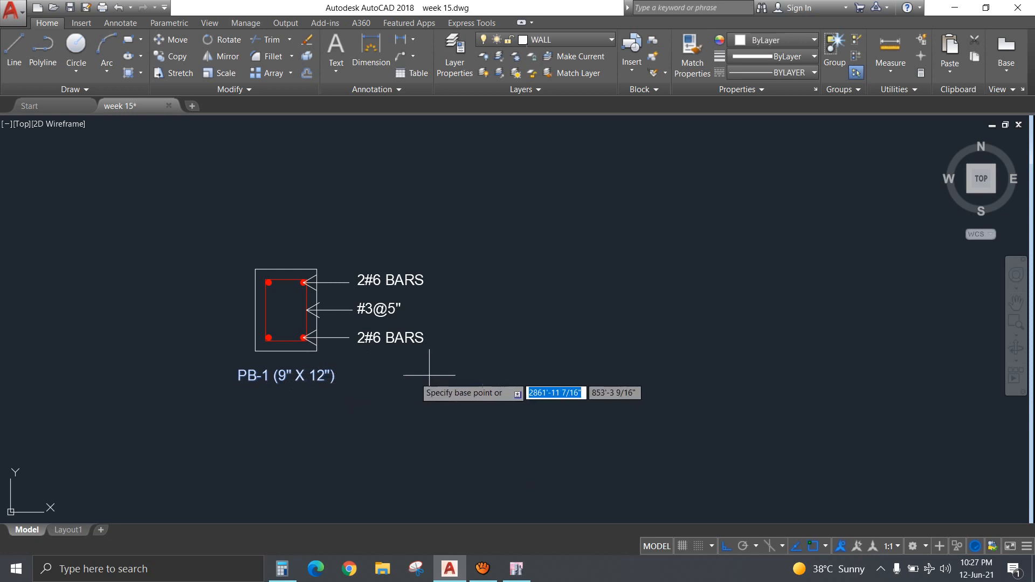
left_click(421, 369)
left_click(475, 380)
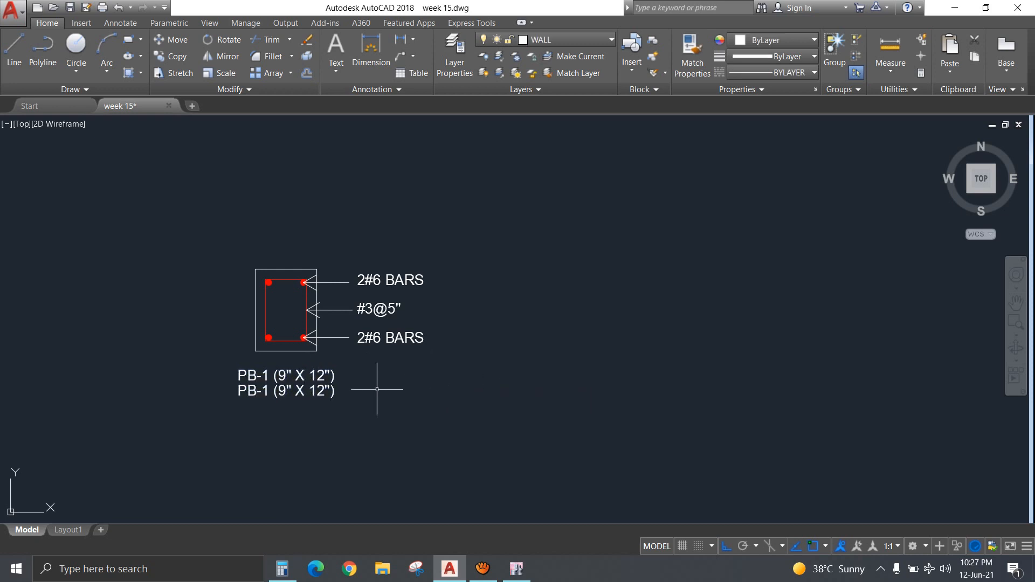
double_click(248, 390)
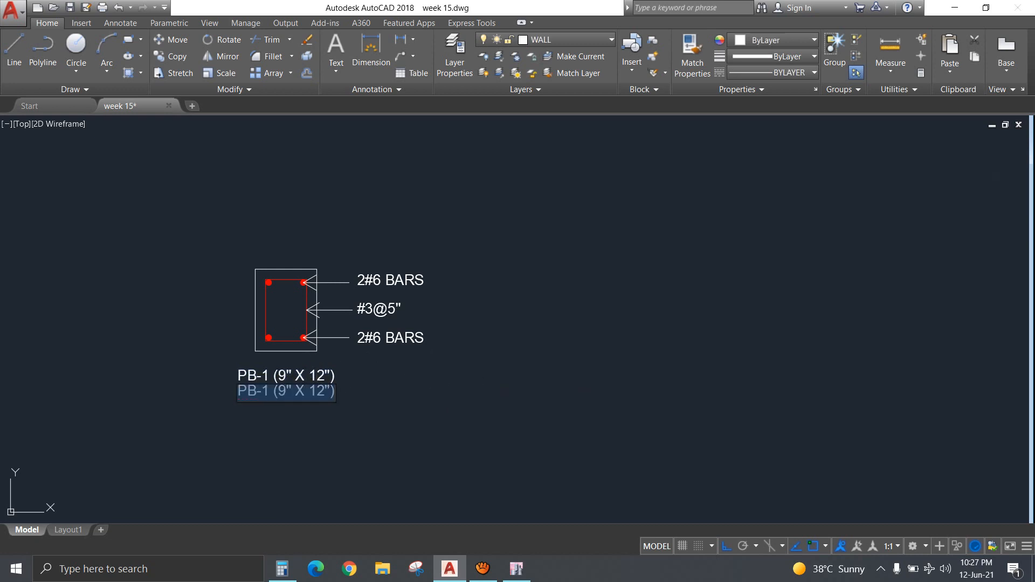
type("ENDS L/3")
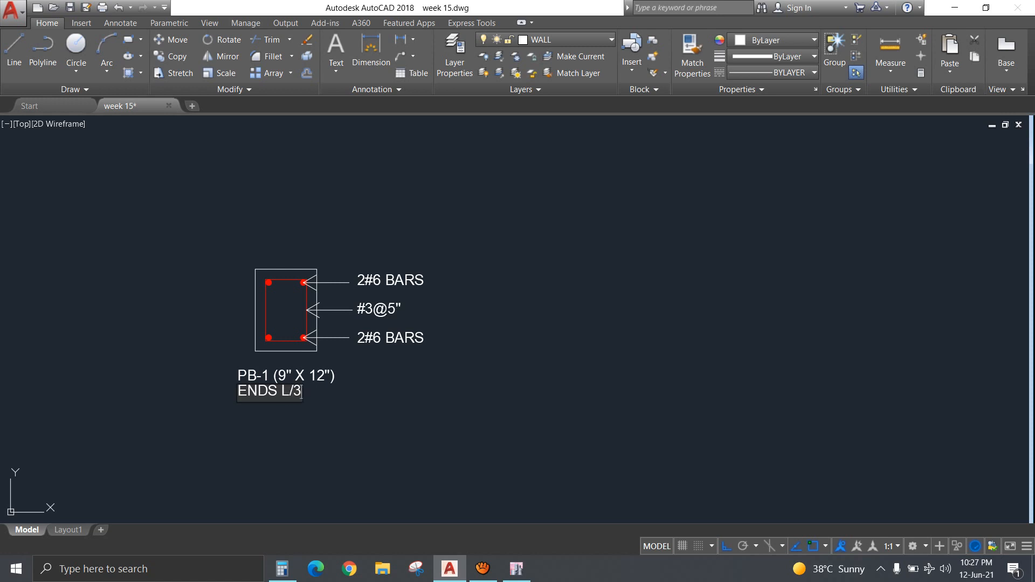
left_click(341, 423)
key("Escape")
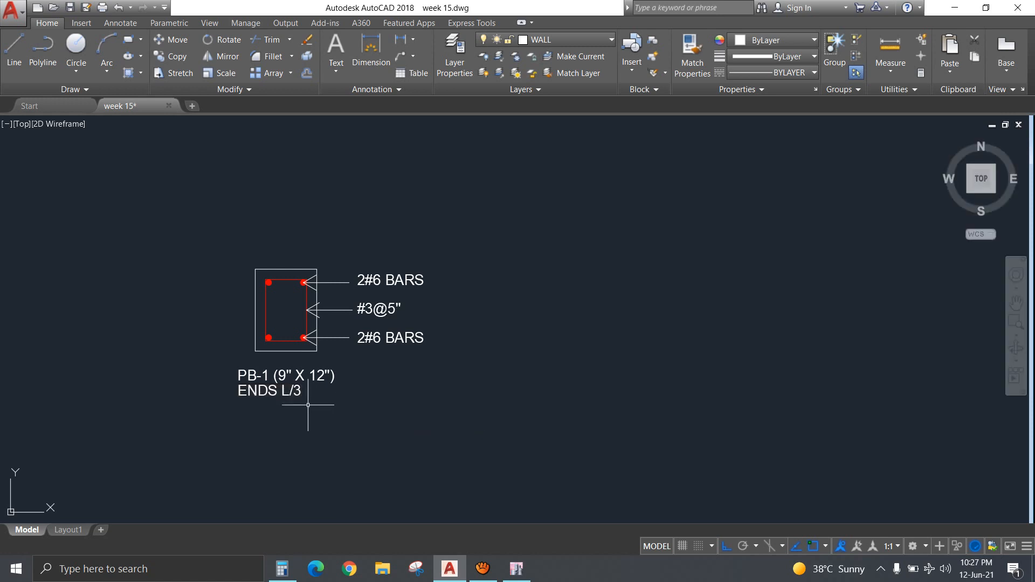
Move the ENDS L/3 line slightly right so it is centred beneath the PB-1 title.
left_click(293, 392)
left_click(297, 469)
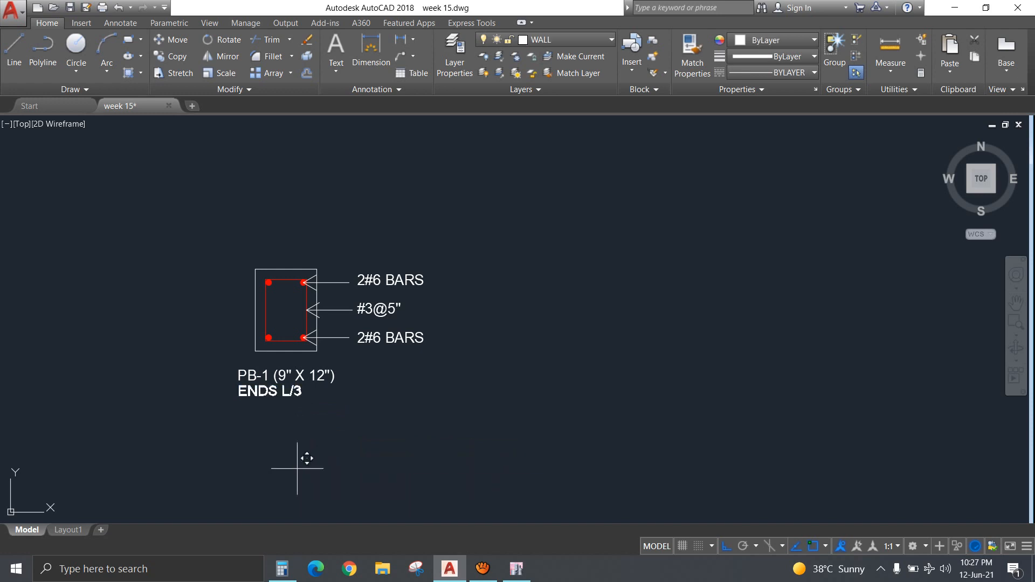
left_click(310, 469)
left_click(490, 426)
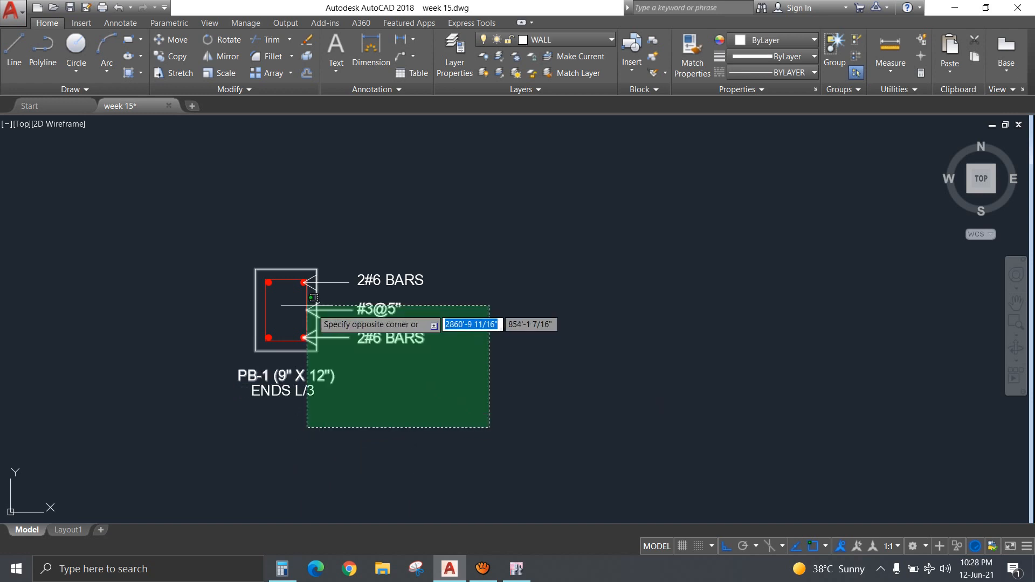
left_click(174, 218)
key("Escape")
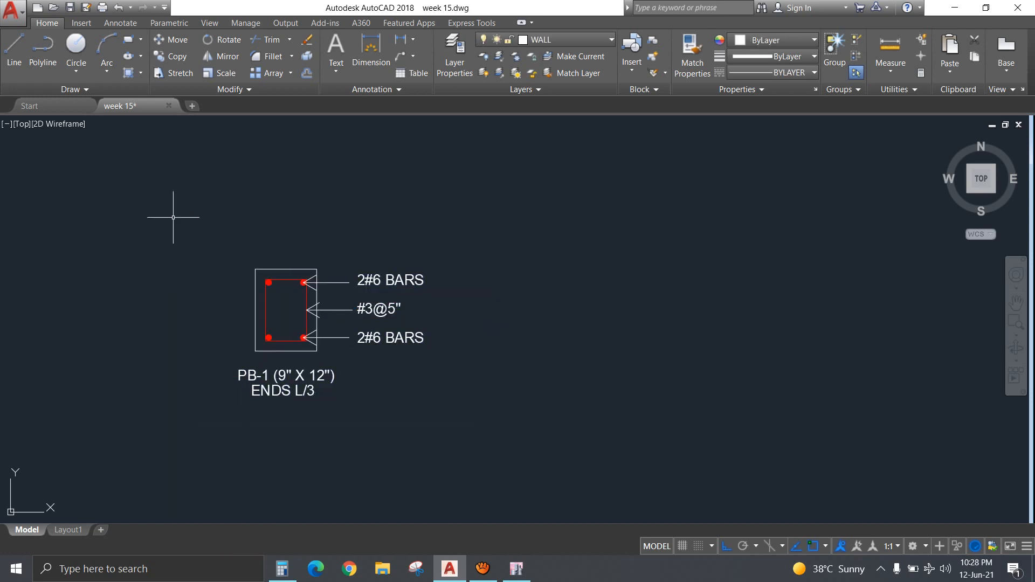
Dimension the concrete outline's width above the section and its height along the left side.
left_click(371, 51)
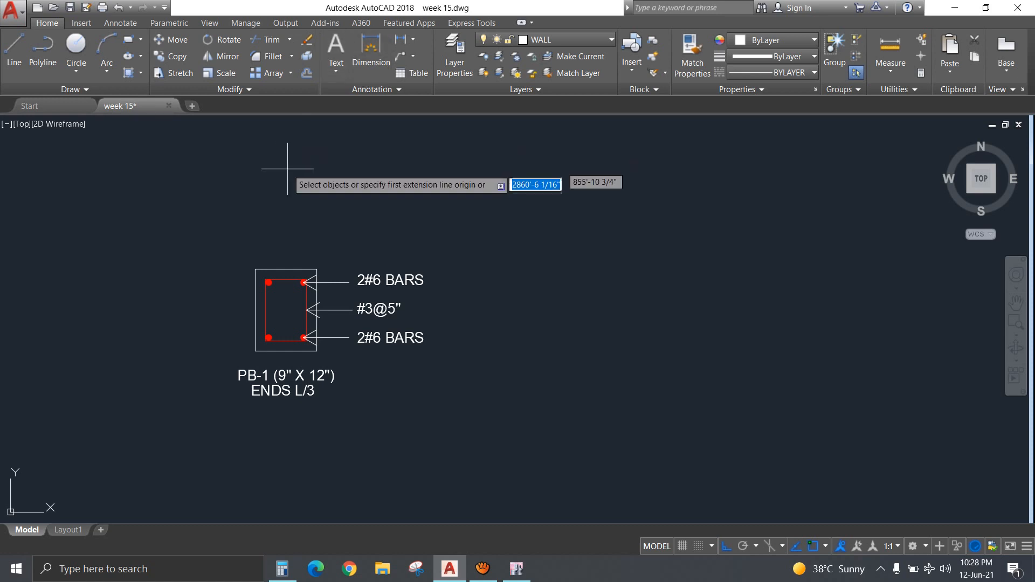
left_click(255, 269)
left_click(316, 268)
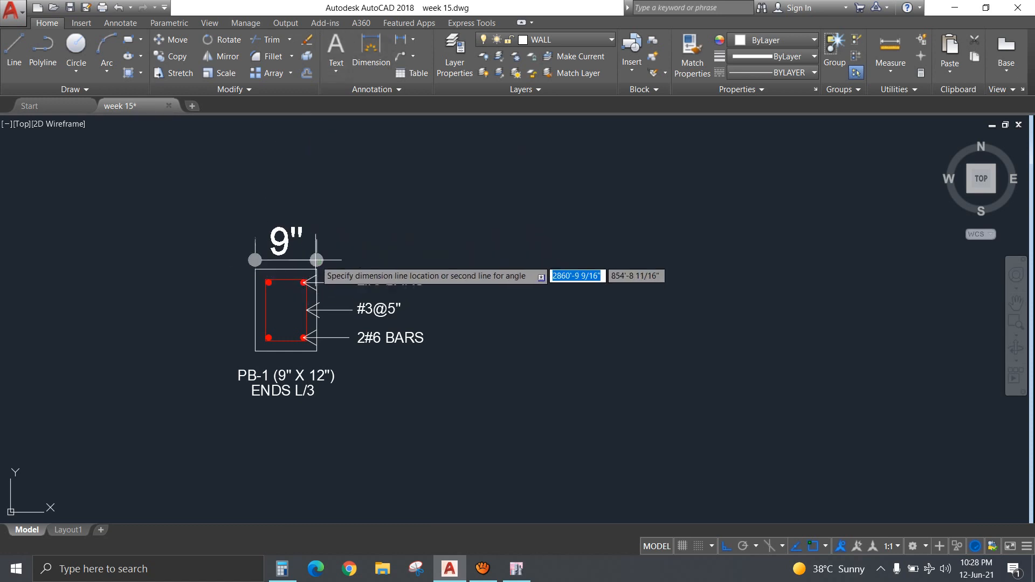
left_click(315, 250)
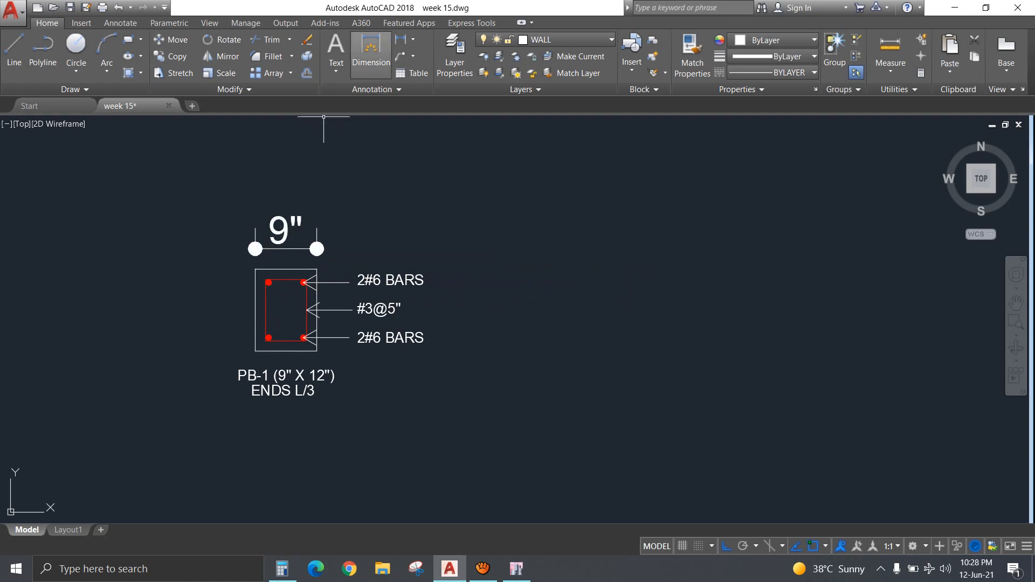
left_click(371, 51)
left_click(255, 345)
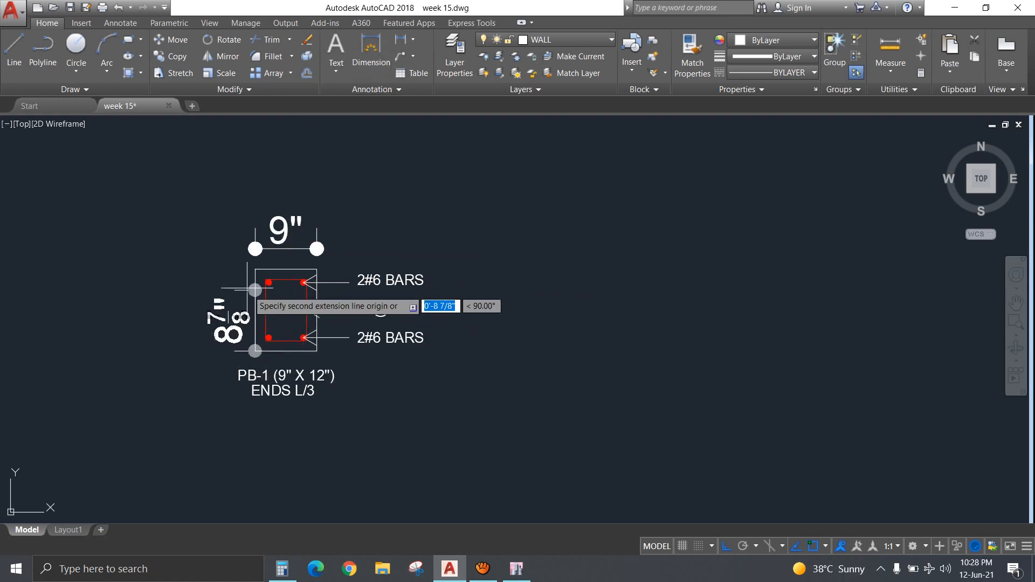
left_click(240, 280)
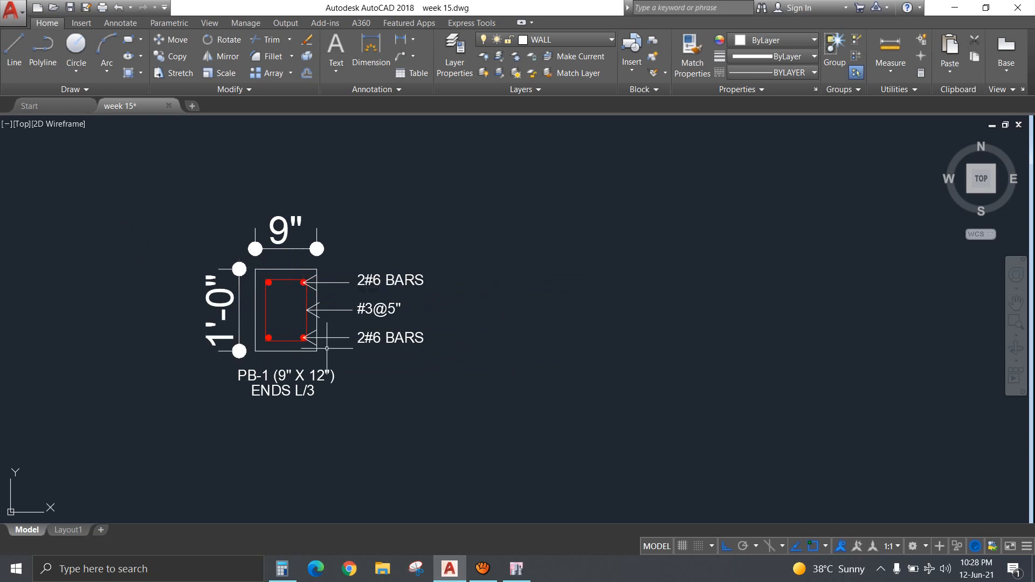
Copy the complete section with its dimensions, leaders and labels horizontally to the right of the original.
left_click(464, 431)
left_click(143, 178)
type("CO")
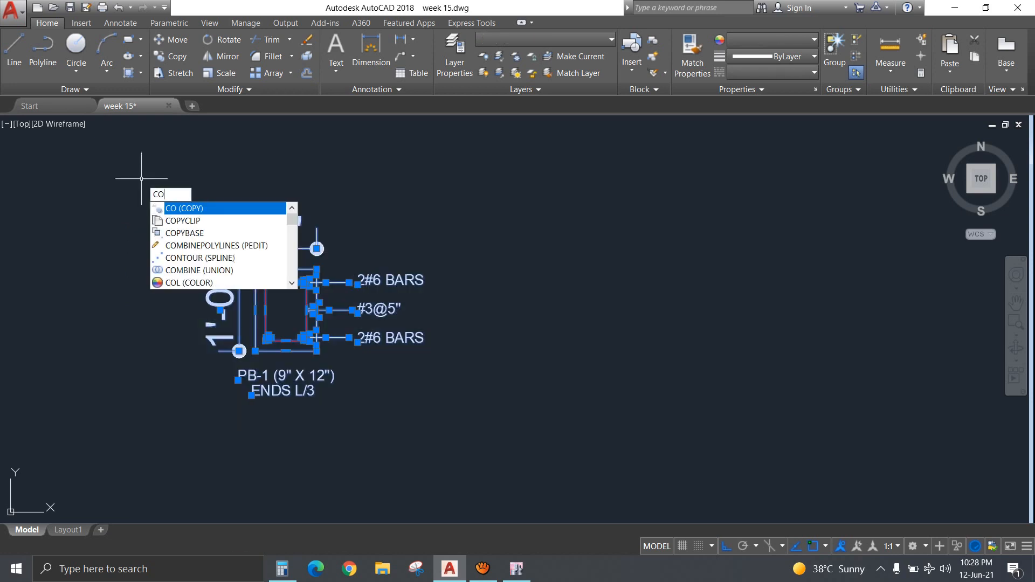
key("Return")
left_click(194, 160)
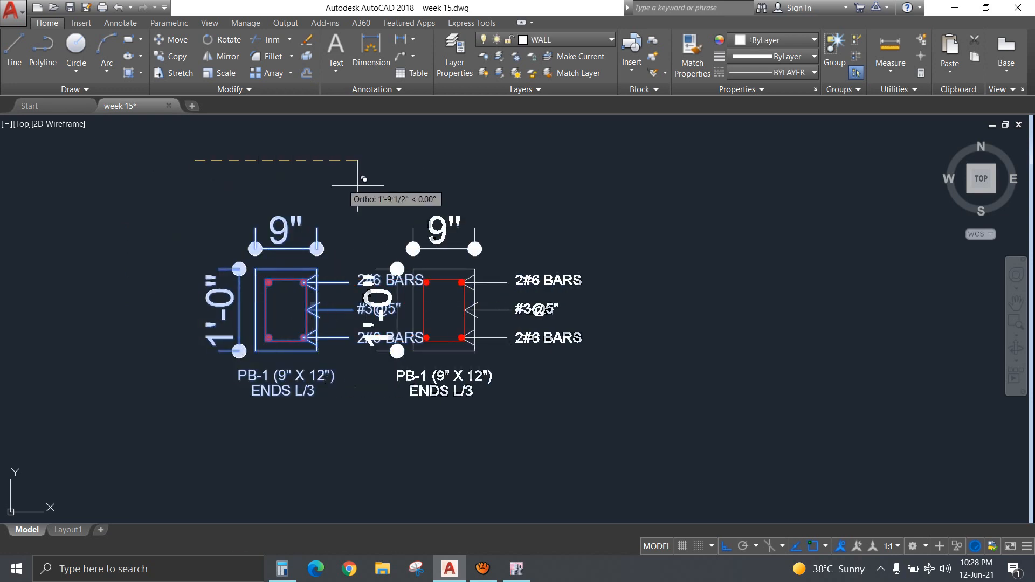
left_click(451, 184)
key("Return")
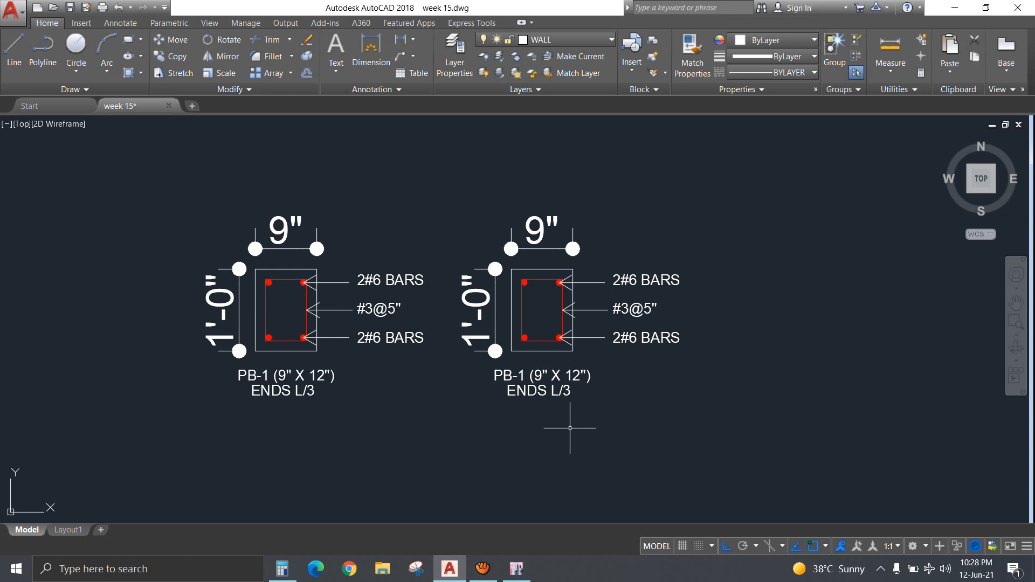
Change the second title line under the copied section to MIDDLE L/3.
double_click(545, 392)
left_click(547, 392)
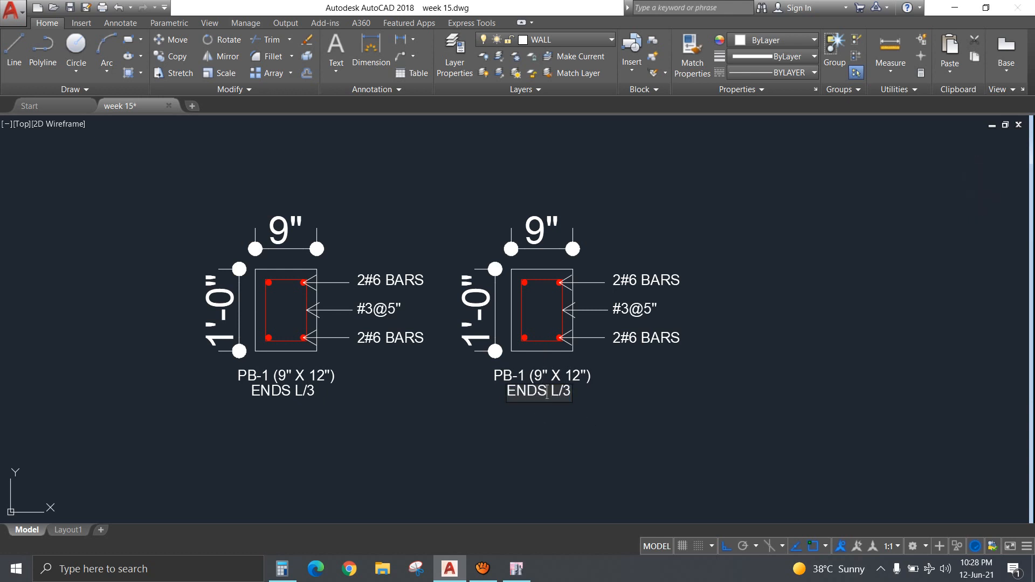
type("MI")
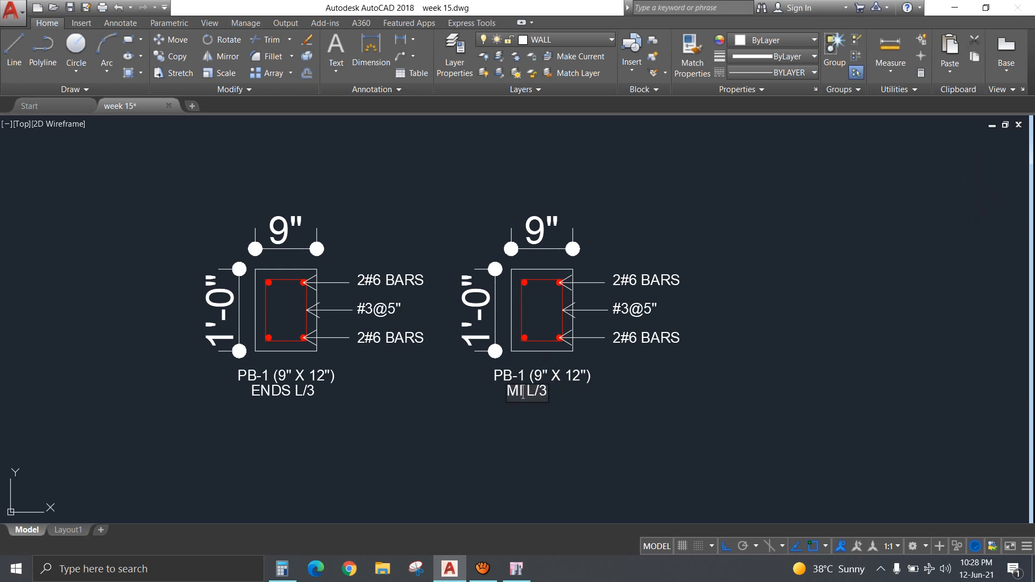
type("DDLE")
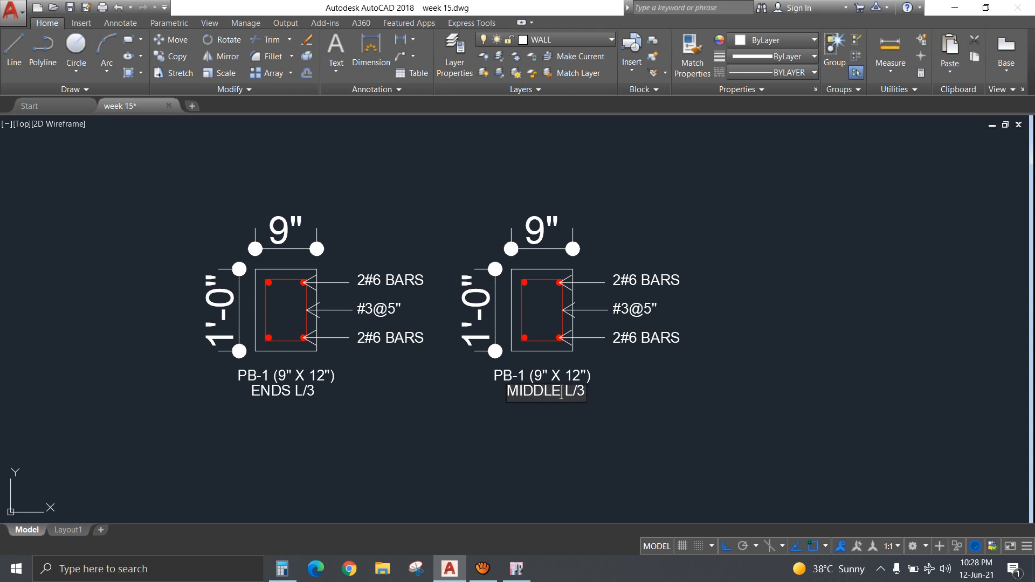
left_click(527, 414)
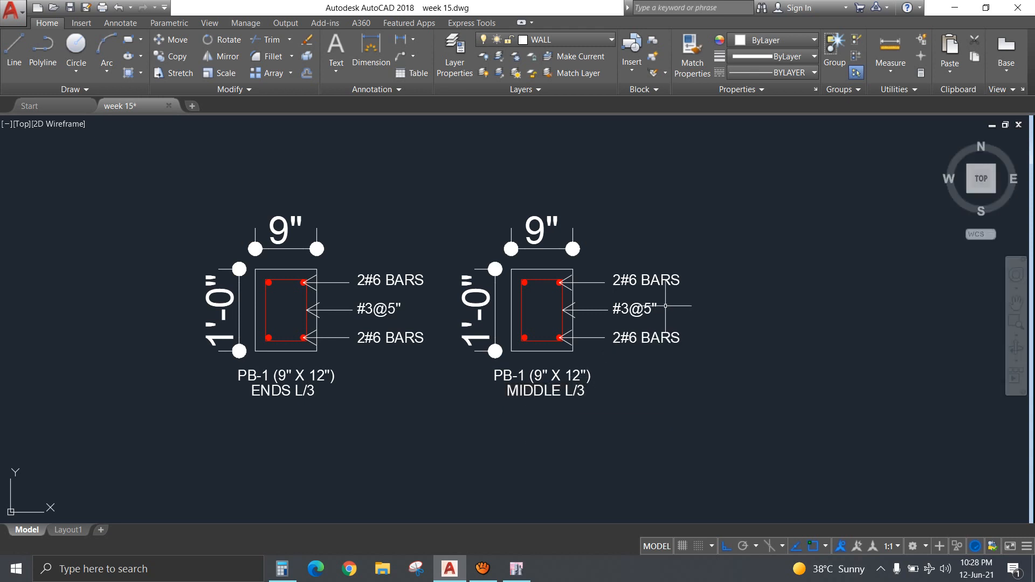
Change the stirrup label of the MIDDLE L/3 section to #3@10".
double_click(635, 309)
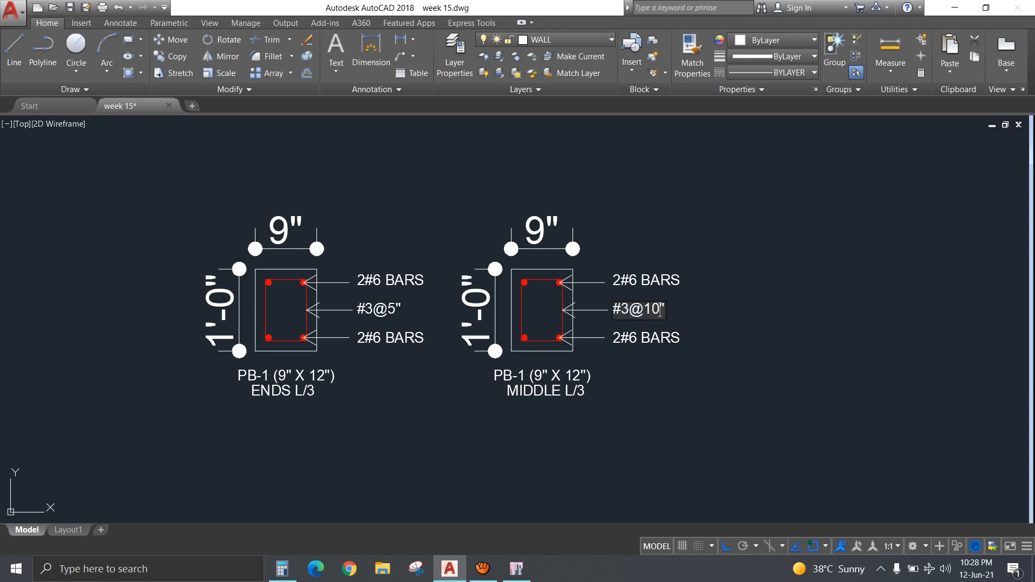
left_click(692, 395)
key("Escape")
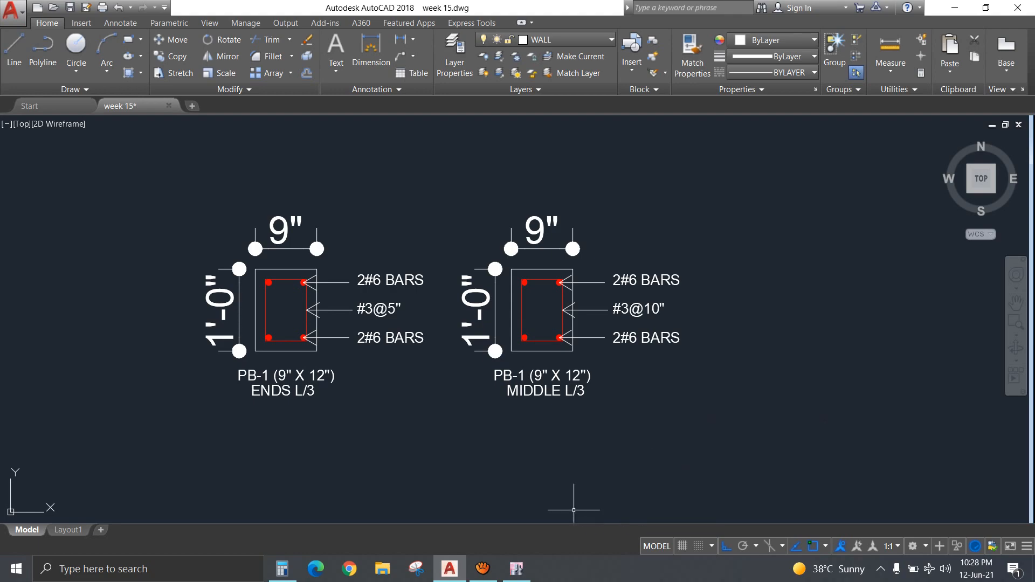
Switch to ETABS and turn off the frame section labels in the plinth beam plan view.
left_click(516, 569)
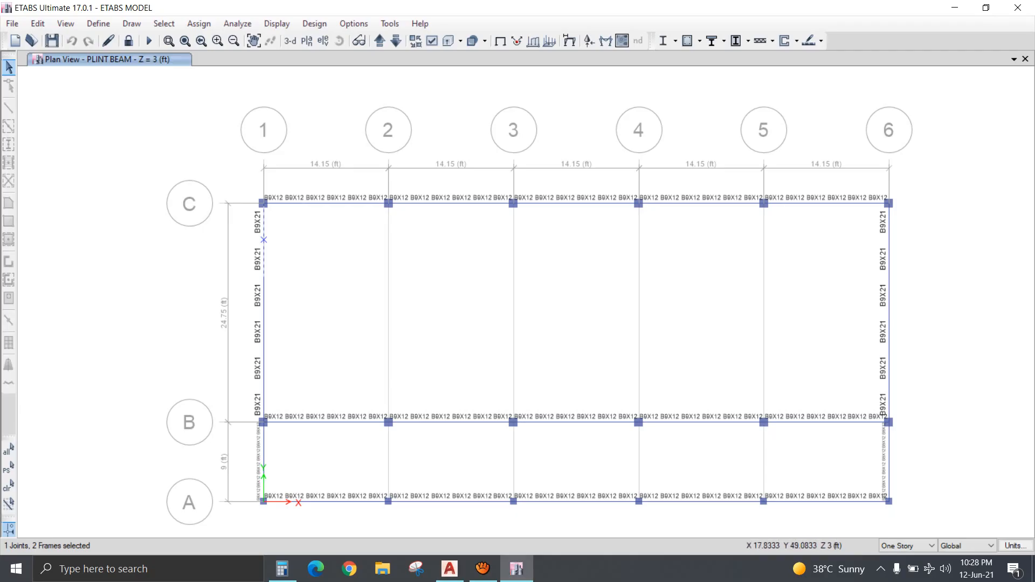
left_click(432, 41)
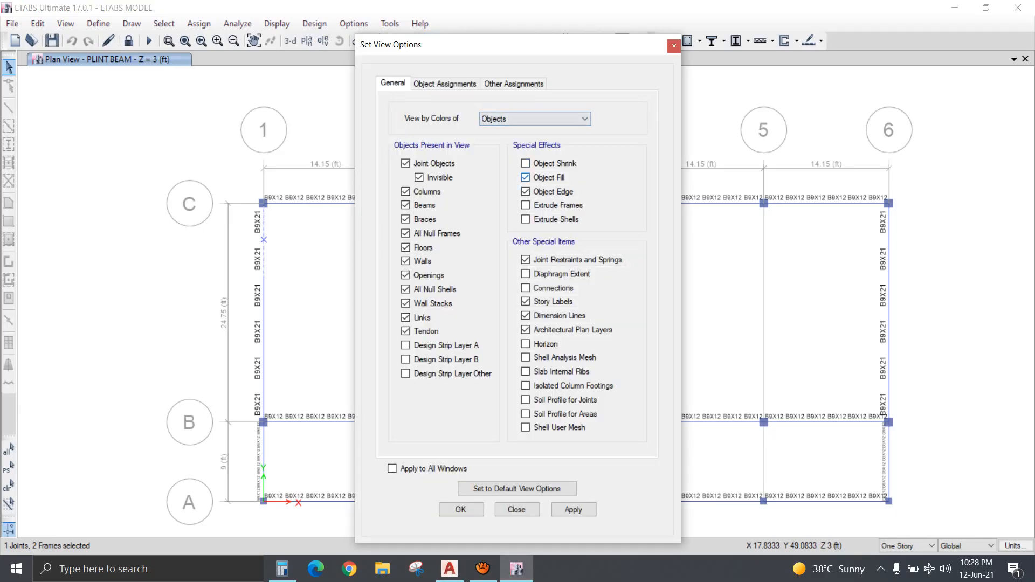
left_click(445, 84)
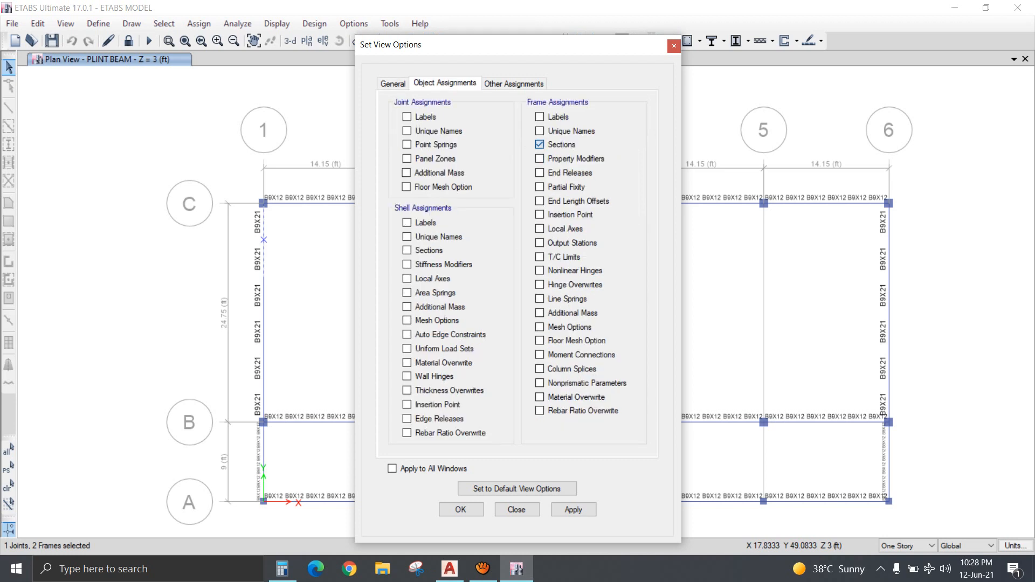
left_click(539, 144)
left_click(461, 509)
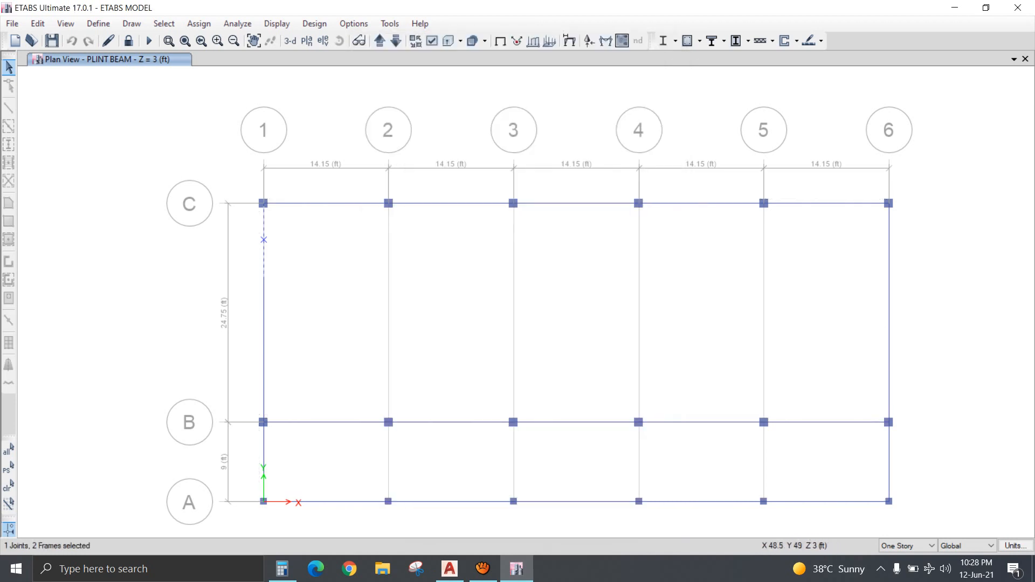
Display the longitudinal reinforcing on the plan and examine the values along the grid 1 beam from C to B.
left_click(688, 41)
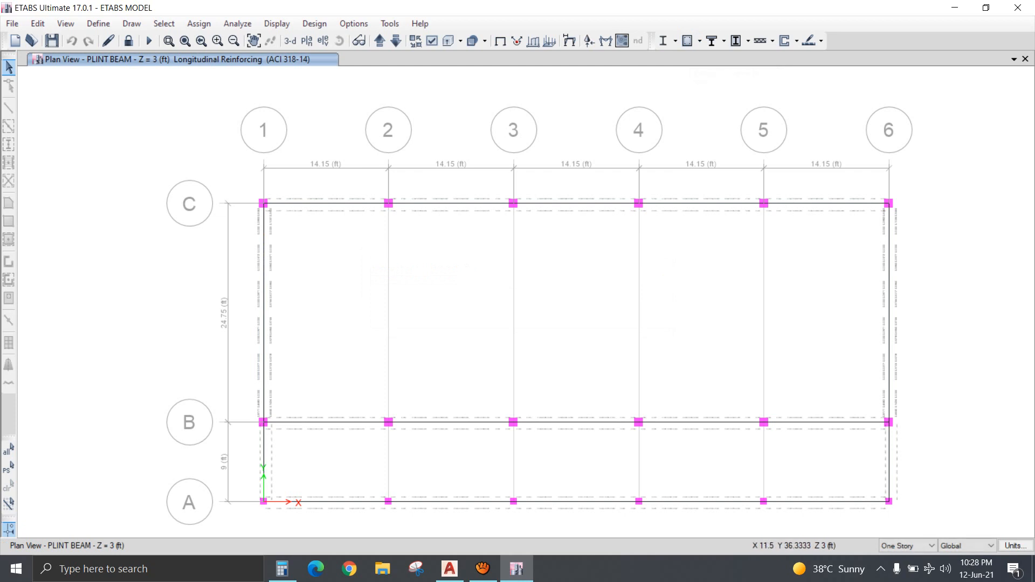
middle_click_drag(303, 203, 487, 215)
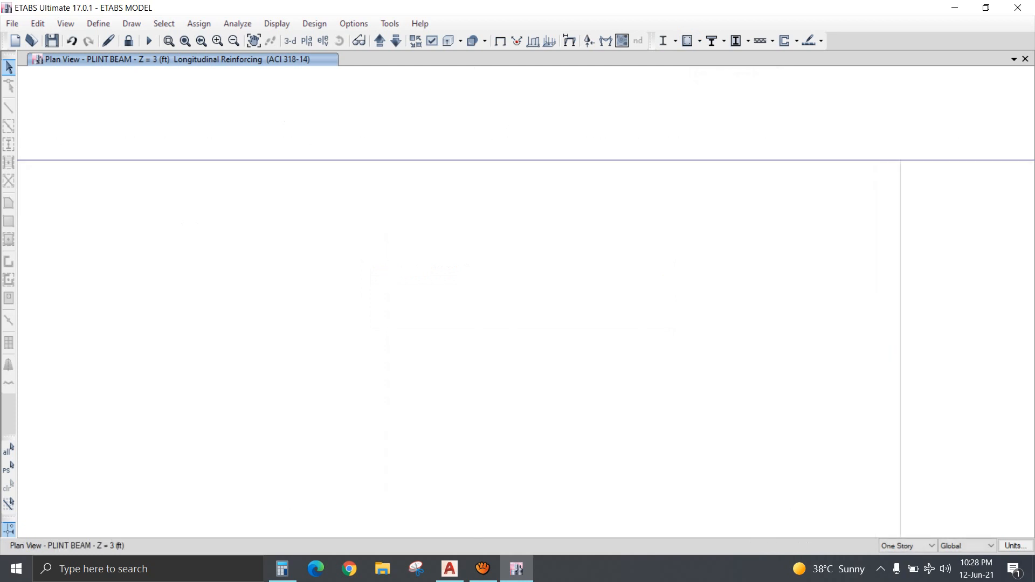
middle_click_drag(340, 394, 553, 255)
middle_click_drag(190, 426, 238, 235)
middle_click_drag(235, 378, 256, 216)
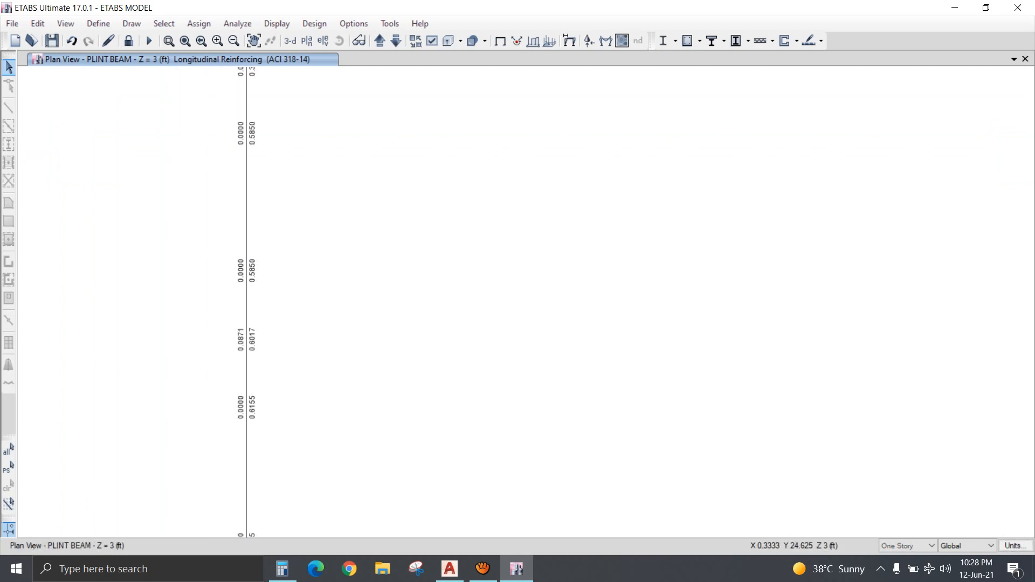
middle_click_drag(257, 399, 270, 189)
middle_click_drag(270, 399, 275, 165)
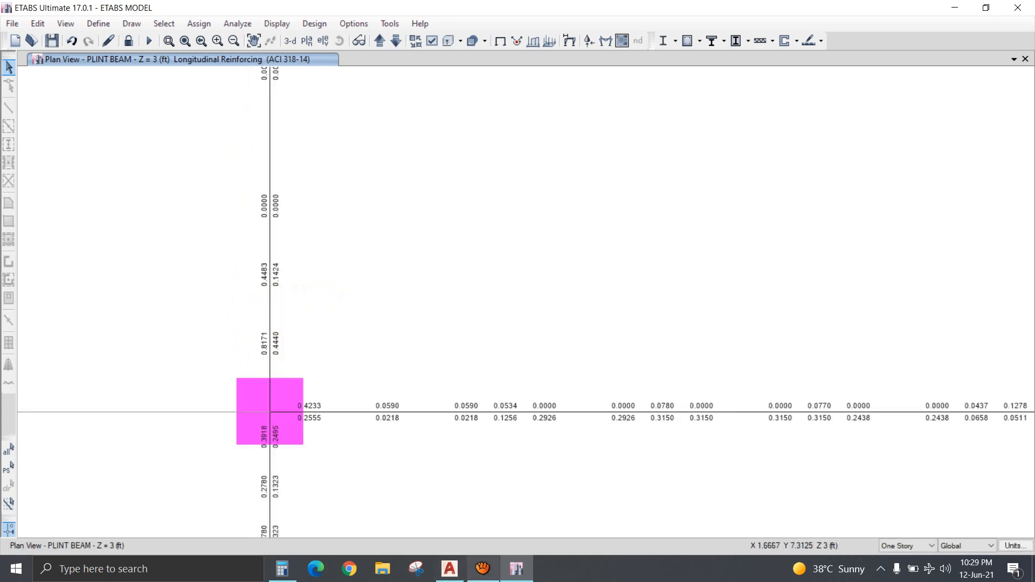
Switch back to AutoCAD and move the MIDDLE L/3 line slightly left so it is centred beneath its PB-1 title.
left_click(449, 568)
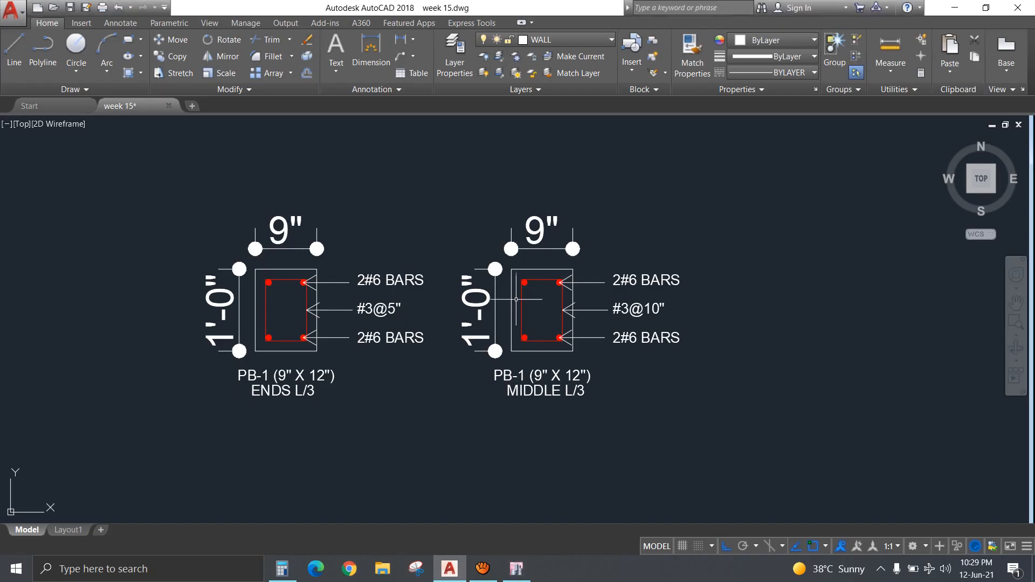
left_click(573, 393)
type("m")
key("Return")
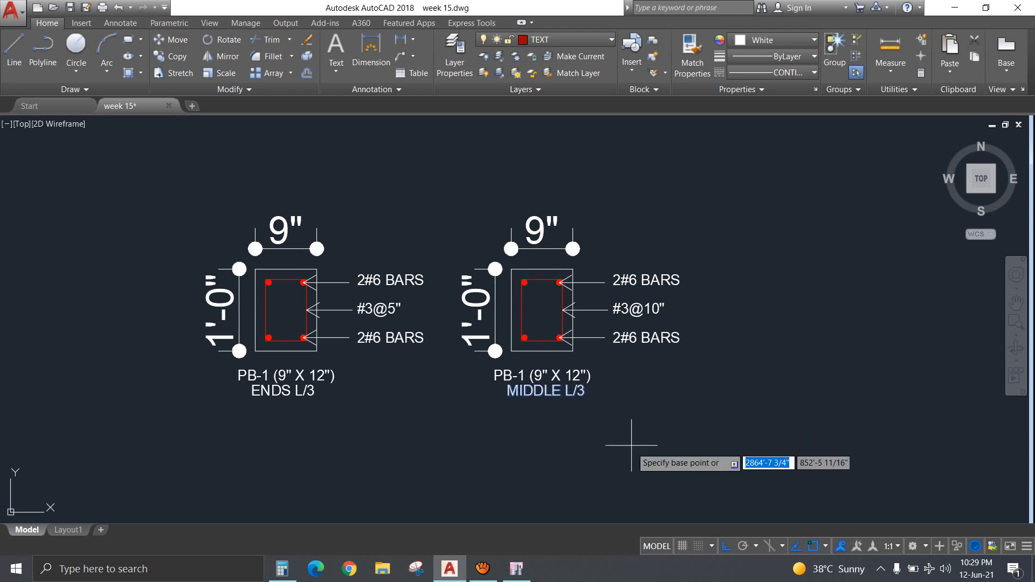
left_click(630, 453)
left_click(623, 453)
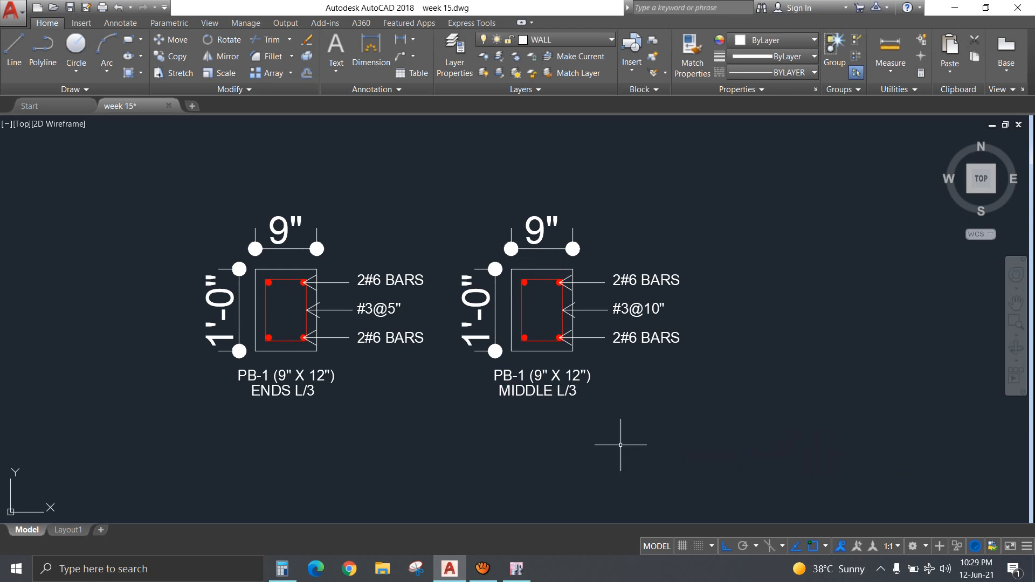
Copy both PB-1 sections with their dimensions and labels straight down, about 2'-10" below the originals.
scroll(620, 444, "down", 4)
middle_click_drag(613, 450, 636, 282)
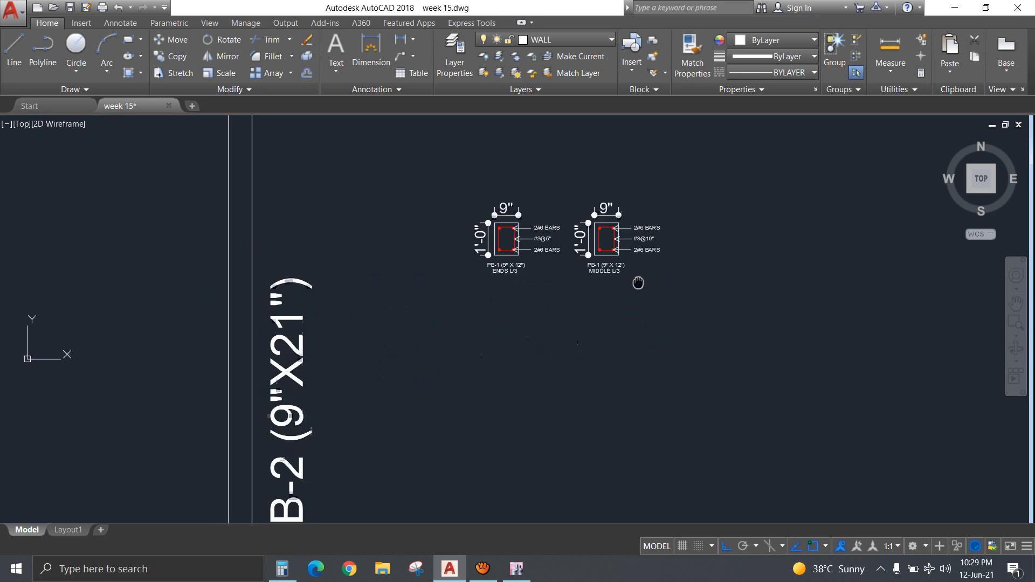
left_click(723, 286)
left_click(456, 155)
type("m")
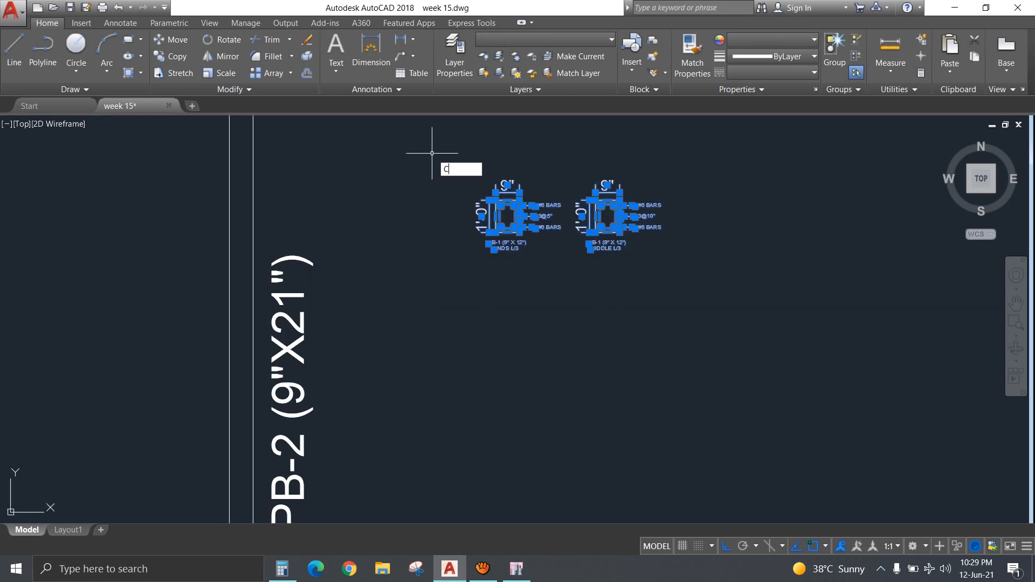
key("Return")
left_click(768, 265)
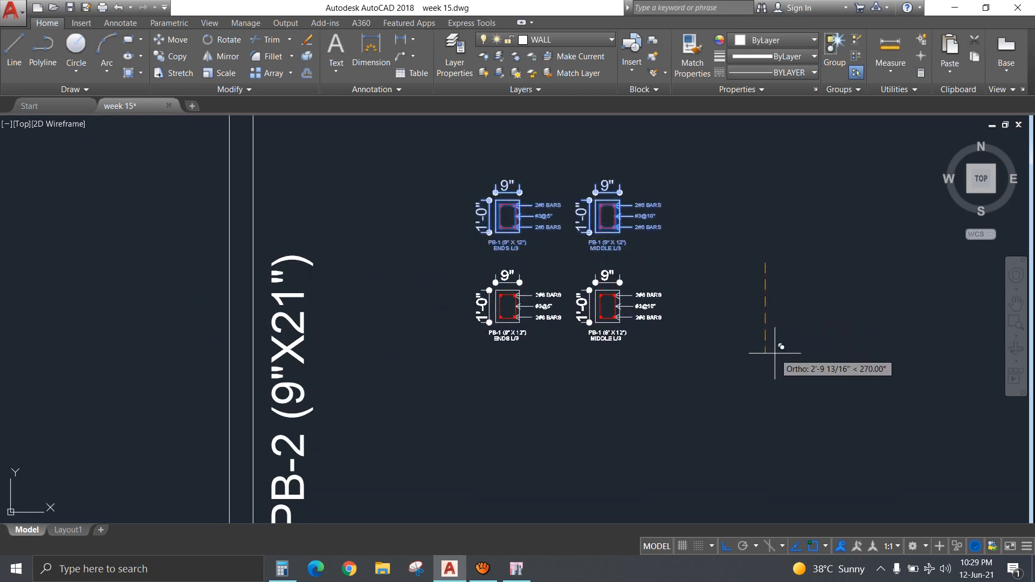
left_click(775, 353)
Stretch the lower part of both copied sections downward so their overall height becomes 1'-9".
scroll(607, 356, "up", 4)
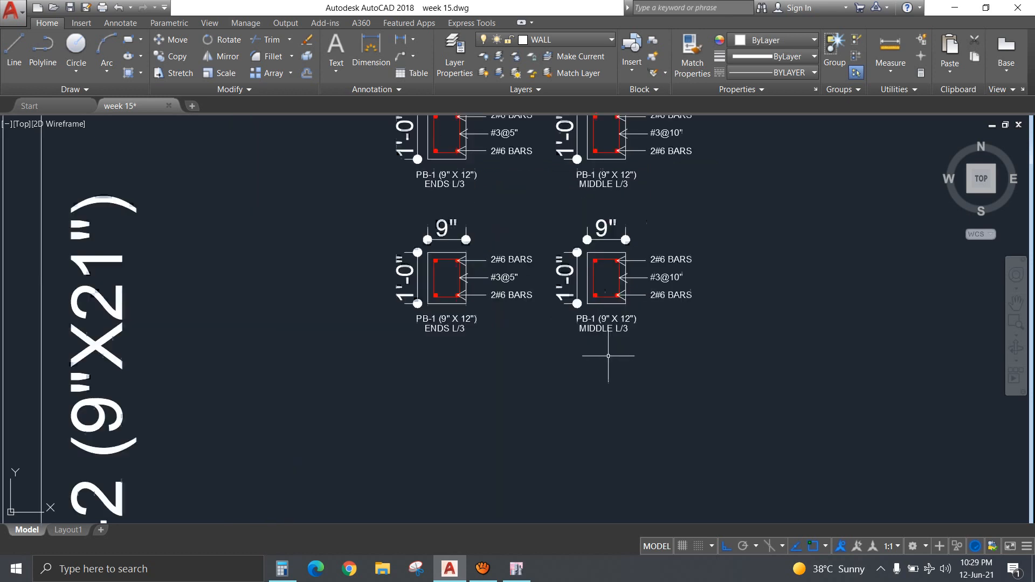
left_click(794, 364)
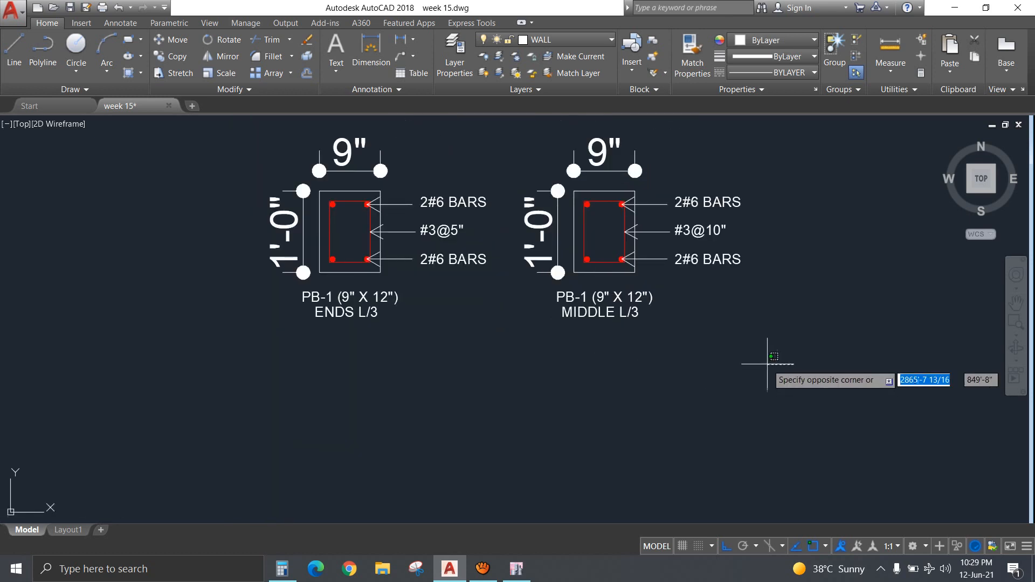
left_click(239, 246)
key("Return")
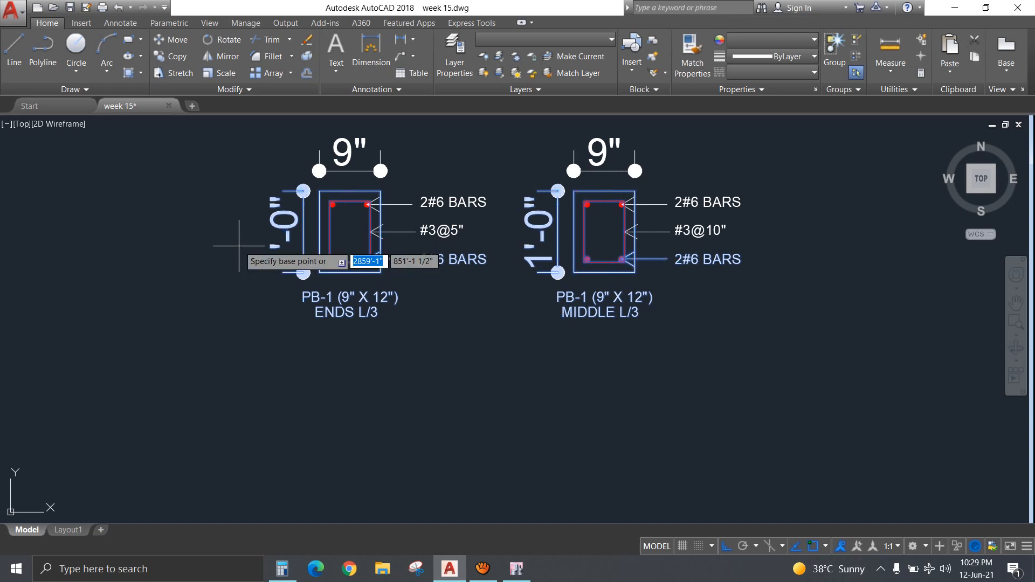
left_click(216, 259)
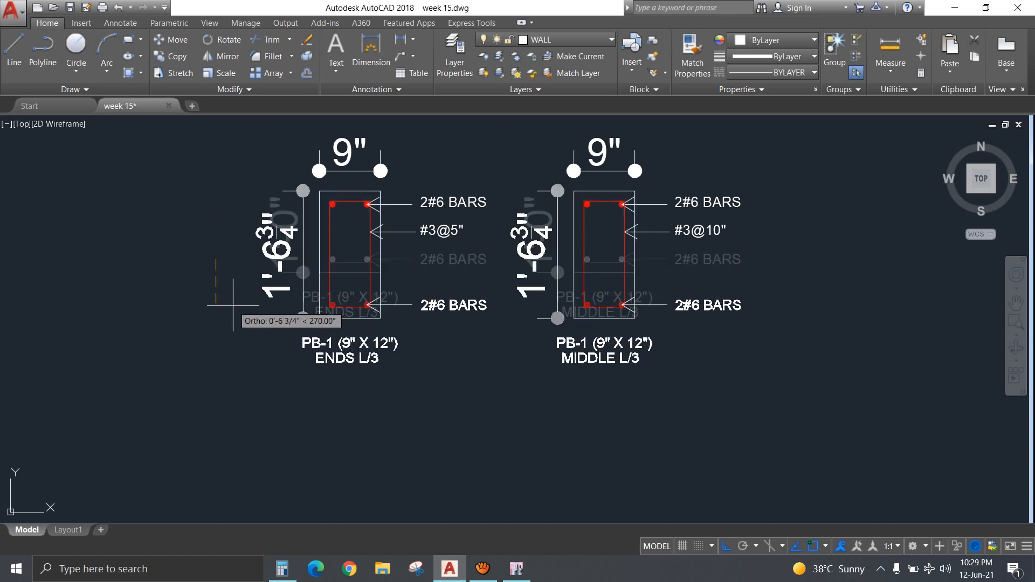
left_click(233, 305)
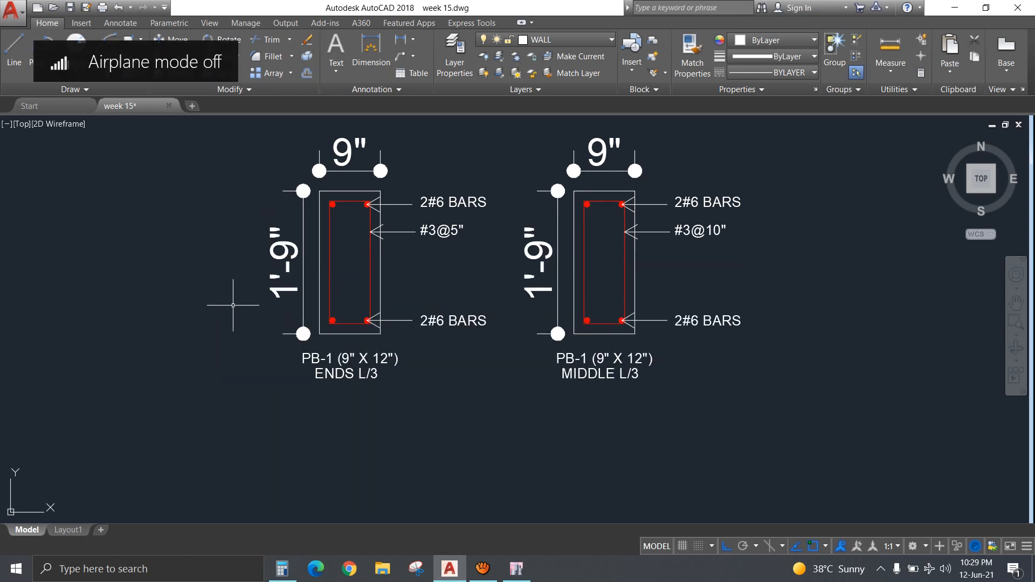
Try to move the #3@5" and #3@10" labels with their leader lines about 4 1/4" down, and undo the move.
left_click(695, 254)
left_click(569, 226)
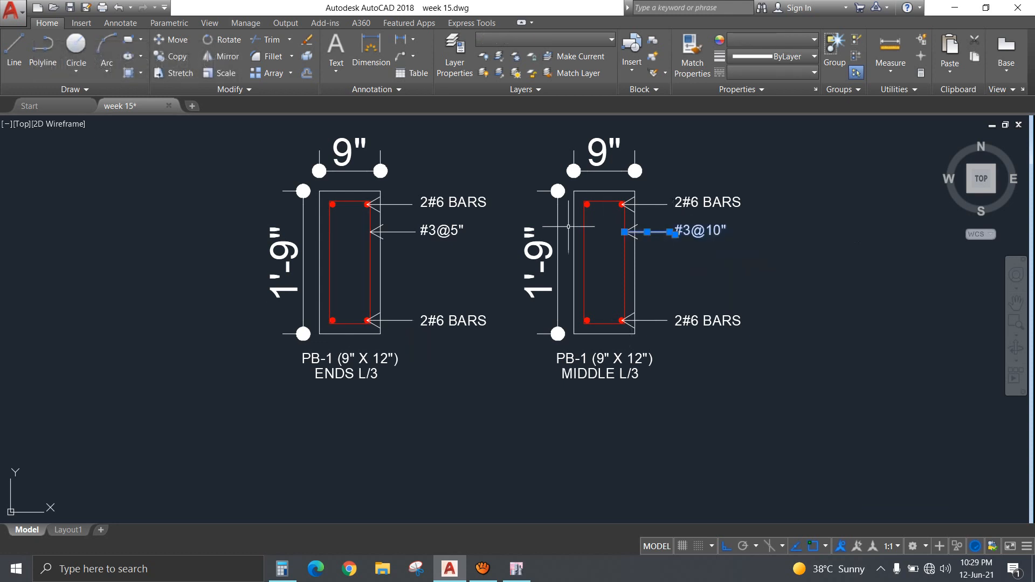
left_click(464, 245)
left_click(408, 226)
type("m")
key("Return")
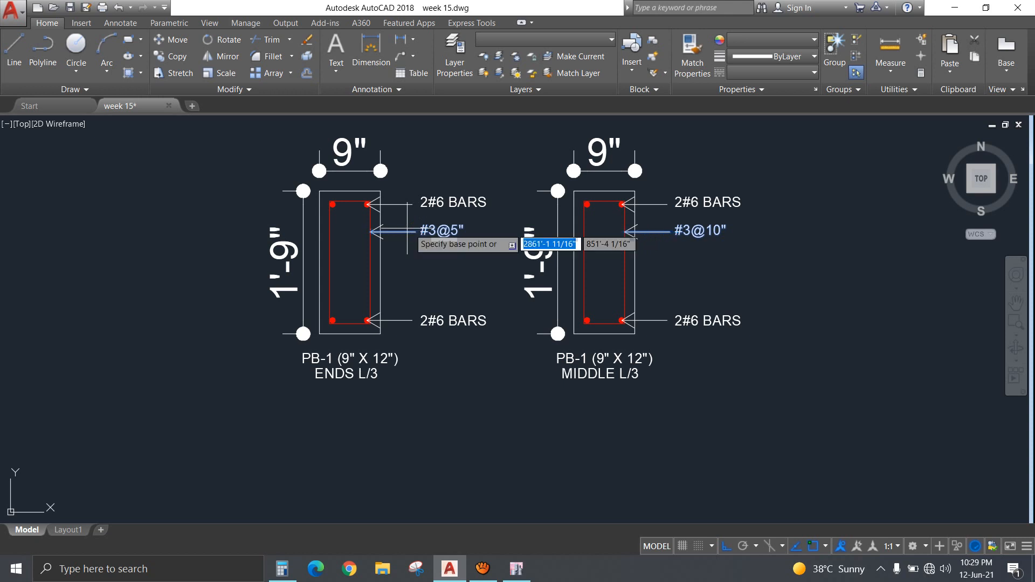
left_click(825, 264)
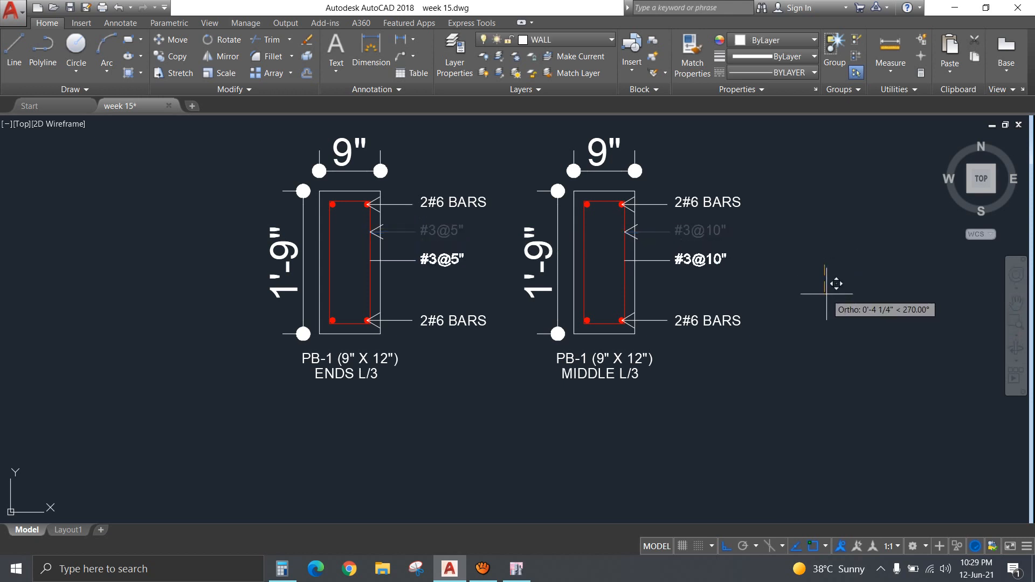
left_click(827, 294)
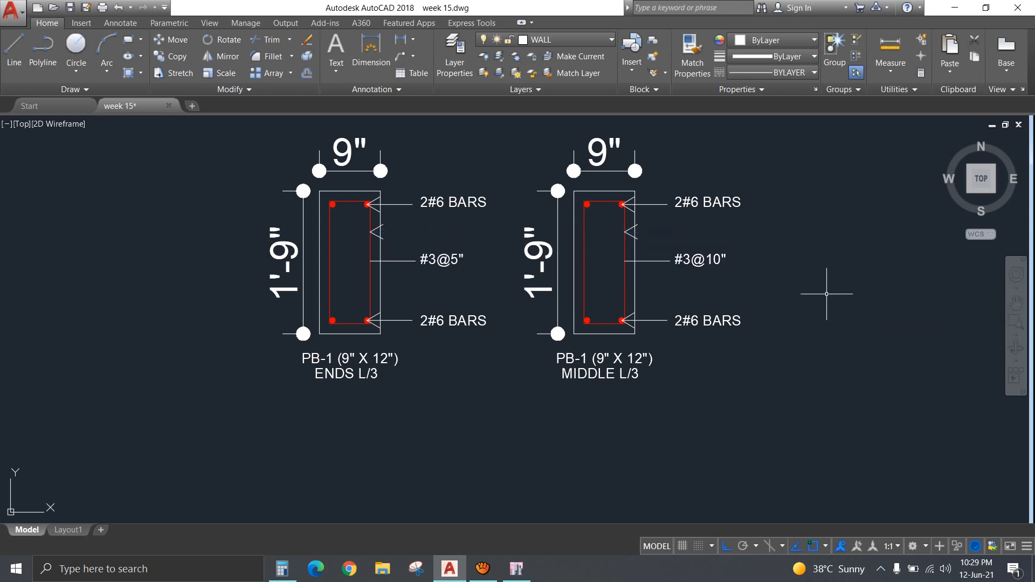
key("ctrl+z")
Move both stirrup labels with their complete leaders and arrowheads straight down to the mid-height of the stretched sections.
left_click(611, 217)
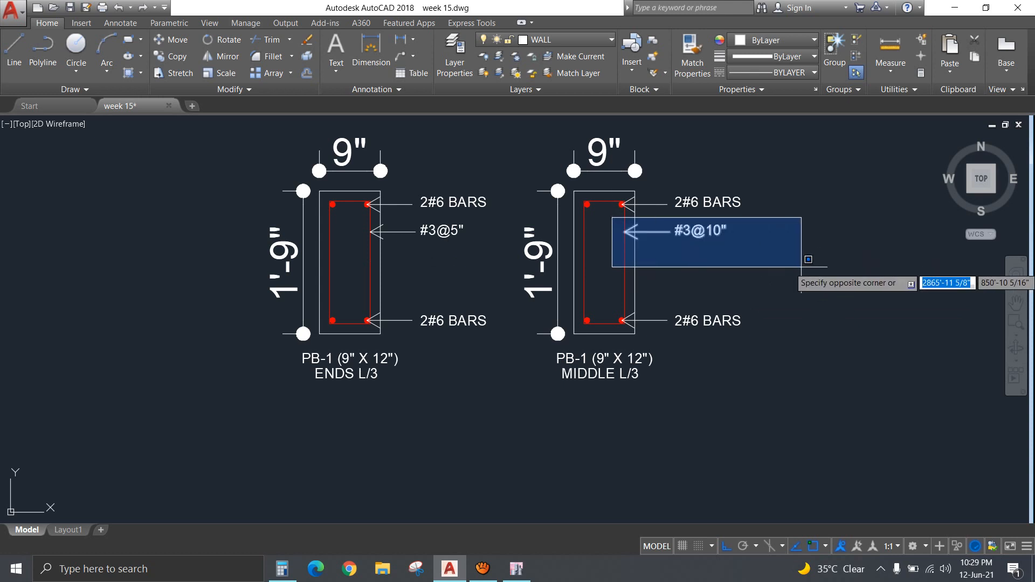
left_click(800, 259)
left_click(341, 217)
left_click(510, 266)
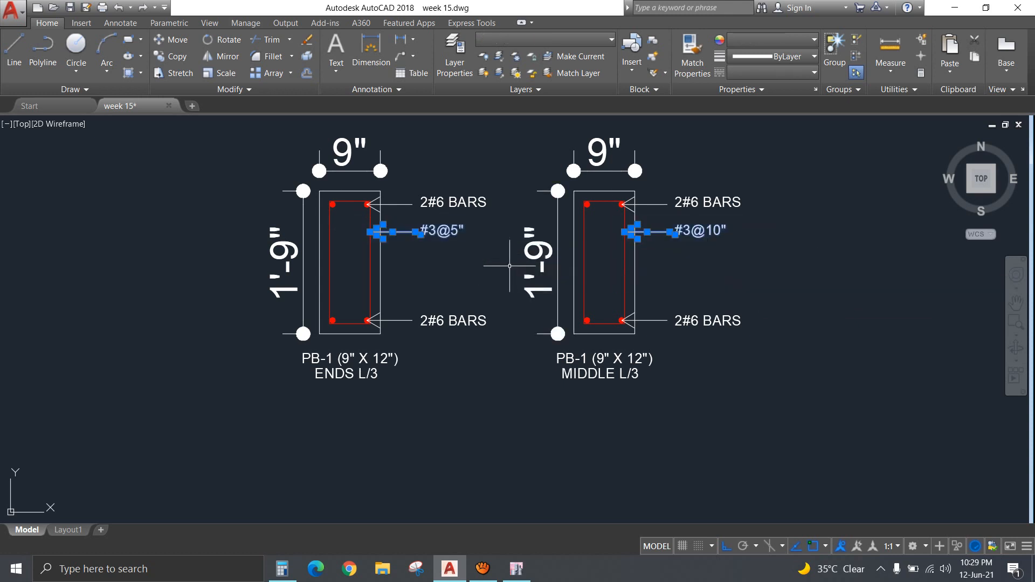
type("m")
key("Return")
left_click(857, 294)
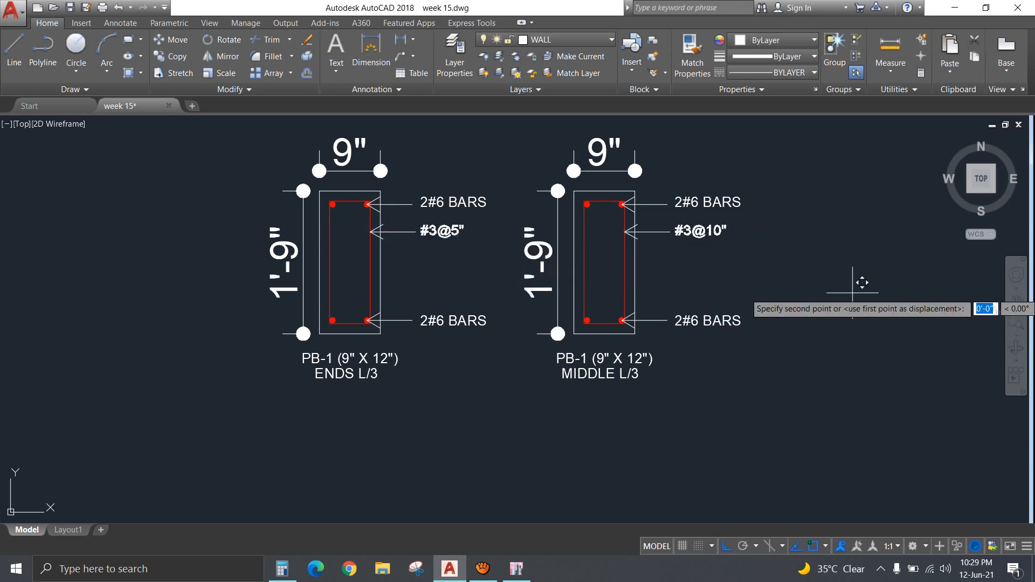
left_click(851, 323)
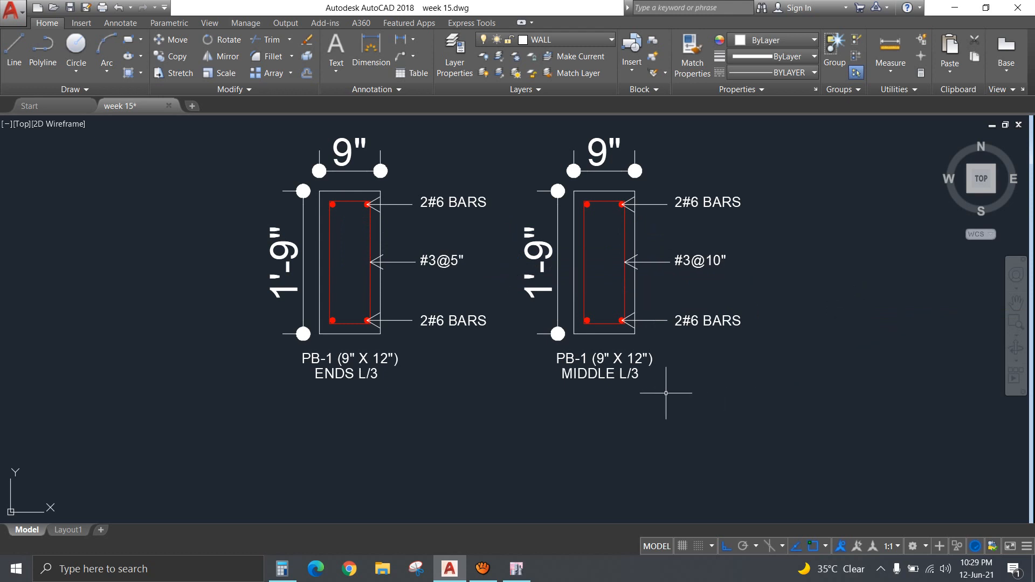
Change the title of the stretched MIDDLE L/3 section to PB-2 (9" X 21").
left_click(572, 359)
double_click(571, 359)
left_click(588, 359)
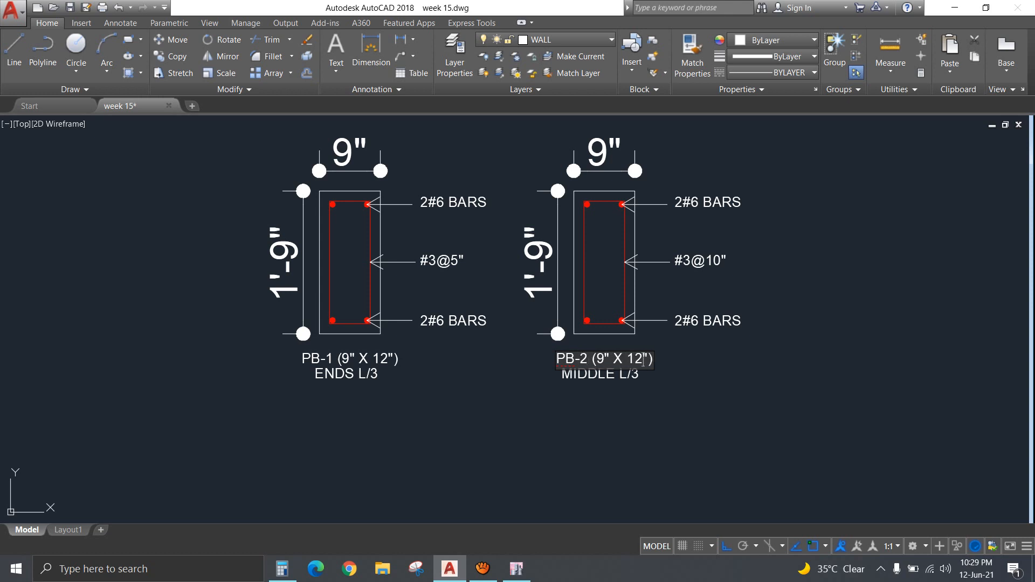
key("Return")
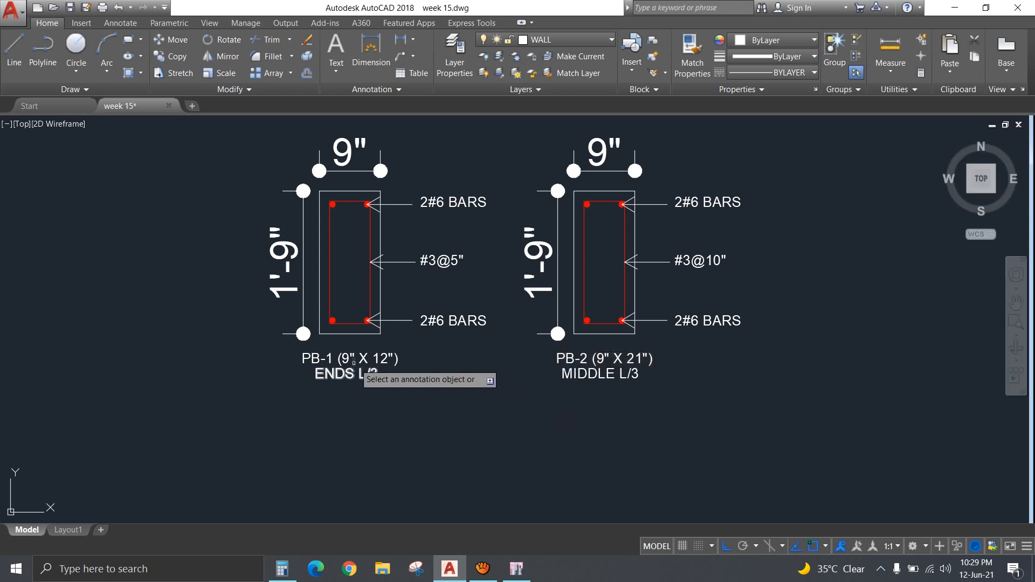
Change the title of the stretched ENDS L/3 section to PB-2 (9" X 21").
left_click(347, 359)
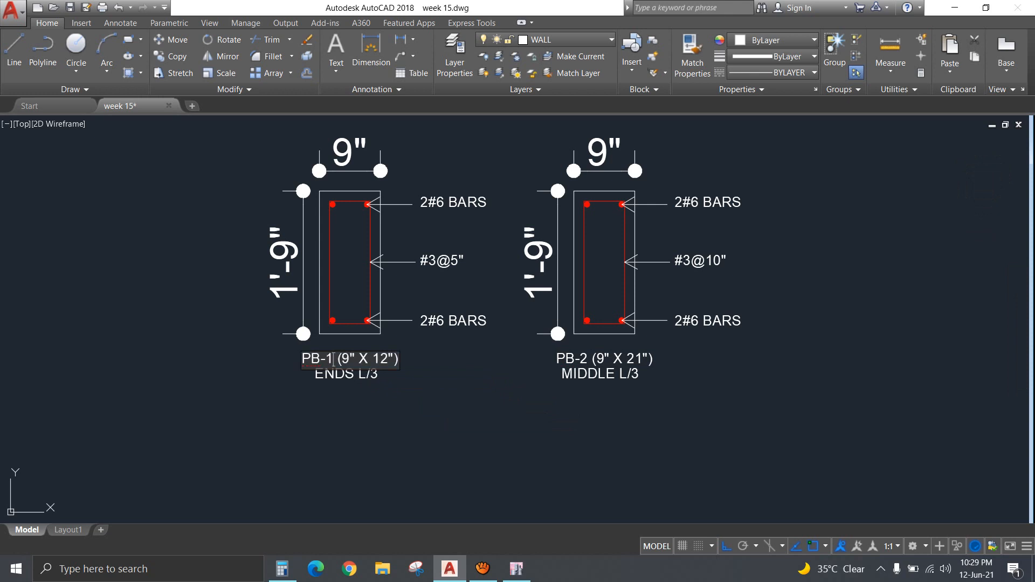
key("BackSpace")
type("2")
left_click(490, 425)
key("Escape")
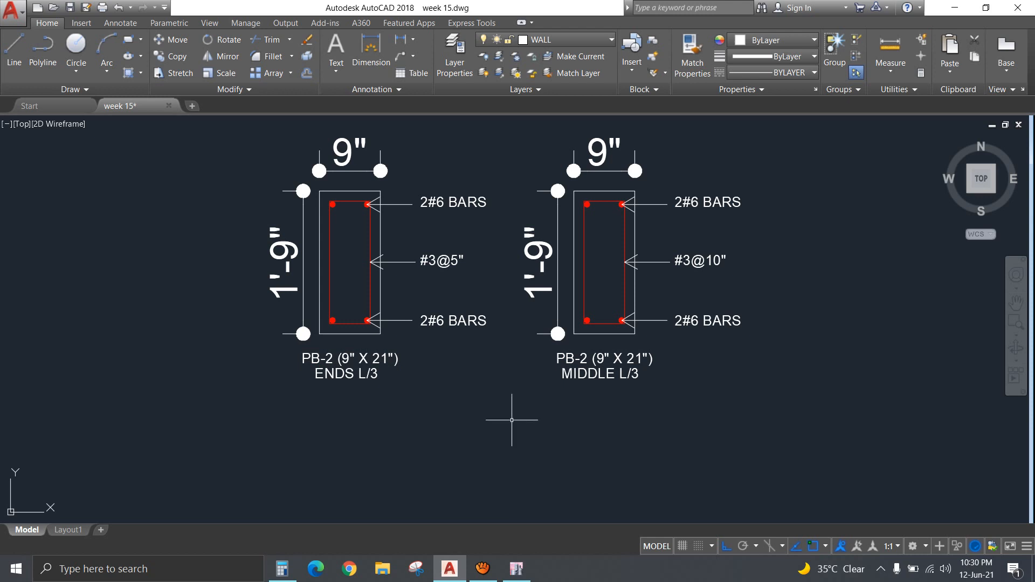
Copy the whole plinth beam plan together with its four beam cross-sections straight down into the empty space below the original.
scroll(512, 420, "down", 6)
middle_click_drag(485, 456, 585, 331)
scroll(583, 331, "down", 6)
middle_click_drag(555, 393, 590, 327)
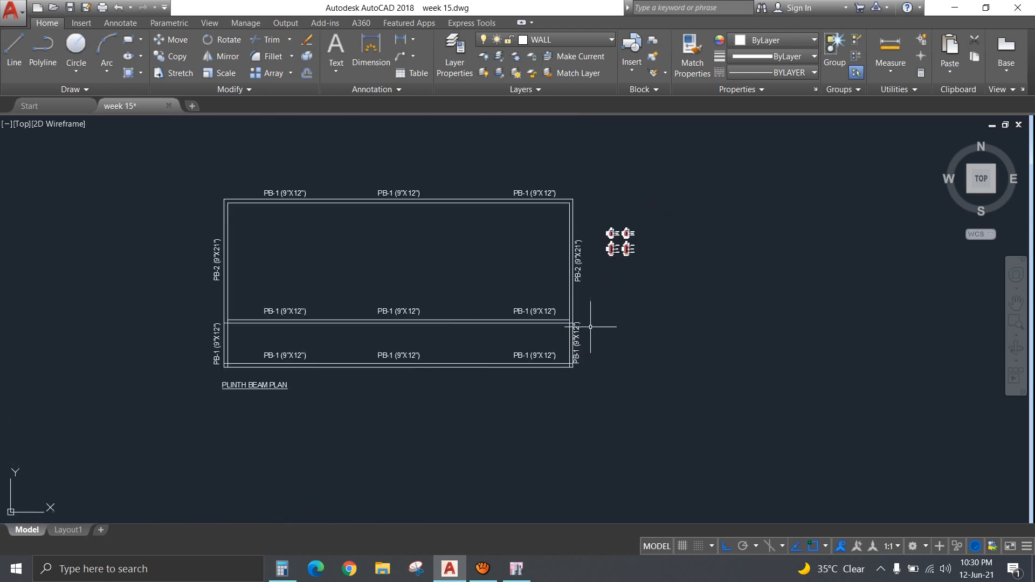
left_click(734, 421)
left_click(138, 167)
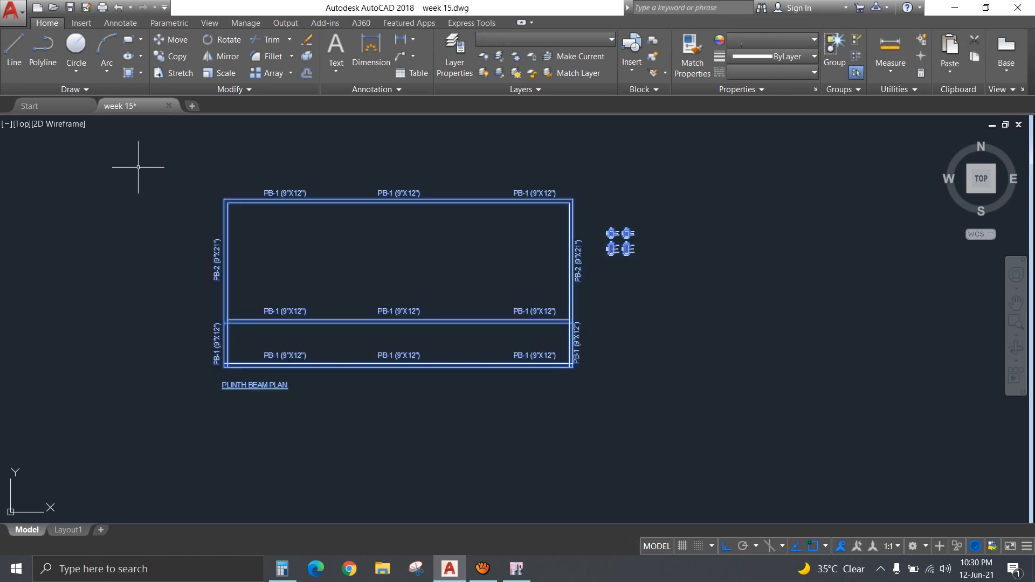
type("CO")
key("Return")
scroll(353, 226, "down", 4)
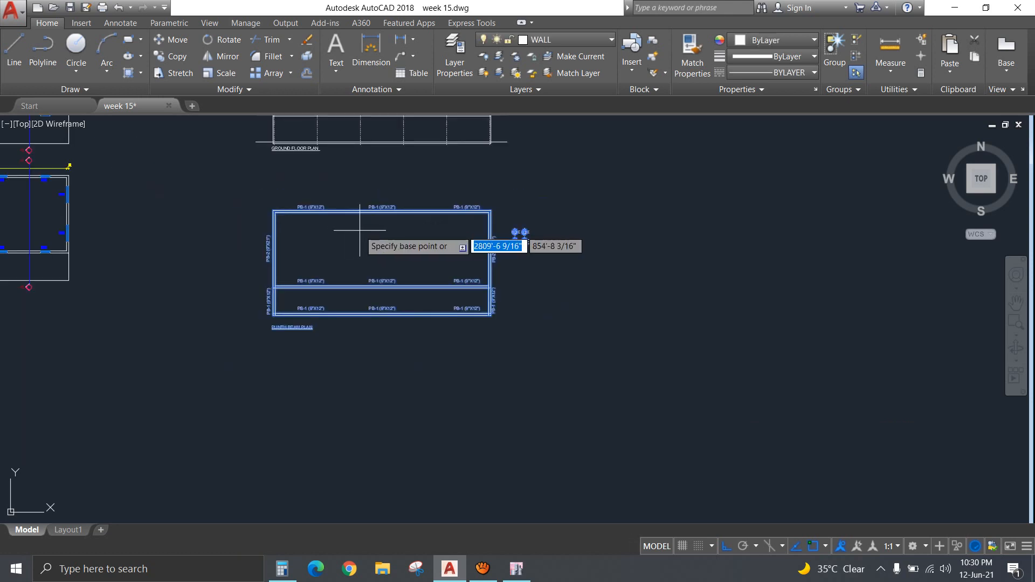
left_click(618, 234)
left_click(647, 414)
key("Return")
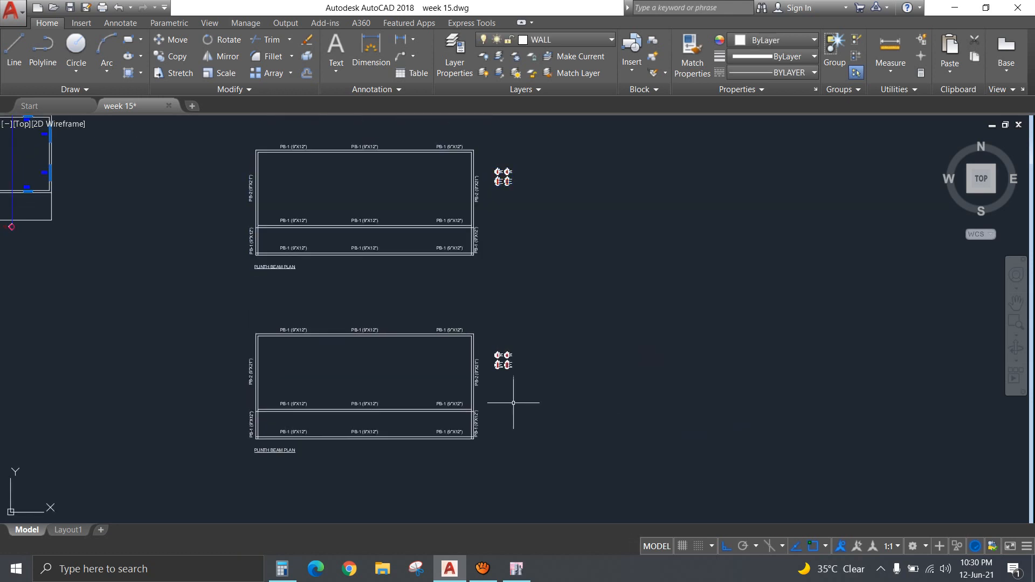
Change the title of the copied plan to GF BEAM PLAN.
middle_click_drag(412, 405, 556, 303)
scroll(415, 366, "up", 8)
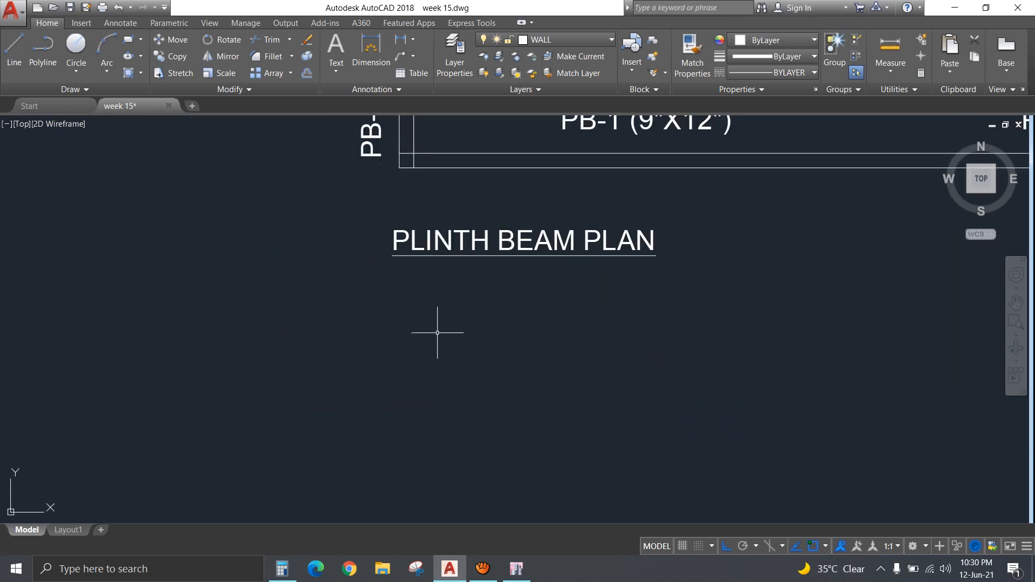
double_click(481, 240)
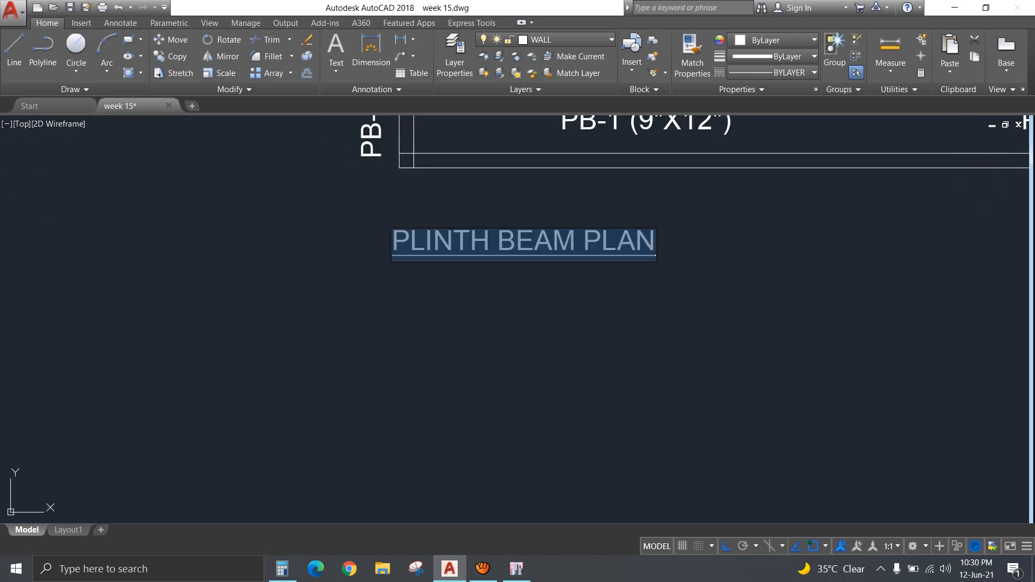
double_click(480, 239)
type("GF")
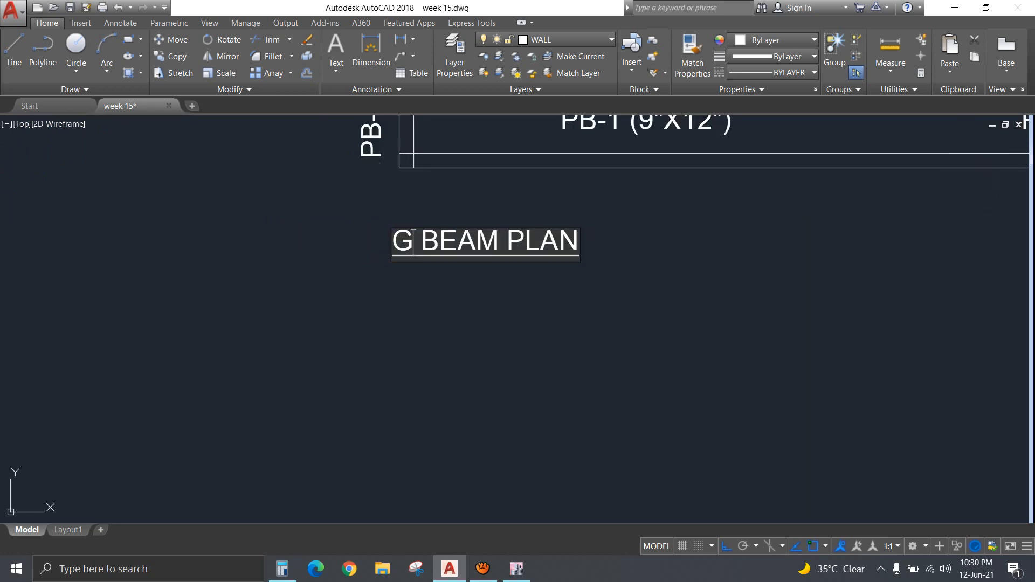
key("BackSpace")
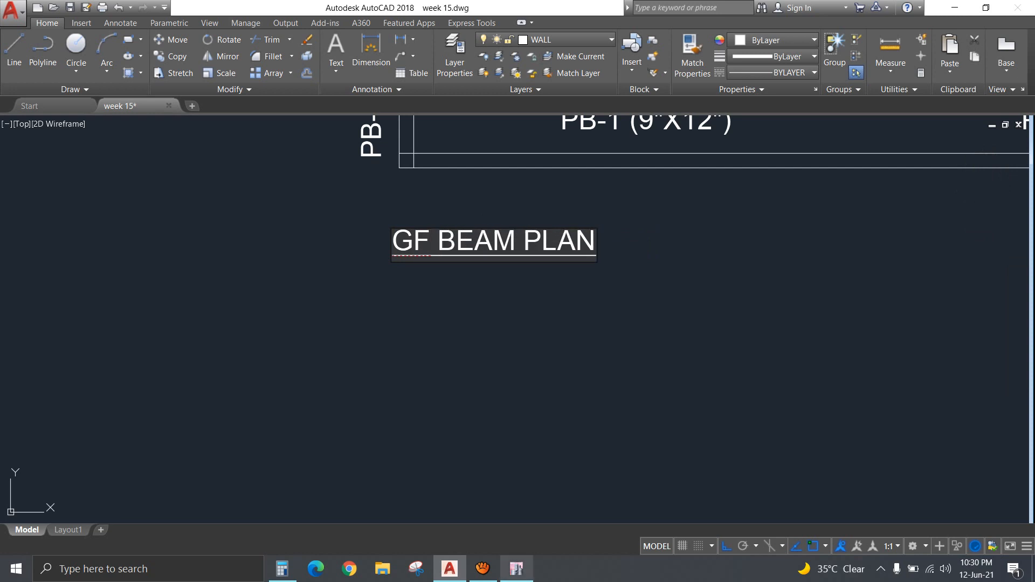
left_click(670, 254)
Delete the beam labels on the GF beam plan, keeping only the upper-left horizontal and lower-left vertical PB-1 labels.
scroll(670, 254, "down", 3)
middle_click_drag(677, 247, 499, 420)
middle_click_drag(498, 225, 443, 273)
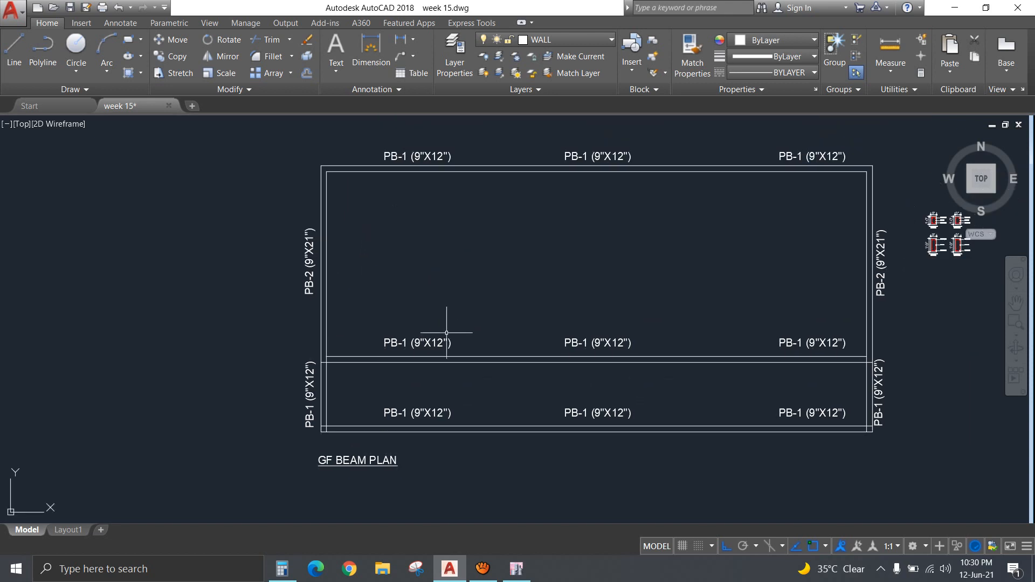
left_click(807, 304)
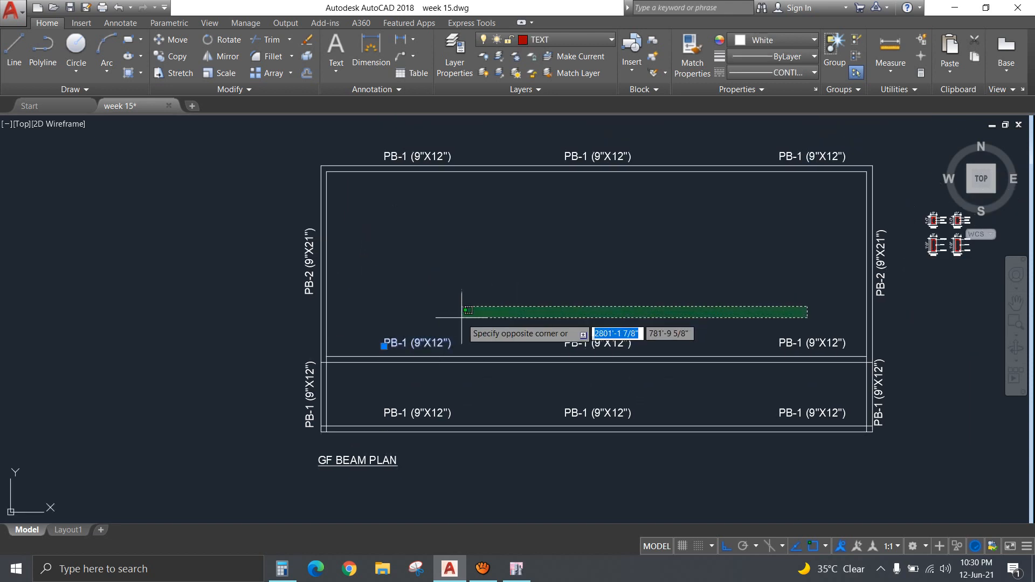
left_click(380, 371)
left_click(797, 382)
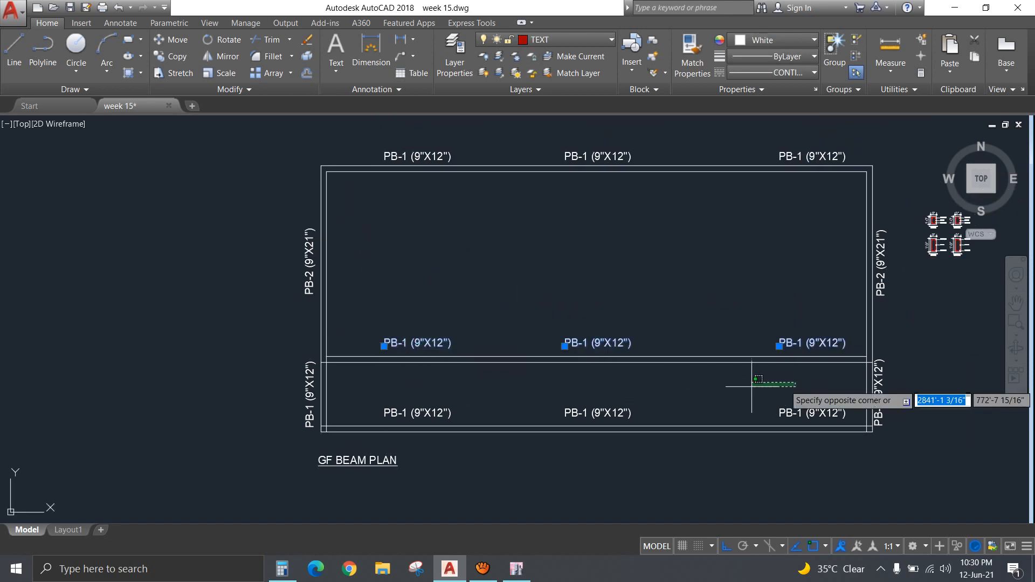
left_click(391, 419)
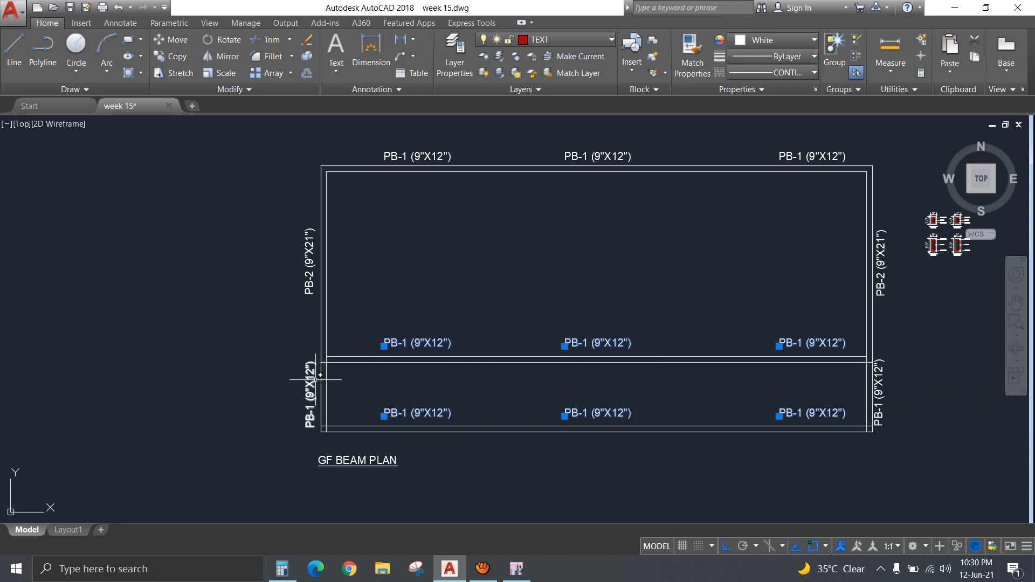
left_click(305, 284)
left_click(905, 426)
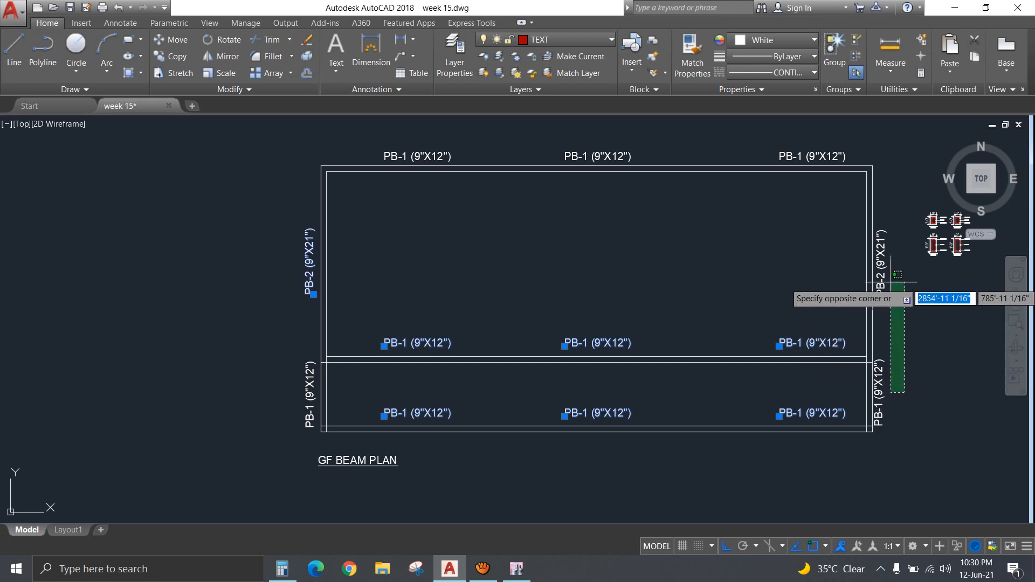
left_click(877, 242)
key("Delete")
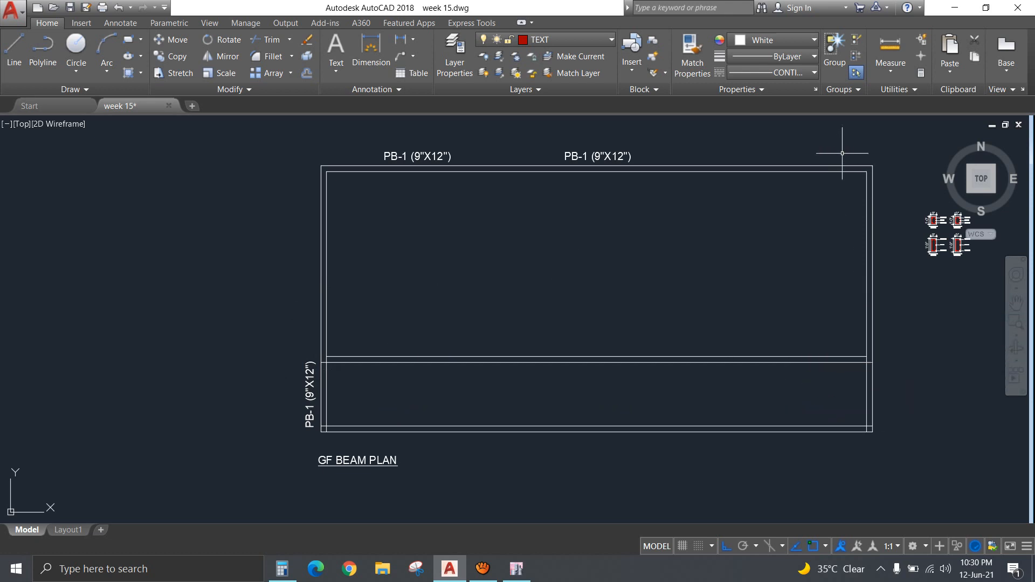
Change the two remaining labels, above the top beam and beside the lower-left beam, to GB-1 (9"X12").
double_click(426, 156)
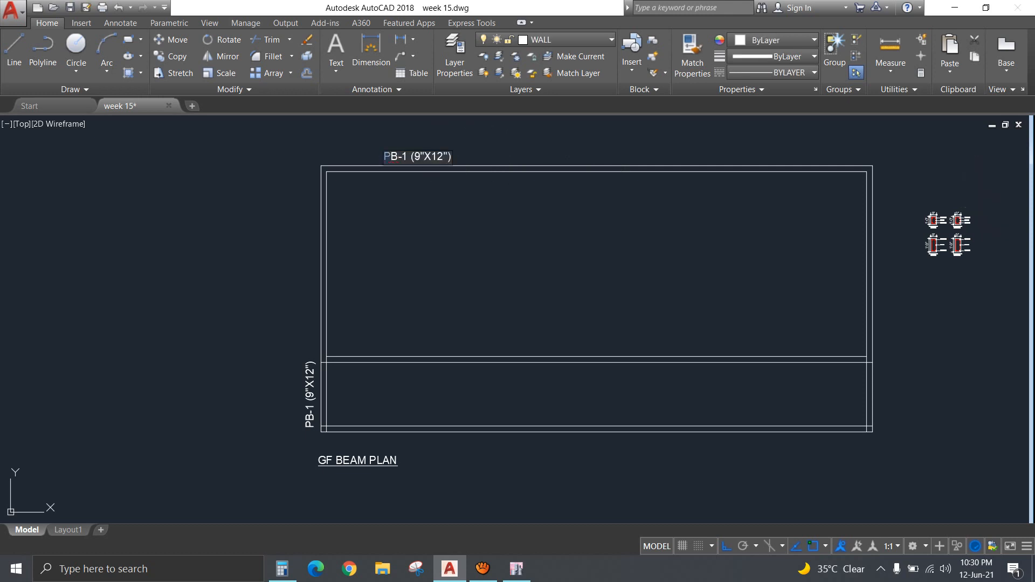
key("Return")
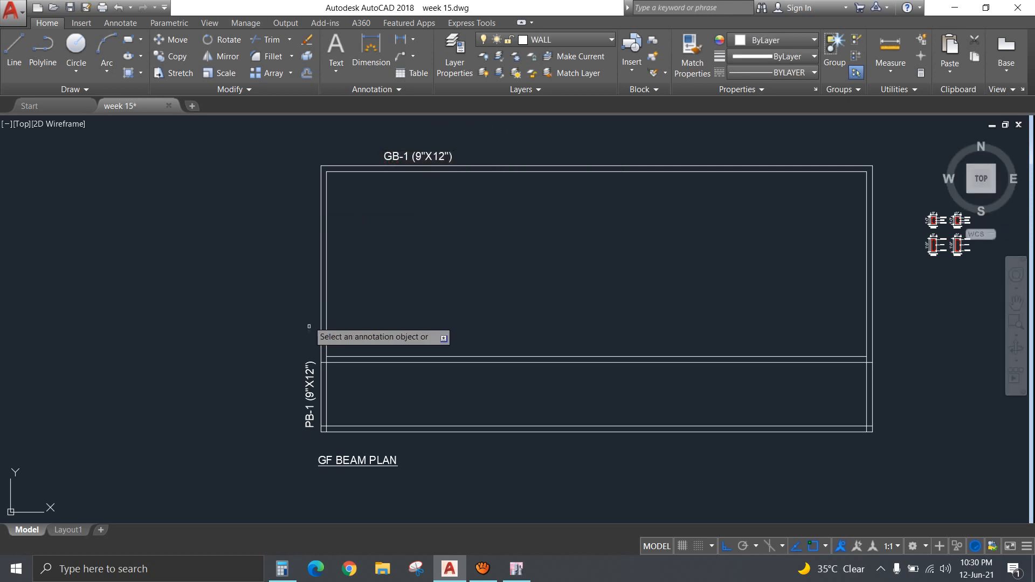
left_click(312, 390)
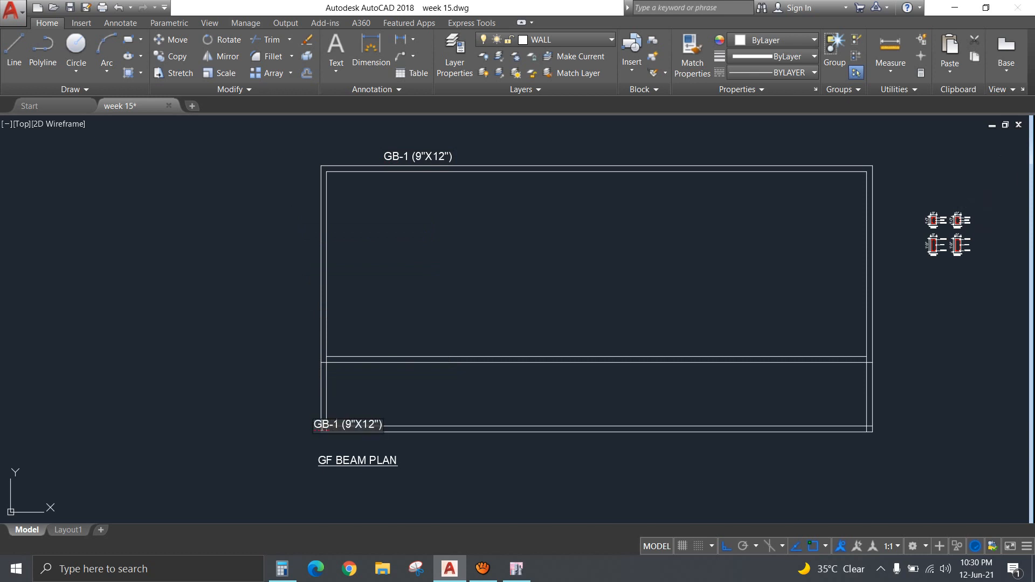
key("Return")
key("Return")
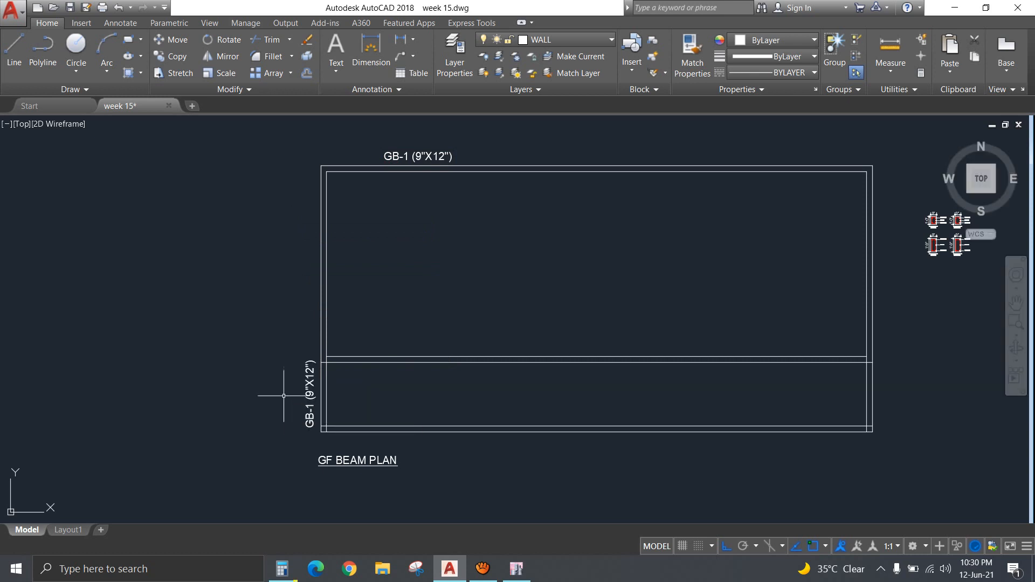
Mirror the vertical GB-1 label about the plan's vertical centreline onto the opposite side beam, keeping the original.
left_click(308, 396)
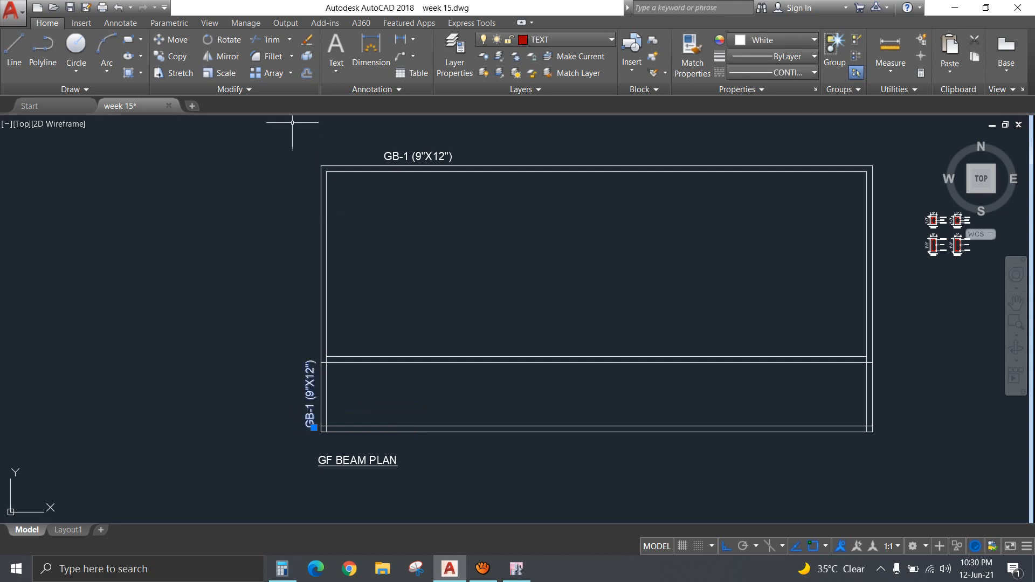
left_click(221, 56)
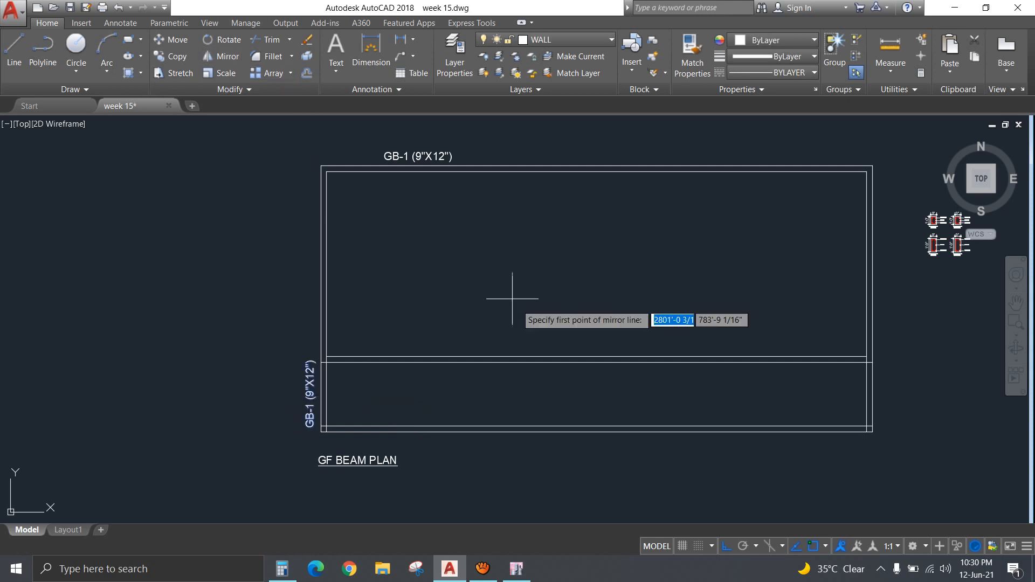
left_click(596, 358)
left_click(593, 297)
key("Return")
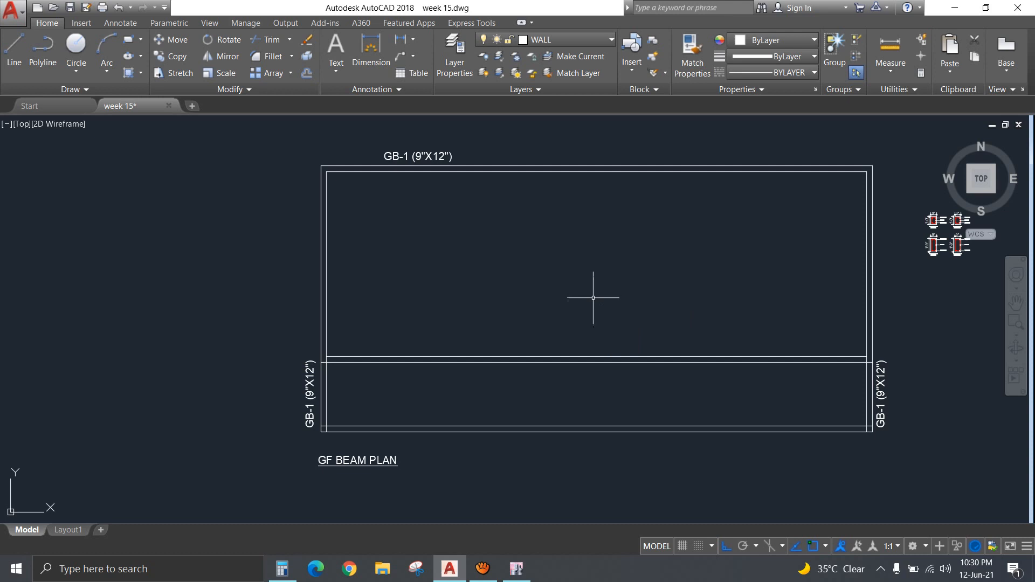
left_click(435, 154)
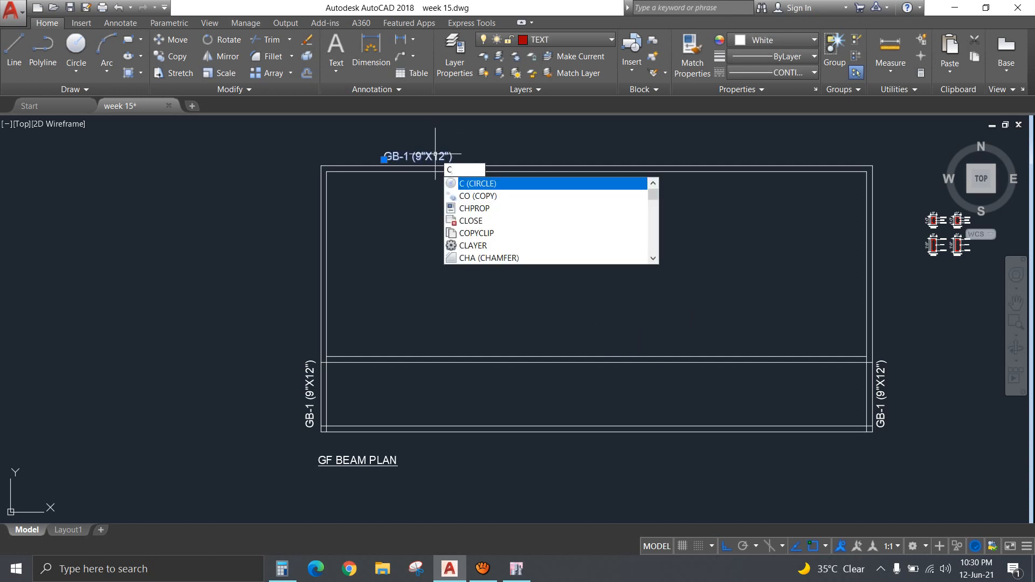
key("Escape")
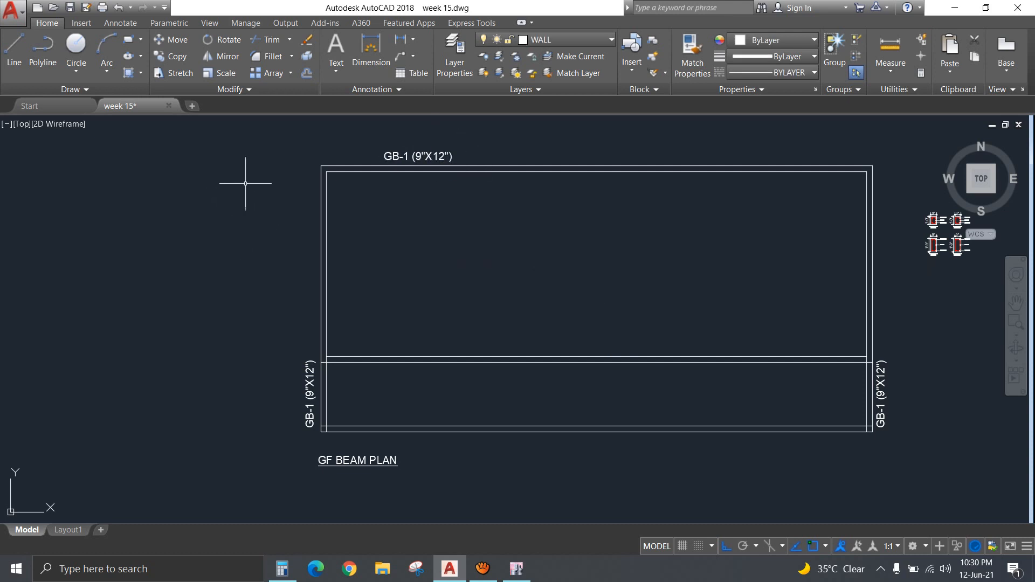
Copy the four interior vertical grid lines of the ground floor plan straight down onto the GF beam plan, using the plan's lower-right corner as base point.
scroll(261, 204, "down", 8)
middle_click_drag(289, 195, 300, 385)
scroll(311, 274, "up", 2)
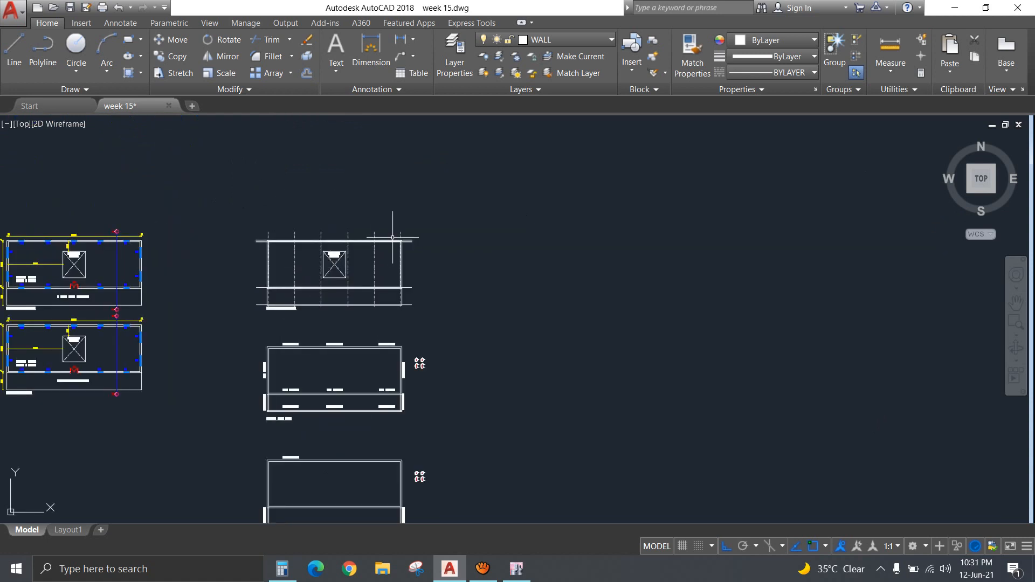
left_click(390, 236)
left_click(284, 199)
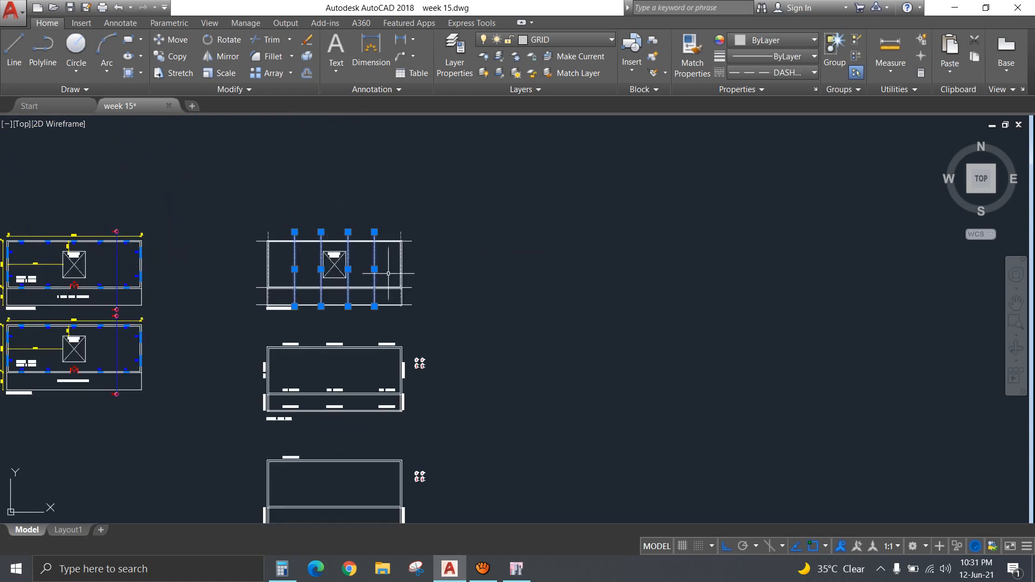
scroll(397, 280, "down", 2)
middle_click_drag(410, 317, 408, 265)
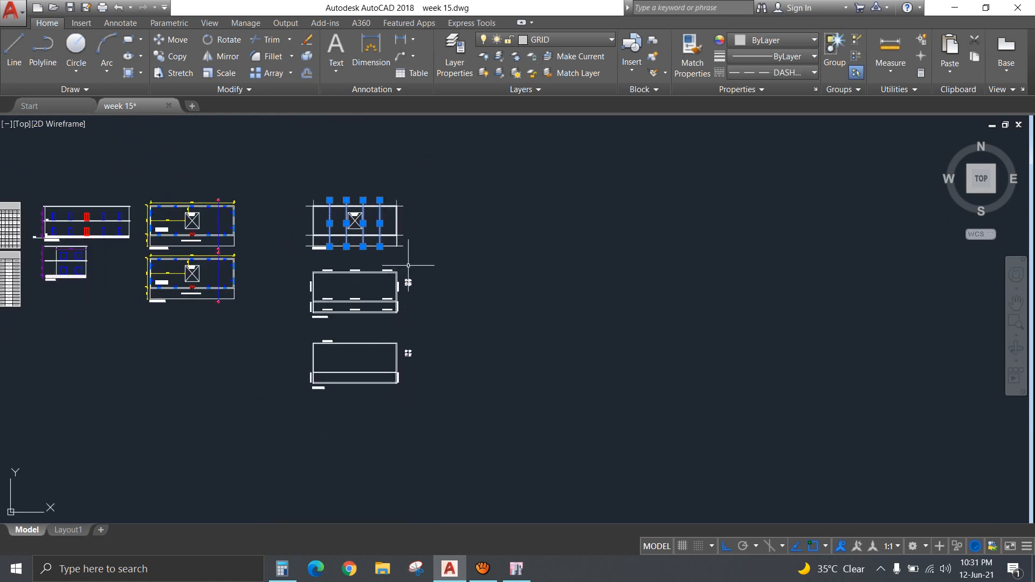
type("co")
key("Return")
scroll(402, 267, "up", 5)
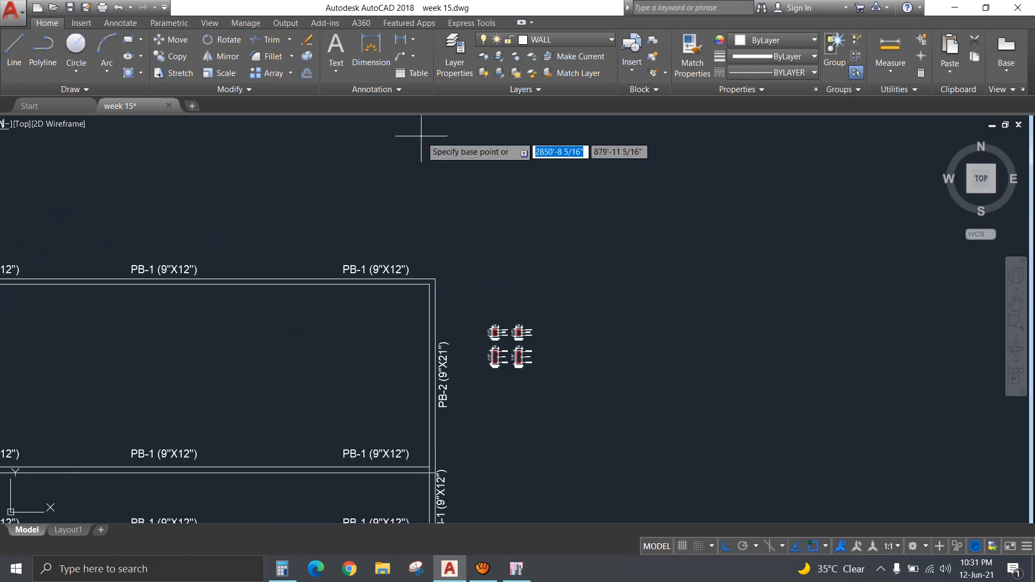
middle_click_drag(421, 136, 469, 282)
left_click(478, 259)
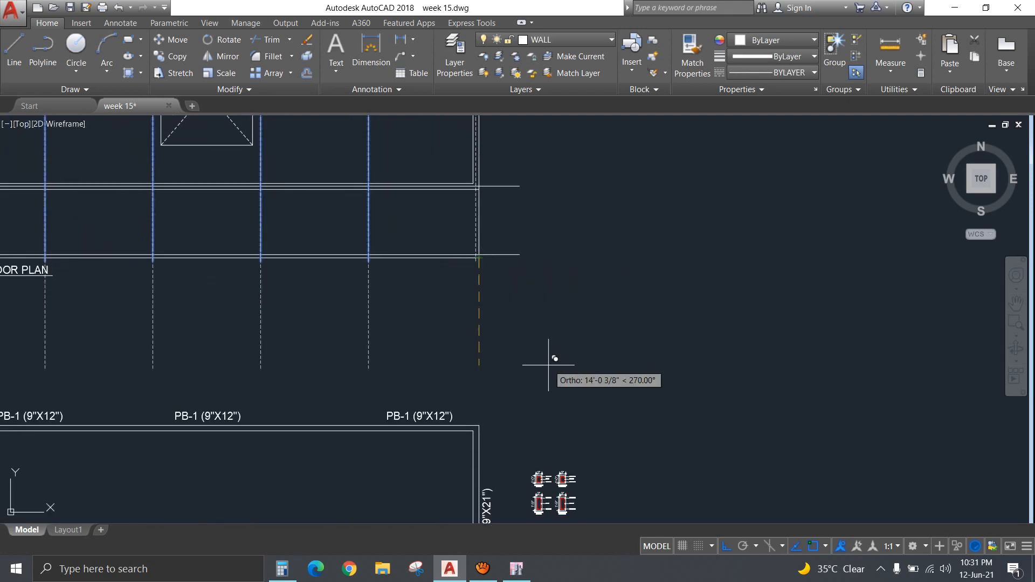
scroll(548, 365, "down", 5)
scroll(539, 388, "up", 5)
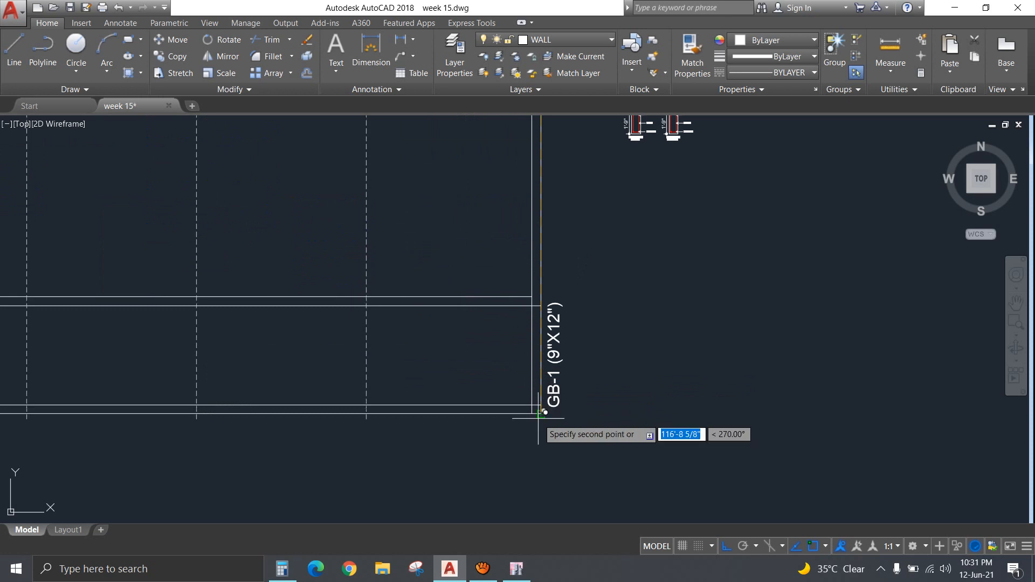
Place the copied GB-1 (9"X12") label beside the lower end of the GF beam plan's right-hand beam.
left_click(541, 414)
key("Escape")
scroll(326, 351, "down", 5)
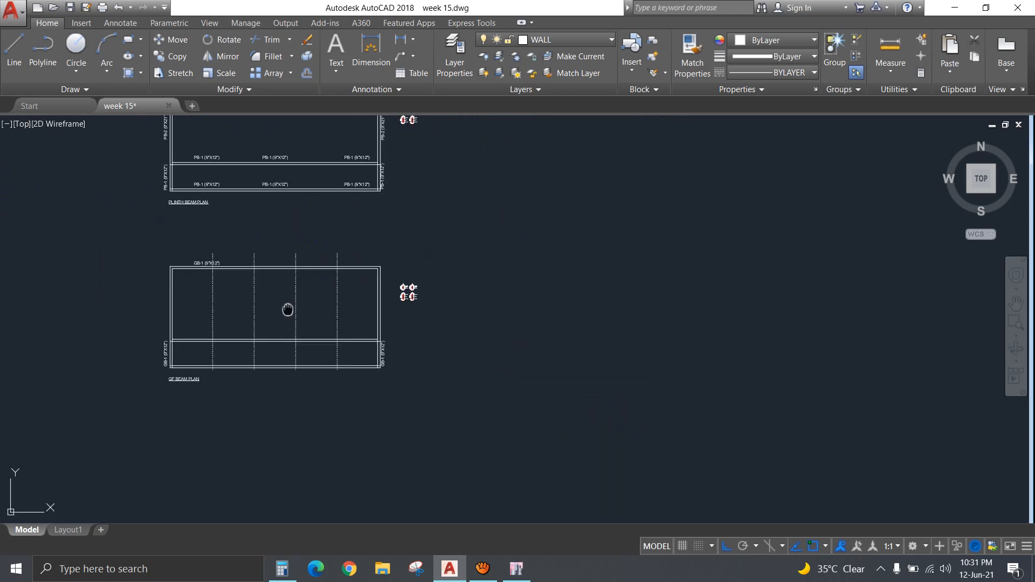
Move the GB-1 (9"X12") label above the top beam about 5'-2" to the left, above the first bay.
middle_click_drag(289, 310, 443, 321)
scroll(372, 303, "up", 5)
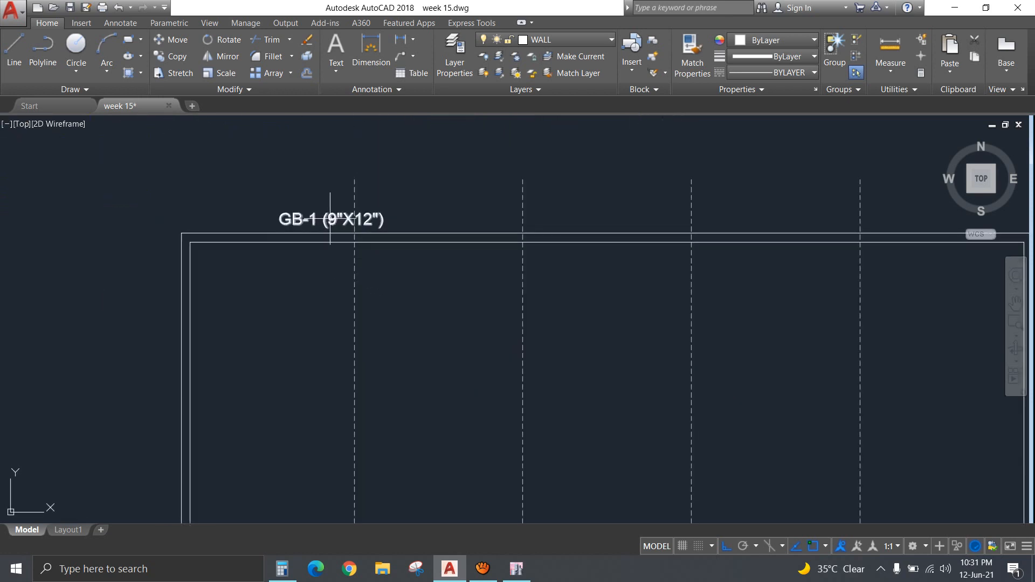
left_click(319, 222)
type("co")
key("Return")
left_click(482, 149)
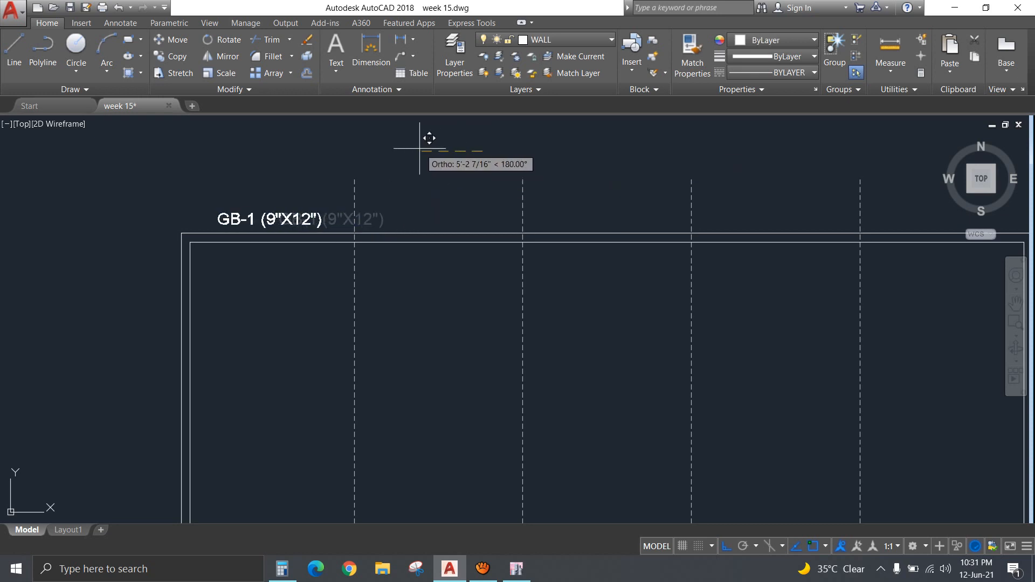
left_click(419, 148)
Draw a vertical beam outline around the first dashed grid line, running from the top beam to below the middle beam and back up.
left_click(14, 51)
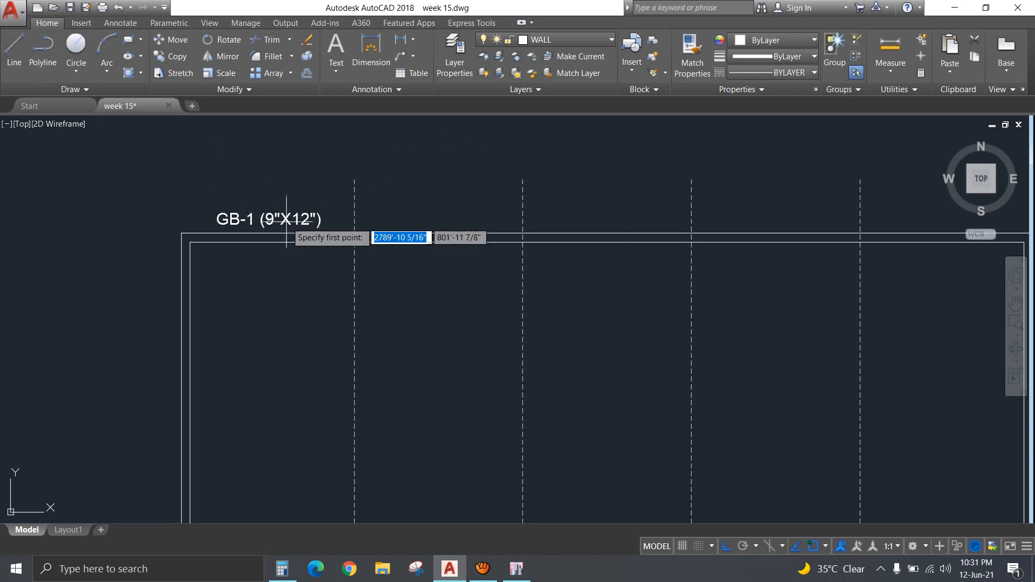
left_click(354, 243)
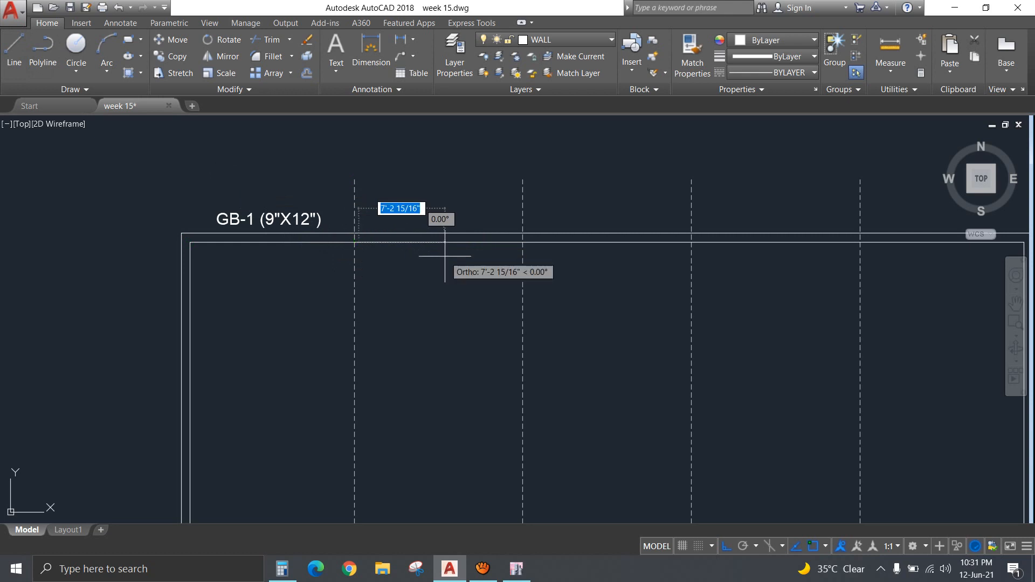
scroll(410, 384, "down", 2)
middle_click_drag(410, 383, 441, 198)
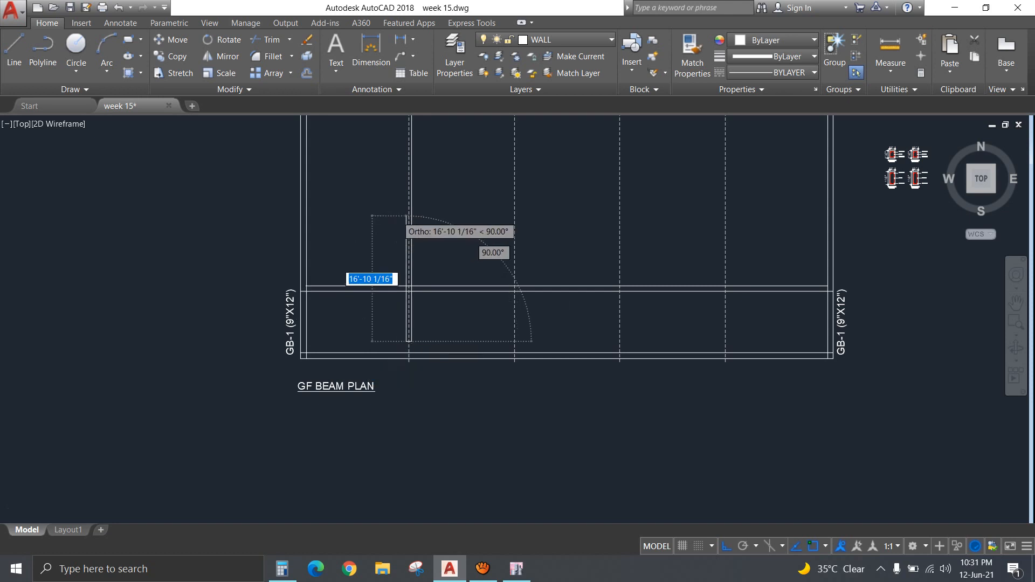
scroll(400, 296, "down", 2)
scroll(412, 221, "up", 8)
middle_click_drag(461, 172, 459, 247)
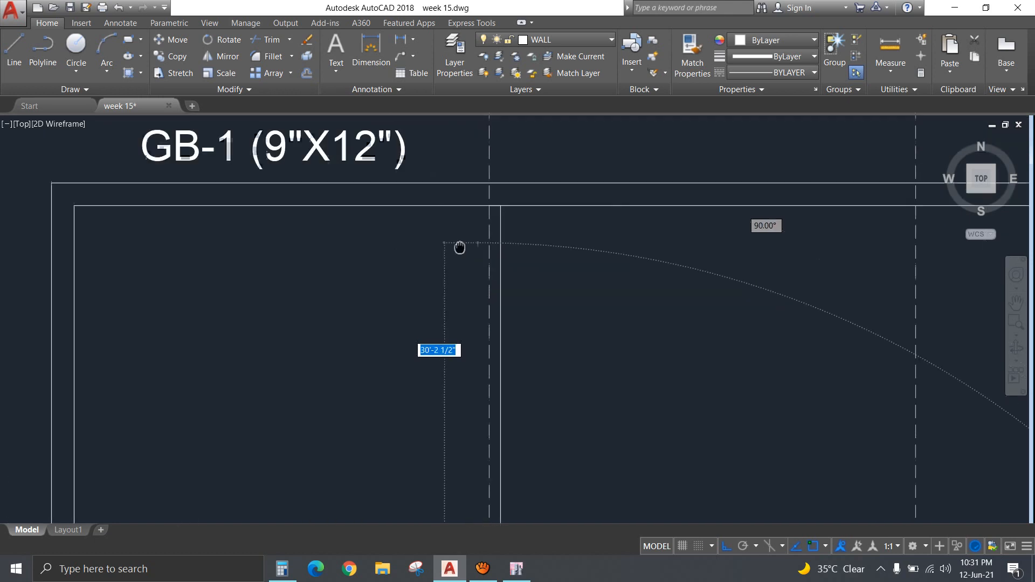
left_click(458, 174)
key("Escape")
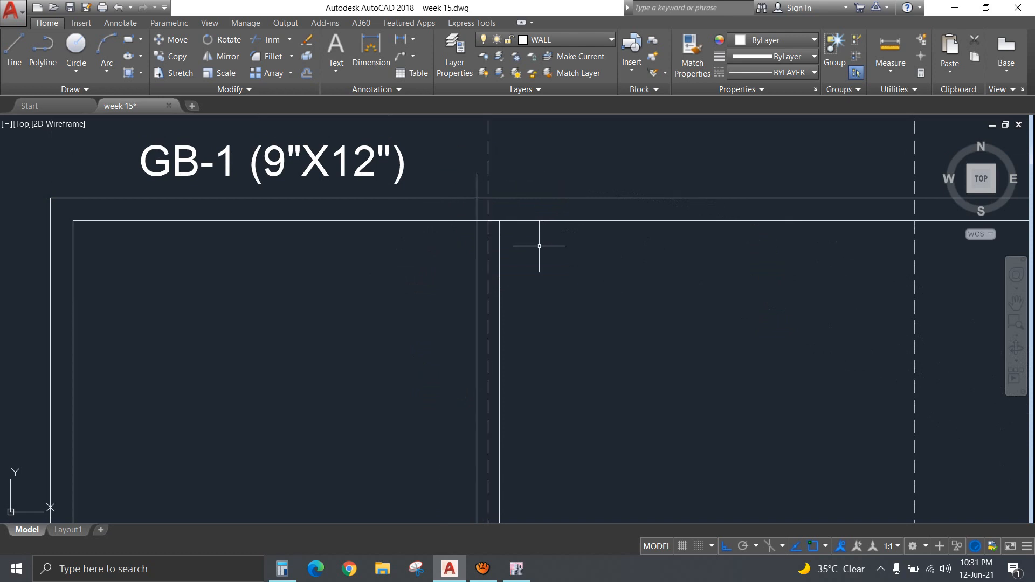
Trim the top beam's inner line between the new vertical beam's left edge and the dashed grid line.
left_click(506, 230)
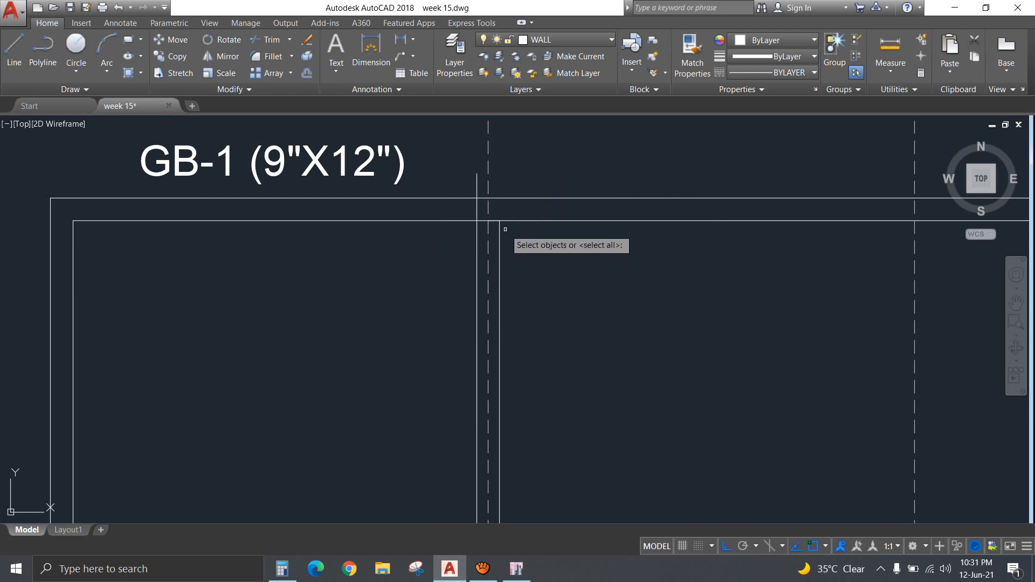
left_click(422, 248)
key("Return")
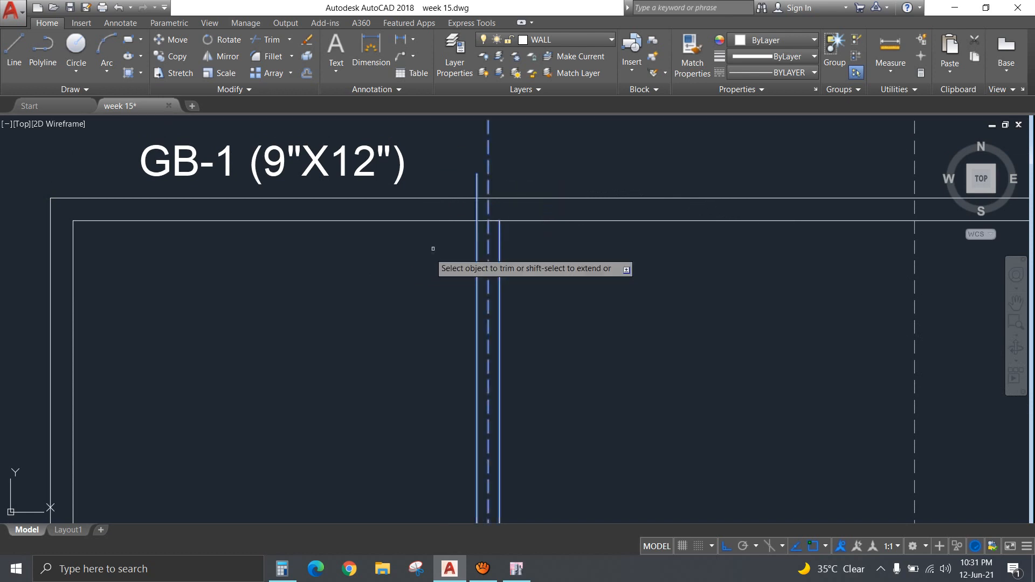
left_click(495, 219)
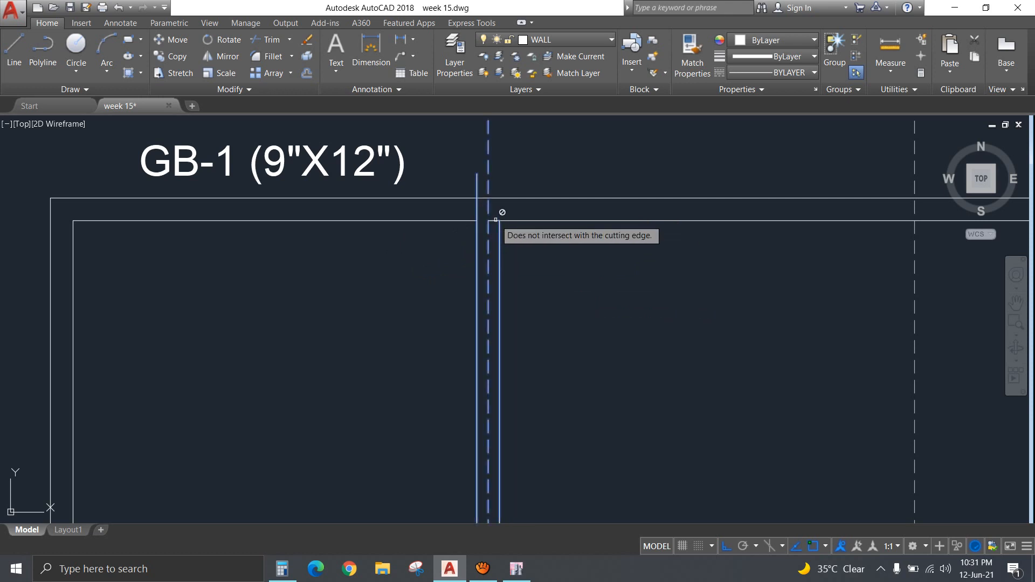
left_click(495, 219)
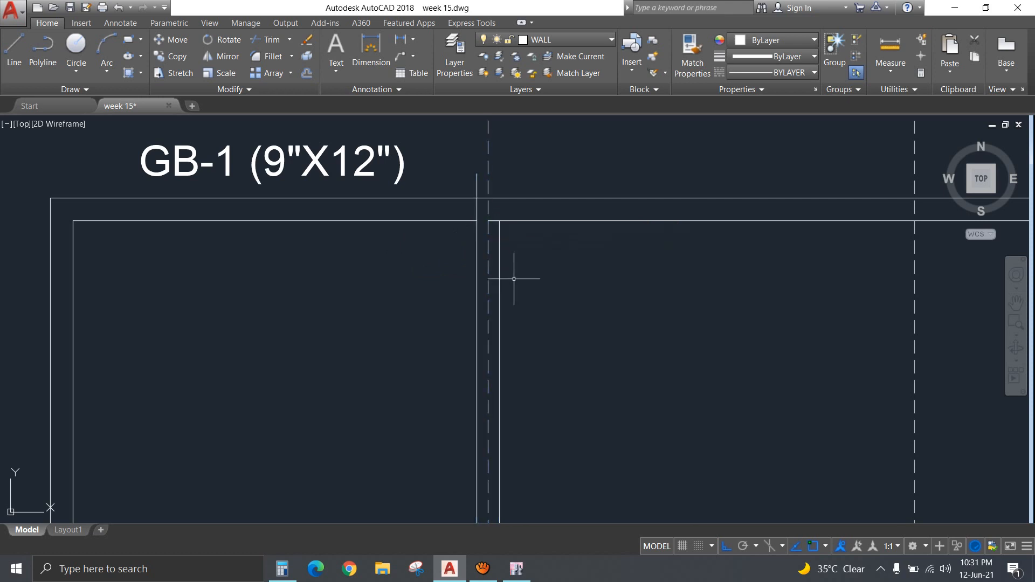
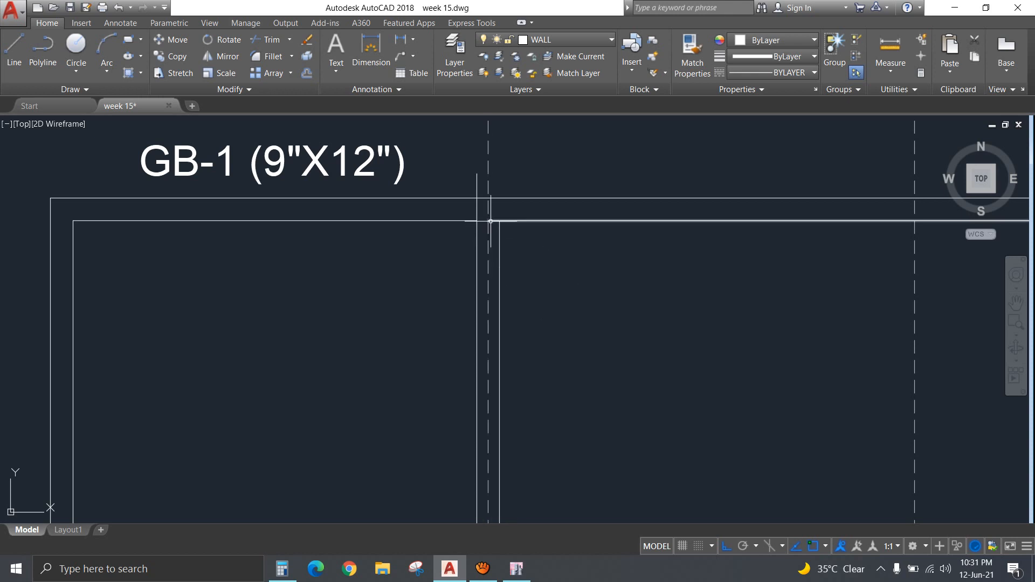
Fillet both edges of the new vertical beam with the top beam's inner line to form clean corners.
type("f")
key("Return")
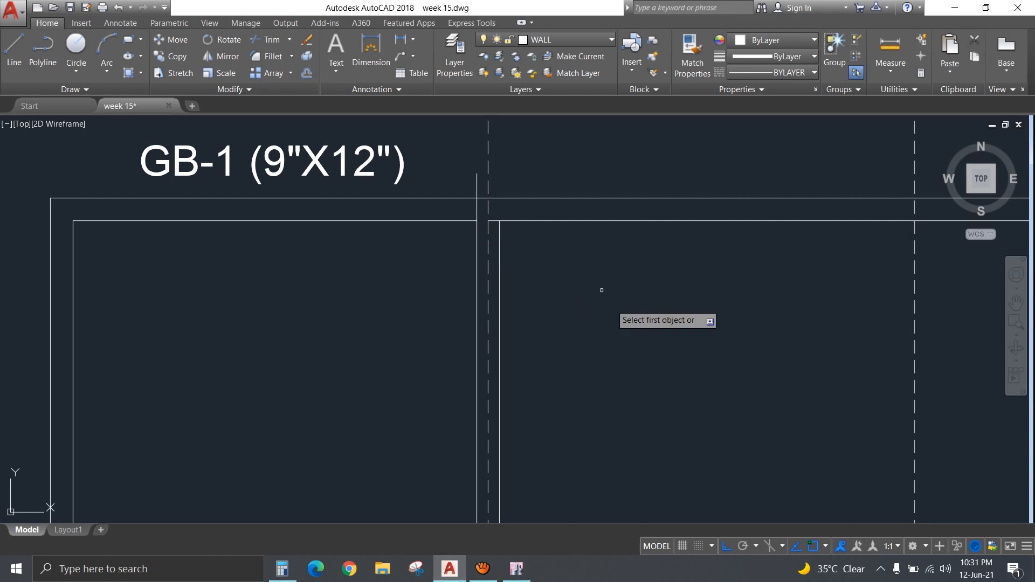
left_click(499, 231)
left_click(506, 221)
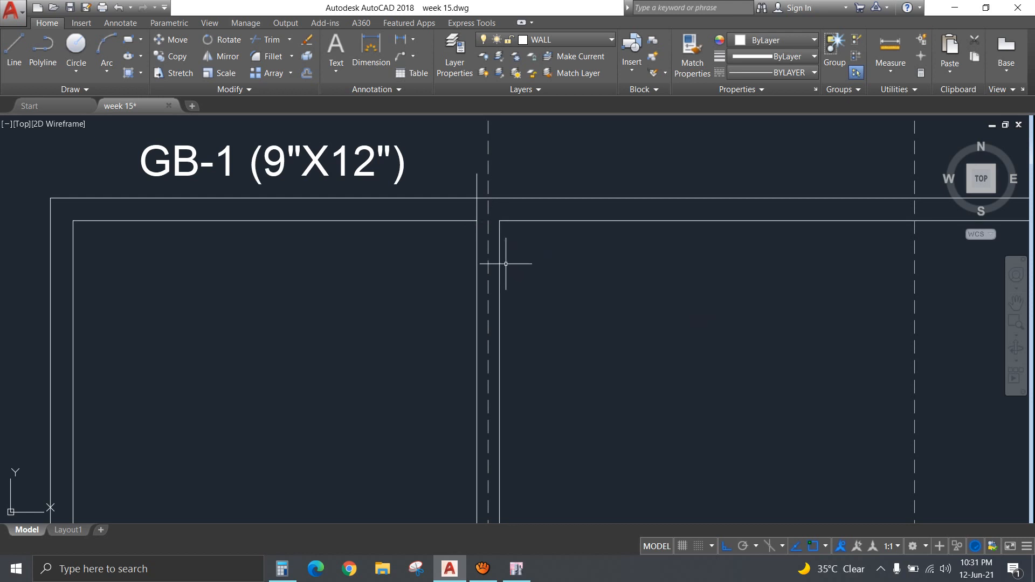
type("f")
key("Return")
left_click(477, 235)
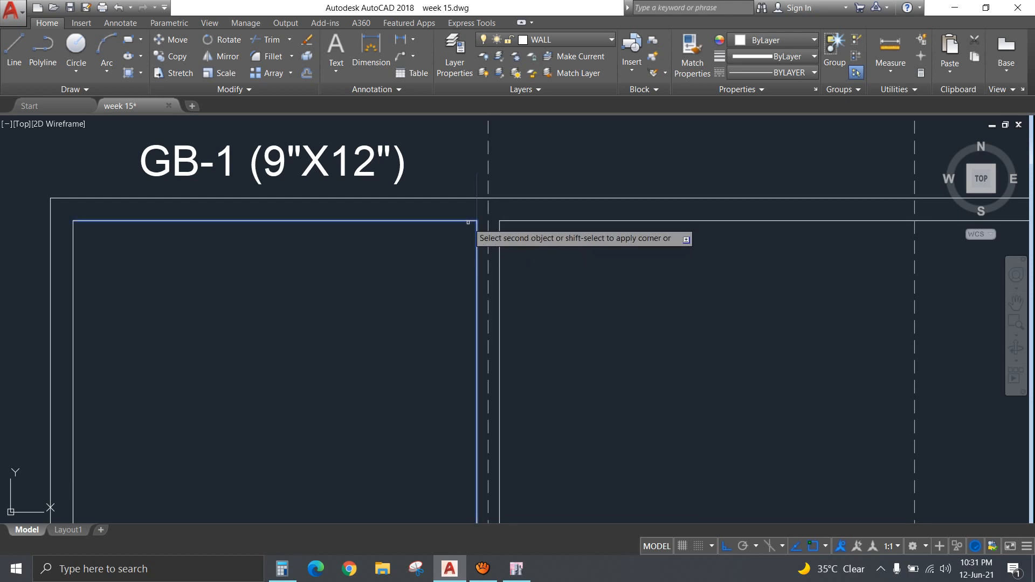
left_click(468, 223)
Trim the vertical beam and its dashed grid line below the middle beam's upper line, and delete the leftover short end segment.
scroll(552, 289, "down", 4)
middle_click_drag(539, 385, 543, 221)
middle_click_drag(546, 355, 546, 251)
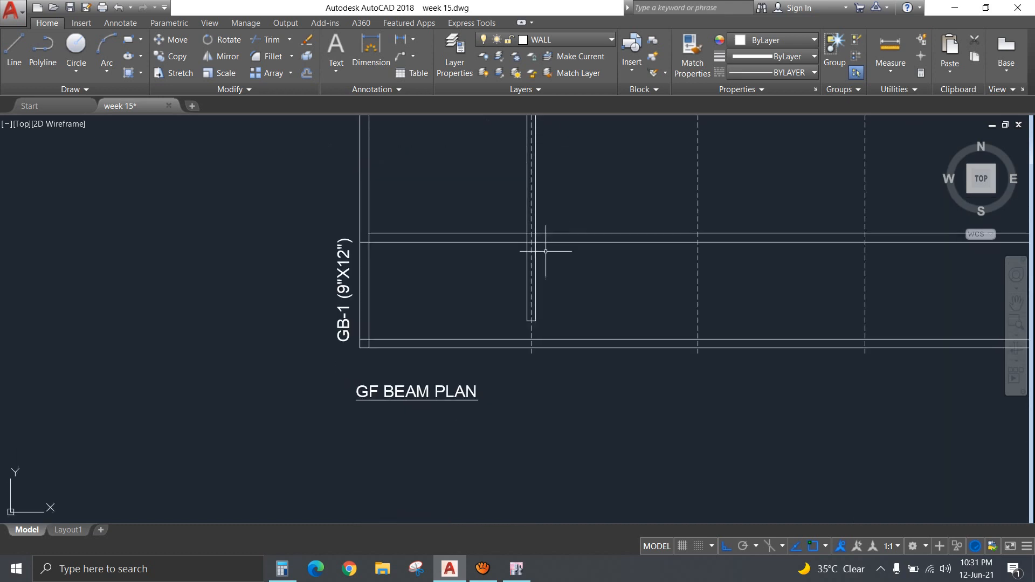
scroll(538, 273, "up", 3)
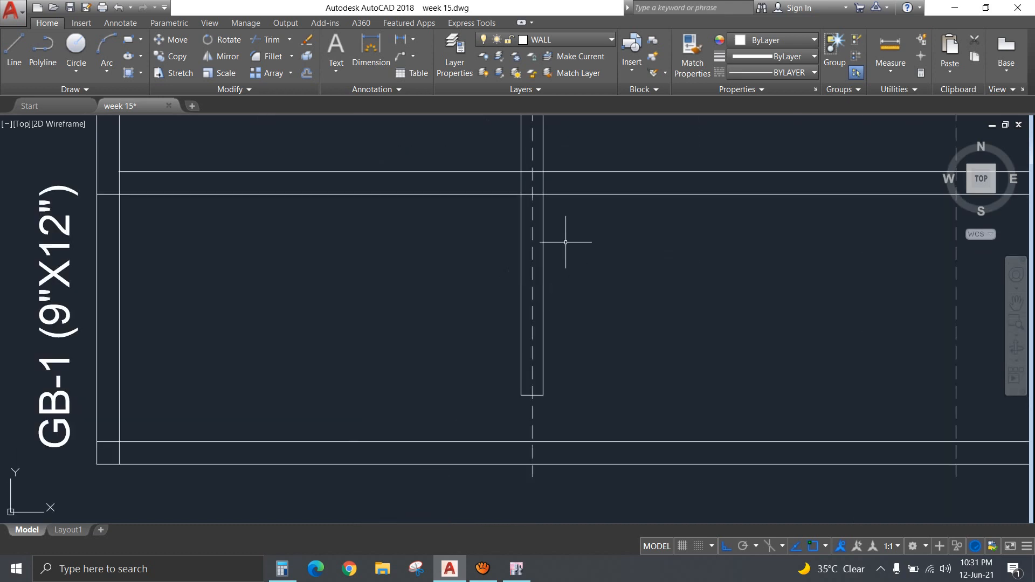
type("TR")
key("Return")
left_click(561, 172)
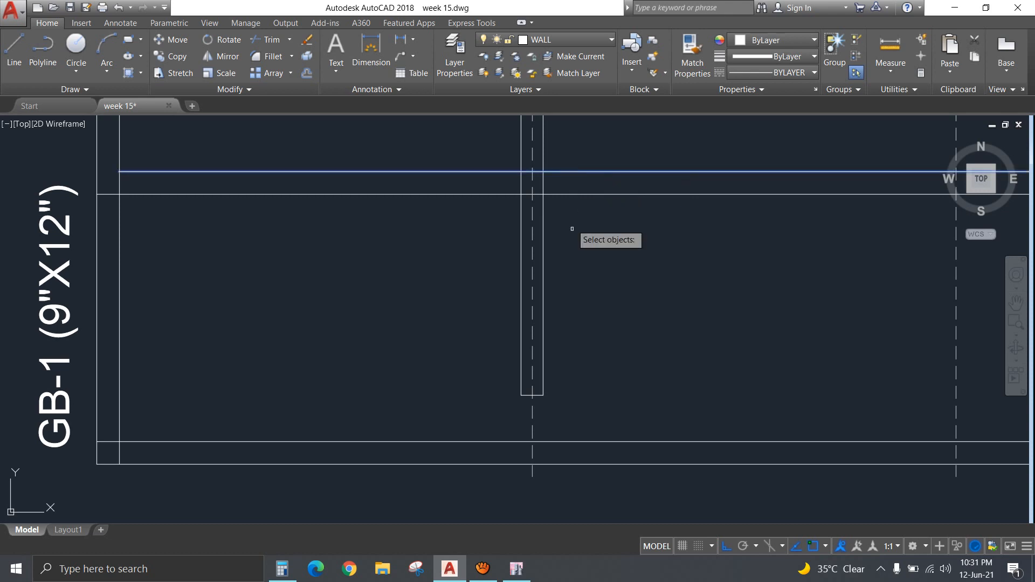
left_click(572, 253)
left_click(521, 275)
key("Return")
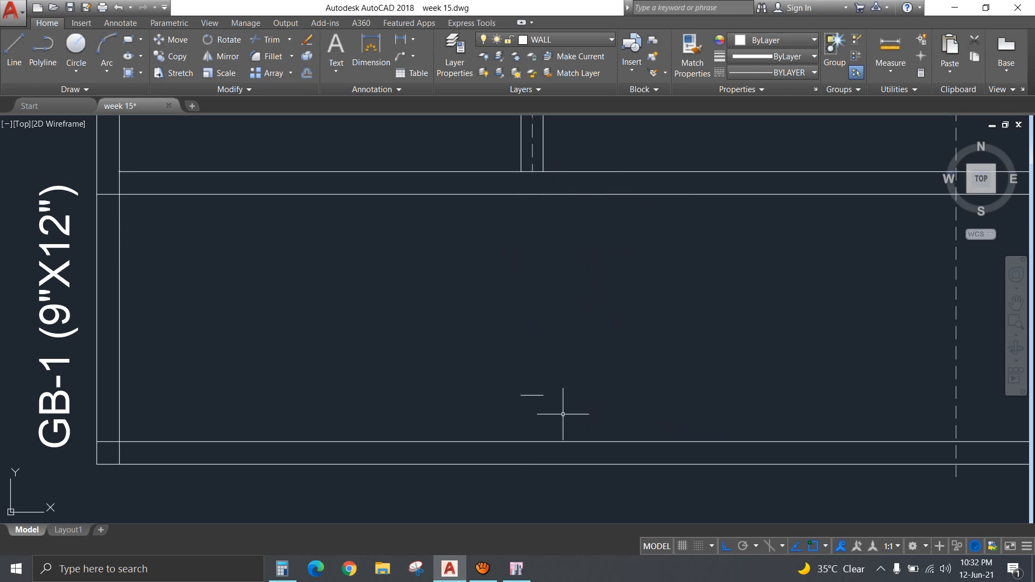
left_click(561, 414)
left_click(504, 370)
Trim the middle beam's upper line between the two edges of the vertical beam to open the junction.
middle_click_drag(551, 262, 548, 437)
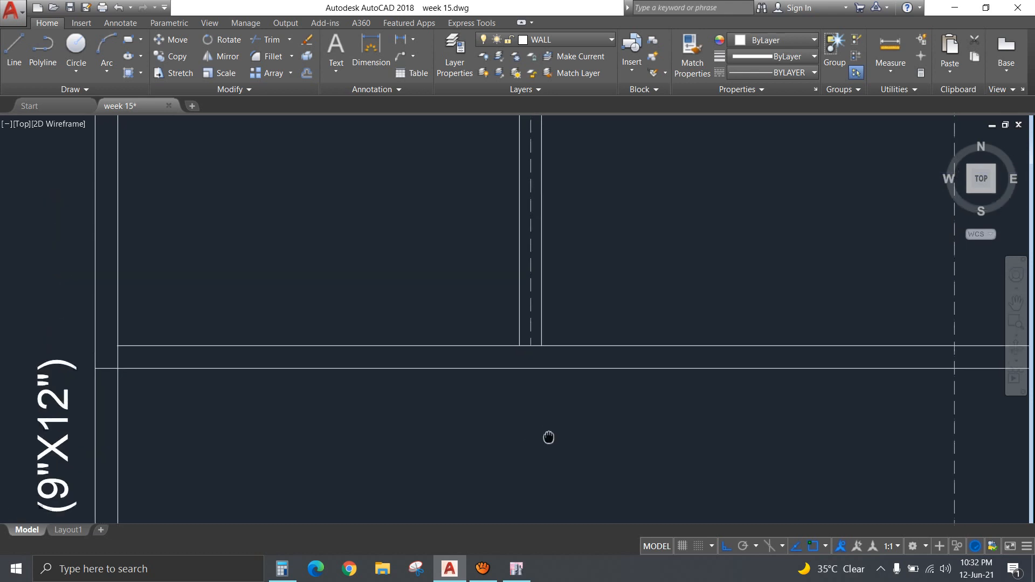
type("TR")
key("Return")
left_click(564, 315)
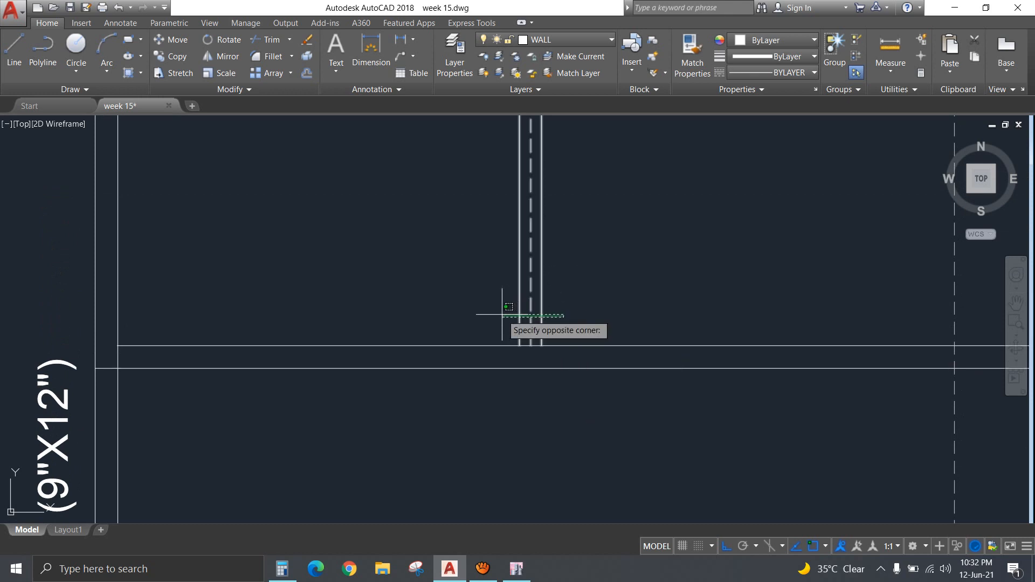
left_click(501, 315)
key("Return")
left_click(528, 345)
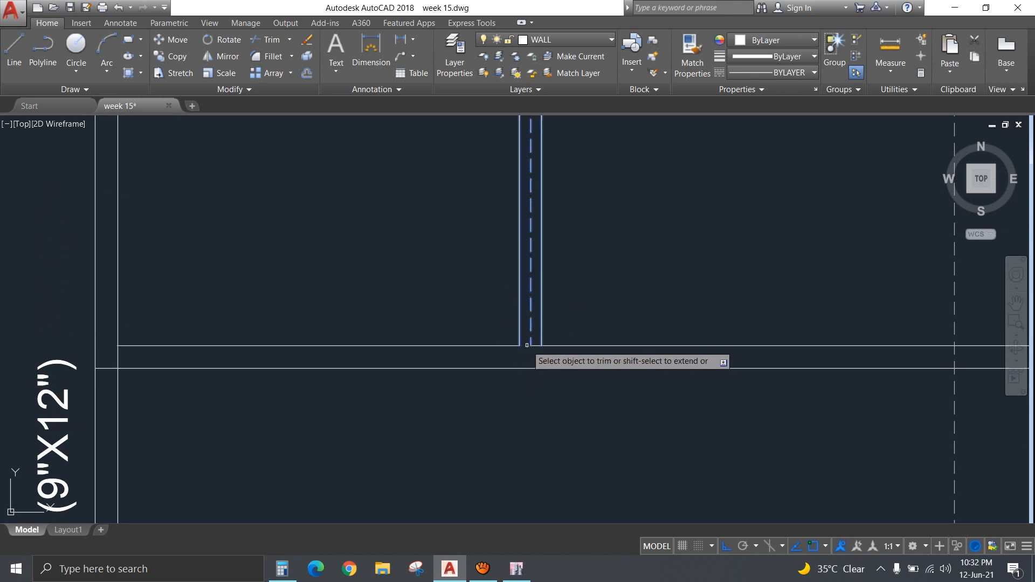
left_click(535, 345)
key("Escape")
left_click(533, 353)
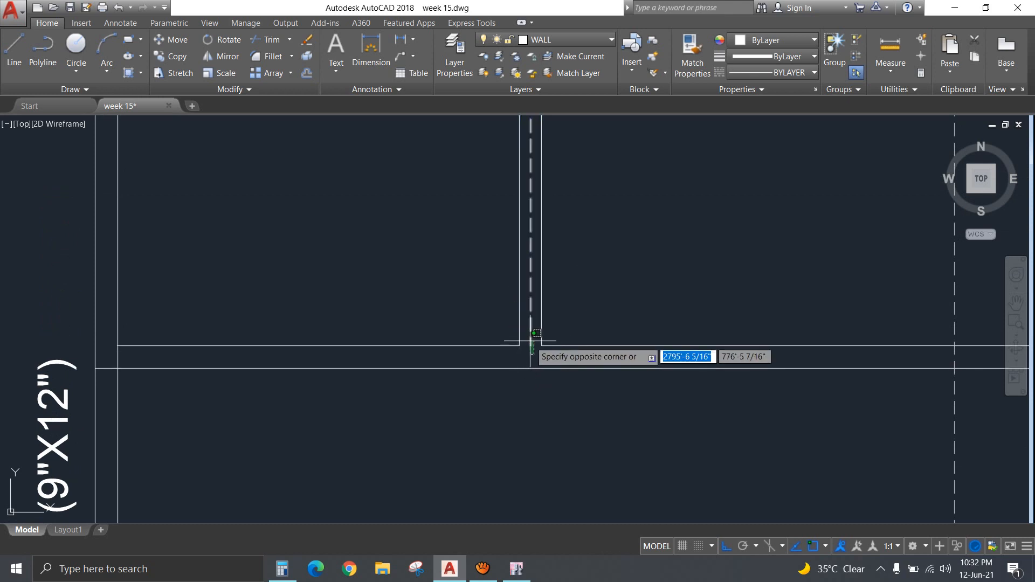
left_click(530, 341)
key("Escape")
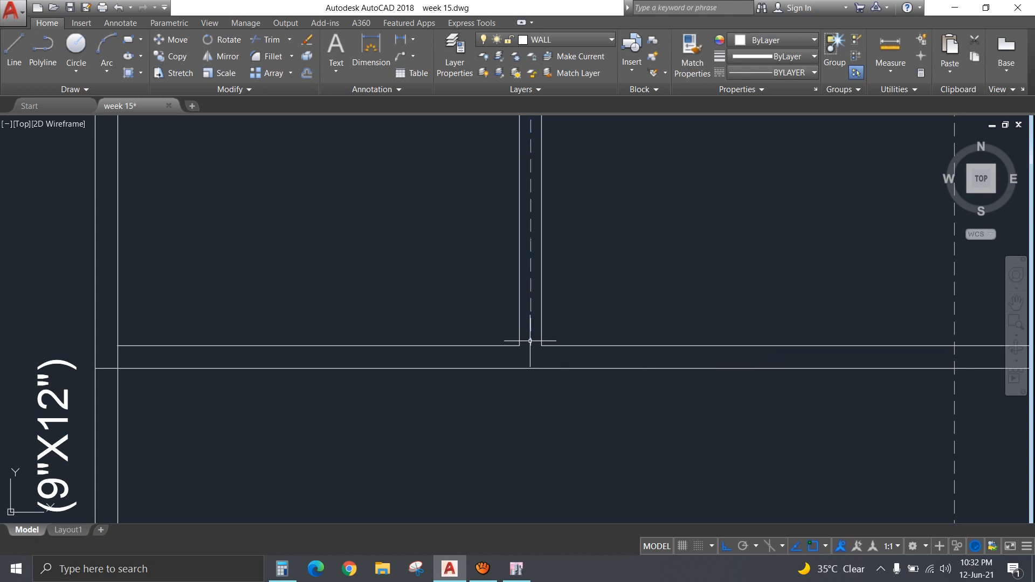
Copy the vertical beam's two edge lines from the first dashed grid line to the other three dashed grid lines.
scroll(601, 280, "down", 5)
middle_click_drag(627, 239, 577, 493)
scroll(558, 434, "up", 4)
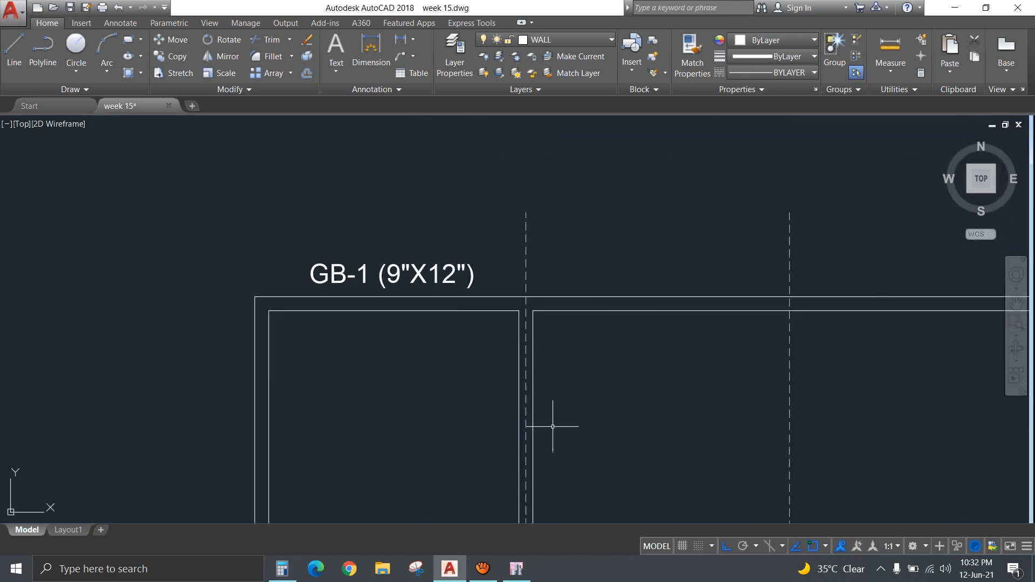
middle_click_drag(555, 422, 603, 310)
left_click(556, 288)
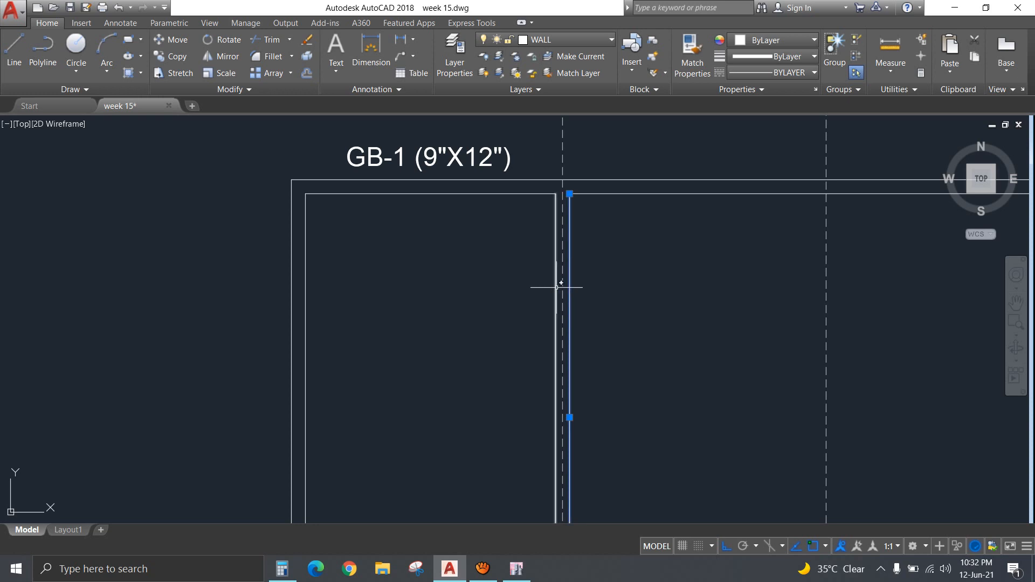
left_click(569, 289)
scroll(618, 288, "down", 2)
middle_click_drag(618, 288, 528, 372)
type("co")
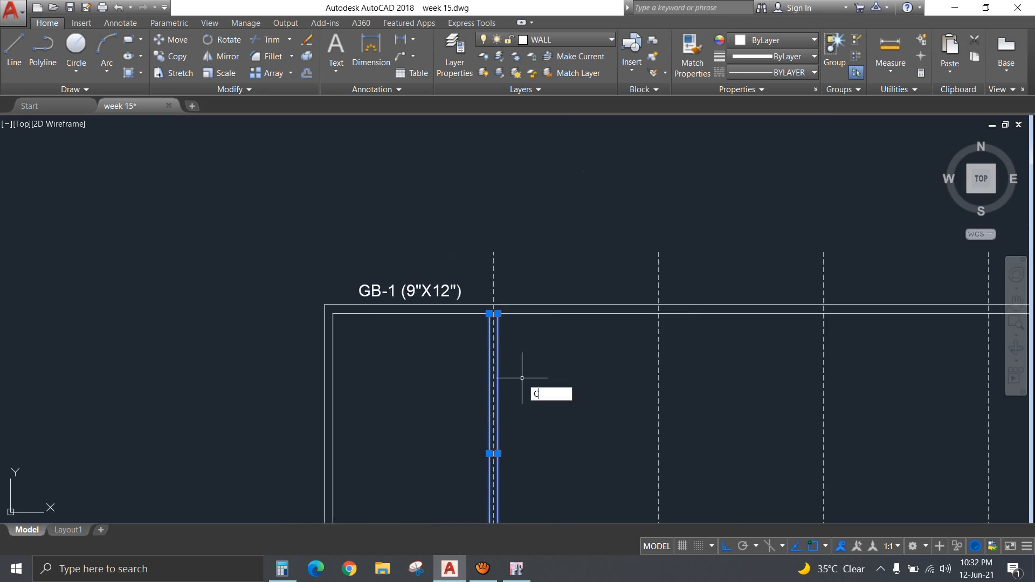
key("Return")
left_click(493, 252)
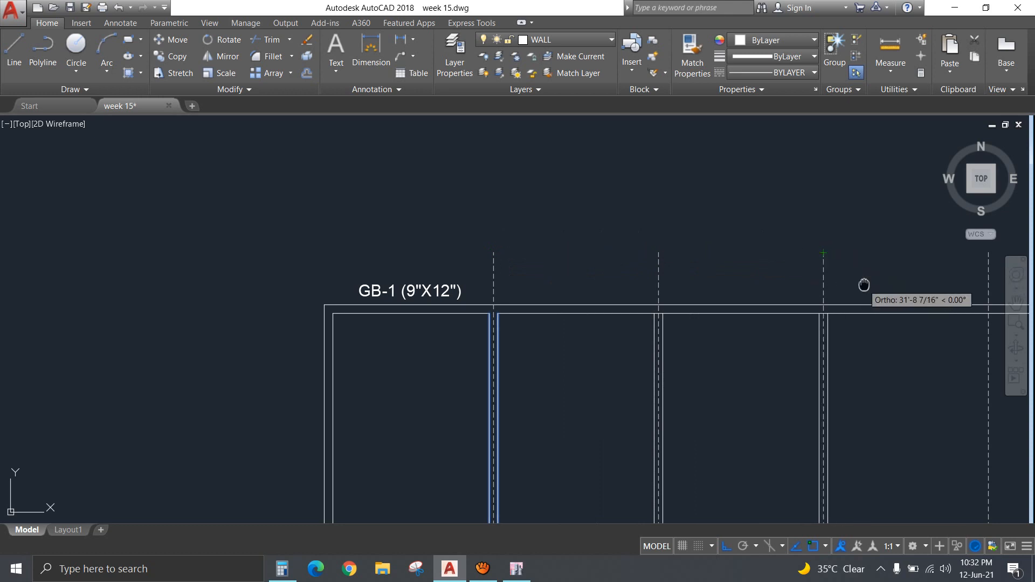
middle_click_drag(863, 287, 424, 312)
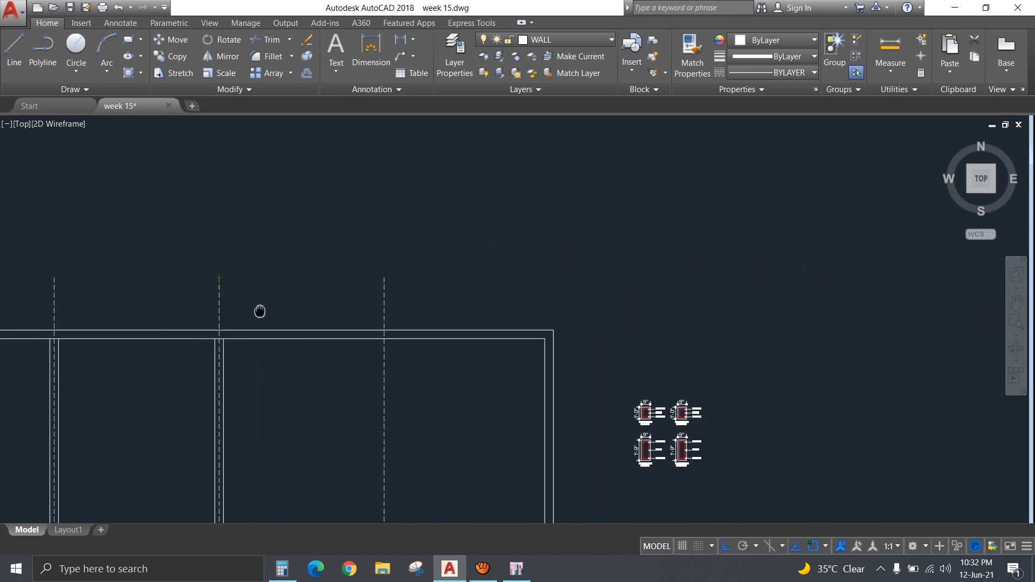
left_click(383, 278)
key("Escape")
Delete the four dashed grid lines from the GF beam plan.
scroll(477, 279, "down", 4)
middle_click_drag(468, 353, 535, 249)
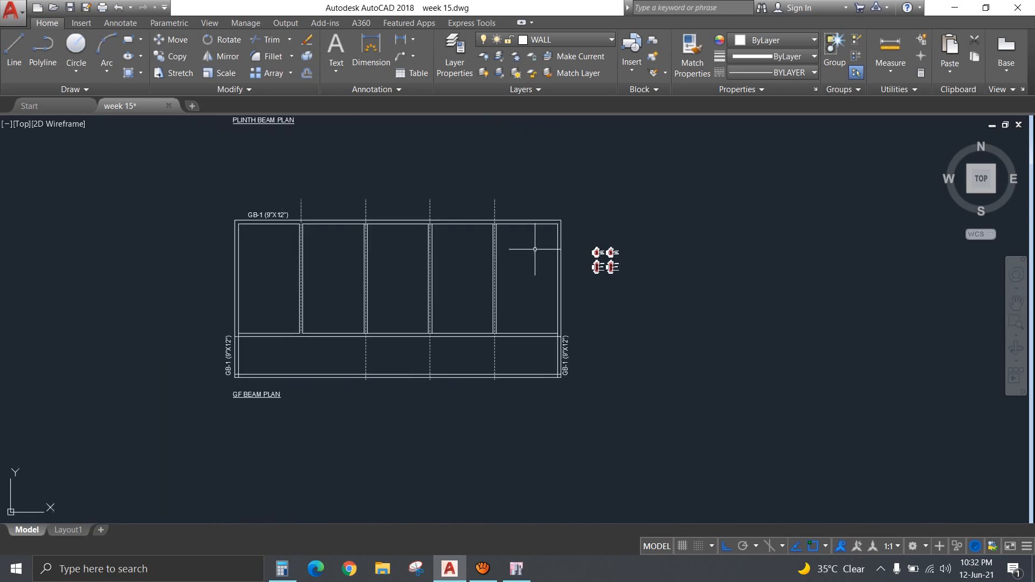
left_click(512, 205)
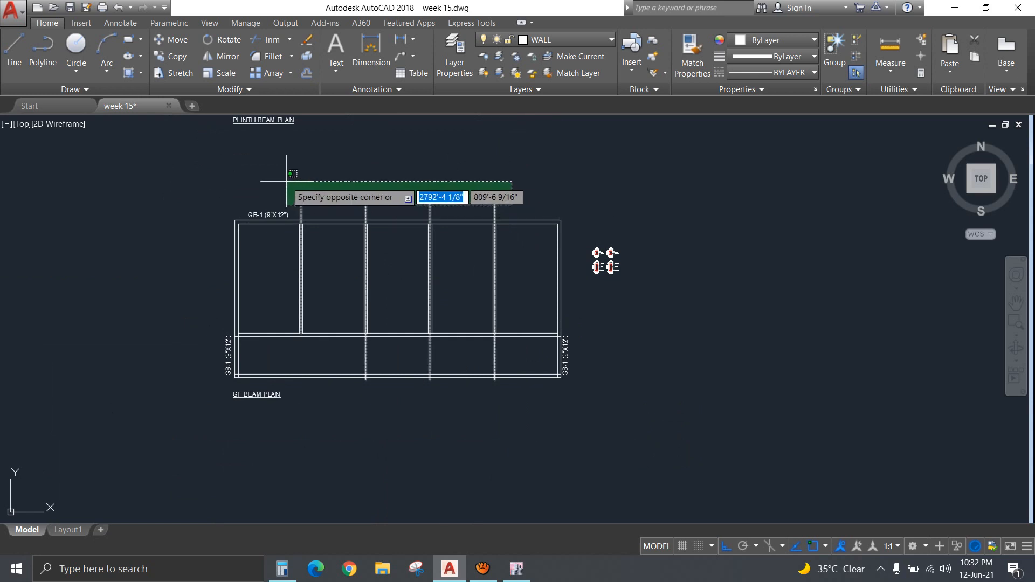
left_click(287, 181)
key("Delete")
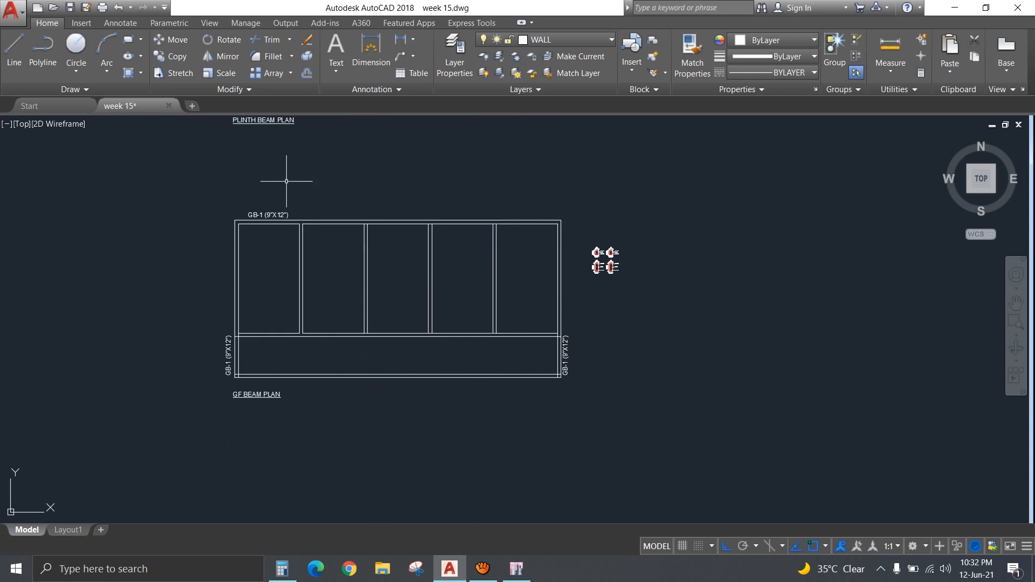
Copy the GB-1 (9"X12") label above the upper horizontal beam to the other four bays along that beam.
left_click(269, 213)
type("CO")
key("Return")
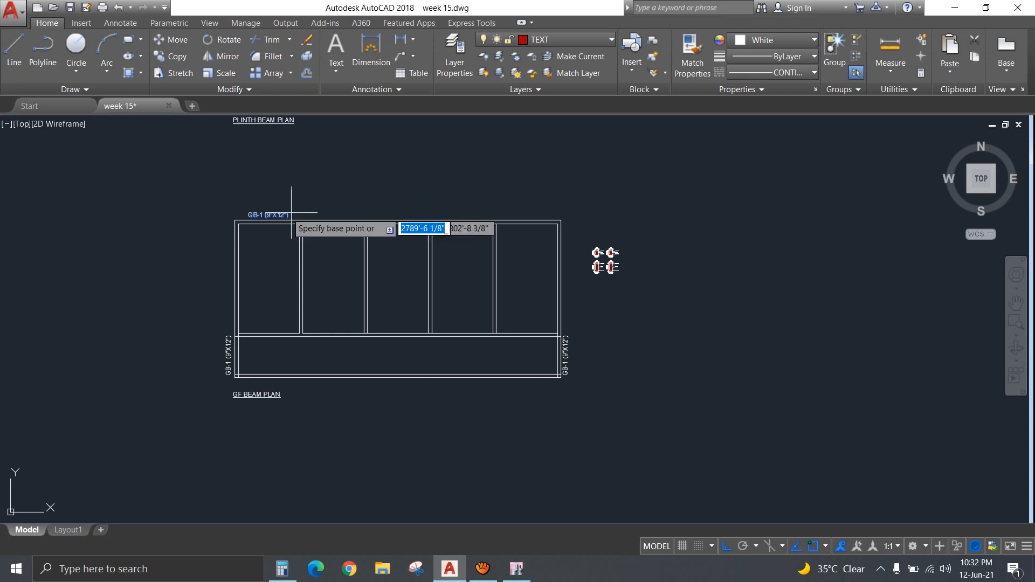
left_click(321, 142)
left_click(382, 145)
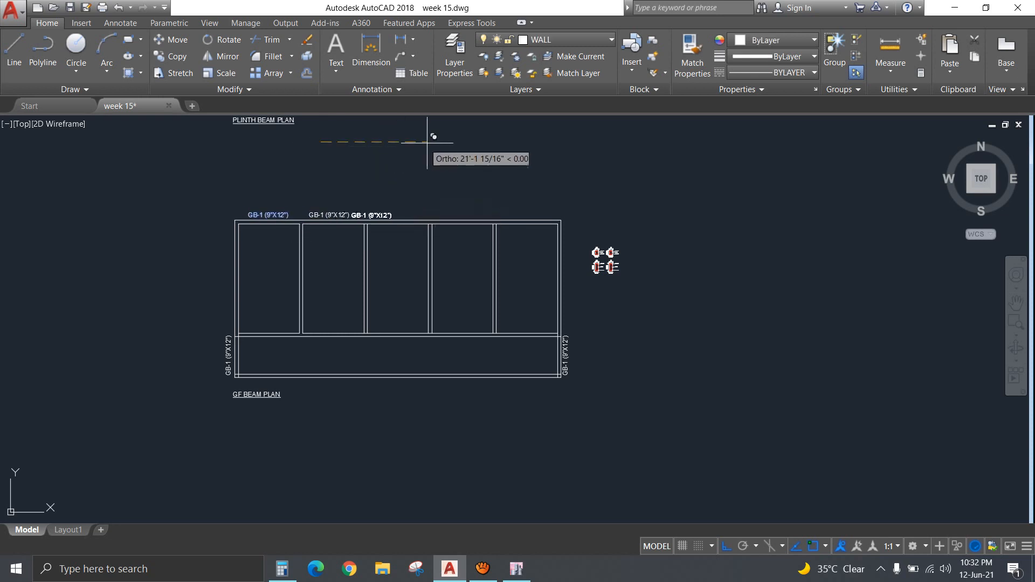
left_click(446, 137)
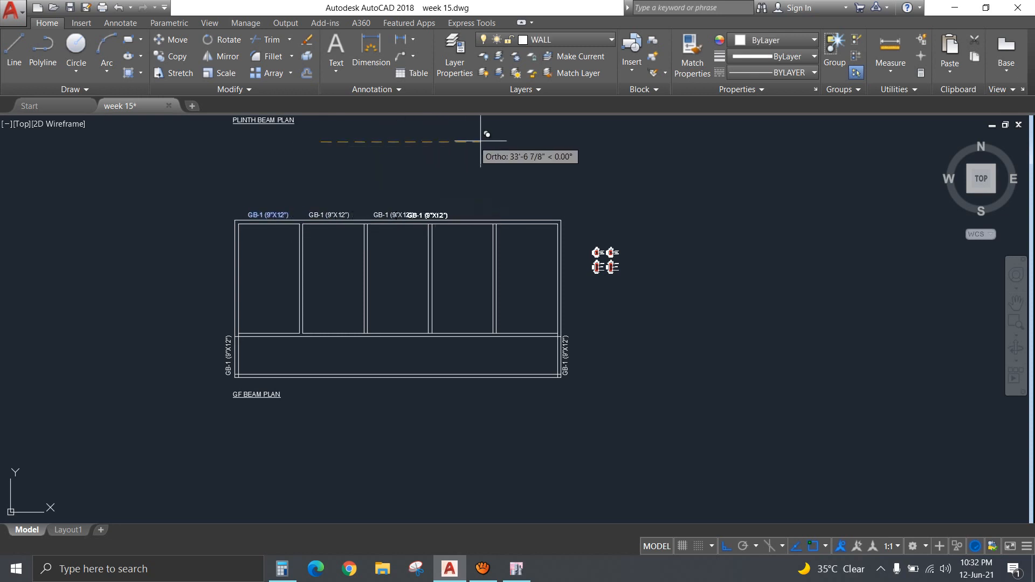
left_click(514, 139)
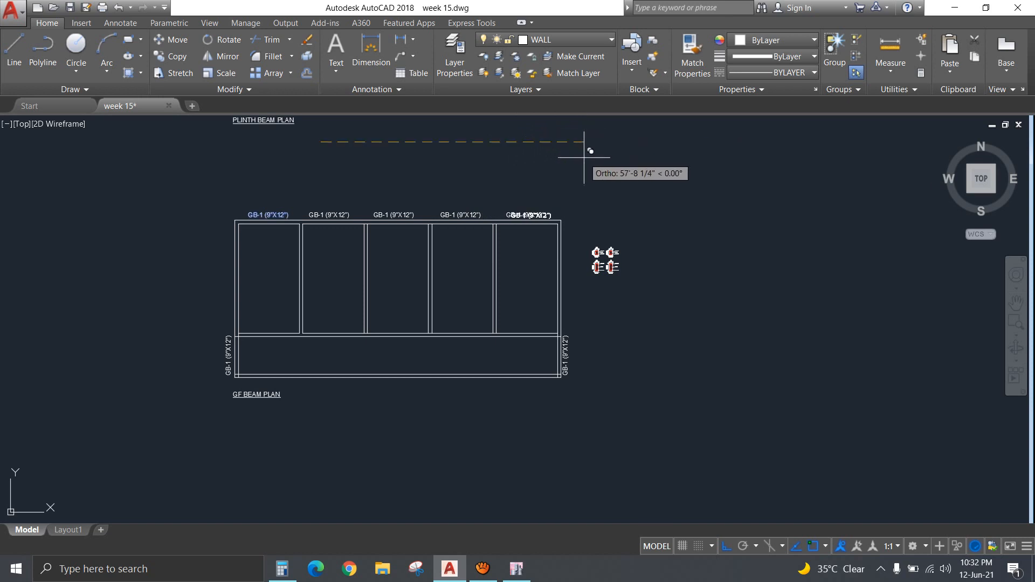
Copy the row of five GB-1 (9"X12") labels straight down to the middle and lower horizontal beams.
left_click(580, 207)
key("Return")
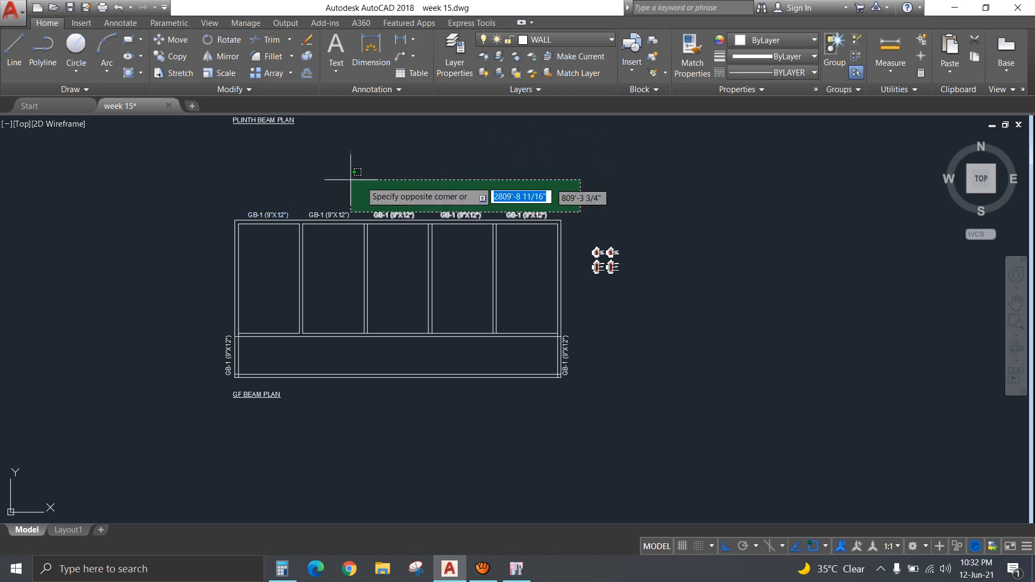
left_click(238, 173)
key("Return")
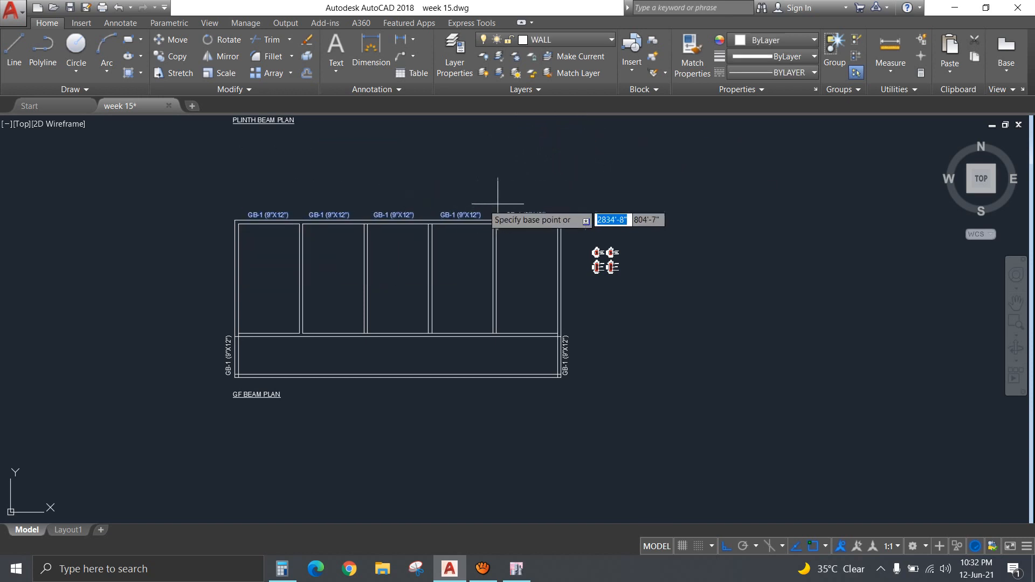
left_click(686, 229)
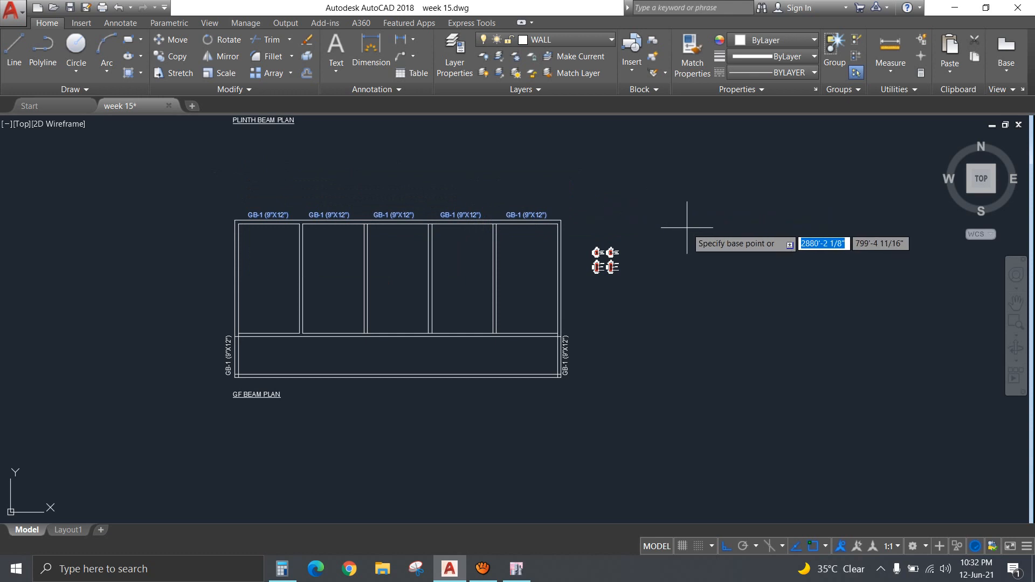
left_click(702, 340)
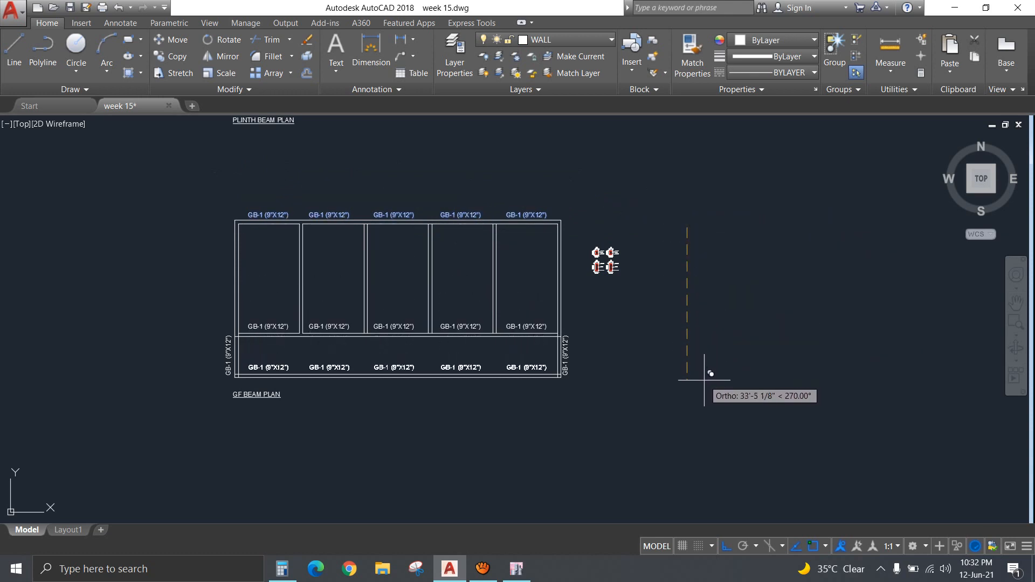
left_click(704, 379)
key("Escape")
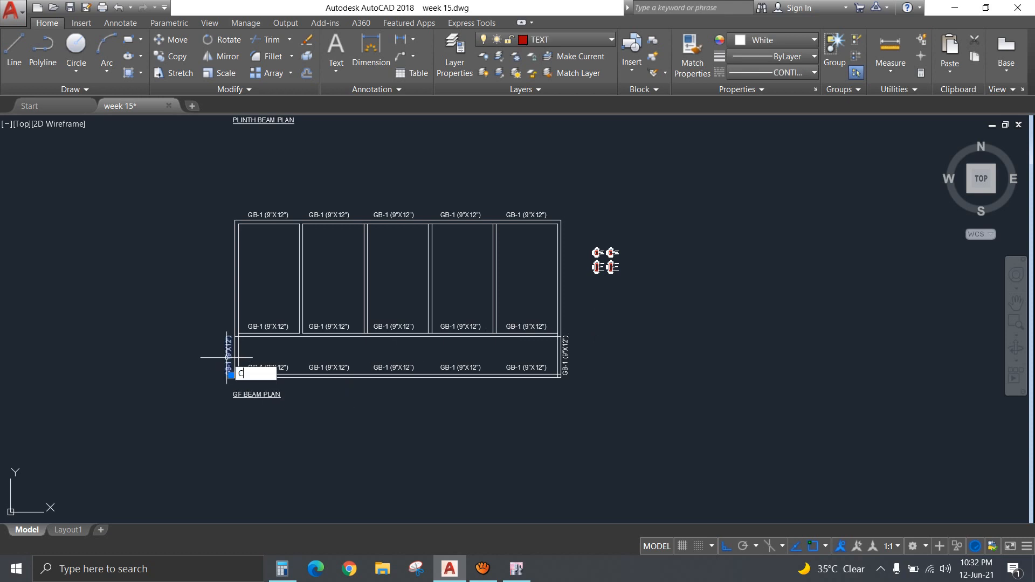
Copy the vertical GB-1 label of the leftmost beam straight up beside the beam's long upper span.
type("o")
key("Return")
left_click(134, 382)
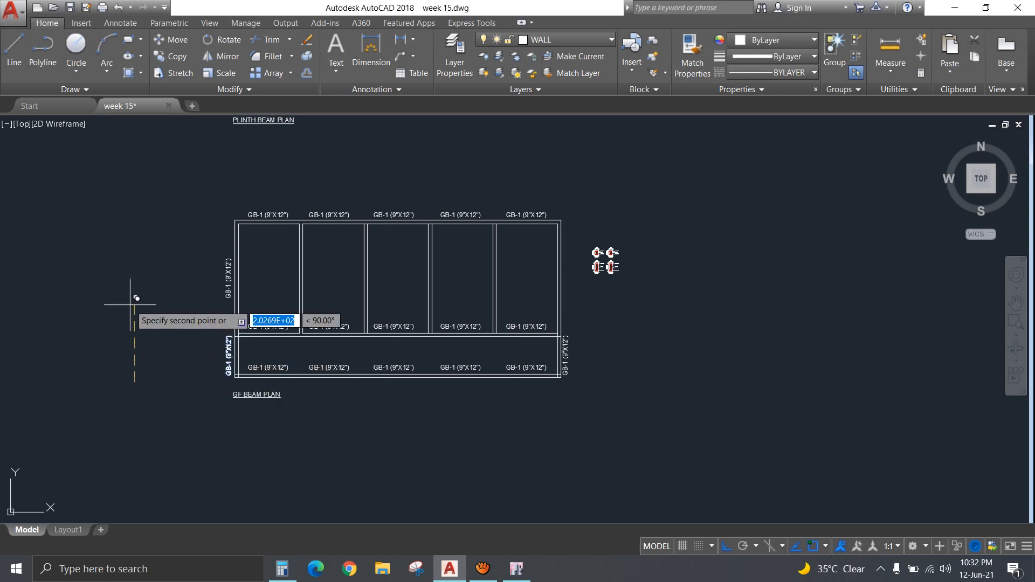
left_click(129, 304)
Change the copied vertical label beside the leftmost beam's upper span to GB-2 (9"X21").
scroll(232, 295, "up", 4)
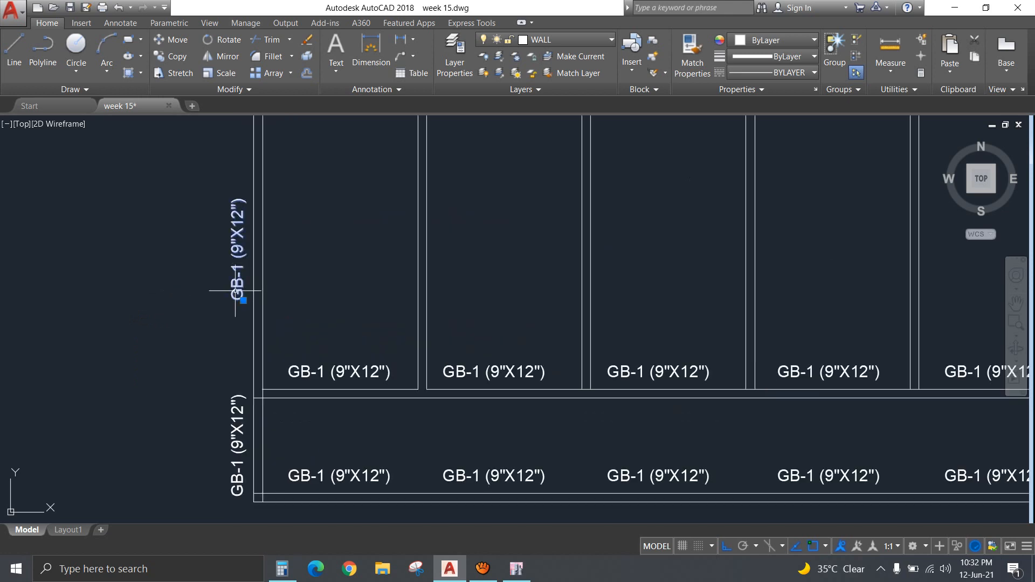
double_click(236, 291)
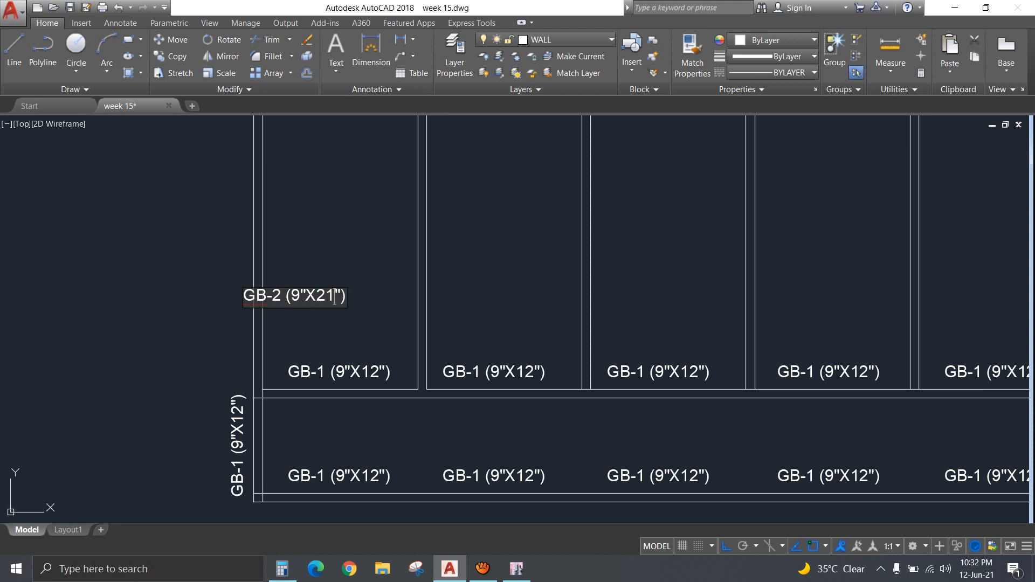
left_click(324, 259)
key("Escape")
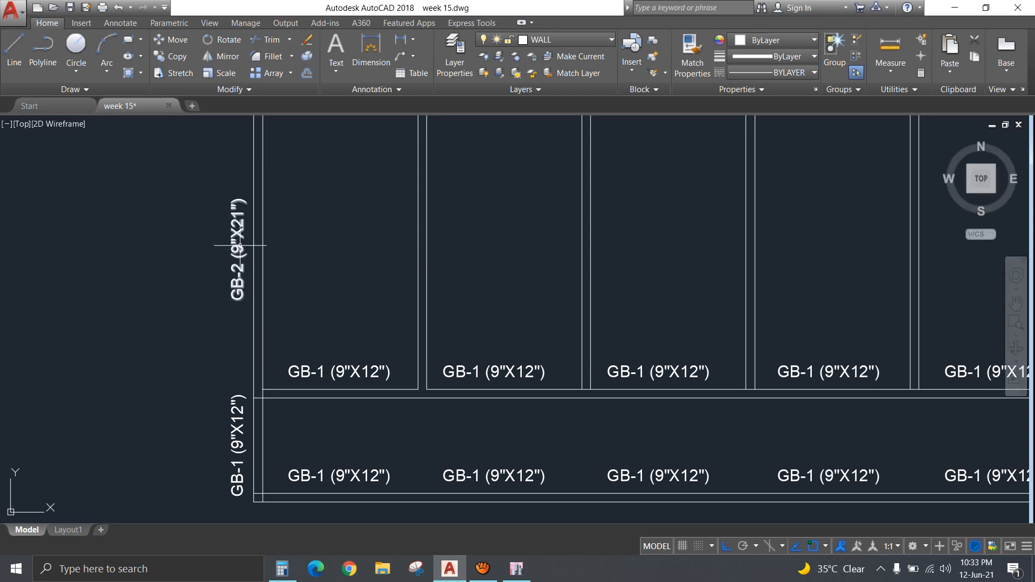
Copy the GB-2 (9"X21") label horizontally to the four intermediate vertical beams and the rightmost beam.
left_click(239, 245)
type("CO")
key("Return")
scroll(252, 288, "down", 5)
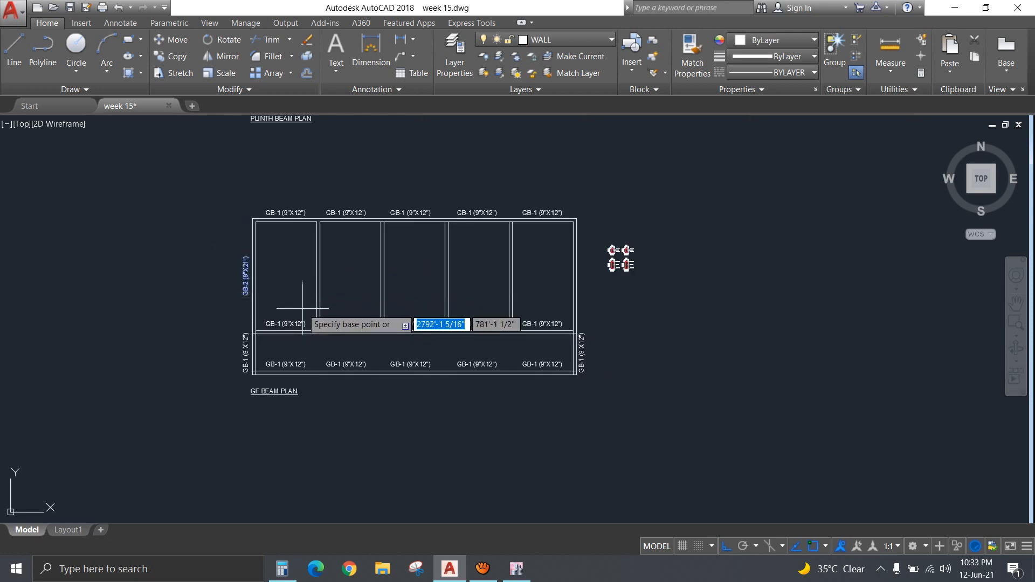
middle_click_drag(335, 468, 316, 430)
left_click(304, 410)
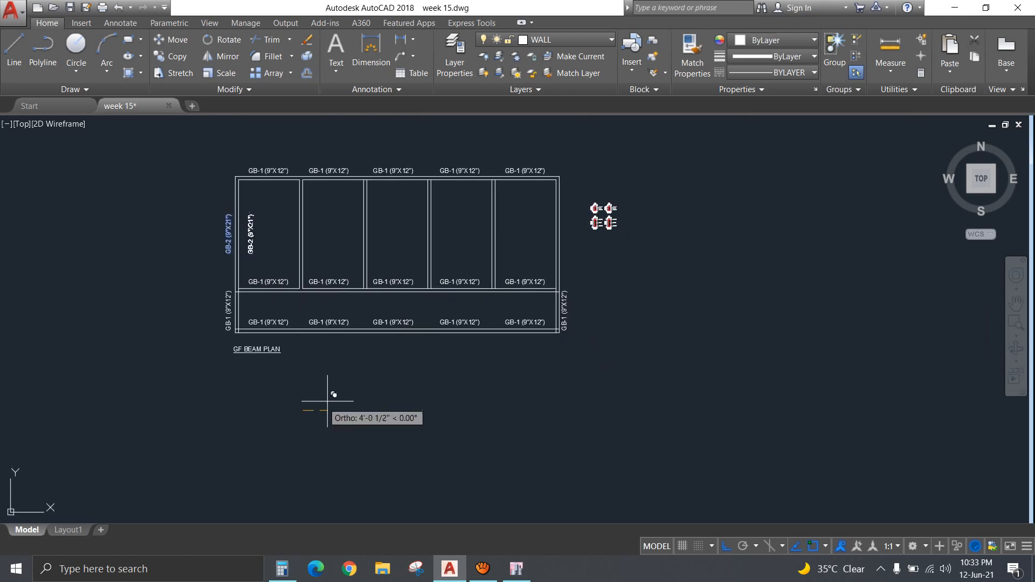
left_click(368, 397)
left_click(432, 392)
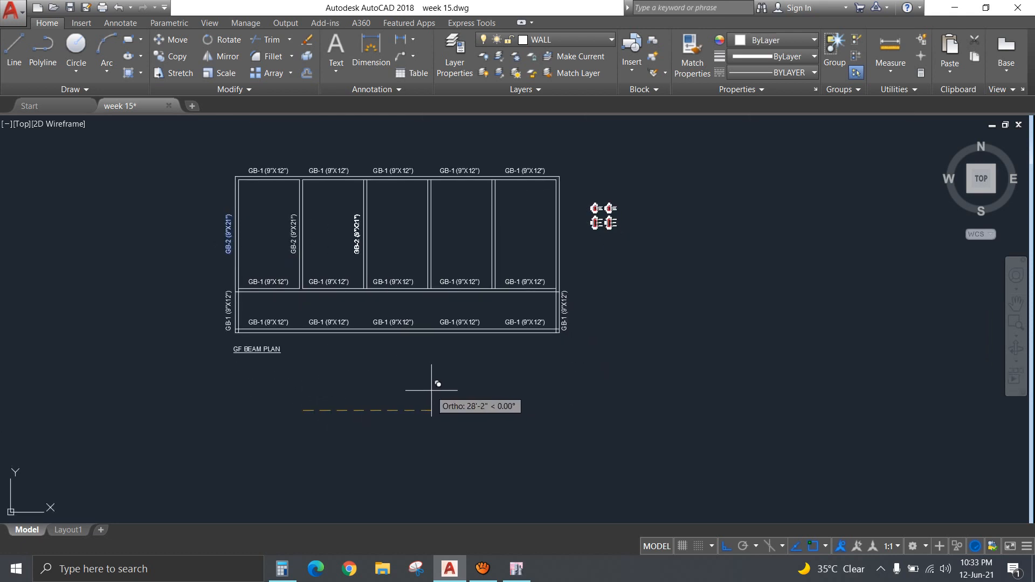
left_click(497, 382)
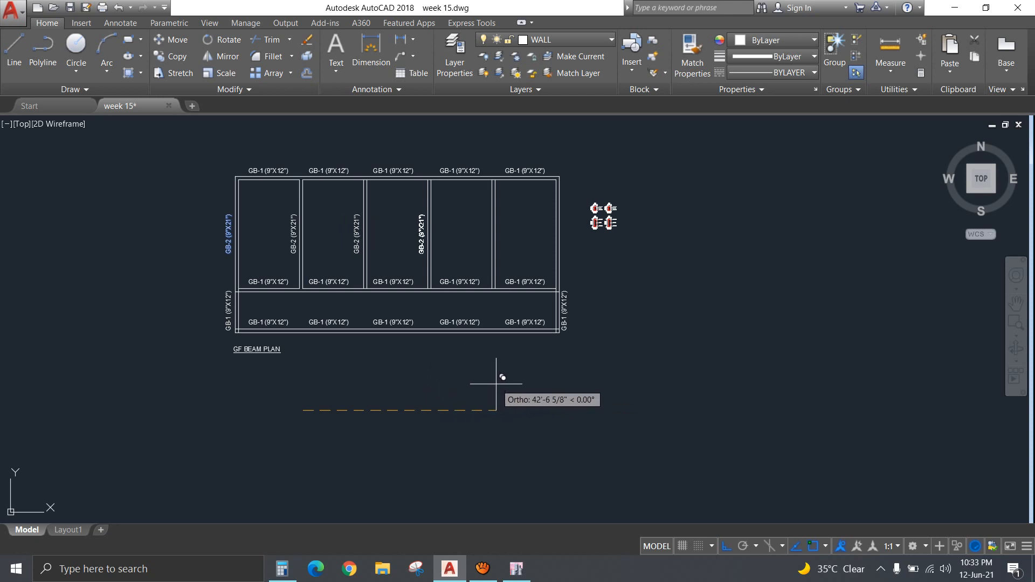
left_click(560, 378)
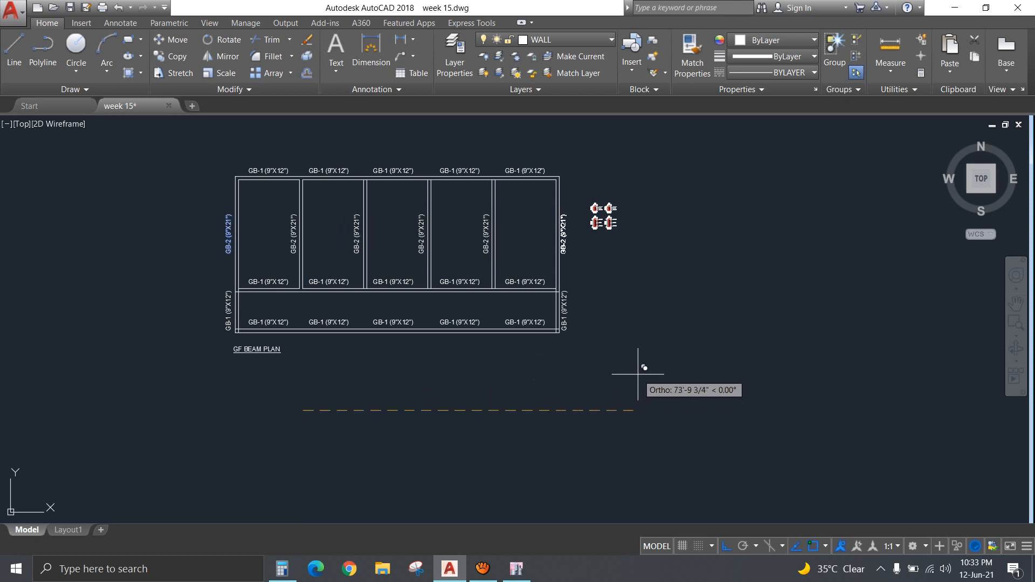
left_click(639, 373)
key("Escape")
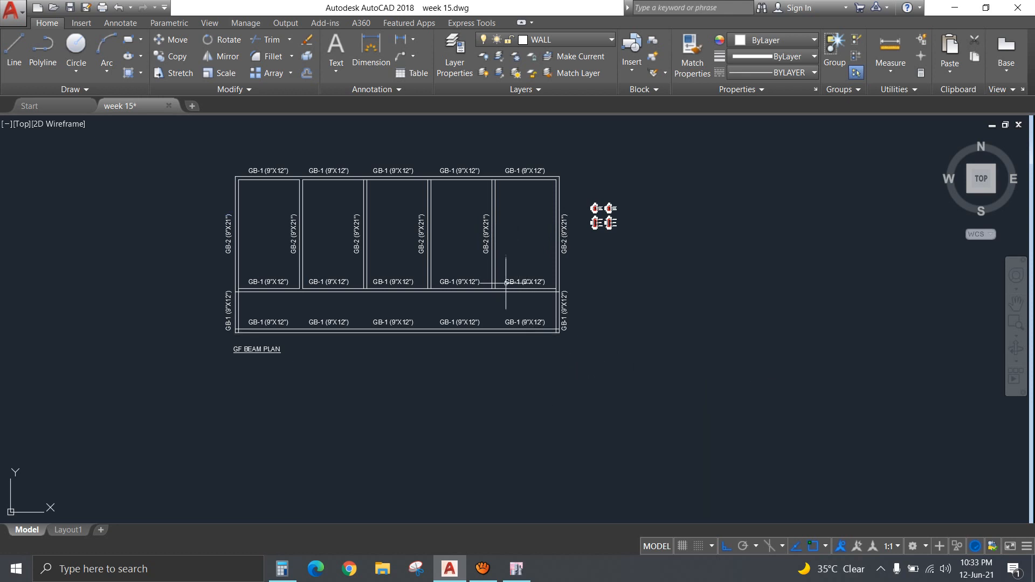
Rename the titles of both 9" X 12" beam sections, ends and middle, to GB-1 (9" X 12").
scroll(506, 281, "up", 3)
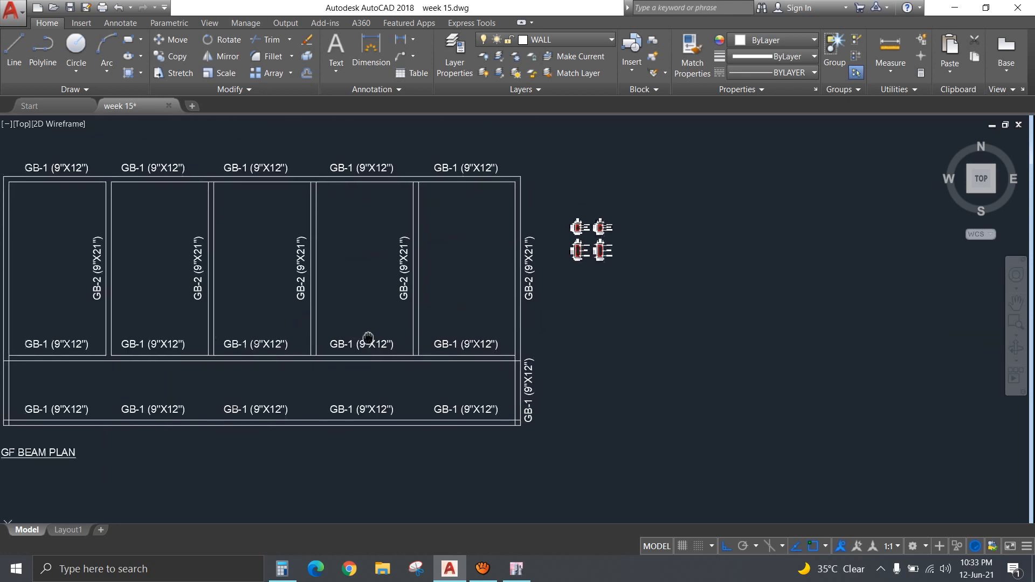
scroll(482, 237, "up", 5)
scroll(370, 236, "up", 2)
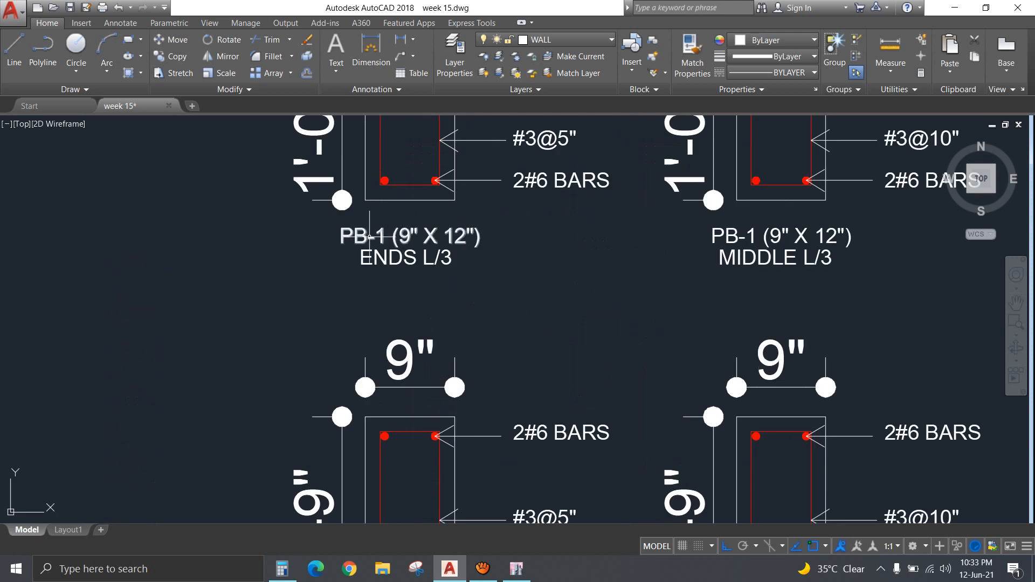
double_click(361, 236)
left_click(353, 238)
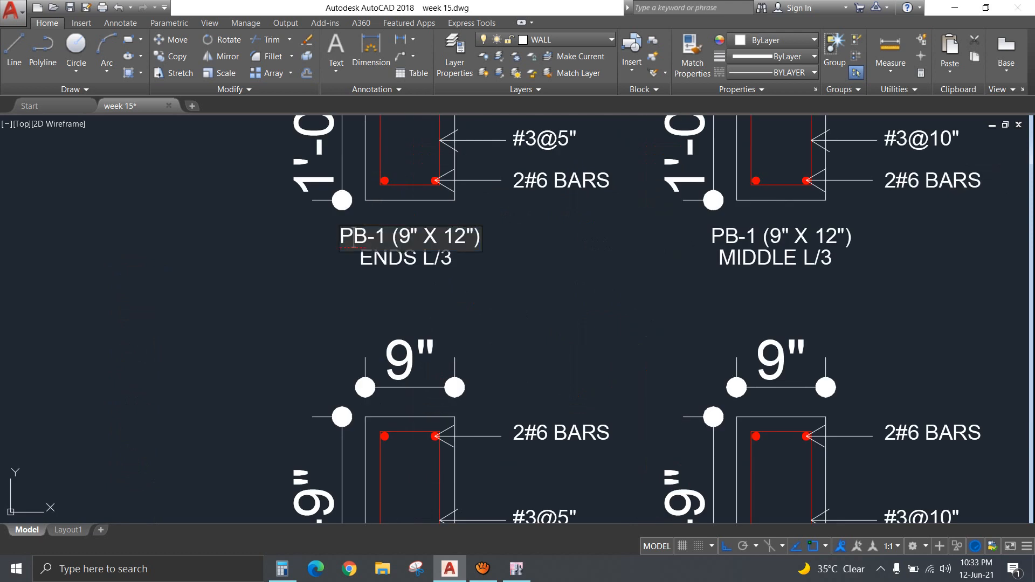
type("G")
key("Return")
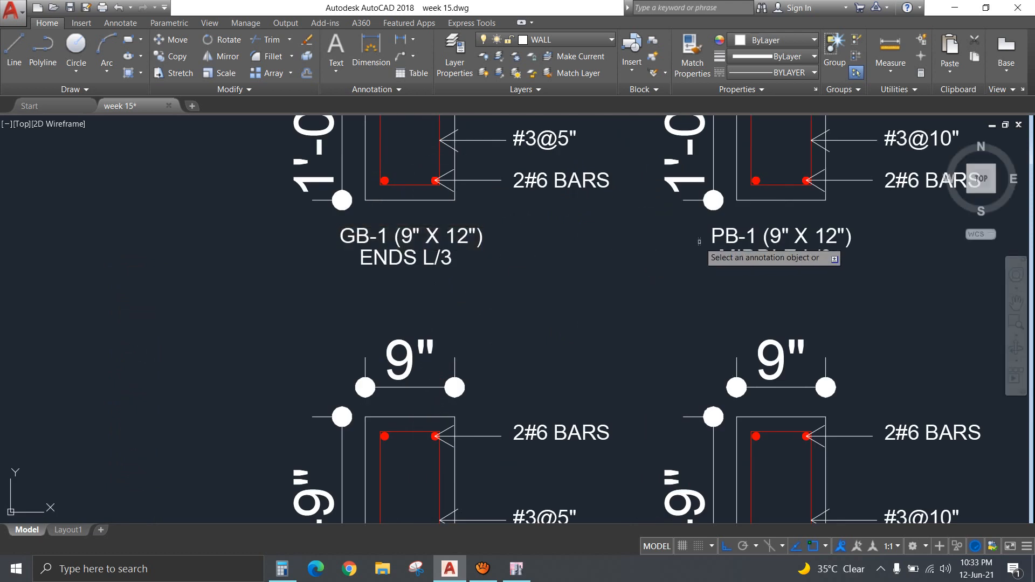
left_click(766, 236)
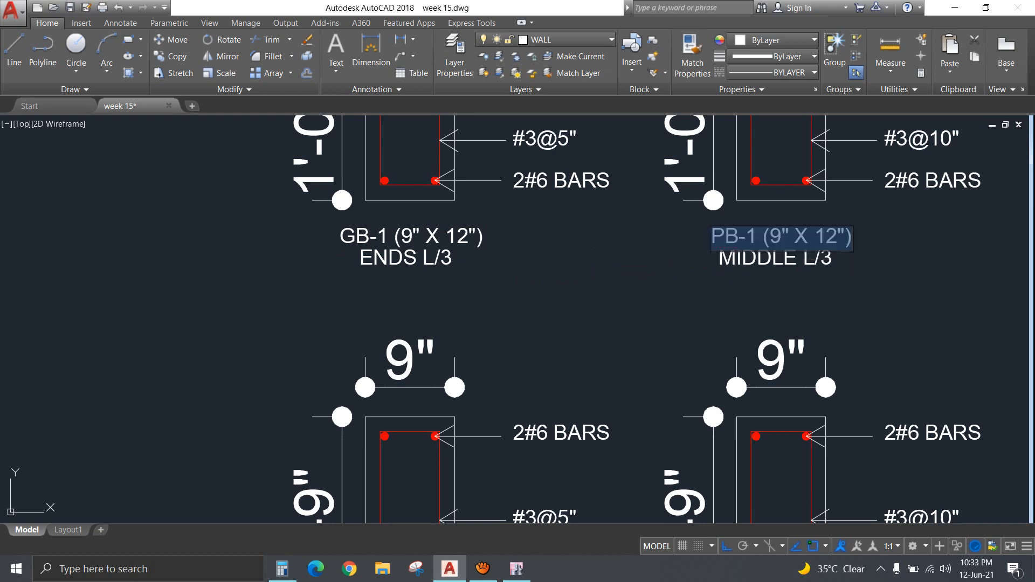
type("G")
key("Return")
Rename the titles of both 9" X 21" beam sections, ends and middle, to GB-2 (9" X 21").
scroll(643, 361, "down", 2)
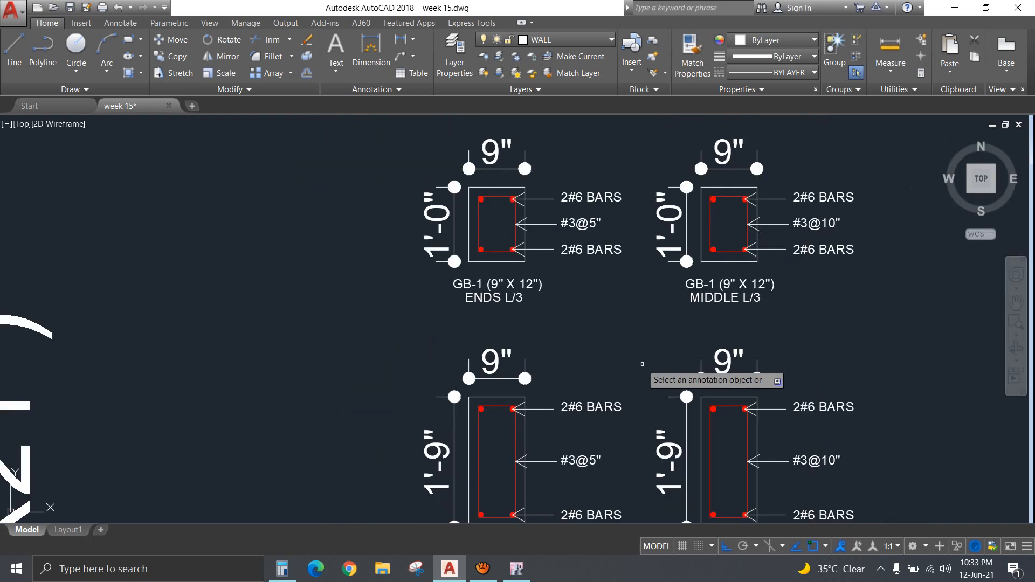
middle_click_drag(642, 357, 622, 149)
scroll(470, 356, "up", 2)
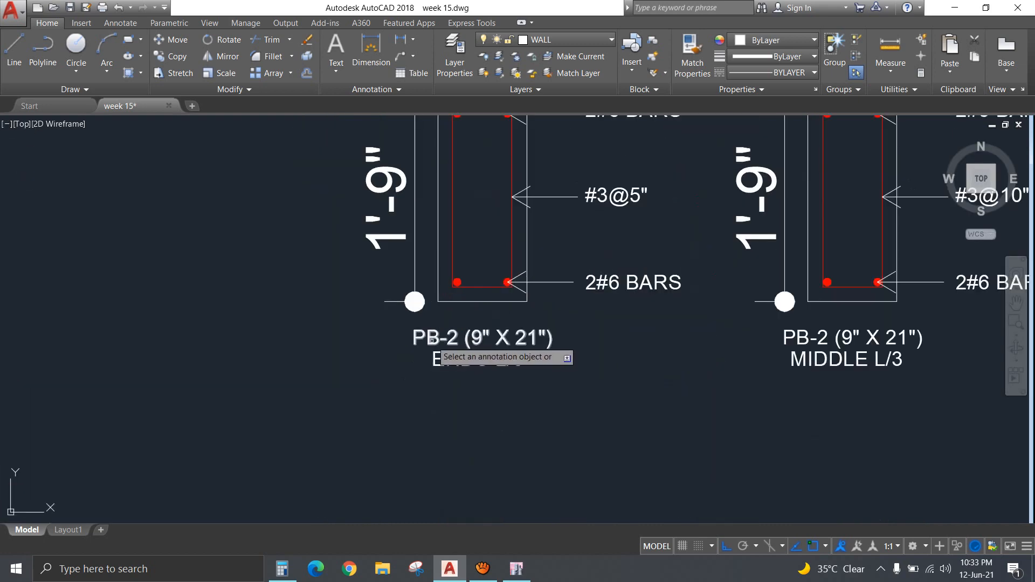
left_click(426, 340)
left_click(426, 340)
type("G")
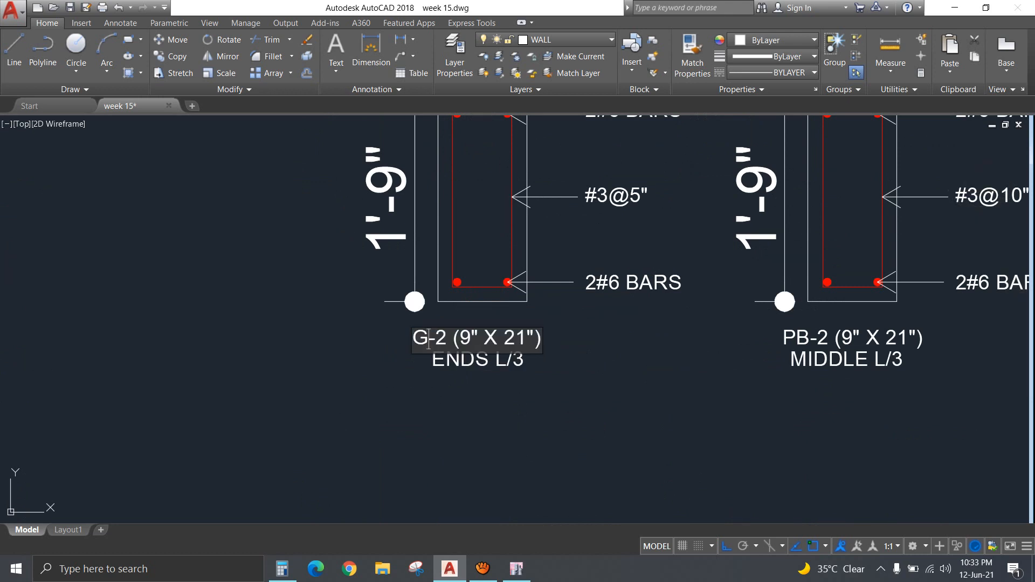
type("B")
key("Return")
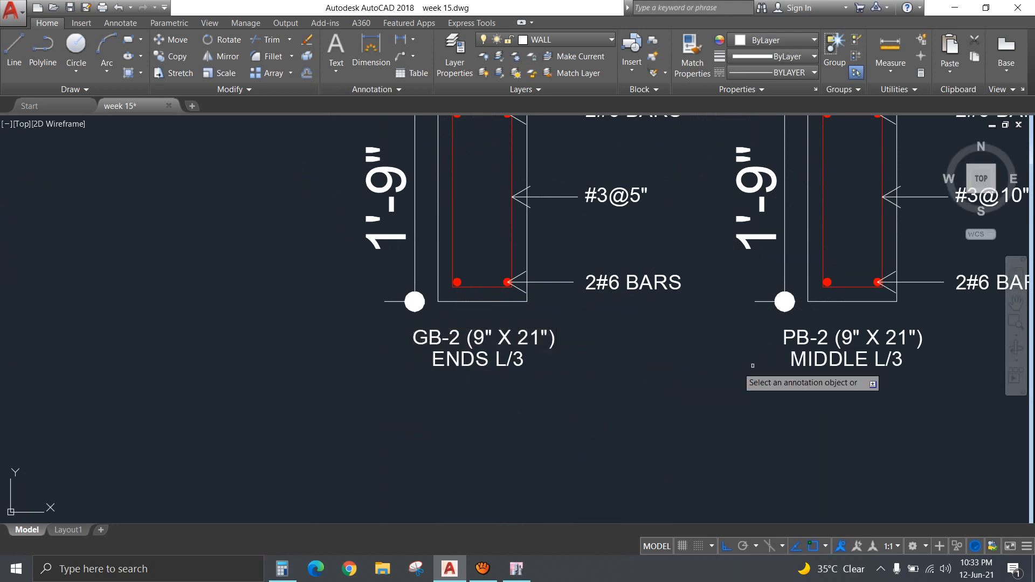
left_click(814, 338)
left_click(796, 339)
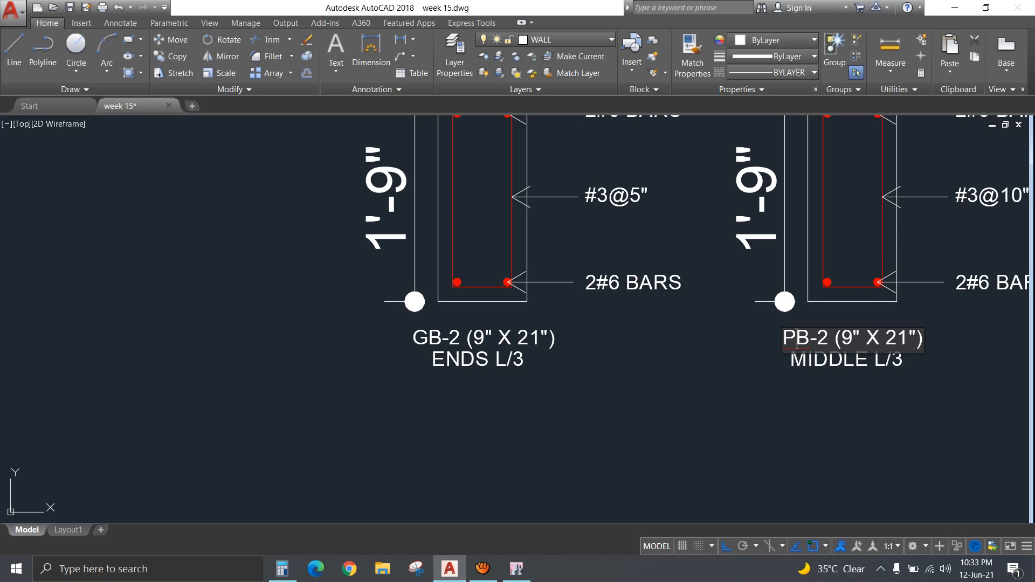
type("G")
key("Return")
scroll(593, 415, "down", 2)
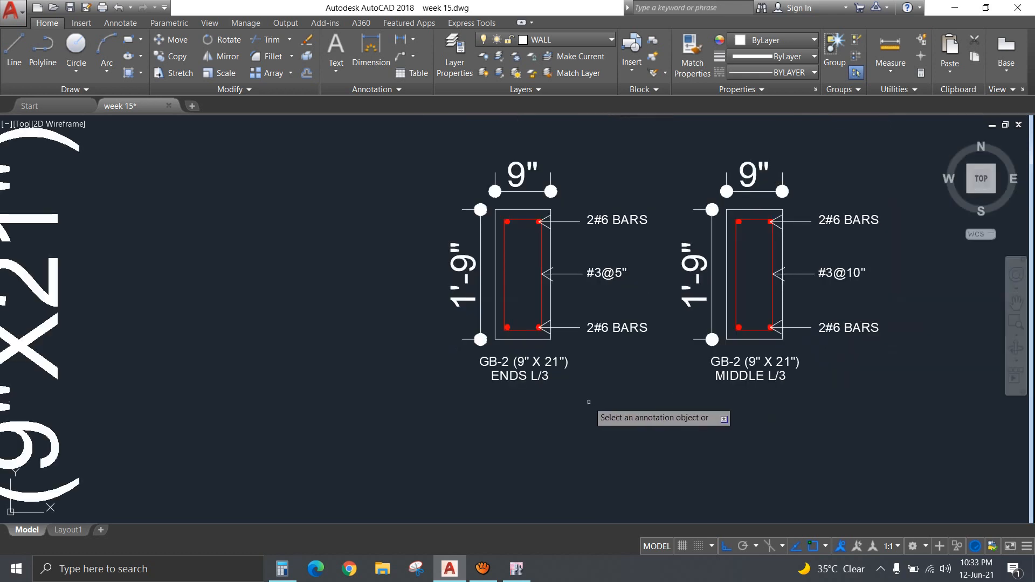
Switch to ETABS and examine the longitudinal reinforcing of the GF ROOF beams around grid intersection 1-B.
left_click(516, 568)
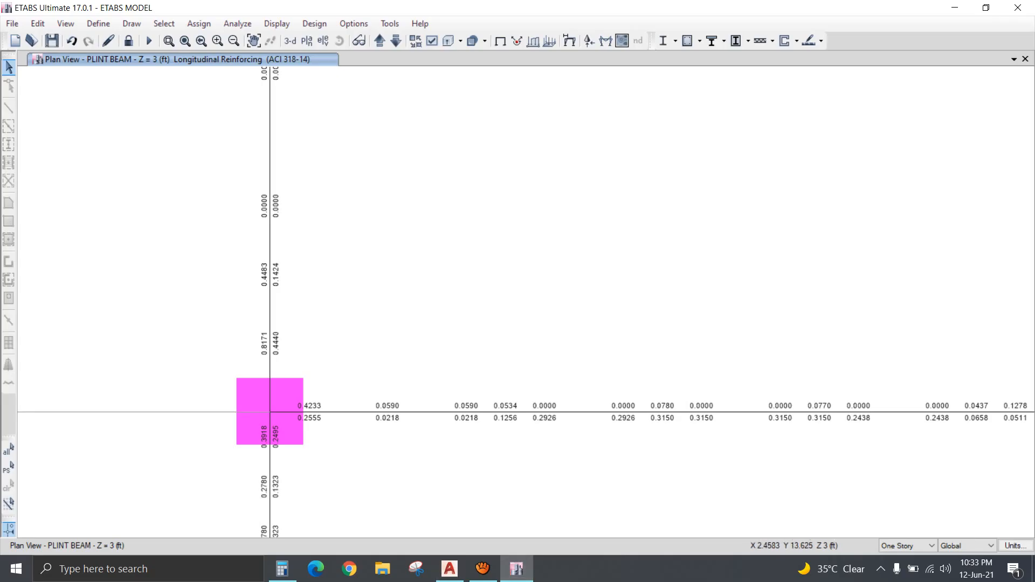
left_click(379, 41)
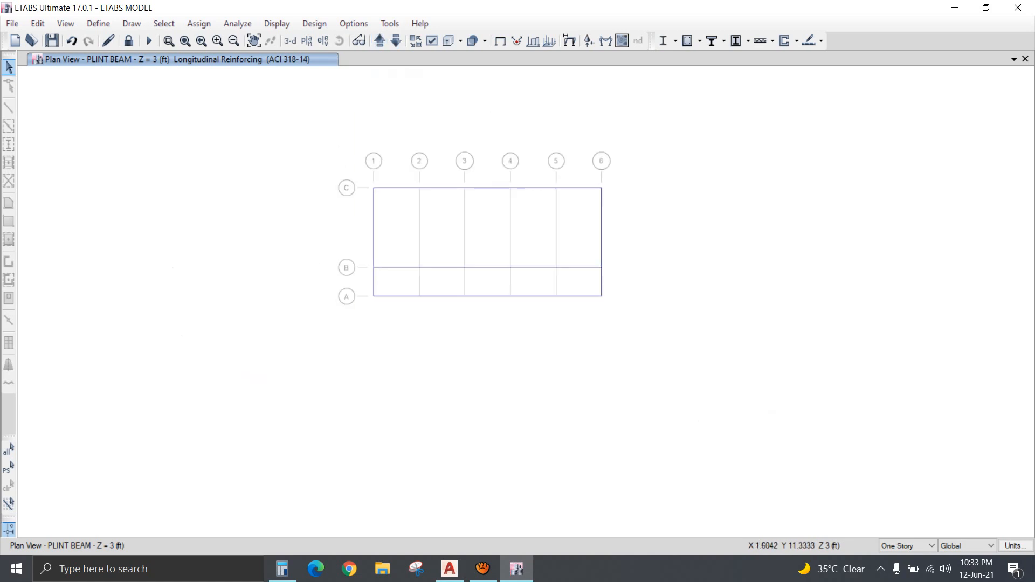
left_click(379, 41)
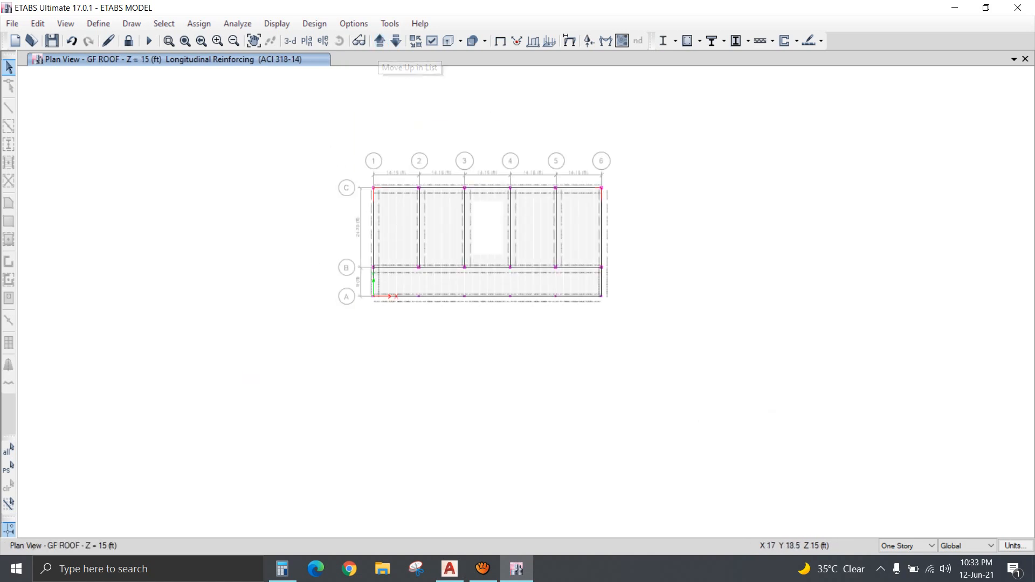
middle_click_drag(329, 250, 348, 295)
scroll(335, 321, "up", 6)
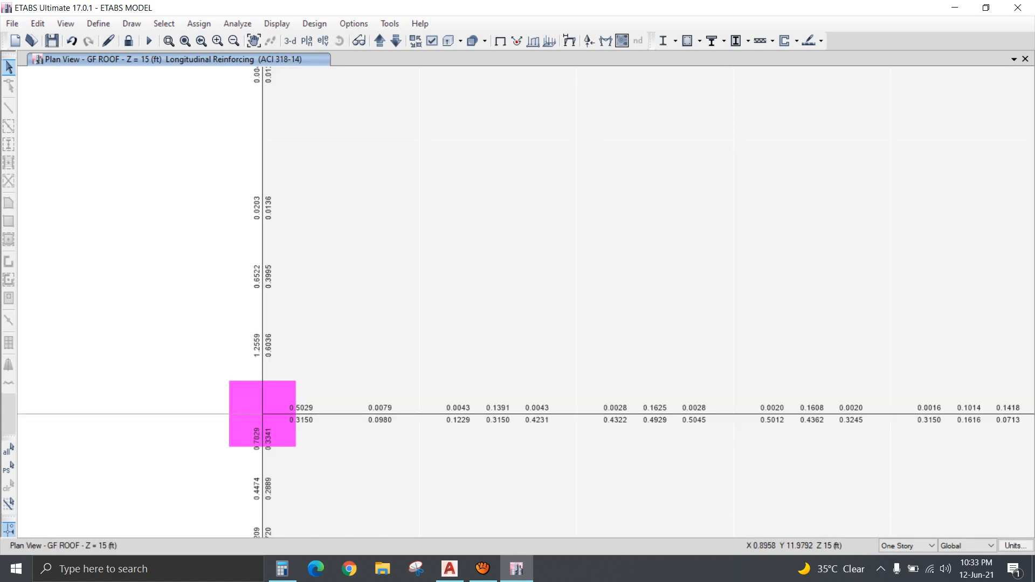
middle_click_drag(260, 303, 279, 377)
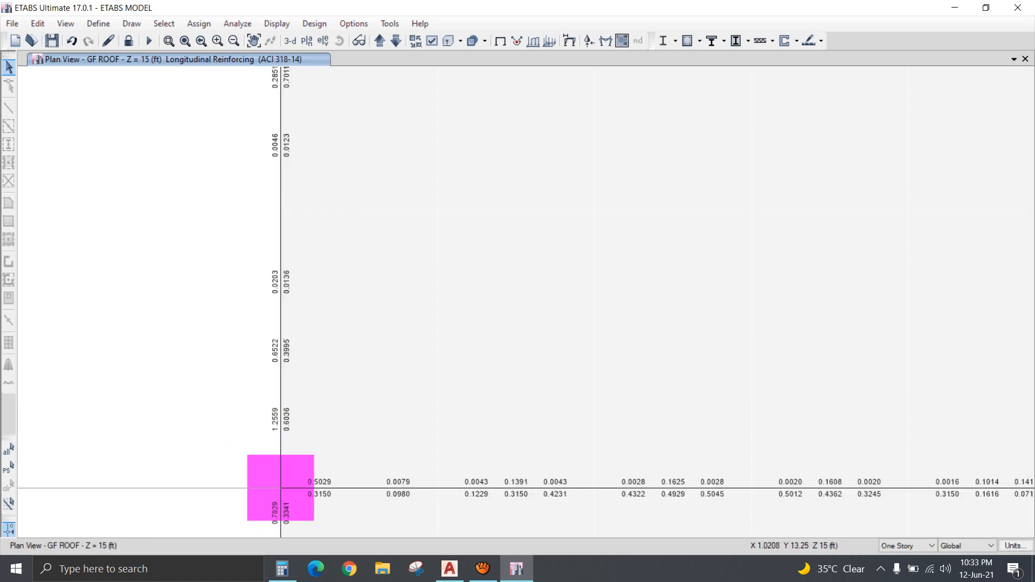
Examine the longitudinal reinforcing along the vertical beams of the GF ROOF plan and at their supports.
middle_click_drag(338, 210, 362, 373)
middle_click_drag(329, 211, 345, 347)
middle_click_drag(332, 196, 339, 372)
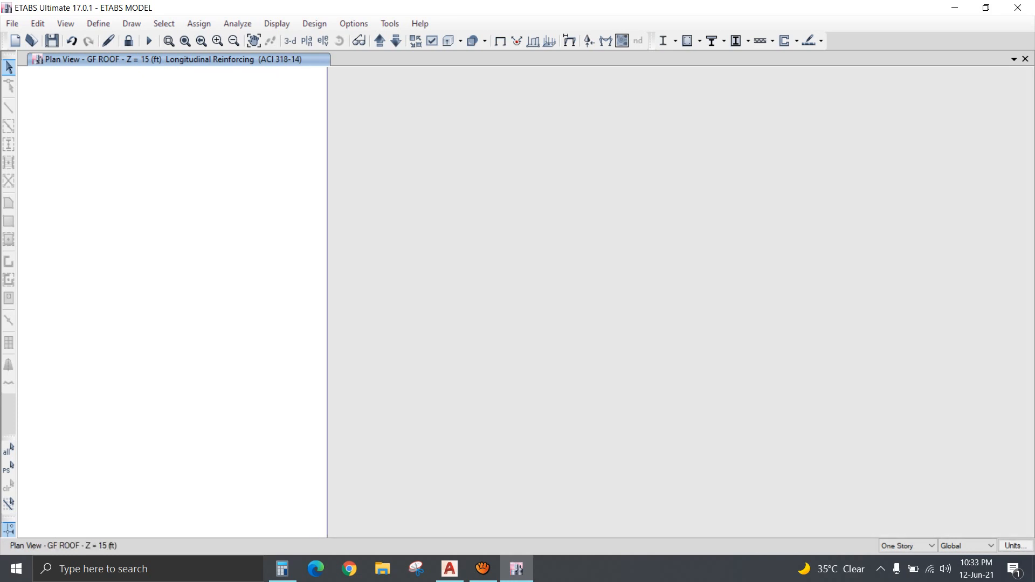
middle_click_drag(358, 180, 354, 404)
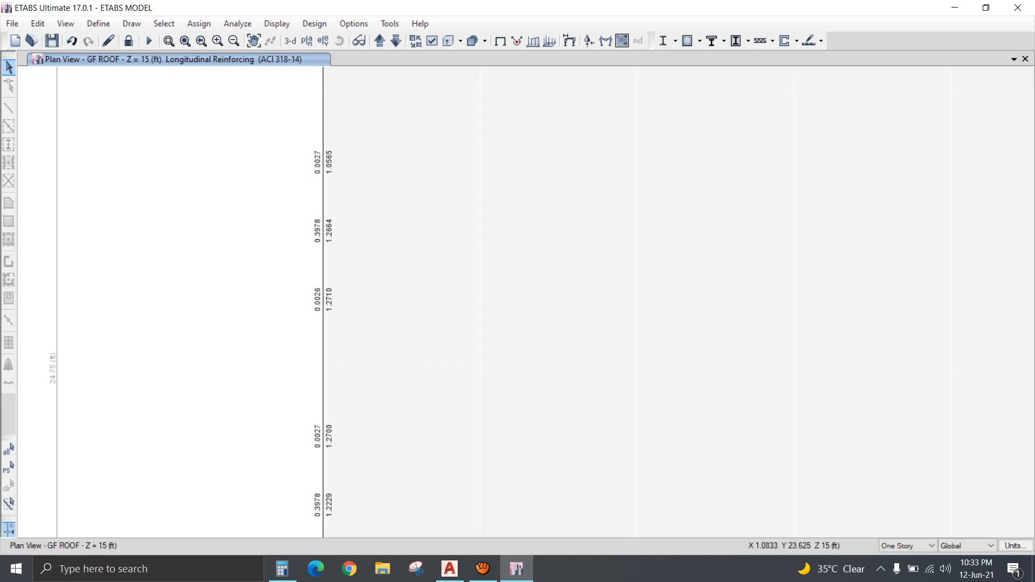
scroll(394, 221, "down", 3)
middle_click_drag(567, 237, 337, 242)
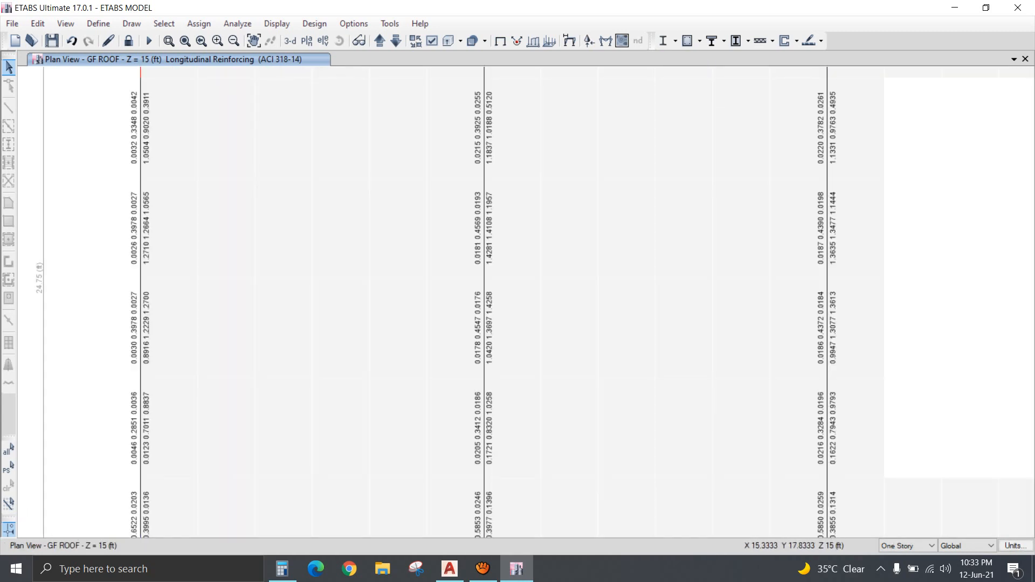
middle_click_drag(564, 334, 407, 178)
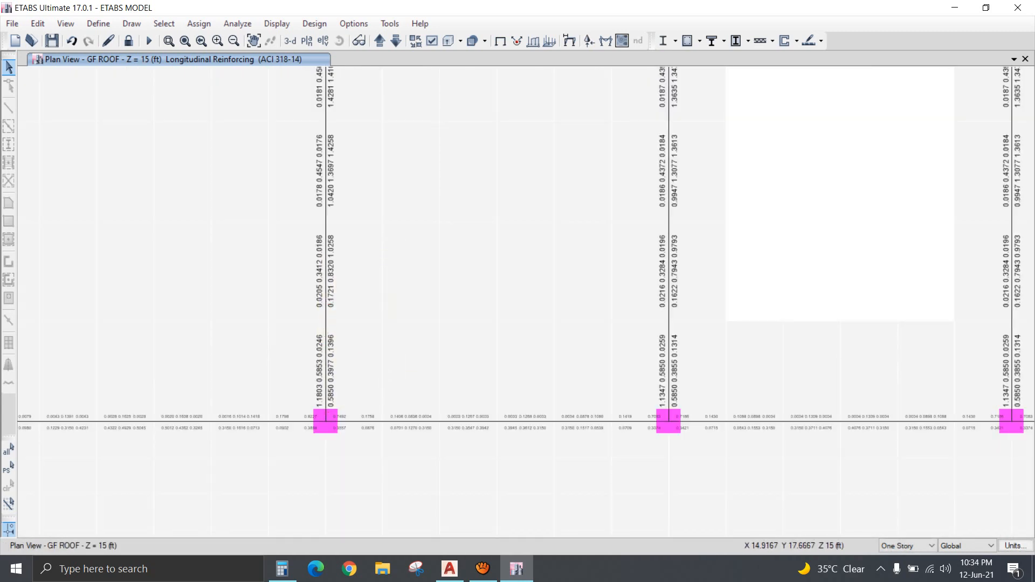
middle_click_drag(190, 175, 215, 272)
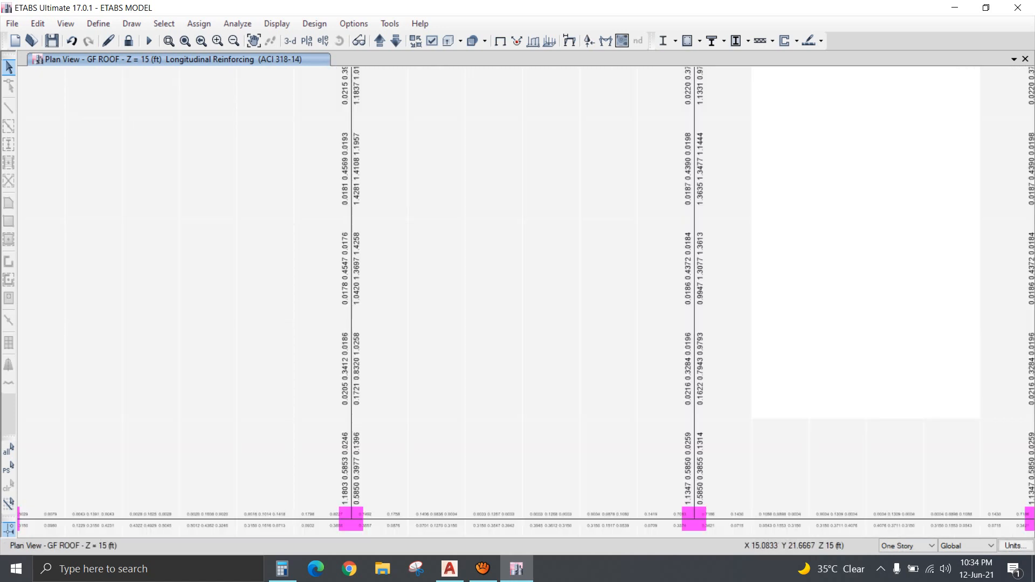
middle_click_drag(358, 191, 369, 271)
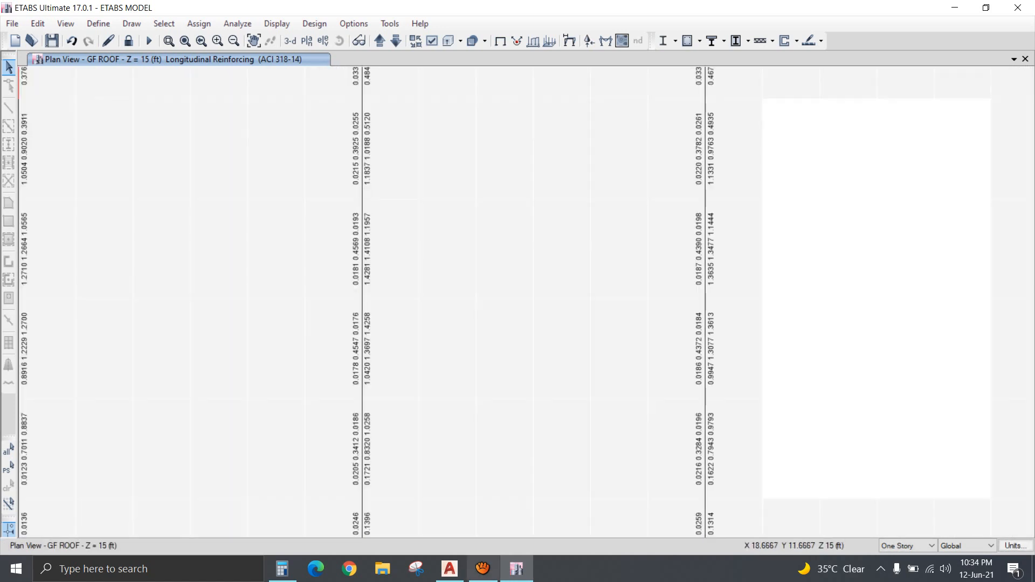
Switch to AutoCAD and copy the bottom bars of both GB-2 sections about 1 5/8" upward as a second row.
left_click(449, 568)
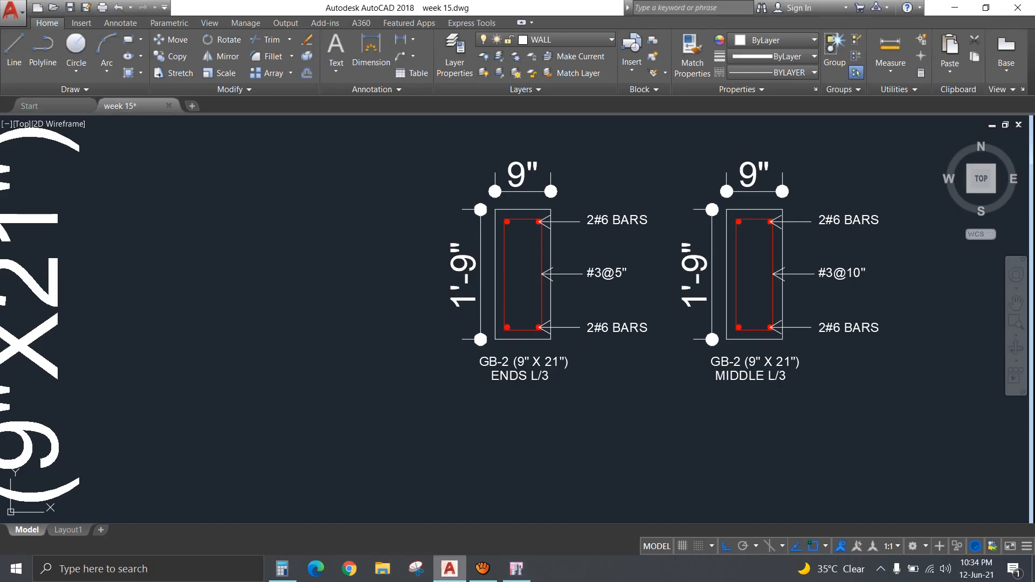
scroll(719, 401, "up", 4)
scroll(711, 388, "down", 2)
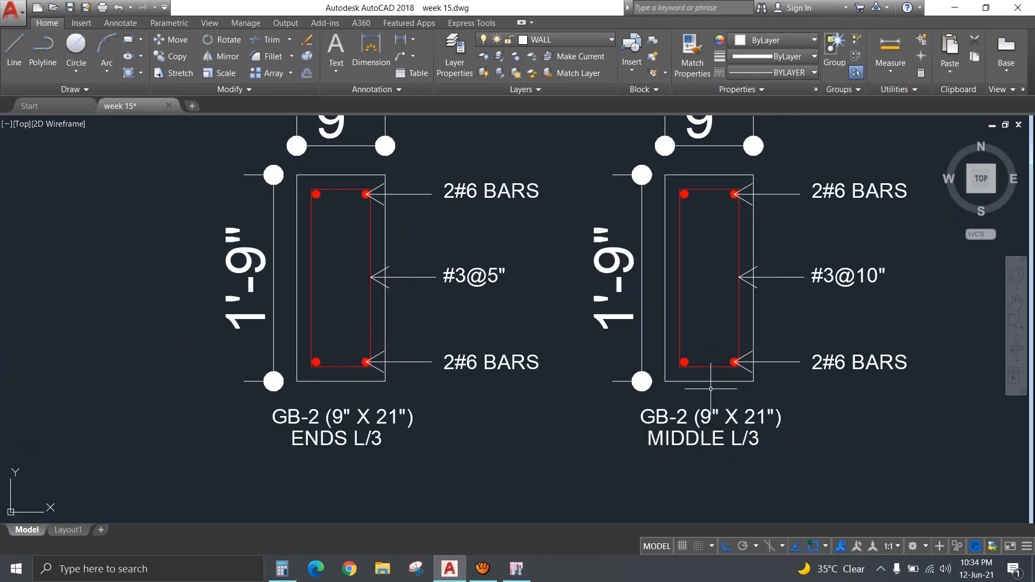
scroll(307, 383, "up", 4)
left_click(329, 330)
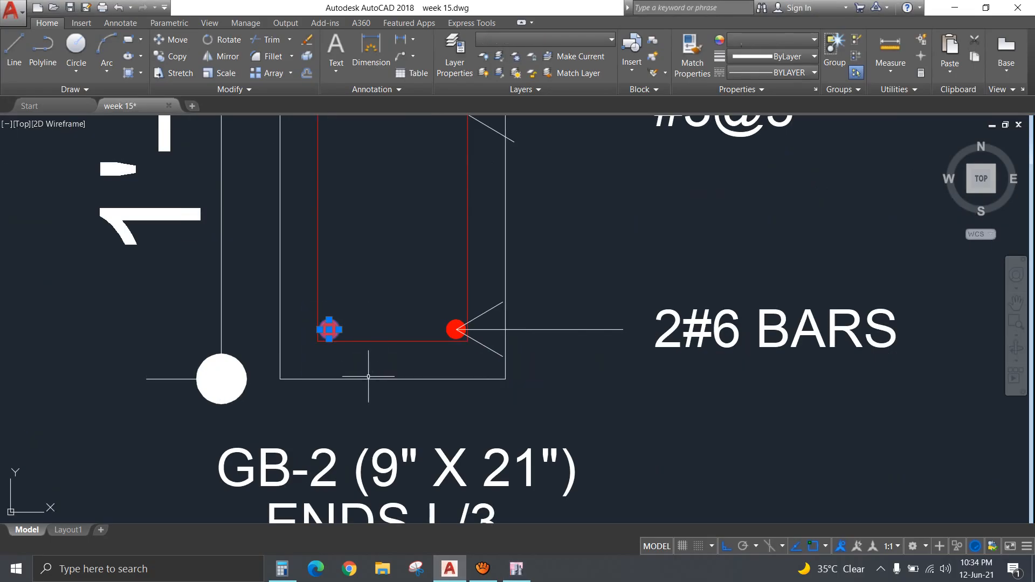
left_click(422, 294)
left_click(490, 363)
scroll(614, 347, "down", 4)
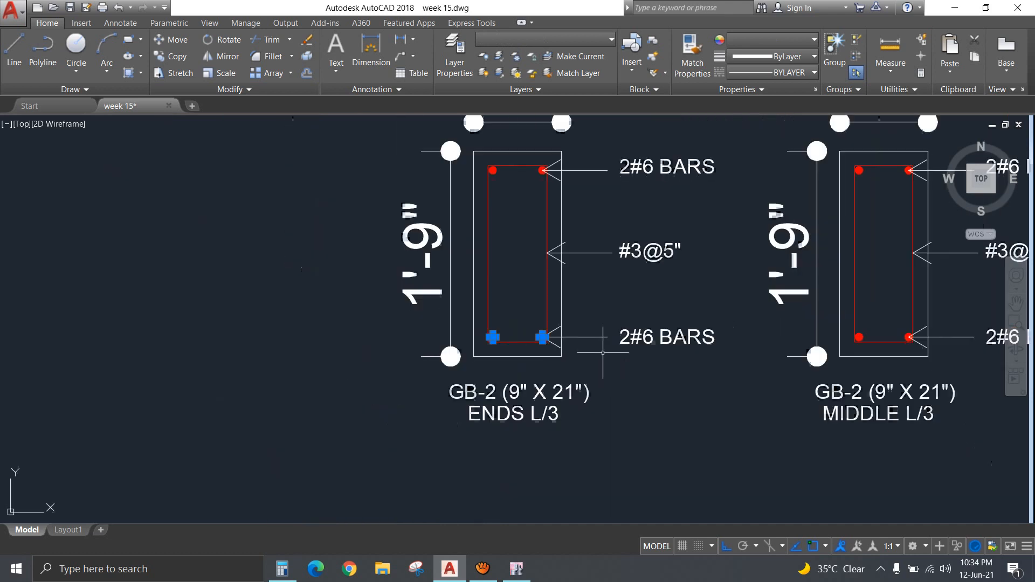
middle_click_drag(615, 345, 275, 347)
left_click(488, 334)
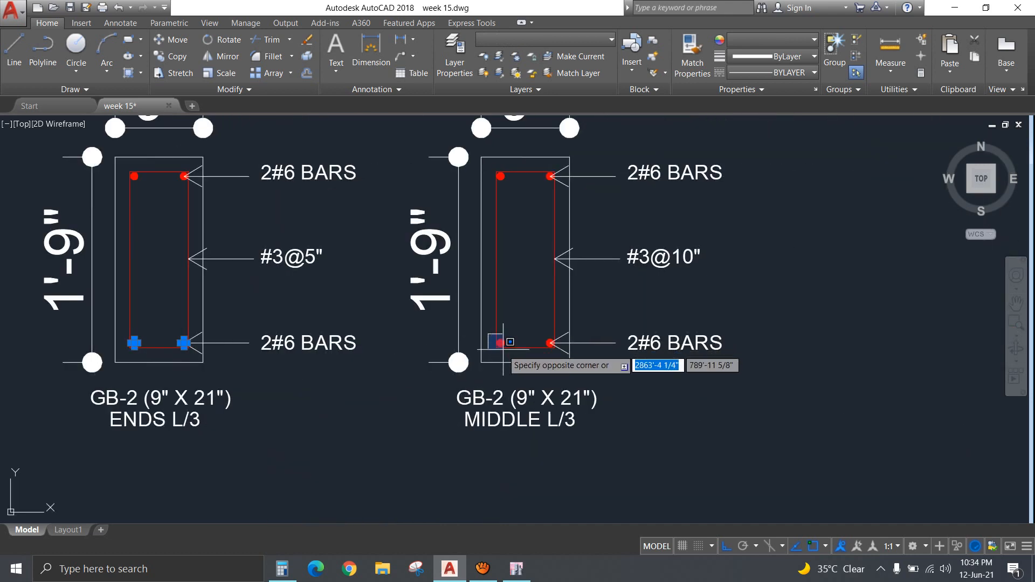
left_click(510, 351)
left_click(533, 334)
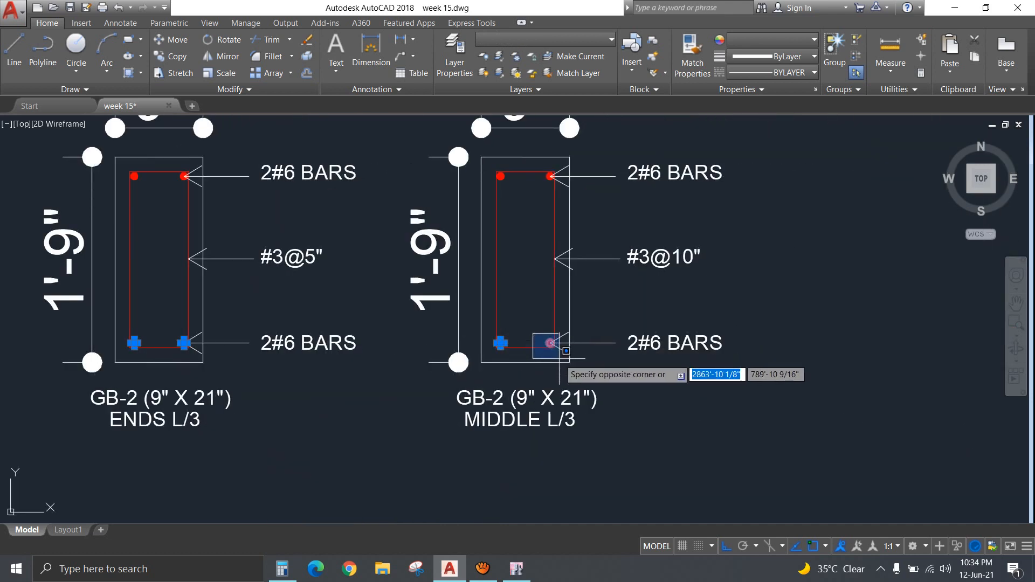
left_click(556, 359)
type("co")
key("Return")
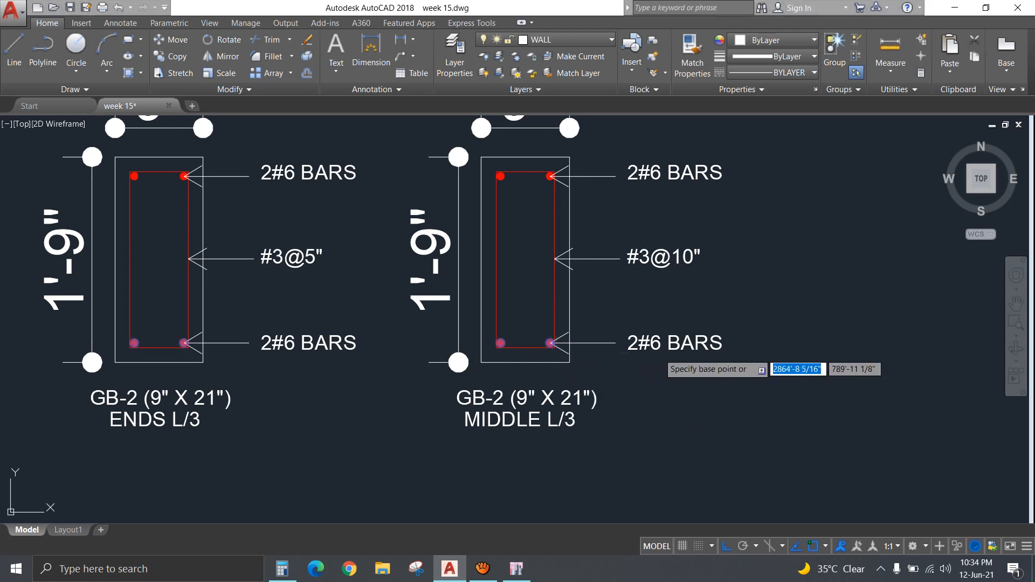
left_click(691, 454)
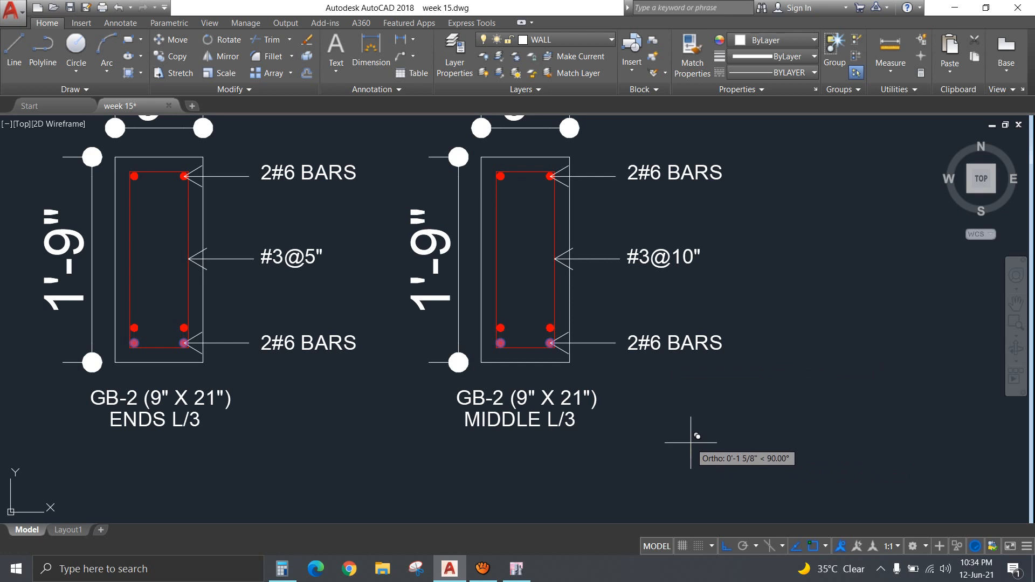
left_click(690, 442)
key("Return")
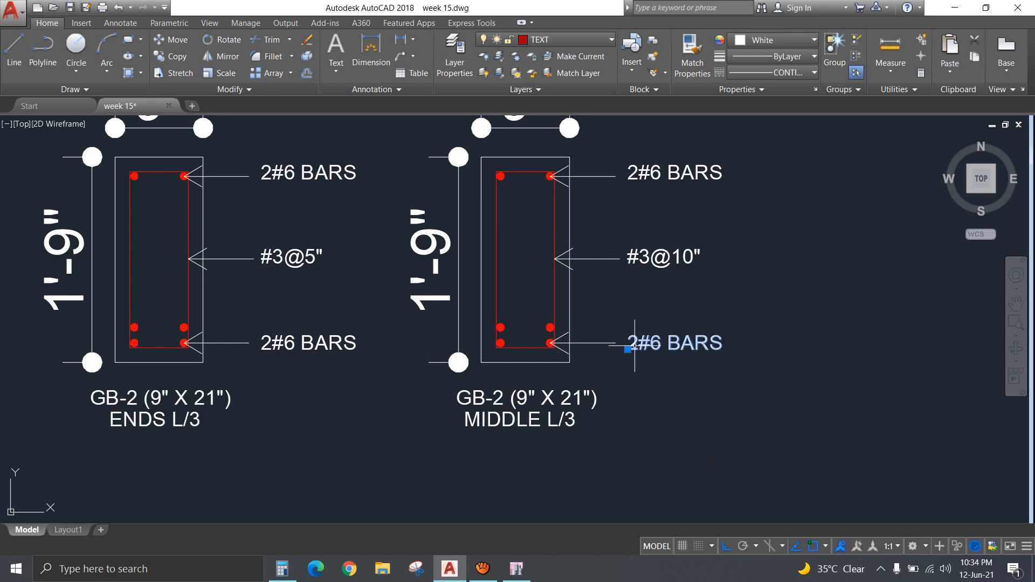
Change the bottom bar labels of the GB-2 middle and ends sections to 4#6 BARS.
double_click(639, 345)
type("4")
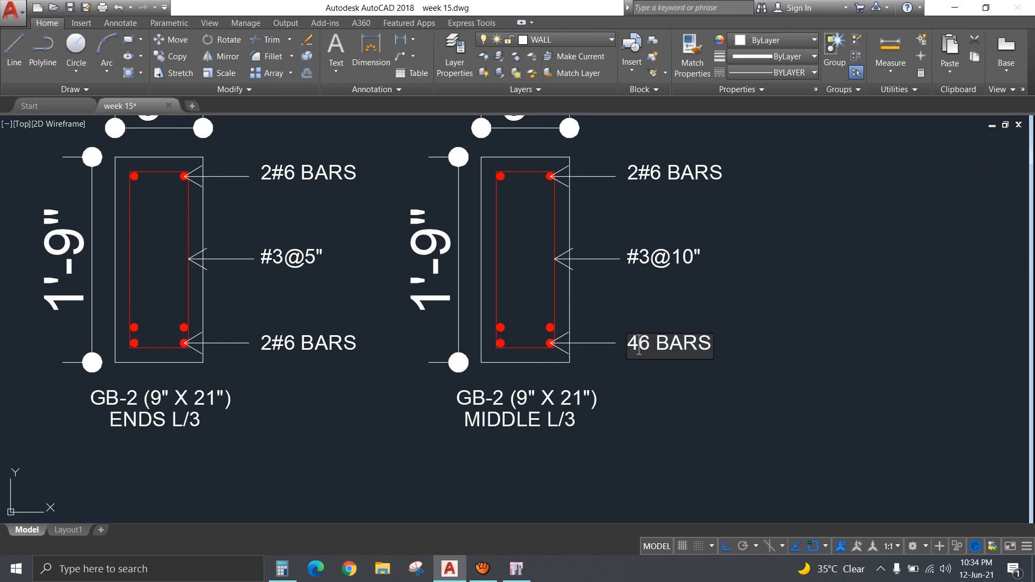
type("#")
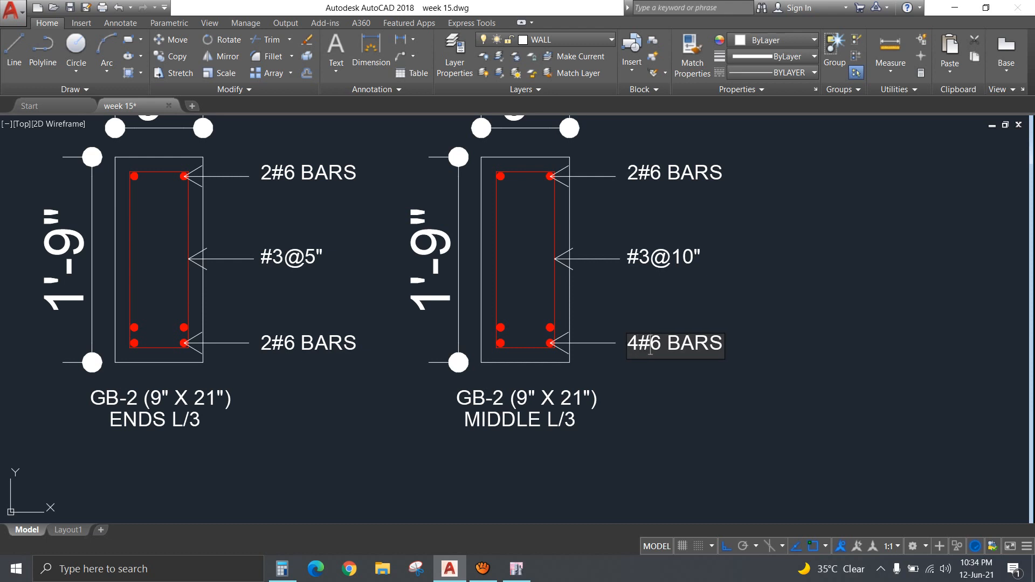
key("Return")
left_click(307, 344)
left_click(272, 343)
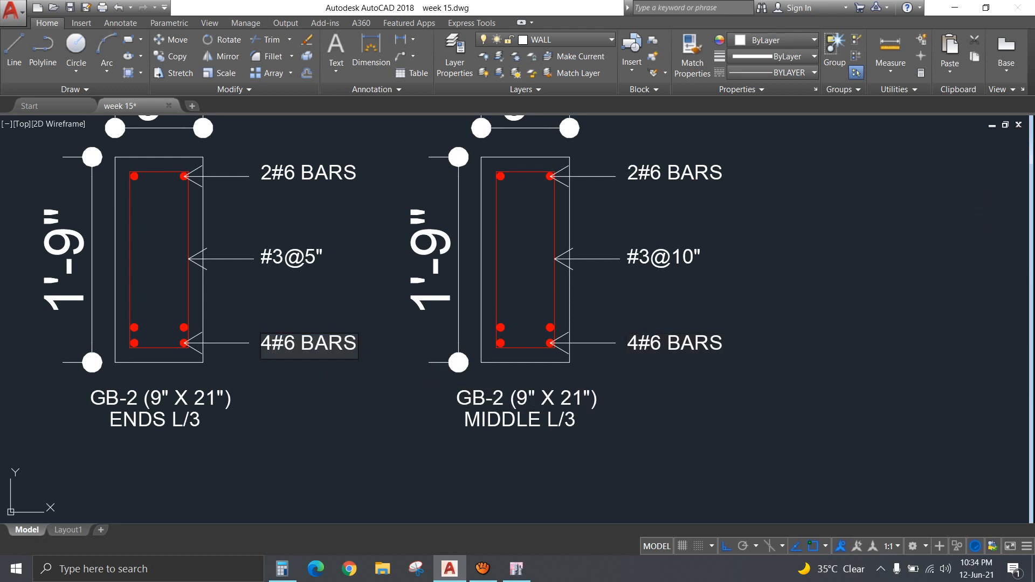
key("Return")
key("Escape")
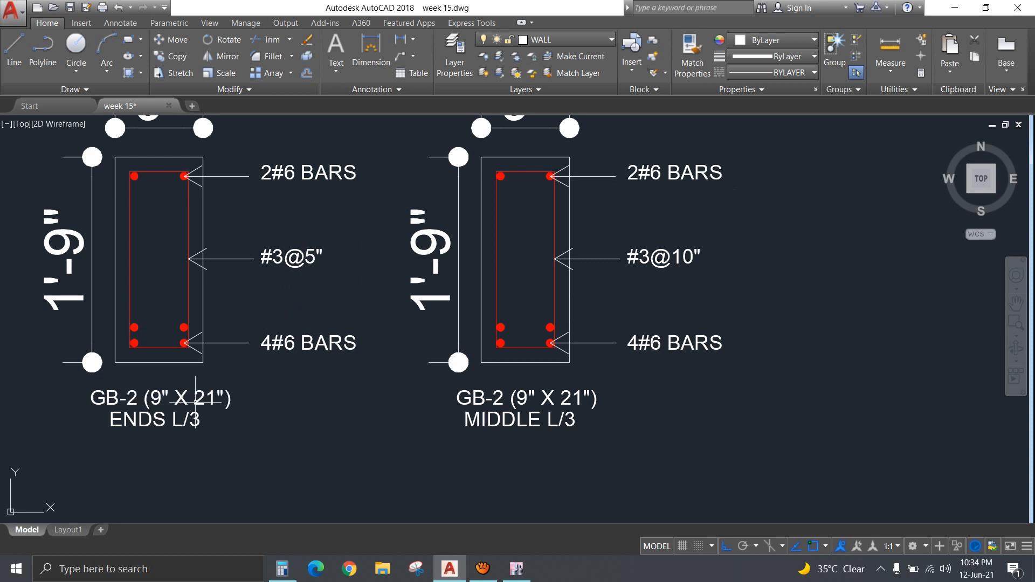
Copy the top-left bar of the GB-2 ends section about 2 3/8" horizontally to the middle of the top row.
left_click(123, 165)
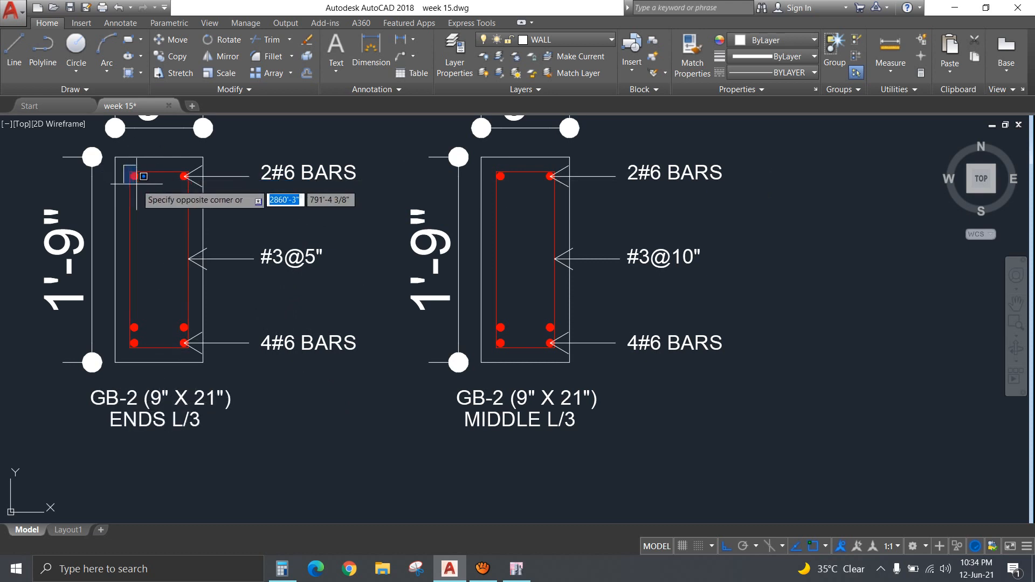
left_click(157, 180)
type("CO")
key("Return")
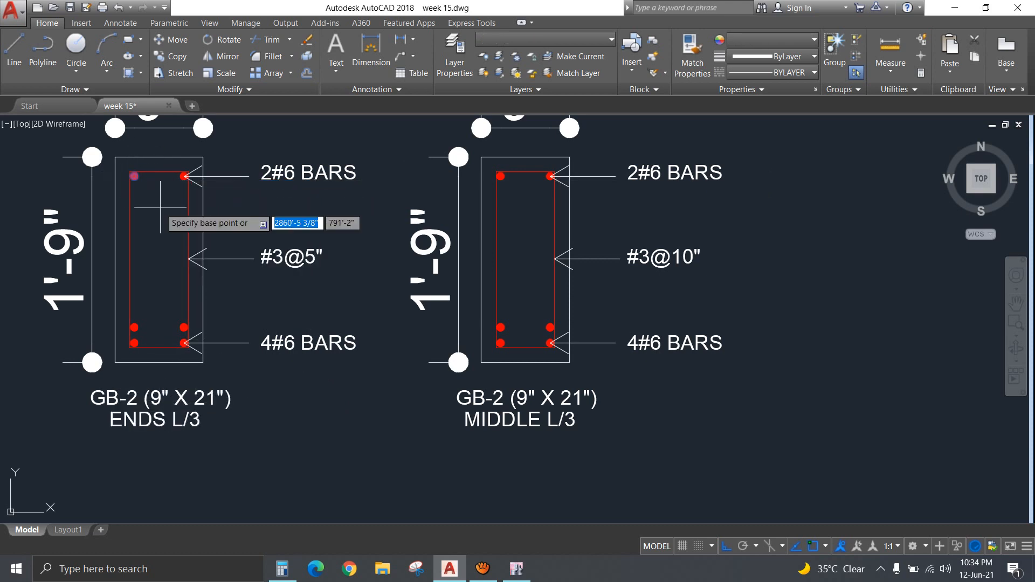
left_click(150, 241)
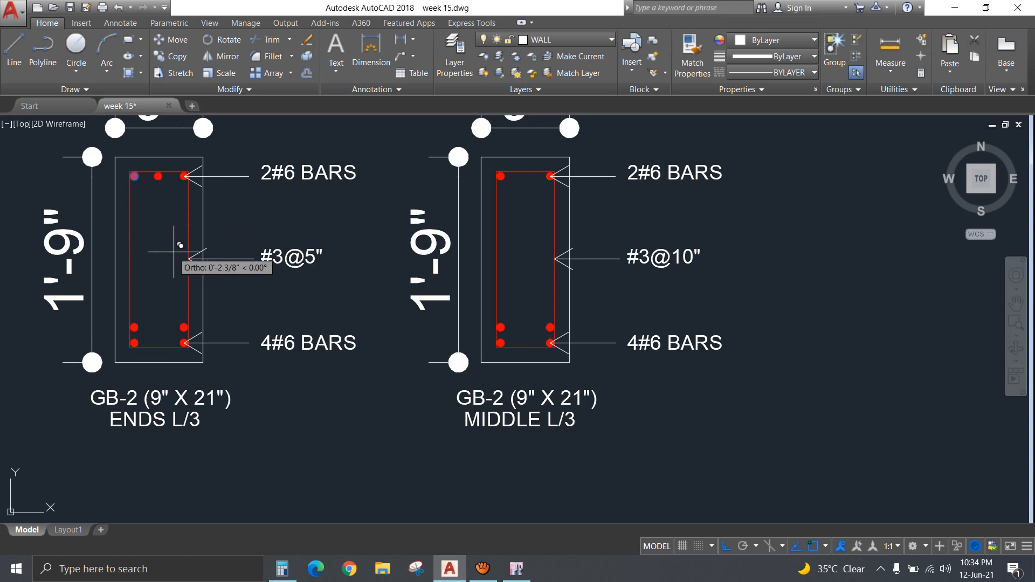
key("Escape")
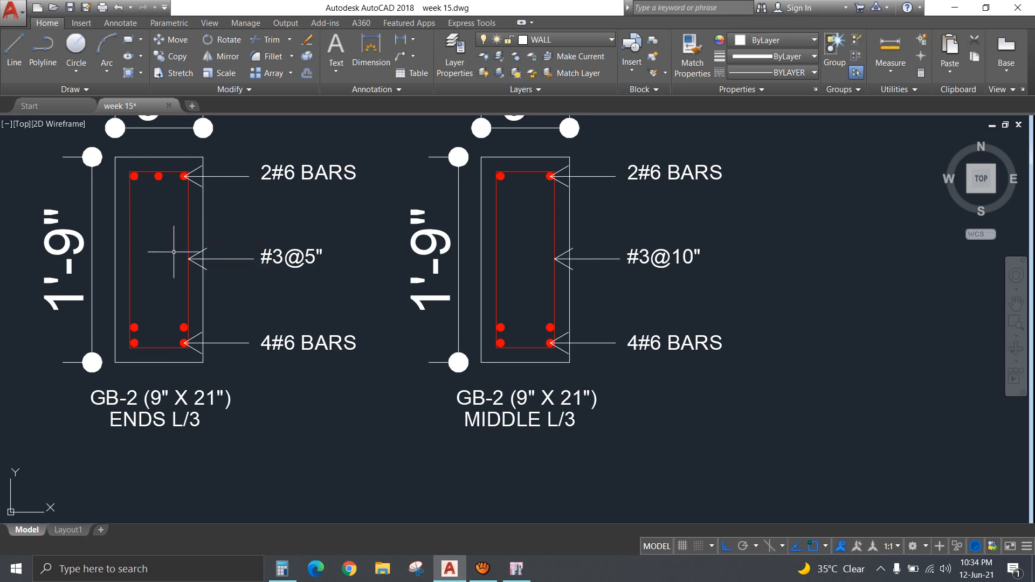
Change the top bar label of the GB-2 ends section to 2#6 + 1#6 BARS.
left_click(285, 171)
double_click(286, 172)
left_click(272, 173)
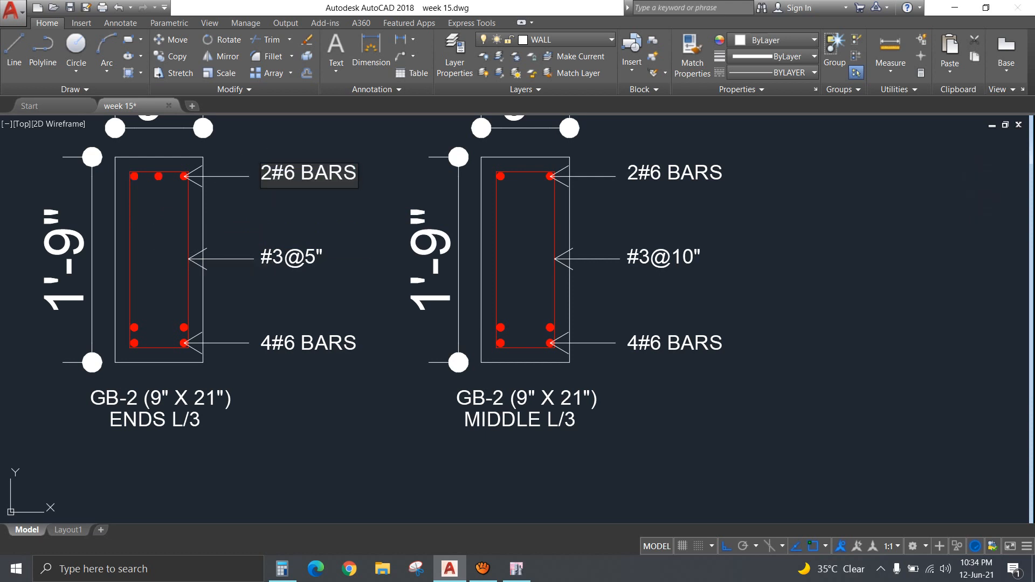
key("Escape")
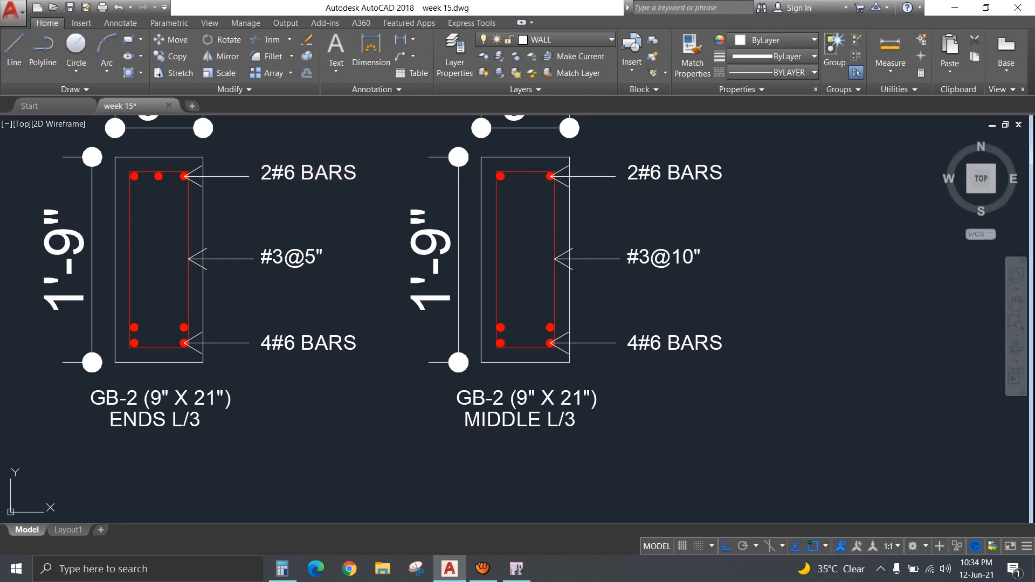
left_click(352, 172)
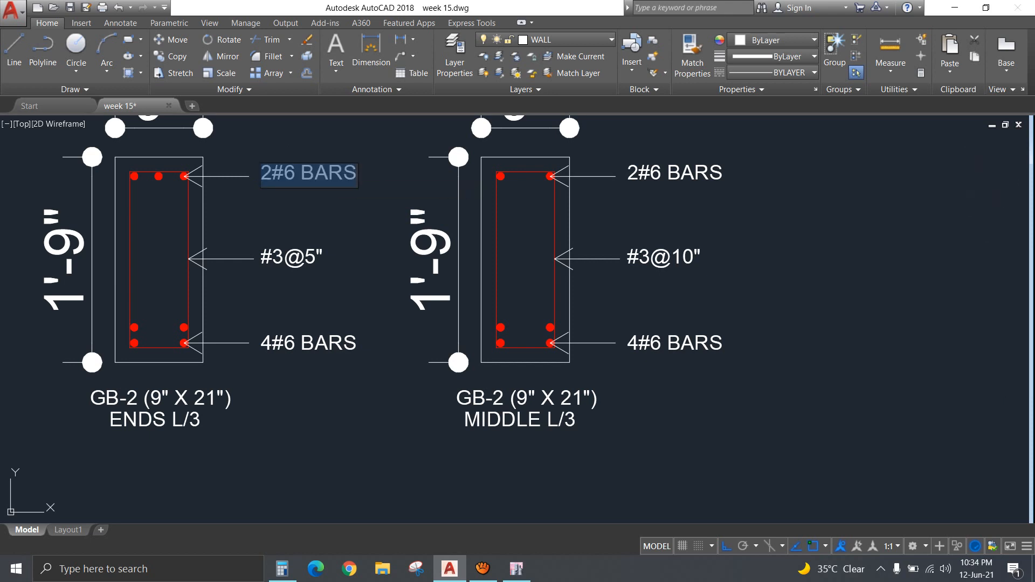
left_click(344, 174)
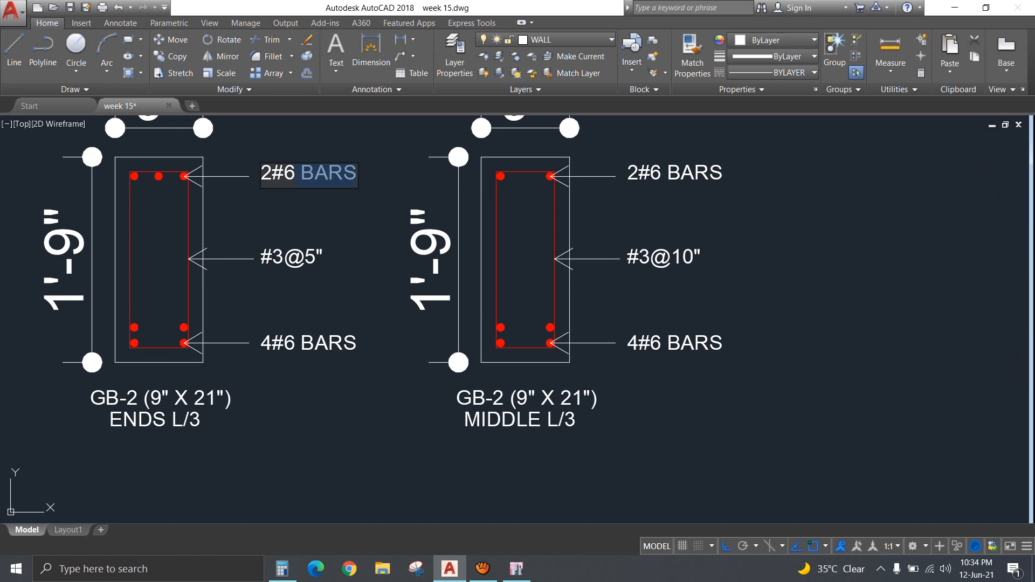
type("+")
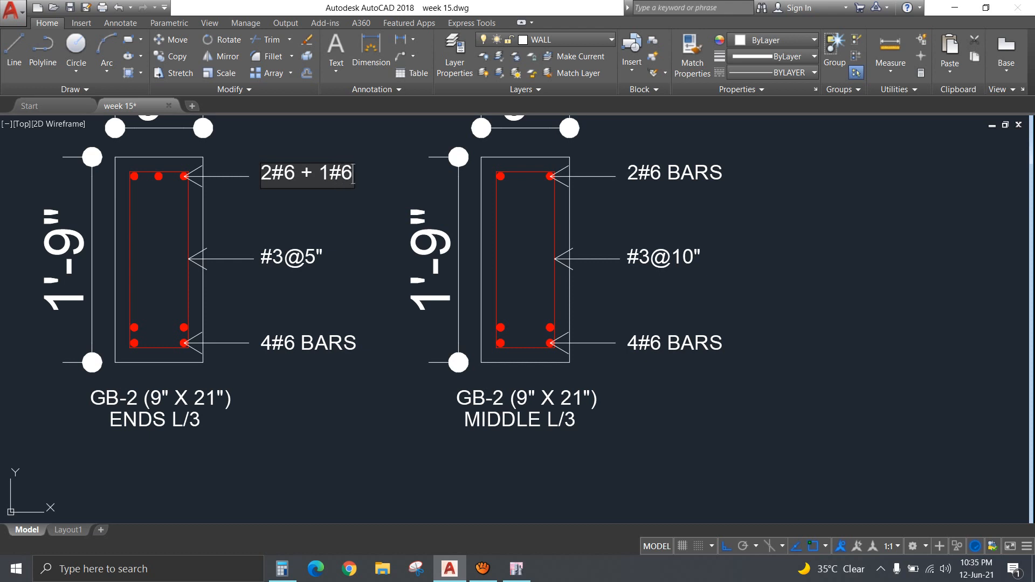
type("1#6 BARS")
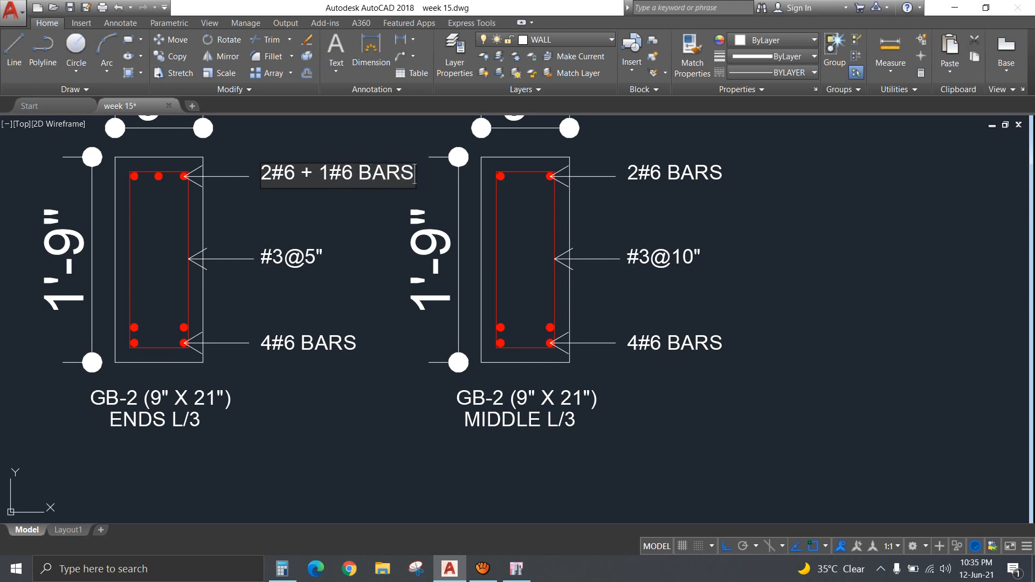
left_click(360, 203)
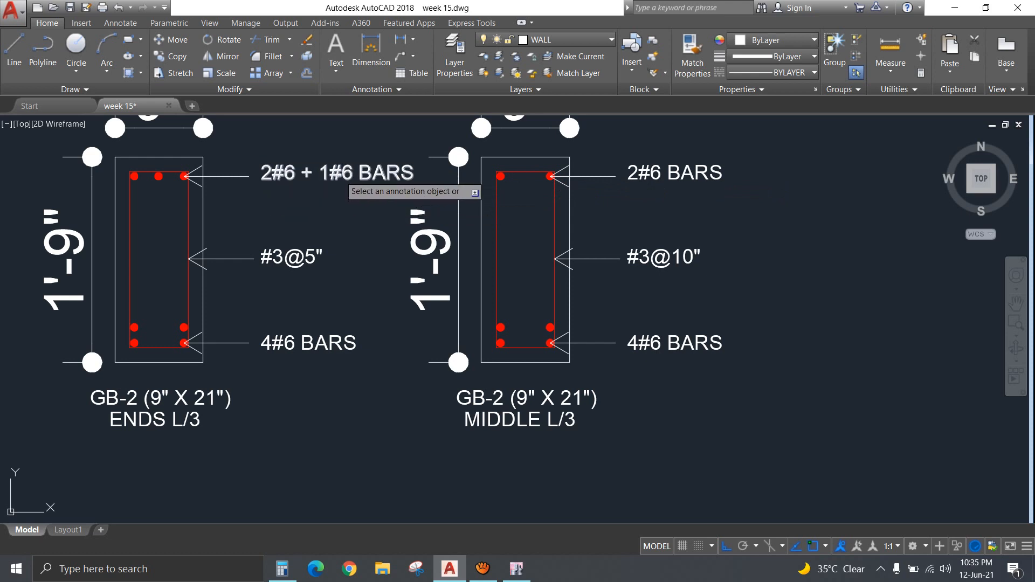
key("Escape")
Copy the whole GF beam plan together with its section details straight down below the original.
scroll(391, 274, "down", 2)
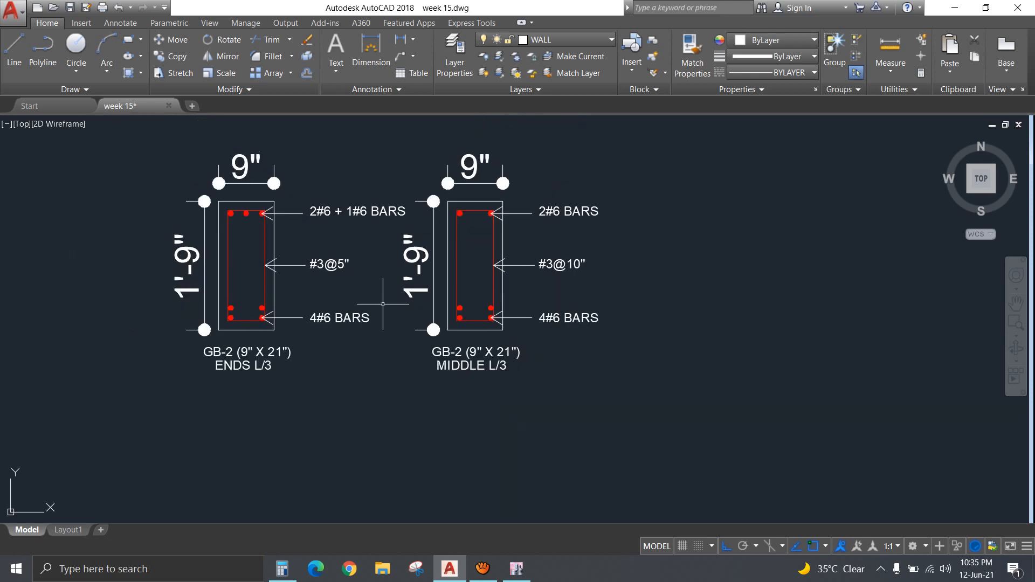
scroll(383, 304, "down", 5)
scroll(380, 302, "down", 5)
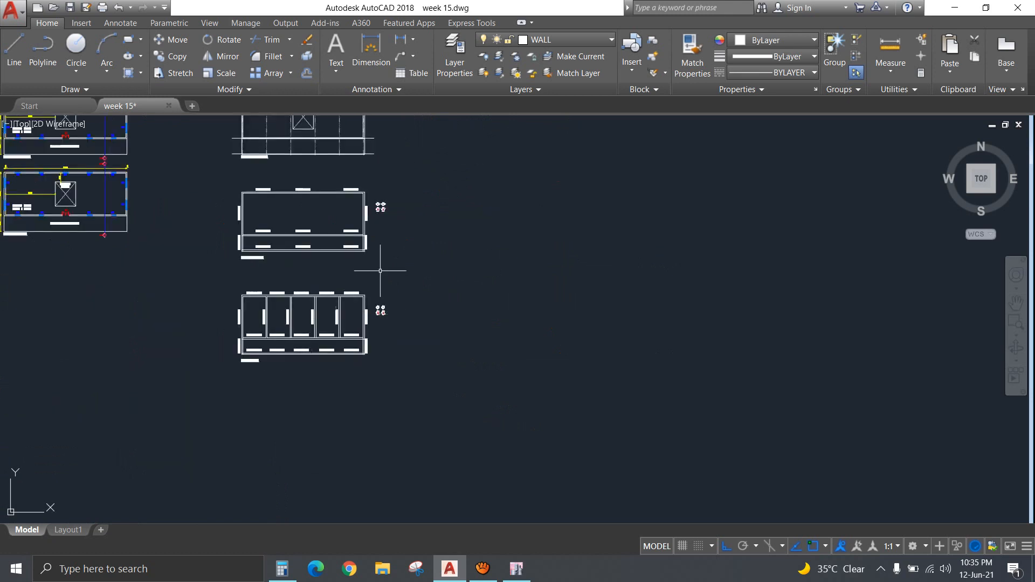
scroll(346, 329, "up", 4)
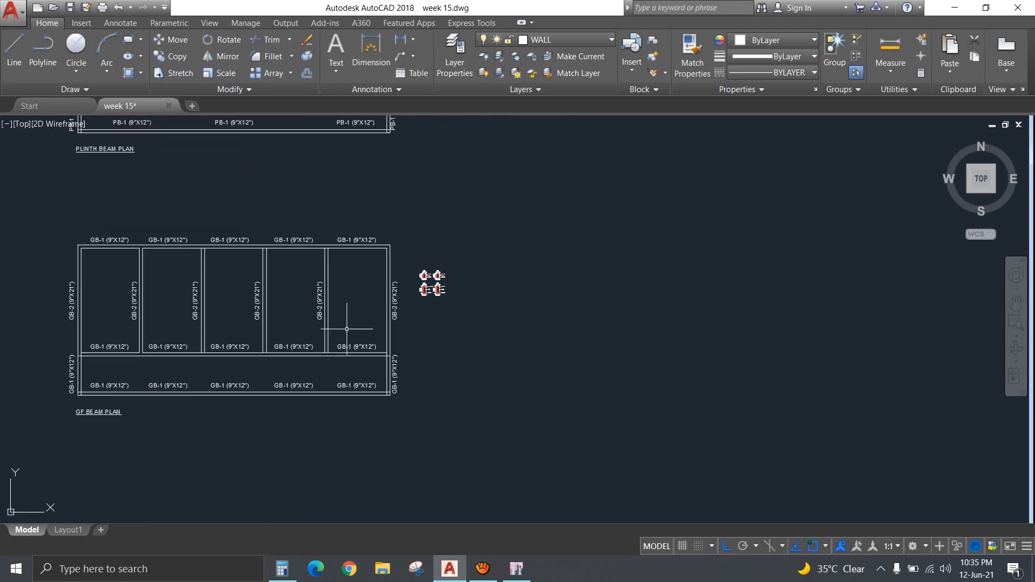
middle_click_drag(346, 330, 402, 262)
scroll(391, 305, "down", 3)
left_click(521, 308)
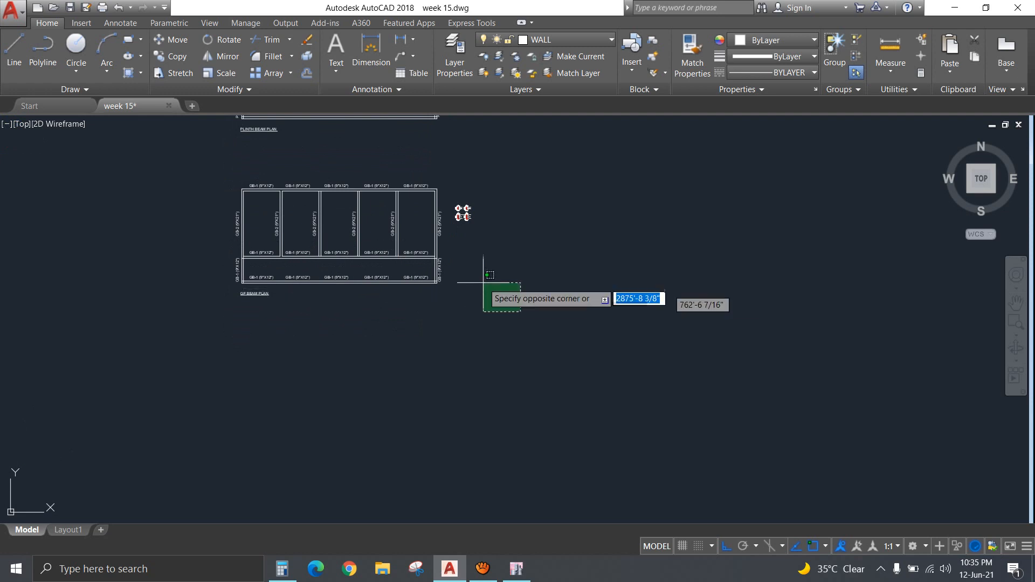
left_click(201, 169)
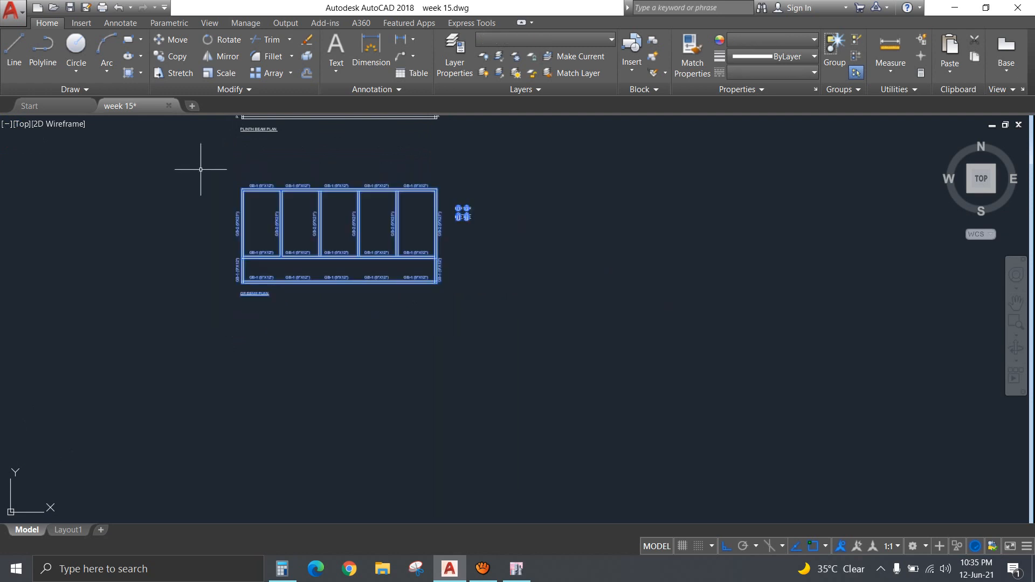
type("CO")
key("Return")
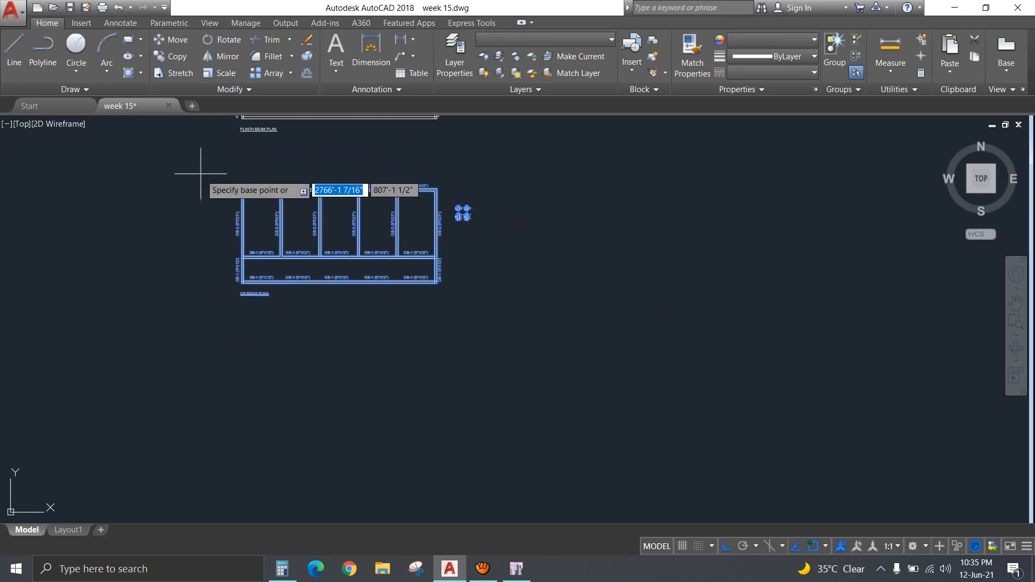
left_click(584, 239)
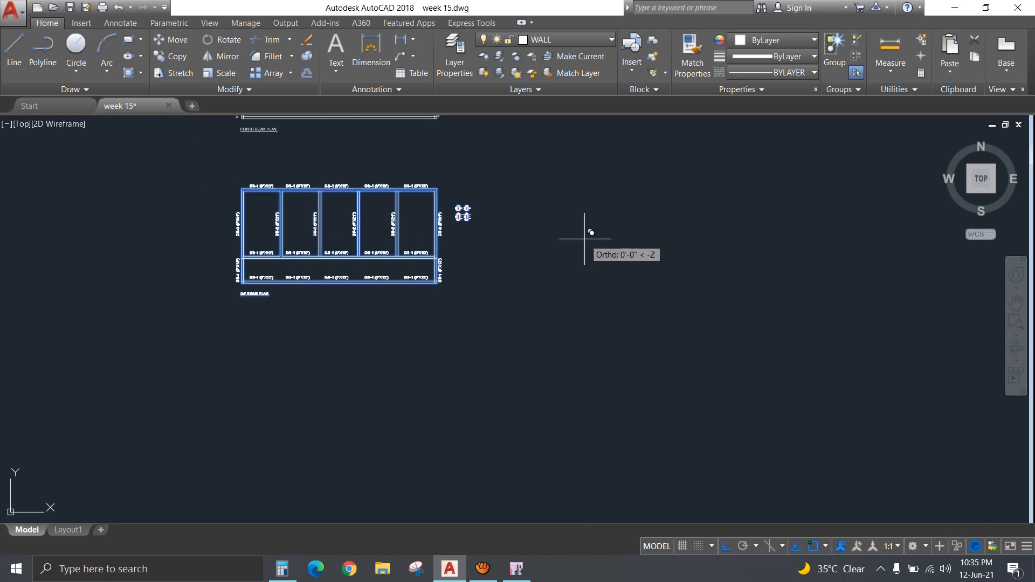
left_click(543, 380)
key("Escape")
middle_click_drag(262, 381, 340, 299)
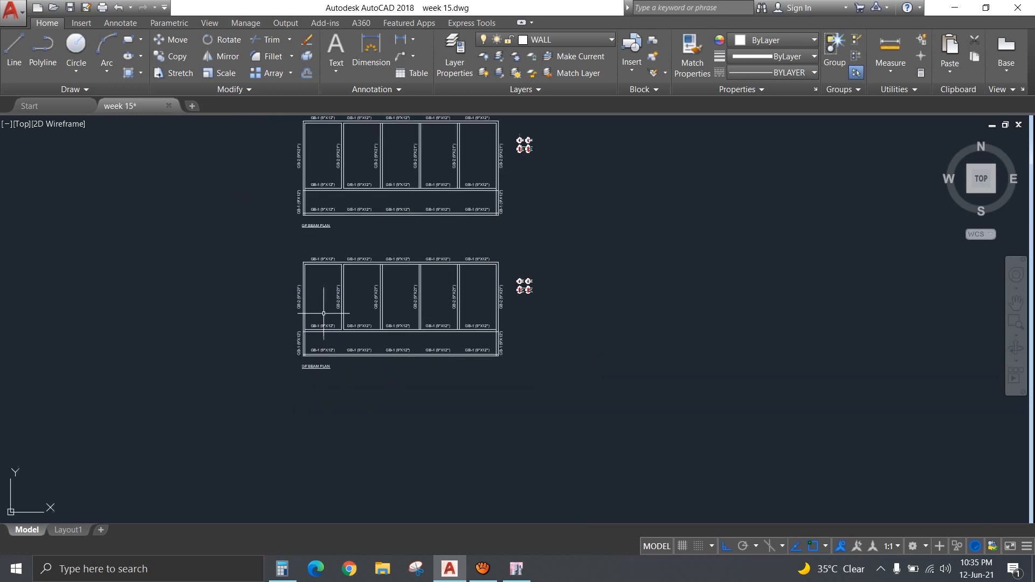
Change the title of the lower plan copy to FF BEAM PLAN.
scroll(291, 399, "up", 5)
double_click(284, 407)
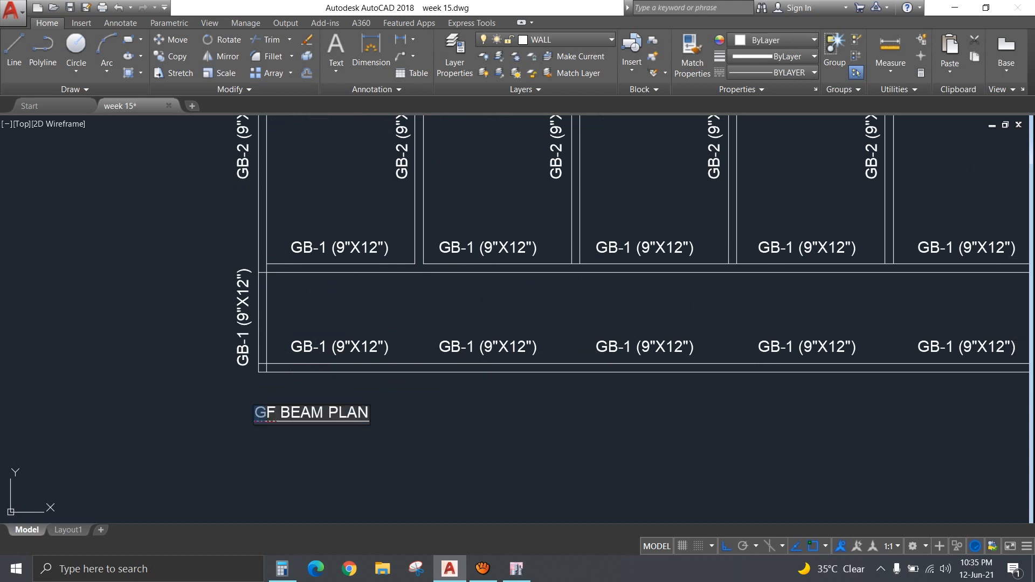
type("F")
left_click(449, 450)
key("Escape")
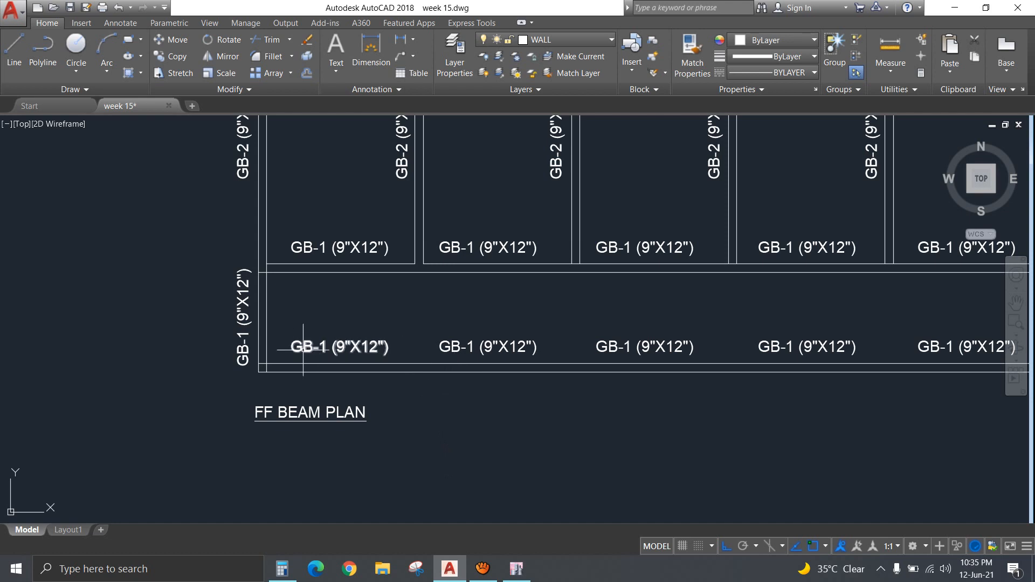
Delete the GB-1 and GB-2 labels from the FF beam plan, keeping only the two GB-1 labels at its lower-left corner.
scroll(302, 348, "down", 3)
left_click(592, 325)
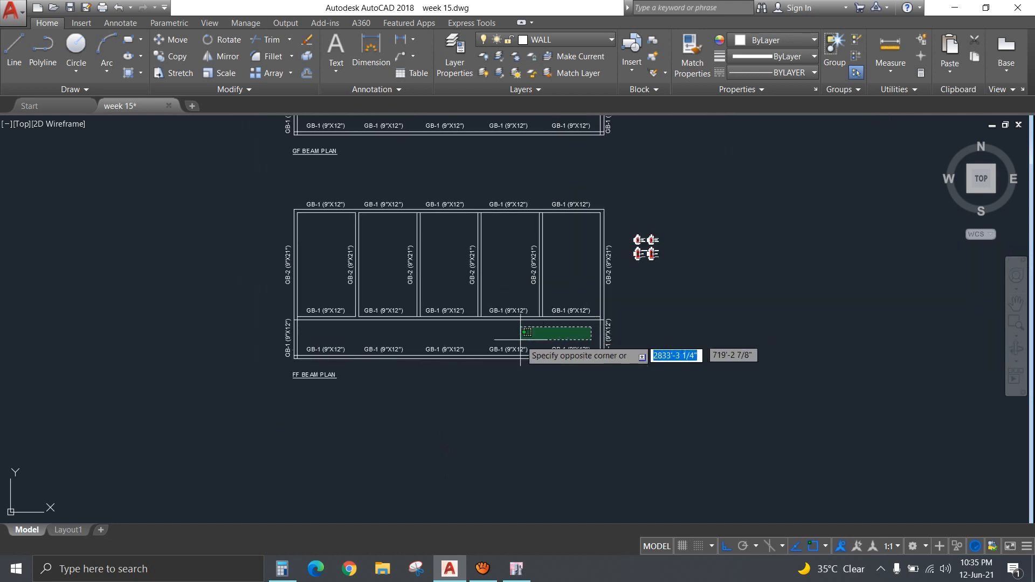
left_click(375, 355)
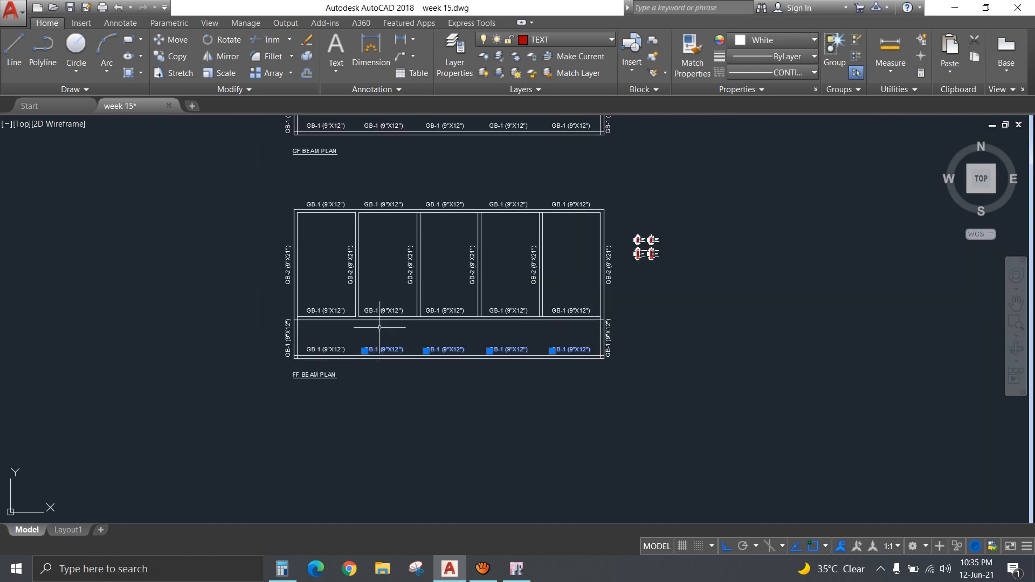
left_click(362, 301)
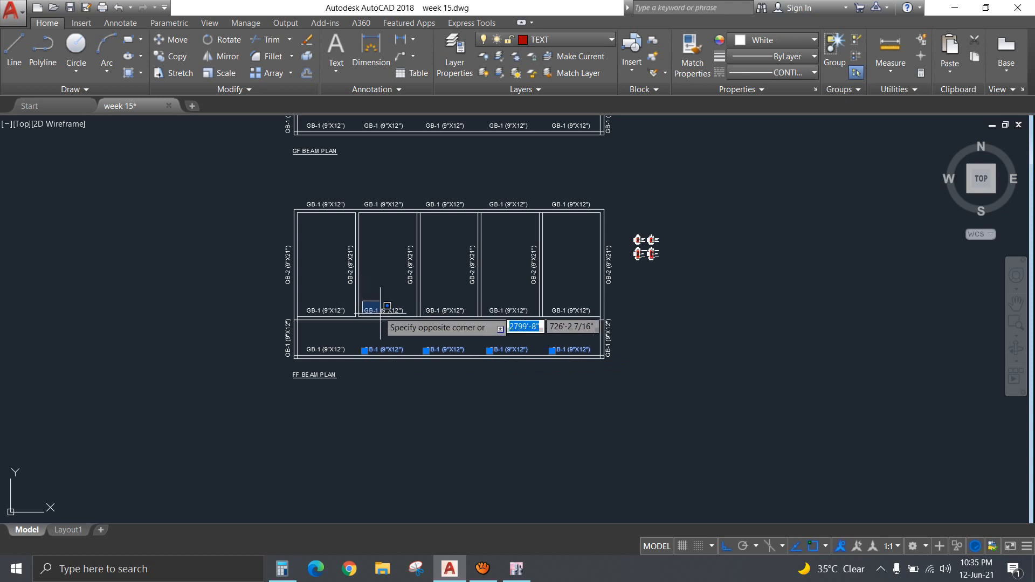
left_click(603, 324)
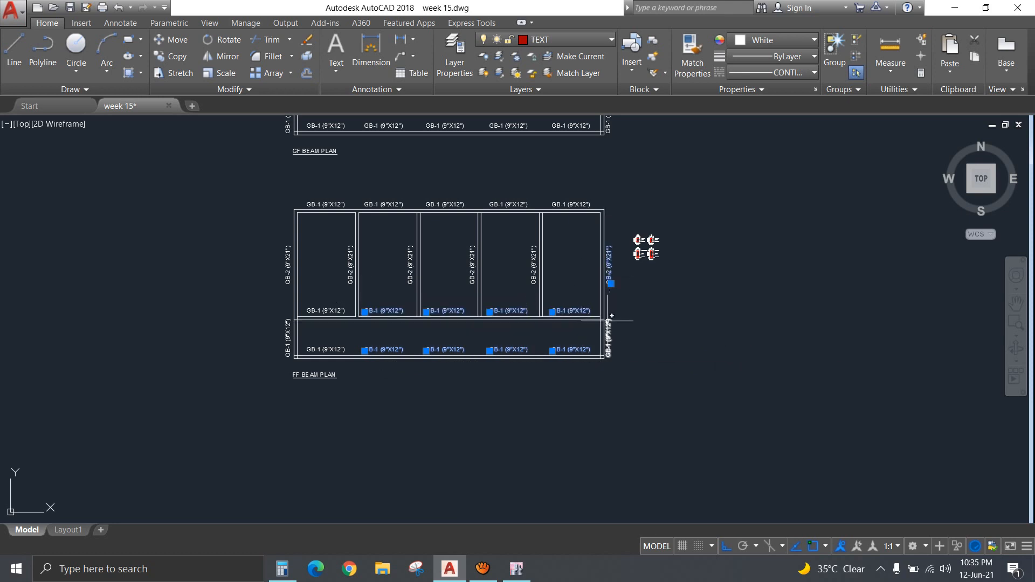
left_click(335, 229)
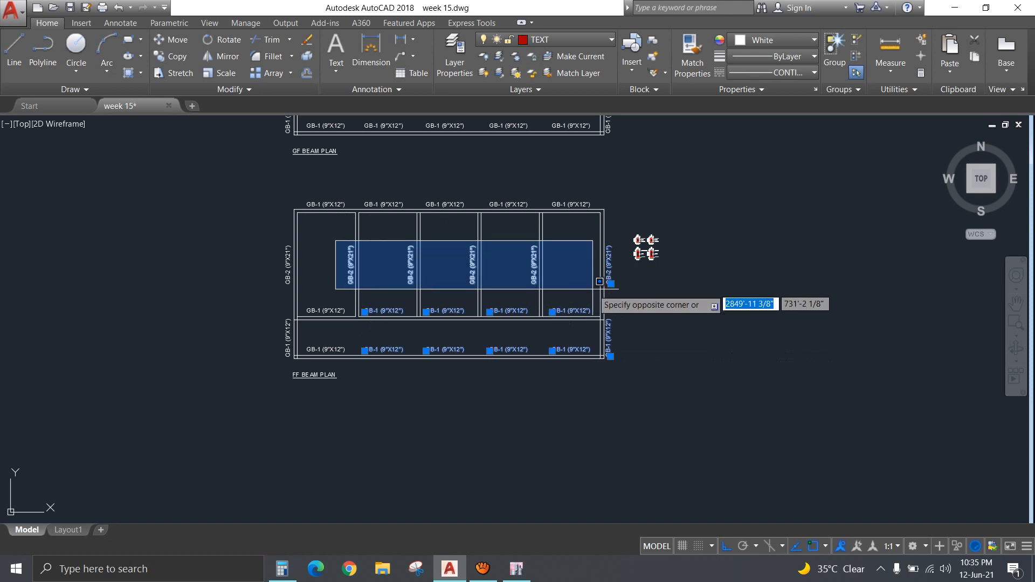
left_click(604, 294)
left_click(604, 206)
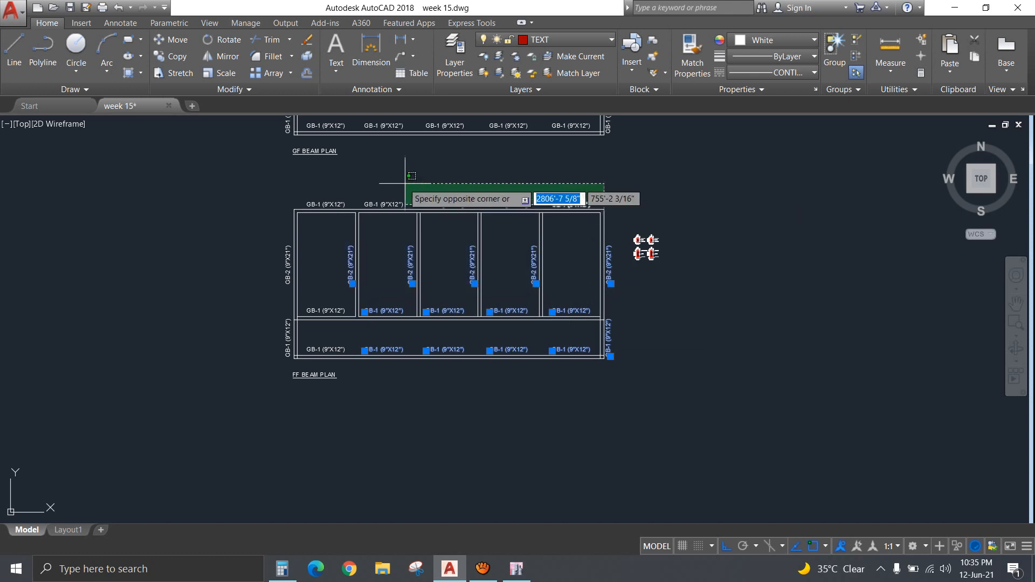
left_click(345, 172)
key("Delete")
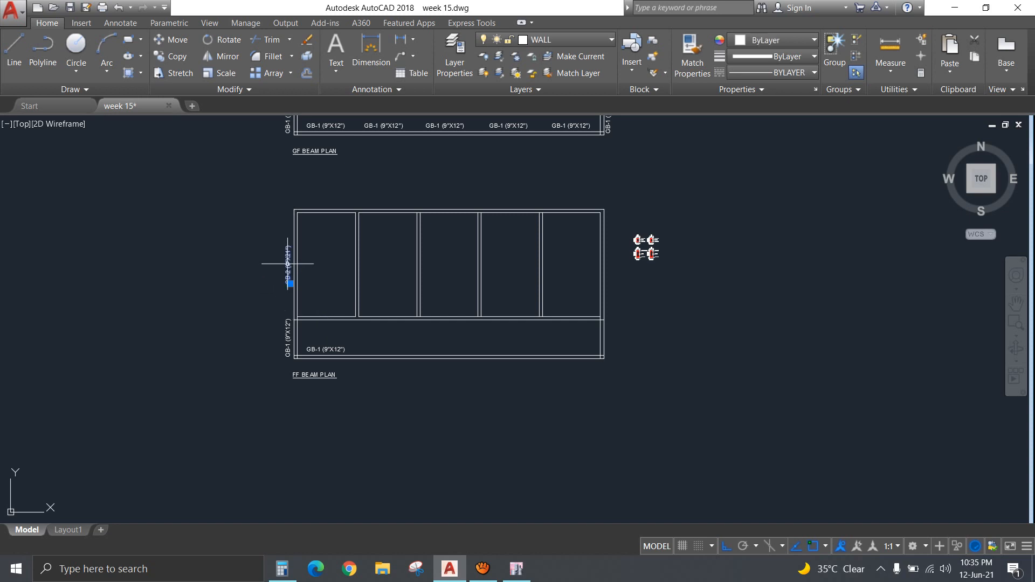
Change the two remaining lower-left beam labels of the FF beam plan to FB-1 (9"X12").
scroll(318, 362, "up", 6)
left_click(287, 303)
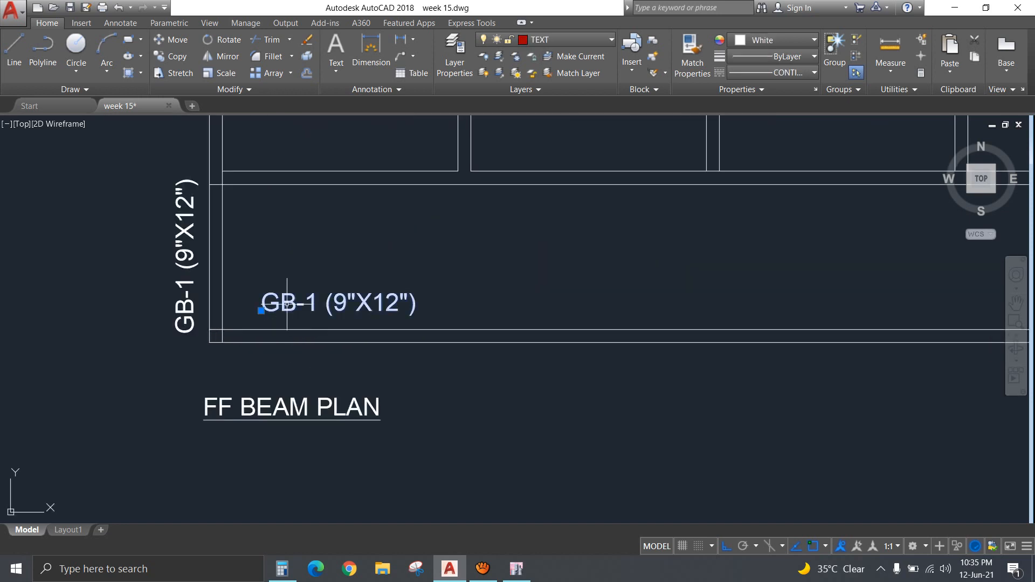
double_click(280, 303)
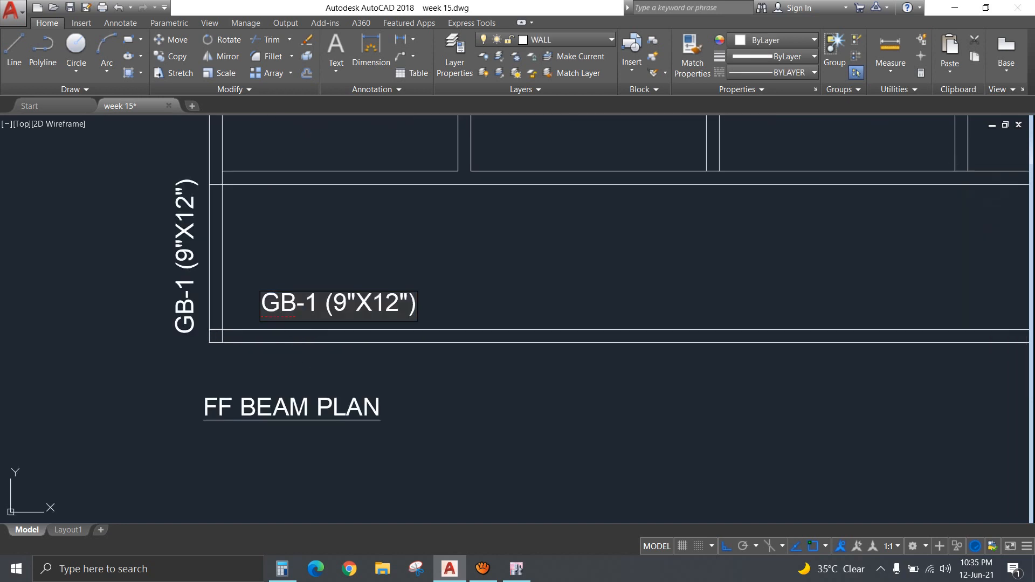
type("F")
left_click(237, 308)
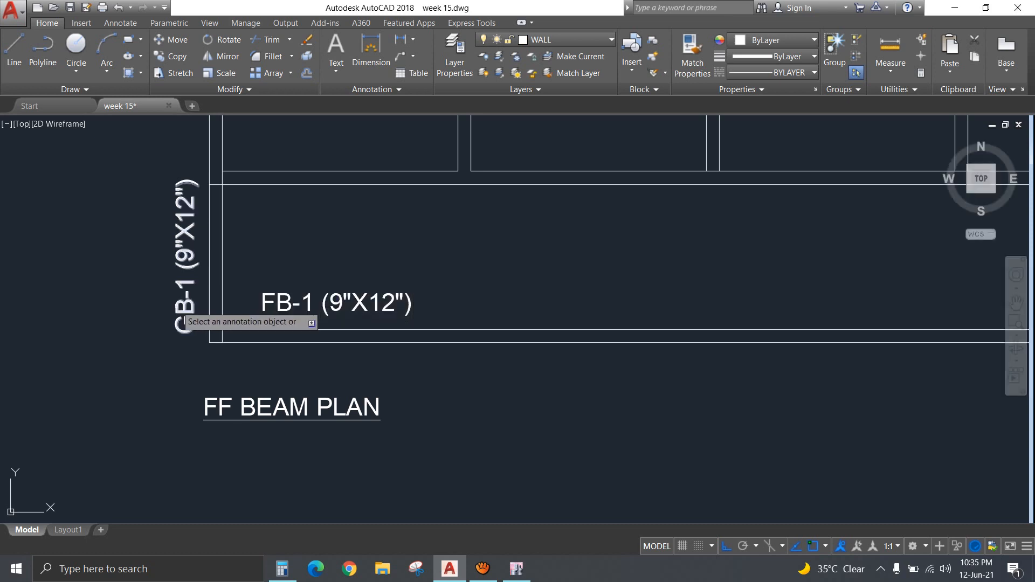
left_click(182, 308)
left_click(212, 328)
key("BackSpace")
type("F")
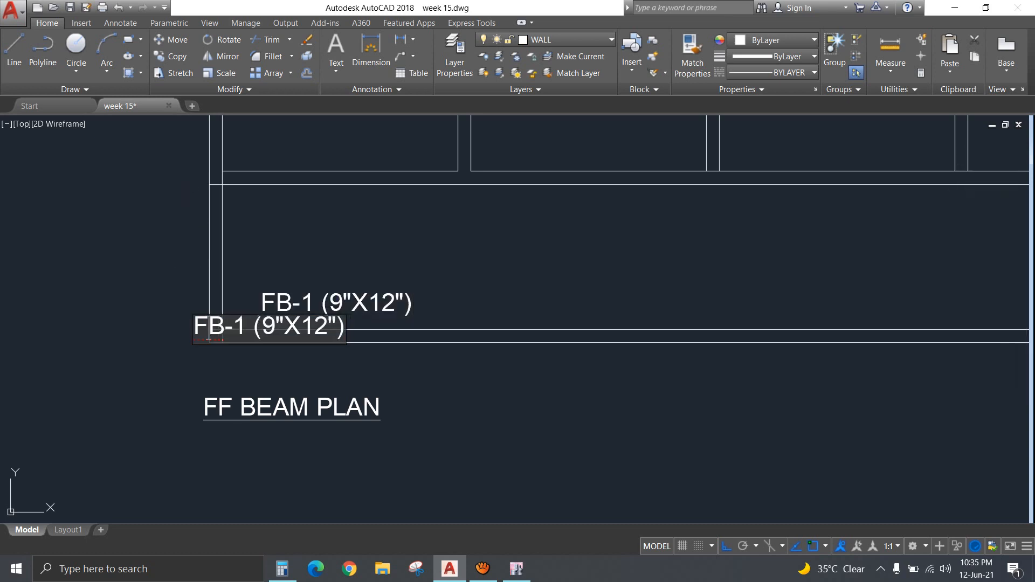
left_click(278, 255)
Copy the horizontal FB-1 label vertically up to the inner and top beams of the first bay.
left_click(330, 302)
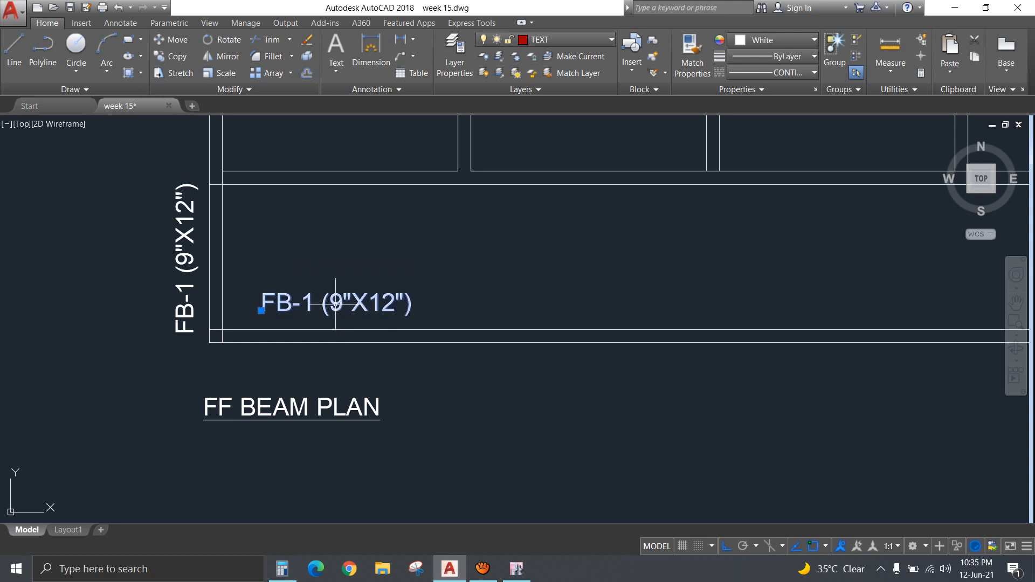
type("co")
key("space")
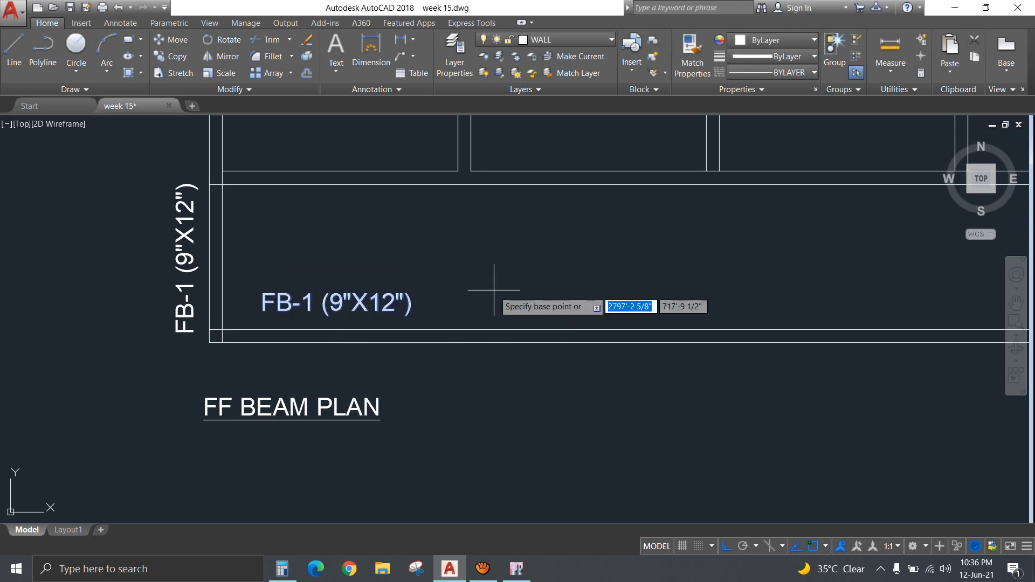
left_click(494, 288)
mouse_move(508, 200)
middle_mouse_down()
mouse_move(527, 141)
mouse_move(524, 373)
middle_mouse_up()
scroll(527, 135, "down", 2)
scroll(526, 136, "down", 3)
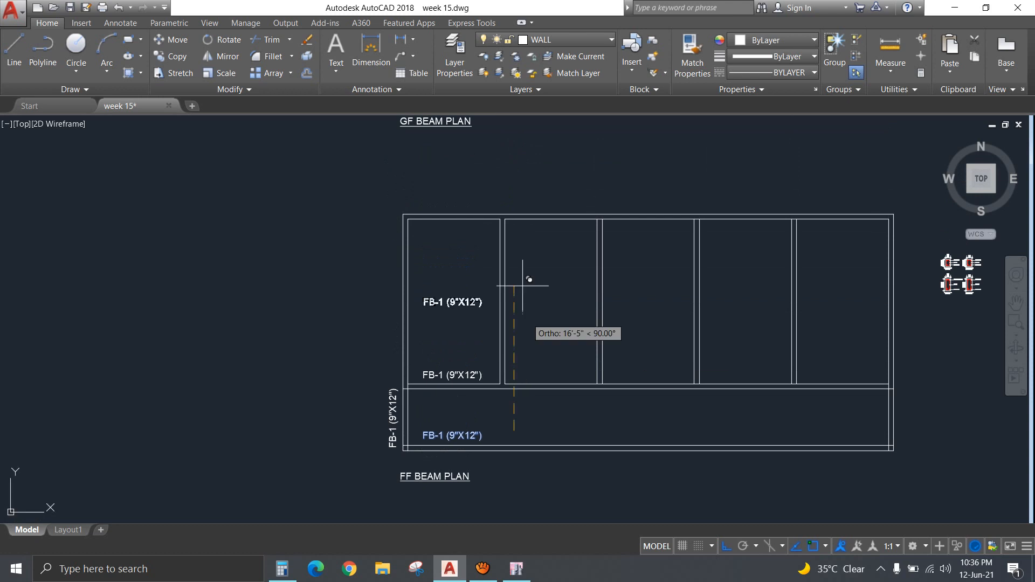
left_click(523, 200)
key("Escape")
Copy the first bay's three horizontal FB-1 labels across to the other four bays of the FF beam plan.
left_click(416, 184)
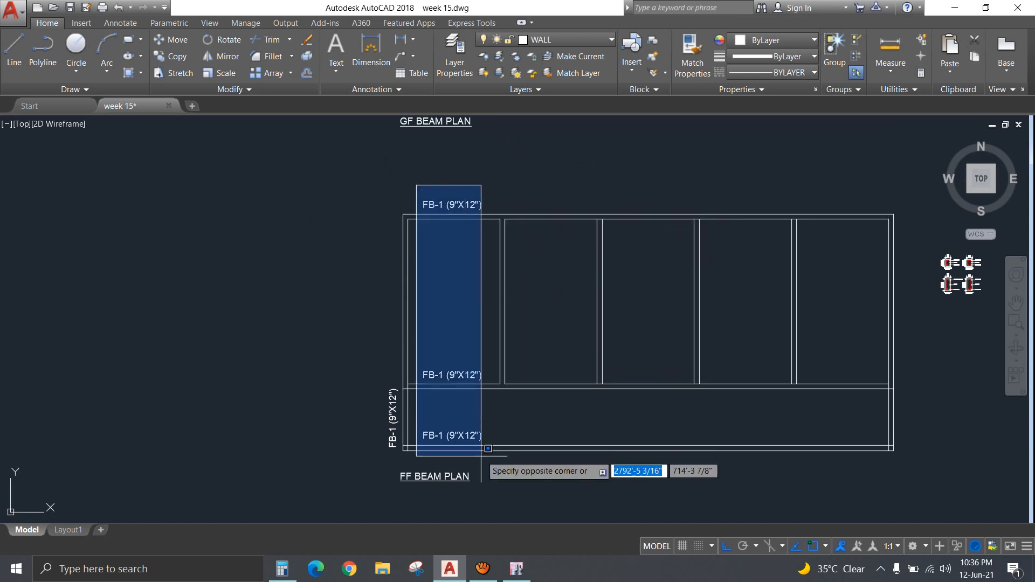
left_click(490, 462)
type("co")
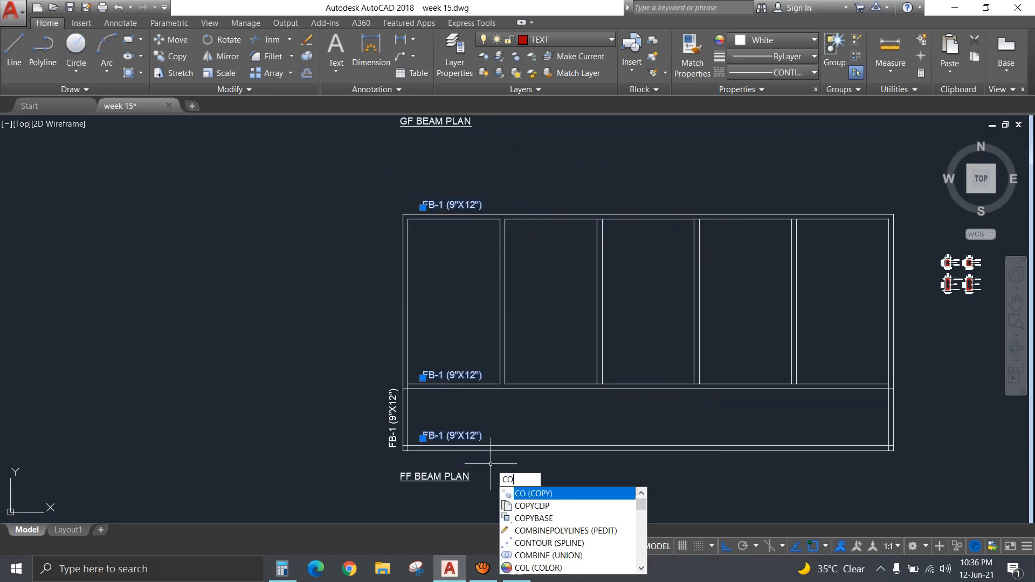
key("Return")
left_click(523, 166)
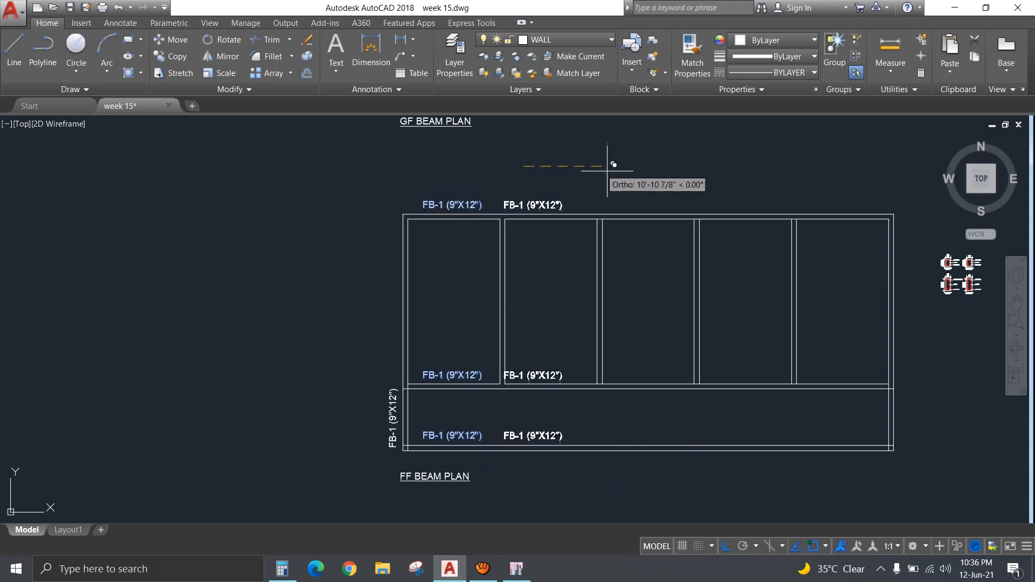
left_click(720, 163)
left_click(718, 166)
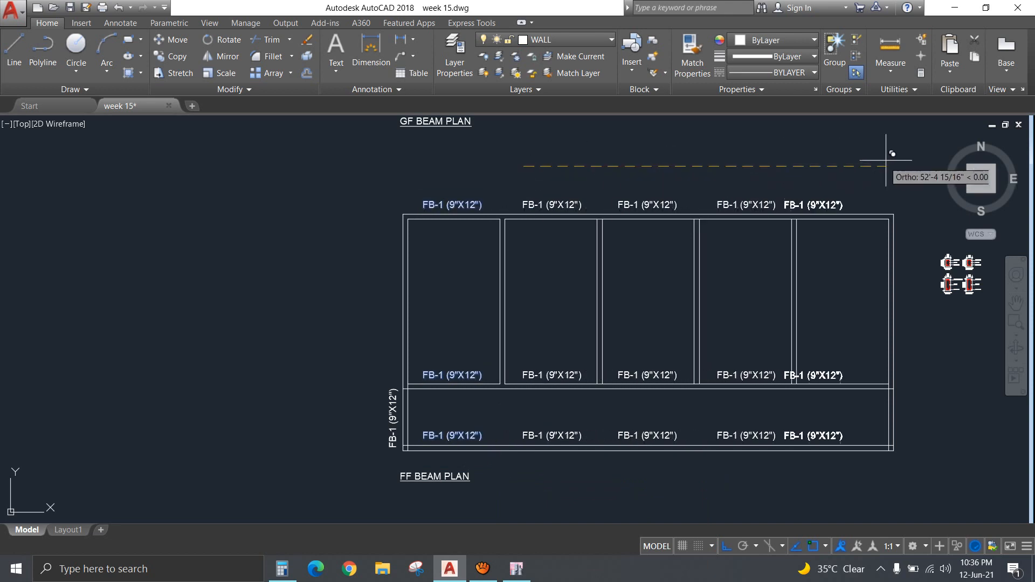
left_click(812, 166)
key("Escape")
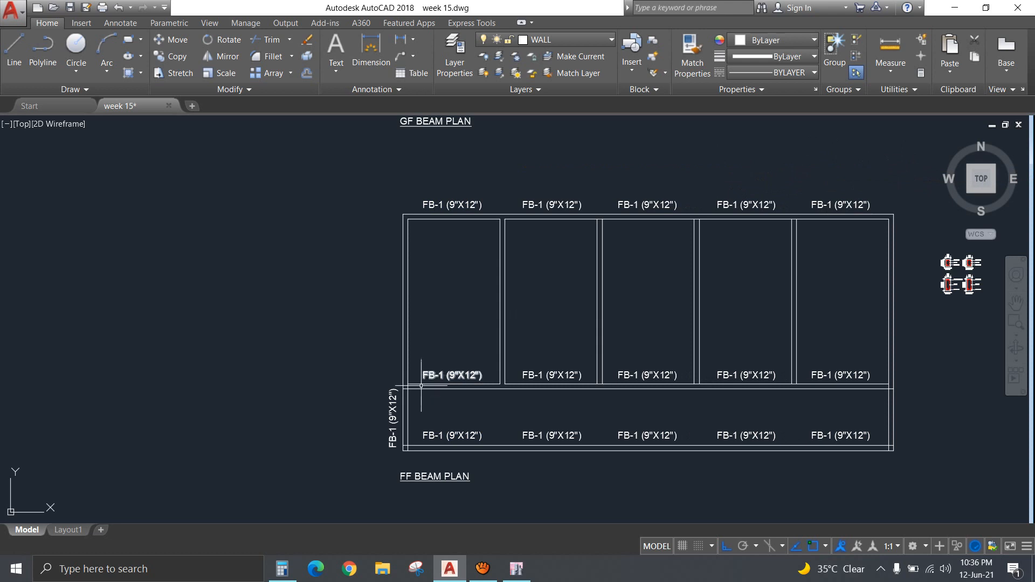
Mirror the vertical FB-1 label about the plan's vertical centreline to the right edge beam, keeping the original.
left_click(398, 402)
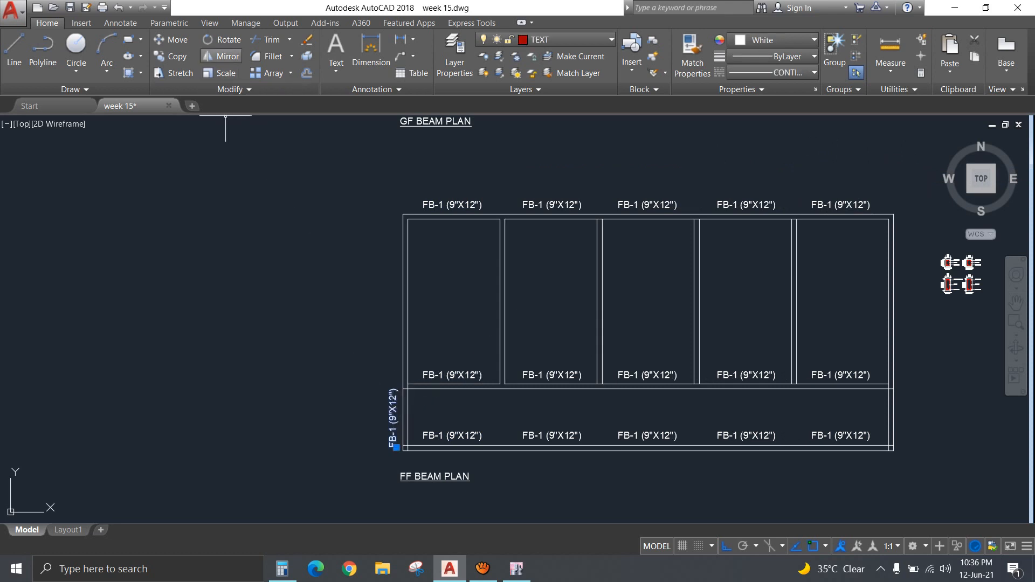
left_click(220, 56)
left_click(648, 450)
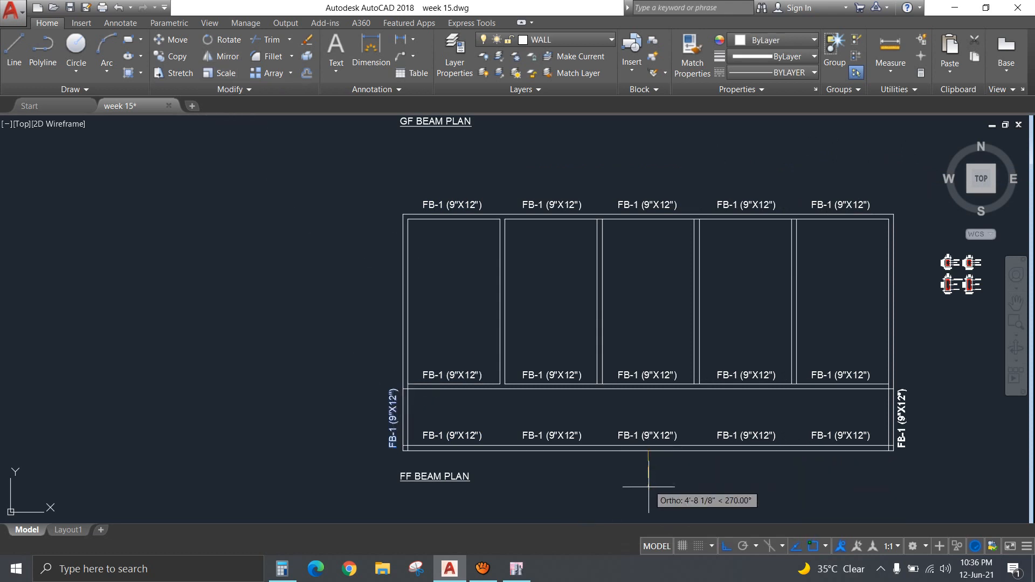
left_click(649, 491)
key("Return")
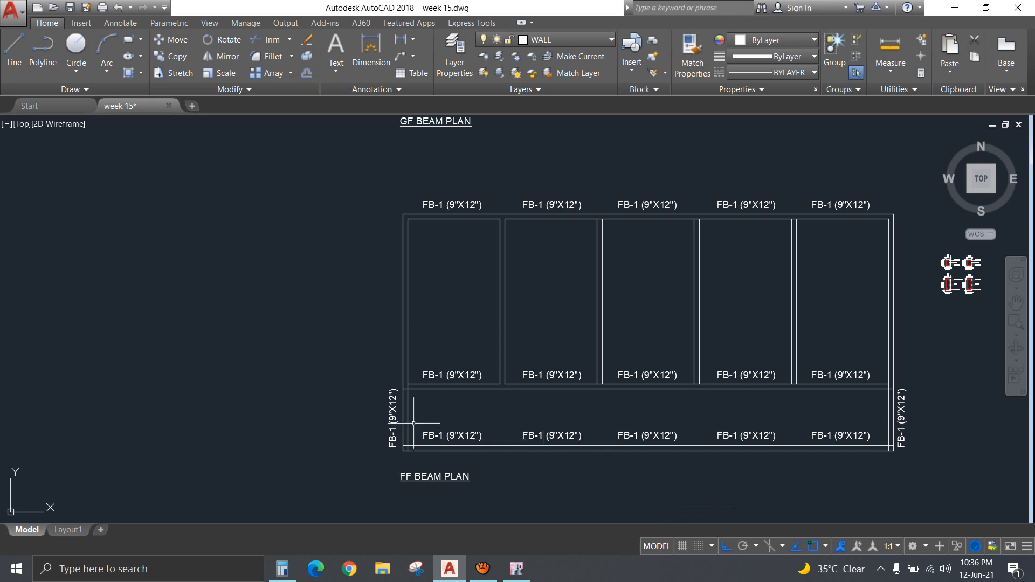
Copy the vertical FB-1 label of the lower-left edge beam straight up beside the upper-left edge beam of the FF beam plan.
left_click(393, 414)
type("c")
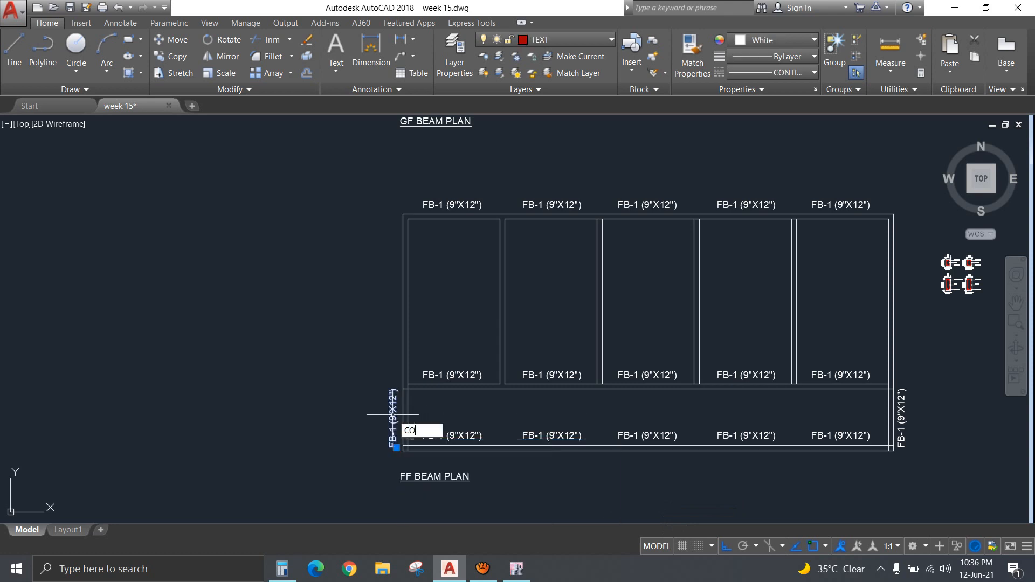
type("o")
key("Return")
left_click(324, 419)
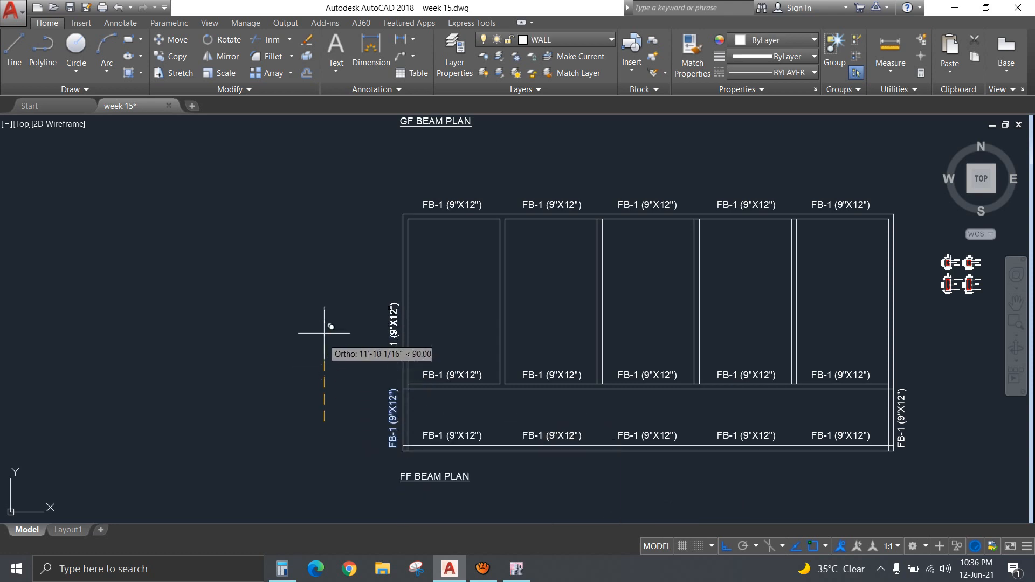
left_click(387, 296)
key("Return")
Change the copied label beside the upper-left edge beam to FB-2 (9"X21").
double_click(394, 293)
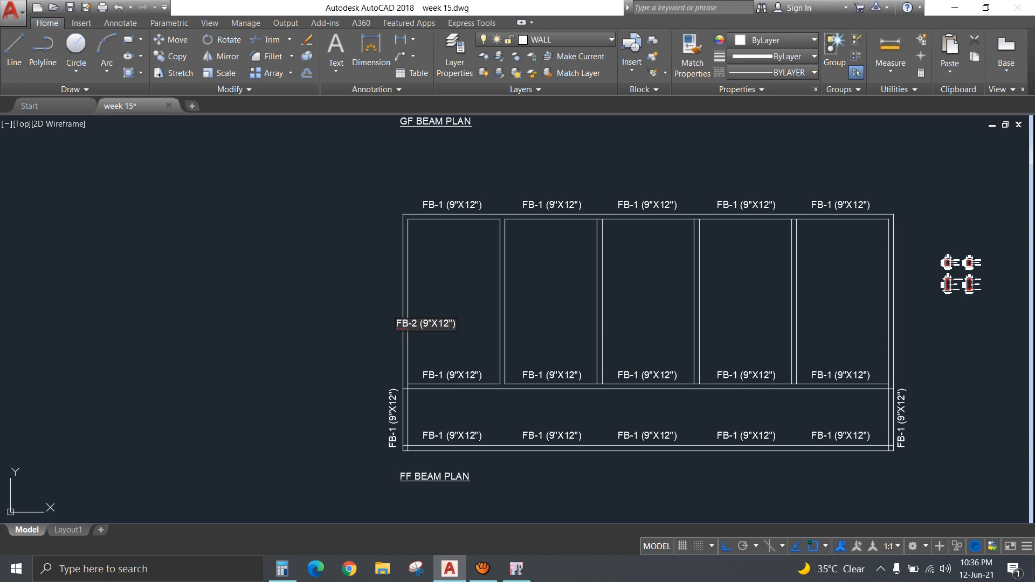
left_click(366, 358)
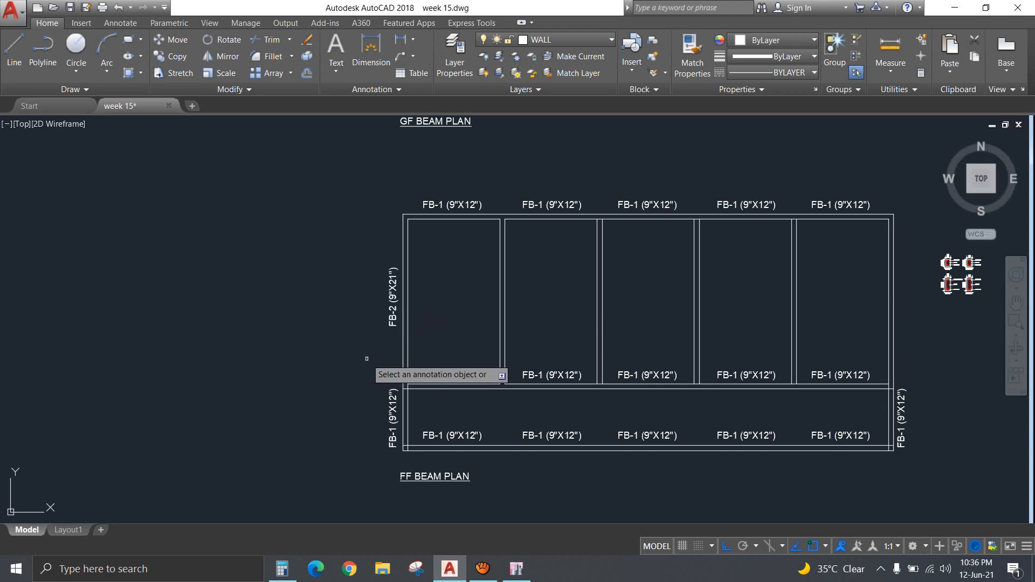
key("Escape")
Copy the vertical FB-2 label horizontally to the four inner vertical beams of the FF beam plan.
scroll(378, 361, "down", 4)
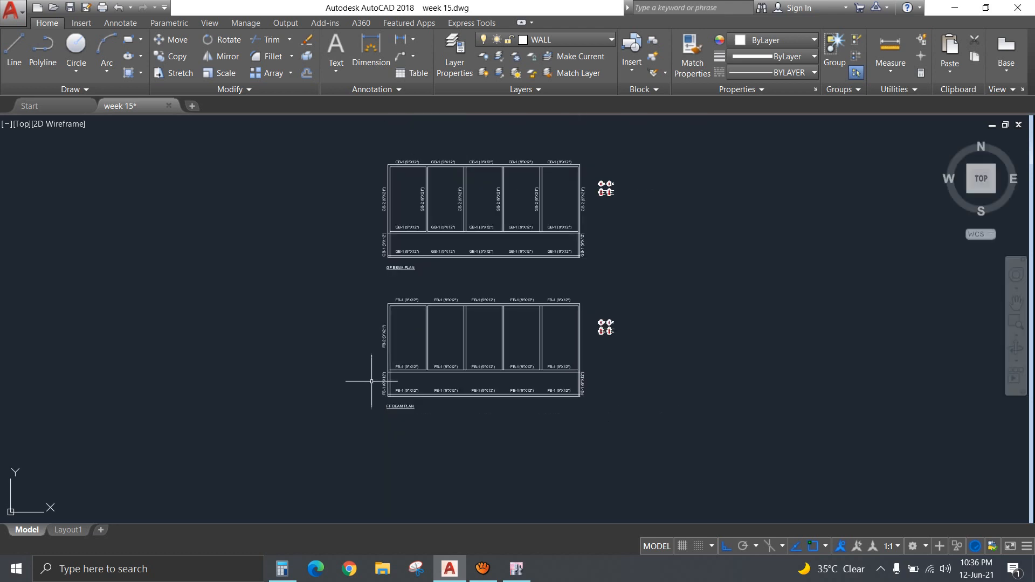
middle_click_drag(371, 375, 354, 324)
left_click(364, 280)
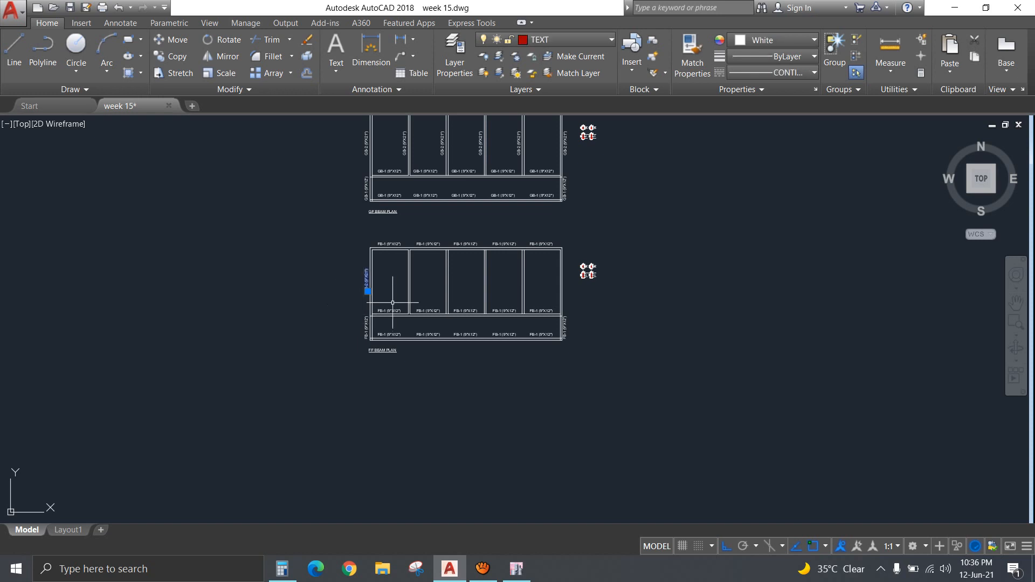
scroll(398, 302, "up", 2)
key("m")
key("Return")
left_click(425, 460)
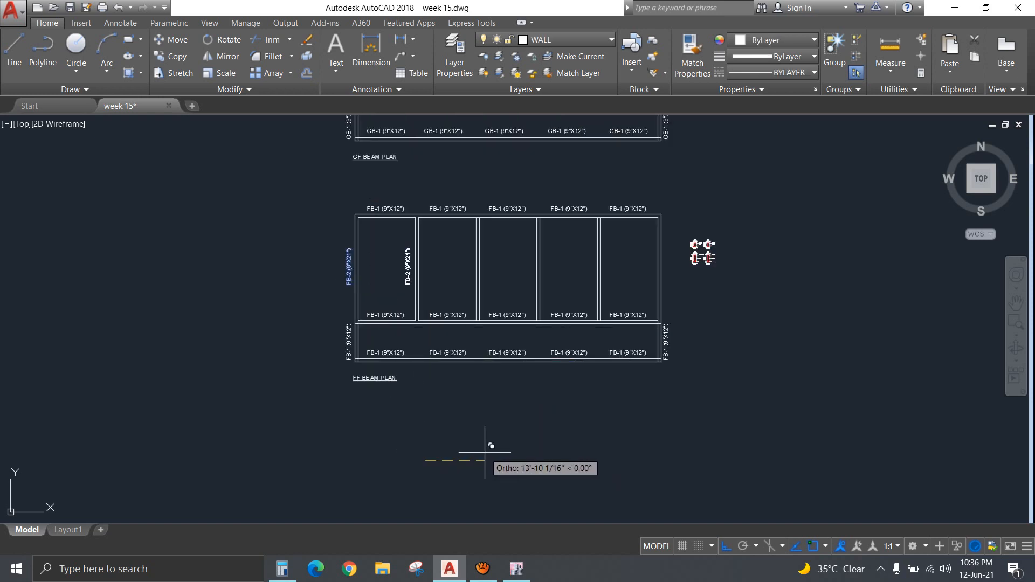
left_click(551, 435)
left_click(610, 432)
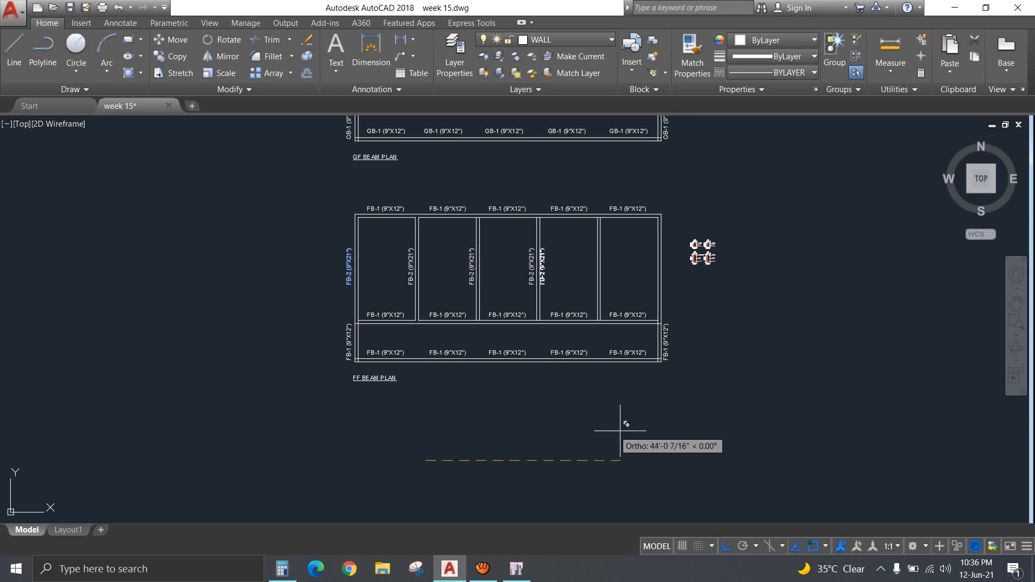
left_click(669, 426)
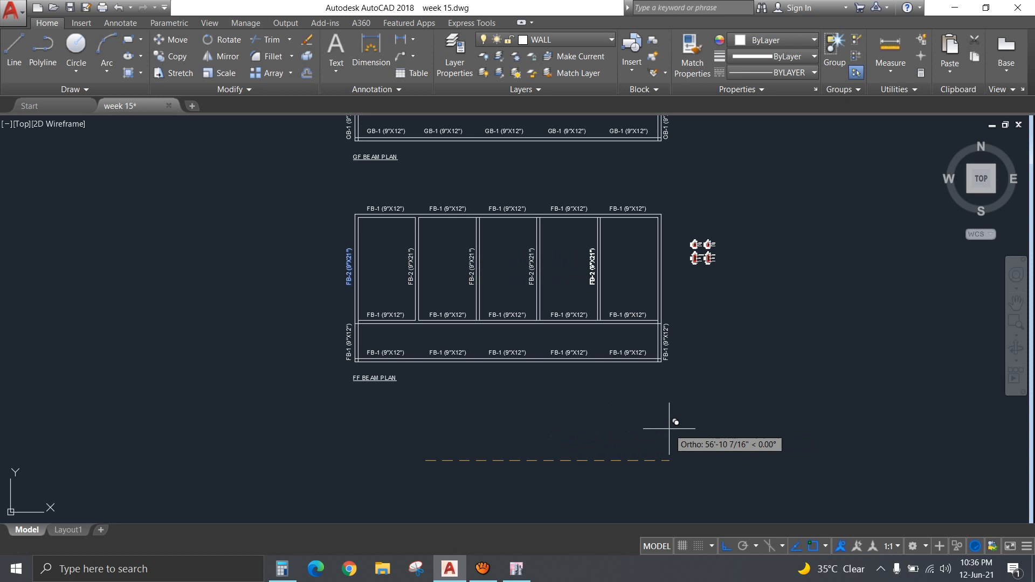
Copy the FB-2 label to the outer side of the right edge beam and delete the surplus copy inside it.
left_click(730, 427)
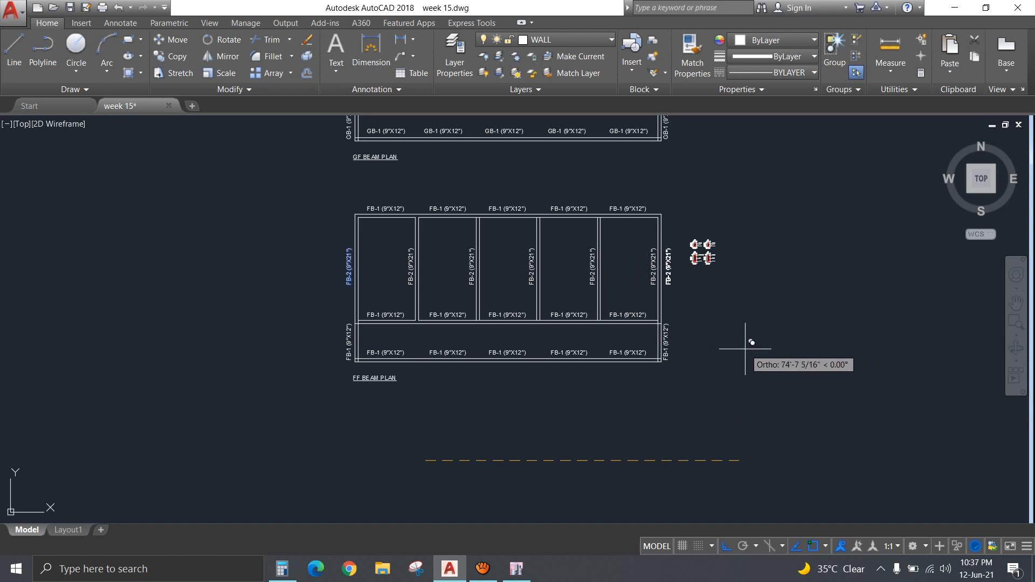
left_click(666, 300)
left_click(653, 280)
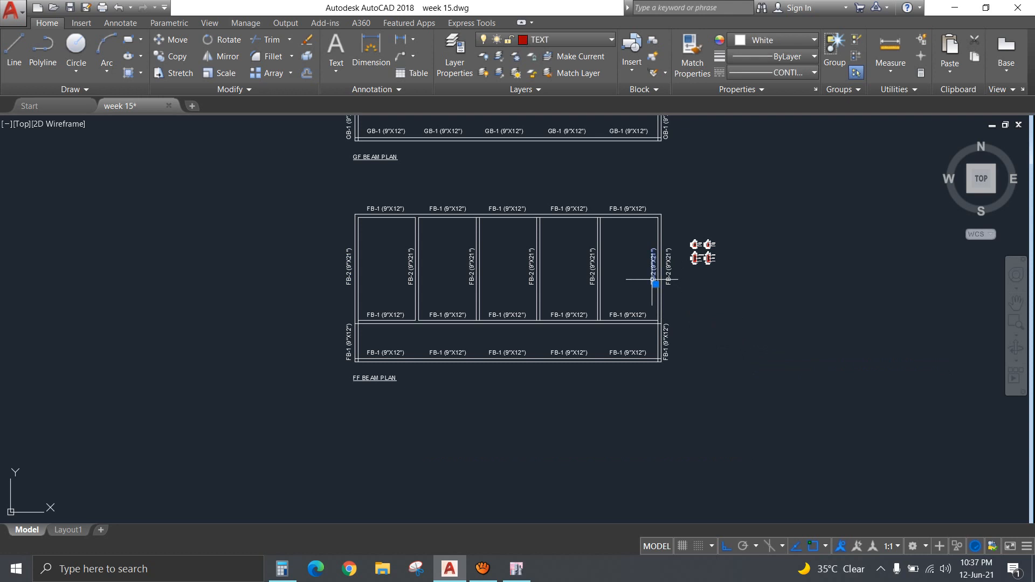
key("Escape")
Change GB-1 to FB-1 in both 9" X 12" section titles beside the FF beam plan, ENDS L/3 and MIDDLE L/3.
scroll(723, 253, "up", 10)
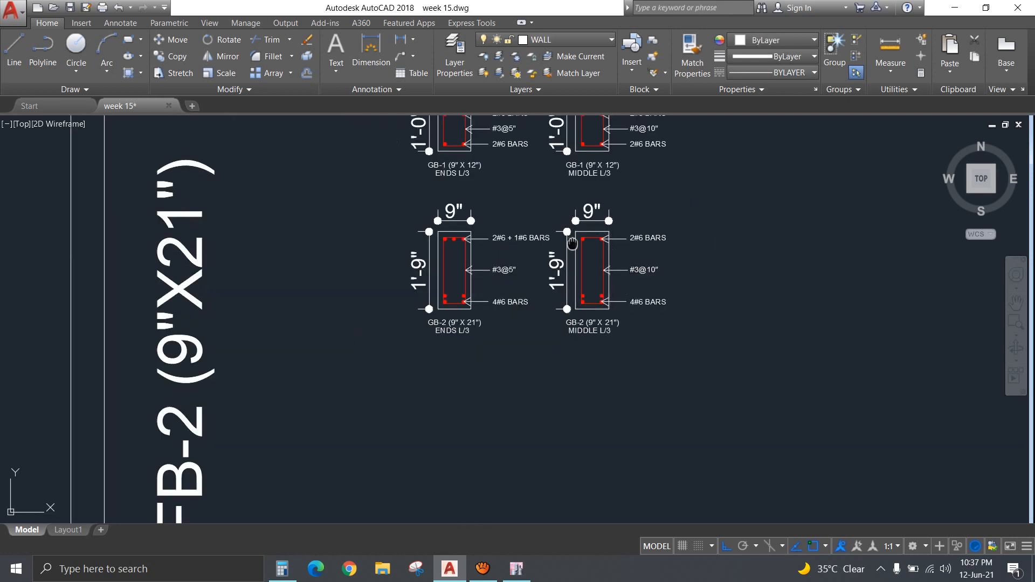
double_click(467, 252)
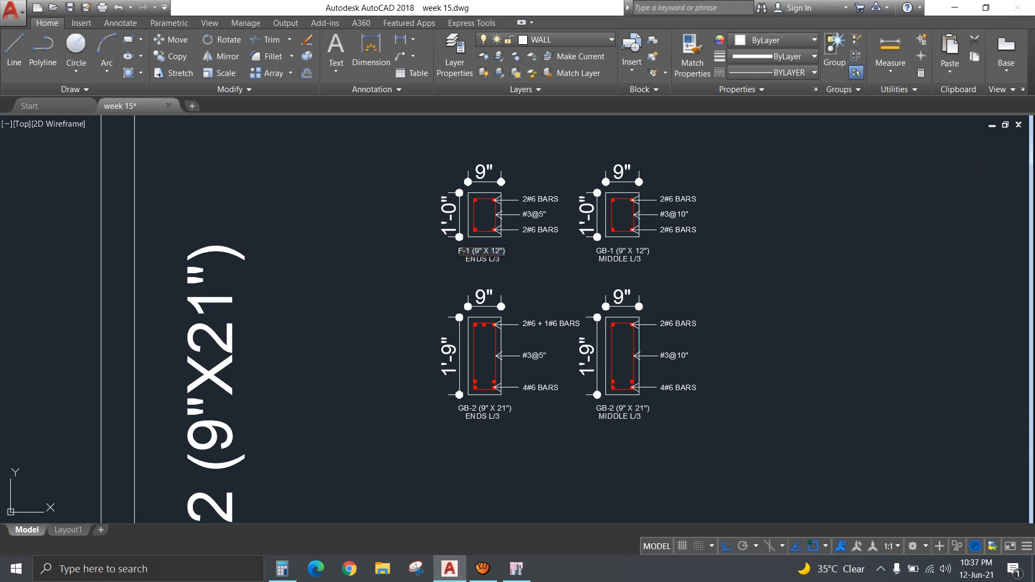
type("FB")
left_click(576, 270)
scroll(612, 254, "up", 5)
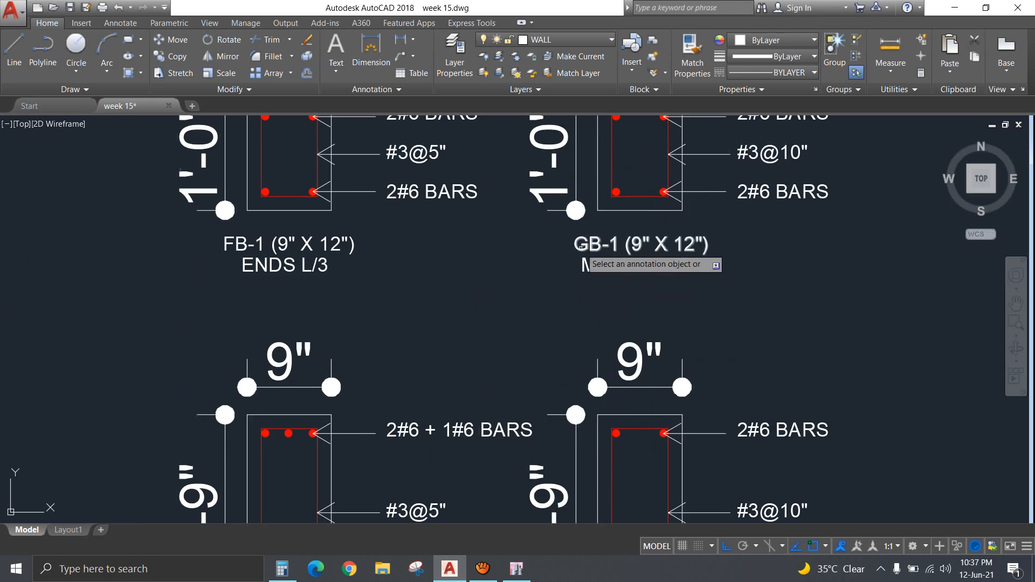
left_click(585, 247)
left_click(589, 246)
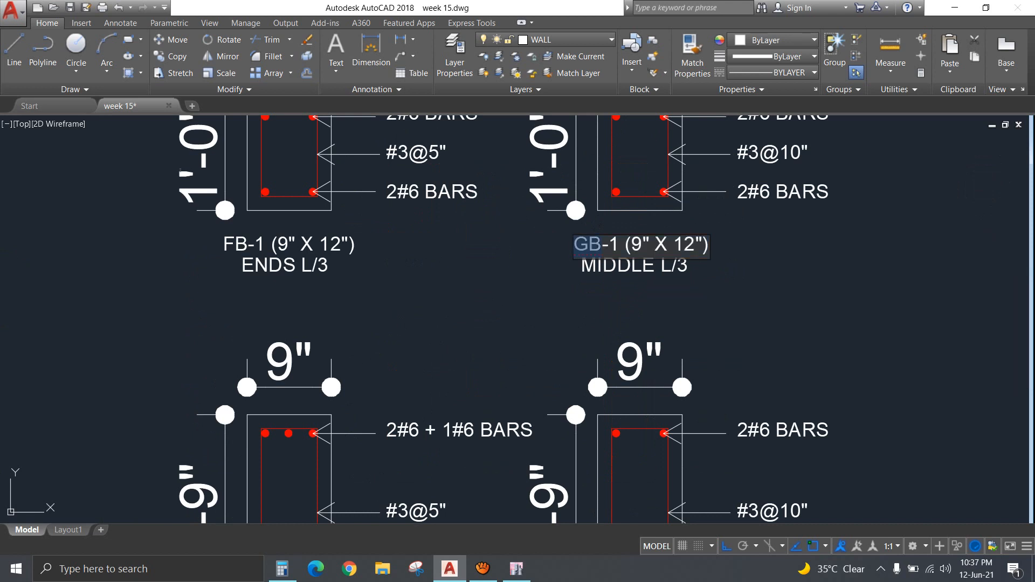
type("FB")
left_click(598, 301)
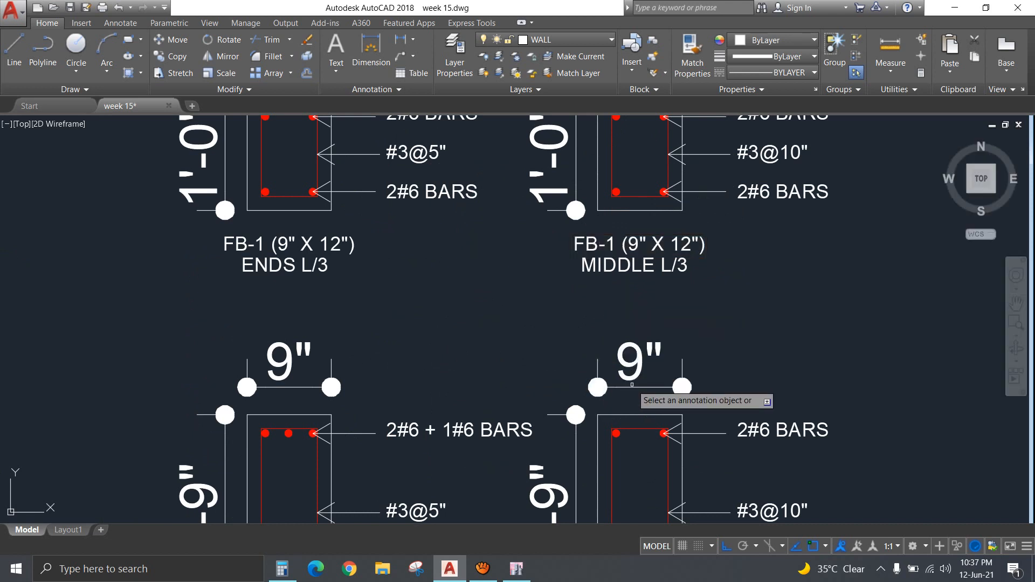
Change GB-2 to FB-2 in the titles of the MIDDLE L/3 and ENDS L/3 9" X 21" sections.
middle_click_drag(631, 386, 669, 189)
double_click(626, 450)
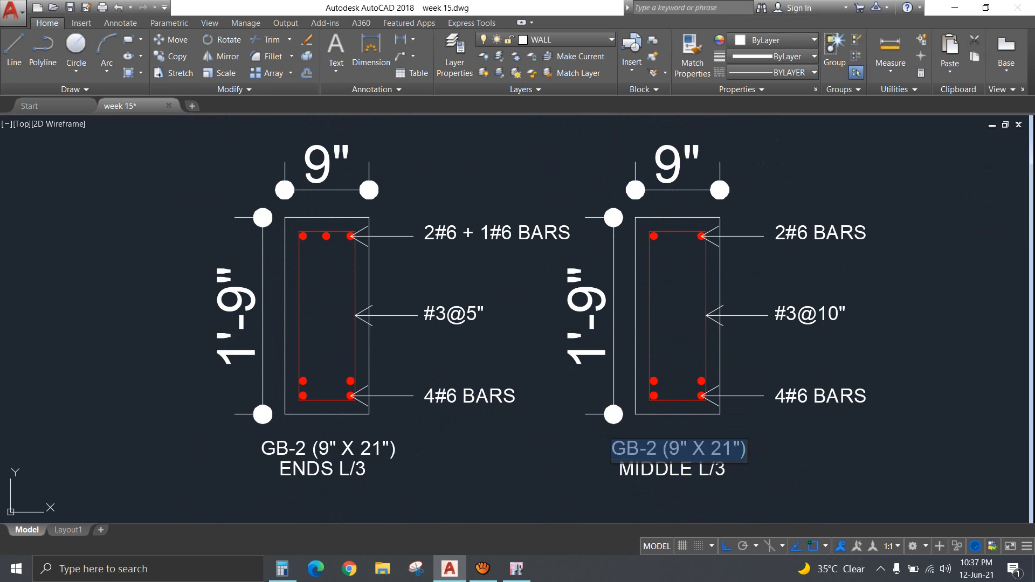
left_click(627, 450)
type("F")
key("Return")
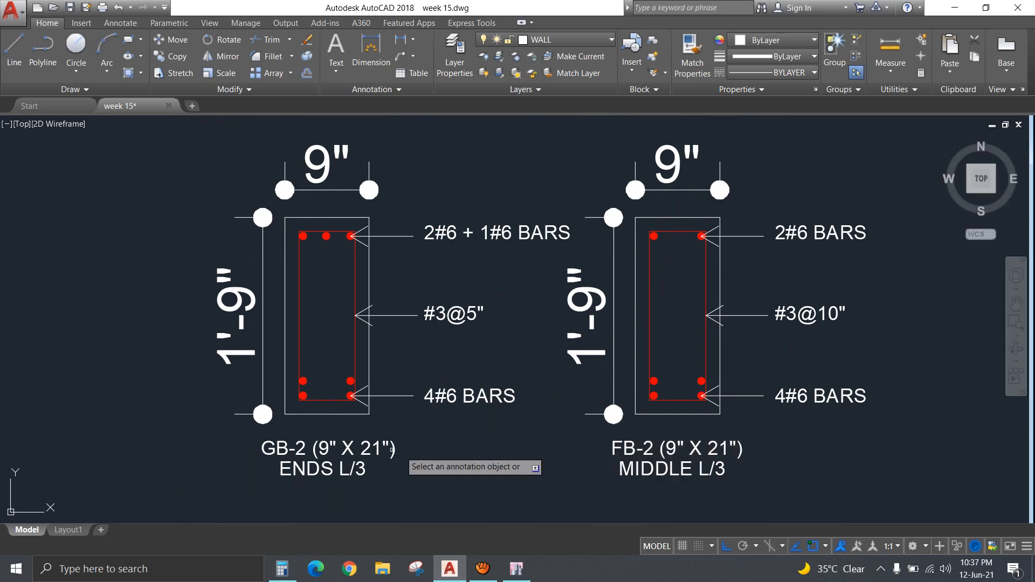
left_click(278, 449)
left_click(276, 451)
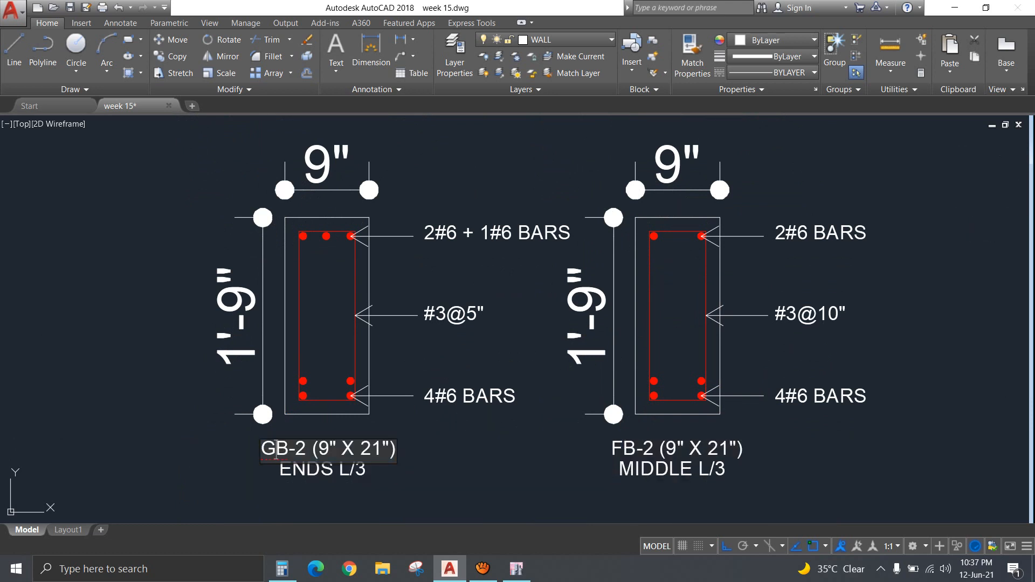
type("F")
key("Return")
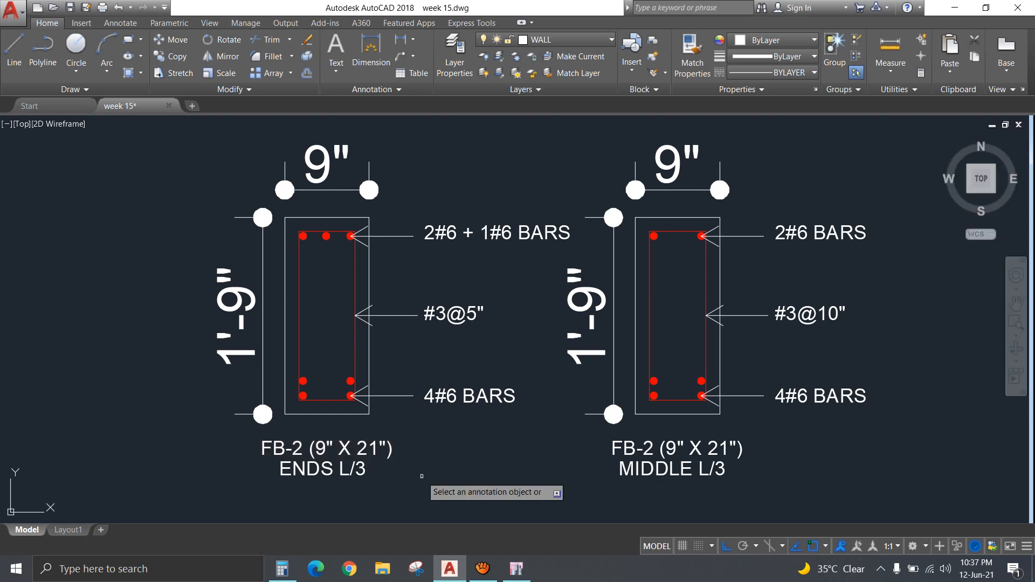
Switch to ETABS, examine the beams' longitudinal reinforcing on the FF ROOF plan, and return to the AutoCAD drawing.
left_click(517, 568)
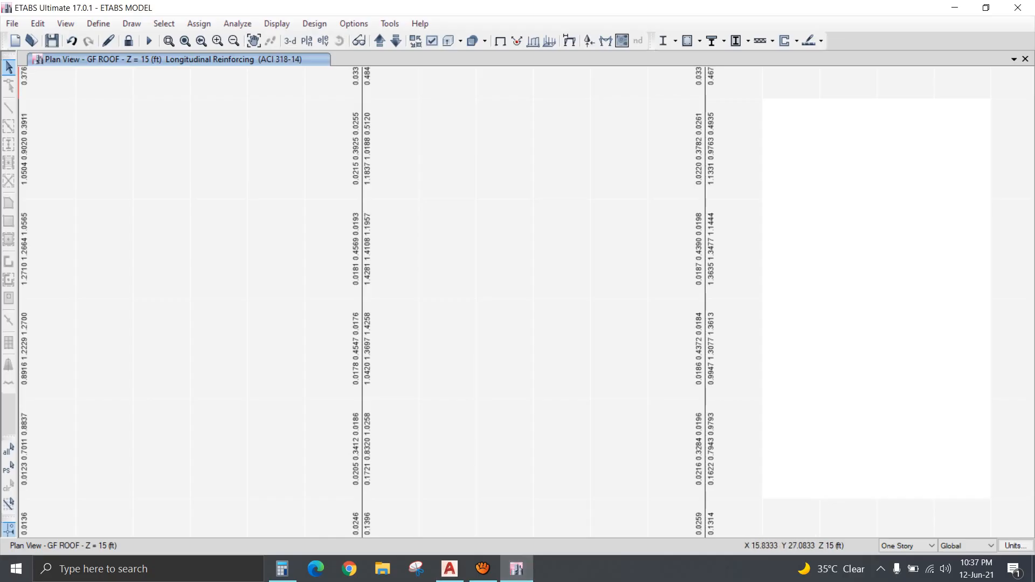
left_click(379, 40)
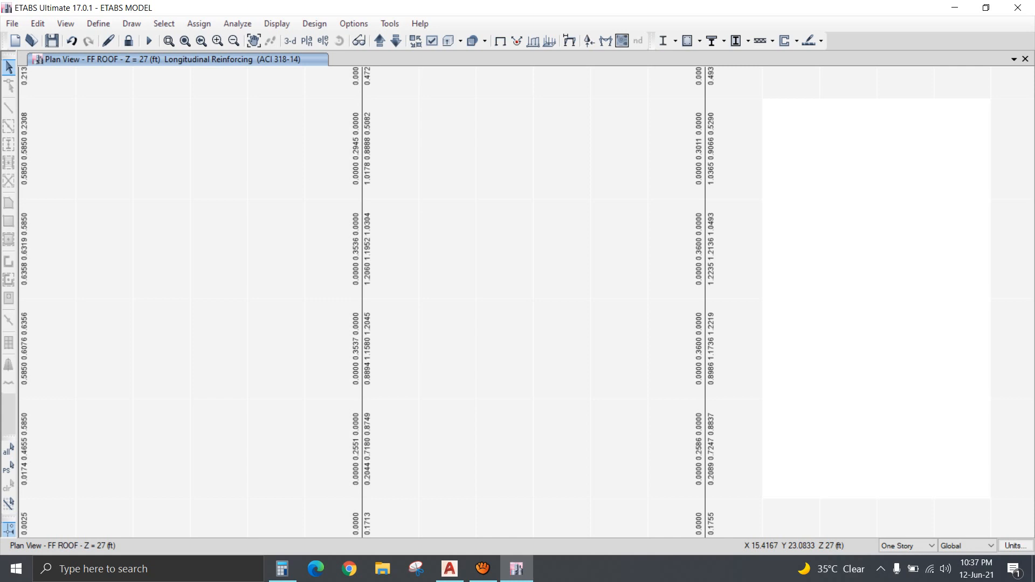
scroll(392, 257, "down", 3)
scroll(256, 366, "up", 3)
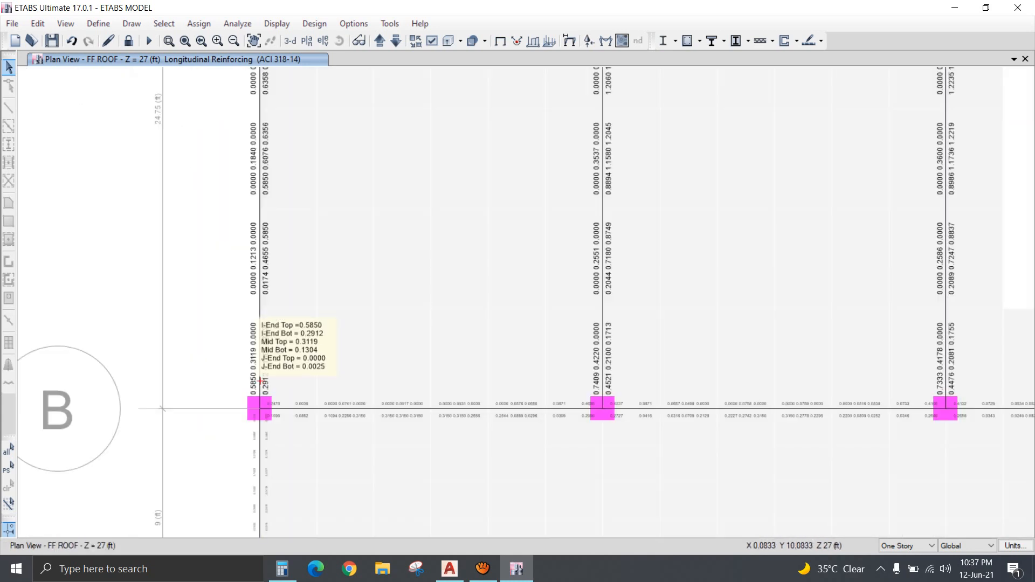
middle_click_drag(304, 176, 303, 347)
middle_click_drag(293, 186, 292, 241)
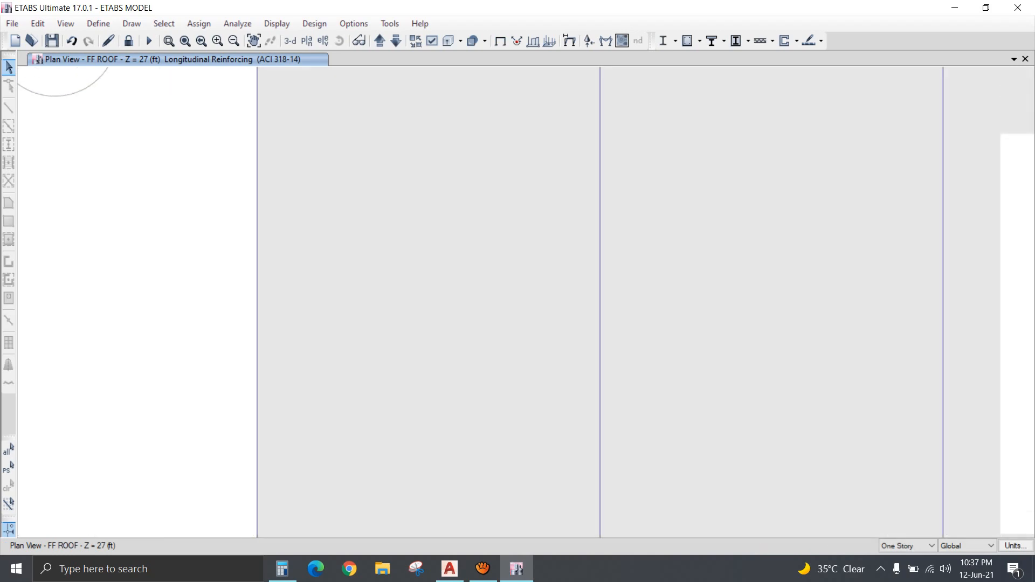
left_click(449, 569)
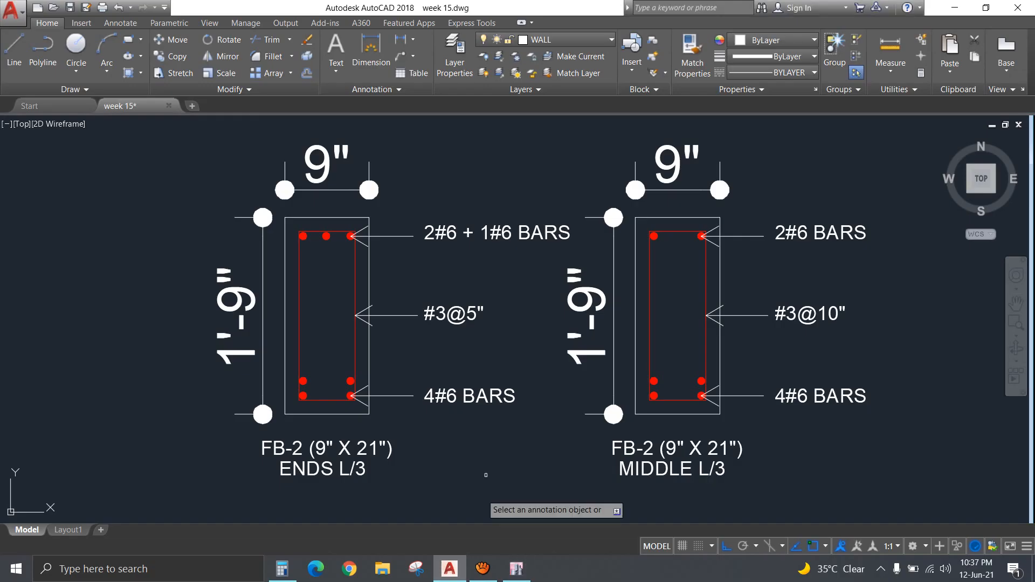
key("Escape")
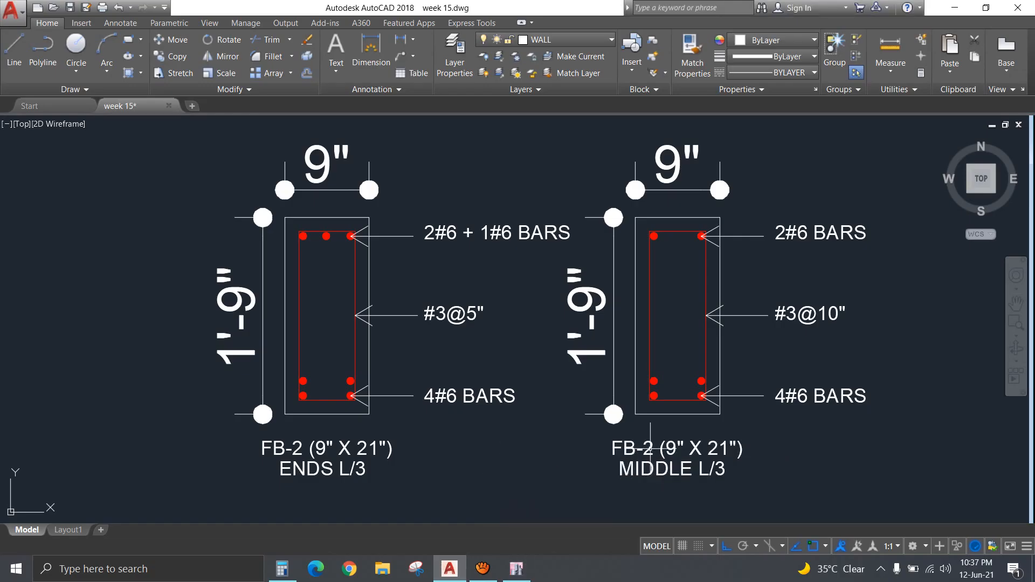
Copy the 12' x 14' opening with its text from the ground floor plan to the GF beam plan, aligned by the plans' lower-right outer corners.
scroll(716, 507, "down", 10)
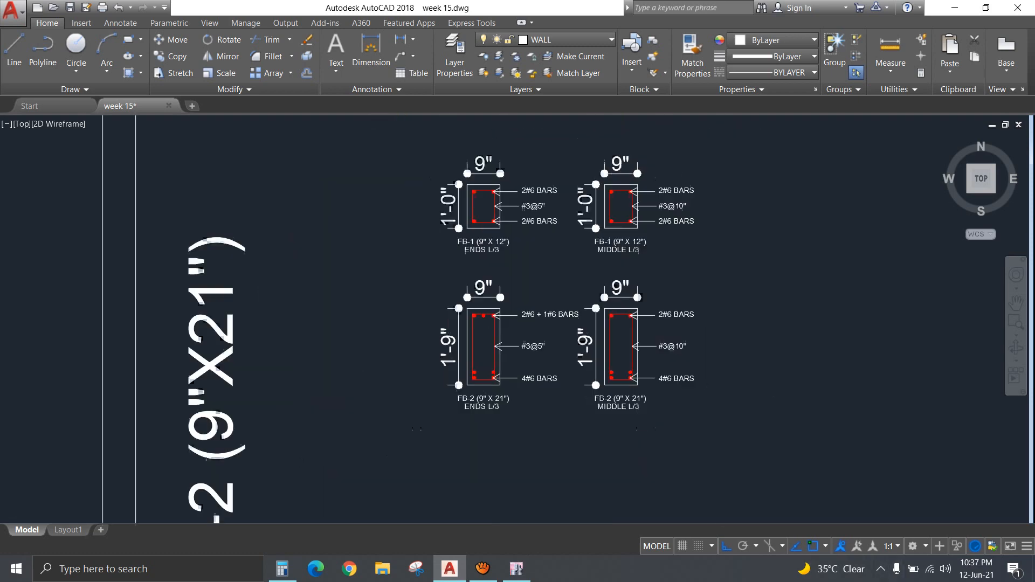
middle_click_drag(440, 385, 566, 391)
scroll(533, 341, "down", 2)
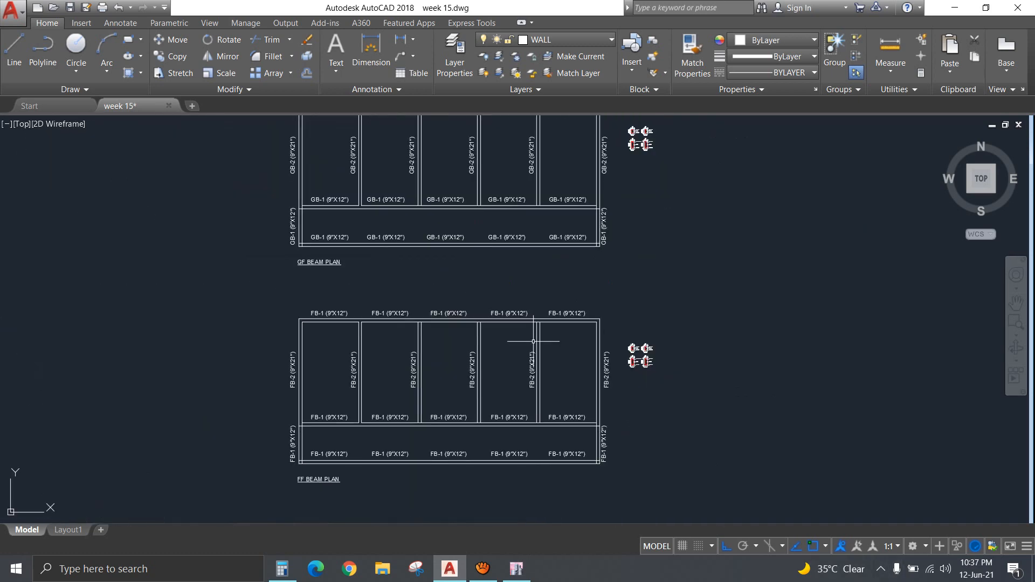
scroll(510, 356, "down", 2)
middle_click_drag(509, 358, 519, 543)
scroll(526, 313, "up", 6)
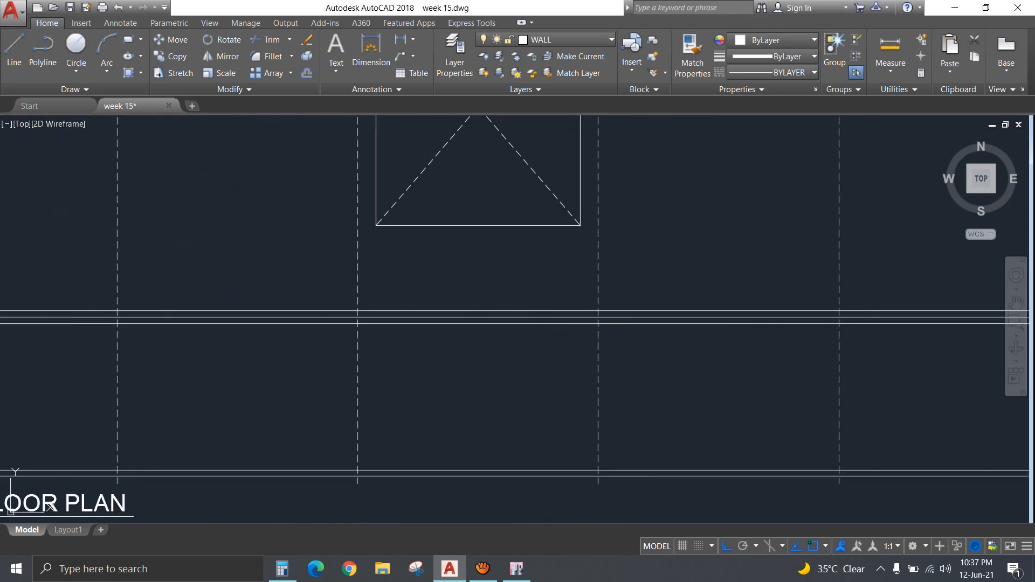
middle_click_drag(579, 277, 570, 420)
left_click_drag(564, 413, 350, 134)
type("co")
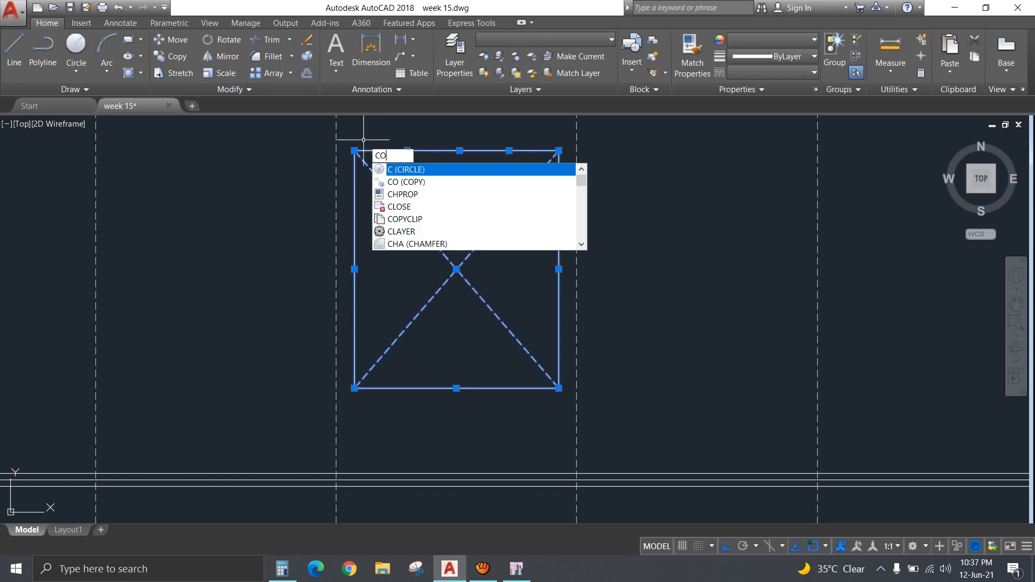
key("Return")
scroll(593, 299, "down", 6)
scroll(694, 323, "up", 6)
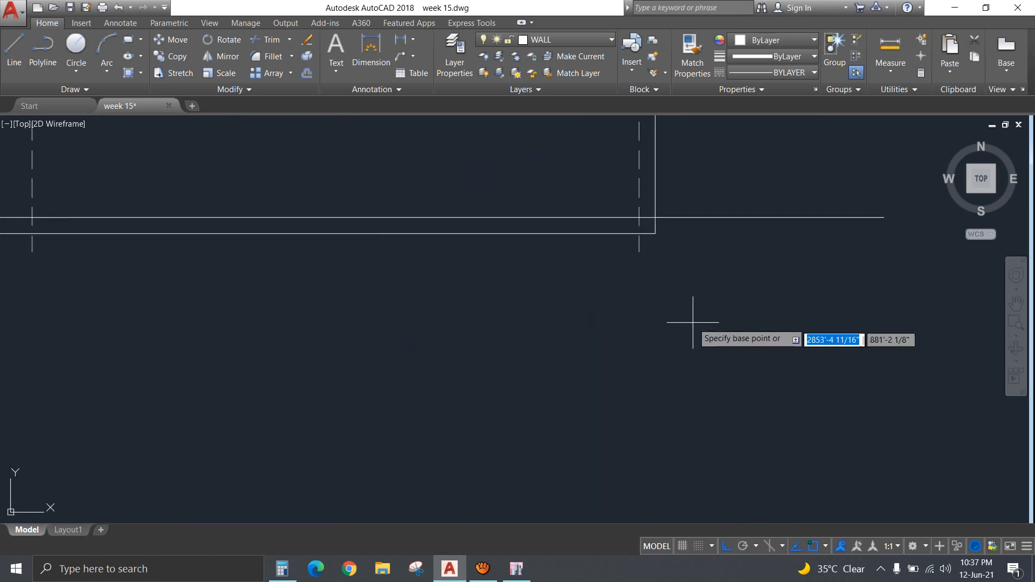
left_click(655, 233)
scroll(675, 418, "down", 8)
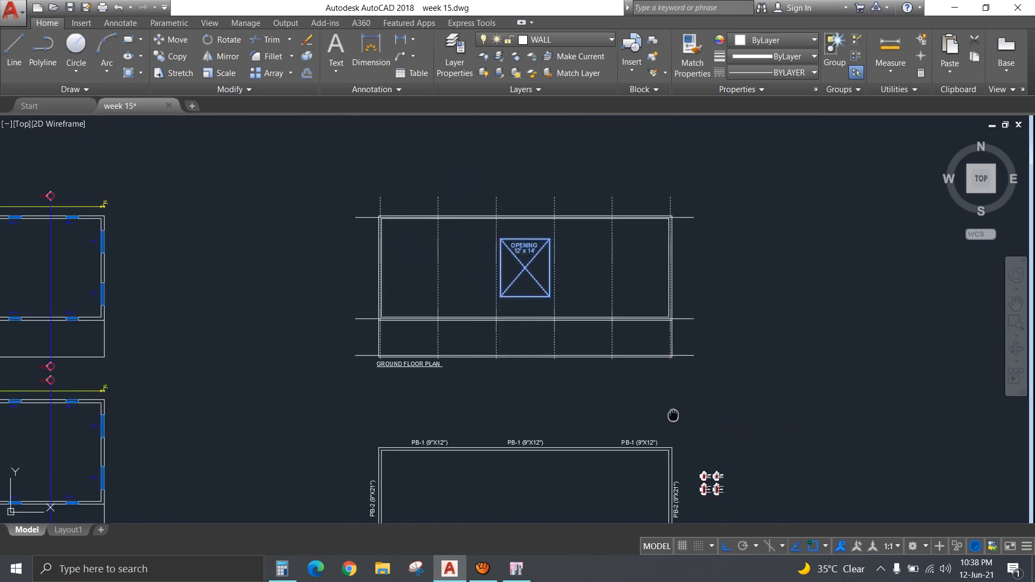
middle_click_drag(661, 469, 638, 289)
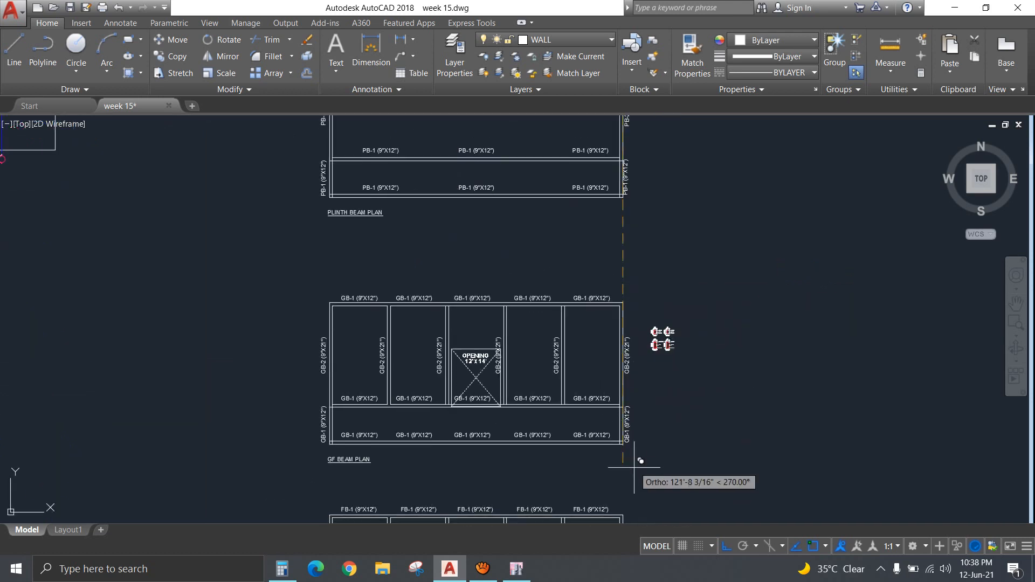
scroll(604, 397, "up", 6)
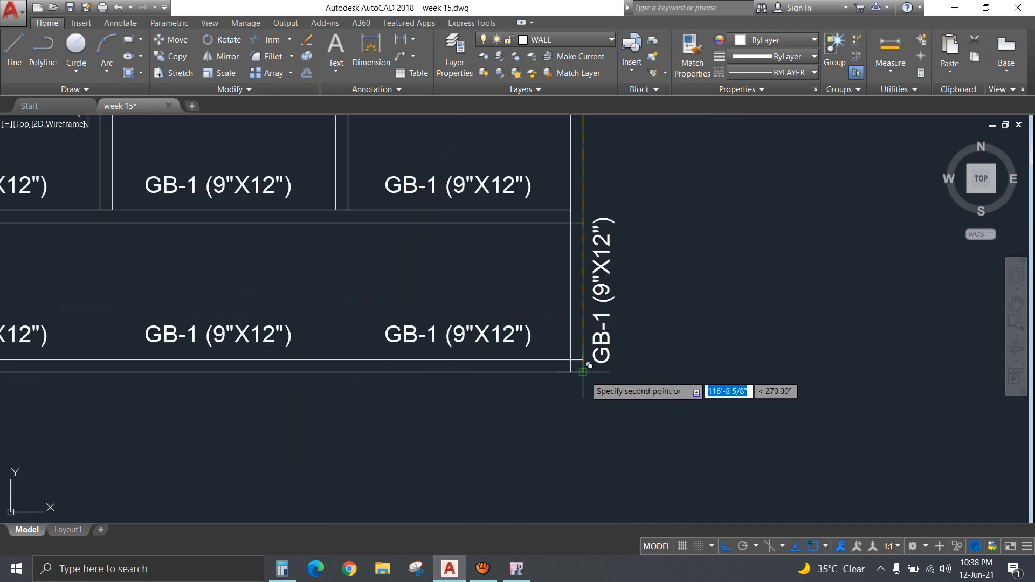
left_click(583, 372)
Place a second copy of the 12' x 14' opening in the FF beam plan, aligned by the plan's lower-right outer corner.
scroll(652, 417, "down", 6)
middle_click_drag(653, 456, 656, 293)
scroll(632, 405, "up", 3)
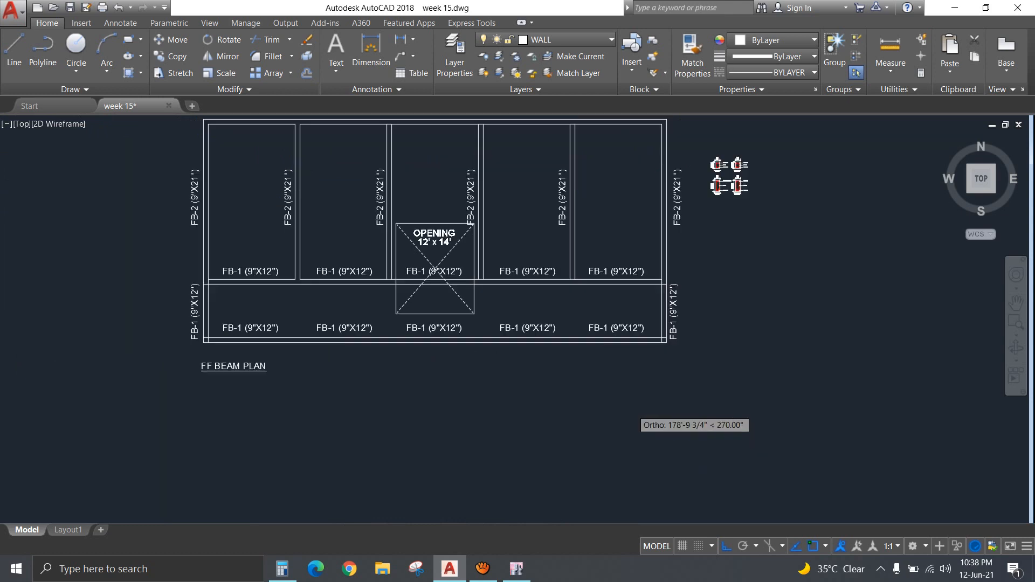
scroll(669, 345, "up", 4)
scroll(701, 420, "down", 2)
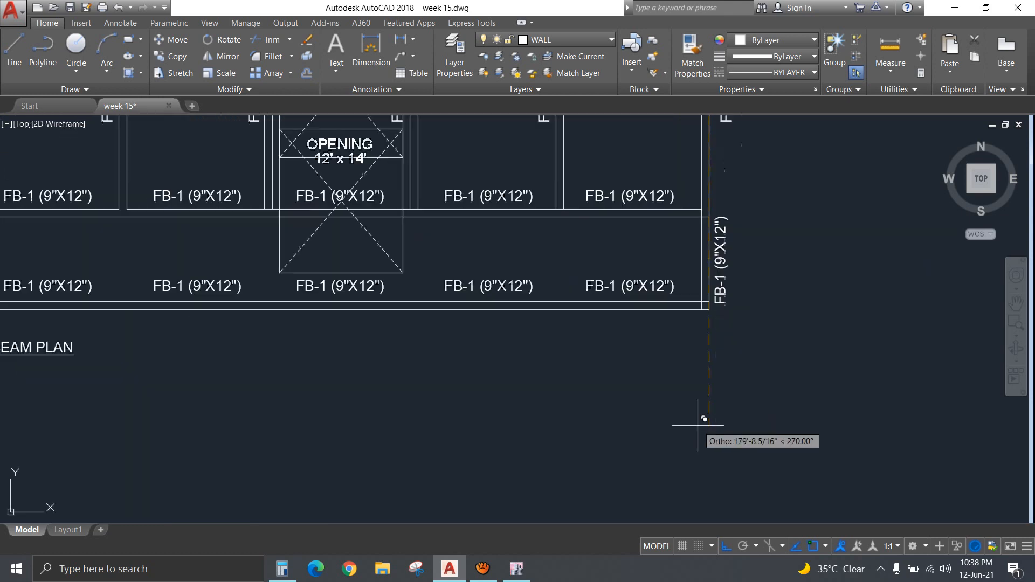
scroll(697, 425, "down", 5)
scroll(664, 386, "down", 2)
middle_click_drag(665, 389, 665, 407)
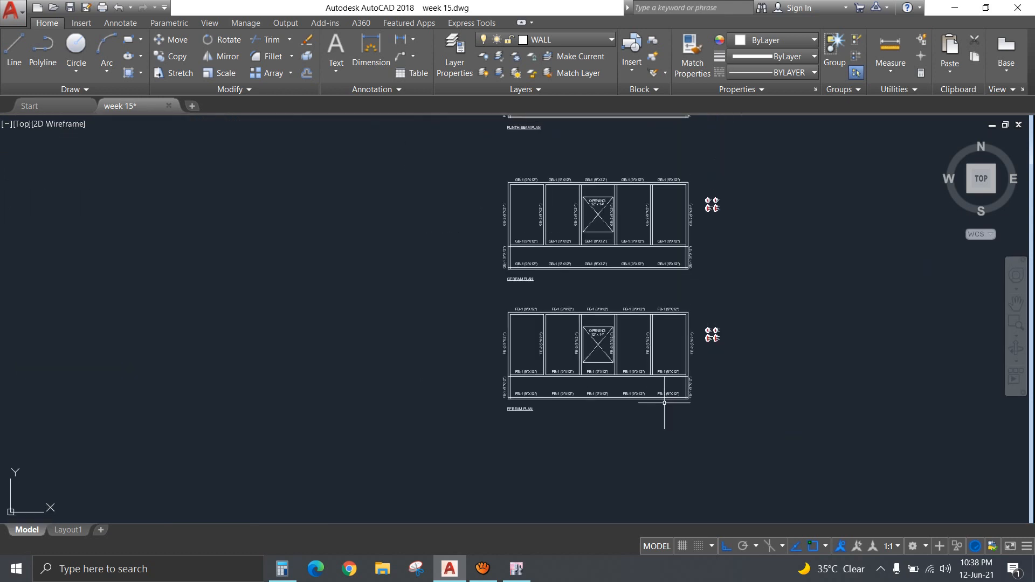
Copy the whole GF beam plan with its section details straight down below the FF beam plan.
left_click(486, 169)
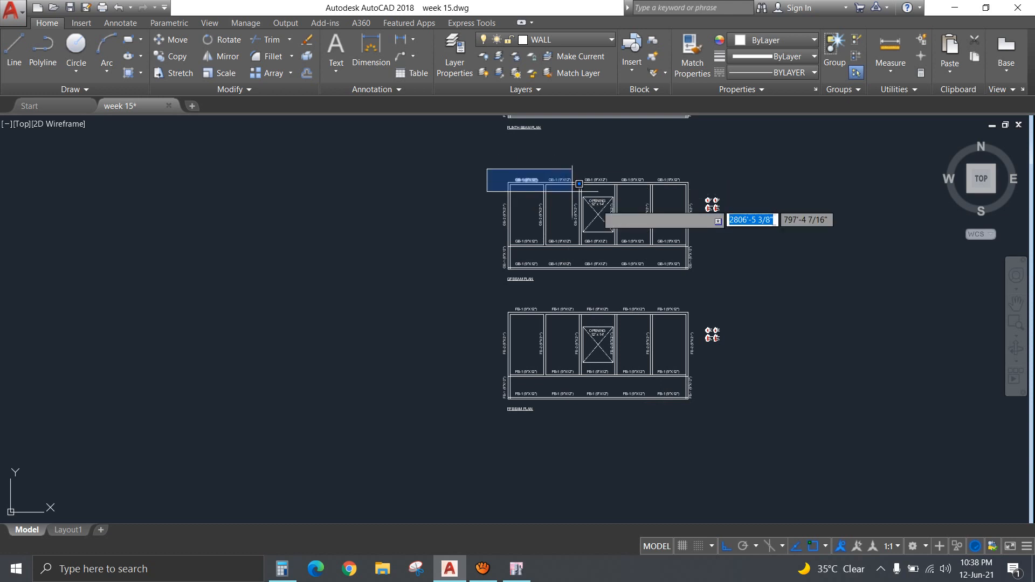
left_click(744, 294)
type("CO")
key("Return")
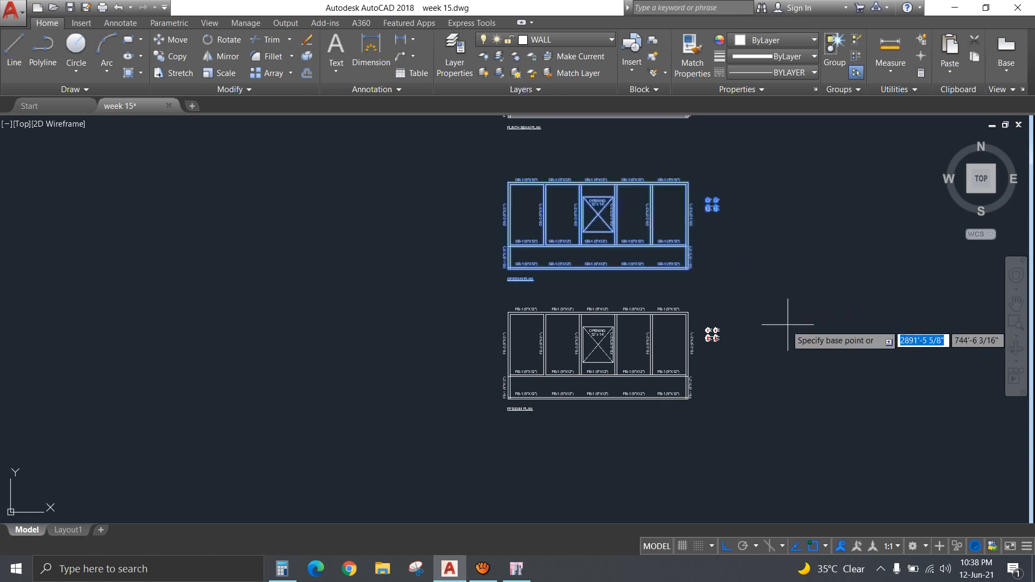
left_click(793, 312)
scroll(809, 499, "down", 2)
middle_click_drag(815, 492, 770, 358)
scroll(776, 372, "down", 2)
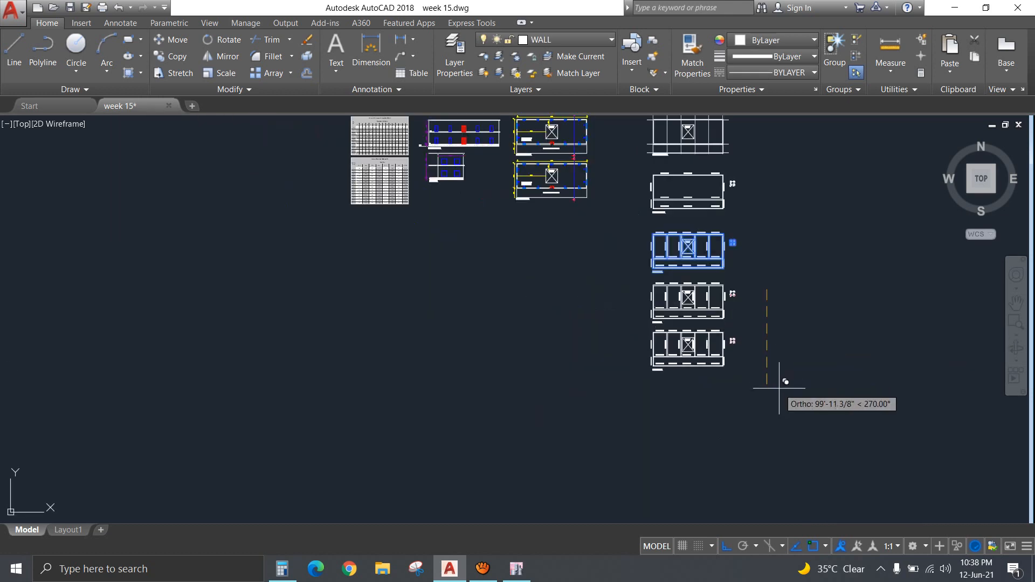
left_click(779, 392)
key("Return")
Change the title of the copied plan to GF SLAB REINFORCEMENT PLAN.
scroll(707, 368, "up", 5)
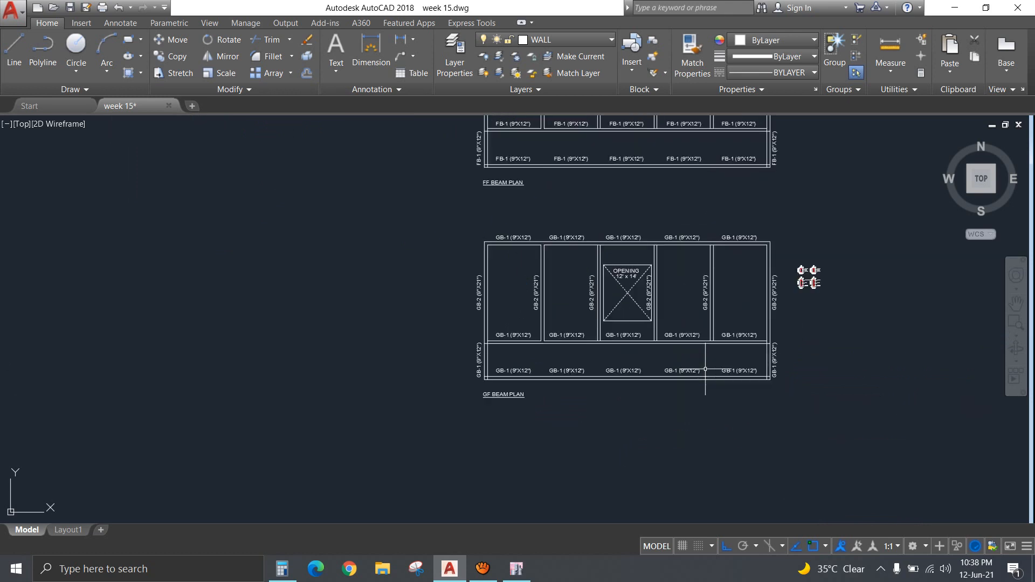
double_click(509, 394)
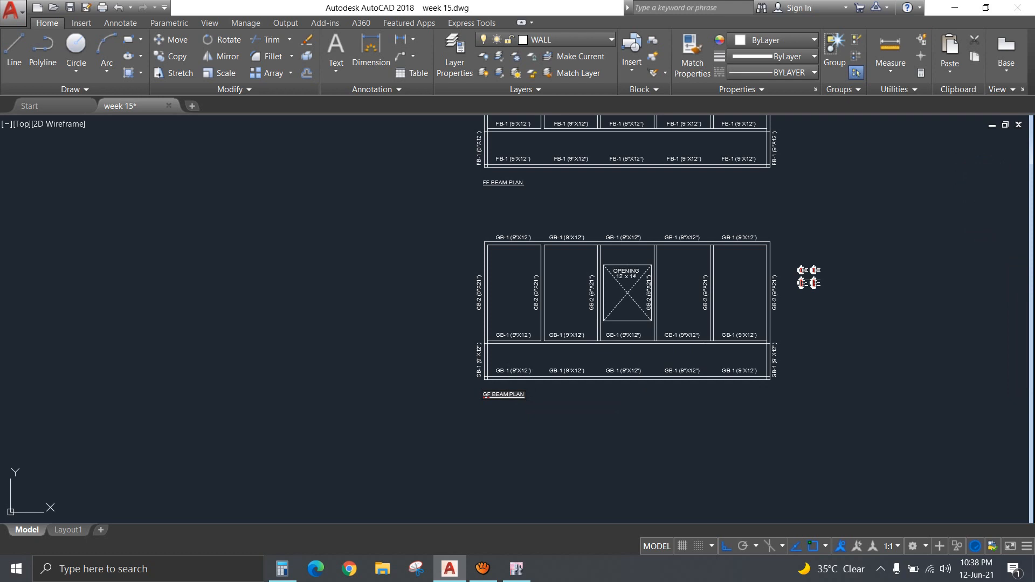
scroll(512, 394, "up", 6)
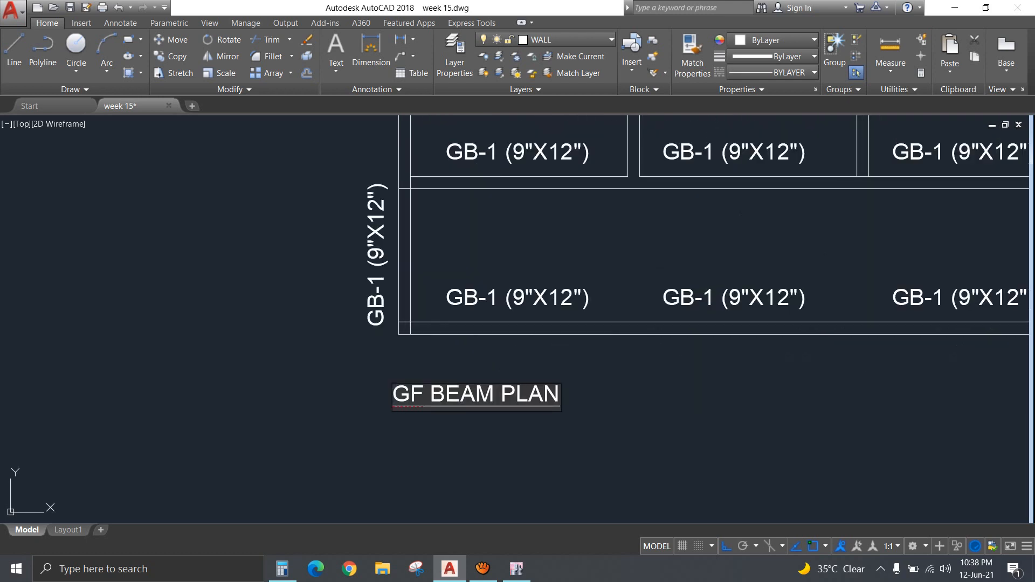
type("SLAB")
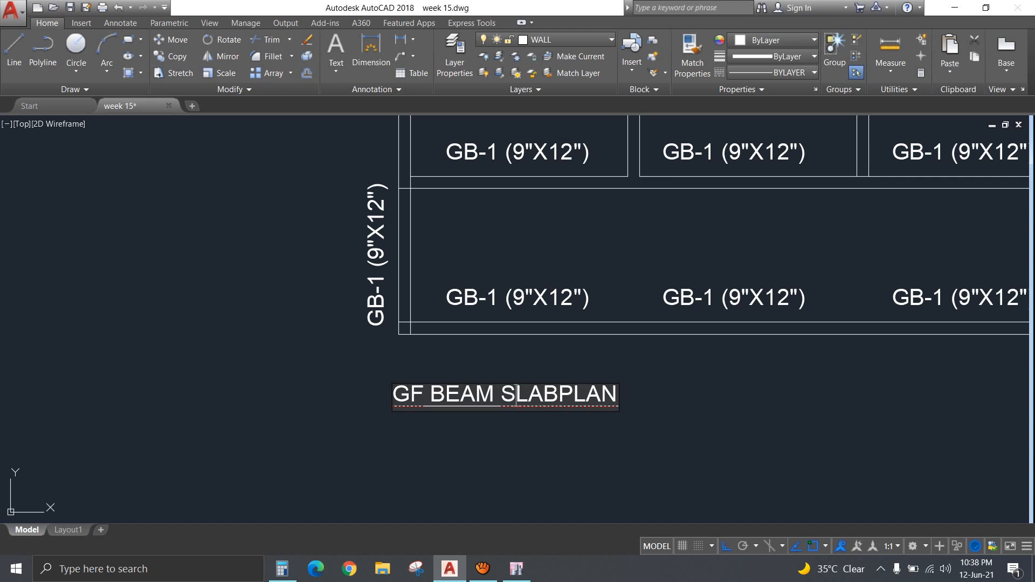
key("BackSpace")
key("BackSpace")
key("BackSpace")
key("BackSpace")
key("BackSpace")
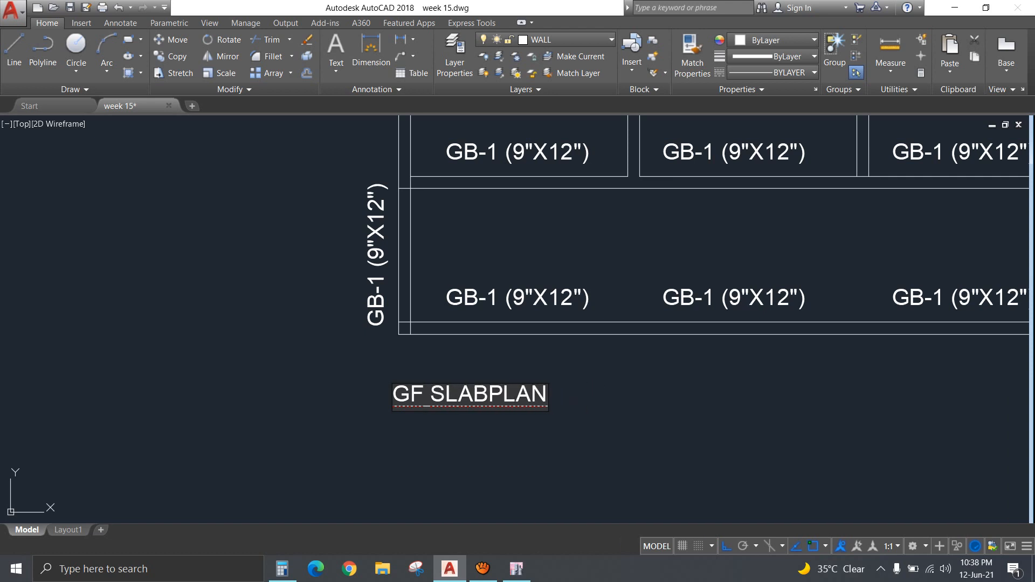
type("REINFOR")
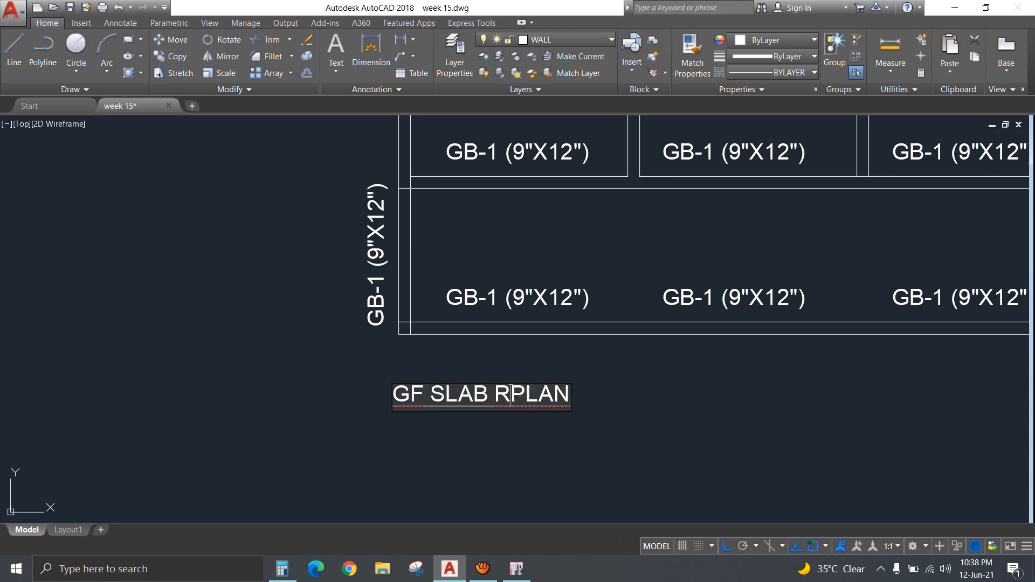
type("CEMENT")
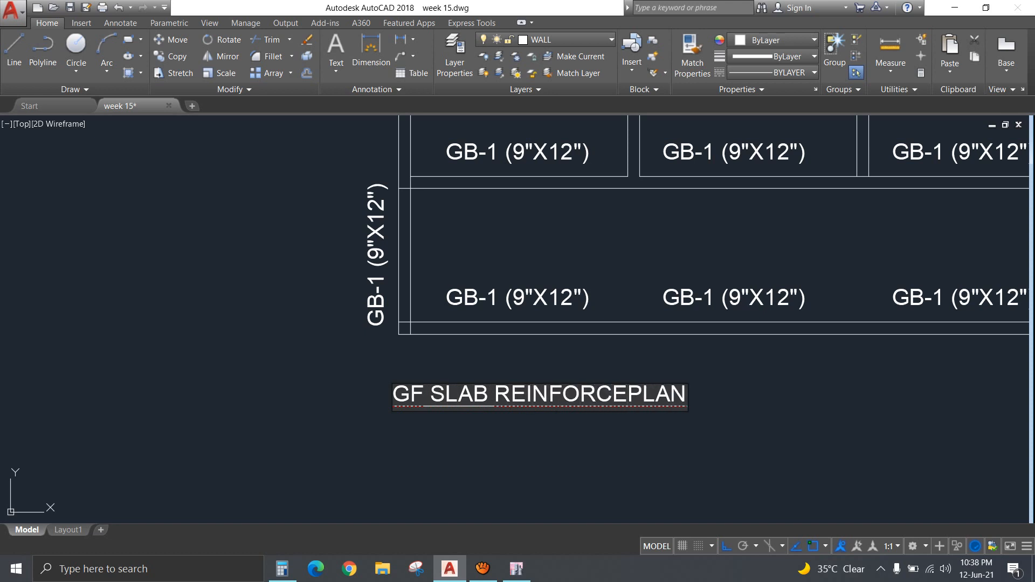
left_click(624, 476)
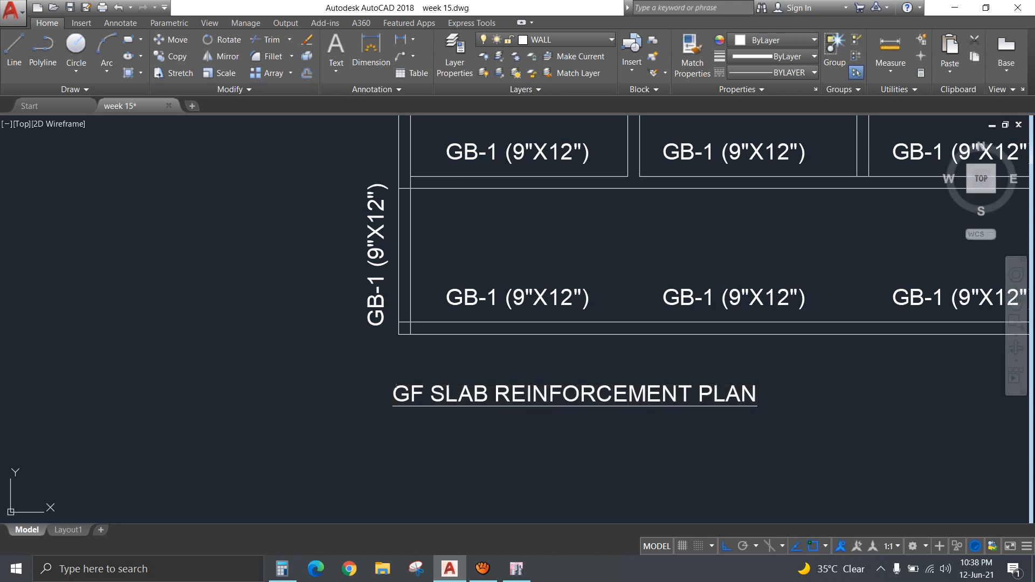
Copy the GF SLAB REINFORCEMENT PLAN title directly beneath itself as a second line.
left_click(629, 389)
type("co")
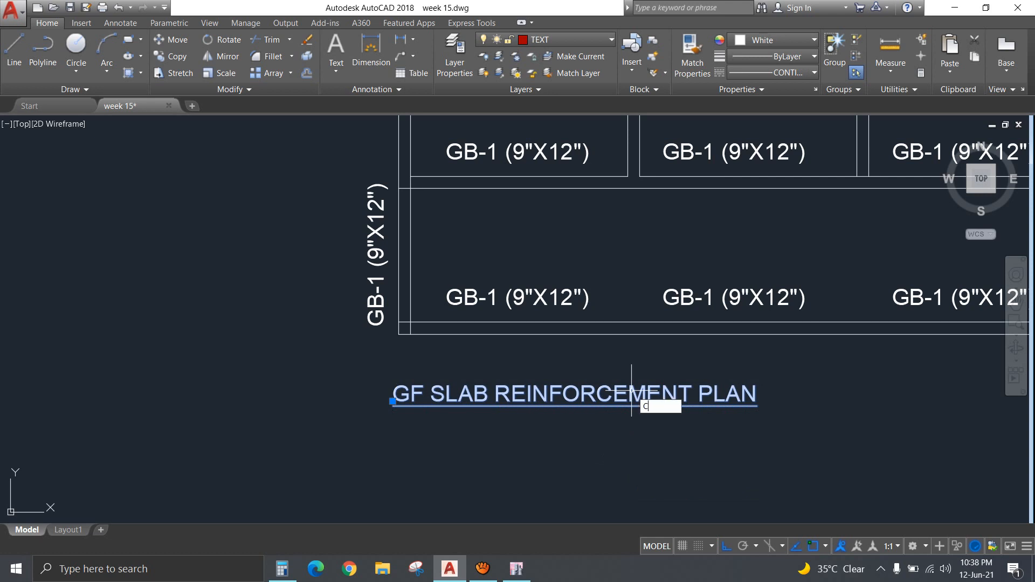
key("Return")
left_click(796, 408)
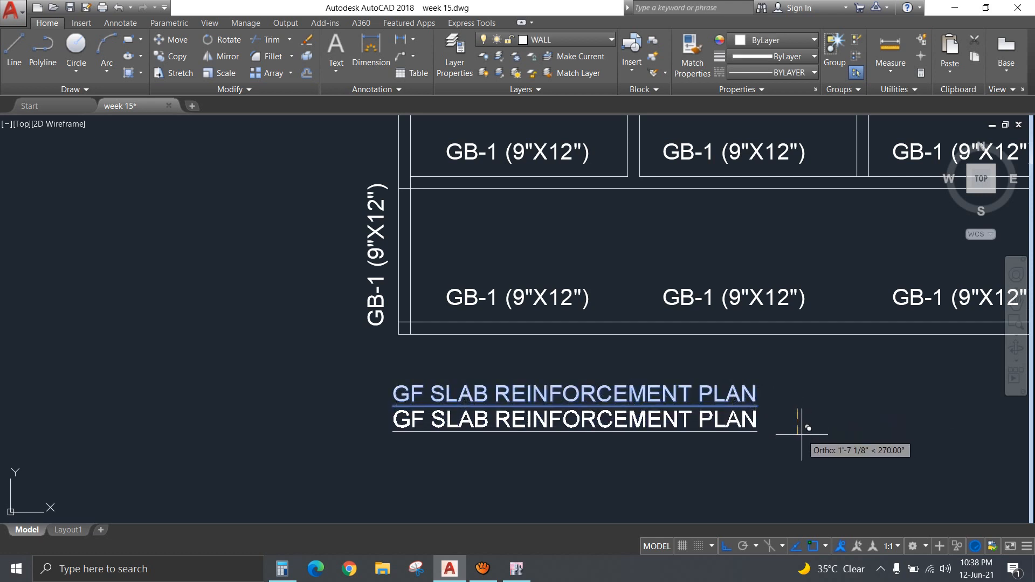
left_click(802, 434)
key("Escape")
Replace the text of the lower title copy with SLAB THICKNESS: 5".
double_click(754, 420)
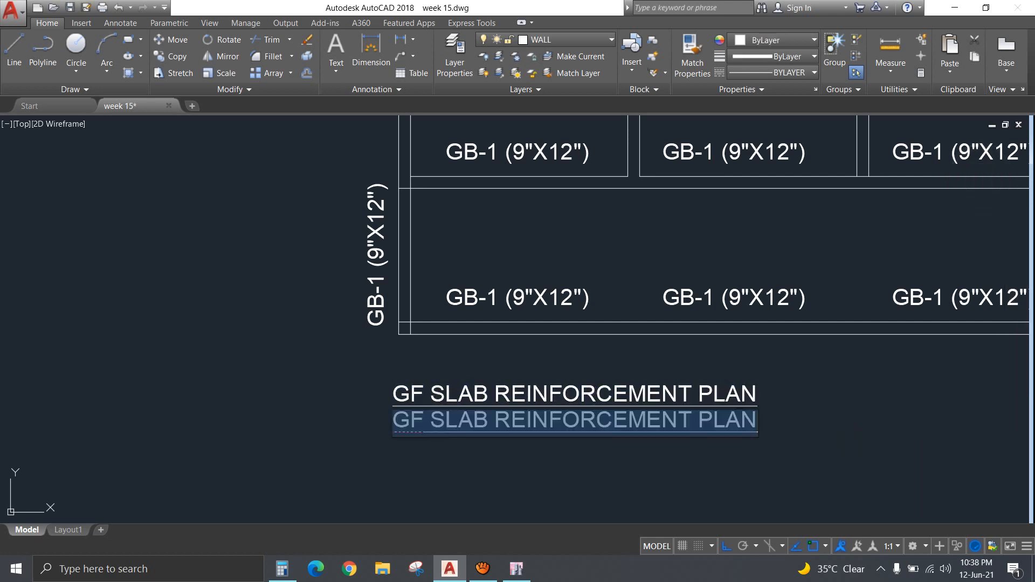
type("SLAB")
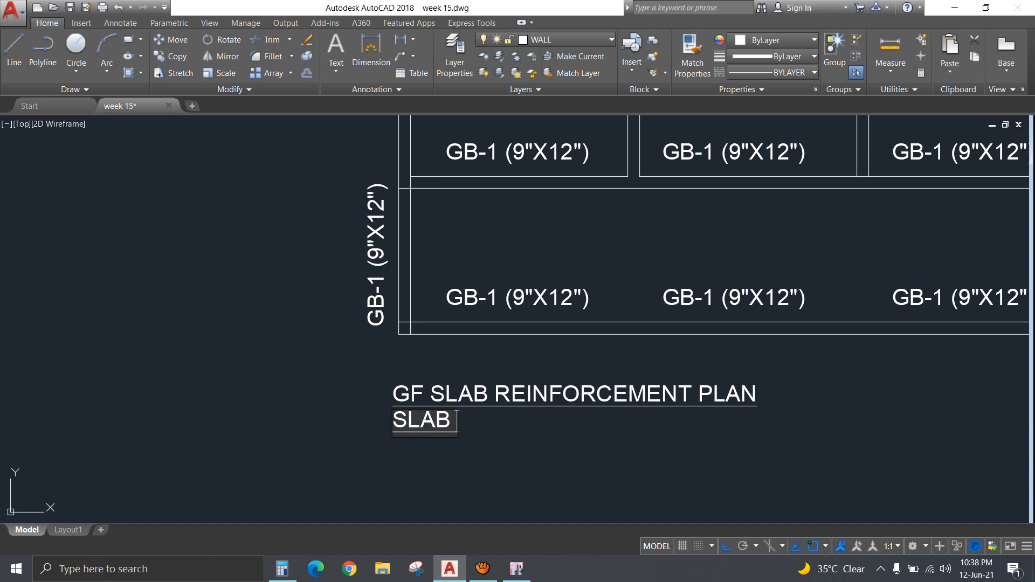
type(" THIC")
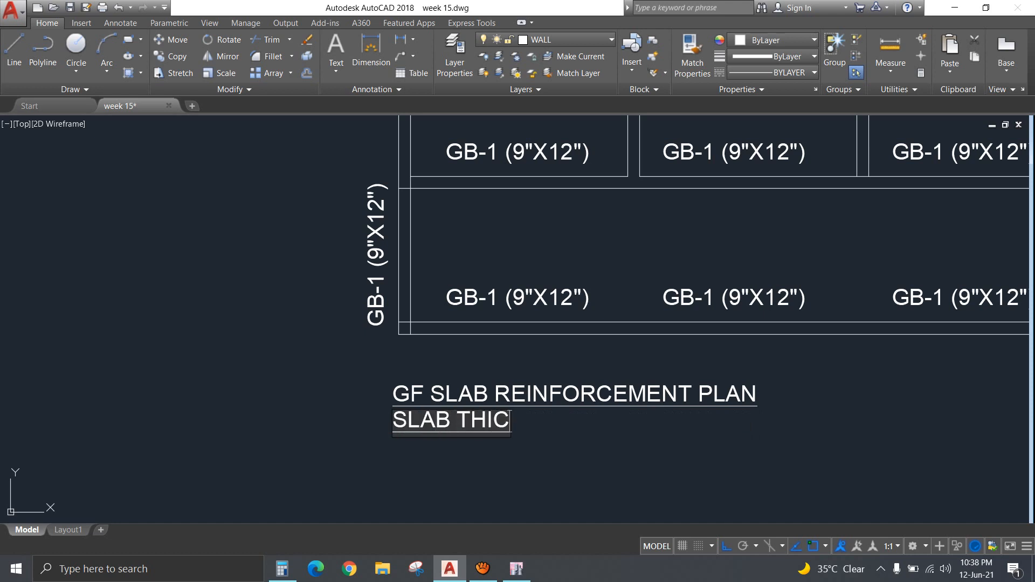
type("KNESS: 5\"")
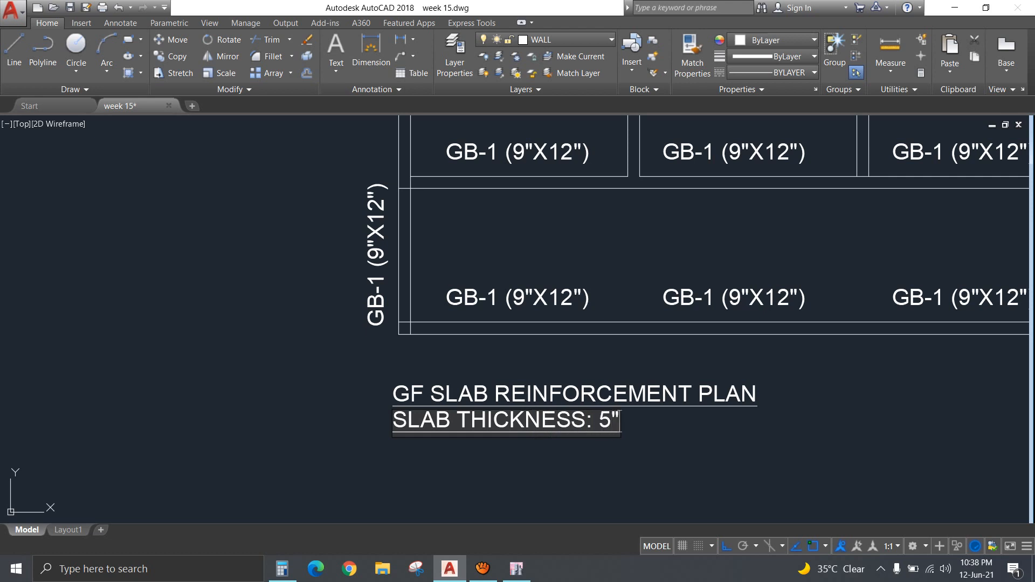
key("Return")
scroll(557, 470, "down", 6)
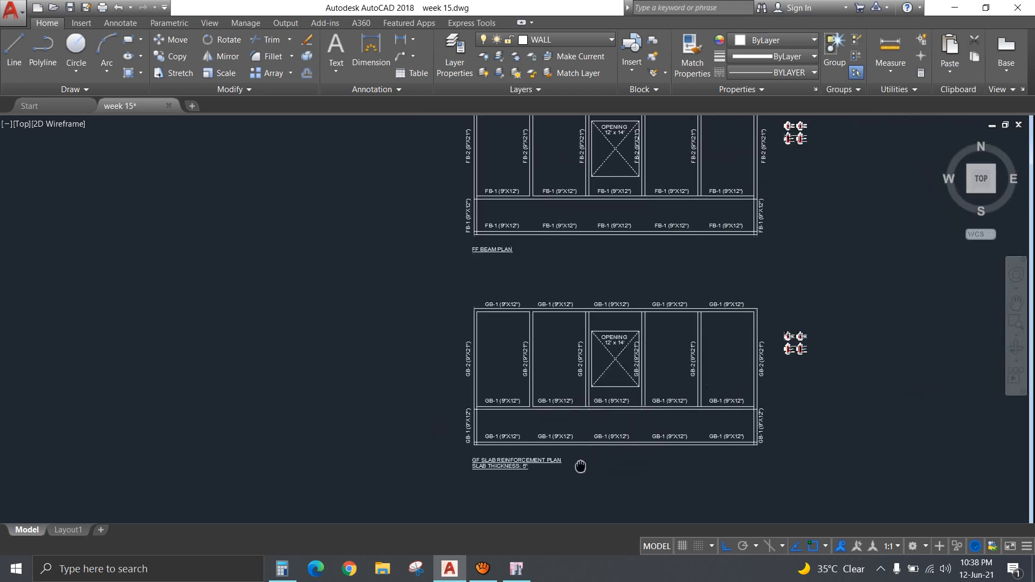
key("Escape")
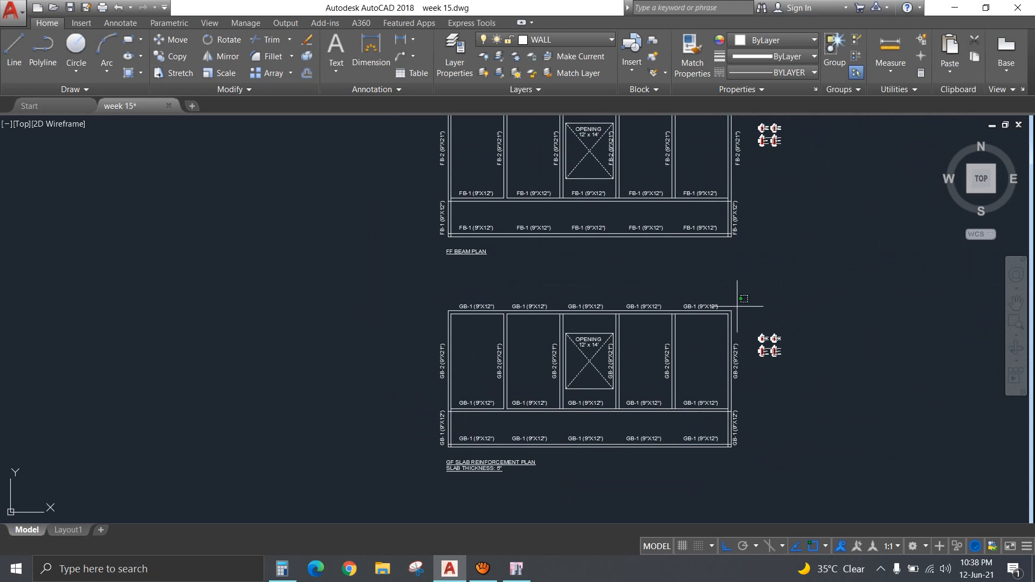
Delete all horizontal GB-1 labels, the left-edge GB-1 label and the three leftmost GB-2 labels from the GF slab reinforcement plan.
left_click(737, 306)
left_click(376, 285)
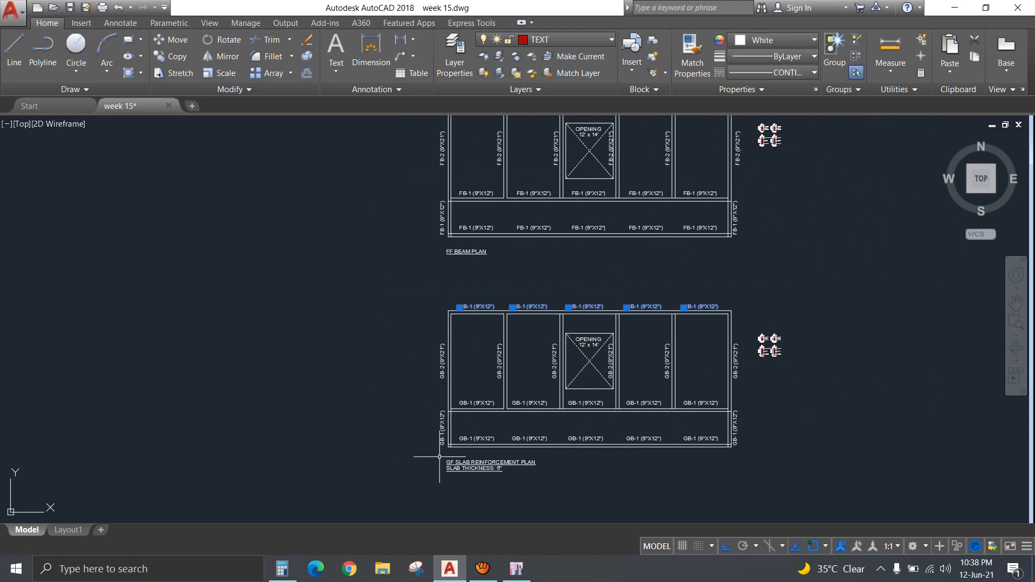
left_click(442, 453)
left_click(404, 299)
left_click(488, 335)
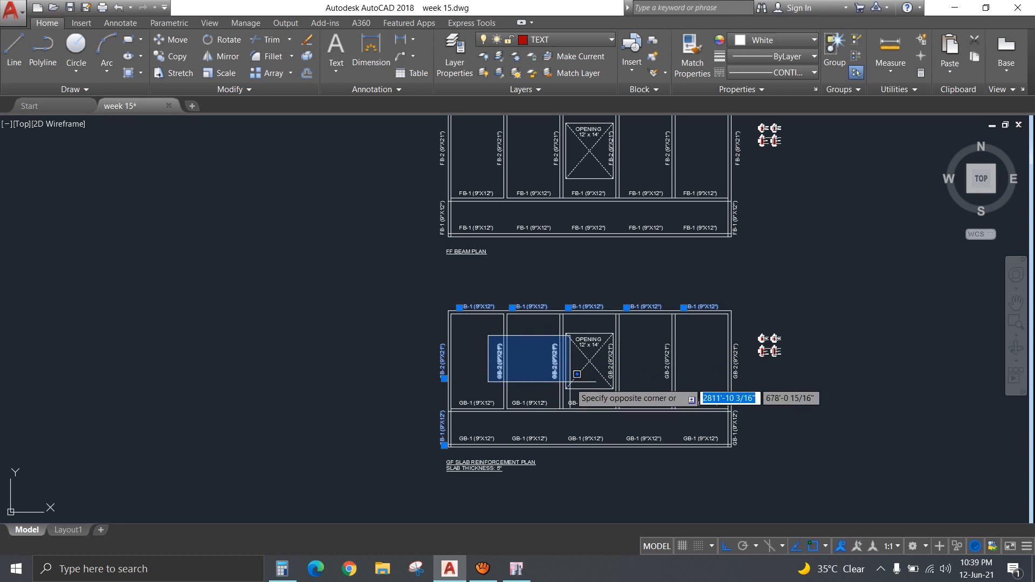
left_click(570, 380)
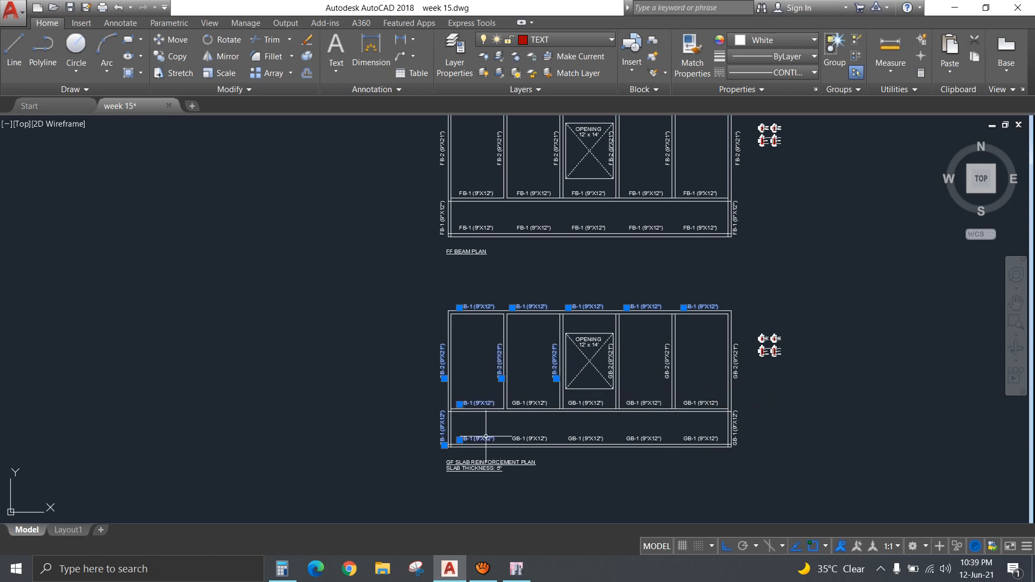
left_click(705, 435)
left_click(507, 429)
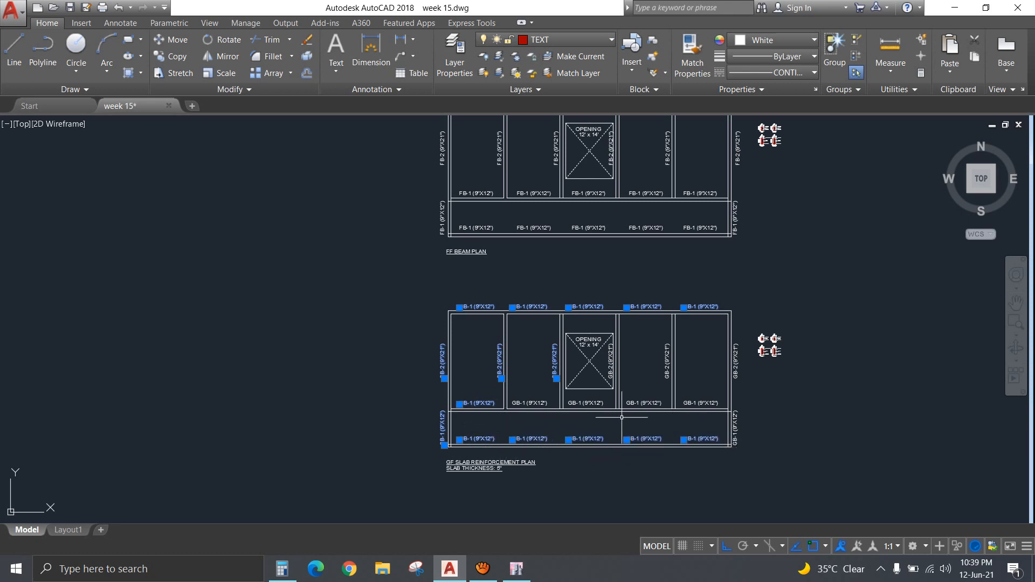
left_click(699, 403)
left_click(653, 404)
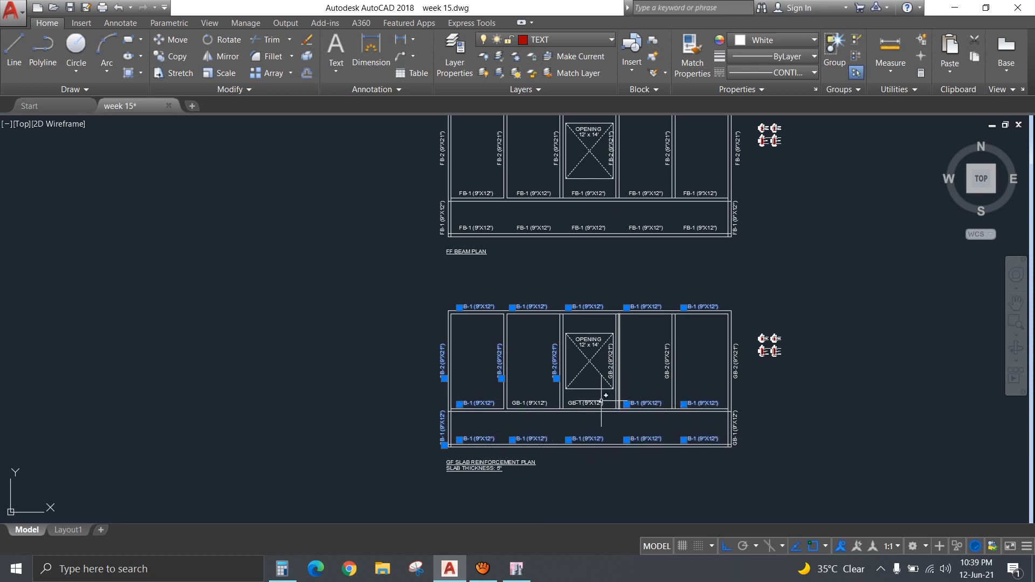
left_click(587, 403)
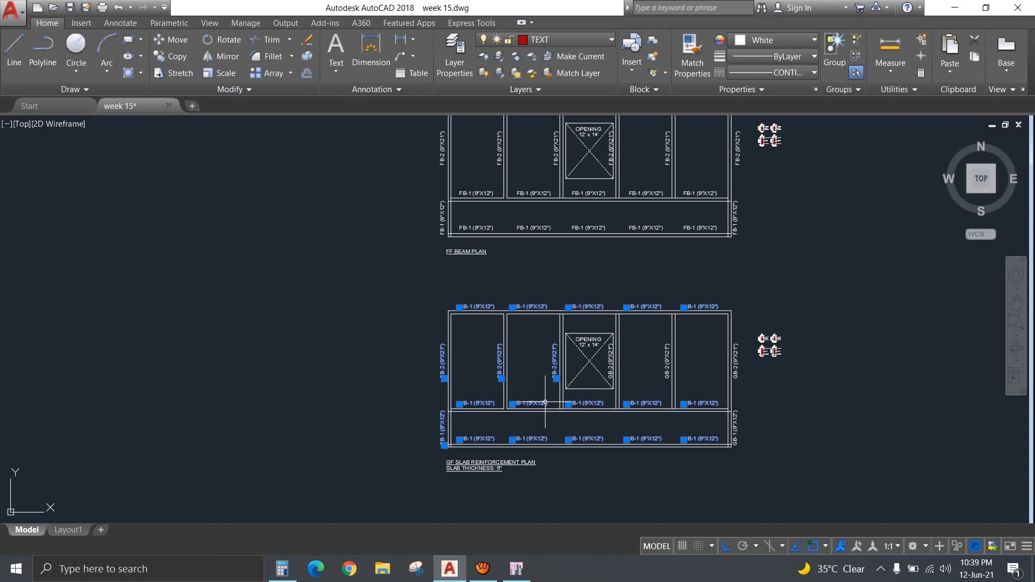
key("Delete")
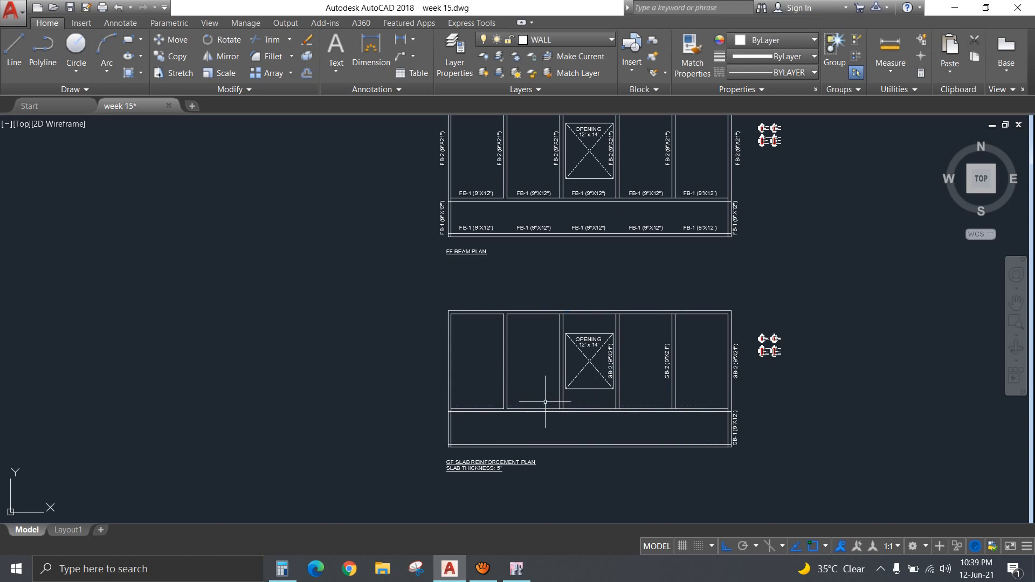
Delete the three remaining GB-2 labels and the right-edge GB-1 label from the GF slab reinforcement plan.
scroll(666, 383, "up", 2)
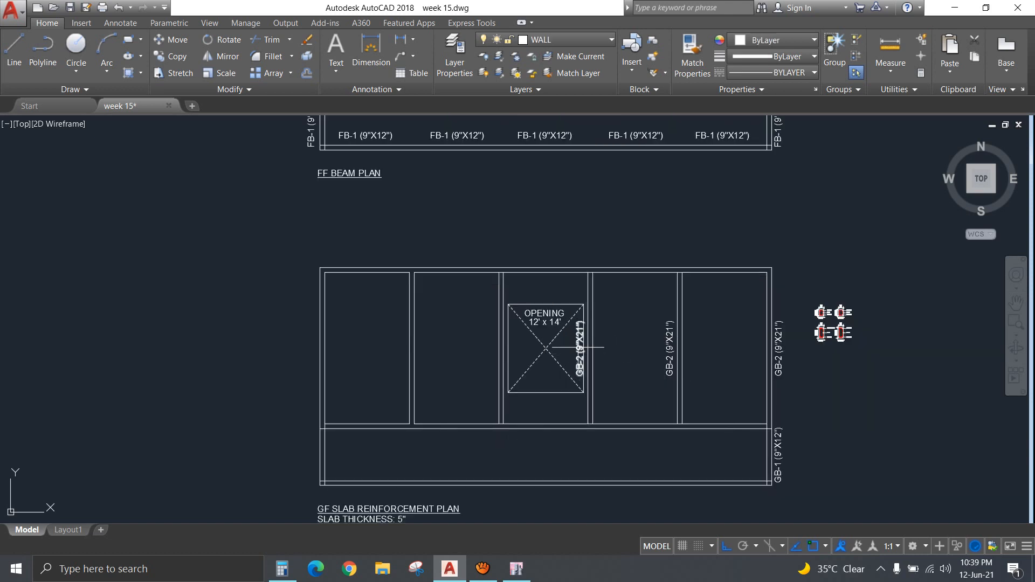
left_click(578, 347)
left_click(664, 343)
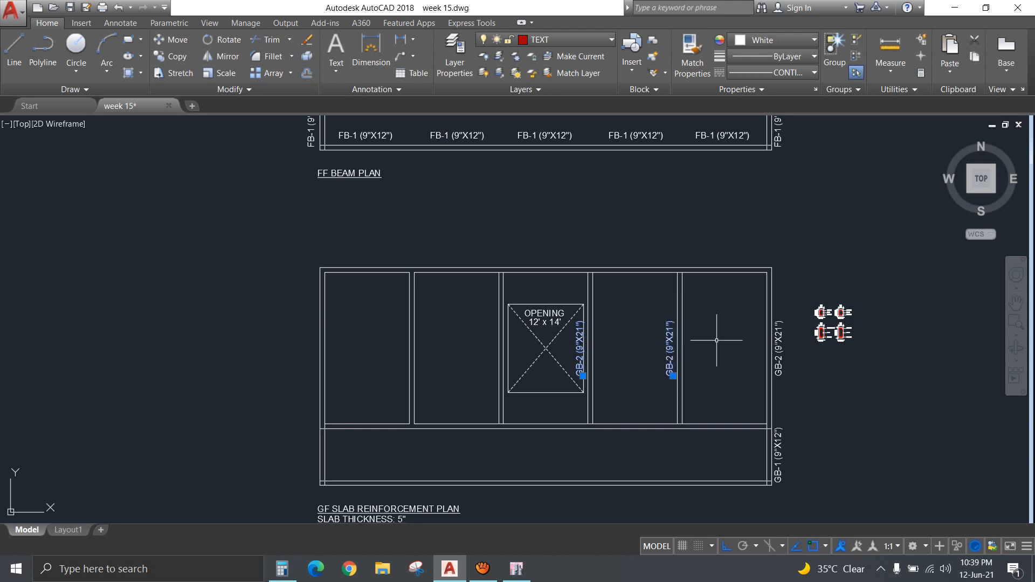
left_click(781, 343)
left_click(779, 468)
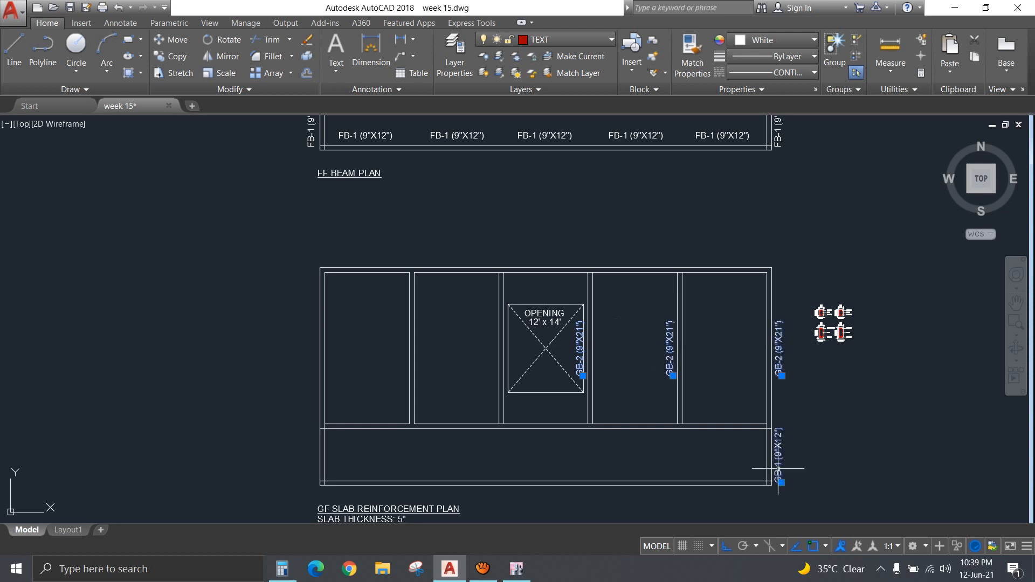
key("Delete")
Delete the four copied beam section details beside the GF slab reinforcement plan.
left_click(919, 373)
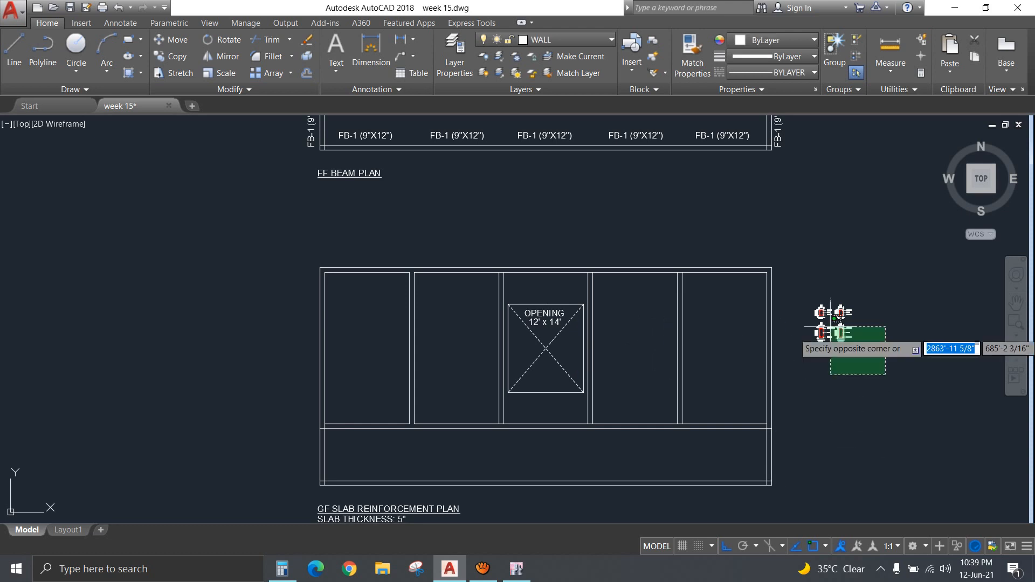
left_click(794, 280)
key("Delete")
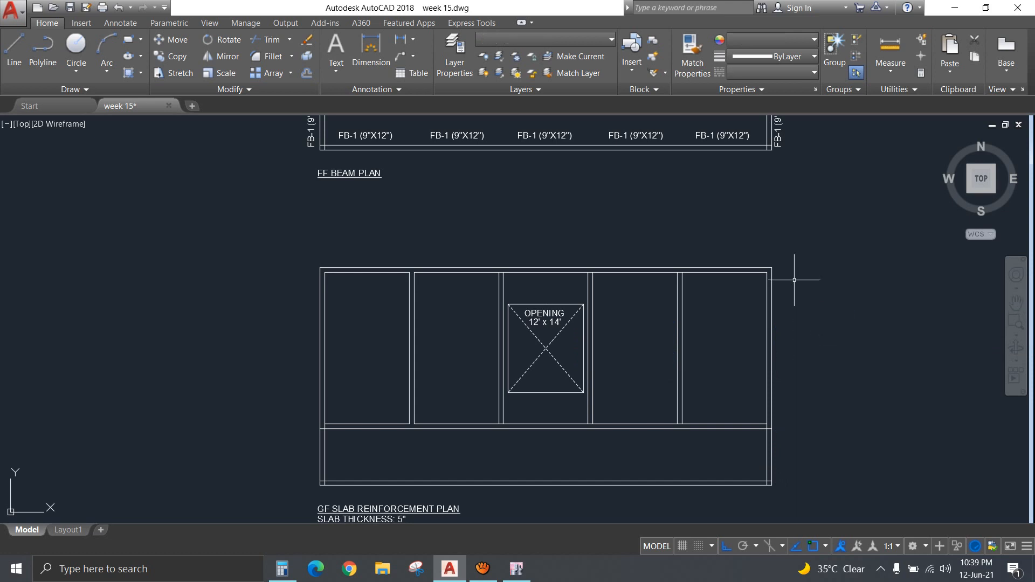
scroll(807, 330, "down", 2)
middle_click_drag(792, 370, 756, 290)
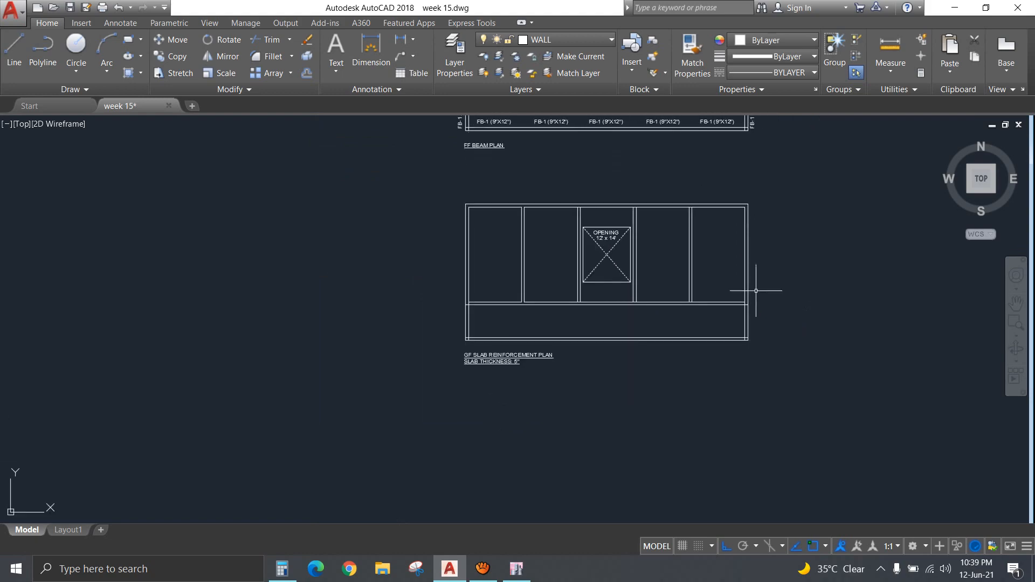
Switch to ETABS and run the concrete slab design for the GF ROOF story.
left_click(516, 568)
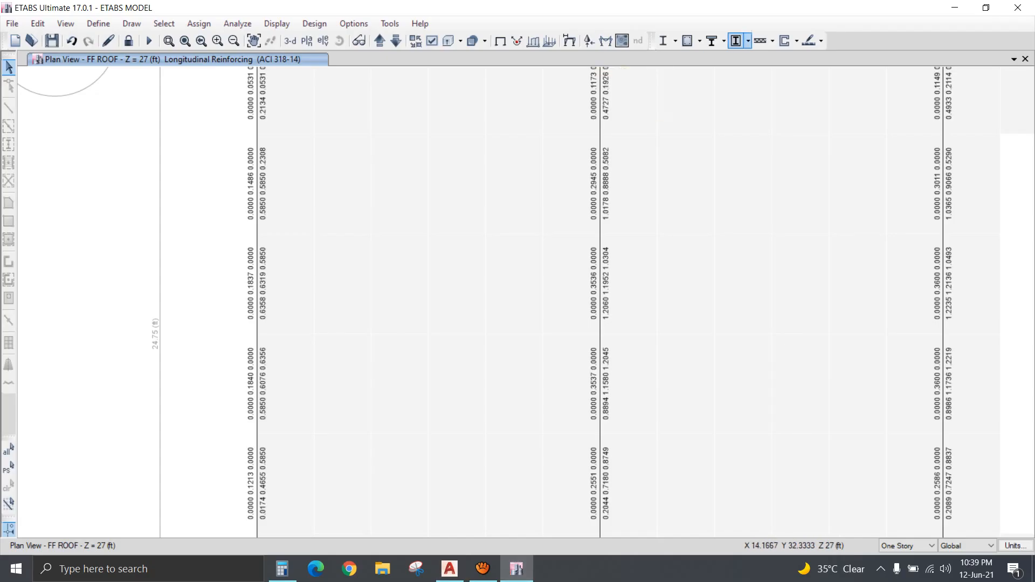
left_click(808, 40)
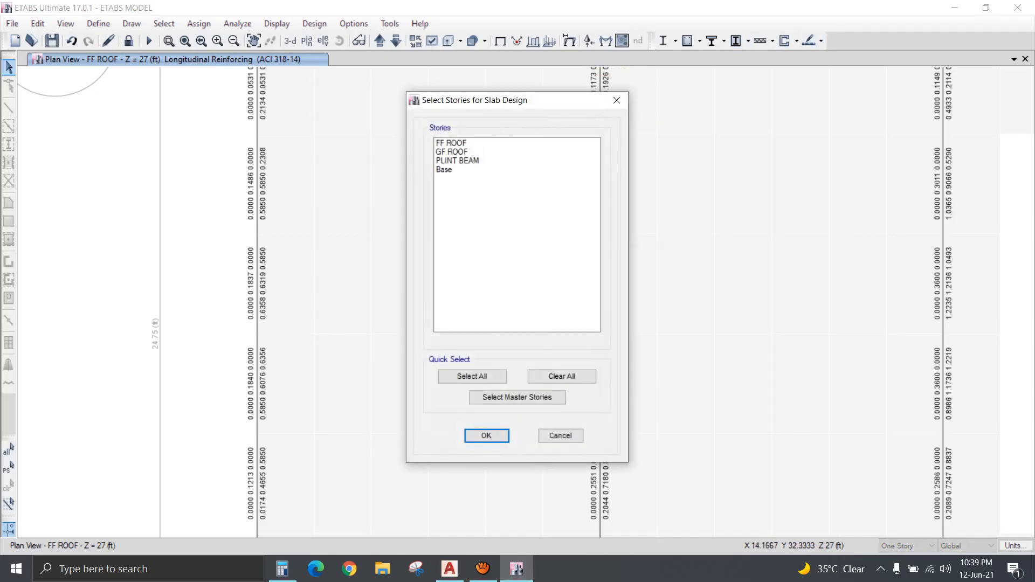
left_click(451, 152)
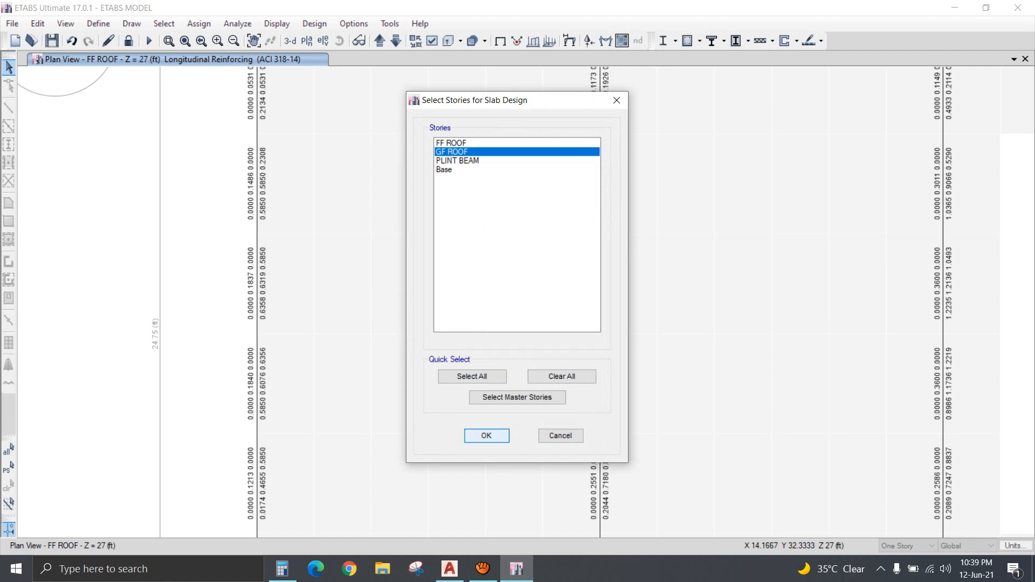
left_click(486, 435)
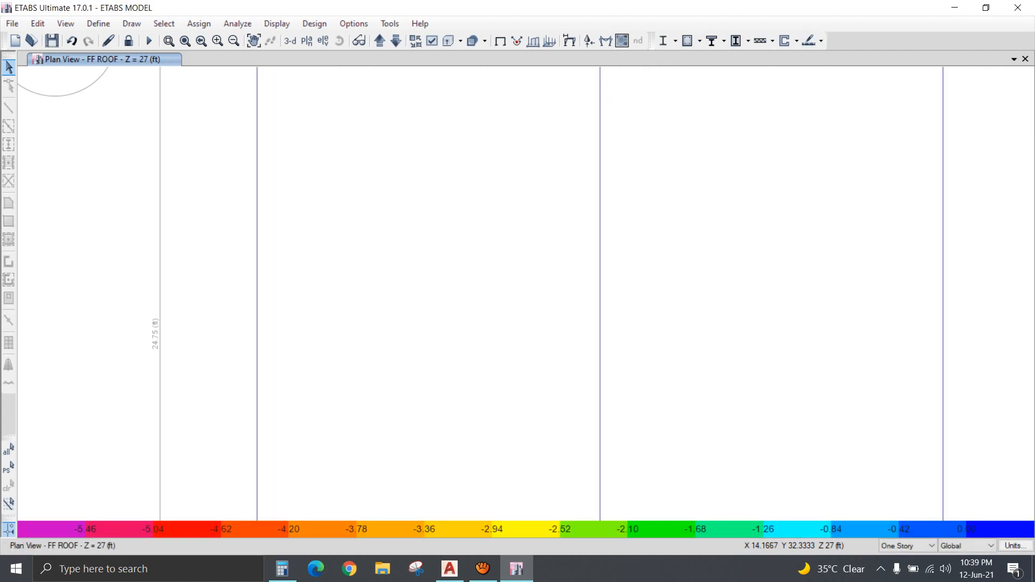
Display the slab's enveloping flexural reinforcement on a Finite Element Based design basis for Direction 1 bottom rebar.
left_click(820, 40)
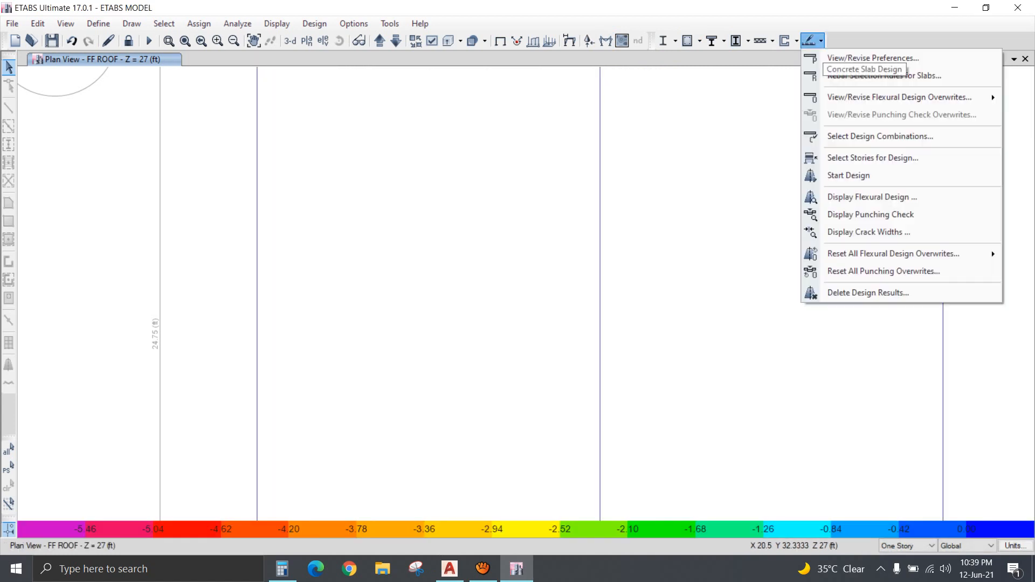
left_click(872, 197)
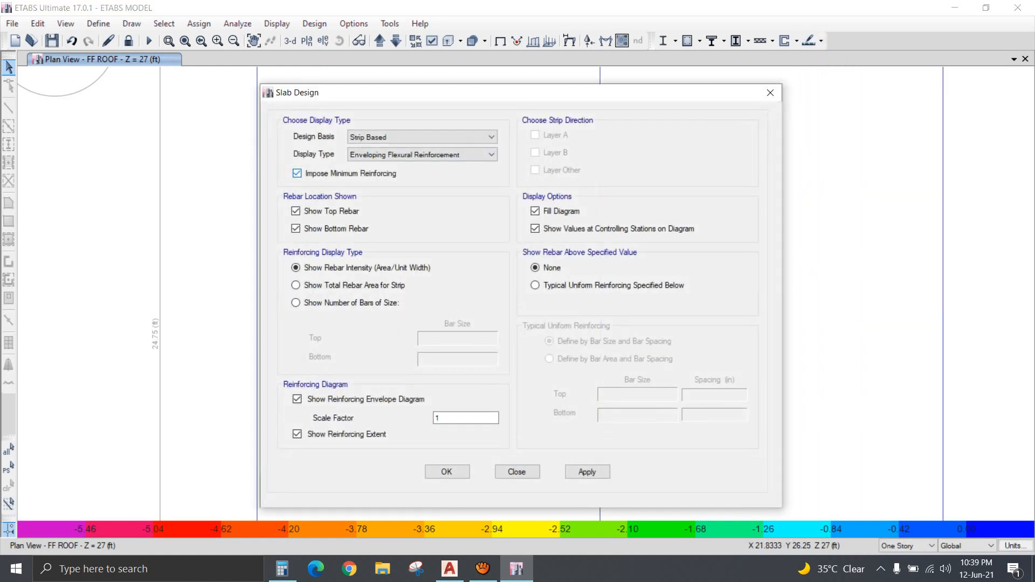
left_click(406, 138)
left_click(403, 148)
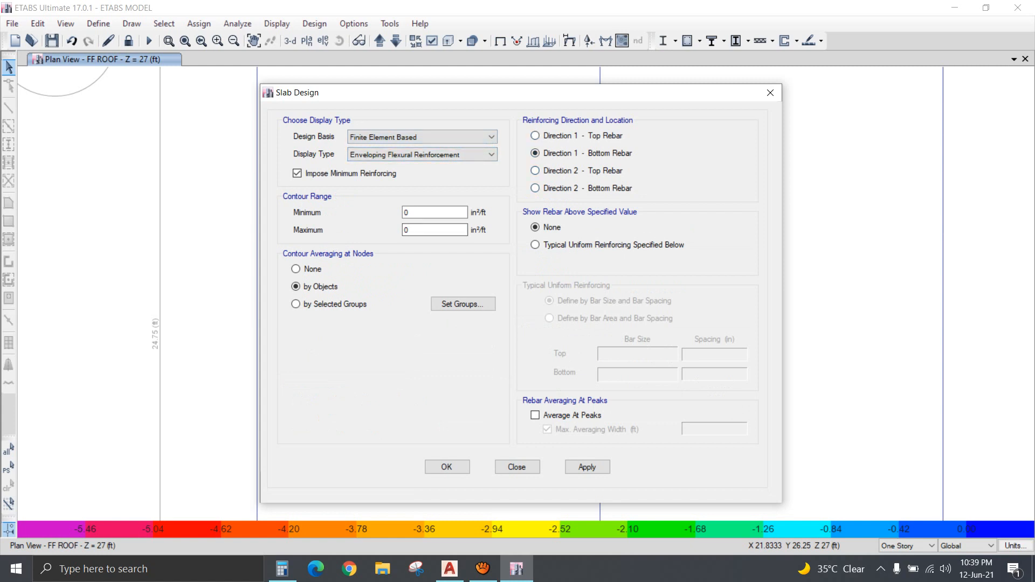
left_click(447, 467)
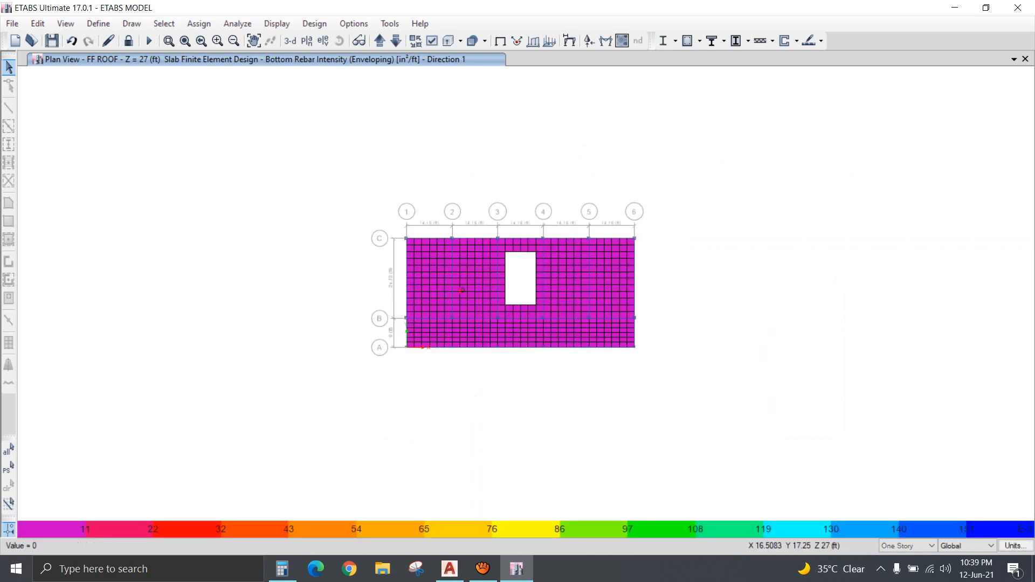
scroll(467, 293, "up", 2)
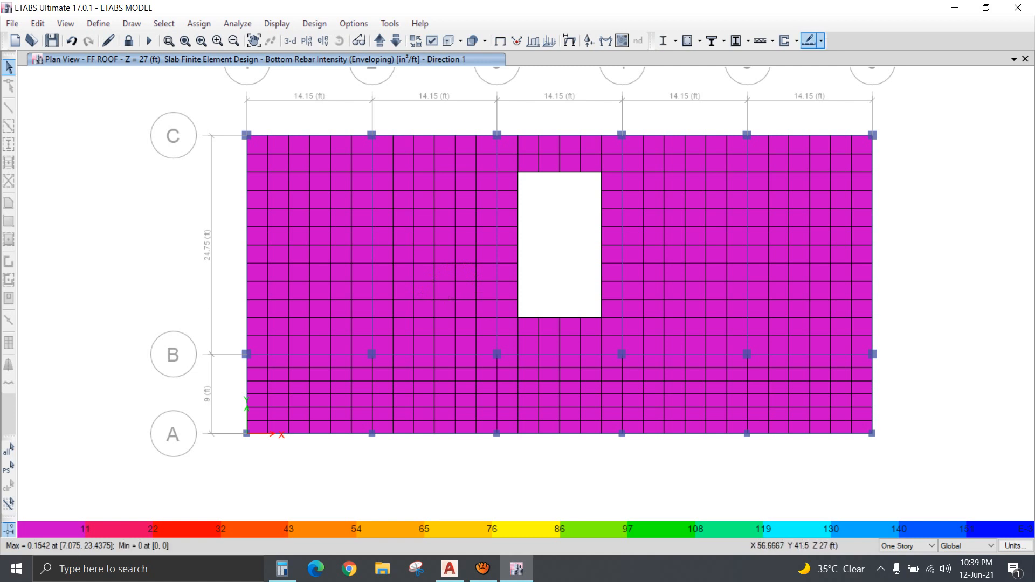
Rerun the slab design and display the Direction 2 bottom rebar intensity on the GF ROOF plan.
left_click(820, 40)
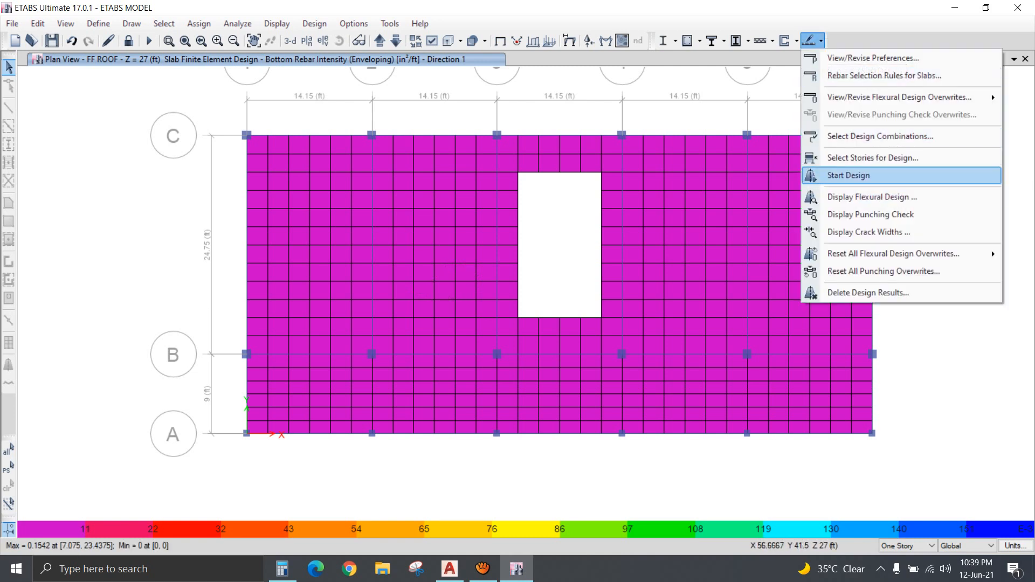
left_click(849, 176)
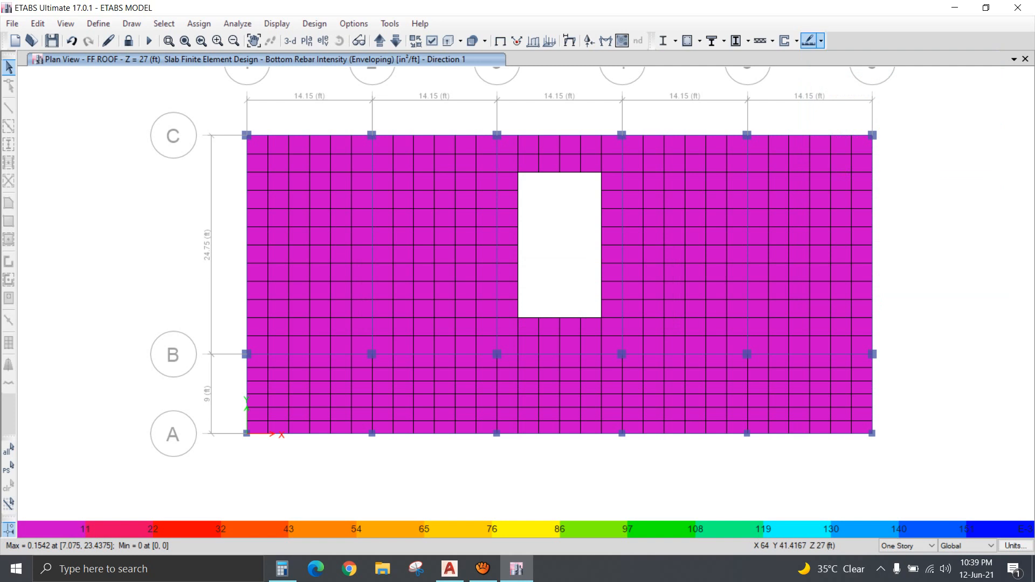
left_click(820, 41)
left_click(876, 198)
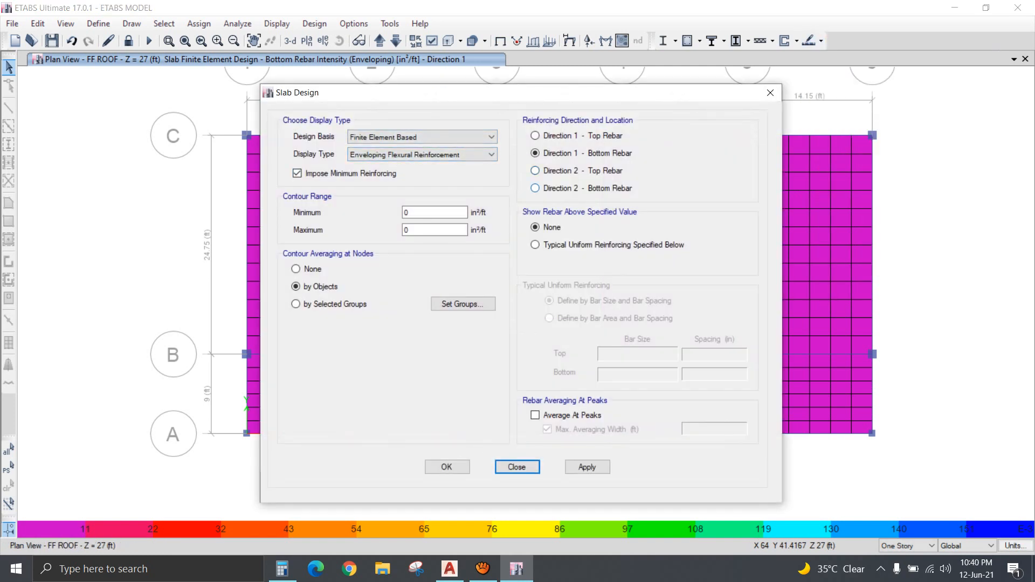
left_click(447, 467)
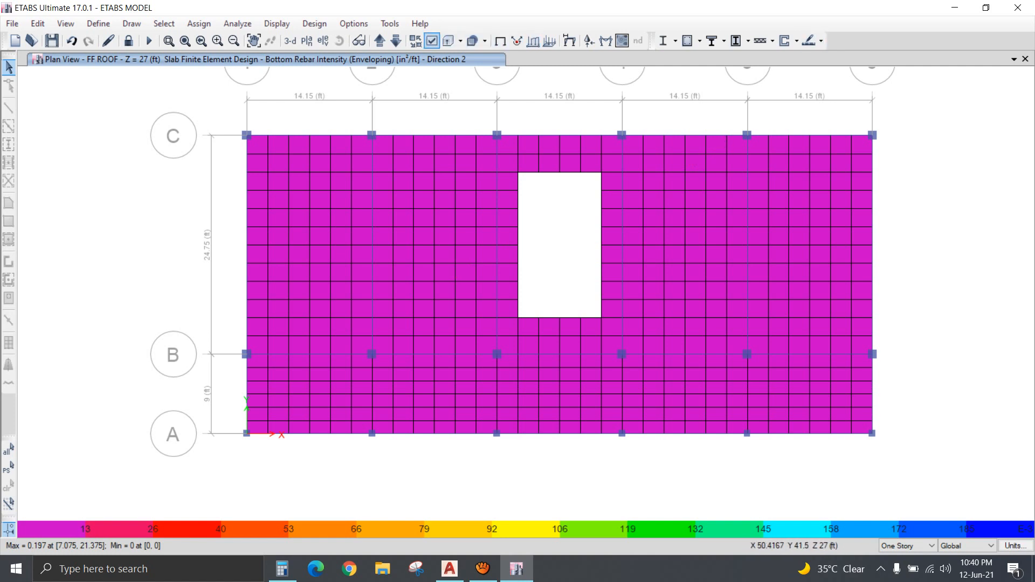
left_click(396, 41)
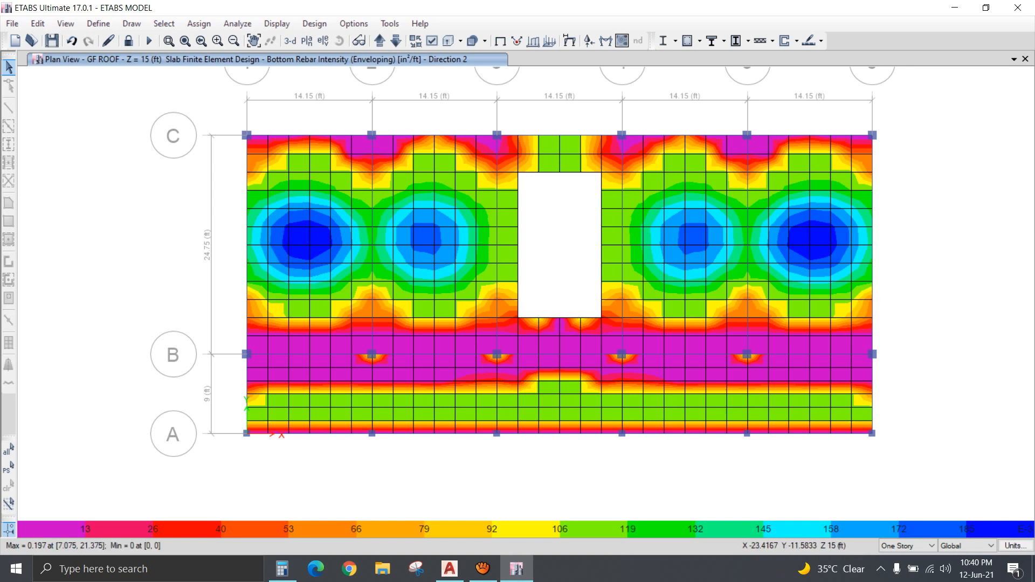
left_click(811, 41)
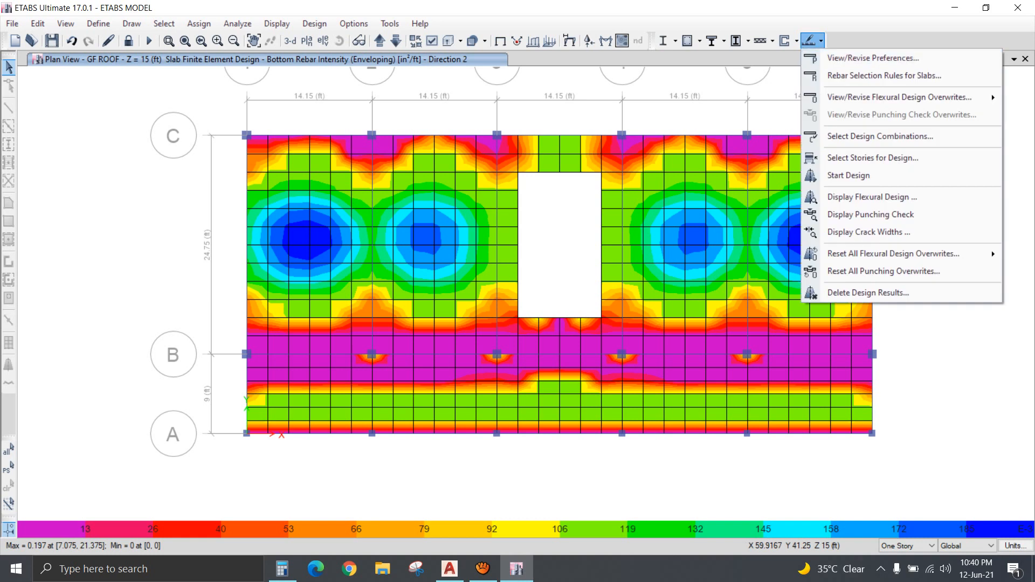
key("Escape")
Switch to AutoCAD and examine the Area of Bars in Slabs table for a suitable bar size and spacing.
left_click(449, 568)
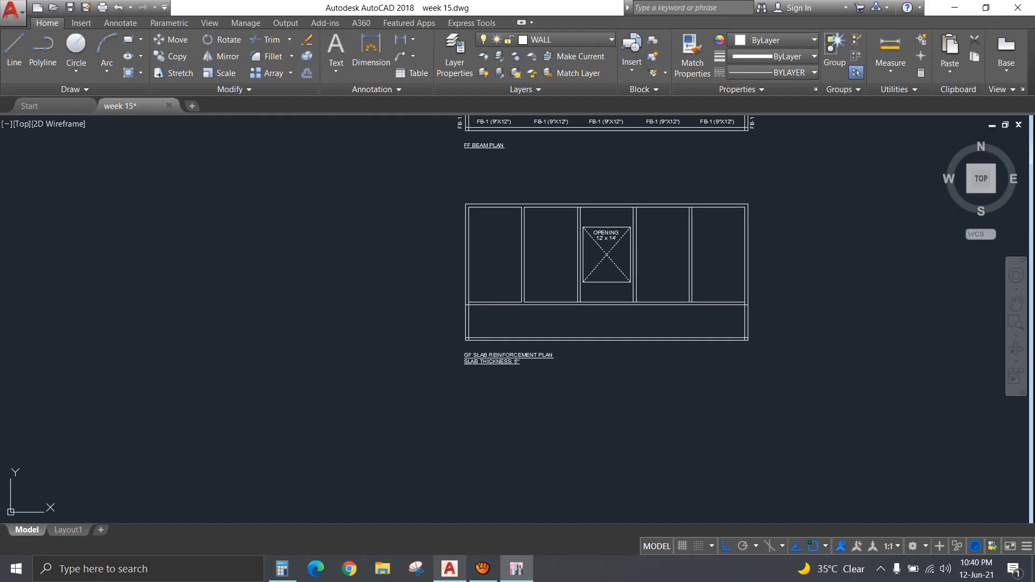
scroll(240, 331, "down", 4)
middle_click_drag(215, 338, 501, 393)
scroll(249, 349, "down", 6)
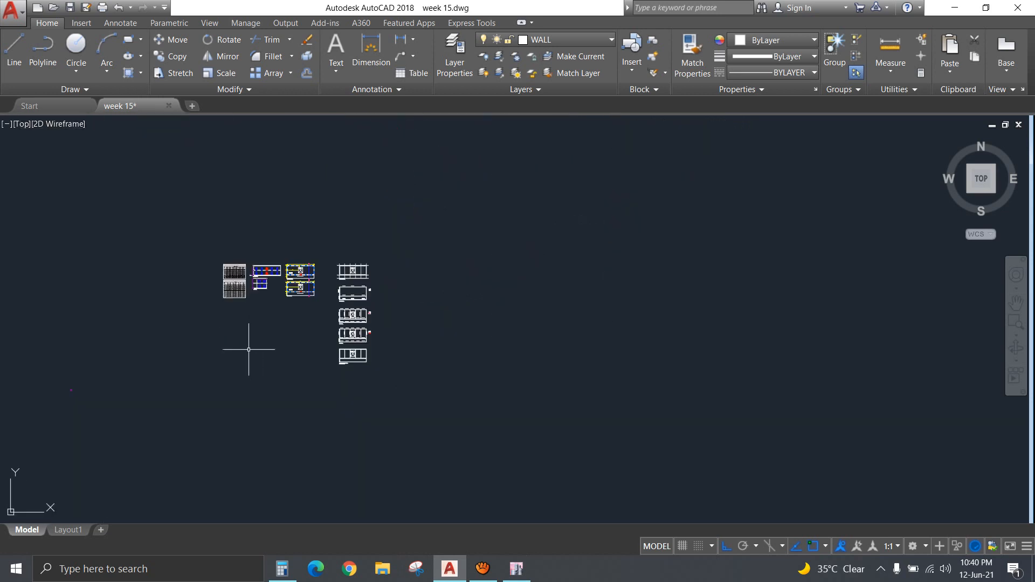
scroll(237, 302, "up", 10)
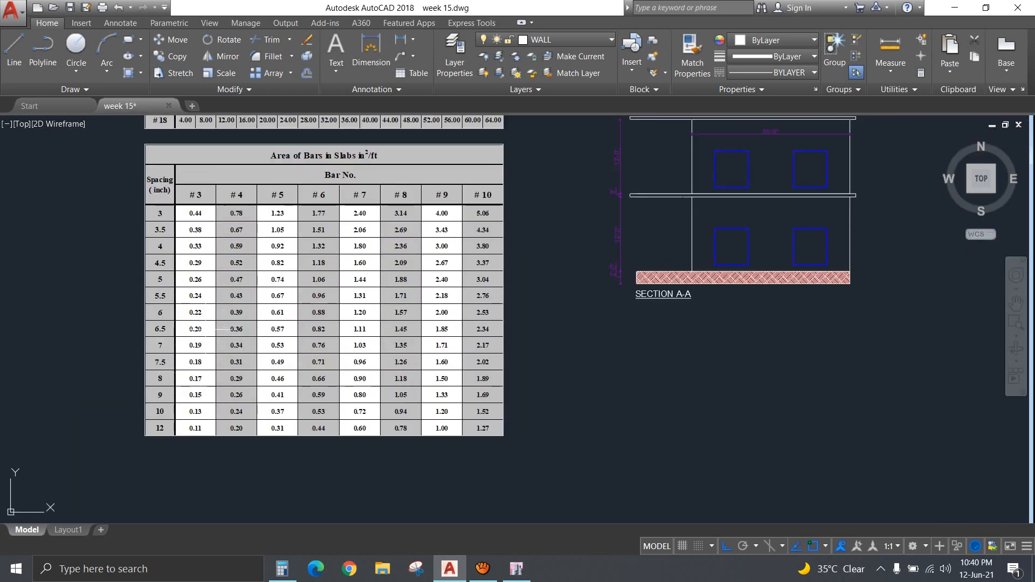
scroll(219, 317, "up", 6)
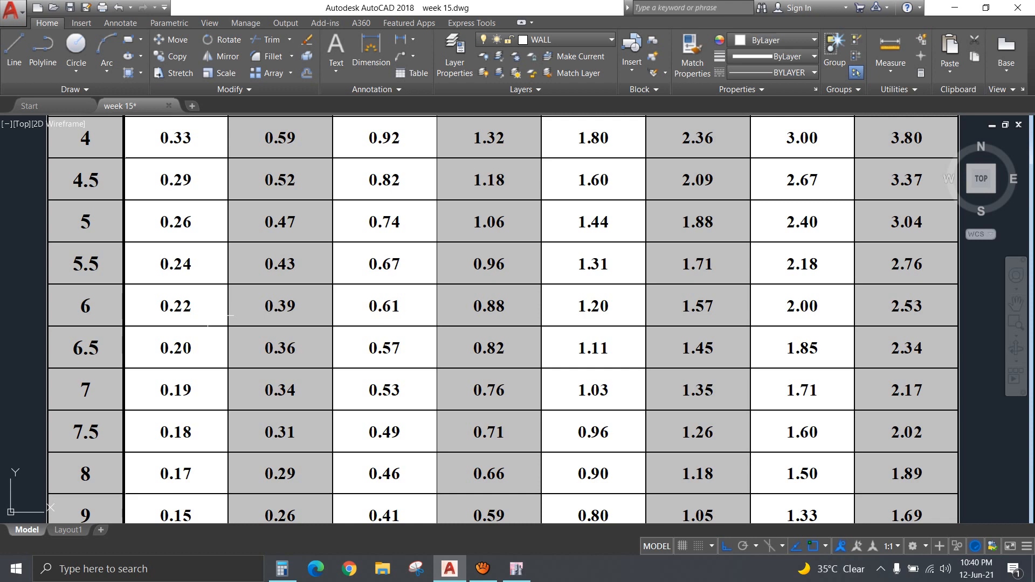
scroll(228, 316, "down", 2)
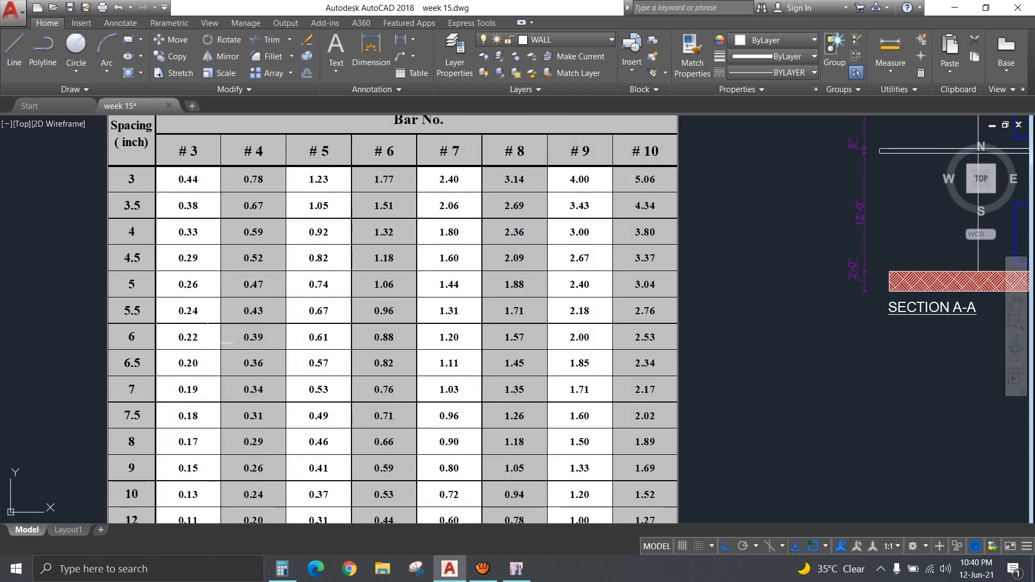
Display the Direction 1 bottom rebar intensity for GF ROOF in ETABS and compare it with AutoCAD's slab bar area table.
mouse_move(517, 569)
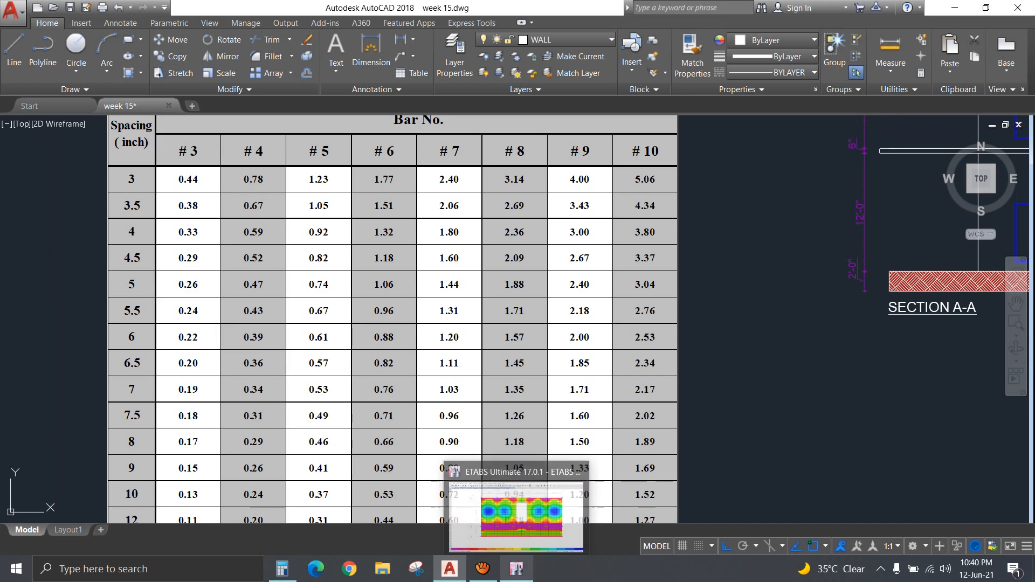
left_click(516, 512)
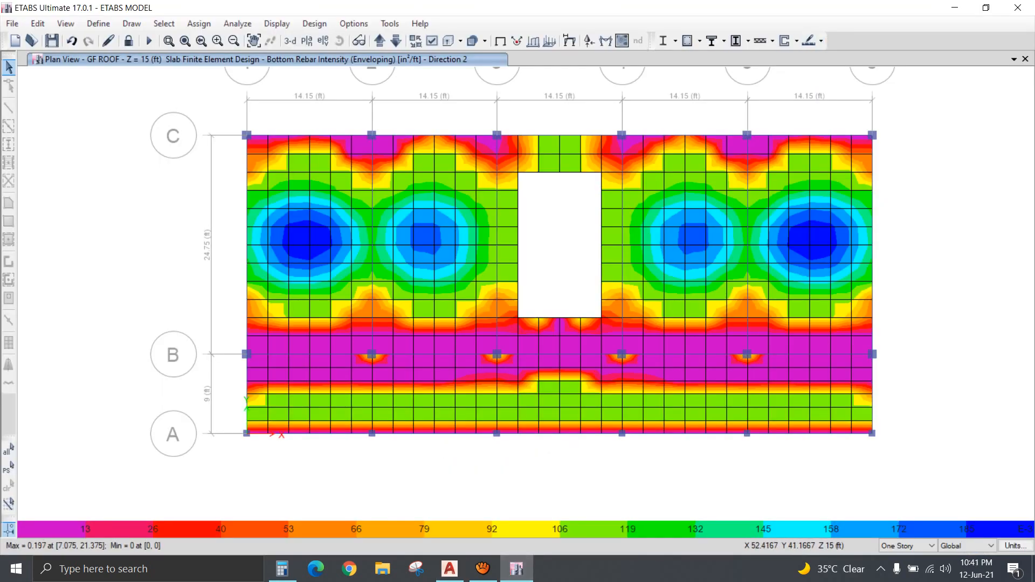
left_click(820, 40)
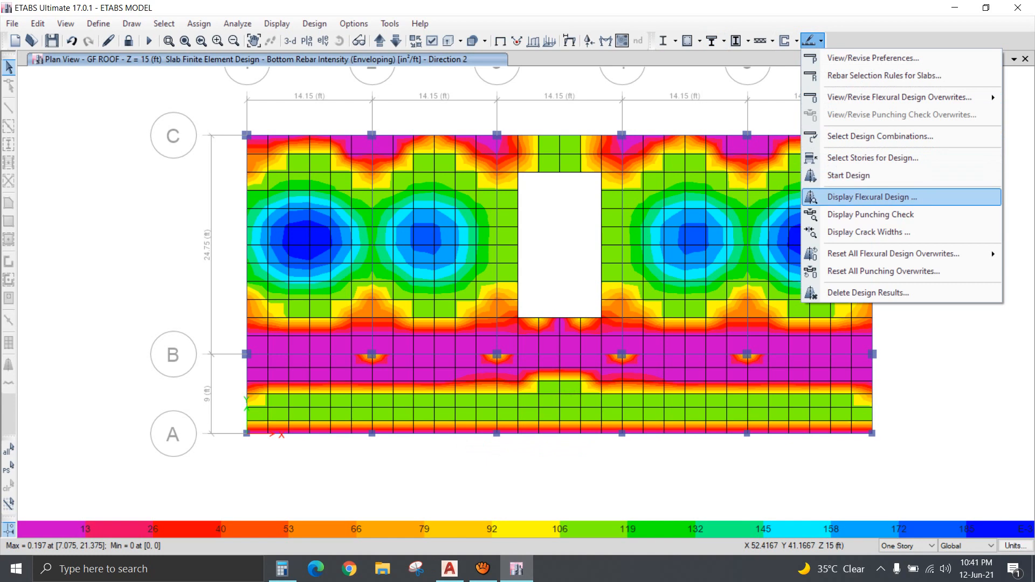
left_click(843, 198)
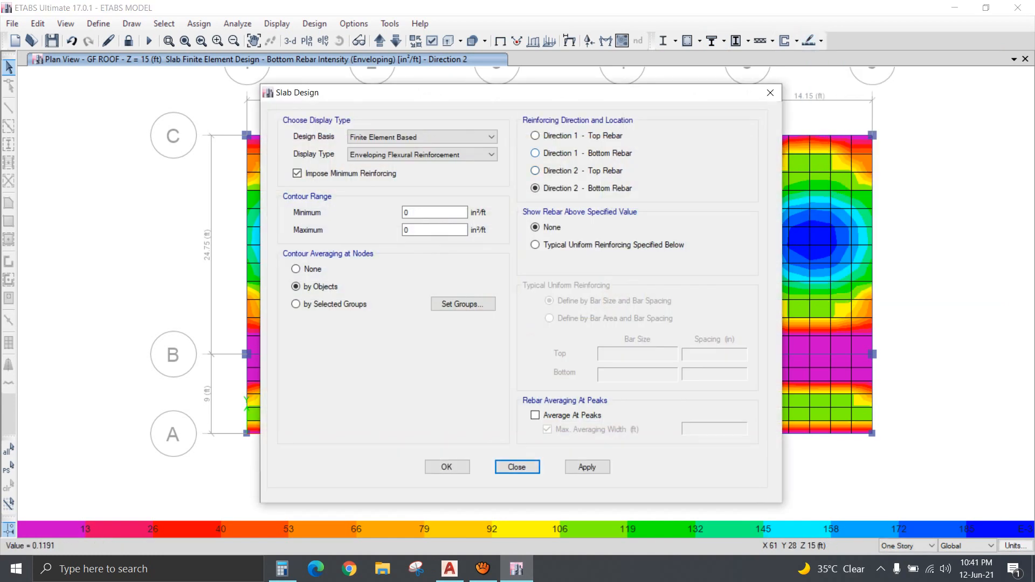
left_click(447, 467)
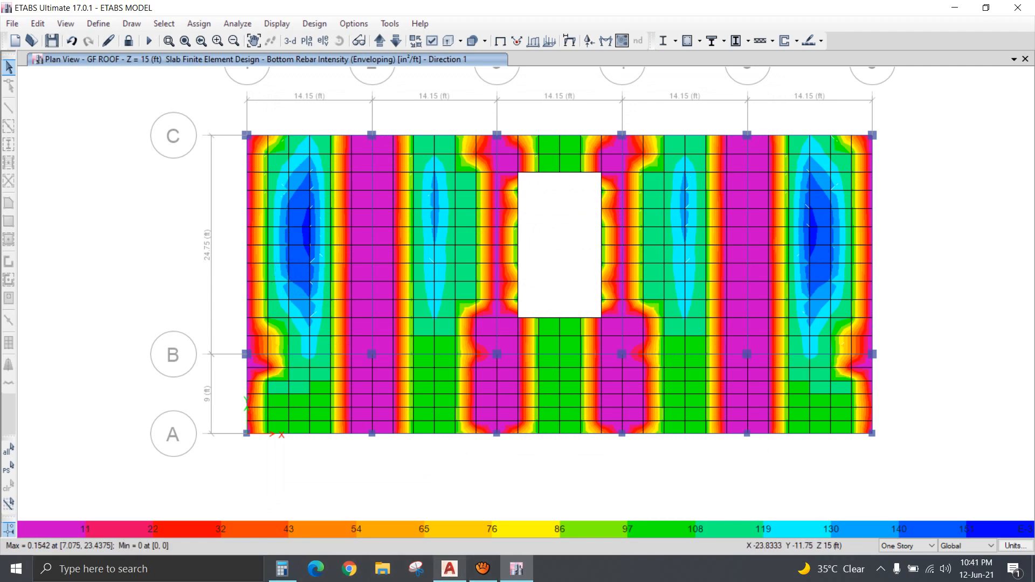
left_click(449, 568)
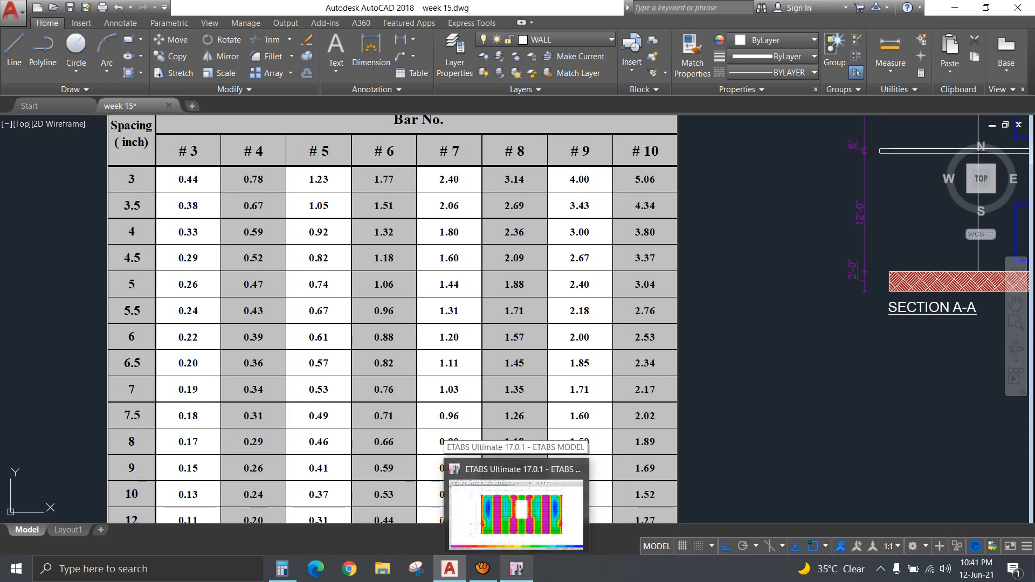
left_click(516, 569)
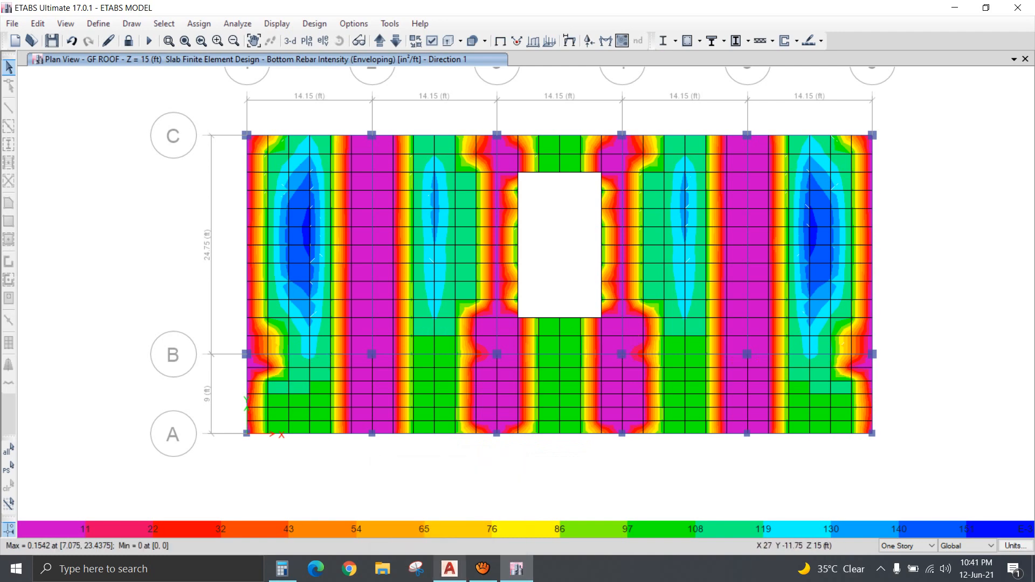
In AutoCAD, draw a horizontal line across the GF slab reinforcement plan just above the interior horizontal beam, extending past both outer beams.
left_click(449, 568)
scroll(731, 344, "down", 8)
middle_click_drag(829, 330, 18, 325)
mouse_move(423, 430)
middle_mouse_down()
mouse_move(480, 229)
mouse_move(516, 148)
middle_mouse_up()
scroll(420, 312, "up", 8)
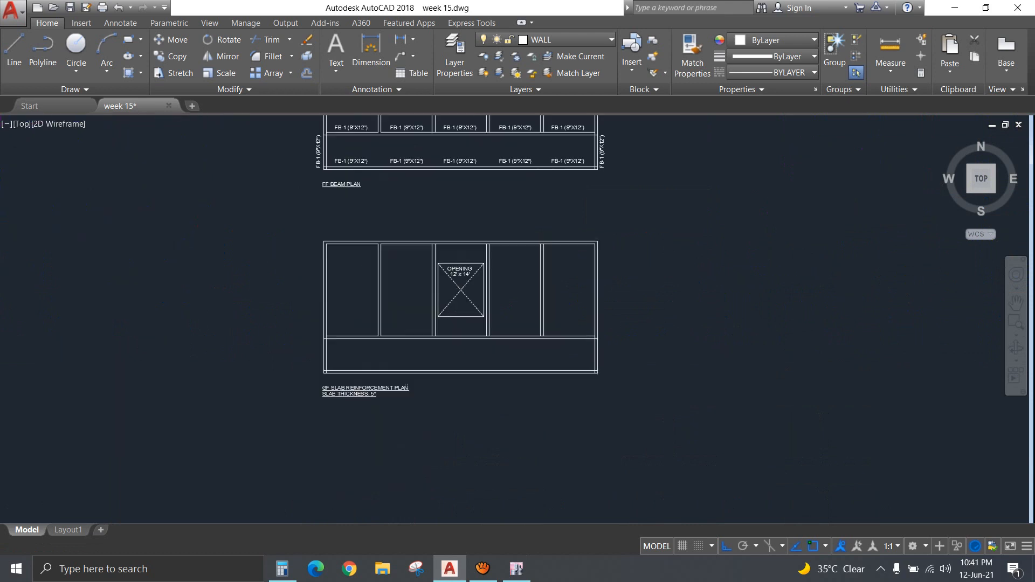
middle_click_drag(358, 328, 428, 328)
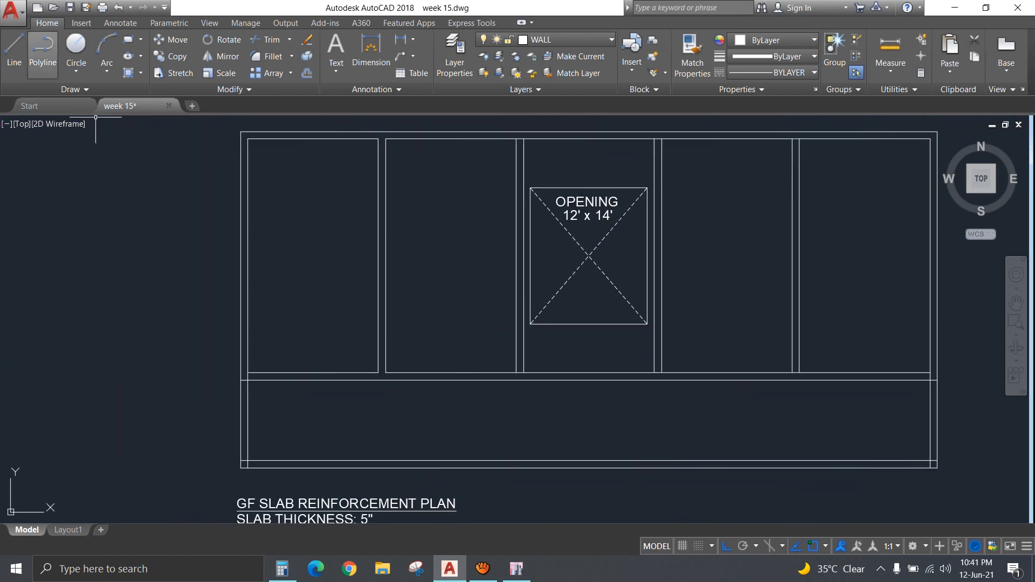
left_click(14, 51)
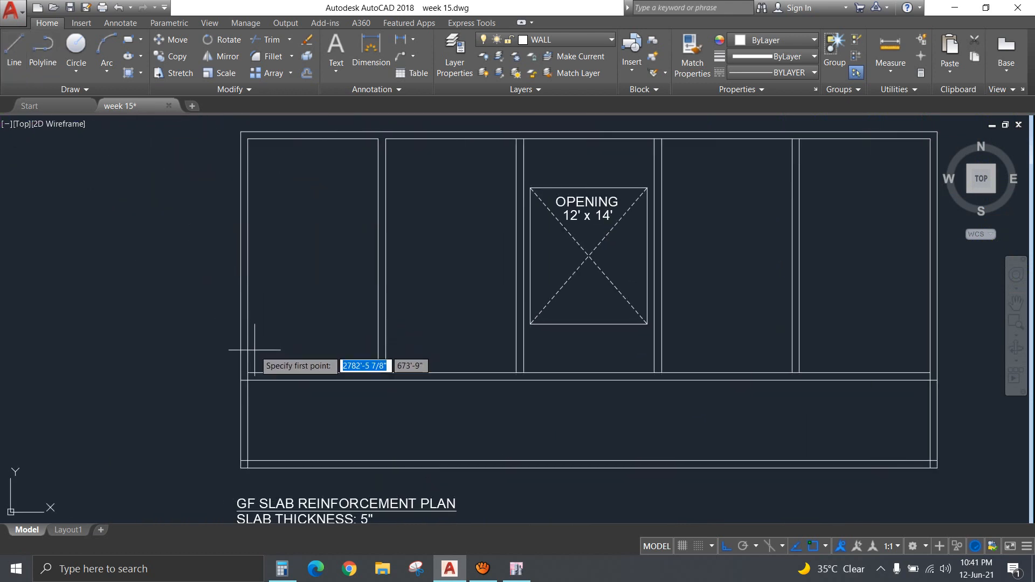
left_click(220, 357)
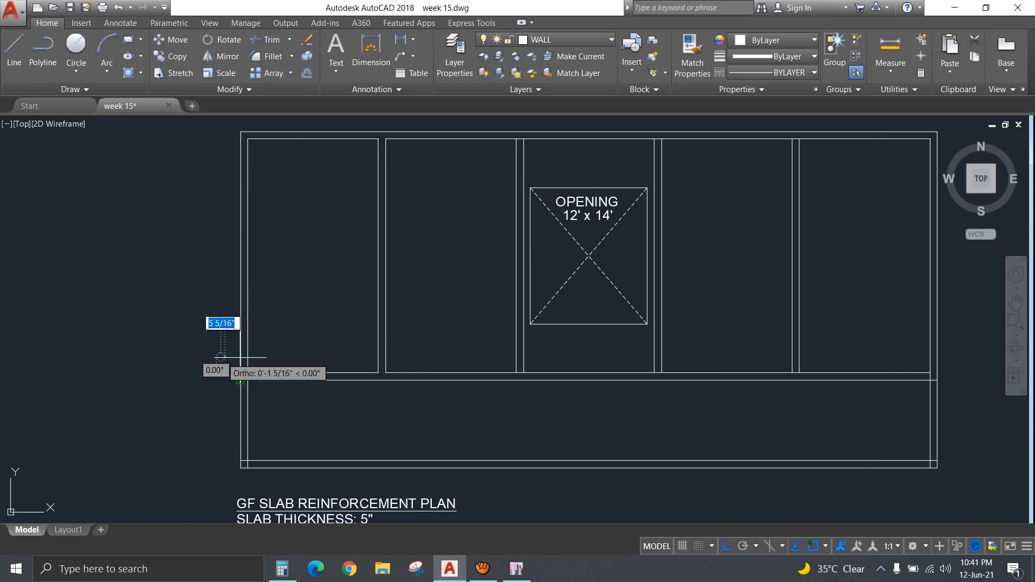
left_click(962, 357)
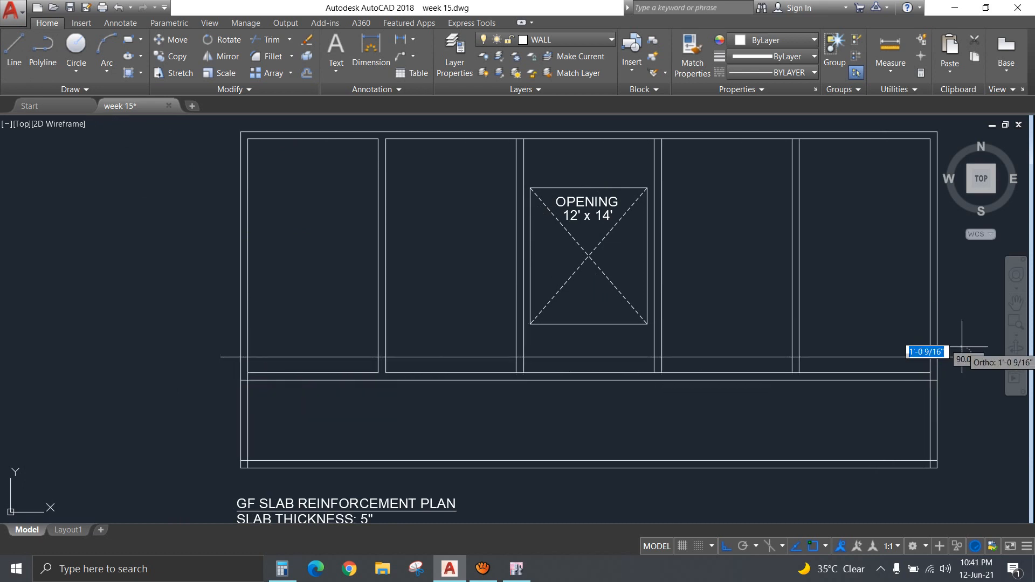
key("Escape")
Copy the new horizontal line 8" upward on the GF slab reinforcement plan.
left_click(738, 357)
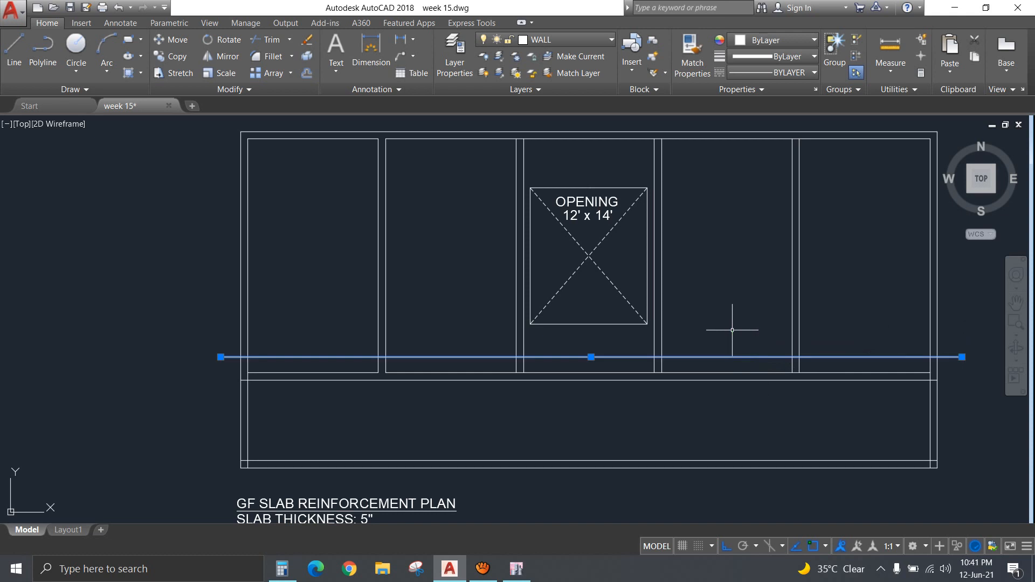
type("CO")
key("Return")
left_click(744, 328)
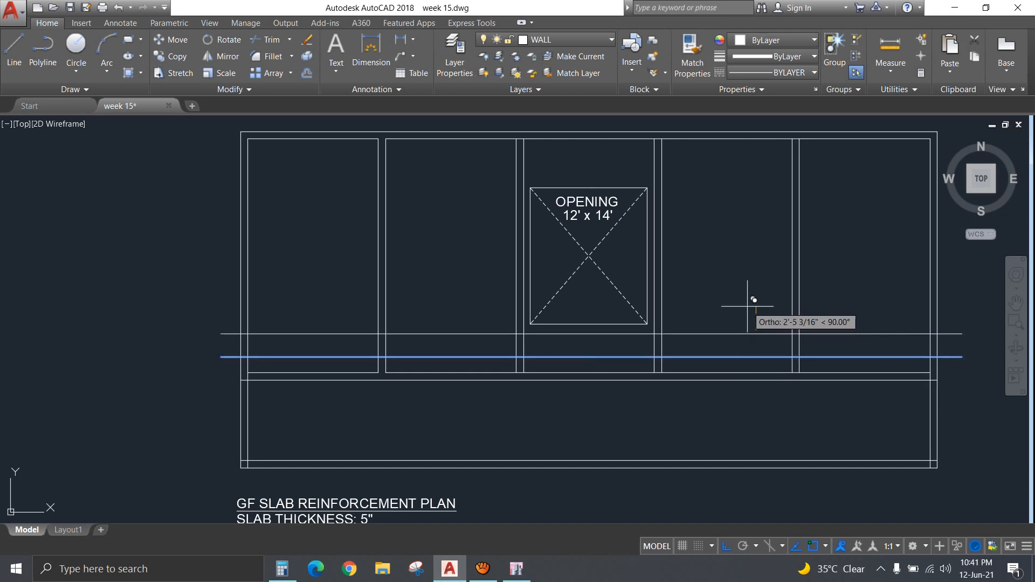
type("8")
key("Return")
key("Escape")
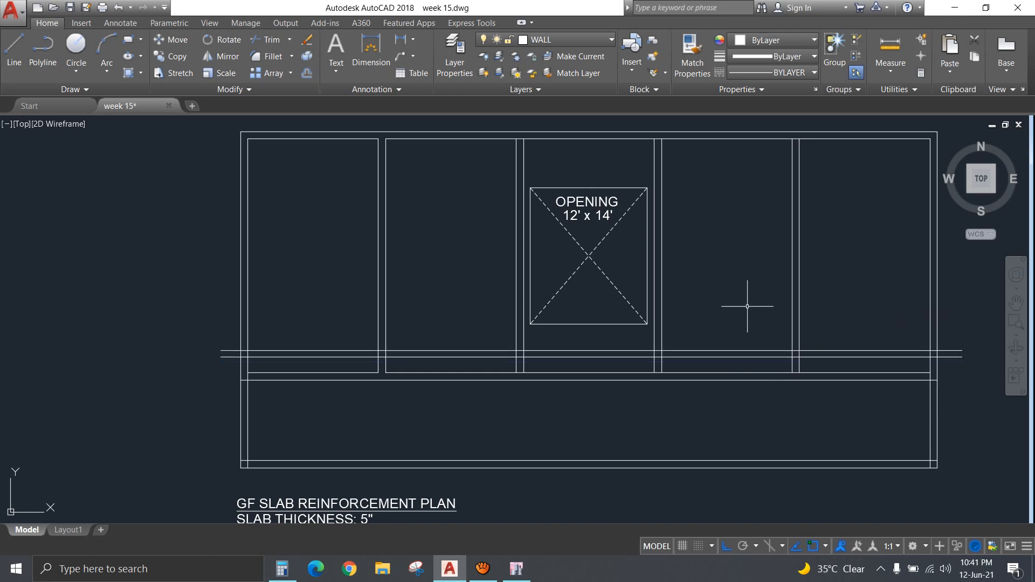
Trim the two horizontal bar lines where they overhang the outer face of the slab plan's left outer beam.
type("tr")
key("Return")
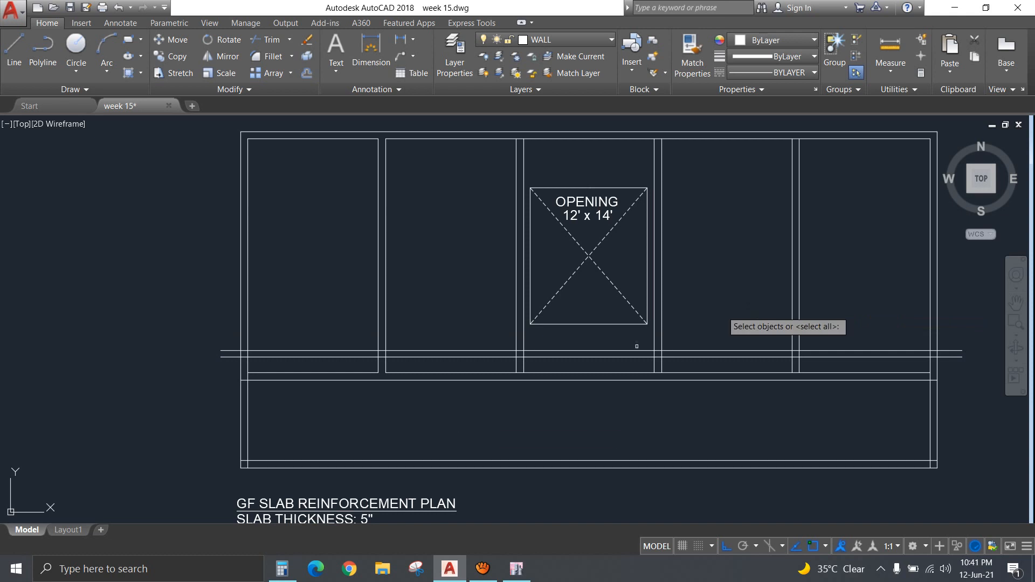
left_click(241, 365)
key("Return")
left_click(234, 370)
left_click(196, 326)
key("Return")
Trim the overhanging ends of both bar lines at the outer face of the right outer beam.
key("Return")
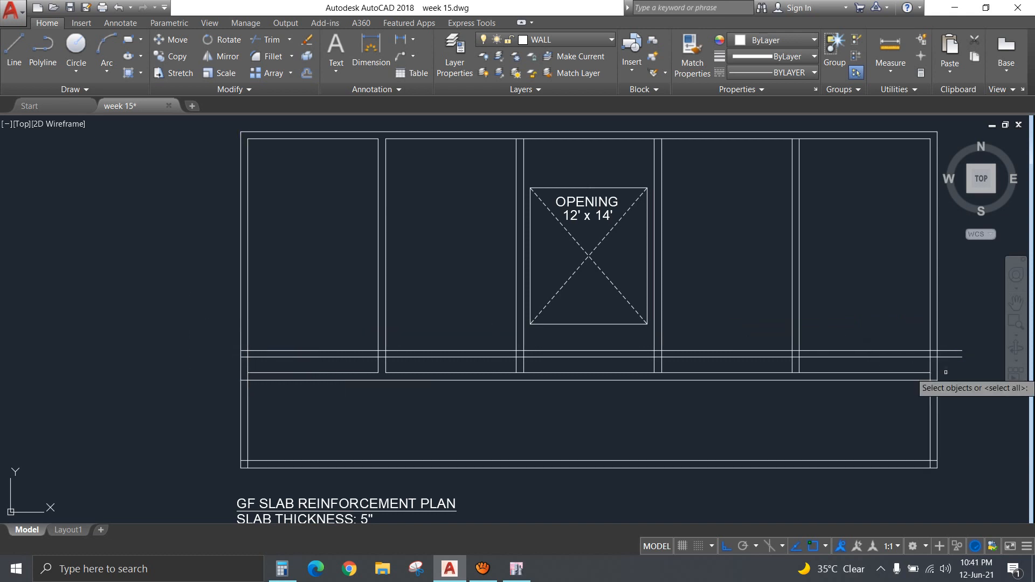
left_click(937, 367)
key("Return")
left_click(965, 369)
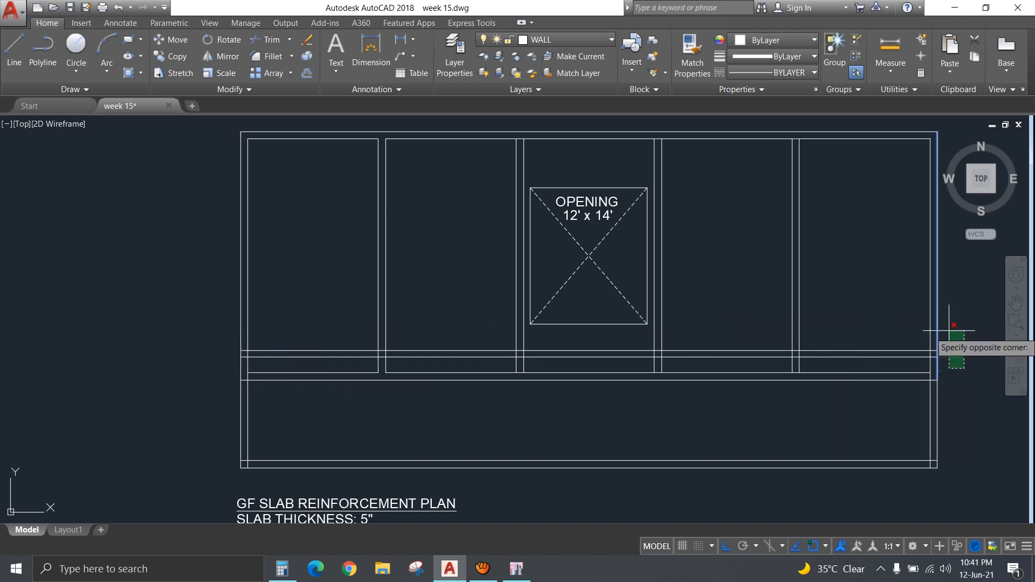
left_click(948, 330)
key("Return")
Match the properties of the red stirrup in the FB-2 ENDS L/3 section onto the two horizontal bar lines in the GF slab plan.
scroll(756, 312, "down", 5)
type("M")
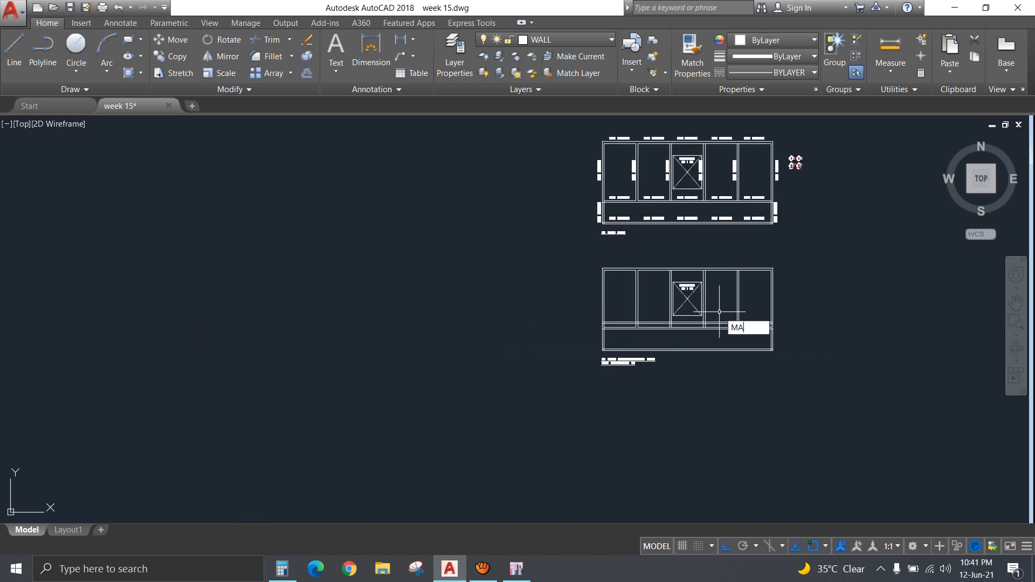
type("A")
key("Return")
scroll(793, 160, "up", 10)
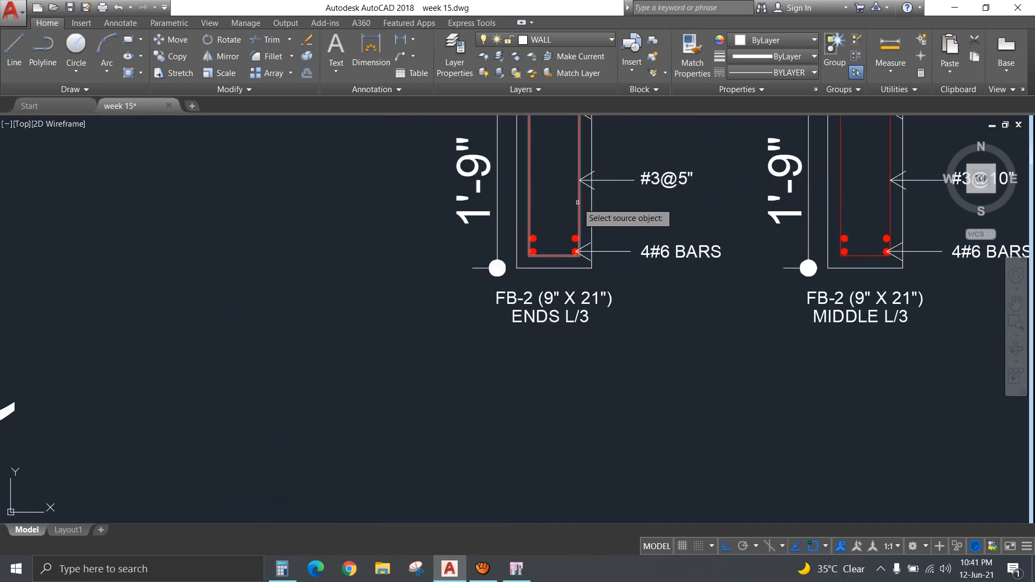
left_click(577, 202)
scroll(497, 369, "down", 12)
middle_click_drag(459, 420, 668, 259)
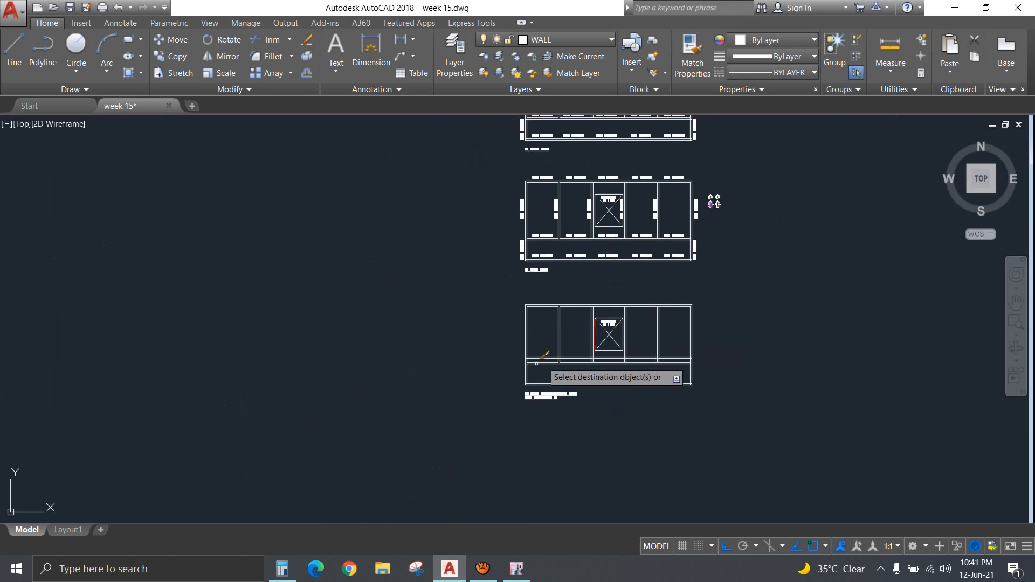
scroll(537, 364, "up", 8)
left_click(619, 271)
left_click(579, 209)
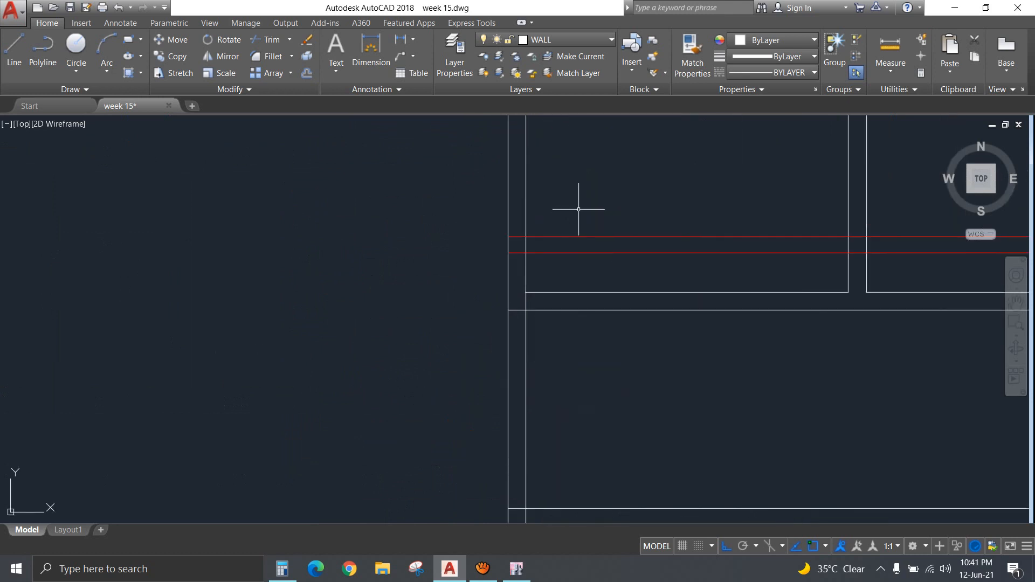
Add a vertical dimension in the slab plan's first bay, running from the top beam down to the bottom beam.
scroll(579, 209, "down", 6)
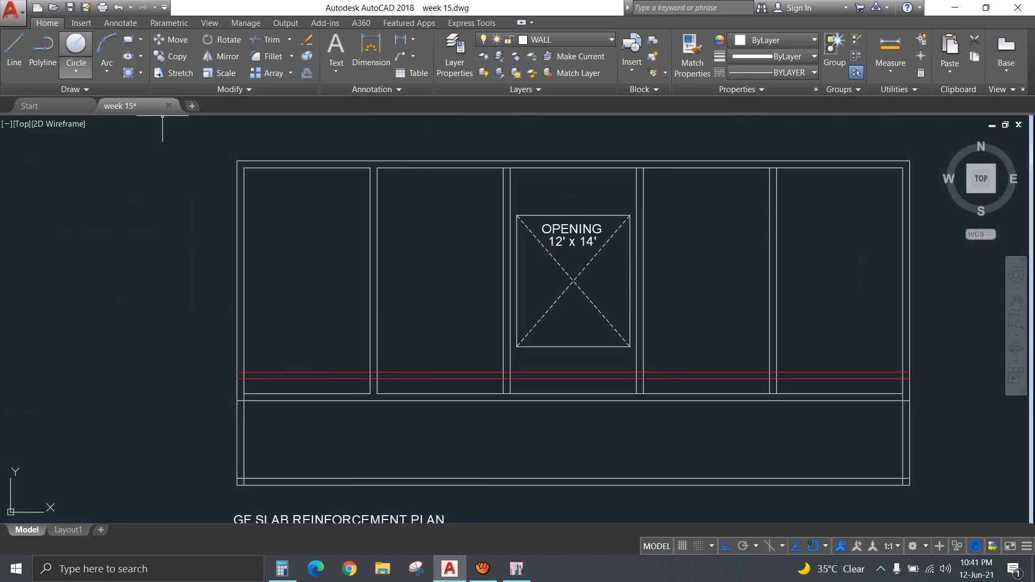
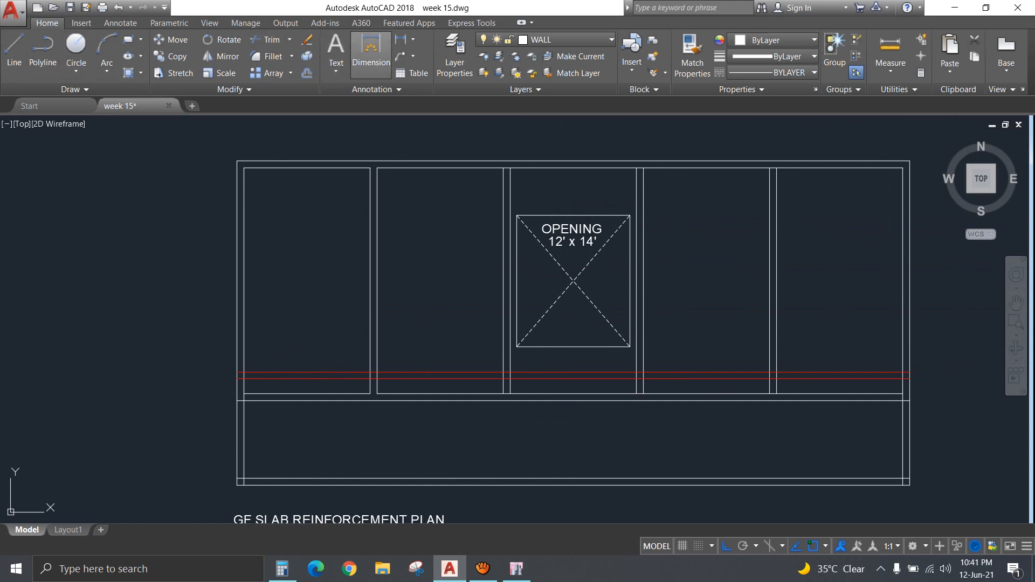
left_click(371, 52)
left_click(241, 168)
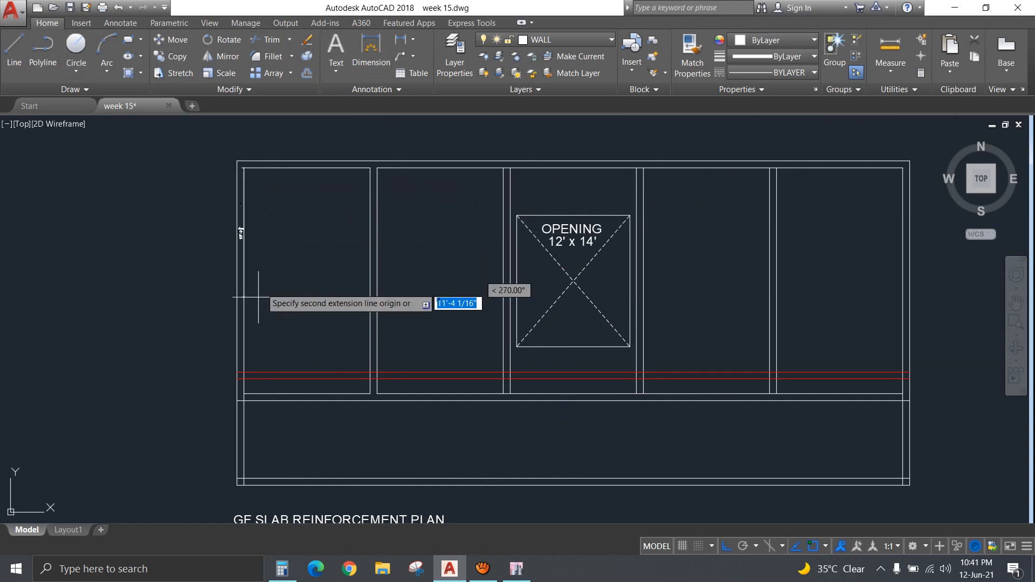
left_click(244, 478)
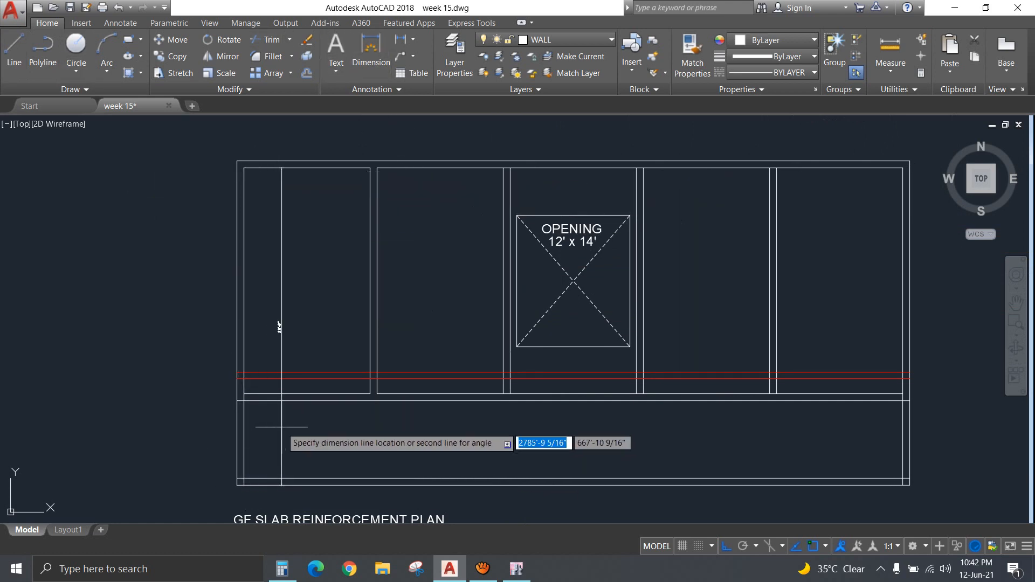
left_click(280, 328)
Replace the vertical dimension's text with #3@8" C/C.
scroll(276, 342, "up", 2)
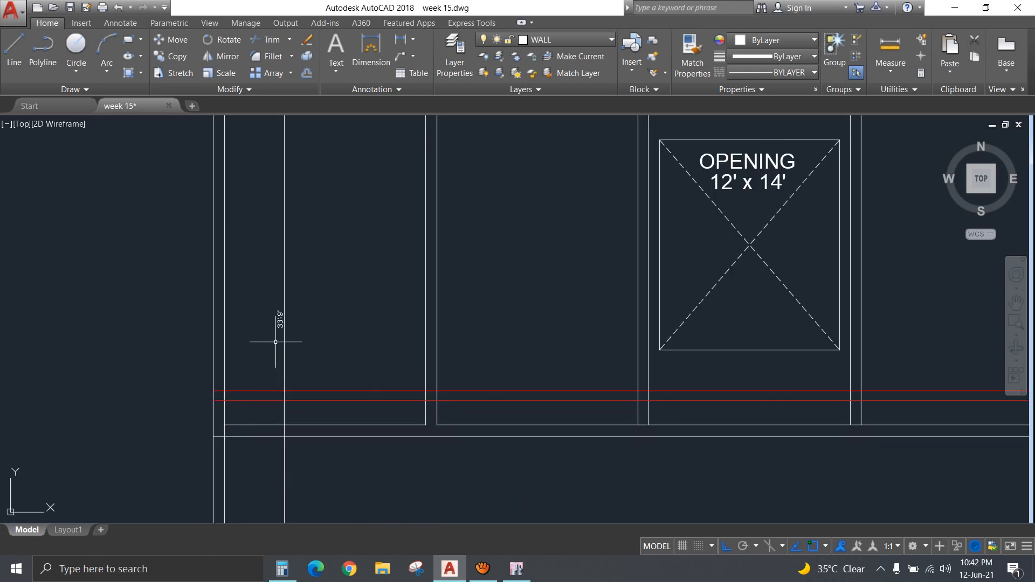
scroll(273, 310, "up", 3)
type("E")
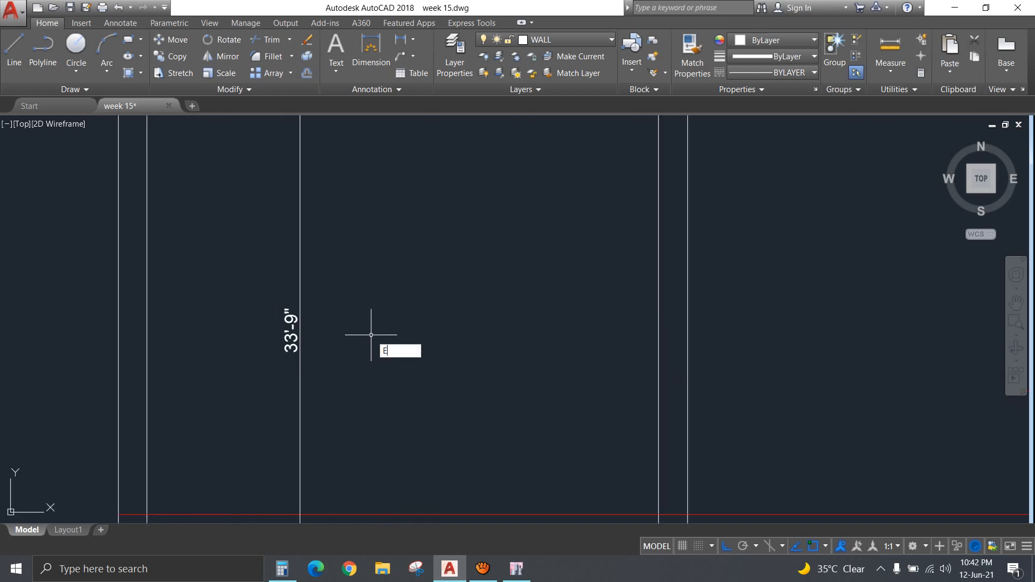
type("D")
key("Return")
left_click(291, 330)
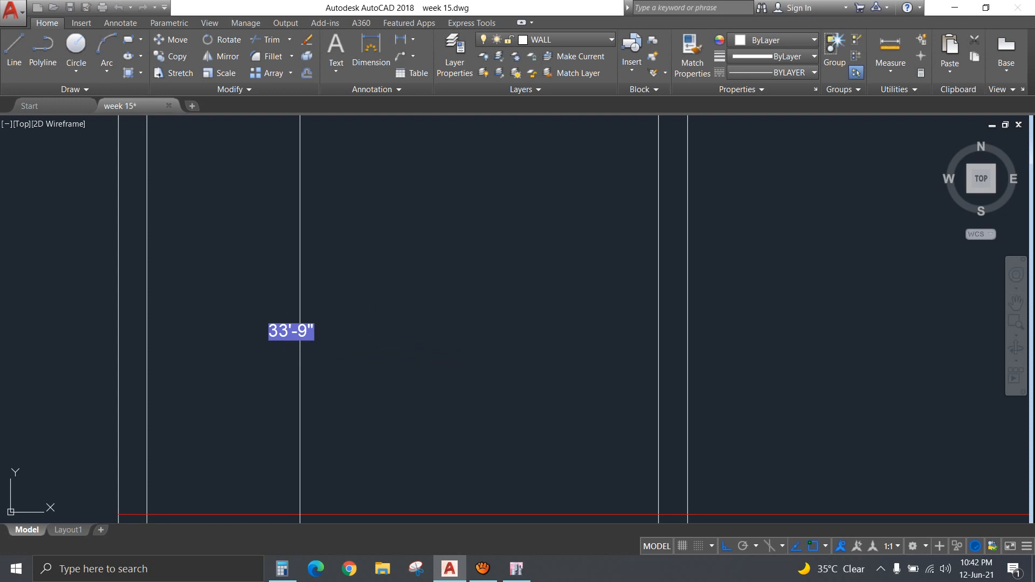
key("Delete")
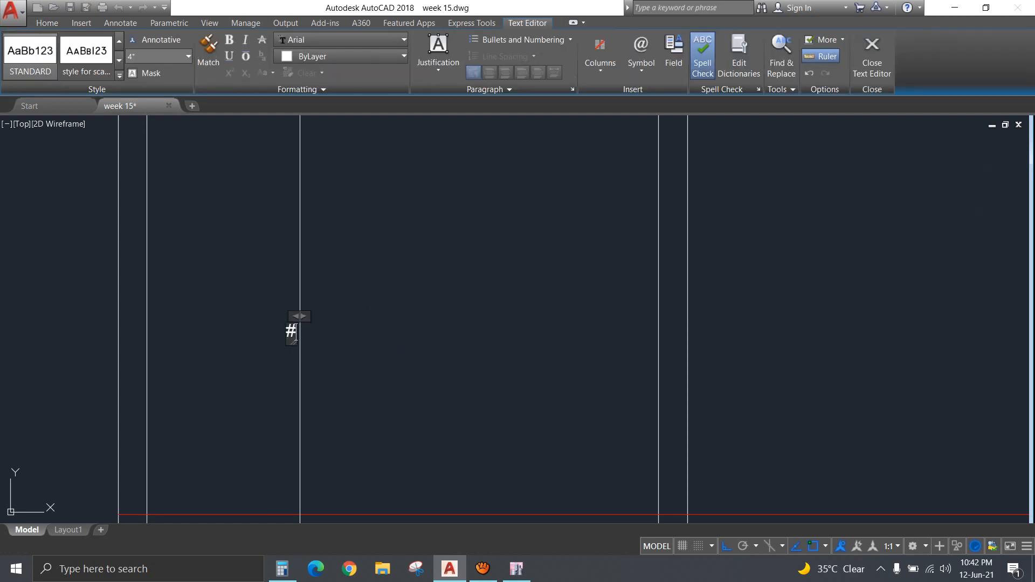
type("#3@8")
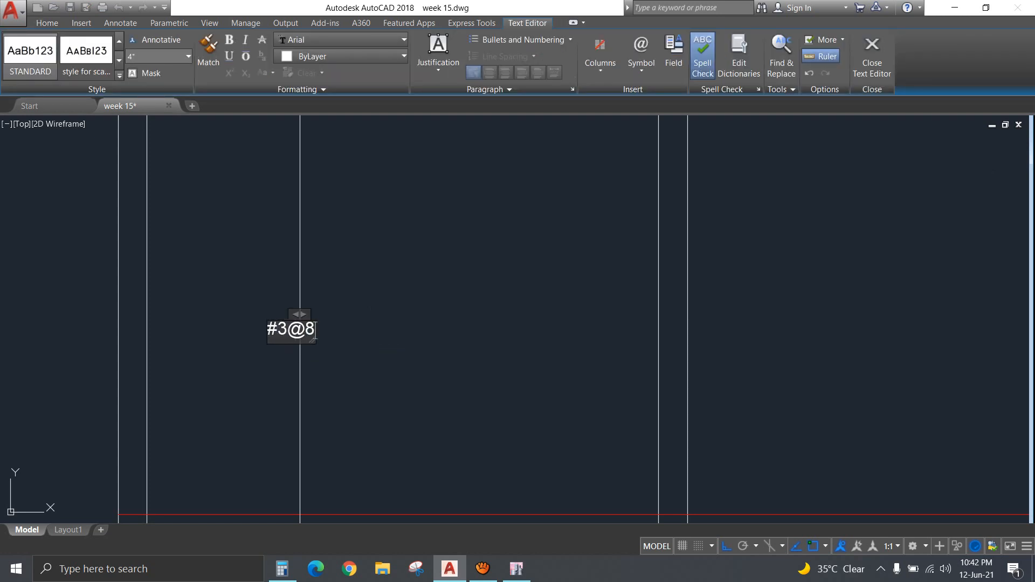
type("\" C/C")
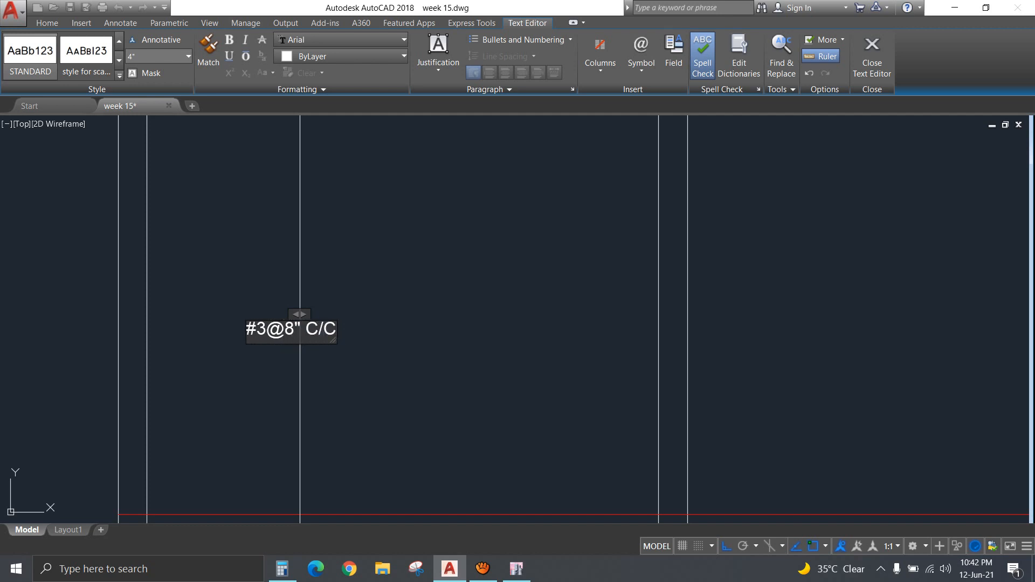
left_click(443, 330)
key("Escape")
Set the text height of the #3@8" C/C dimension to 9" in its properties.
scroll(442, 334, "down", 5)
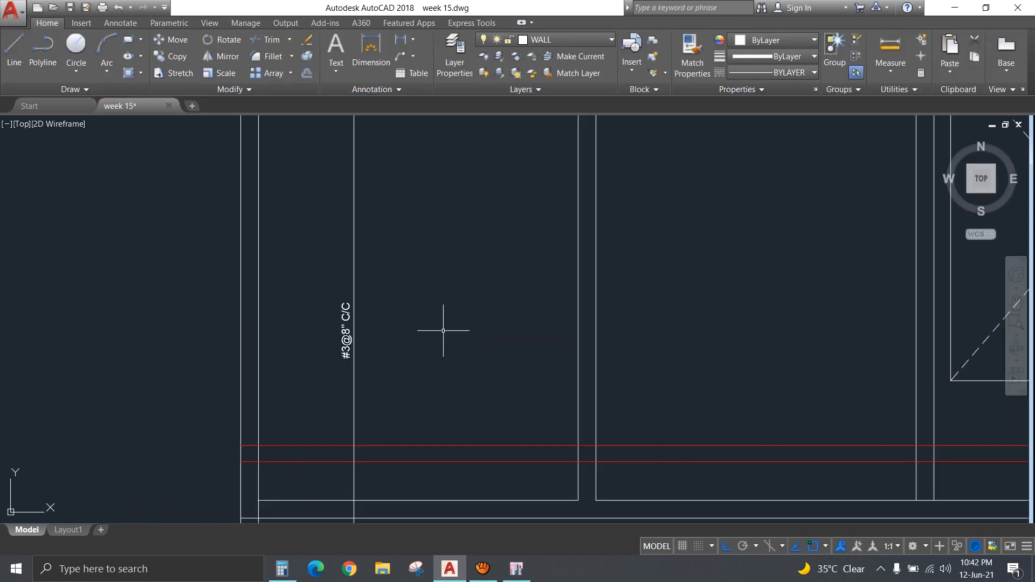
right_click(353, 312)
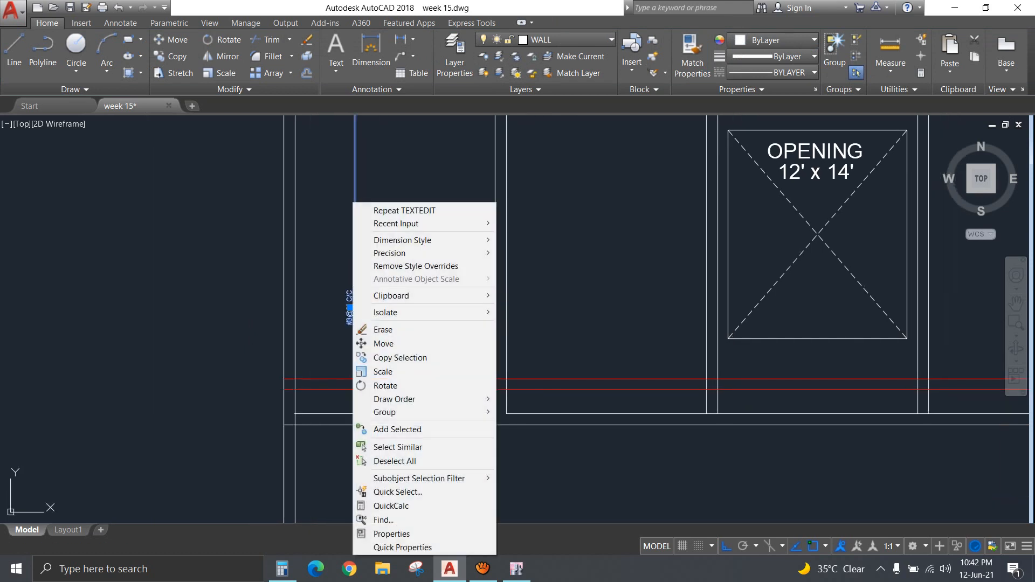
left_click(378, 534)
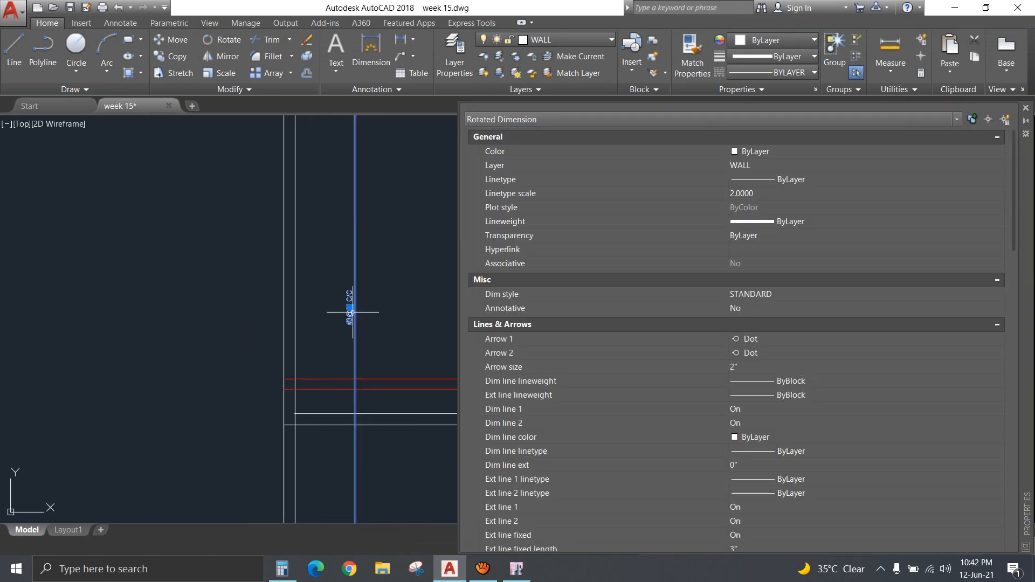
scroll(736, 334, "down", 6)
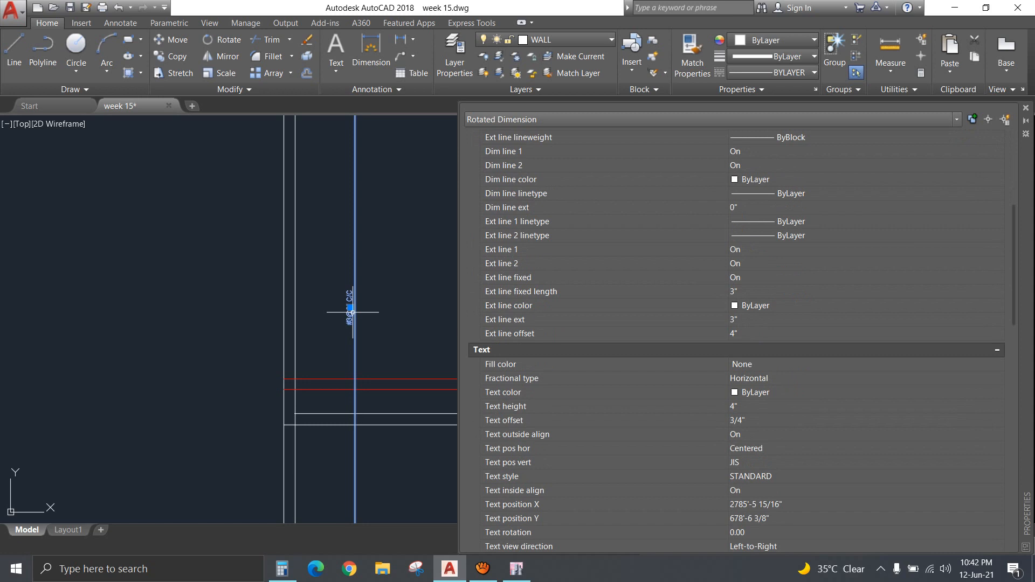
left_click(755, 406)
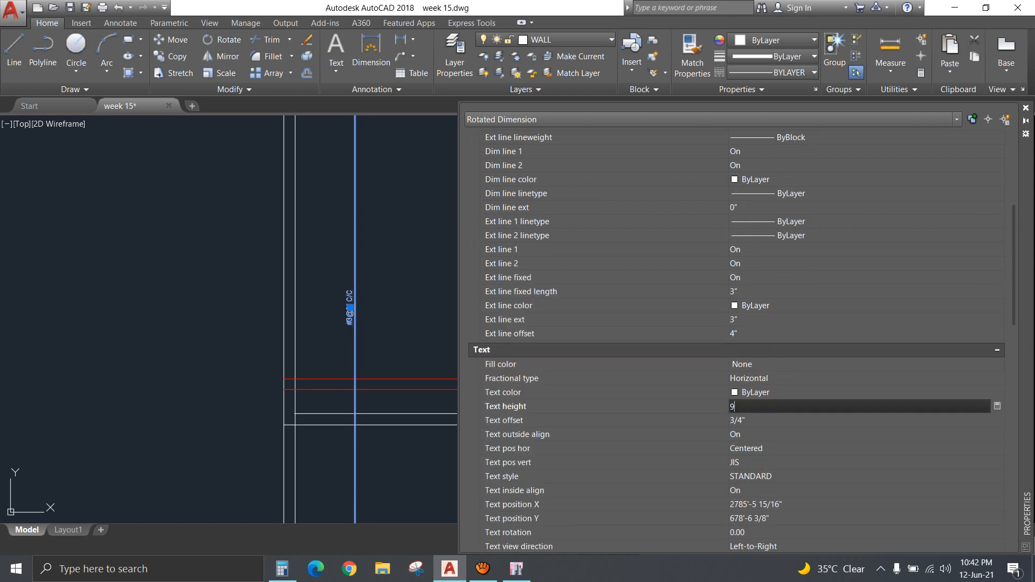
key("Tab")
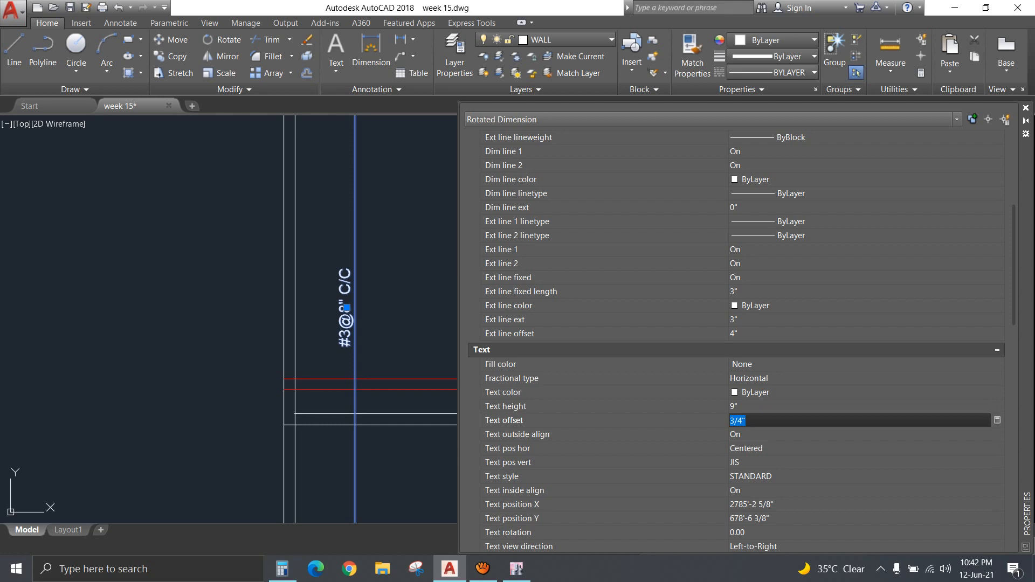
left_click(1026, 107)
key("Escape")
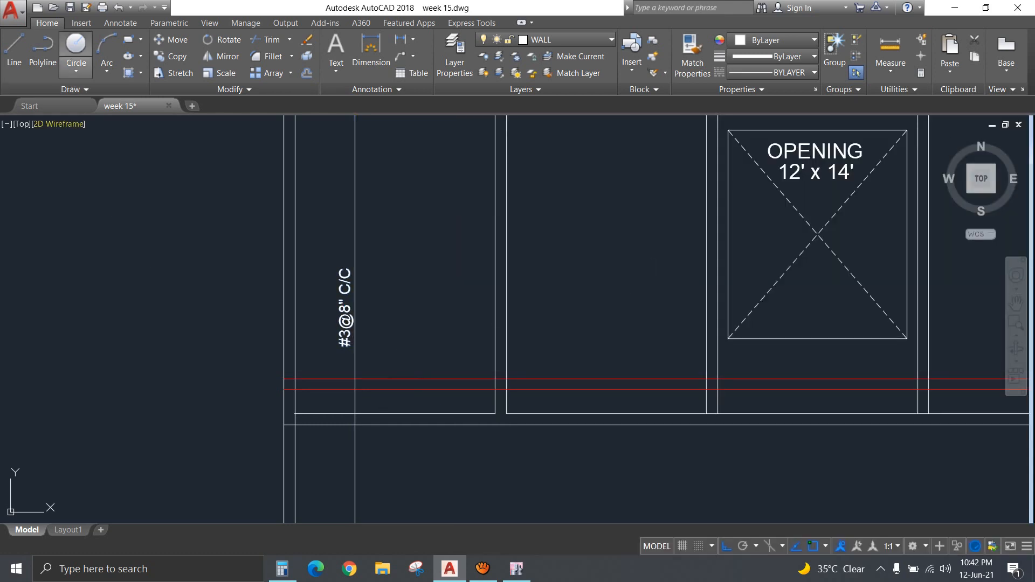
Draw a small circle centred where the #3@8" C/C dimension line crosses the upper red bar line.
left_click(76, 46)
scroll(317, 384, "up", 4)
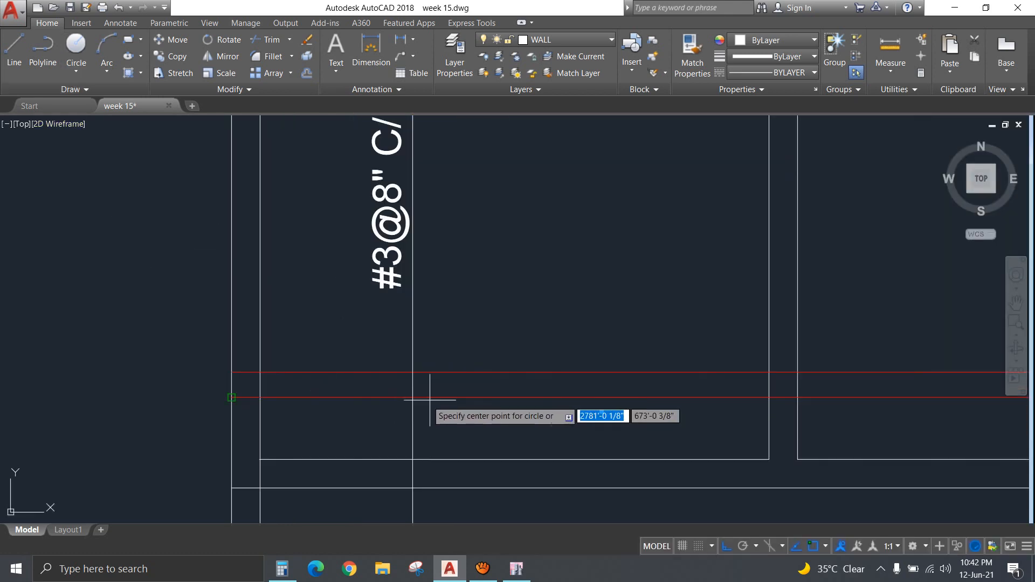
left_click(412, 372)
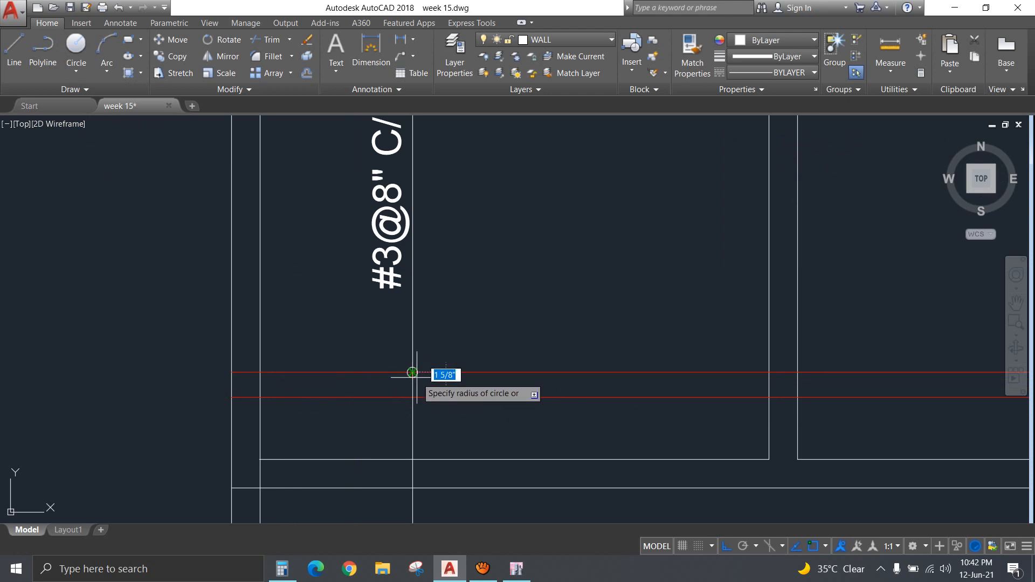
scroll(417, 374, "up", 4)
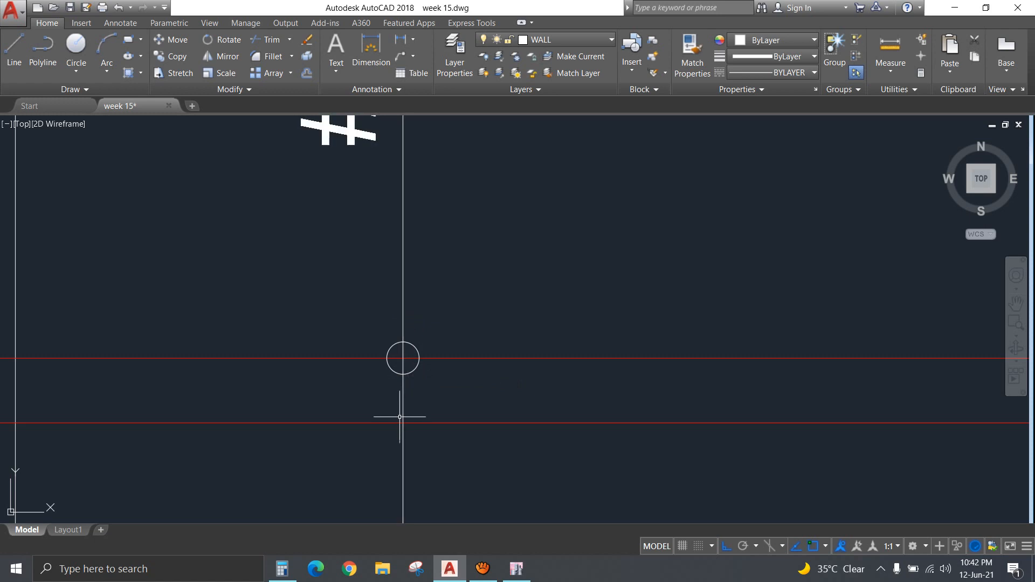
Copy the small circle 8" down to the dimension line's crossing with the lower red bar line.
left_click(422, 389)
left_click(408, 362)
type("co")
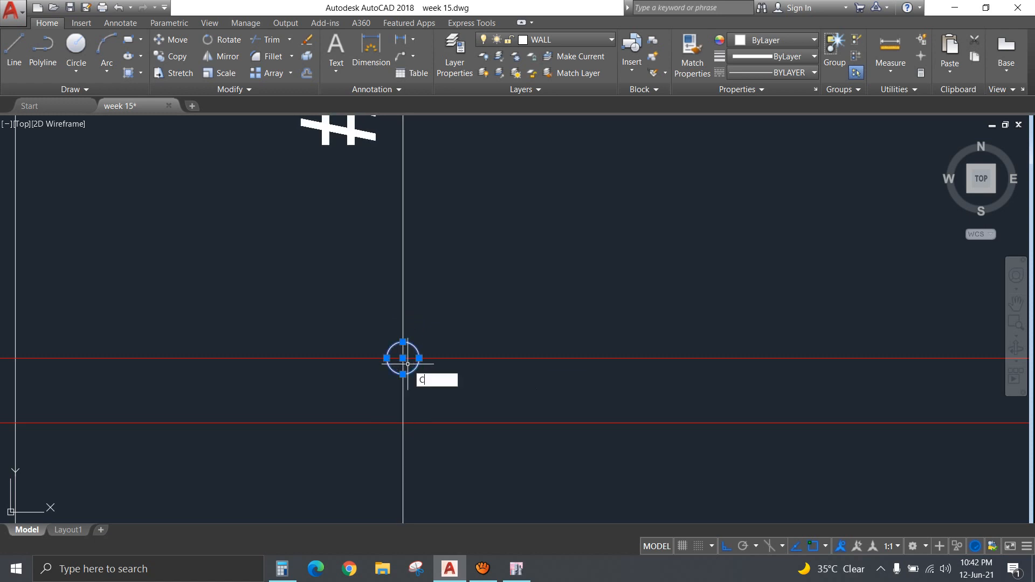
key("Return")
left_click(403, 358)
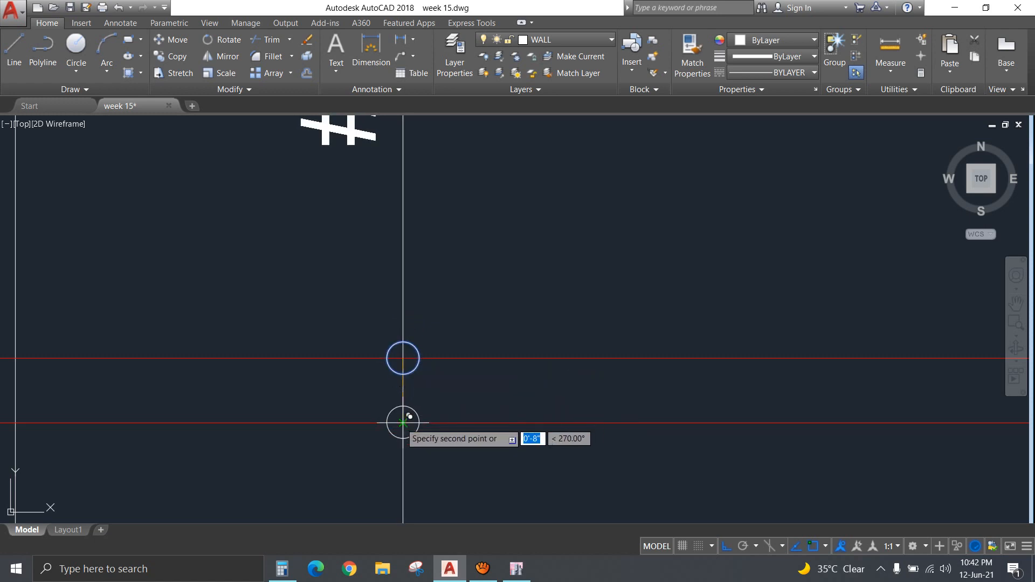
left_click(401, 422)
Fill both small circles with a solid hatch and set the hatch color to Yellow.
type("h")
key("Return")
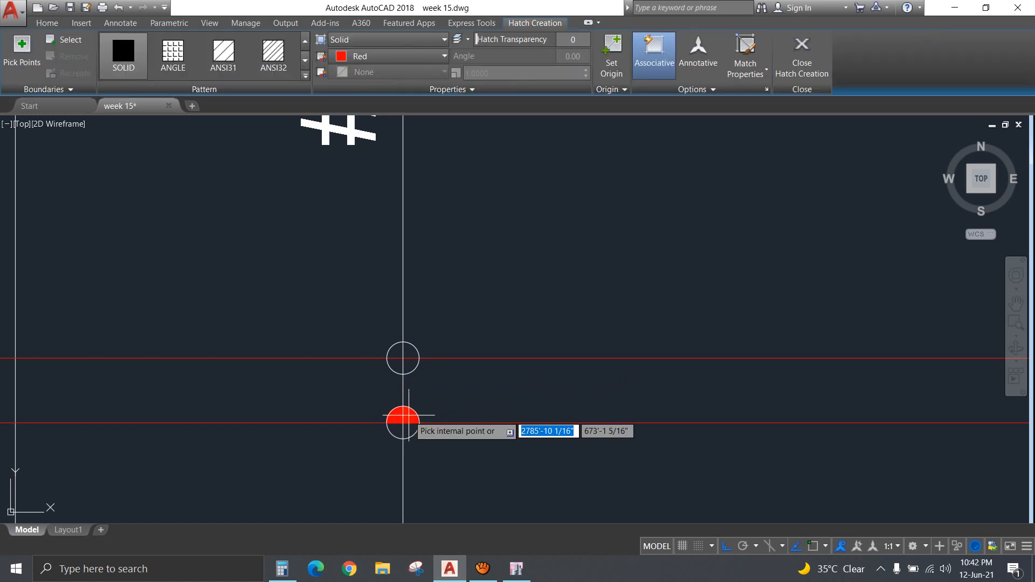
left_click(406, 427)
left_click(402, 353)
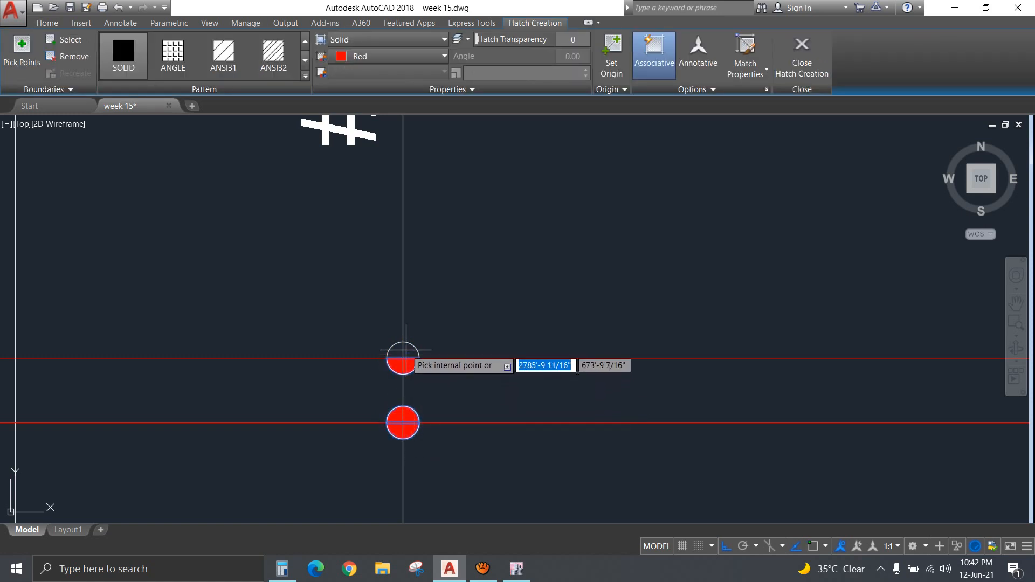
left_click(388, 56)
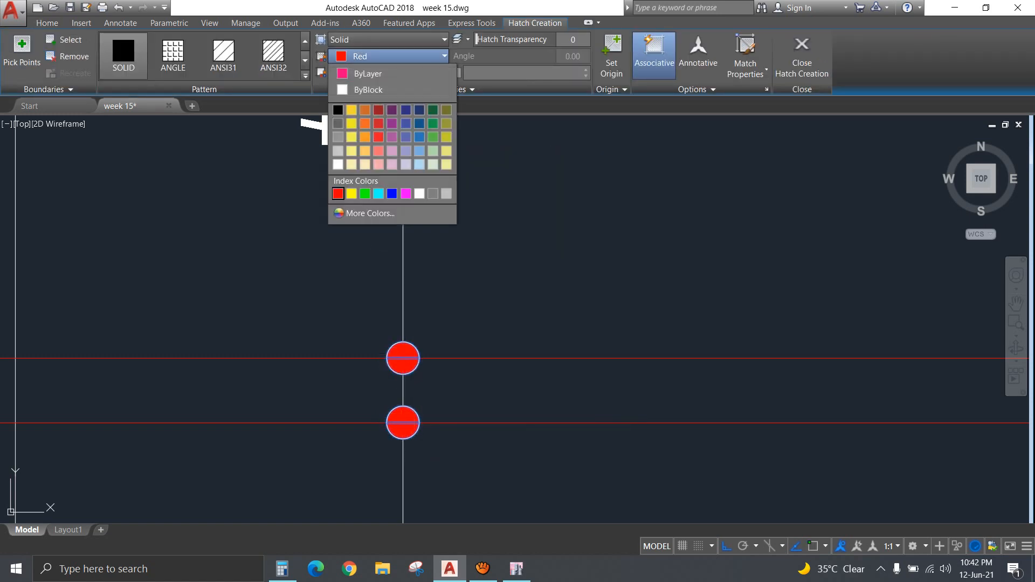
left_click(351, 193)
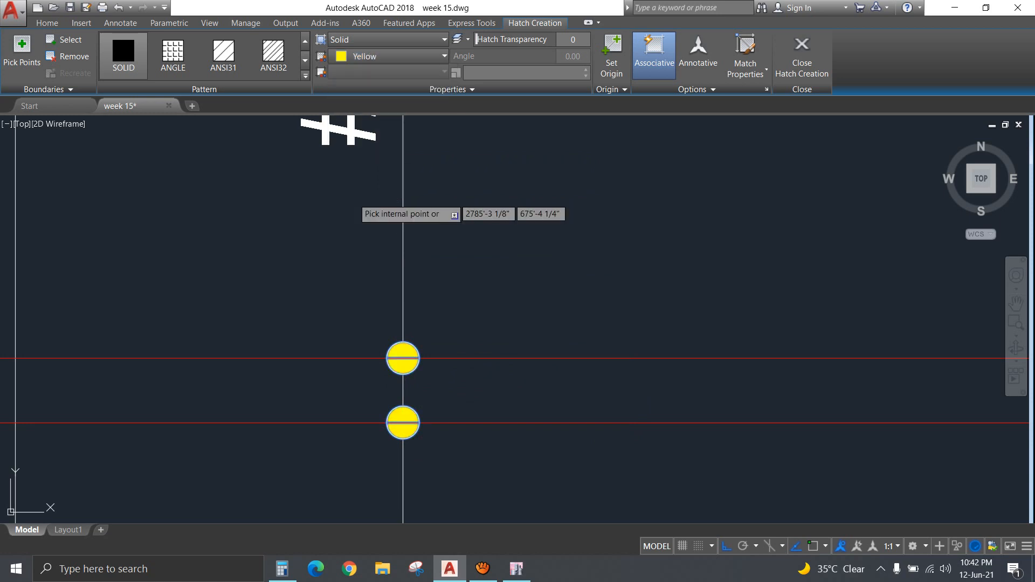
key("Return")
Draw a vertical bar line beside the #3@8" C/C dimension, from the slab's upper inner edge to just below its lower outer edge.
scroll(451, 326, "down", 5)
scroll(370, 365, "down", 5)
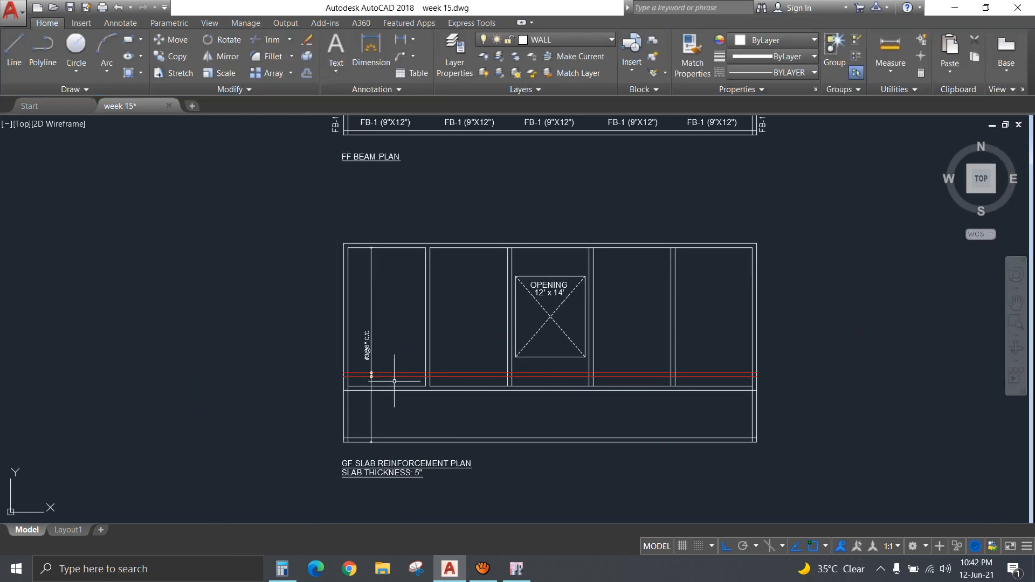
scroll(374, 381, "up", 4)
key("l")
key("Return")
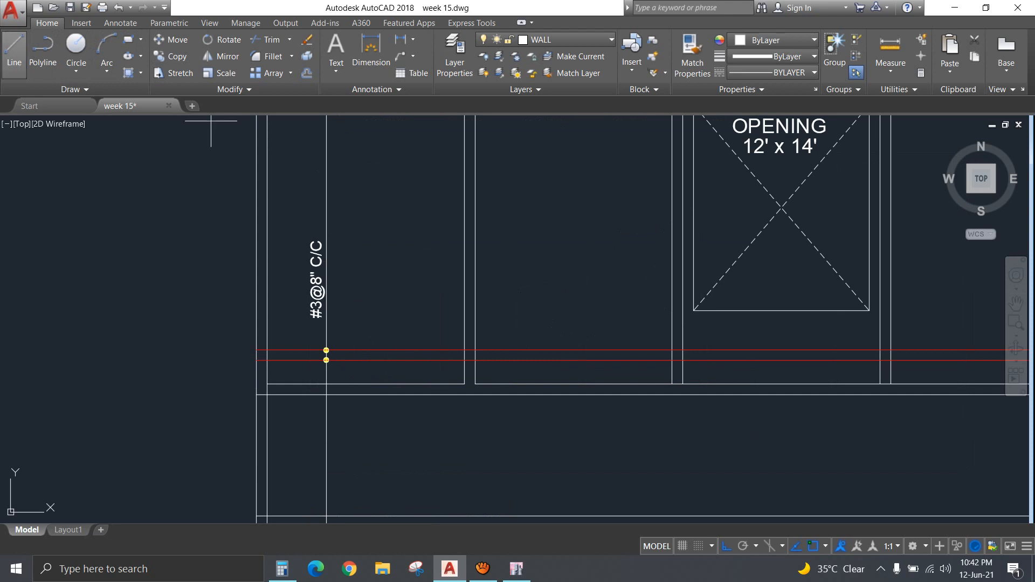
scroll(399, 188, "down", 3)
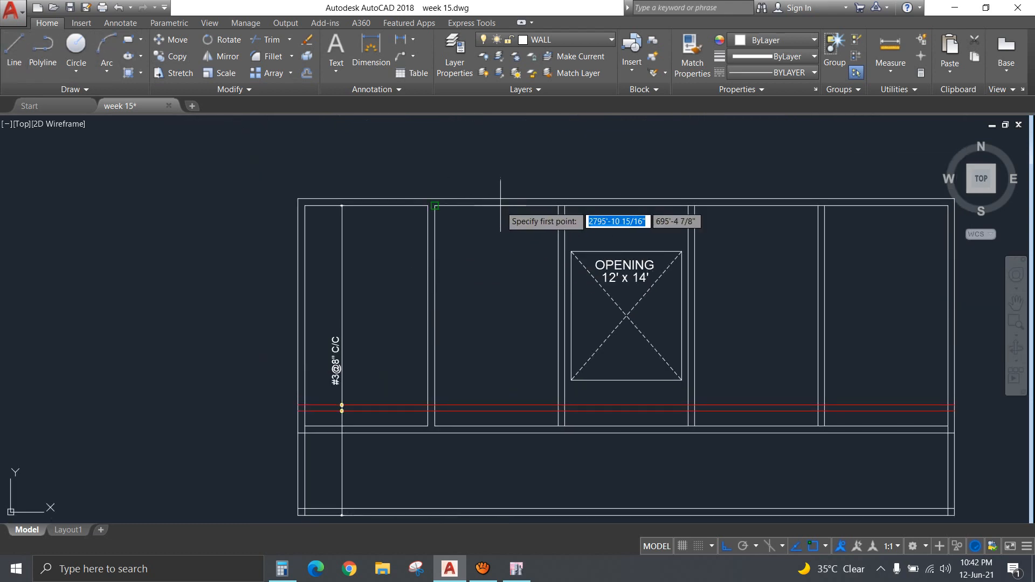
left_click(366, 205)
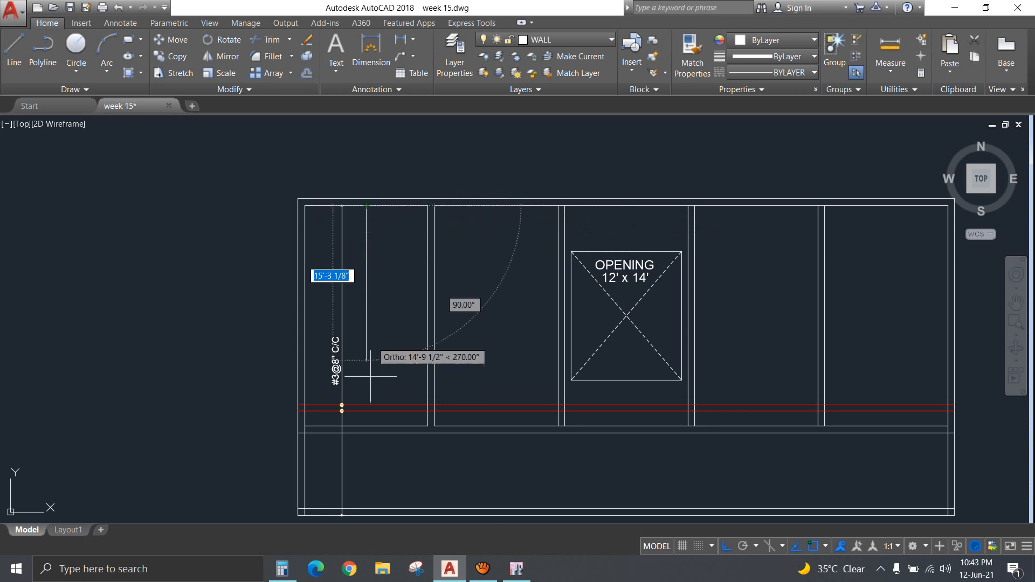
mouse_move(372, 499)
middle_mouse_down()
mouse_move(414, 329)
mouse_move(415, 341)
middle_mouse_up()
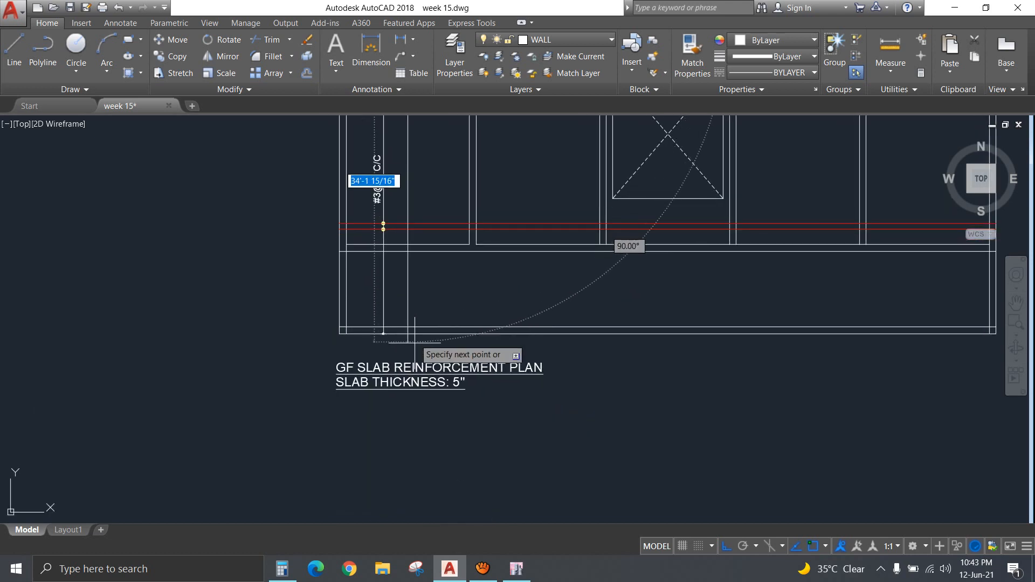
left_click(415, 350)
key("Return")
Trim the new vertical bar line's lower end at the slab's lower inner edge line.
type("tr")
key("Return")
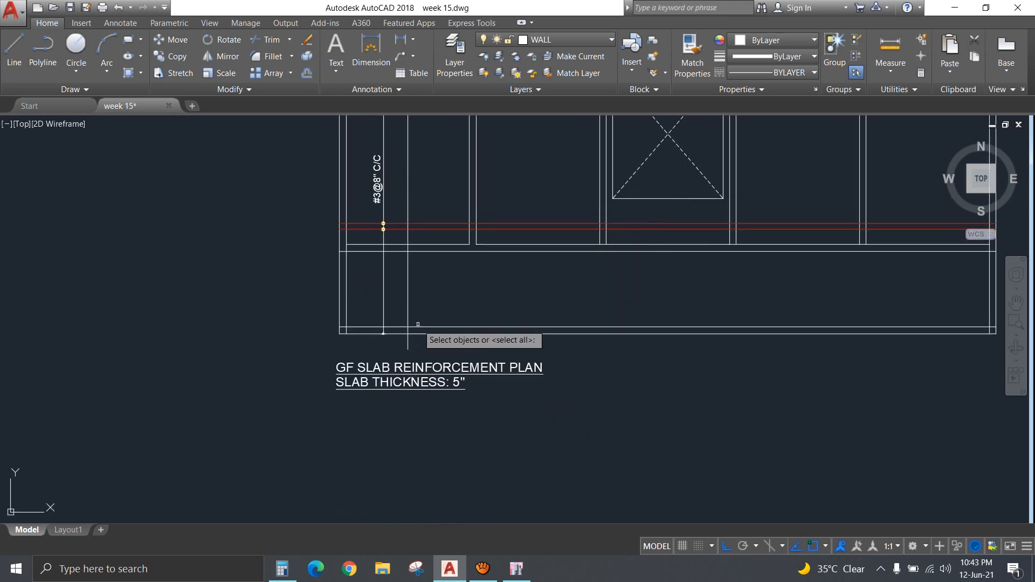
left_click(418, 326)
key("Return")
left_click(413, 342)
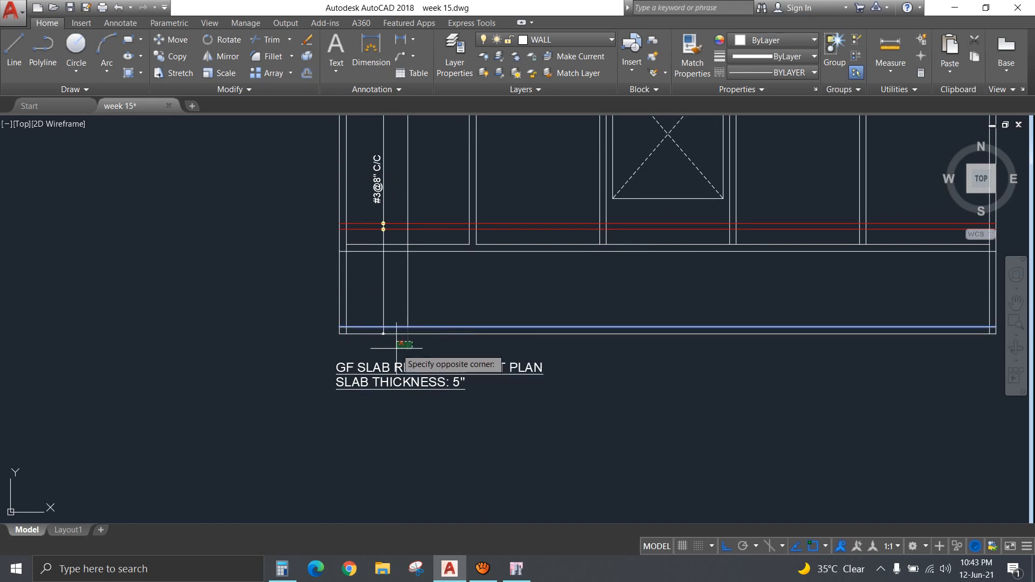
scroll(428, 339, "down", 4)
scroll(425, 323, "up", 6)
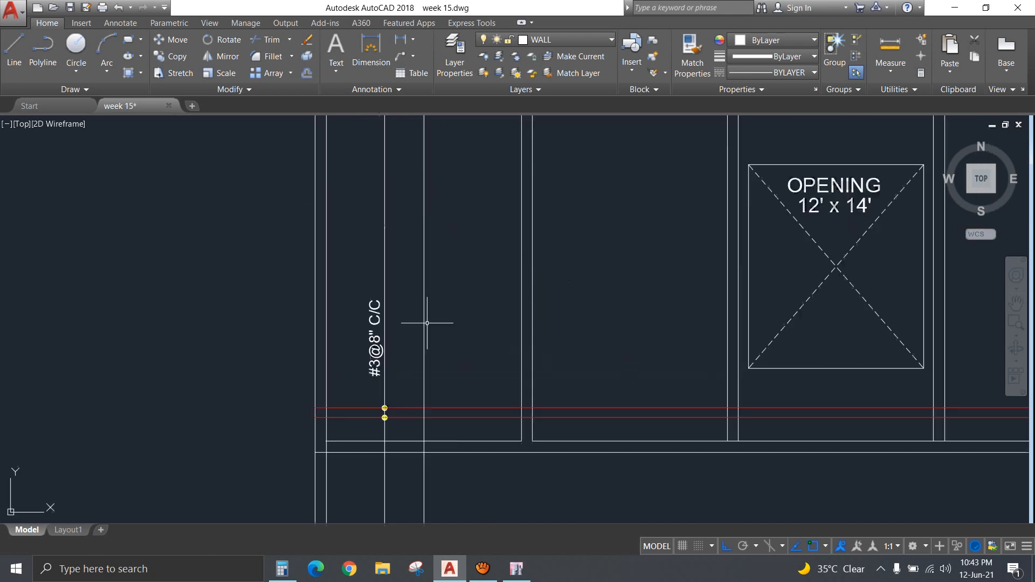
Copy the vertical bar line 6" to the right.
left_click(415, 283)
type("co")
key("Return")
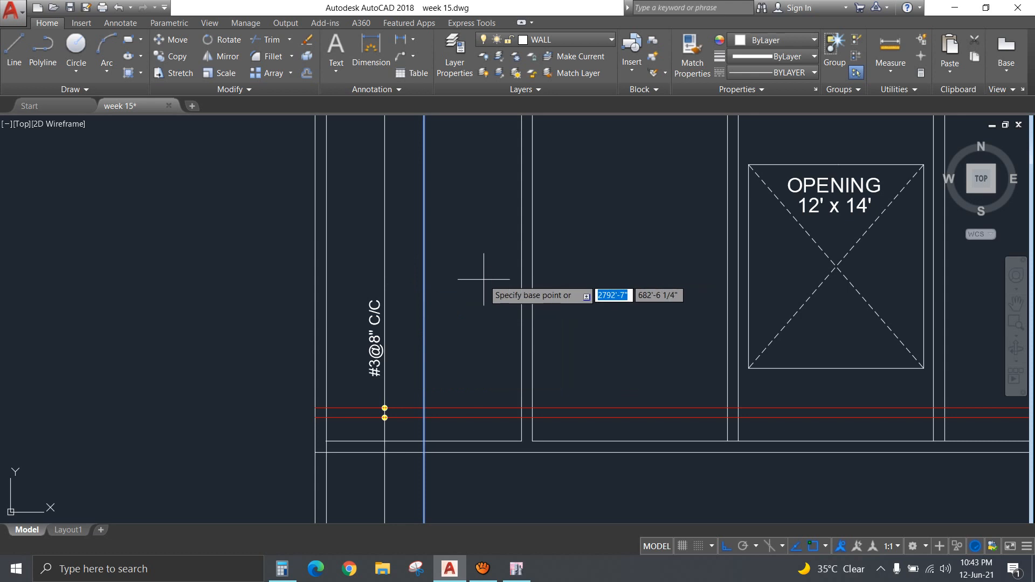
left_click(483, 279)
type("6")
key("Return")
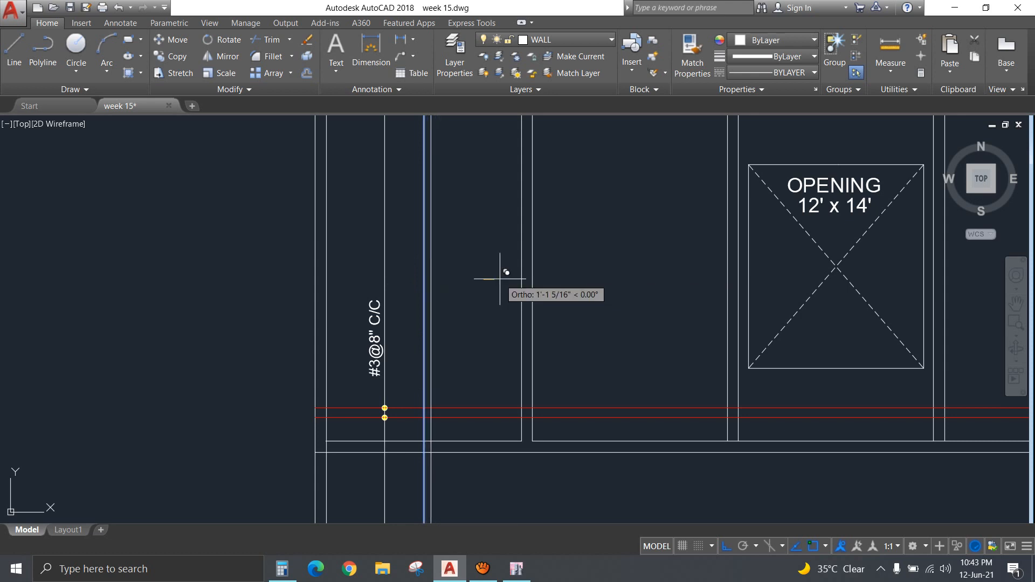
key("Return")
scroll(392, 390, "up", 8)
left_click(381, 393)
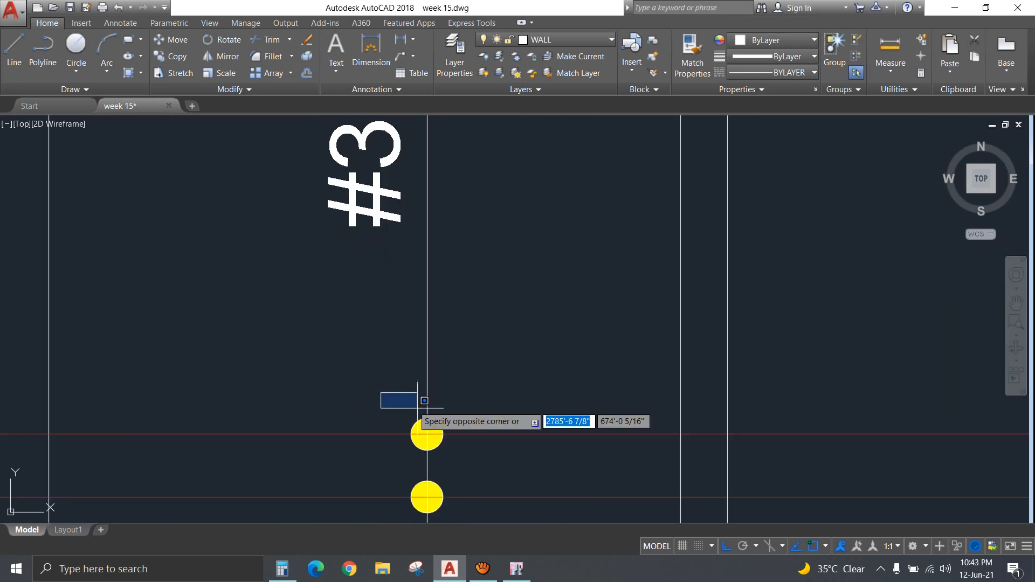
left_click(471, 459)
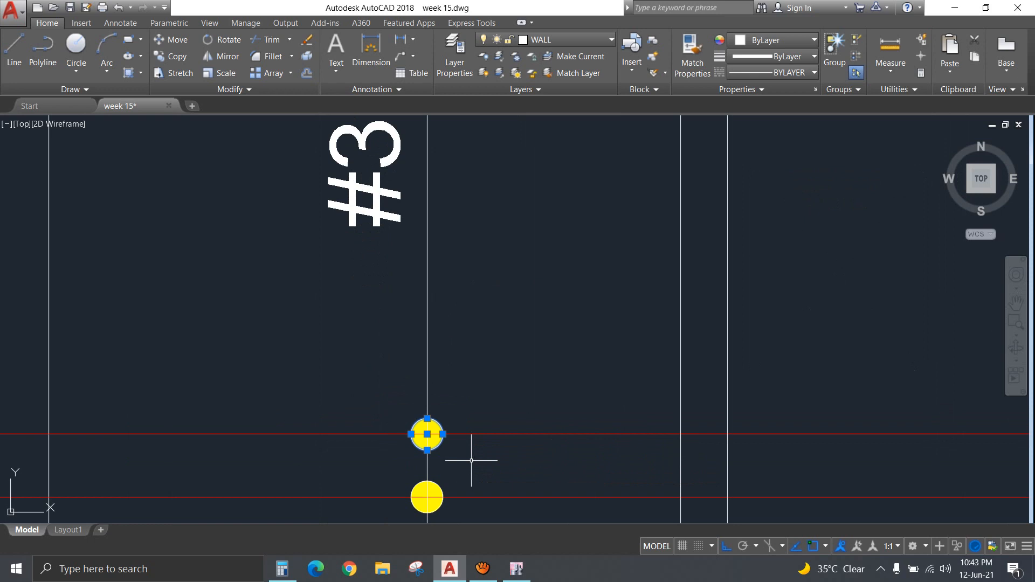
key("Escape")
left_click(438, 446)
type("co")
key("Return")
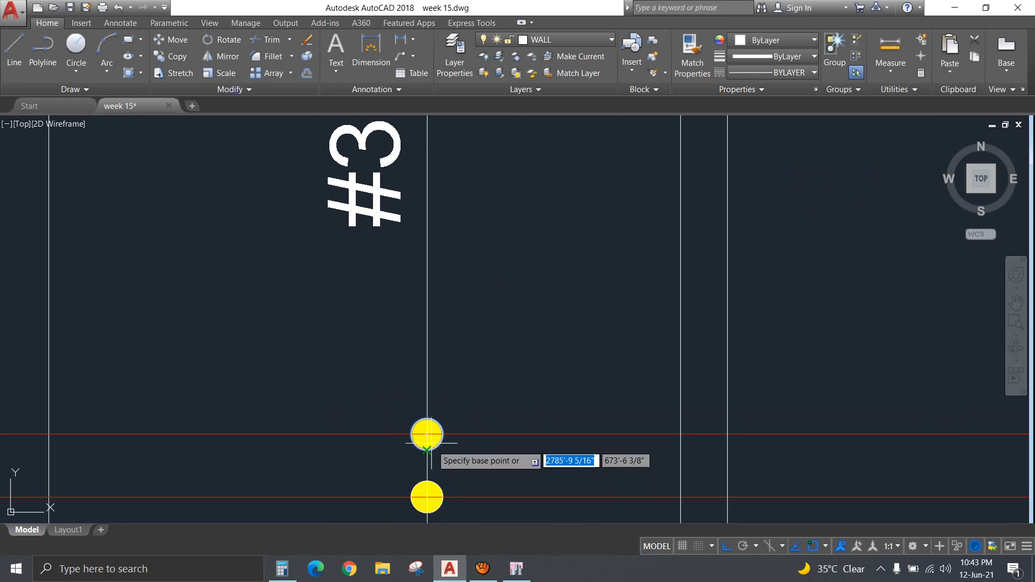
left_click(427, 435)
scroll(590, 293, "down", 6)
middle_click_drag(598, 273, 581, 539)
key("Escape")
scroll(592, 286, "down", 2)
middle_click_drag(607, 280, 394, 330)
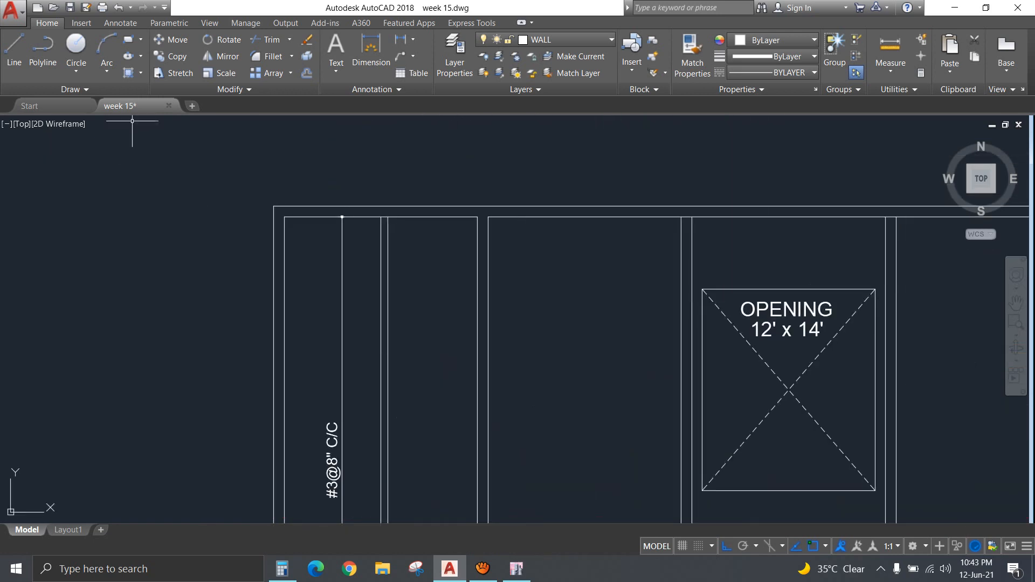
Dimension the slab plan's full width between its upper outer corners, placing the dimension line inside the plan above the opening.
left_click(371, 49)
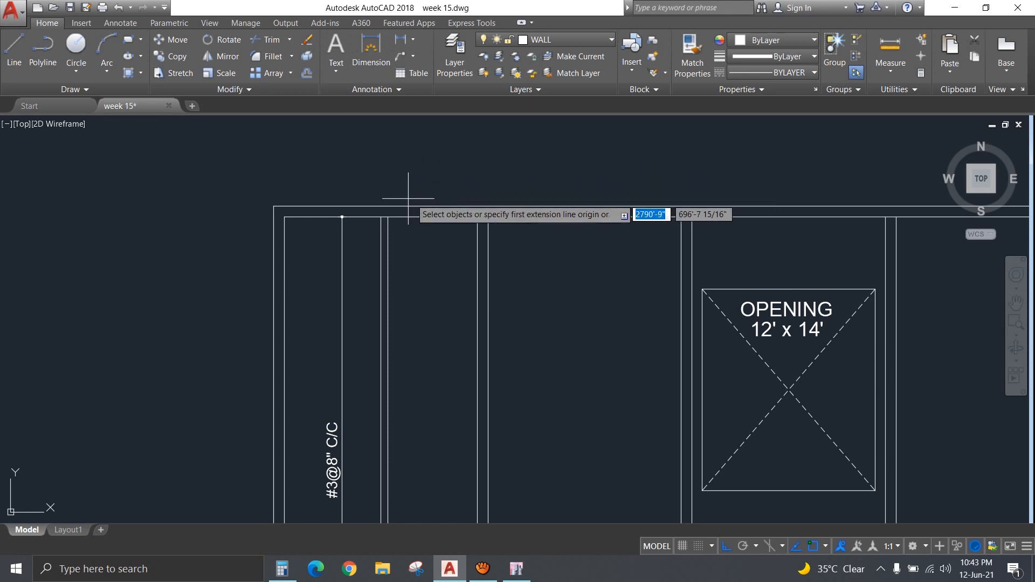
left_click(274, 205)
scroll(348, 218, "down", 5)
scroll(539, 280, "up", 5)
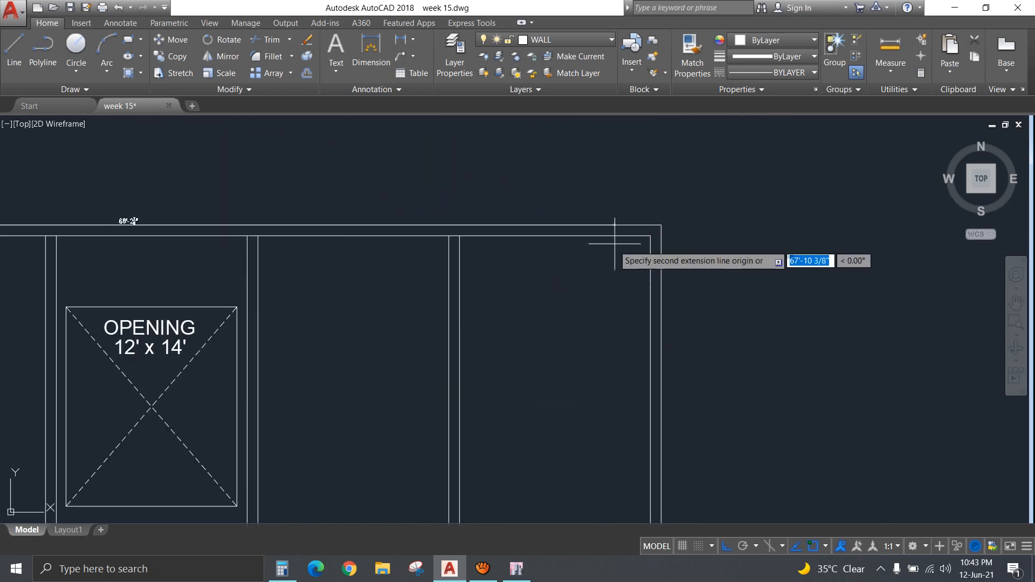
left_click(661, 225)
left_click(526, 280)
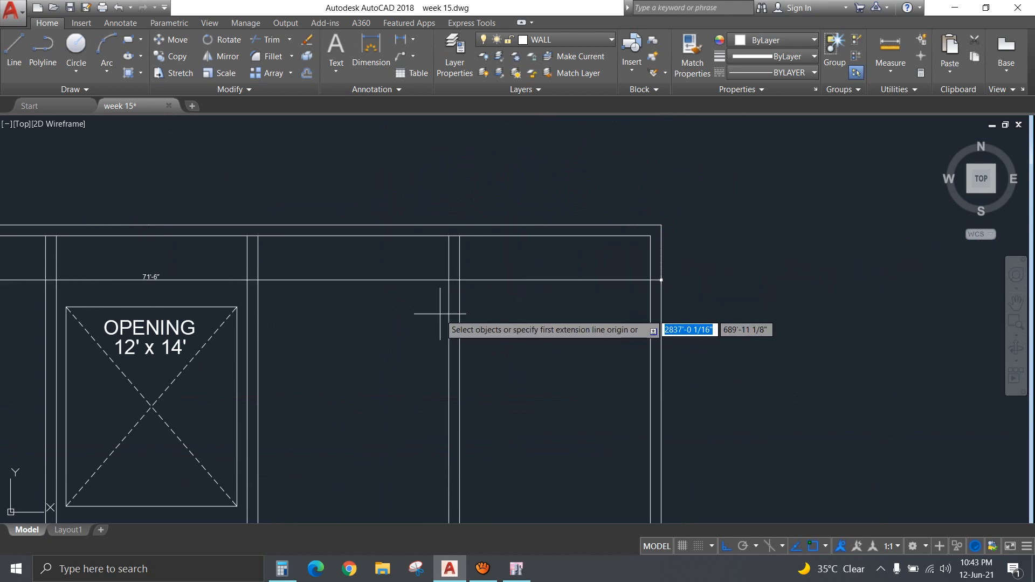
Move the horizontal dimension's text along its line into the second bay, left of the opening.
scroll(388, 332, "down", 4)
scroll(346, 312, "up", 5)
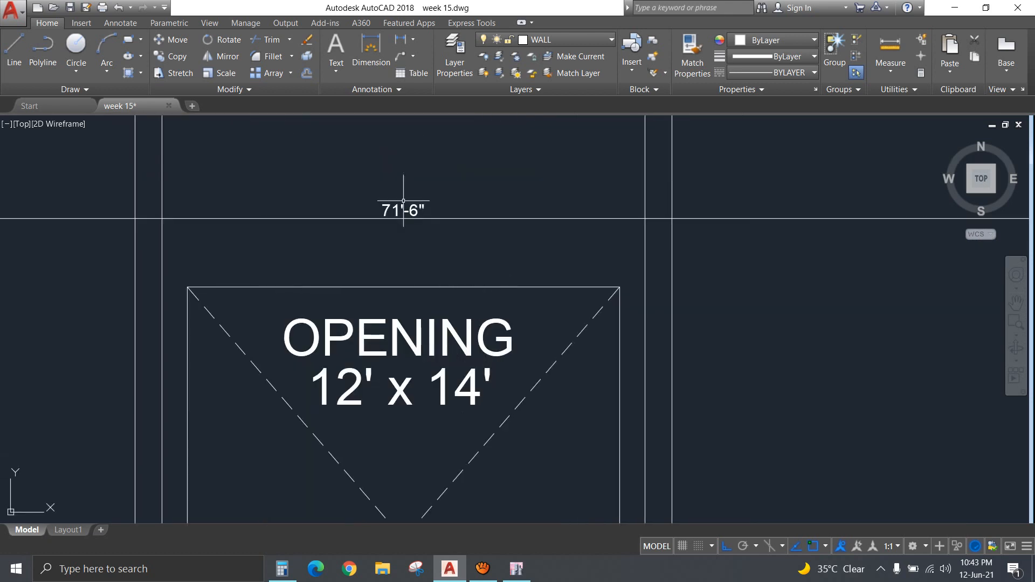
left_click(403, 211)
scroll(190, 258, "down", 6)
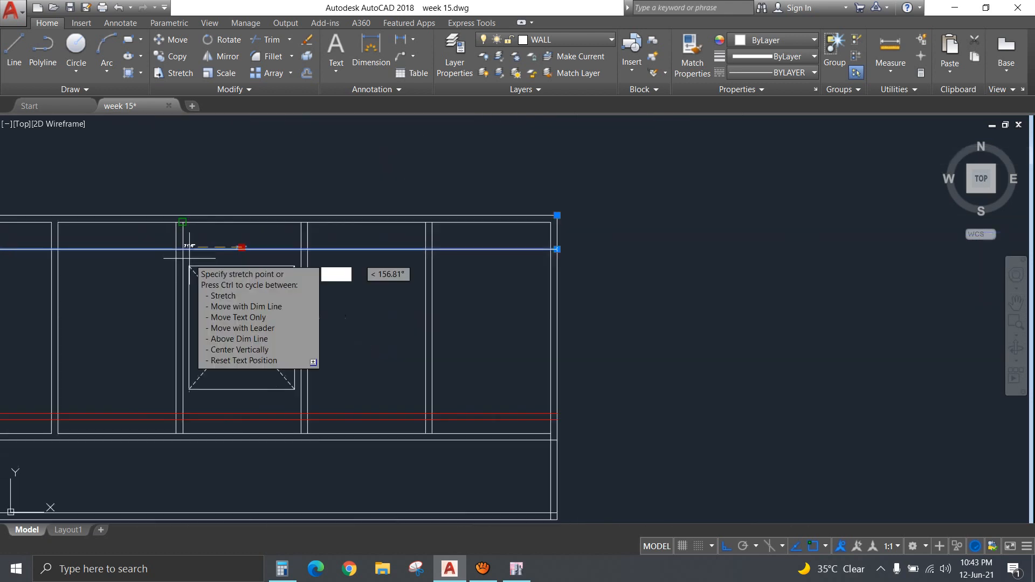
middle_click_drag(190, 257, 522, 243)
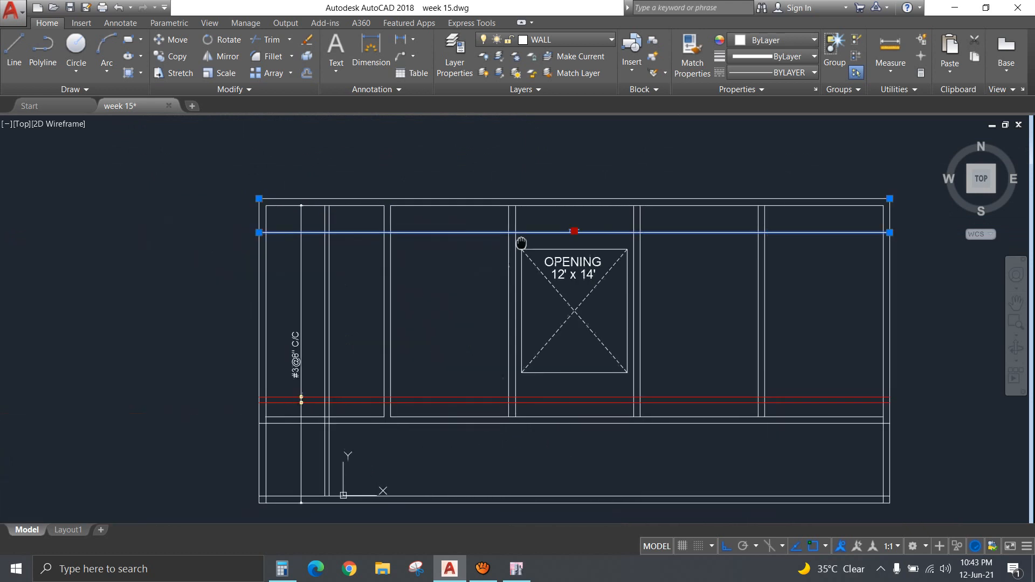
left_click(447, 246)
key("Escape")
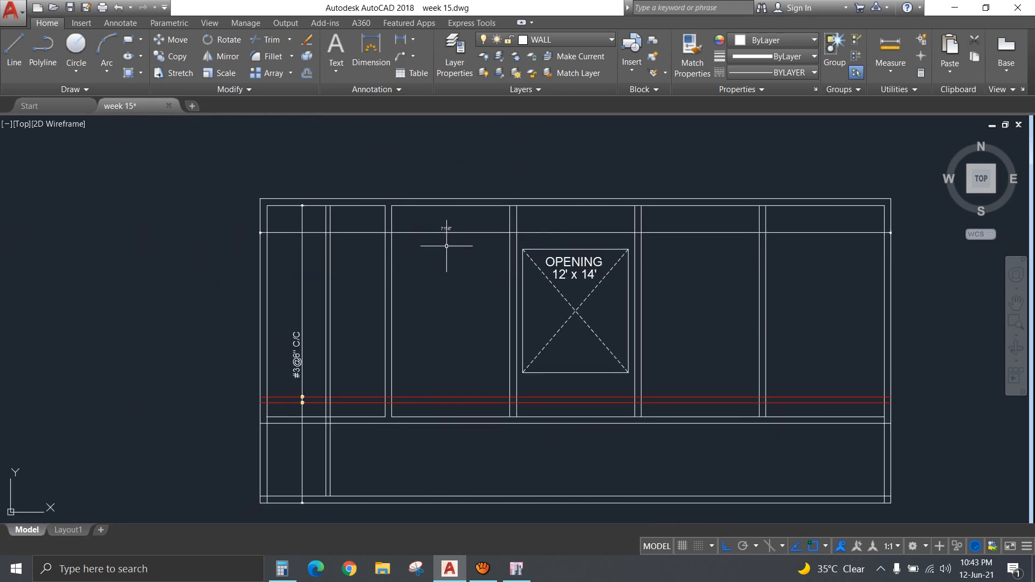
Match the horizontal dimension's properties to those of the vertical #3@8" C/C dimension.
scroll(446, 246, "up", 2)
type("ma")
key("Return")
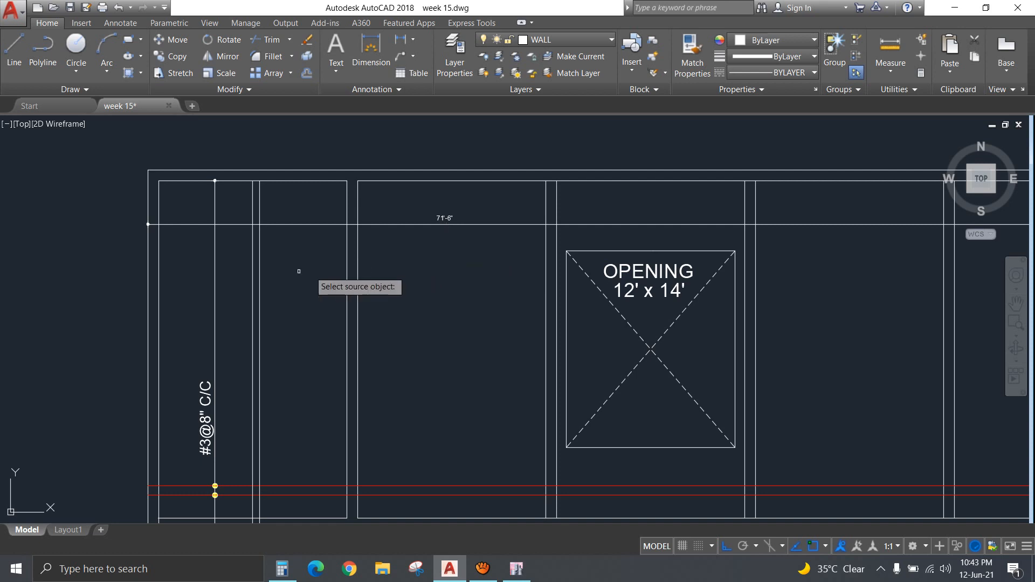
left_click(216, 275)
left_click(386, 223)
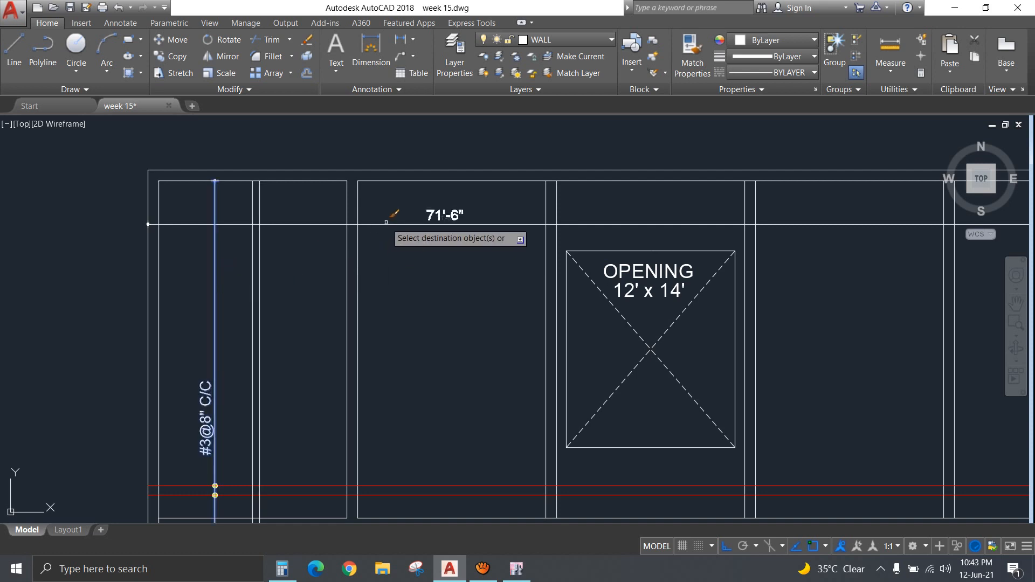
key("Return")
Replace the horizontal dimension's text with #3@6" C/C.
type("ed")
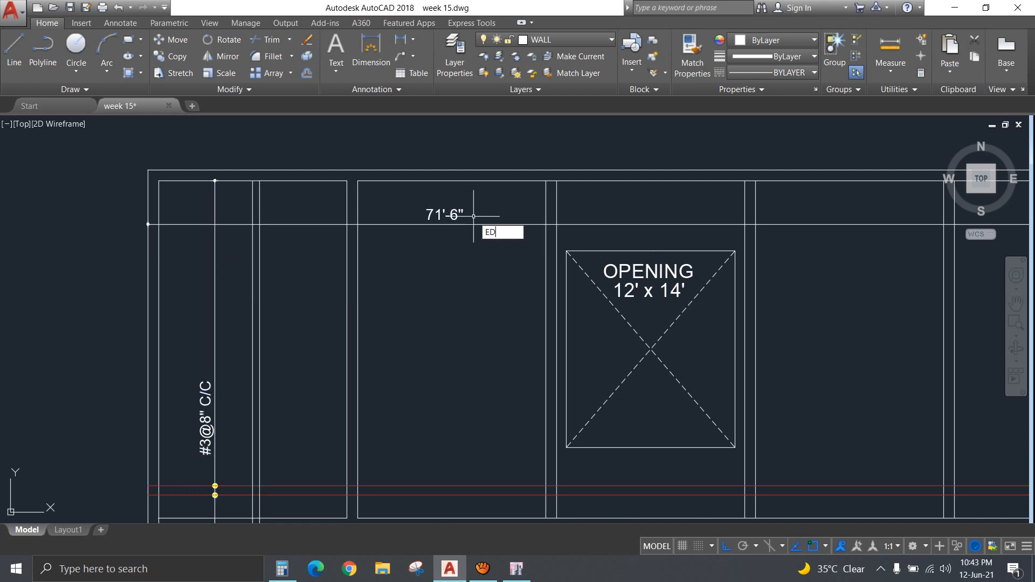
key("Return")
left_click(458, 216)
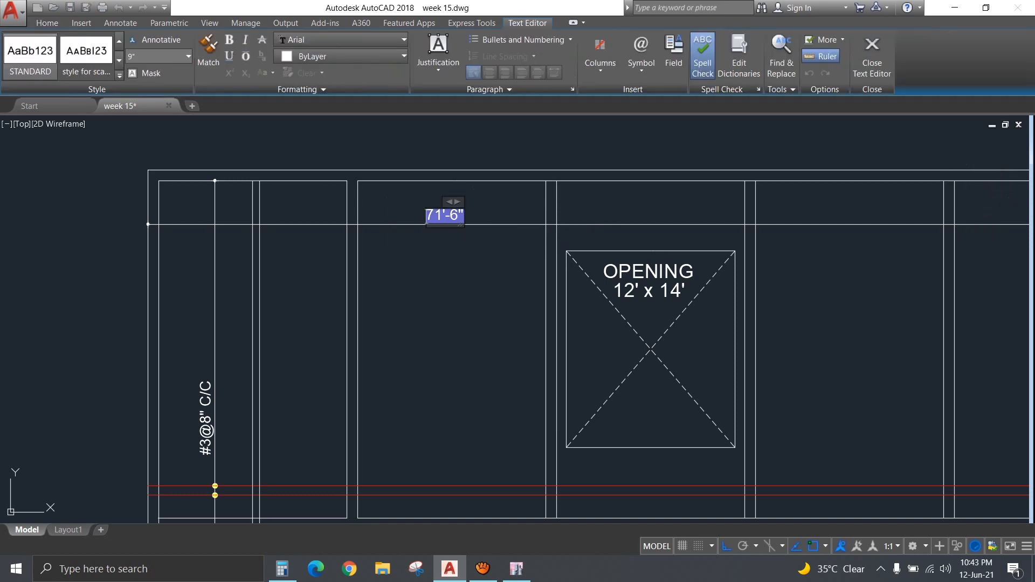
key("Delete")
type("#3@6\" C")
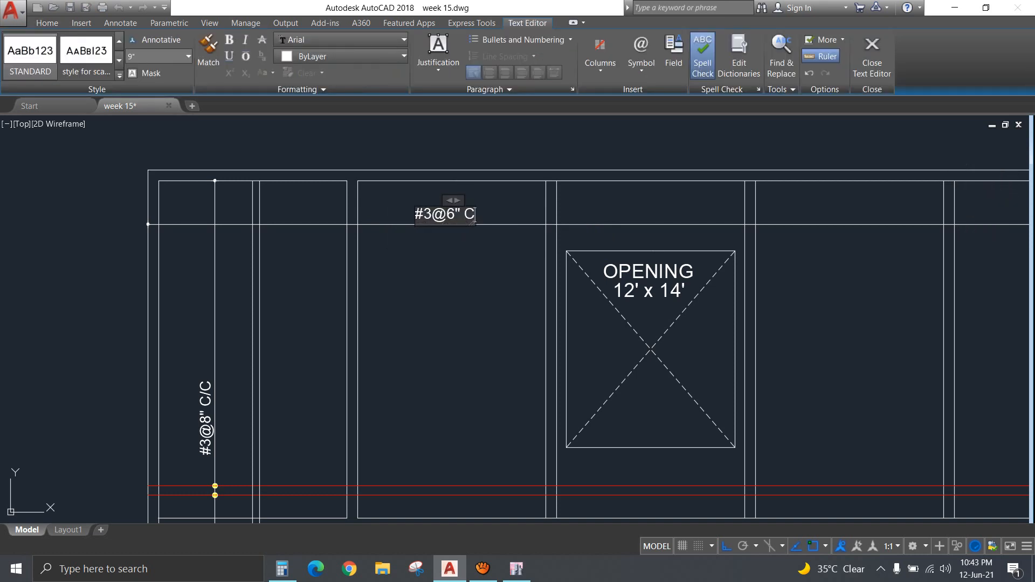
type("/C")
left_click(477, 269)
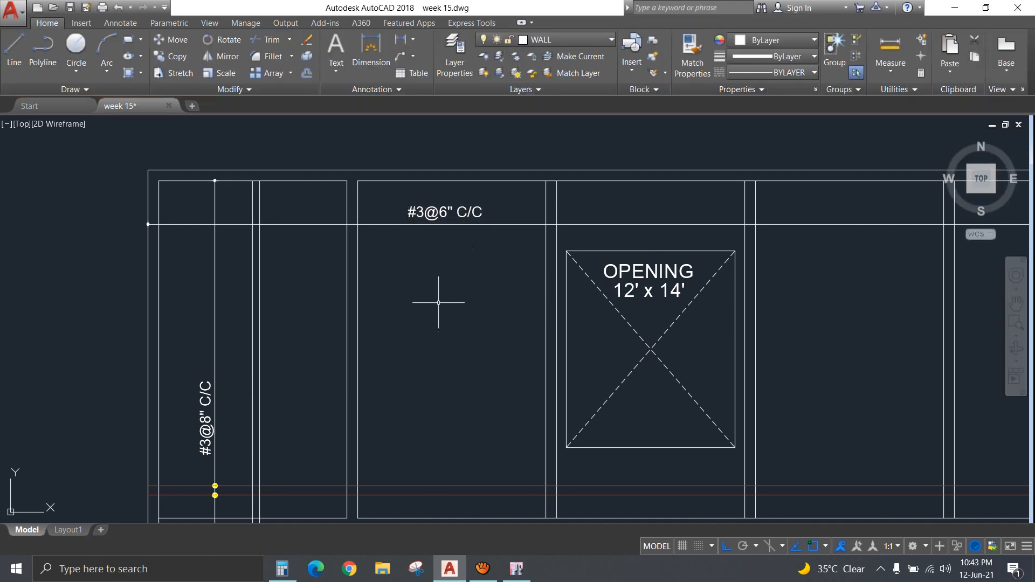
Copy the upper bar marker circle to both crossings of the vertical bar lines with the #3@6" C/C dimension line.
scroll(211, 488, "up", 5)
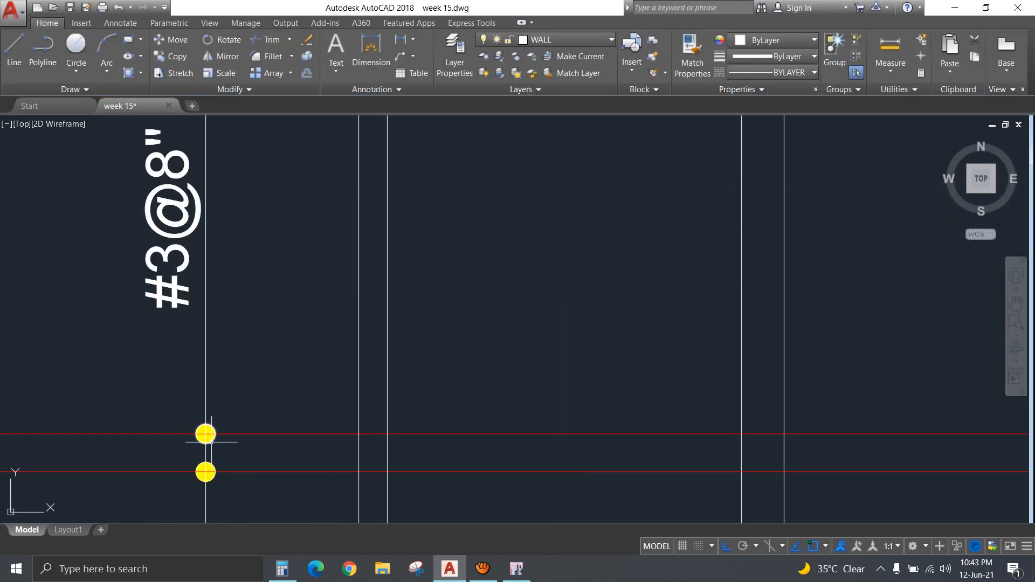
type("co")
key("Return")
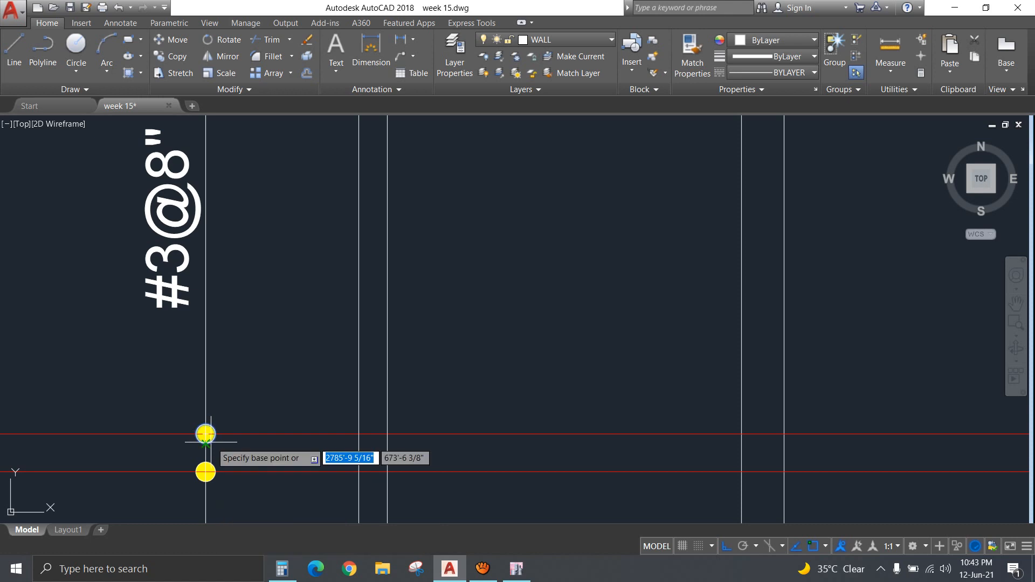
scroll(448, 253, "down", 6)
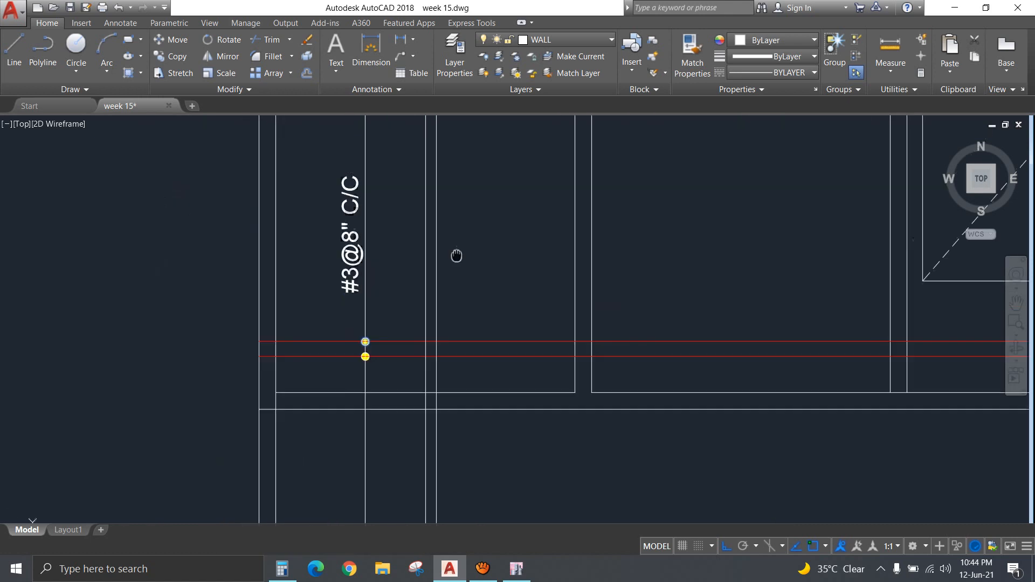
middle_click_drag(455, 257, 453, 493)
left_click(362, 167)
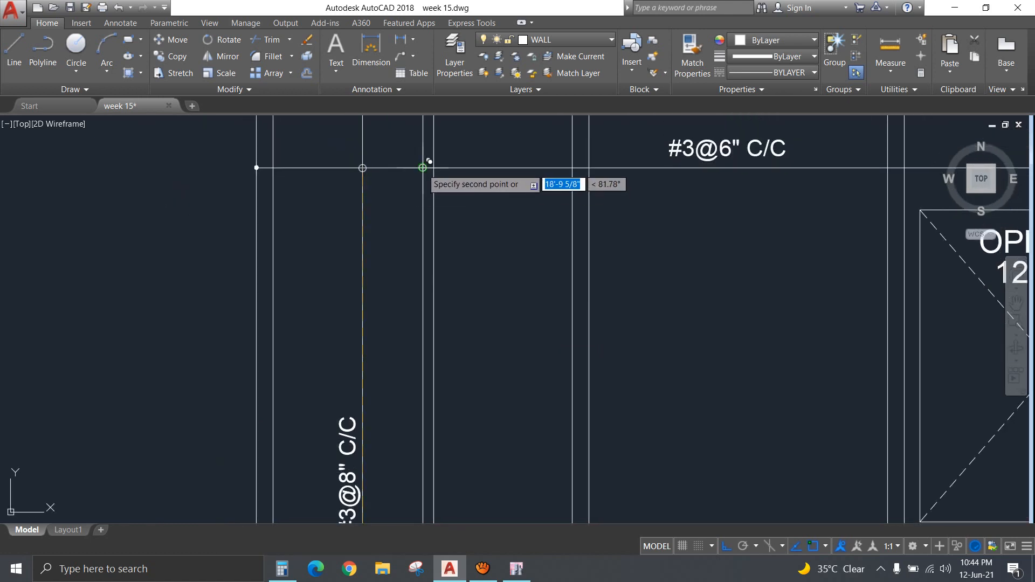
scroll(430, 161, "up", 6)
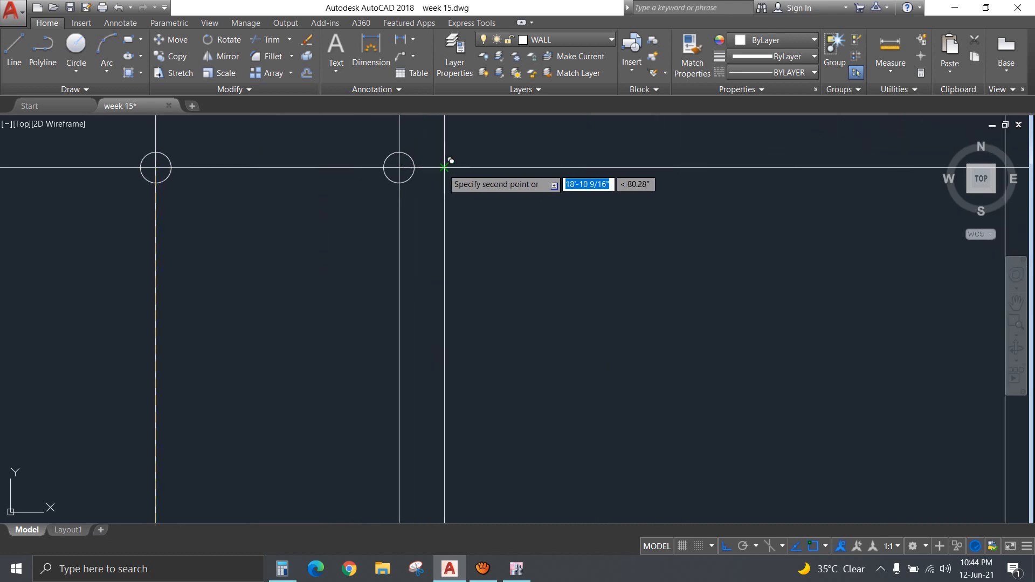
left_click(444, 167)
key("Return")
Fill both circles on the #3@6" C/C dimension line with a solid Yellow hatch.
type("h")
key("Return")
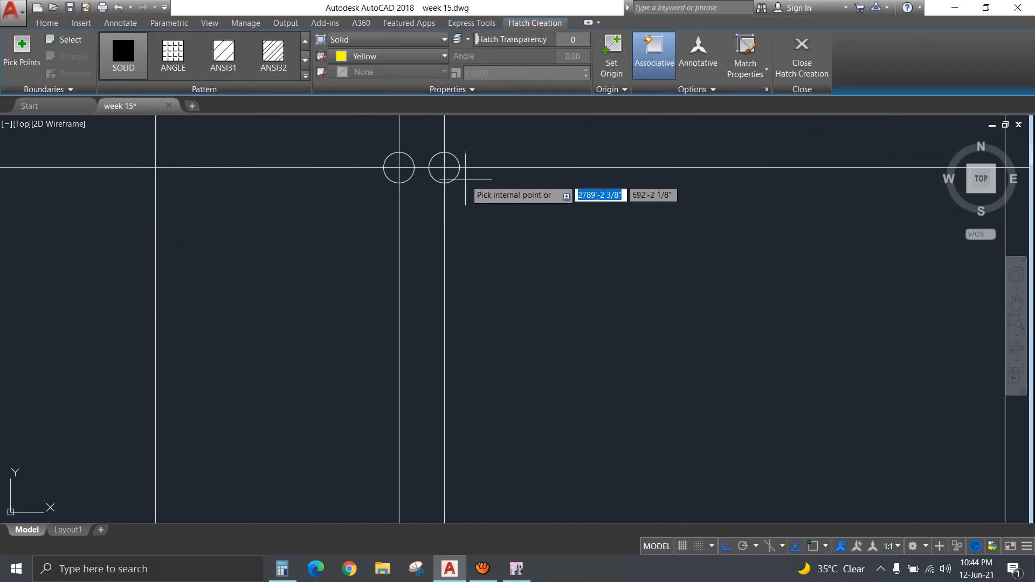
left_click(449, 173)
left_click(439, 168)
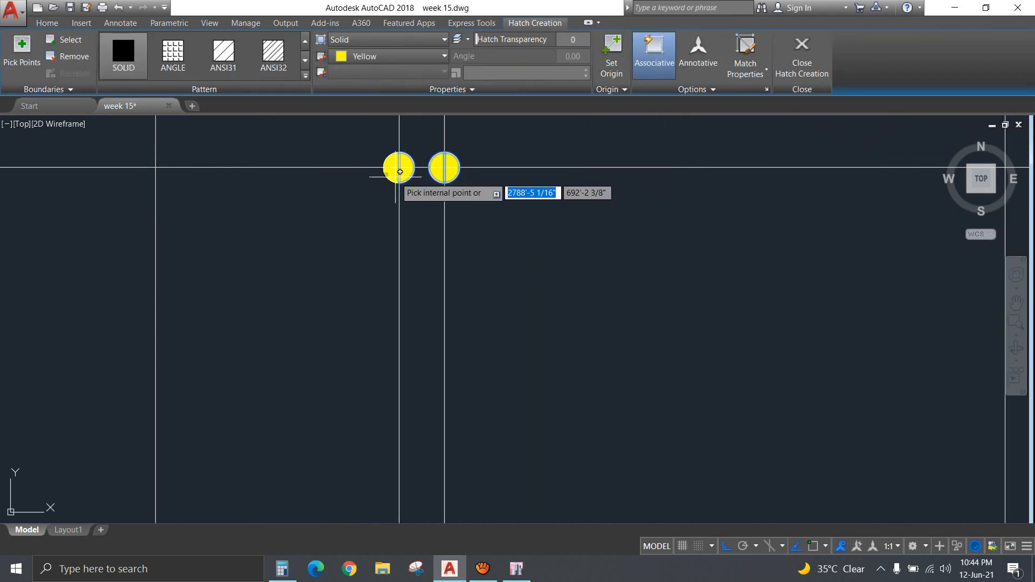
left_click(399, 167)
key("Return")
scroll(457, 220, "down", 8)
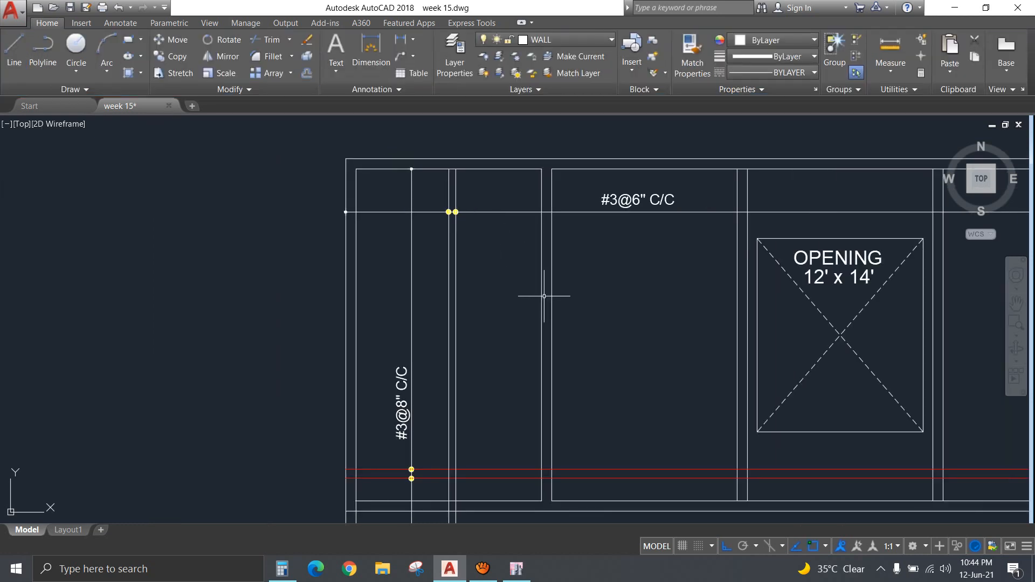
Copy the complete GF slab reinforcement plan, including its title, to the empty space directly below the original.
scroll(544, 296, "down", 4)
middle_click_drag(510, 262, 455, 243)
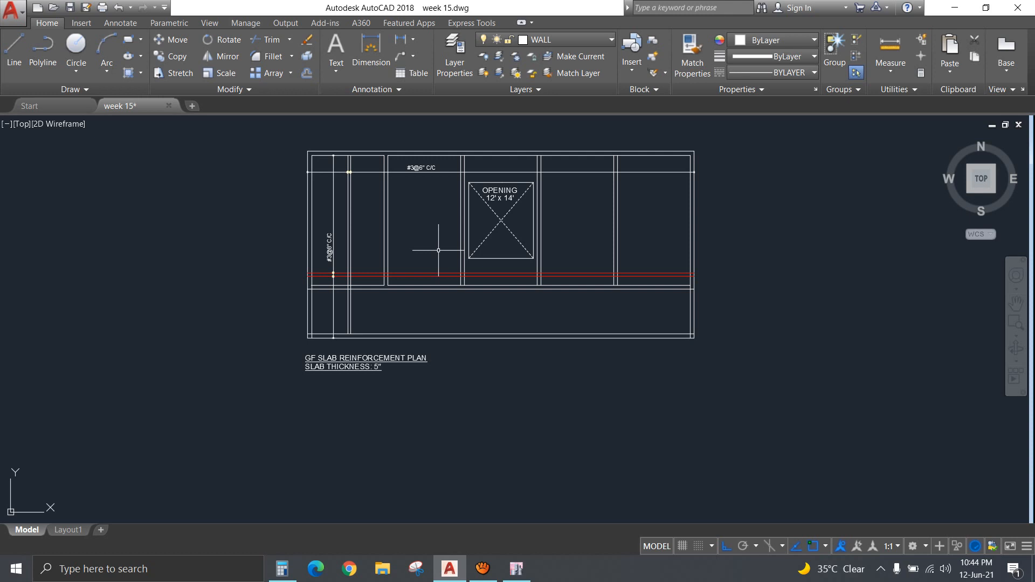
middle_click_drag(438, 250, 404, 210)
scroll(458, 303, "down", 2)
middle_click_drag(528, 334, 399, 379)
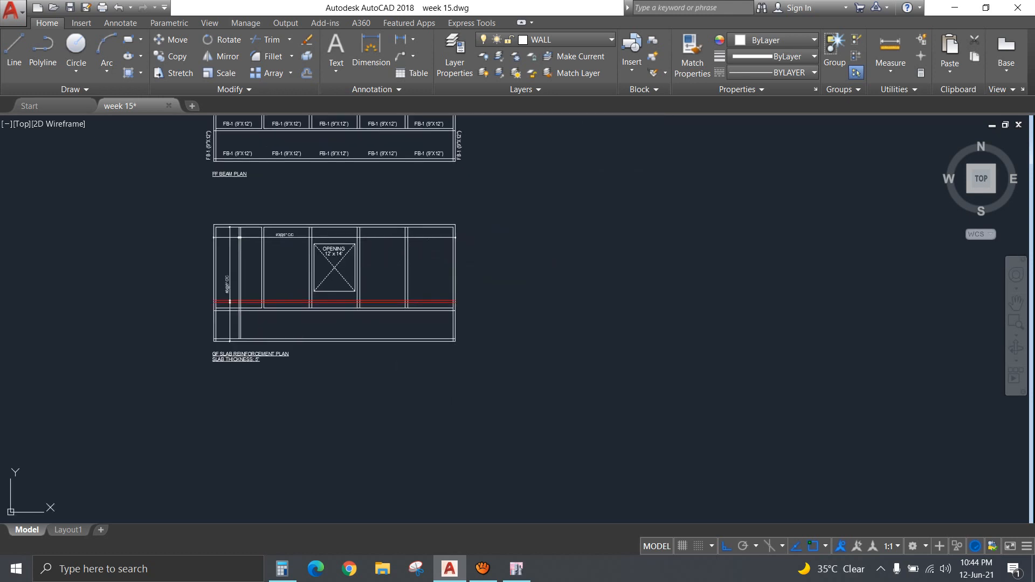
left_click(510, 398)
left_click(177, 207)
scroll(176, 209, "down", 2)
type("C")
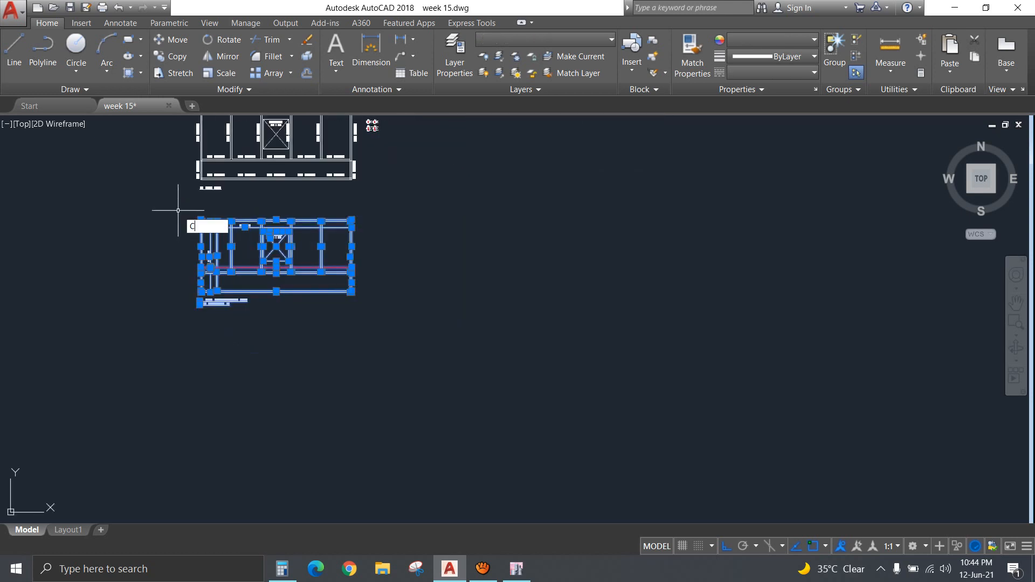
type("O")
key("Return")
left_click(174, 219)
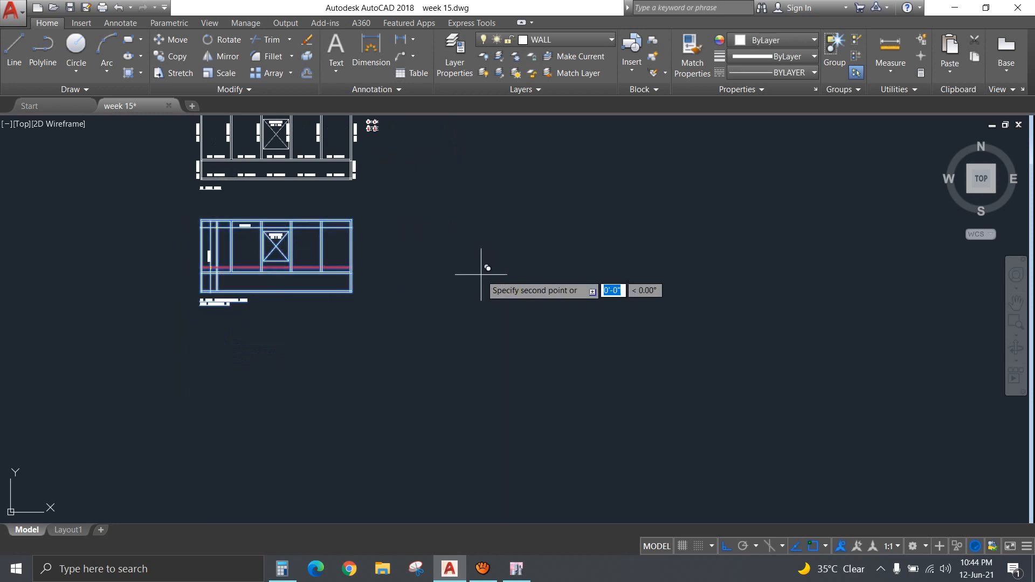
left_click(490, 365)
Insert "BOTTOM BARS," before "SLAB THICKNESS: 5"" in the title of the upper GF slab reinforcement plan.
scroll(230, 439, "up", 4)
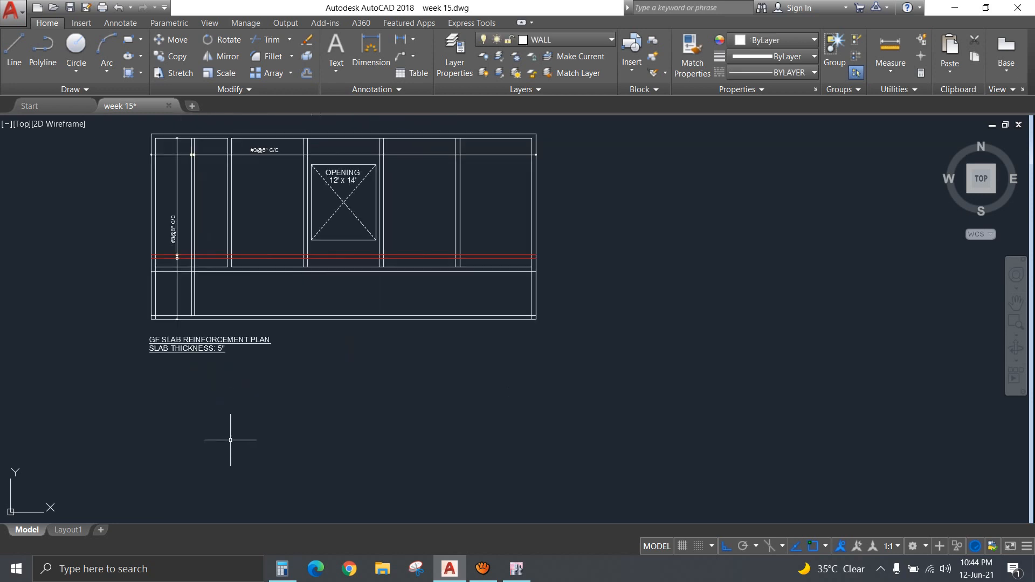
scroll(259, 419, "up", 4)
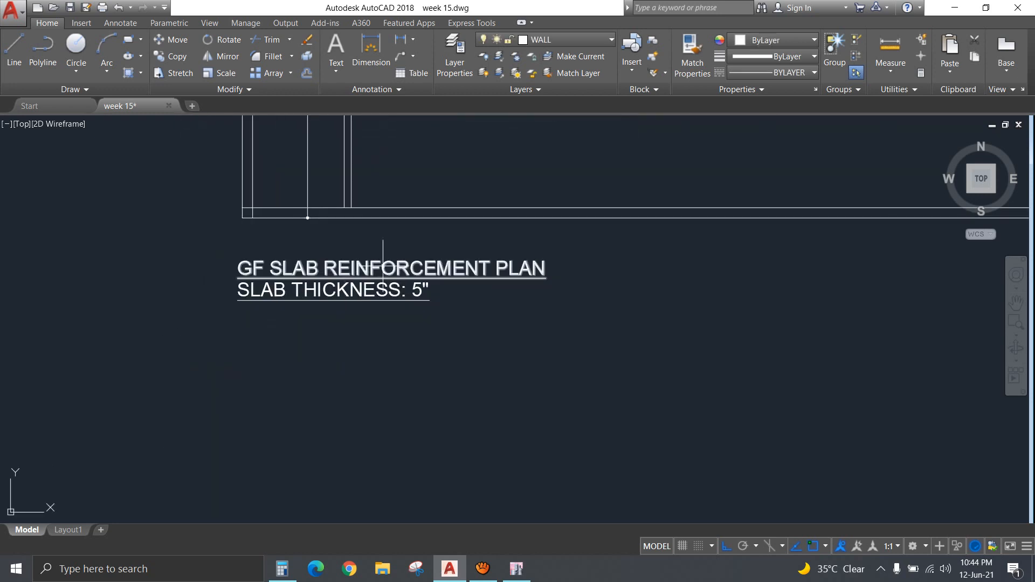
scroll(359, 285, "down", 2)
middle_click_drag(369, 215, 409, 388)
scroll(396, 276, "down", 2)
double_click(396, 273)
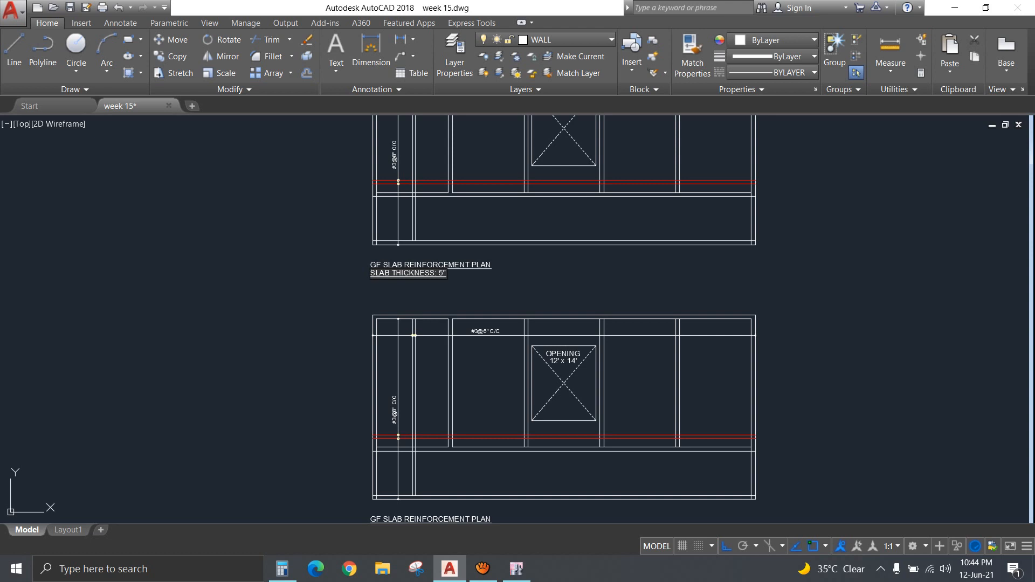
type("BOTTOM BARS,")
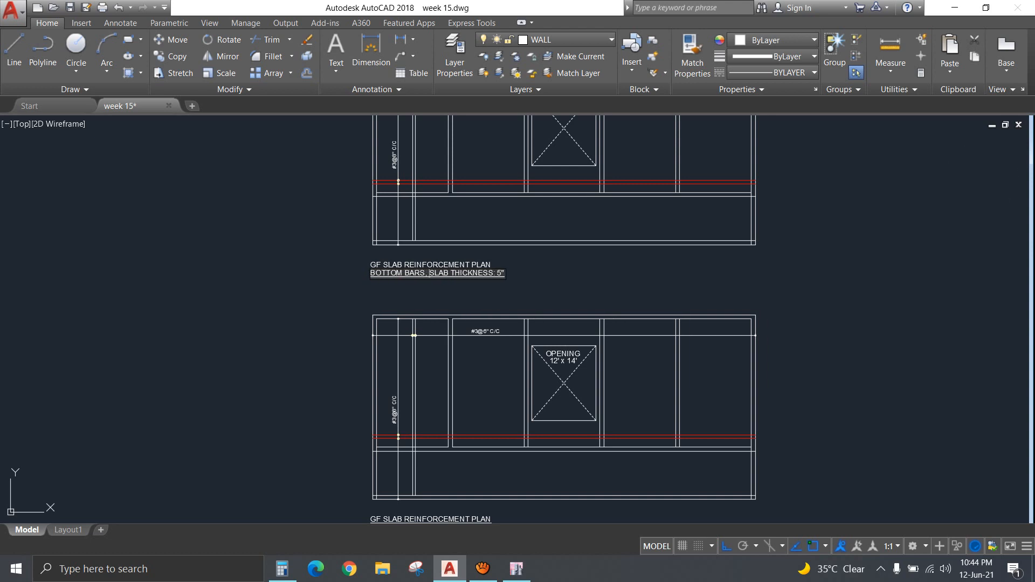
left_click(531, 281)
Insert "TOP BARS," before "SLAB THICKNESS: 5"" in the title of the lower, copied slab plan.
scroll(555, 334, "down", 2)
middle_click_drag(483, 444, 497, 323)
scroll(489, 340, "up", 6)
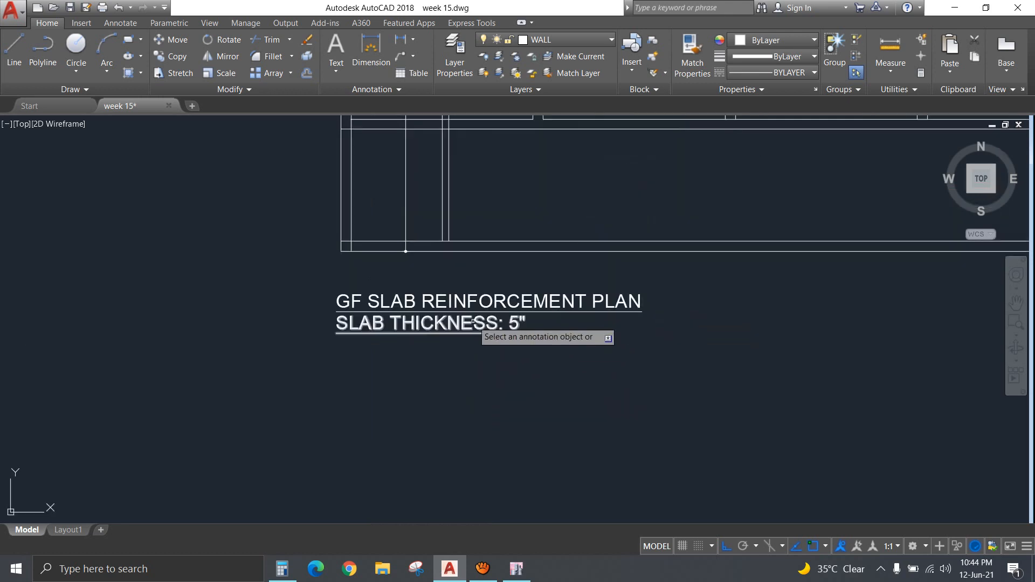
left_click(473, 321)
left_click(337, 324)
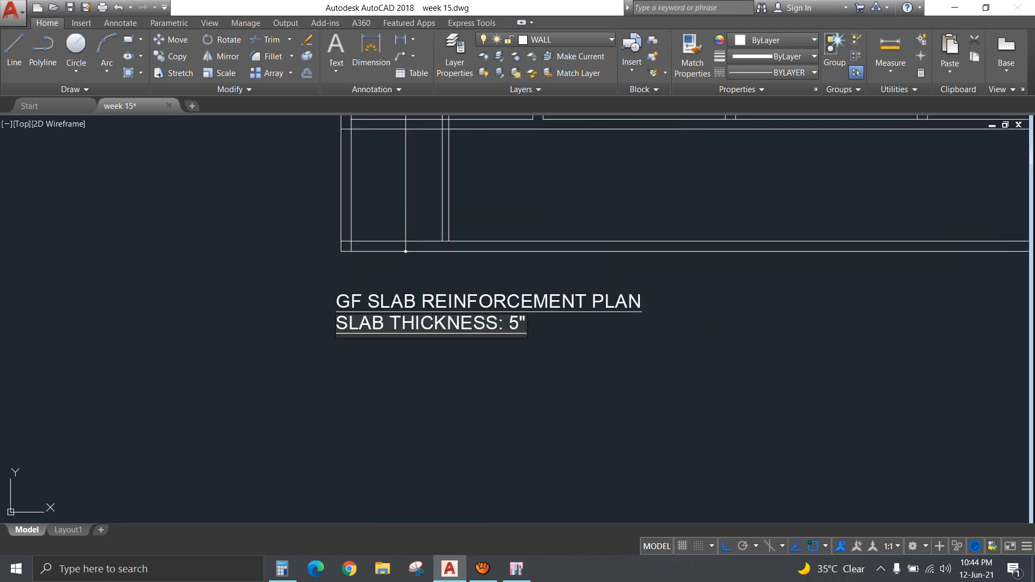
type("TOP BARS,")
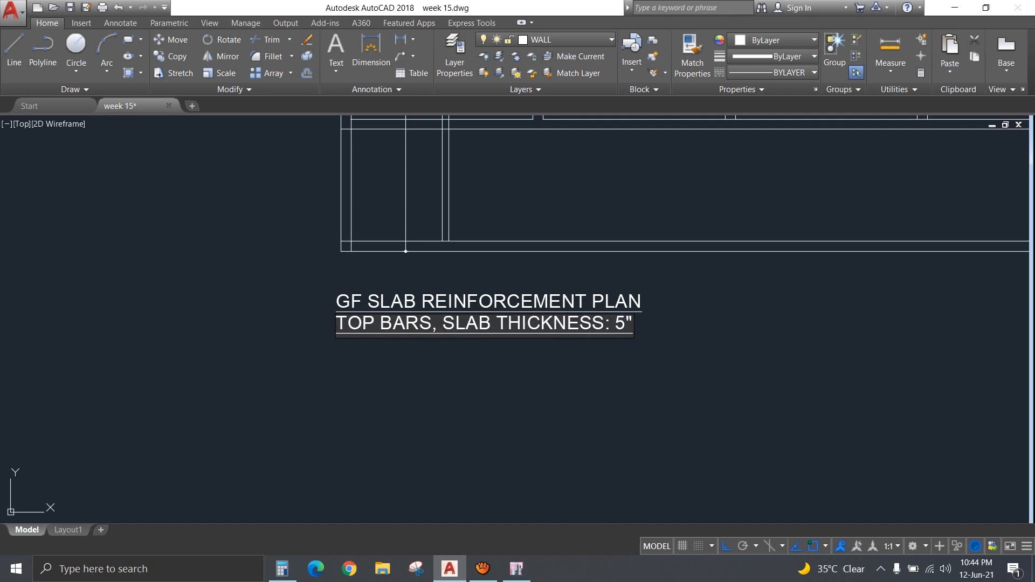
left_click(581, 396)
Delete the red horizontal bar lines, their yellow circles and the vertical #3@8" C/C dimension from the top bars plan.
scroll(794, 356, "down", 5)
middle_click_drag(794, 357, 610, 403)
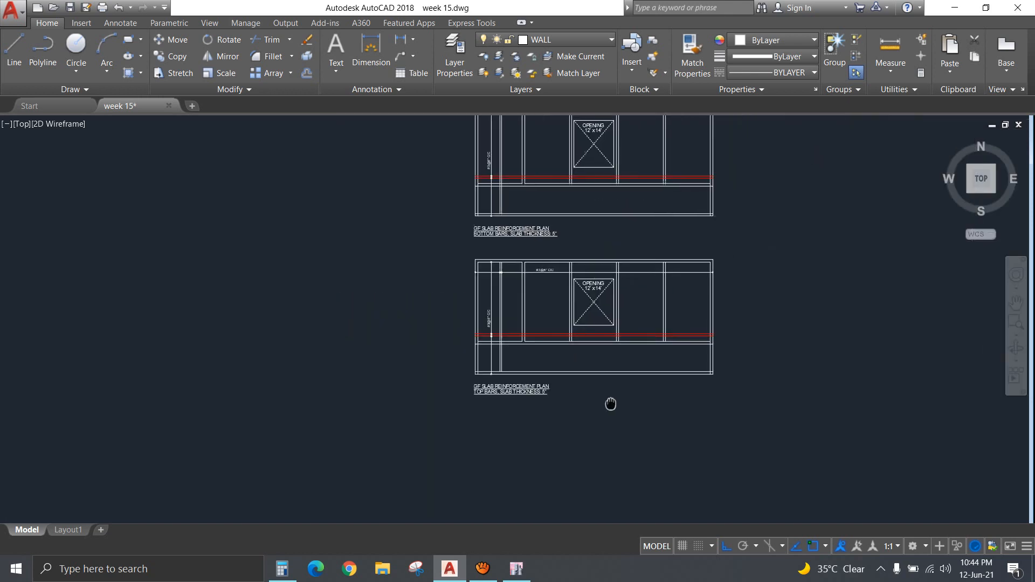
scroll(610, 402, "up", 8)
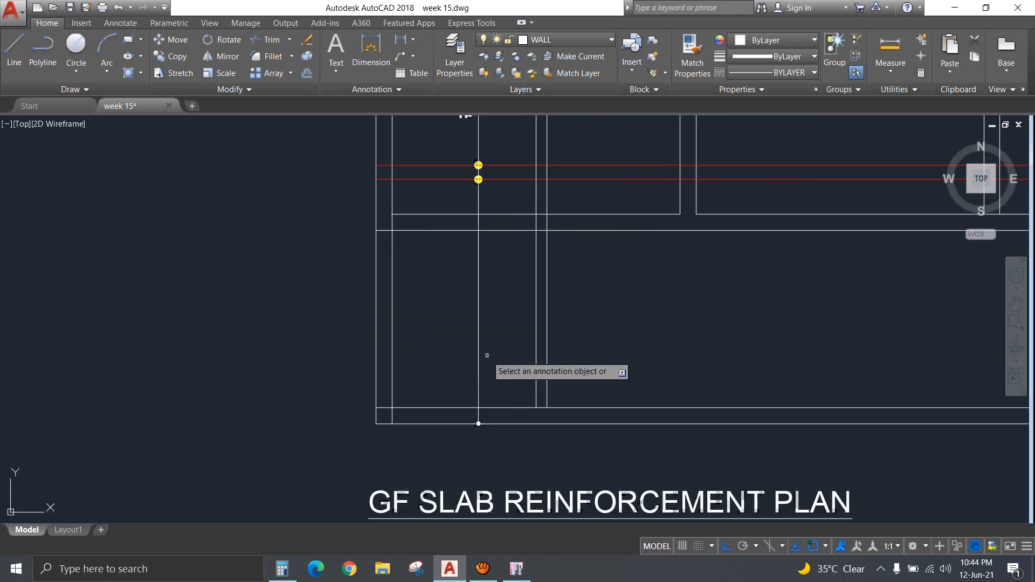
left_click(504, 211)
left_click(447, 162)
key("Delete")
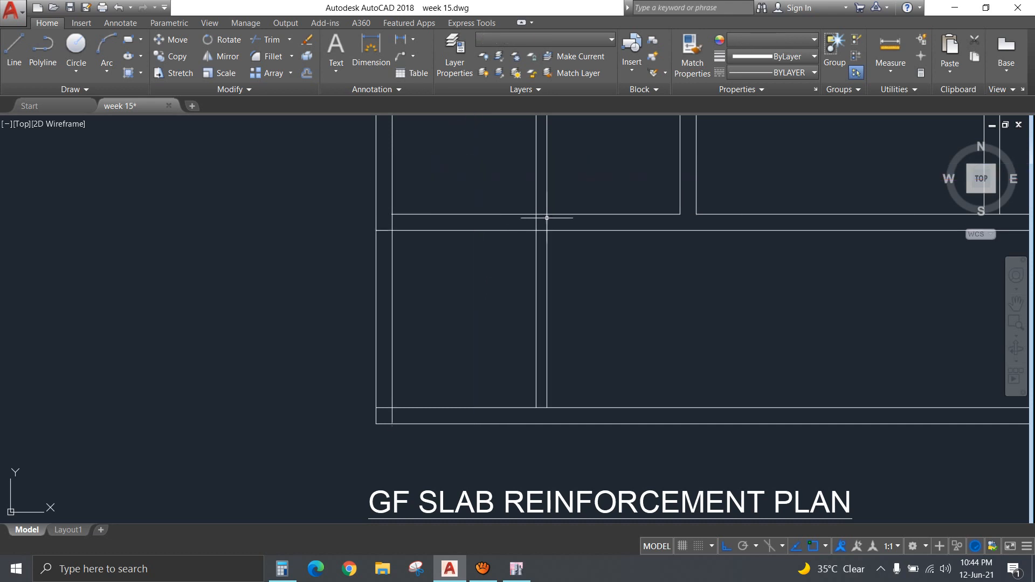
Delete the vertical bar lines, their circles and the horizontal #3@6" C/C dimension from the top bars plan.
scroll(593, 261, "down", 4)
middle_click_drag(593, 247, 571, 489)
left_click(572, 339)
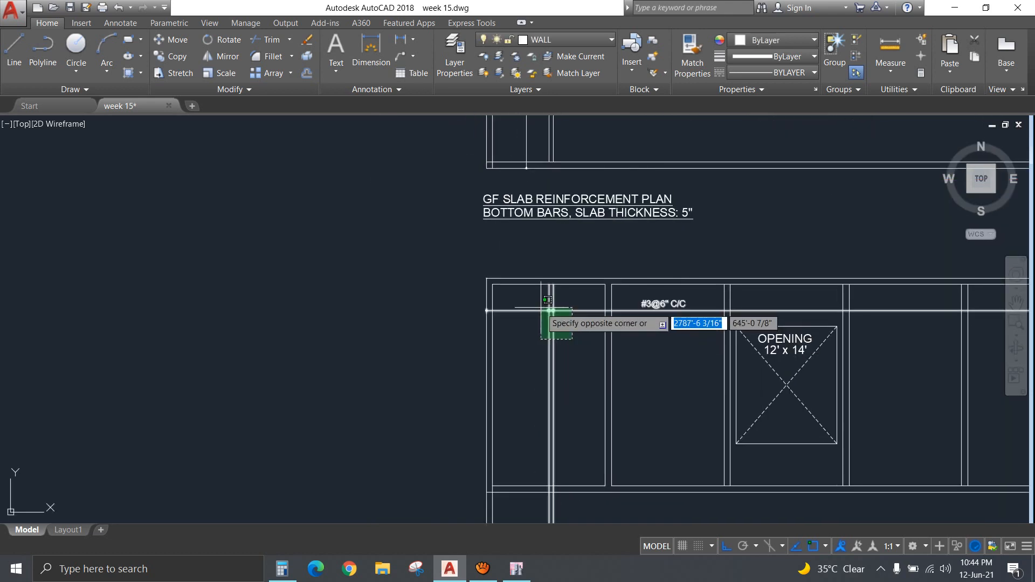
left_click(541, 308)
key("Delete")
scroll(632, 374, "down", 4)
middle_click_drag(642, 393, 569, 311)
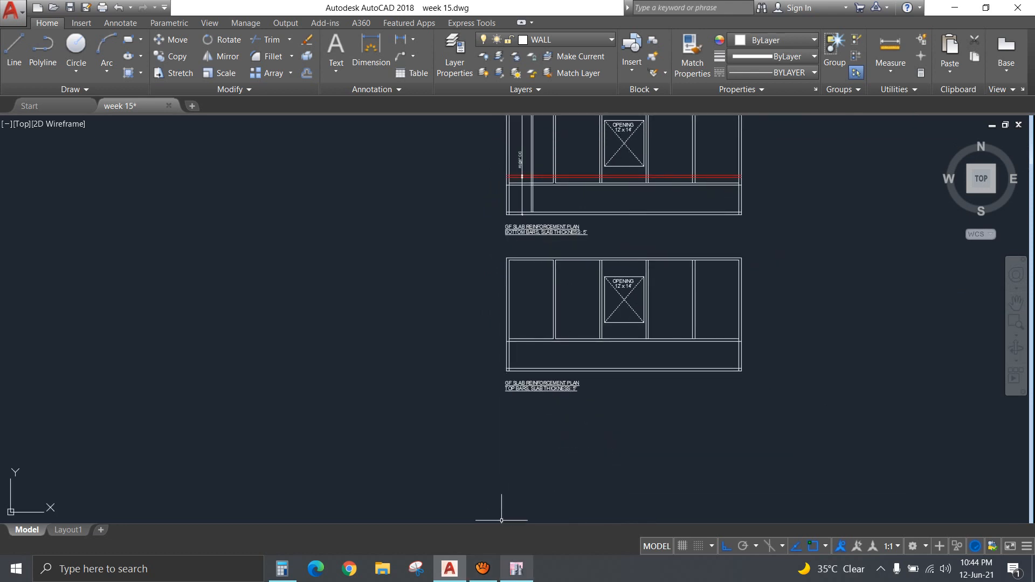
Switch to ETABS and display the slab flexural design for Direction 1 - Top Rebar on the GF roof.
left_click(516, 568)
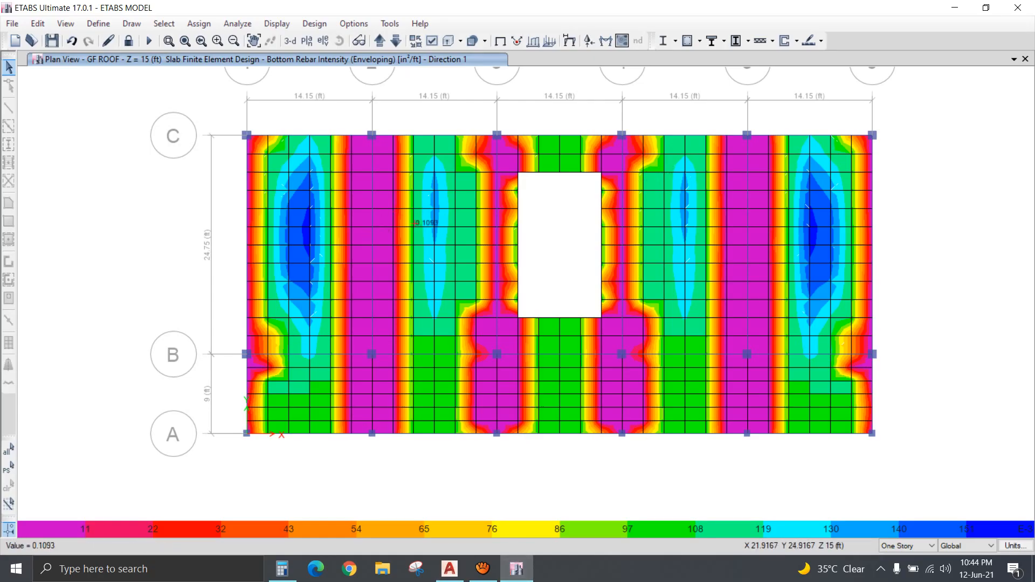
left_click(821, 40)
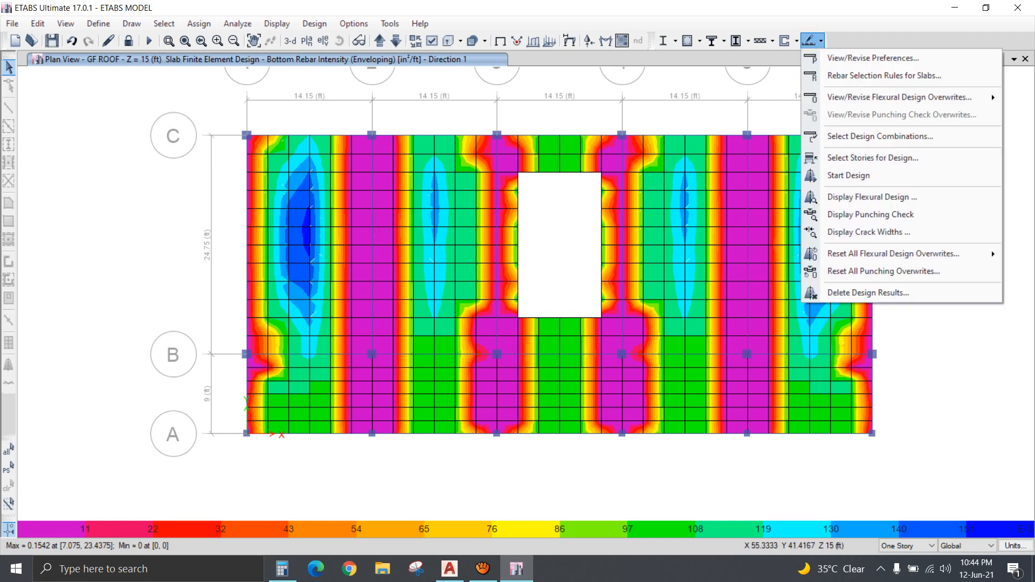
left_click(872, 197)
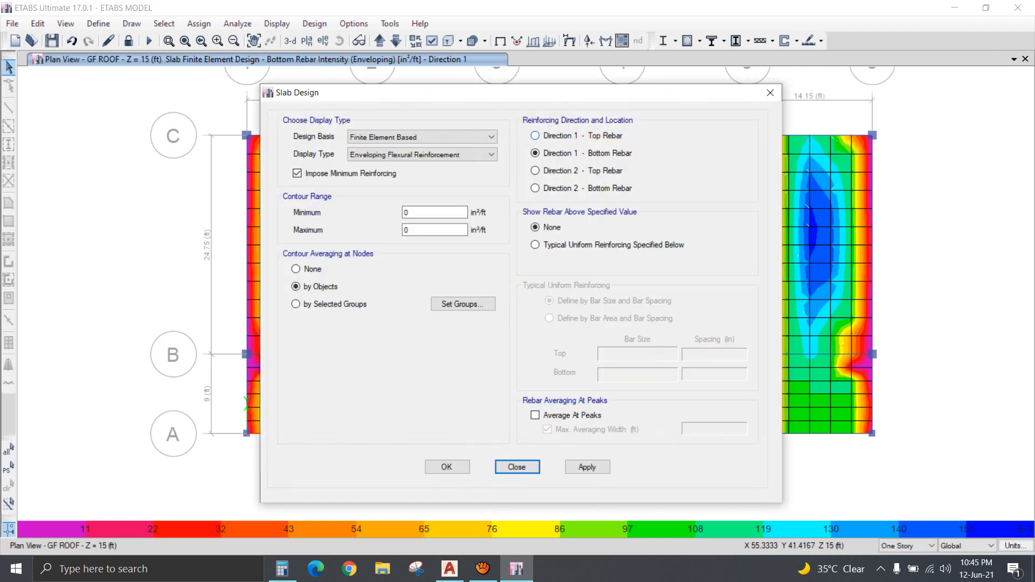
left_click(447, 467)
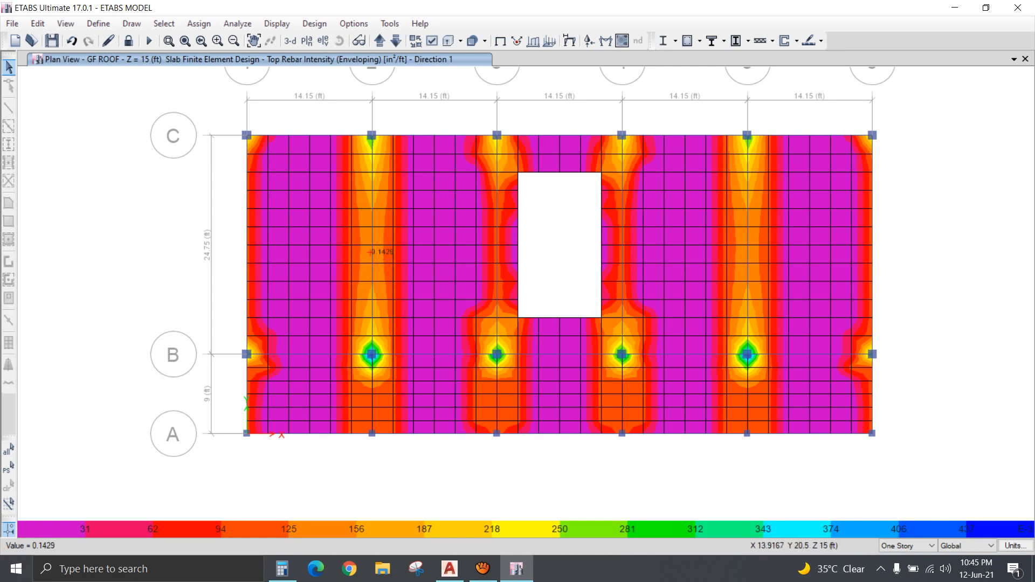
Return to the AutoCAD drawing and examine the #3 bar spacings in the Area of Bars in Slabs table.
left_click(449, 568)
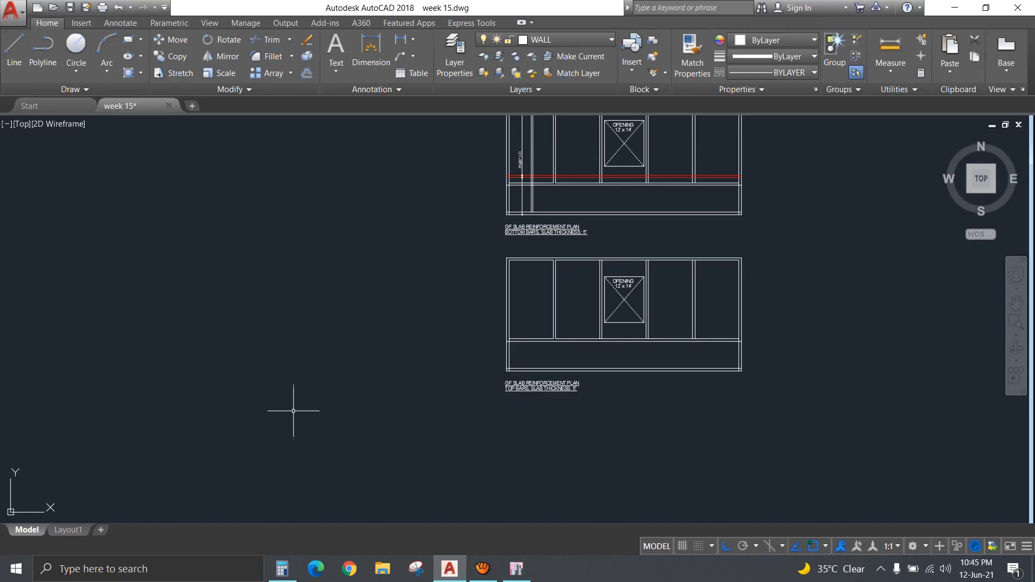
scroll(217, 361, "down", 8)
middle_click_drag(187, 358, 392, 351)
scroll(326, 227, "up", 10)
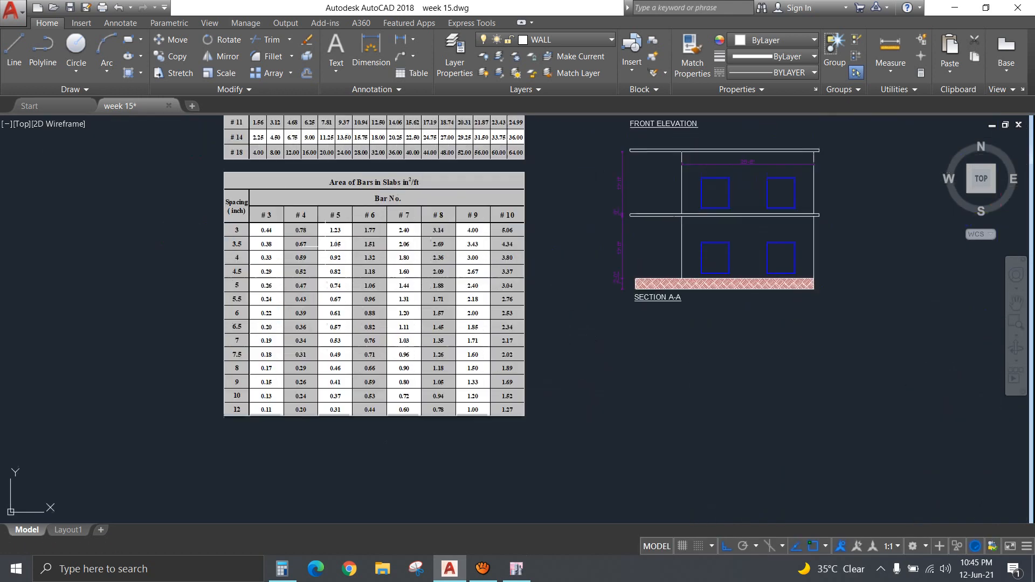
scroll(334, 264, "up", 3)
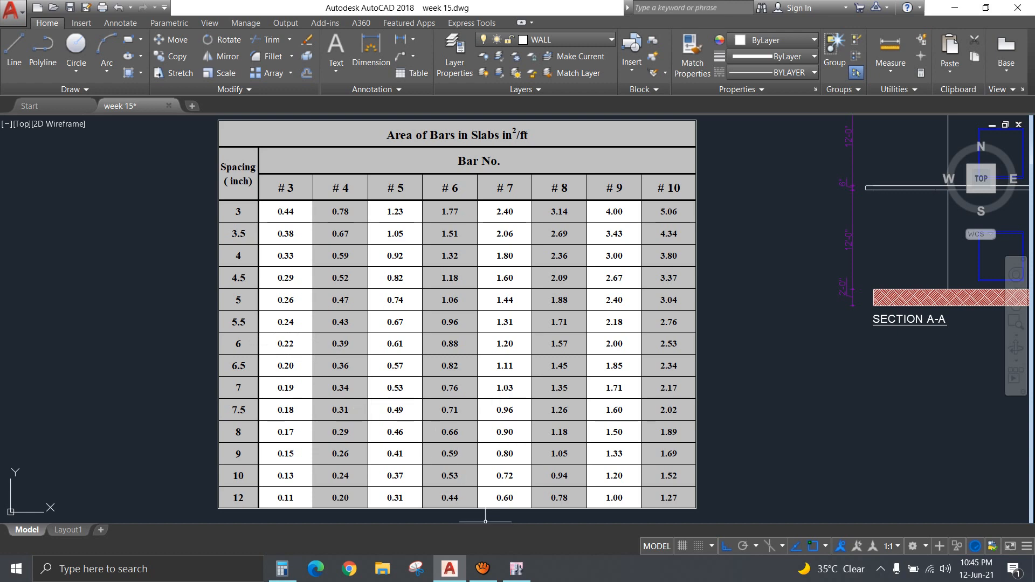
Switch back to ETABS and display the slab flexural design for Direction 2 - Top Rebar.
left_click(516, 569)
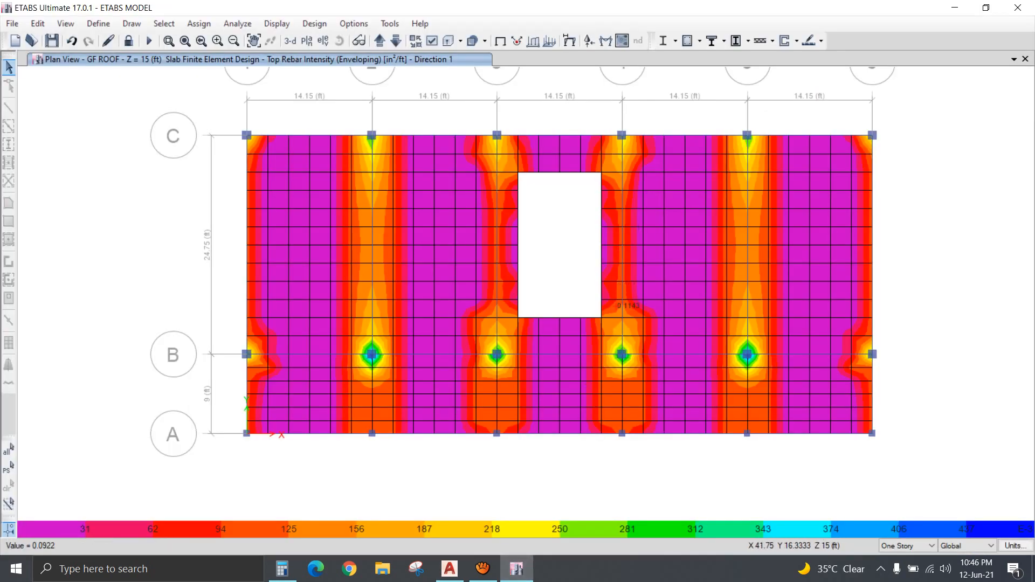
left_click(820, 40)
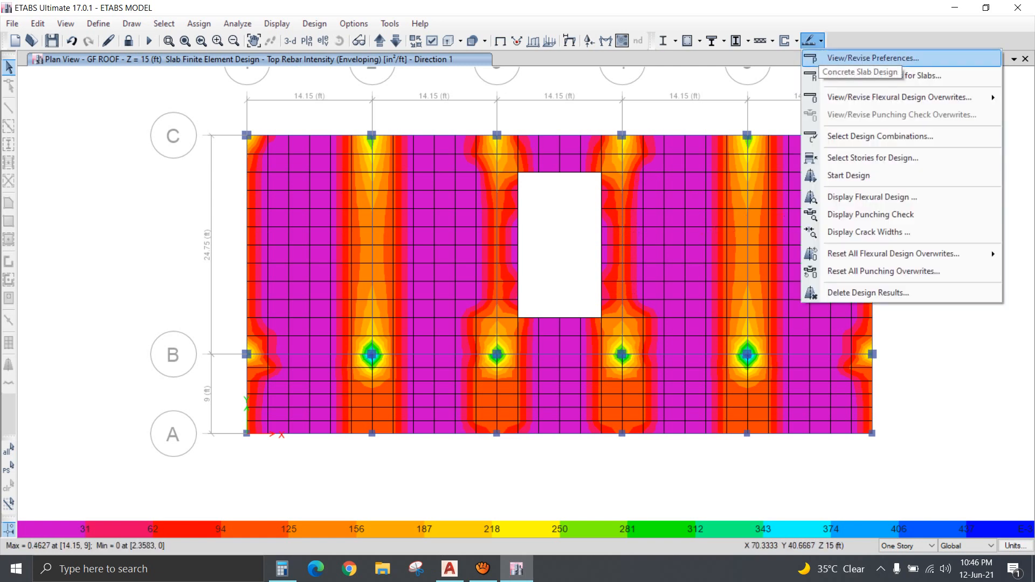
left_click(917, 197)
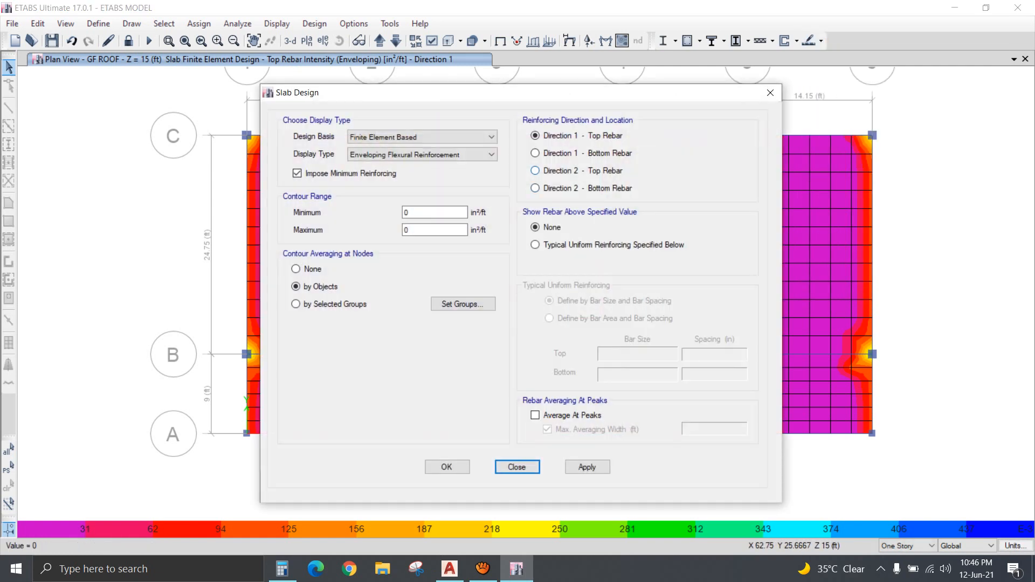
key("Return")
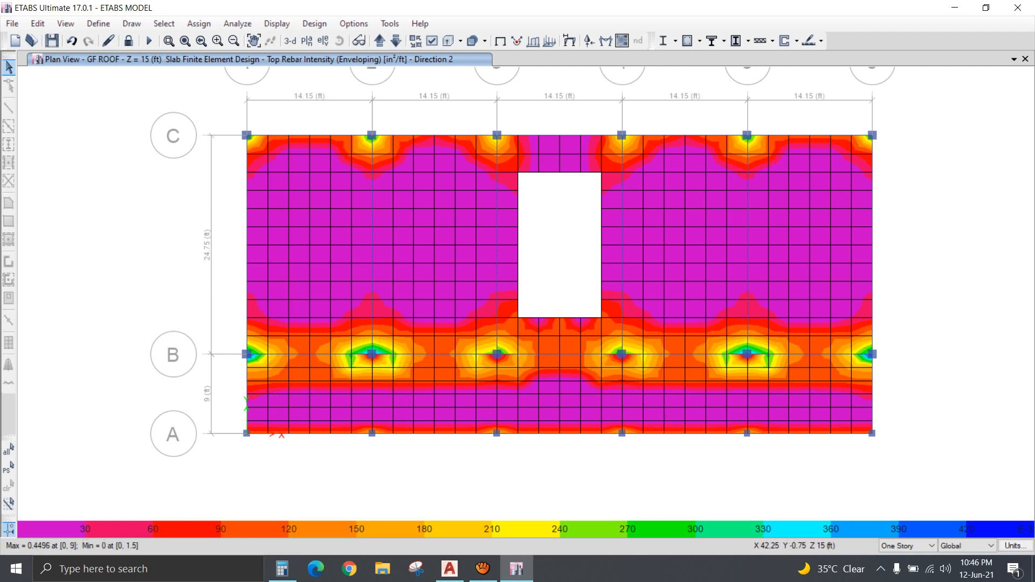
Back in AutoCAD, draw a short horizontal bar line from the outer left slab edge into the first bay of the top bars plan.
left_click(449, 569)
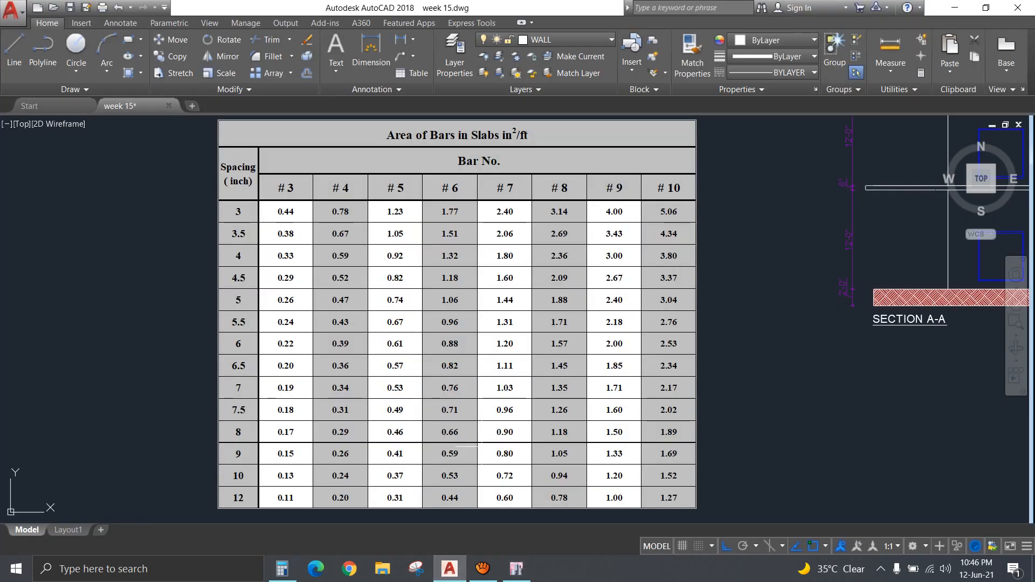
scroll(625, 376, "down", 8)
mouse_move(667, 383)
middle_mouse_down()
mouse_move(412, 323)
mouse_move(187, 236)
middle_mouse_up()
middle_click_drag(496, 423, 492, 148)
scroll(498, 262, "up", 4)
scroll(498, 261, "up", 2)
middle_click_drag(460, 259, 504, 298)
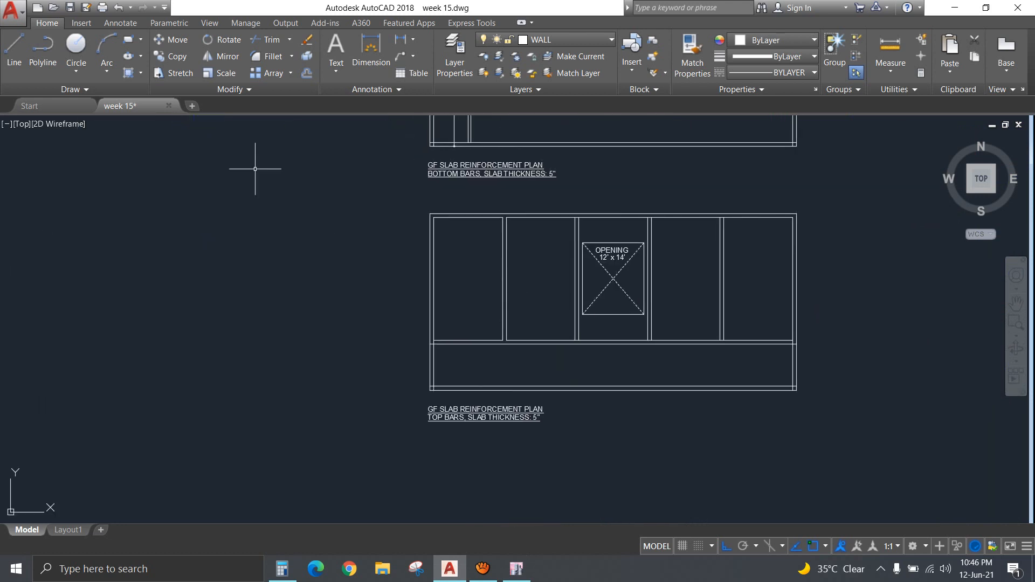
left_click(14, 51)
scroll(429, 279, "up", 4)
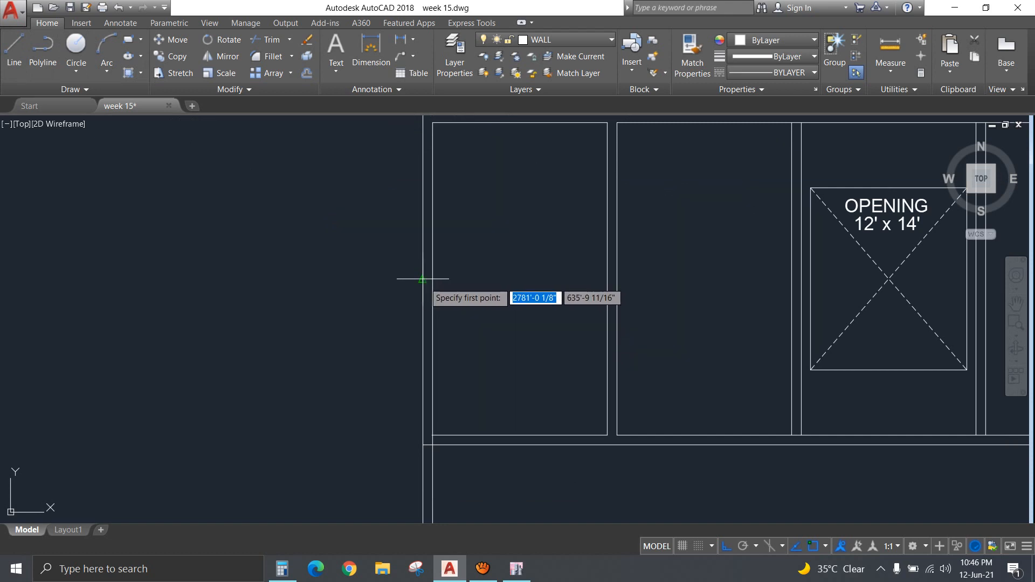
left_click(423, 279)
left_click(479, 286)
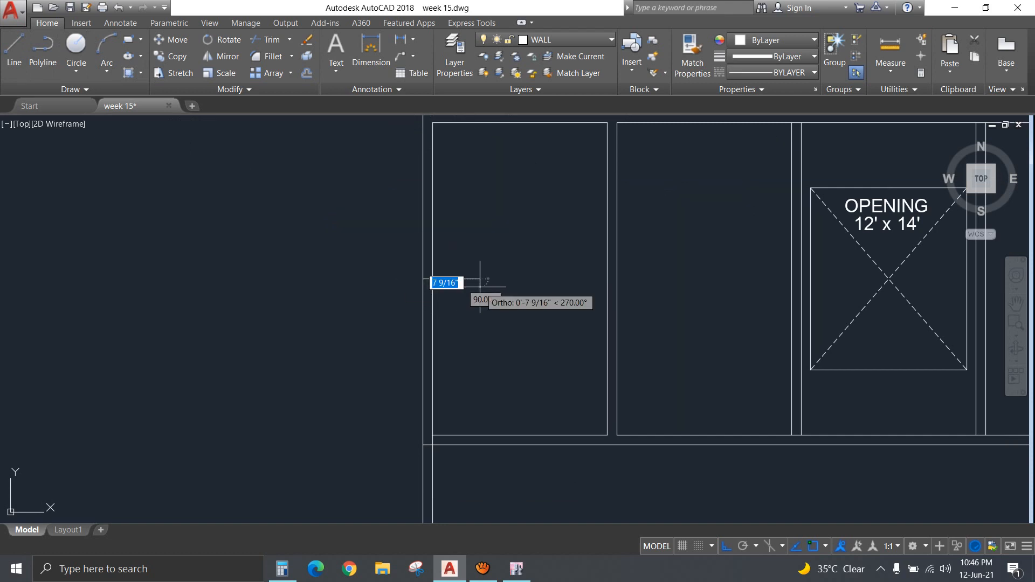
key("Return")
key("Return")
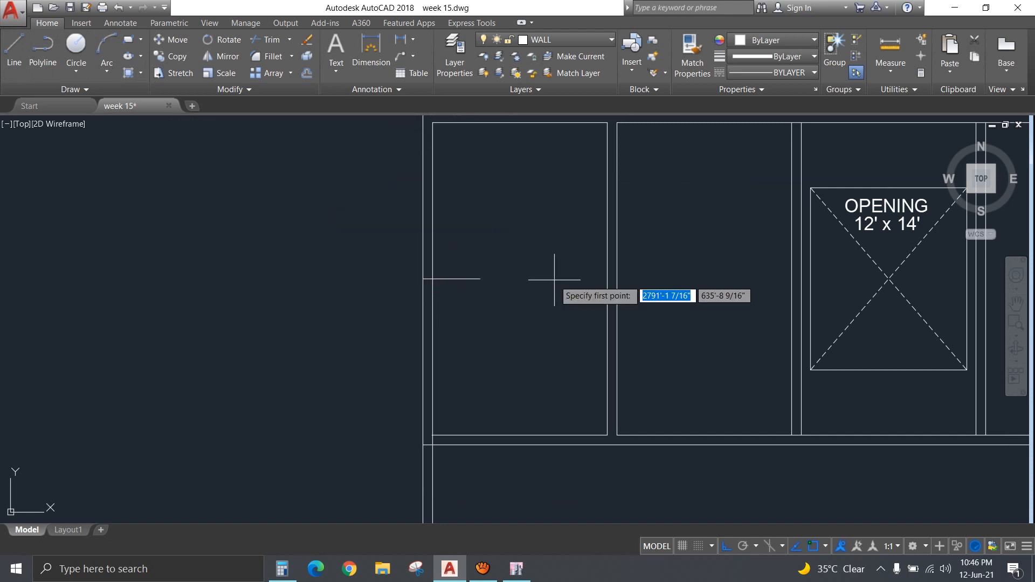
Draw two horizontal bar lines: about 7'-10" across the wall between the first two panels, and about 5'-0" leftward from the opening's edge.
left_click(563, 280)
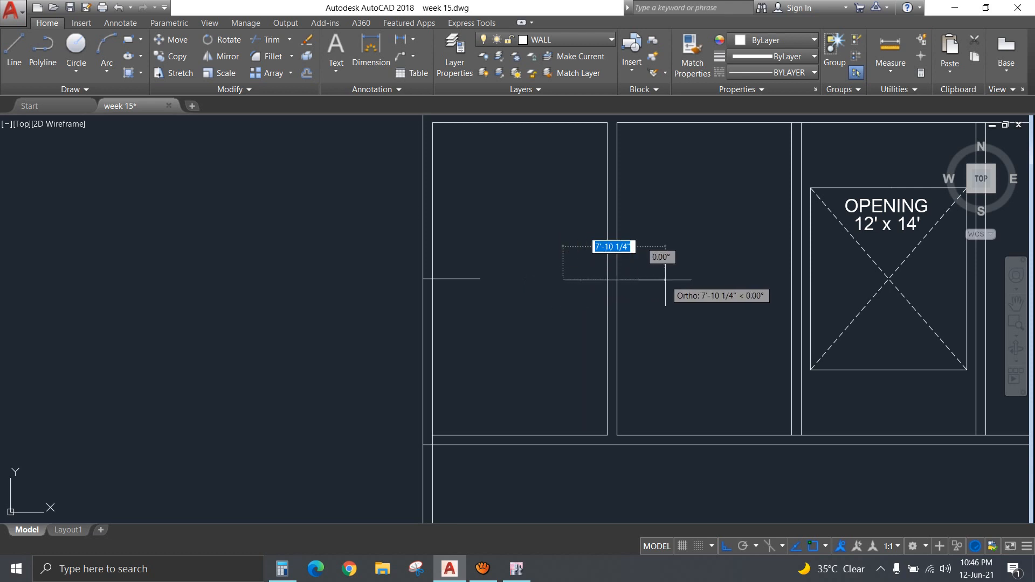
left_click(667, 278)
key("Return")
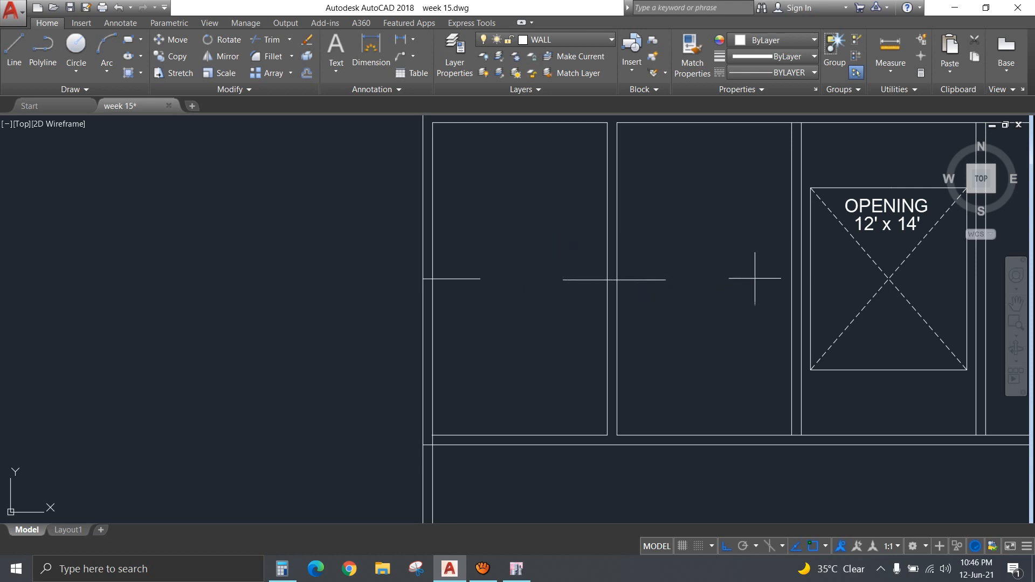
left_click(811, 280)
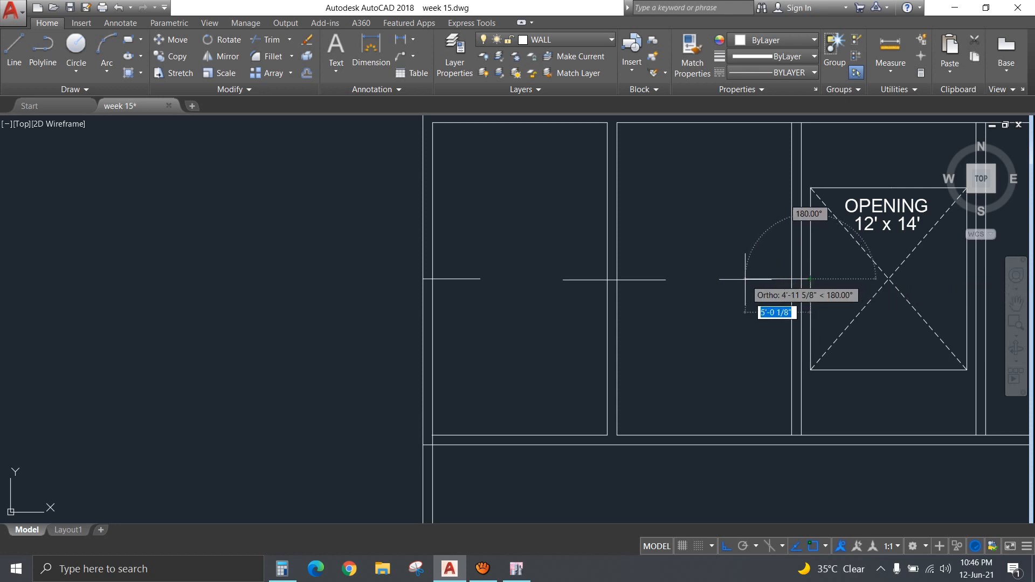
left_click(746, 279)
key("Return")
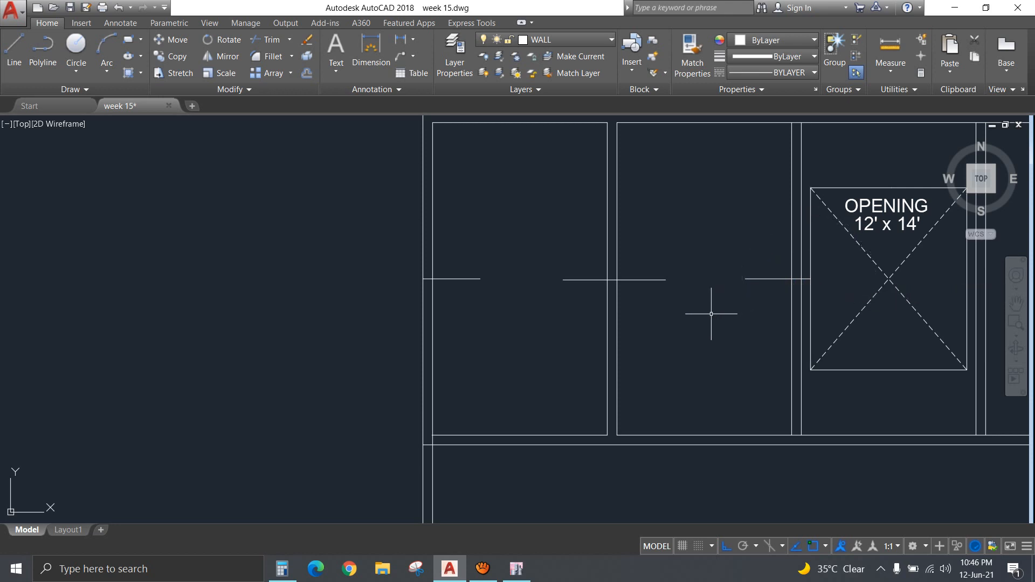
Put the three short horizontal bar lines on the MP FIXTURE layer.
left_click(768, 300)
left_click(642, 273)
left_click(499, 302)
left_click(417, 271)
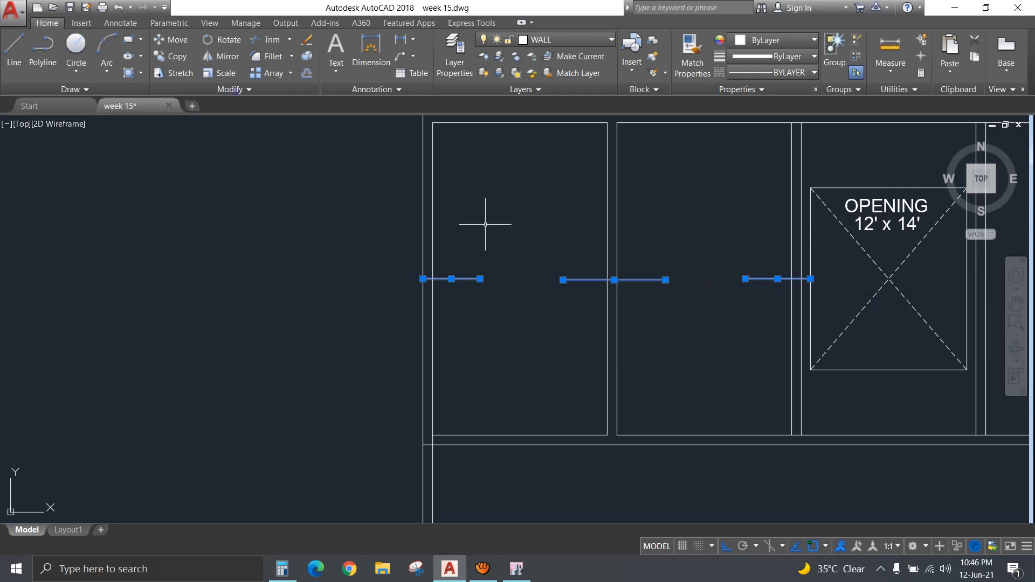
left_click(566, 39)
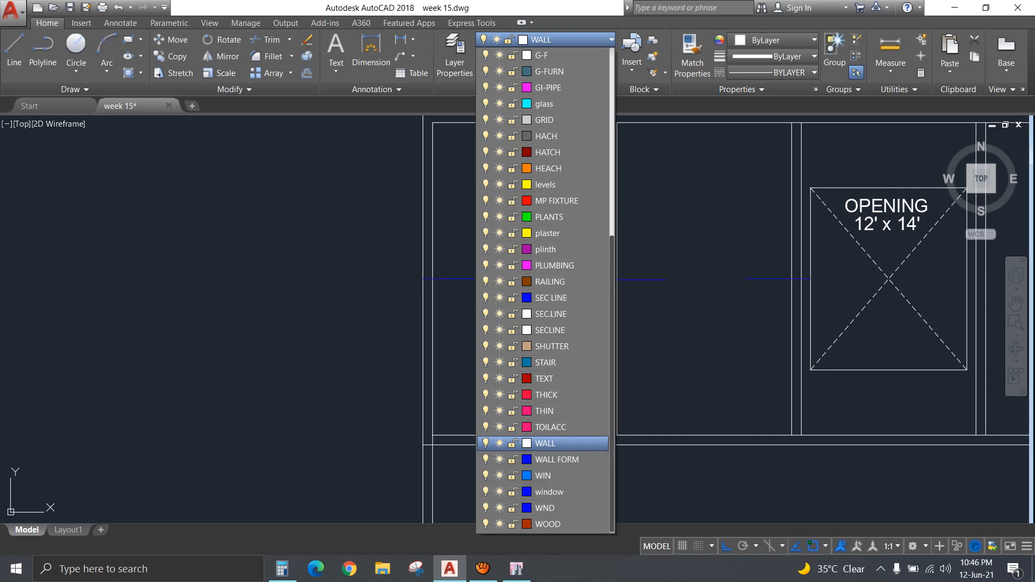
scroll(545, 297, "up", 3)
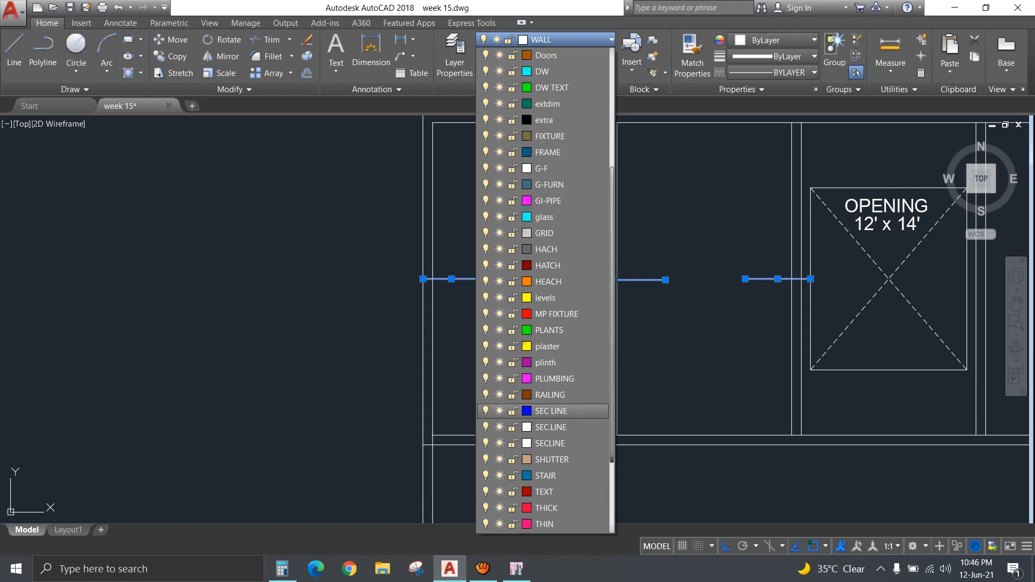
left_click(572, 361)
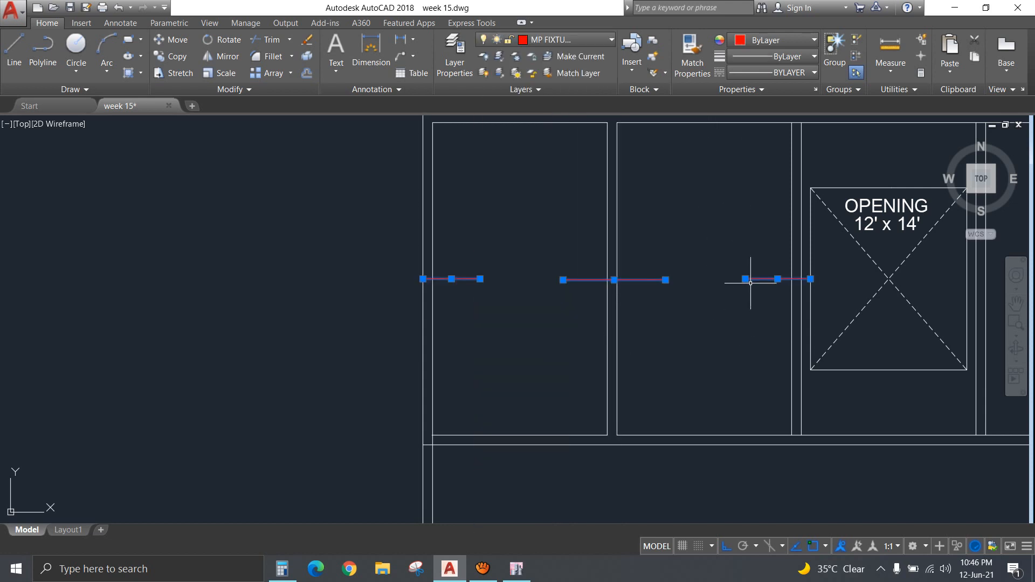
key("Escape")
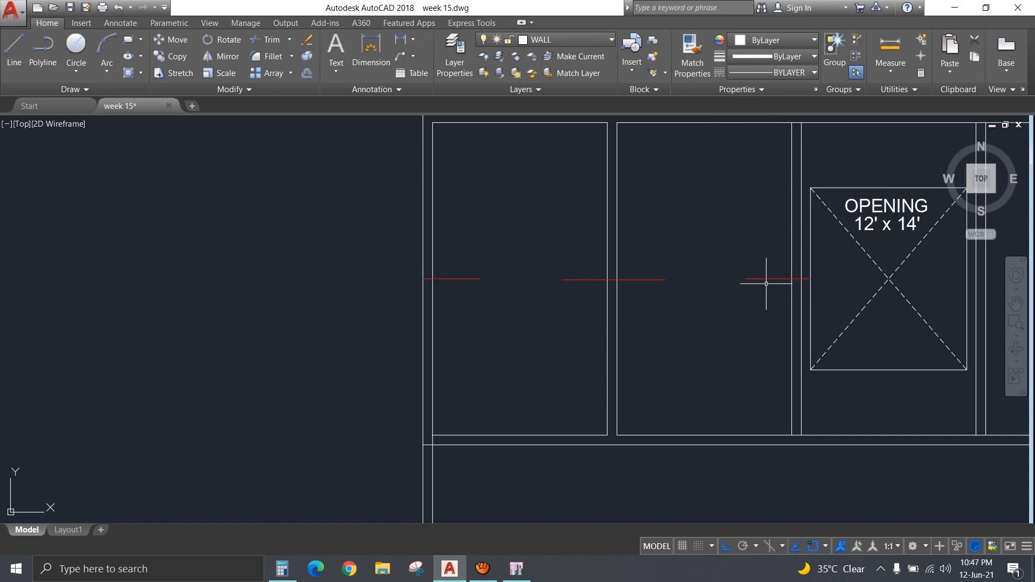
Give the bar line beside the opening the DASHED linetype with a linetype scale of 60.
right_click(739, 279)
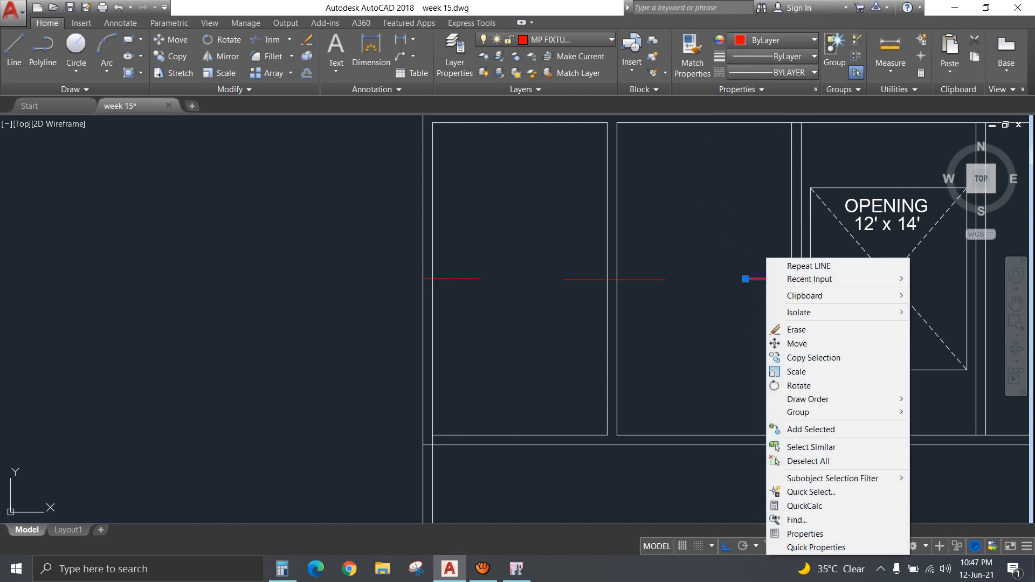
left_click(782, 534)
left_click(863, 179)
left_click(999, 179)
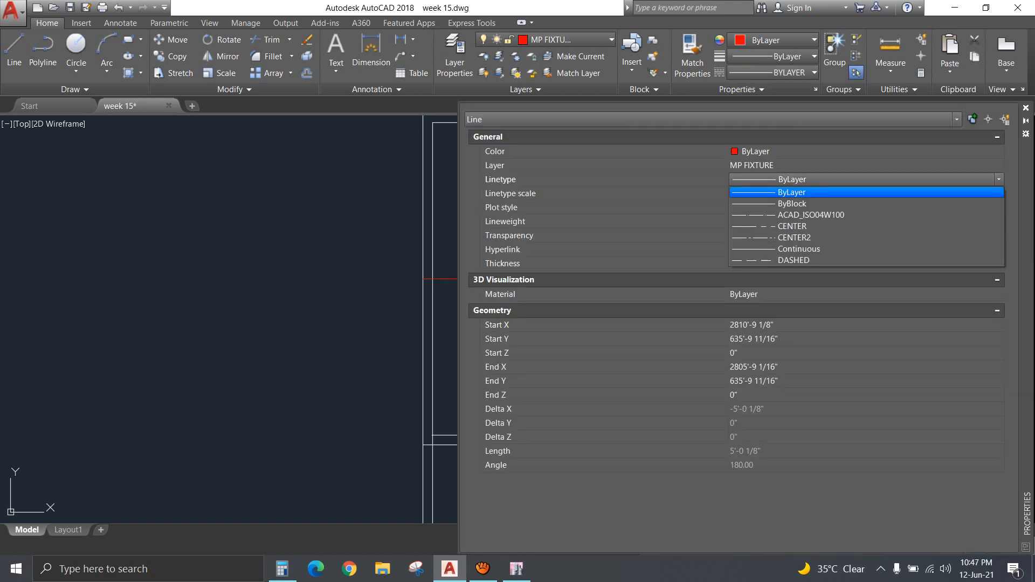
left_click(809, 261)
left_click(776, 194)
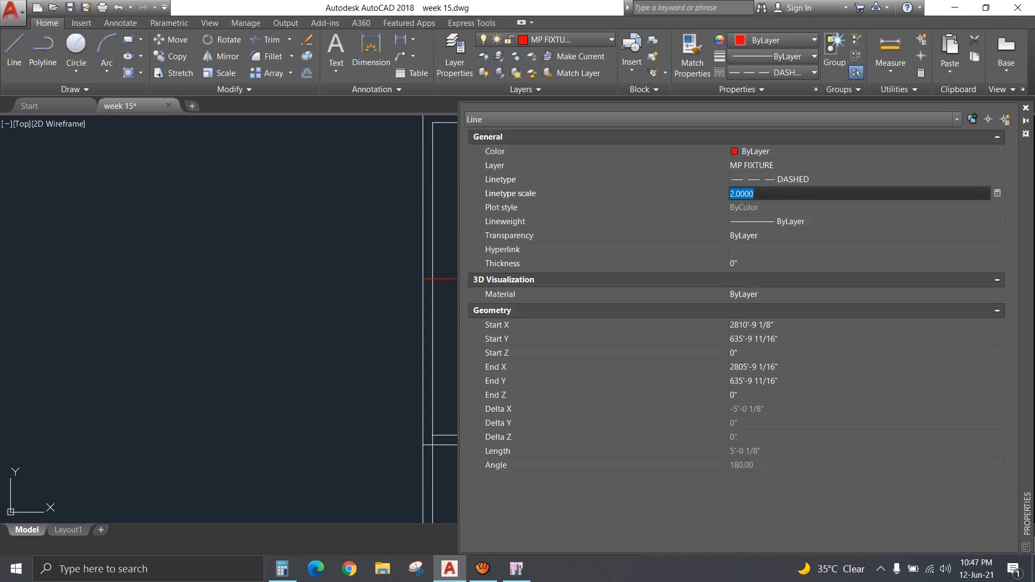
key("Return")
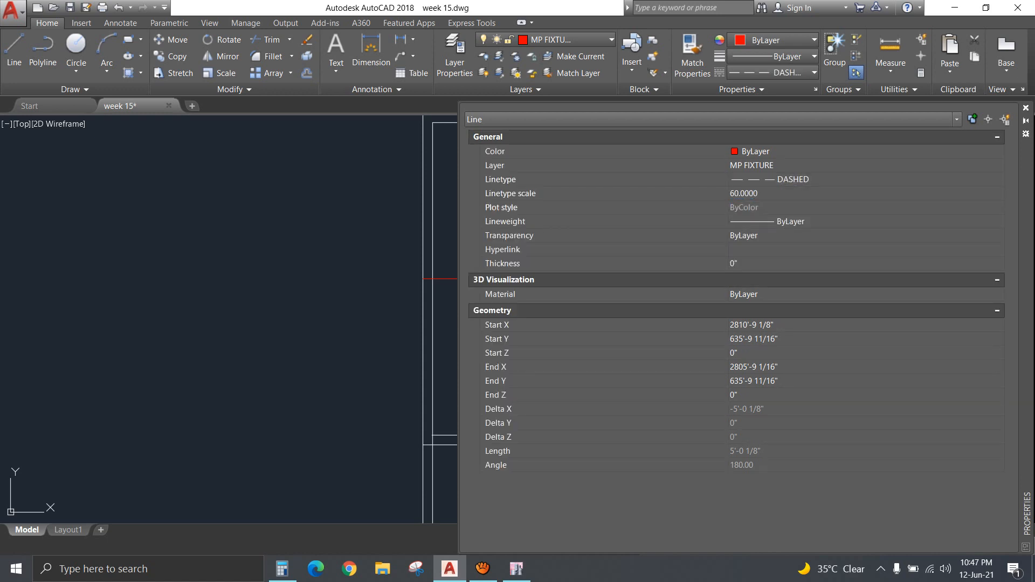
left_click(1025, 108)
key("Escape")
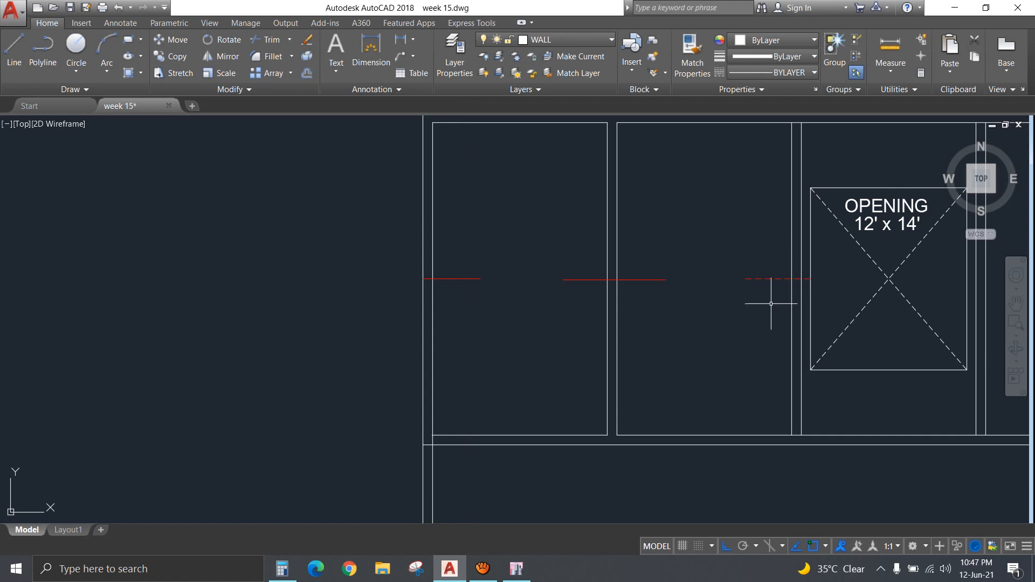
Match the properties of the dashed bar line beside the opening onto the other two bar lines.
type("MA")
key("Return")
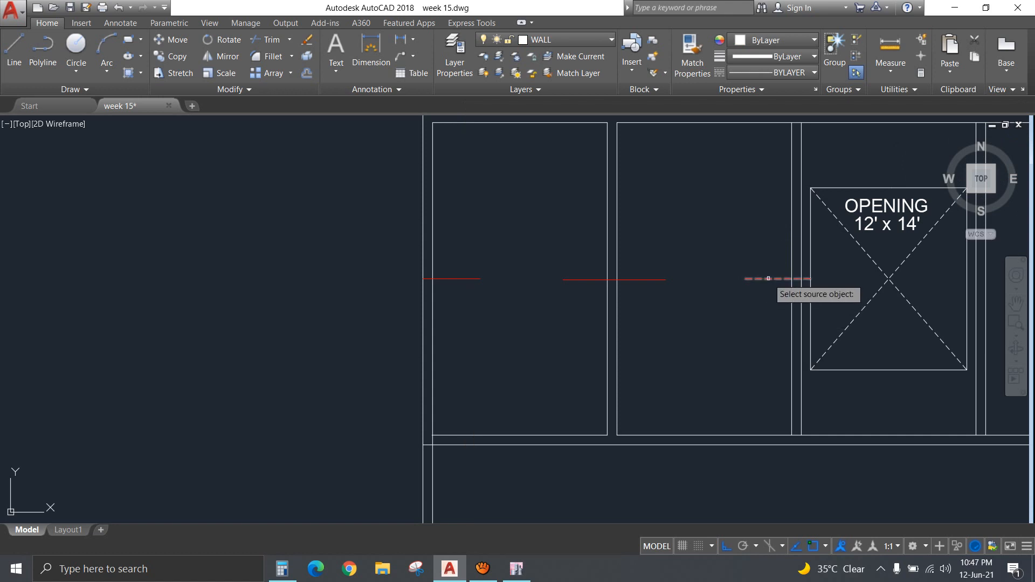
left_click(765, 279)
left_click(647, 280)
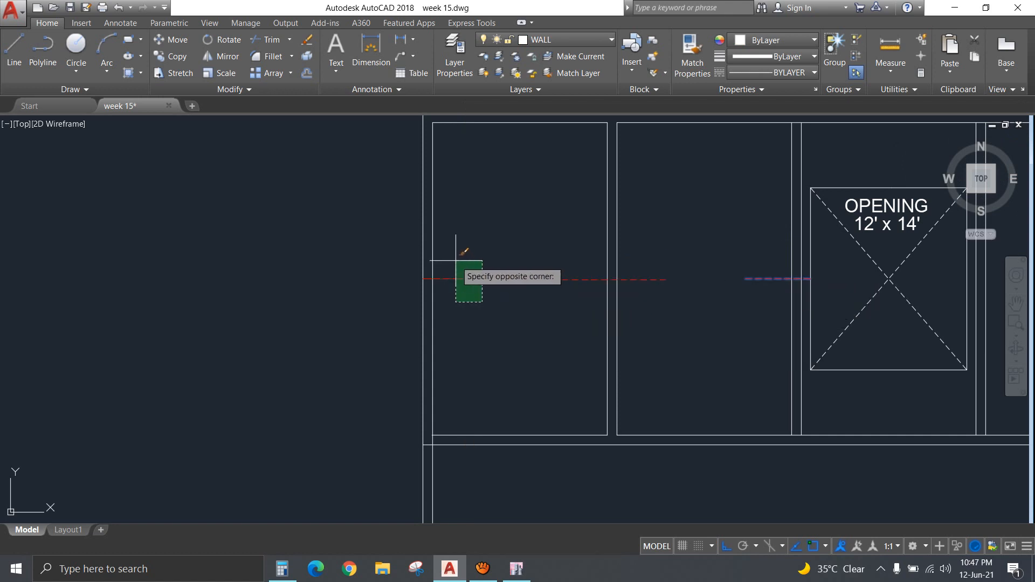
left_click(463, 279)
key("Return")
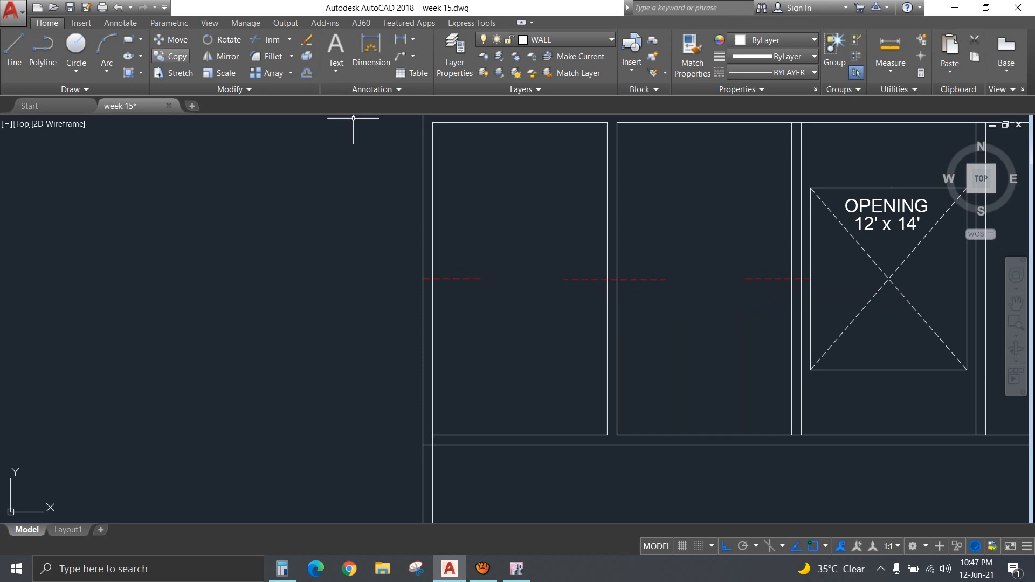
Dimension the inner height of the leftmost slab panel, placing the vertical dimension line just inside its left wall.
left_click(371, 53)
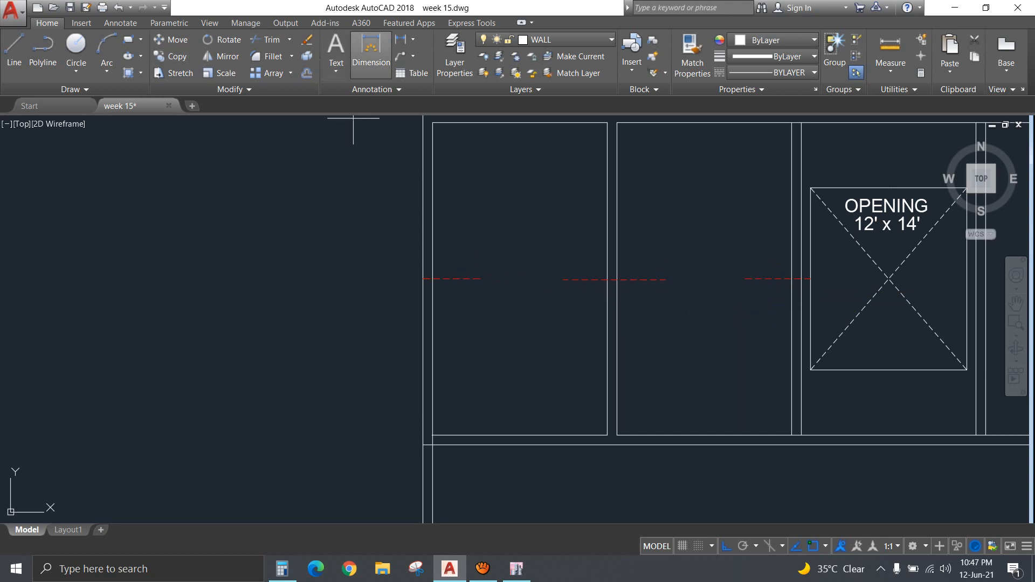
left_click(433, 122)
left_click(432, 435)
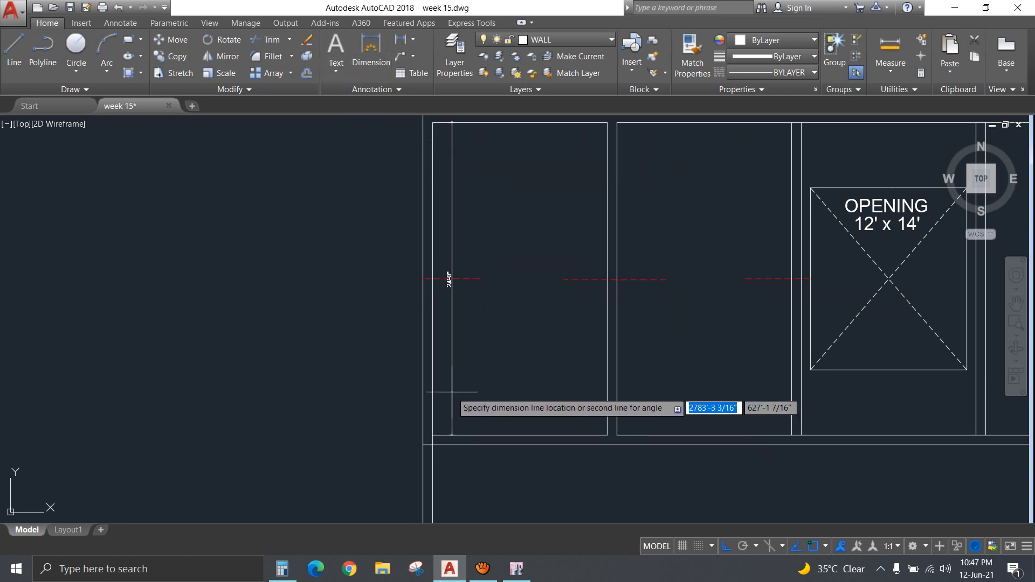
left_click(451, 278)
Move the vertical dimension's text down along its dimension line, clear of the dashed bar line.
left_click(448, 279)
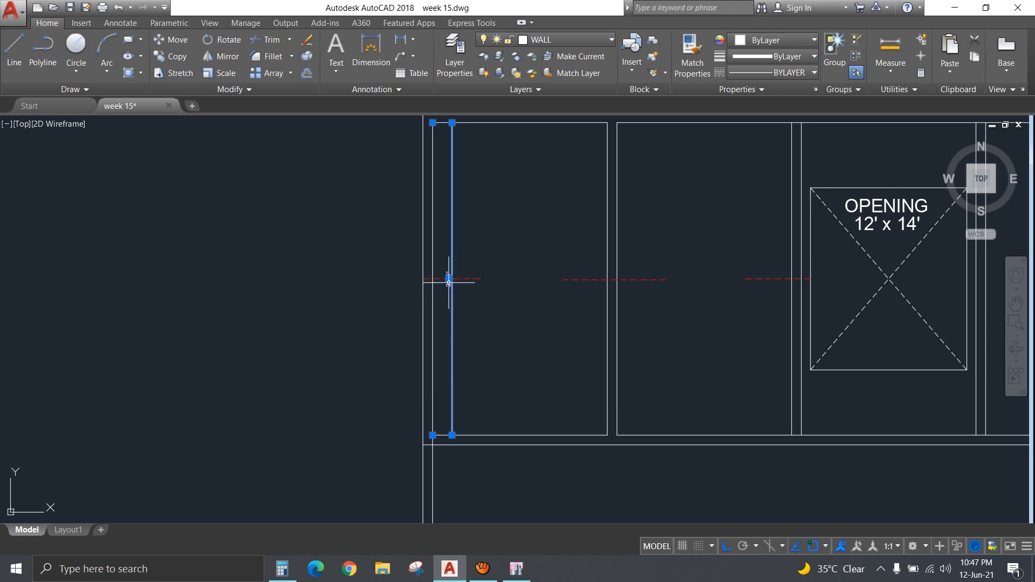
left_click(449, 279)
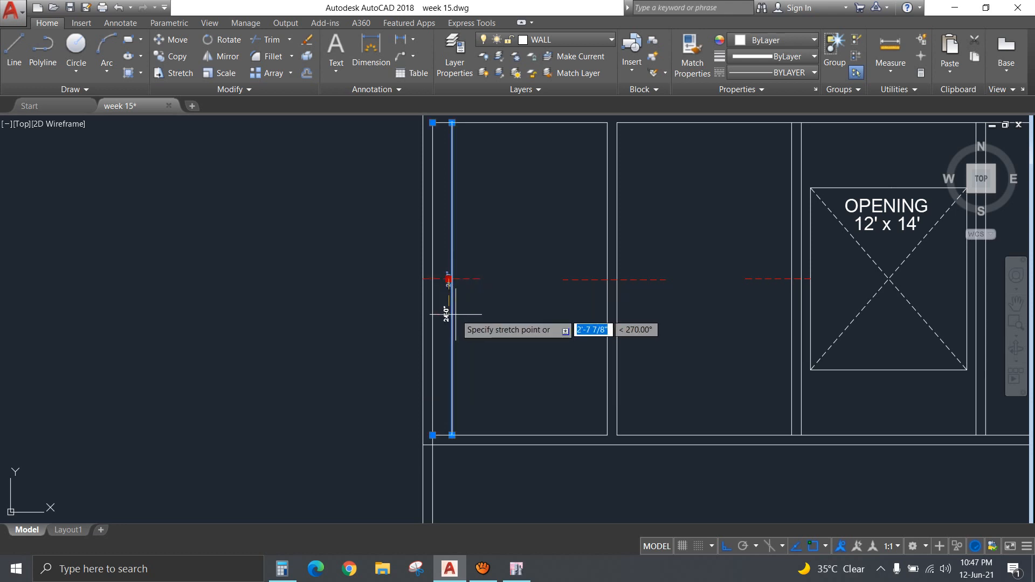
key("Escape")
left_click(450, 279)
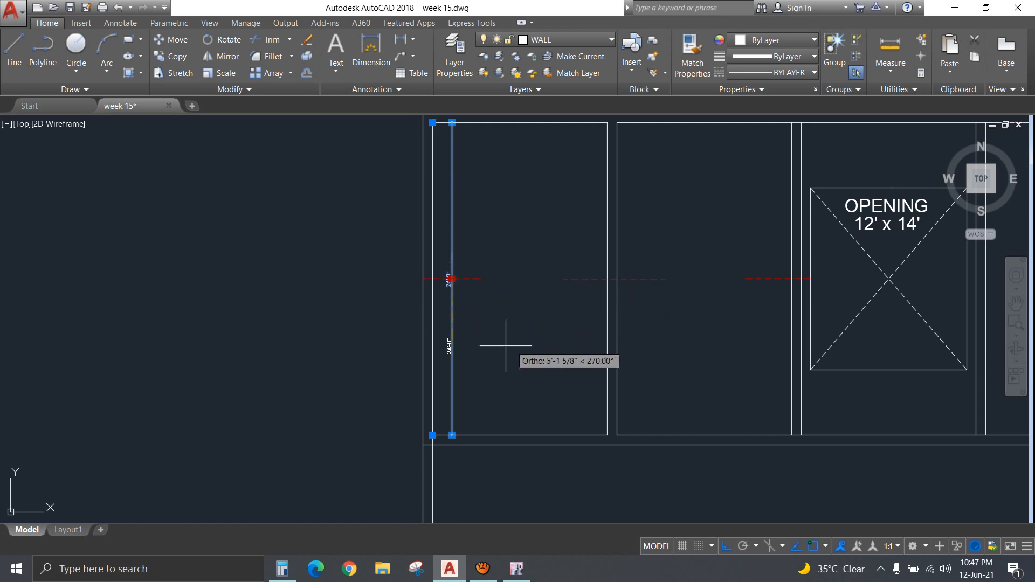
left_click(473, 370)
key("Escape")
Replace the vertical dimension's text with #3@6" C/C.
scroll(455, 378, "up", 4)
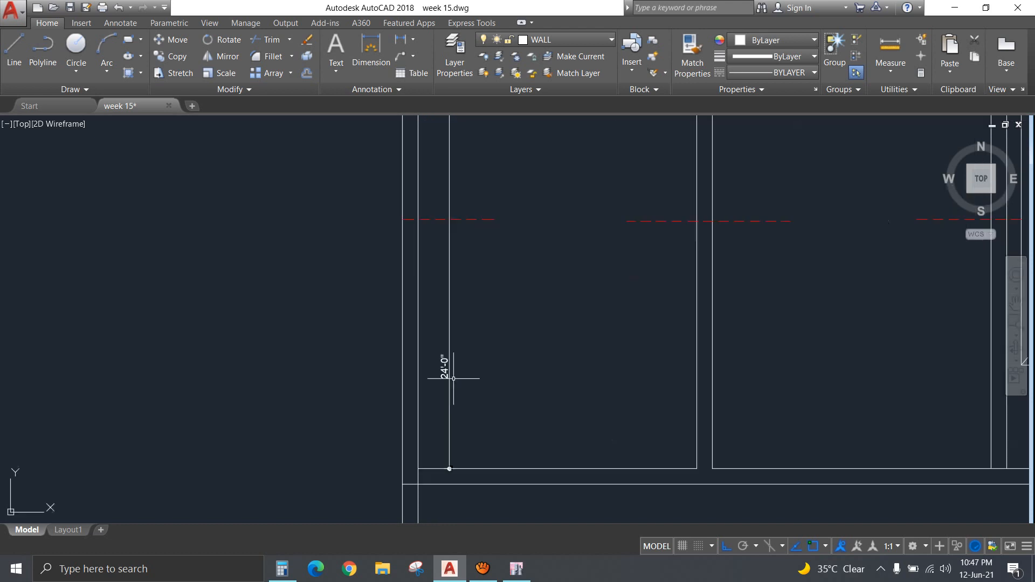
type("ed")
key("Return")
left_click(453, 379)
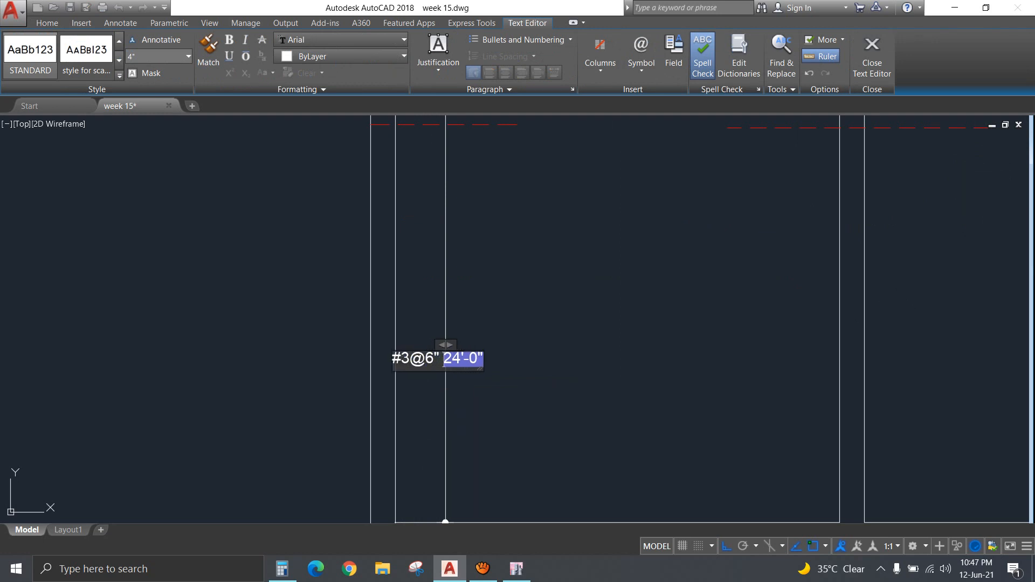
type("#3@6\" C/C")
key("Delete")
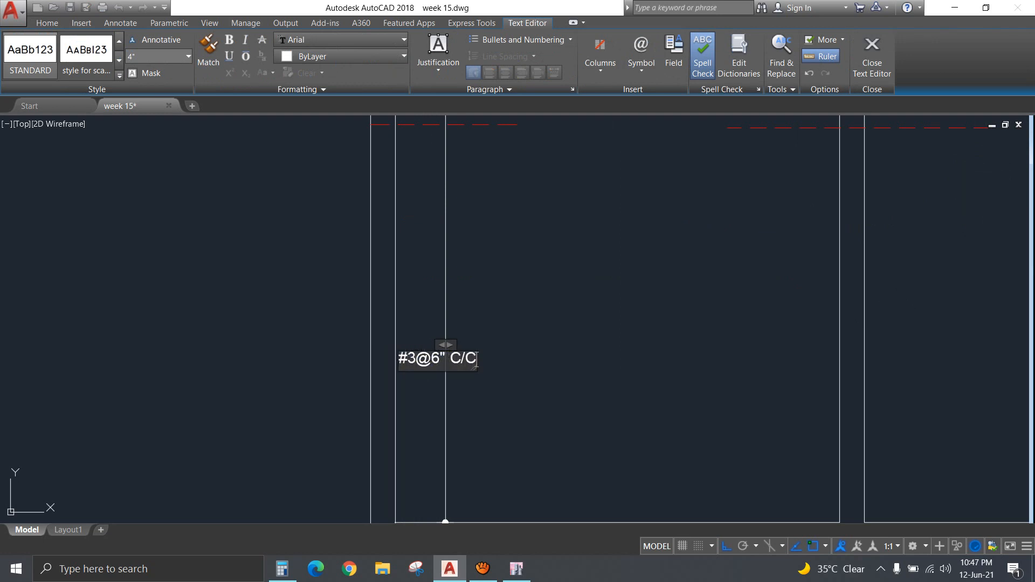
left_click(554, 324)
key("Escape")
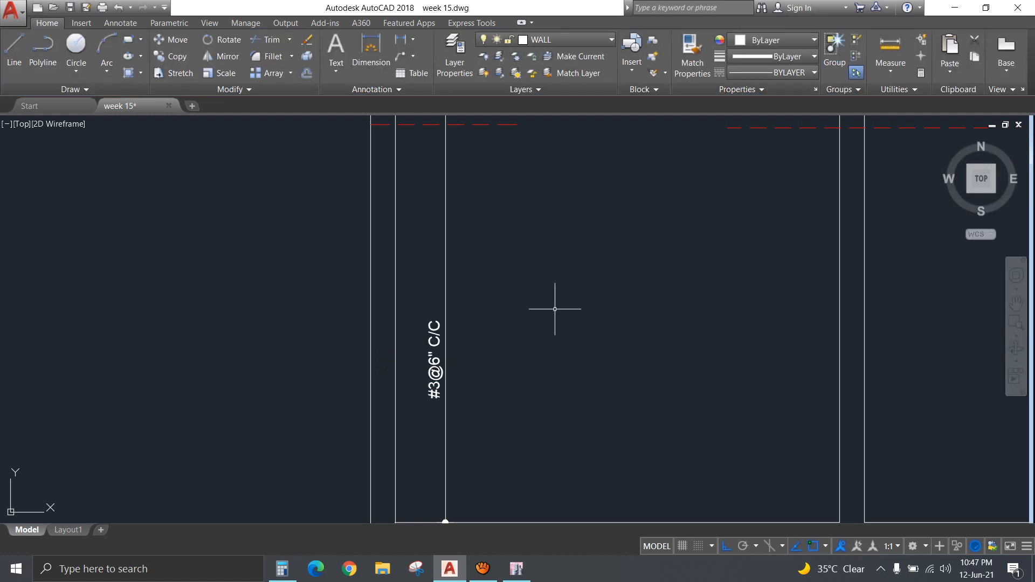
Set the text height of the #3@6" C/C dimension to 8".
left_click(437, 326)
right_click(437, 327)
left_click(475, 532)
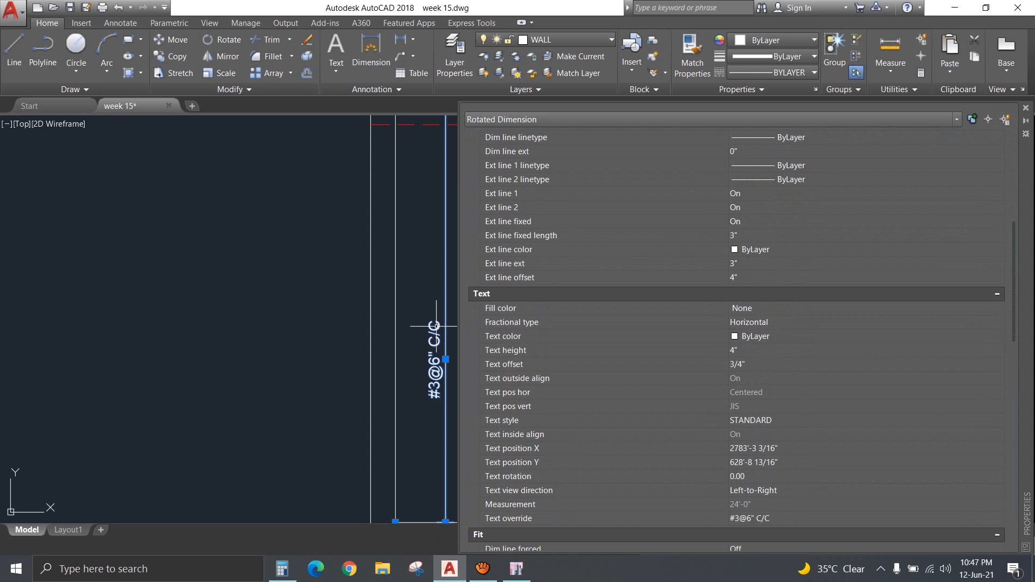
left_click(754, 350)
type("8")
key("Tab")
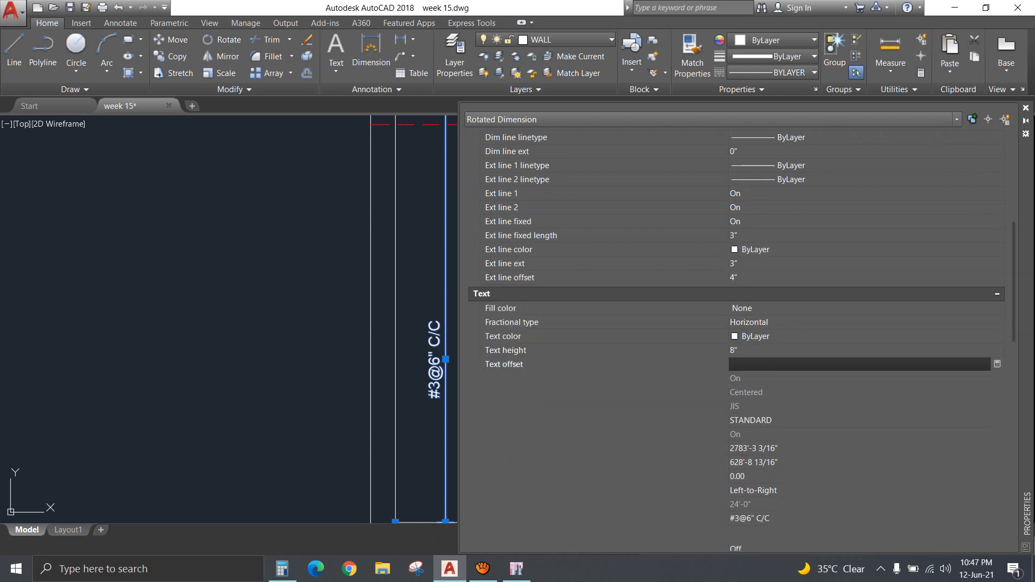
left_click(1026, 108)
key("Escape")
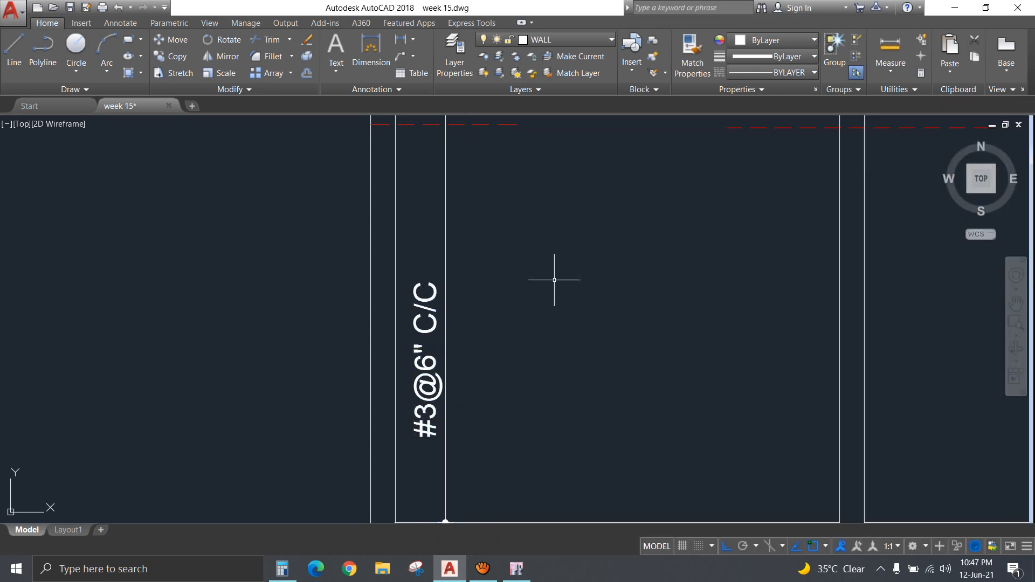
Copy the #3@6" C/C dimension horizontally into the second panel twice, once across each of its two dashed bar lines.
scroll(556, 281, "down", 5)
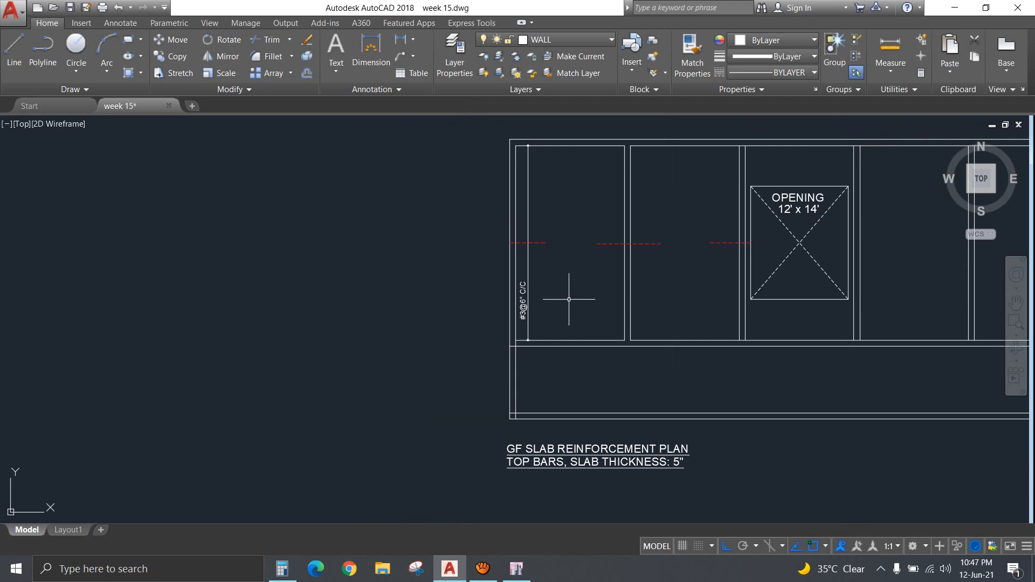
left_click(547, 291)
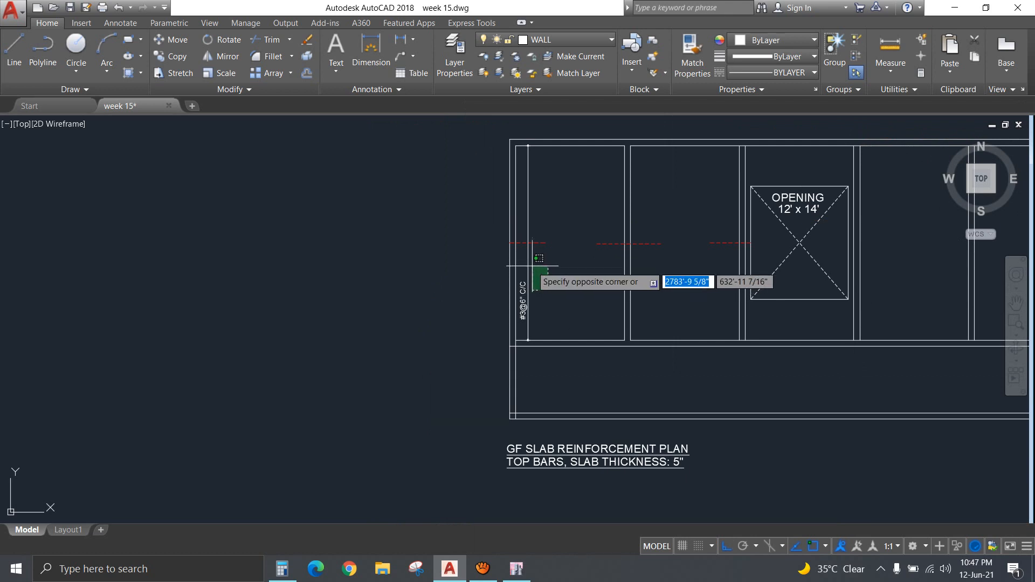
left_click(523, 260)
type("CO")
key("Return")
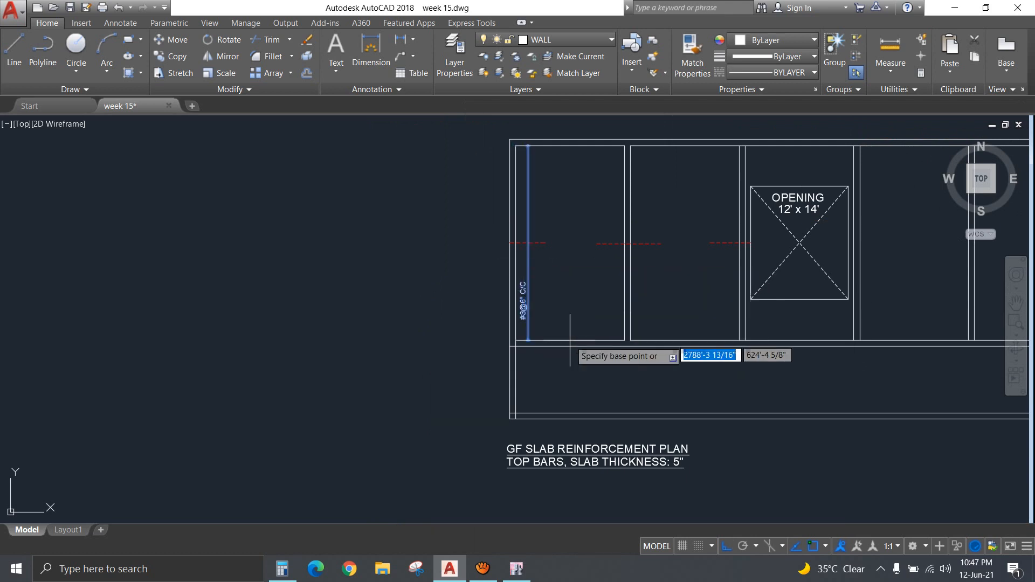
left_click(574, 402)
left_click(699, 382)
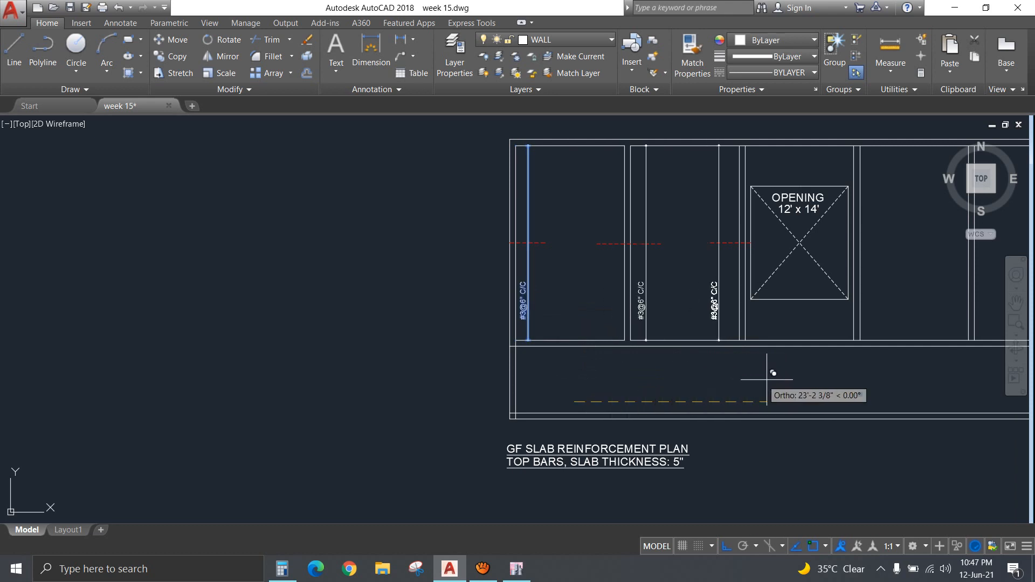
left_click(778, 371)
key("Return")
Mirror the dashed bars and #3@6" C/C dimensions of the first two panels about the vertical centreline of the 12' x 14' opening.
left_click(733, 256)
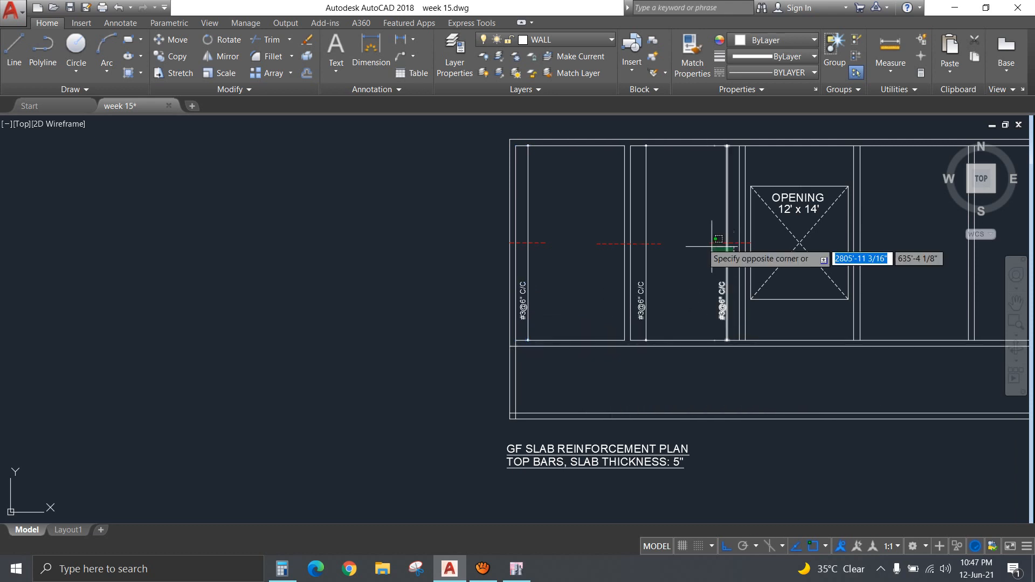
left_click(640, 225)
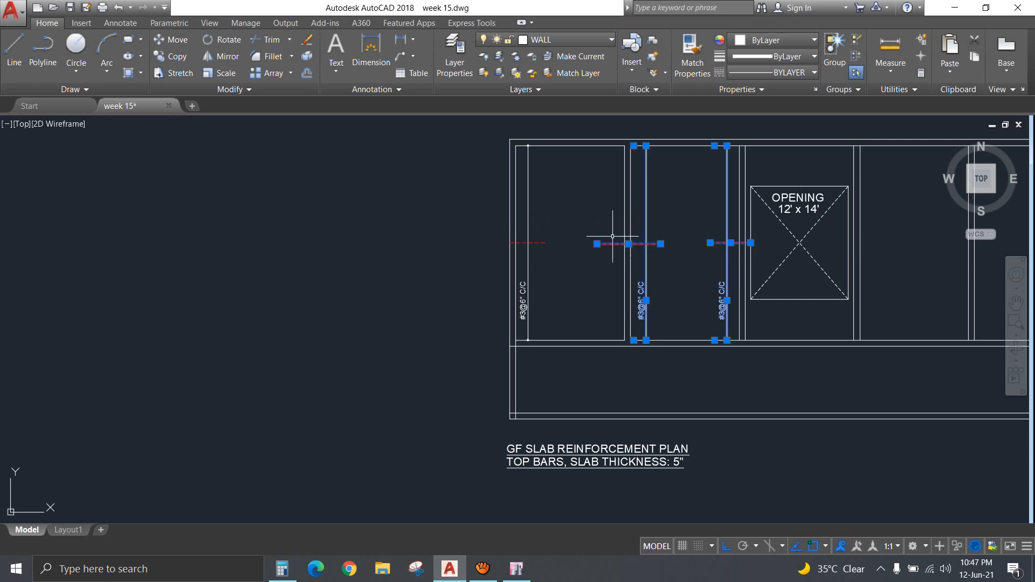
left_click(601, 232)
left_click(510, 192)
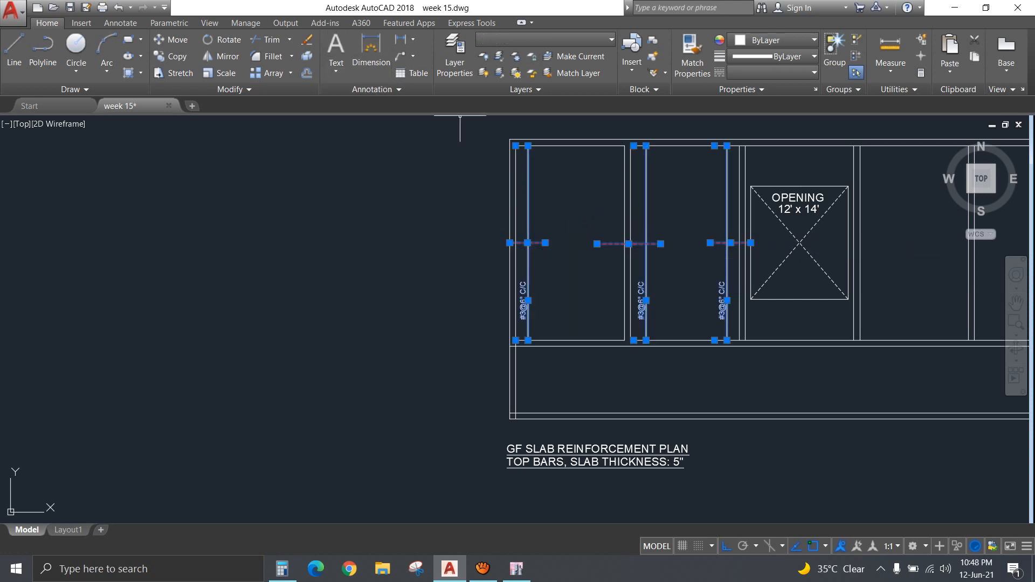
left_click(221, 56)
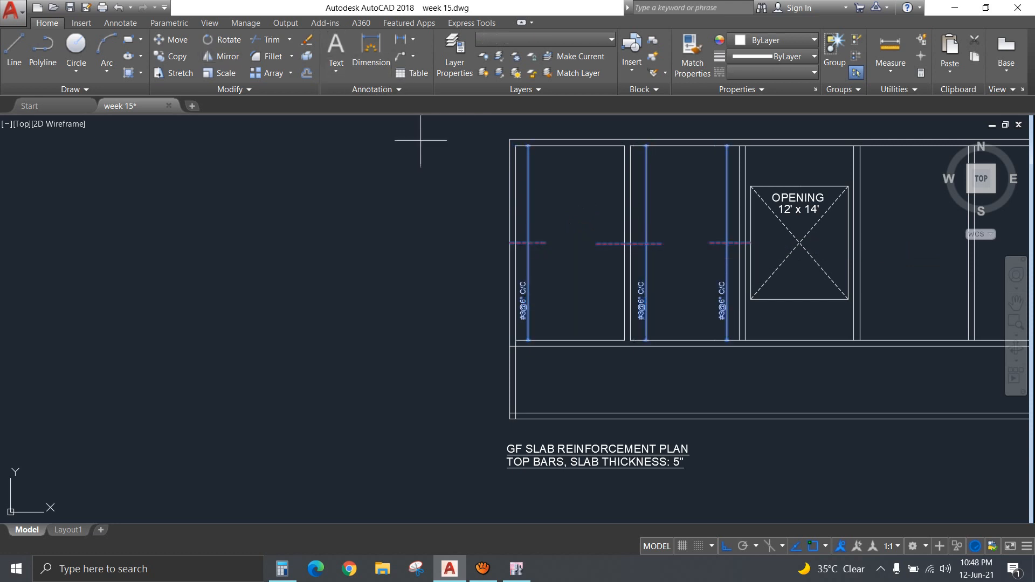
left_click(800, 345)
left_click(806, 370)
key("Return")
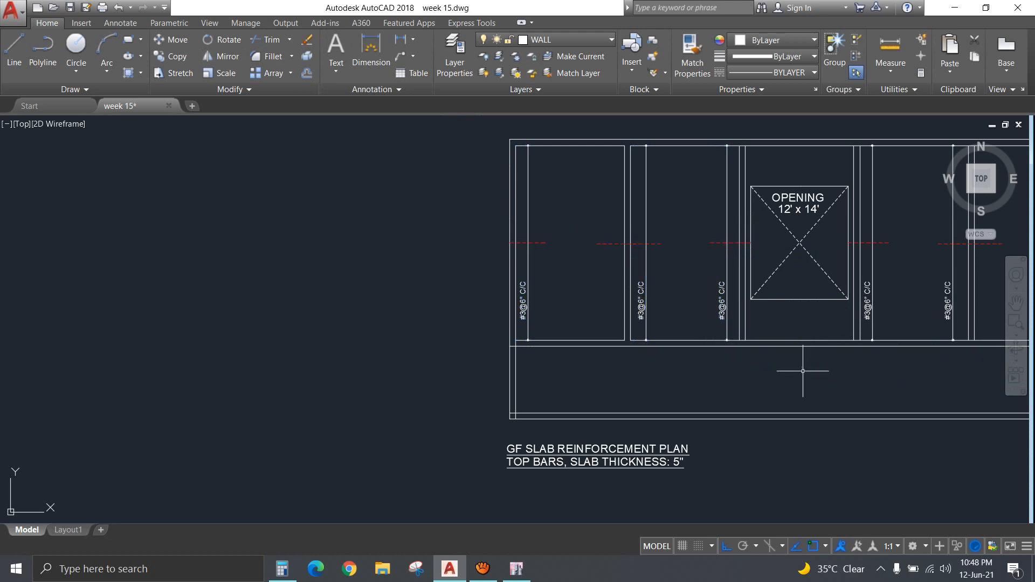
Extend the first and last vertical #3@6" C/C dimensions down to the slab's outer lower edge.
scroll(803, 371, "down", 2)
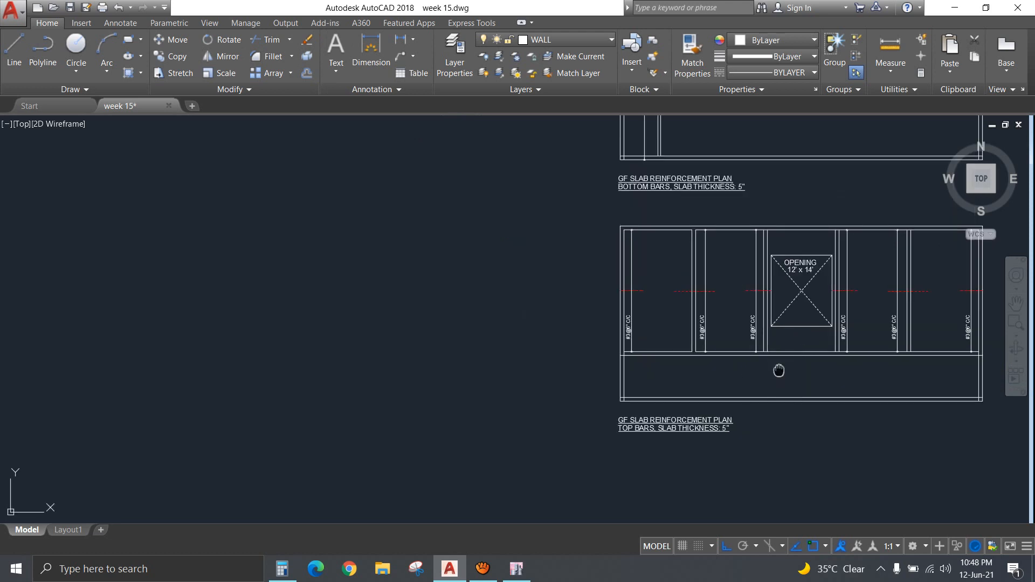
middle_click_drag(778, 370, 598, 336)
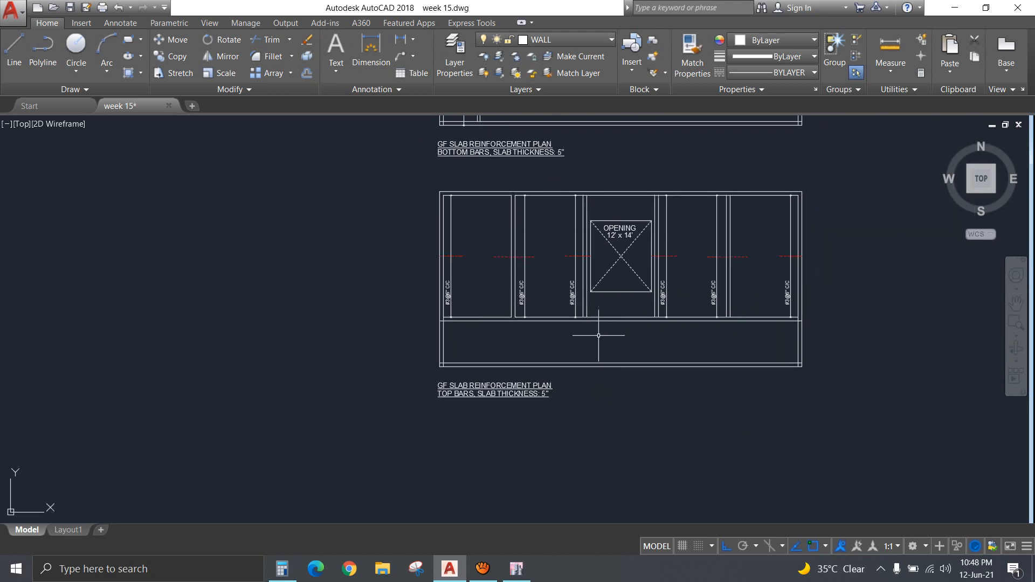
left_click(482, 264)
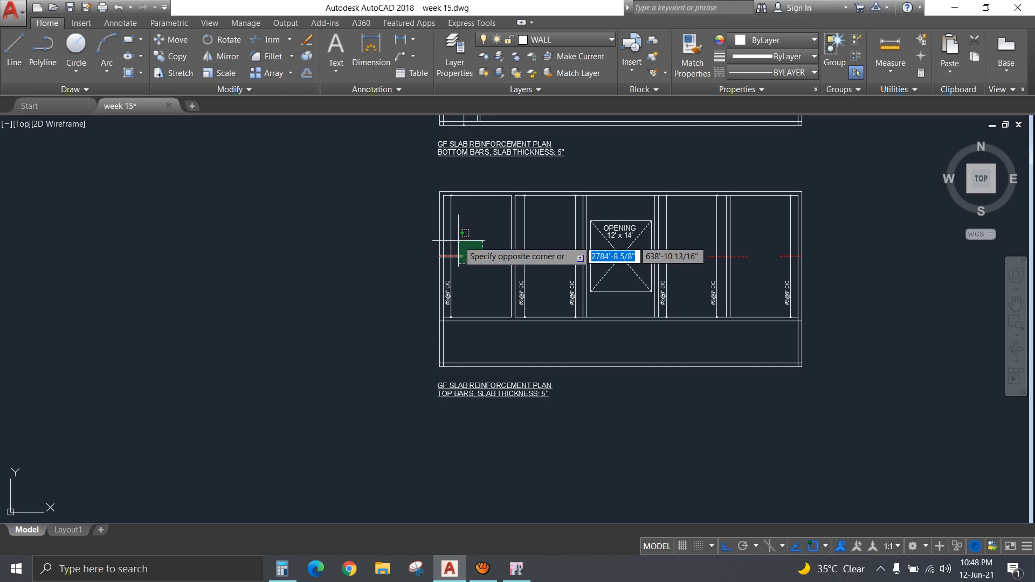
key("Escape")
scroll(452, 308, "up", 2)
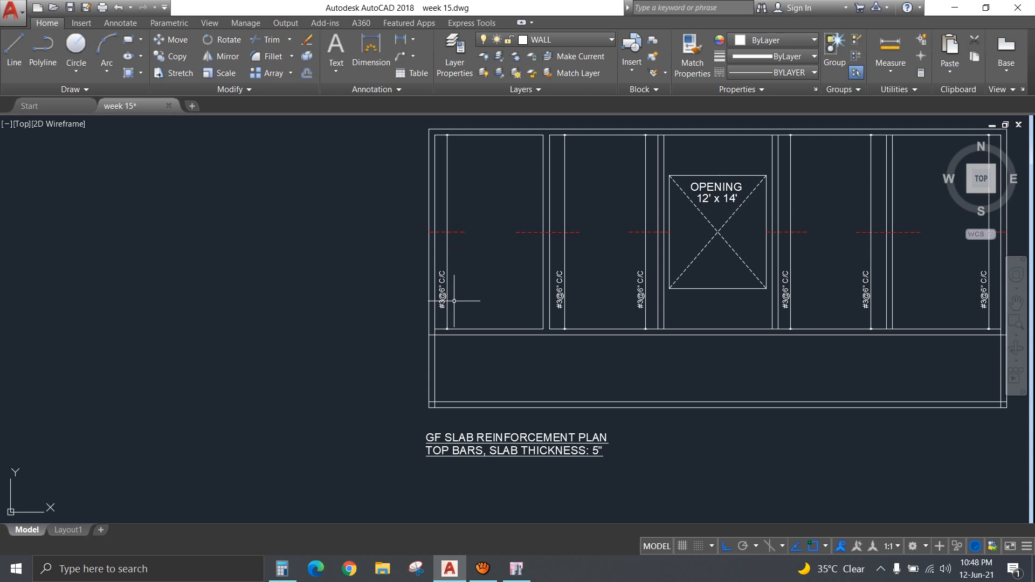
key("Return")
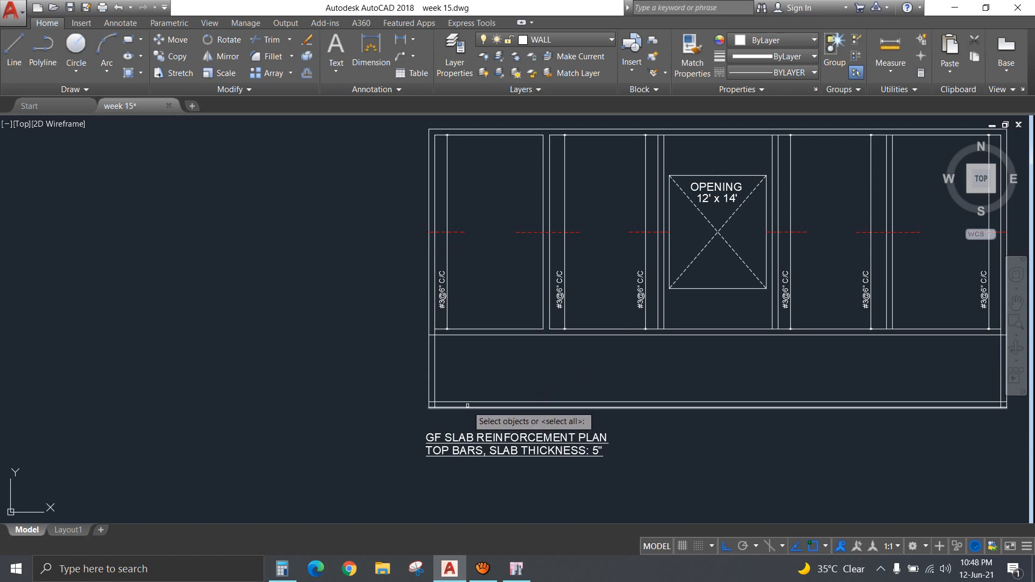
left_click(467, 407)
key("Return")
left_click(447, 325)
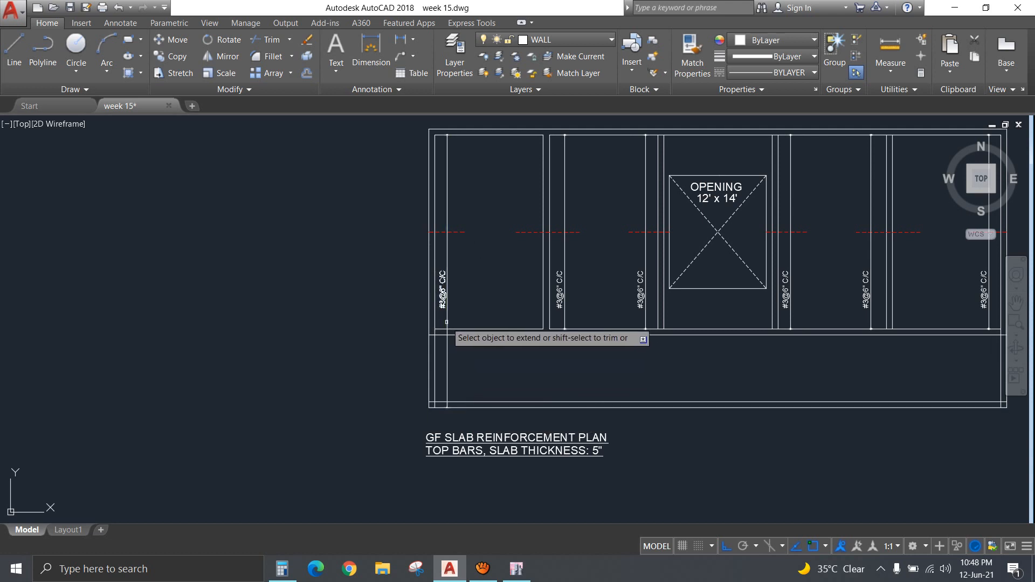
scroll(791, 400, "down", 4)
middle_click_drag(777, 378, 639, 375)
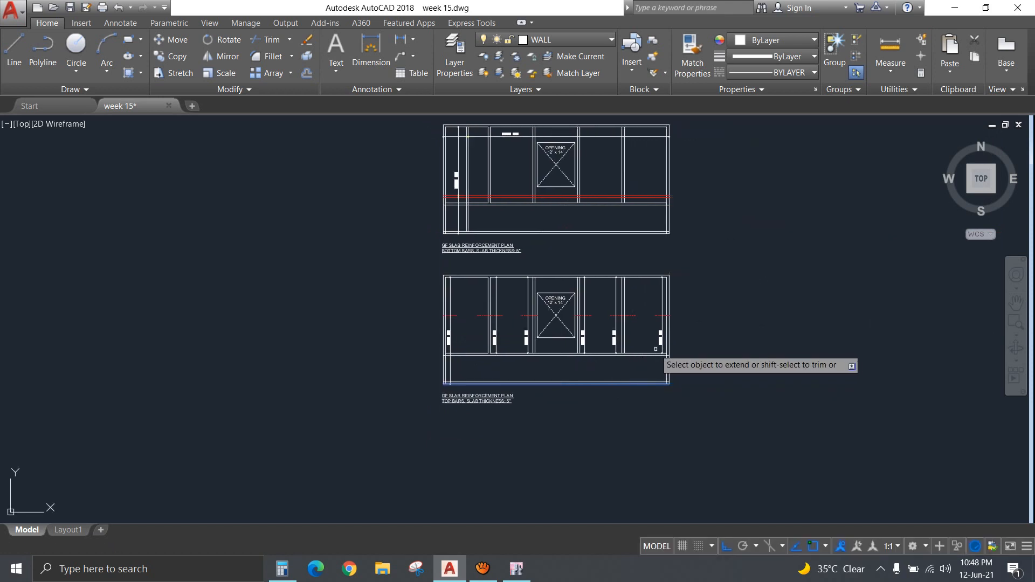
scroll(666, 318, "up", 4)
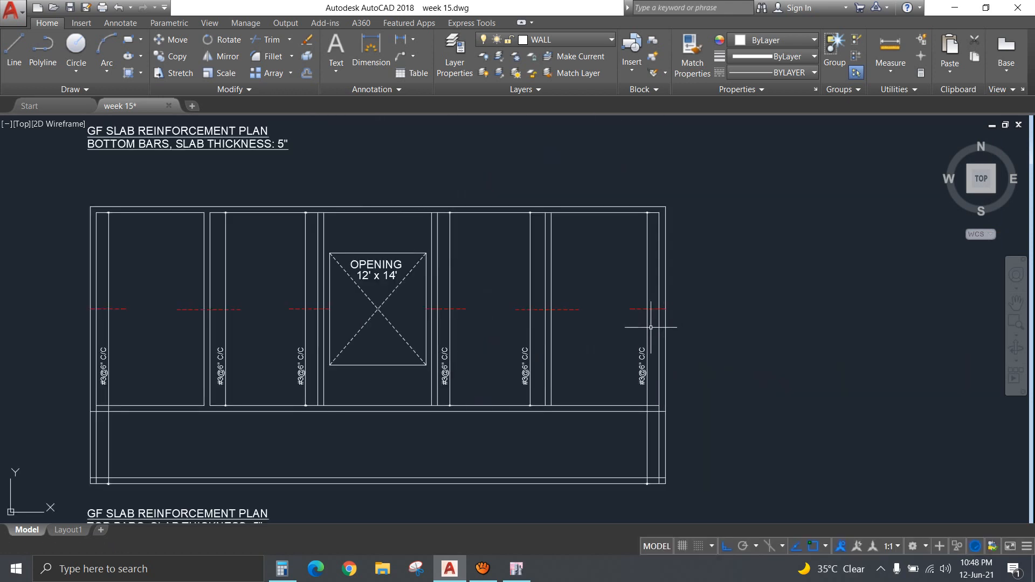
Copy the dashed bars at both outer ends of the top-bar plan straight down about 17' into the lower strip.
left_click(642, 326)
left_click(633, 298)
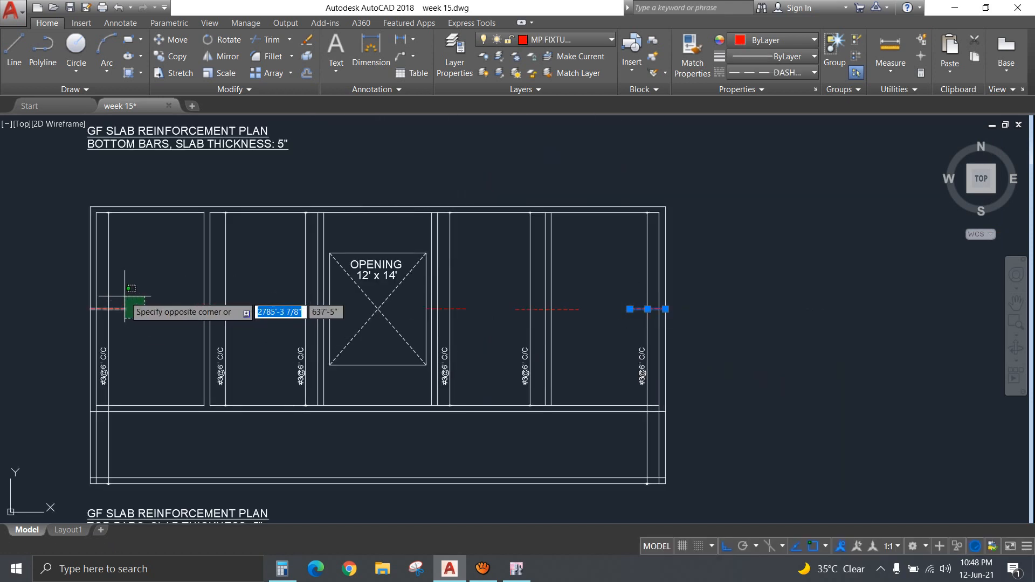
left_click(111, 309)
type("Co")
key("Return")
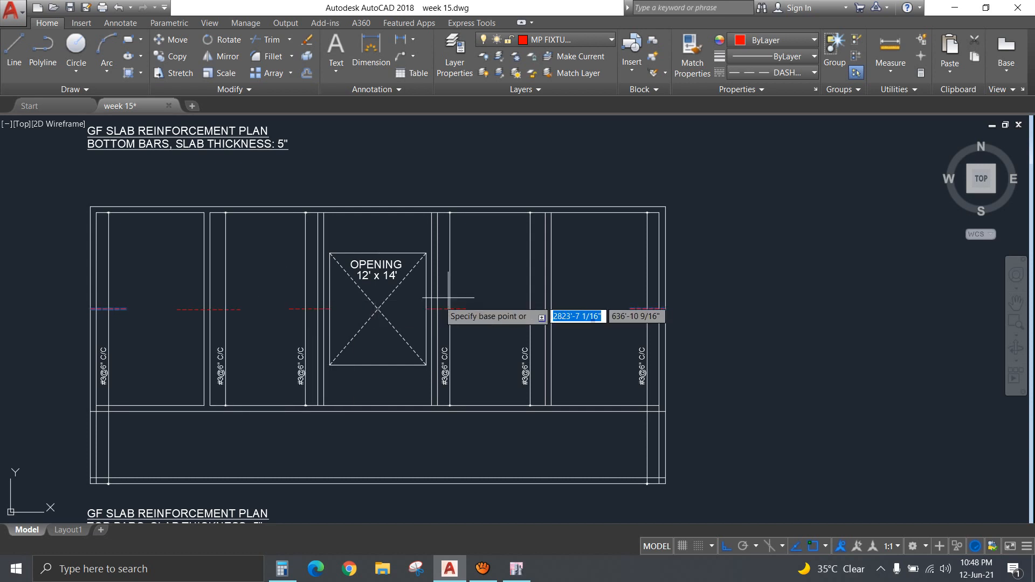
left_click(735, 261)
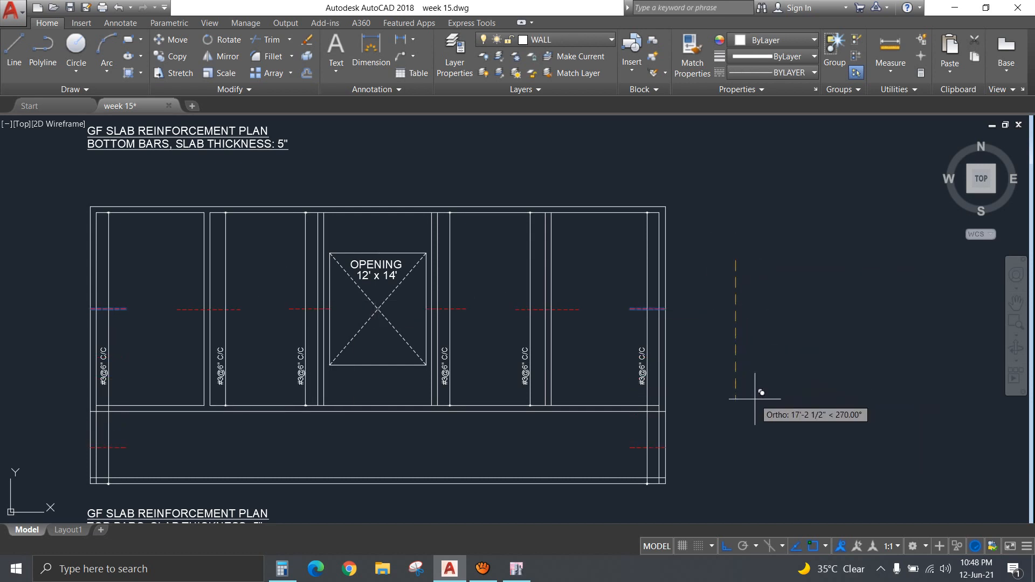
left_click(755, 399)
key("Escape")
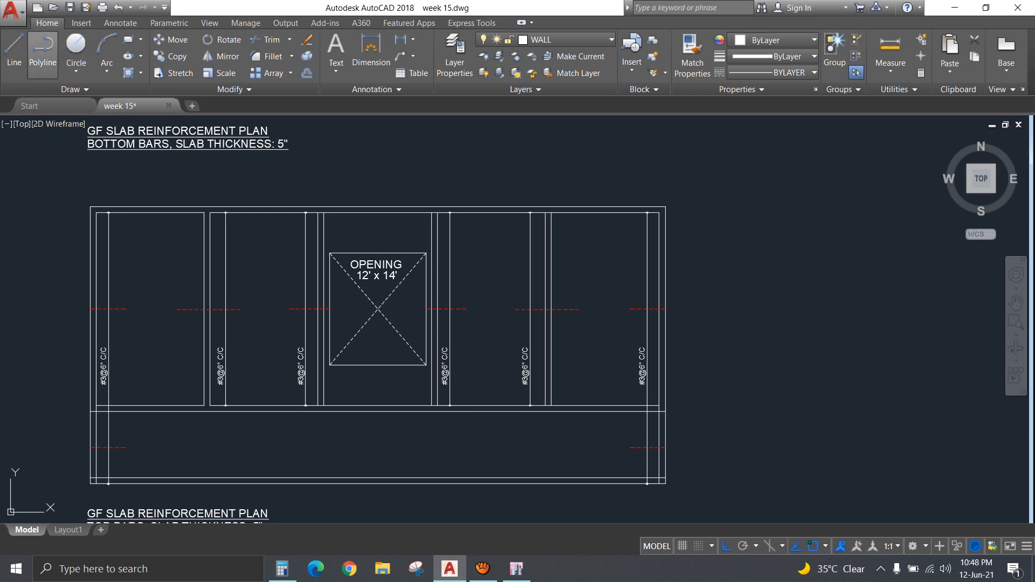
Draw a vertical line down into the first panel from the midpoint of its upper inner edge.
left_click(14, 50)
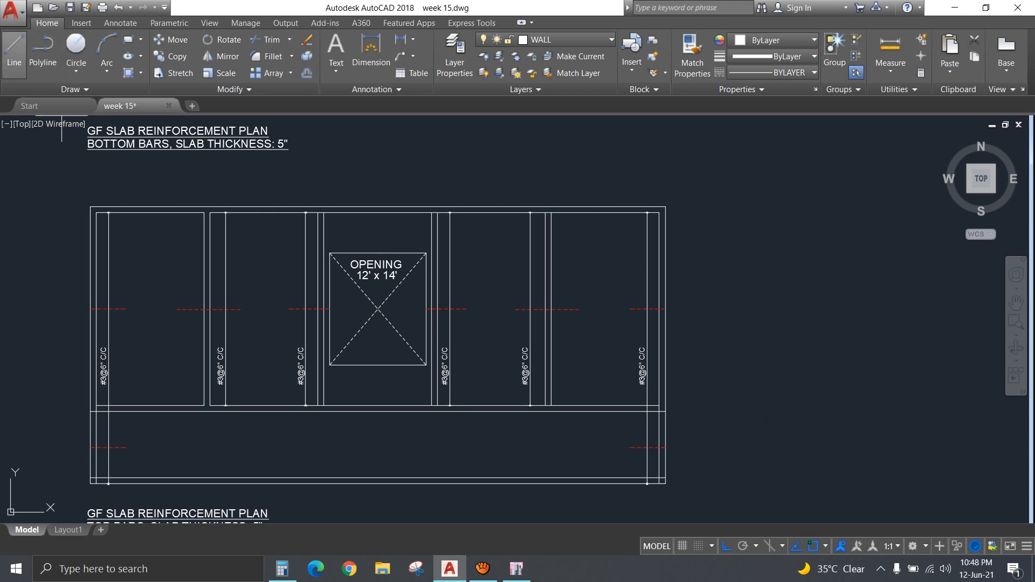
left_click(150, 213)
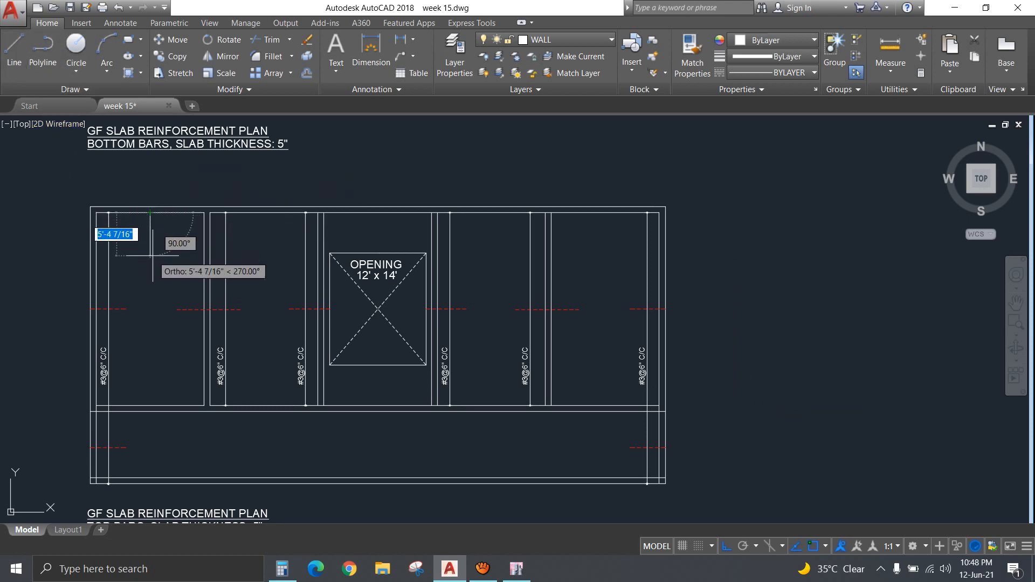
left_click(150, 263)
key("Escape")
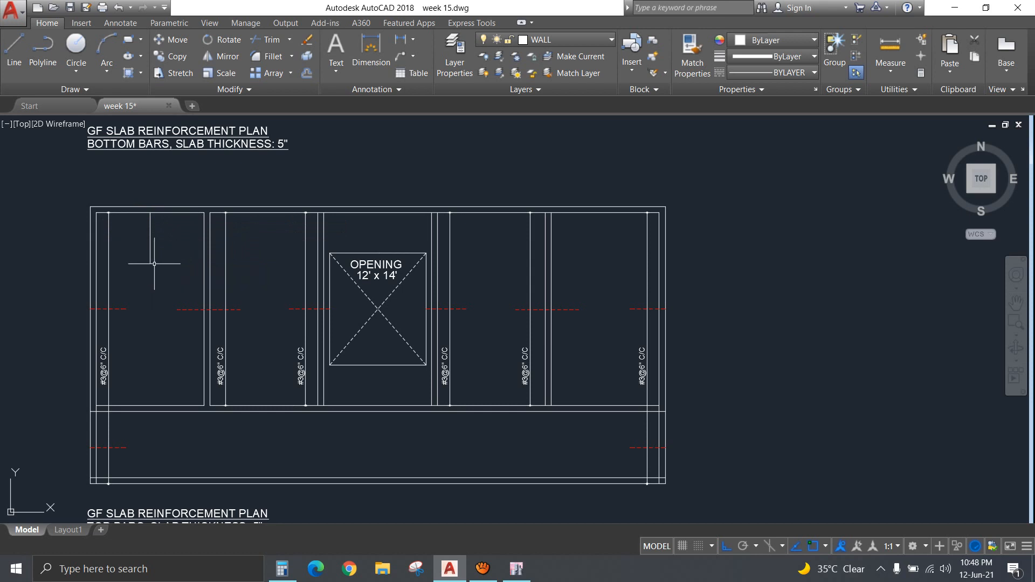
Move the new vertical line in the first panel up by 9".
left_click(154, 263)
left_click(143, 253)
key("m")
key("Return")
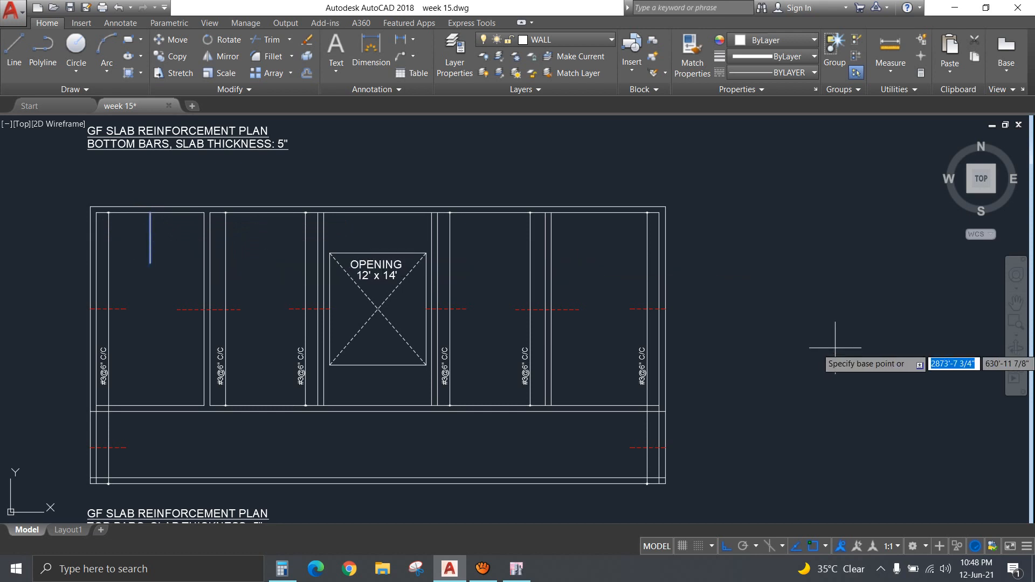
left_click(815, 349)
type("9")
key("Return")
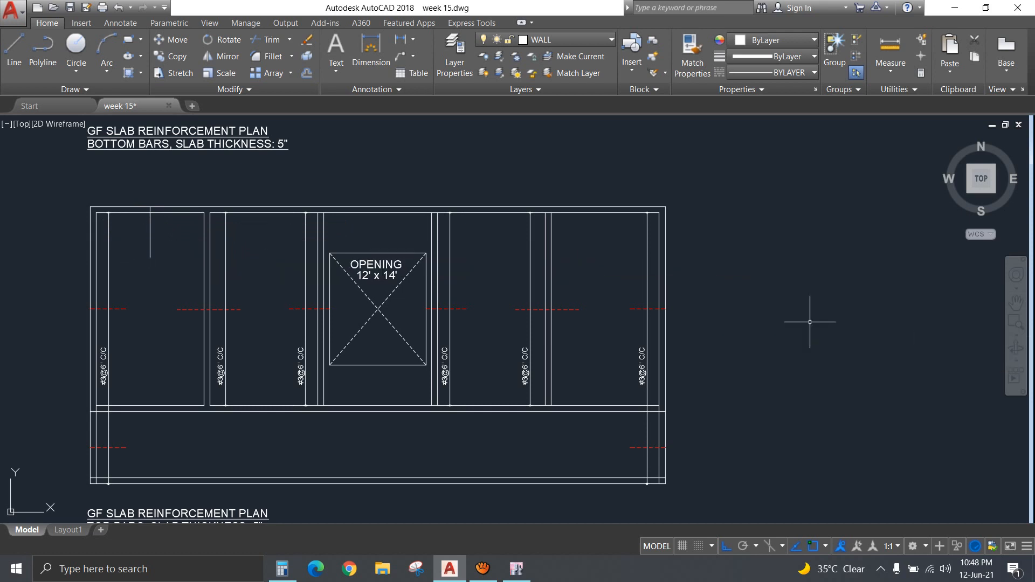
Match the properties of the red dashed horizontal bar onto the vertical line in the first panel.
type("MA")
key("Return")
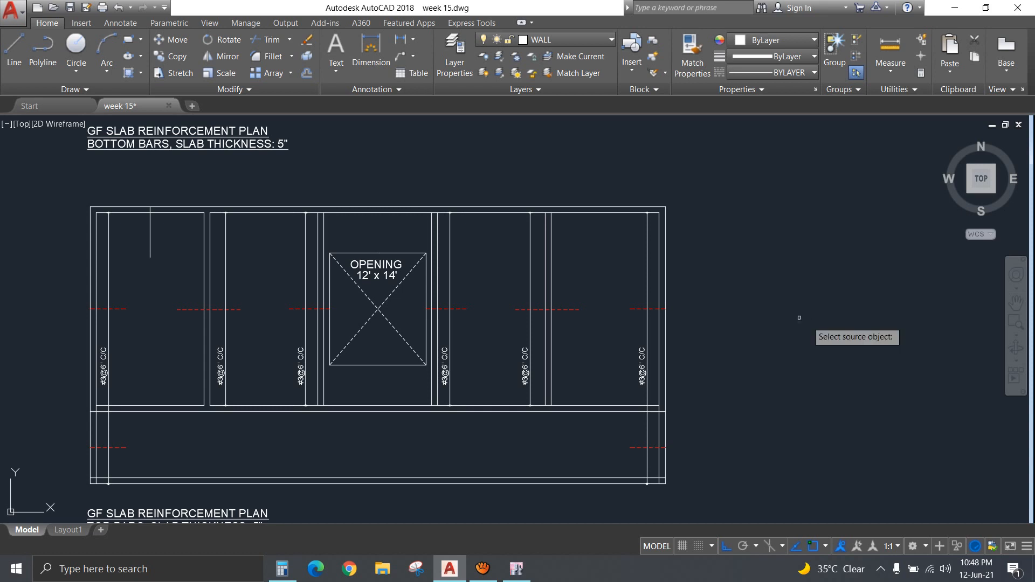
left_click(184, 309)
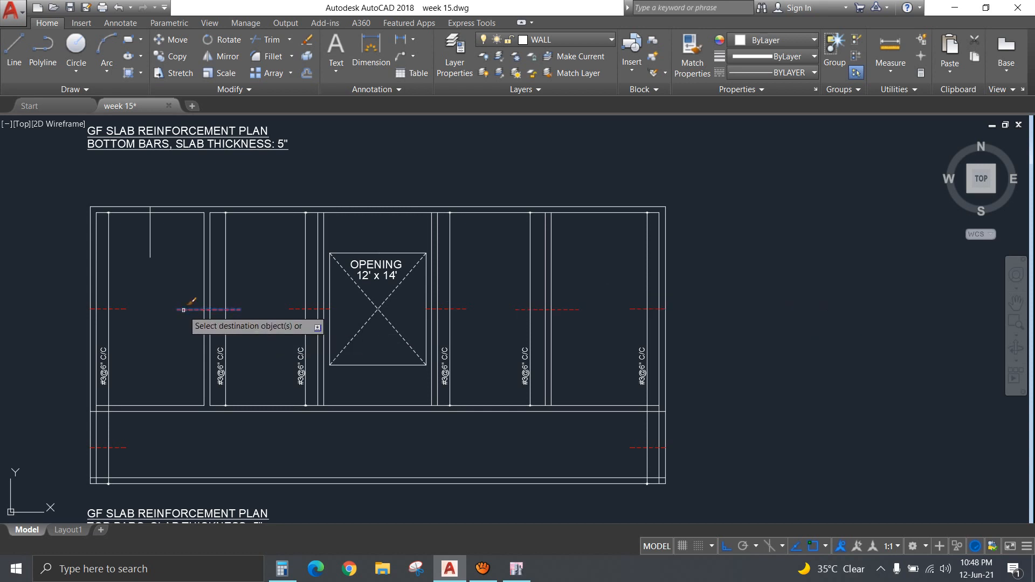
left_click(149, 246)
key("Escape")
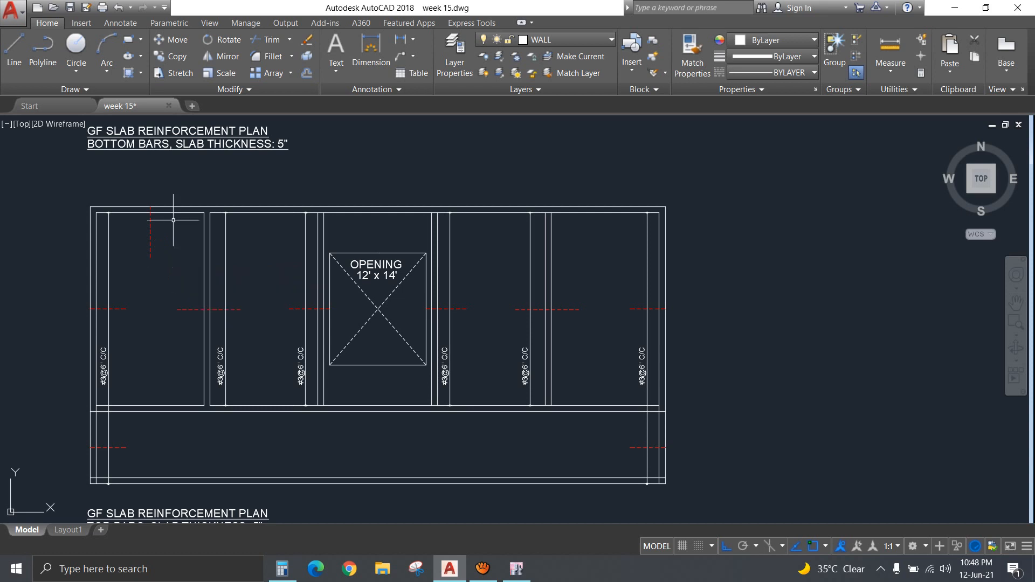
Dimension the first panel's inner width horizontally, placing the dimension line across the vertical dashed bar.
left_click(371, 52)
left_click(150, 210)
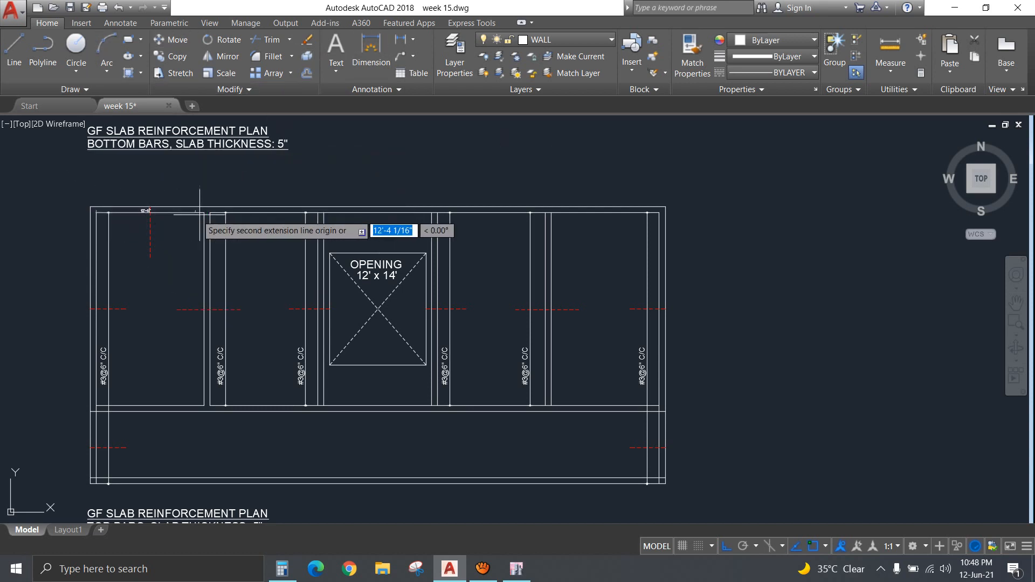
left_click(204, 212)
left_click(146, 227)
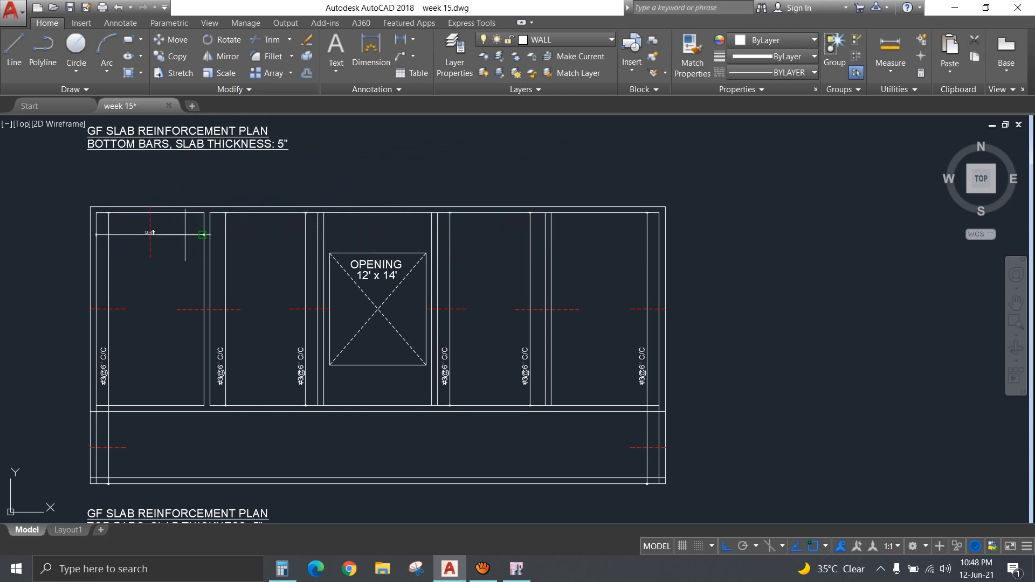
Move the horizontal dimension's text along its line toward the second panel, clear of the vertical dashed bar.
scroll(138, 227, "up", 8)
left_click(202, 189)
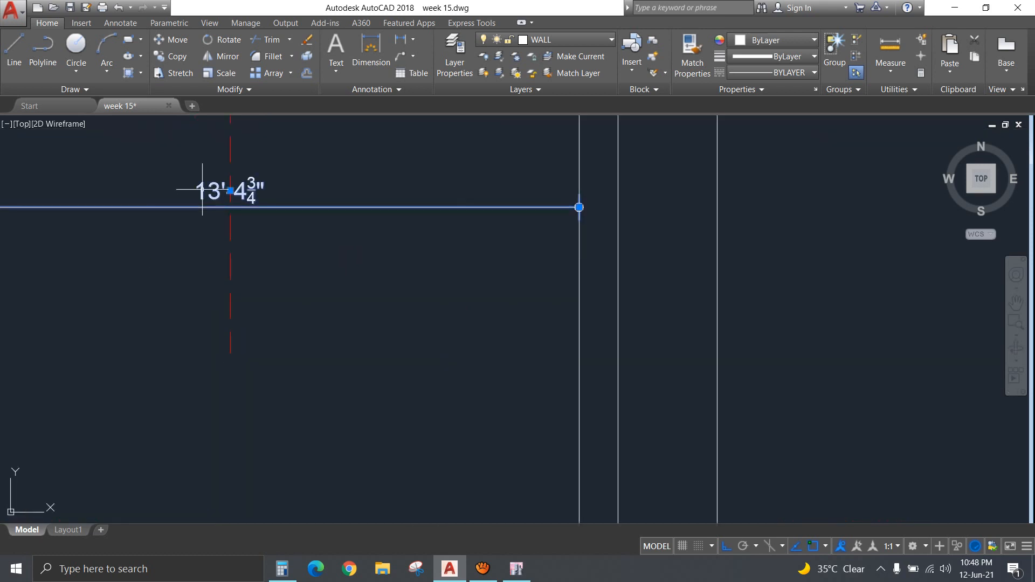
left_click(231, 191)
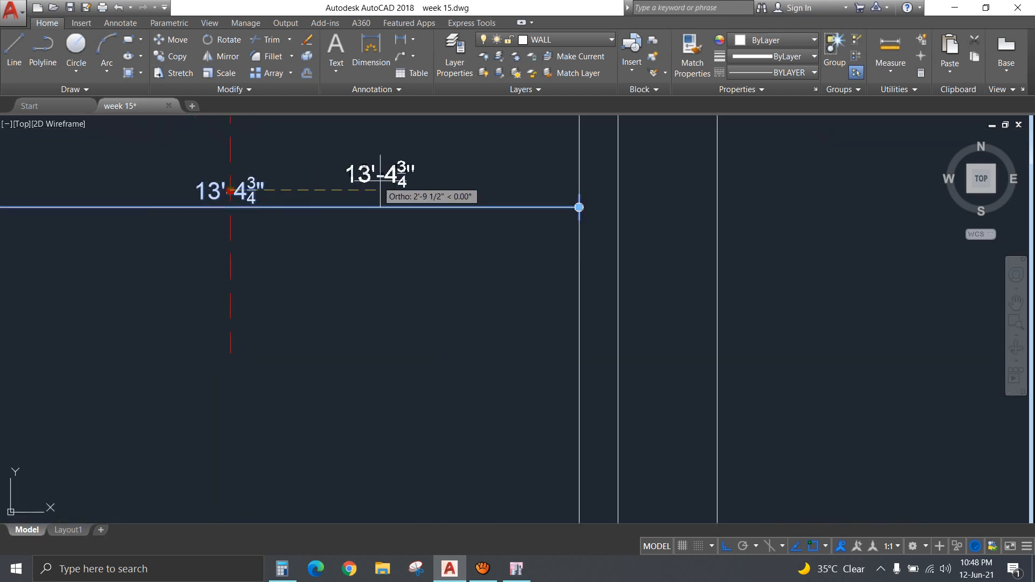
left_click(414, 186)
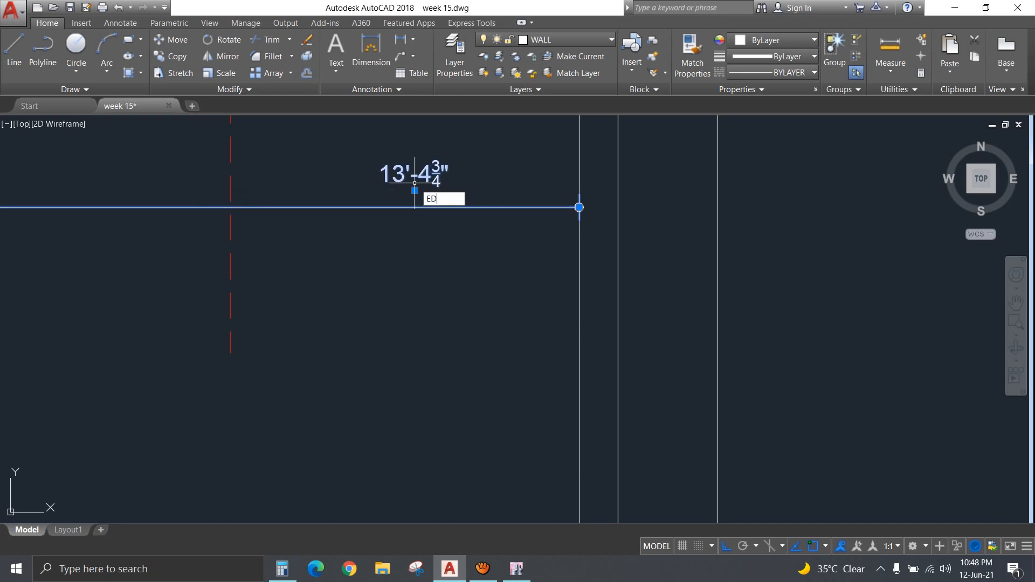
Replace the horizontal dimension's text with #3@6" C/C.
key("Return")
type("#3@")
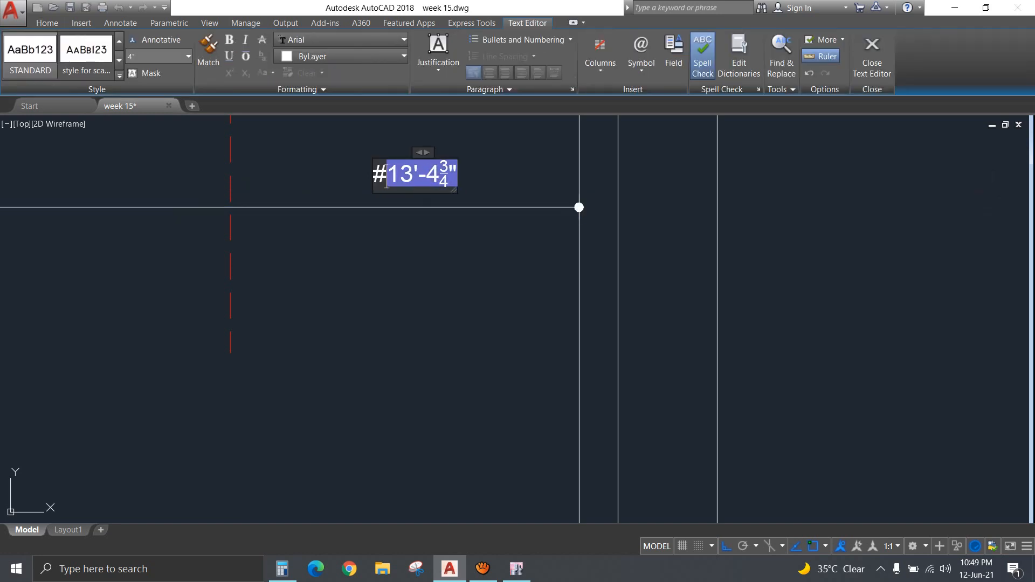
type("6\" C/C")
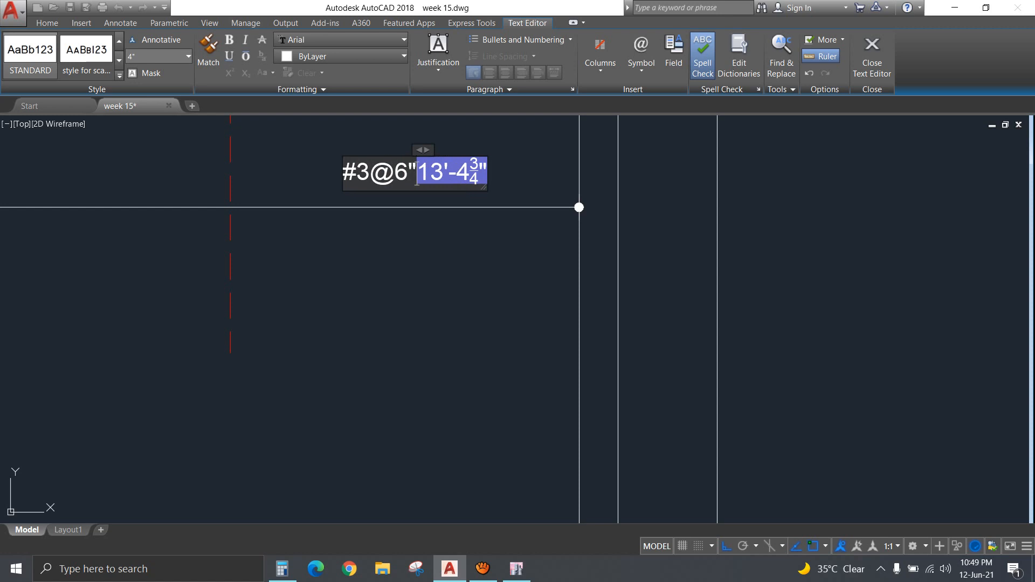
key("Delete")
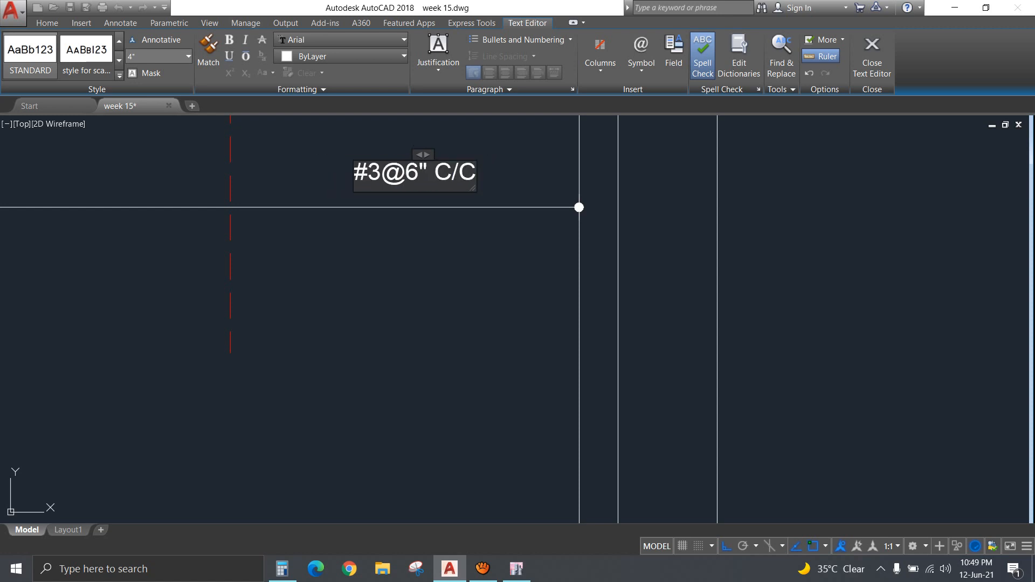
left_click(432, 280)
Copy the first panel's vertical dashed bar and its #3@6" C/C dimension into the other four panels, aligned to each panel's inner corner.
scroll(421, 274, "down", 4)
left_click(413, 278)
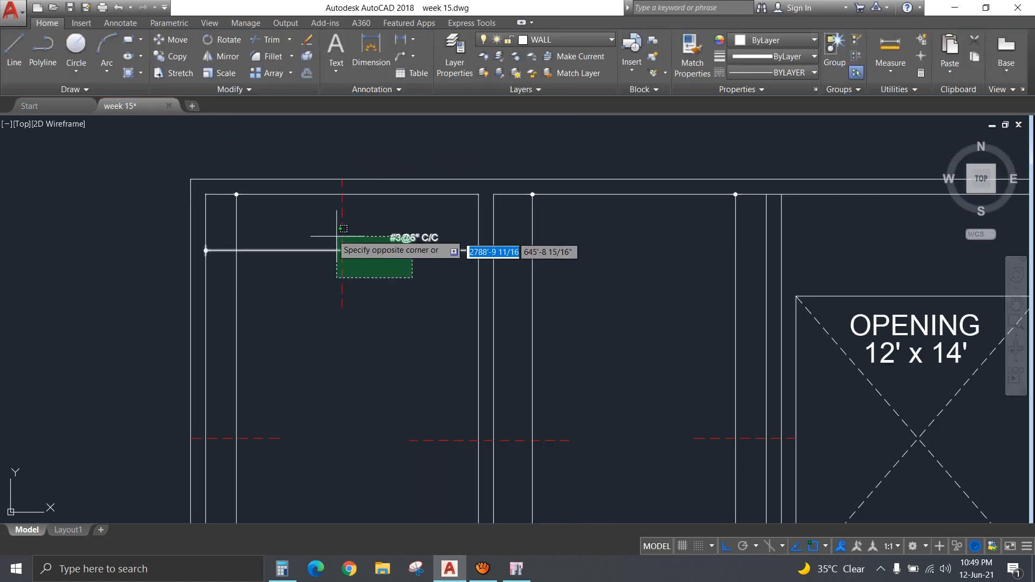
left_click(318, 229)
type("co")
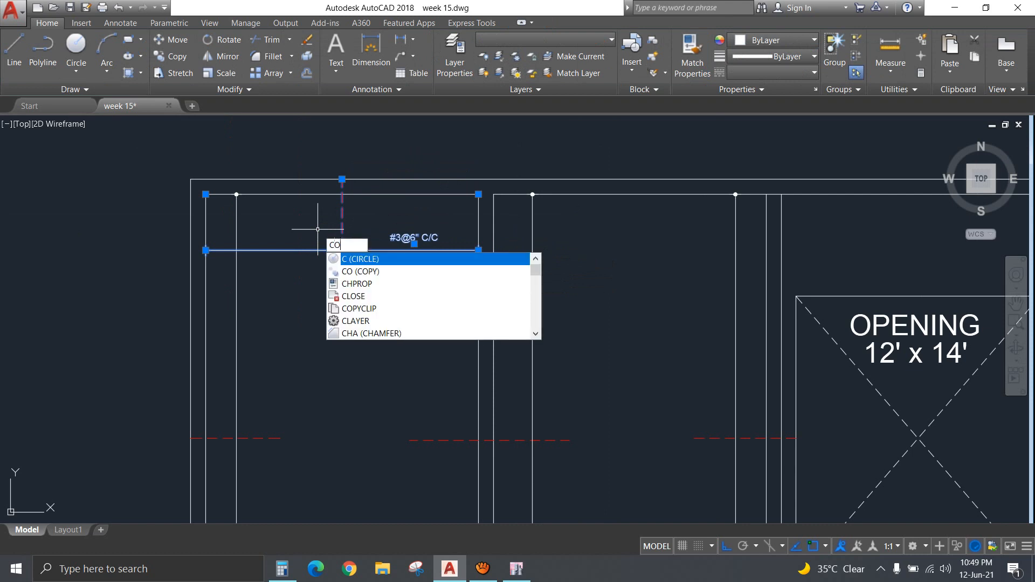
key("Return")
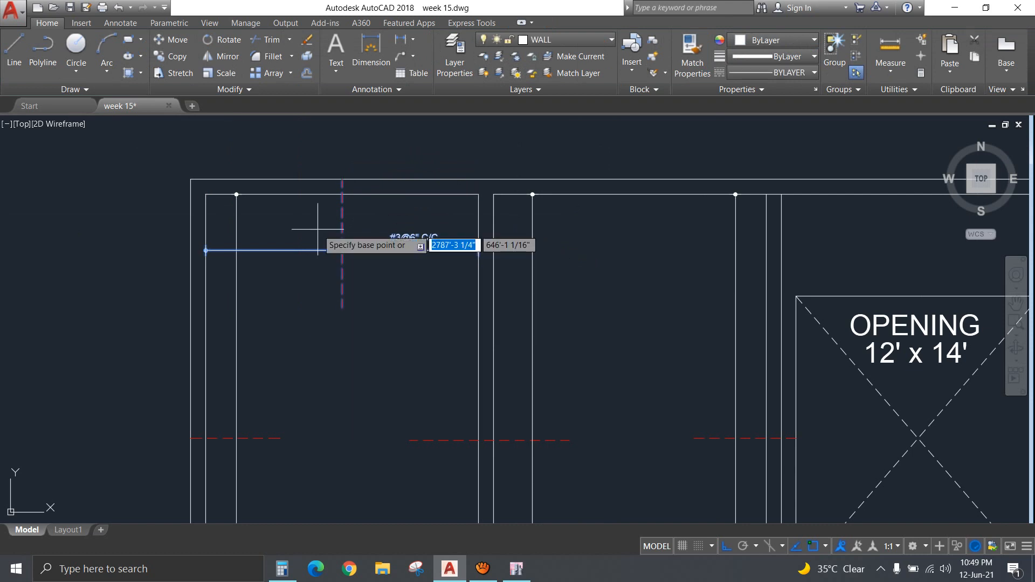
left_click(206, 195)
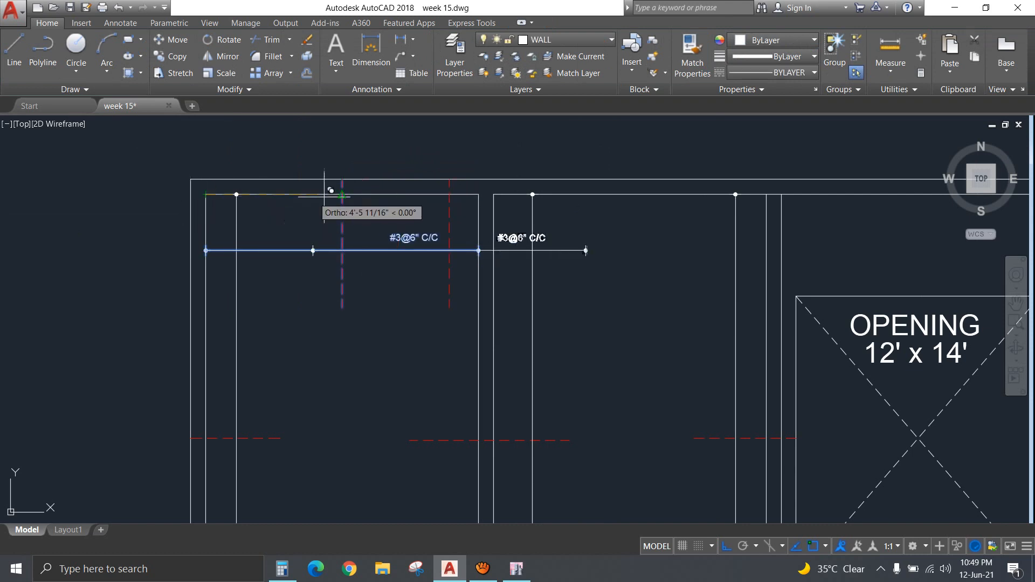
left_click(493, 186)
middle_click_drag(695, 206, 305, 206)
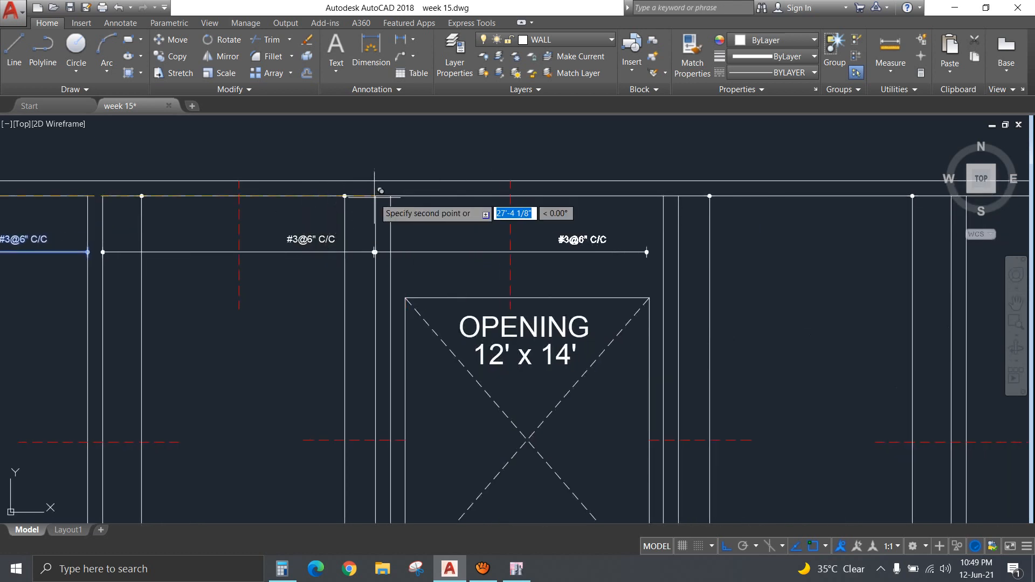
left_click(390, 196)
middle_click_drag(697, 203, 373, 222)
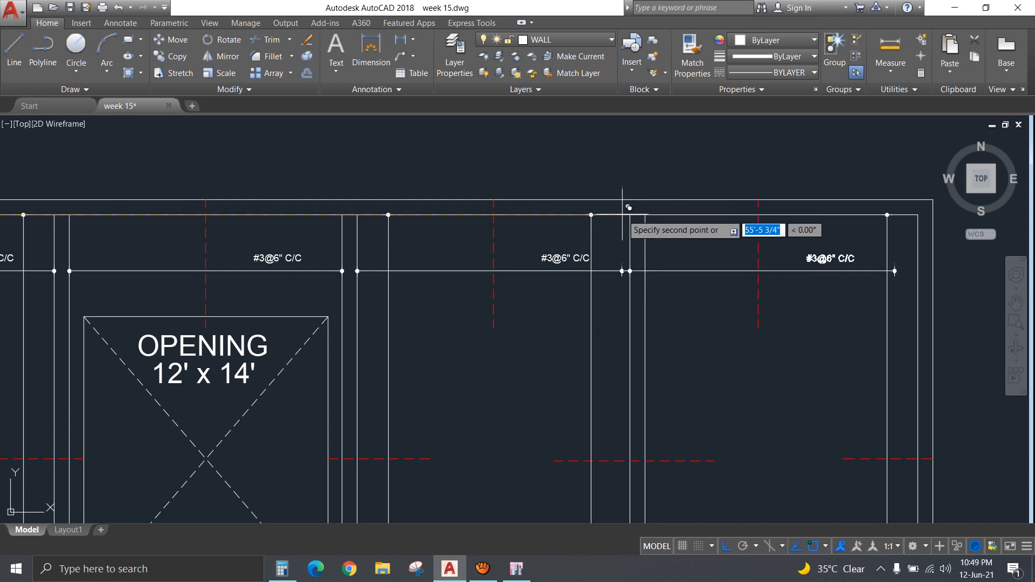
left_click(645, 215)
key("Escape")
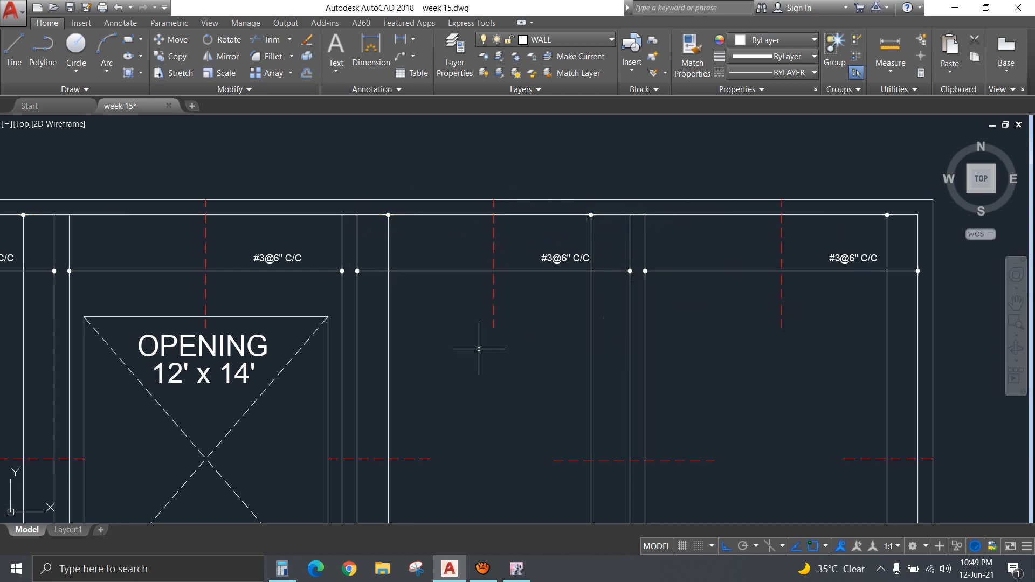
Set the text height of the first panel's horizontal #3@6" C/C dimension to 8".
scroll(479, 345, "down", 4)
middle_click_drag(478, 344, 545, 279)
scroll(253, 265, "up", 4)
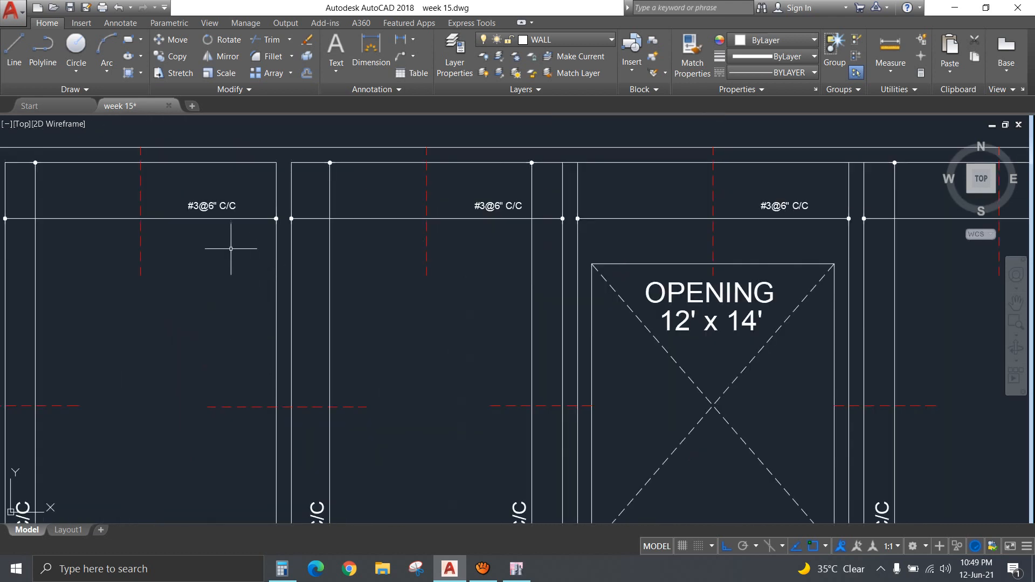
left_click(212, 206)
right_click(212, 206)
left_click(253, 531)
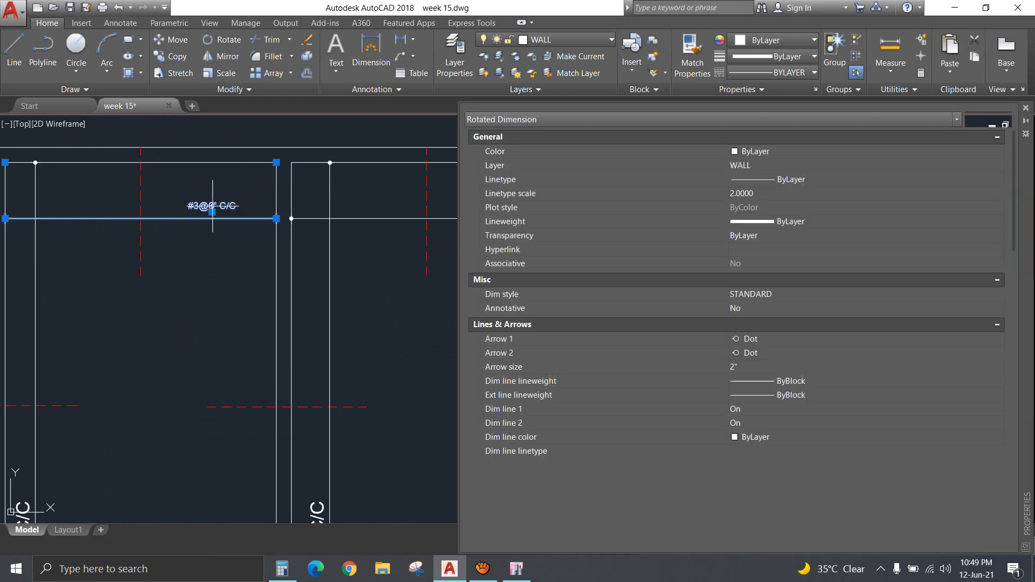
scroll(733, 335, "down", 5)
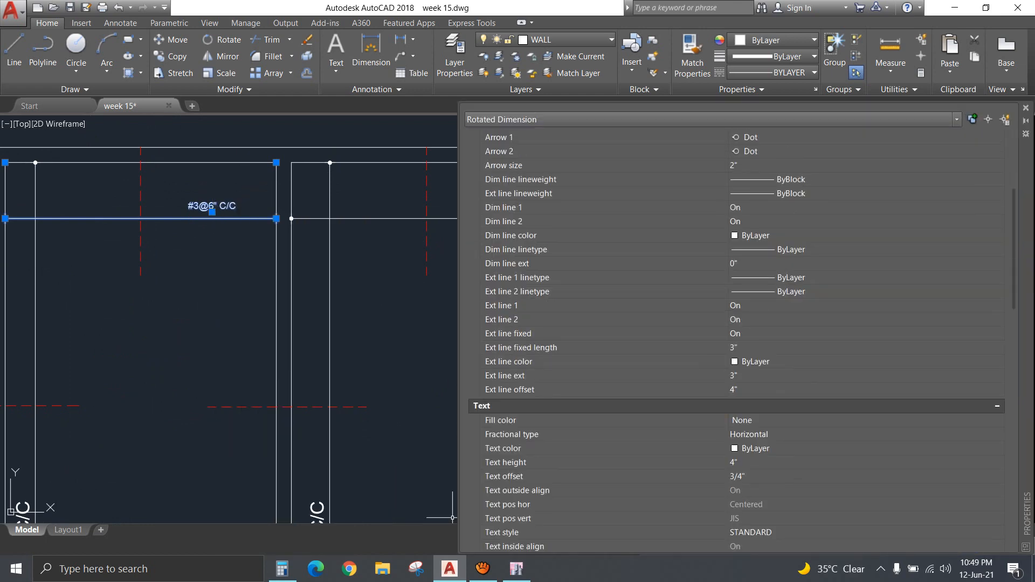
left_click(755, 463)
type("8")
key("Return")
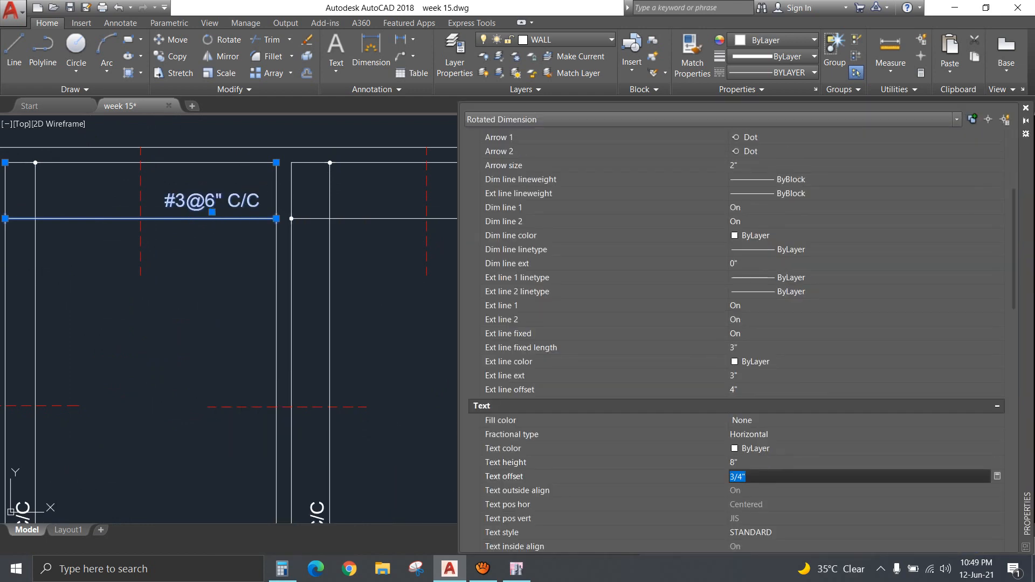
left_click(1026, 108)
key("Escape")
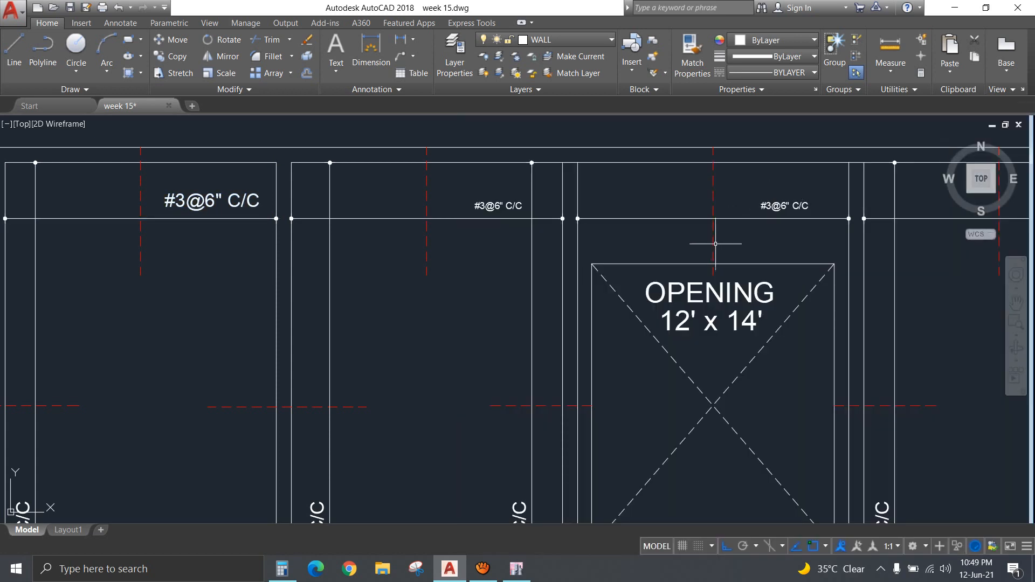
Match the first panel's horizontal dimension properties onto the horizontal #3@6" C/C dimensions in the other four panels.
type("MA")
key("Return")
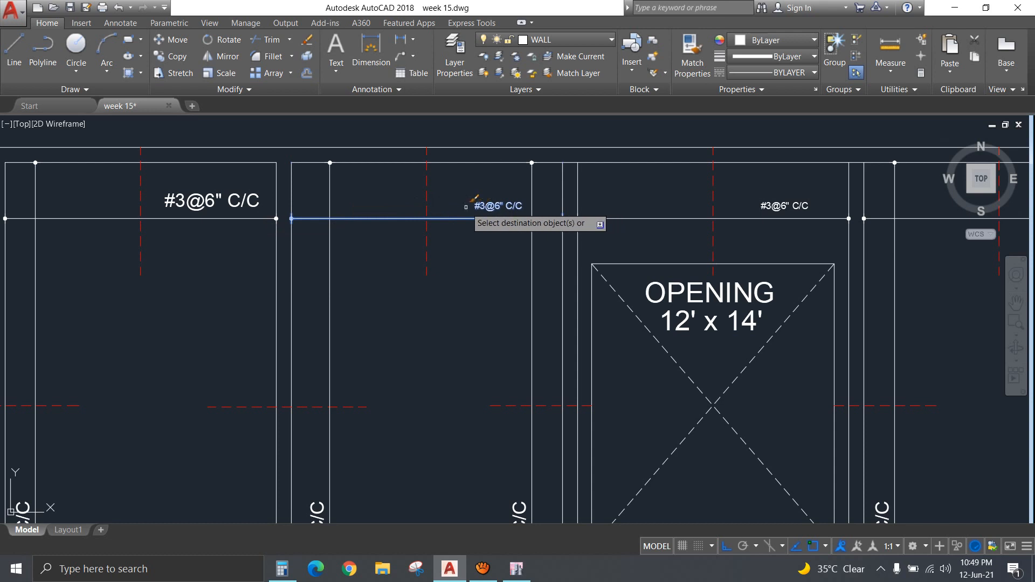
key("Escape")
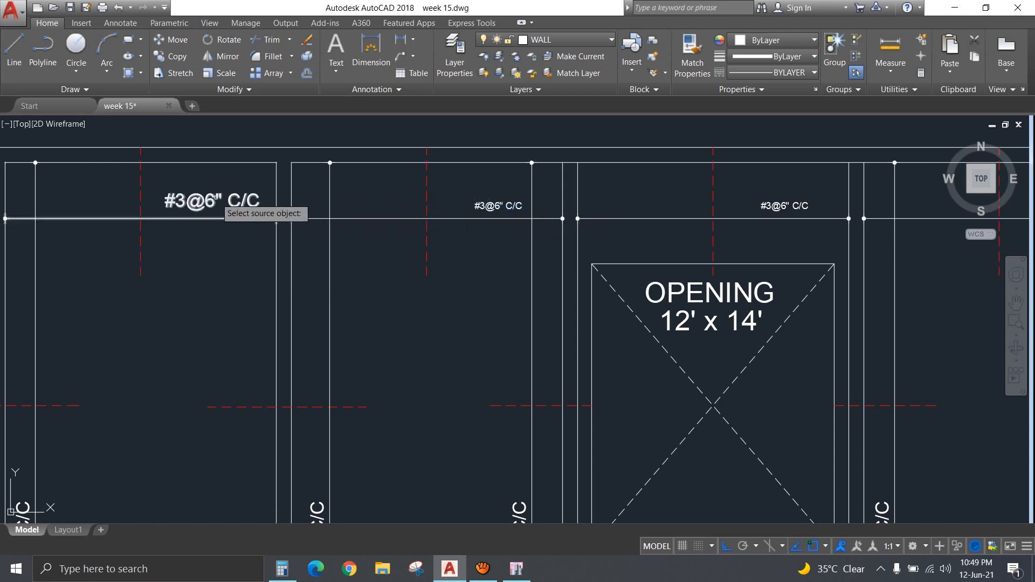
left_click(211, 200)
left_click(489, 211)
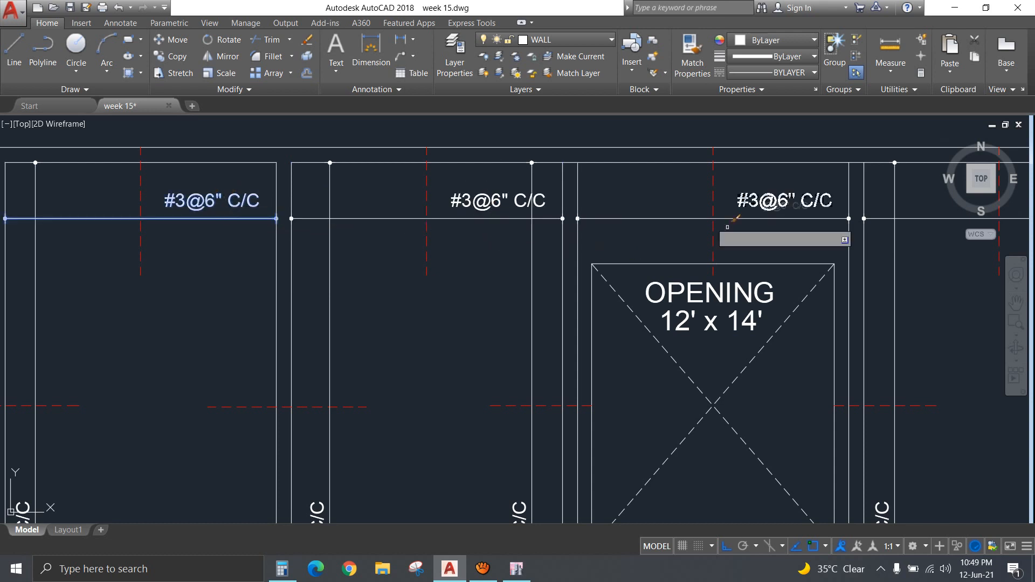
left_click(796, 213)
left_click(809, 222)
scroll(809, 223, "down", 3)
middle_click_drag(784, 217, 469, 239)
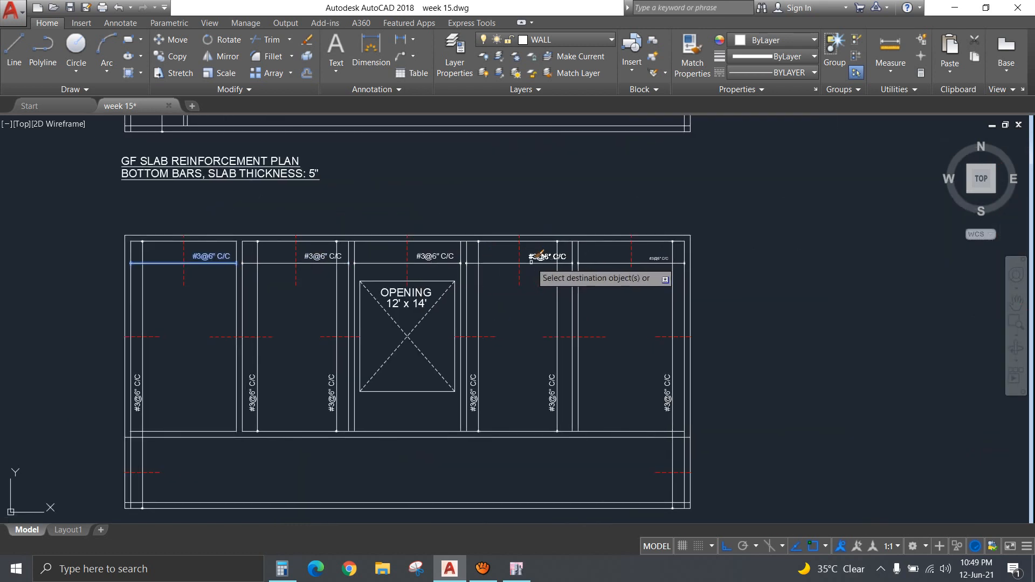
left_click(659, 259)
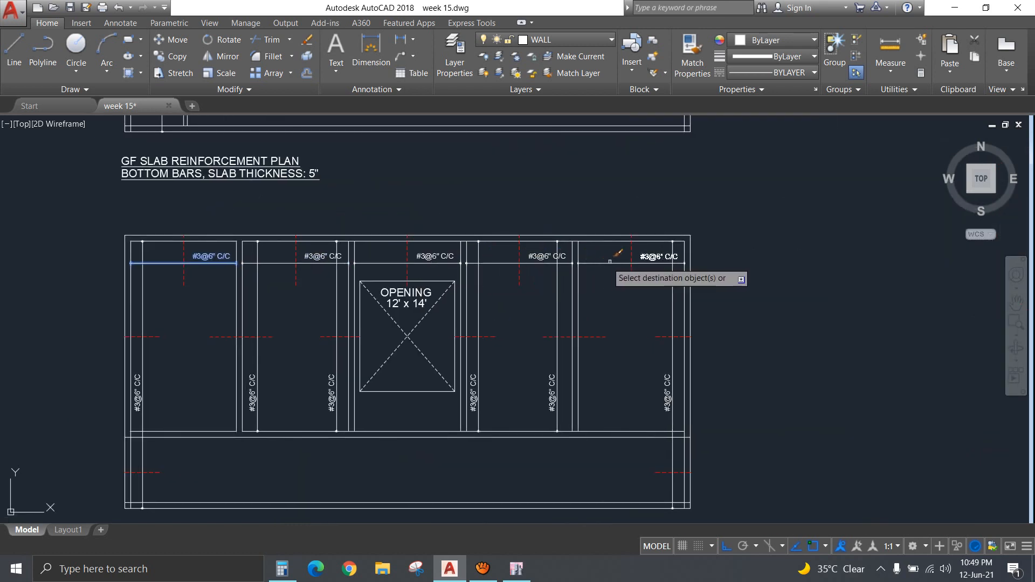
key("Escape")
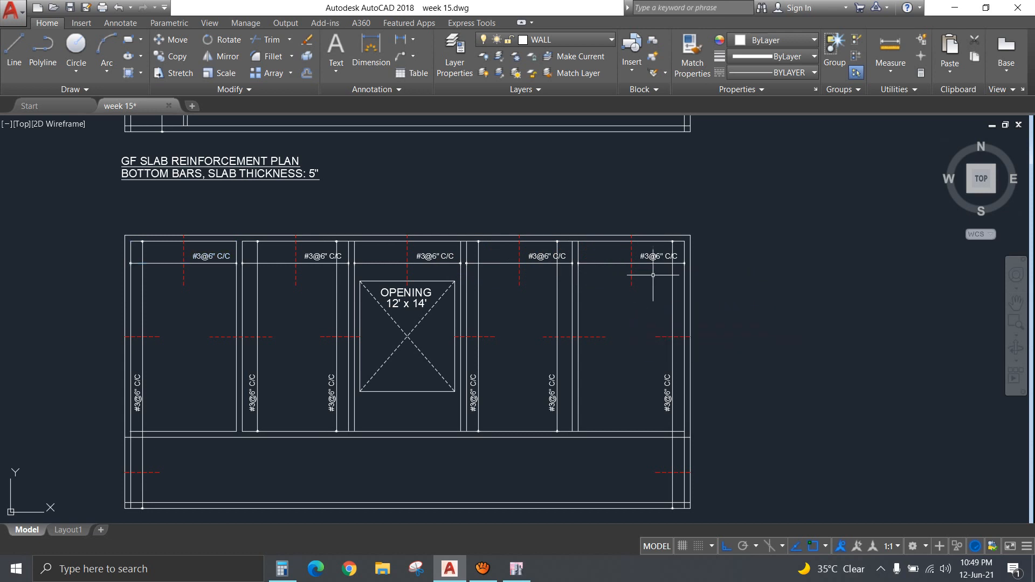
Shorten the middle panel's vertical dashed bar so it ends at the upper edge of the opening.
scroll(379, 275, "up", 4)
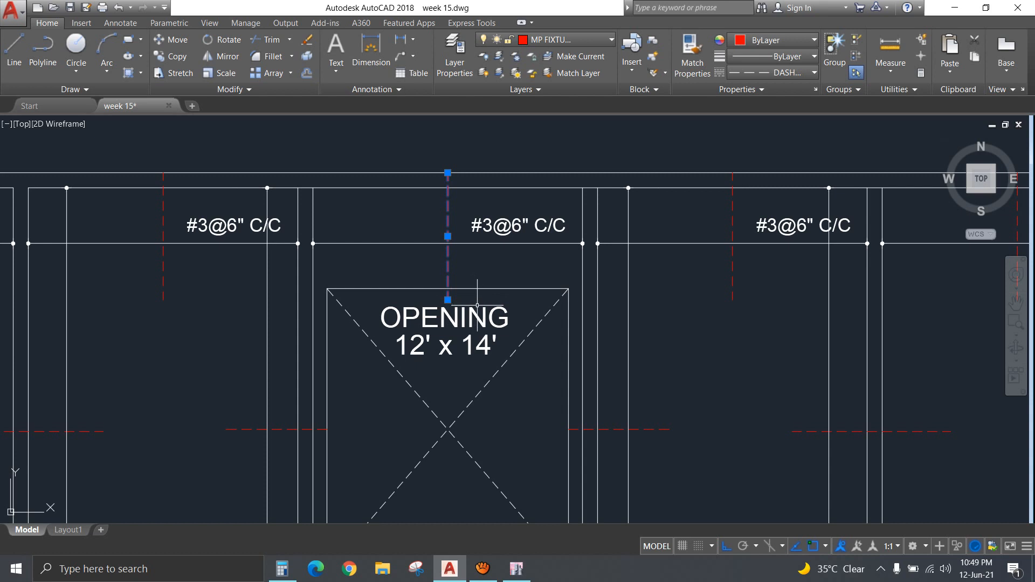
left_click(448, 296)
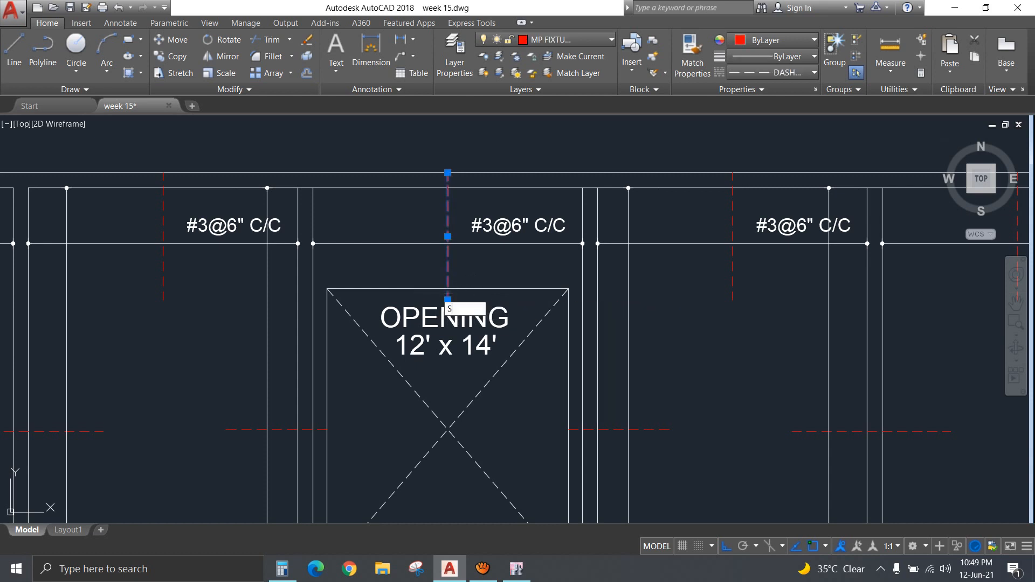
key("space")
left_click(673, 310)
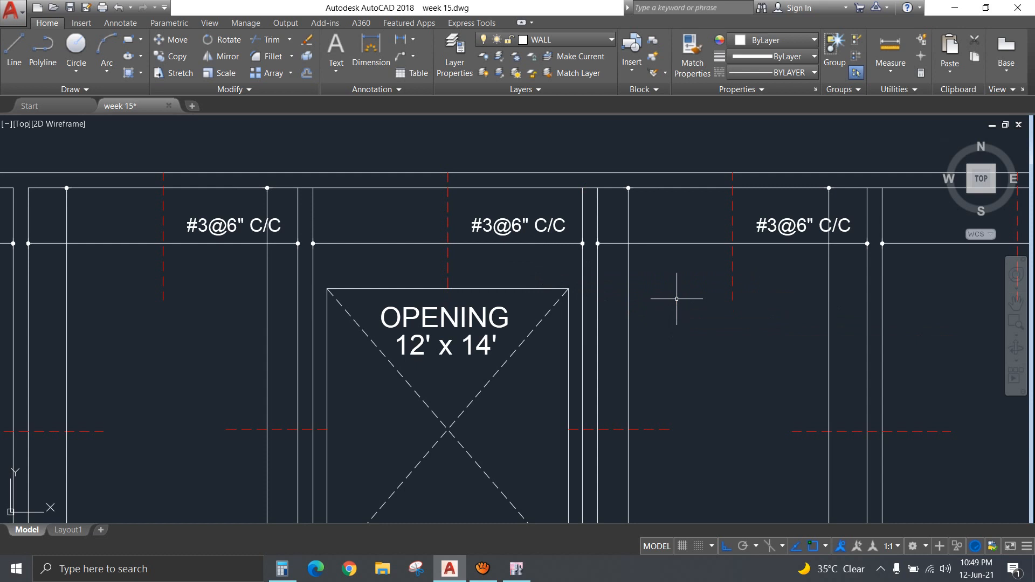
Mirror the five vertical dashed bars and their dimensions about the panels' horizontal centreline, keeping the originals.
scroll(677, 299, "down", 4)
left_click(796, 249)
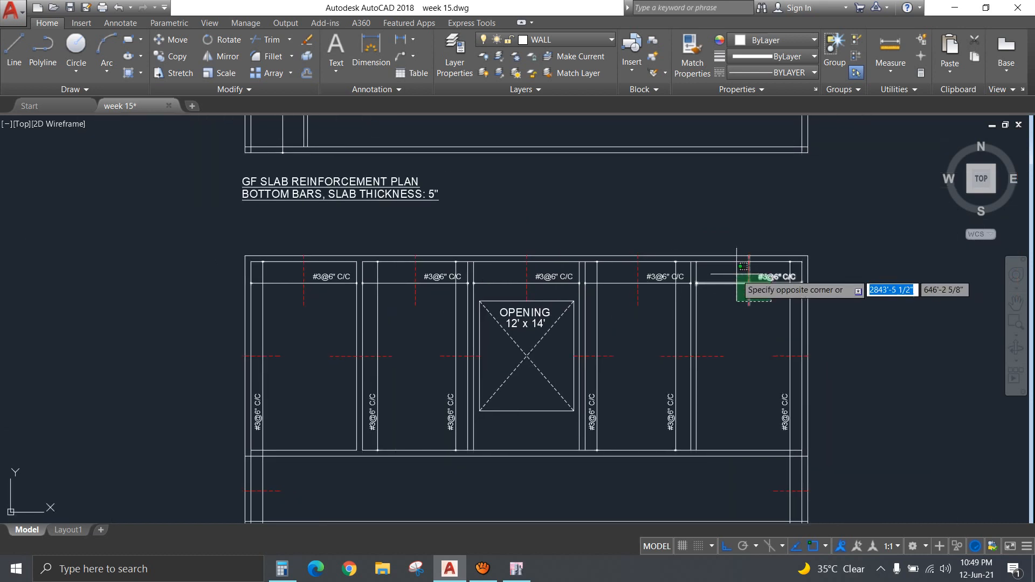
left_click(678, 295)
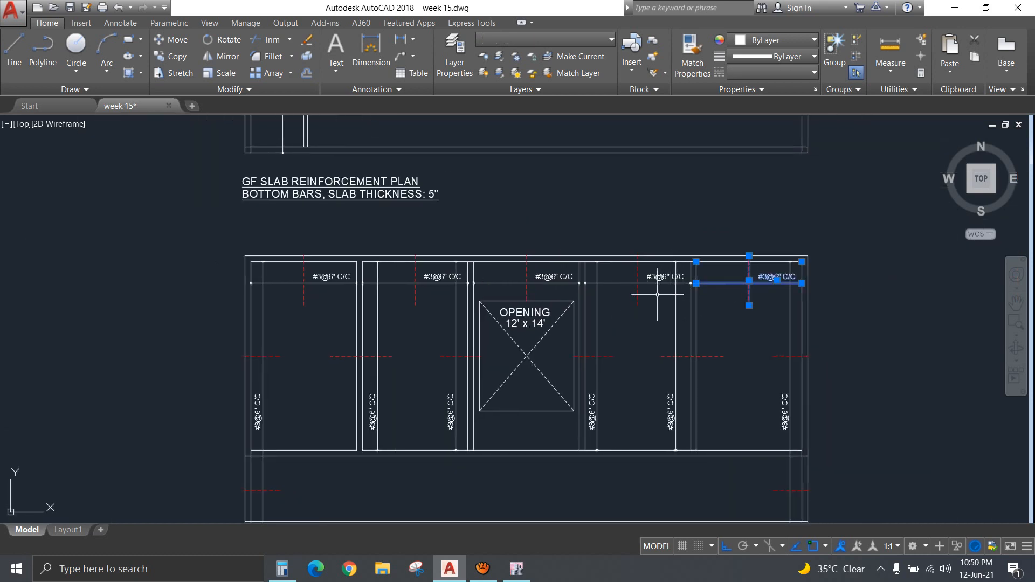
left_click(657, 295)
left_click(581, 284)
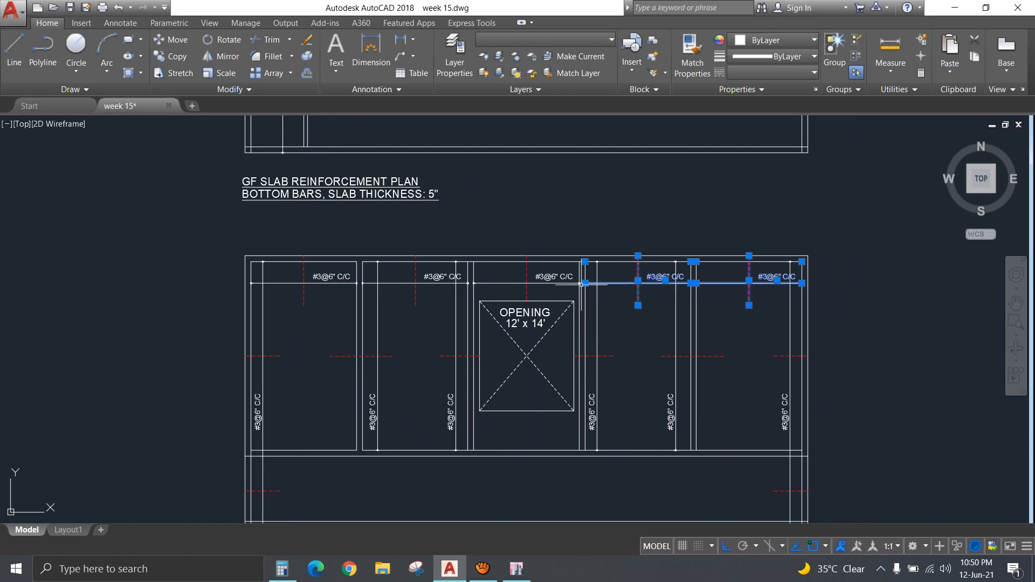
left_click(550, 283)
left_click(512, 278)
left_click(432, 288)
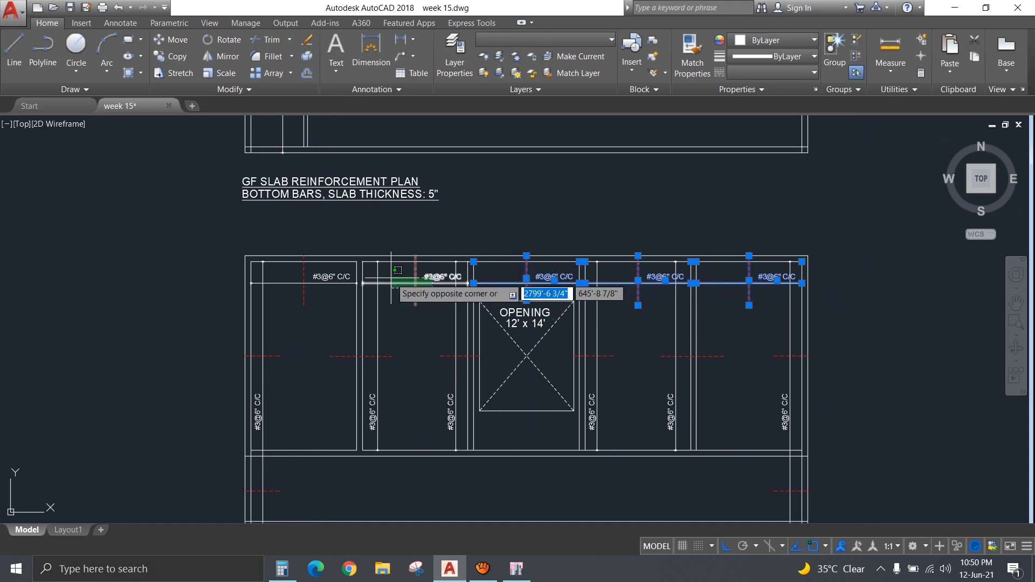
left_click(337, 292)
left_click(321, 294)
left_click(291, 286)
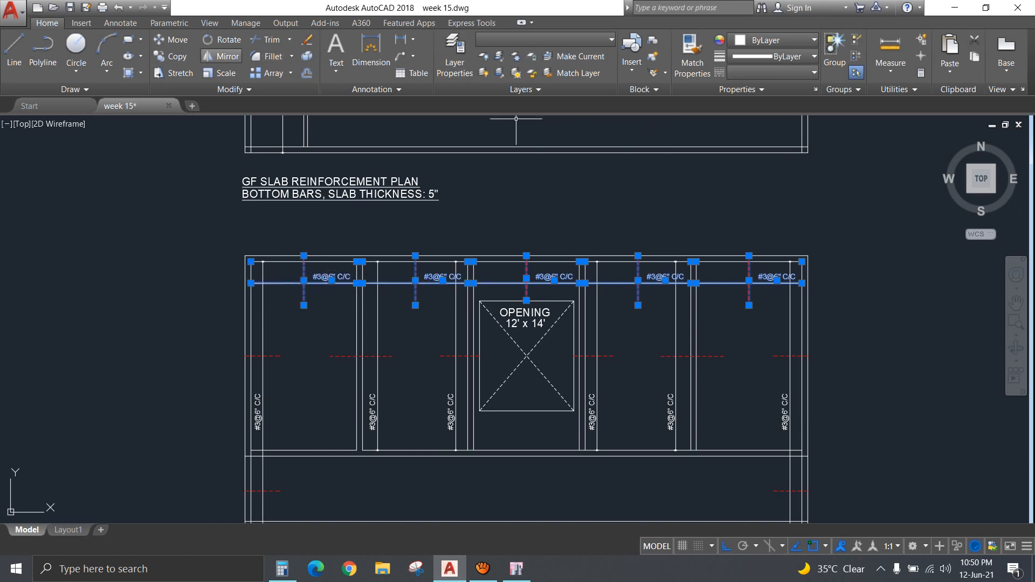
left_click(220, 56)
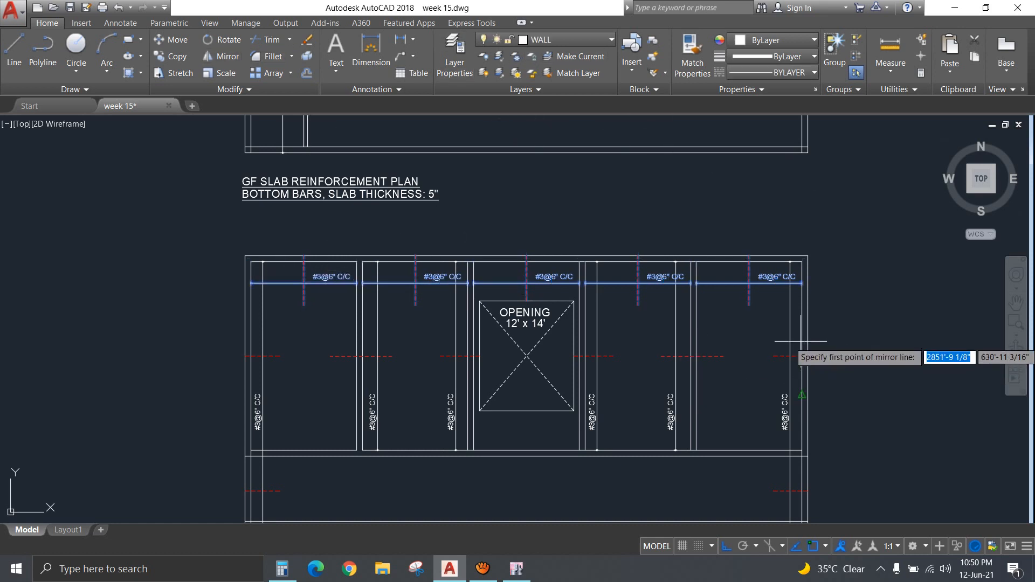
left_click(362, 357)
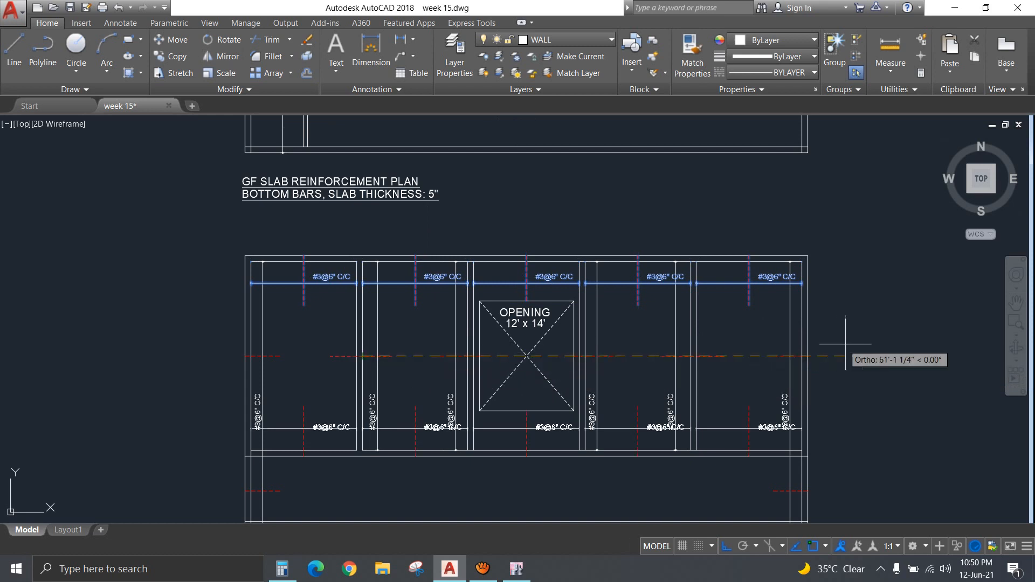
key("Return")
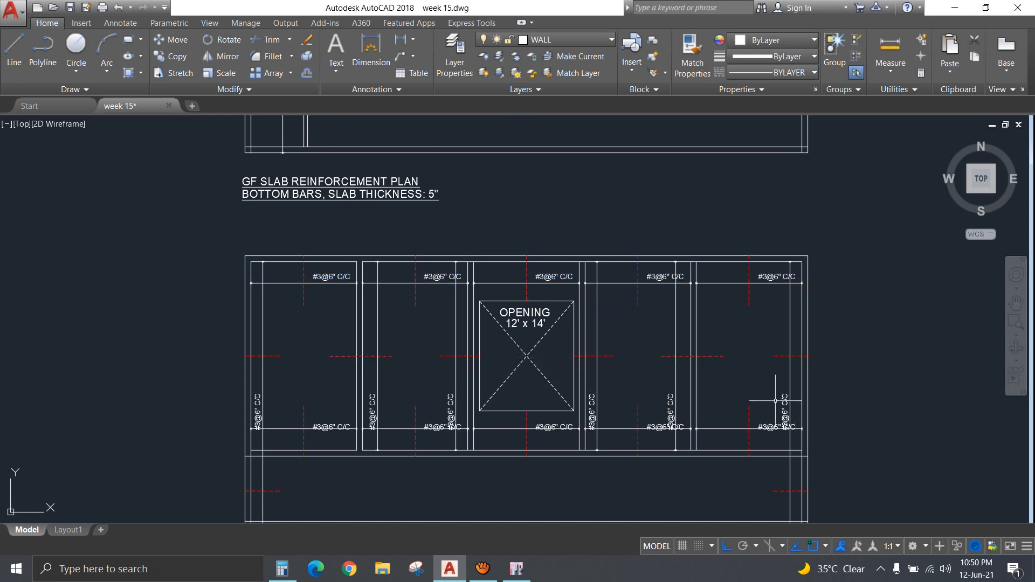
Move the #3@6" C/C texts of the three vertical dimensions in the fourth and fifth panels upward, clear of the lower horizontal labels.
left_click(790, 411)
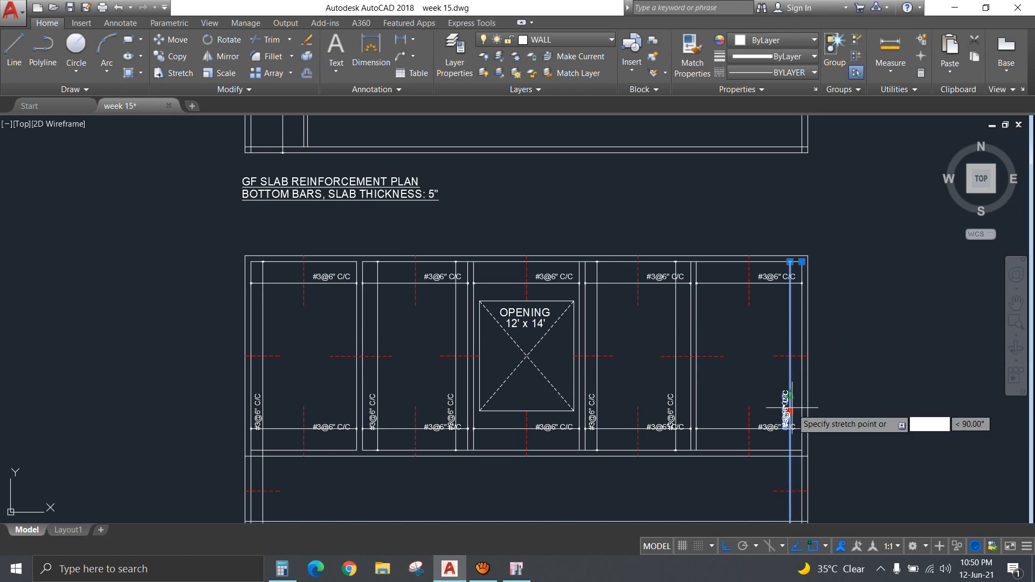
scroll(791, 408, "up", 4)
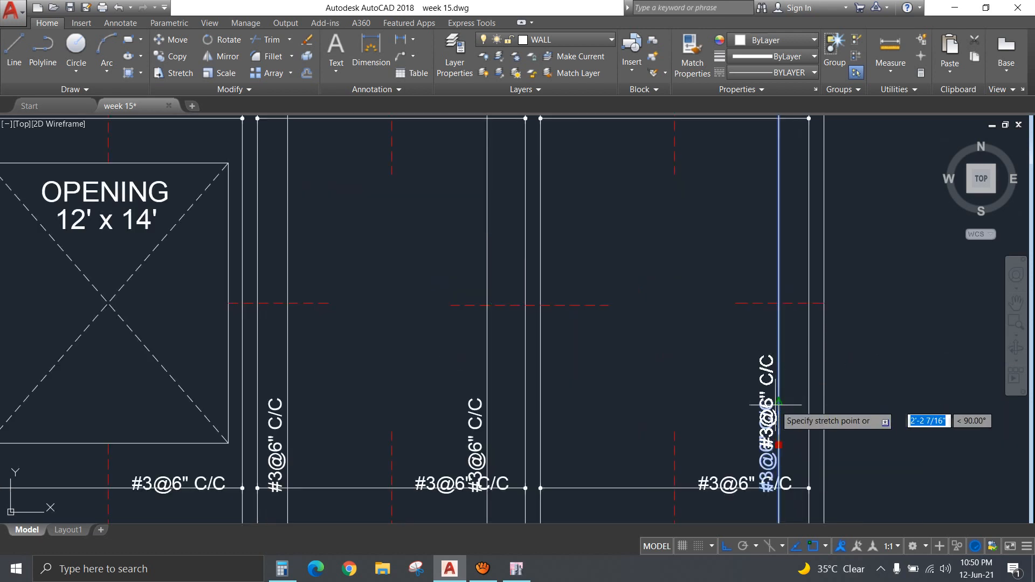
left_click(780, 401)
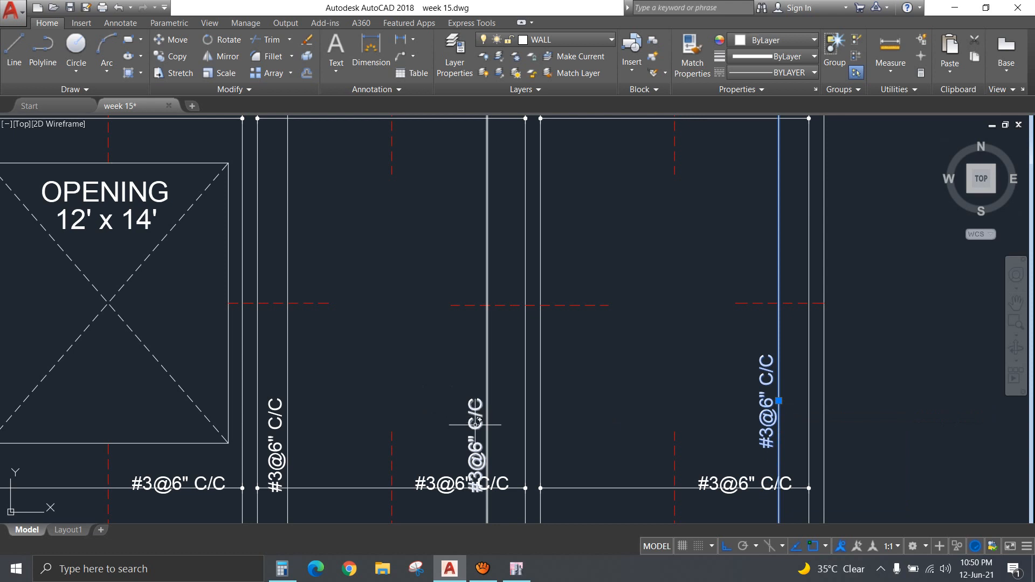
left_click(487, 445)
left_click(486, 397)
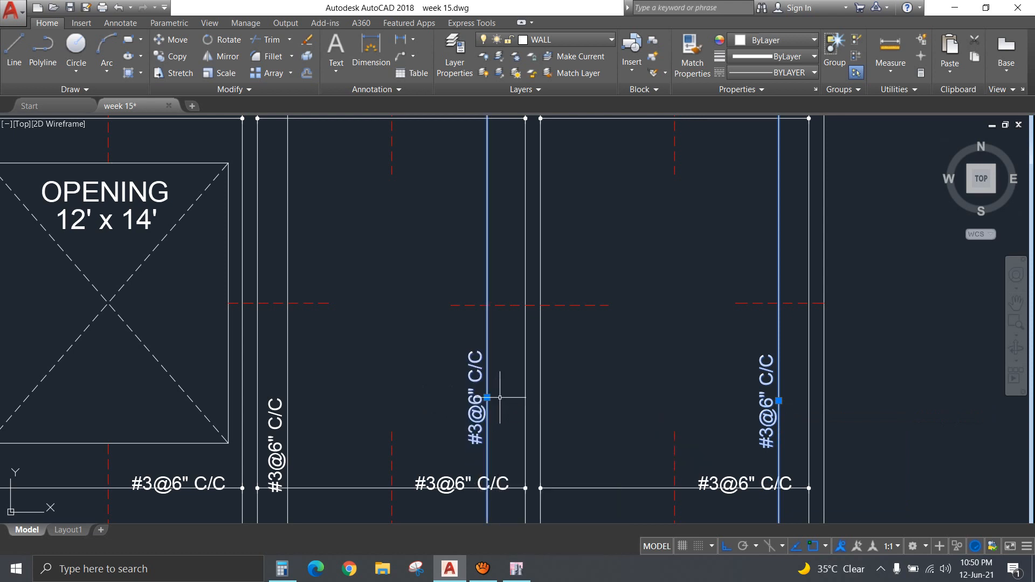
left_click(292, 445)
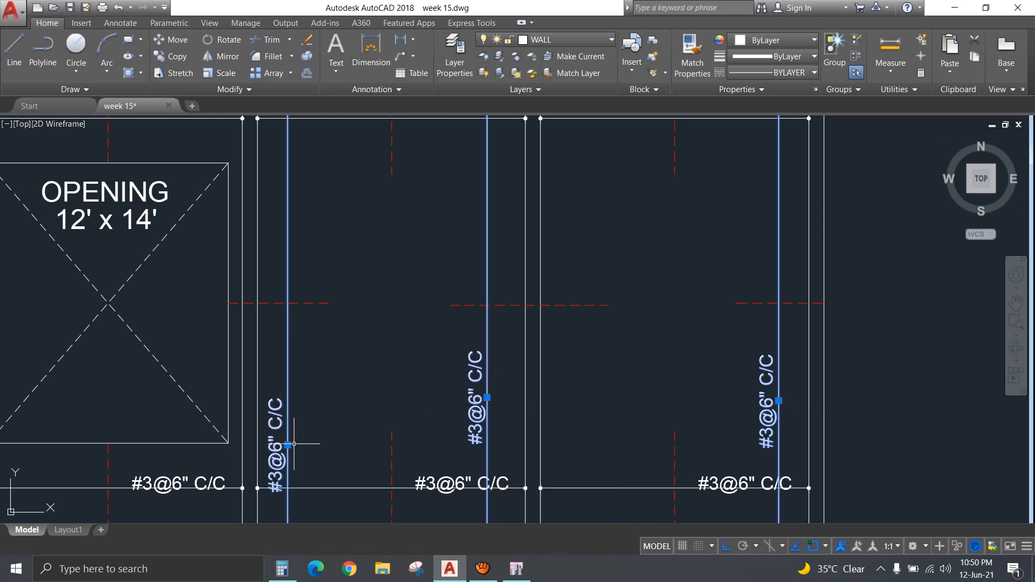
left_click(287, 444)
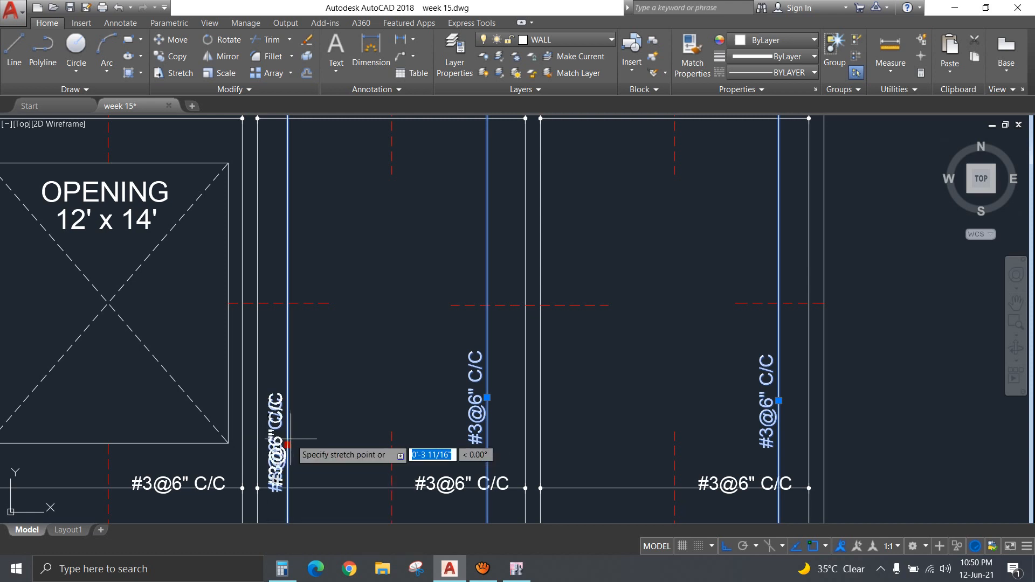
left_click(326, 397)
scroll(360, 425, "down", 4)
Move the #3@6" C/C texts of the second panel's two vertical dimensions upward, clear of the lower horizontal dimension line.
middle_click_drag(382, 423, 641, 396)
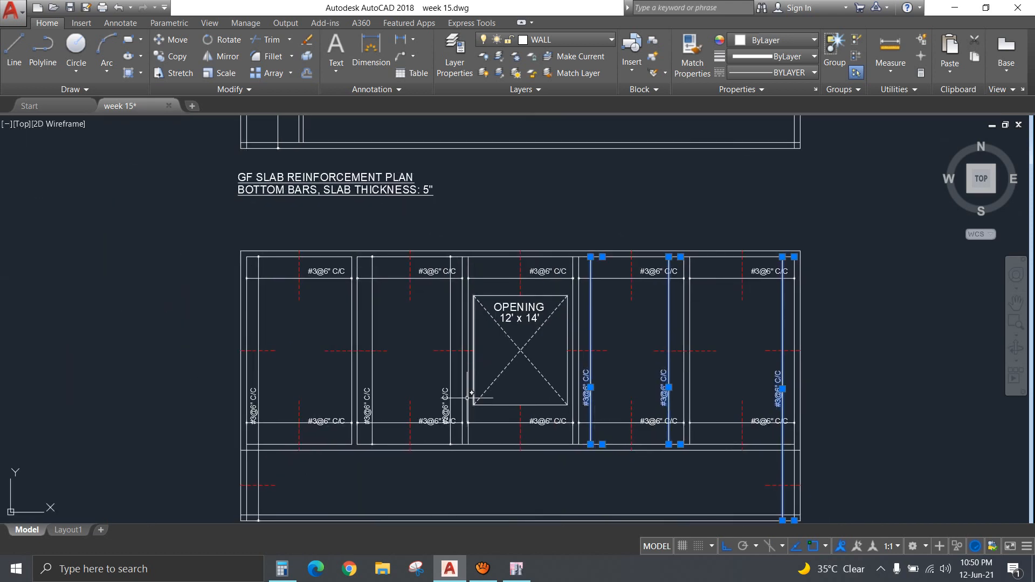
scroll(448, 404, "up", 2)
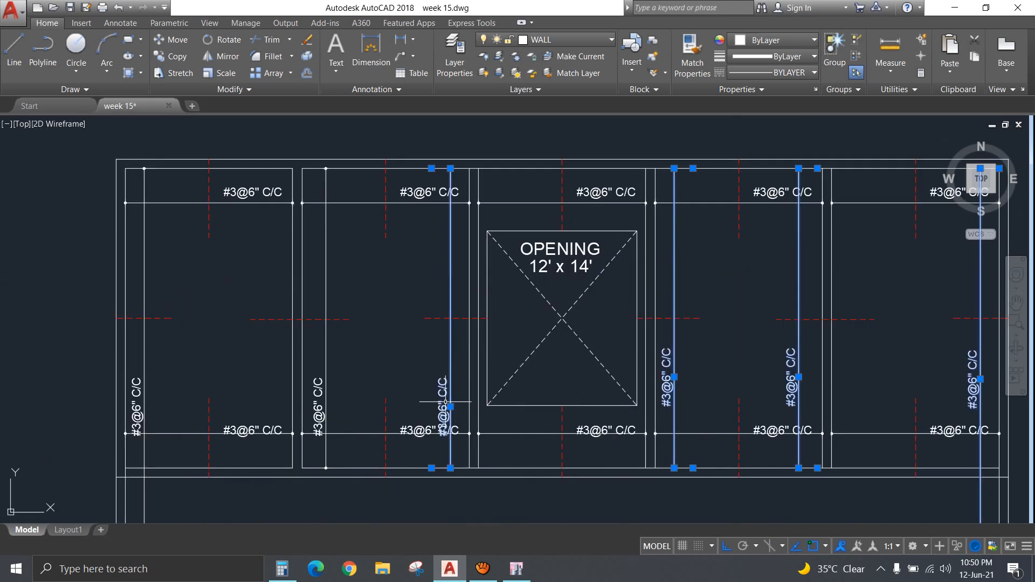
left_click(450, 407)
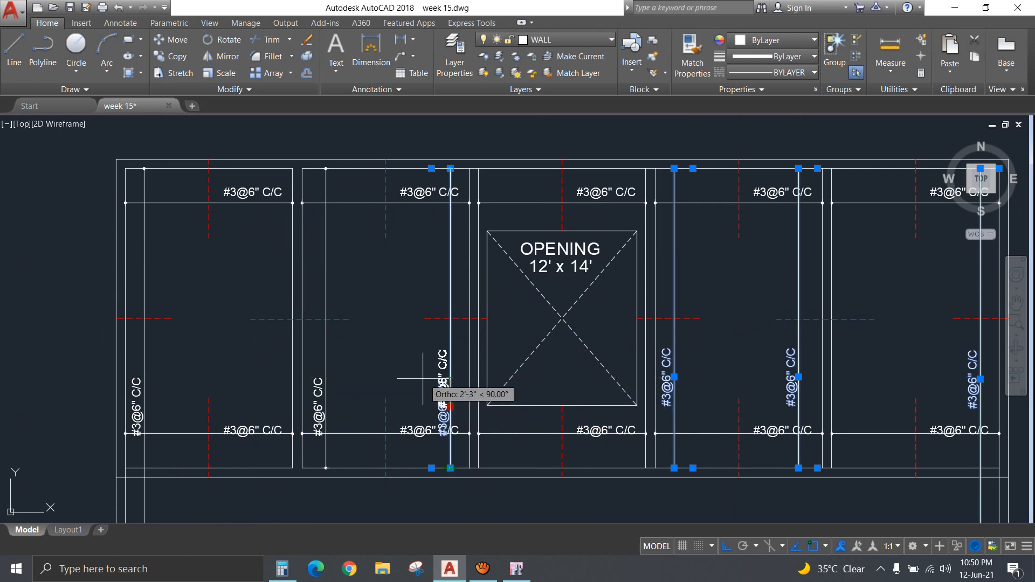
scroll(422, 379, "up", 2)
scroll(422, 379, "up", 2)
left_click(436, 361)
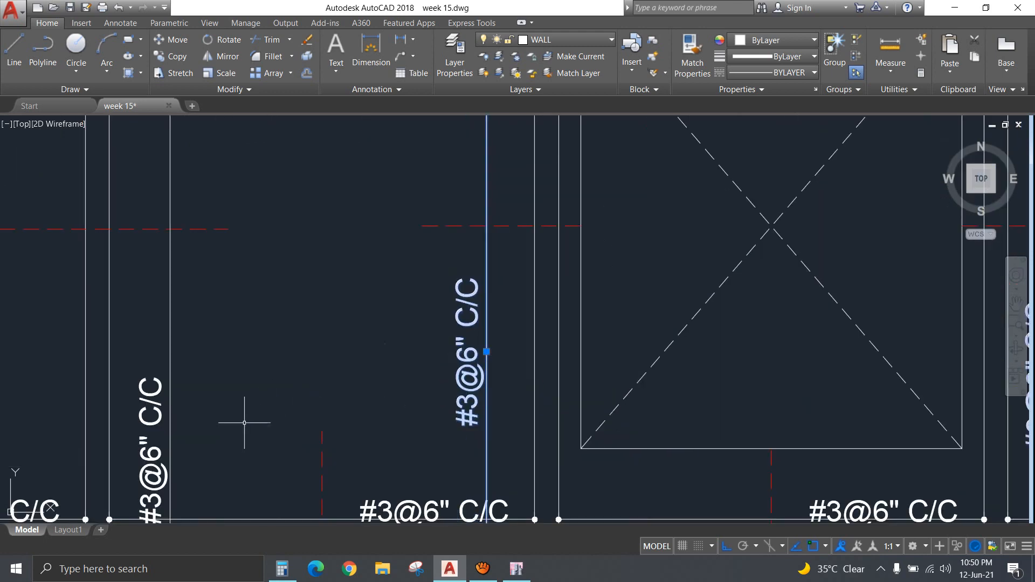
left_click(165, 465)
left_click(170, 451)
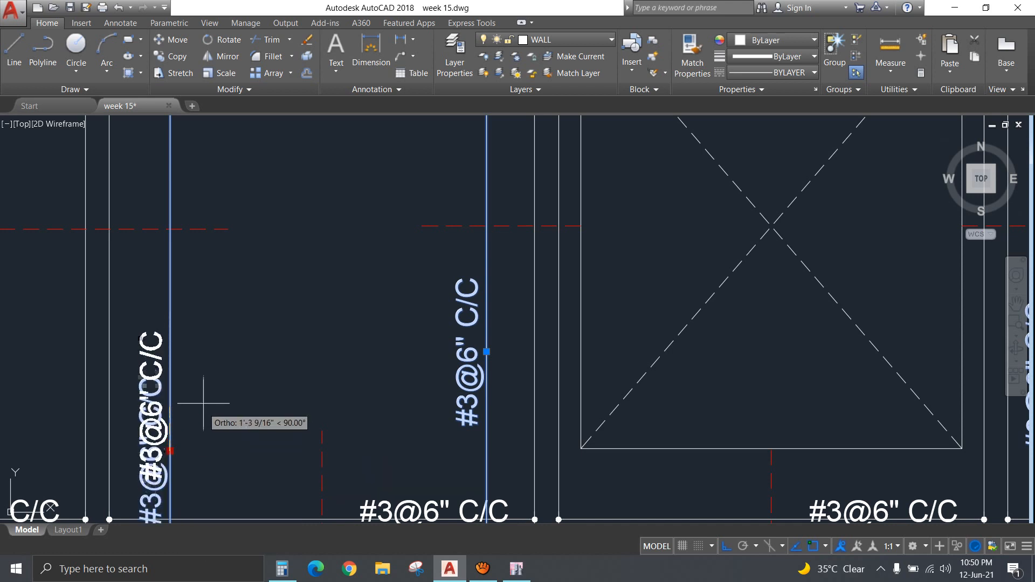
left_click(208, 378)
Move the first panel's vertical #3@6" C/C dimension text upward, clear of the lower horizontal dimension line.
scroll(213, 383, "down", 2)
middle_click_drag(215, 386, 500, 386)
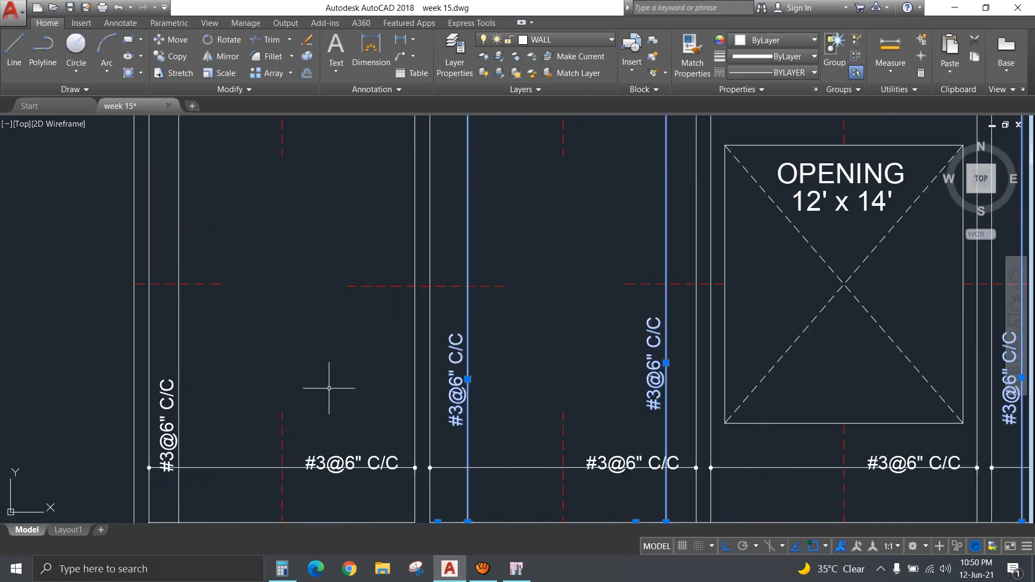
left_click(179, 437)
left_click(179, 425)
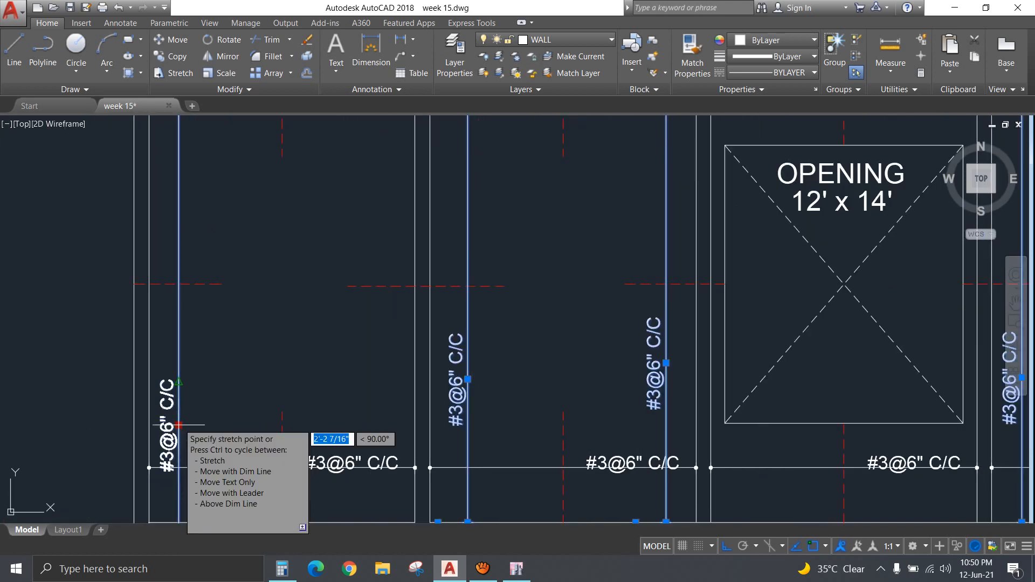
left_click(206, 363)
key("Escape")
scroll(248, 375, "down", 8)
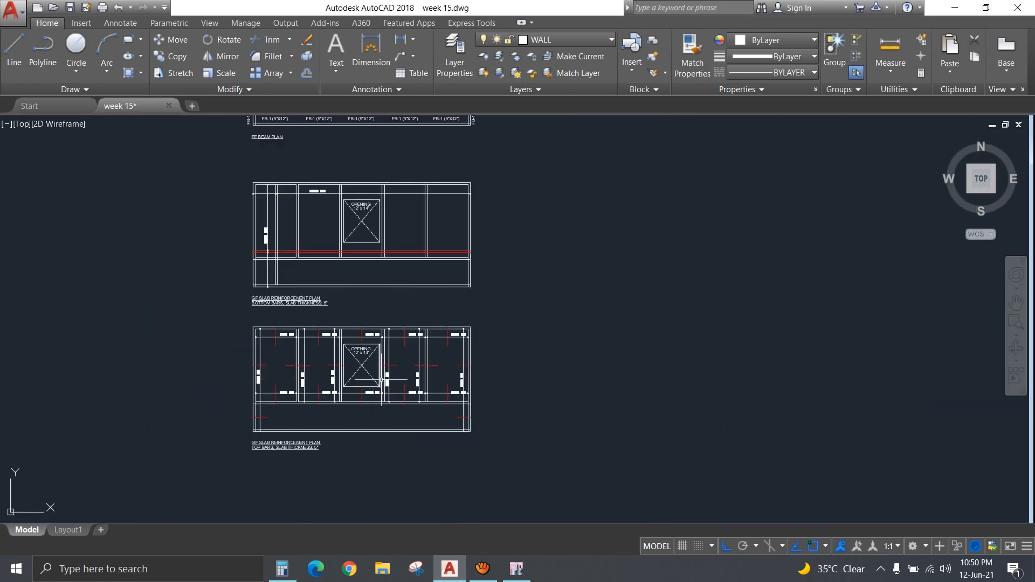
Copy the first panel's lower vertical dashed bar and its horizontal #3@6" C/C dimension down into the long bottom strip, aligned to the slab's outer corner.
scroll(216, 371, "up", 4)
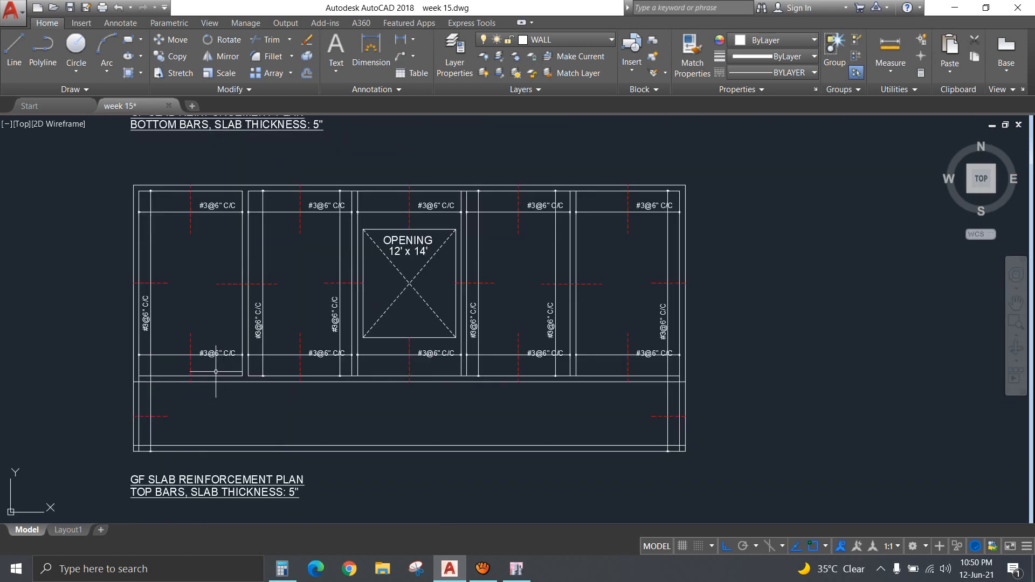
left_click(221, 366)
left_click(166, 342)
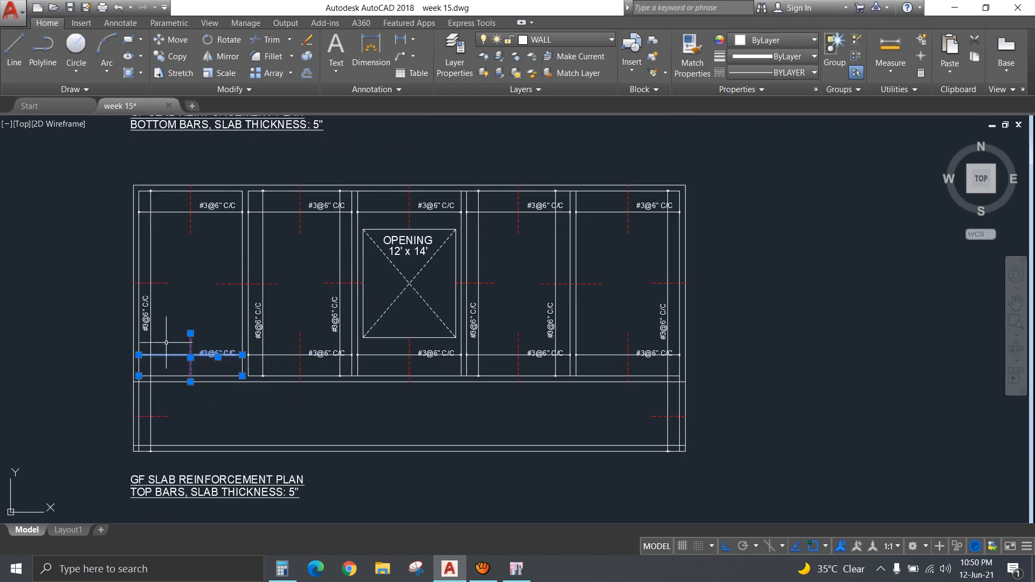
type("CO")
key("Return")
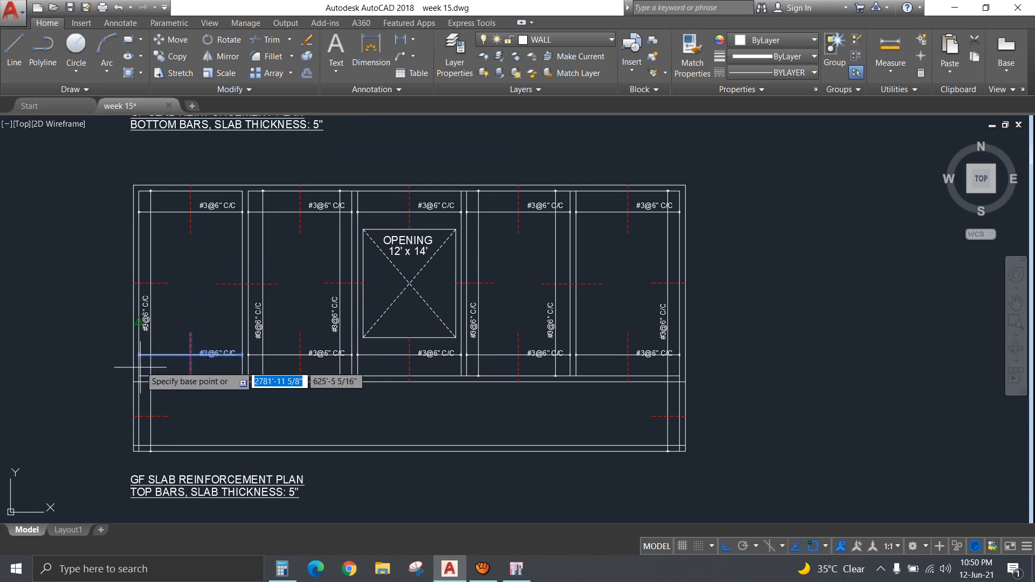
scroll(136, 380, "up", 4)
left_click(129, 384)
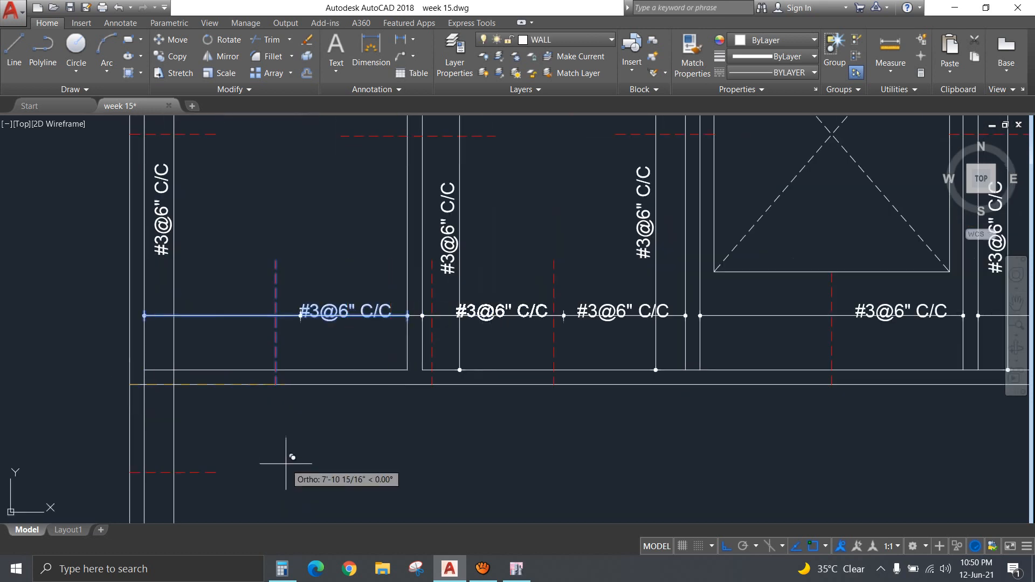
middle_click_drag(289, 451, 323, 281)
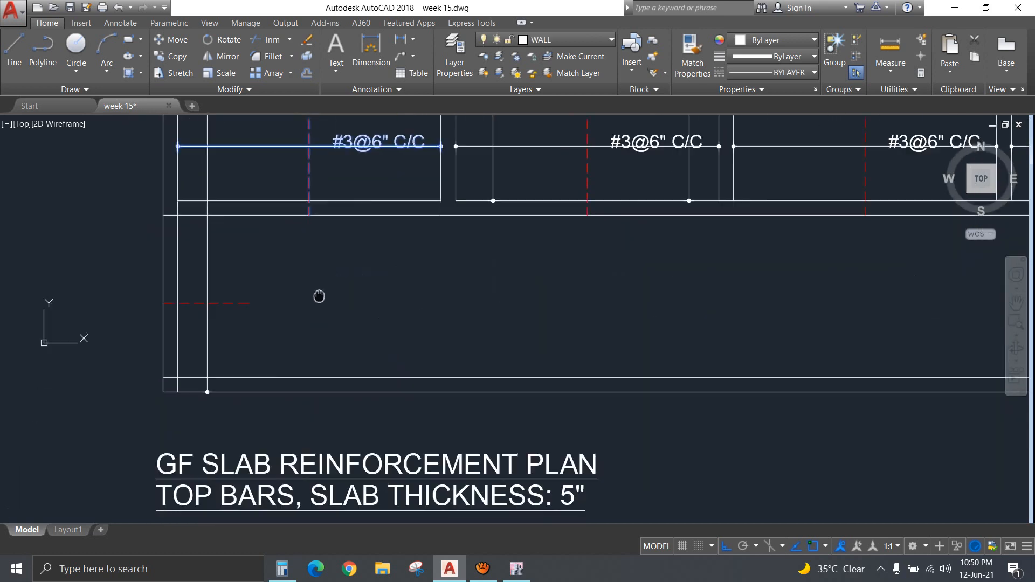
left_click(163, 392)
key("Return")
Extend the bottom strip's horizontal #3@6" C/C dimension to the outer slab edge at the strip's far end.
left_click(467, 352)
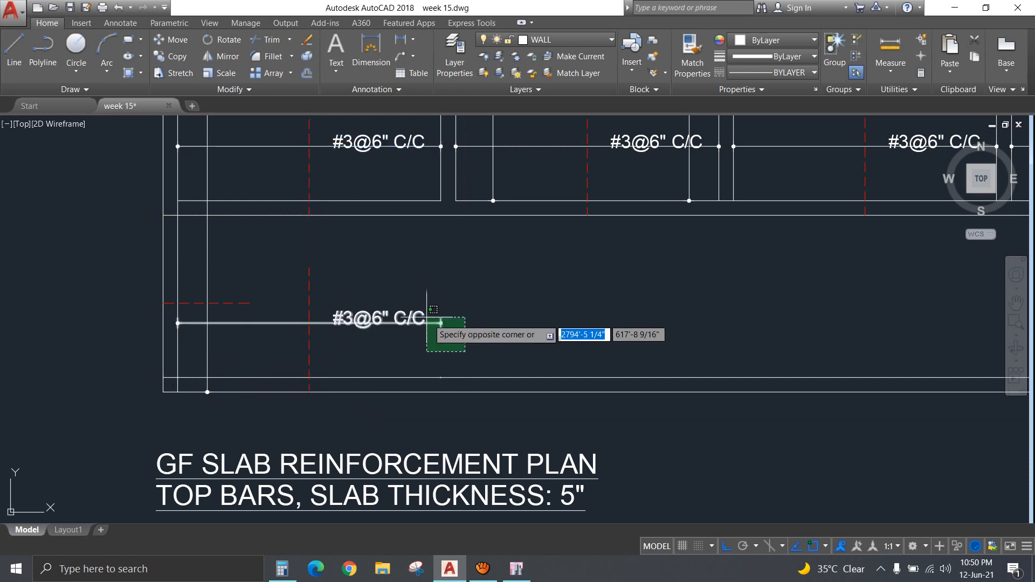
left_click(483, 356)
scroll(483, 356, "down", 6)
middle_click_drag(553, 386, 460, 391)
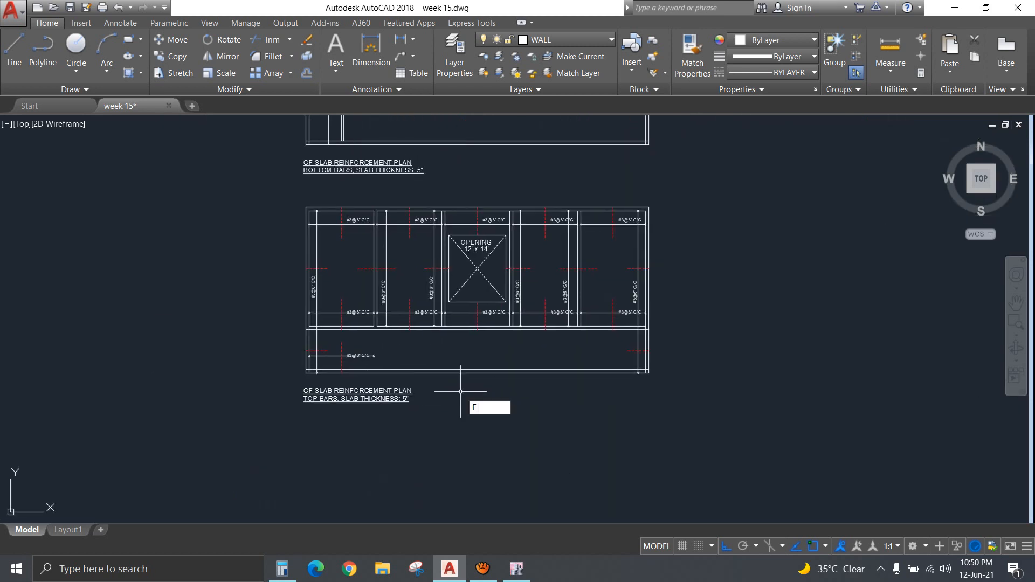
left_click(649, 366)
key("Return")
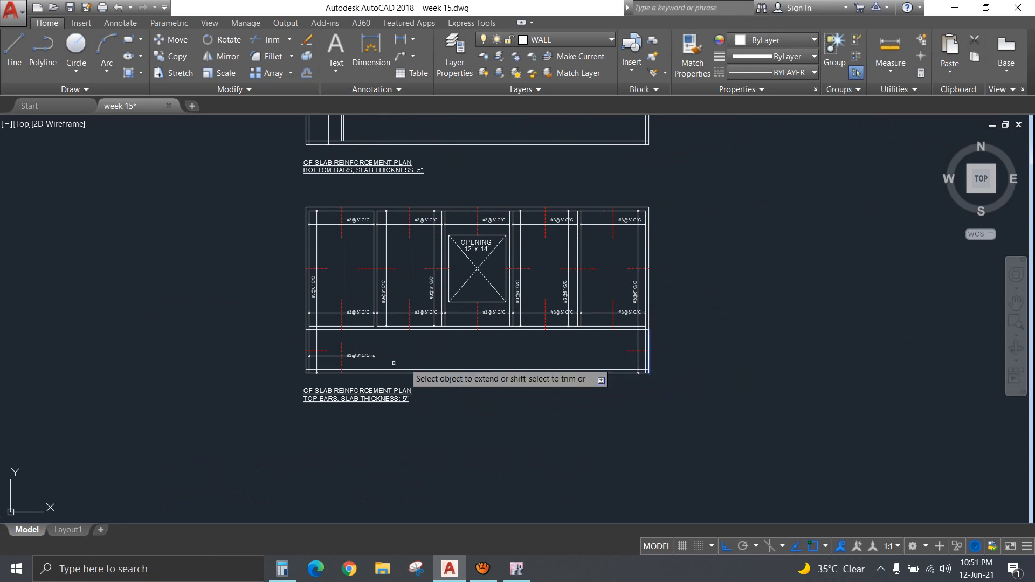
left_click(359, 358)
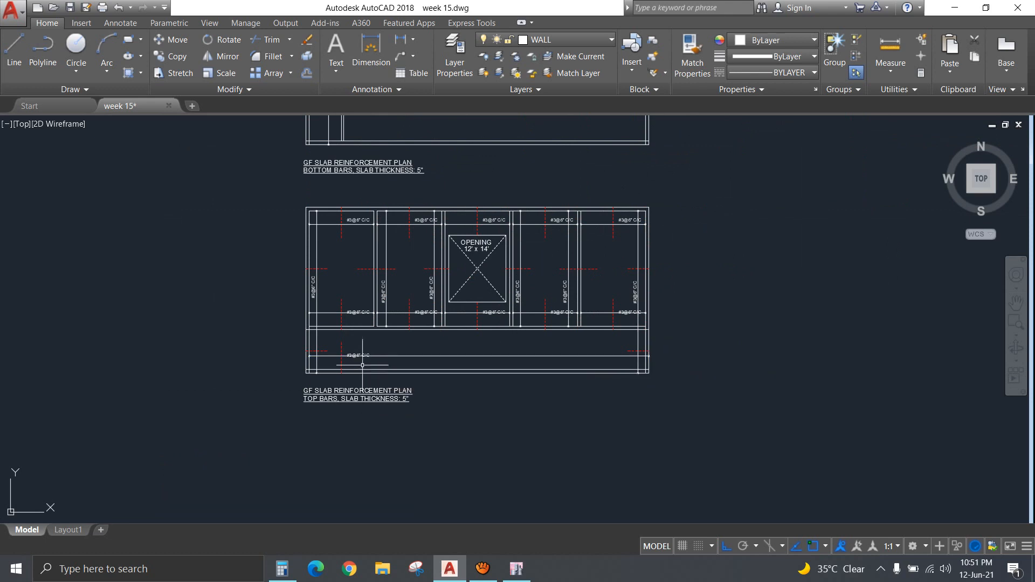
Draw a small circle where the first panel's upper vertical dashed bar crosses its horizontal dimension line, and fill it with solid yellow hatch.
scroll(362, 360, "up", 6)
scroll(362, 352, "down", 6)
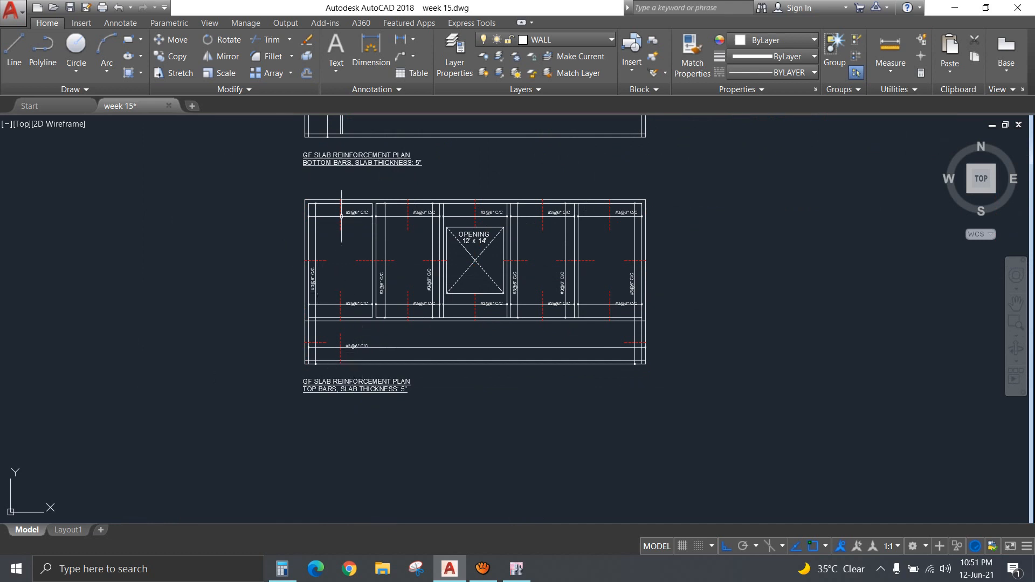
scroll(301, 196, "up", 6)
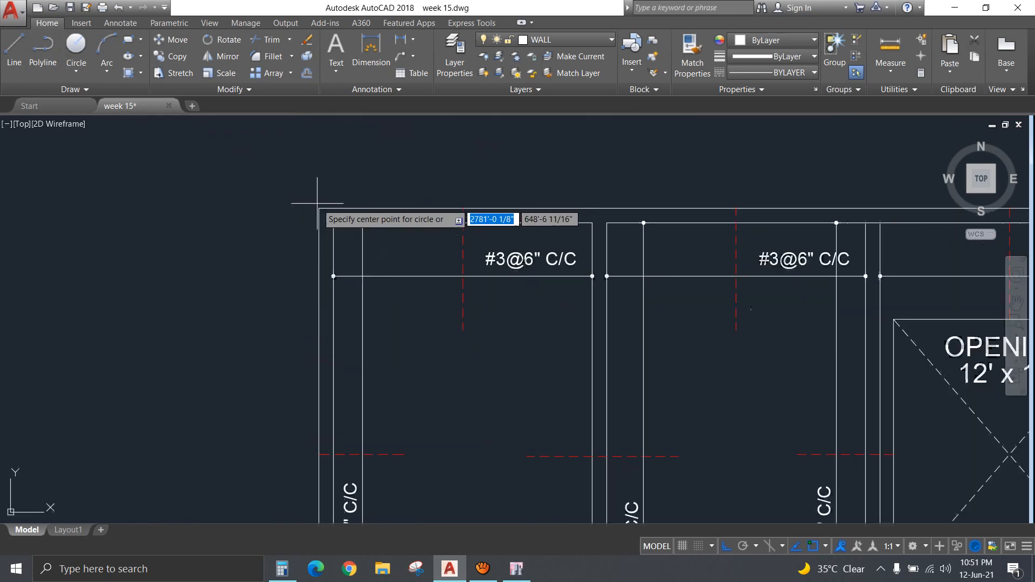
left_click(463, 277)
scroll(463, 277, "up", 4)
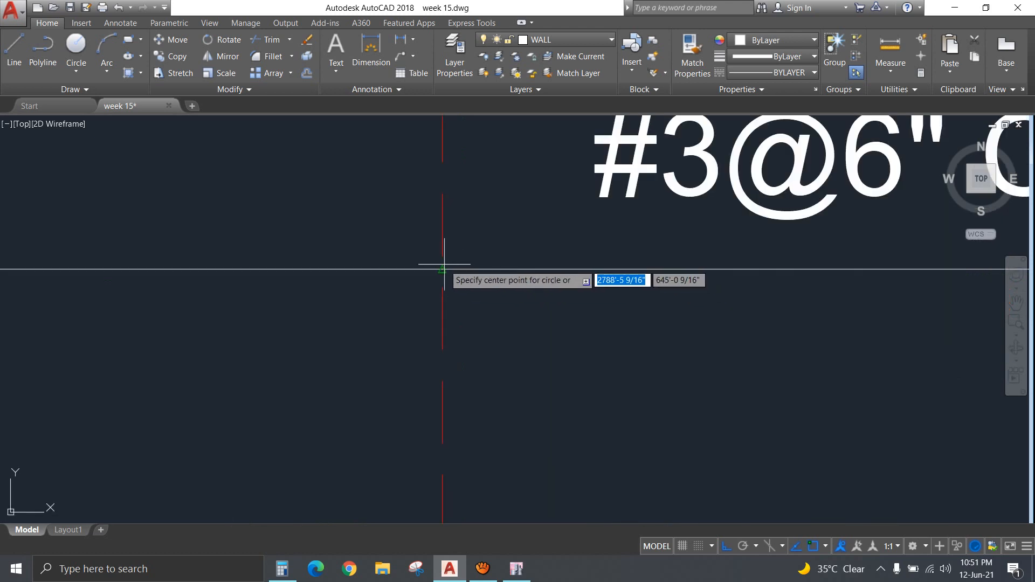
left_click(467, 289)
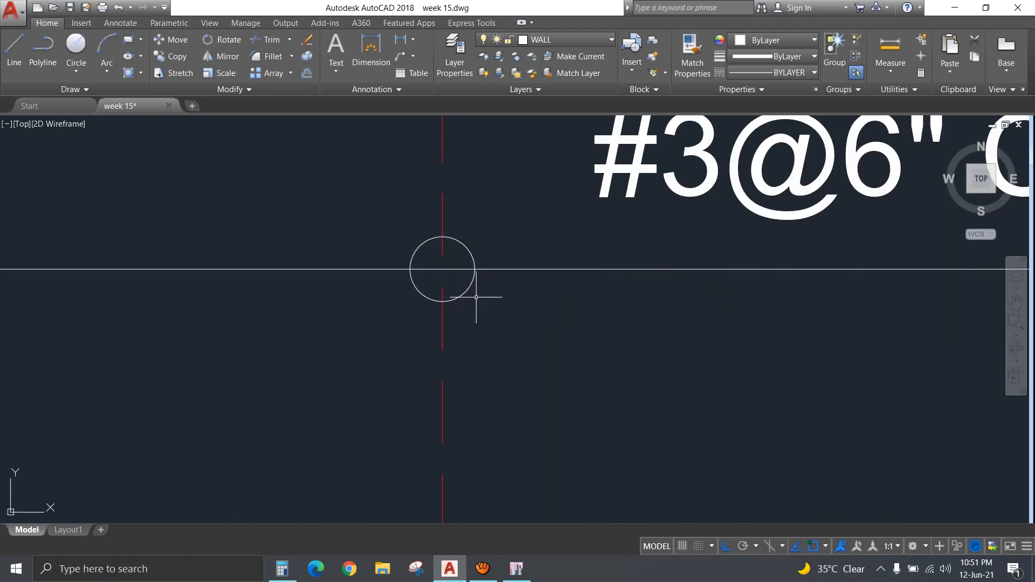
key("Return")
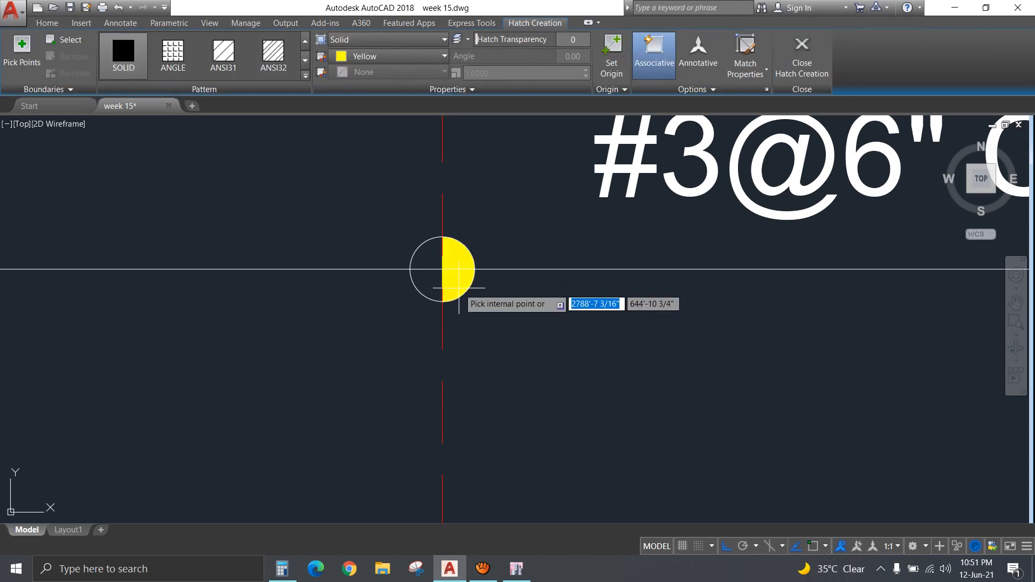
left_click(435, 302)
key("Return")
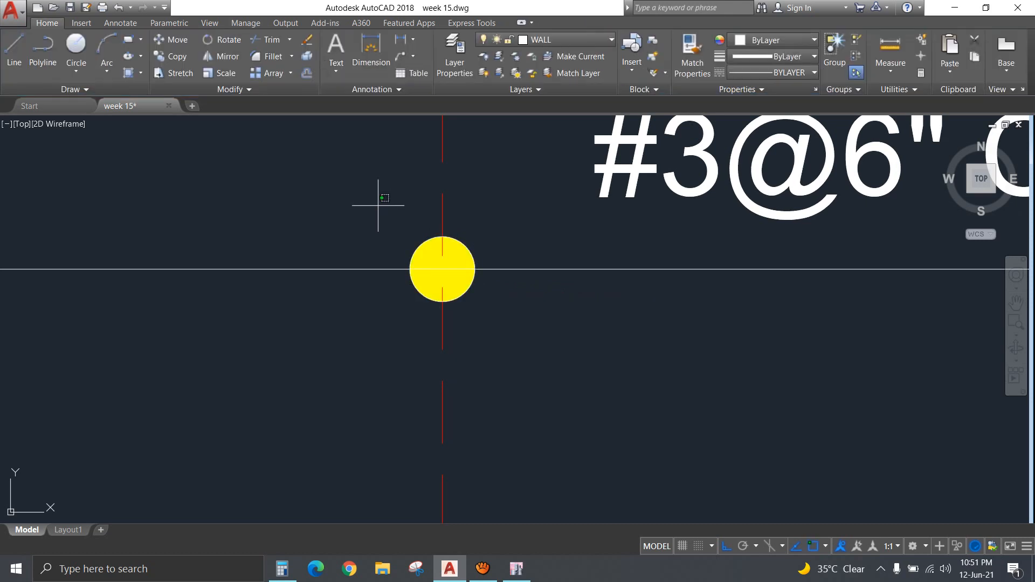
Copy the filled yellow circle to the crossings of the upper vertical dashed bars and horizontal dimension lines in the other four panels.
left_click_drag(377, 208, 522, 321)
type("CO")
key("Return")
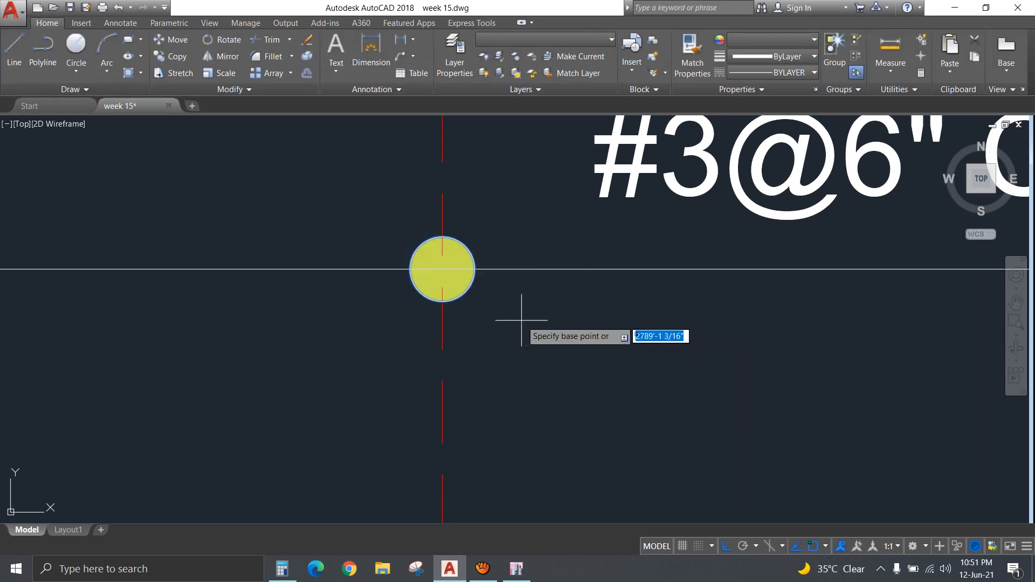
left_click(442, 269)
scroll(584, 352, "down", 6)
middle_click_drag(646, 367, 177, 322)
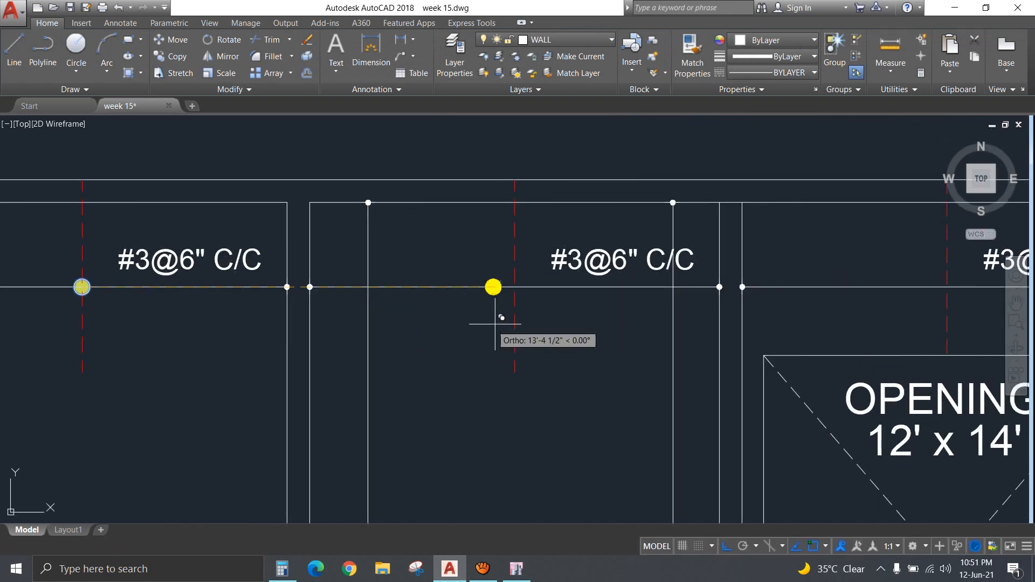
left_click(515, 286)
middle_click_drag(945, 285, 509, 329)
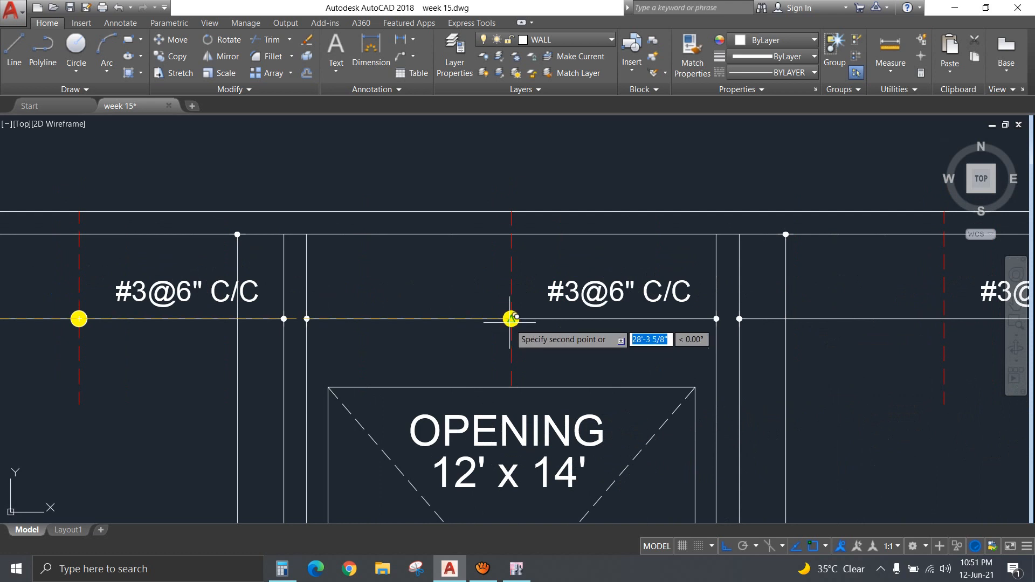
left_click(511, 319)
middle_click_drag(702, 324, 213, 328)
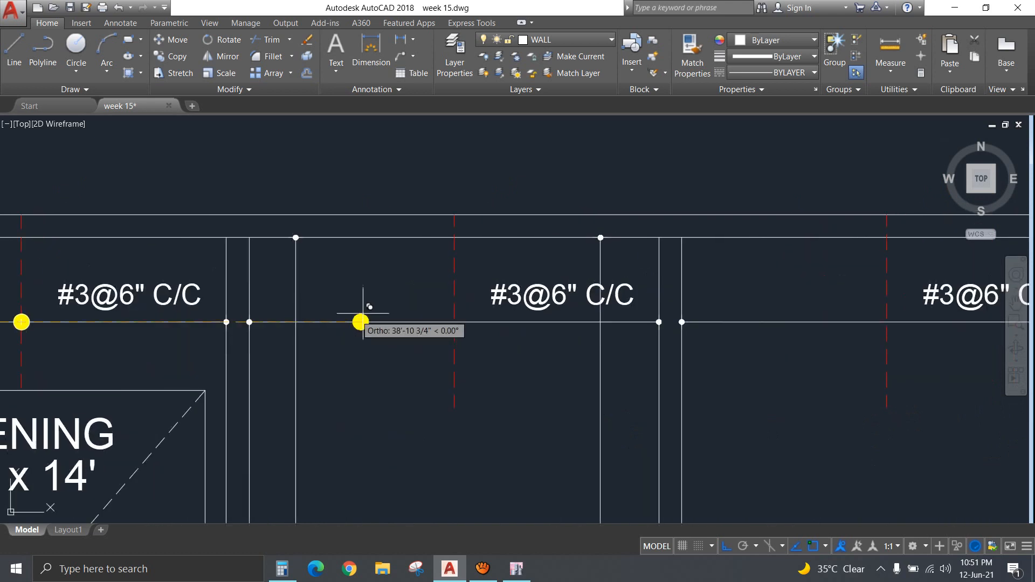
left_click(454, 322)
middle_click_drag(692, 343, 231, 329)
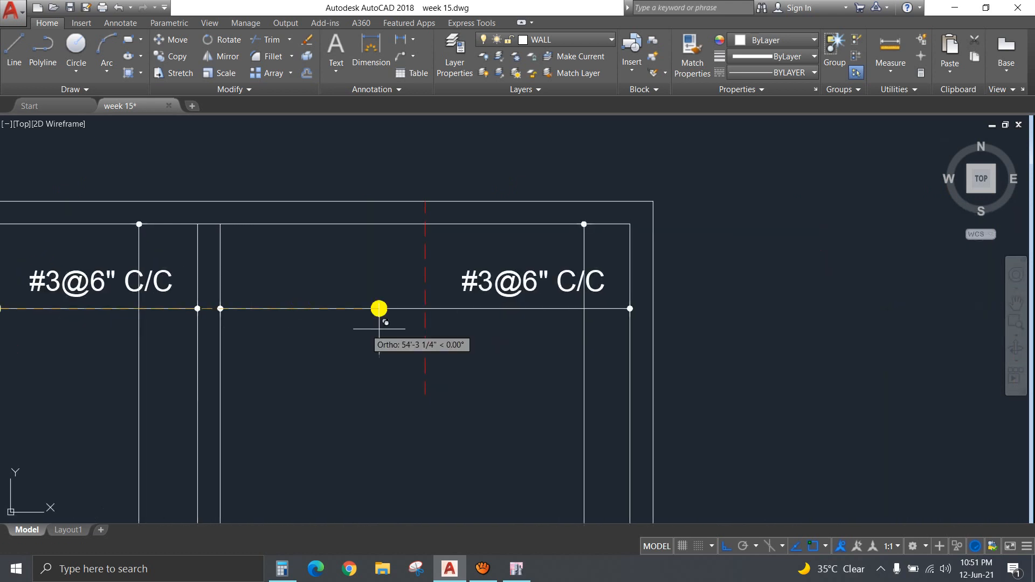
left_click(426, 313)
key("Escape")
scroll(430, 411, "down", 3)
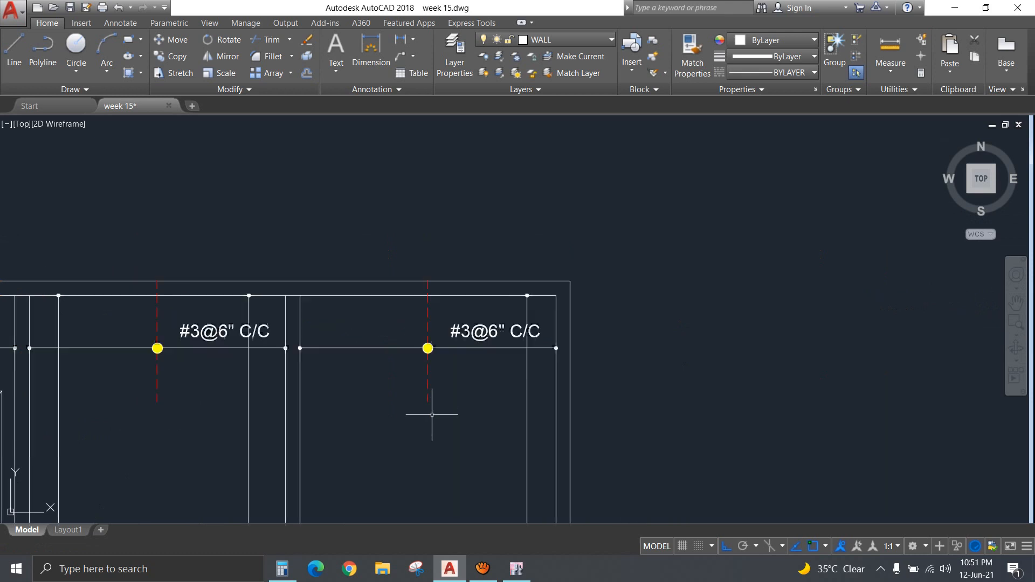
Copy the fifth panel's upper yellow dot to its horizontal dashed bar's dimension crossing and its lower vertical bar's dimension crossing.
middle_click_drag(474, 363, 626, 168)
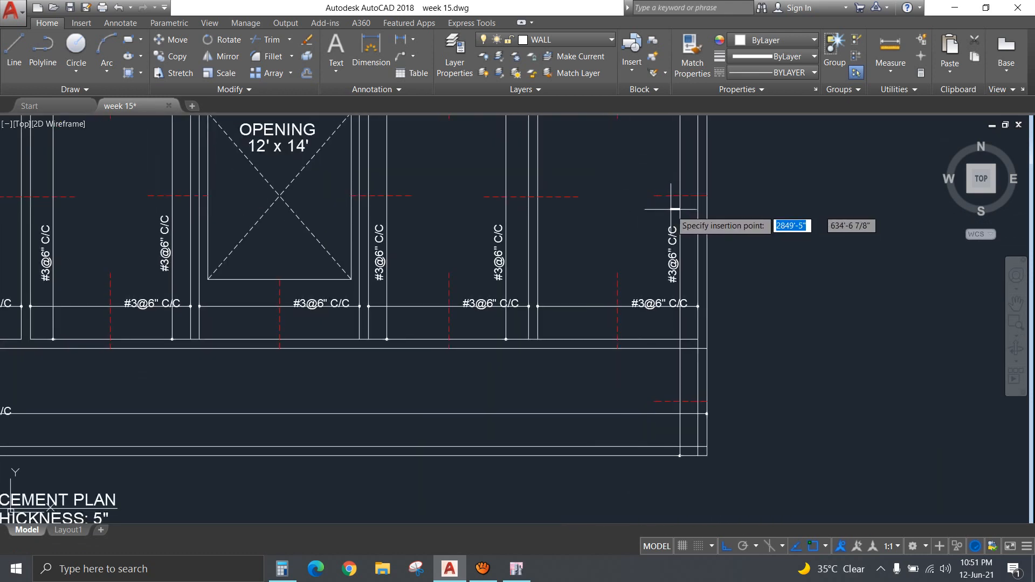
key("Escape")
scroll(606, 203, "down", 6)
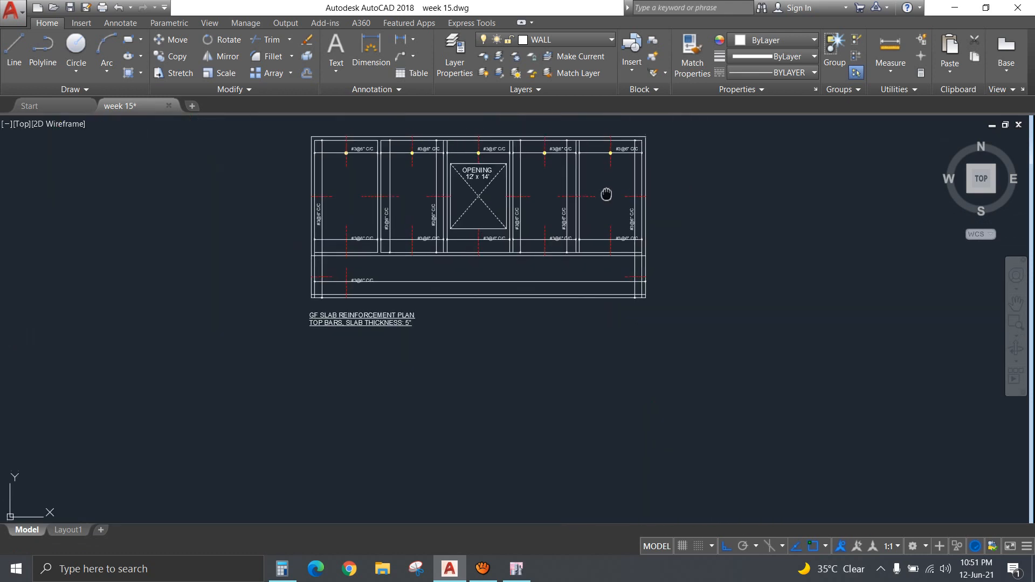
scroll(605, 220, "up", 8)
left_click(548, 209)
left_click(572, 246)
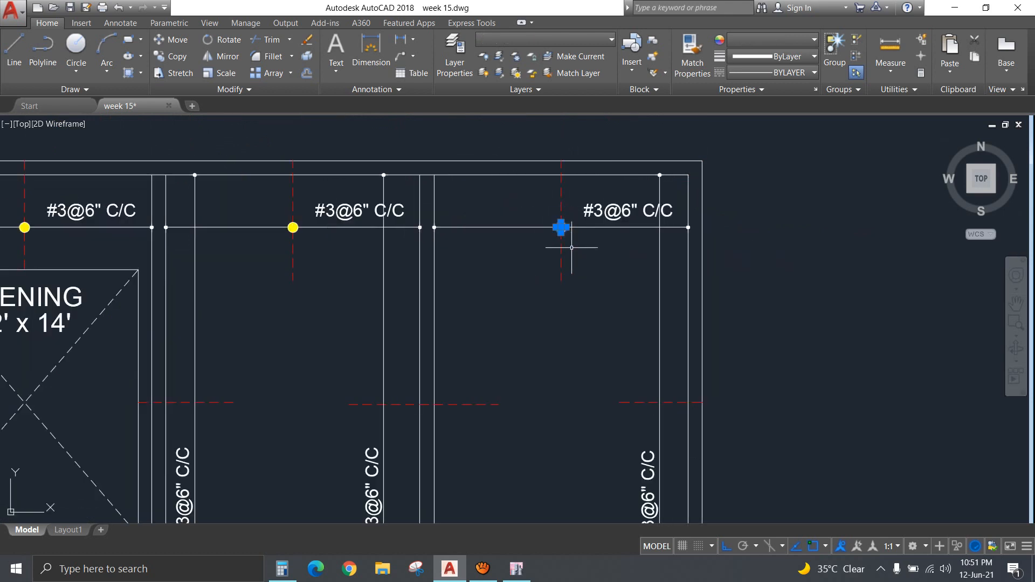
type("co")
key("Return")
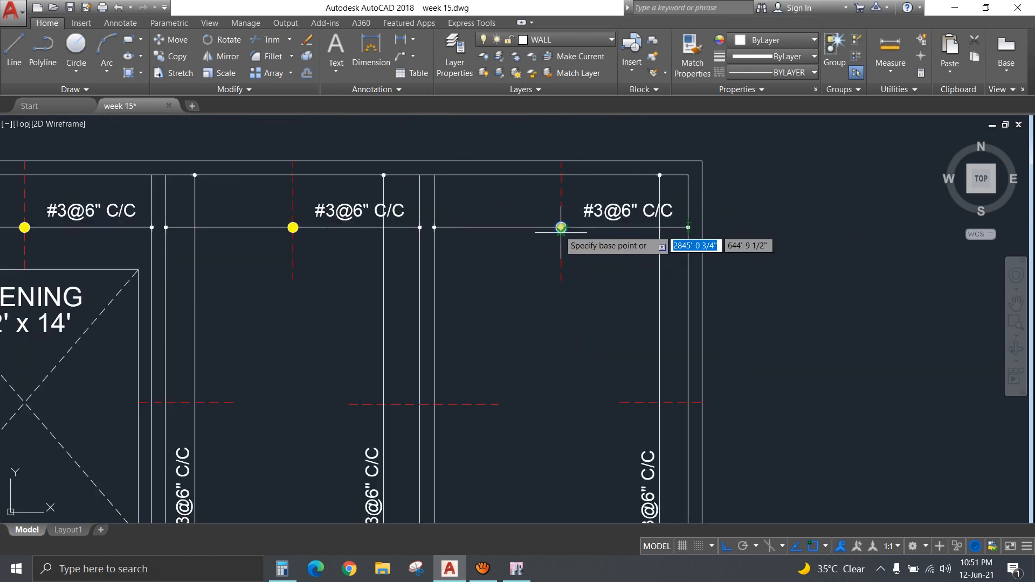
scroll(560, 232, "up", 8)
left_click(565, 219)
scroll(610, 292, "down", 6)
middle_click_drag(616, 388, 530, 129)
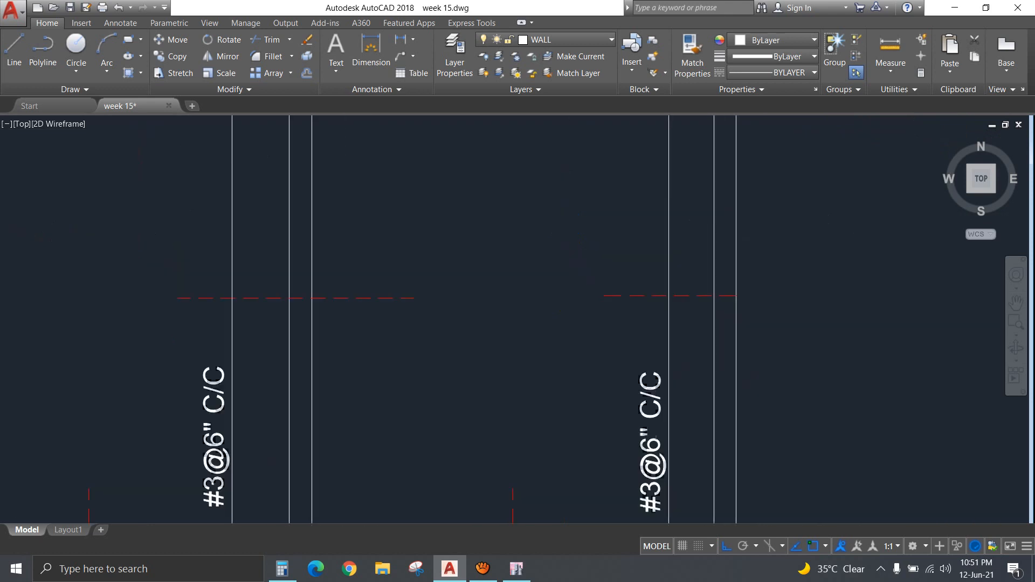
middle_click_drag(626, 311, 605, 240)
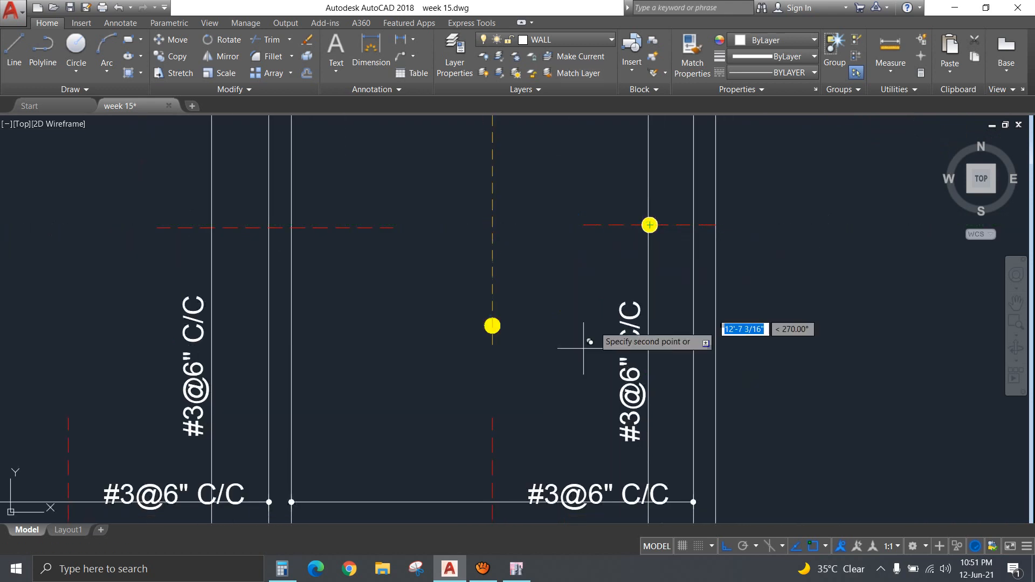
left_click(492, 501)
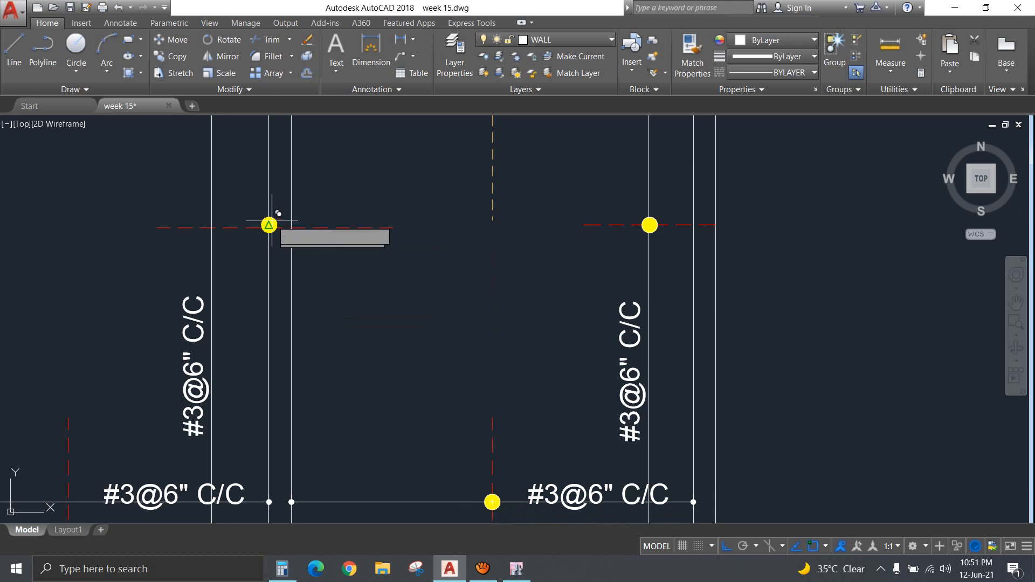
Copy the yellow dot to the fourth panel's two horizontal bar crossings and to the lower vertical bar crossings of the fourth and opening panels.
left_click(212, 227)
scroll(589, 180, "down", 6)
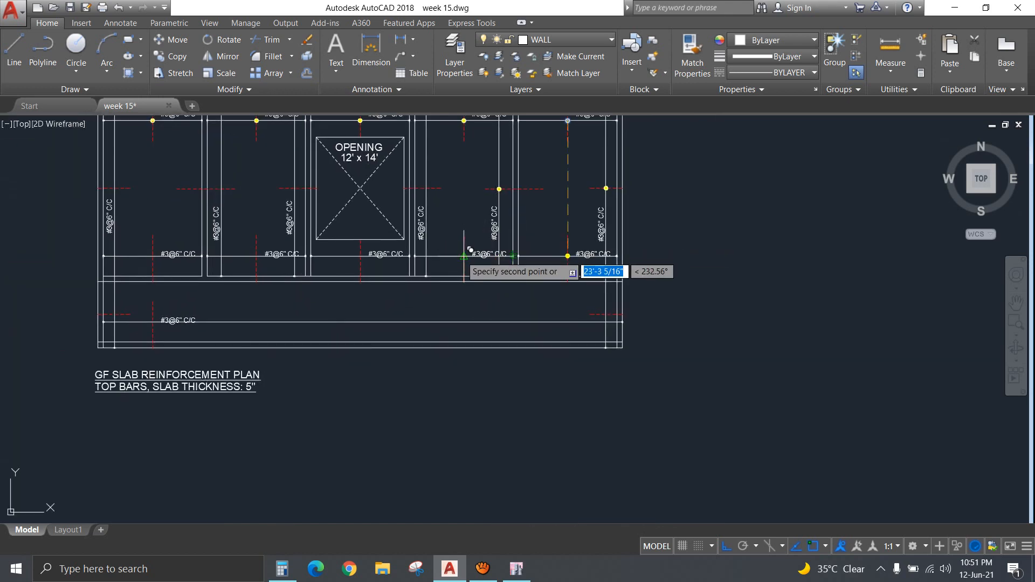
left_click(464, 256)
left_click(426, 188)
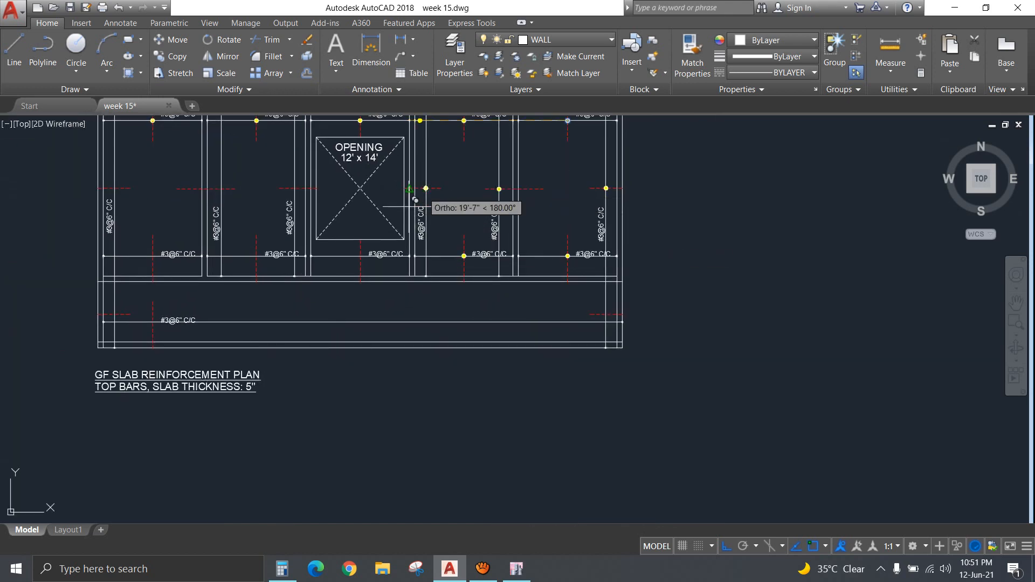
left_click(360, 256)
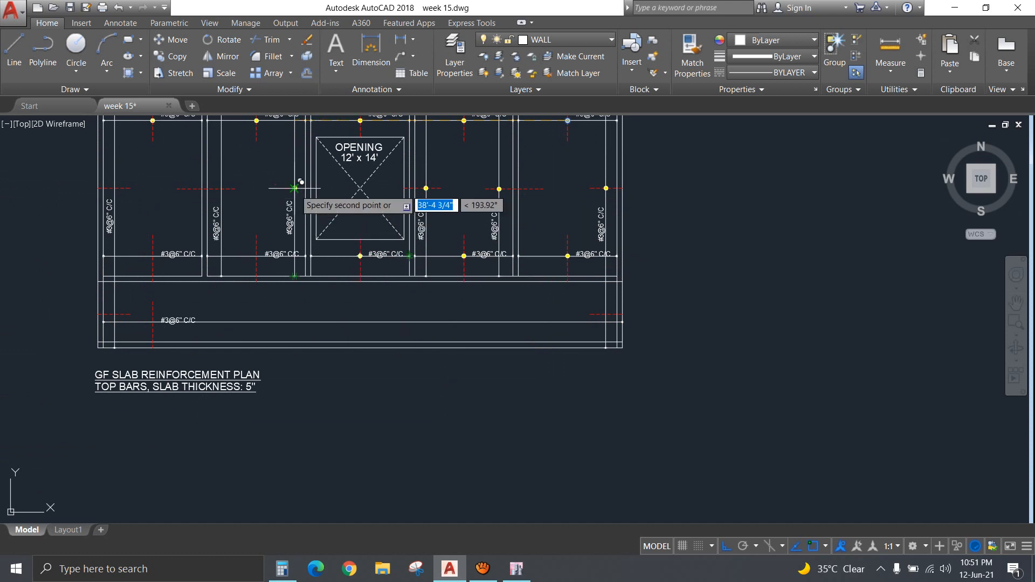
Copy the yellow dot to the remaining horizontal and lower vertical bar crossings in the second and first panels.
left_click(294, 188)
left_click(256, 256)
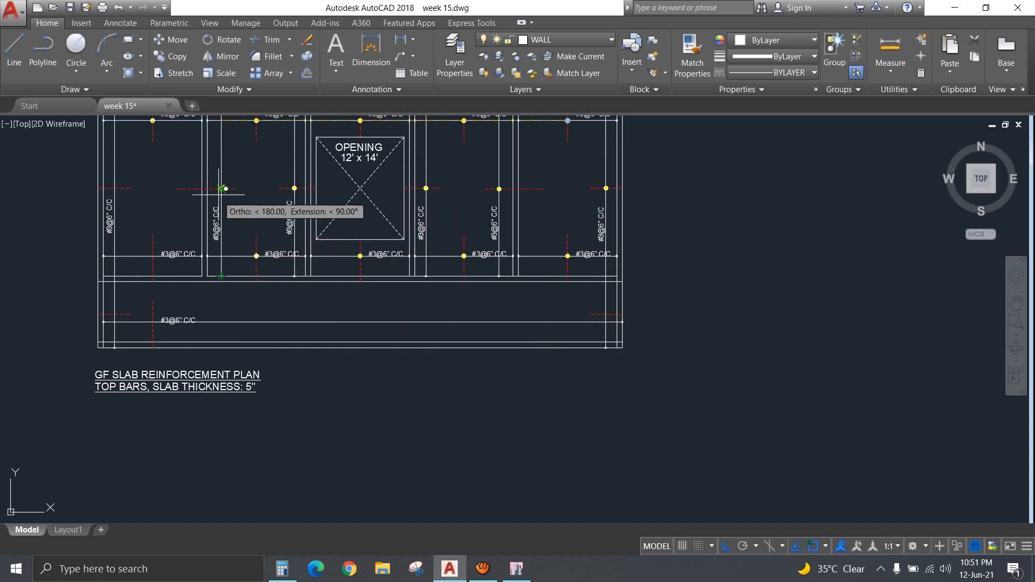
left_click(221, 189)
left_click(153, 256)
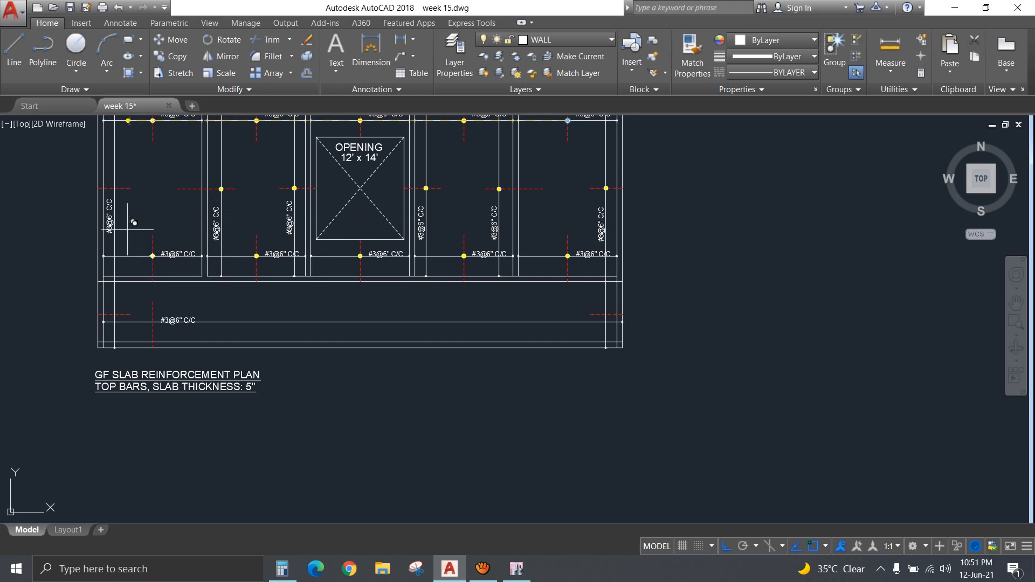
left_click(114, 188)
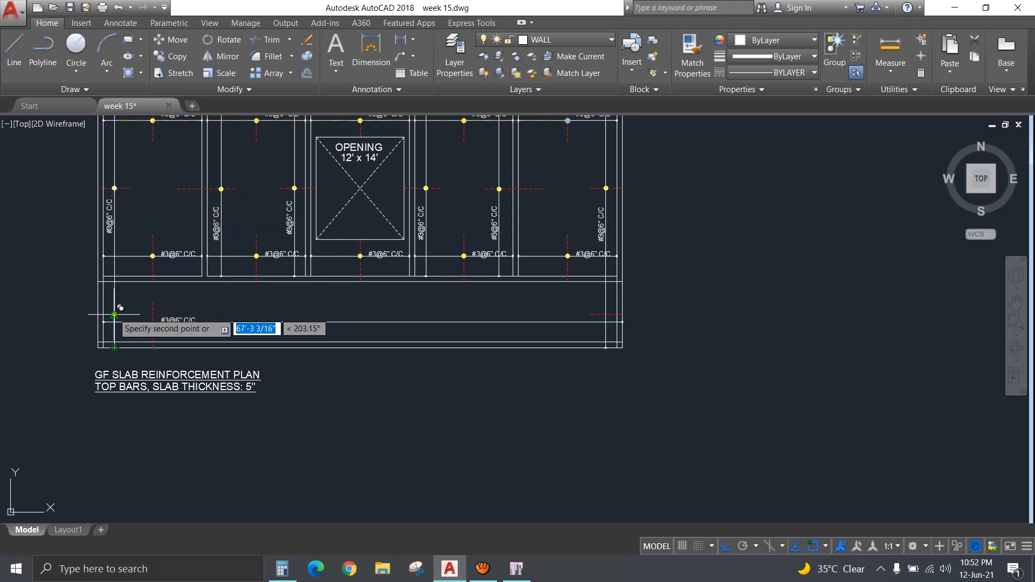
Copy the yellow dot to the long bottom strip's three crossings: the horizontal bars at both ends and the vertical dashed bar.
left_click(114, 314)
left_click(152, 322)
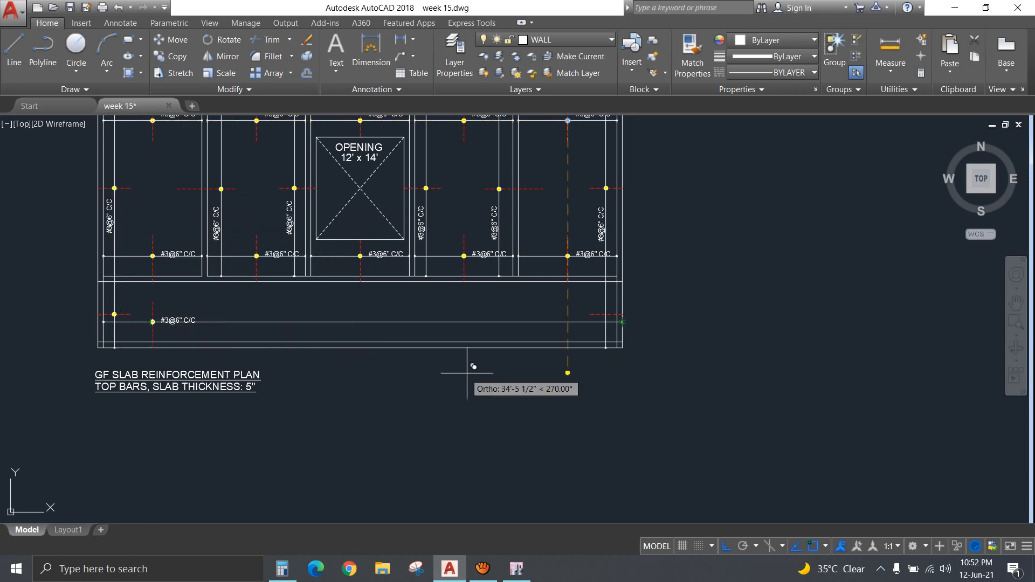
left_click(606, 313)
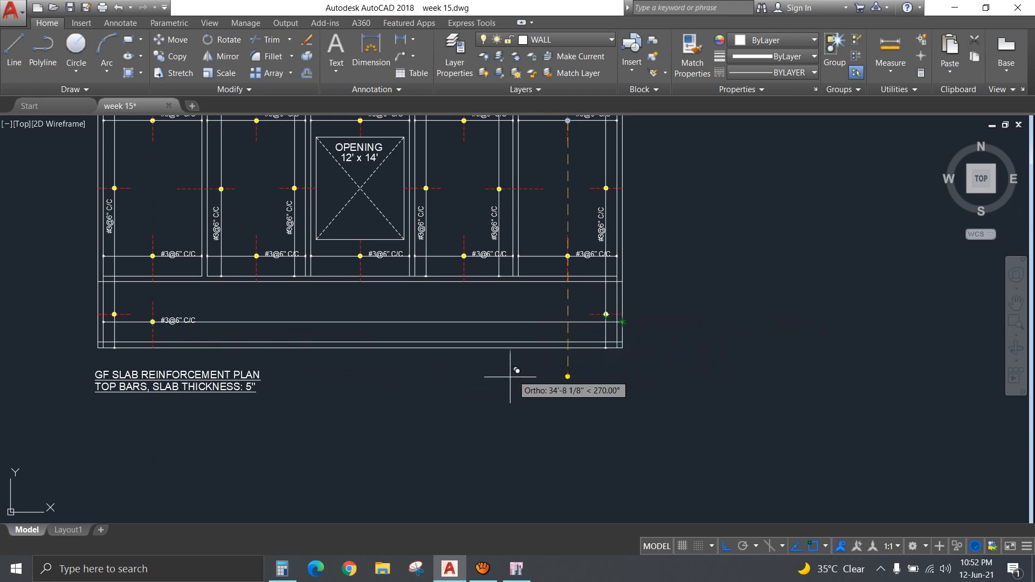
scroll(407, 326, "down", 3)
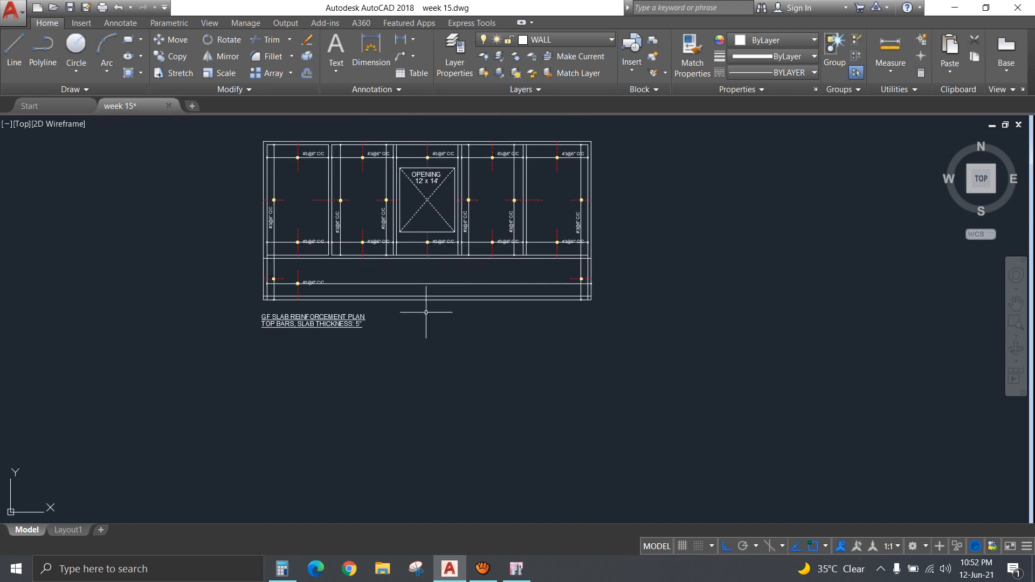
Copy the bottom-bar and top-bar GF slab reinforcement plans with their titles straight down below the originals.
scroll(427, 311, "down", 4)
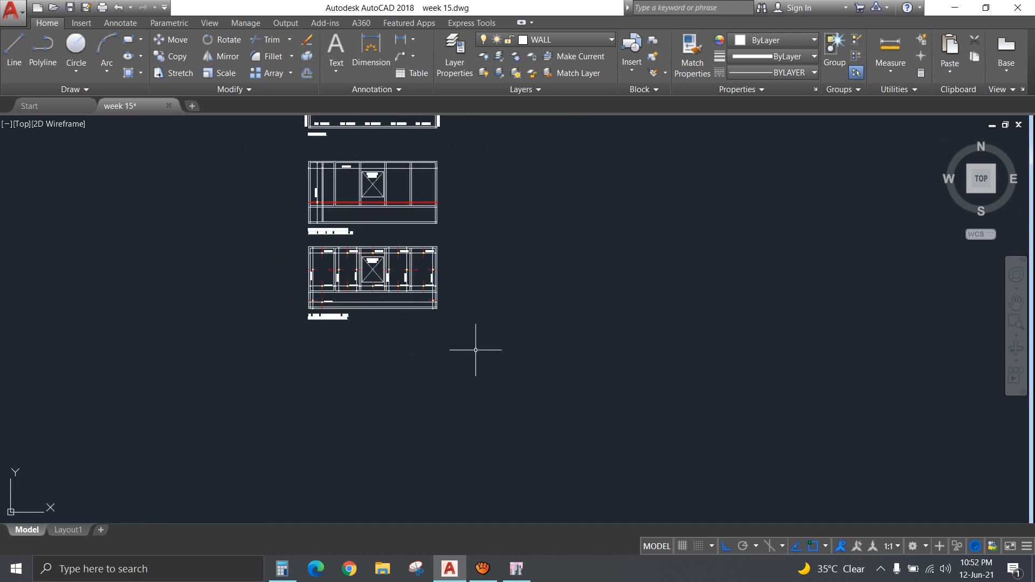
left_click(480, 348)
left_click(286, 163)
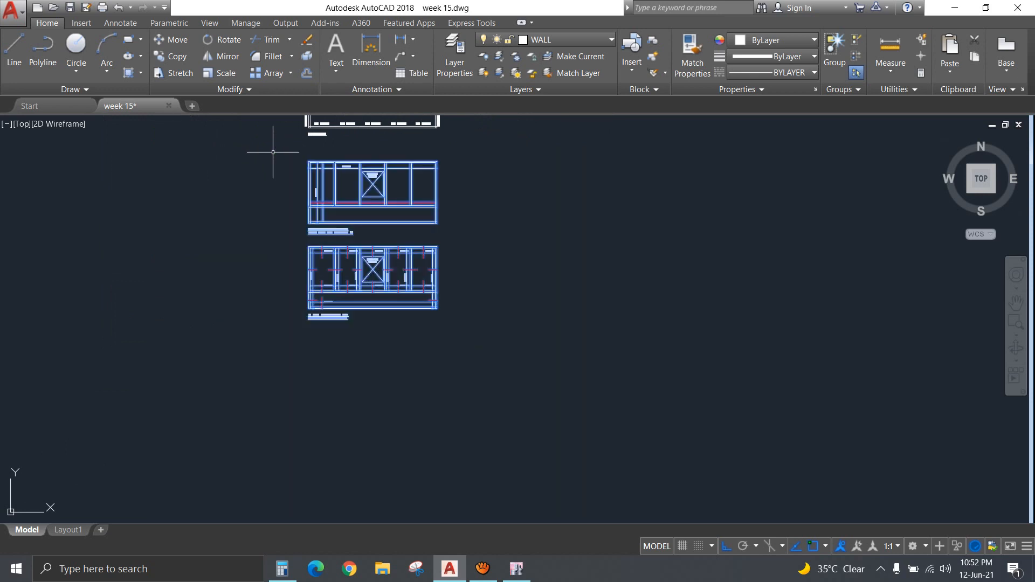
type("co")
key("Return")
left_click(587, 175)
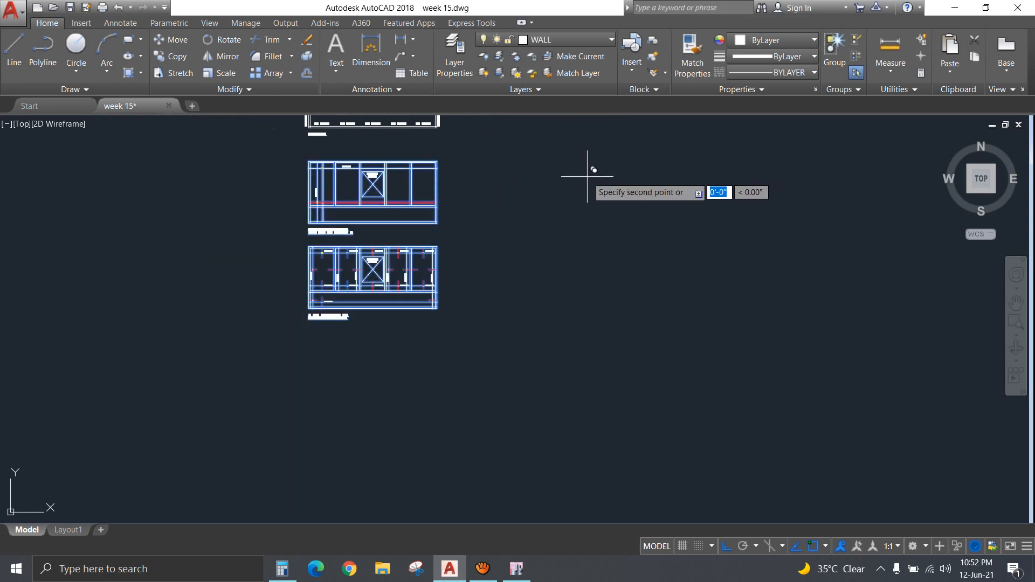
left_click(587, 359)
key("Return")
Change the copied bottom-bar plan's title to "FF SLAB REINFORCEMENT PLAN".
scroll(540, 302, "up", 5)
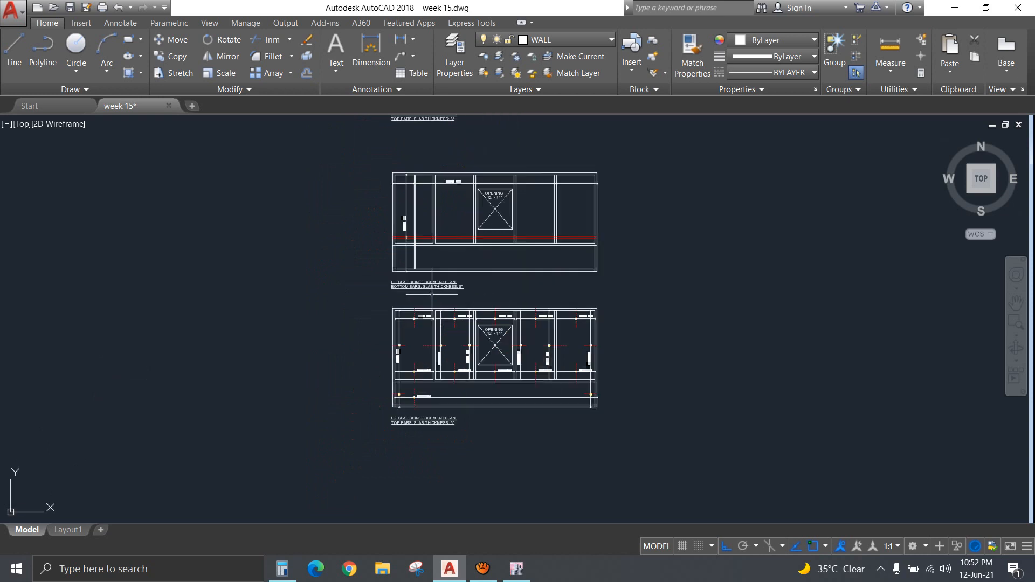
scroll(432, 294, "up", 6)
double_click(397, 282)
left_click(397, 282)
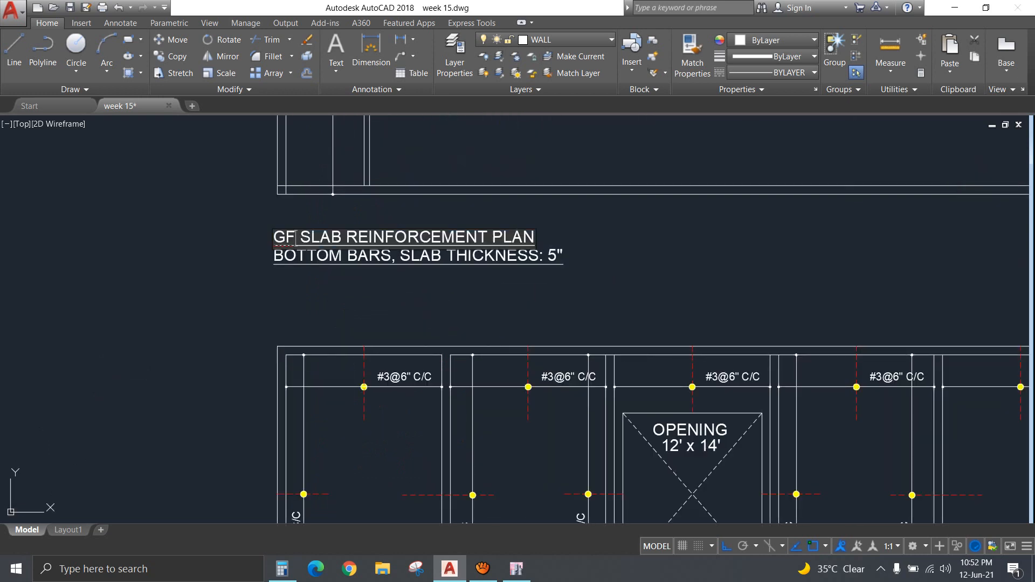
type("F")
left_click(285, 327)
scroll(285, 327, "down", 6)
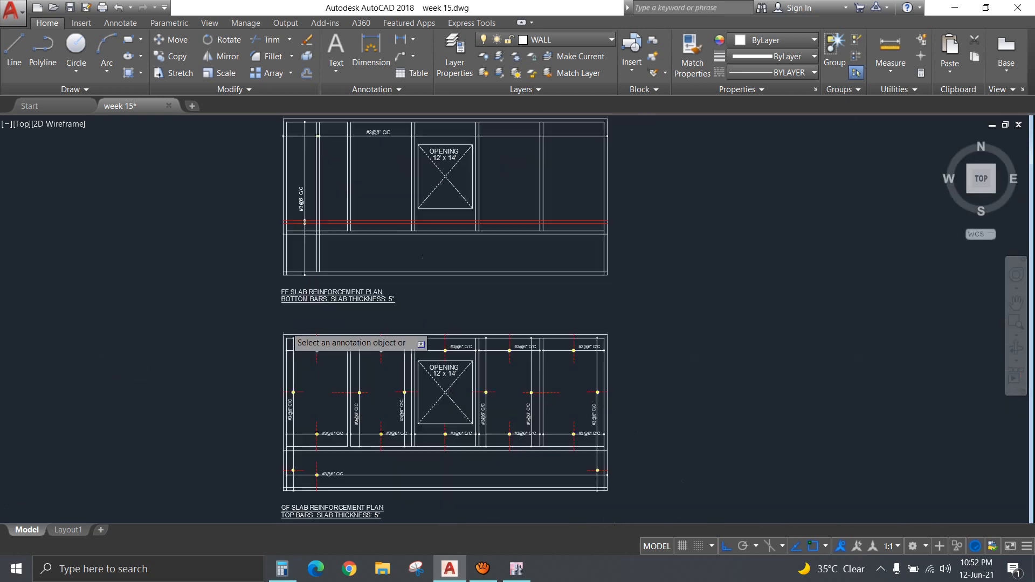
Change the copied top-bar plan's title to "FF SLAB REINFORCEMENT PLAN".
middle_click_drag(316, 355, 343, 233)
scroll(307, 331, "up", 4)
scroll(309, 328, "up", 5)
double_click(327, 237)
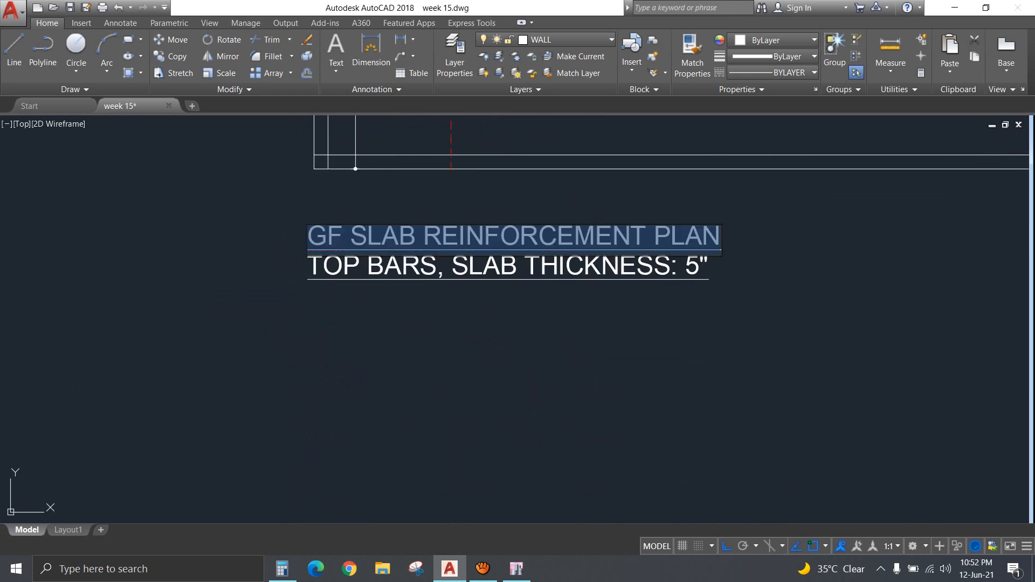
left_click(327, 238)
type("F")
left_click(220, 321)
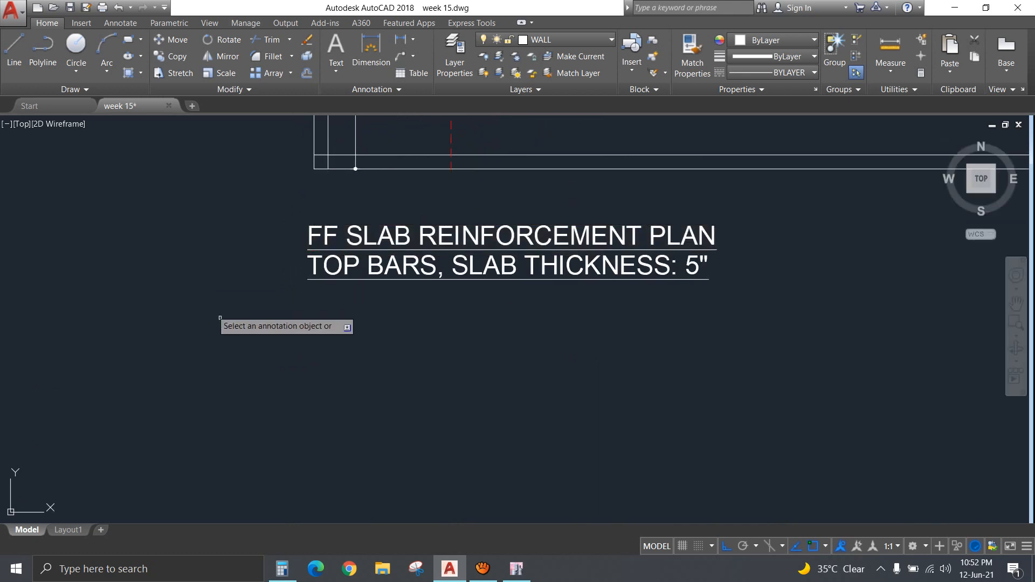
Draw a 9" by 9" square in the empty space west of the ground floor plan.
scroll(310, 345, "down", 4)
middle_click_drag(323, 374, 363, 321)
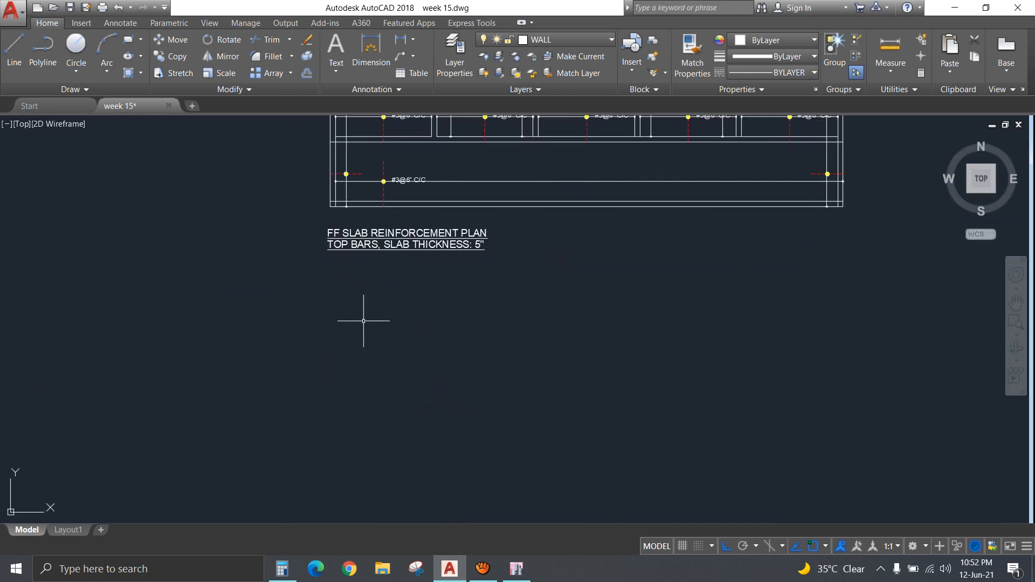
scroll(395, 327, "down", 8)
middle_click_drag(481, 255, 512, 535)
mouse_move(466, 179)
middle_mouse_down()
mouse_move(476, 235)
mouse_move(579, 331)
middle_mouse_up()
scroll(477, 235, "up", 8)
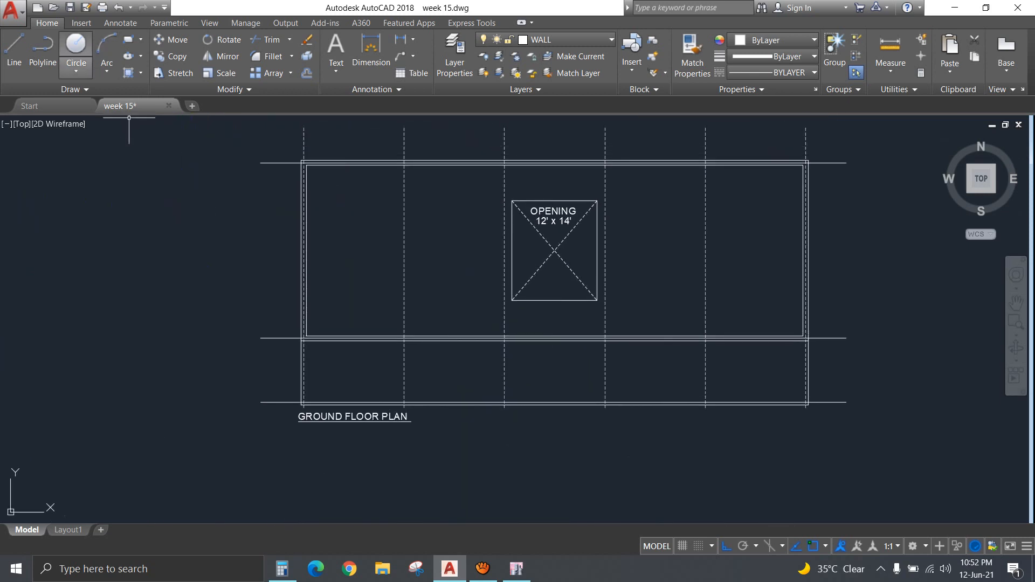
left_click(128, 40)
left_click(169, 234)
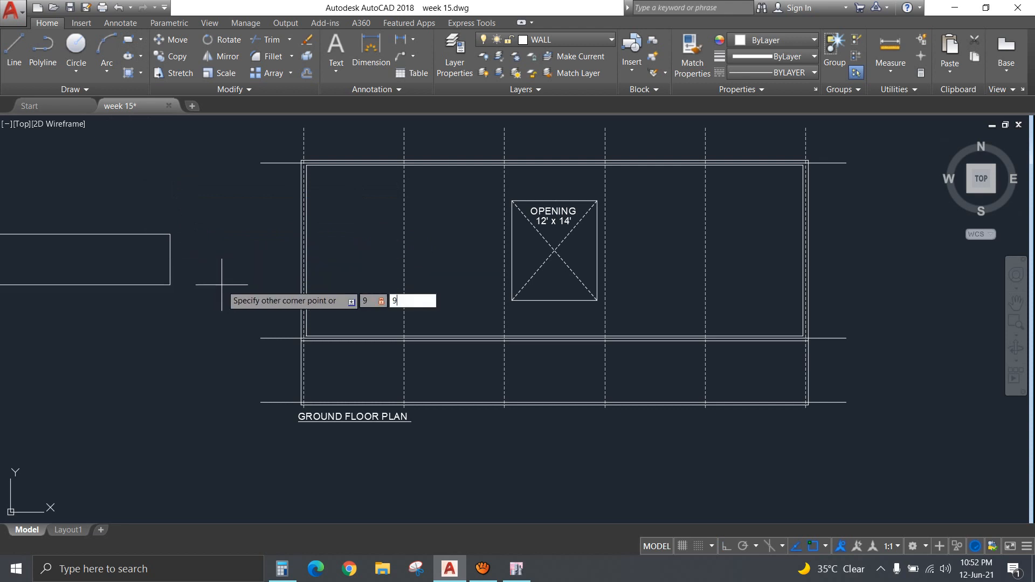
key("Return")
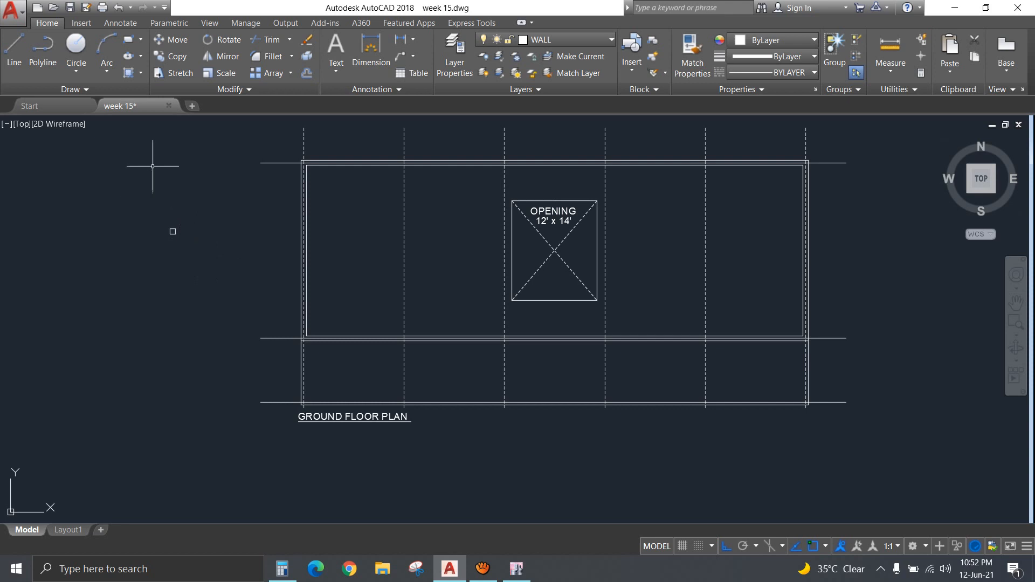
Draw a 12" by 12" square just below the 9" square beside the ground floor plan.
left_click(189, 273)
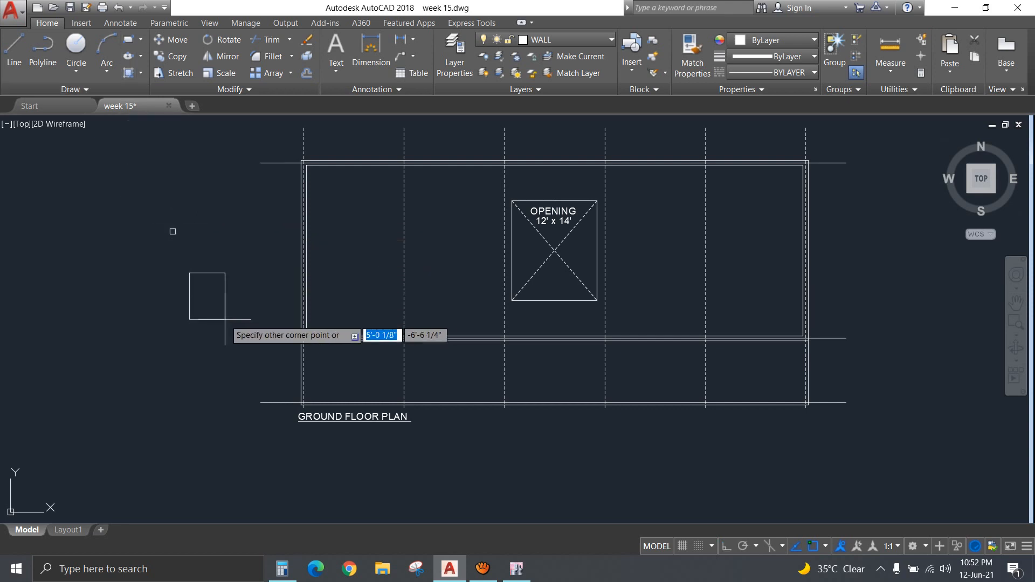
type("12")
key("Tab")
type("1")
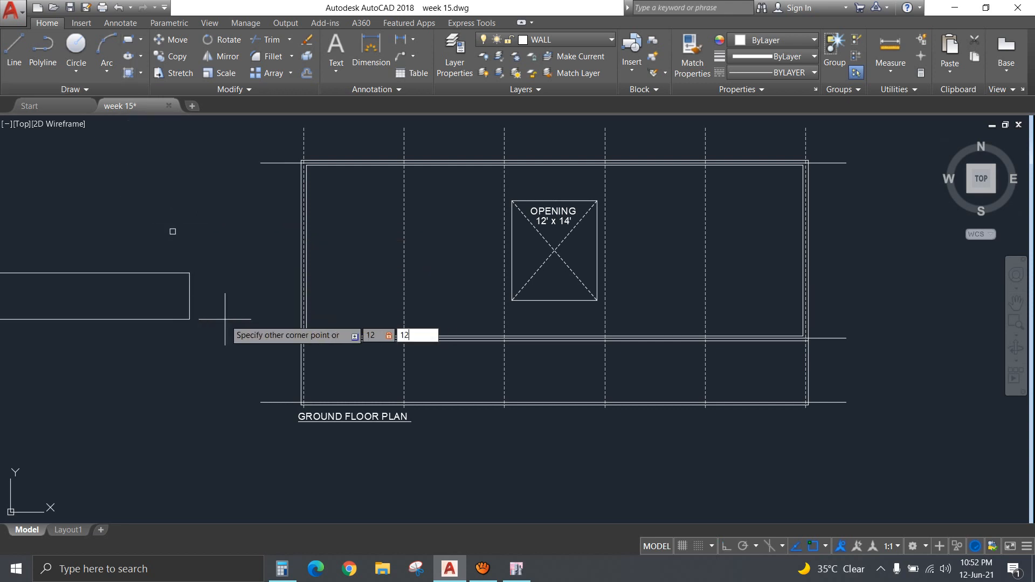
key("Return")
Copy the 12" square by its centre onto the grid intersection at the ground floor plan's upper-left wall corner.
scroll(216, 285, "up", 2)
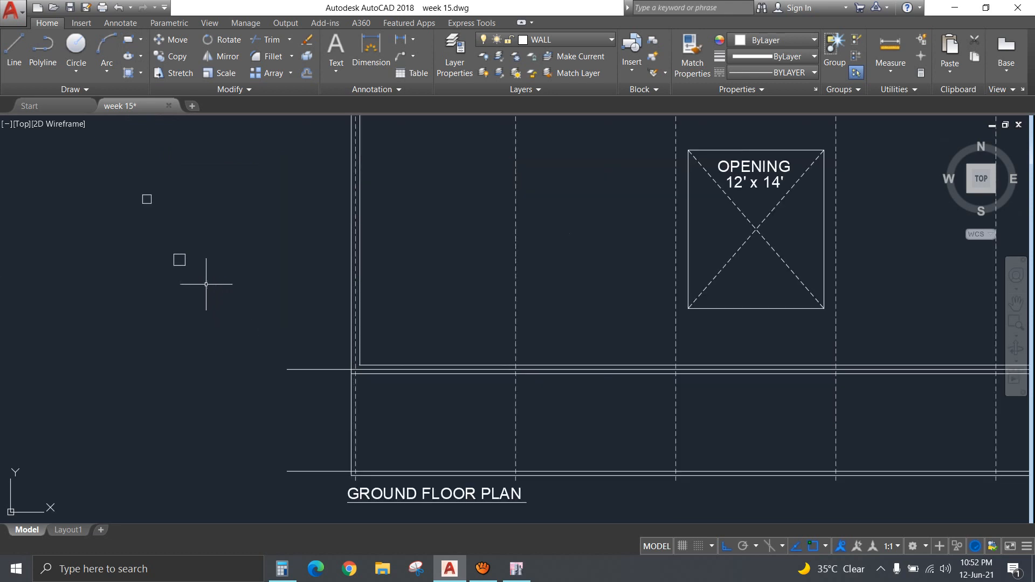
left_click_drag(157, 246, 212, 289)
key("Return")
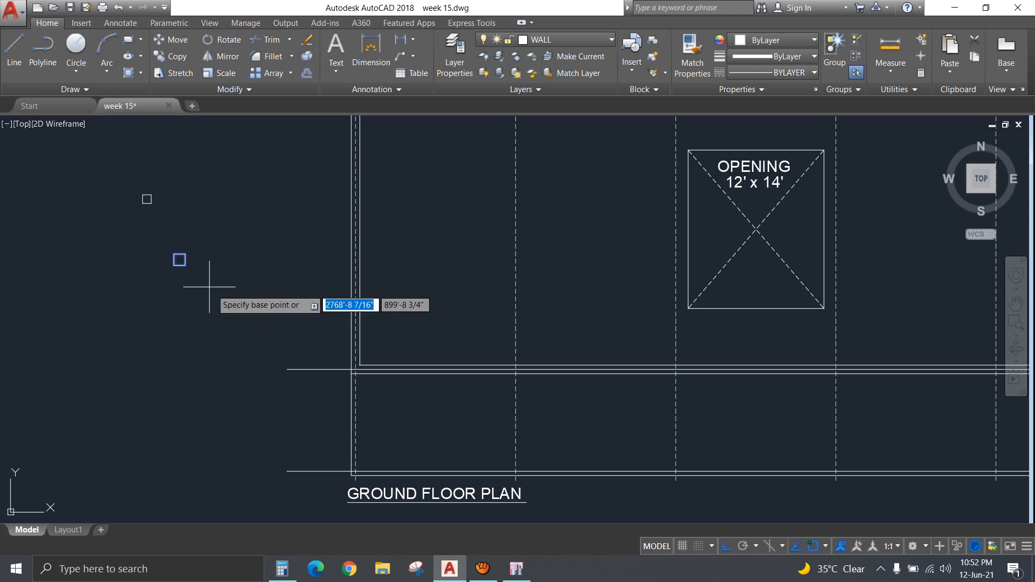
left_click(180, 260)
scroll(250, 213, "down", 4)
middle_click_drag(251, 212, 273, 300)
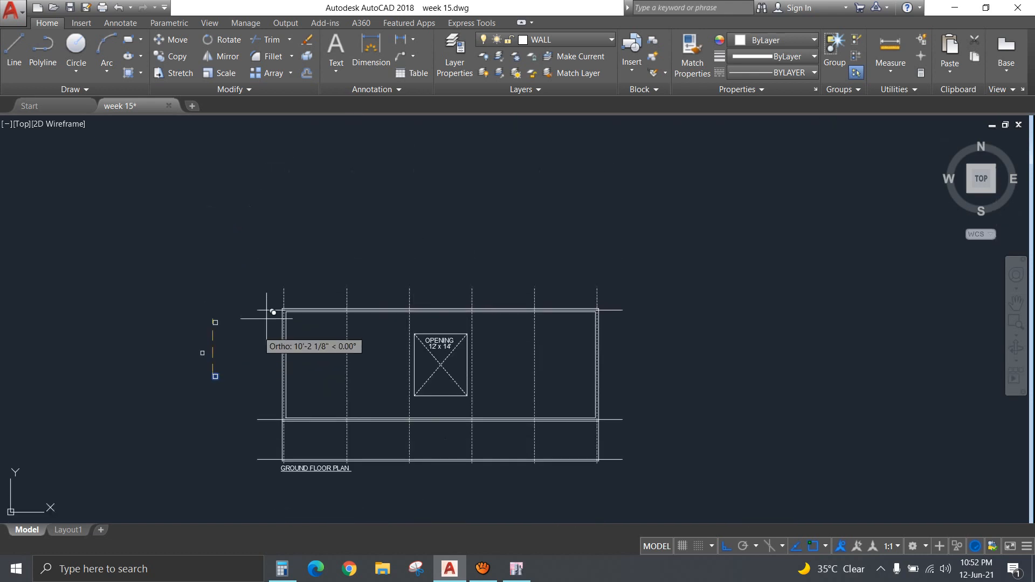
scroll(324, 306, "up", 6)
scroll(319, 291, "down", 5)
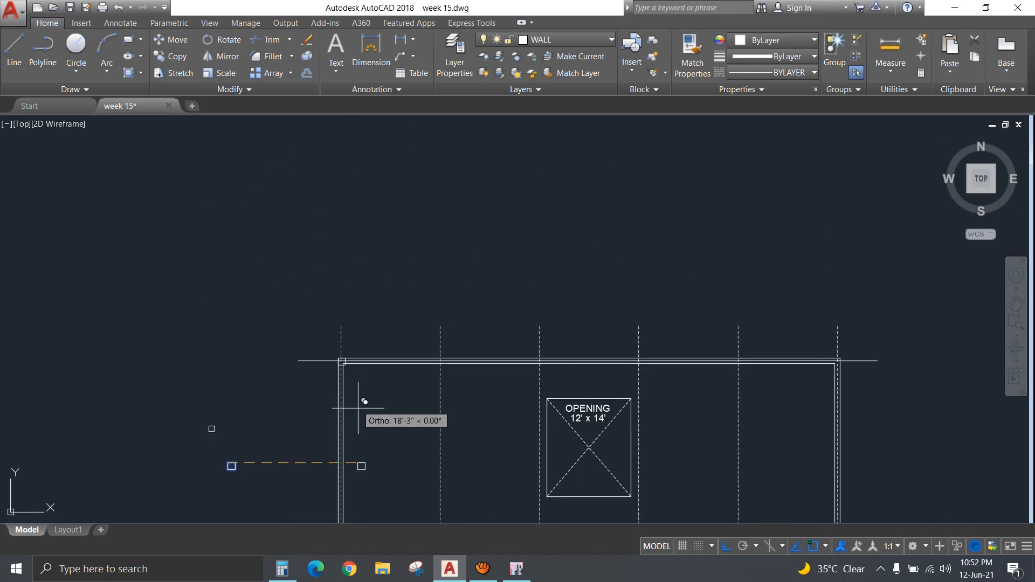
mouse_move(358, 409)
middle_mouse_down()
mouse_move(330, 286)
mouse_move(334, 243)
middle_mouse_up()
key("Escape")
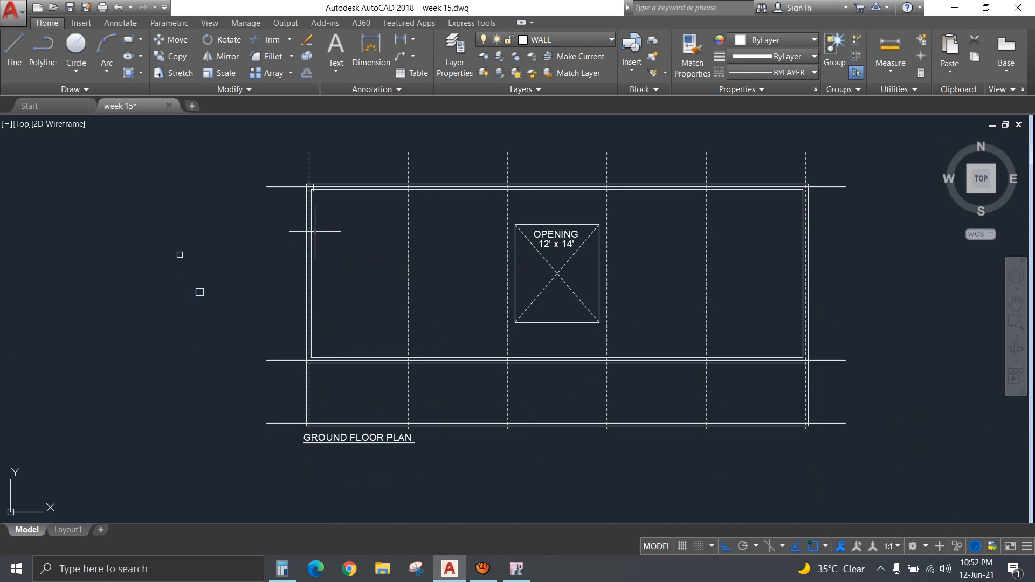
Mirror the 12" column at the upper-left wall corner about the west wall's horizontal mid-line, keeping the original.
left_click(297, 177)
left_click(330, 214)
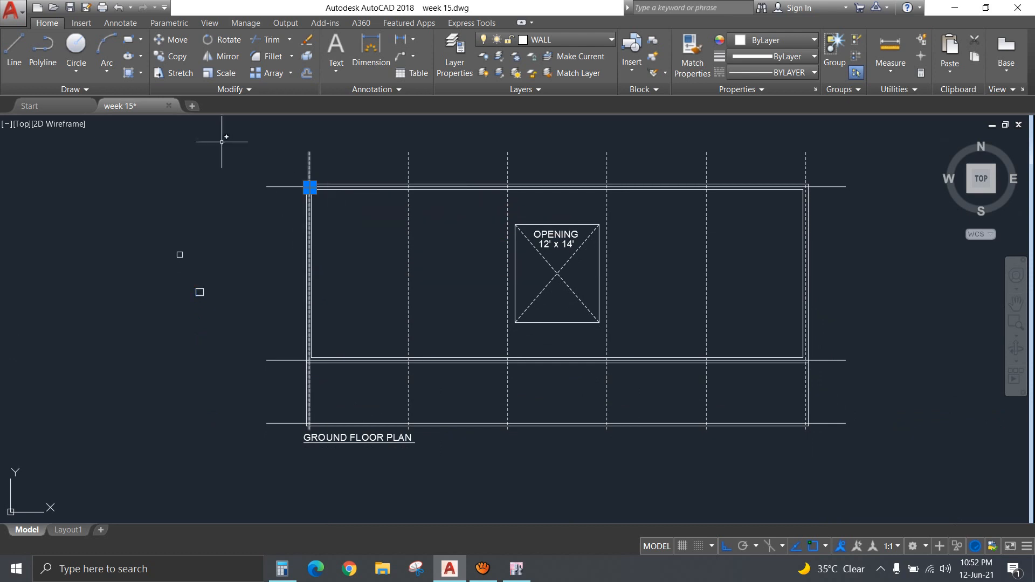
left_click(220, 56)
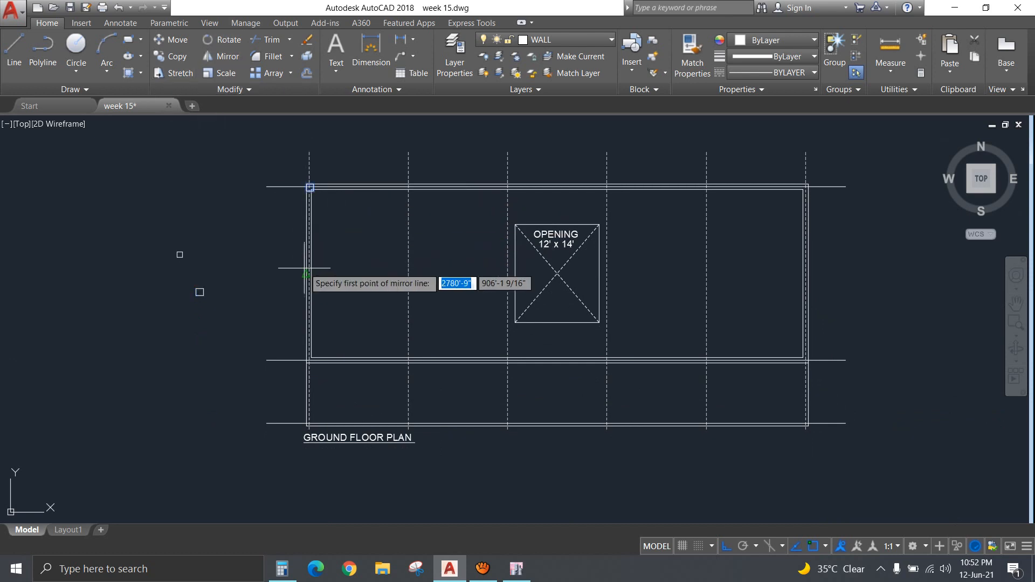
left_click(310, 273)
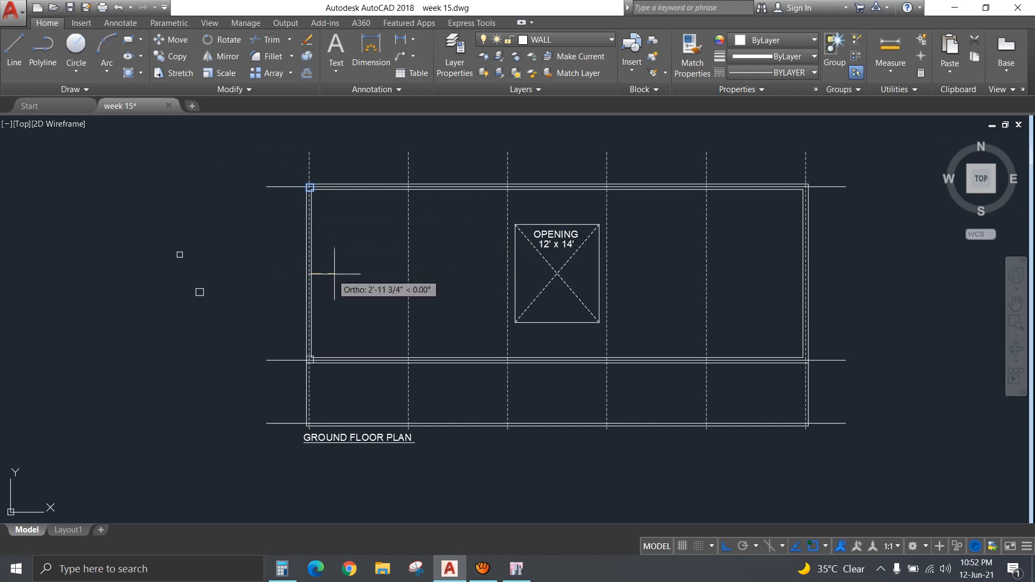
left_click(455, 268)
key("Return")
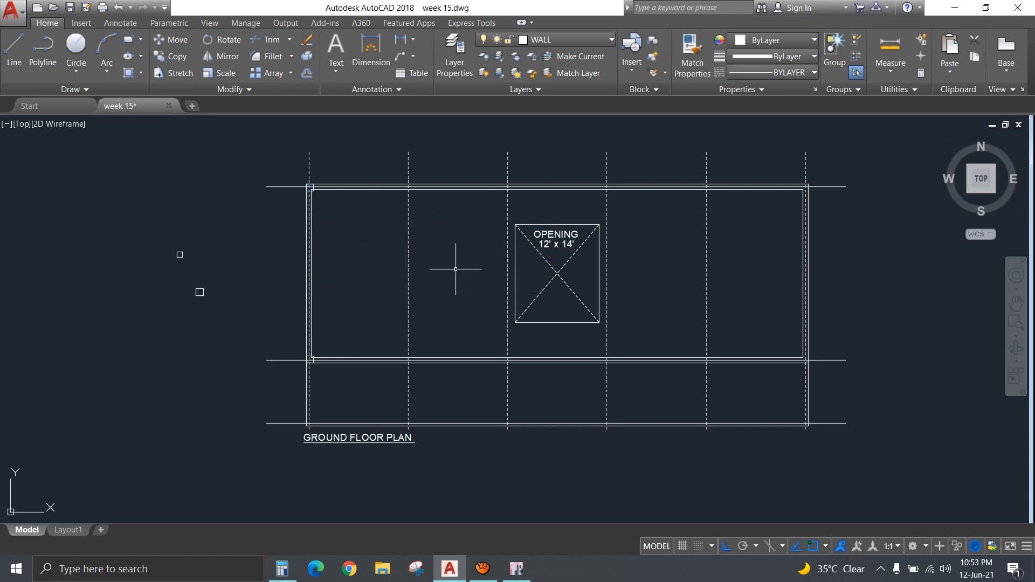
Copy the 9" square by its lower-left corner onto the ground floor plan's outermost lower-left corner.
left_click(161, 265)
left_click(186, 243)
type("CO")
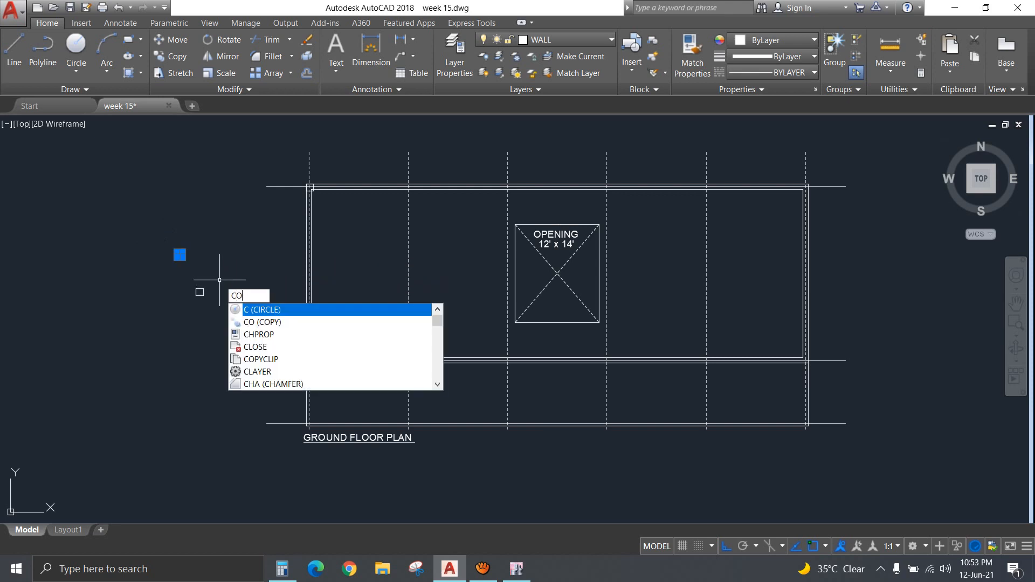
key("Return")
left_click(180, 255)
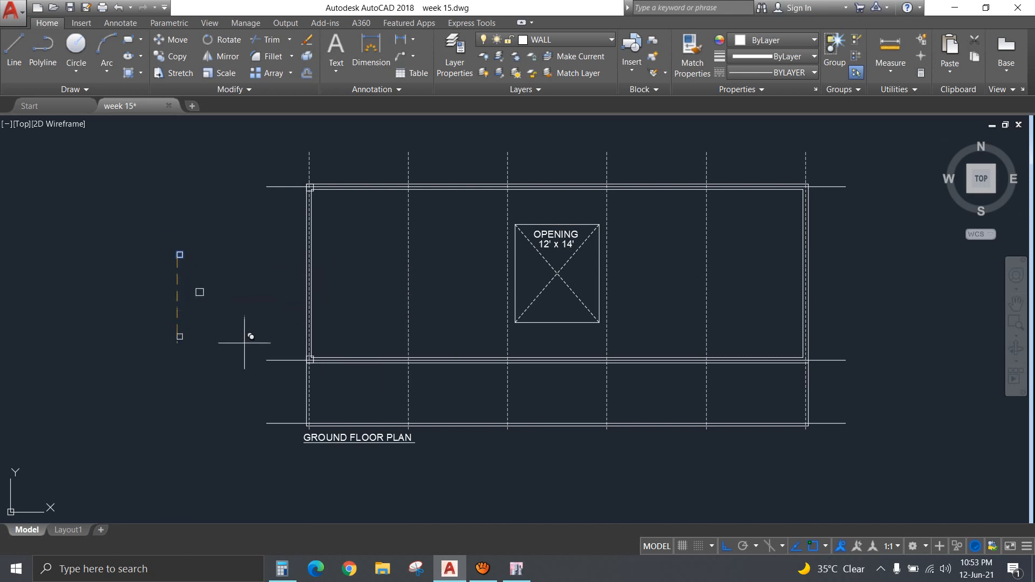
scroll(324, 421, "up", 6)
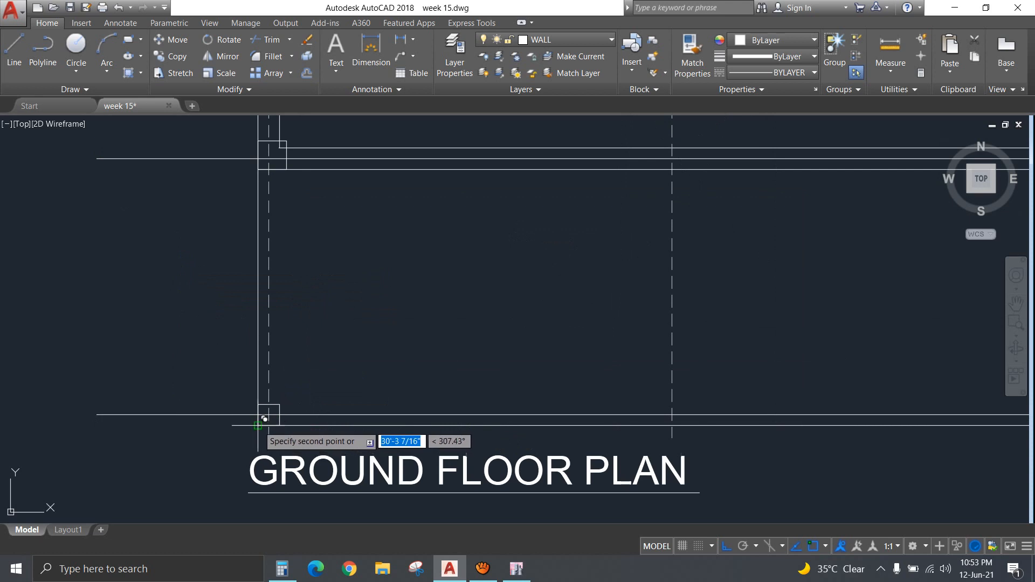
left_click(258, 426)
key("Escape")
Delete the three unfilled column squares along the ground floor plan's west side.
scroll(349, 347, "down", 2)
middle_click_drag(382, 323, 322, 519)
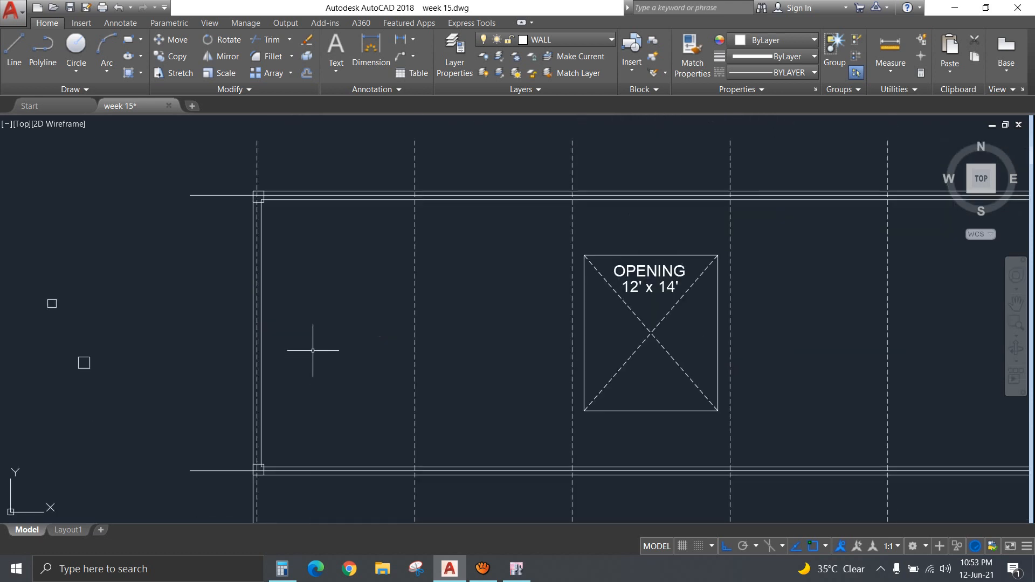
scroll(313, 351, "down", 2)
middle_click_drag(317, 326, 300, 354)
scroll(271, 303, "up", 4)
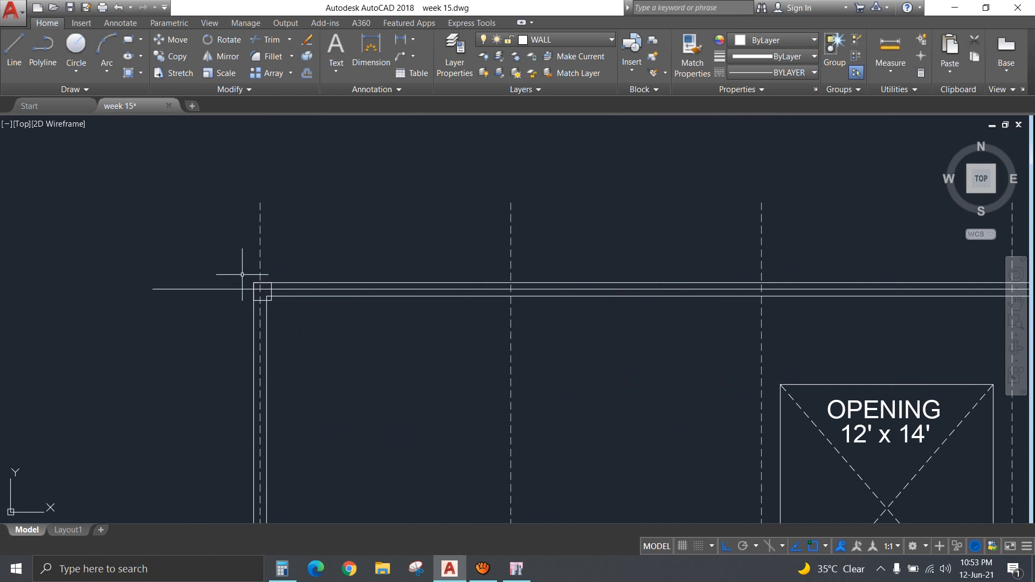
scroll(242, 274, "down", 2)
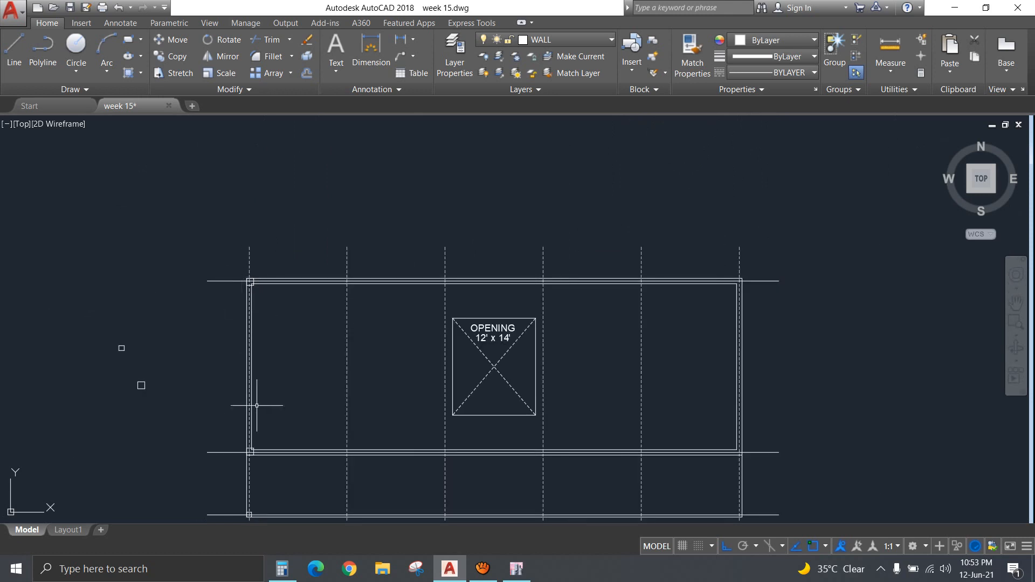
scroll(263, 191, "down", 1)
left_click(277, 226)
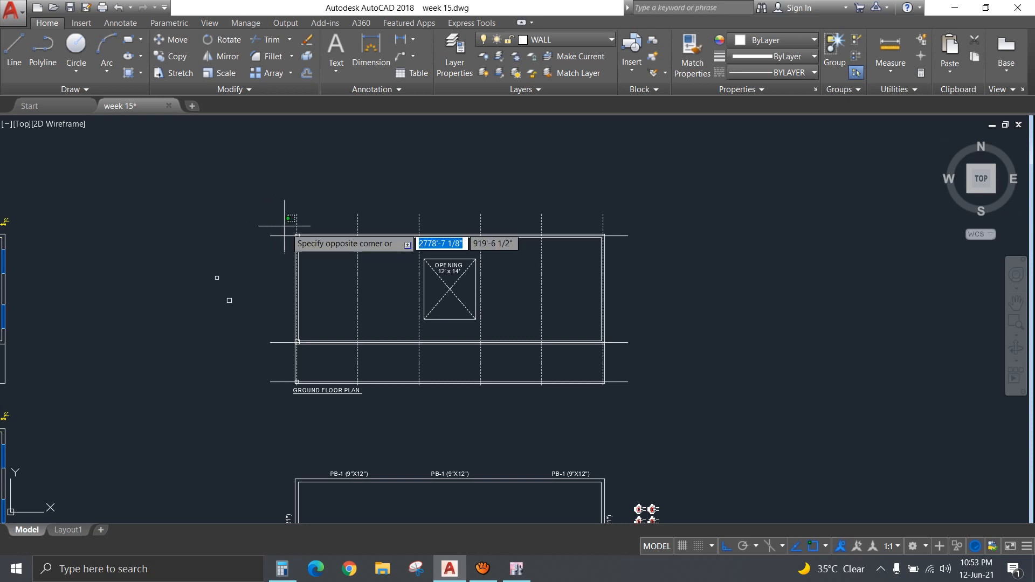
left_click(314, 272)
left_click(291, 338)
left_click(300, 346)
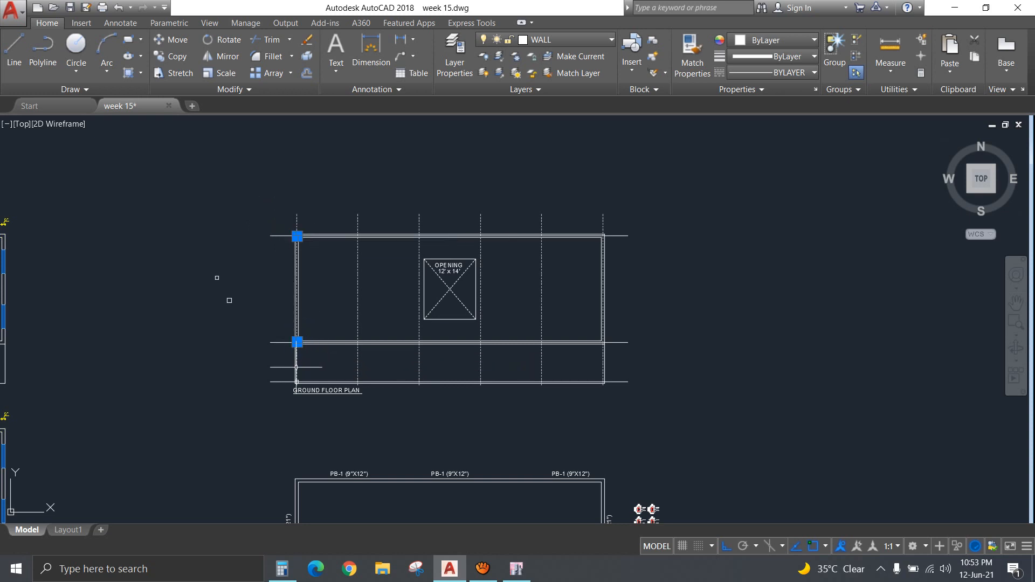
left_click(284, 373)
scroll(307, 394, "up", 4)
left_click(270, 345)
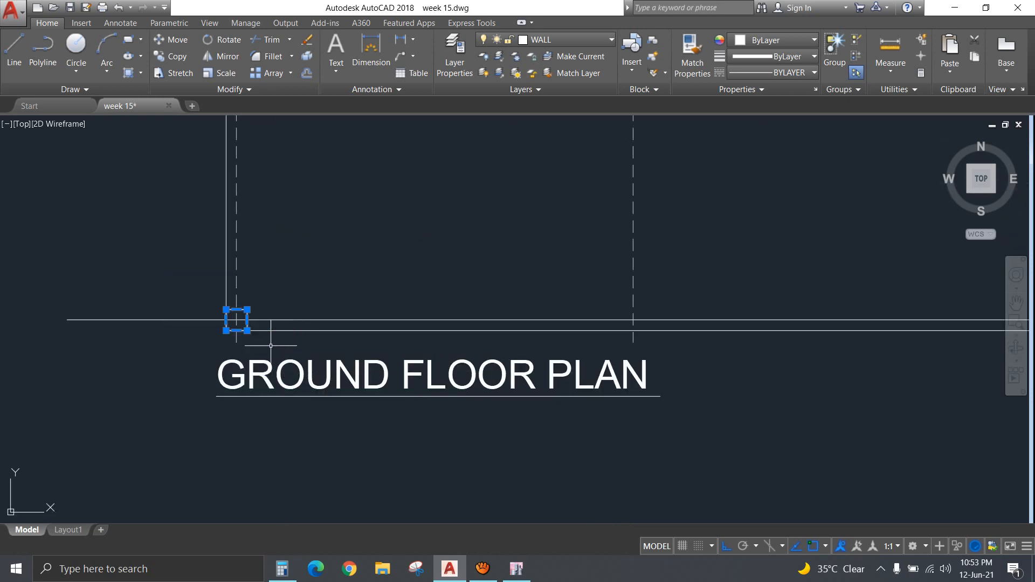
scroll(266, 339, "down", 4)
middle_click_drag(115, 241, 573, 437)
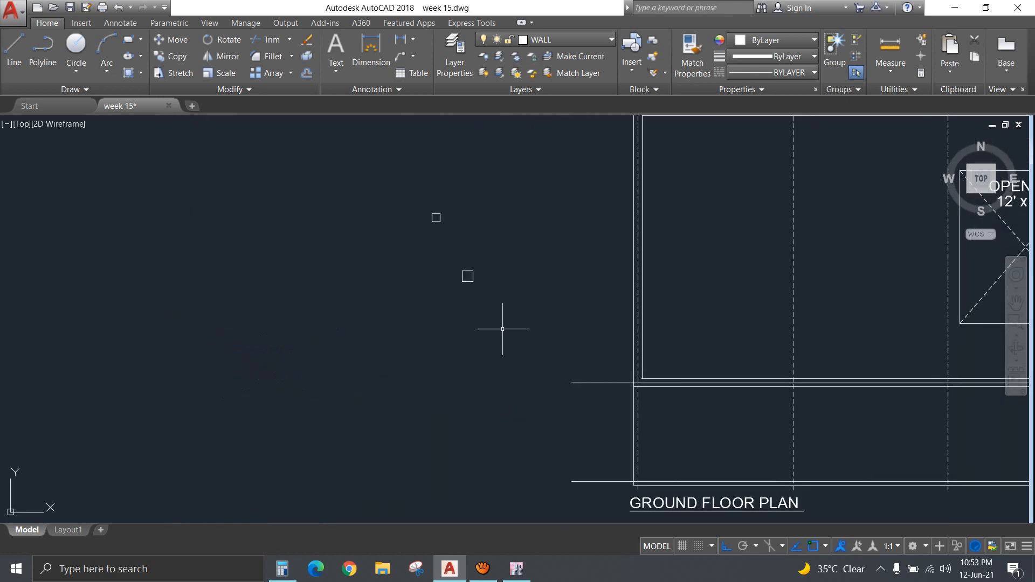
Fill the 12" square beside the plan with a solid orange hatch, colour 205,105,40.
key("Return")
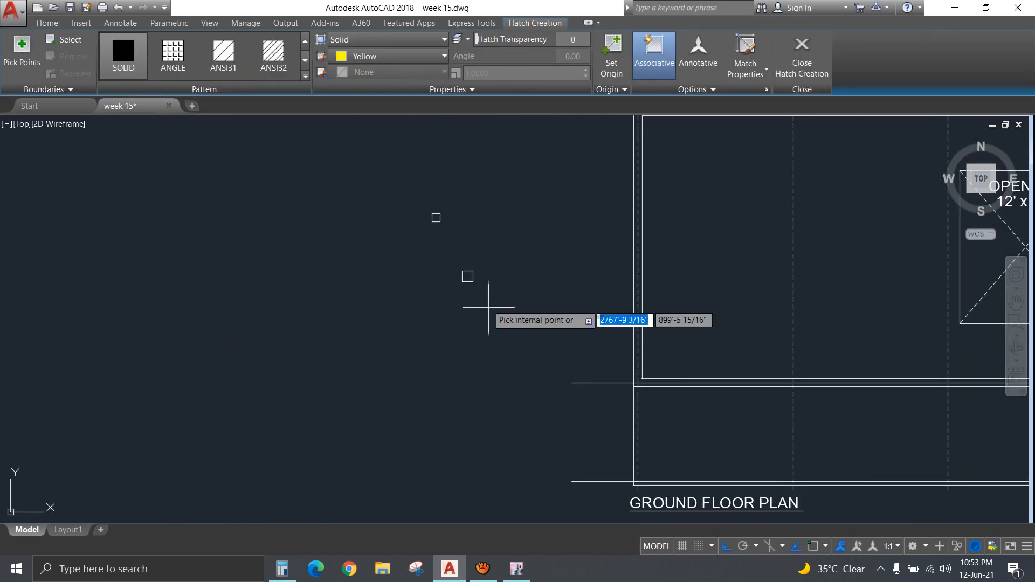
left_click(467, 276)
left_click(409, 56)
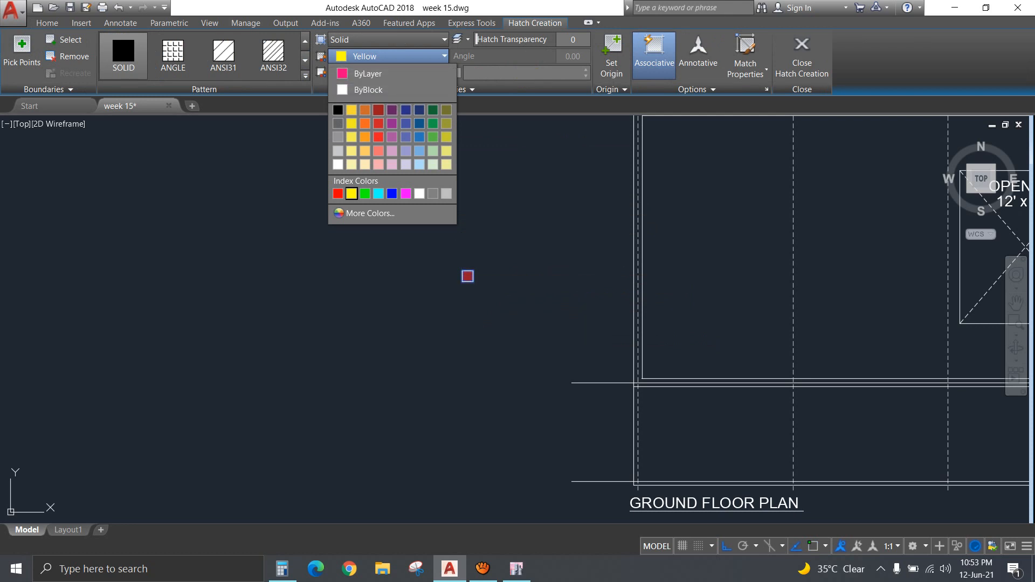
left_click(365, 109)
key("Return")
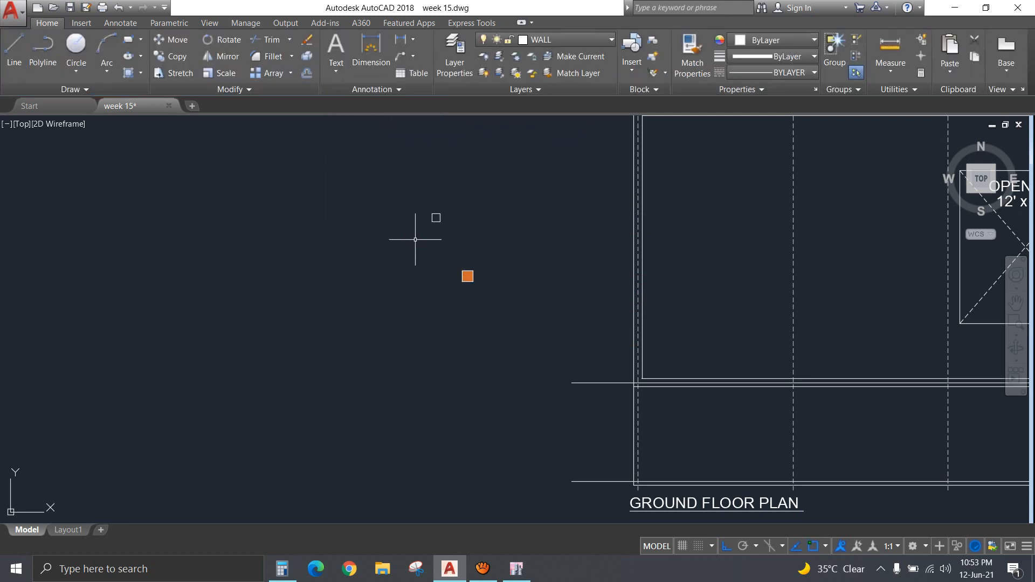
Fill the 9" square beside the plan with a solid green hatch.
key("Return")
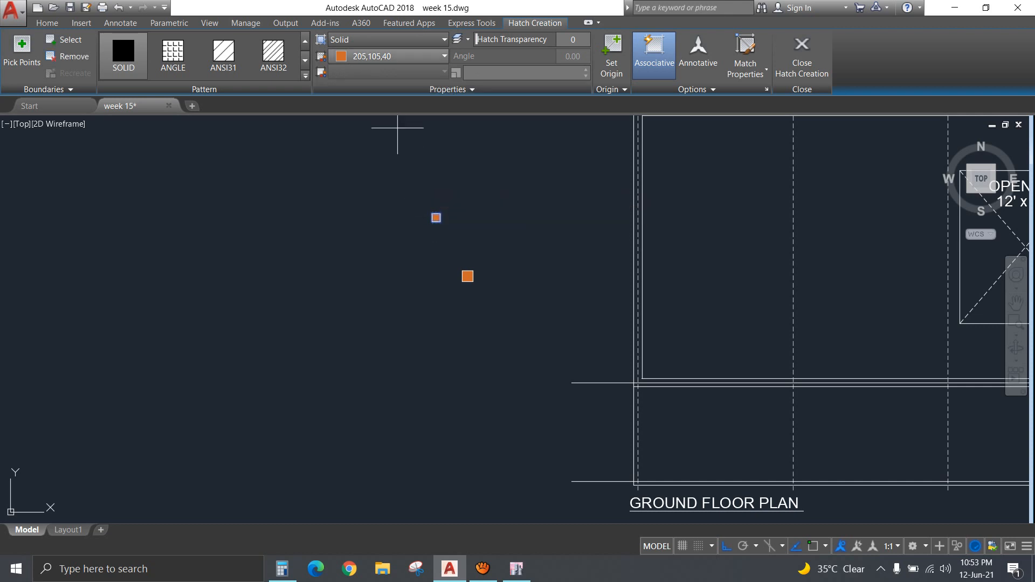
left_click(410, 57)
left_click(365, 193)
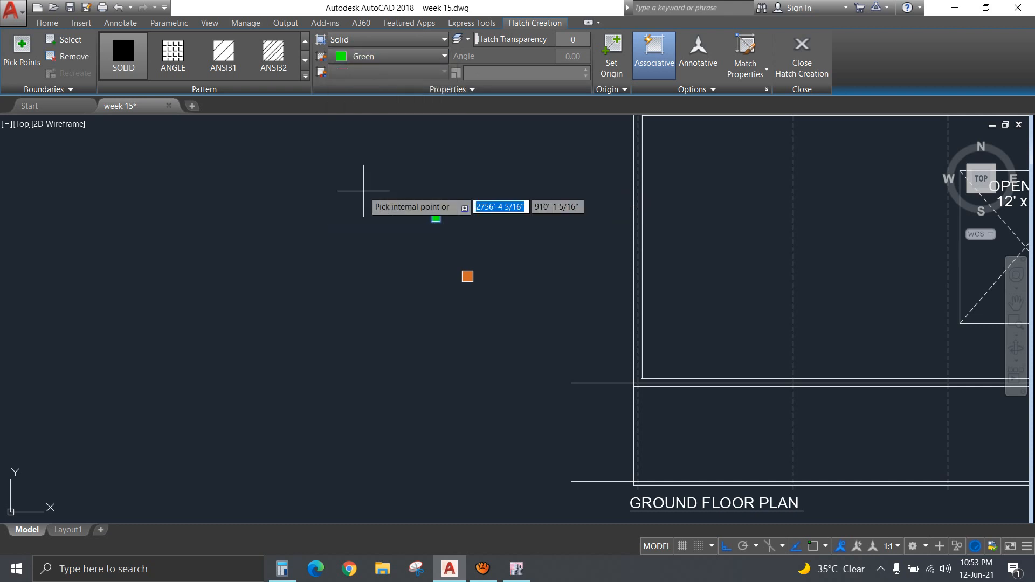
key("Return")
Copy the green 9" column with its hatch by its lower-left corner onto the plan's outermost lower-left corner.
left_click(409, 190)
left_click(472, 234)
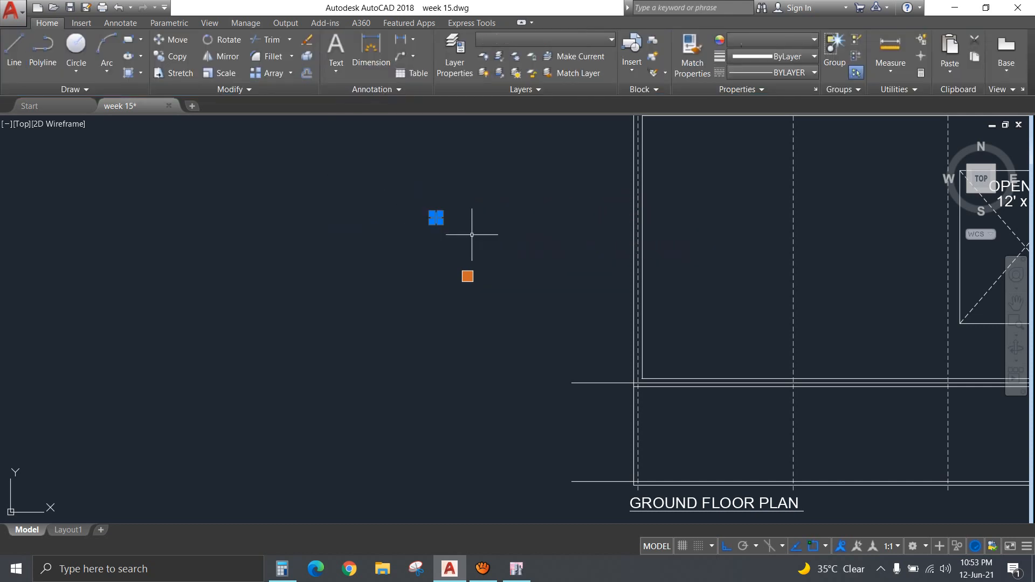
key("Return")
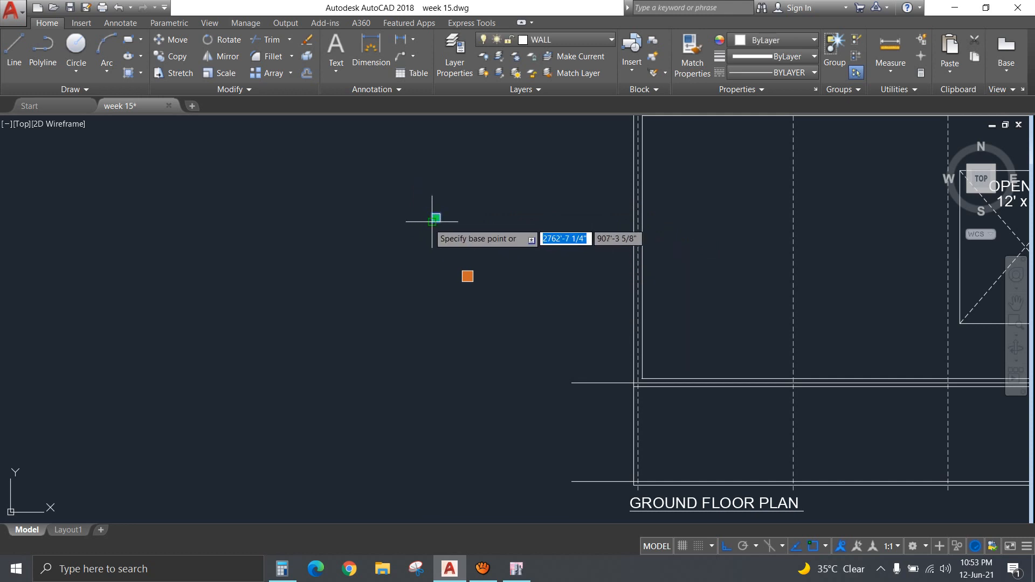
left_click(432, 218)
scroll(648, 485, "up", 5)
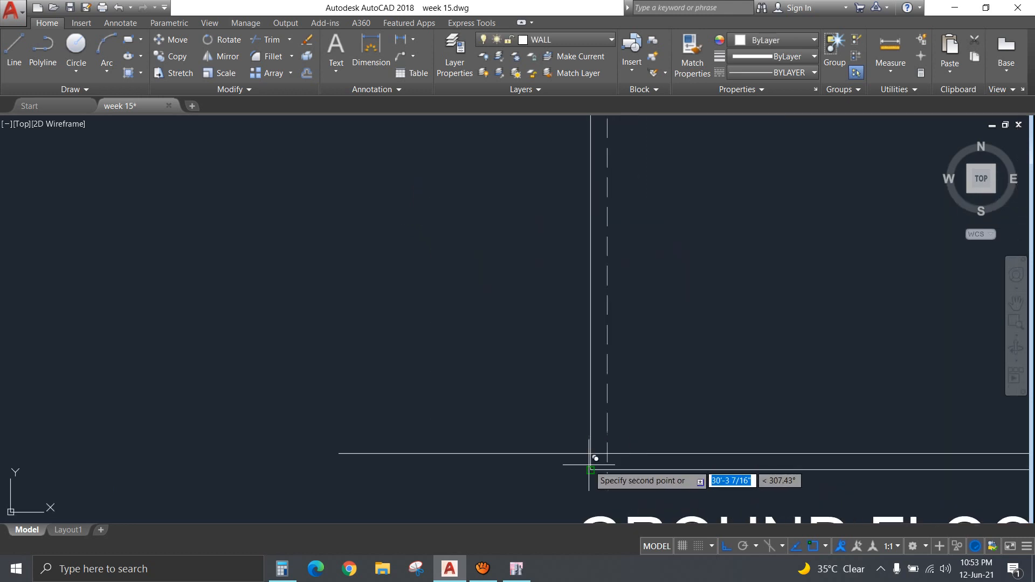
left_click(597, 463)
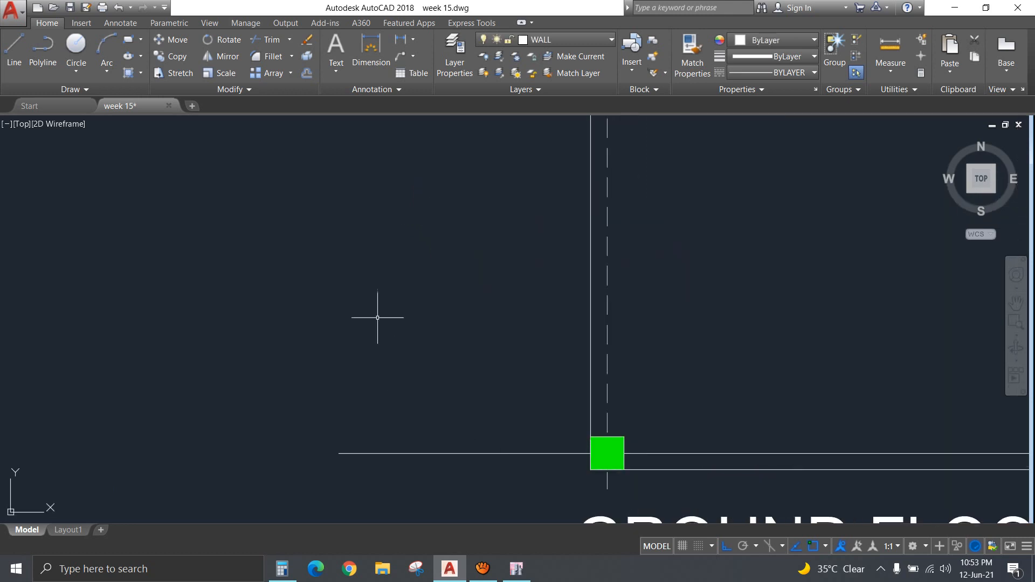
Copy the green 9" column by its bottom midpoint to the second vertical grid line on the plan's lowest edge.
scroll(377, 312, "down", 6)
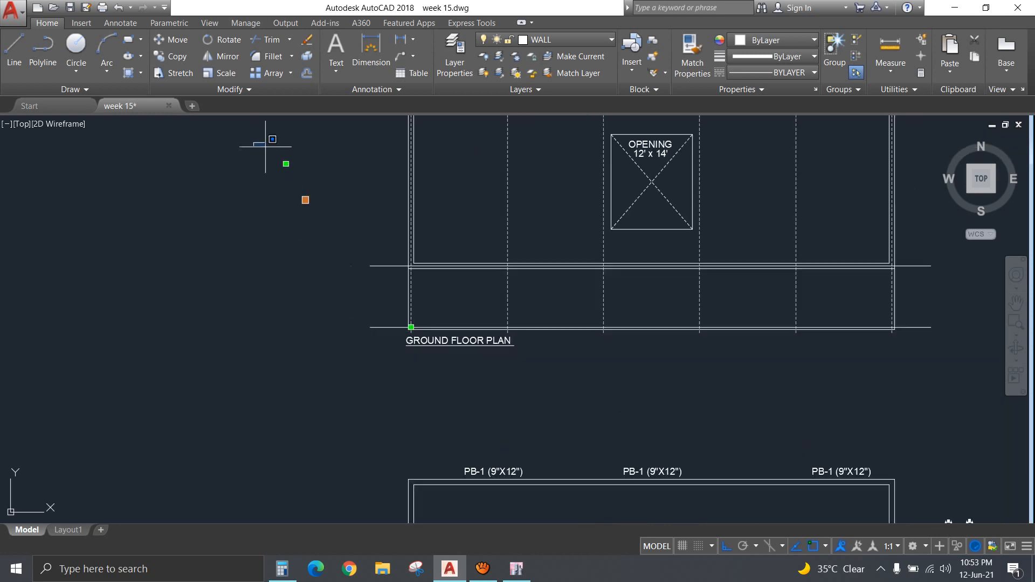
left_click(254, 143)
left_click(324, 180)
type("co")
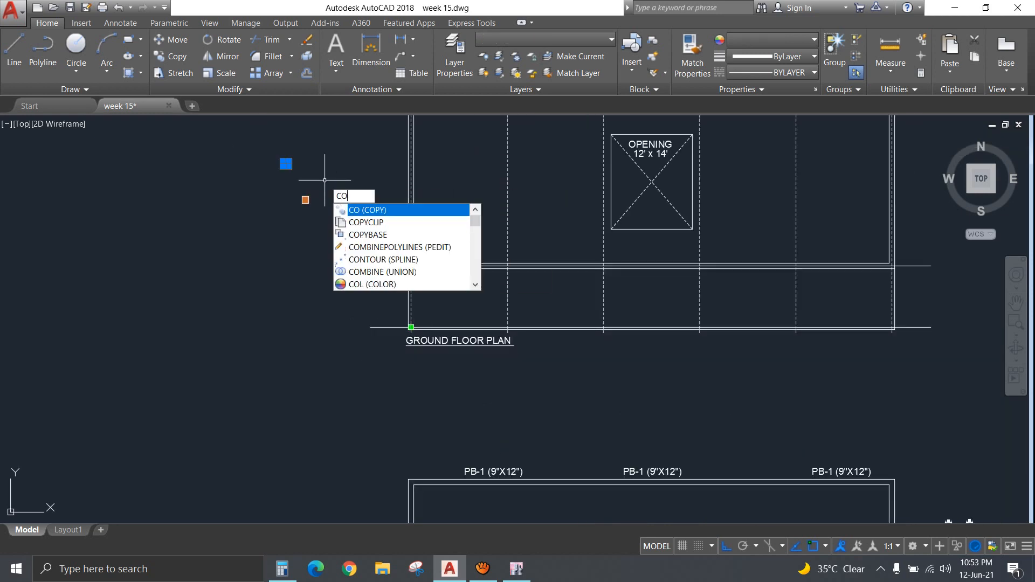
key("Return")
scroll(287, 170, "up", 8)
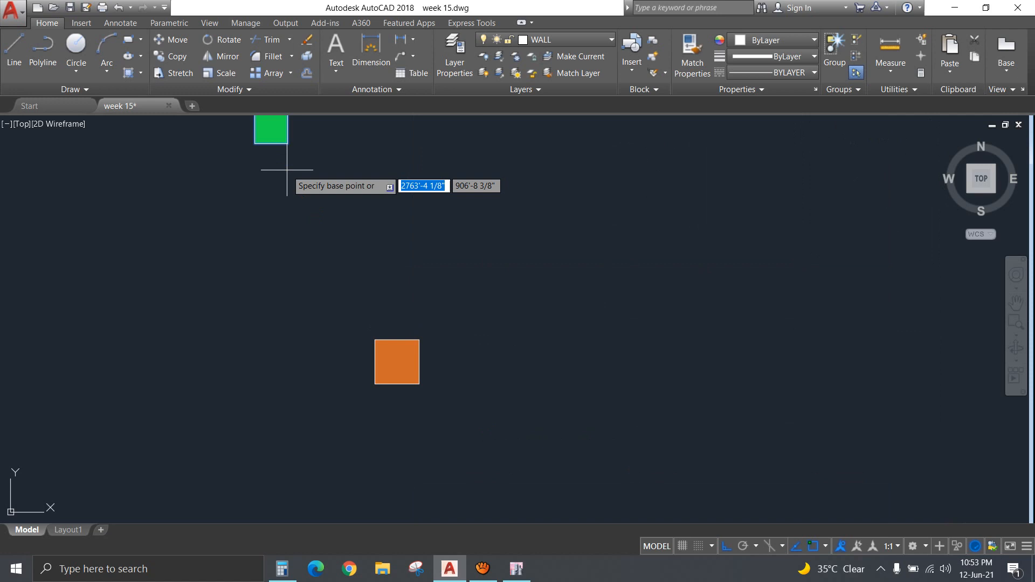
left_click(271, 144)
scroll(573, 332, "down", 6)
middle_click_drag(703, 412, 455, 261)
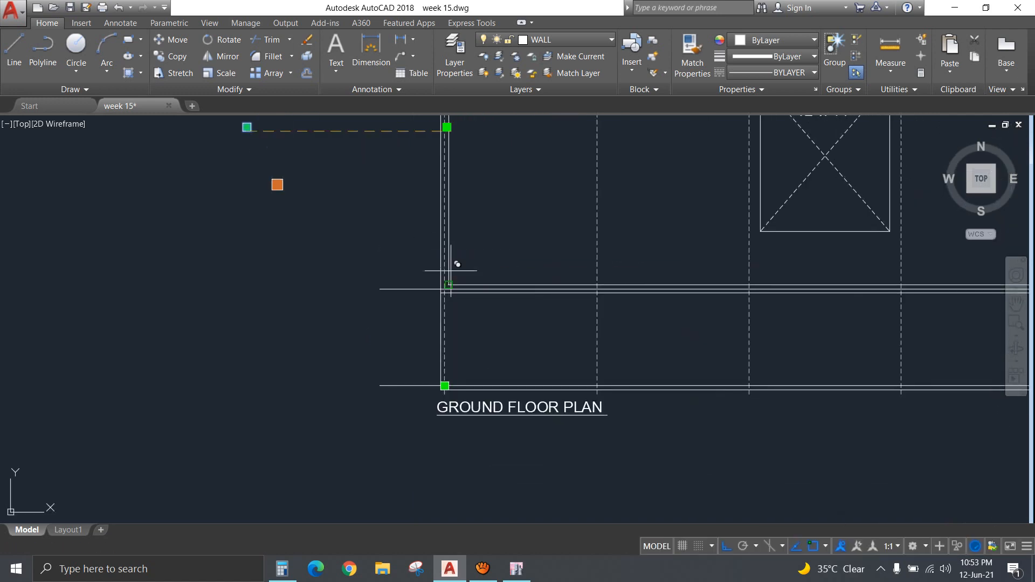
left_click(603, 383)
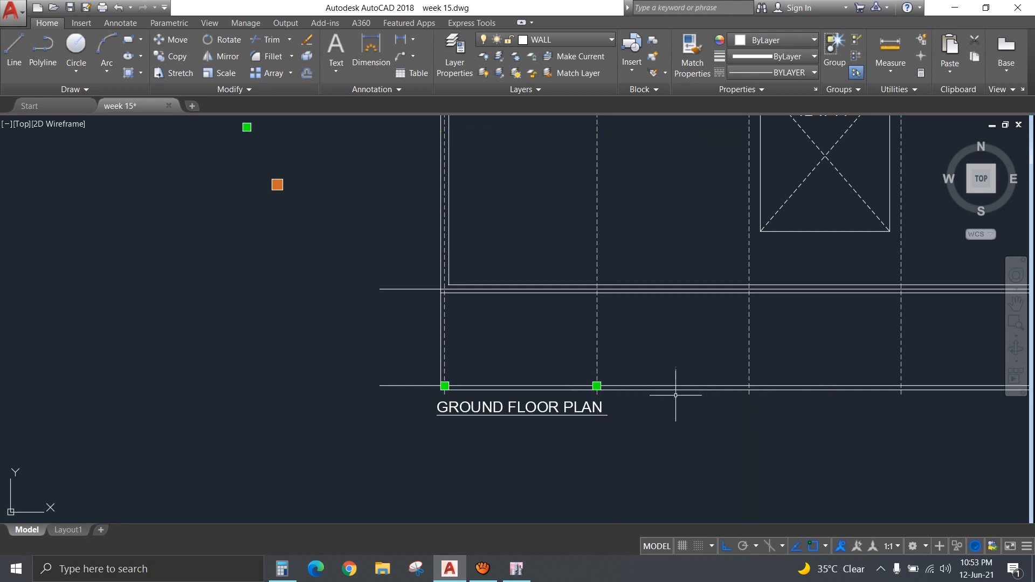
Copy the orange 12" column with its hatch by its upper-left corner onto the plan's upper-left outer wall corner.
scroll(496, 315, "down", 5)
scroll(403, 269, "up", 5)
left_click(411, 228)
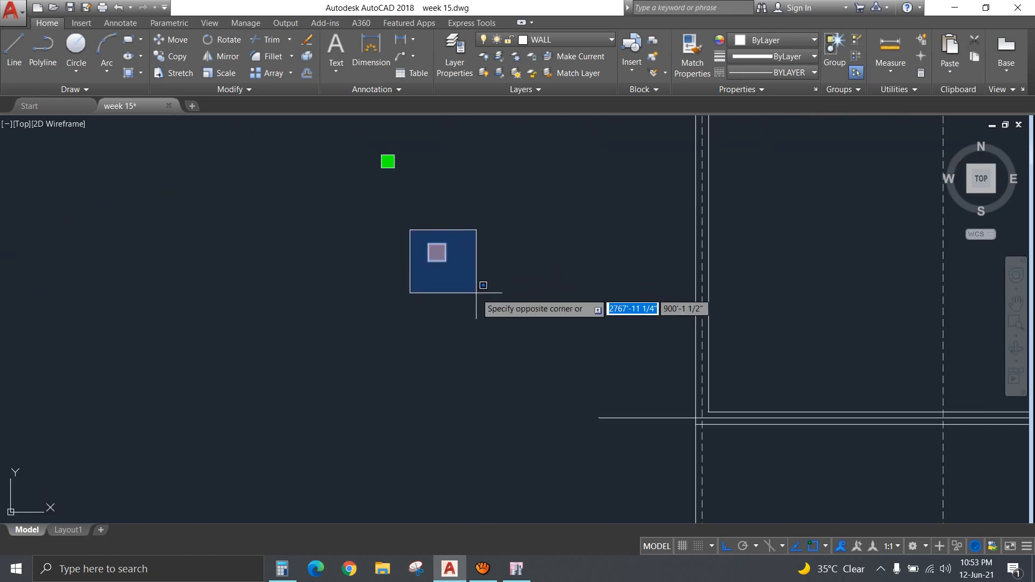
left_click(479, 294)
type("CO")
key("Return")
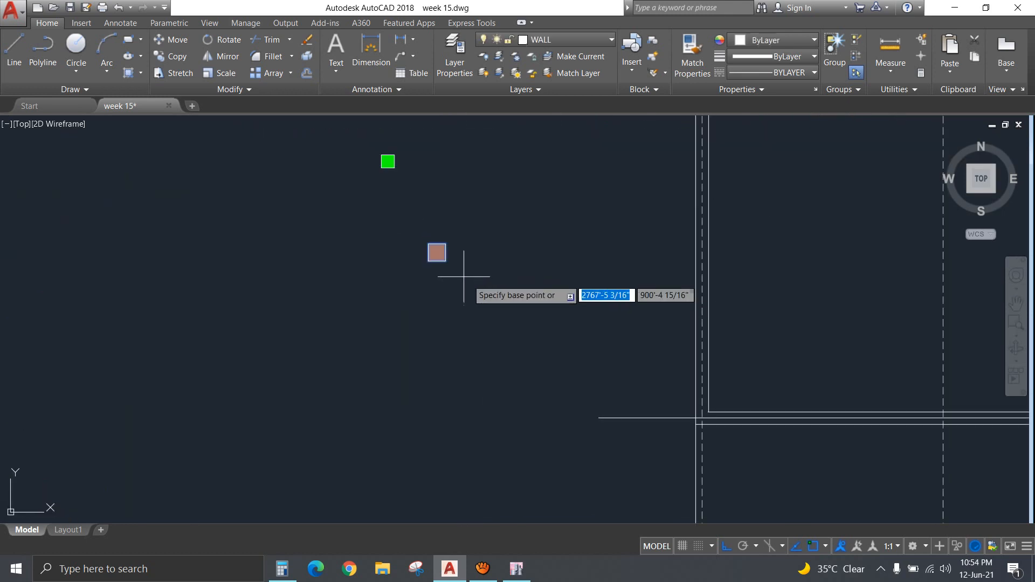
left_click(434, 250)
scroll(599, 230, "down", 4)
middle_click_drag(599, 230, 528, 266)
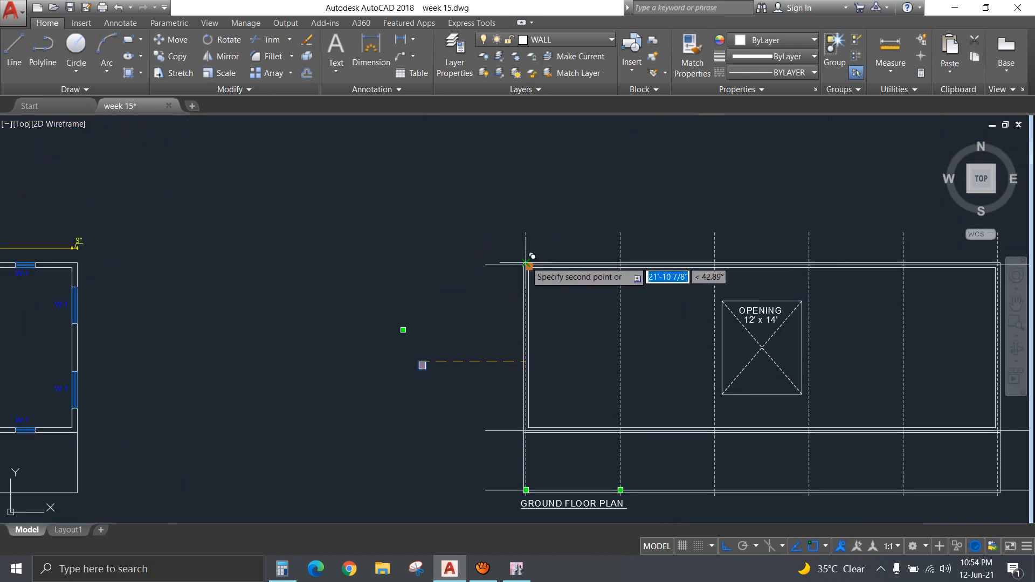
scroll(527, 259, "up", 8)
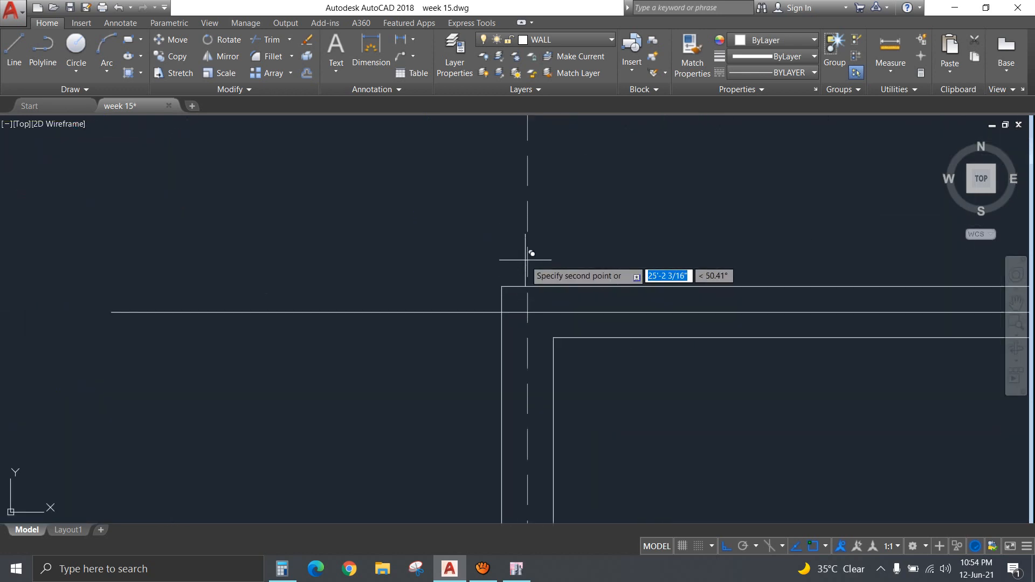
left_click(502, 287)
Mirror the orange column from the plan's upper-left corner about the left wall's midpoint, keeping the original.
left_click(478, 258)
left_click(629, 435)
scroll(666, 435, "down", 8)
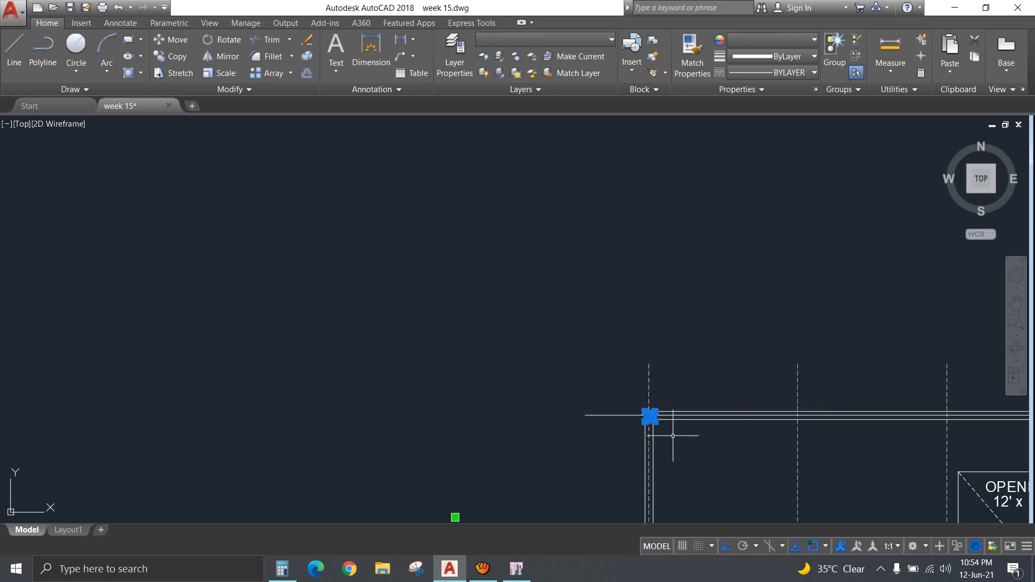
middle_click_drag(665, 434, 458, 173)
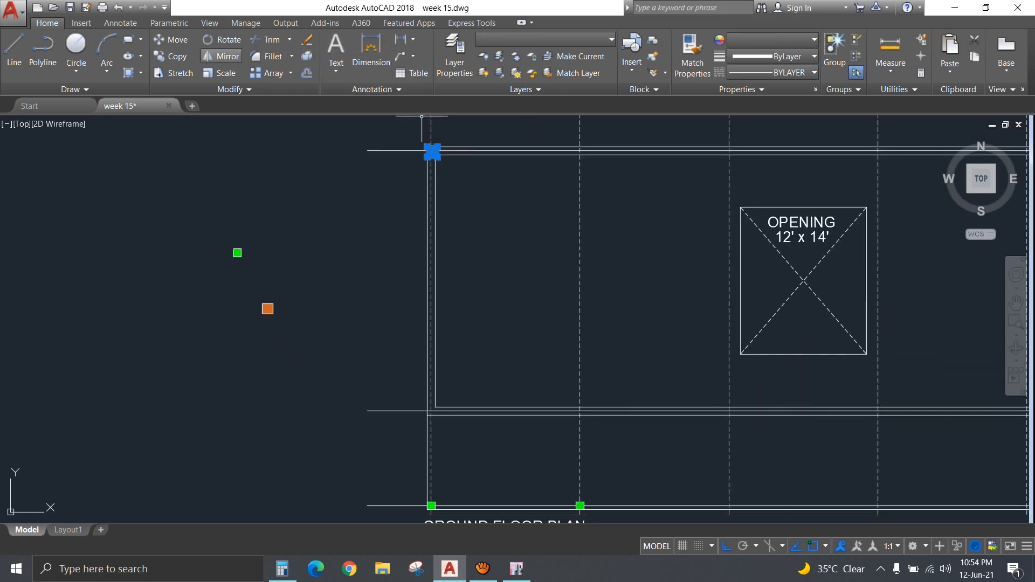
left_click(435, 281)
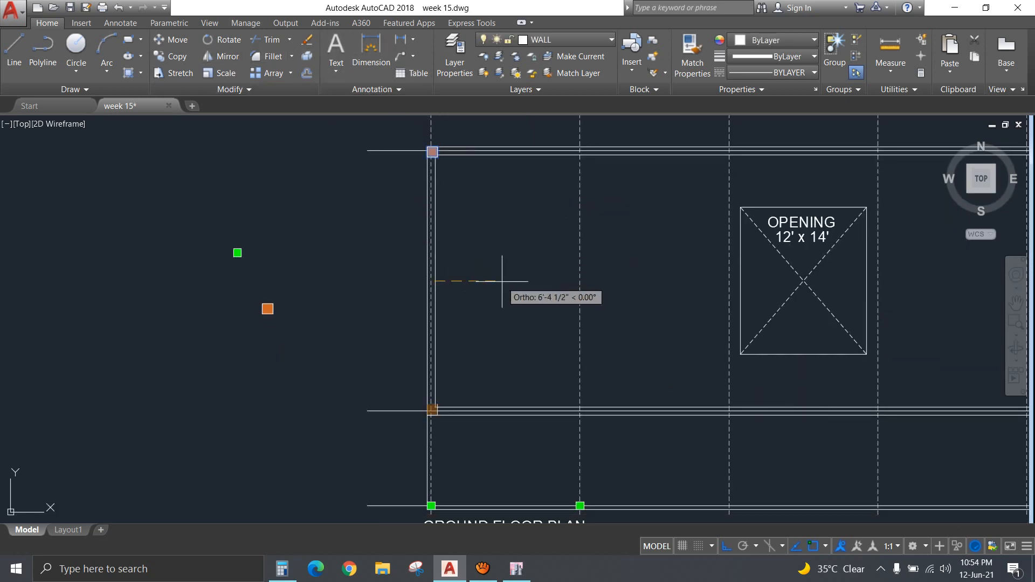
left_click(502, 282)
key("Return")
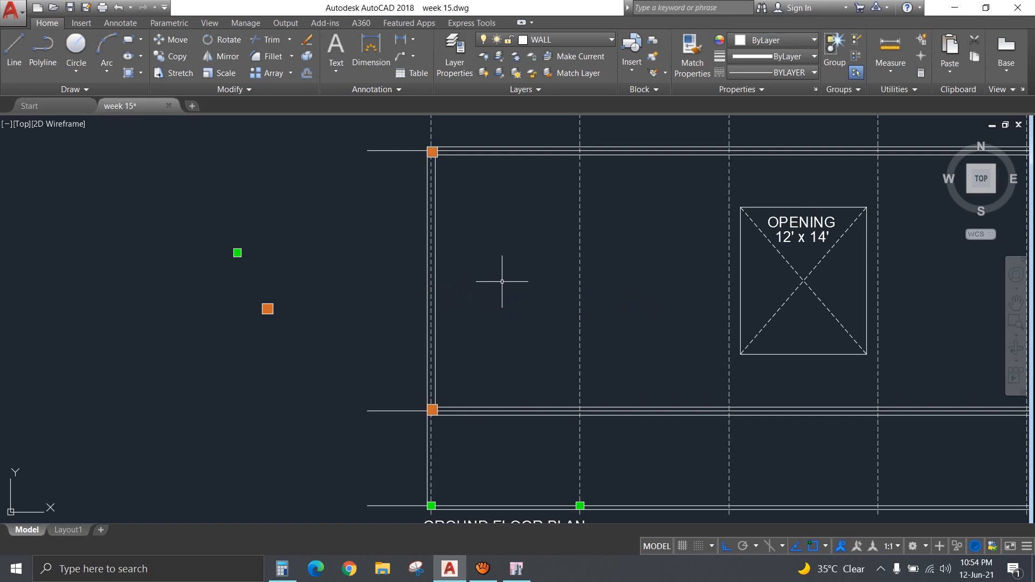
Copy both orange columns on the left wall by the lower column's bottom midpoint to the second vertical grid line.
left_click(432, 152)
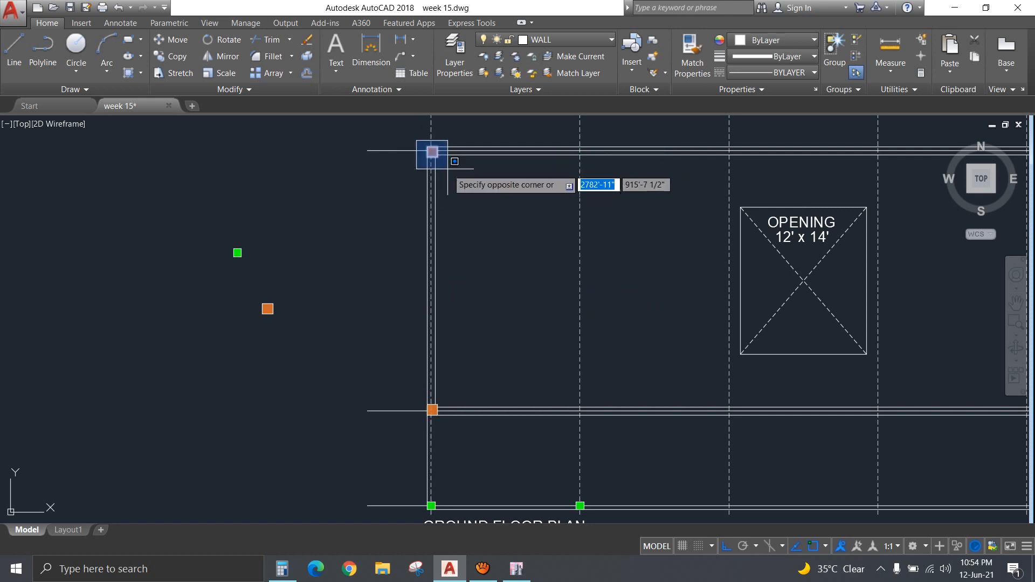
left_click(415, 389)
left_click(449, 434)
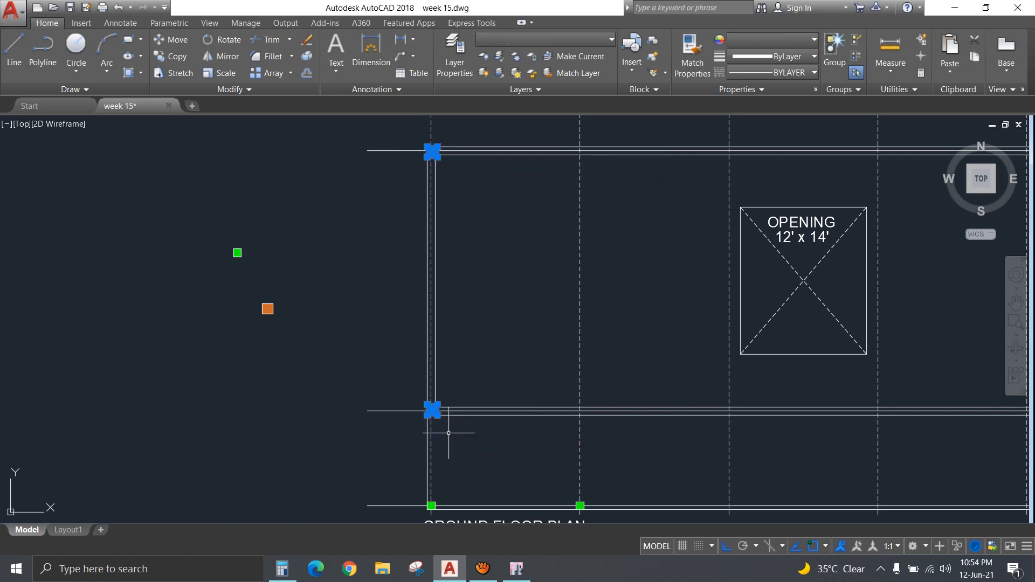
scroll(449, 434, "up", 8)
type("o")
key("Return")
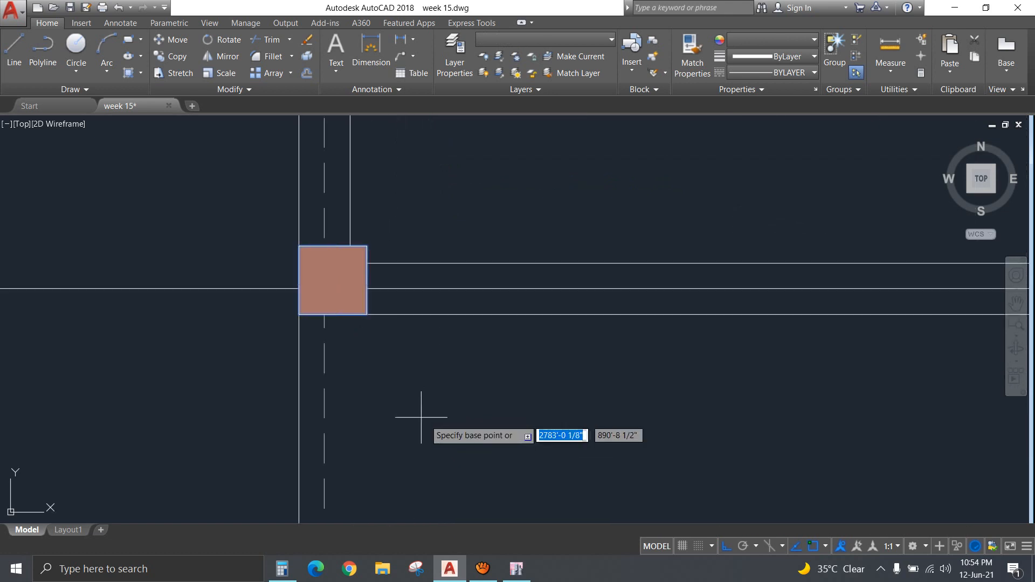
left_click(332, 315)
scroll(487, 397, "down", 4)
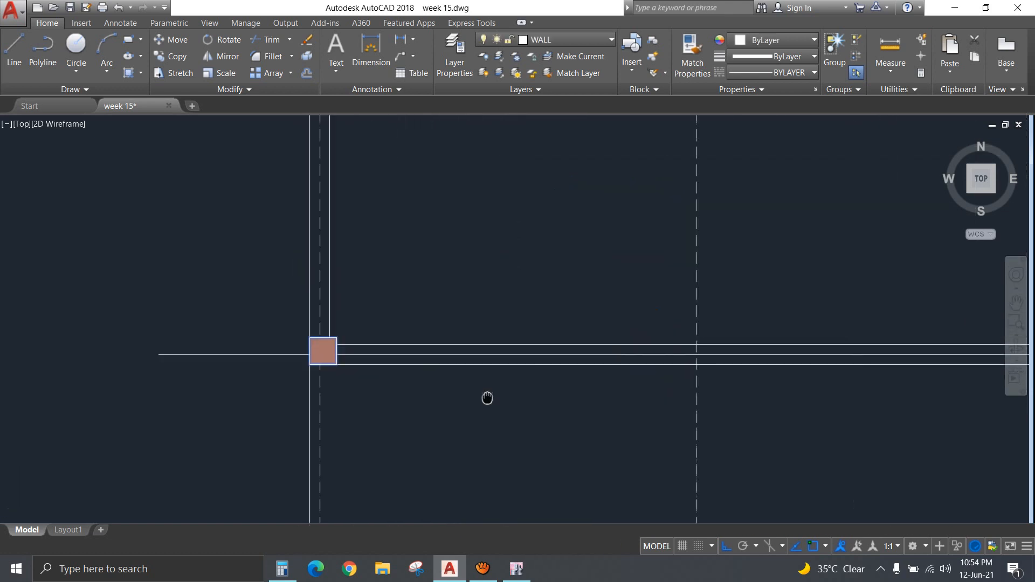
middle_click_drag(666, 365, 437, 388)
left_click(474, 381)
key("Escape")
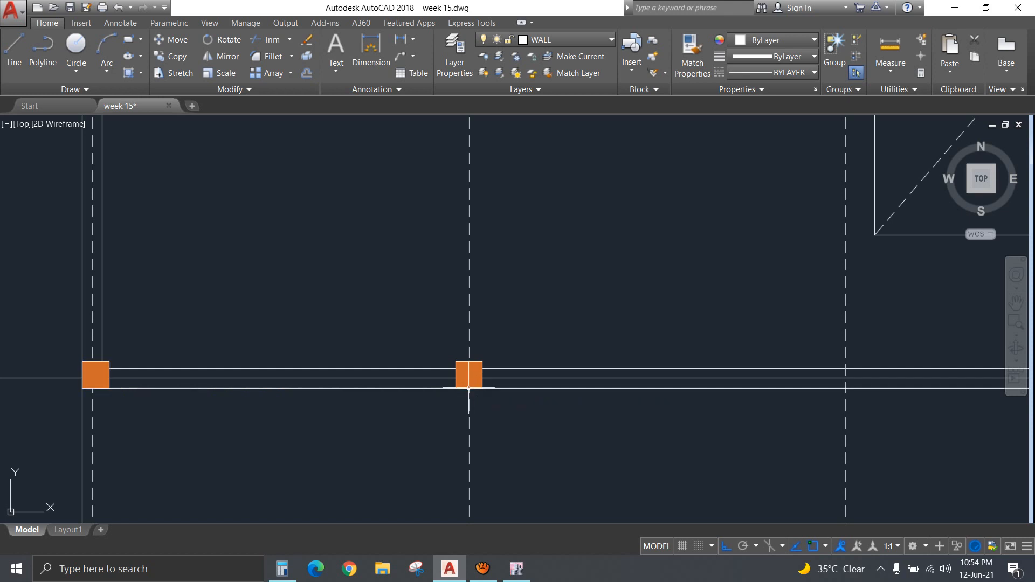
Copy the two orange columns and the green column on the second vertical grid line to the third, fourth and fifth grid lines.
scroll(415, 408, "down", 6)
left_click(411, 228)
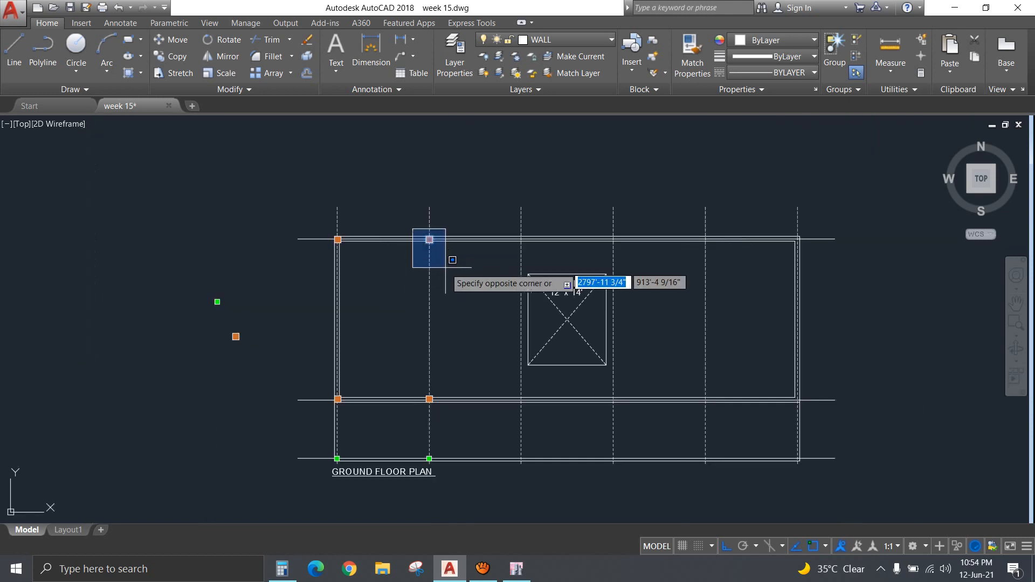
left_click(449, 274)
left_click(418, 373)
left_click(456, 421)
left_click(424, 449)
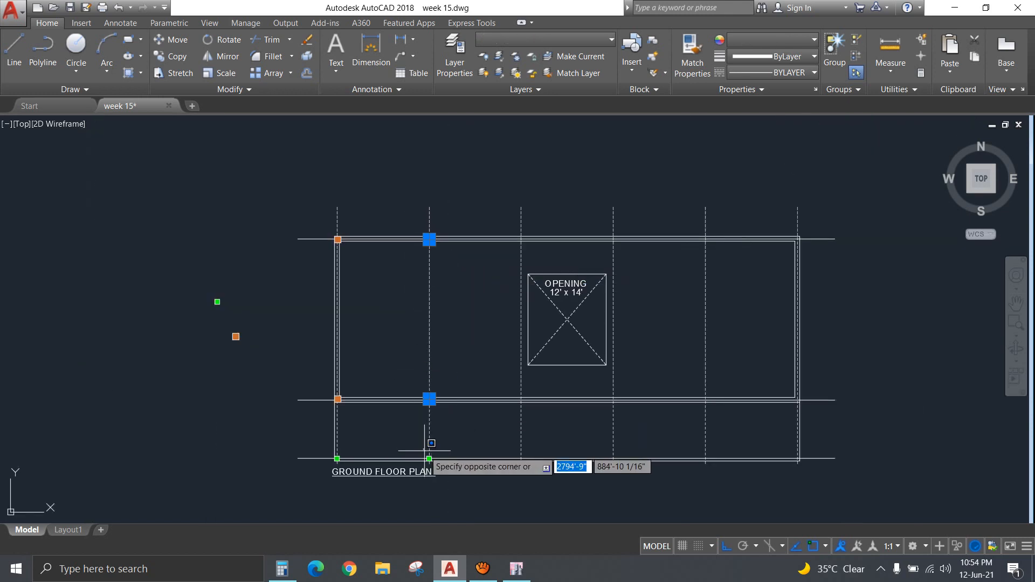
left_click(438, 466)
type("C")
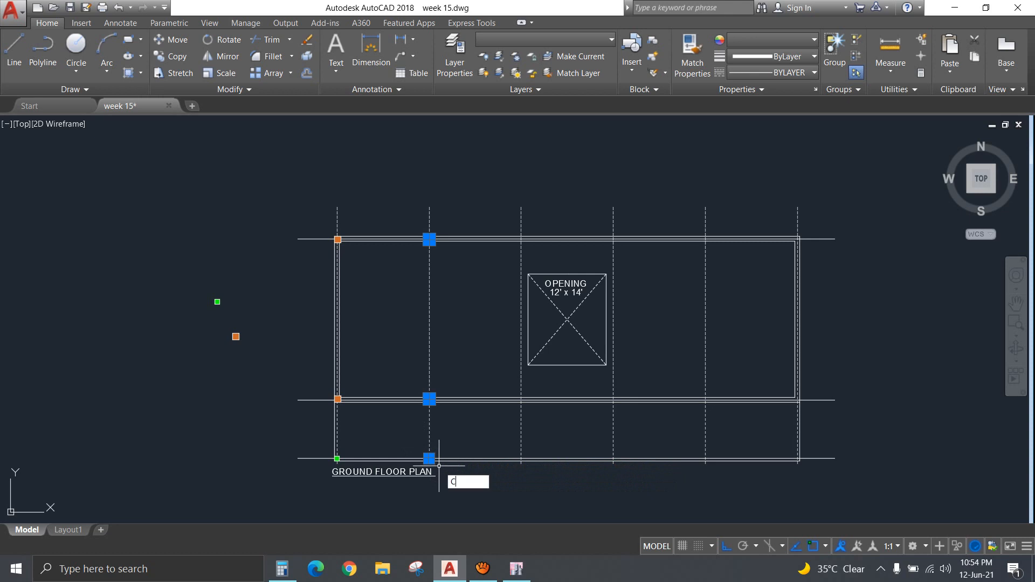
type("O")
key("Return")
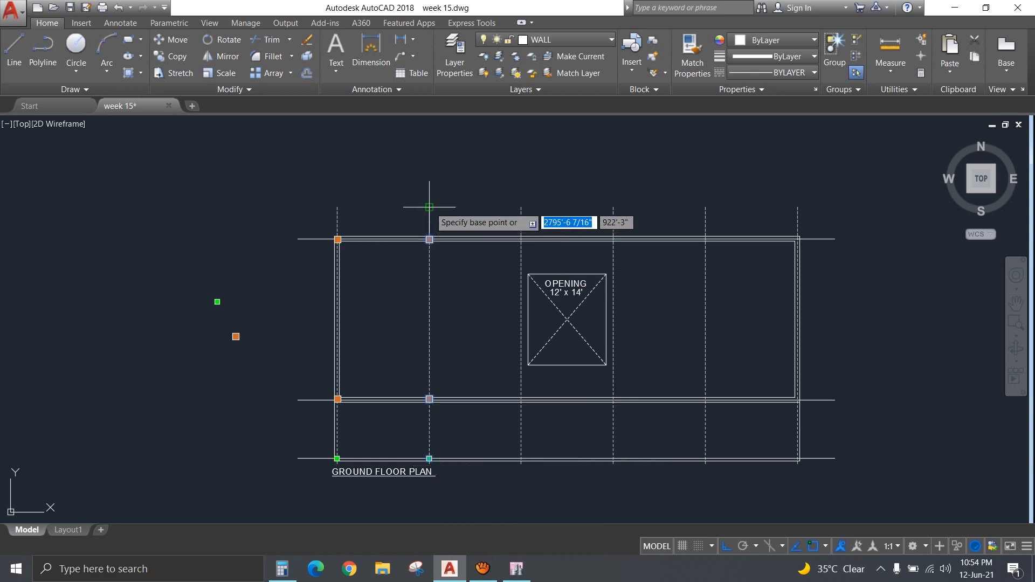
left_click(429, 207)
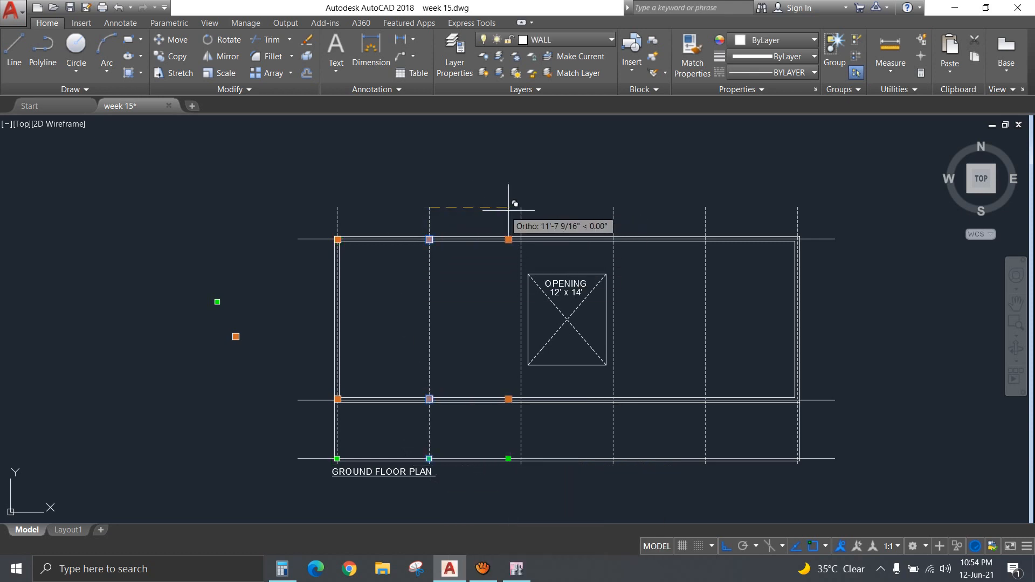
left_click(613, 207)
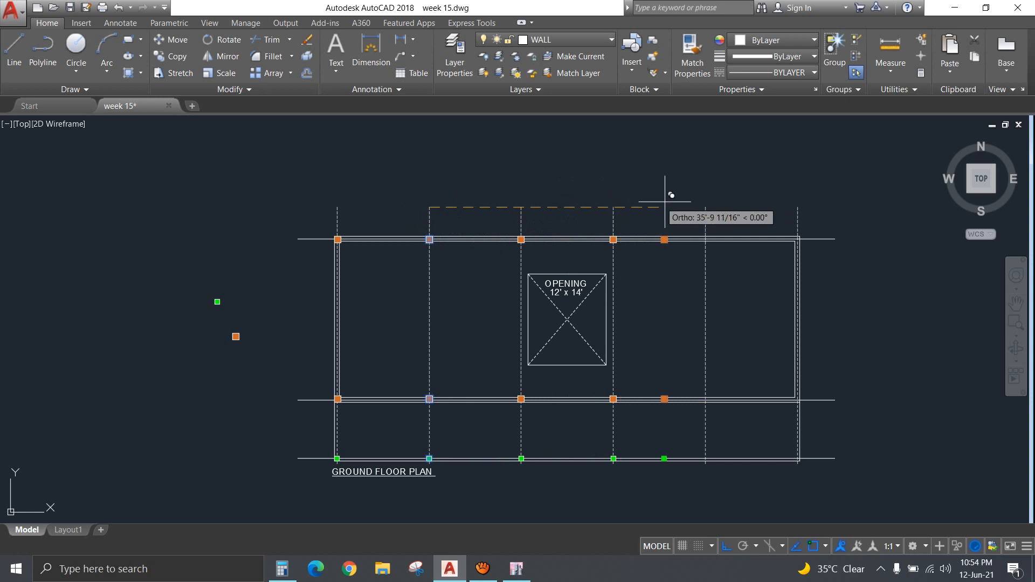
left_click(705, 207)
key("Return")
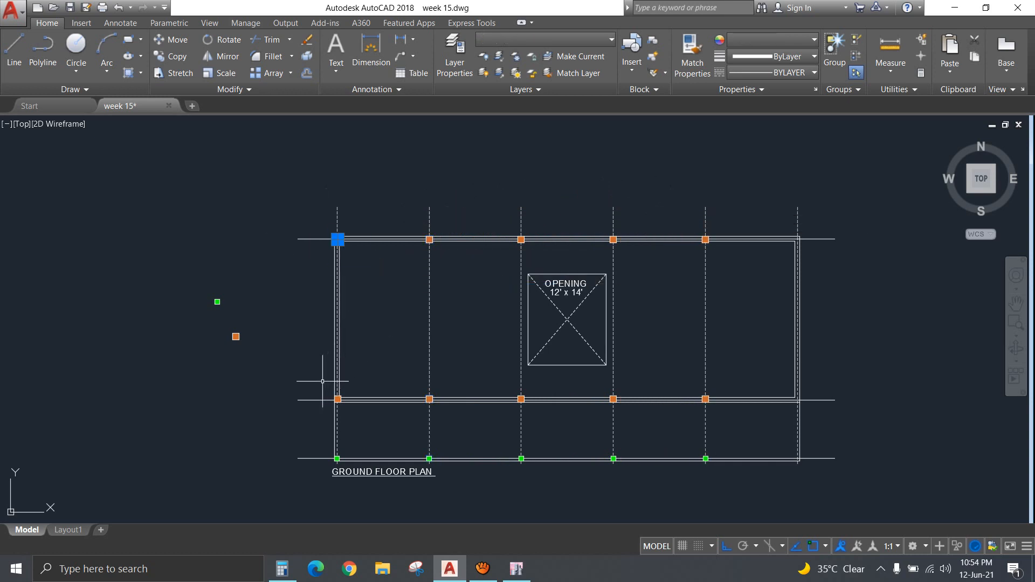
left_click(323, 380)
left_click(360, 425)
left_click(327, 447)
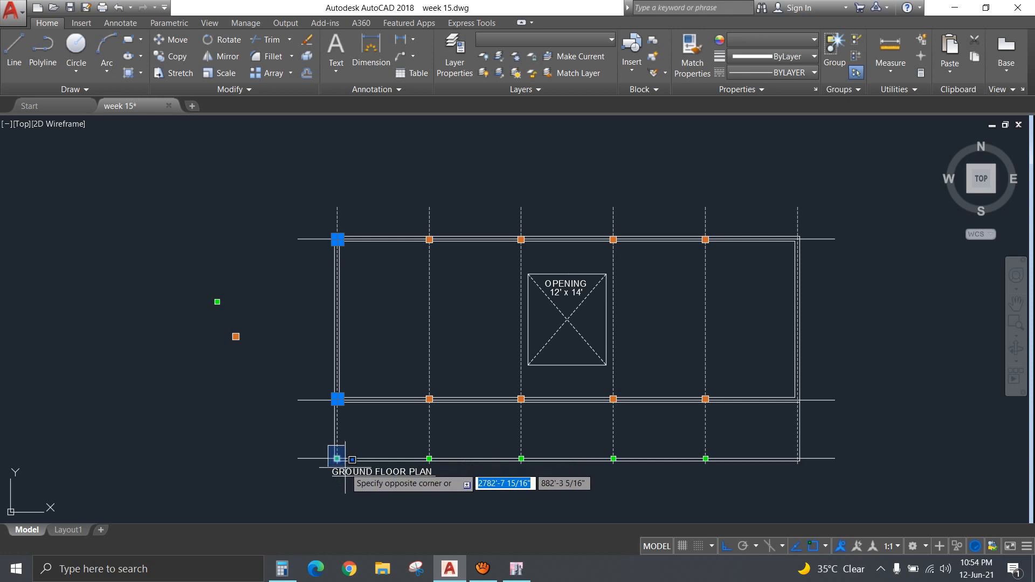
left_click(345, 467)
type("C")
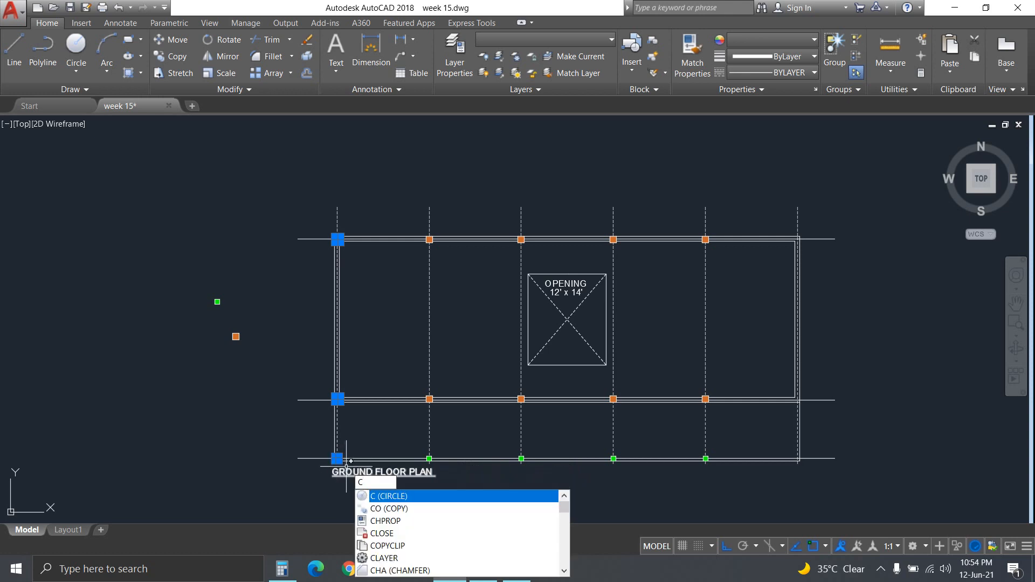
key("Escape")
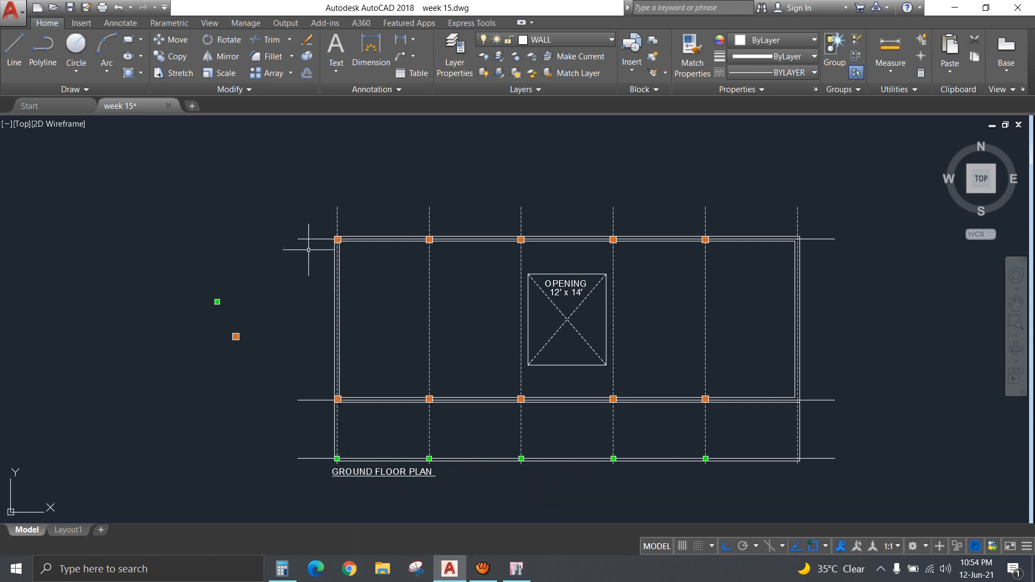
Mirror the three columns on the first grid line about a vertical axis through the plan's midpoint, keeping the originals.
left_click(326, 383)
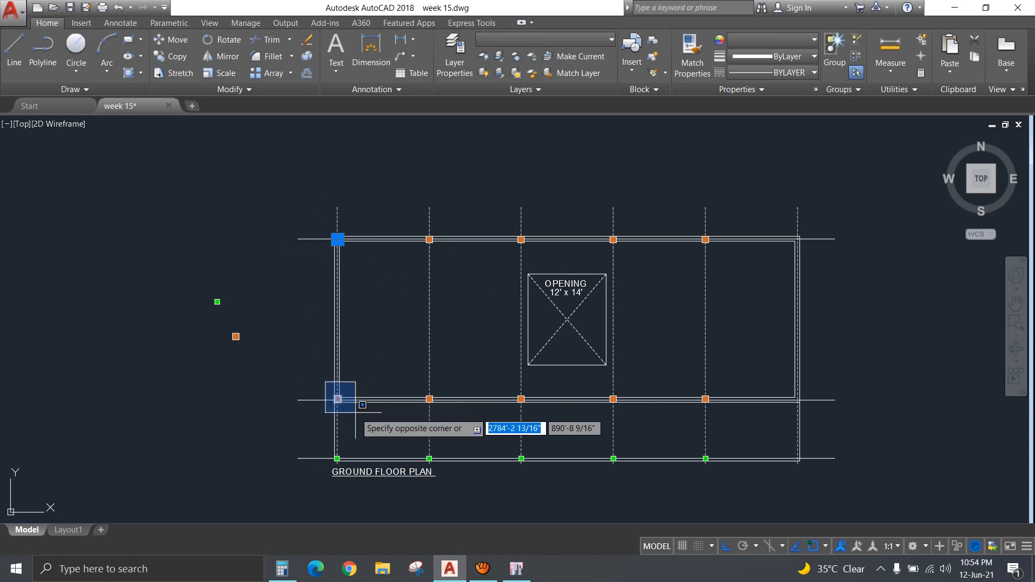
left_click(352, 411)
left_click(321, 449)
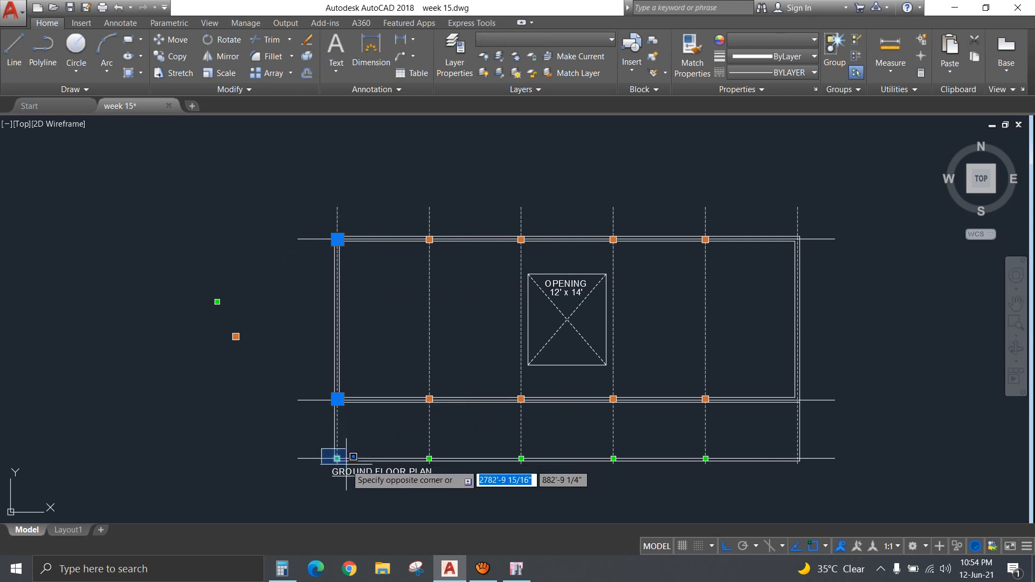
left_click(350, 465)
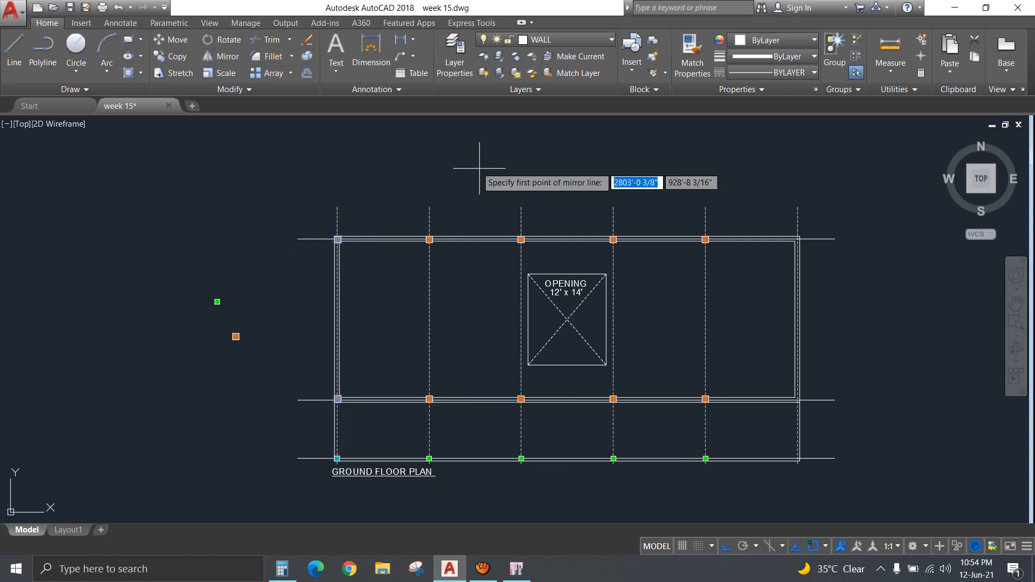
left_click(566, 239)
left_click(559, 193)
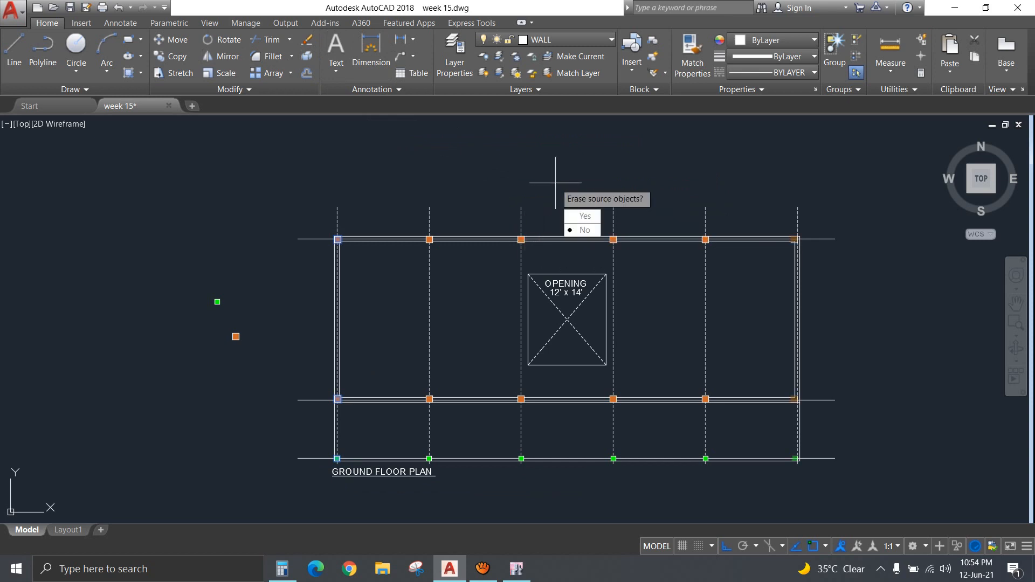
key("Return")
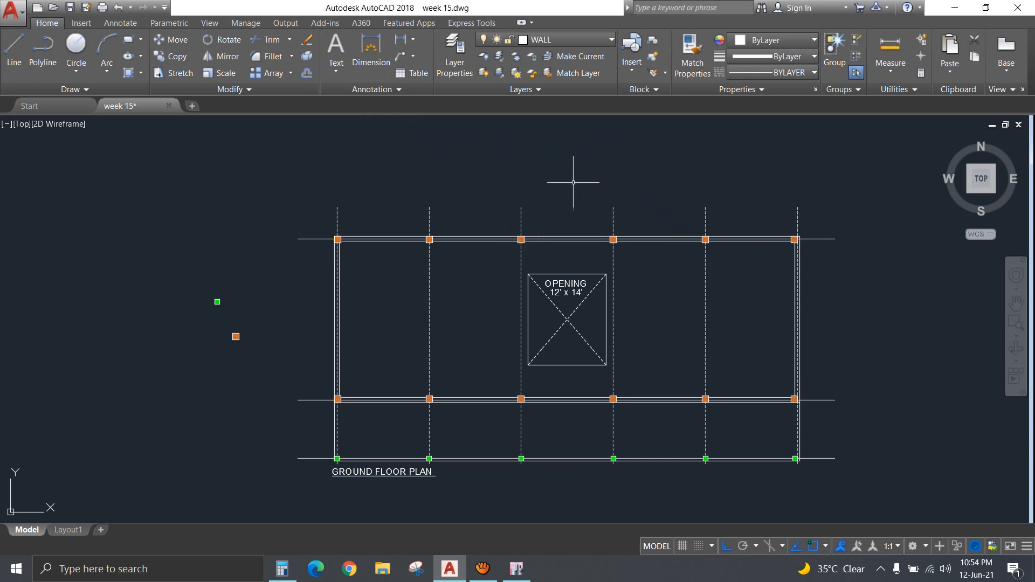
Move the three mirrored columns by the green column's lower-right corner onto the plan's lower-right outer wall corner.
left_click(785, 223)
left_click(816, 259)
left_click(775, 374)
left_click(809, 422)
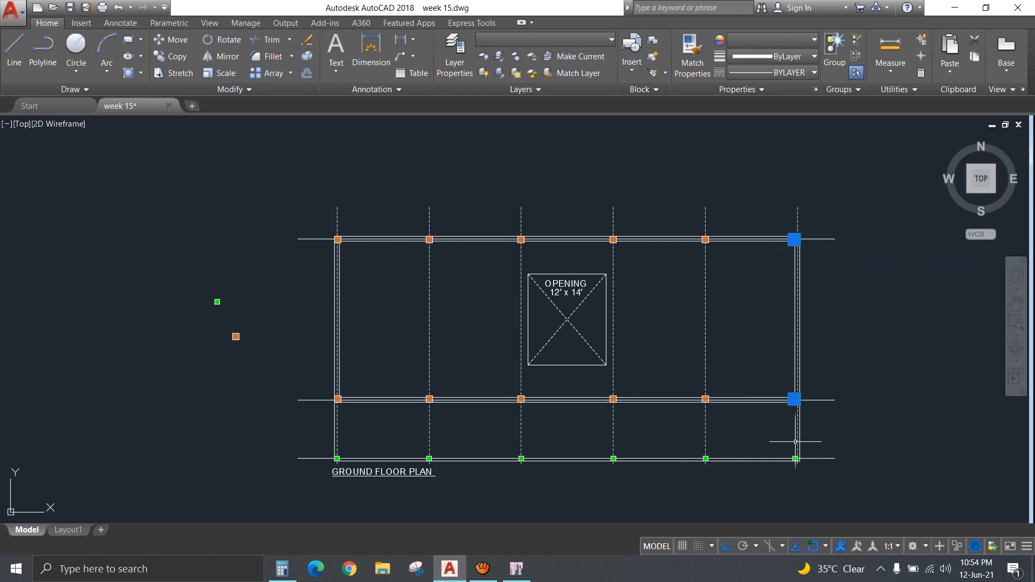
scroll(810, 477, "up", 8)
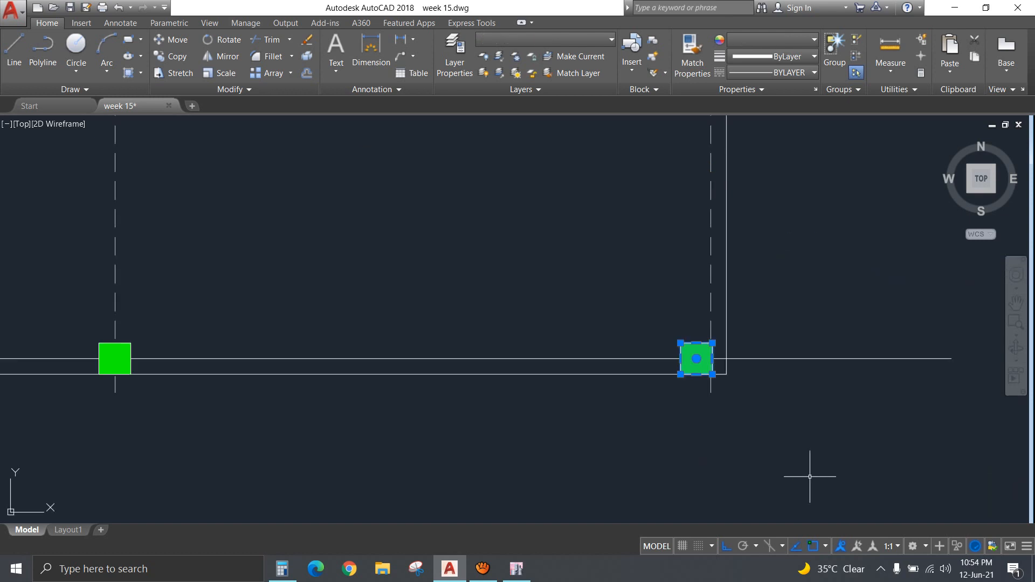
key("Return")
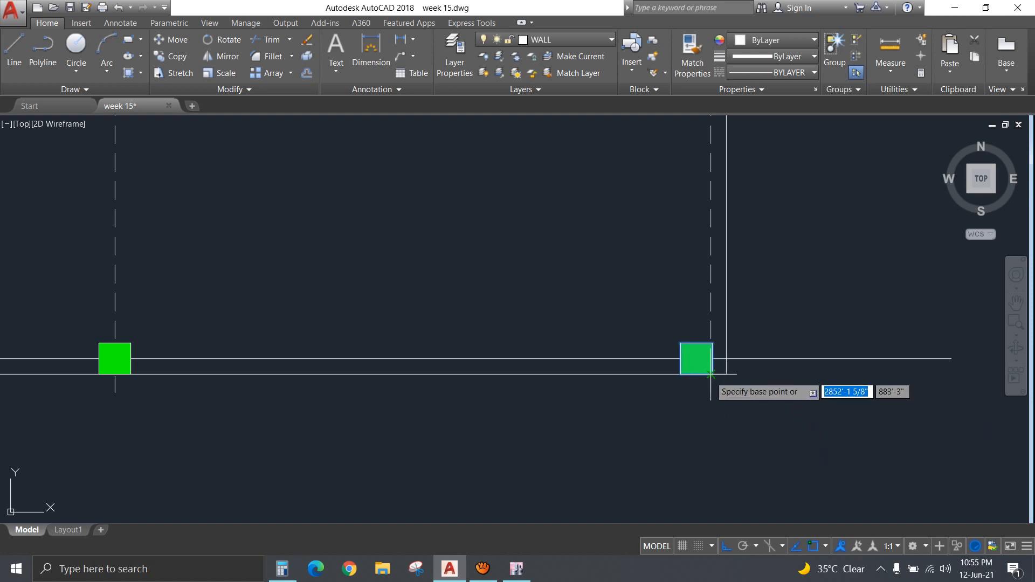
scroll(712, 373, "up", 5)
left_click(704, 383)
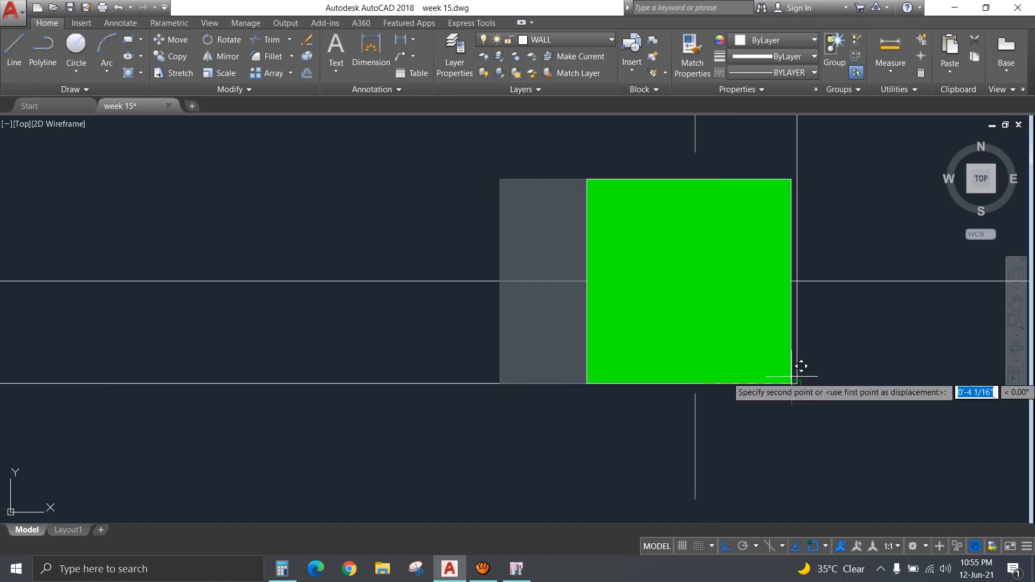
left_click(797, 383)
scroll(658, 348, "down", 14)
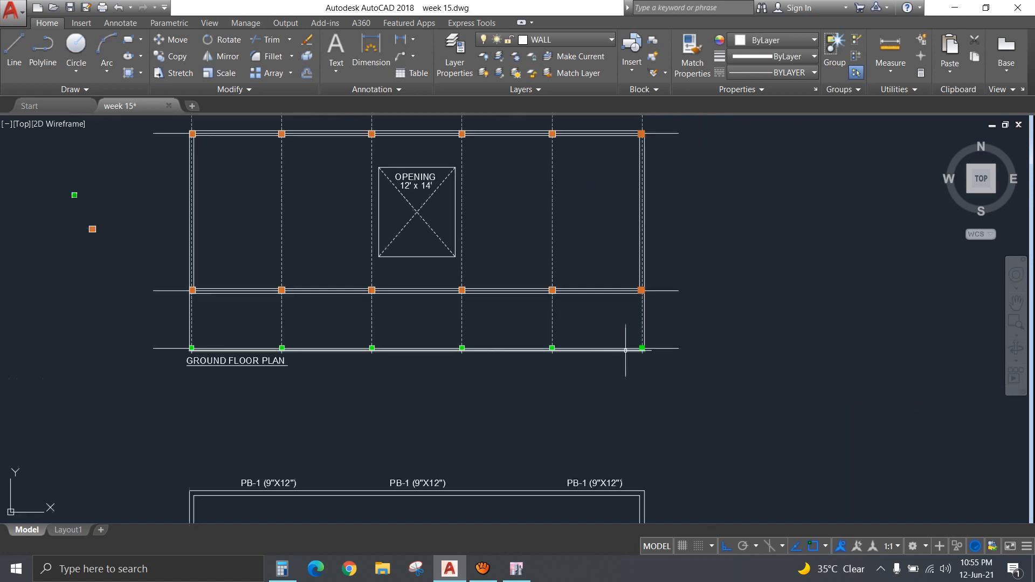
Erase the two sample columns, green and orange, beside the ground floor plan.
middle_click_drag(514, 335, 634, 318)
left_click(248, 231)
left_click(158, 162)
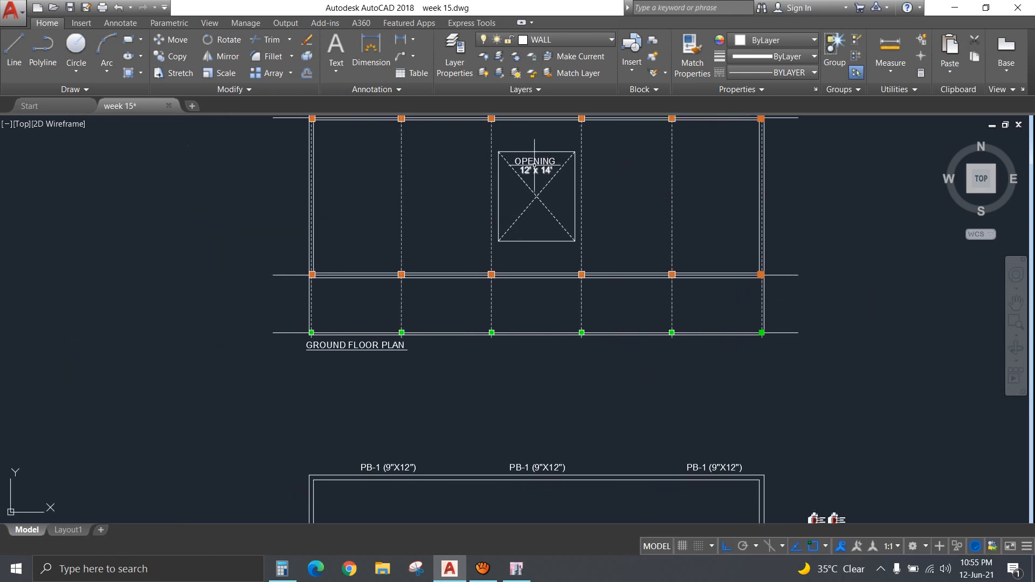
Paste a copy of the OPENING text beside the plan's lower-left green column and change it to C1.
key("ctrl+v")
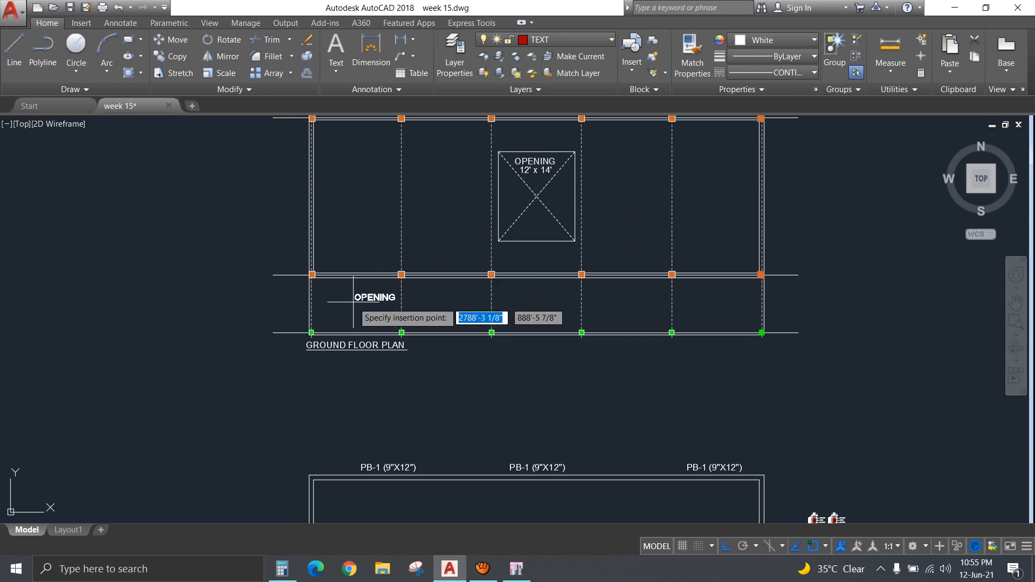
scroll(330, 318, "up", 8)
left_click(192, 402)
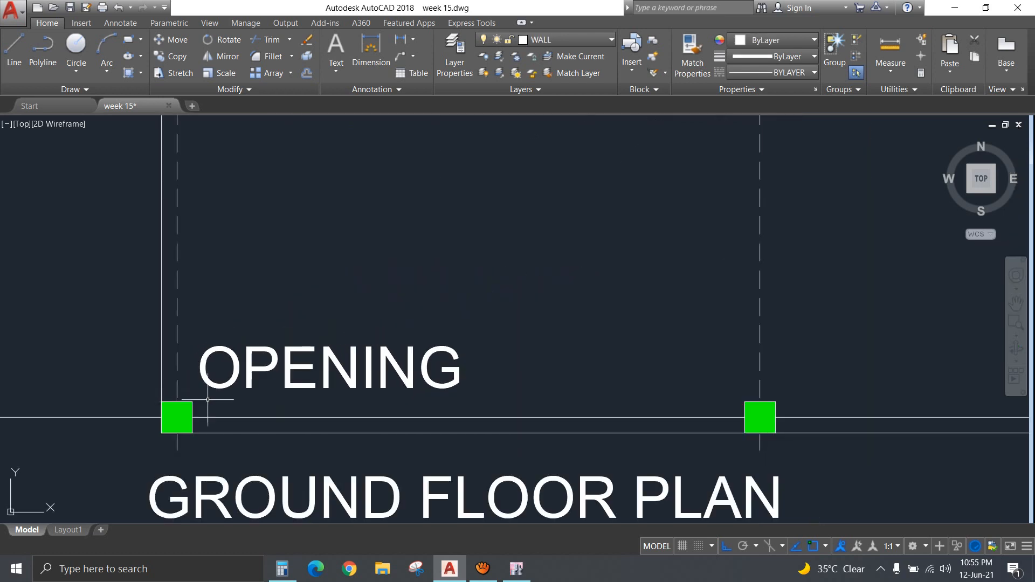
double_click(205, 387)
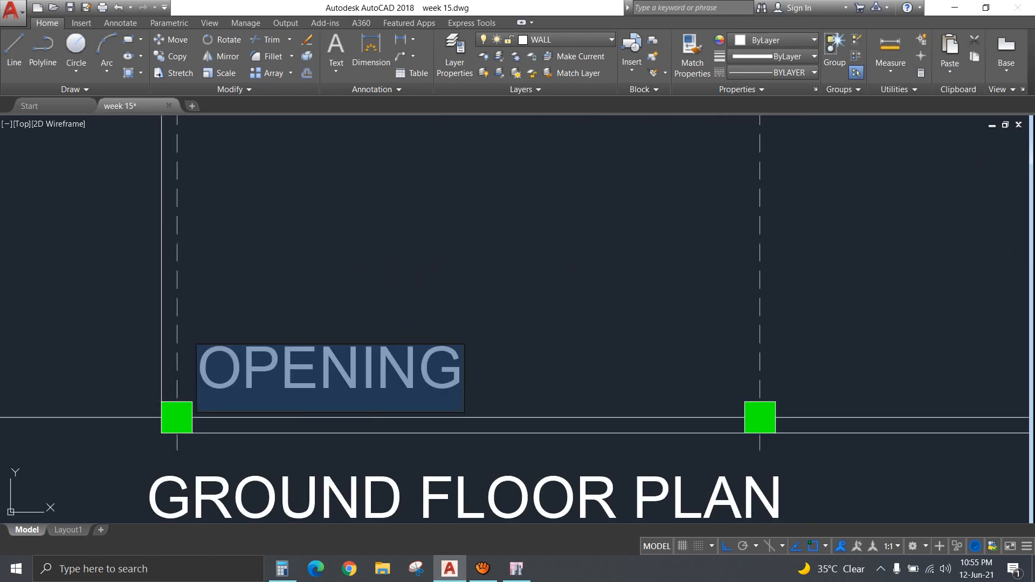
type("C1")
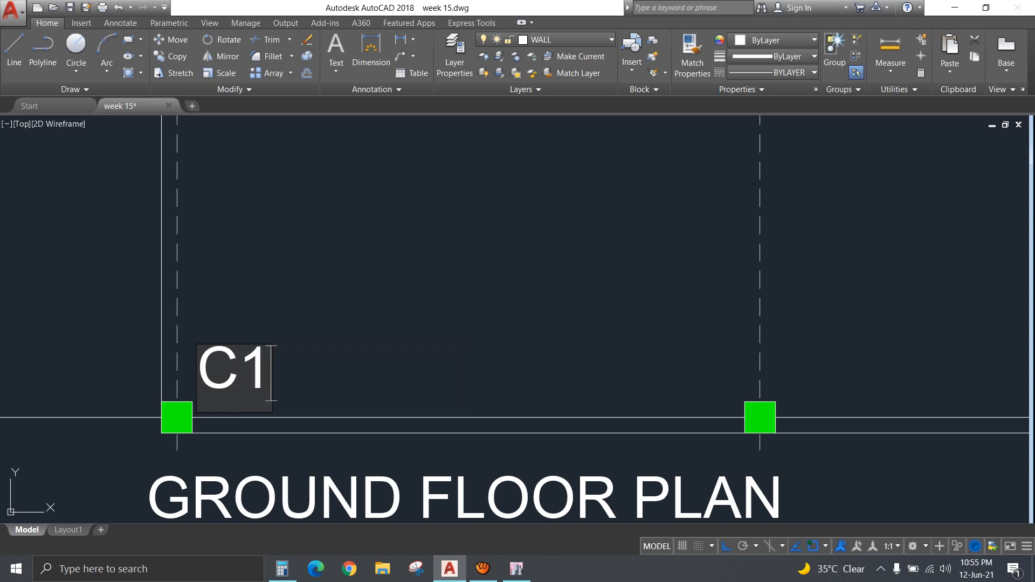
key("Return")
key("Escape")
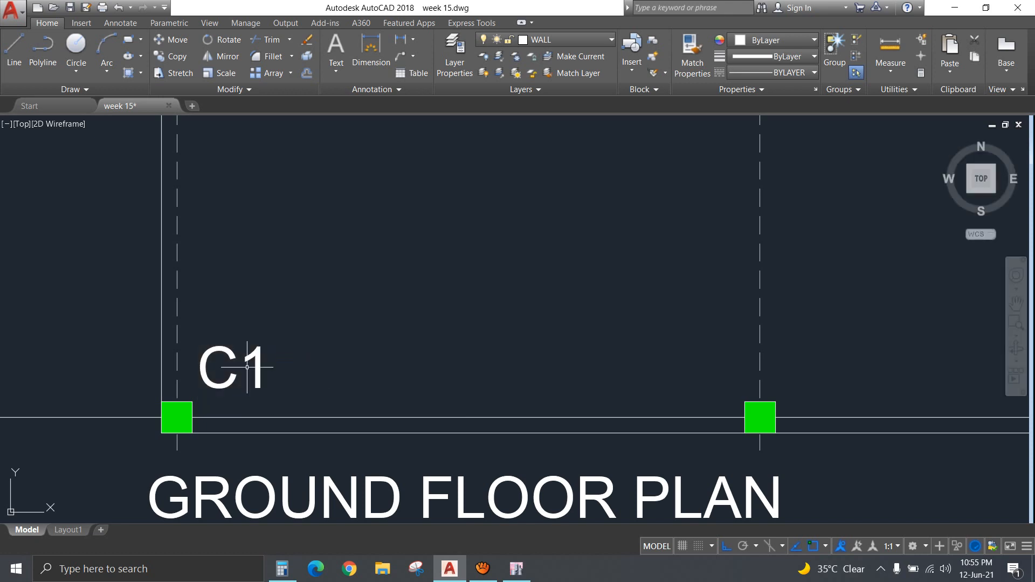
Copy the C1 label from the lower-left green column straight up to the two orange columns on the first grid line.
type("co")
key("Return")
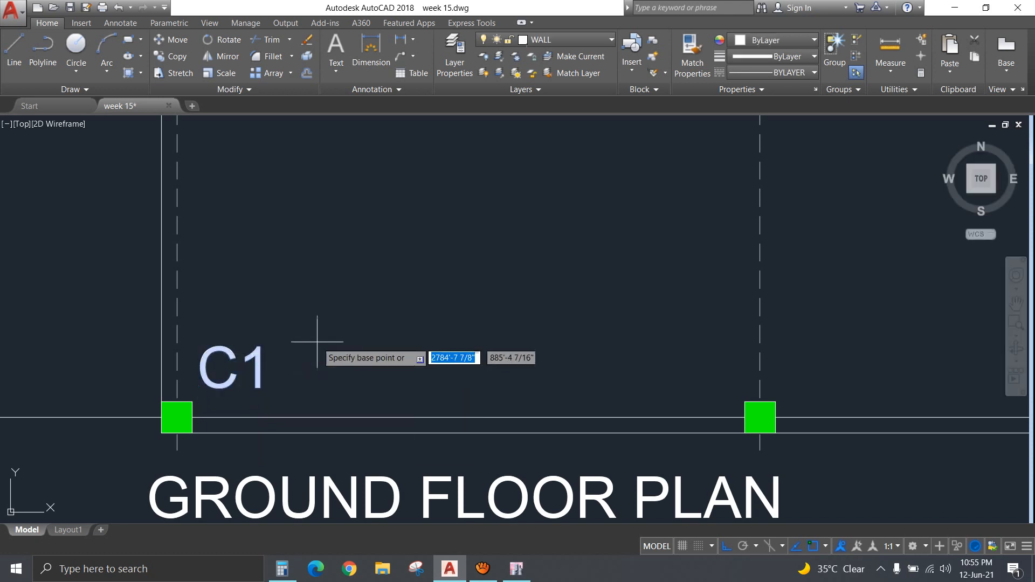
scroll(307, 351, "down", 3)
middle_click_drag(342, 307, 380, 396)
left_click(380, 397)
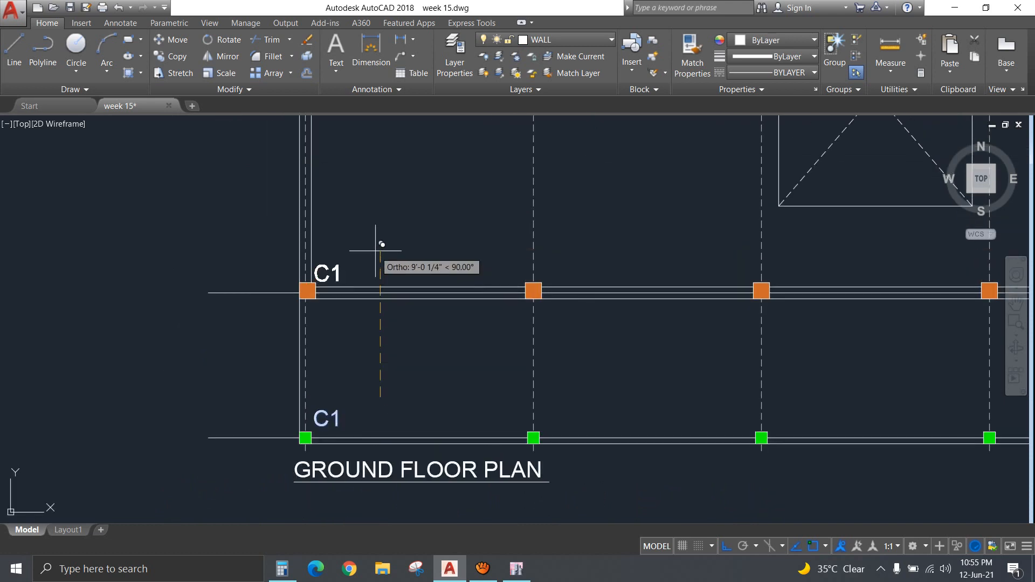
scroll(376, 251, "down", 4)
middle_click_drag(367, 253, 378, 330)
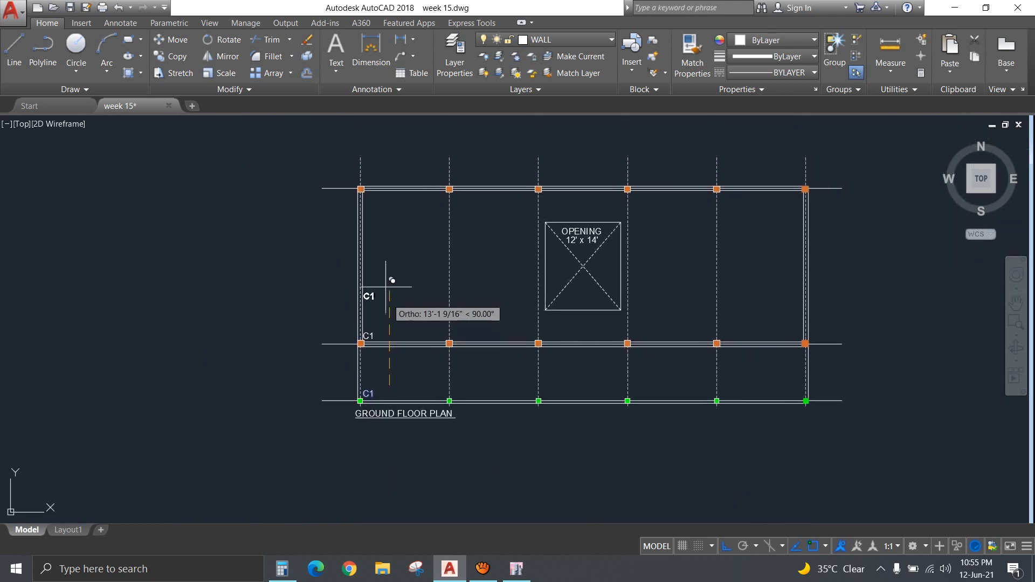
scroll(389, 183, "up", 5)
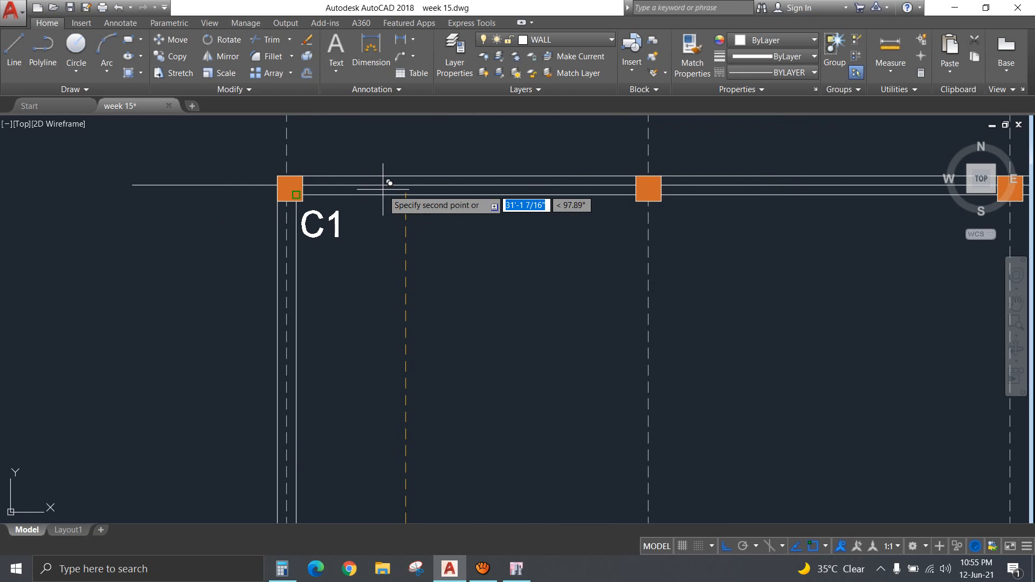
key("Escape")
Move the C1 label at the plan's upper-left orange column horizontally to the inner side of the left wall.
left_click(238, 255)
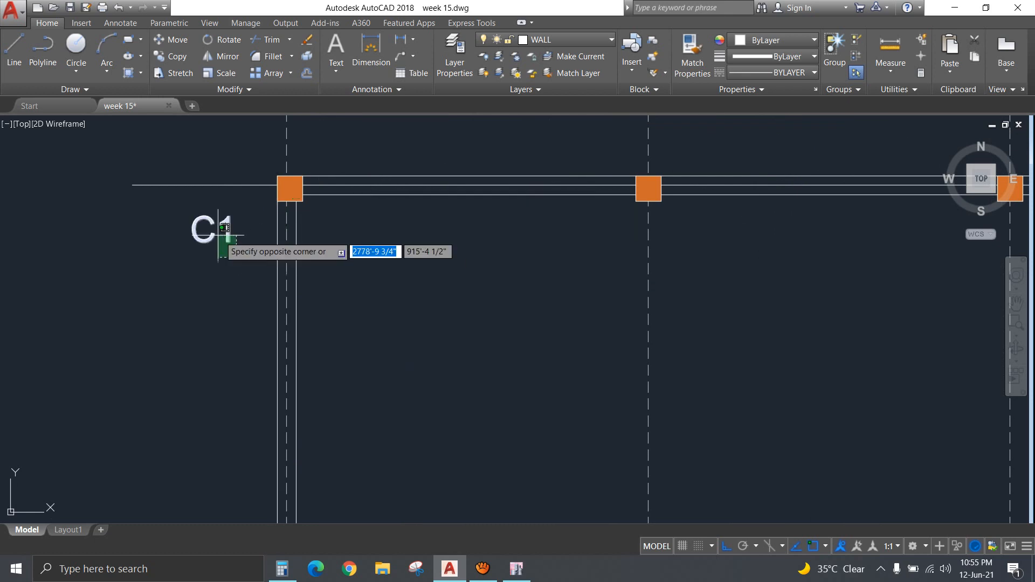
left_click(217, 234)
type("m")
key("Return")
left_click(62, 313)
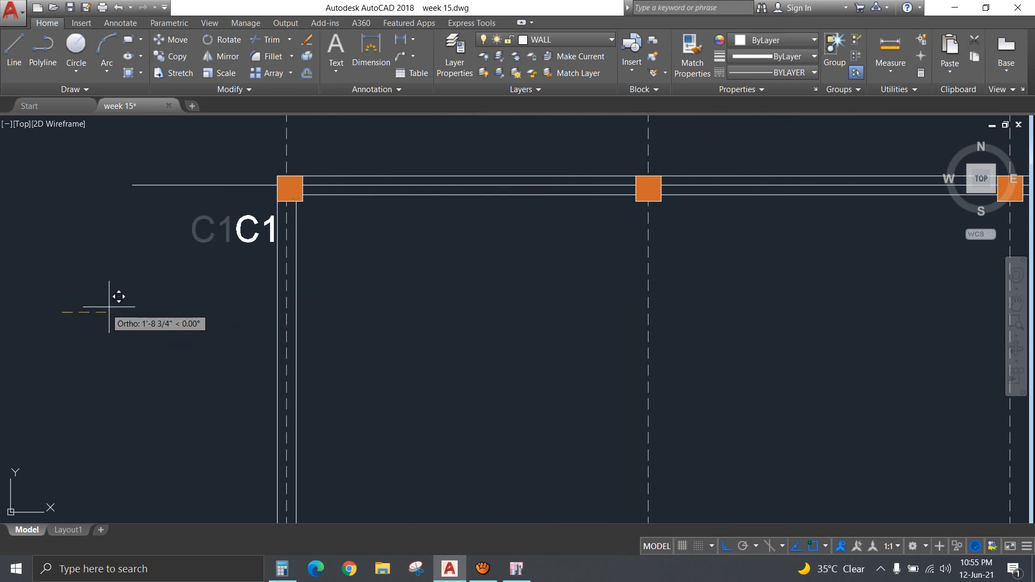
left_click(174, 300)
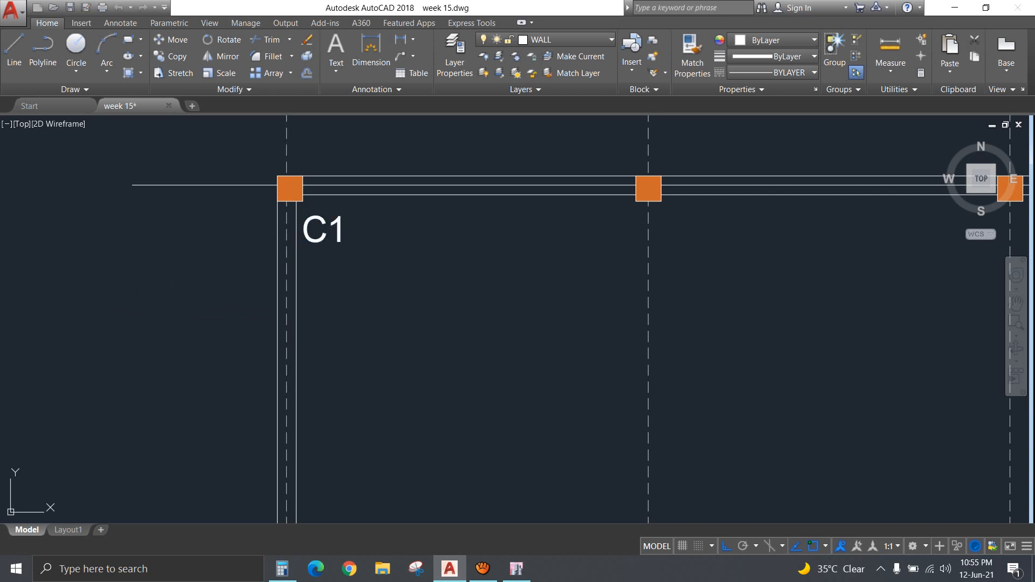
Change the labels of the two orange columns on the first grid line to C2.
double_click(325, 231)
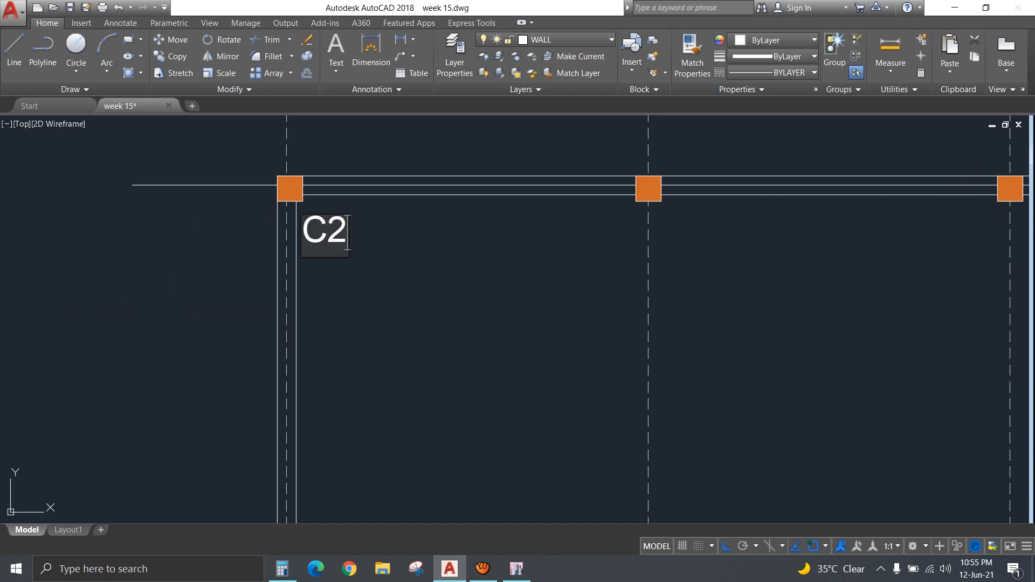
left_click(446, 317)
scroll(458, 329, "down", 2)
middle_click_drag(463, 345, 441, 63)
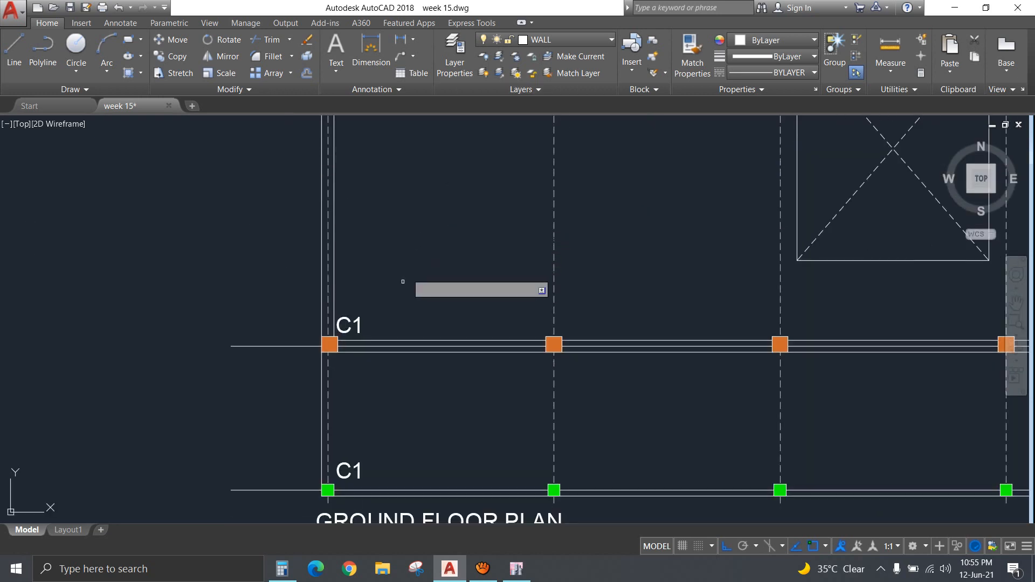
left_click(349, 325)
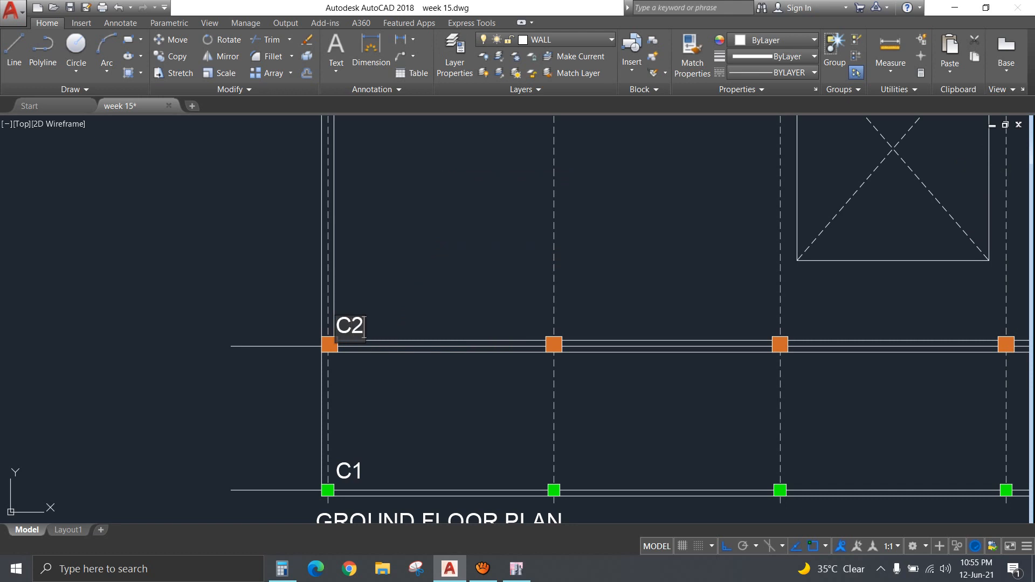
left_click(382, 323)
Copy the first grid line's C1 label and two C2 labels horizontally to the columns on the other five grid lines.
scroll(386, 324, "down", 1)
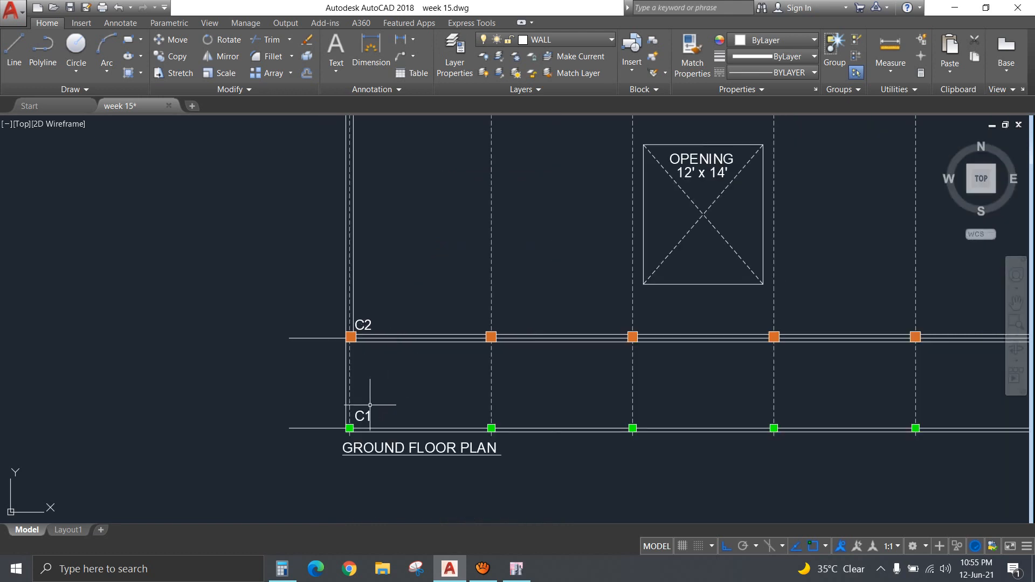
left_click(360, 324)
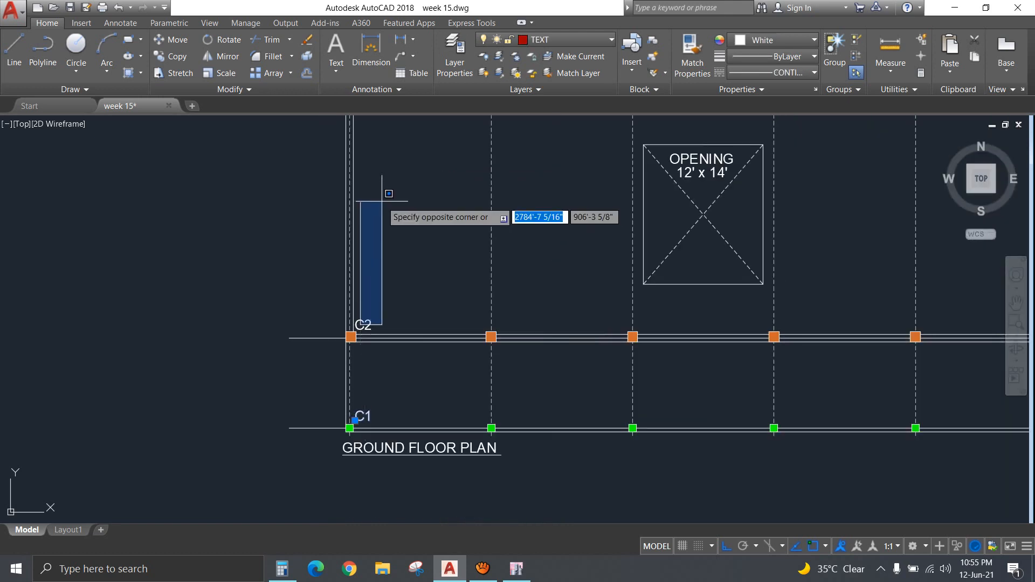
left_click(369, 250)
left_click(370, 313)
left_click(364, 324)
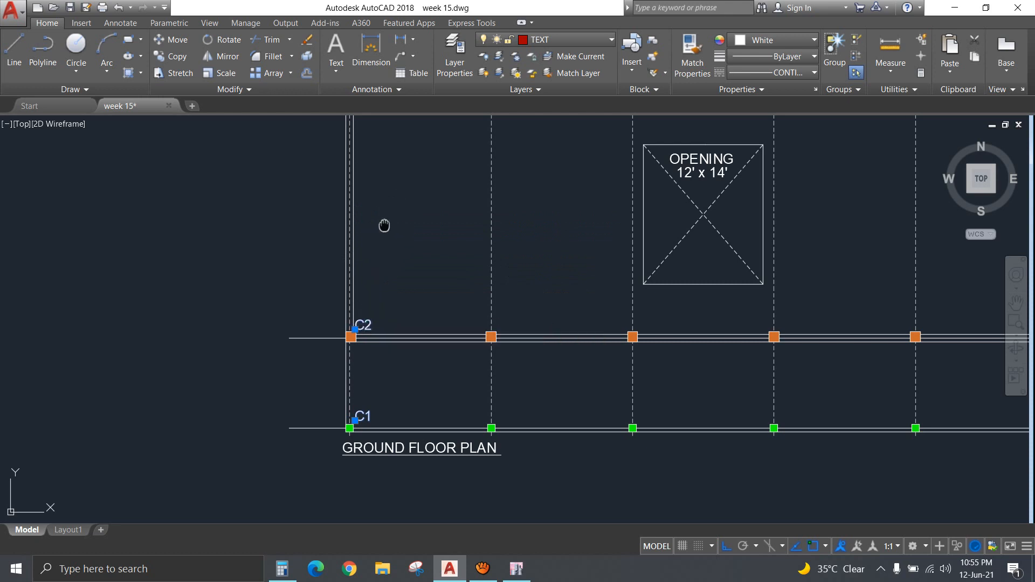
middle_click_drag(383, 225, 404, 308)
left_click(403, 285)
left_click(393, 263)
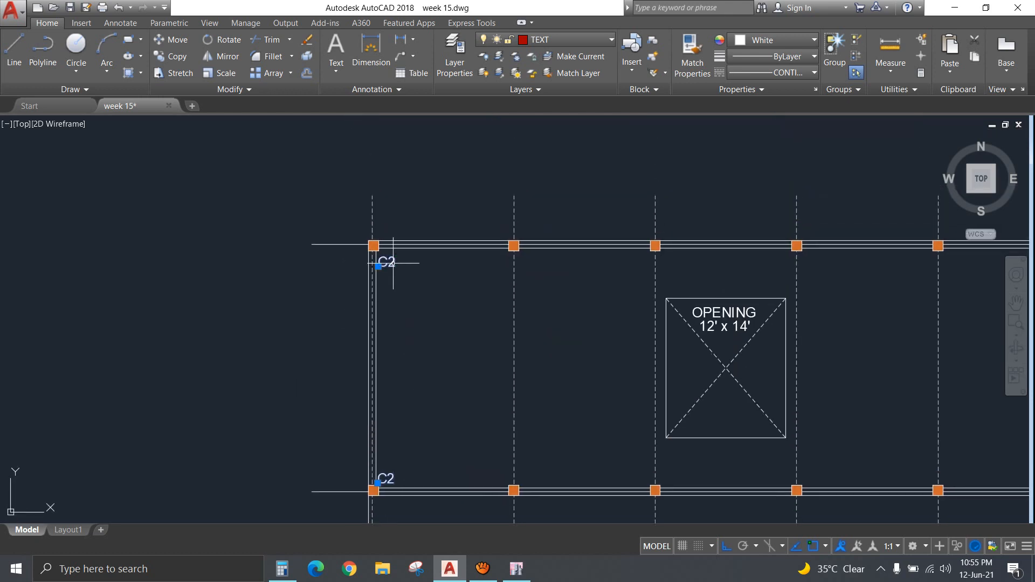
type("CO")
key("Return")
left_click(457, 152)
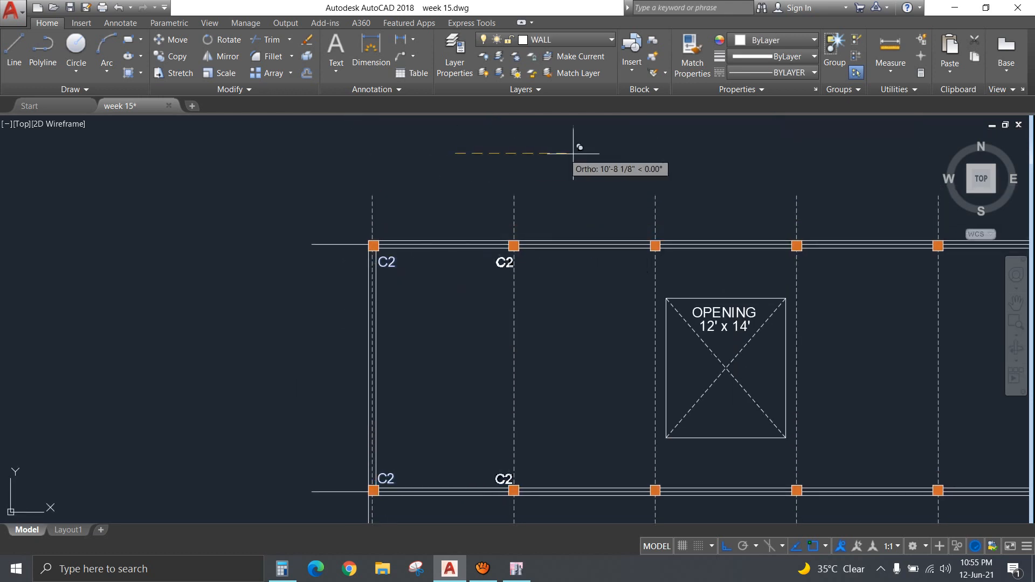
left_click(595, 152)
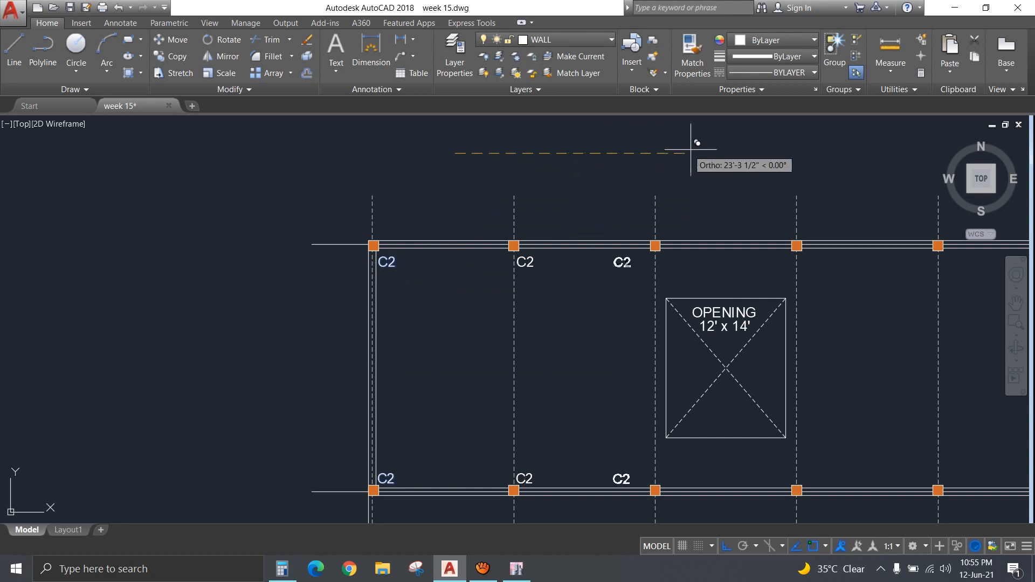
left_click(734, 145)
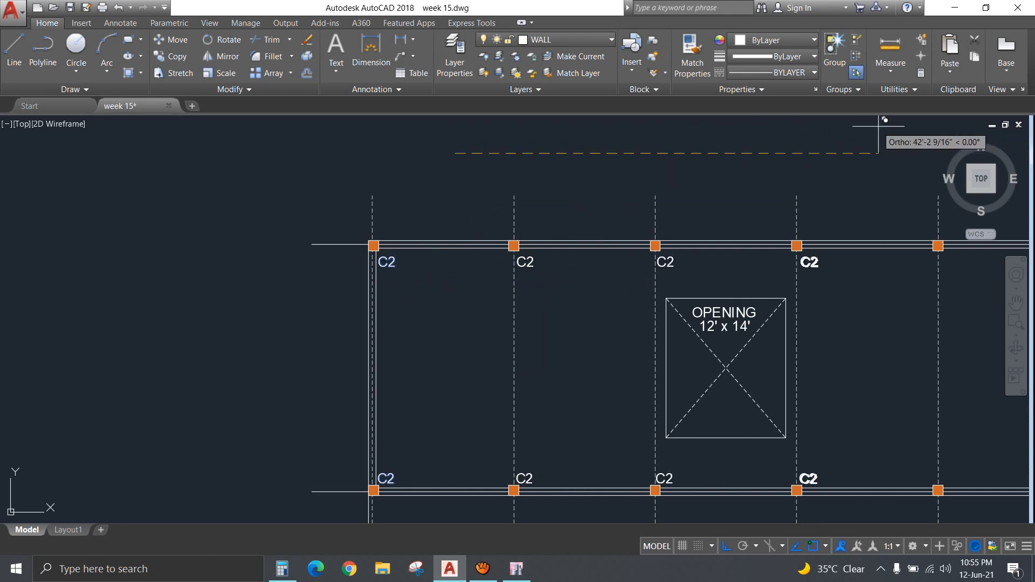
key("Escape")
middle_click_drag(745, 147, 120, 150)
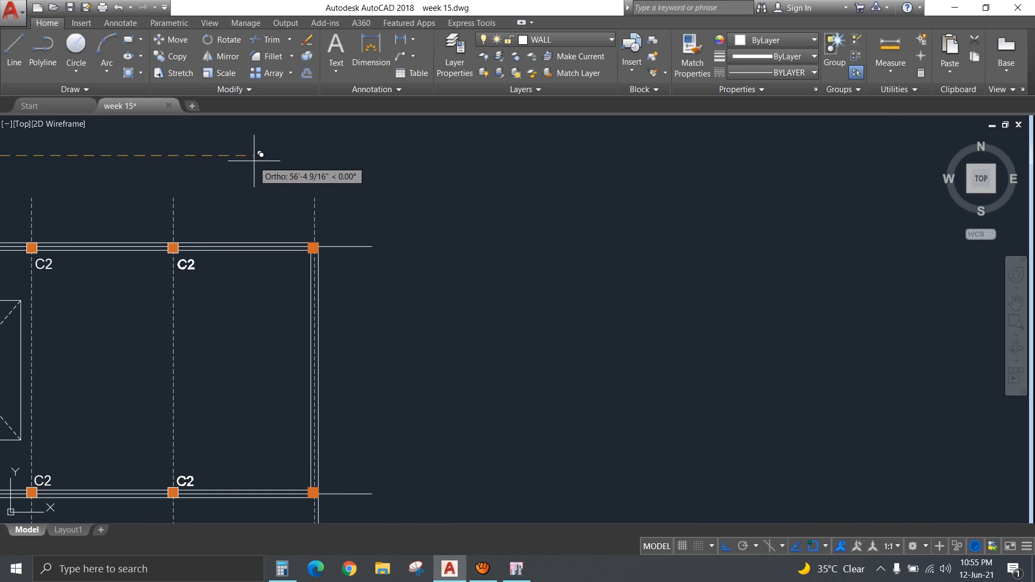
key("Escape")
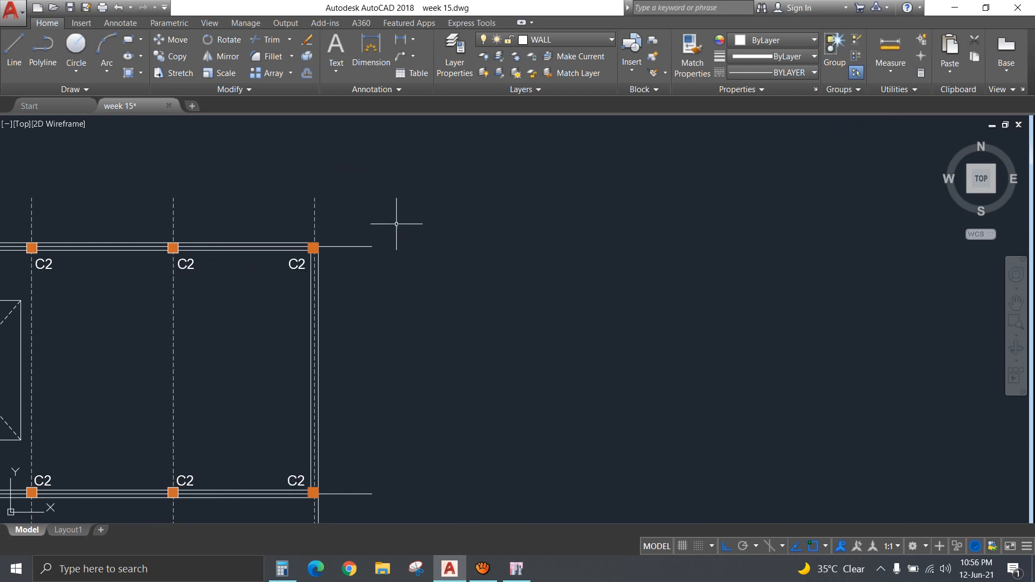
Paste a copy of the two PB-1 (9" X 12") beam sections in the empty area beside the ground floor plan.
scroll(415, 242, "down", 5)
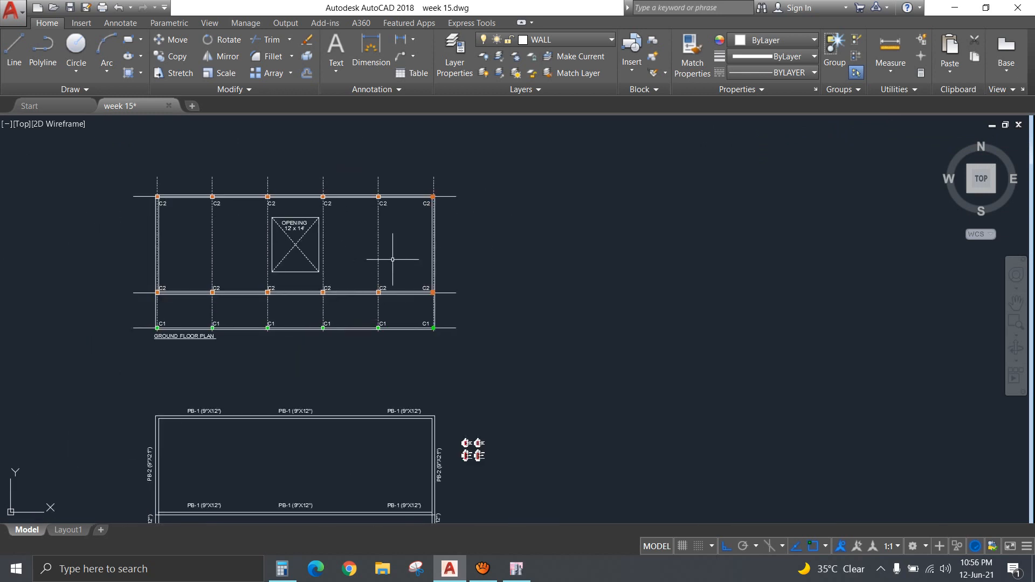
middle_click_drag(393, 259, 300, 270)
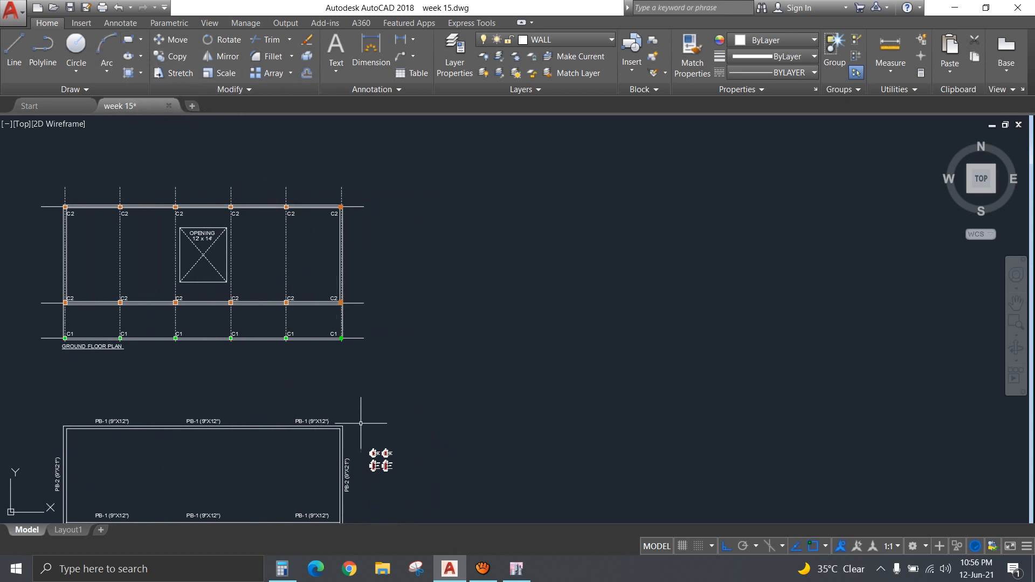
middle_click_drag(358, 423, 350, 327)
left_click(356, 340)
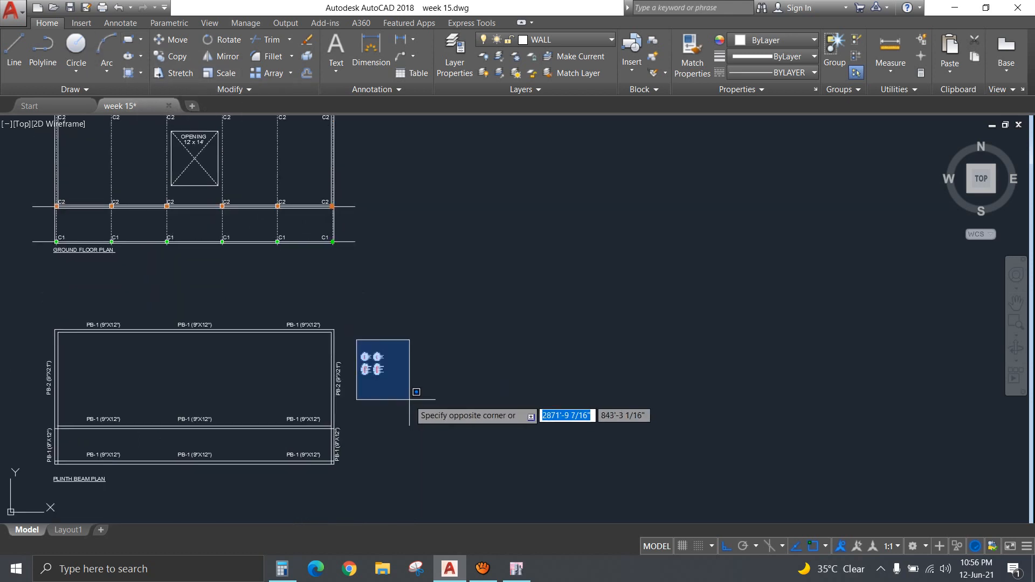
left_click(409, 357)
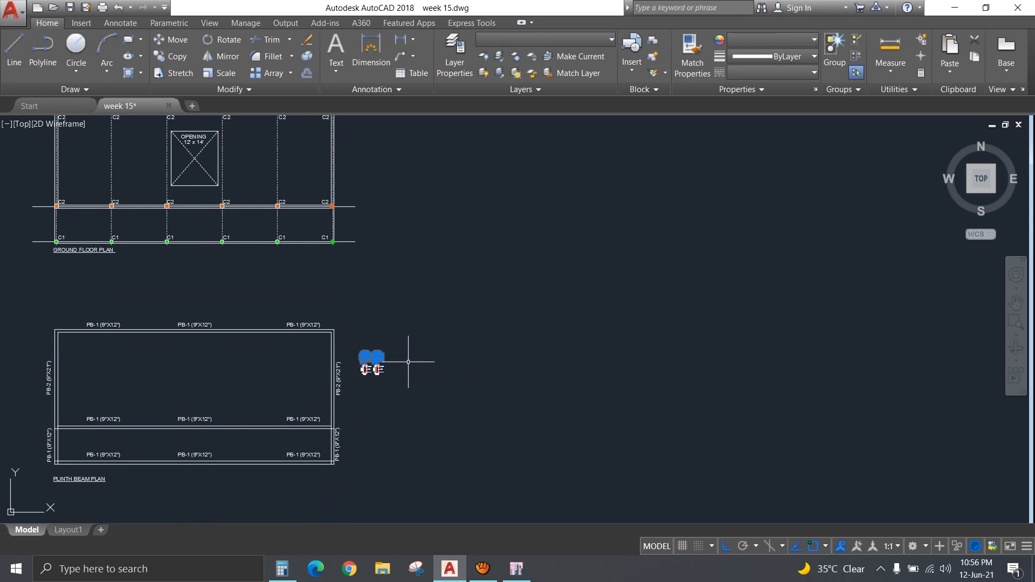
key("ctrl+c")
key("ctrl+v")
scroll(374, 302, "up", 6)
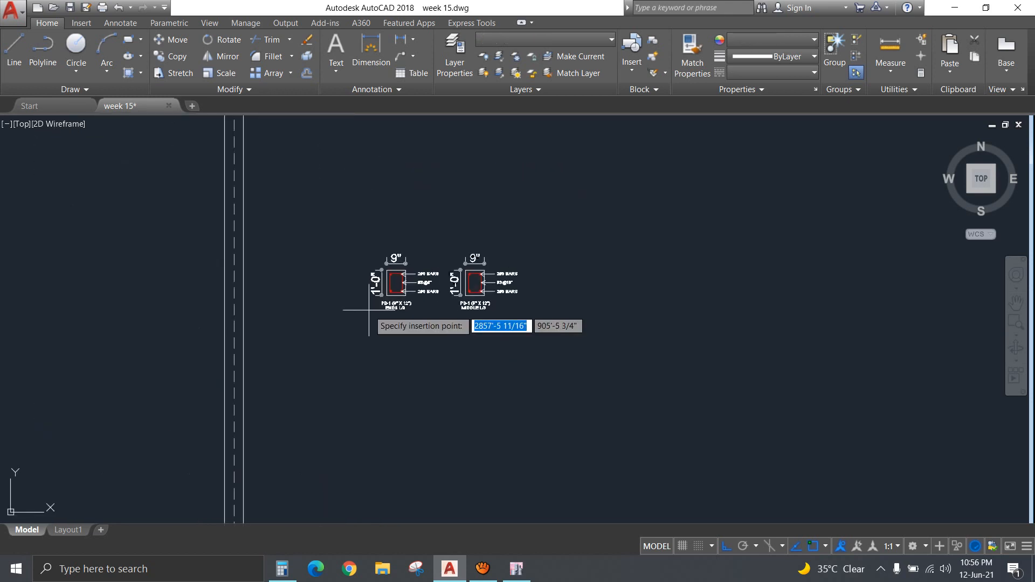
left_click(364, 317)
Stretch both pasted PB-1 sections 3" horizontally, making them 1'-0" wide.
scroll(436, 341, "up", 4)
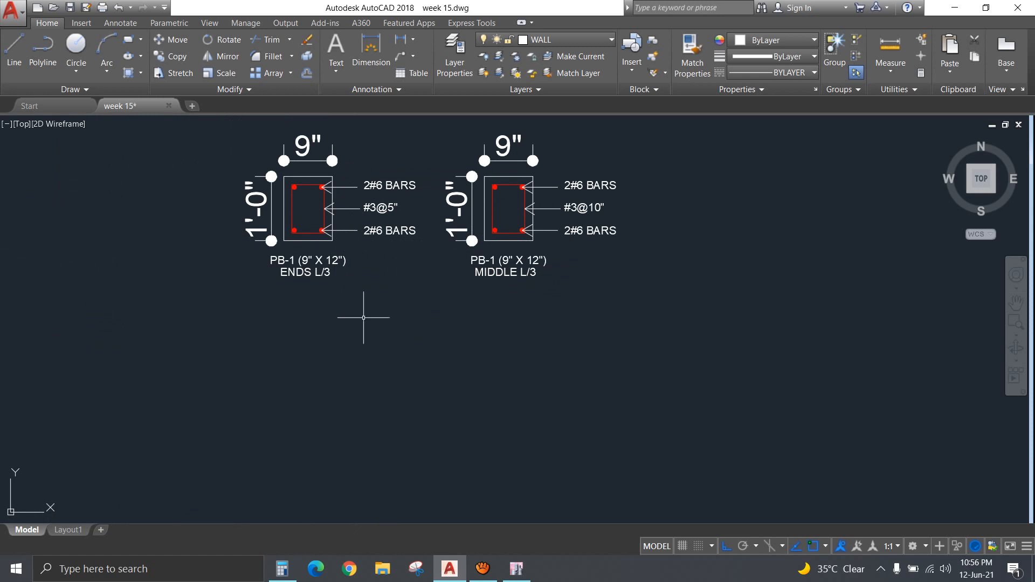
middle_click_drag(363, 318, 375, 365)
left_click(657, 373)
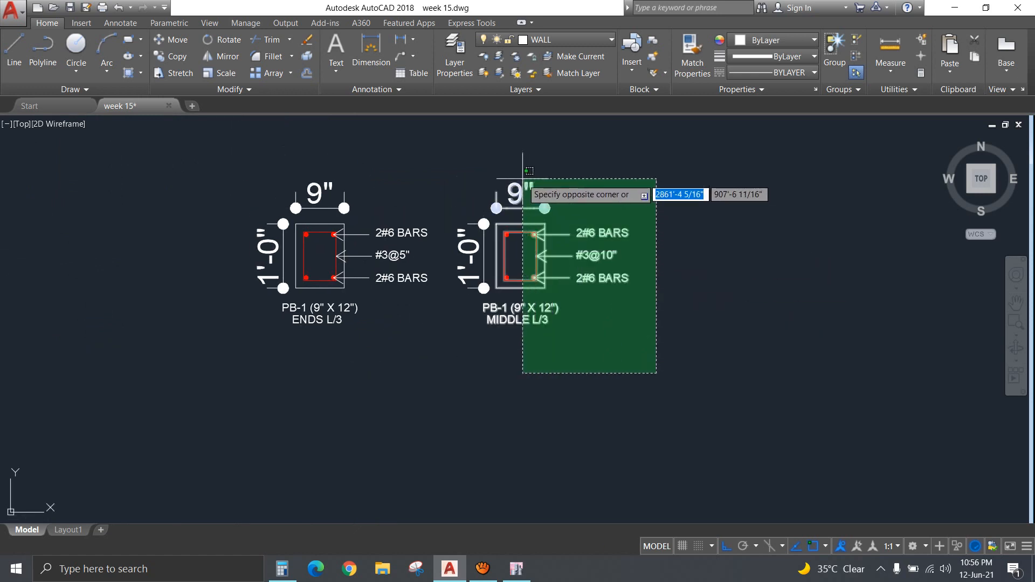
left_click(524, 153)
left_click(407, 372)
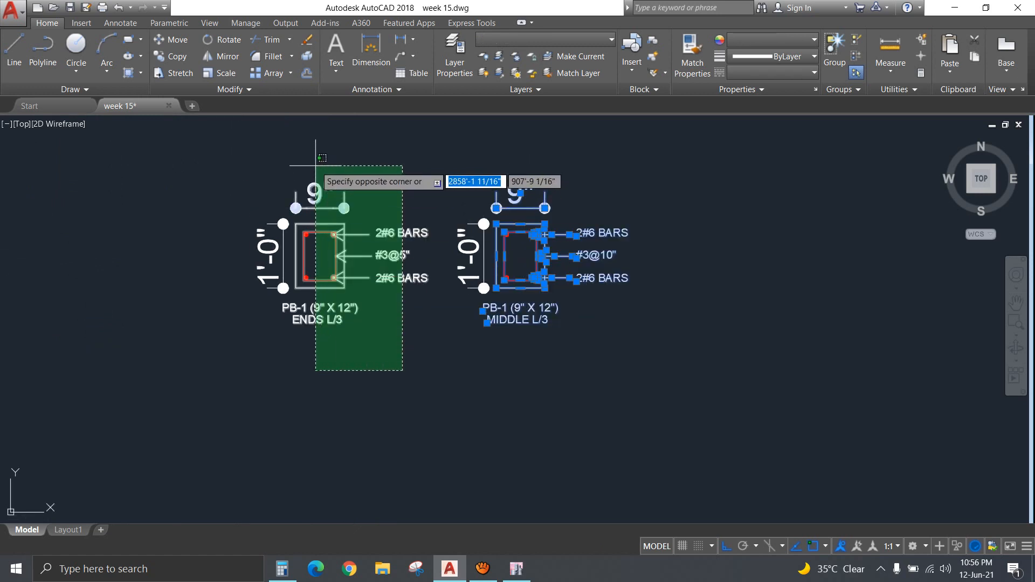
left_click(317, 167)
type("co")
key("Return")
left_click(620, 172)
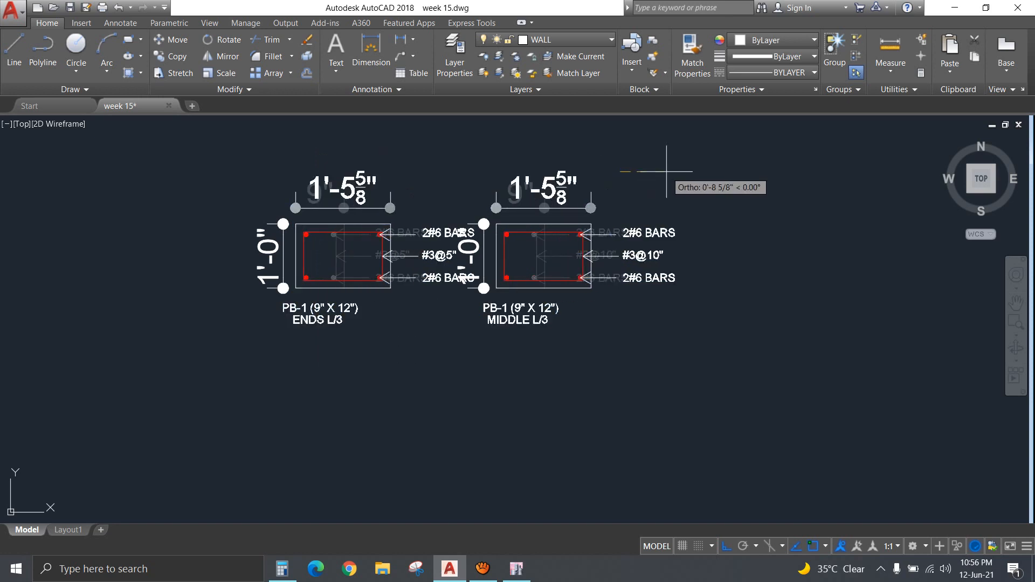
type("3")
key("Return")
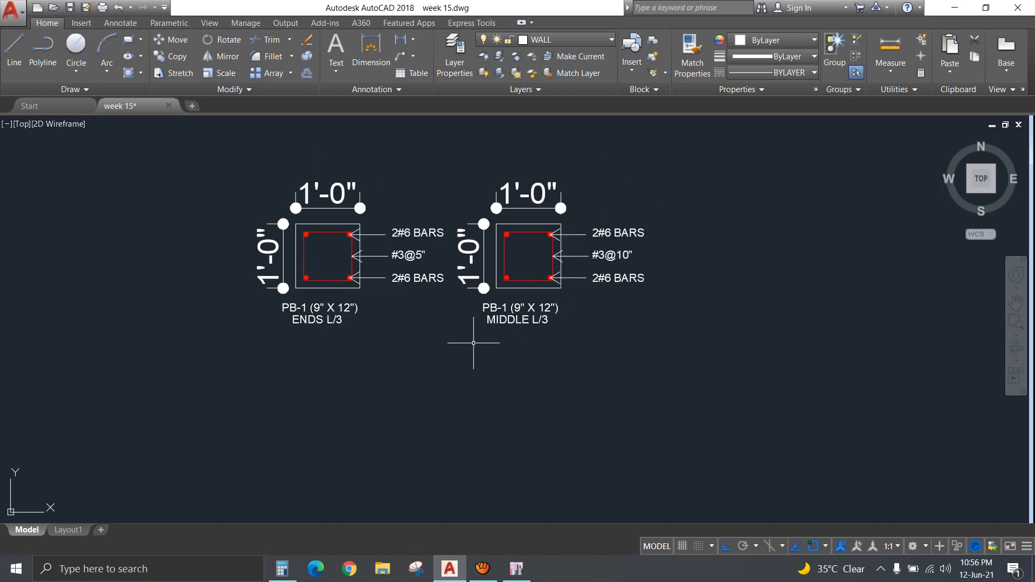
Copy the two square sections 40" straight down below the originals.
scroll(322, 220, "down", 2)
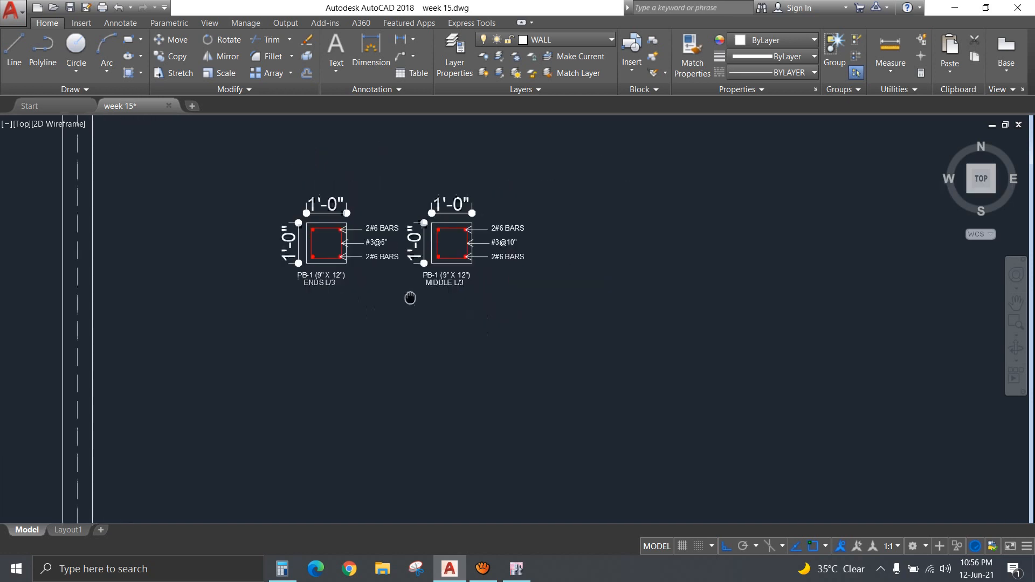
left_click(545, 323)
left_click(230, 167)
type("co")
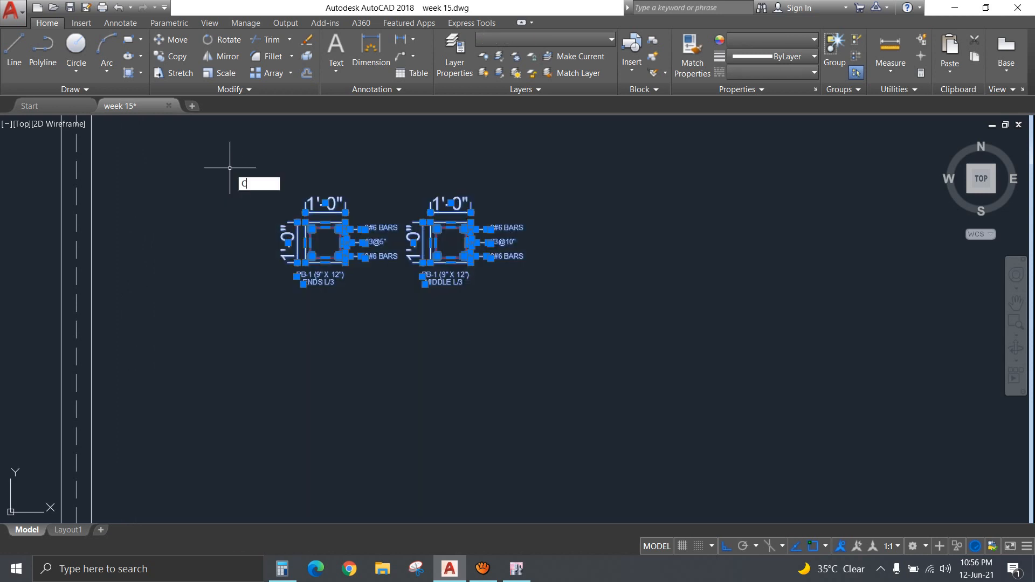
key("Return")
left_click(649, 245)
type("40")
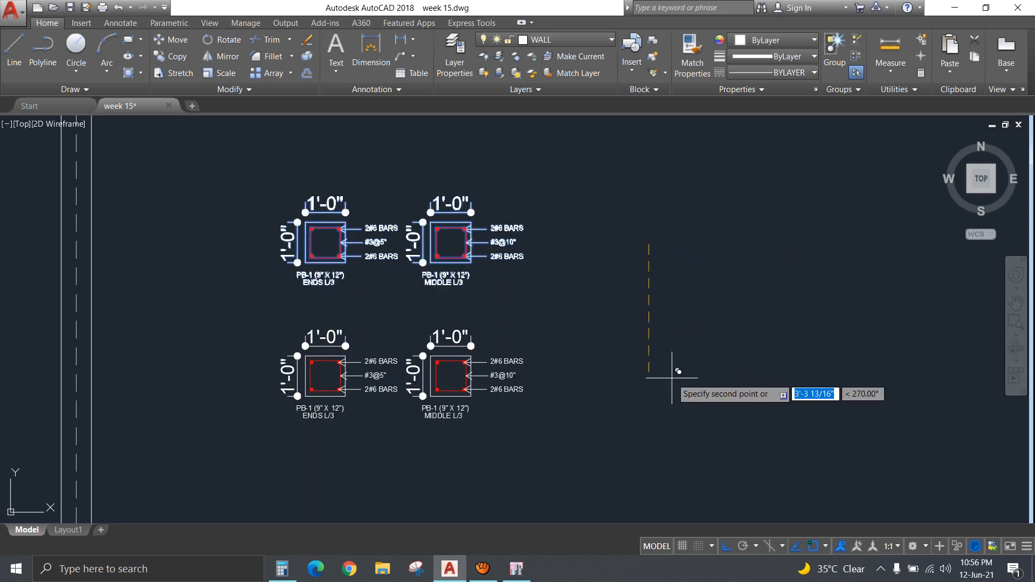
key("Return")
key("Return")
Stretch both copied lower PB-1 sections horizontally by 3" to make them 9" wide.
left_click(564, 441)
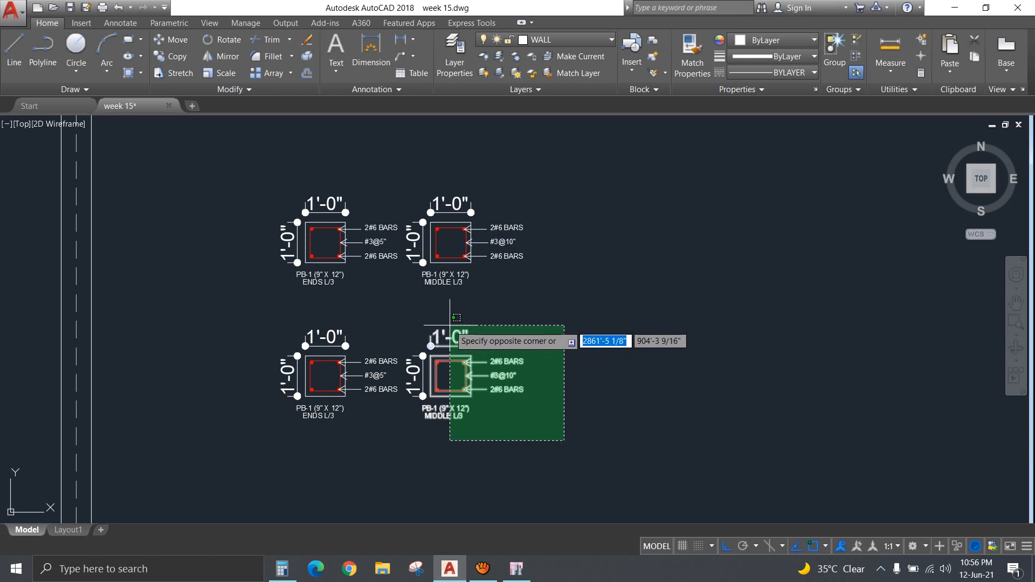
left_click(423, 323)
left_click(384, 440)
left_click(330, 339)
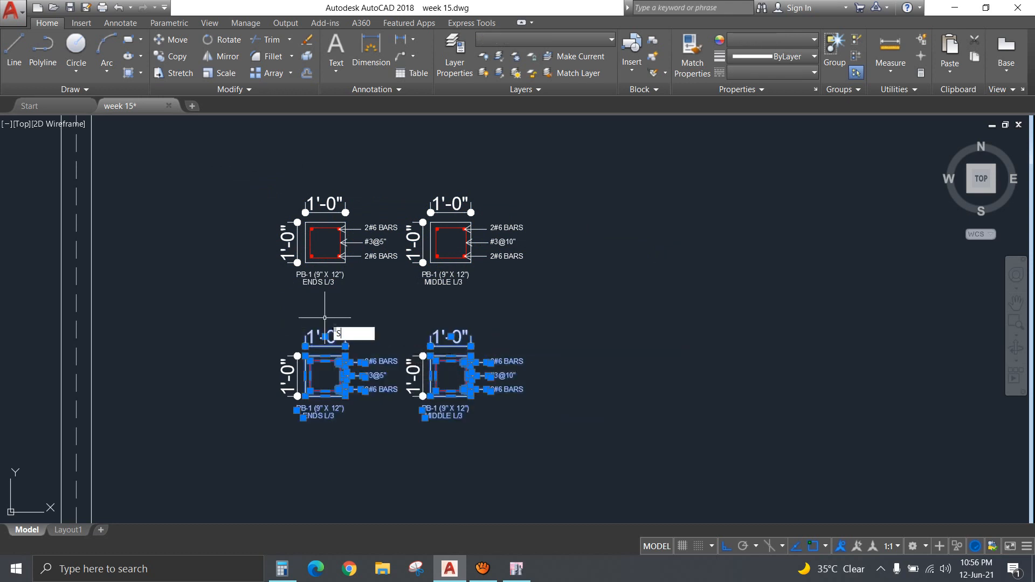
type("co")
key("Return")
left_click(230, 365)
type("3")
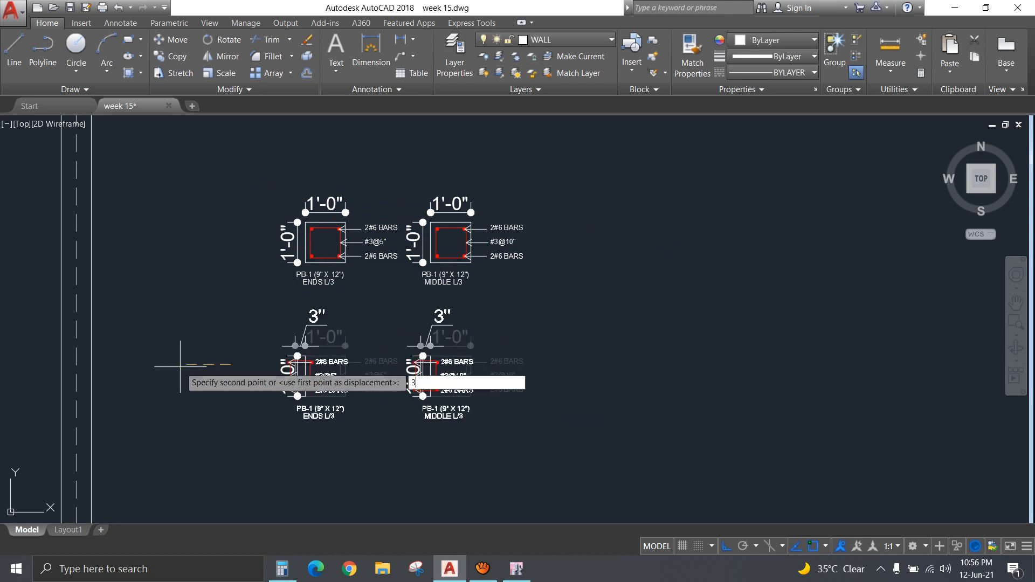
key("Return")
Stretch the two lower sections vertically by 3" to make them 9" high.
left_click(556, 468)
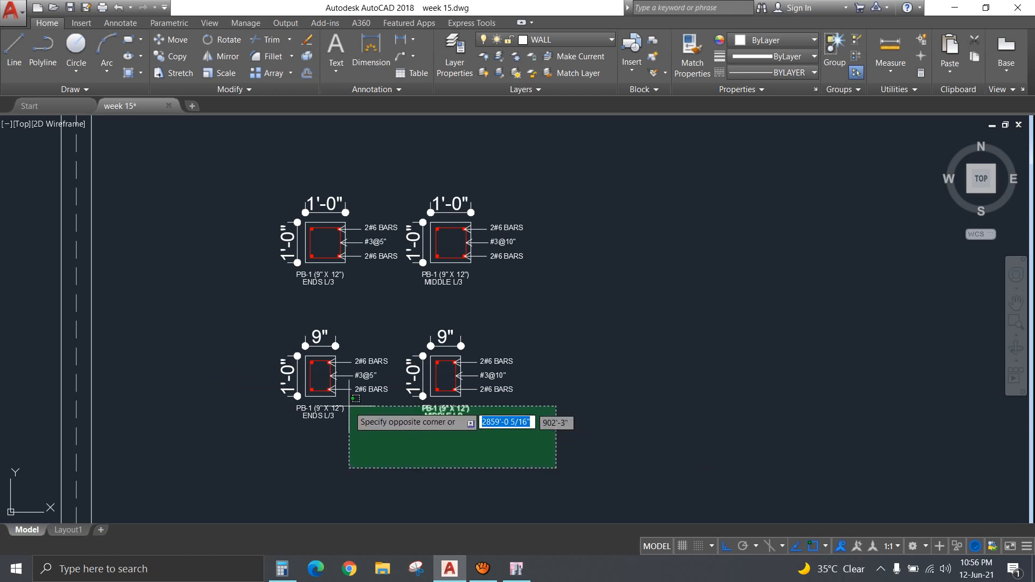
left_click(274, 380)
type("s")
key("Return")
left_click(196, 434)
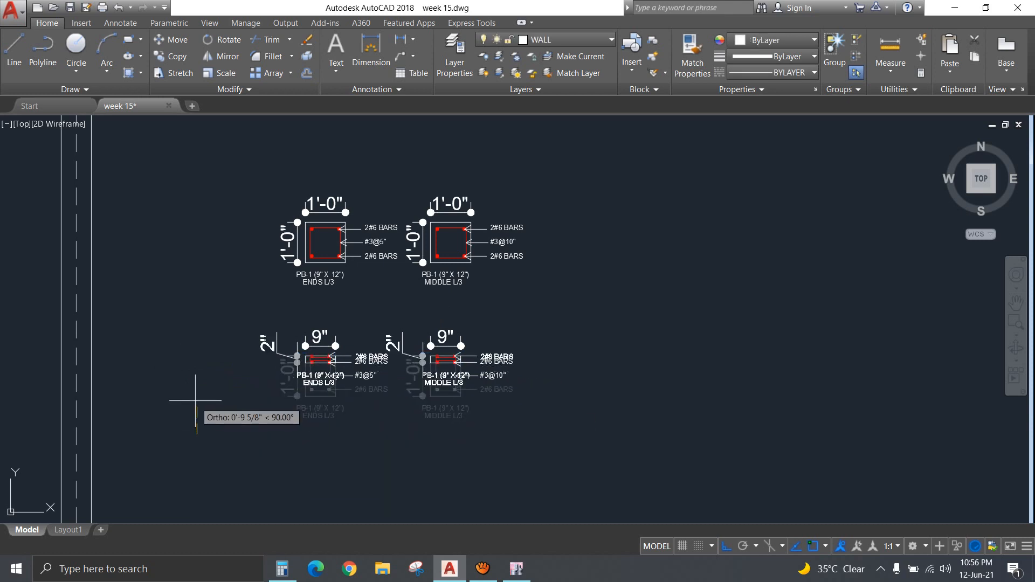
type("4")
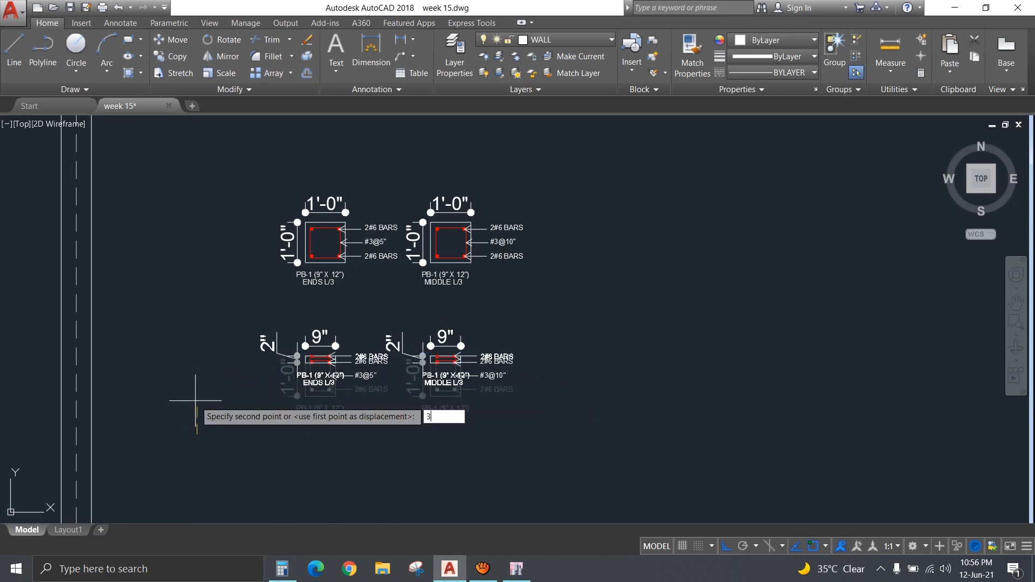
key("Return")
Move the #3@5" and #3@10" labels with their arrows up about 1 5/8", between the 2#6 BARS labels of both 9" sections.
scroll(331, 415, "up", 8)
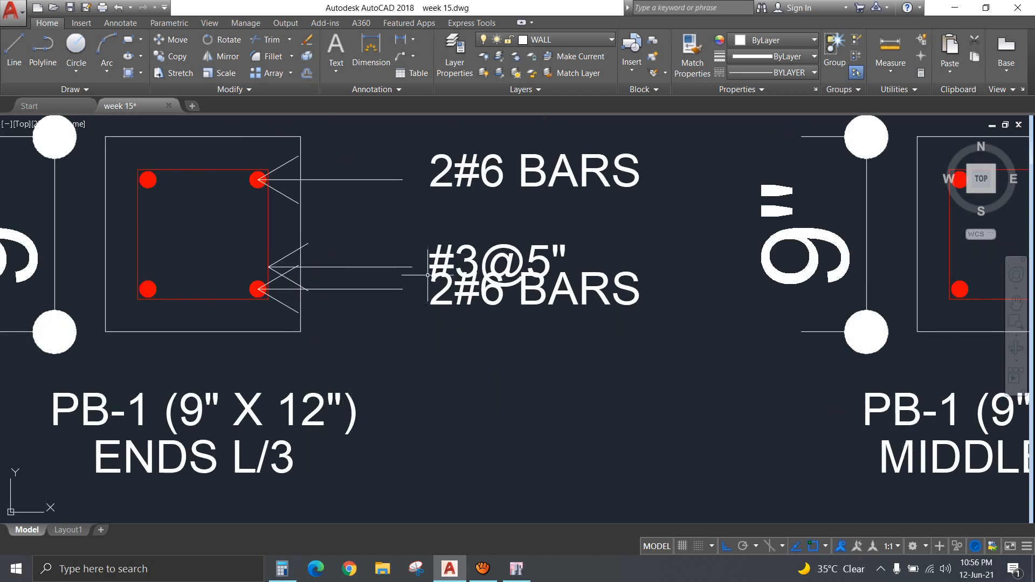
left_click(325, 265)
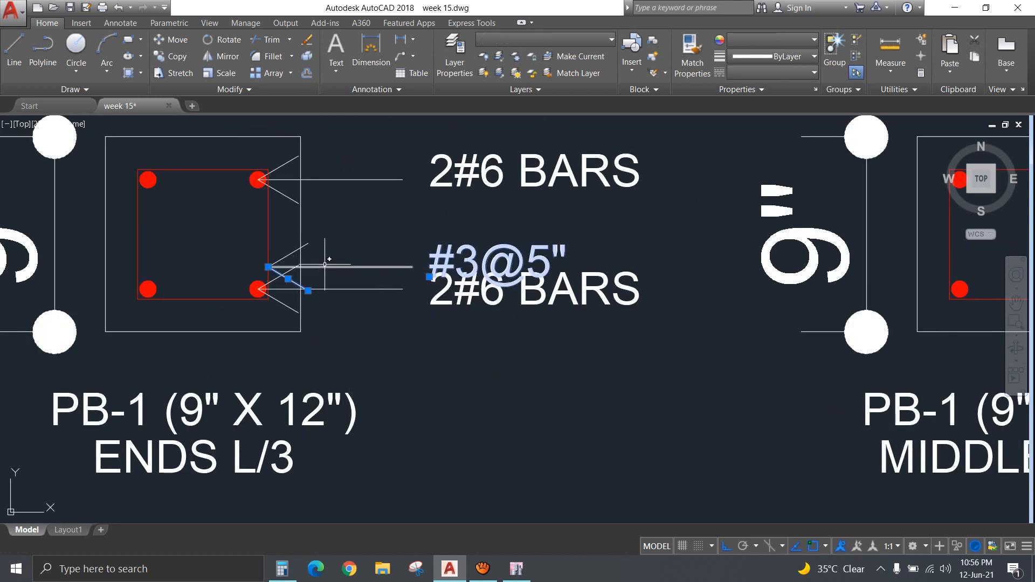
left_click(325, 266)
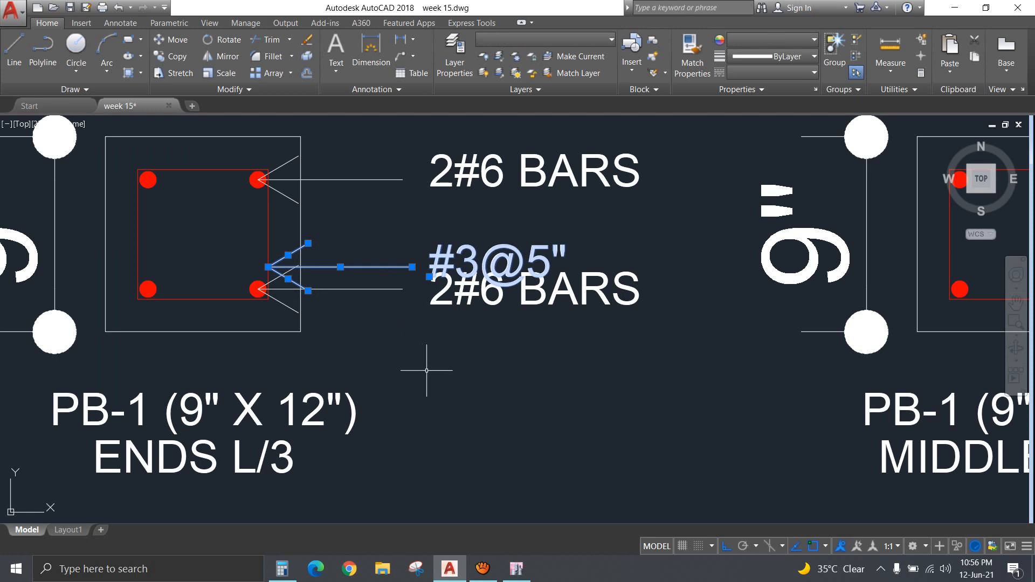
scroll(426, 370, "down", 5)
middle_click_drag(430, 369, 177, 363)
scroll(418, 314, "up", 5)
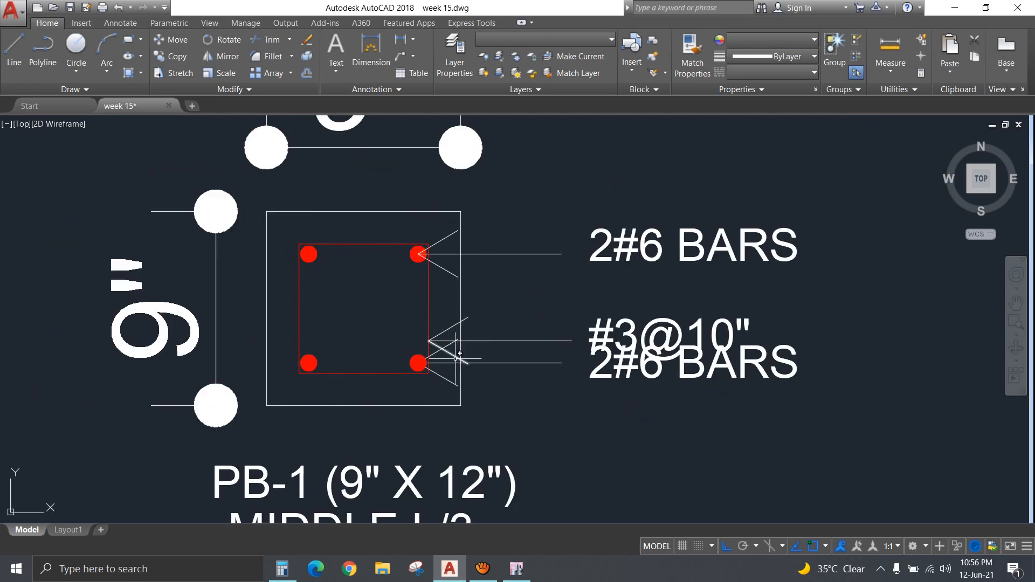
left_click(459, 341)
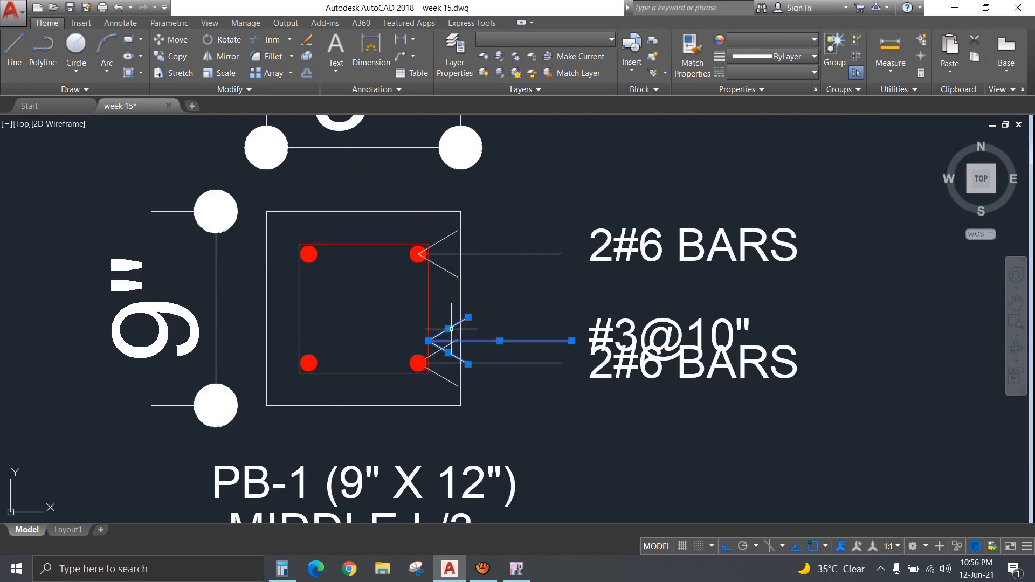
left_click(666, 322)
scroll(641, 317, "down", 2)
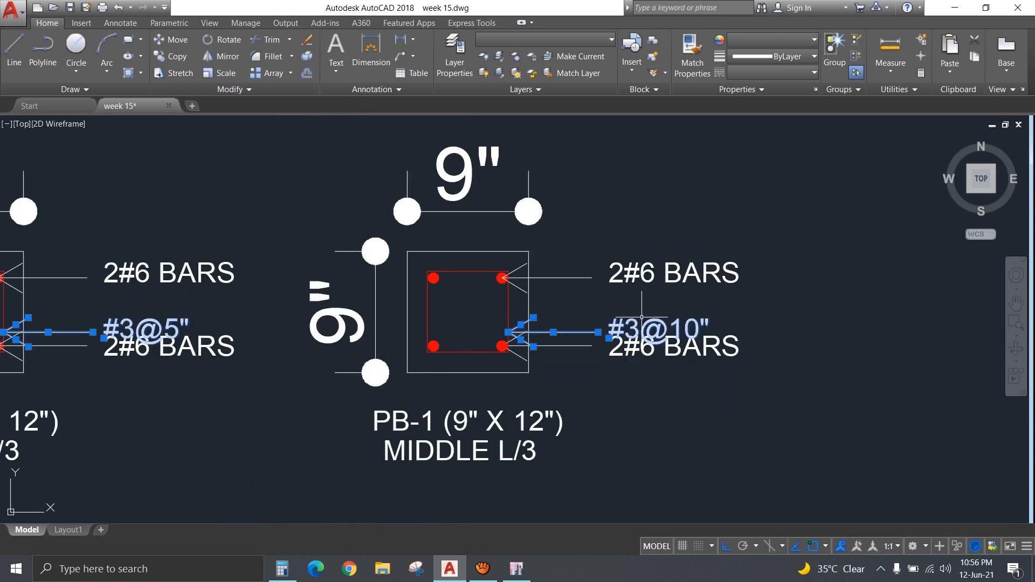
type("m")
key("Return")
left_click(866, 360)
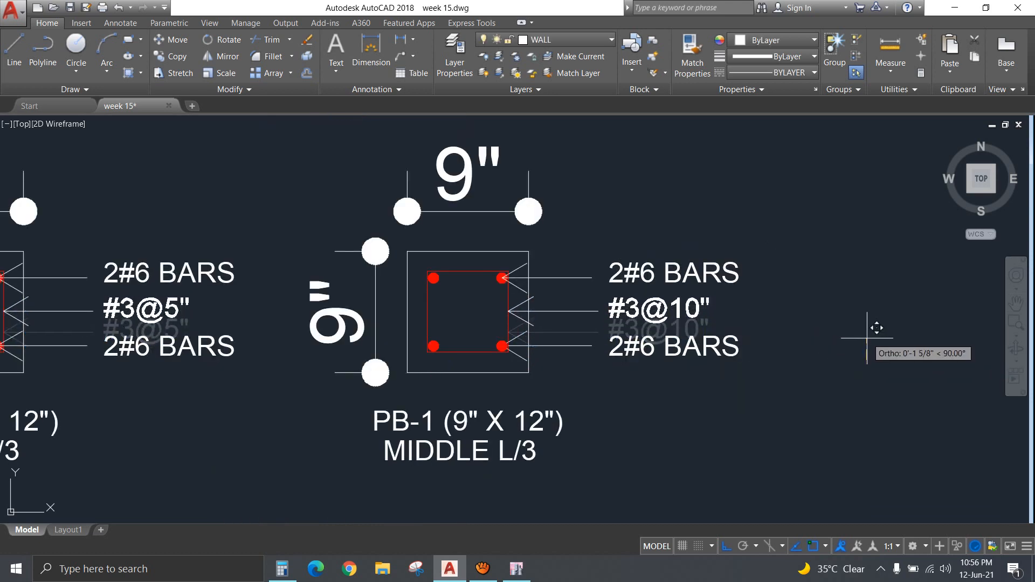
left_click(867, 340)
scroll(681, 413, "down", 2)
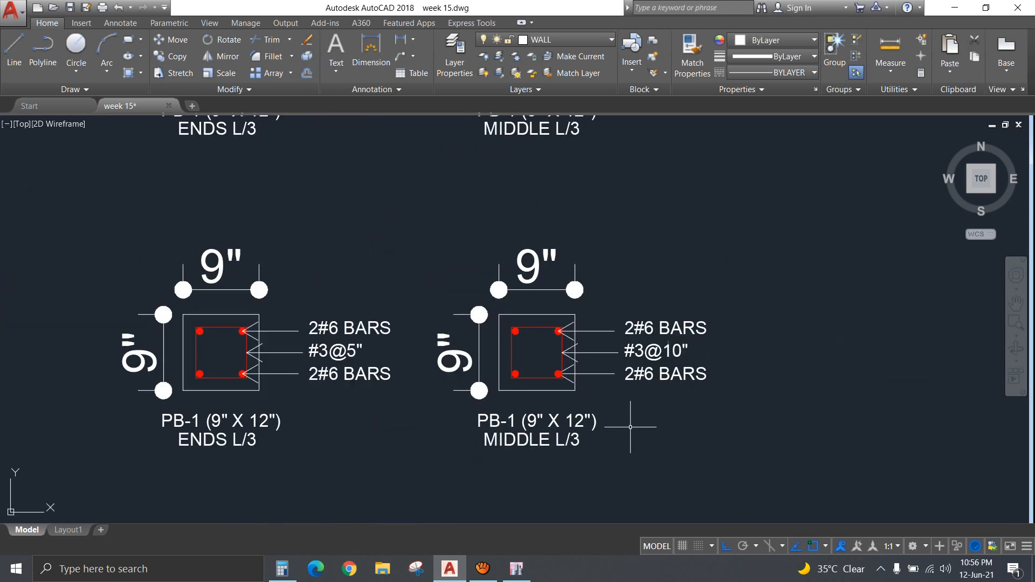
Change the PB-1 title of the 1'-0" ENDS L/3 section to C2 (12"x 12").
middle_click_drag(629, 423, 780, 446)
scroll(412, 268, "down", 1)
middle_click_drag(413, 268, 437, 417)
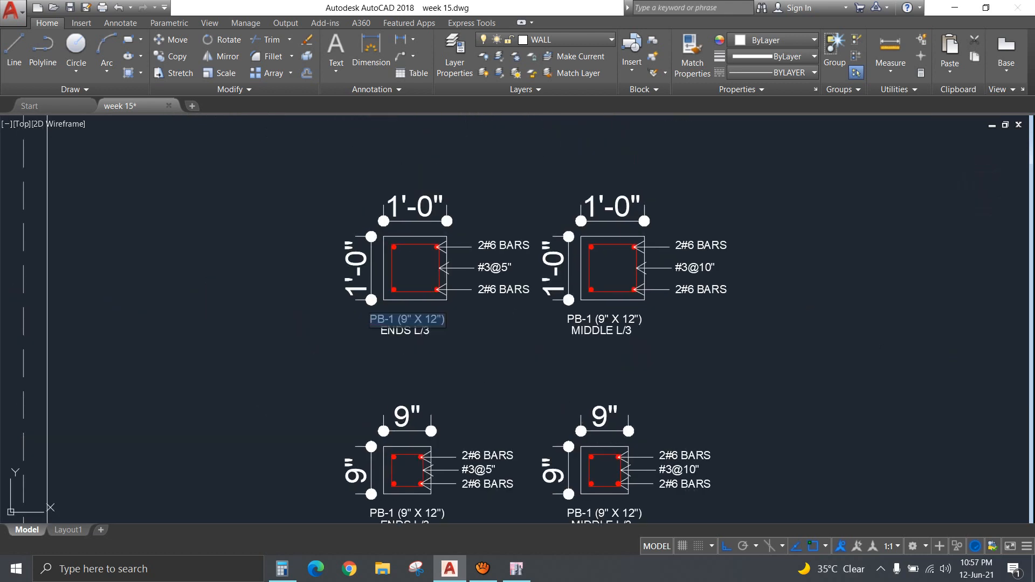
type("C2")
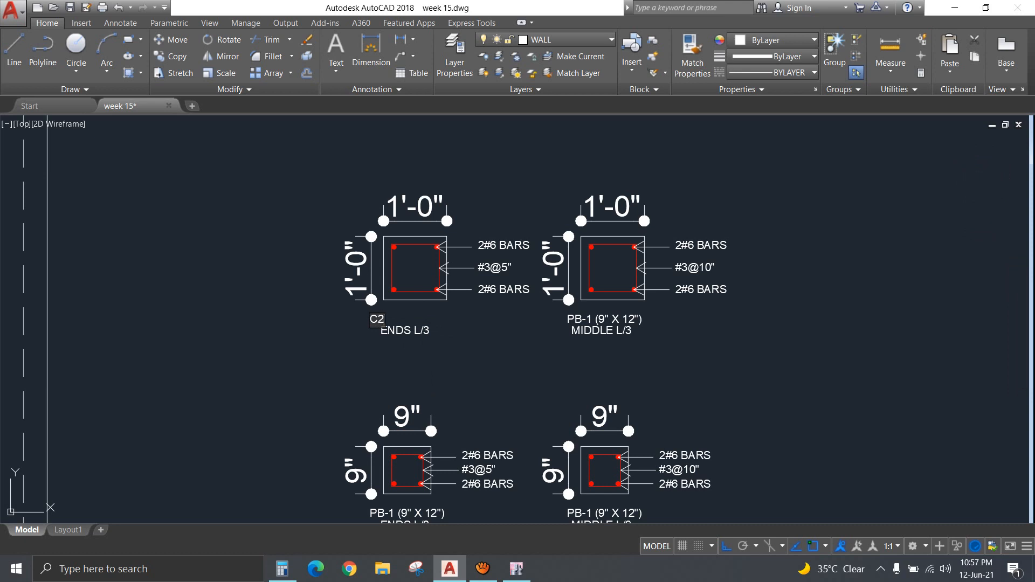
key("Return")
left_click(377, 321)
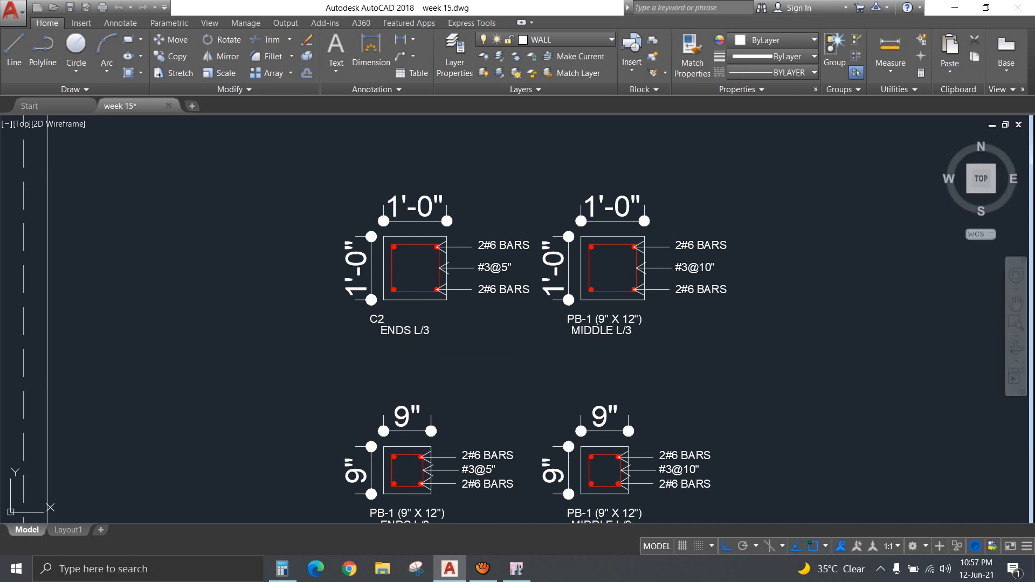
left_click(386, 319)
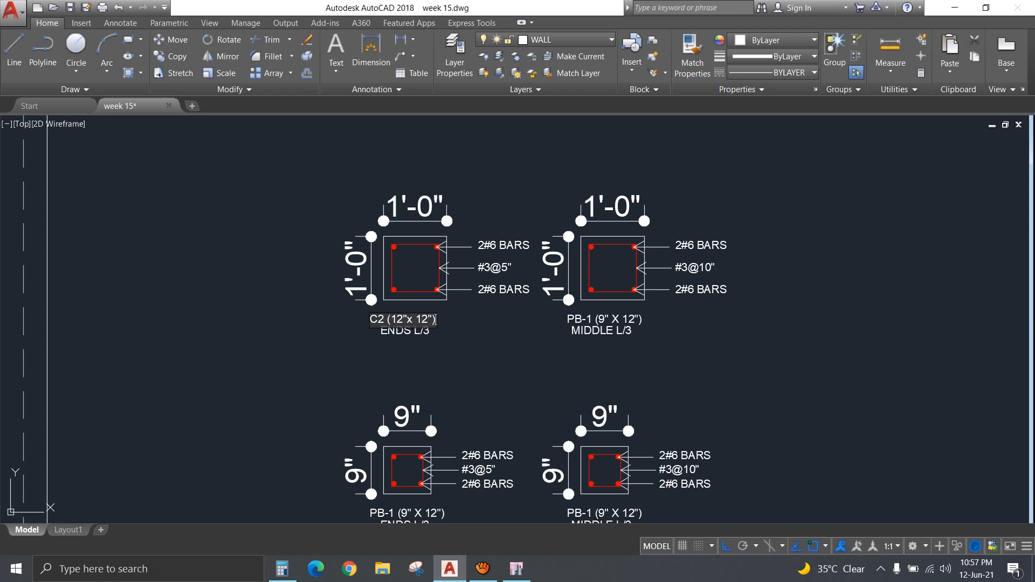
left_click(493, 353)
Replace the PB-1 title of the 1'-0" MIDDLE L/3 section with a copy of the C2 (12"x 12") title.
left_click(593, 319)
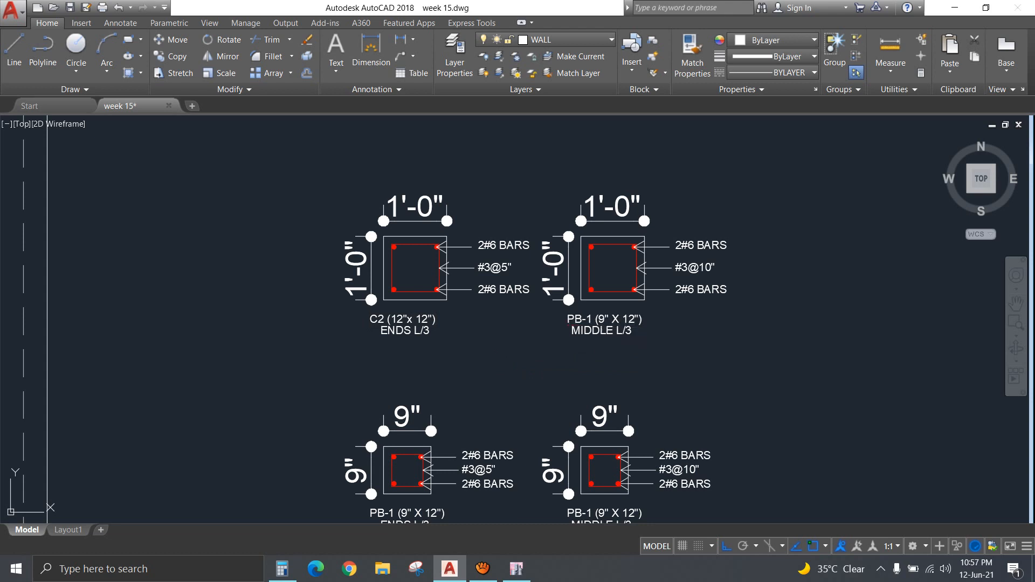
key("Return")
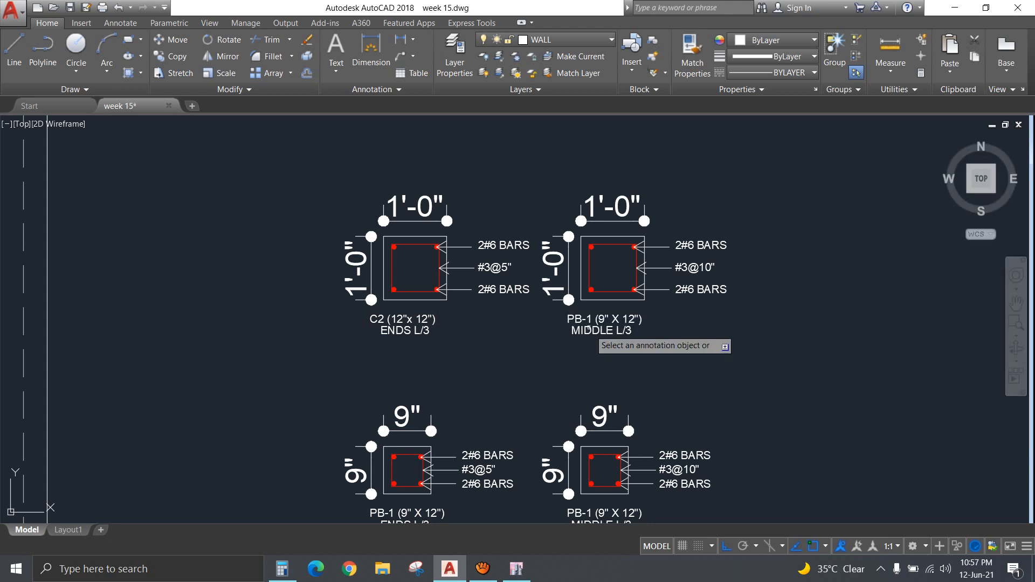
key("Escape")
left_click(588, 322)
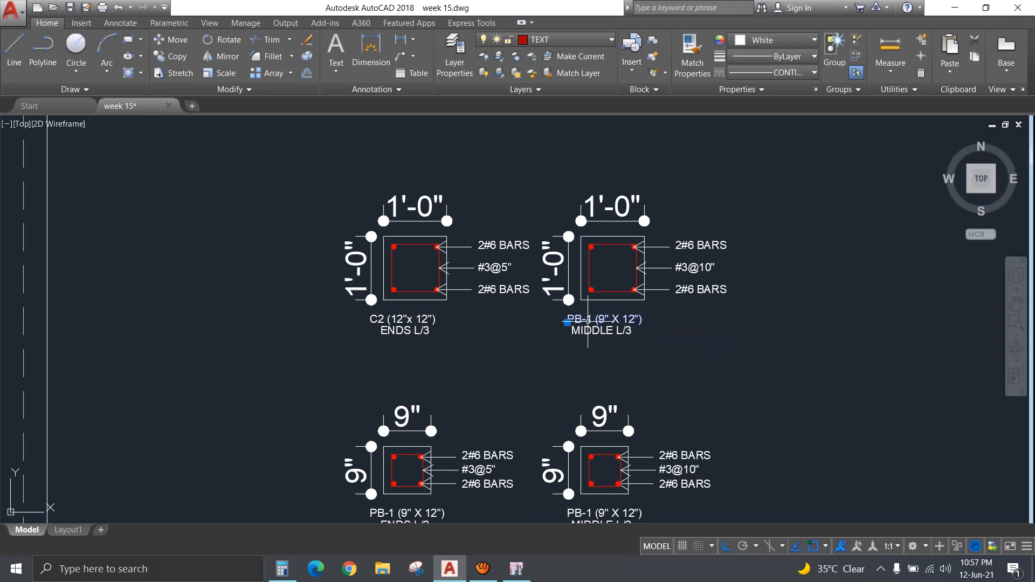
key("Delete")
left_click(429, 319)
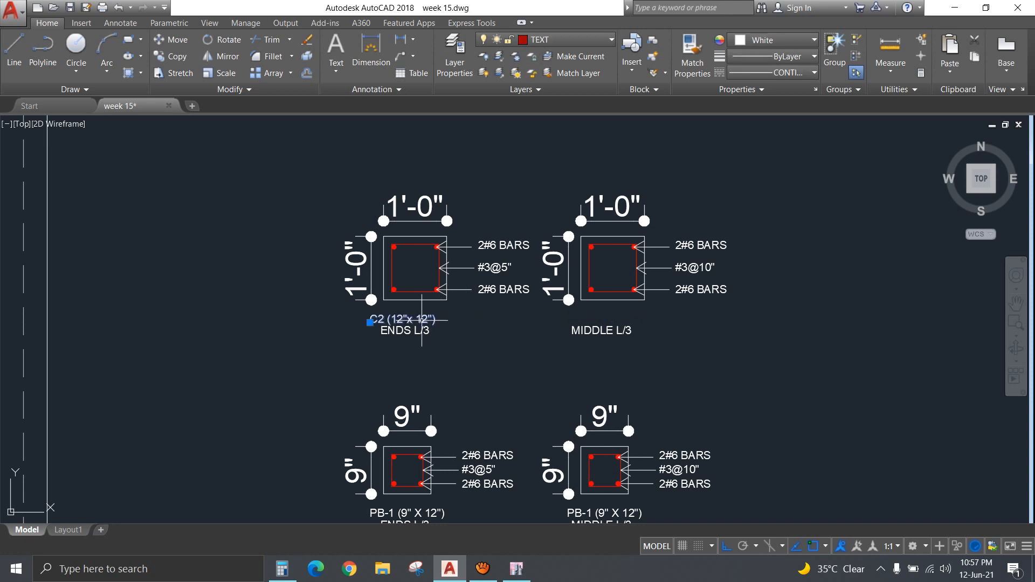
type("co")
key("Return")
left_click(618, 406)
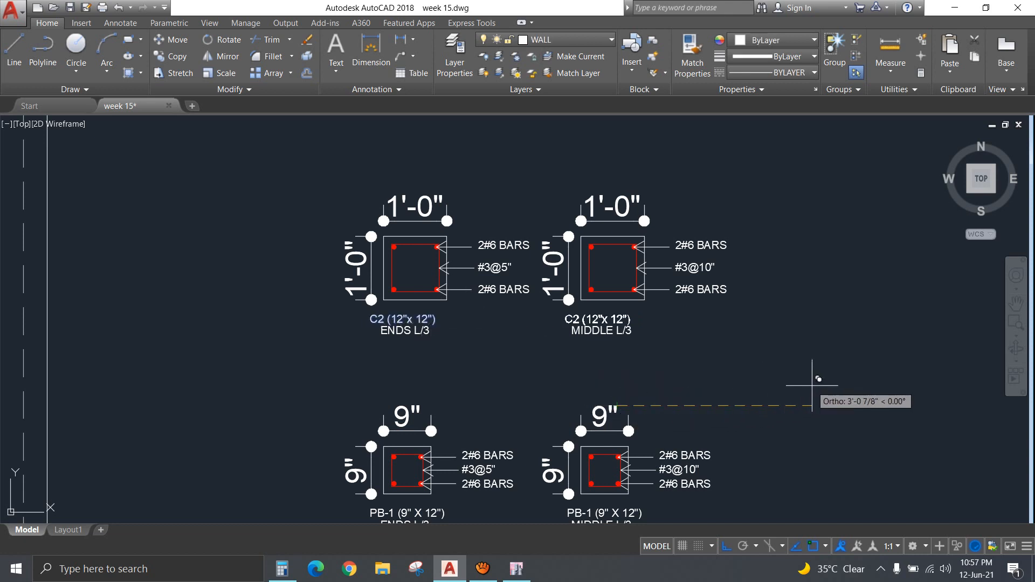
key("Escape")
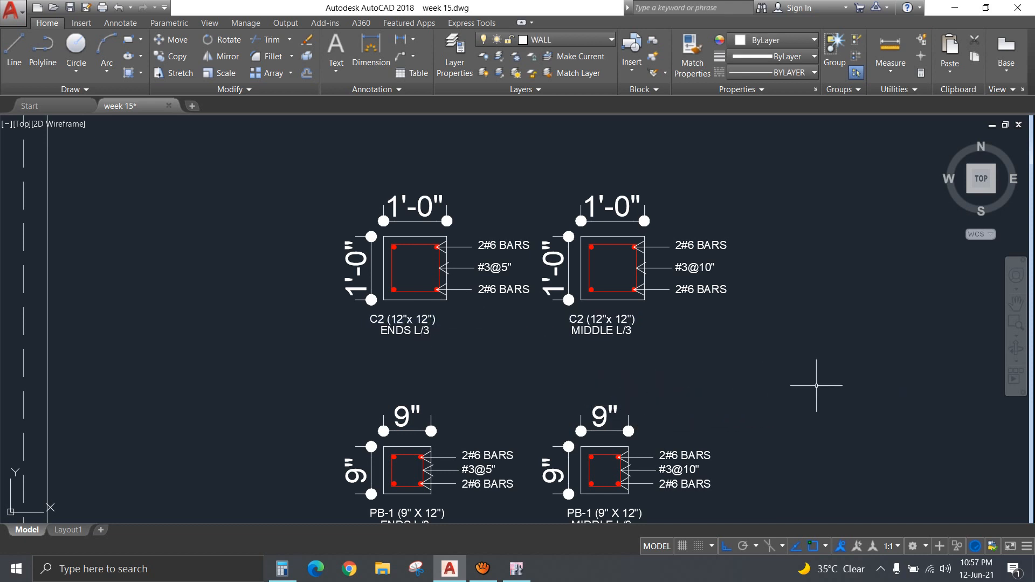
Change the 9" ENDS L/3 section's title to C1 (9" X 9") and shift it about 5/8" right over the subtitle.
middle_click_drag(638, 477, 623, 259)
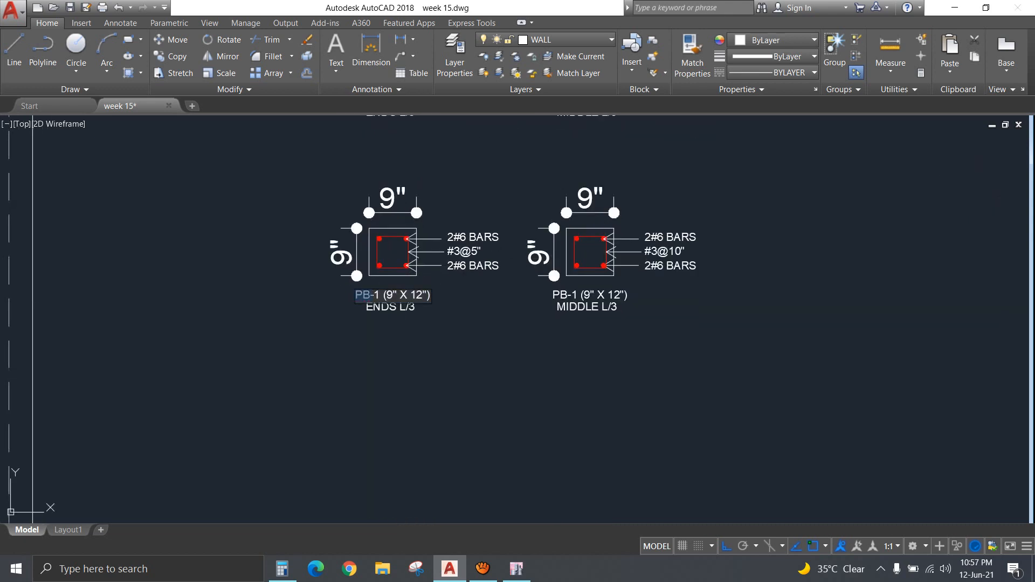
type("C")
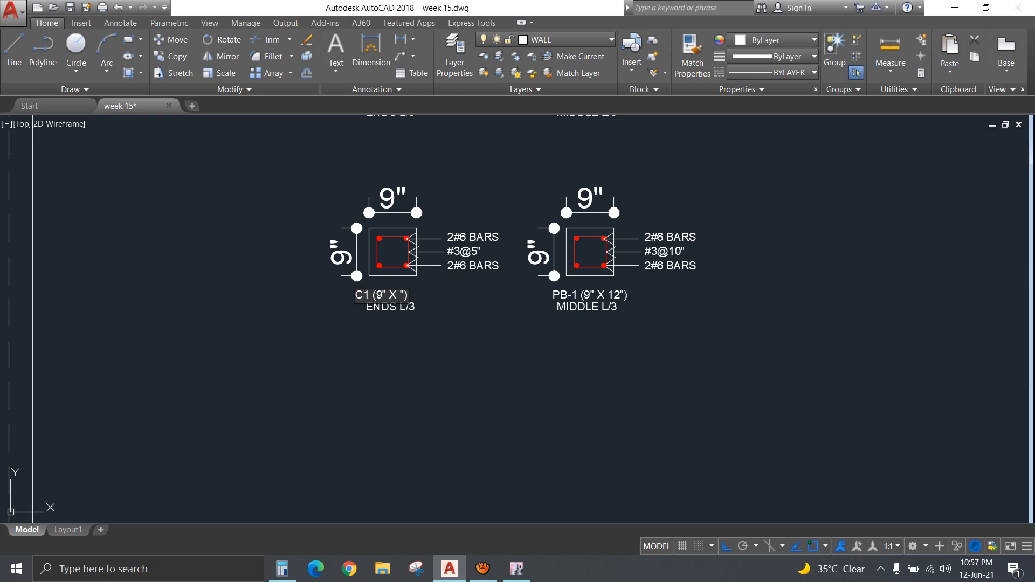
key("Return")
key("Escape")
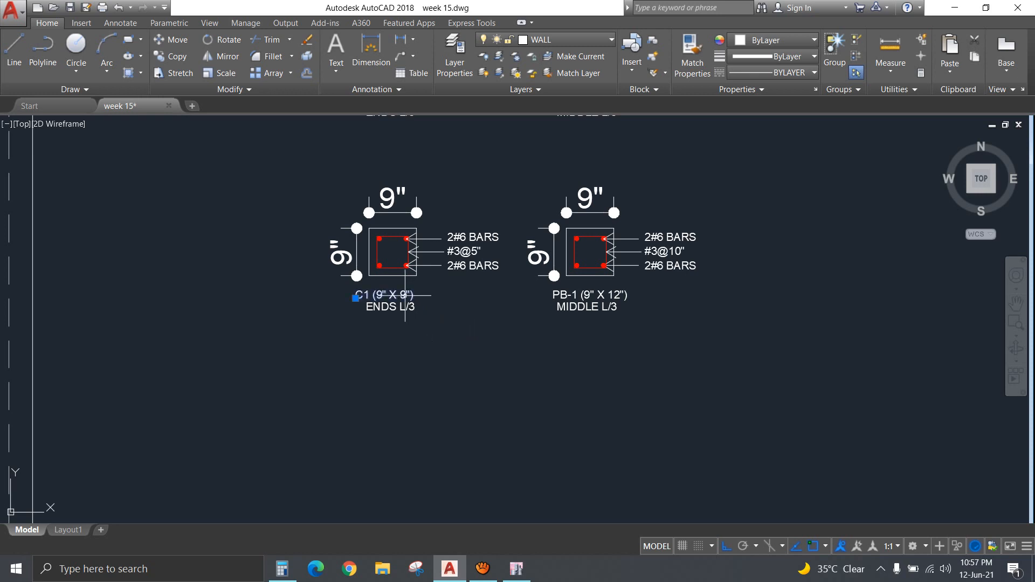
type("m")
key("Return")
left_click(417, 383)
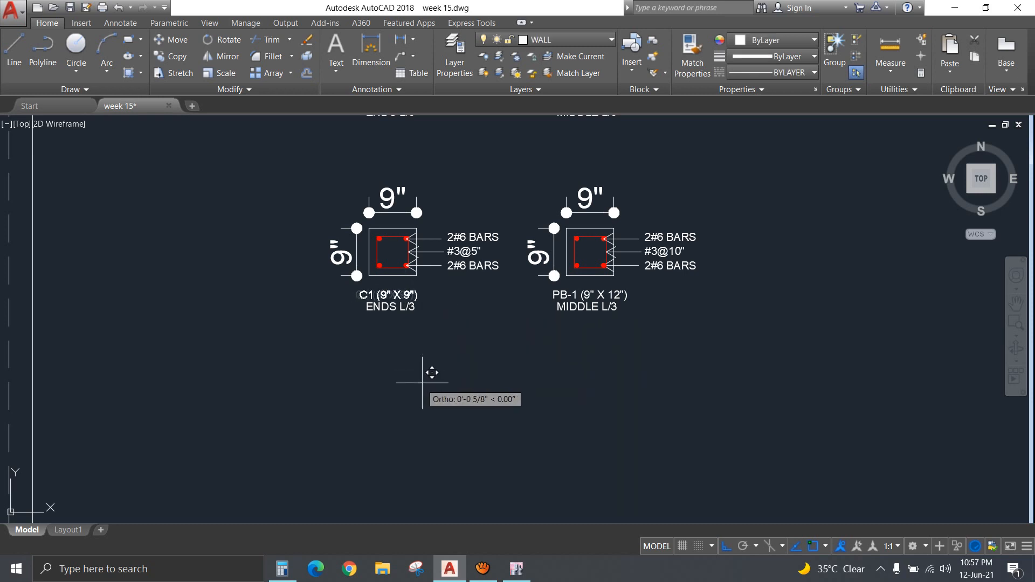
left_click(422, 382)
Replace the PB-1 title of the 9" MIDDLE L/3 section with a copy of the C1 (9" X 9") title.
left_click(551, 295)
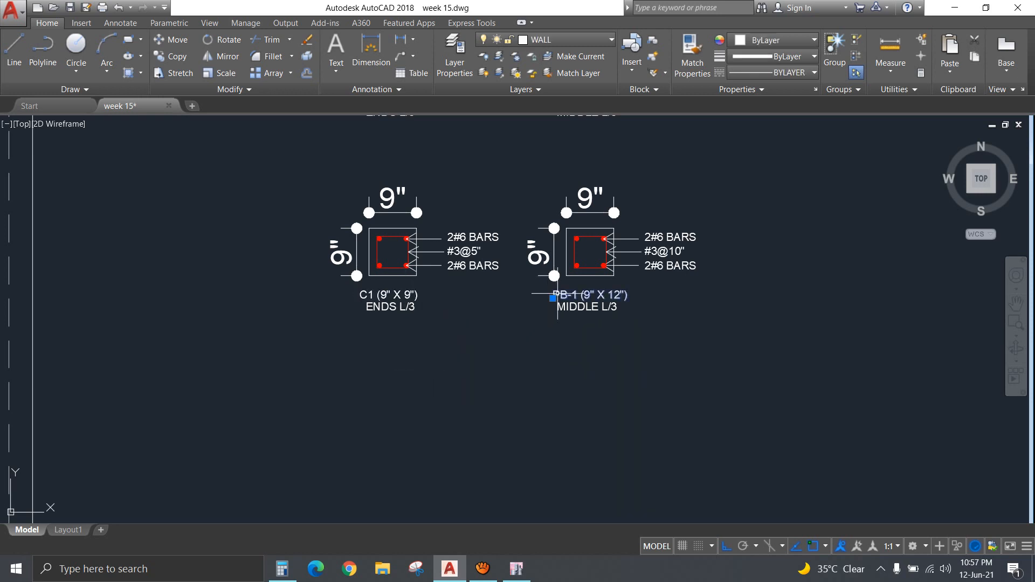
key("Delete")
left_click(413, 295)
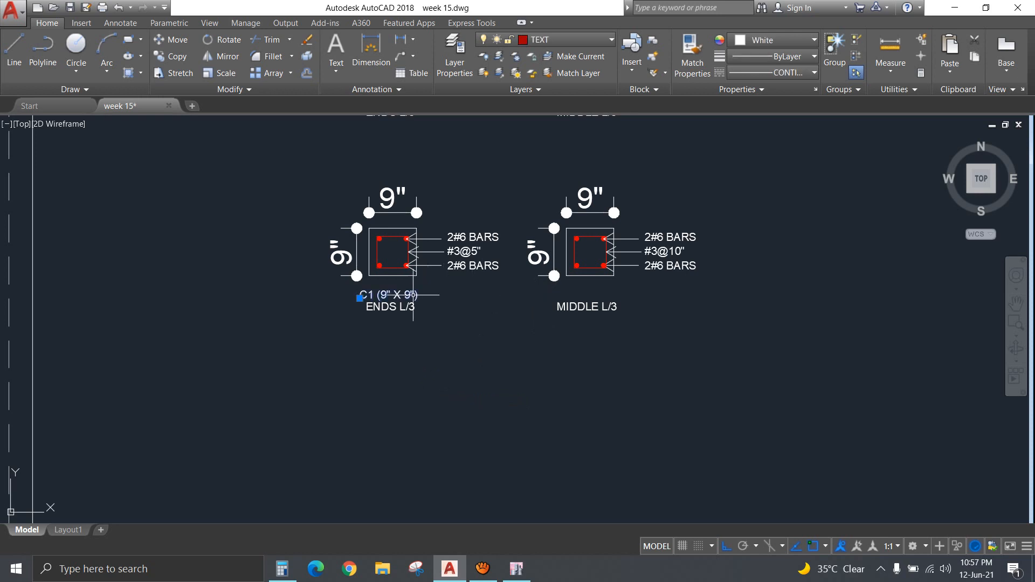
type("co")
key("Return")
left_click(489, 391)
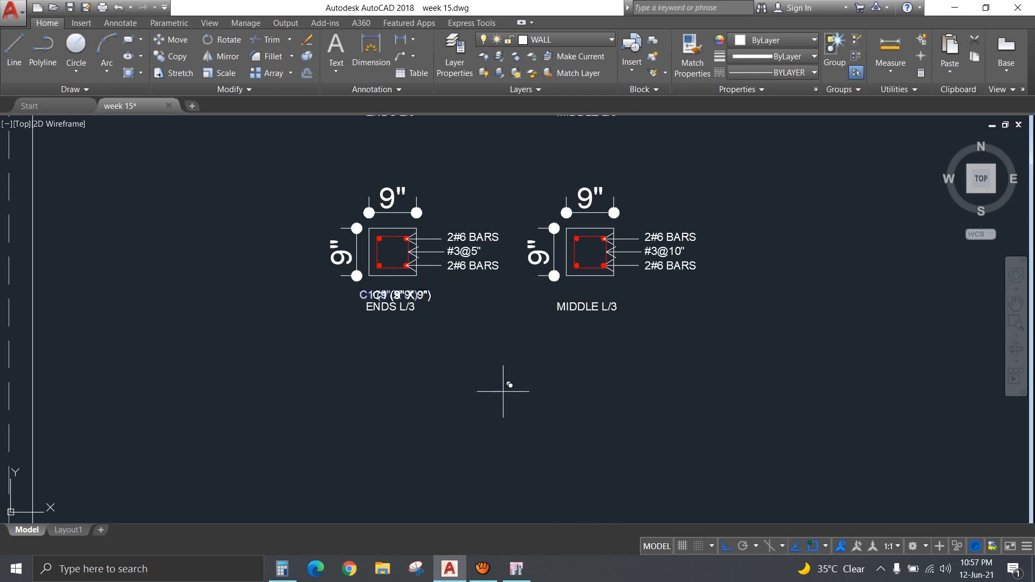
left_click(684, 372)
key("Return")
Delete the upper 2#6 BARS label and its leader arrow from the C1 (9" X 9") ENDS L/3 section.
scroll(439, 268, "up", 2)
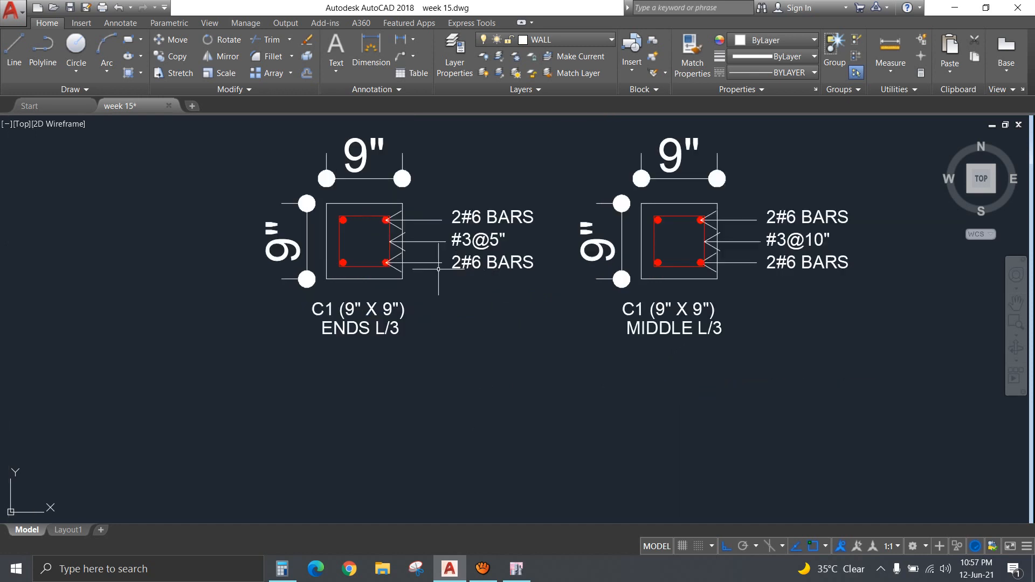
left_click(504, 280)
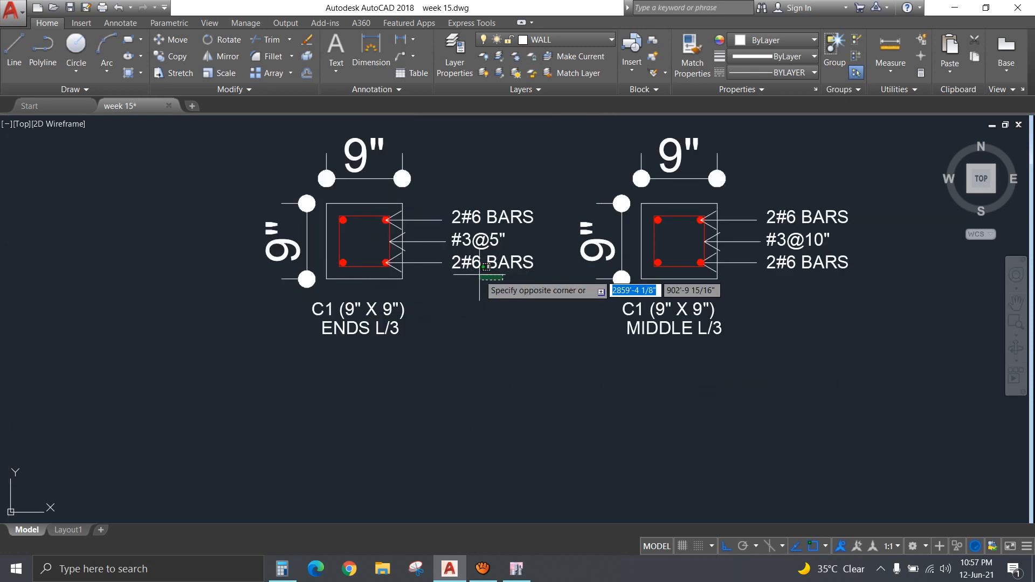
left_click(479, 274)
left_click(487, 217)
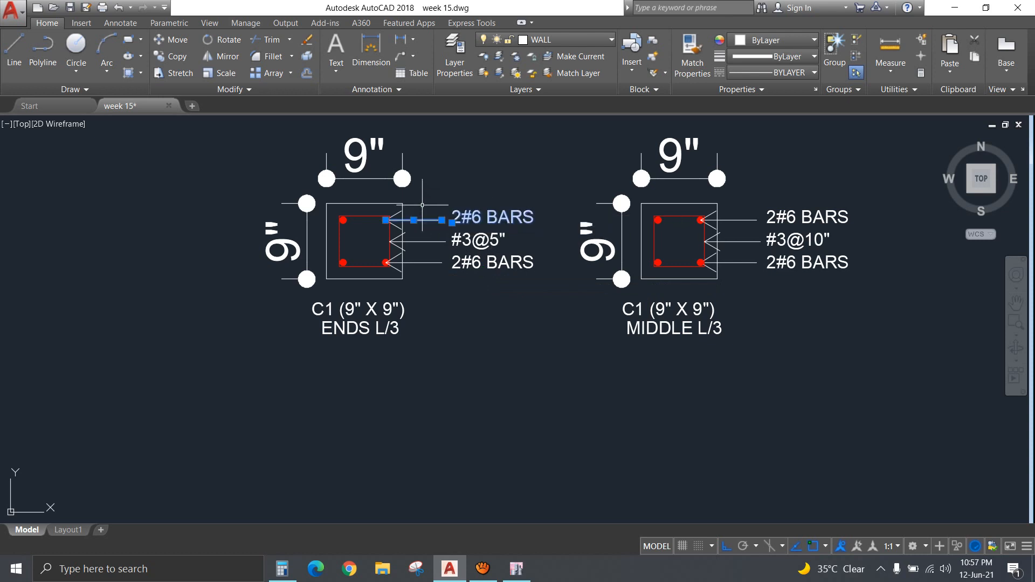
scroll(394, 234, "up", 6)
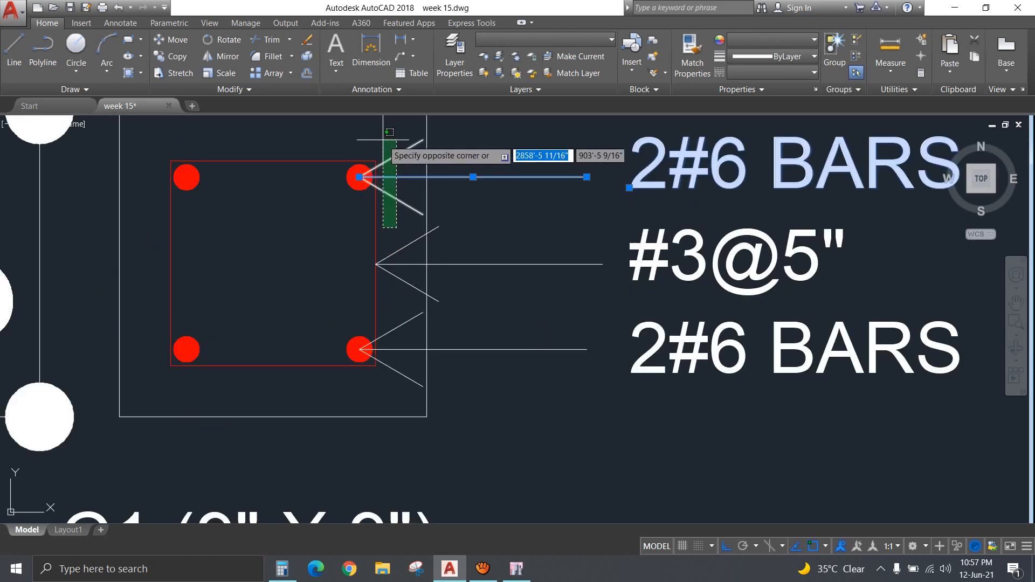
key("Delete")
Change the remaining bar label of the C1 ENDS L/3 section to 4#6 BARS.
scroll(476, 292, "down", 2)
double_click(557, 312)
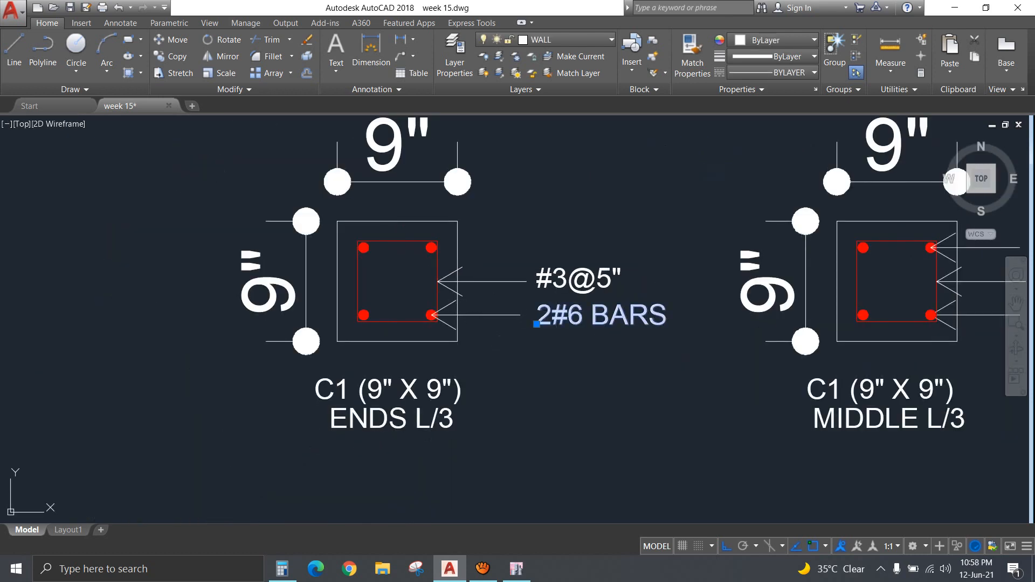
left_click(552, 320)
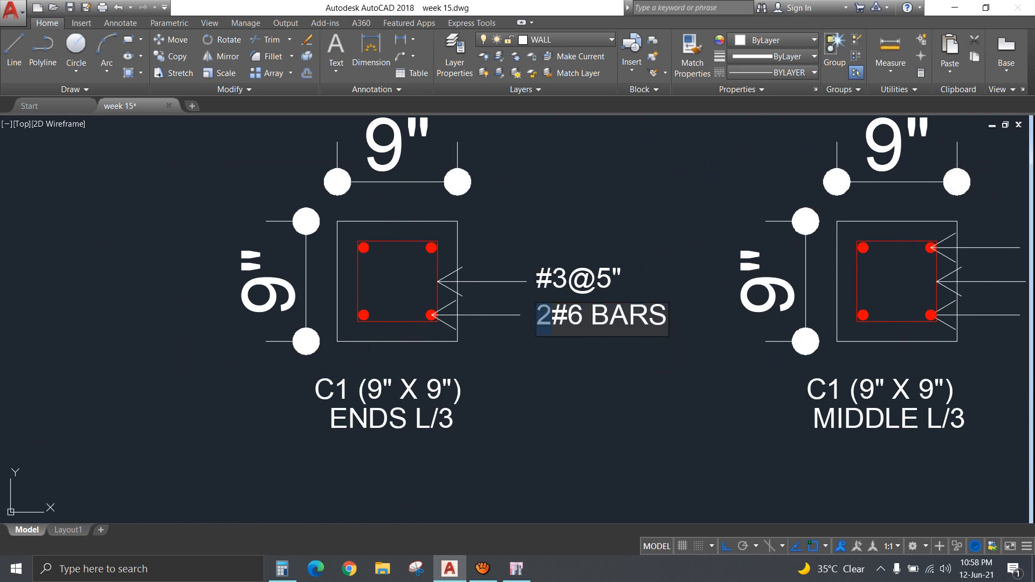
left_click(629, 383)
Change the lower bar label of the C1 MIDDLE L/3 section to 4#6 BARS.
middle_click_drag(672, 395, 251, 397)
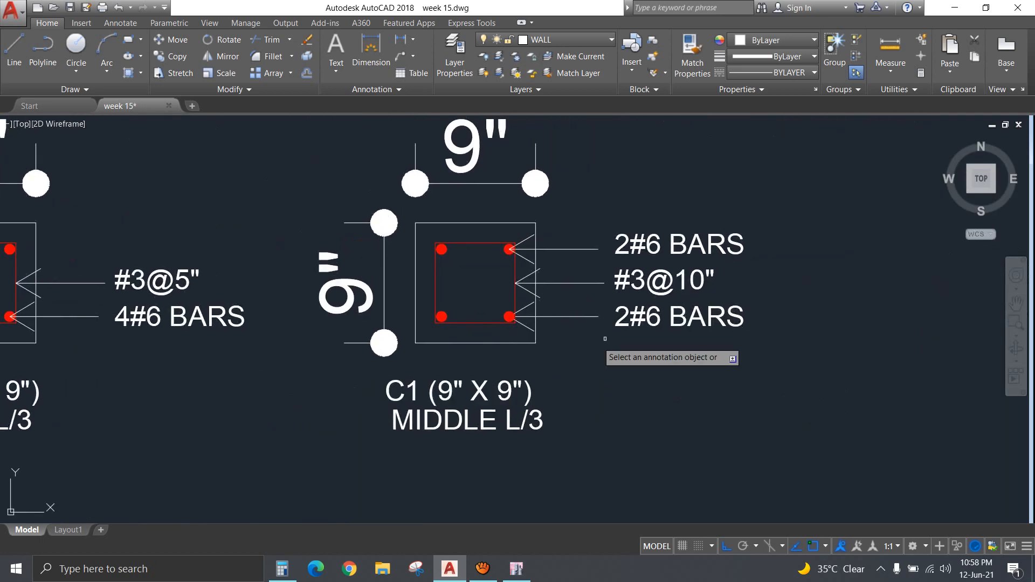
left_click(636, 321)
left_click(630, 320)
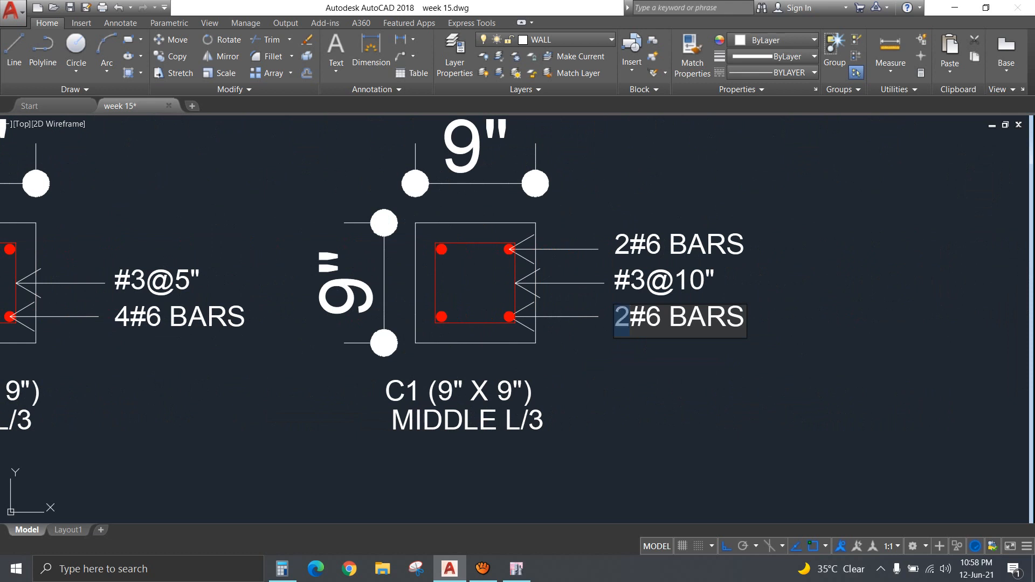
type("4")
left_click(695, 373)
Delete the upper 2#6 BARS label and its leader arrow from the C1 MIDDLE L/3 section.
left_click(751, 284)
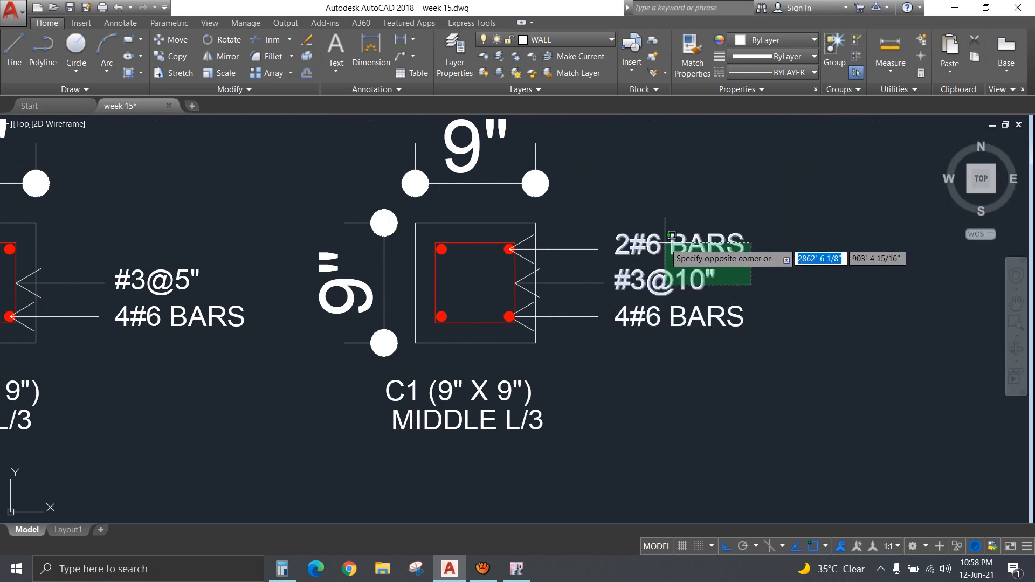
key("Escape")
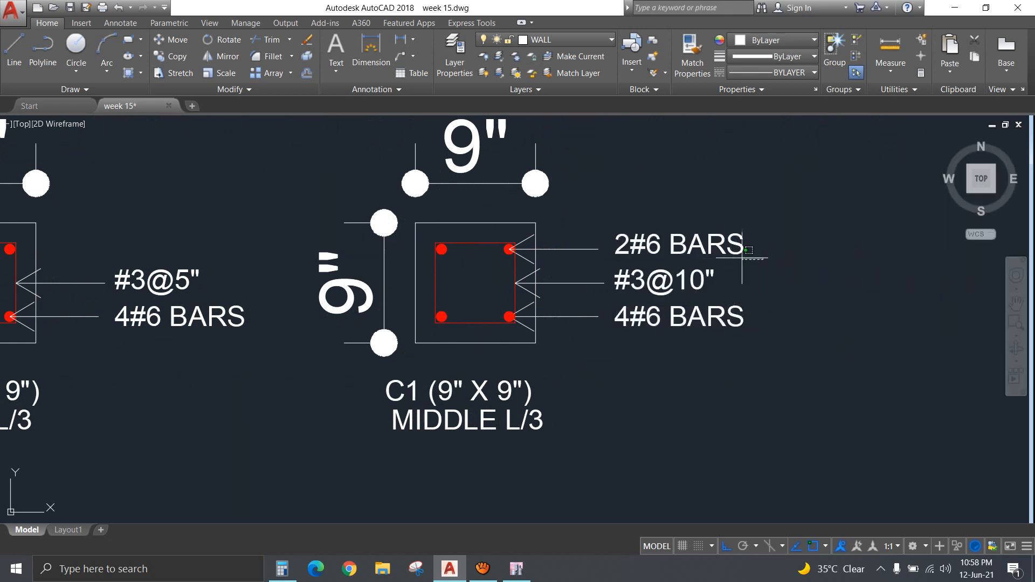
left_click(561, 249)
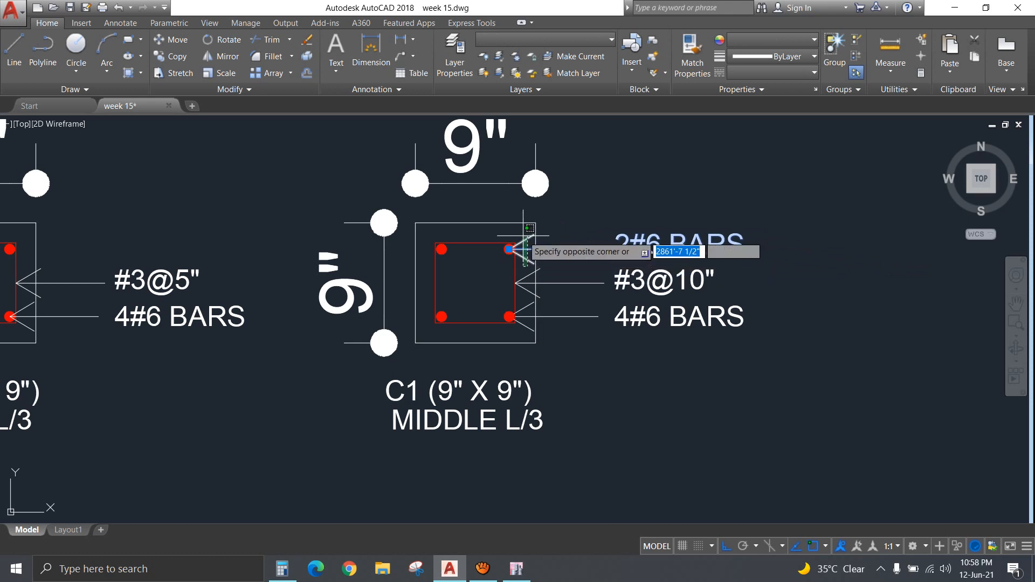
key("Delete")
Move the C1 (9" X 9") title of the MIDDLE L/3 section slightly right over its subtitle.
scroll(519, 334, "down", 2)
scroll(518, 334, "down", 2)
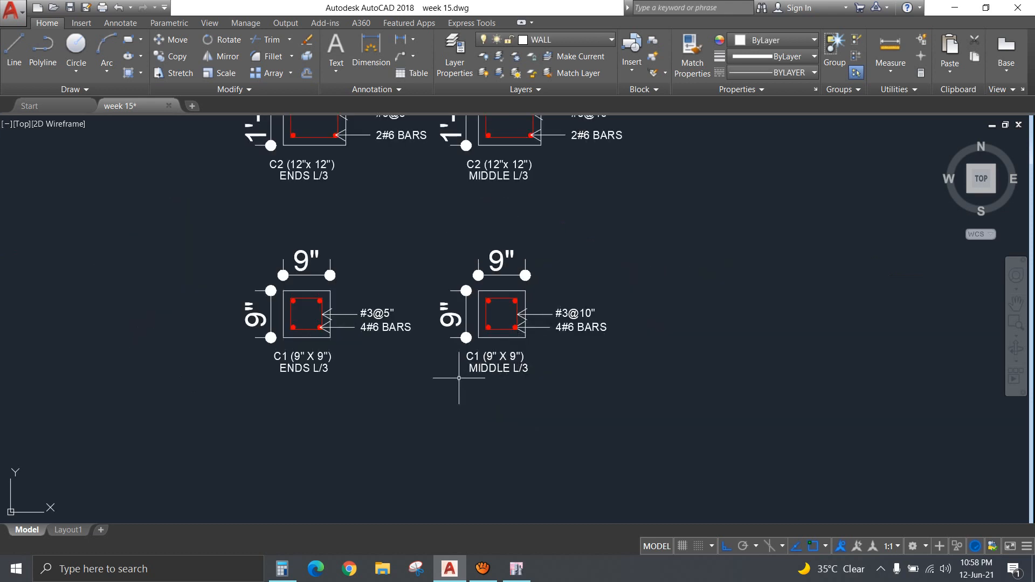
middle_click_drag(531, 358, 456, 432)
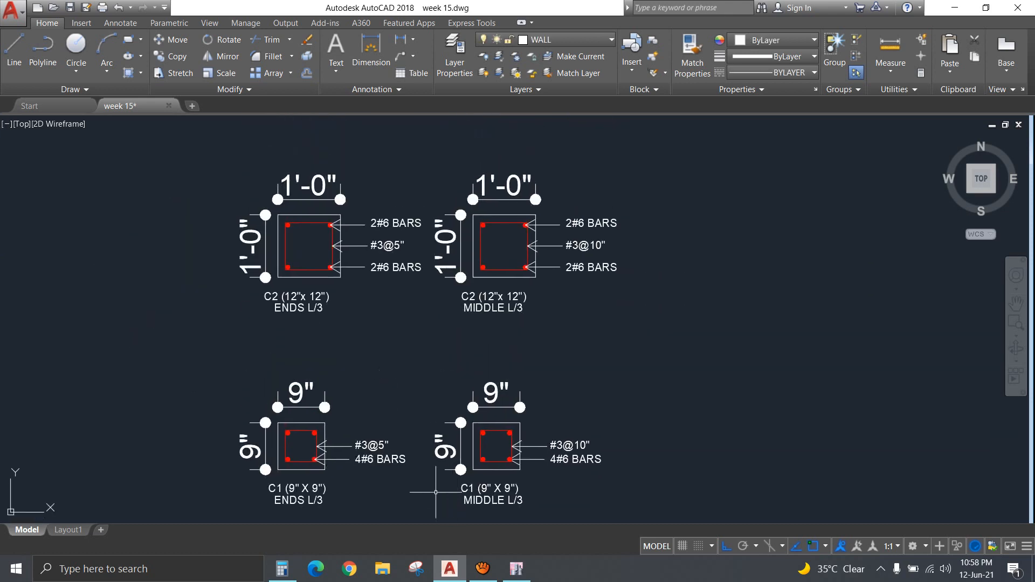
left_click(474, 489)
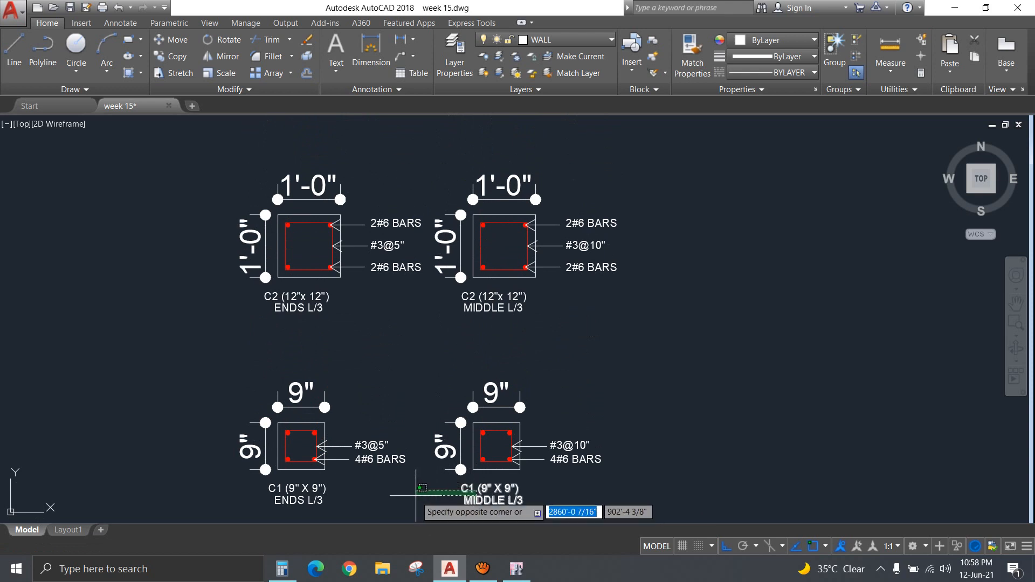
left_click(419, 502)
type("m")
key("Return")
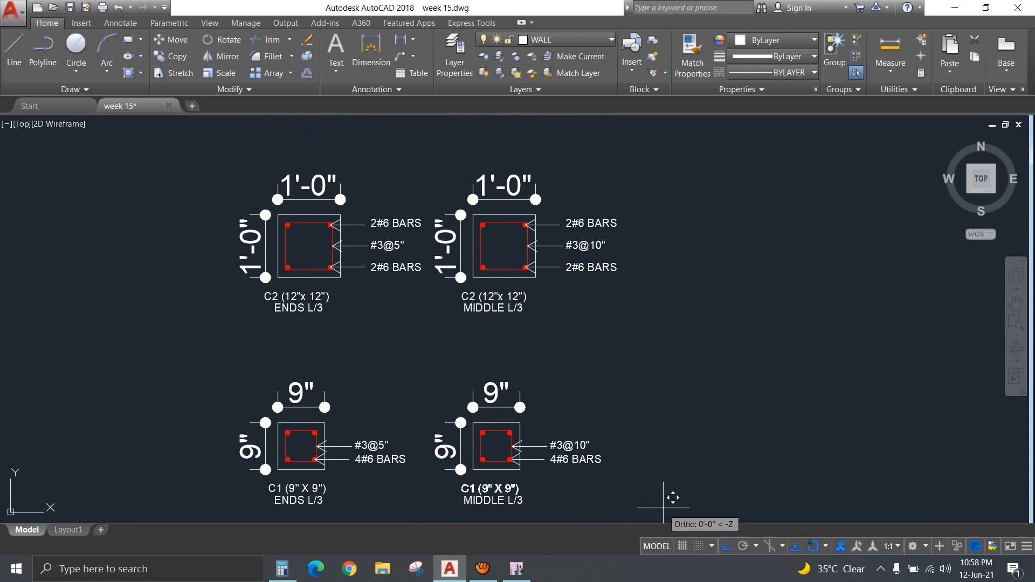
key("Escape")
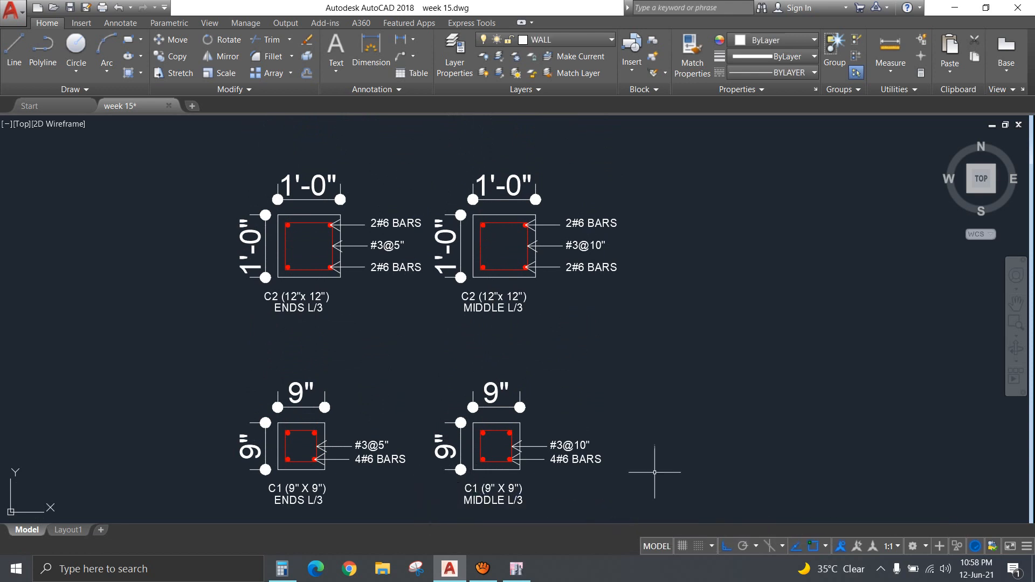
Delete the upper 2#6 BARS labels and their leader arrows from both C2 (12"x 12") sections.
left_click(609, 255)
left_click(586, 223)
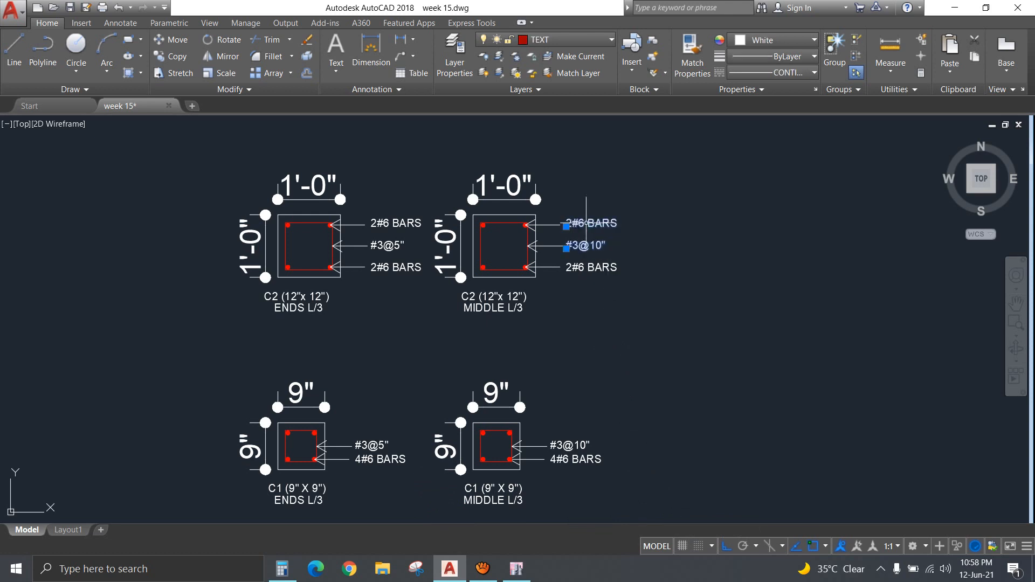
key("Escape")
left_click(609, 234)
left_click(537, 219)
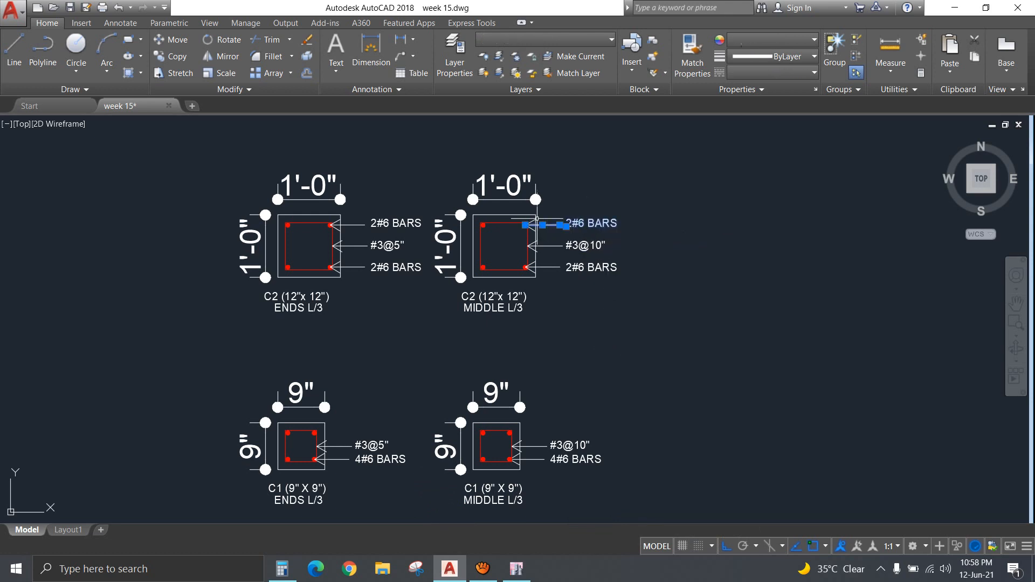
left_click(404, 234)
left_click(349, 211)
scroll(346, 225, "up", 6)
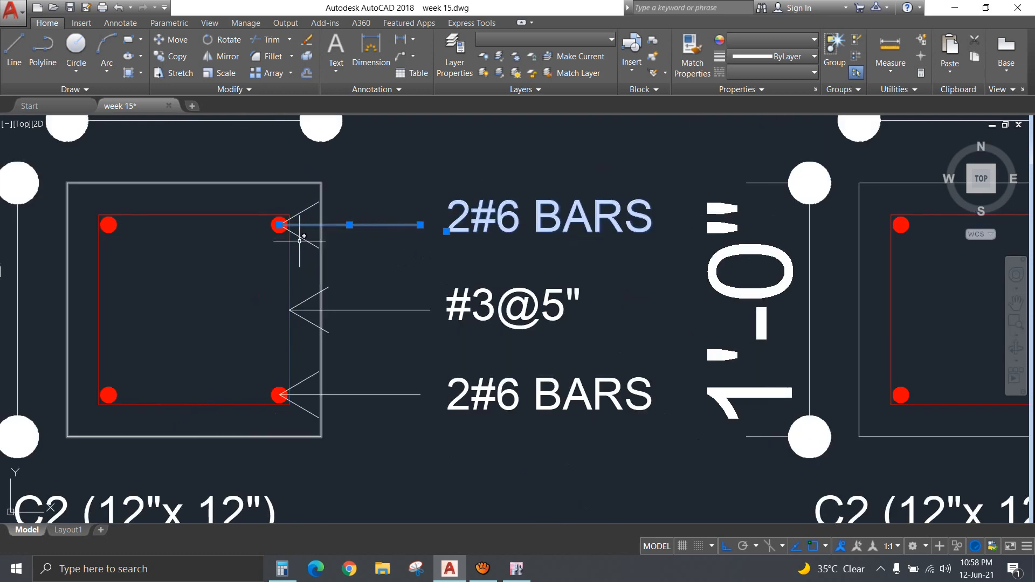
left_click(317, 241)
left_click(285, 193)
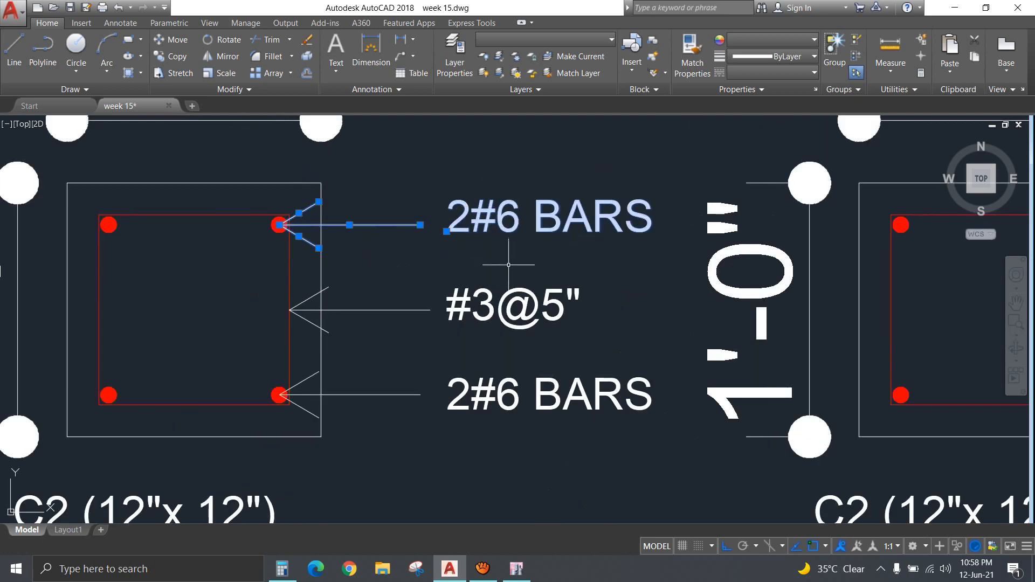
scroll(508, 264, "down", 3)
middle_click_drag(563, 275, 250, 383)
left_click(542, 364)
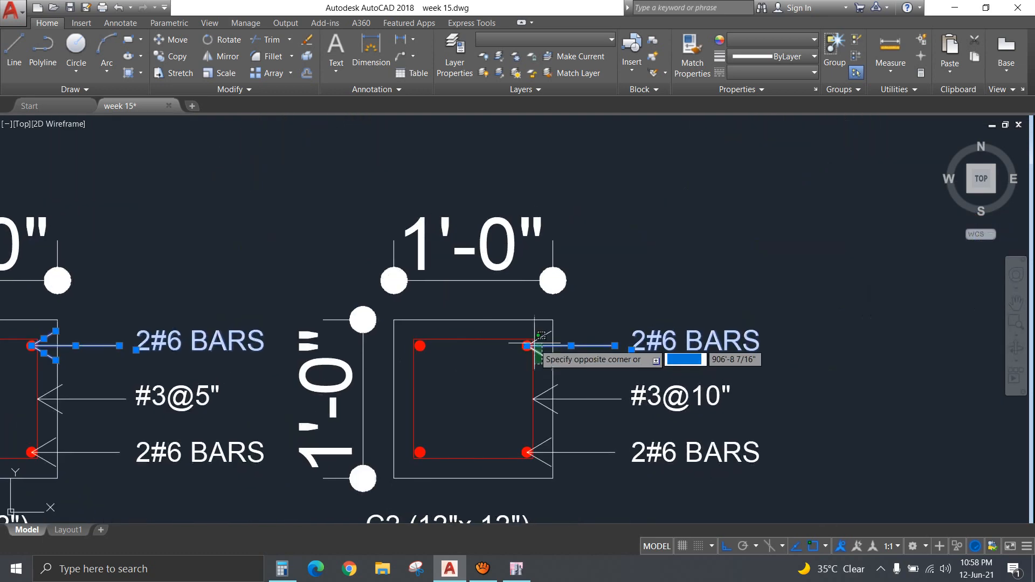
left_click(539, 335)
key("Delete")
Change the remaining bar label of the C2 MIDDLE L/3 section to 4#8 BARS.
scroll(539, 334, "down", 3)
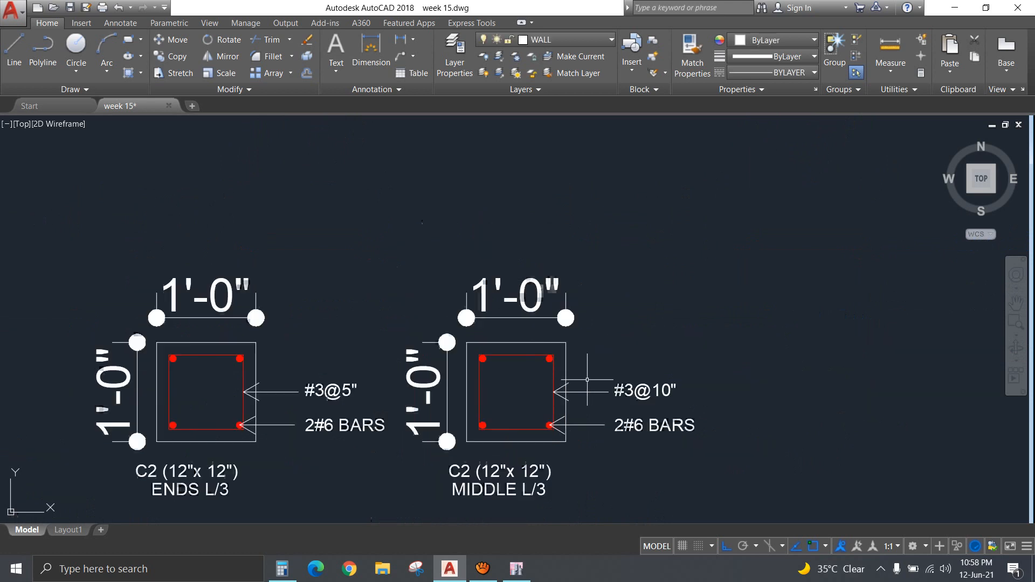
middle_click_drag(538, 335, 507, 289)
scroll(595, 380, "up", 5)
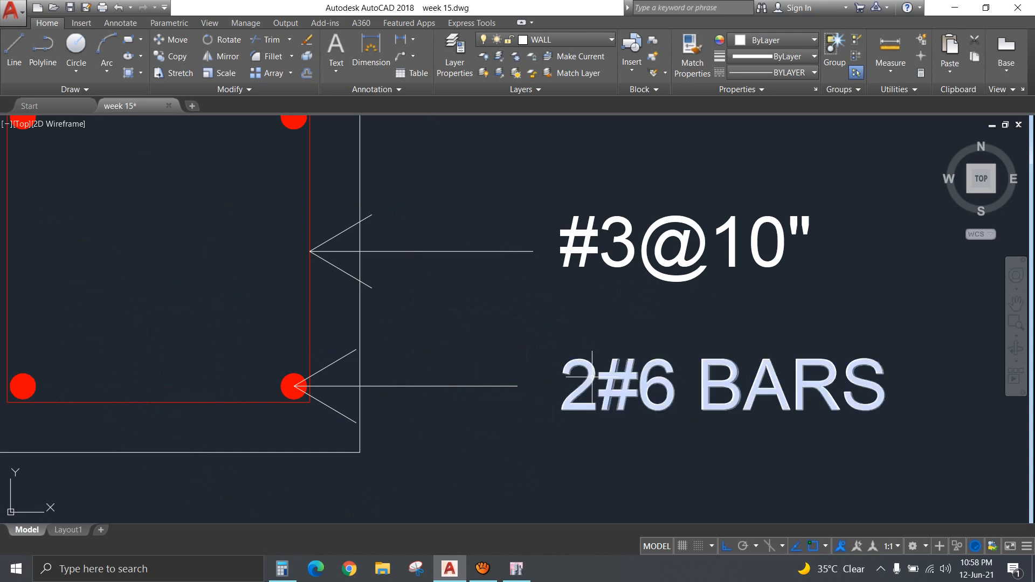
double_click(592, 376)
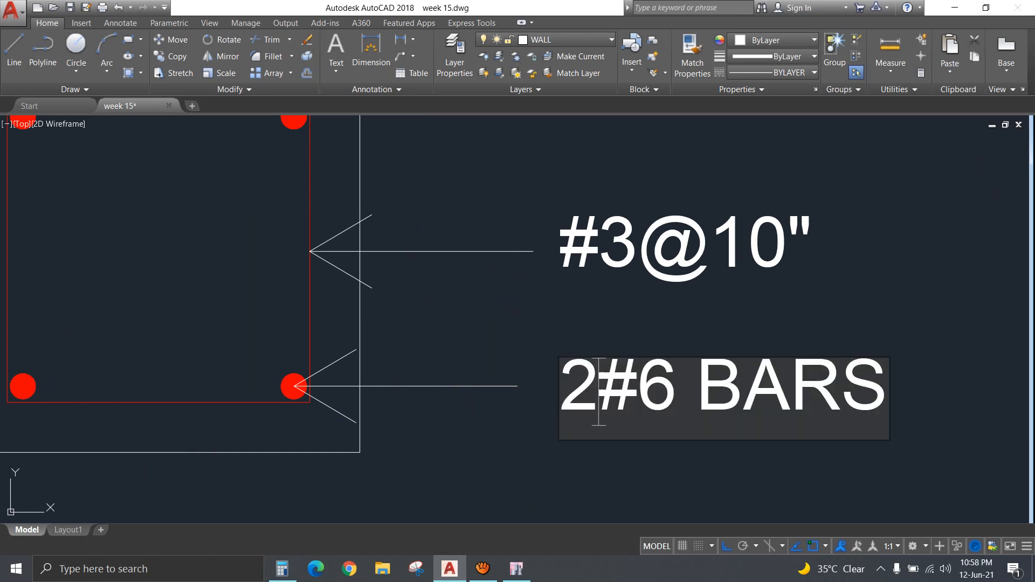
key("BackSpace")
type("4")
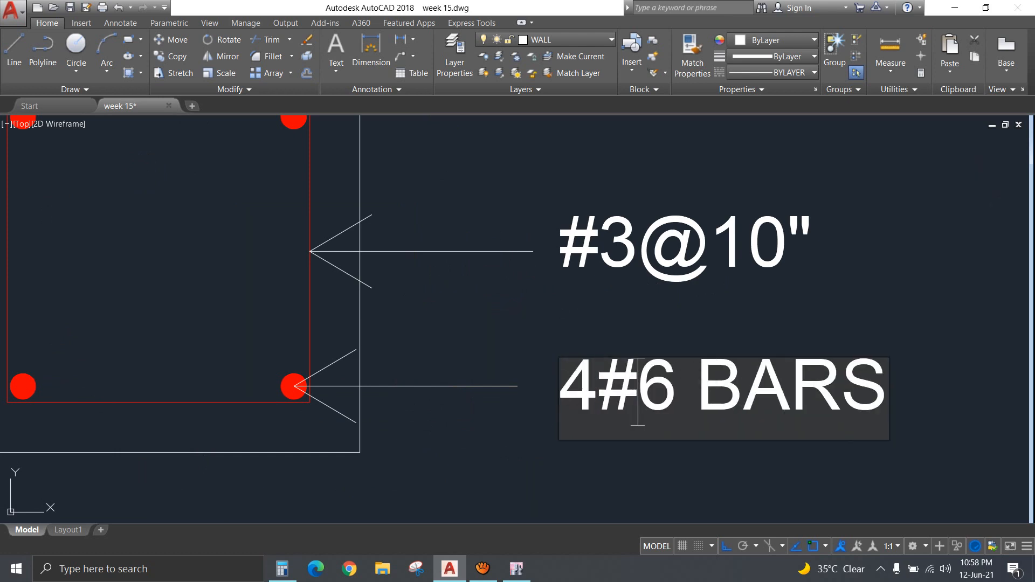
left_click(677, 392)
key("BackSpace")
type("8")
left_click(748, 302)
Change the remaining bar label of the C2 ENDS L/3 section to 4#8 BARS.
scroll(725, 325, "down", 3)
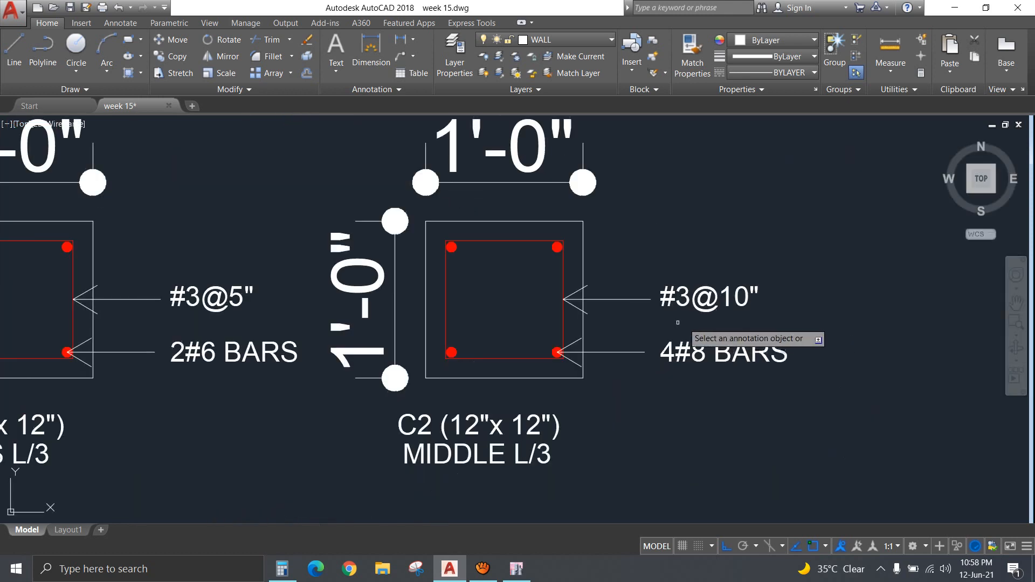
middle_click_drag(369, 411, 532, 376)
left_click(424, 323)
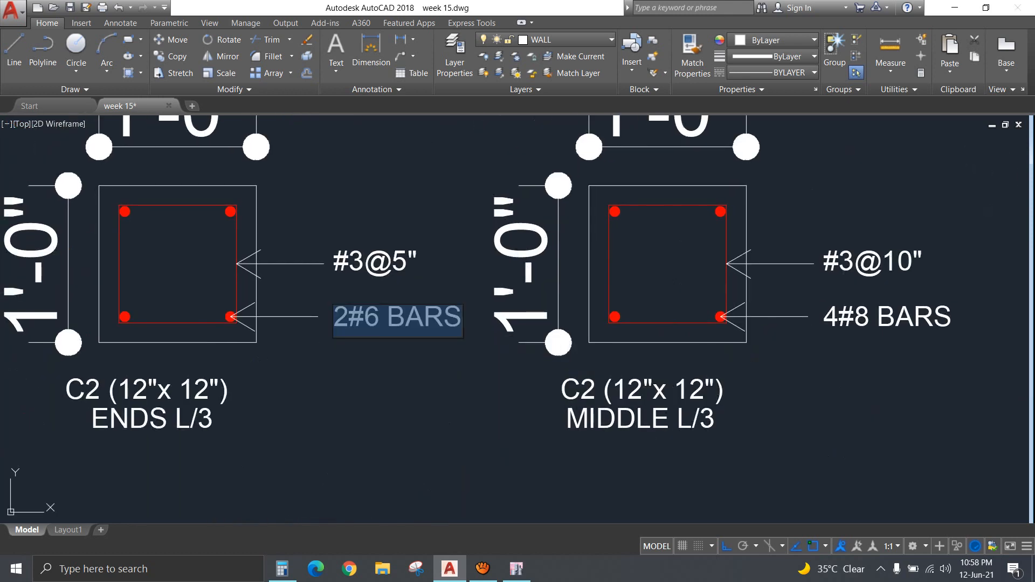
left_click(349, 321)
key("BackSpace")
type("4")
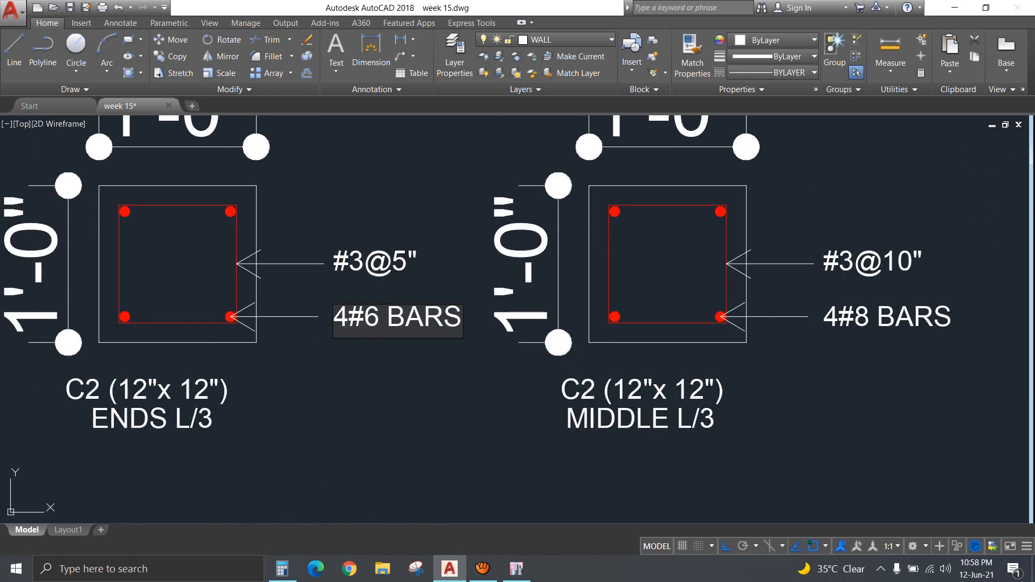
left_click(365, 319)
key("Delete")
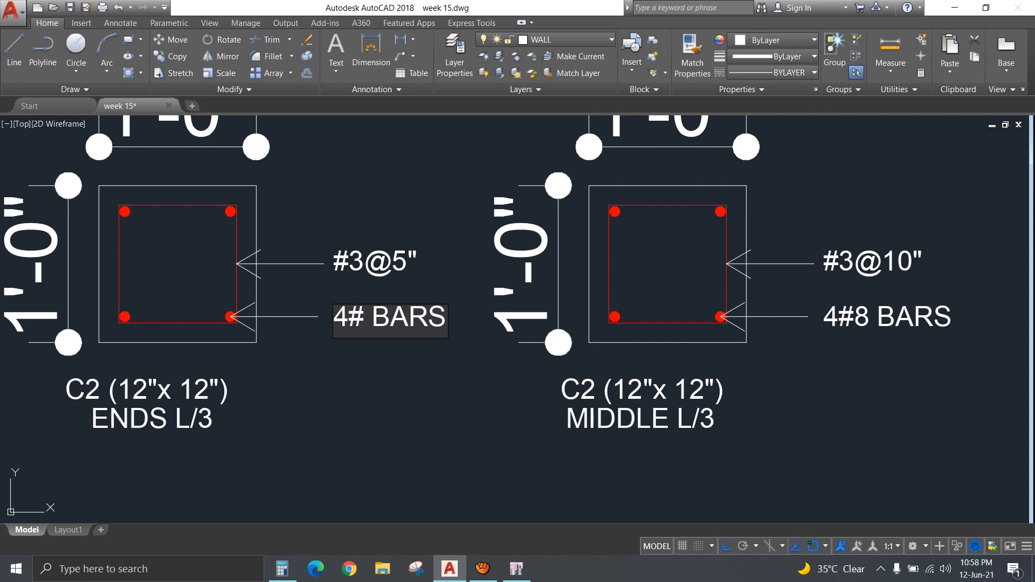
type("8")
left_click(393, 393)
Change the GROUND FLOOR PLAN title under the labelled column plan to COLUMN LAYOUT PLAN.
scroll(393, 393, "down", 8)
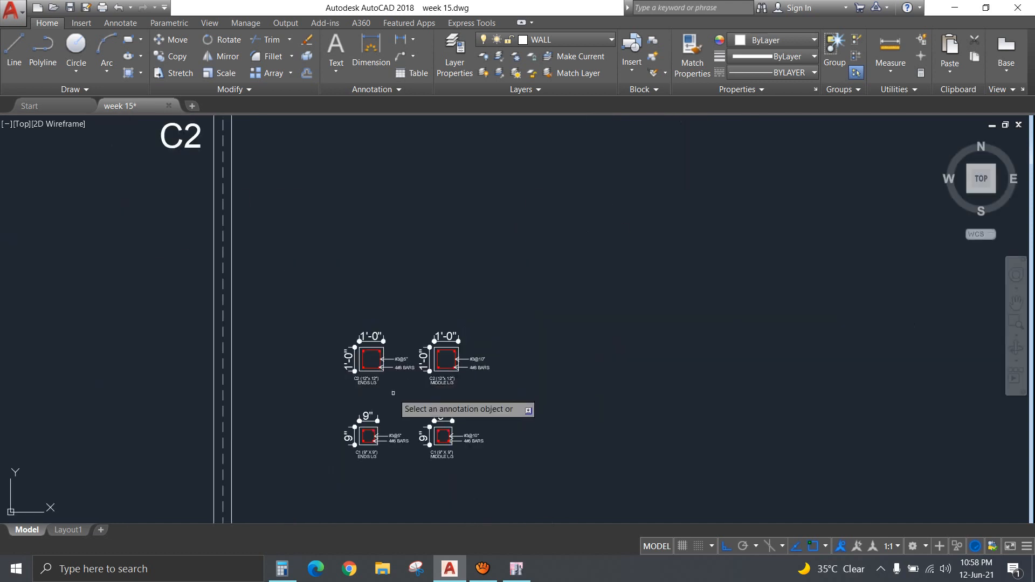
middle_click_drag(373, 419, 539, 388)
scroll(538, 389, "down", 6)
middle_click_drag(472, 447, 580, 323)
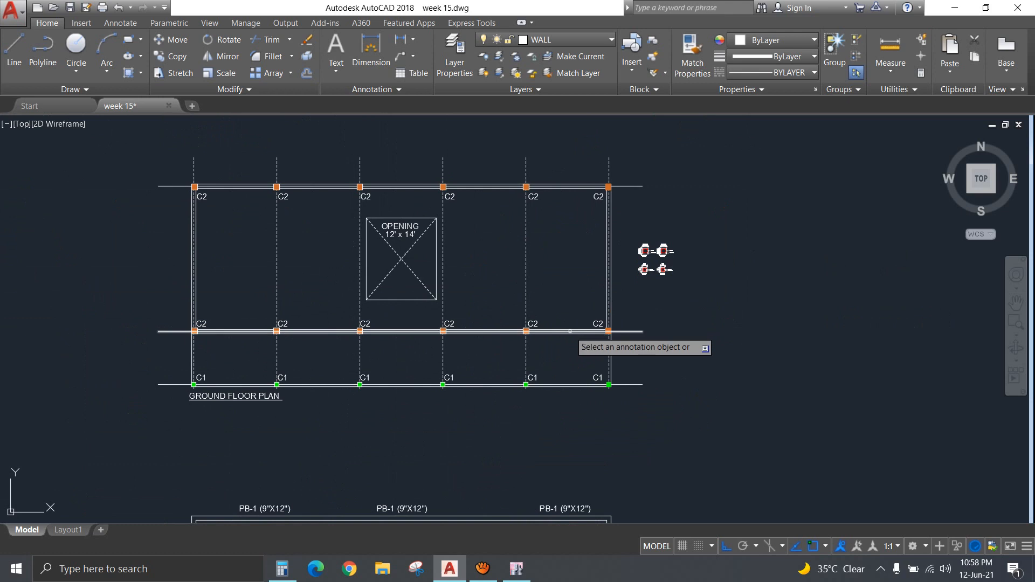
left_click(235, 396)
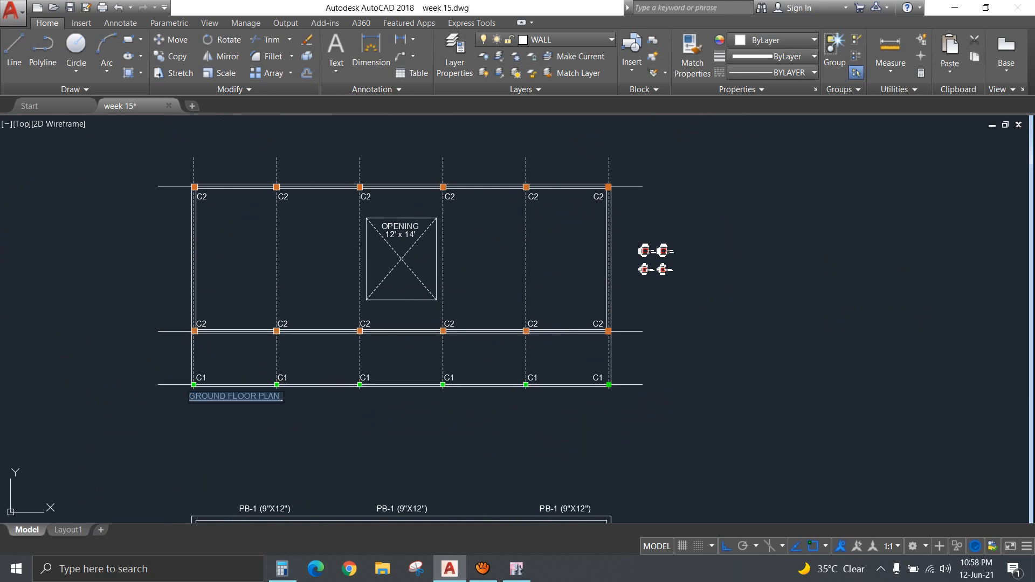
type("COLUMN LAYOUT")
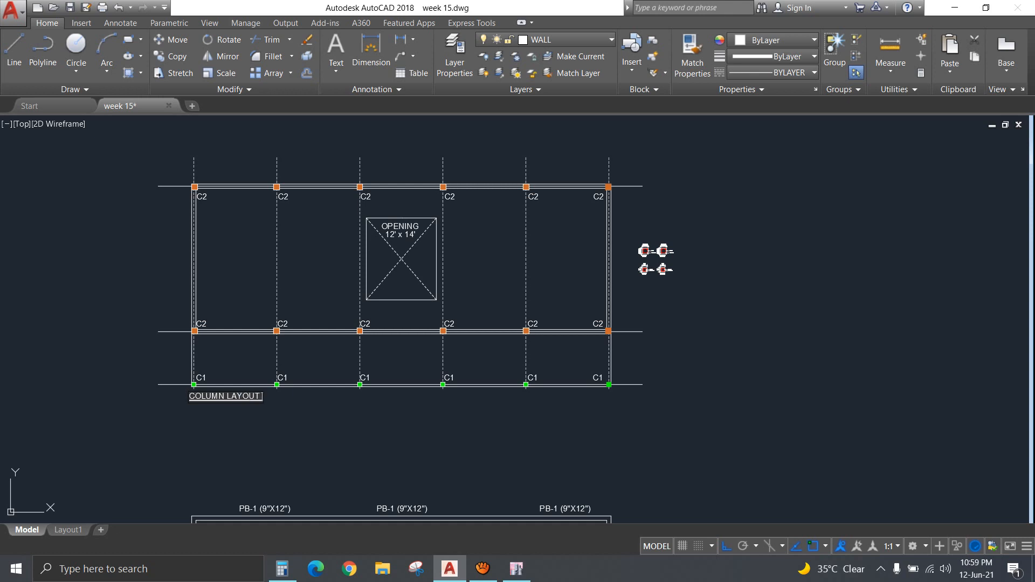
left_click(344, 433)
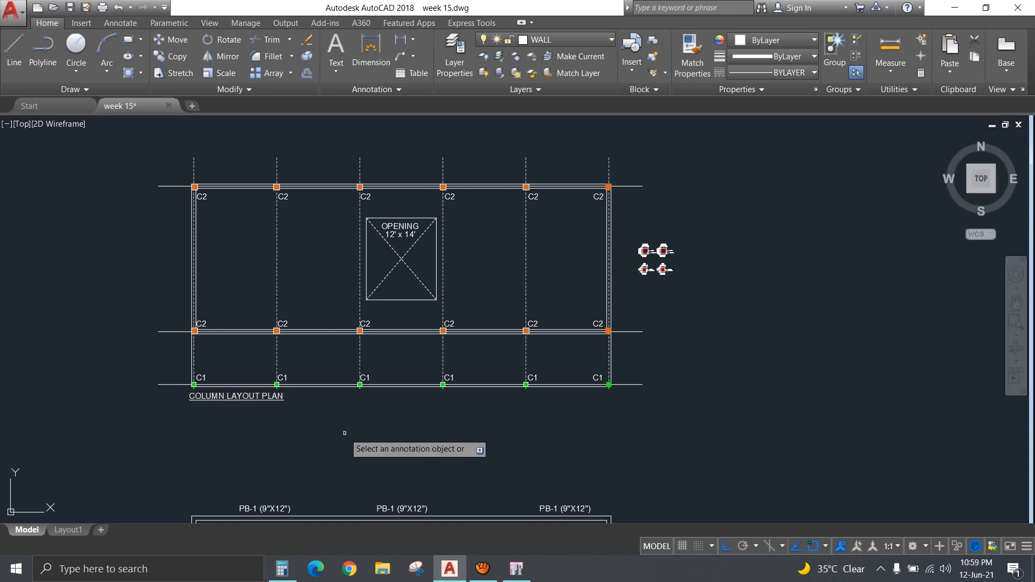
key("Escape")
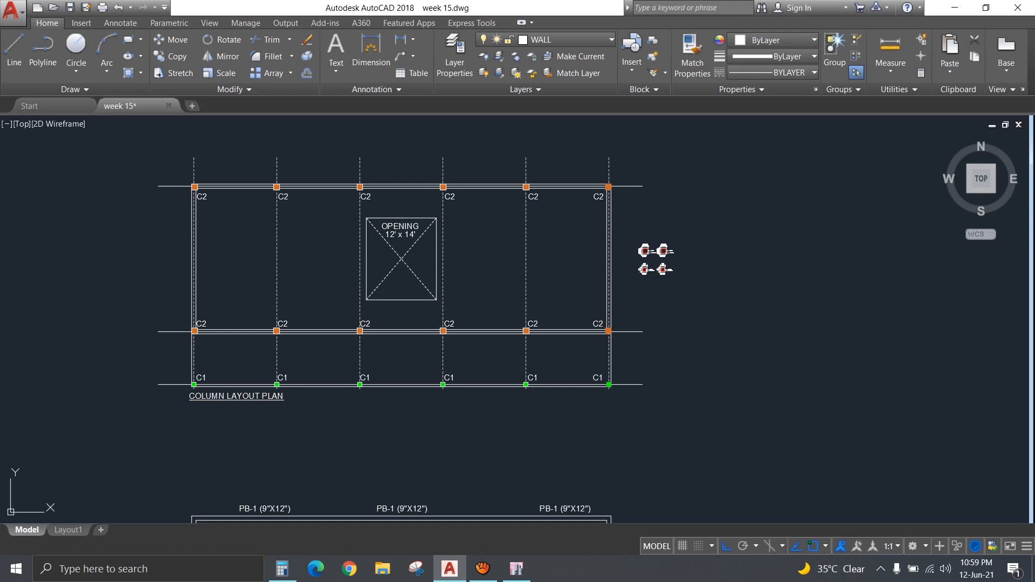
left_click(515, 364)
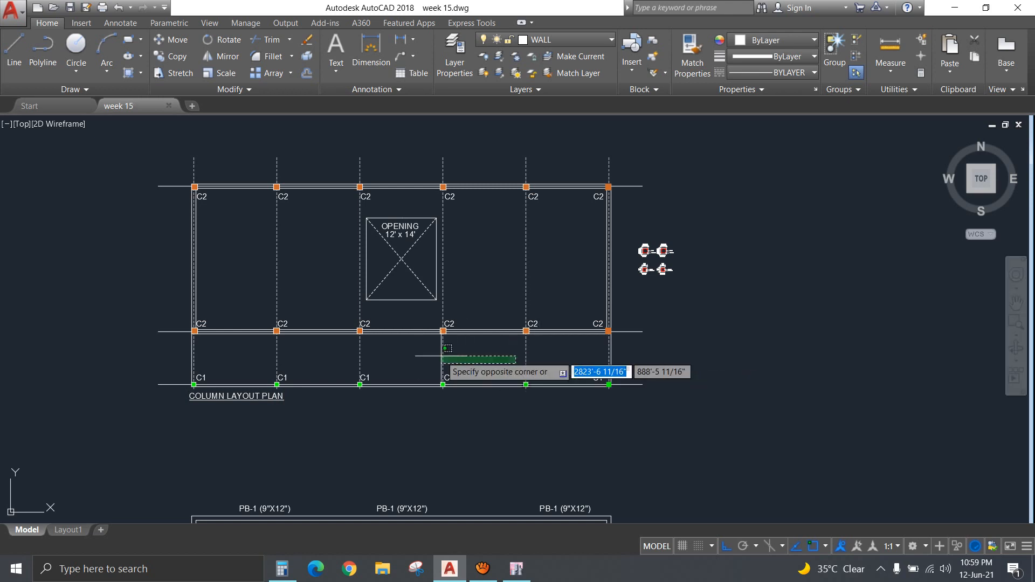
scroll(442, 356, "down", 4)
key("Escape")
scroll(378, 332, "down", 2)
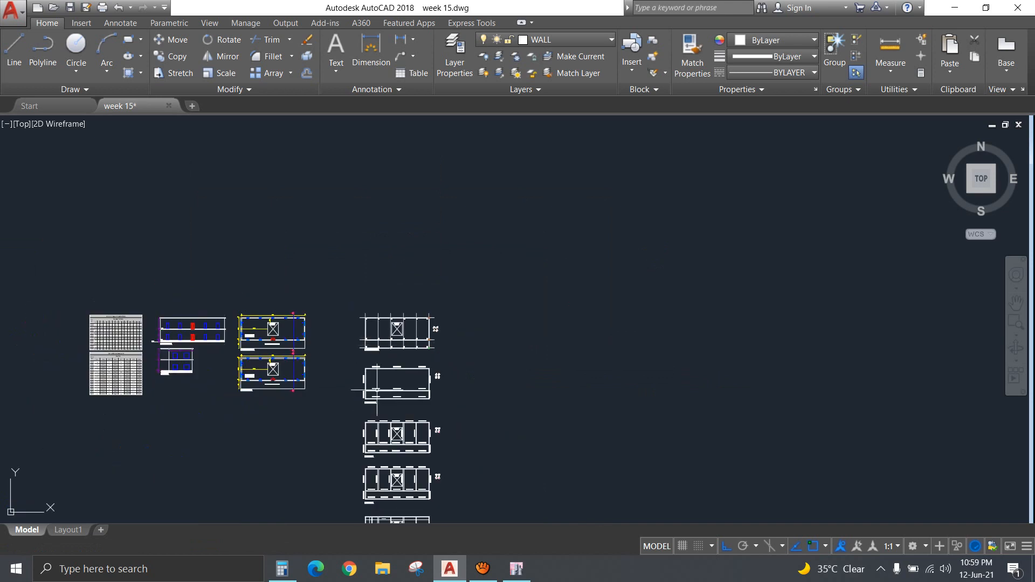
mouse_move(379, 440)
middle_mouse_down()
mouse_move(352, 305)
mouse_move(438, 293)
middle_mouse_up()
scroll(353, 305, "down", 1)
scroll(365, 325, "up", 3)
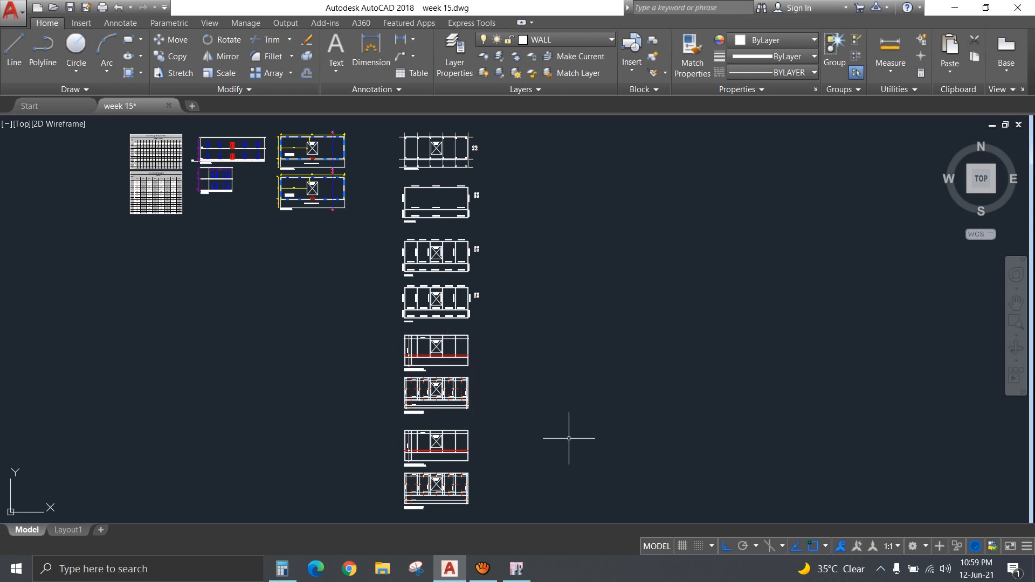
left_click(482, 568)
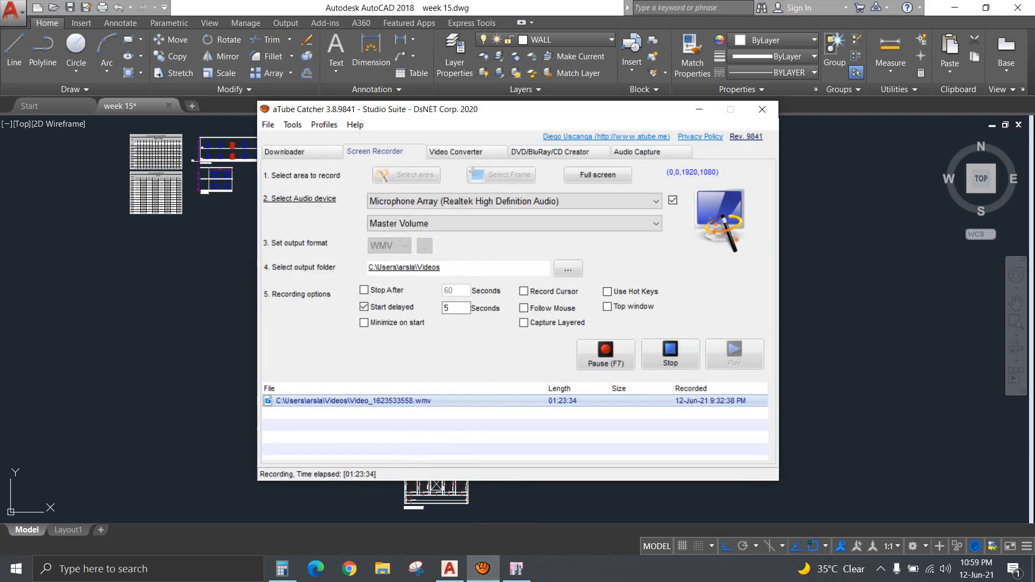